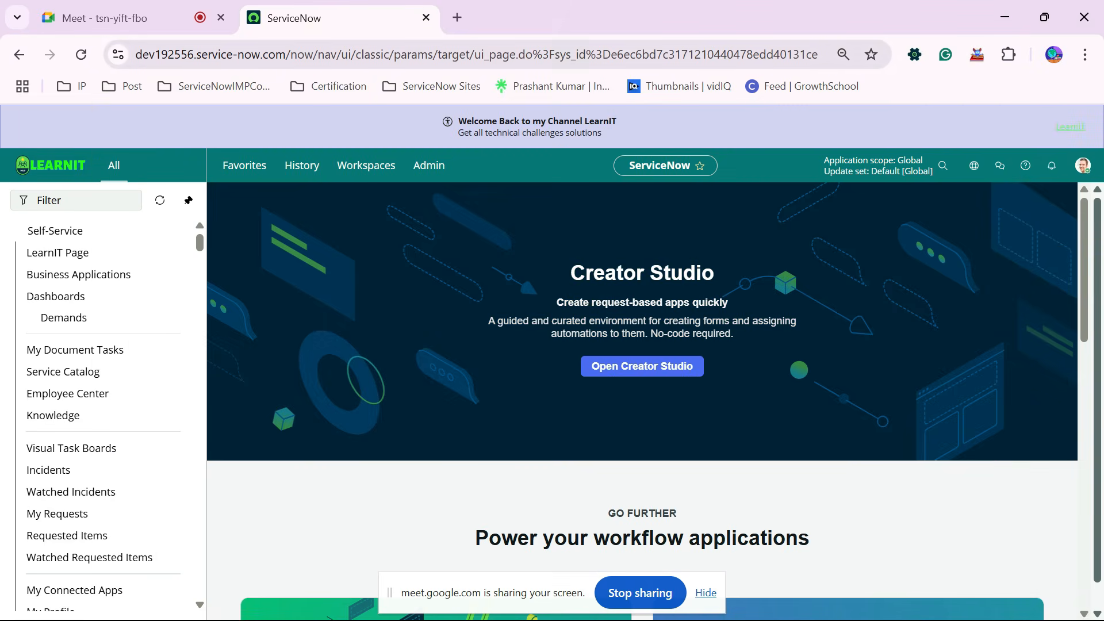
# Check the interface components slide in PowerPoint, and unpin and close the All menu in ServiceNow.
pyautogui.hotkey('alt', 'Tab')
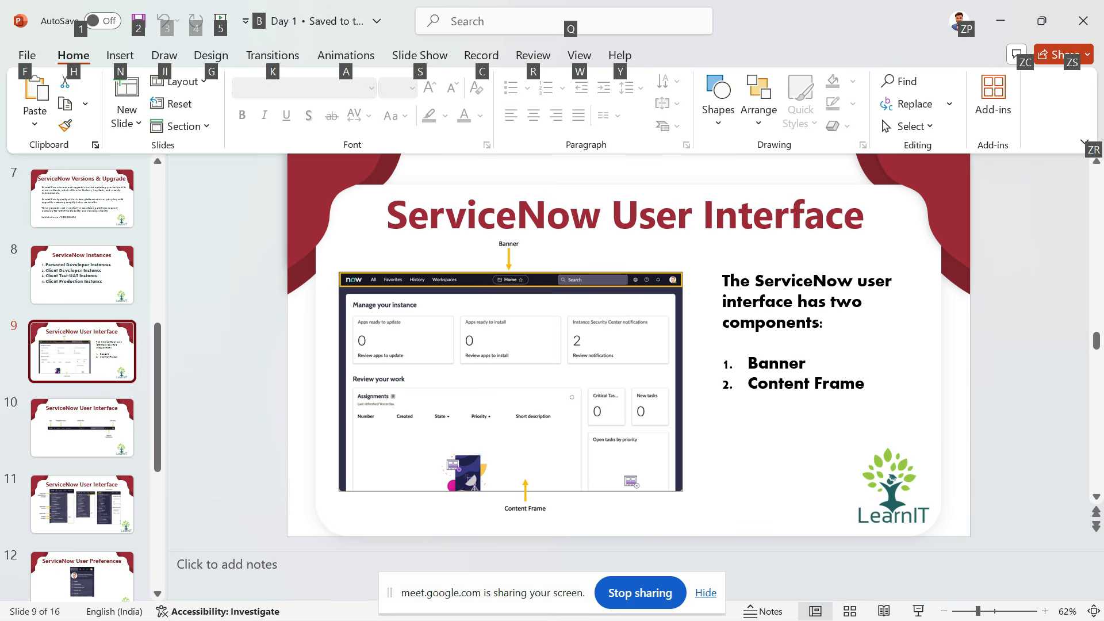
pyautogui.hotkey('alt', 'Tab')
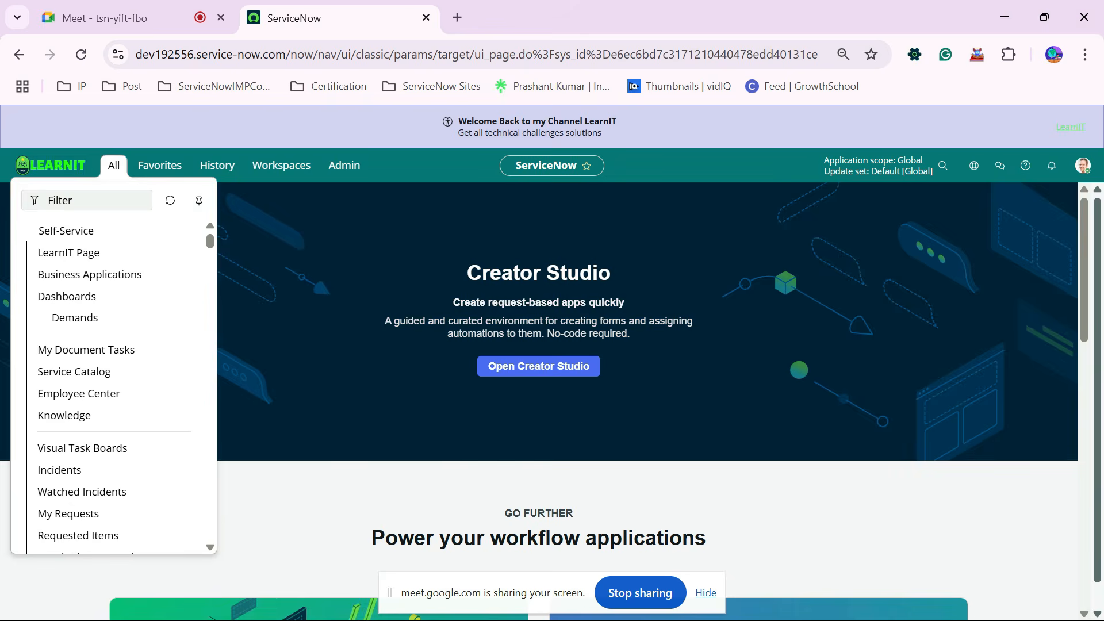
pyautogui.press('Escape')
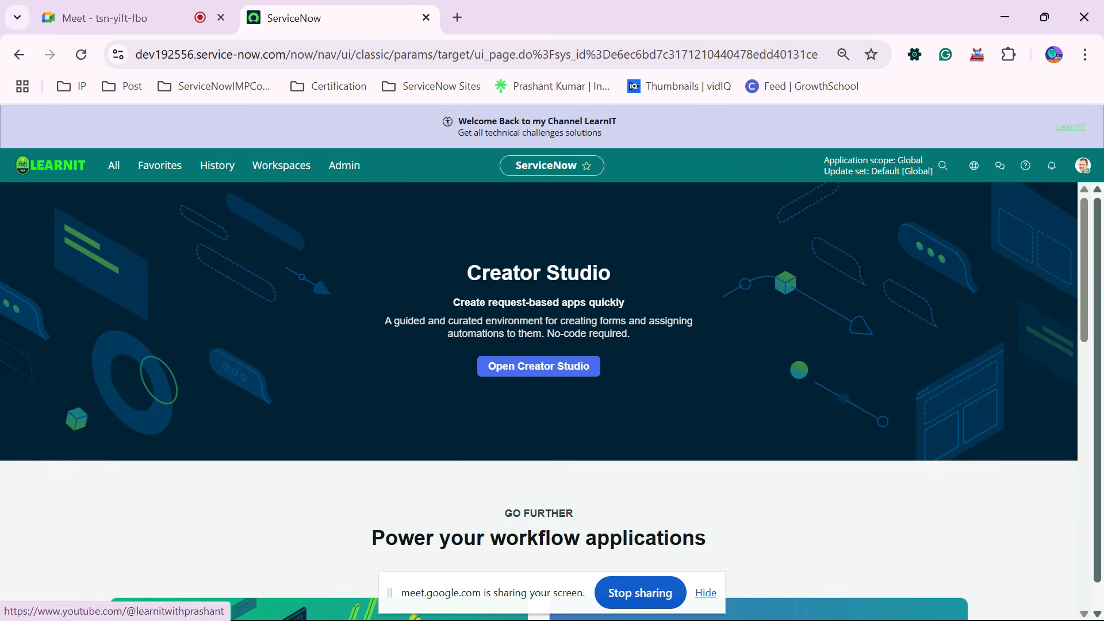
pyautogui.hotkey('alt', 'Tab')
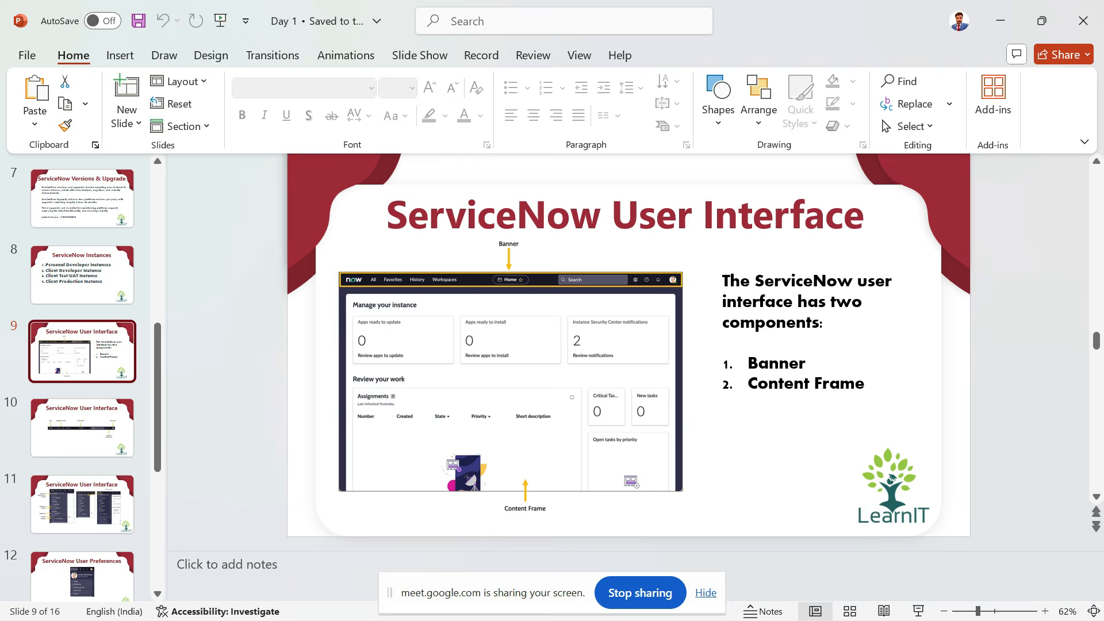
pyautogui.hotkey('alt', 'Tab')
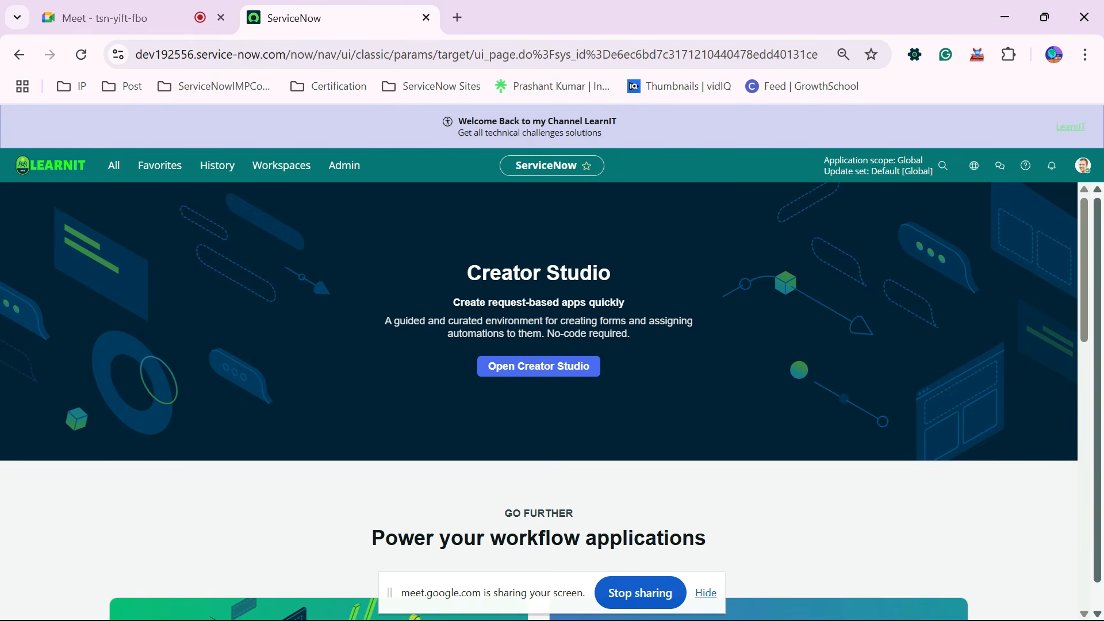
# Examine the homepage's content frame from the Creator Studio section through the workflow application cards.
pyautogui.moveTo(742, 279); pyautogui.dragTo(754, 567)
pyautogui.scroll(-4, 754, 518)
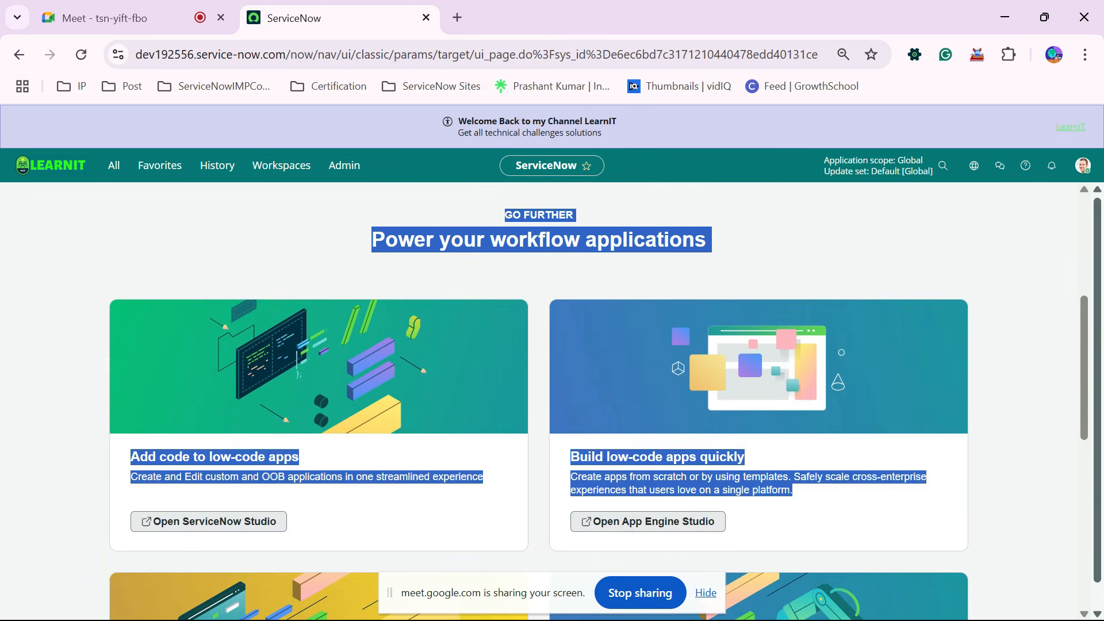
pyautogui.scroll(3, 753, 518)
pyautogui.scroll(2, 539, 402)
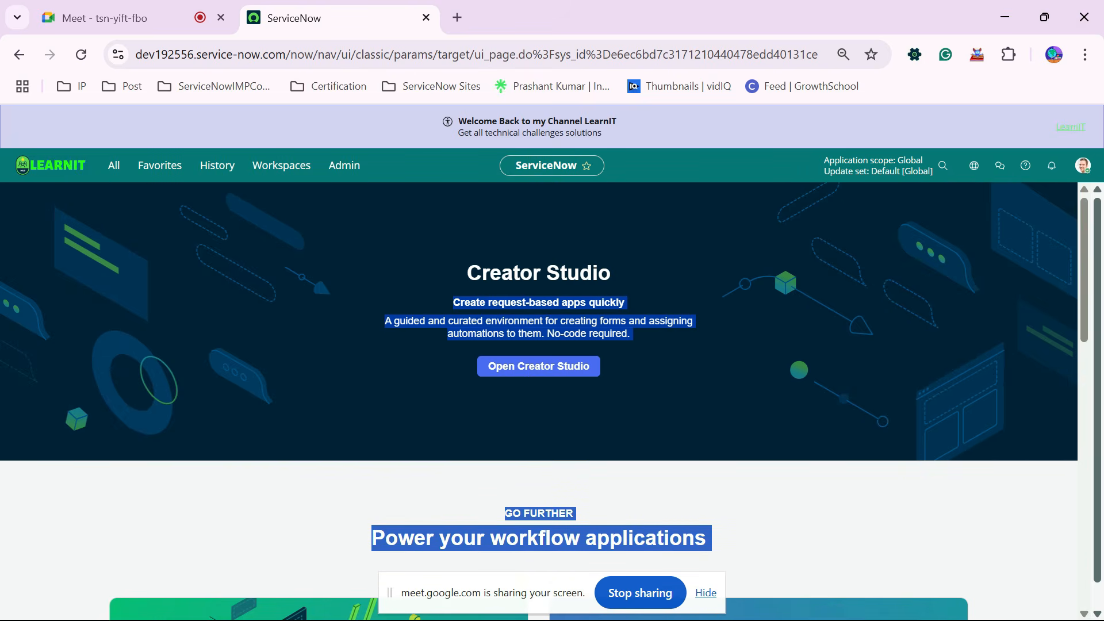
pyautogui.click(742, 397)
pyautogui.scroll(-12, 539, 402)
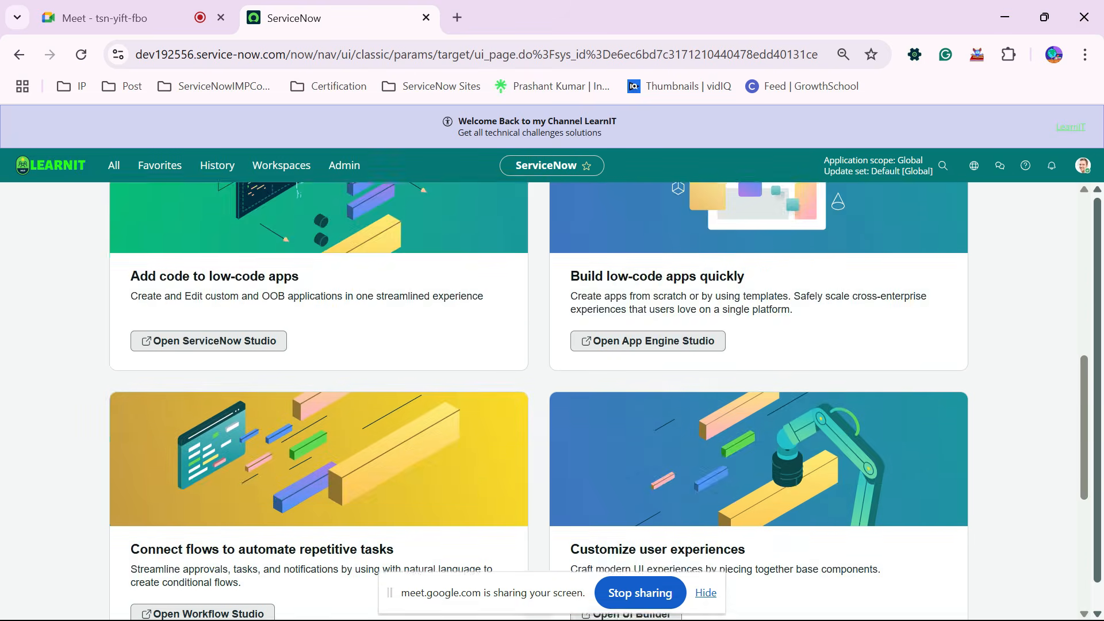
pyautogui.scroll(9, 539, 401)
pyautogui.scroll(5, 539, 401)
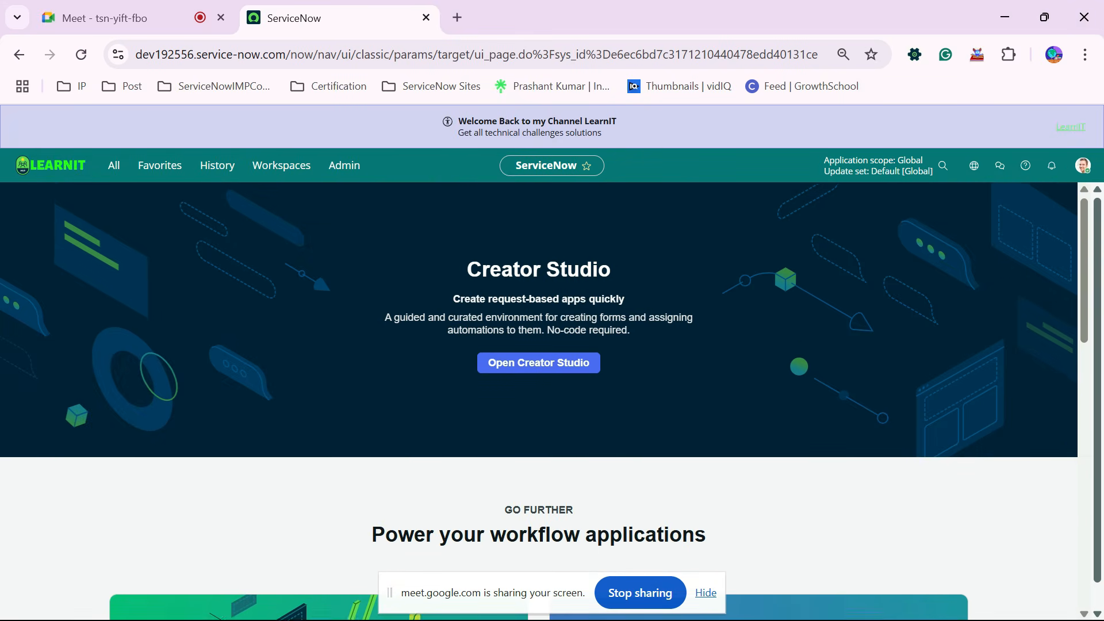
pyautogui.scroll(-5, 539, 401)
pyautogui.scroll(5, 539, 401)
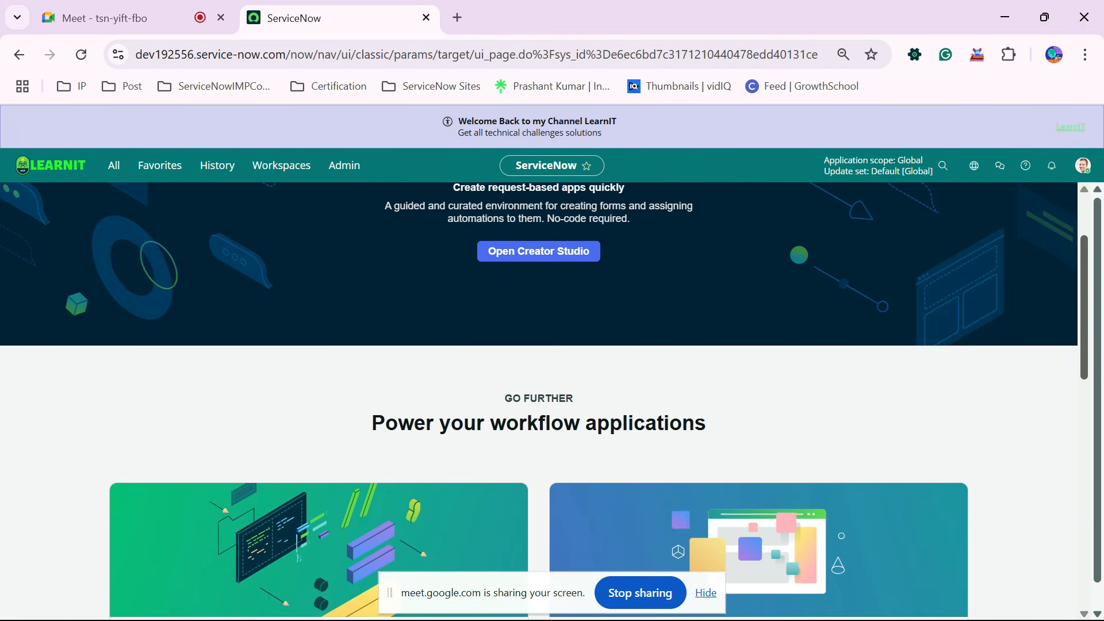
pyautogui.scroll(-8, 539, 401)
pyautogui.scroll(5, 539, 401)
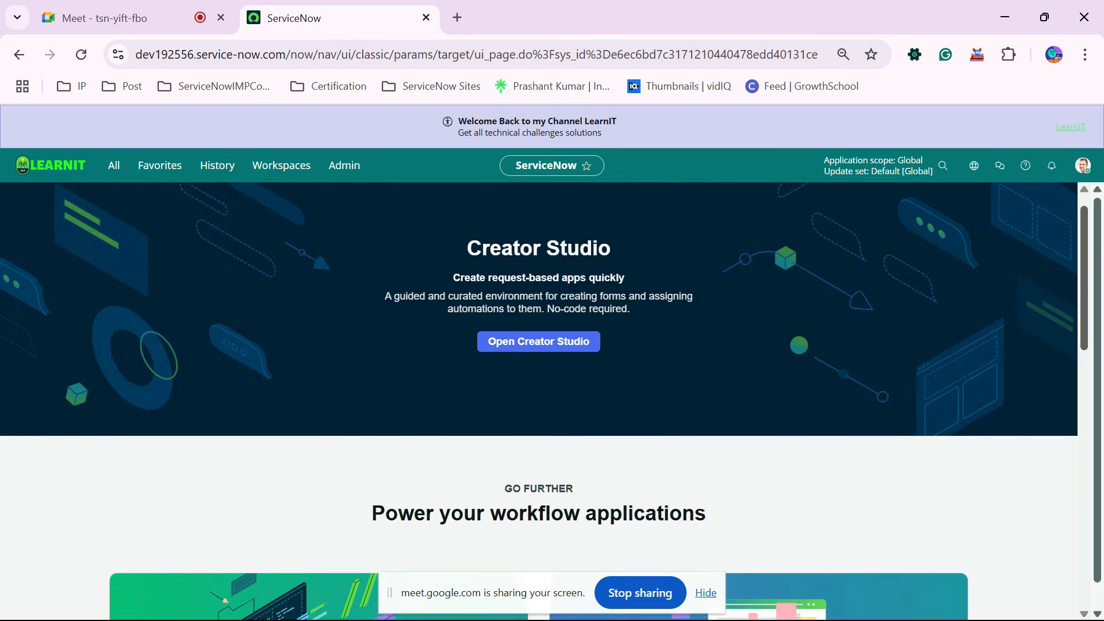
pyautogui.scroll(-8, 539, 401)
pyautogui.scroll(8, 539, 401)
pyautogui.scroll(-7, 539, 402)
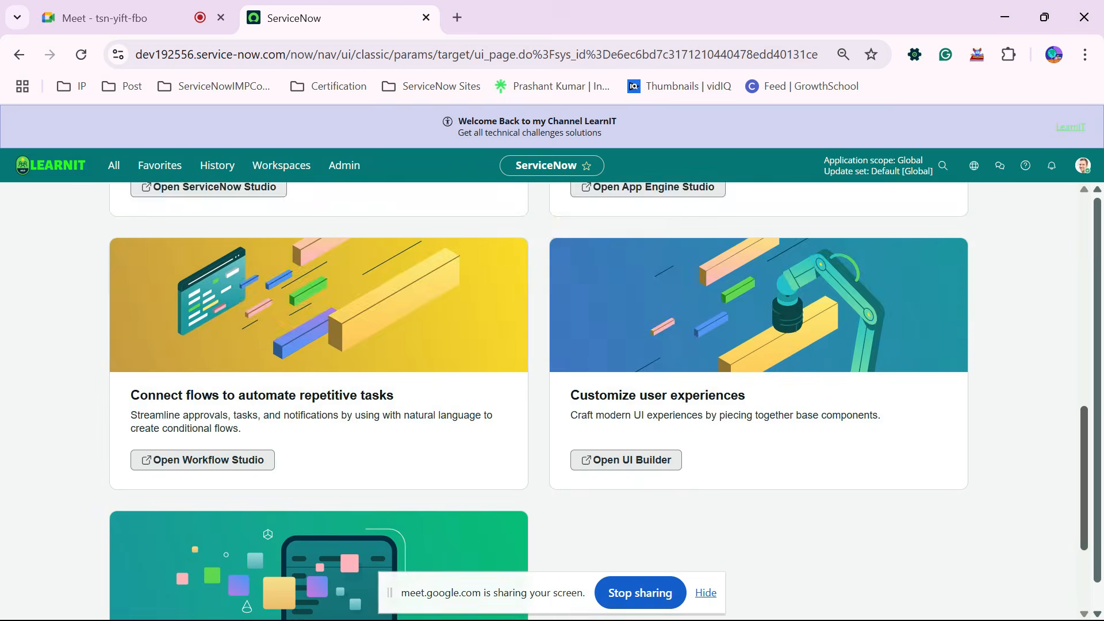
pyautogui.scroll(7, 539, 401)
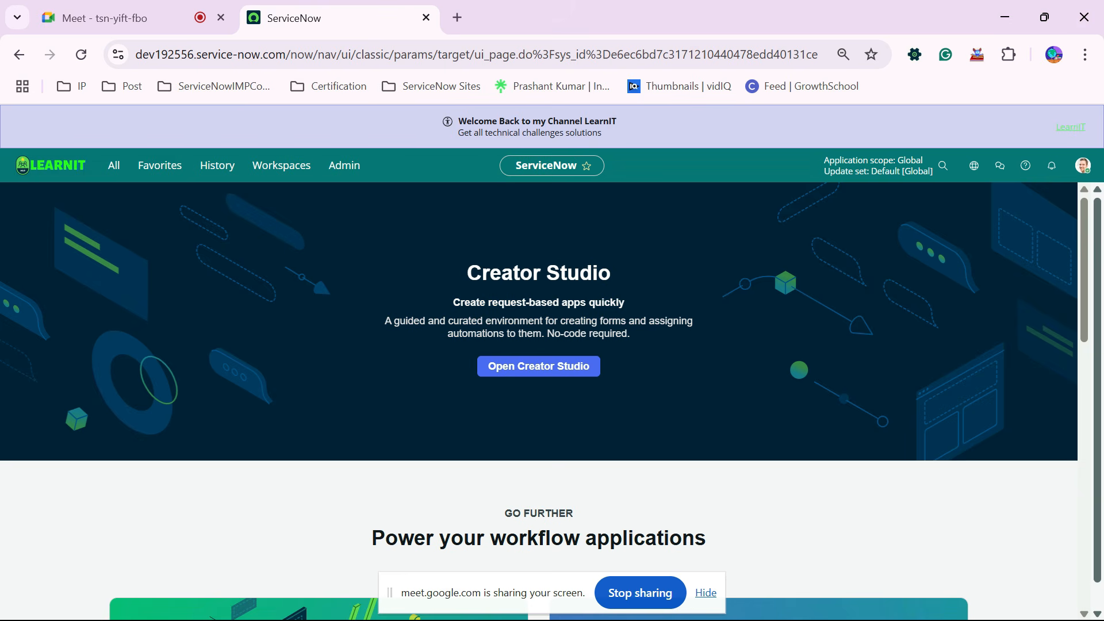
# View the All navigation menu over the homepage and dismiss it to look at the content frame.
pyautogui.click(114, 165)
pyautogui.click(357, 242)
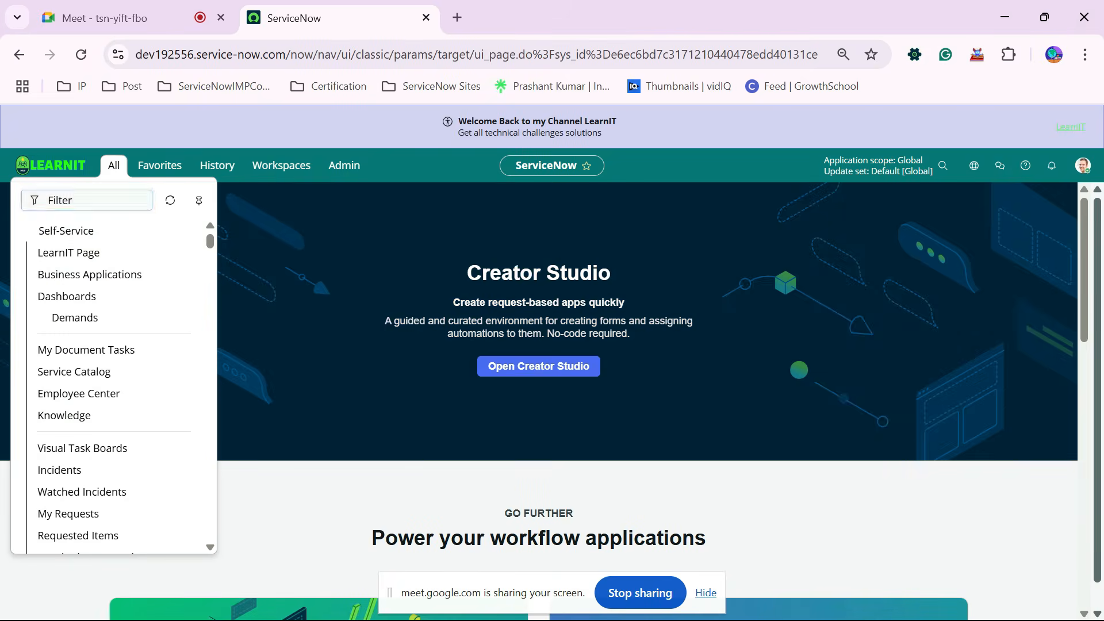
pyautogui.click(114, 166)
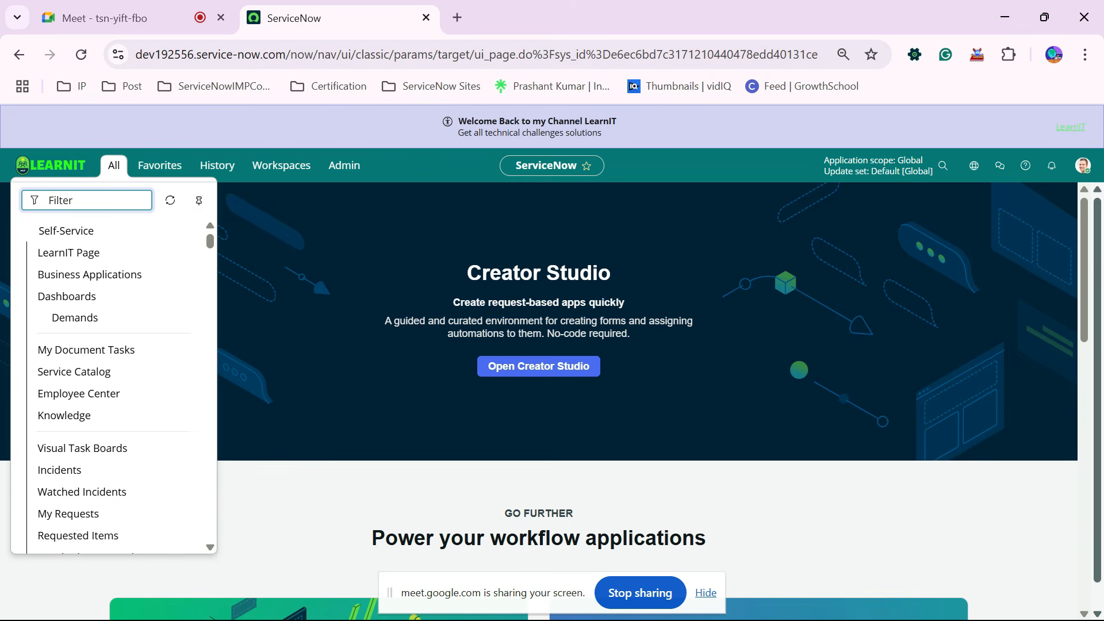
pyautogui.click(345, 242)
pyautogui.scroll(-5, 539, 368)
pyautogui.scroll(5, 539, 368)
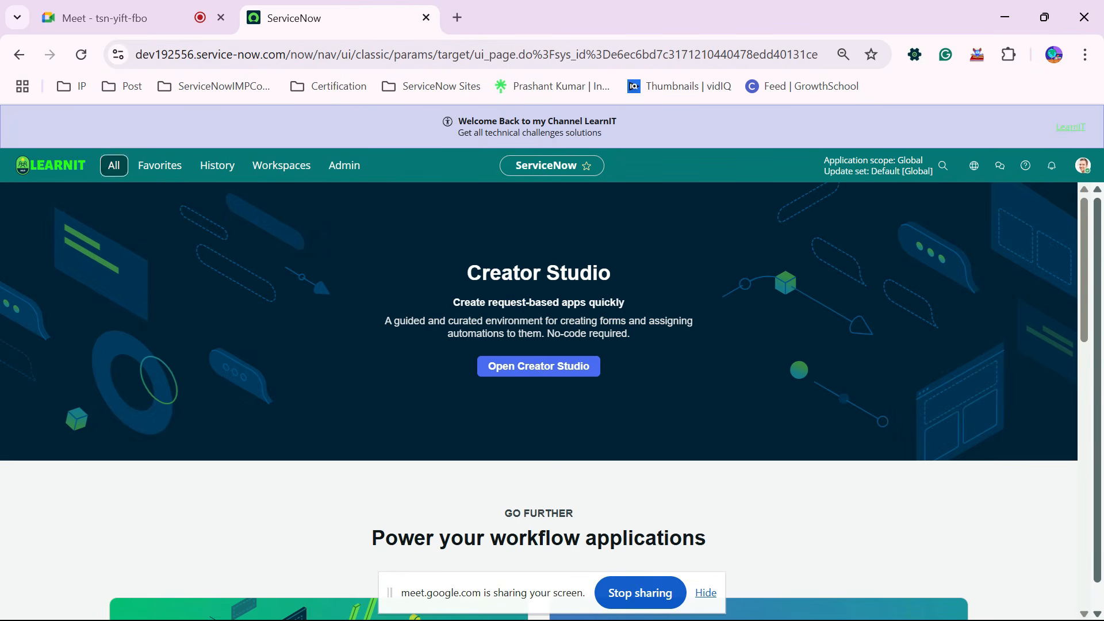
# Pin the All menu beside the homepage content and unpin it again.
pyautogui.click(114, 166)
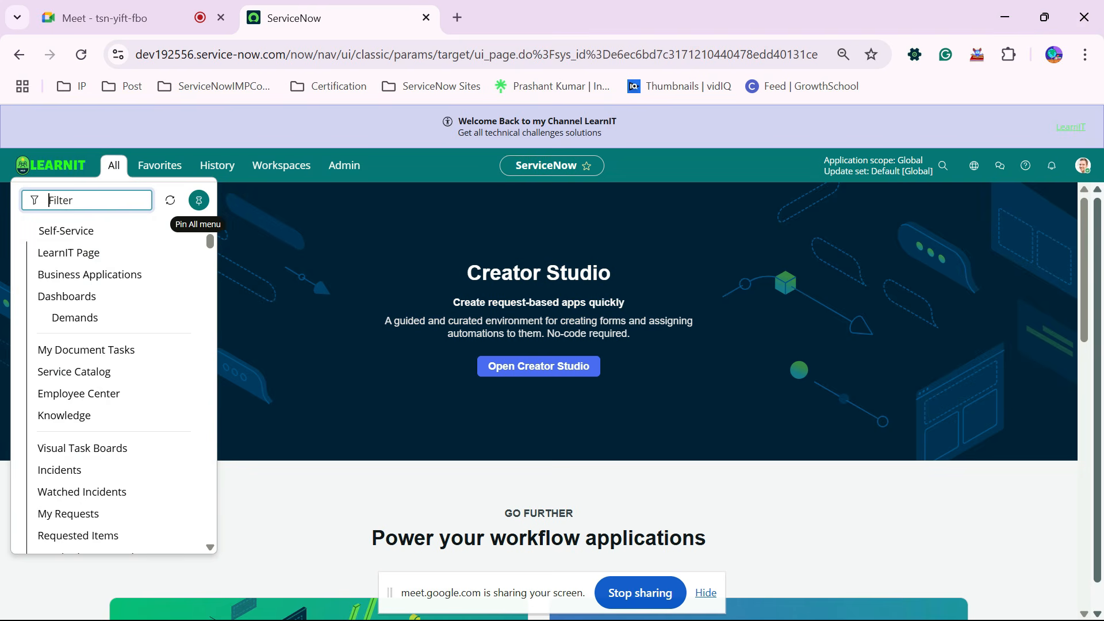
pyautogui.click(199, 201)
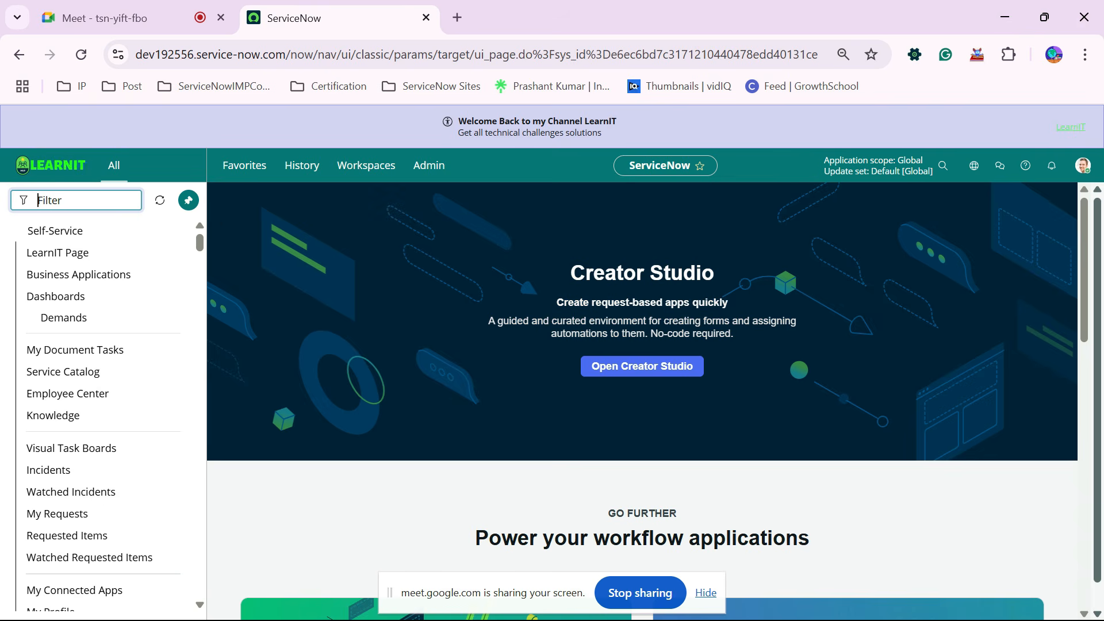
pyautogui.click(189, 200)
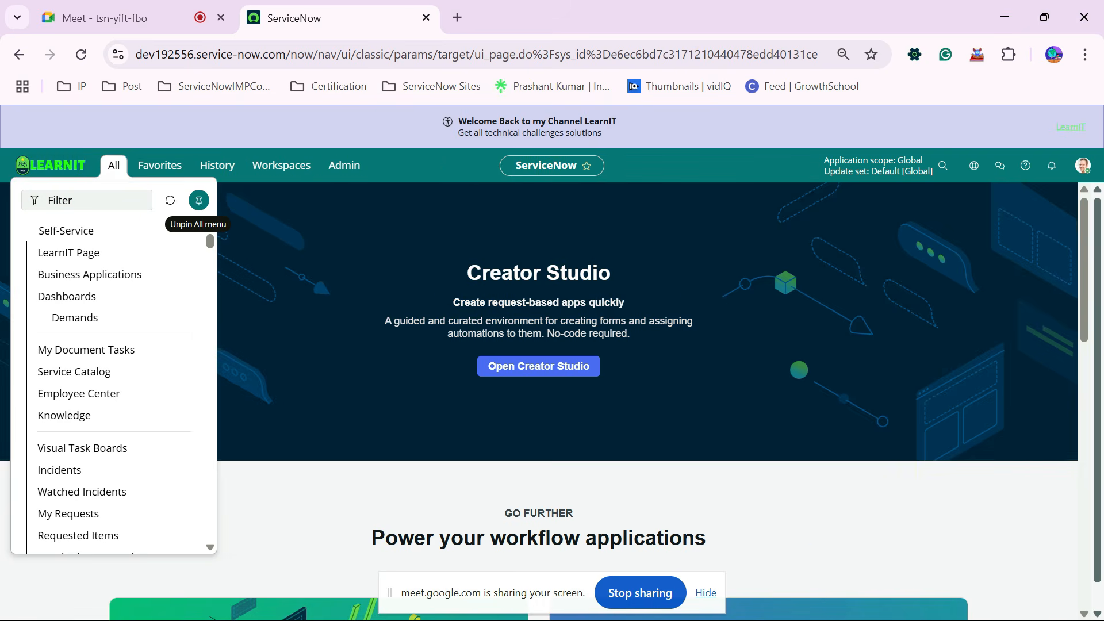
pyautogui.click(271, 230)
# Look through the banner's Favorites, All, History, Workspaces and Admin navigation menus and close them.
pyautogui.click(159, 165)
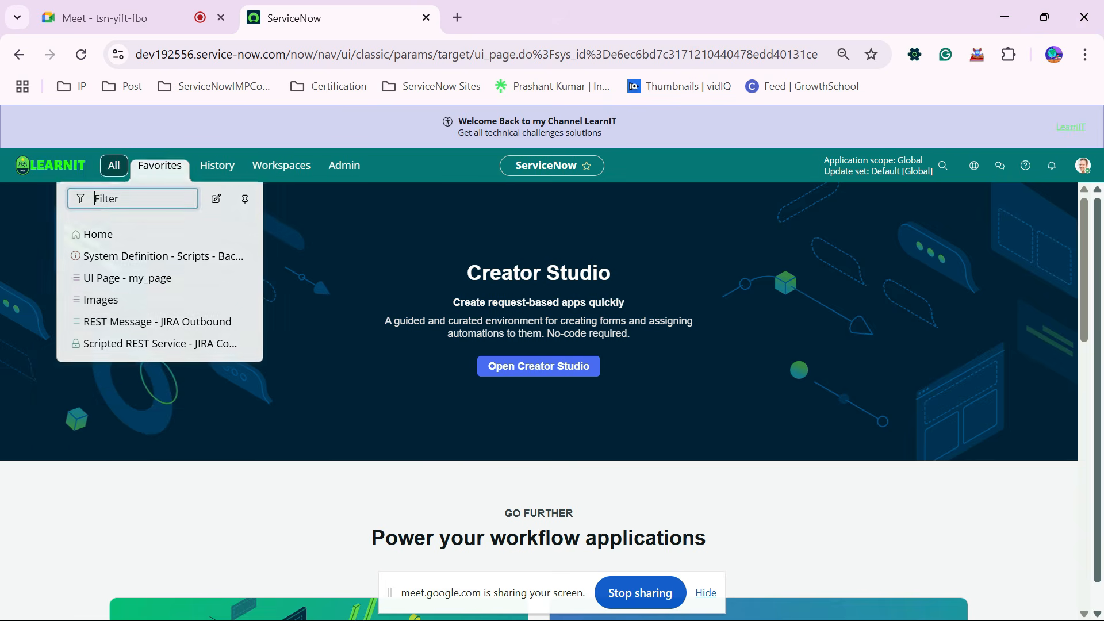
pyautogui.click(114, 165)
pyautogui.click(159, 165)
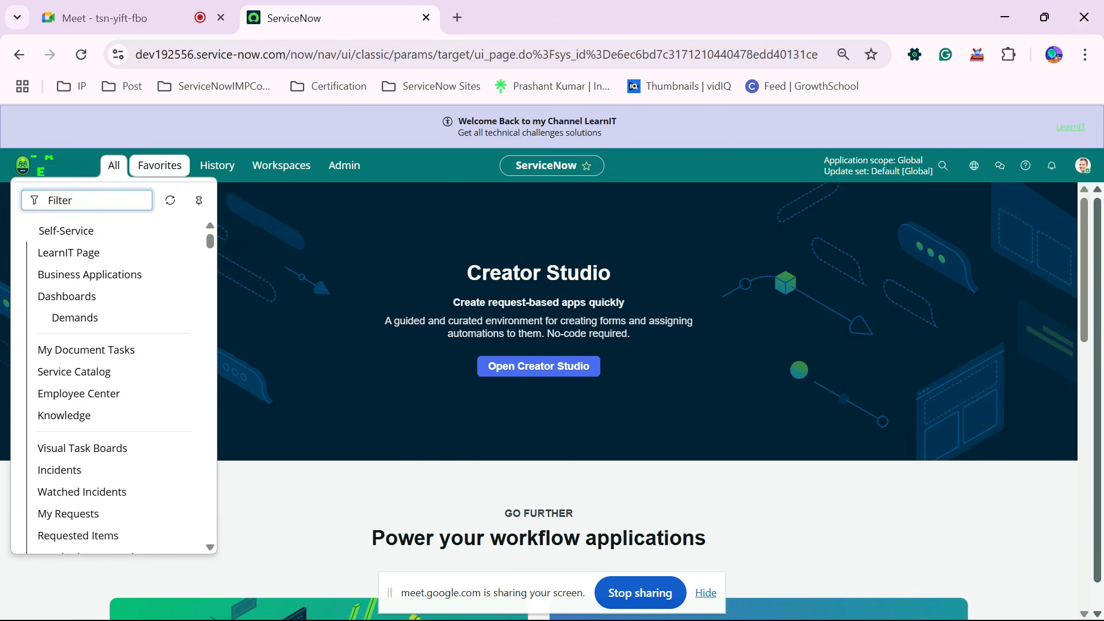
pyautogui.click(217, 165)
pyautogui.click(282, 165)
pyautogui.click(344, 165)
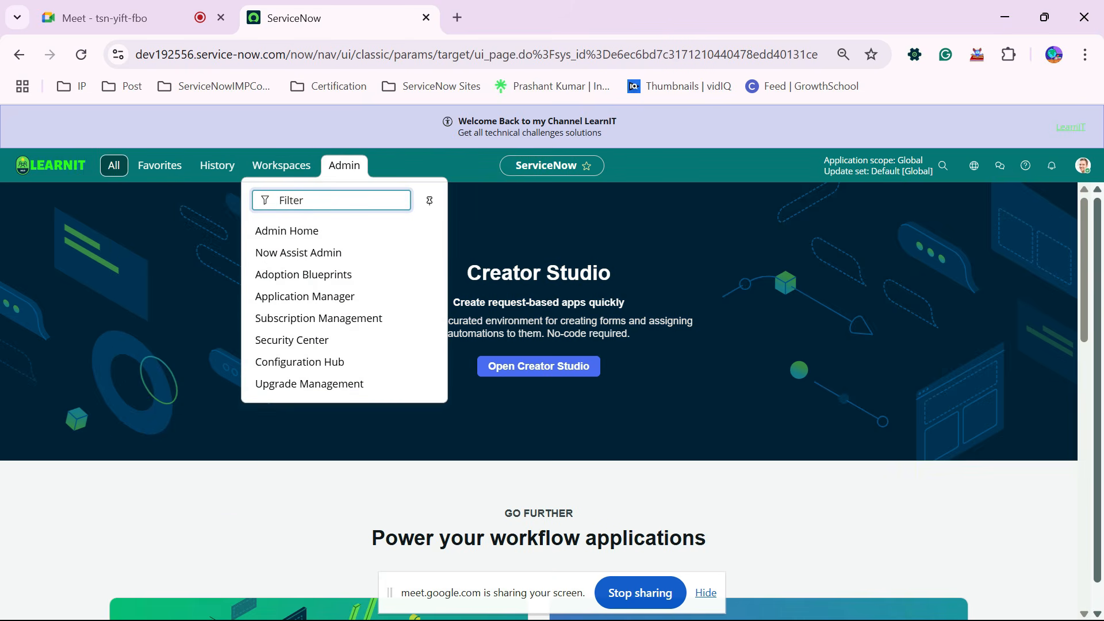
pyautogui.click(113, 165)
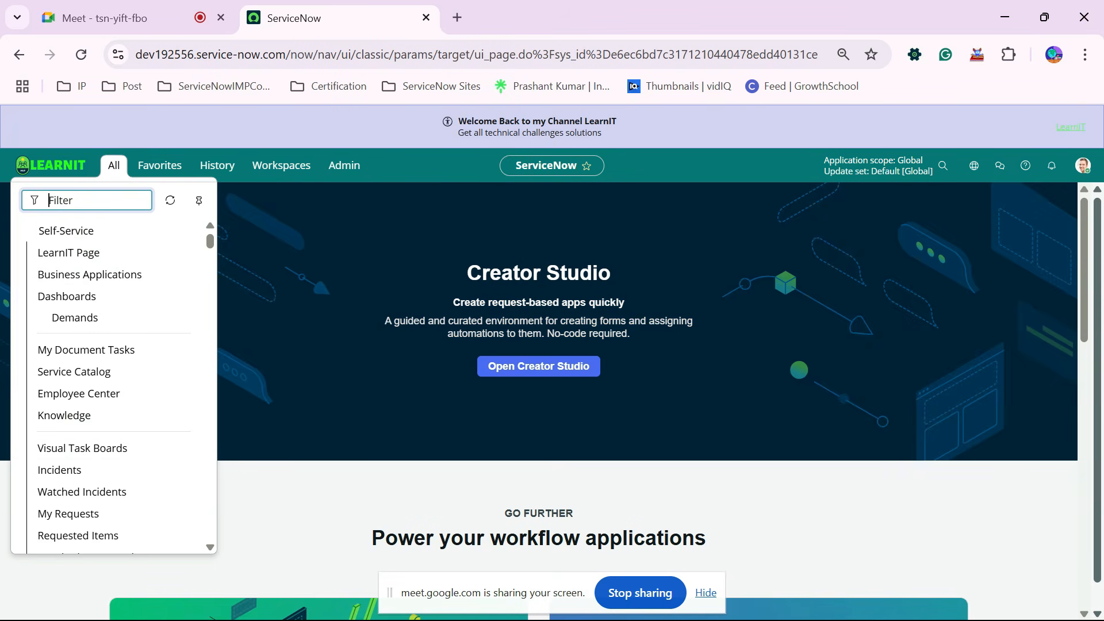
pyautogui.press('Escape')
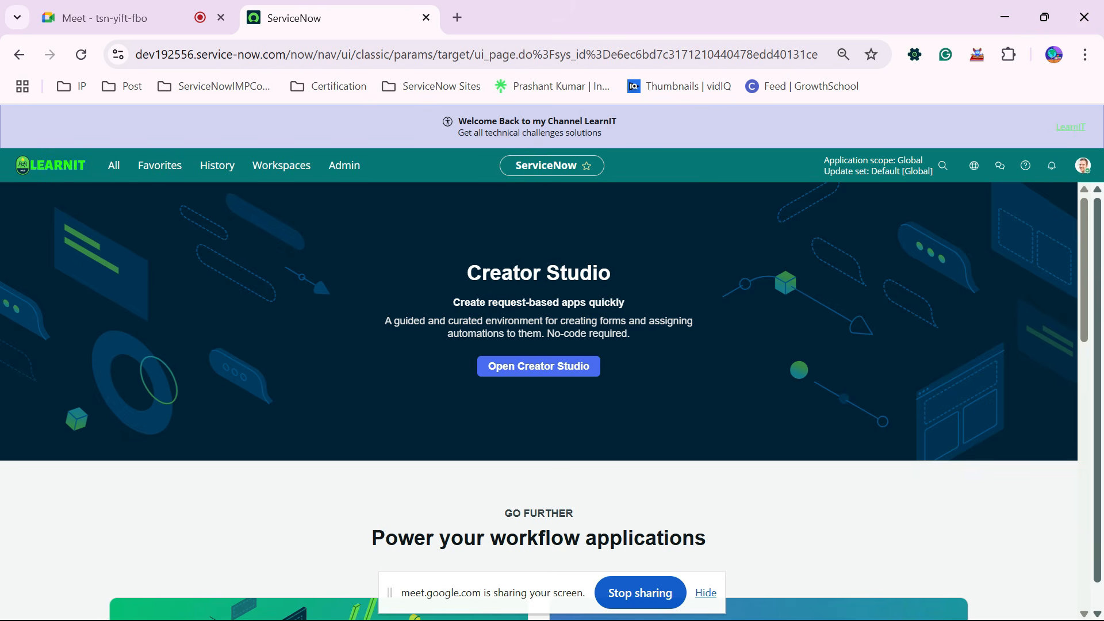
# Compare the banner elements on slide 10 of the PowerPoint deck with the live ServiceNow banner and its content title.
pyautogui.hotkey('alt', 'Tab')
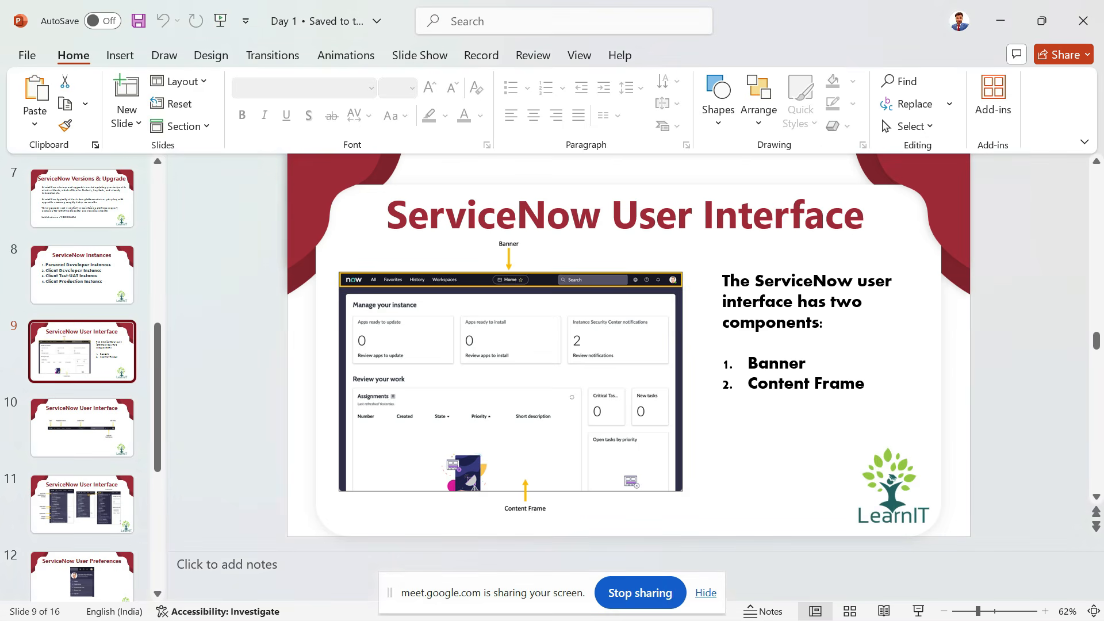
pyautogui.hotkey('alt', 'Tab')
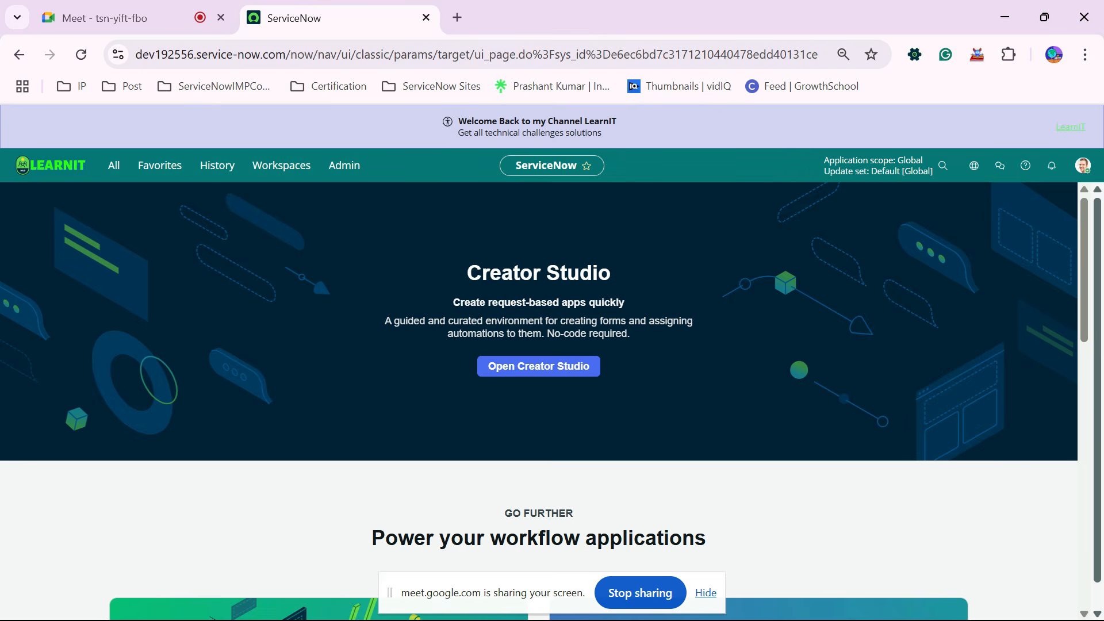
pyautogui.hotkey('alt', 'Tab')
pyautogui.press('Down')
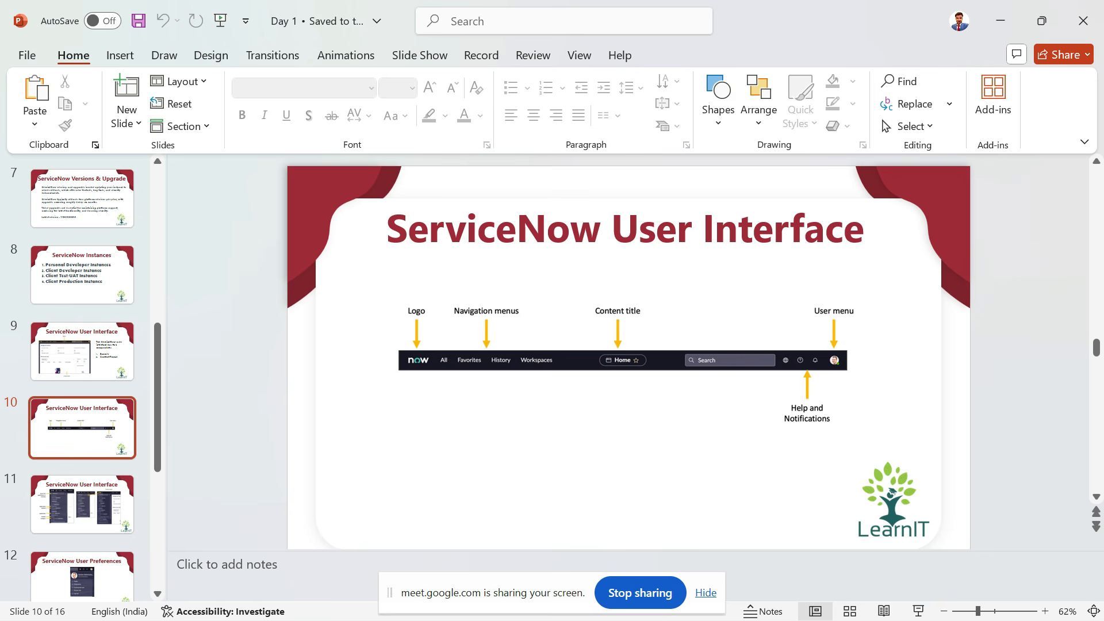
pyautogui.hotkey('alt', 'Tab')
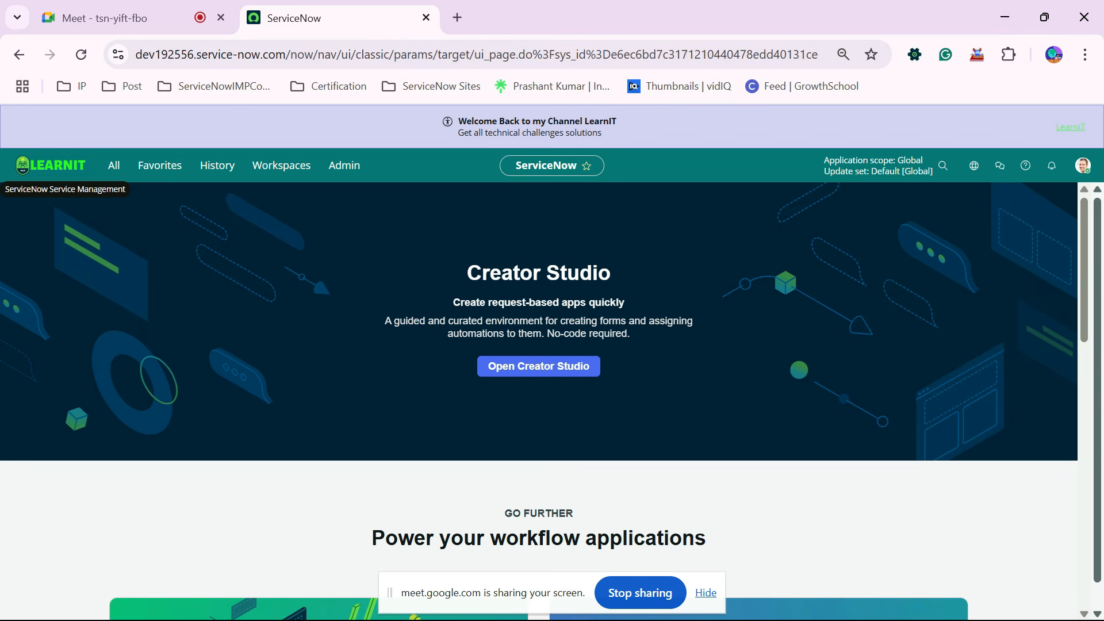
pyautogui.doubleClick(546, 165)
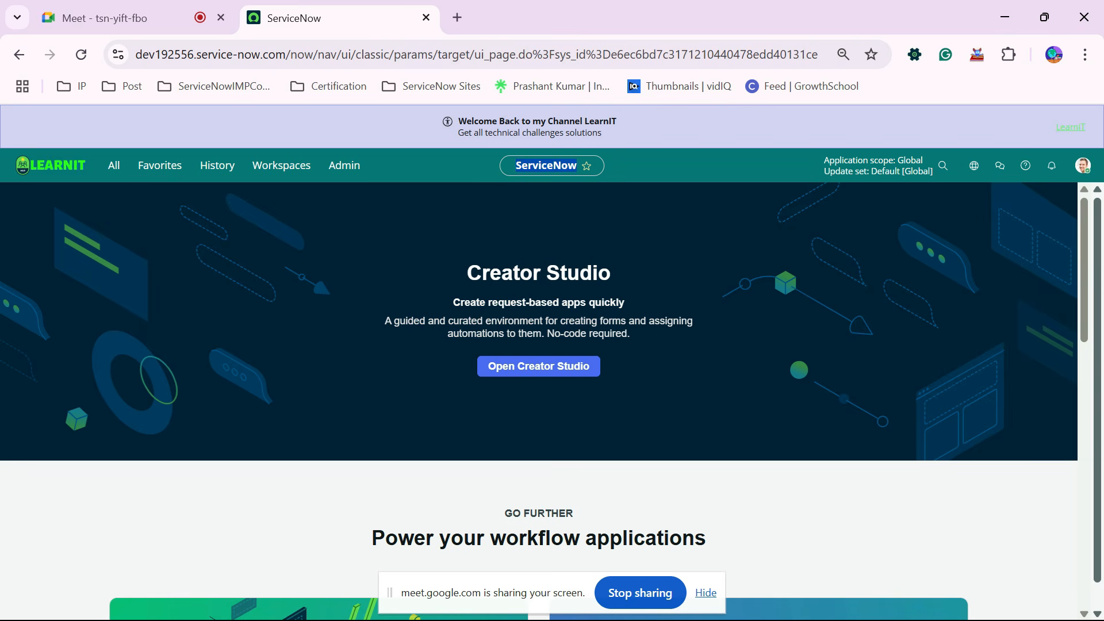
pyautogui.click(546, 165)
# Open the Demands list from the Self-Service application in the All navigation.
pyautogui.click(114, 166)
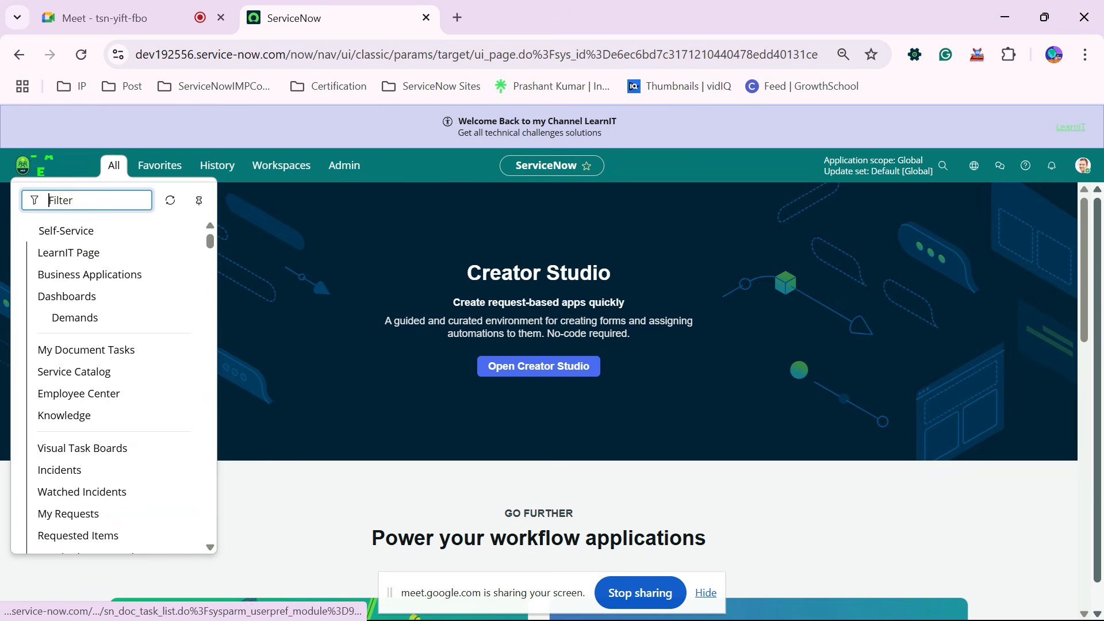
pyautogui.click(87, 317)
pyautogui.click(82, 360)
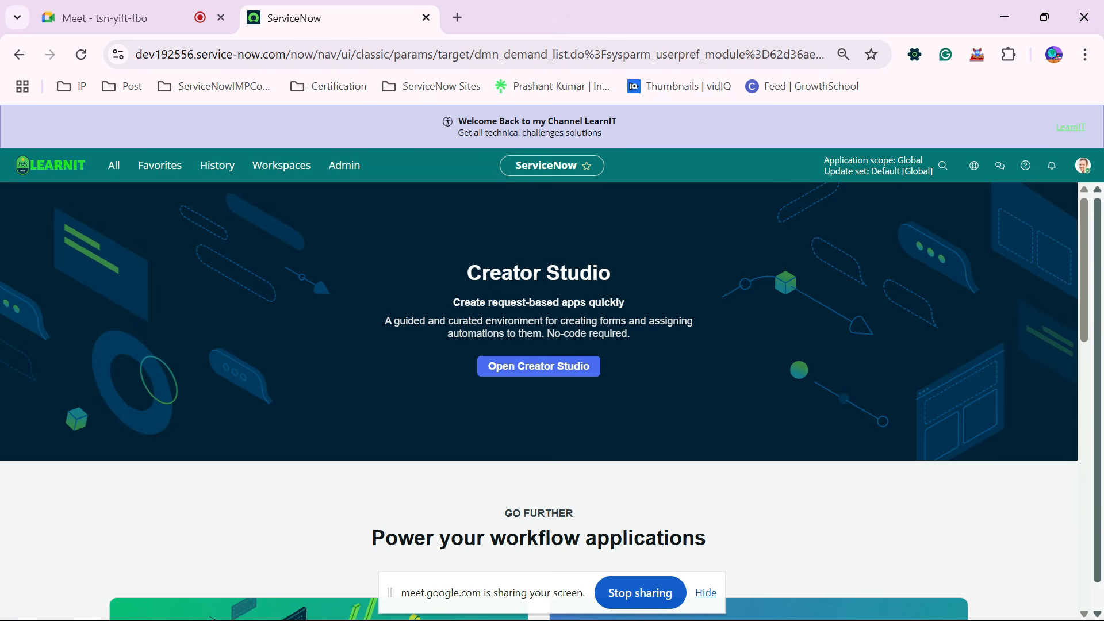
pyautogui.click(113, 166)
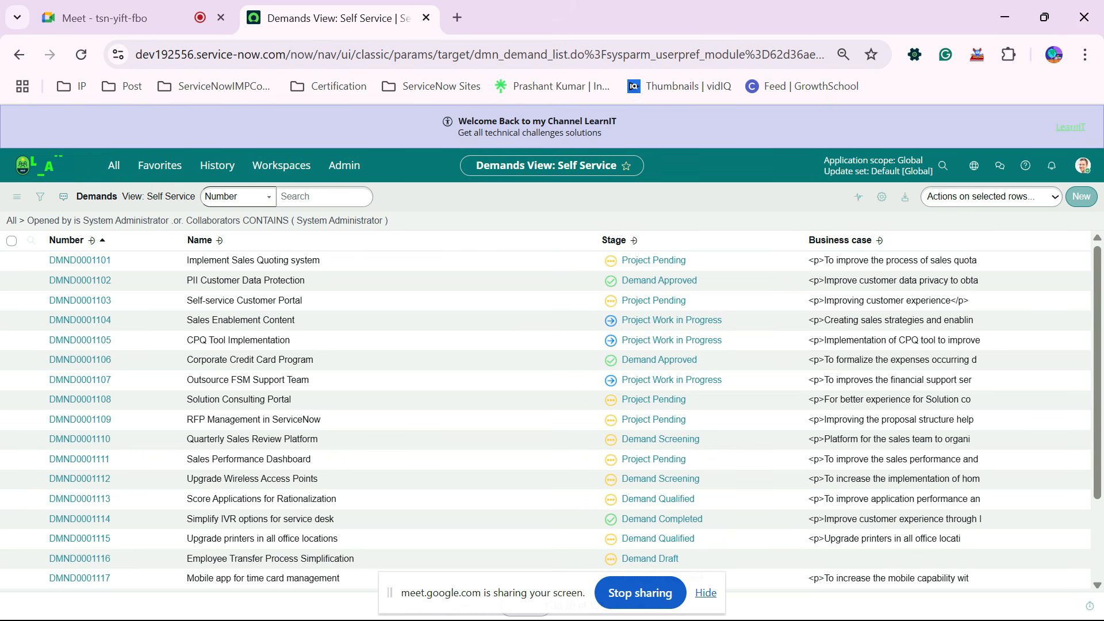
# Recheck the banner elements slide in PowerPoint and show the recent navigation history in ServiceNow.
pyautogui.hotkey('alt', 'Tab')
pyautogui.hotkey('alt', 'Tab')
pyautogui.hotkey('alt', 'Tab')
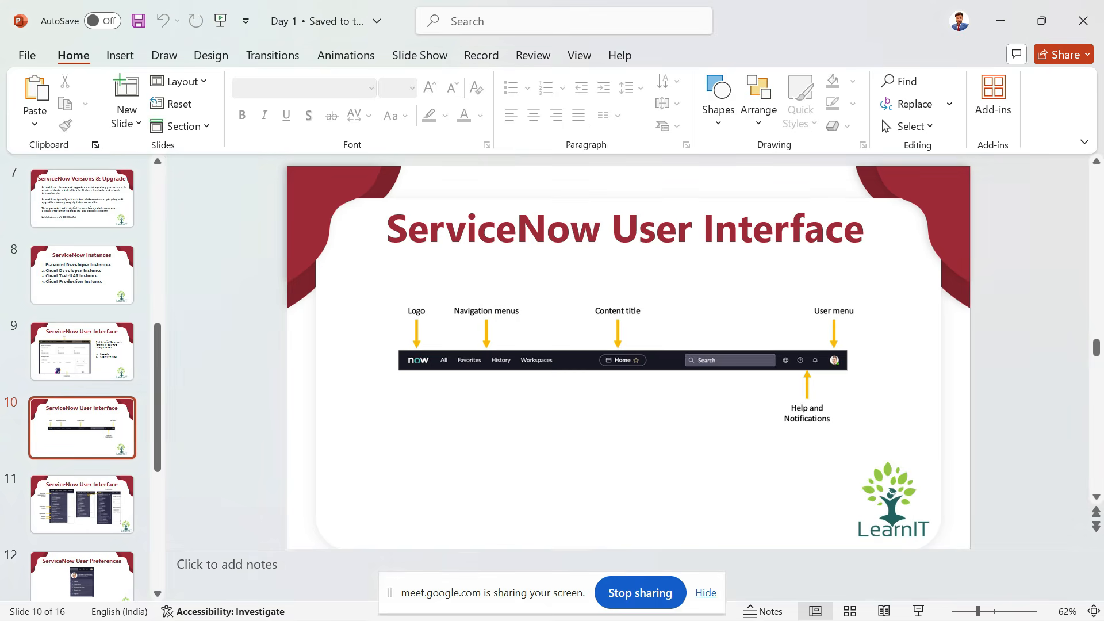
pyautogui.hotkey('alt', 'Tab')
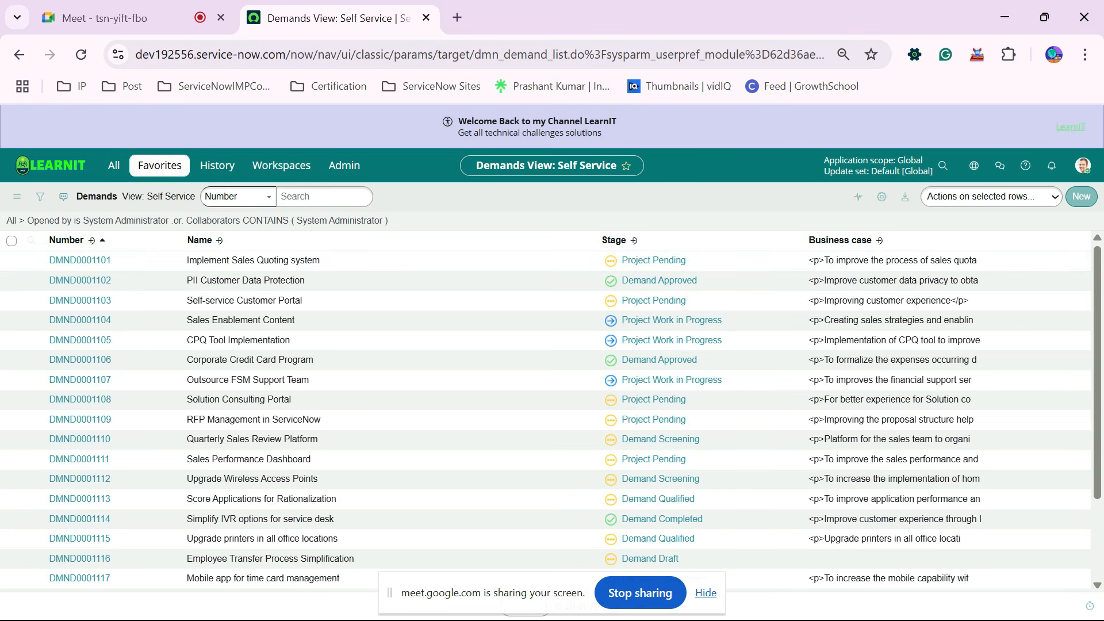
pyautogui.click(217, 165)
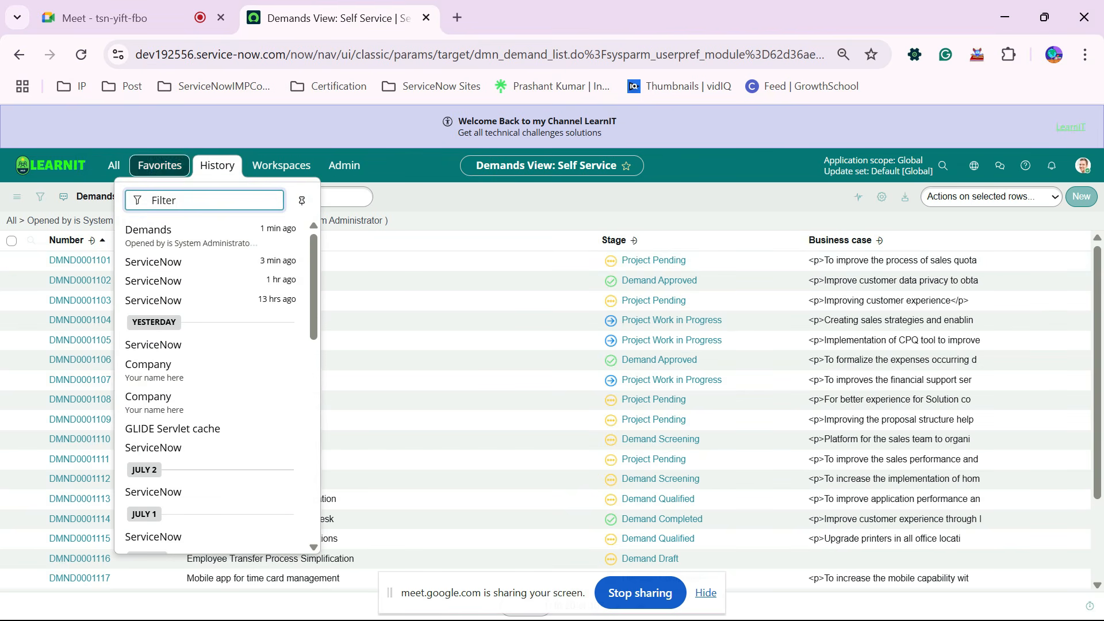
# Look through the Favorites and Workspaces navigation and the Self-Service modules in the All navigation, and close the menu.
pyautogui.click(160, 166)
pyautogui.click(282, 165)
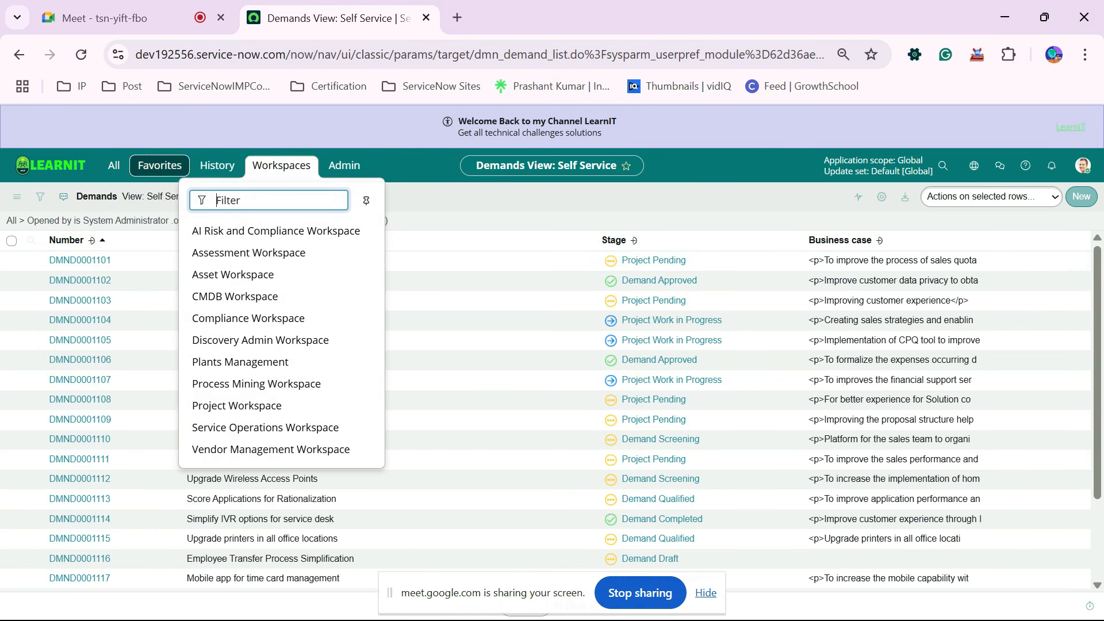
pyautogui.click(114, 165)
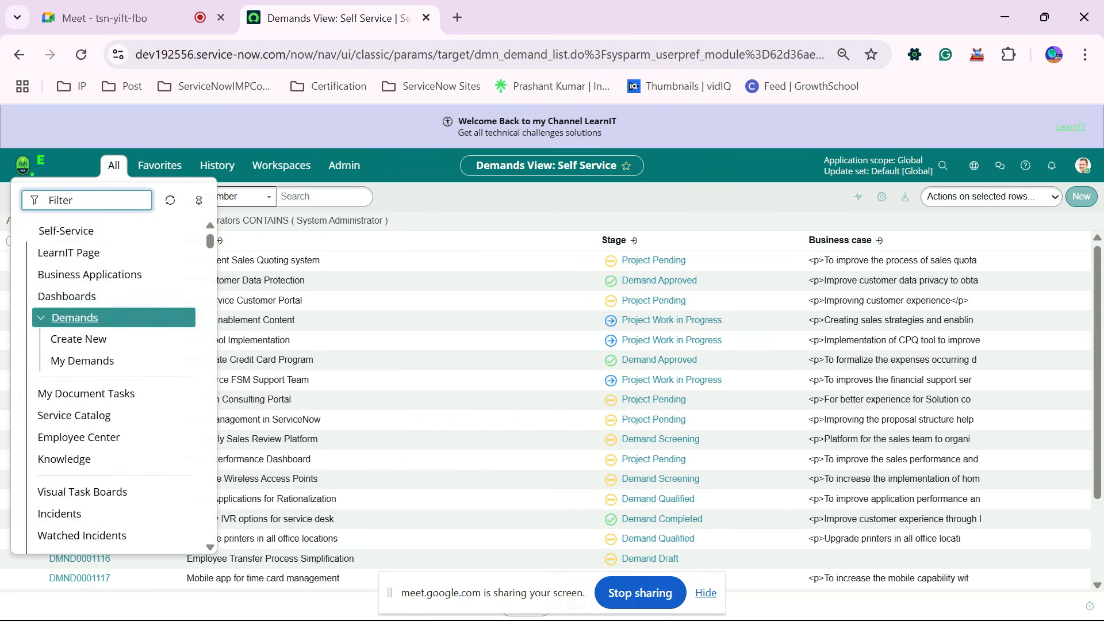
pyautogui.scroll(-10, 103, 438)
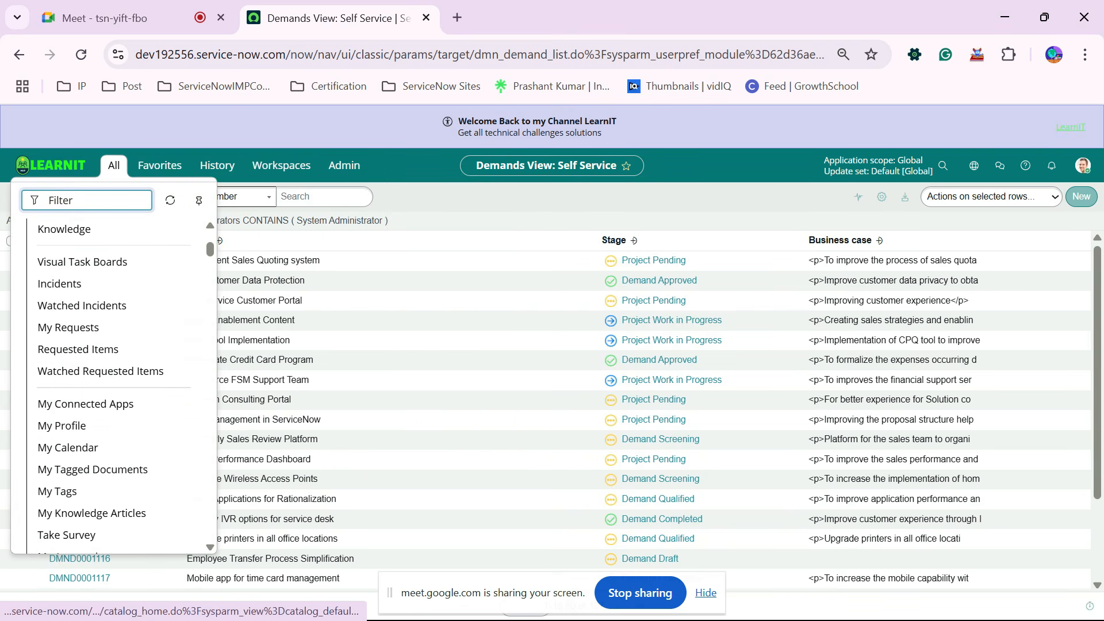
pyautogui.scroll(10, 92, 493)
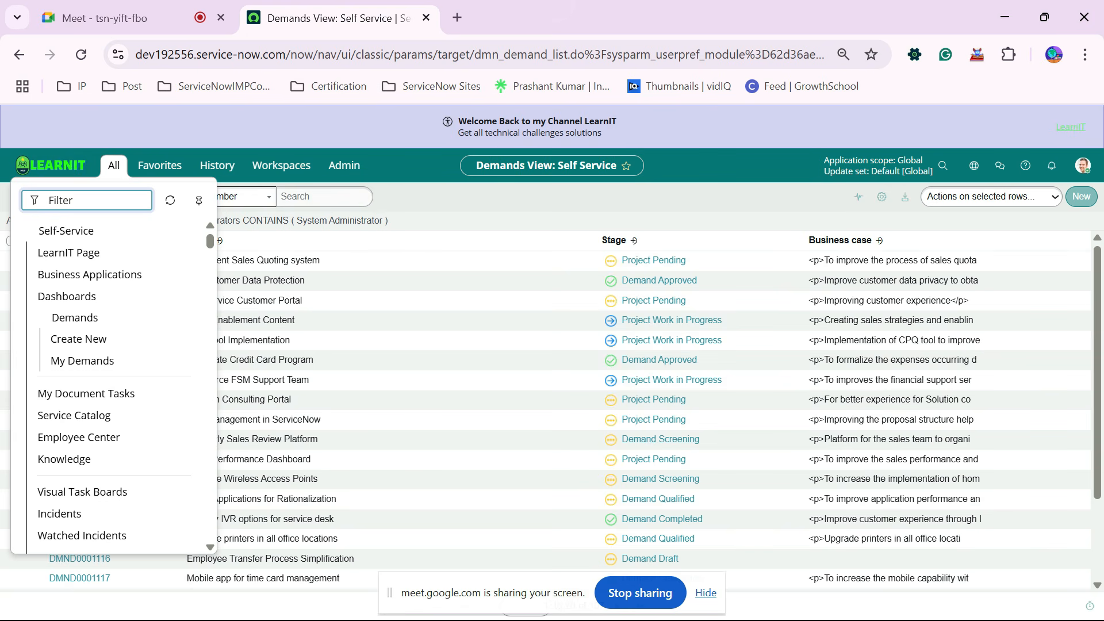
pyautogui.press('Escape')
# Revisit the Favorites, History and All navigation menus one after another, closing them to return to the Demands list.
pyautogui.click(160, 166)
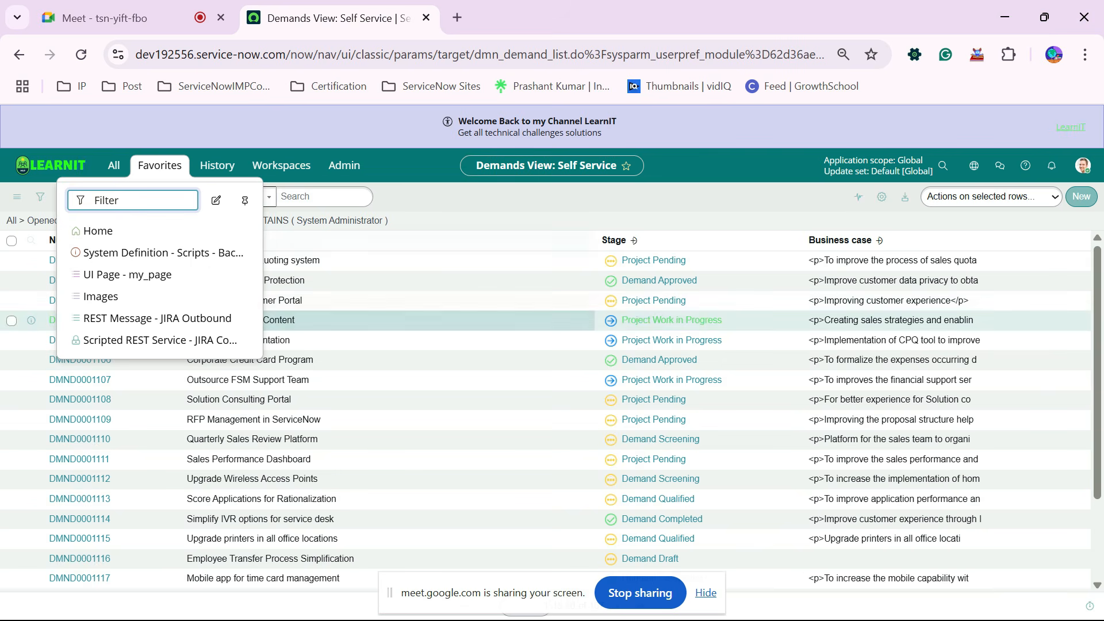
pyautogui.press('Escape')
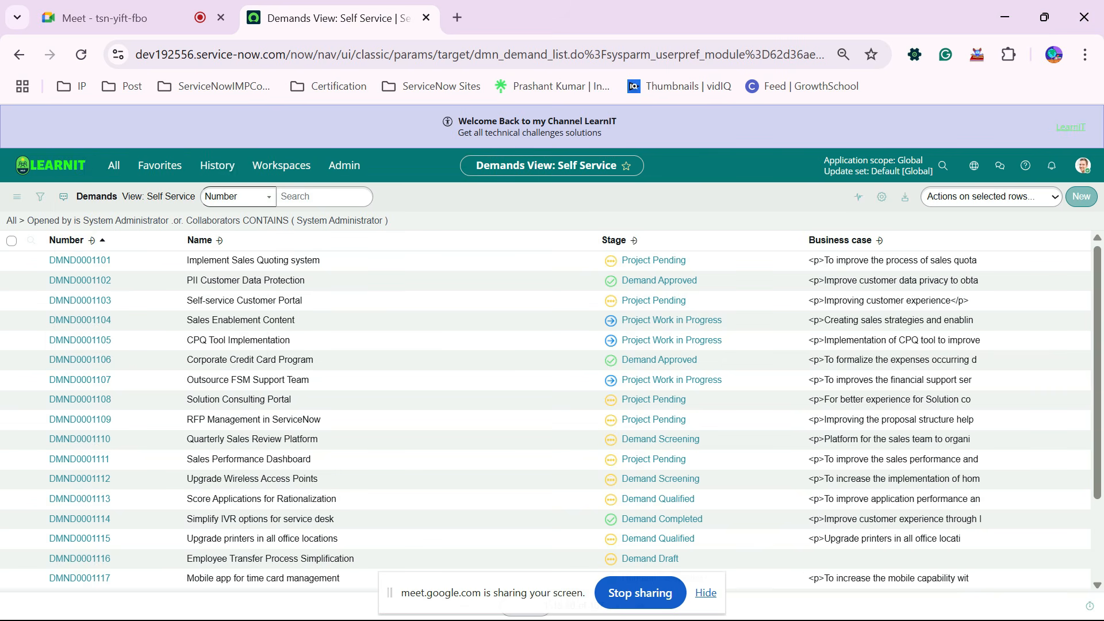
pyautogui.click(217, 166)
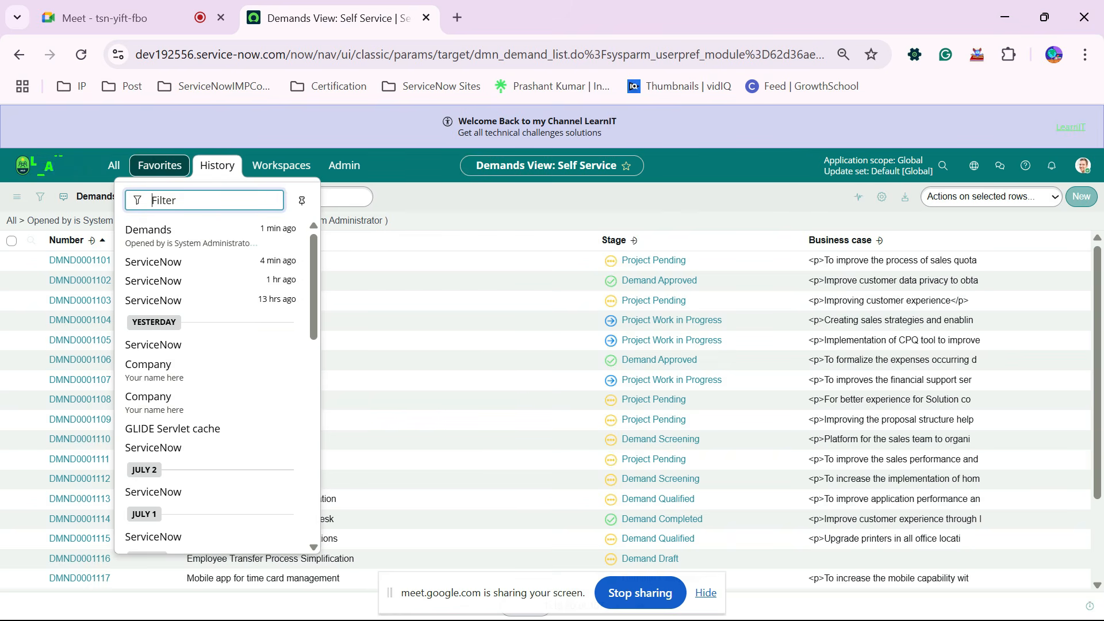
pyautogui.click(160, 165)
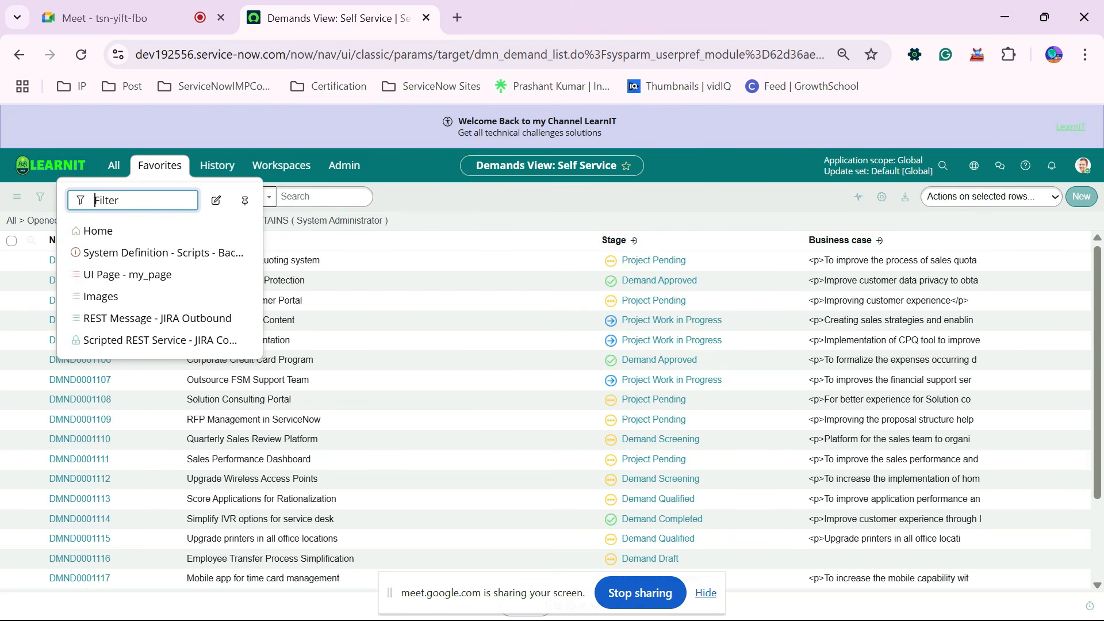
pyautogui.press('Escape')
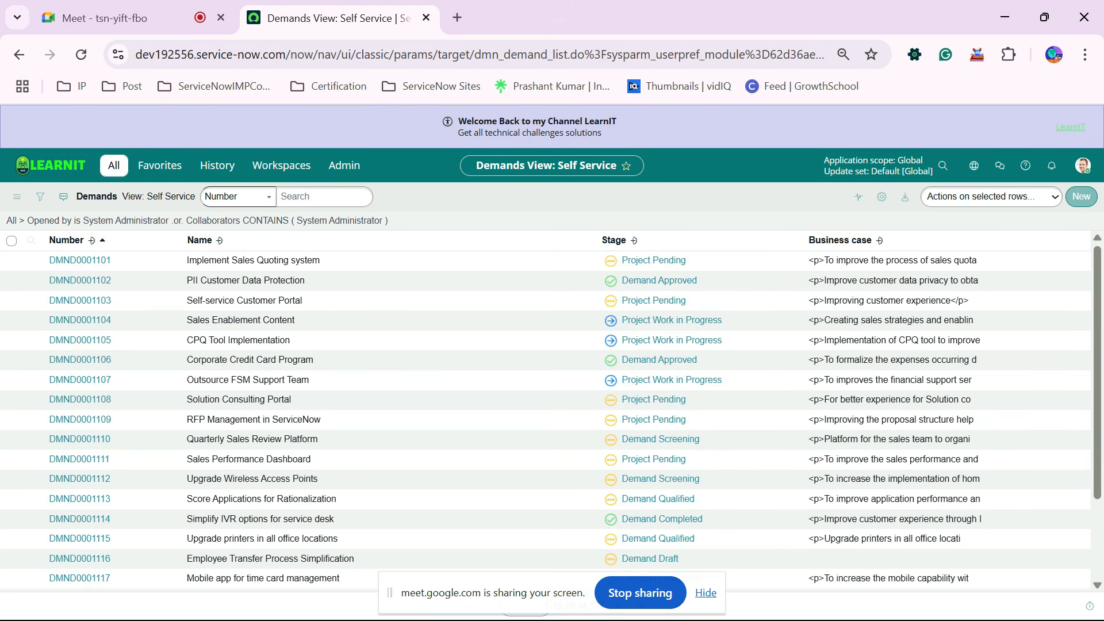
pyautogui.click(114, 165)
pyautogui.scroll(-4, 86, 426)
pyautogui.scroll(4, 86, 490)
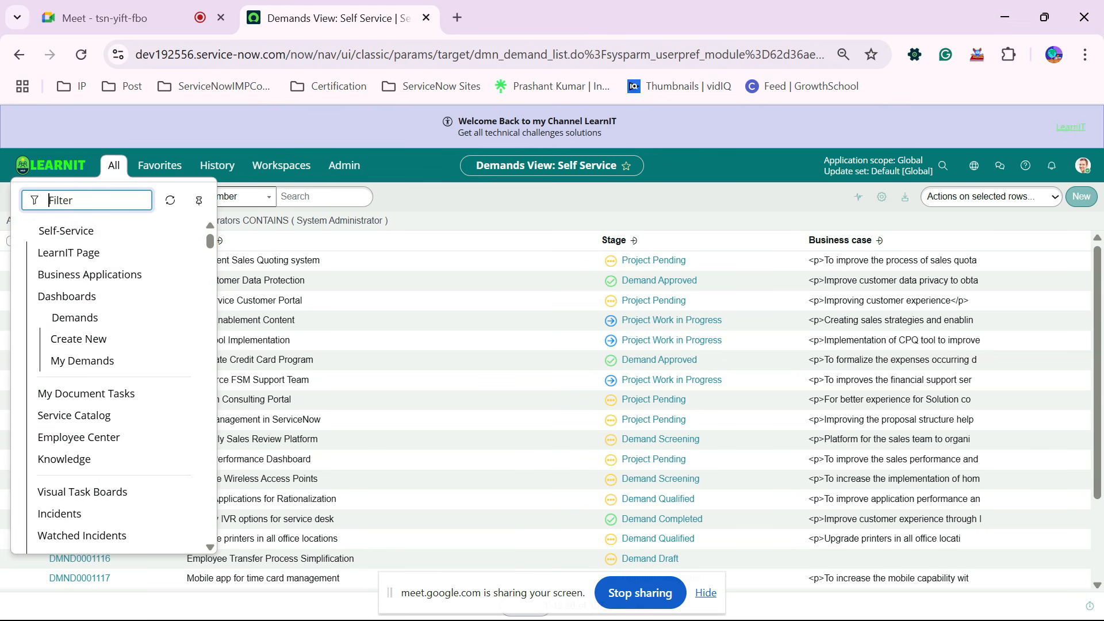
pyautogui.click(414, 270)
# Filter the All navigation for "incident" and open the All module of the Incident application.
pyautogui.click(114, 165)
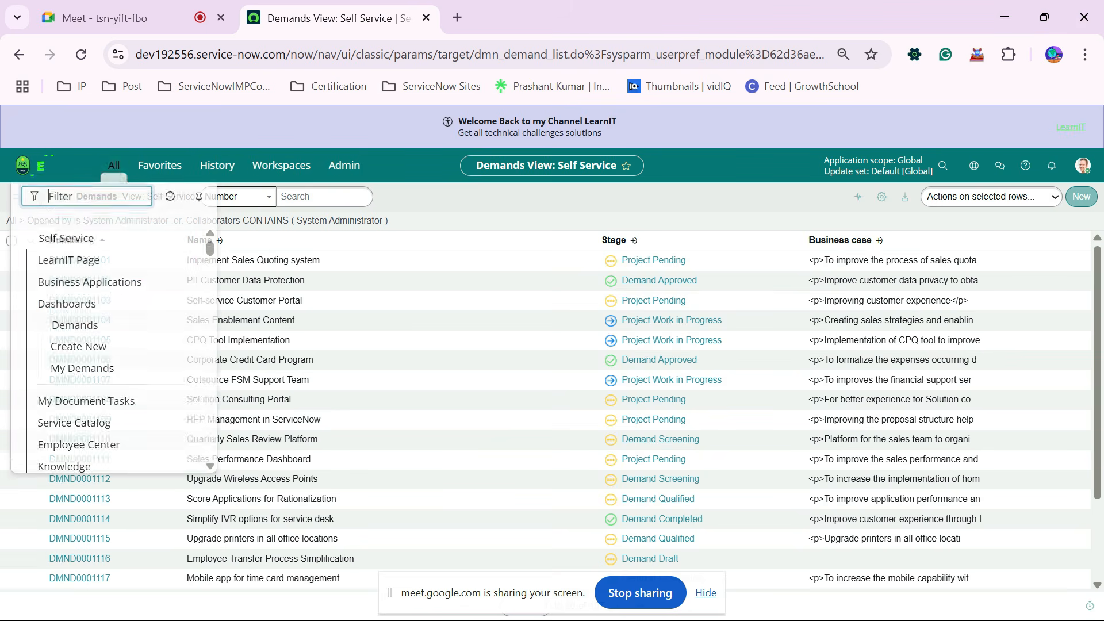
pyautogui.write('l')
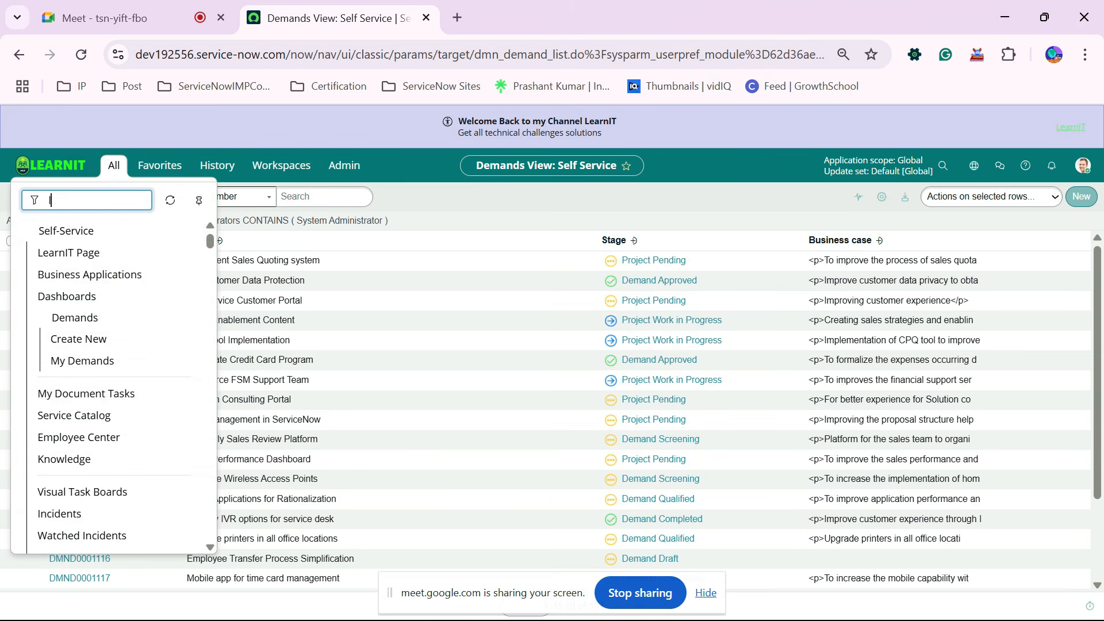
pyautogui.write('i')
pyautogui.press('BackSpace')
pyautogui.press('BackSpace')
pyautogui.write('incident')
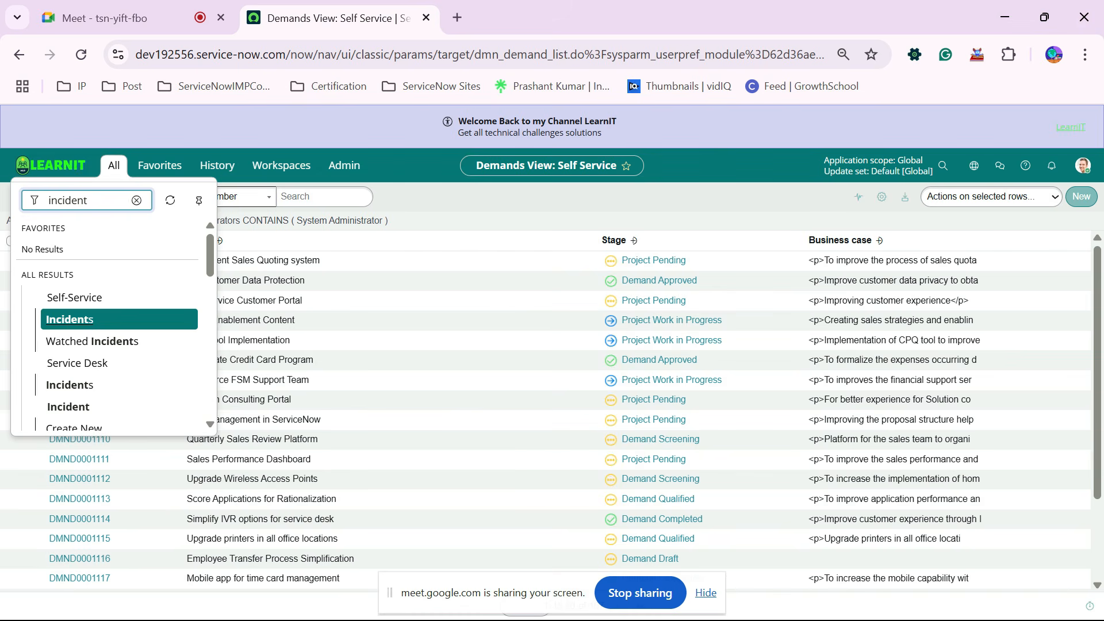
pyautogui.scroll(-2, 109, 288)
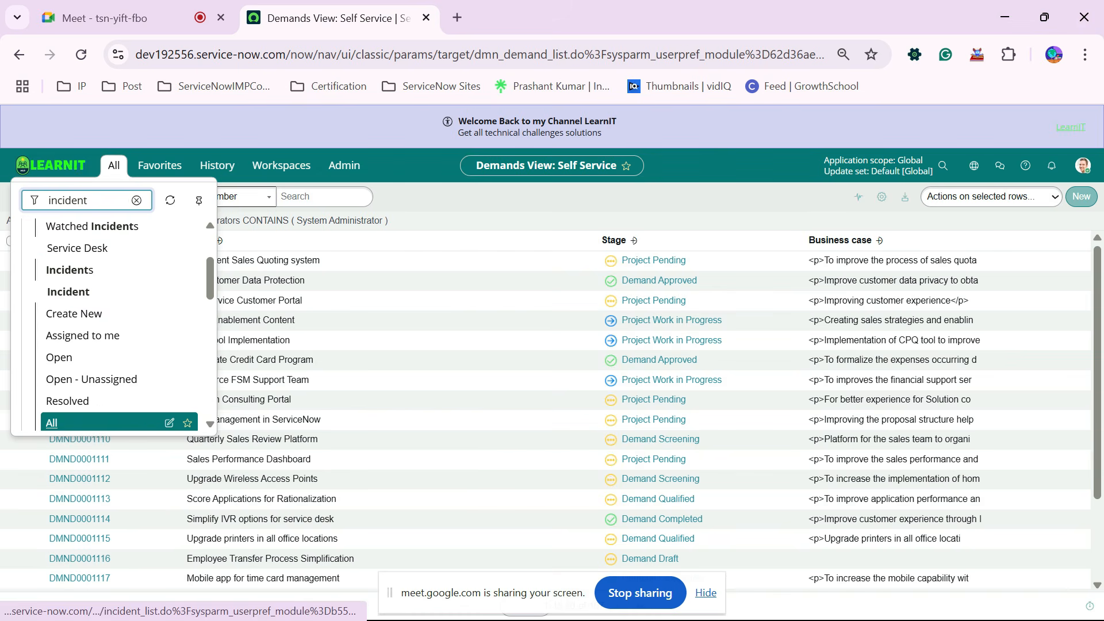
pyautogui.click(52, 423)
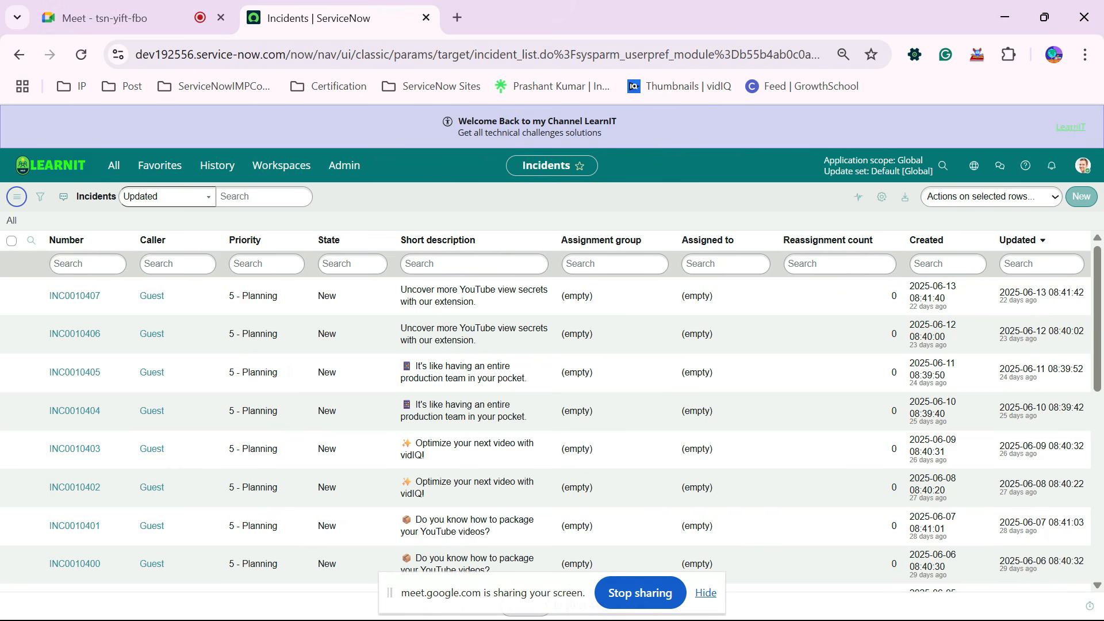
# Review the records in the Incidents list and move the screen-sharing bar clear of the list's page controls.
pyautogui.scroll(-7, 474, 268)
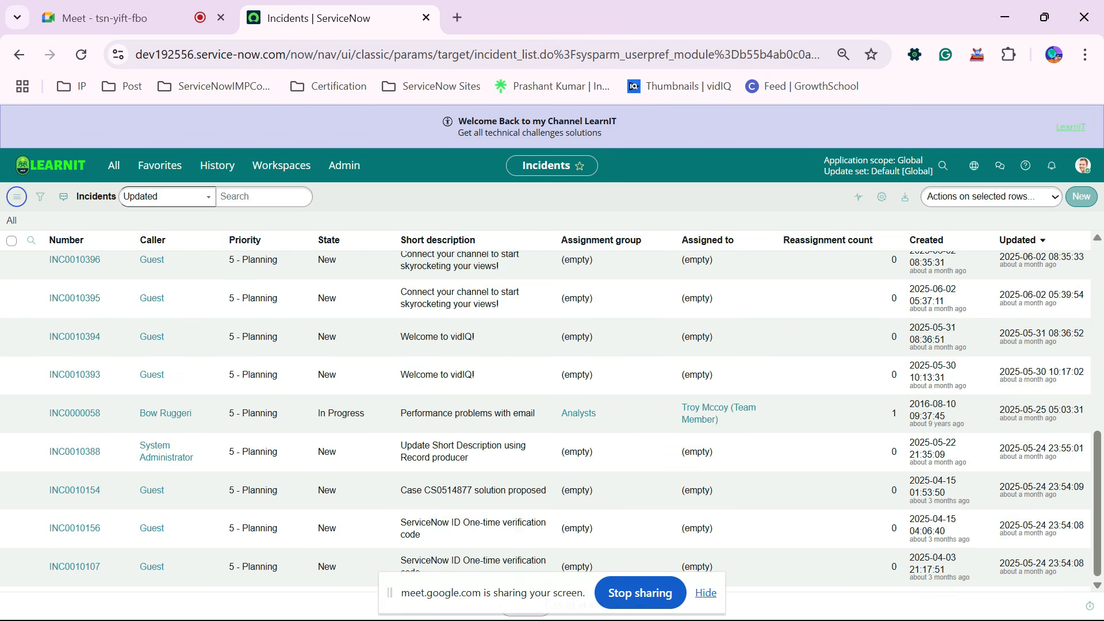
pyautogui.scroll(4, 475, 267)
pyautogui.scroll(-1, 475, 267)
pyautogui.scroll(5, 474, 268)
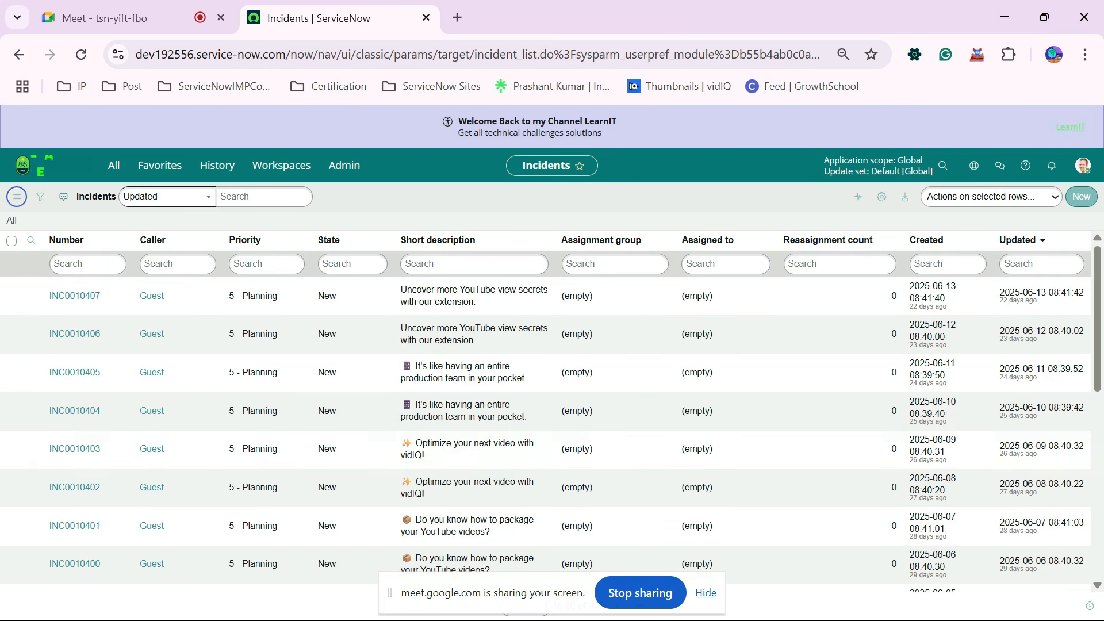
pyautogui.moveTo(429, 593); pyautogui.dragTo(794, 586)
pyautogui.scroll(-3, 474, 410)
pyautogui.scroll(3, 474, 410)
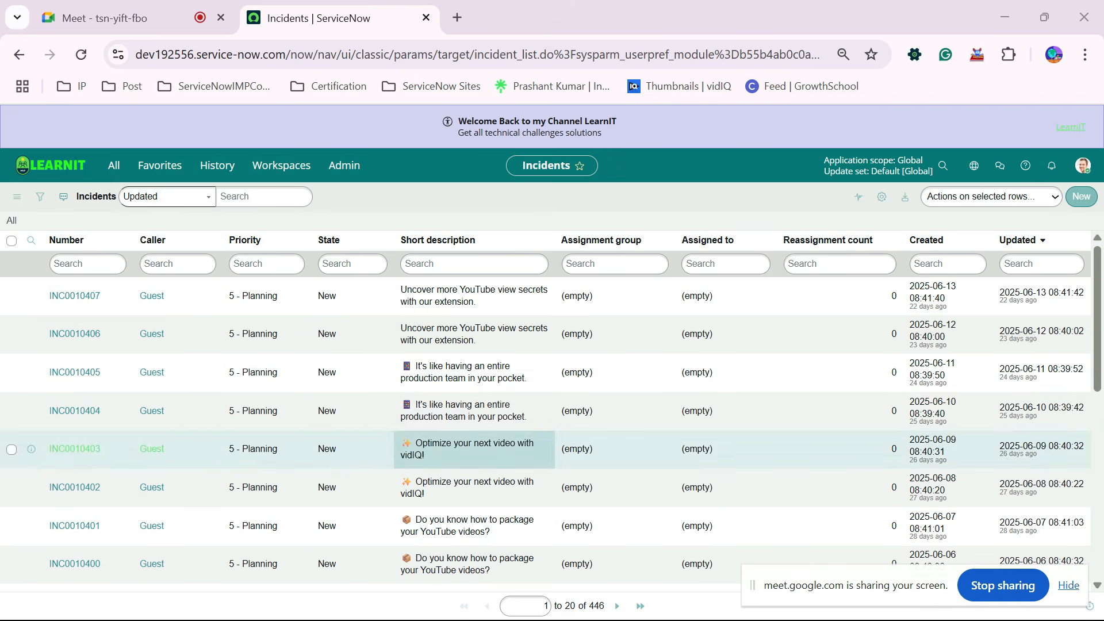
pyautogui.scroll(-6, 474, 410)
pyautogui.scroll(-2, 475, 411)
pyautogui.scroll(7, 475, 411)
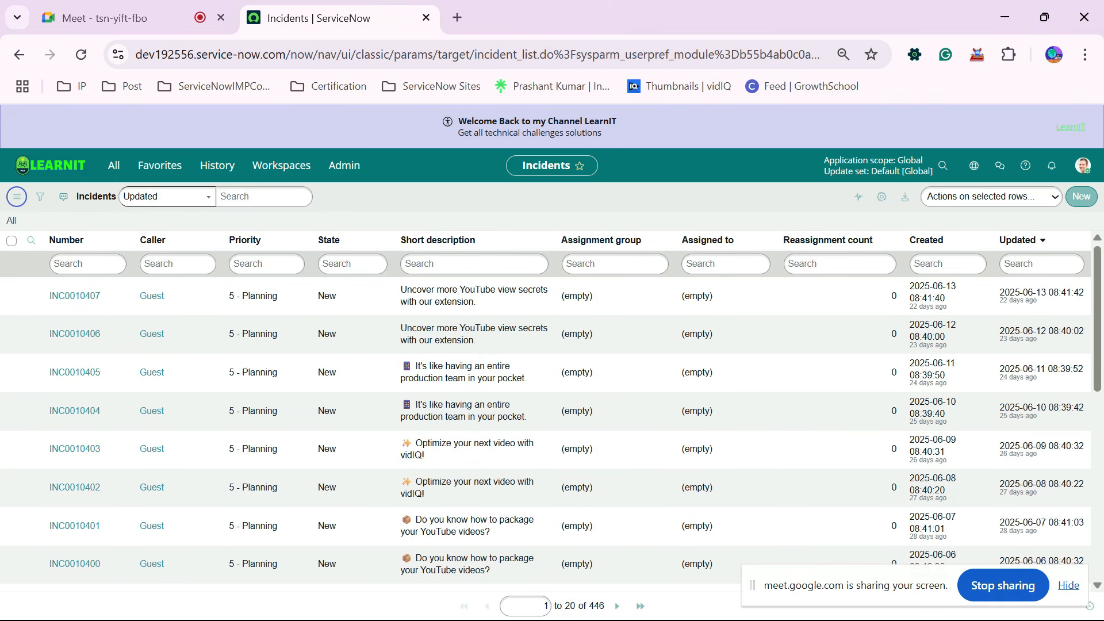
# Switch to the Day 1 deck in PowerPoint and close the floating Google Meet window covering the slide.
pyautogui.click(127, 17)
pyautogui.click(340, 17)
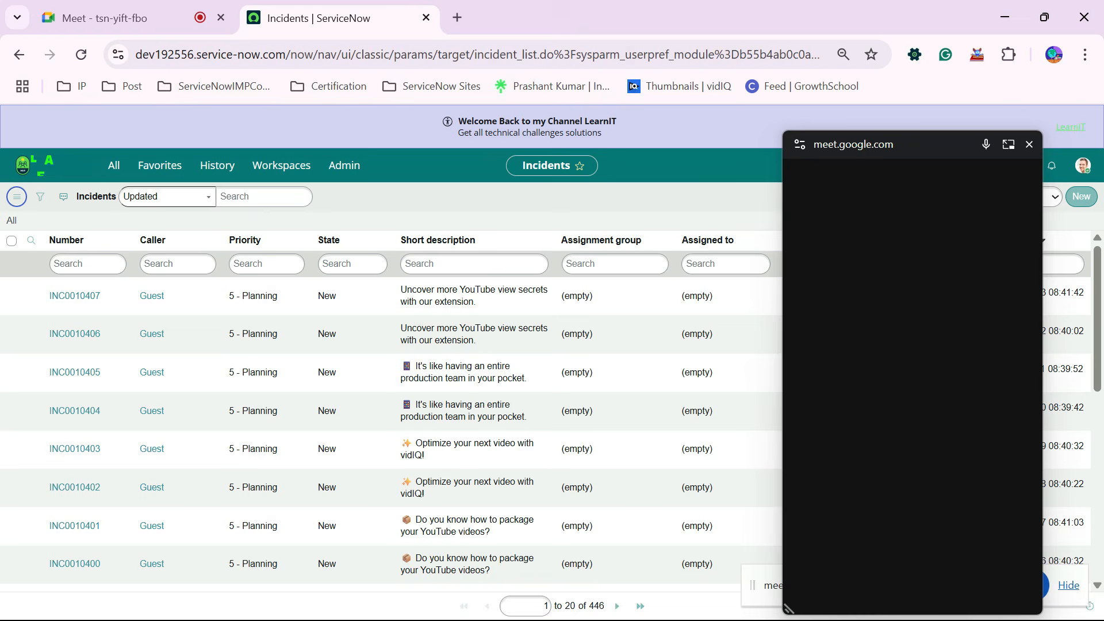
pyautogui.press('super')
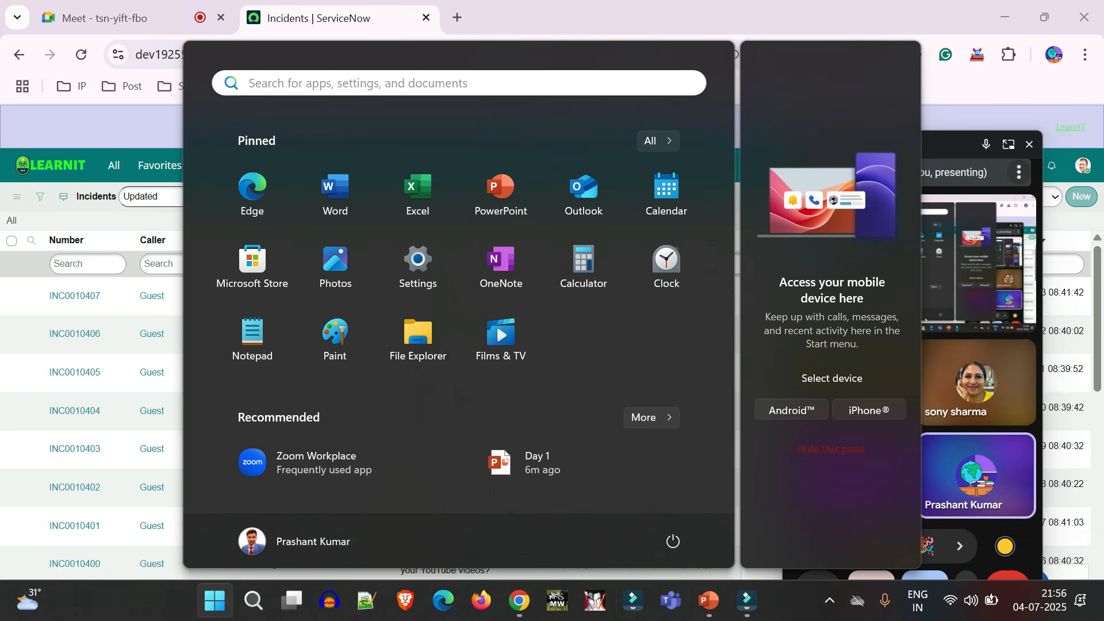
pyautogui.click(709, 601)
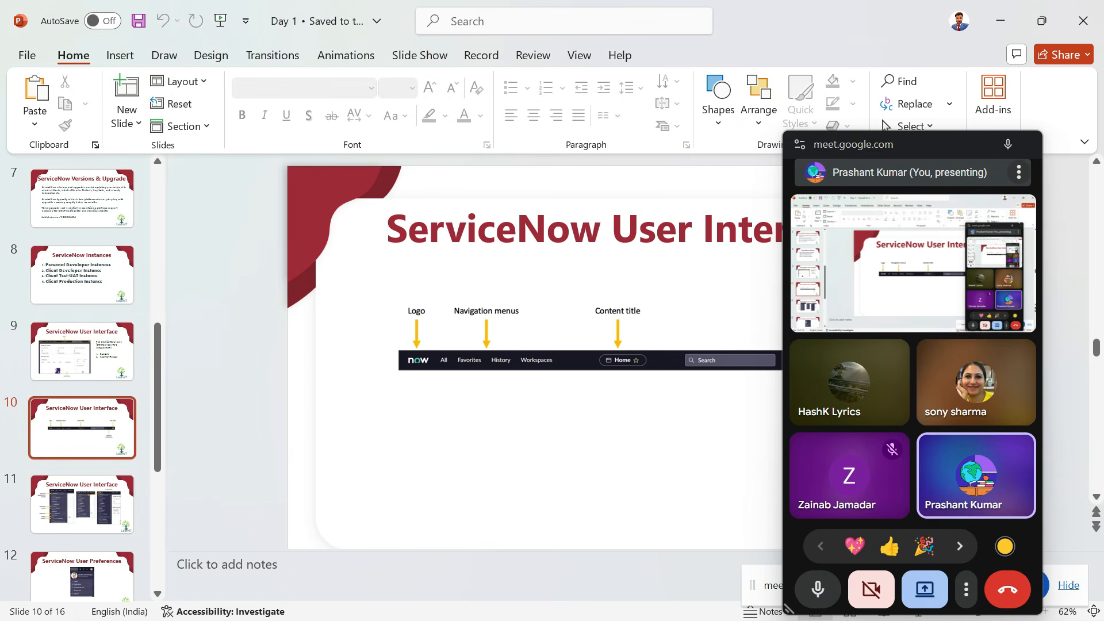
pyautogui.click(1030, 145)
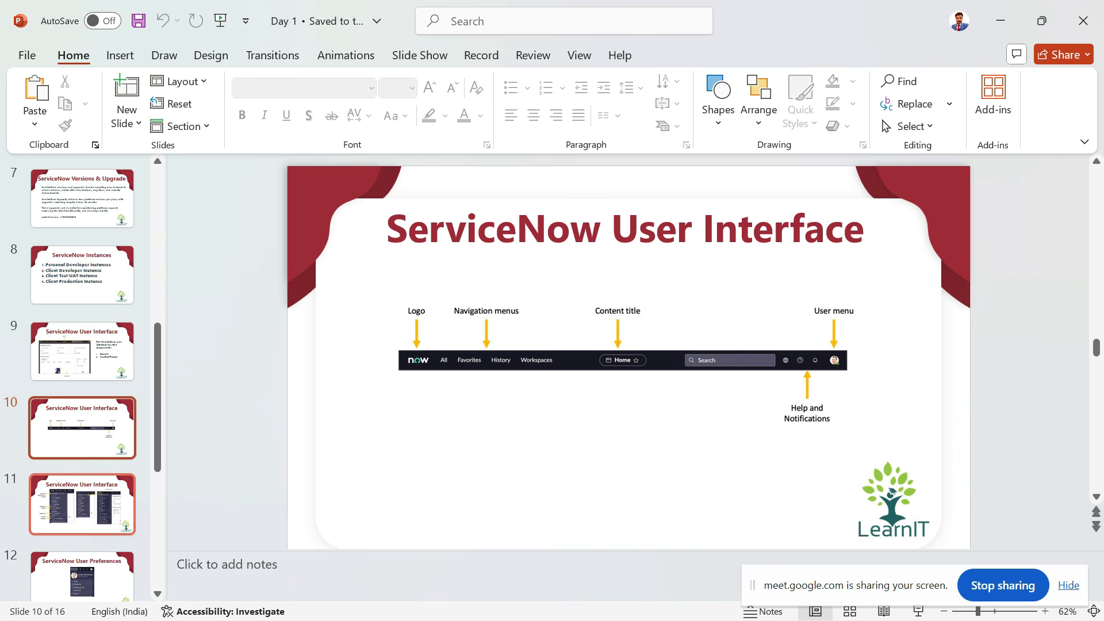
# Show slide 11, which explains the All menu's search, applications, modules and pinning.
pyautogui.click(126, 526)
pyautogui.click(83, 429)
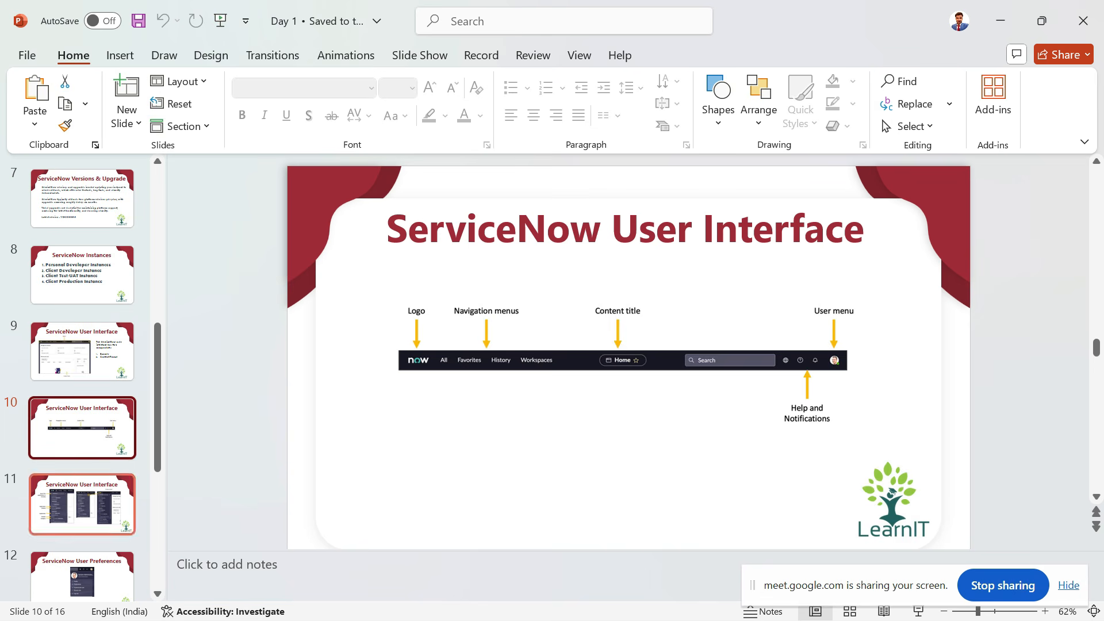
pyautogui.click(82, 504)
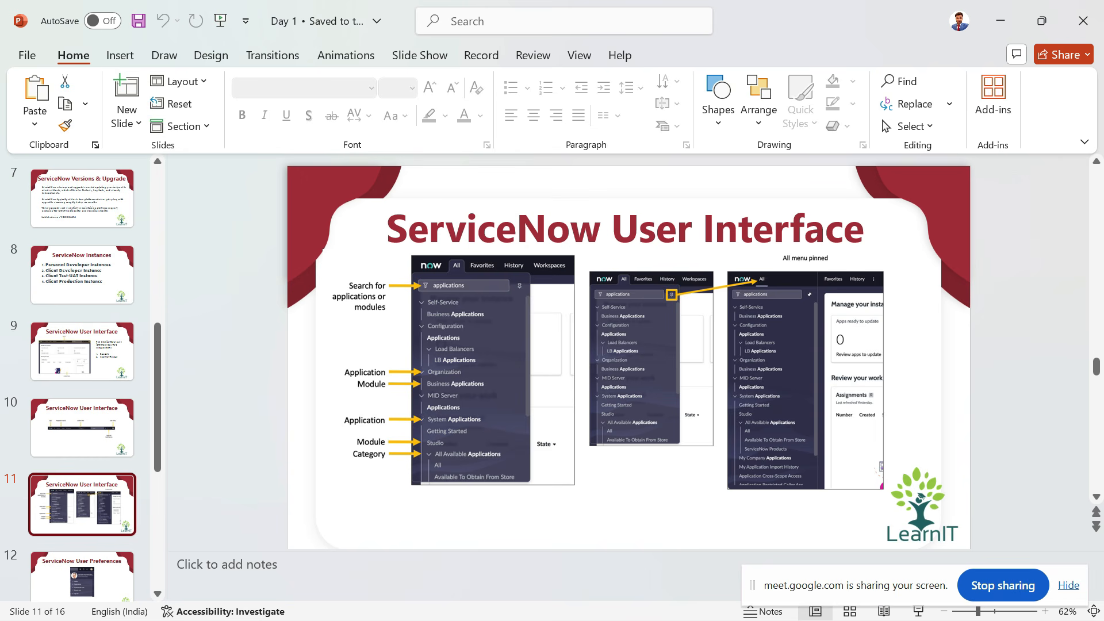
# Switch to ServiceNow, clear the All navigation filter and compare its full list of applications and modules with slide 11 in PowerPoint.
pyautogui.hotkey('alt', 'Tab')
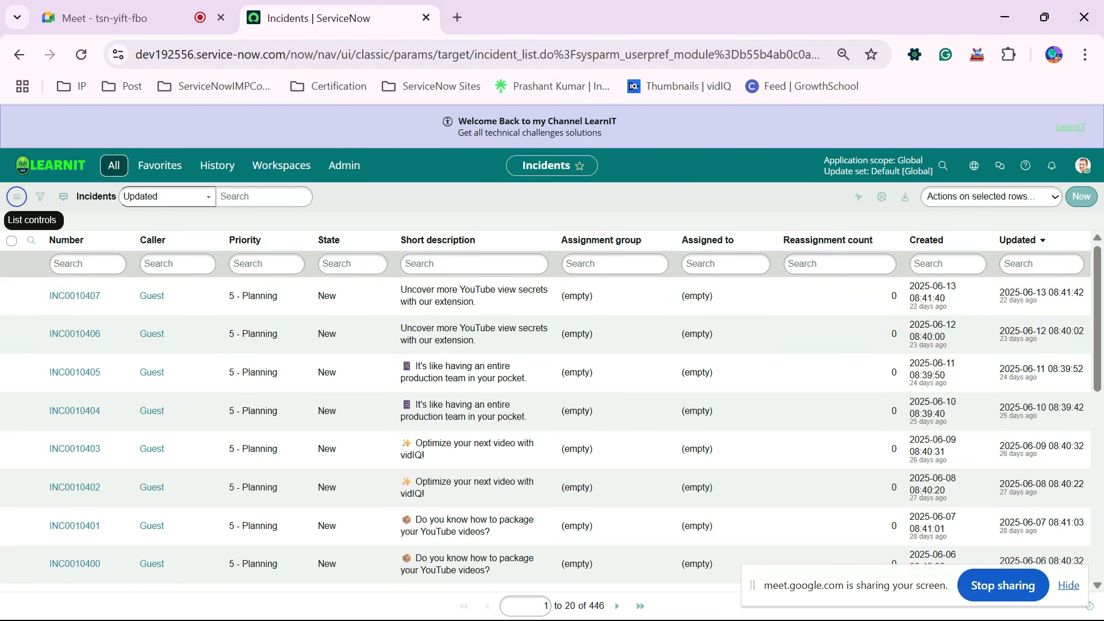
pyautogui.click(114, 166)
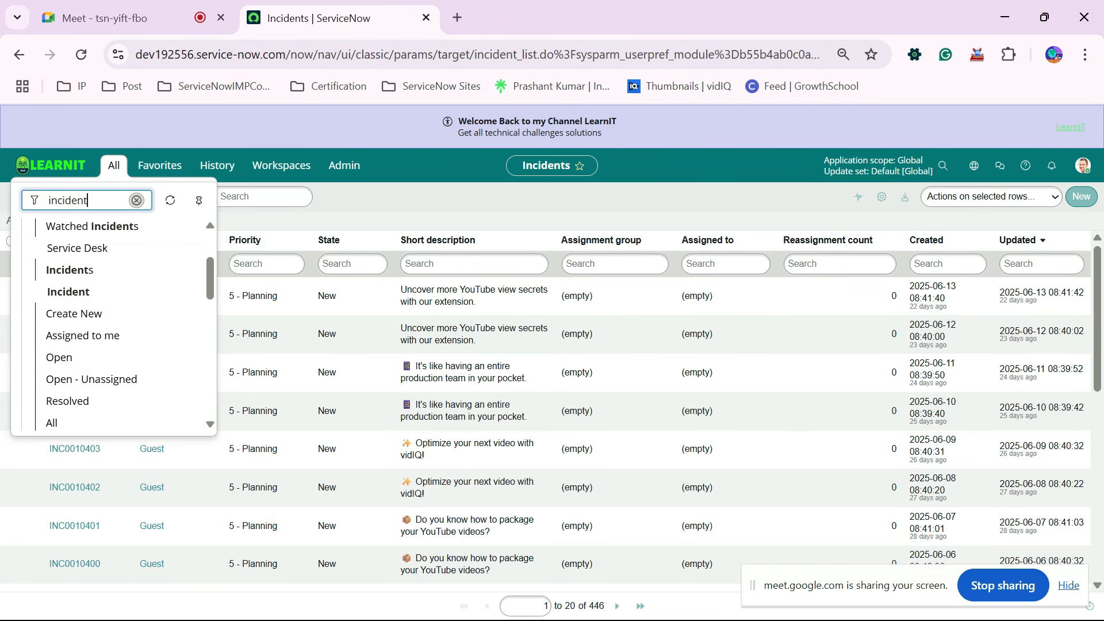
pyautogui.scroll(-18, 109, 313)
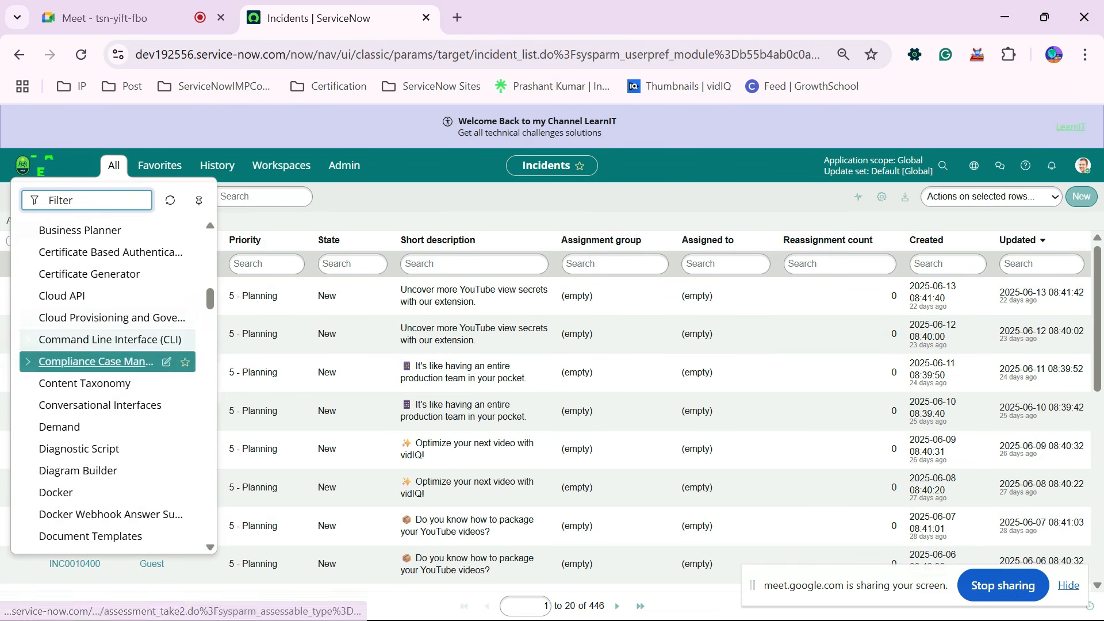
pyautogui.scroll(-5, 109, 348)
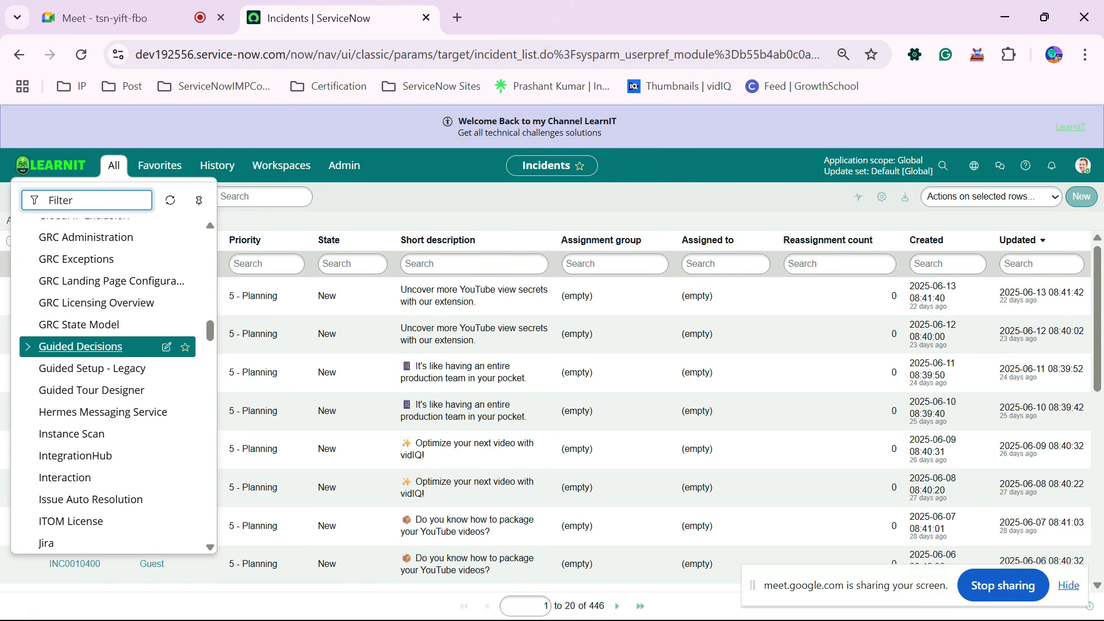
pyautogui.scroll(-4, 109, 356)
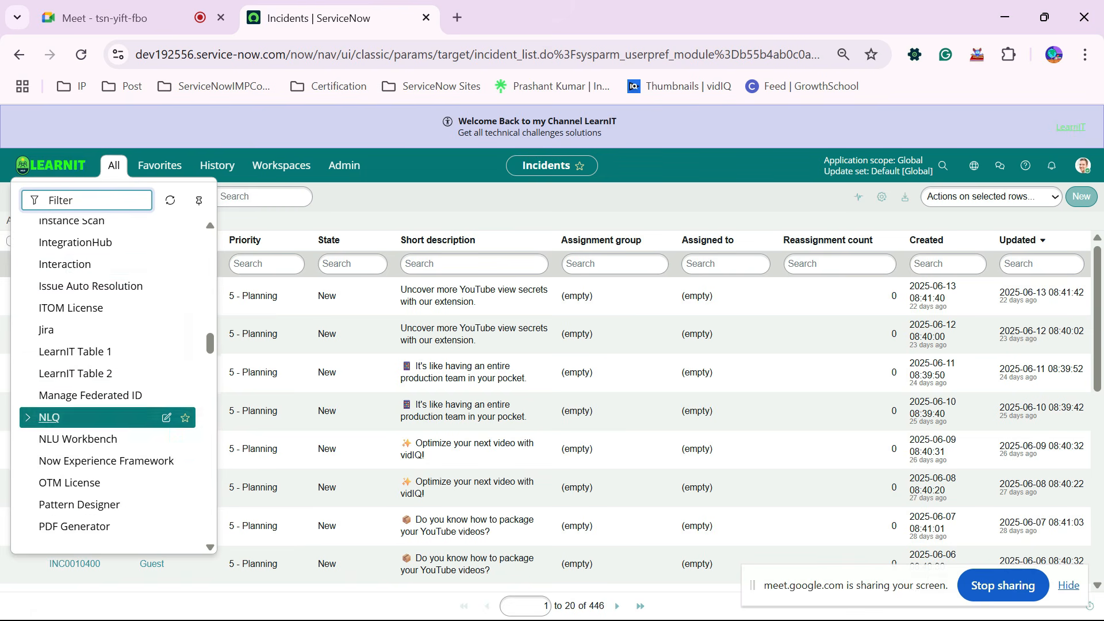
pyautogui.scroll(-12, 109, 417)
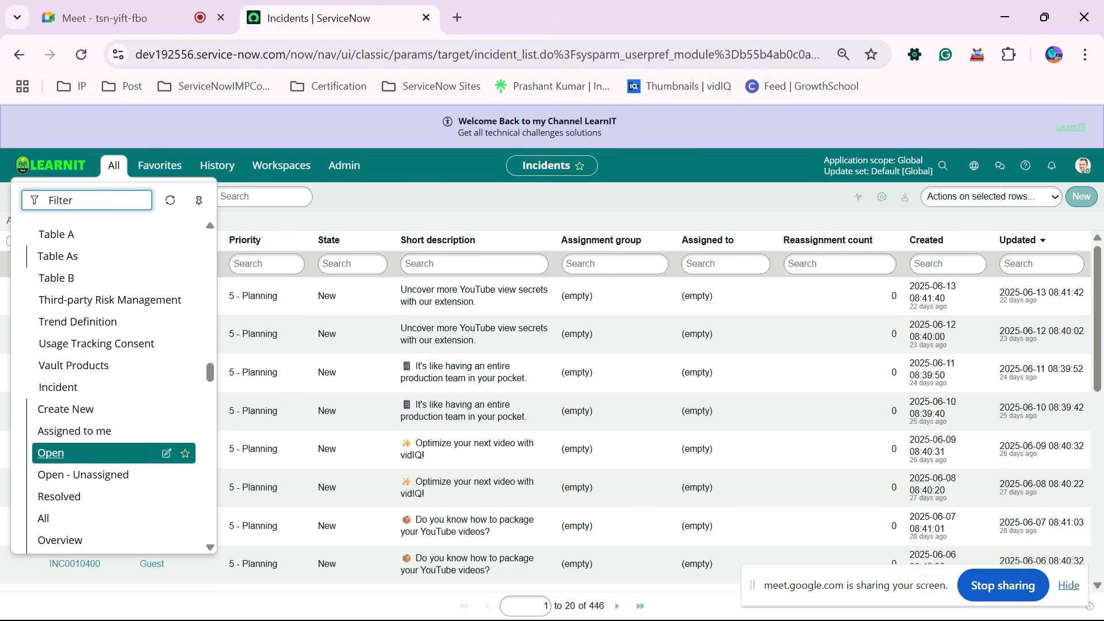
pyautogui.scroll(-5, 109, 453)
pyautogui.scroll(20, 109, 456)
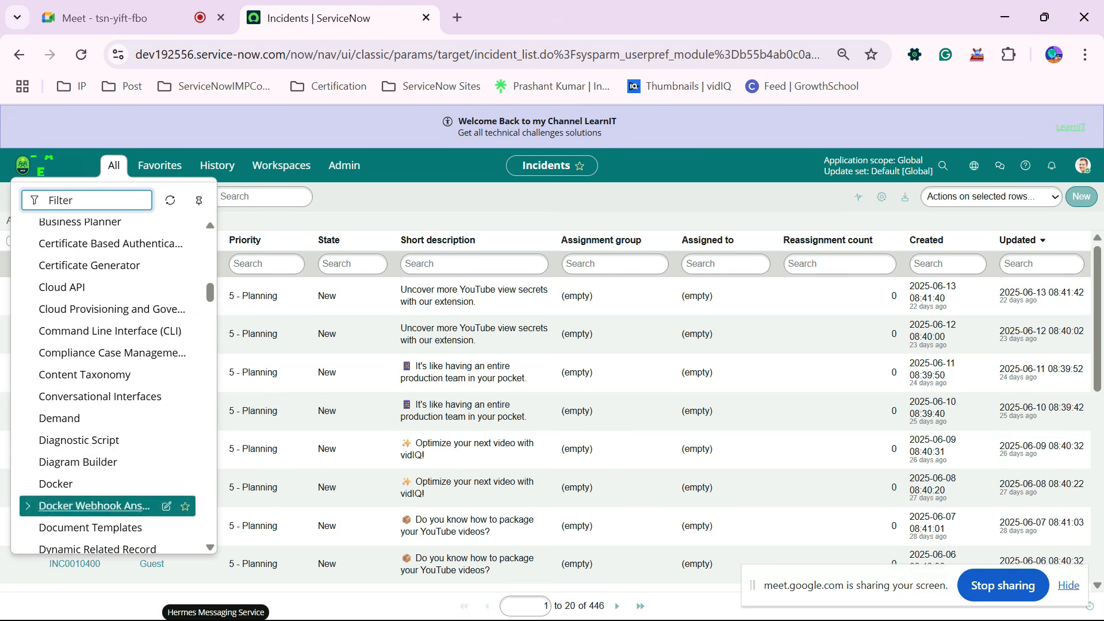
pyautogui.scroll(15, 109, 460)
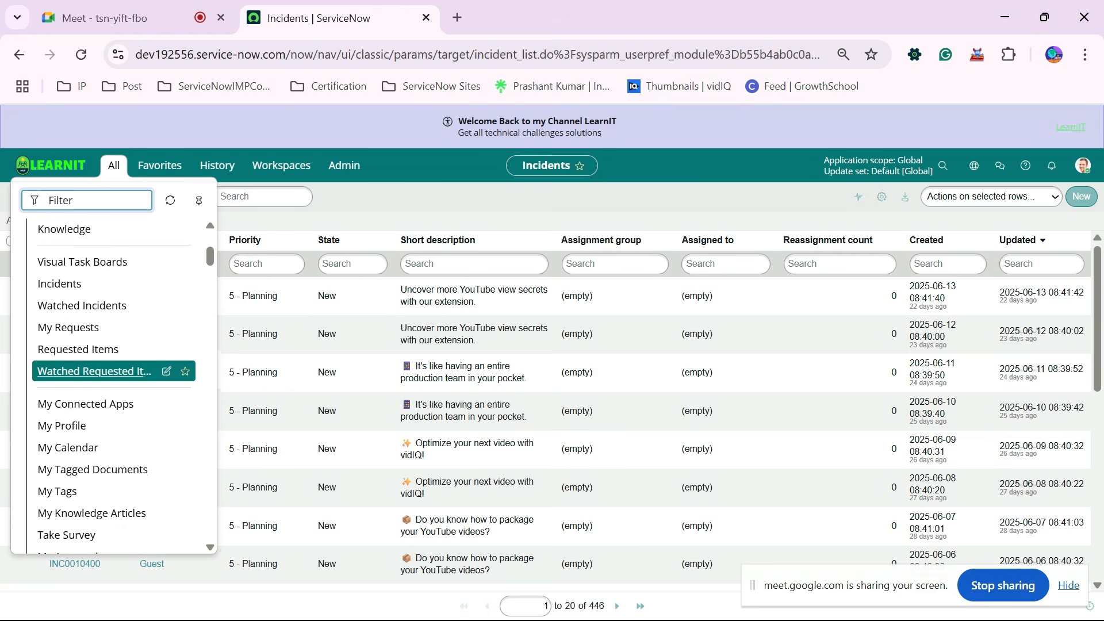
pyautogui.scroll(4, 92, 371)
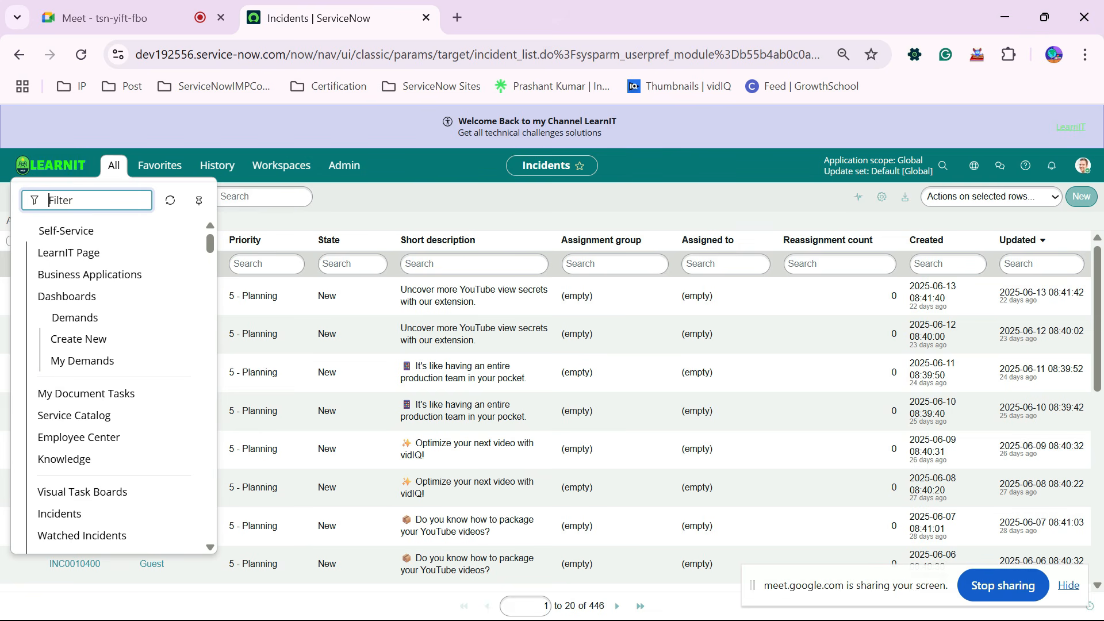
pyautogui.hotkey('alt', 'Tab')
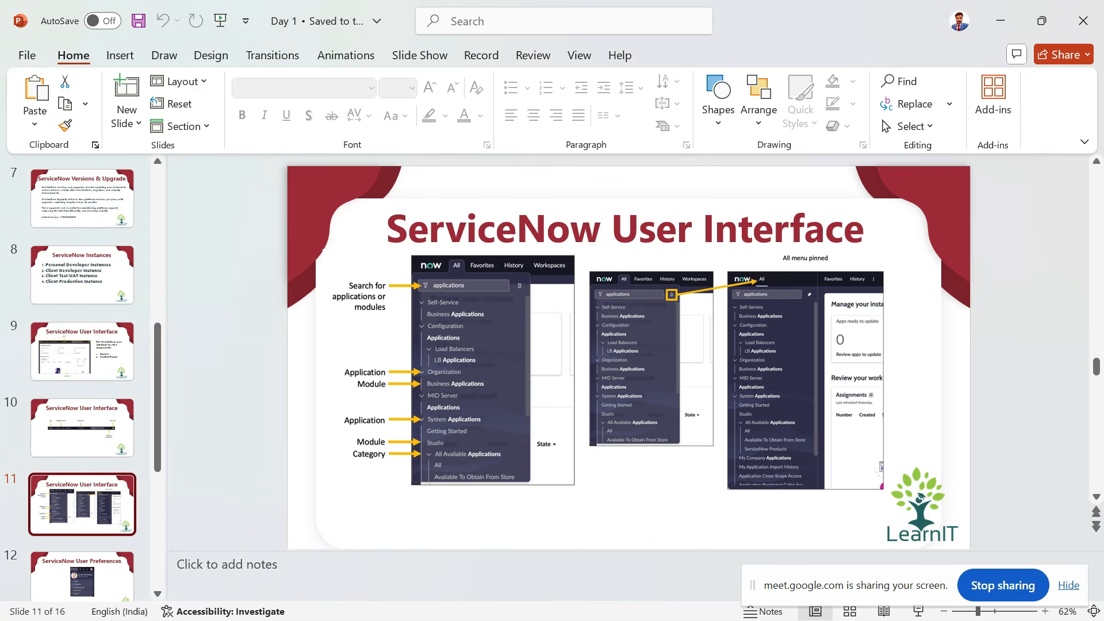
# Select slide 11's pinned-menu picture, switch to ServiceNow and pin the All menu beside the Incidents list.
pyautogui.click(736, 372)
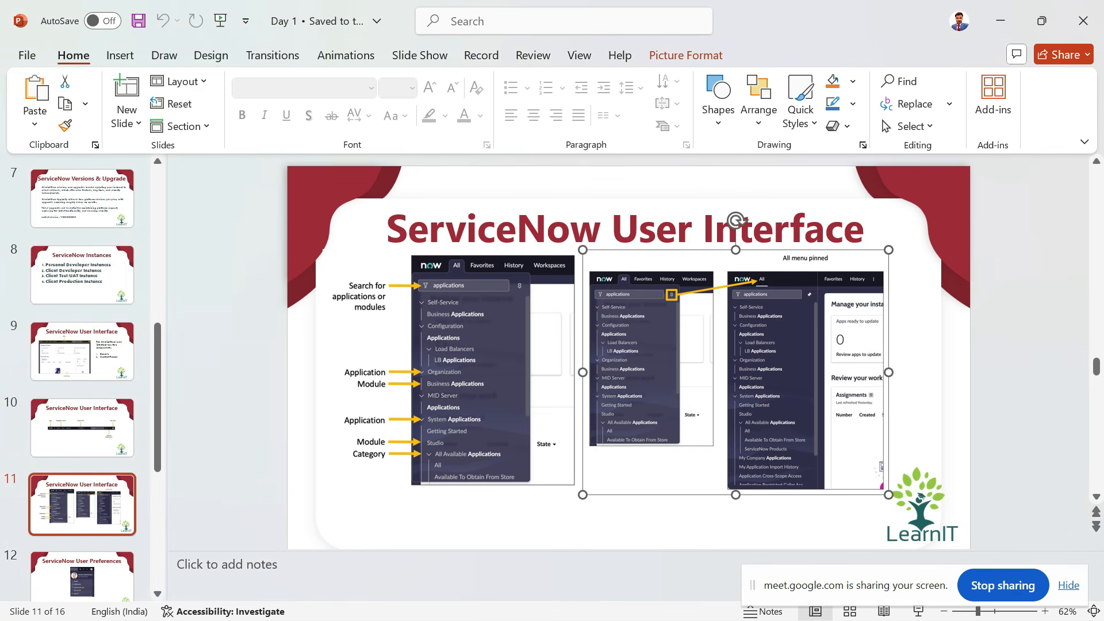
pyautogui.hotkey('alt', 'Tab')
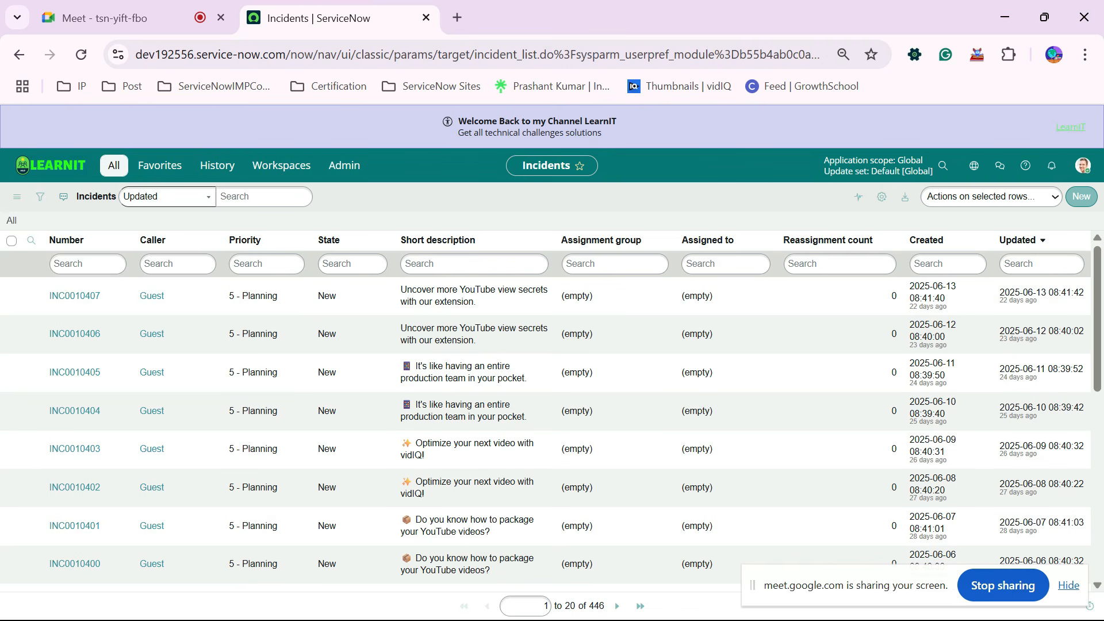
pyautogui.click(114, 165)
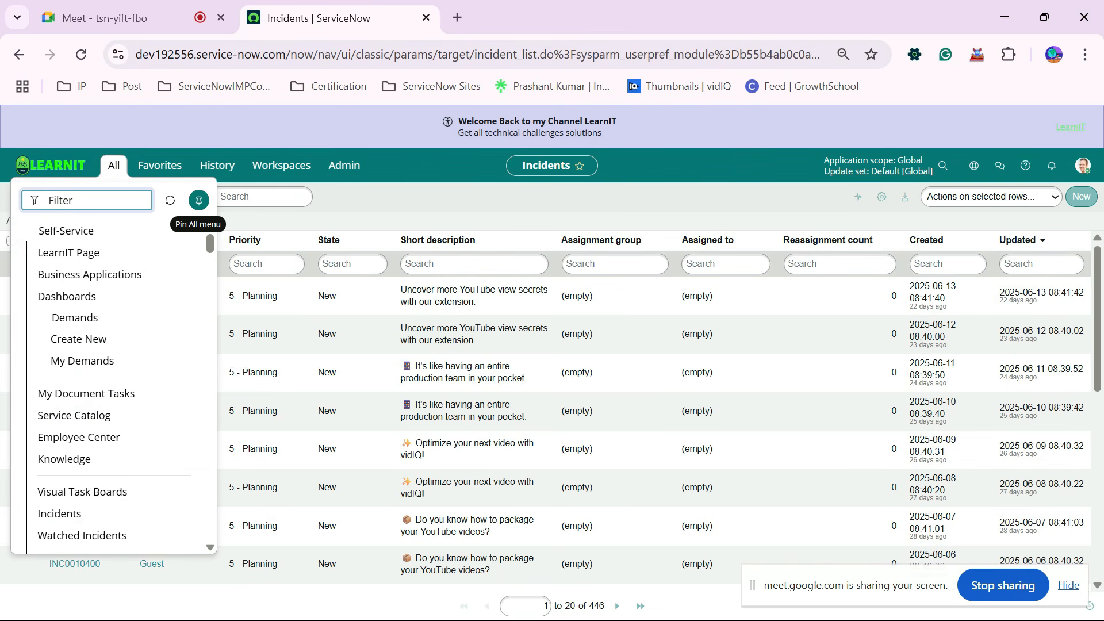
pyautogui.click(270, 220)
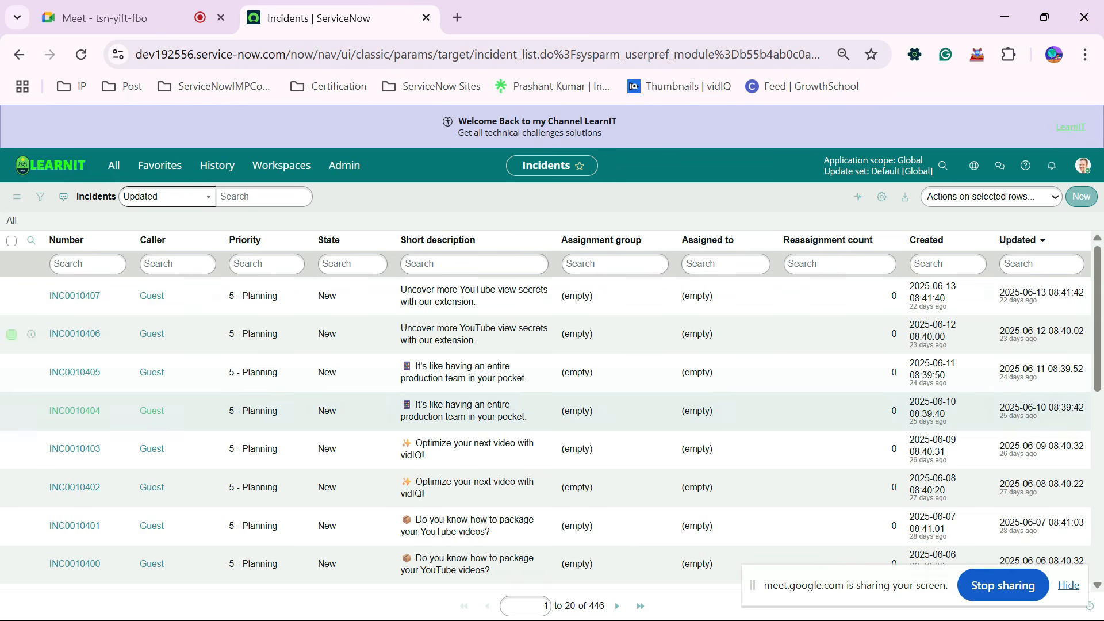
pyautogui.click(114, 165)
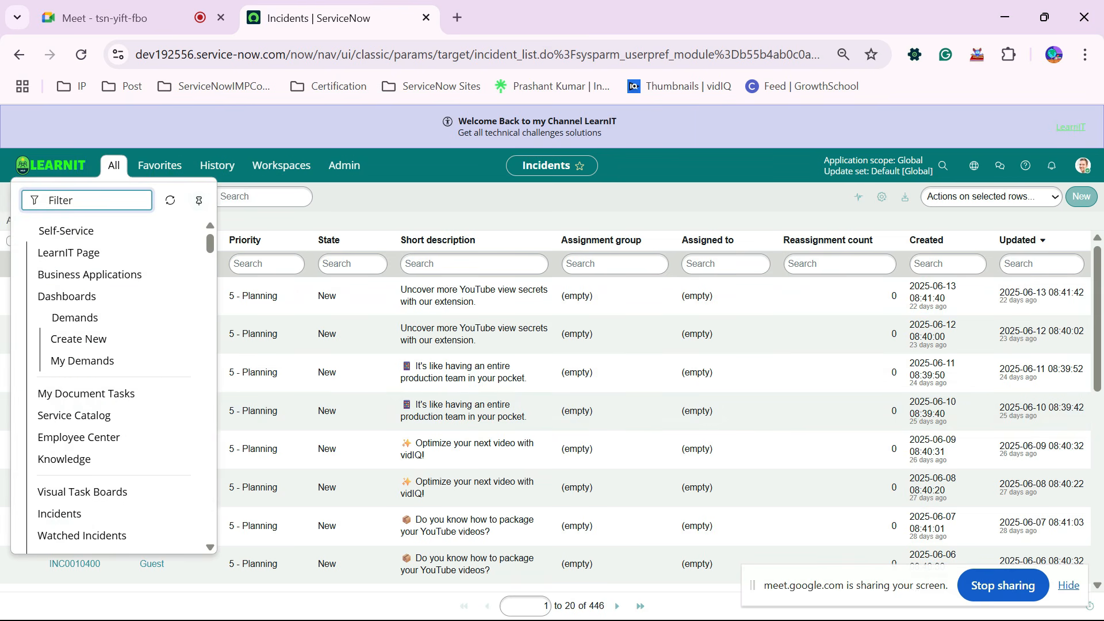
pyautogui.click(199, 201)
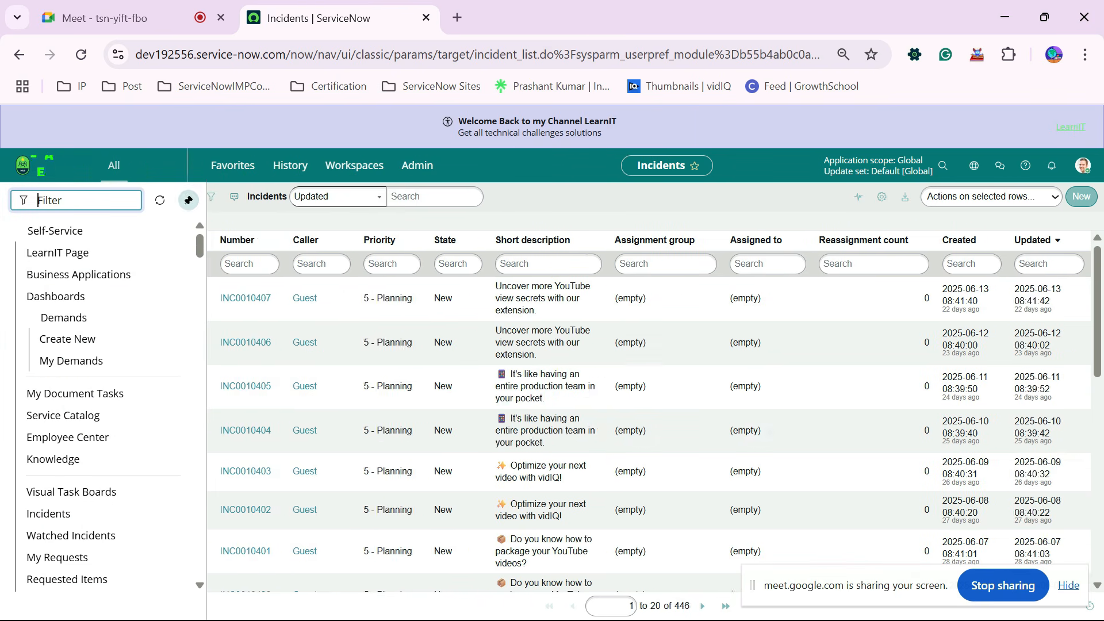
# Browse the pinned All menu's applications and modules, and unpin the menu.
pyautogui.scroll(-20, 98, 381)
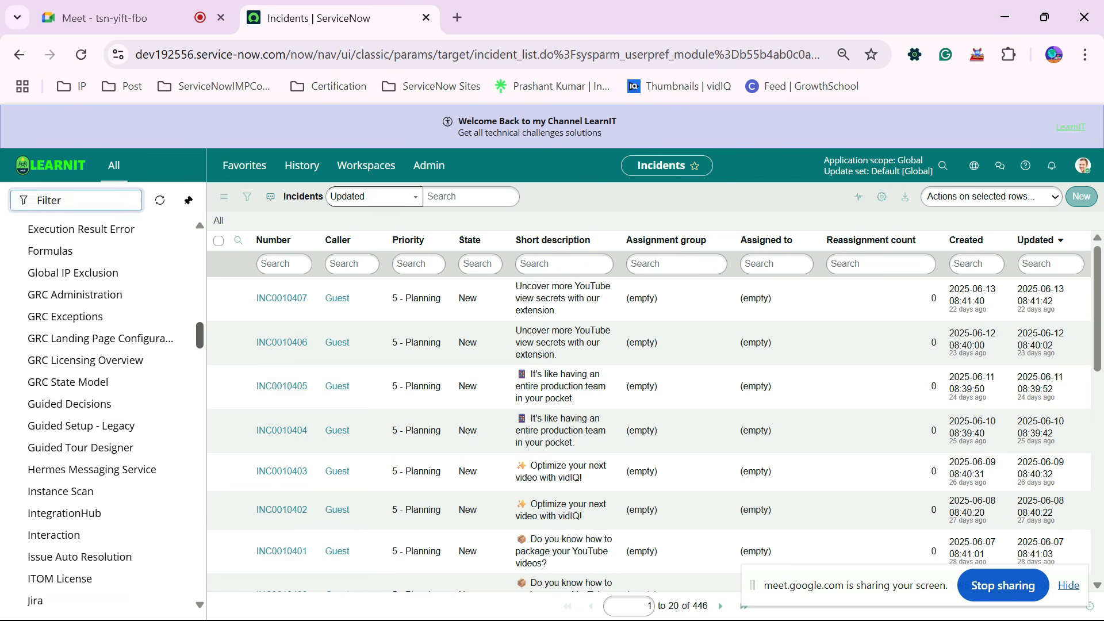
pyautogui.scroll(-10, 98, 382)
pyautogui.scroll(20, 98, 381)
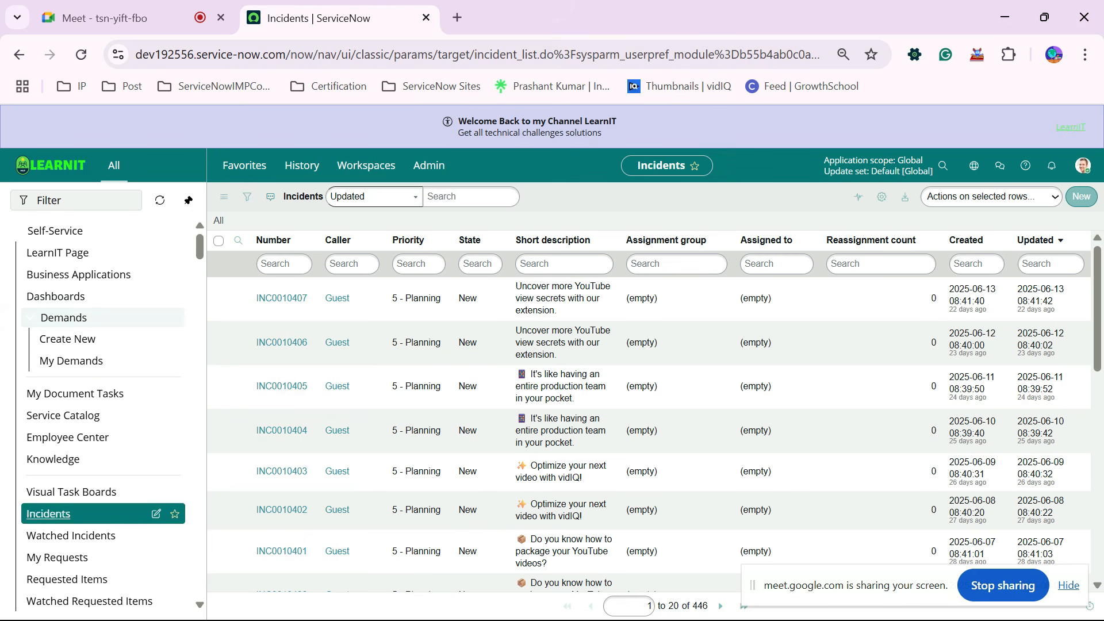
pyautogui.click(38, 200)
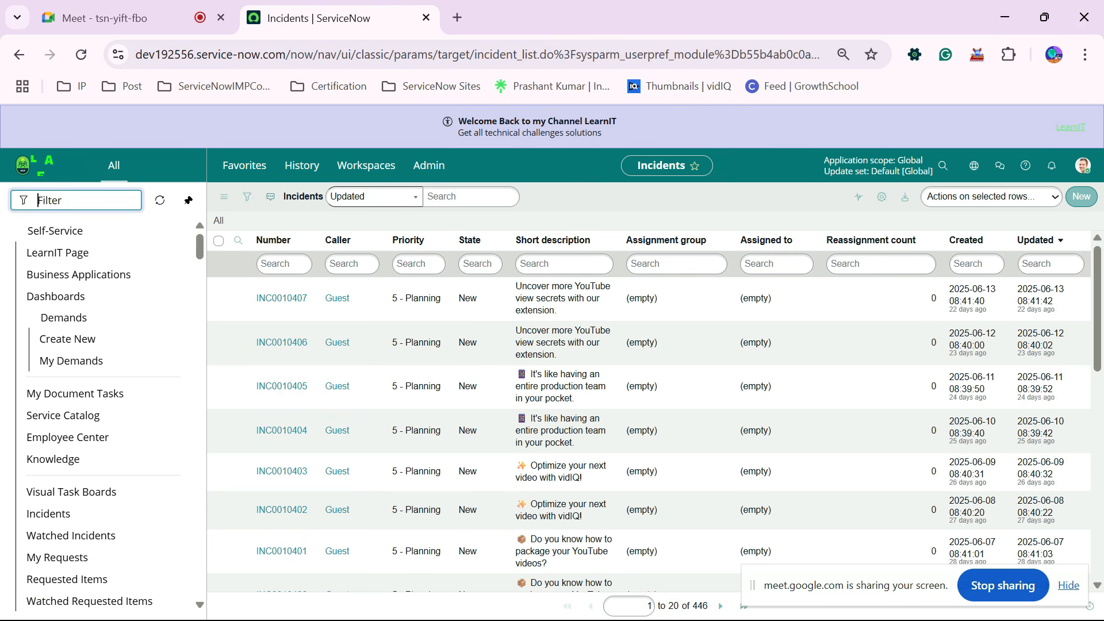
pyautogui.click(192, 200)
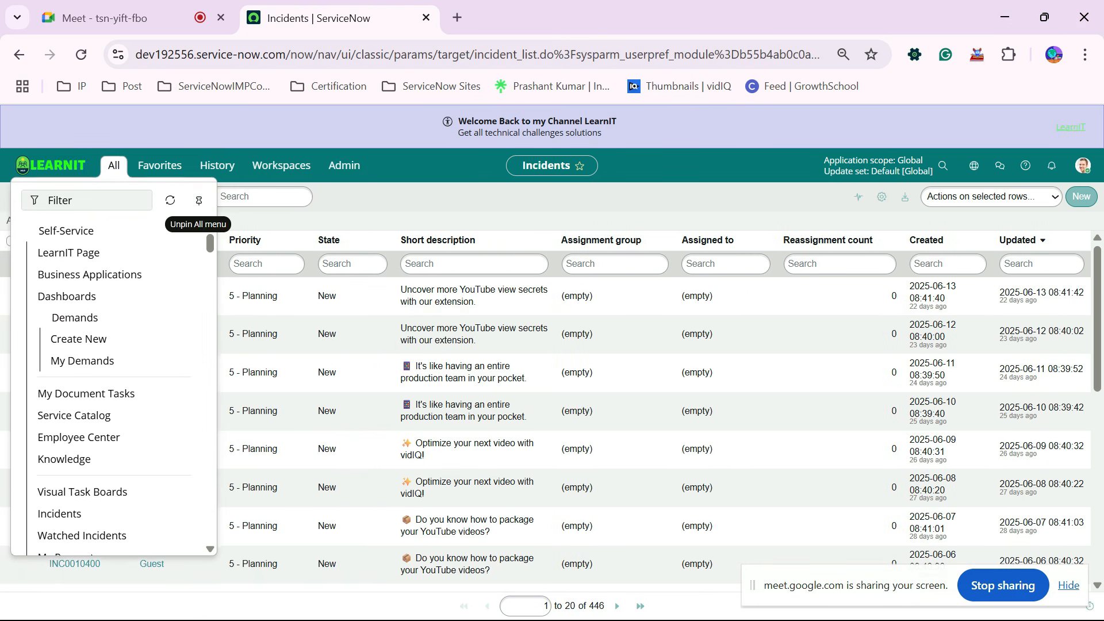
# Pin the All menu again, unpin it, and reopen and close it in its unpinned form.
pyautogui.click(194, 200)
pyautogui.click(188, 200)
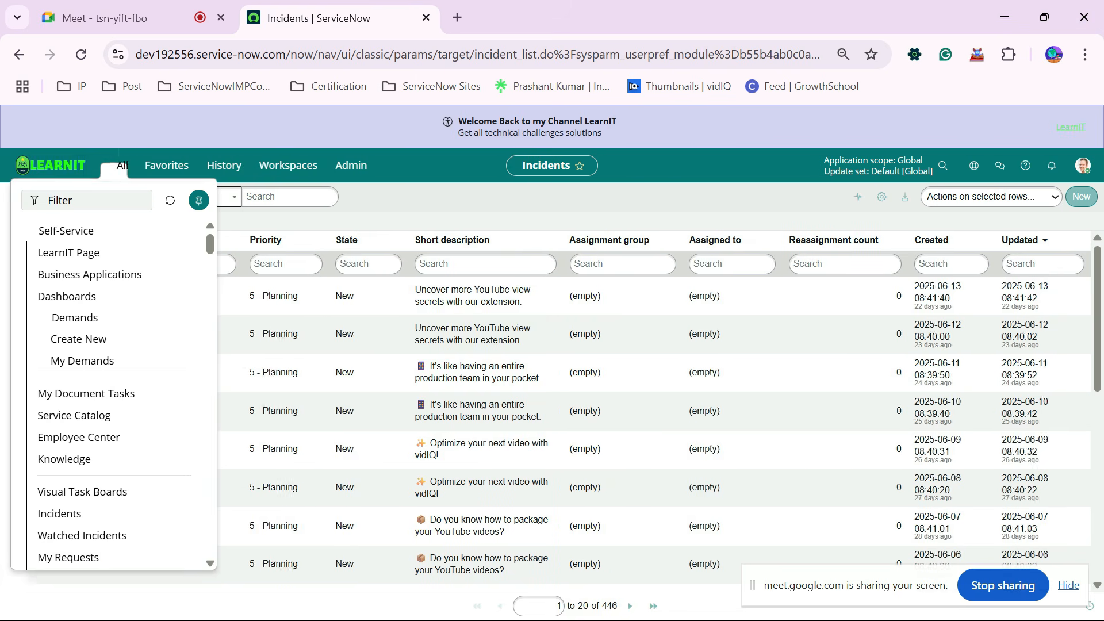
pyautogui.click(194, 200)
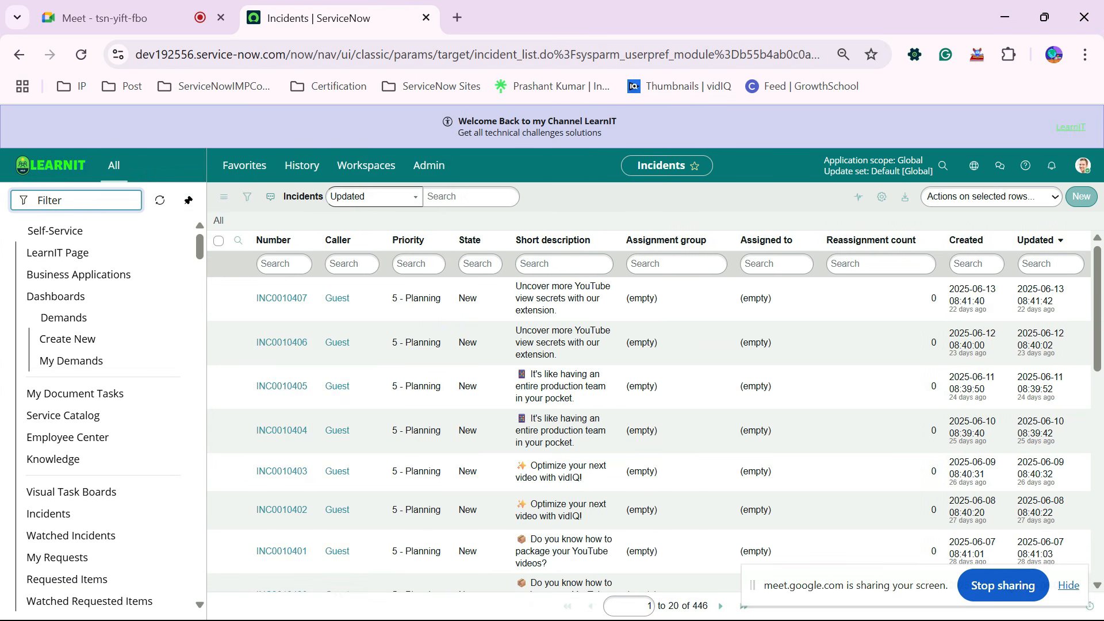
pyautogui.click(189, 200)
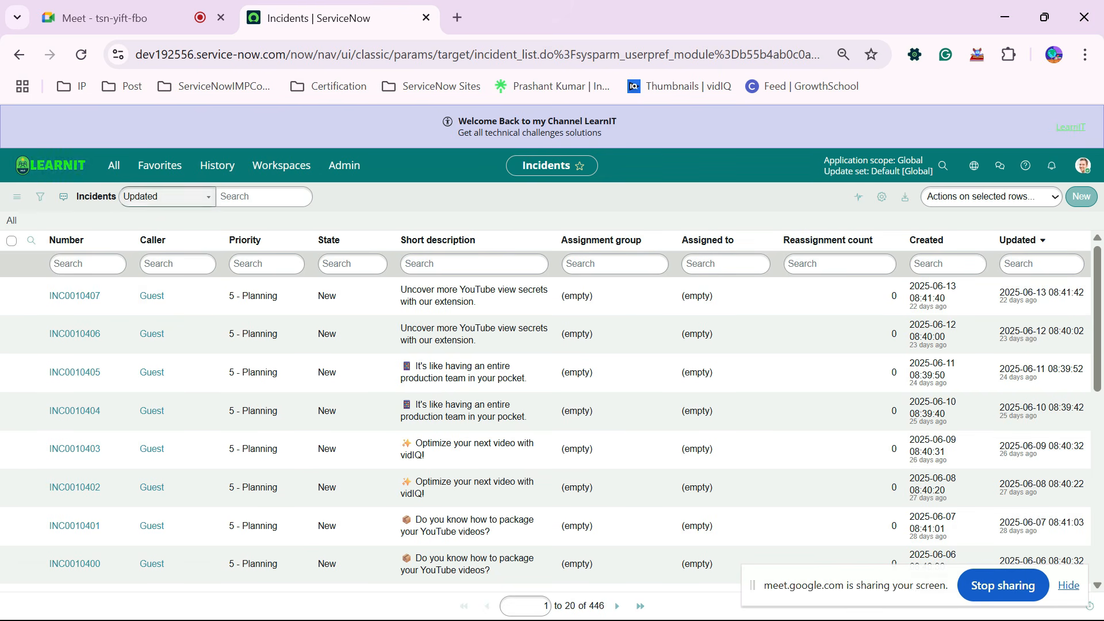
pyautogui.click(114, 165)
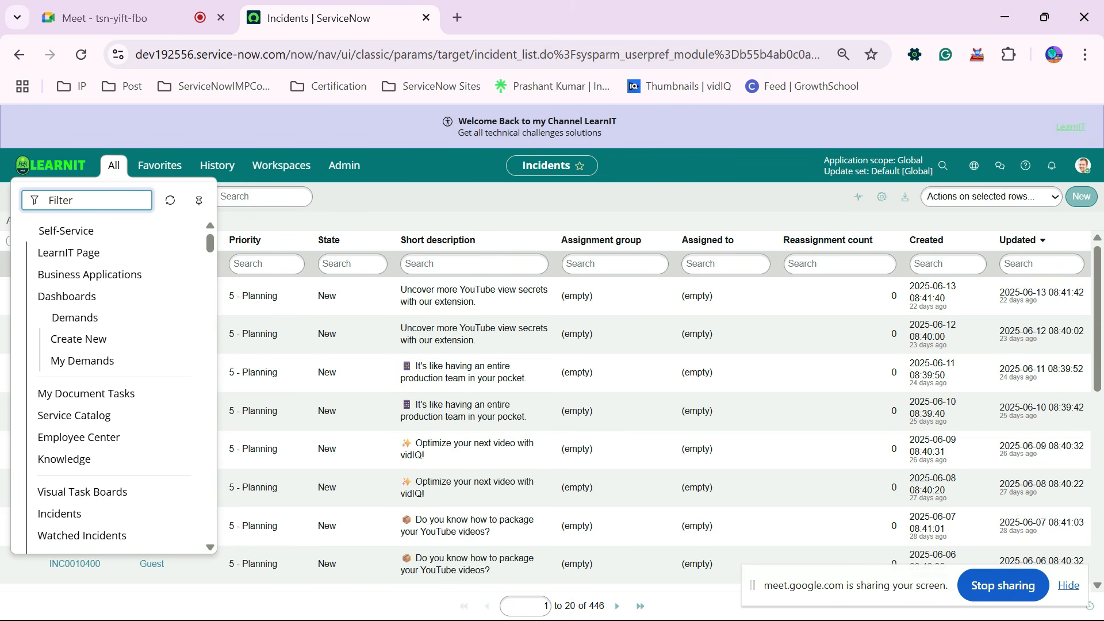
pyautogui.click(114, 166)
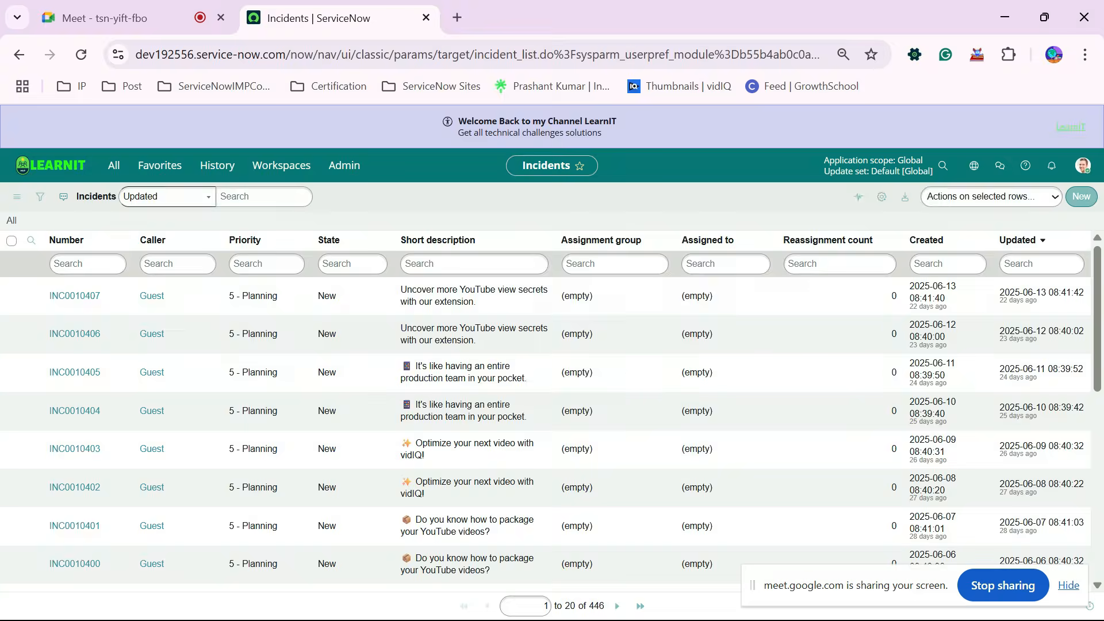
# Switch to the Day 1 deck in PowerPoint and show slide 12, ServiceNow User Preferences.
pyautogui.hotkey('alt', 'Tab')
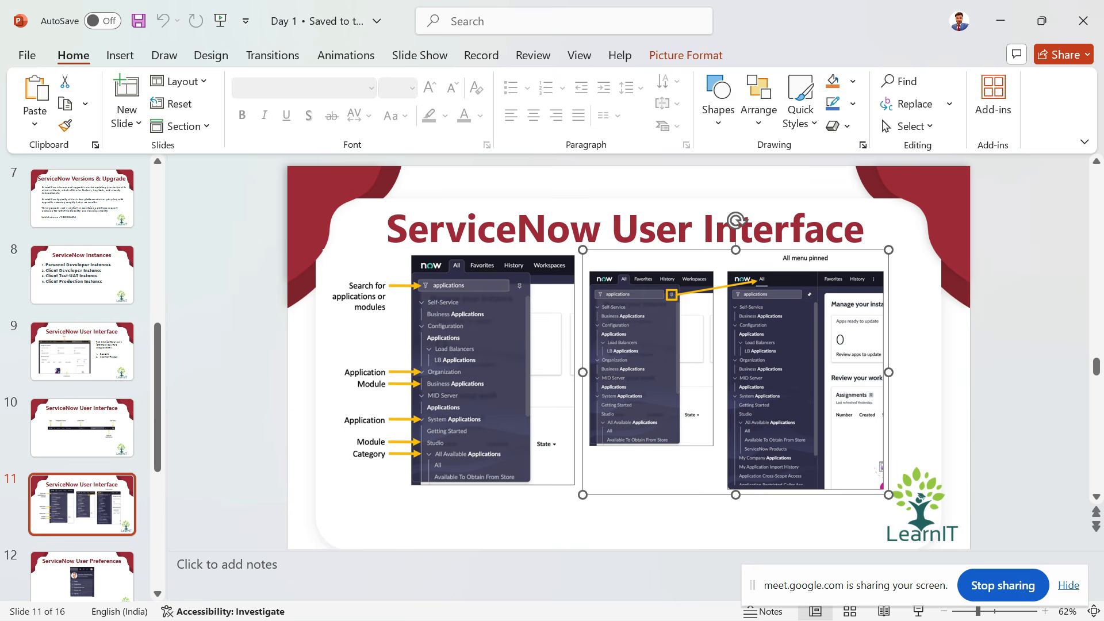
pyautogui.press('pagedown')
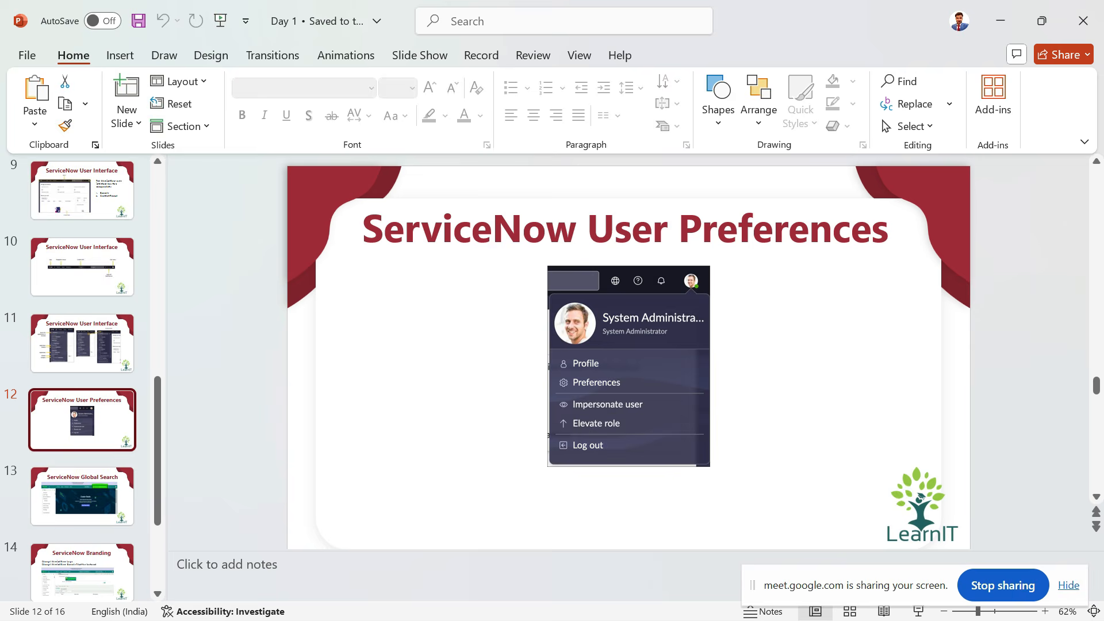
# Switch to ServiceNow and view the signed-in administrator's profile record.
pyautogui.hotkey('alt', 'Tab')
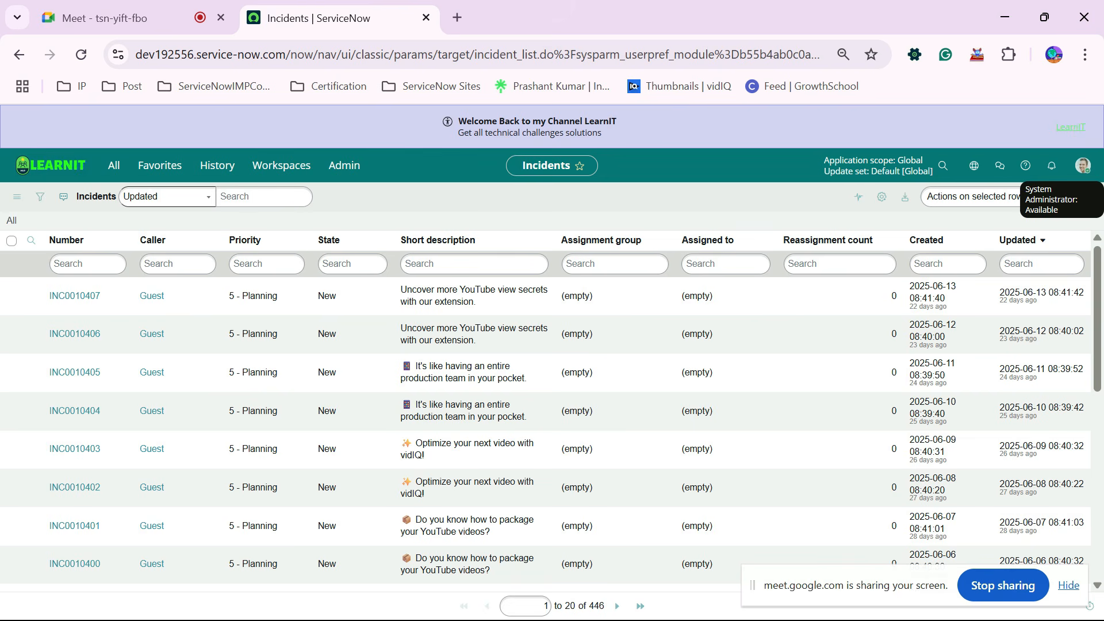
pyautogui.click(1083, 166)
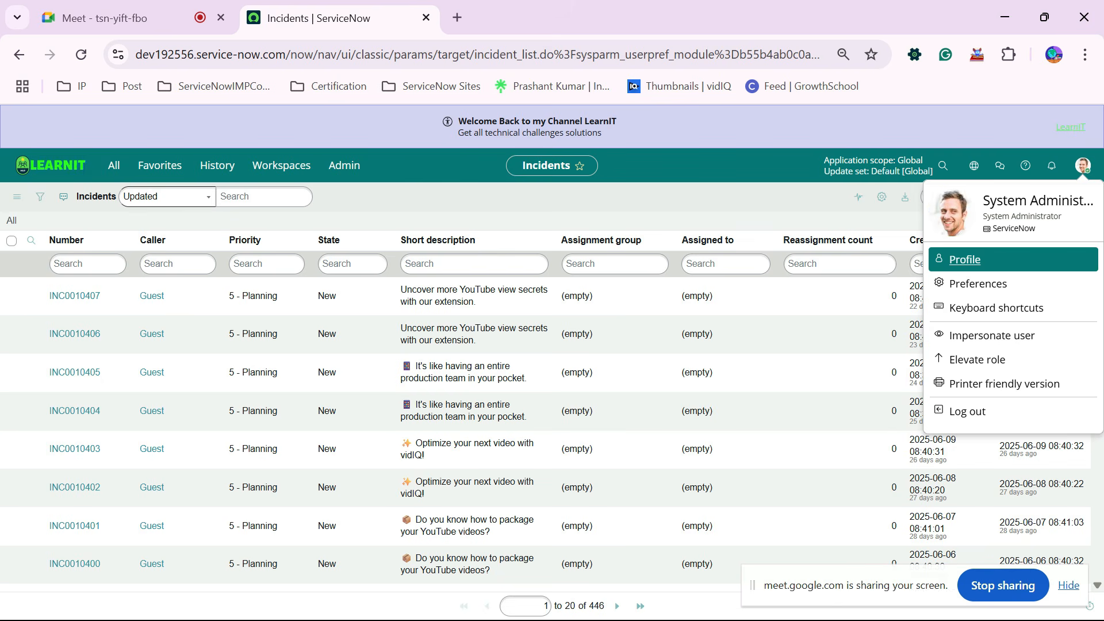
pyautogui.click(966, 260)
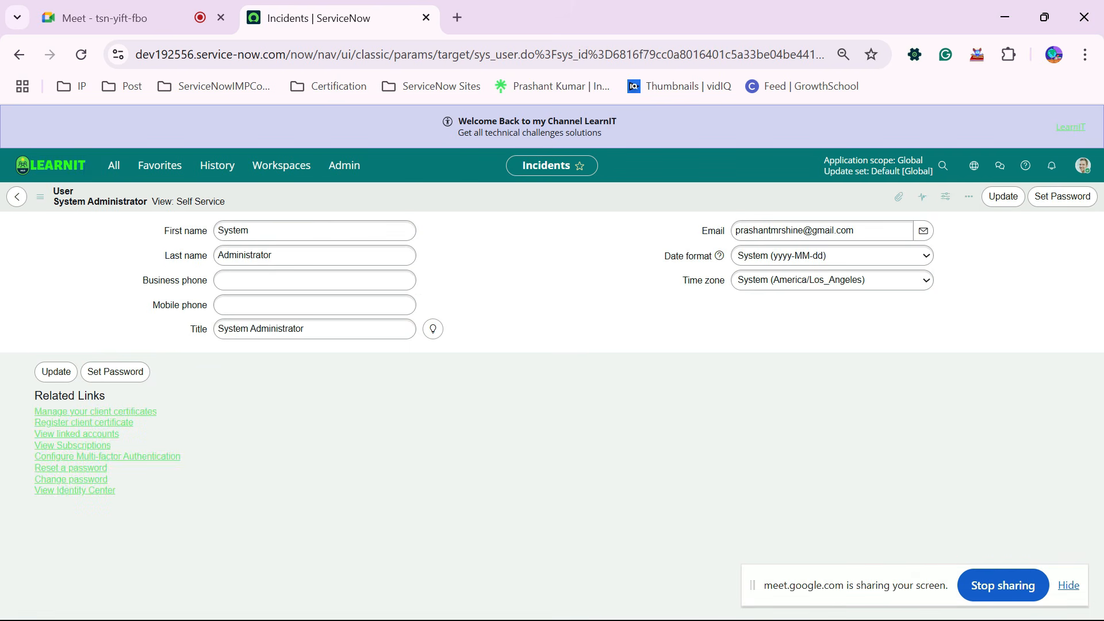
# Open the user preferences and review the Display, Accessibility, Notifications, Debugging, Language & Region and User Experience settings.
pyautogui.click(1083, 166)
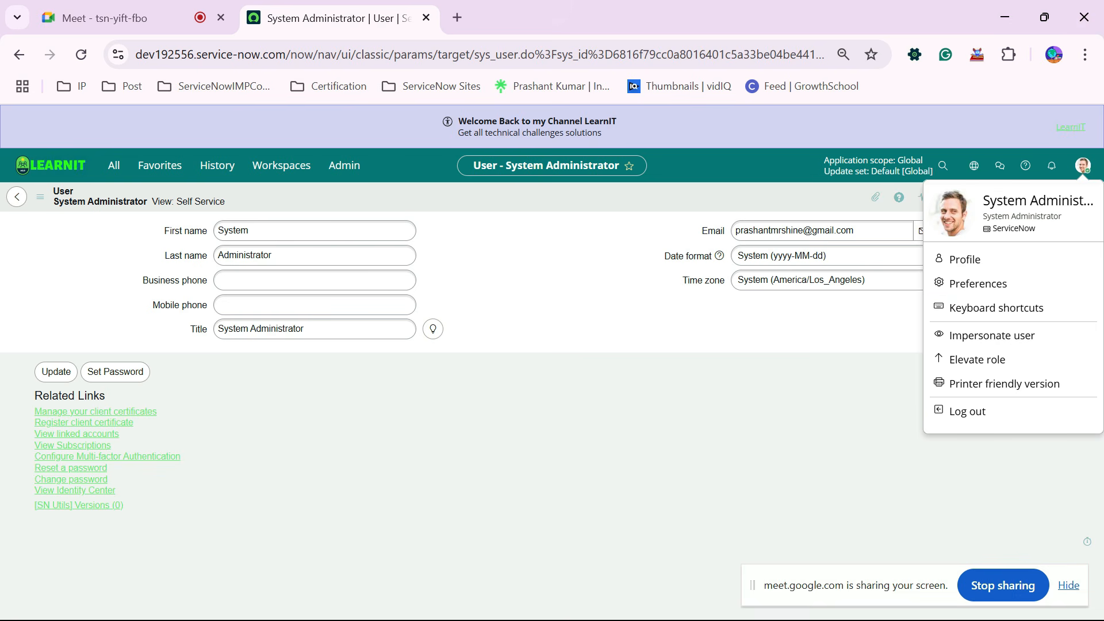
pyautogui.click(978, 284)
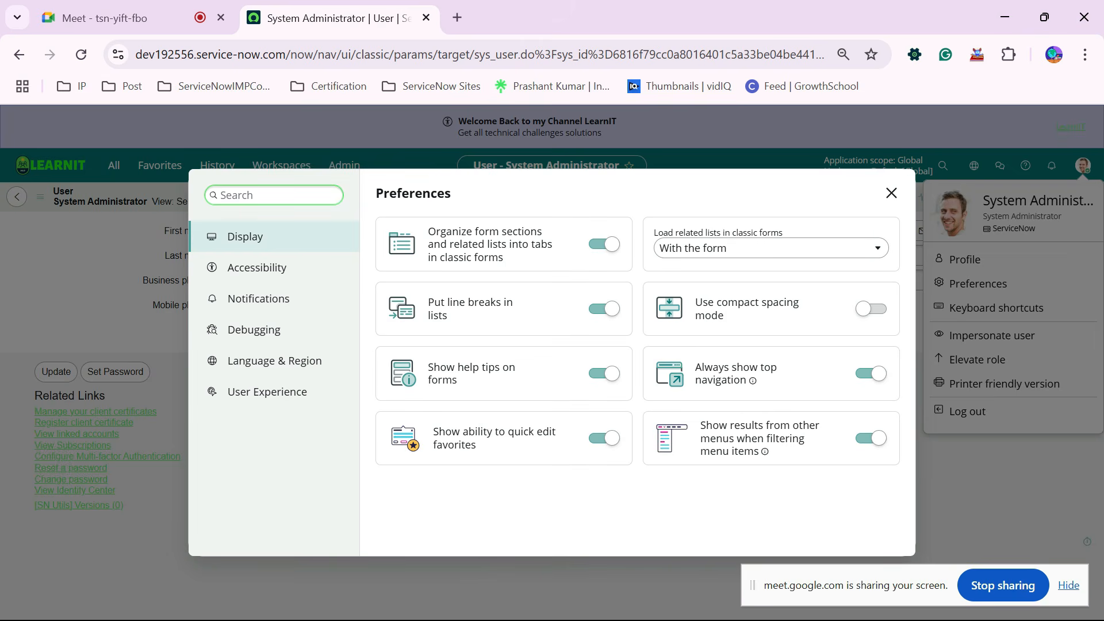
pyautogui.click(257, 268)
pyautogui.click(245, 237)
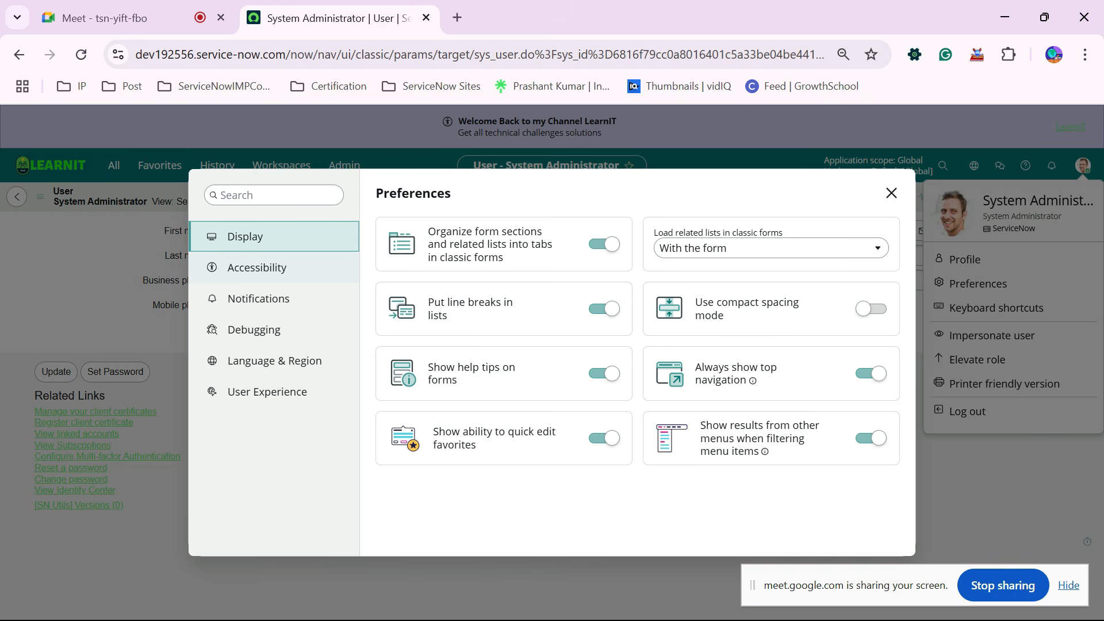
pyautogui.click(256, 268)
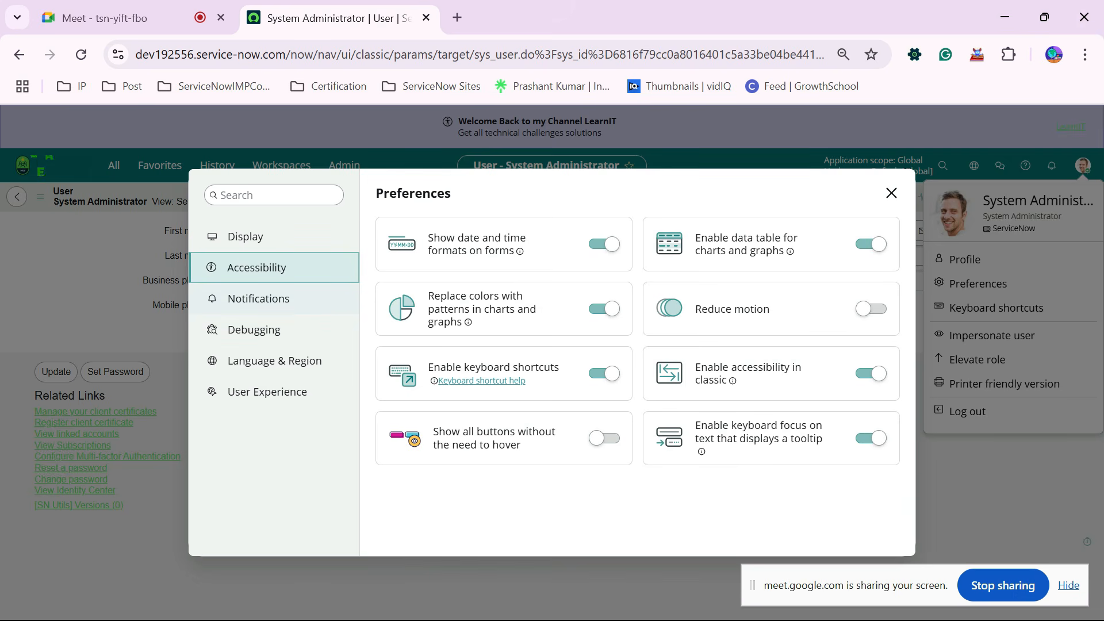
pyautogui.click(258, 299)
pyautogui.click(255, 330)
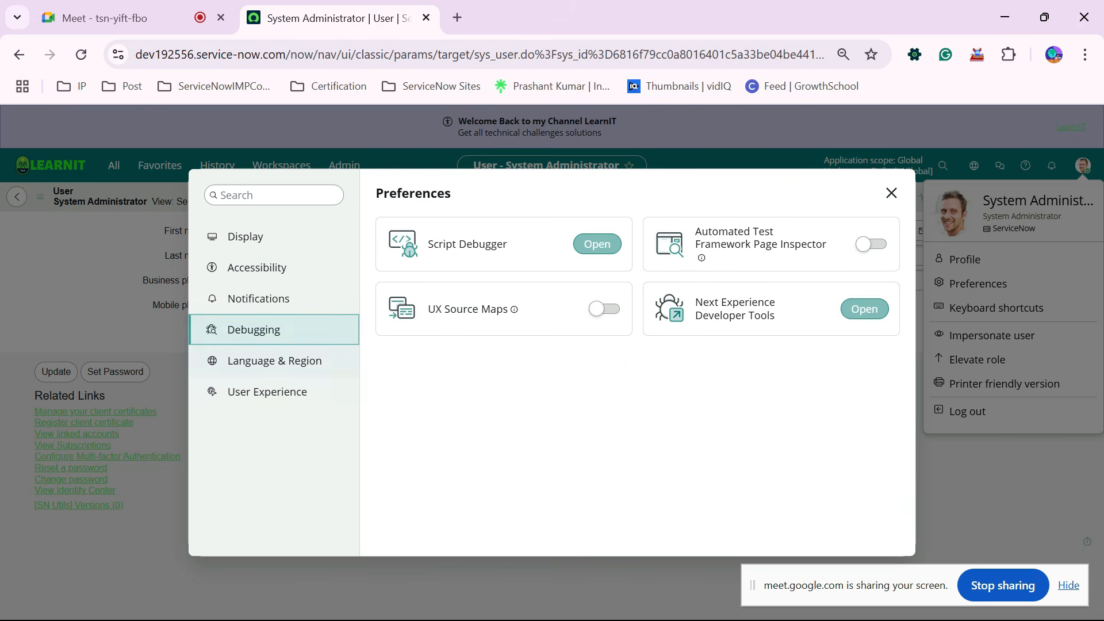
pyautogui.click(274, 361)
pyautogui.click(267, 392)
pyautogui.click(246, 237)
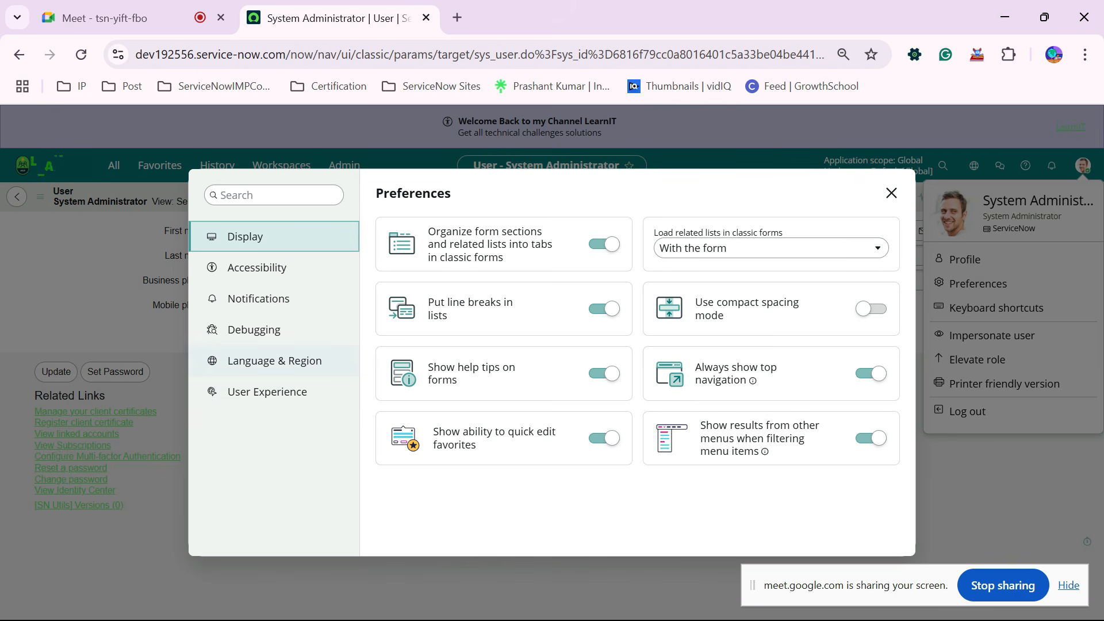
pyautogui.click(268, 392)
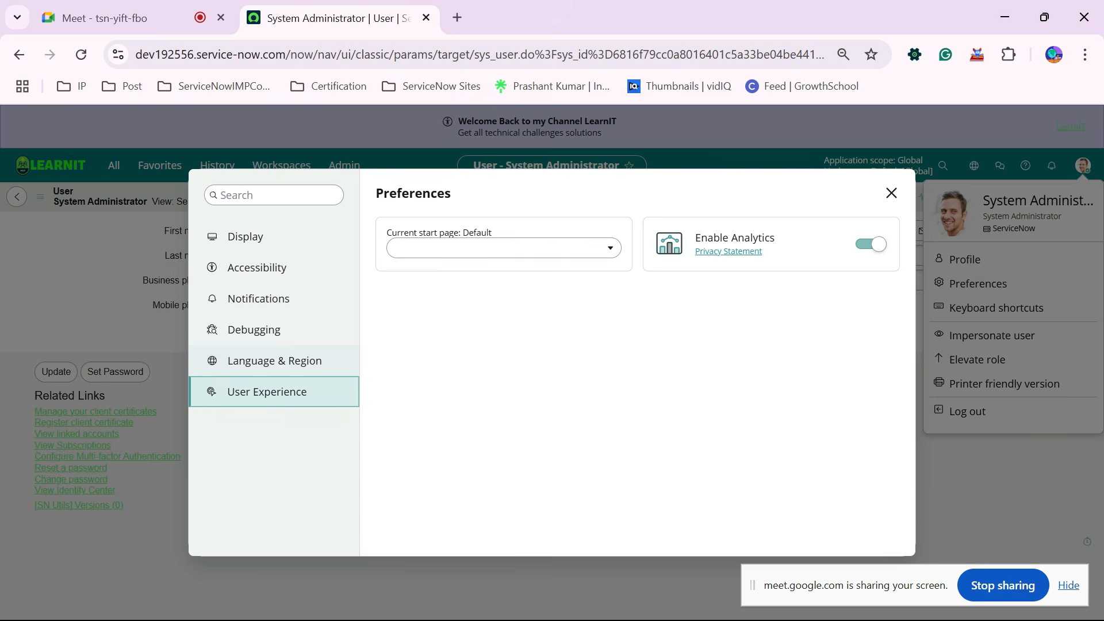
# Examine the date and time format options in the Language & Region preferences, then close the preferences without choosing a different format.
pyautogui.click(274, 361)
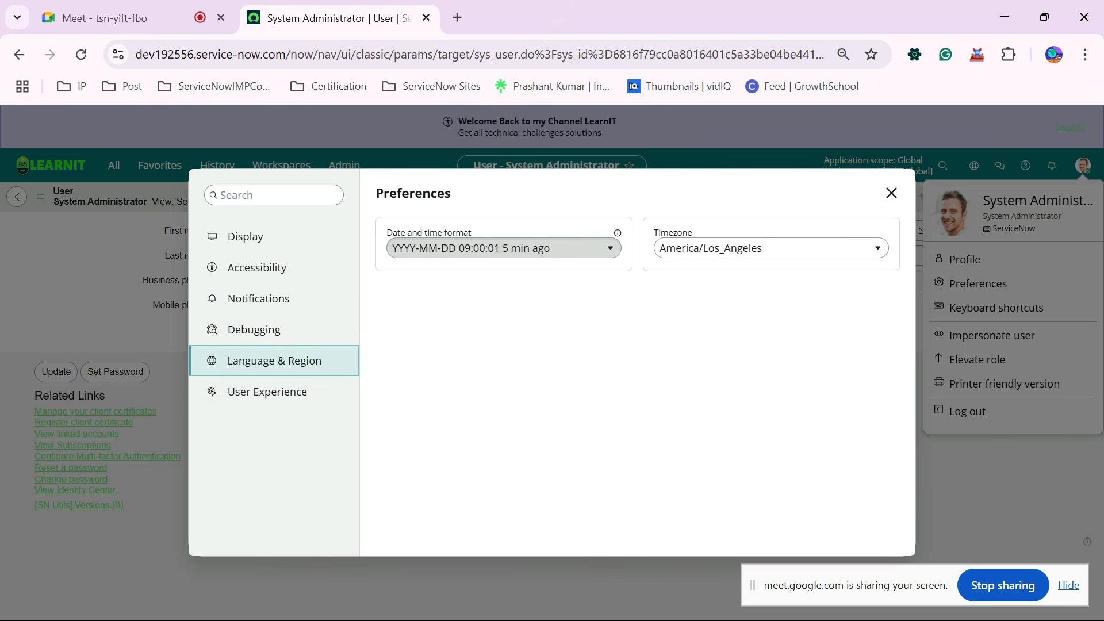
pyautogui.click(504, 248)
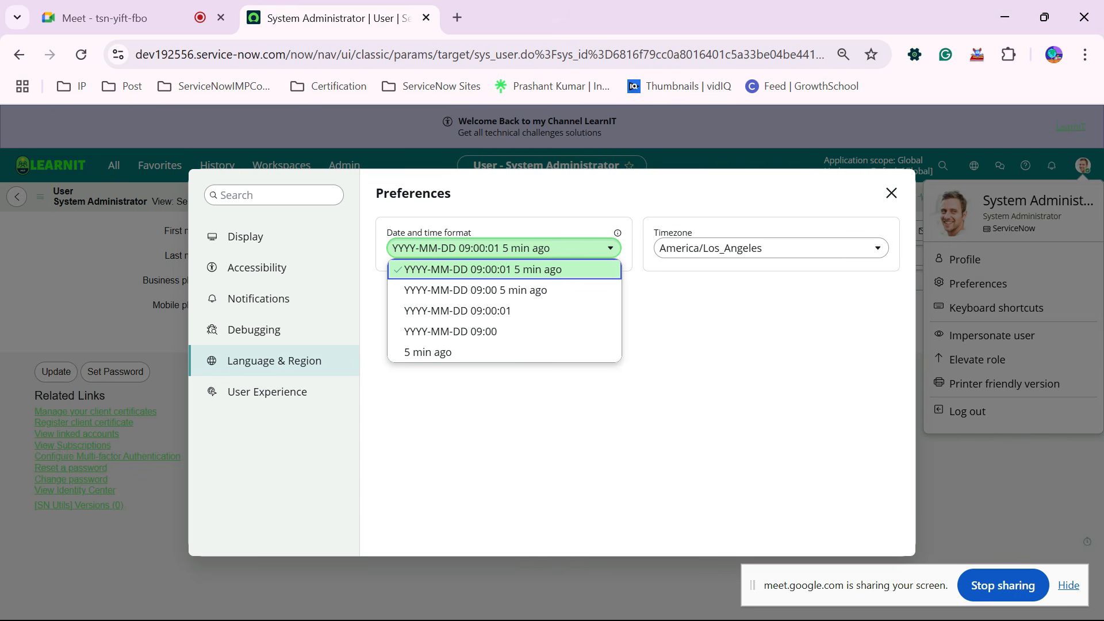
pyautogui.press('Down')
pyautogui.press('Down')
pyautogui.press('Down')
pyautogui.press('Down')
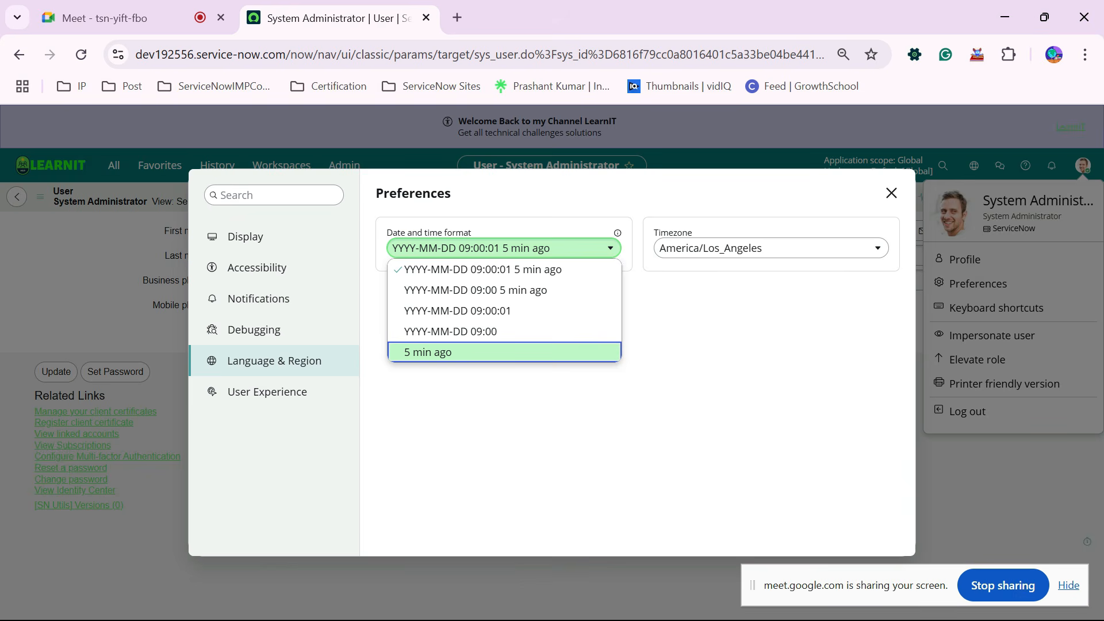
pyautogui.press('Up')
pyautogui.press('Up')
pyautogui.press('Up')
pyautogui.press('Up')
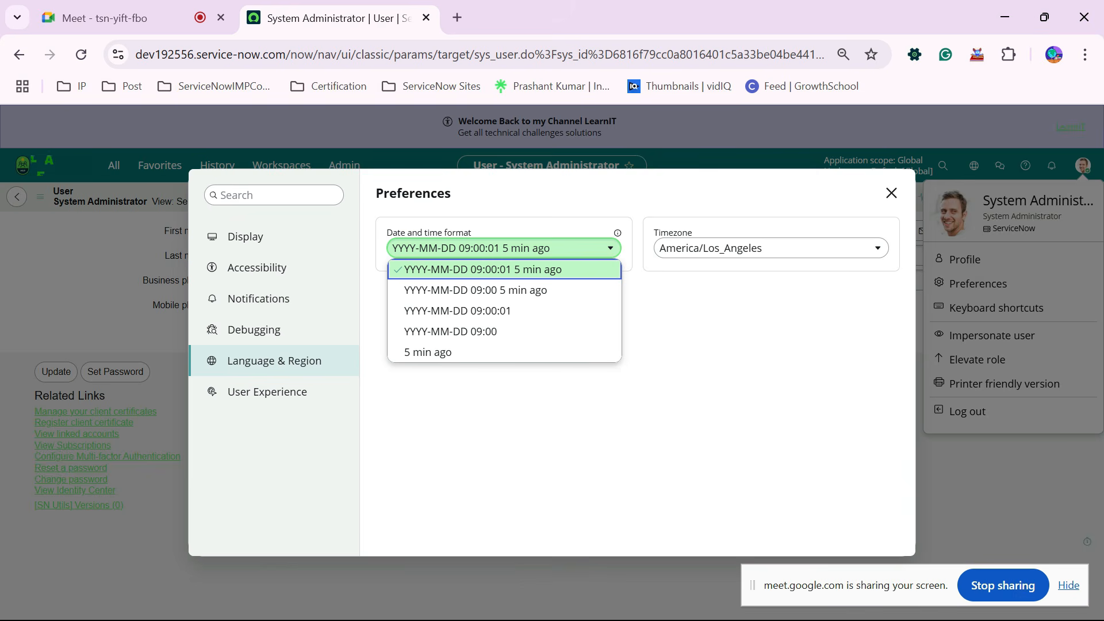
pyautogui.press('Down')
pyautogui.press('Down')
pyautogui.press('Down')
pyautogui.press('Down')
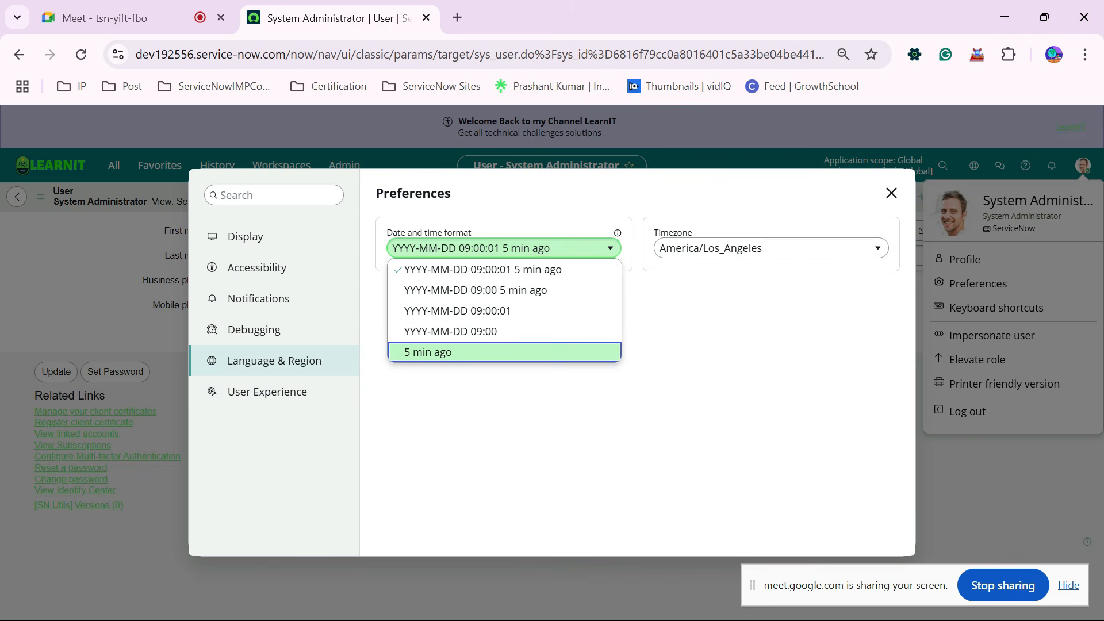
pyautogui.press('Escape')
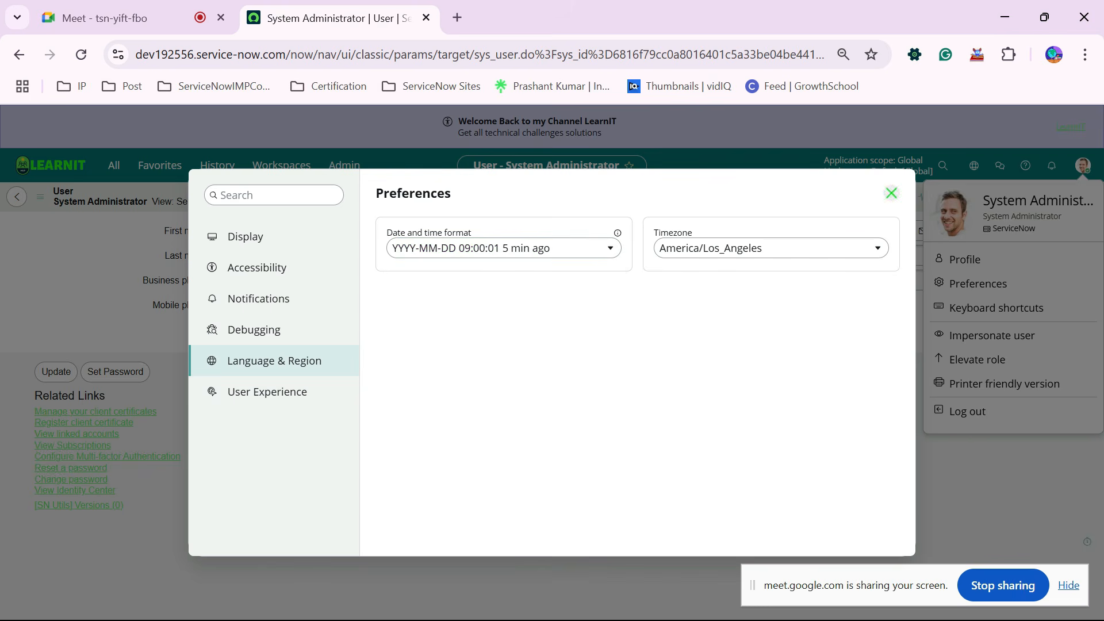
pyautogui.click(892, 193)
# Show the All, Favorites and History navigation lists one after another.
pyautogui.click(114, 166)
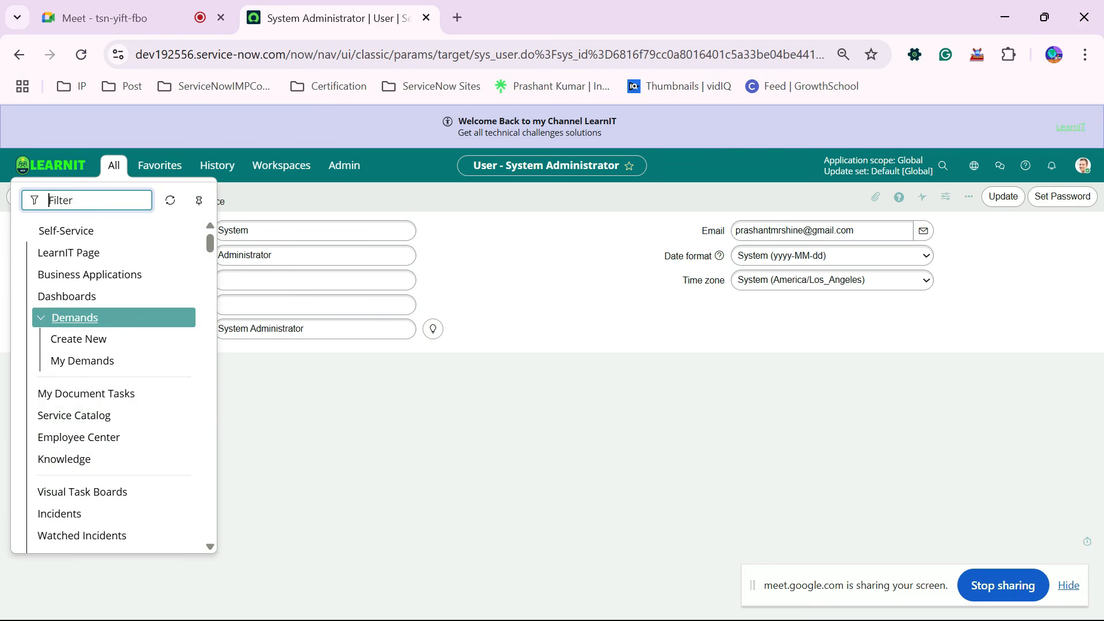
pyautogui.click(160, 165)
pyautogui.click(217, 165)
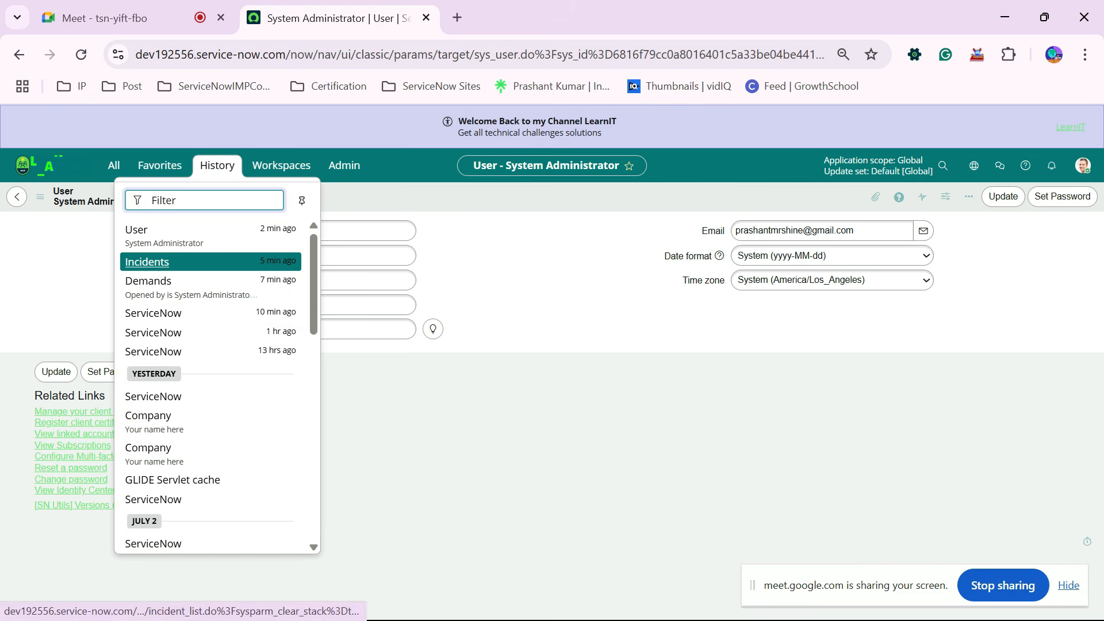
# Open the Incidents list from the navigation history in a new browser tab.
pyautogui.click(146, 262)
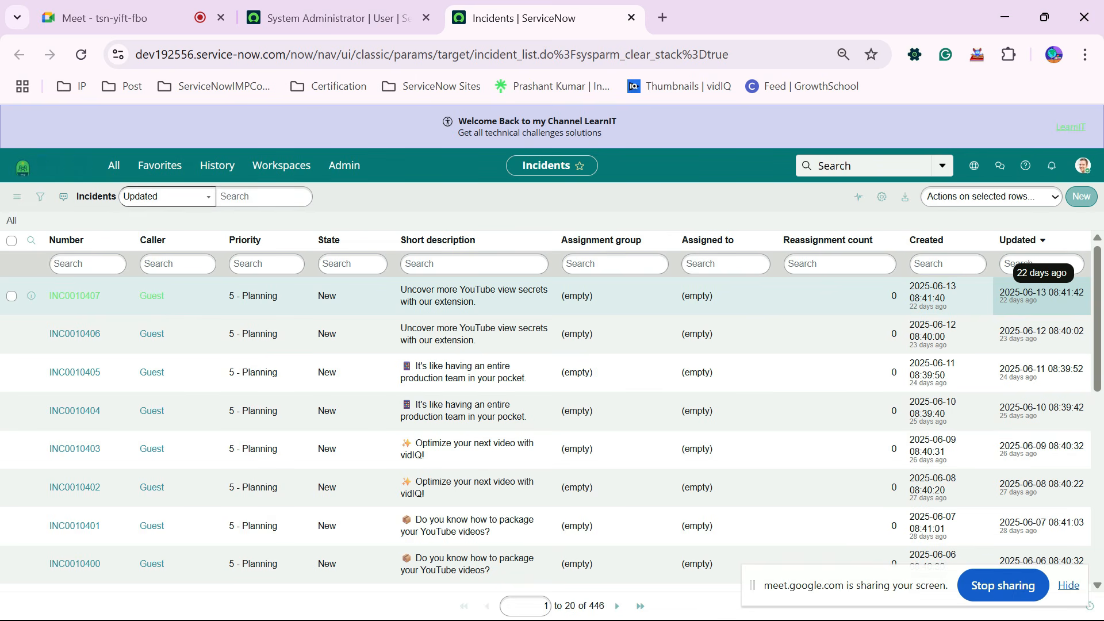
pyautogui.scroll(-1, 1030, 265)
pyautogui.scroll(1, 1030, 264)
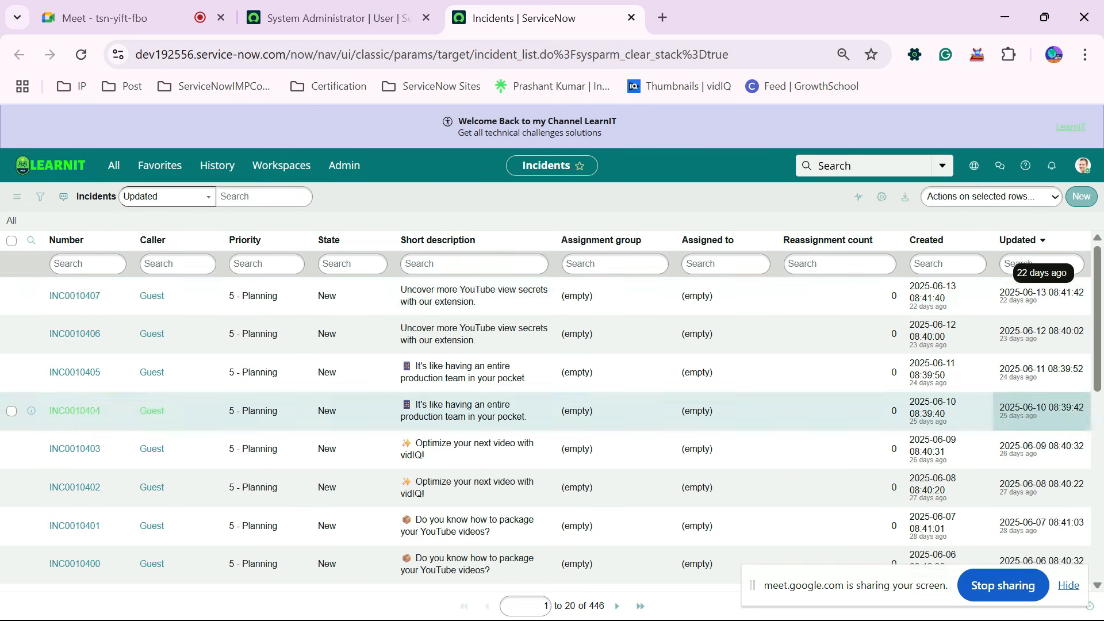
pyautogui.hotkey('alt', 'Tab')
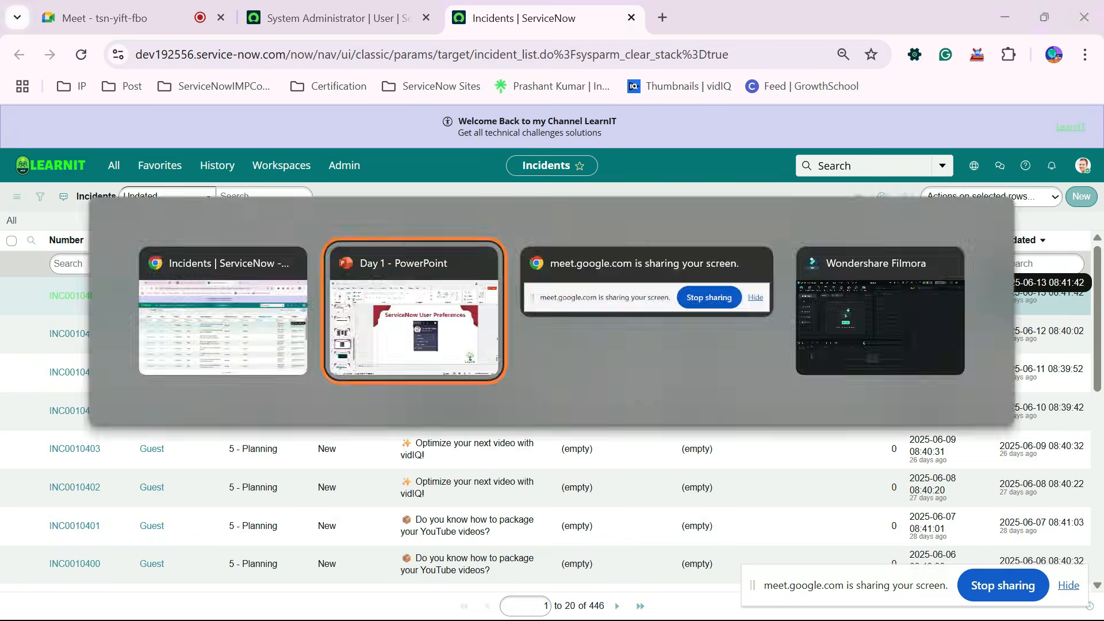
pyautogui.hotkey('alt', 'Tab')
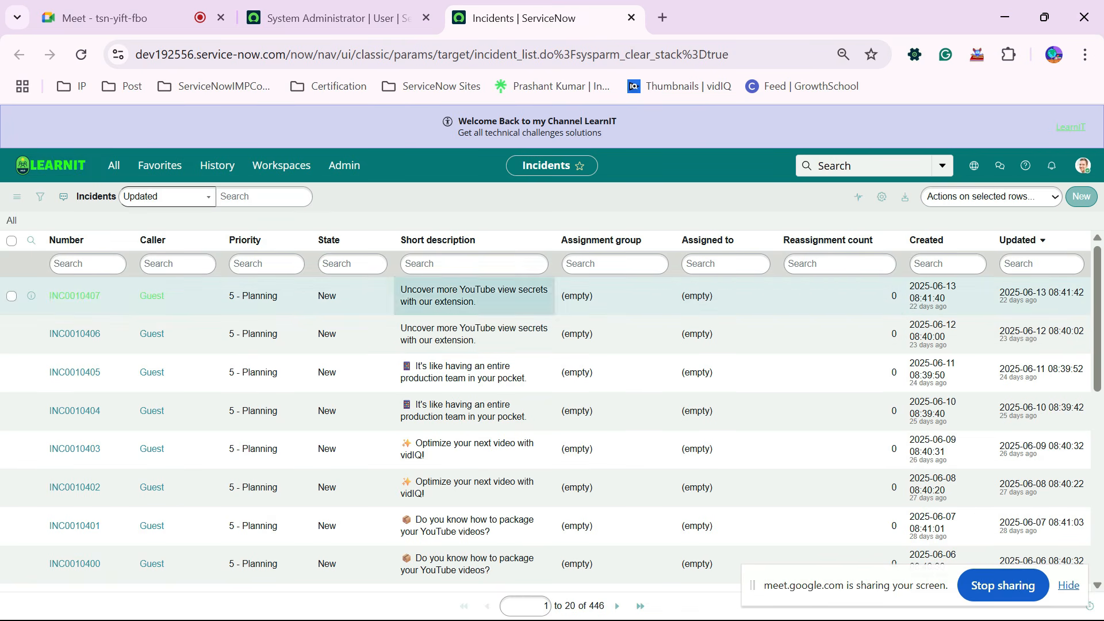
# Set the state of incident INC0010407 to In Progress directly in the list and refresh the list.
pyautogui.click(353, 296)
pyautogui.doubleClick(353, 297)
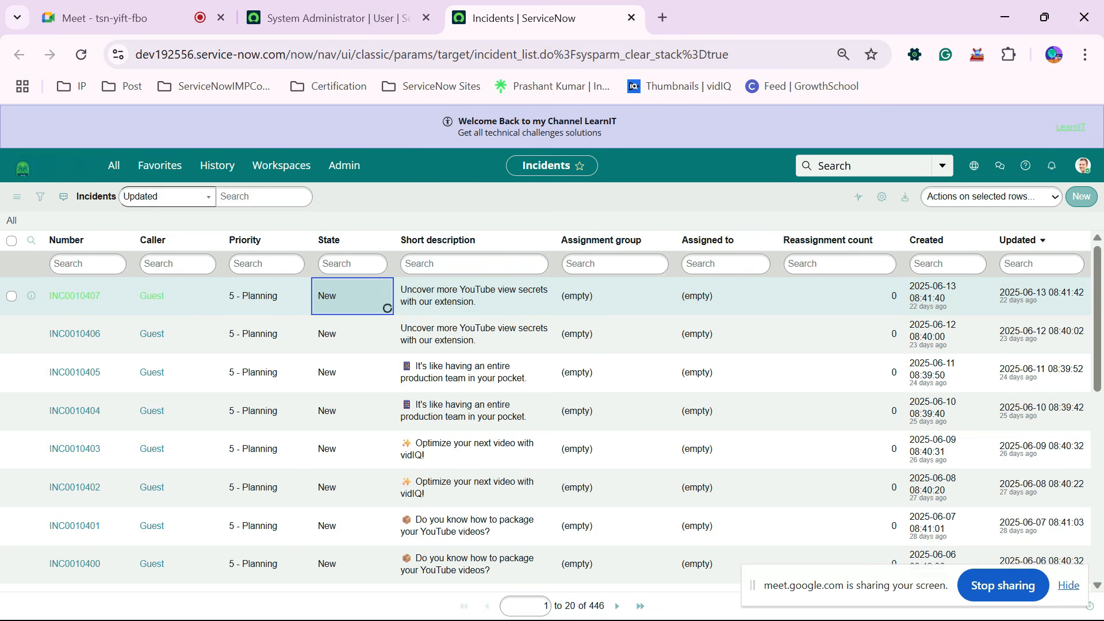
pyautogui.click(351, 292)
pyautogui.press('Down')
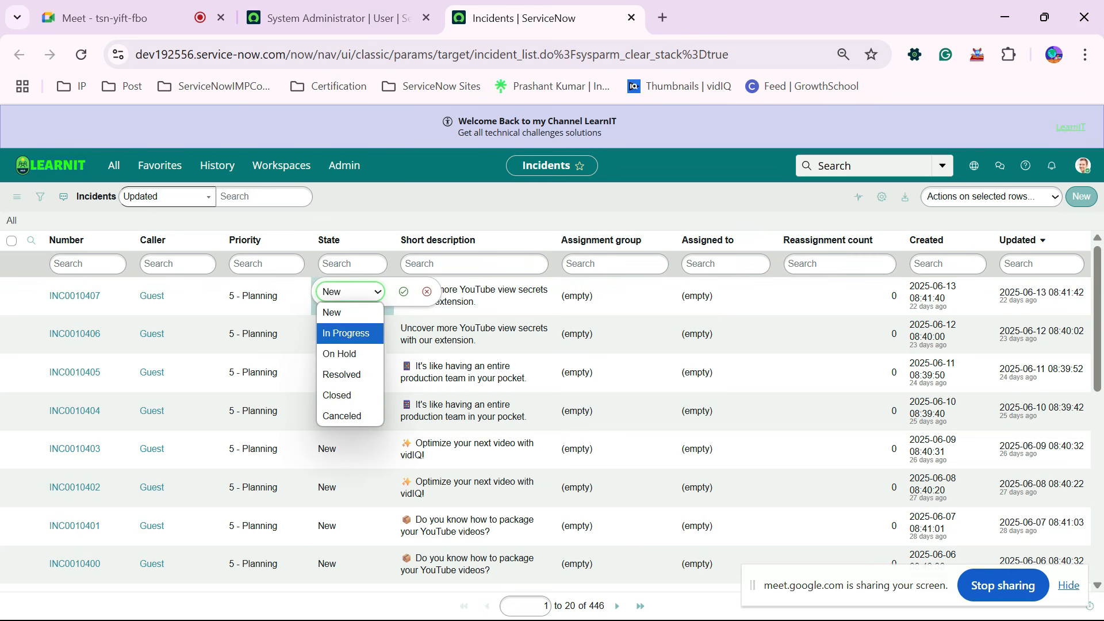
pyautogui.press('Return')
pyautogui.press('Return')
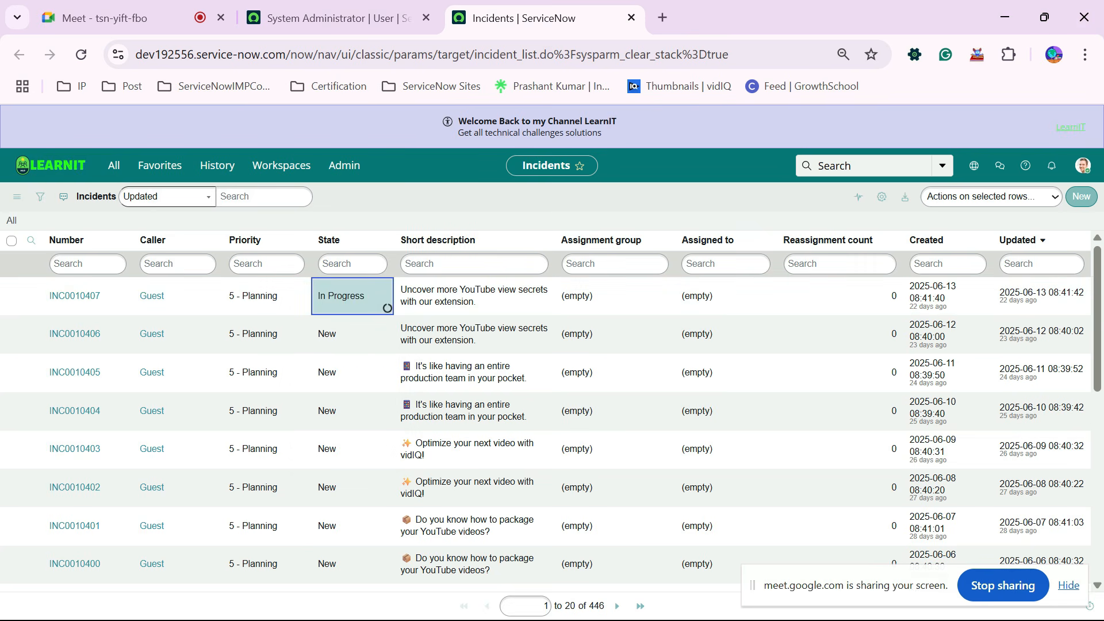
pyautogui.rightClick(325, 192)
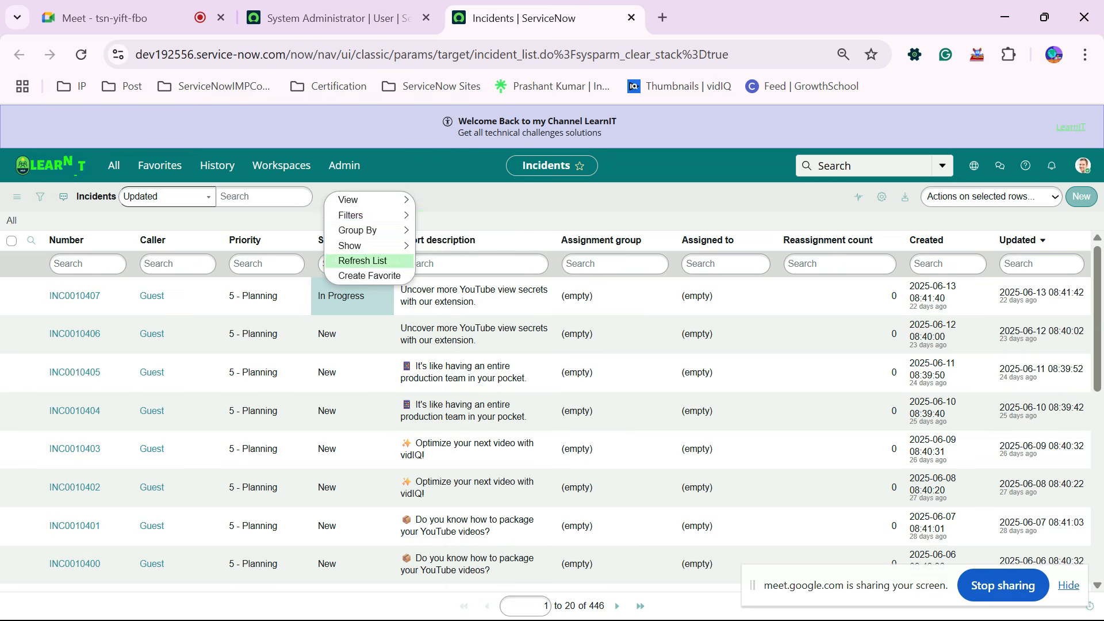
pyautogui.click(355, 261)
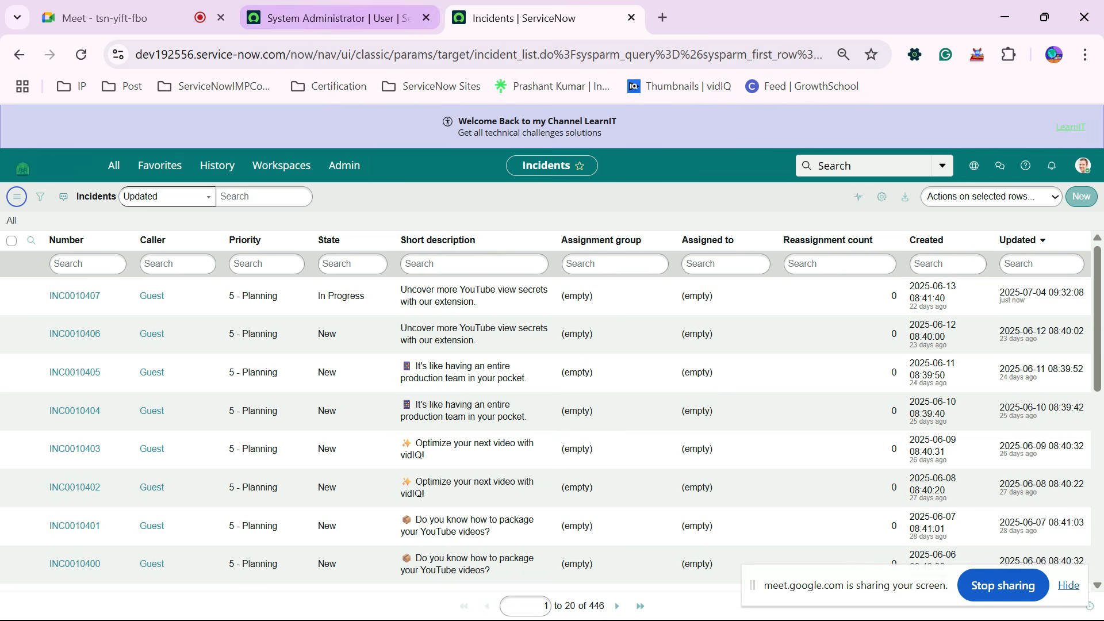
# Return to the System Administrator record and examine the date and time format options in the Language & Region preferences.
pyautogui.click(339, 18)
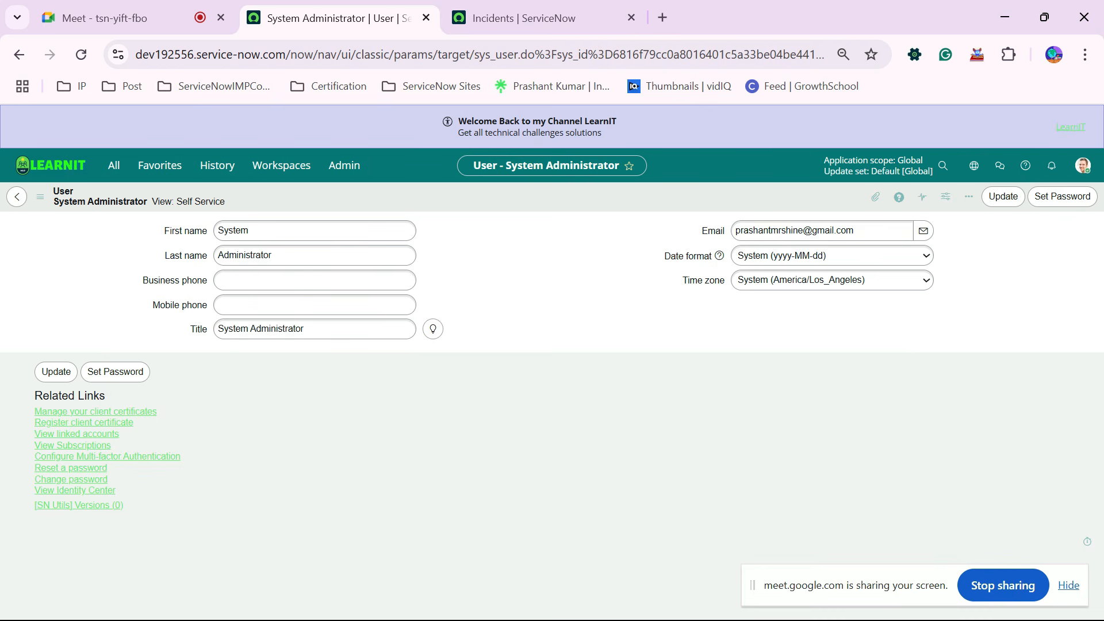
pyautogui.click(1083, 166)
pyautogui.click(978, 284)
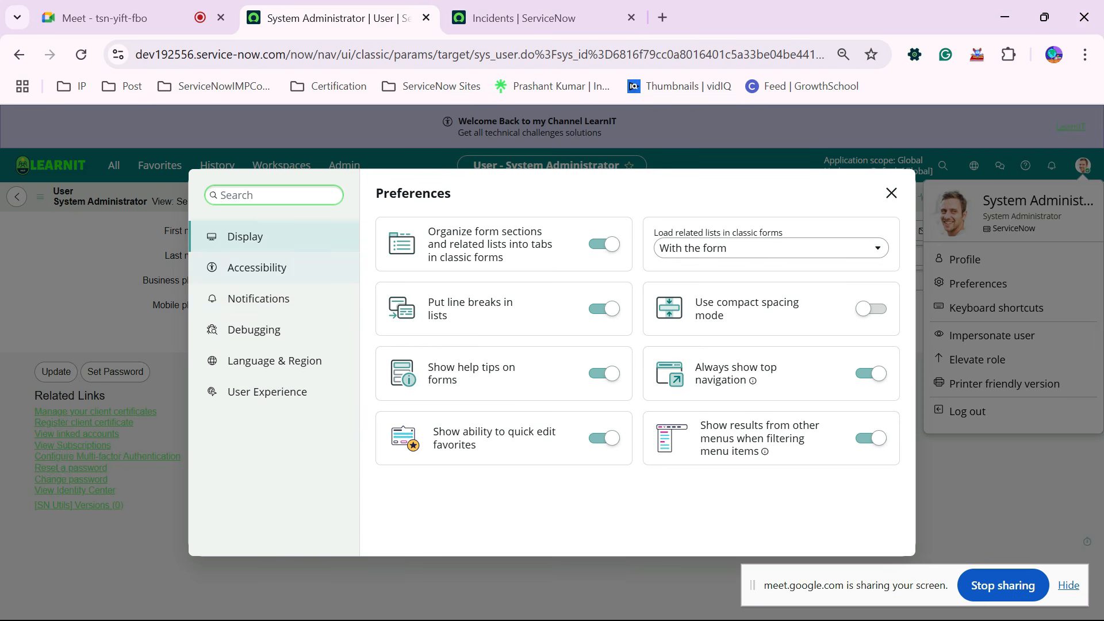
pyautogui.click(257, 268)
pyautogui.click(258, 299)
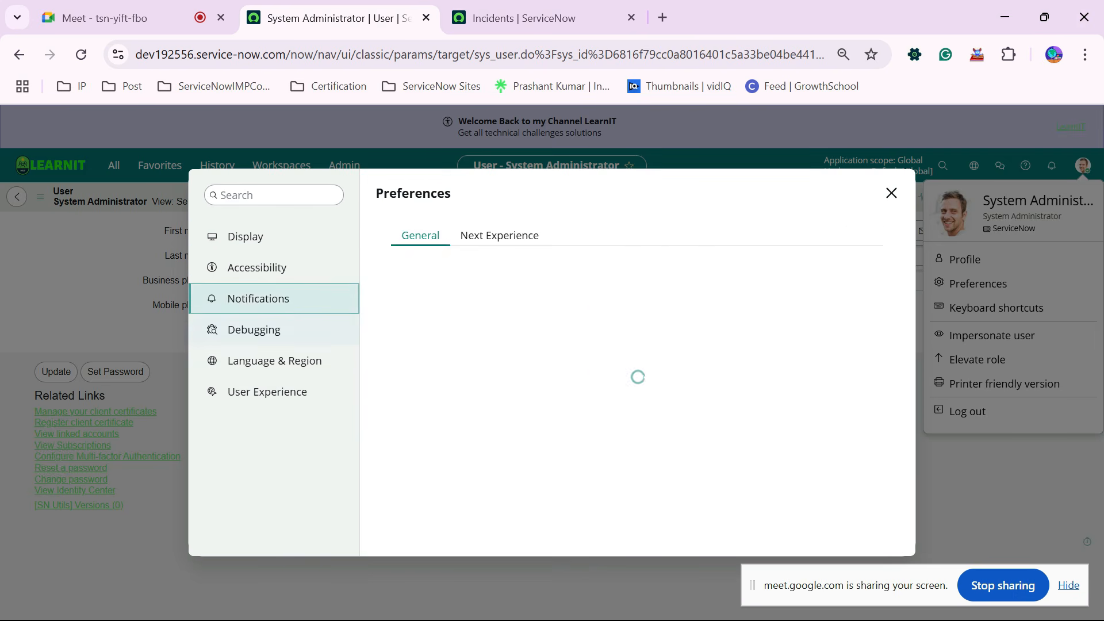
pyautogui.click(254, 330)
pyautogui.click(274, 361)
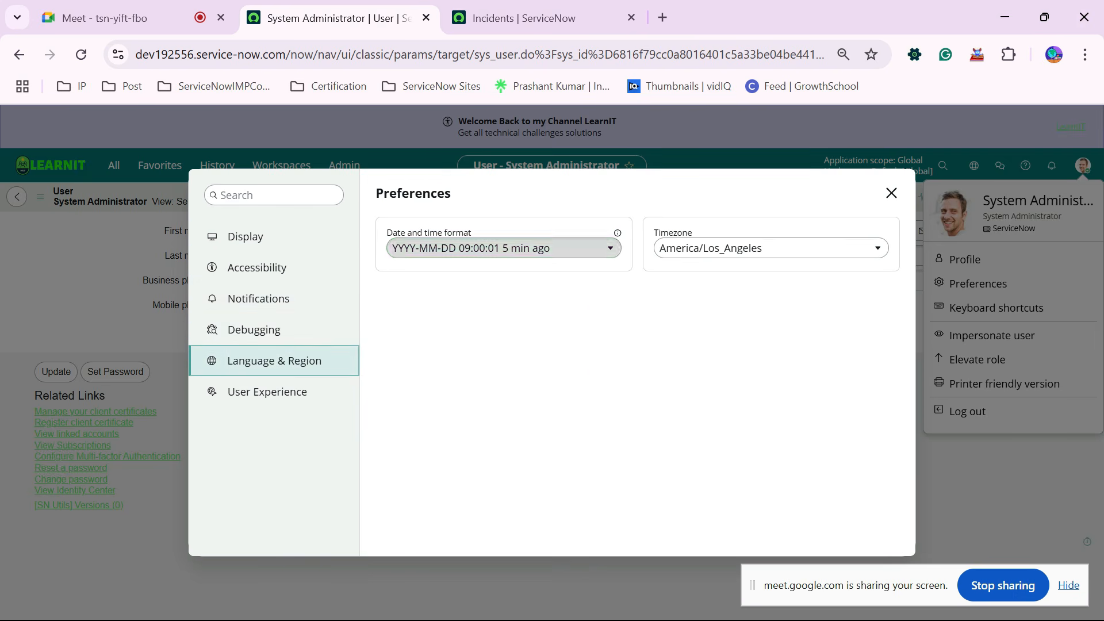
pyautogui.click(504, 248)
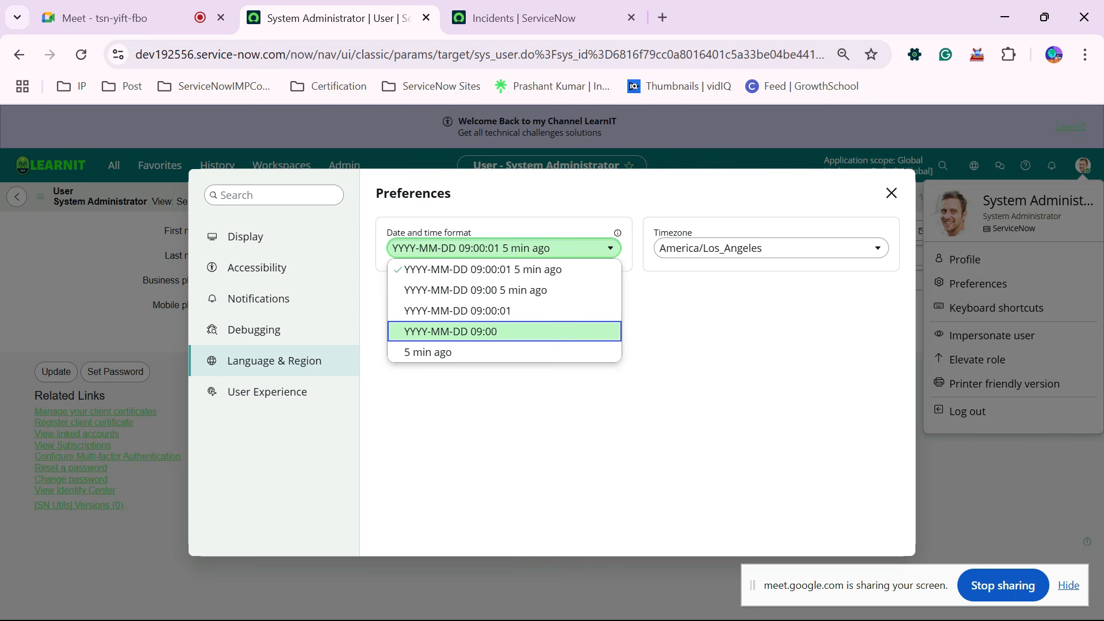
pyautogui.press('Escape')
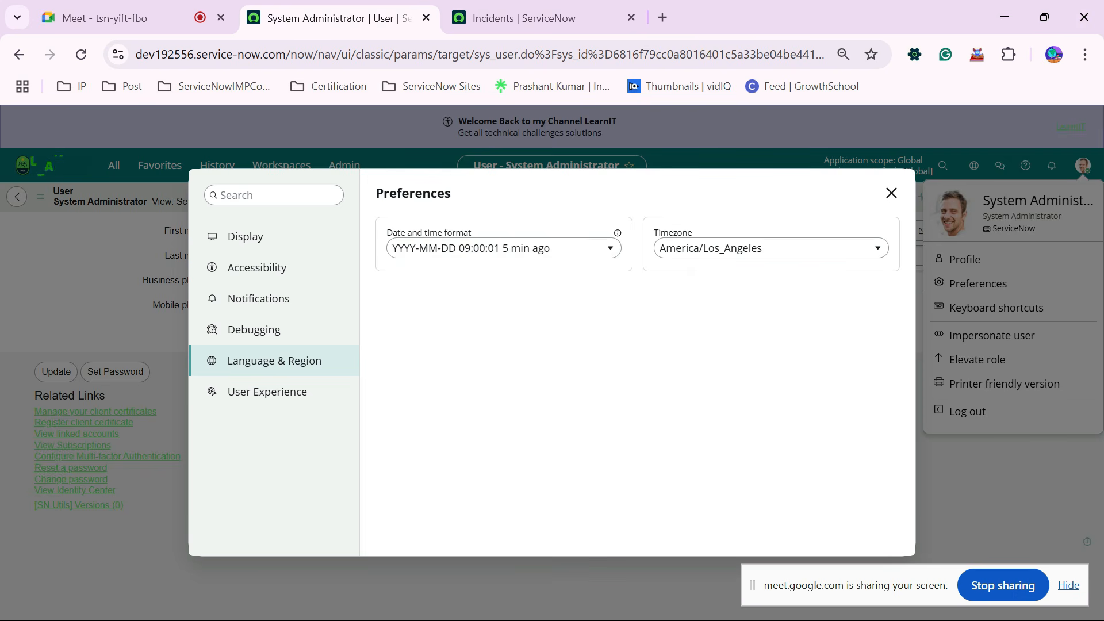
pyautogui.click(504, 249)
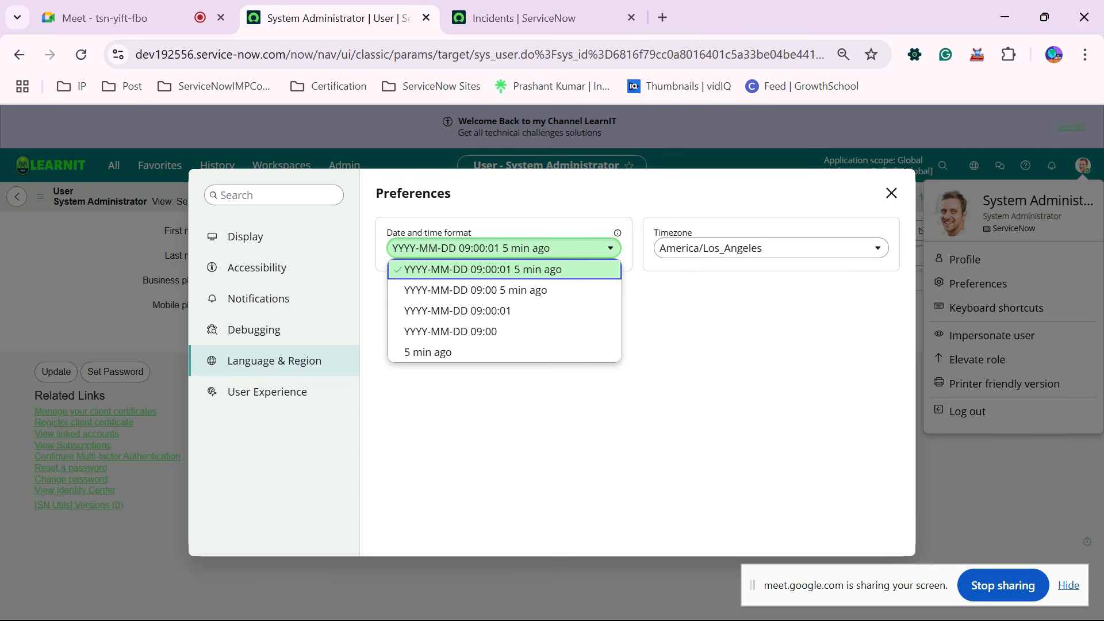
pyautogui.press('Escape')
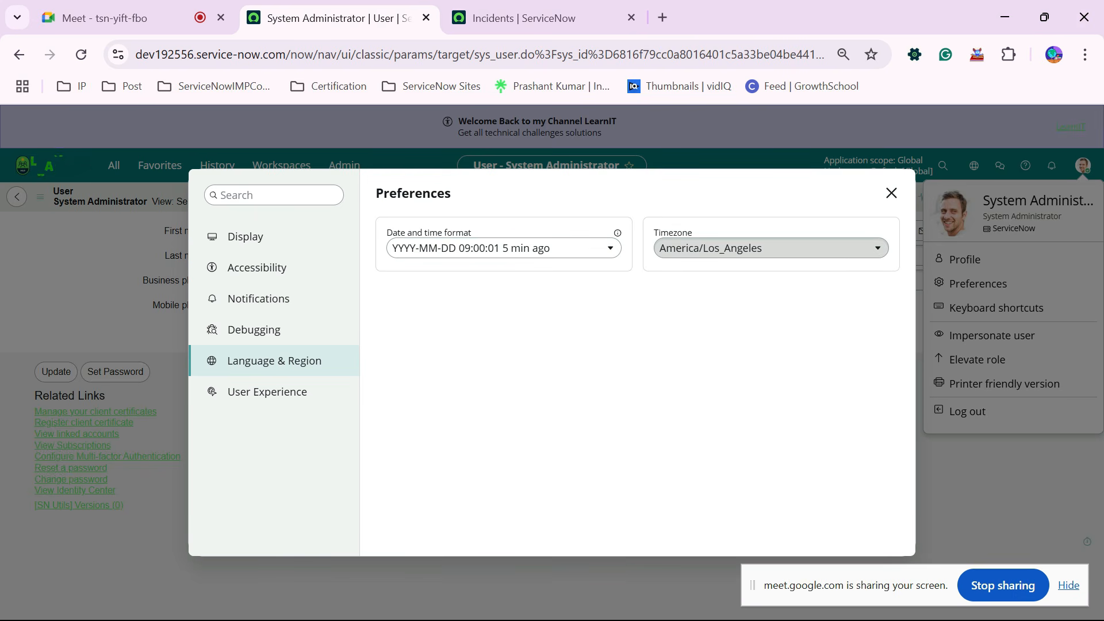
# Look through the available timezone options and close the preferences without choosing a different one.
pyautogui.click(771, 248)
pyautogui.scroll(-5, 765, 356)
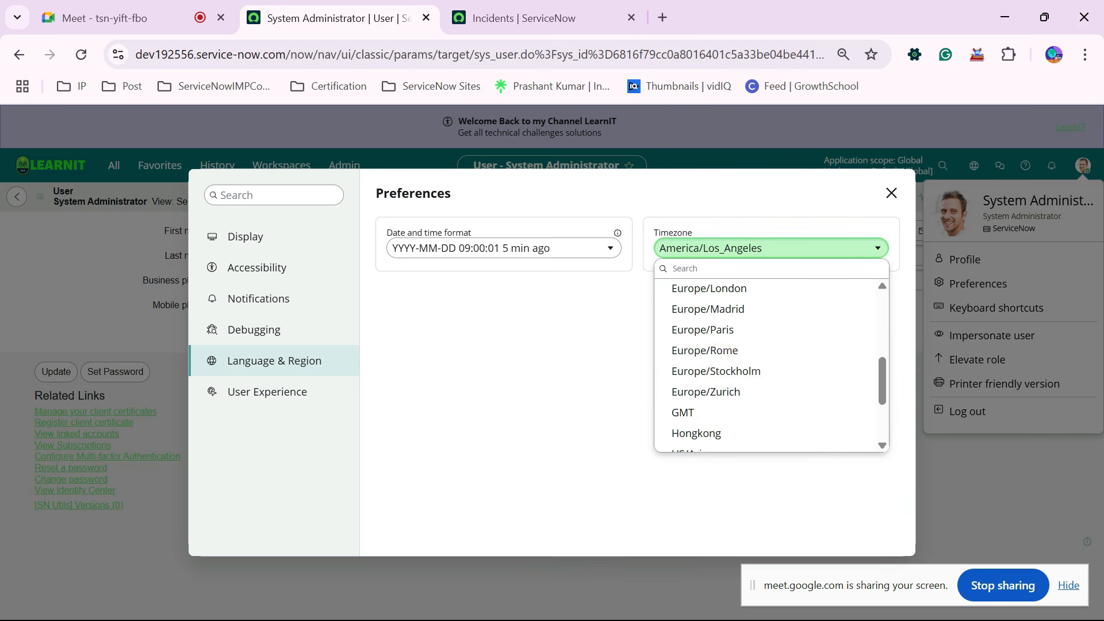
pyautogui.scroll(-3, 765, 359)
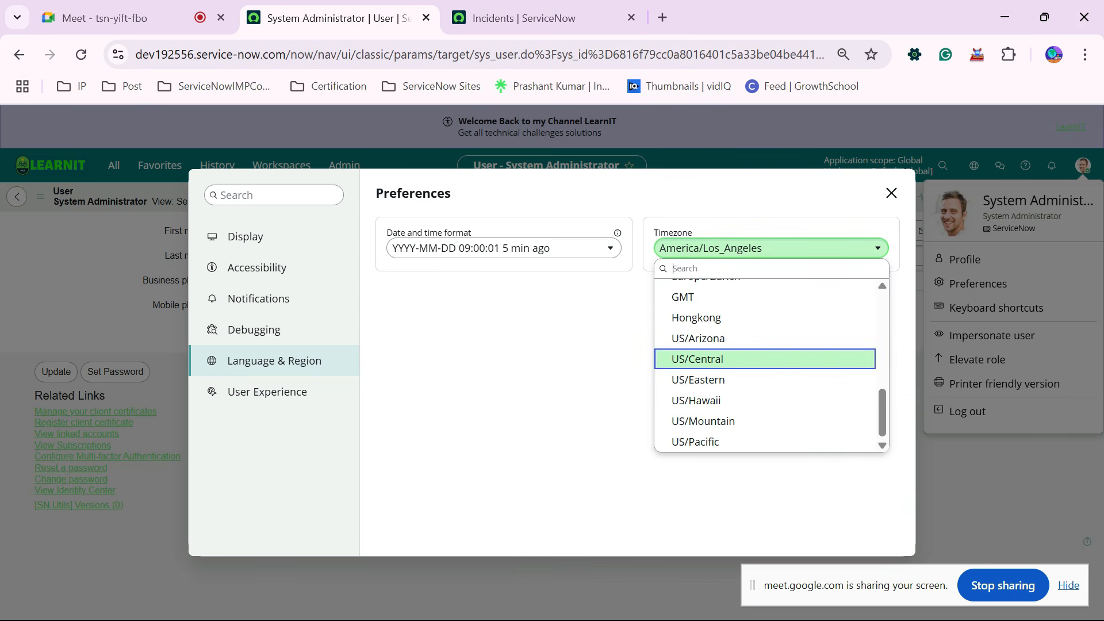
pyautogui.scroll(6, 765, 357)
pyautogui.scroll(-5, 765, 357)
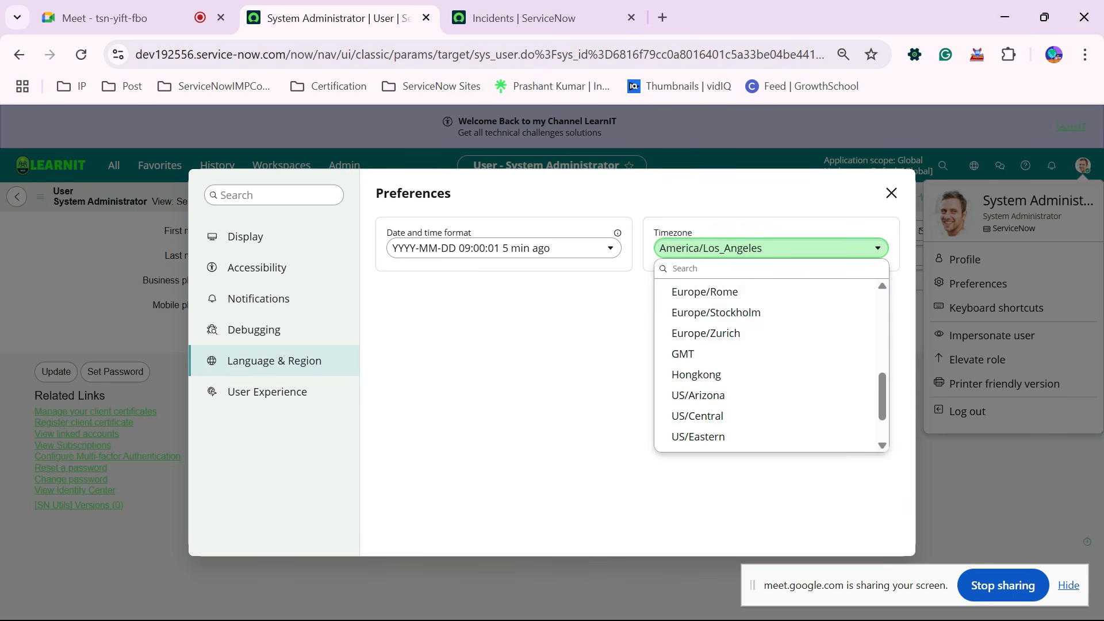
pyautogui.scroll(-1, 765, 357)
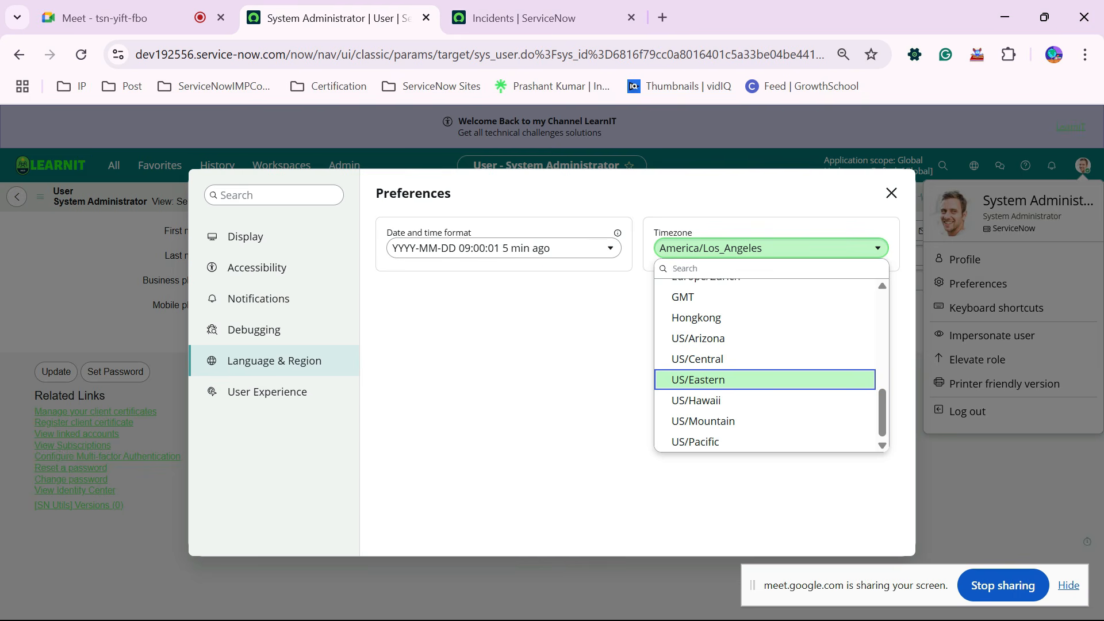
pyautogui.click(892, 193)
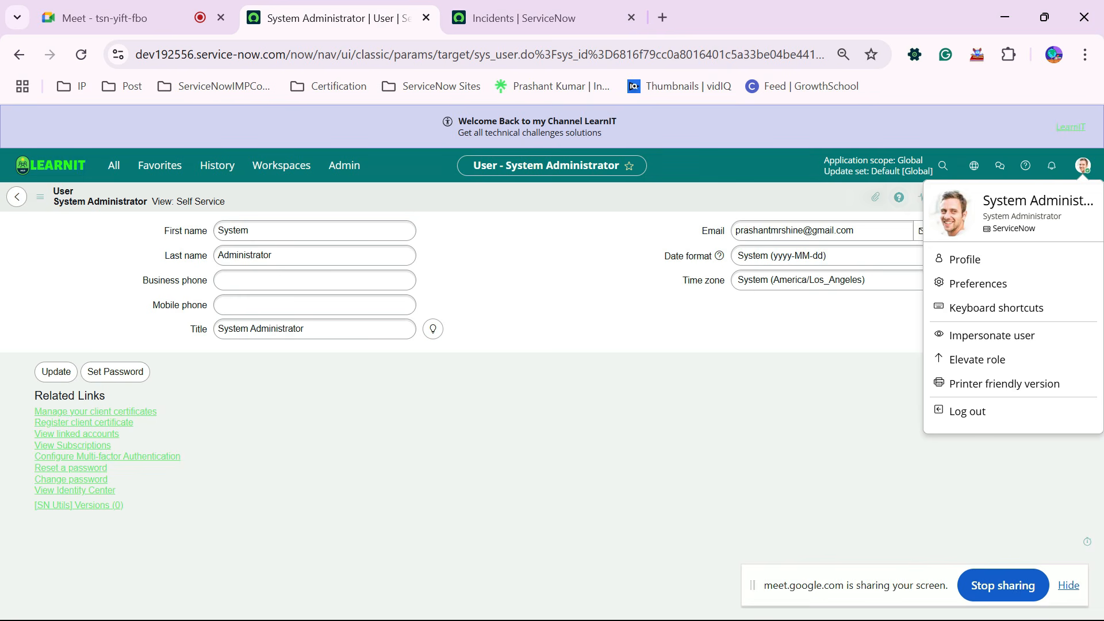
# Filter the All navigation list for "user pref" and open User Preferences in a new browser tab.
pyautogui.click(114, 165)
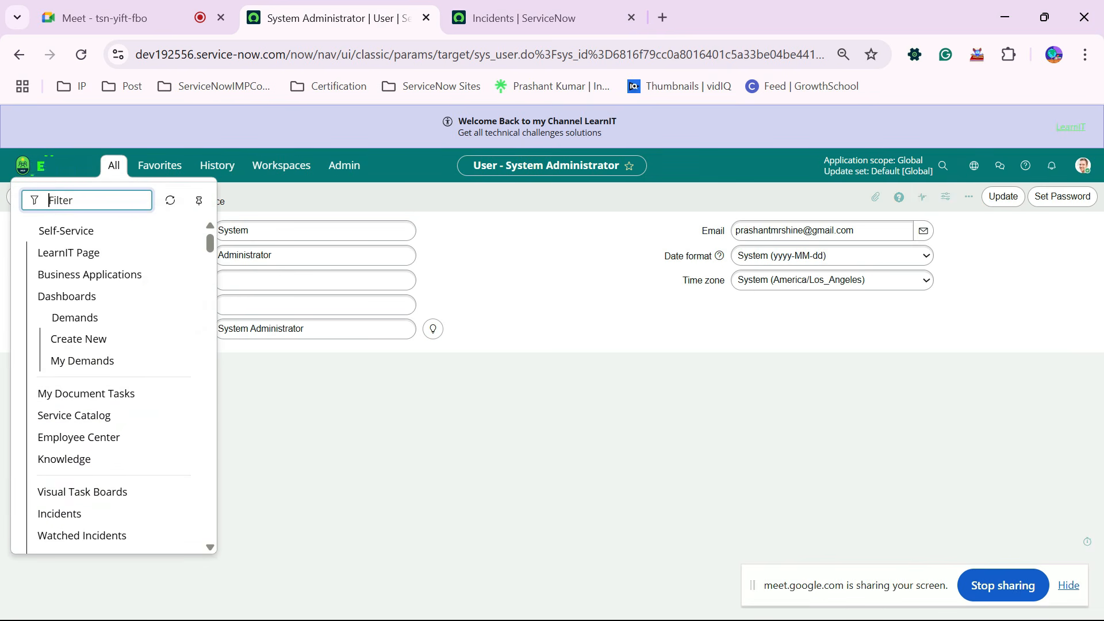
pyautogui.write('user')
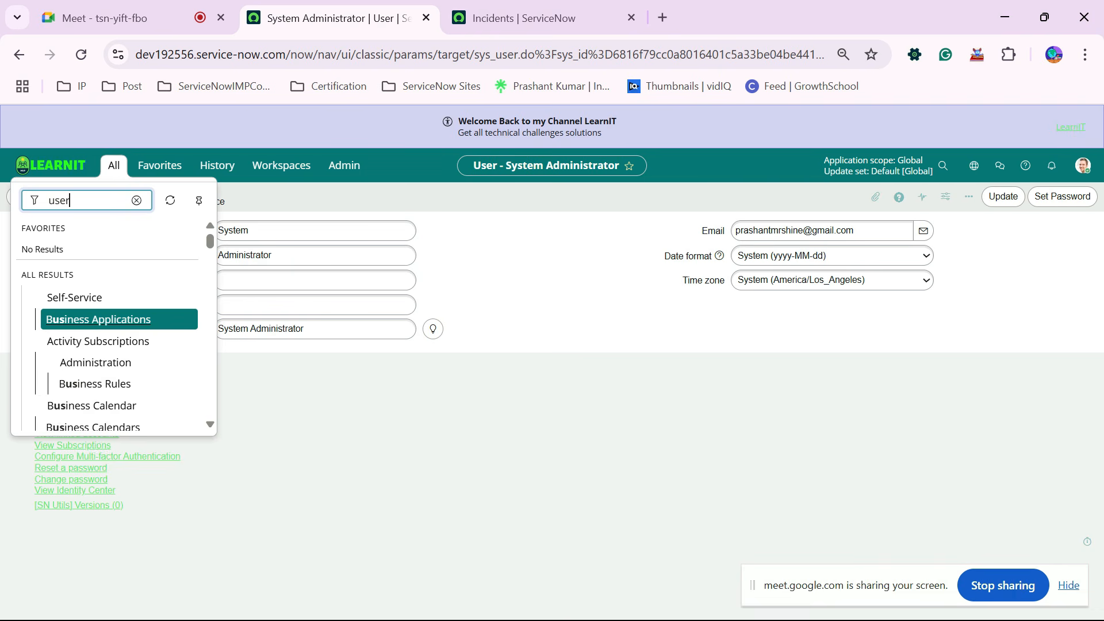
pyautogui.write(' pref')
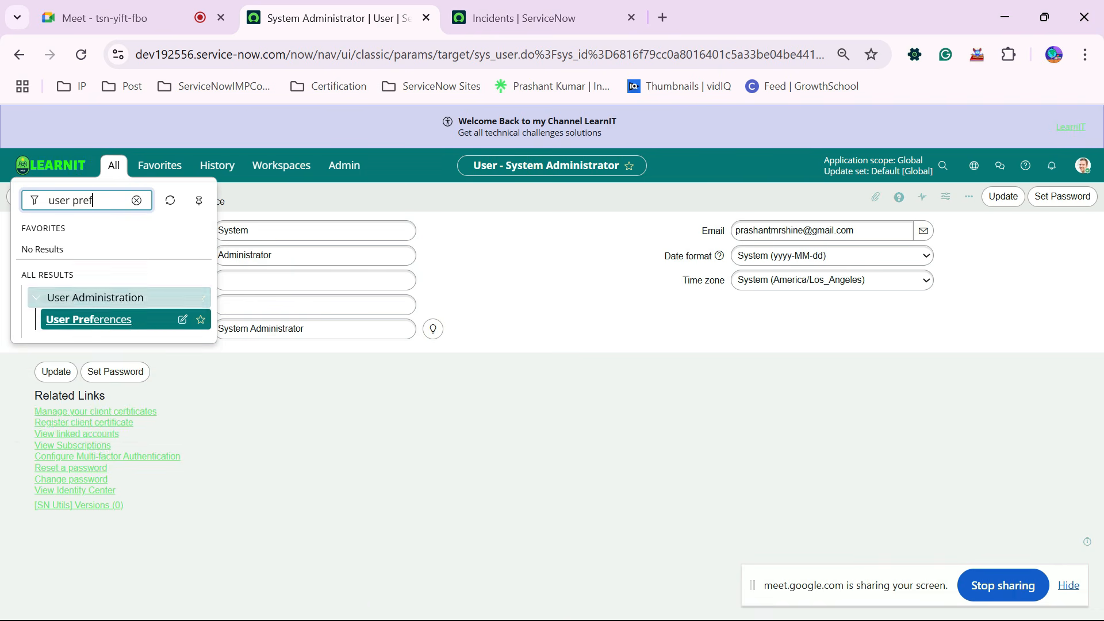
pyautogui.keyDown('ctrl'); pyautogui.click(89, 320); pyautogui.keyUp('ctrl')
# From the Incidents list, reopen the Language & Region preferences, examine the date and time format options, and close them without a change.
pyautogui.click(523, 18)
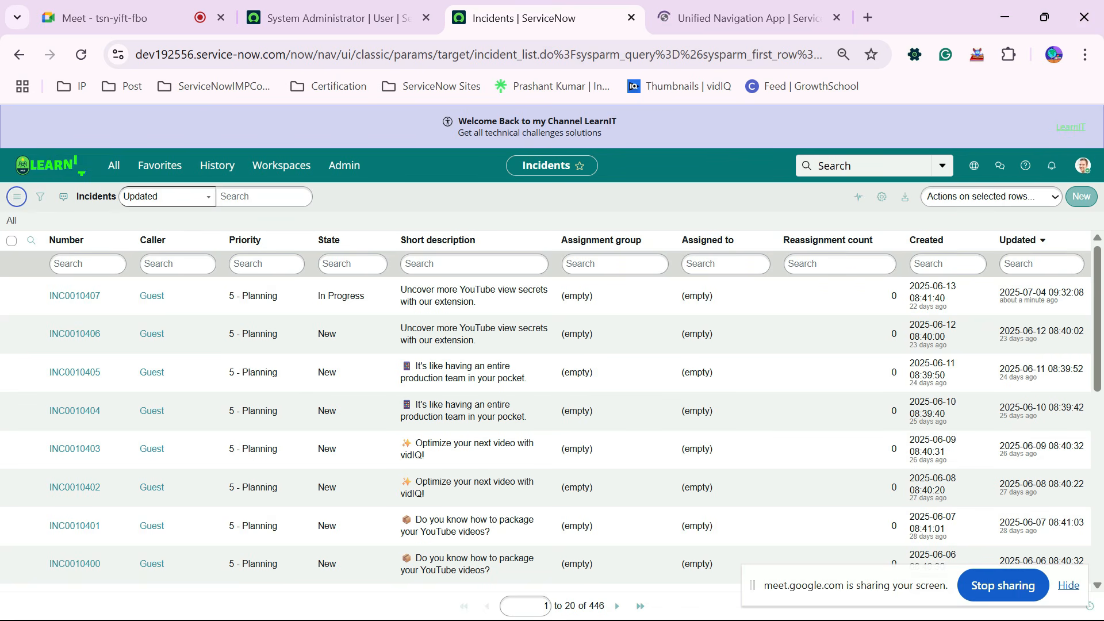
pyautogui.click(1083, 166)
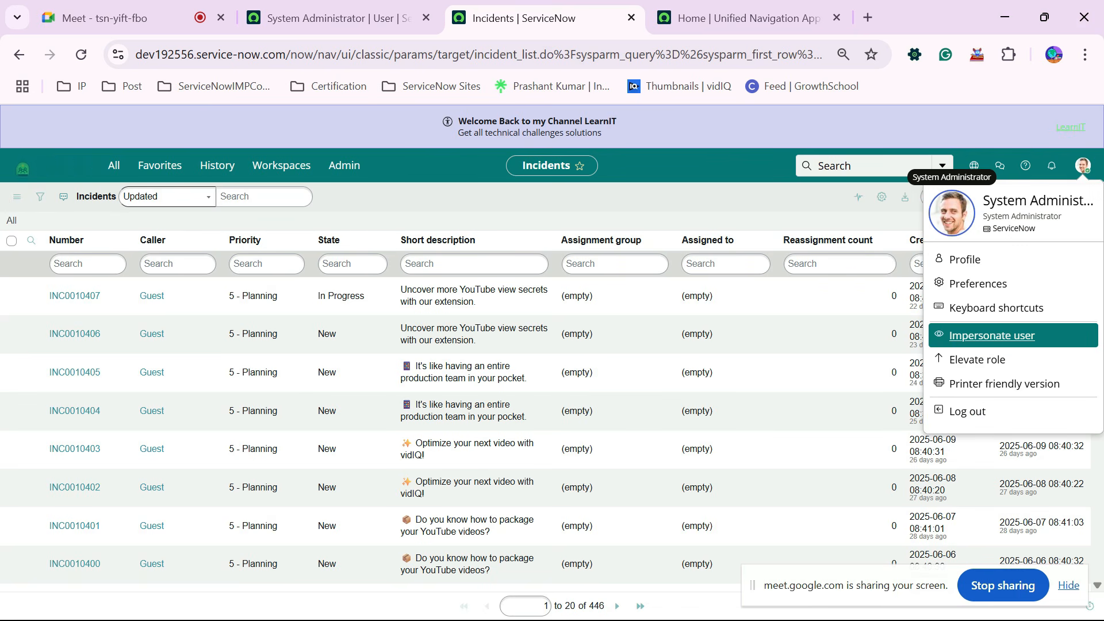
pyautogui.click(977, 284)
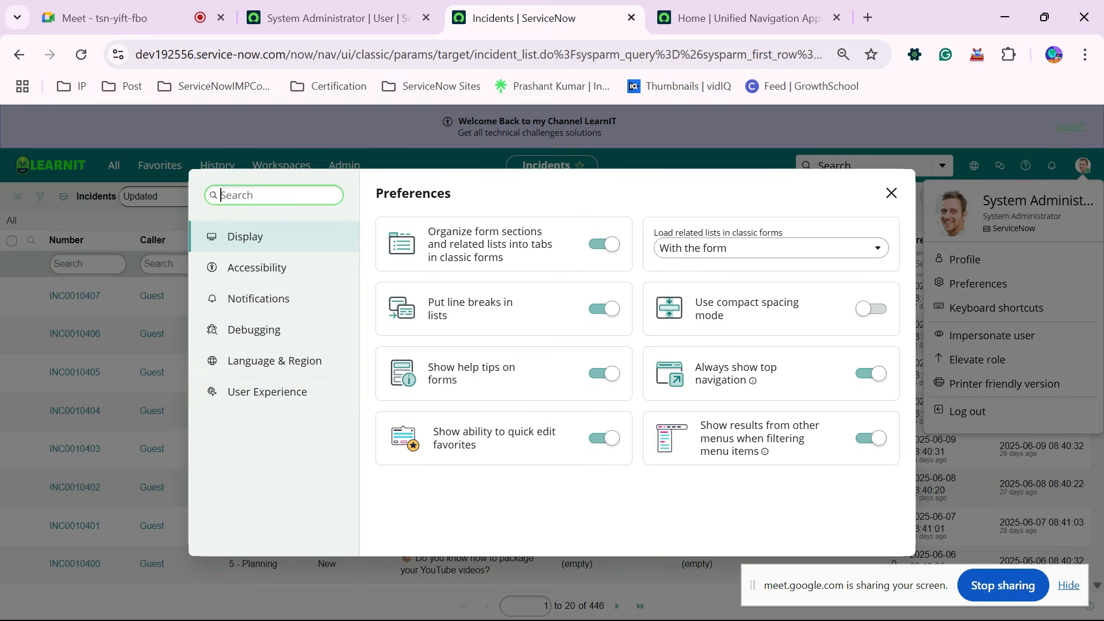
pyautogui.click(267, 392)
pyautogui.click(275, 361)
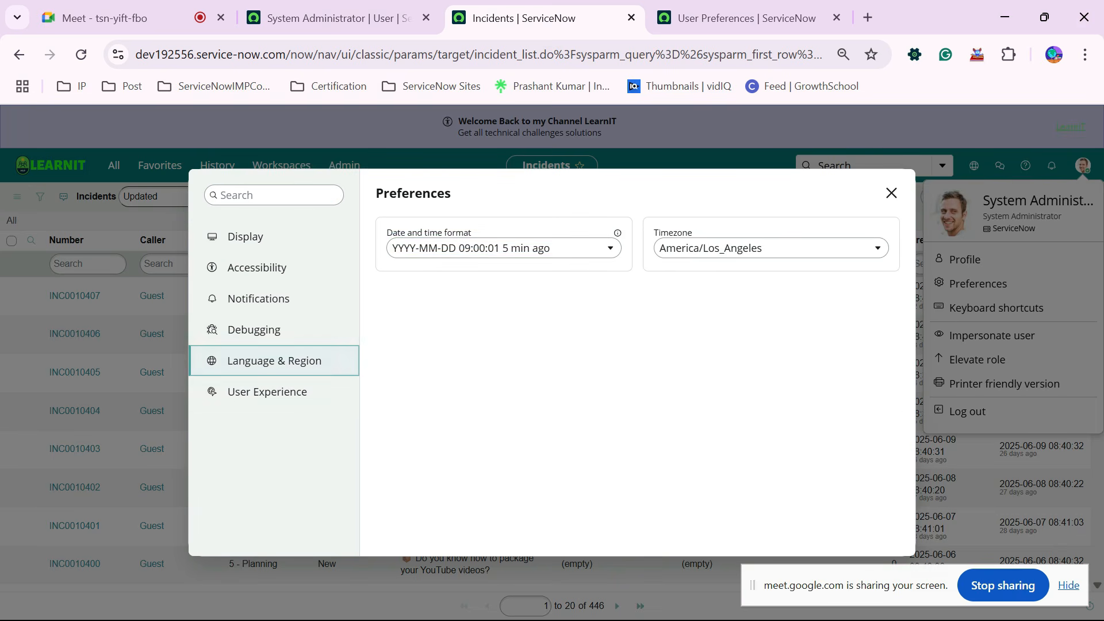
pyautogui.click(503, 248)
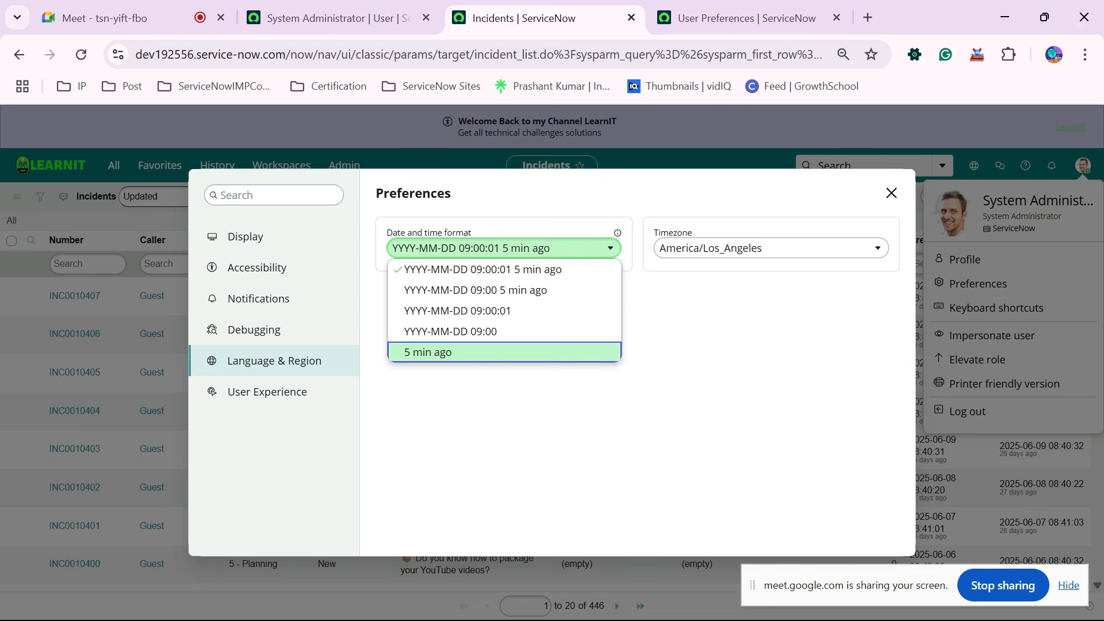
pyautogui.click(553, 414)
pyautogui.click(891, 194)
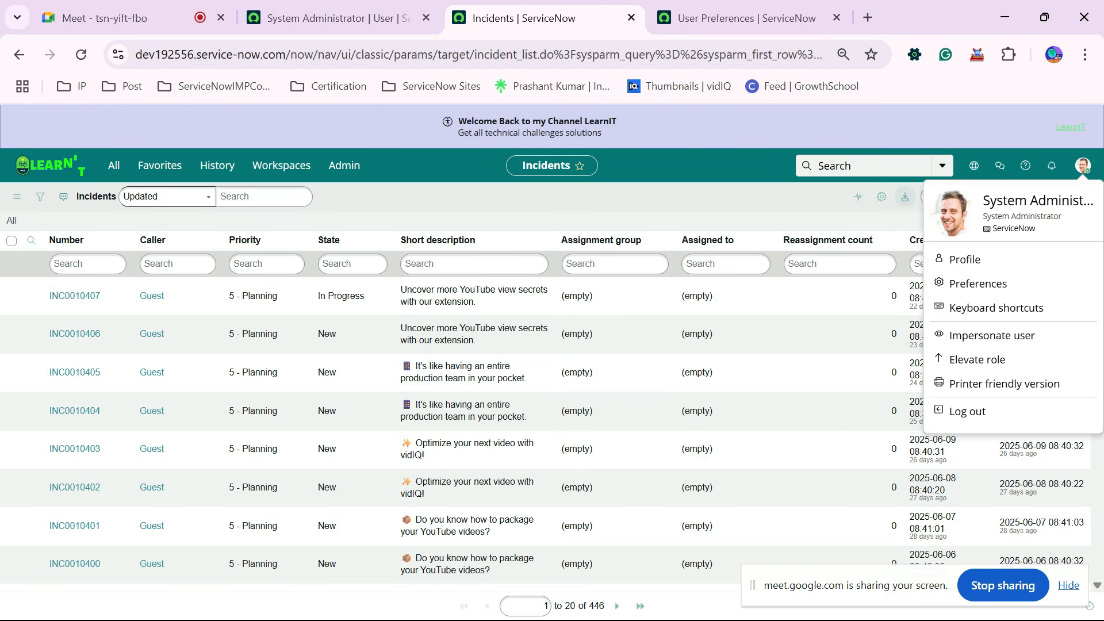
pyautogui.click(742, 18)
pyautogui.click(535, 18)
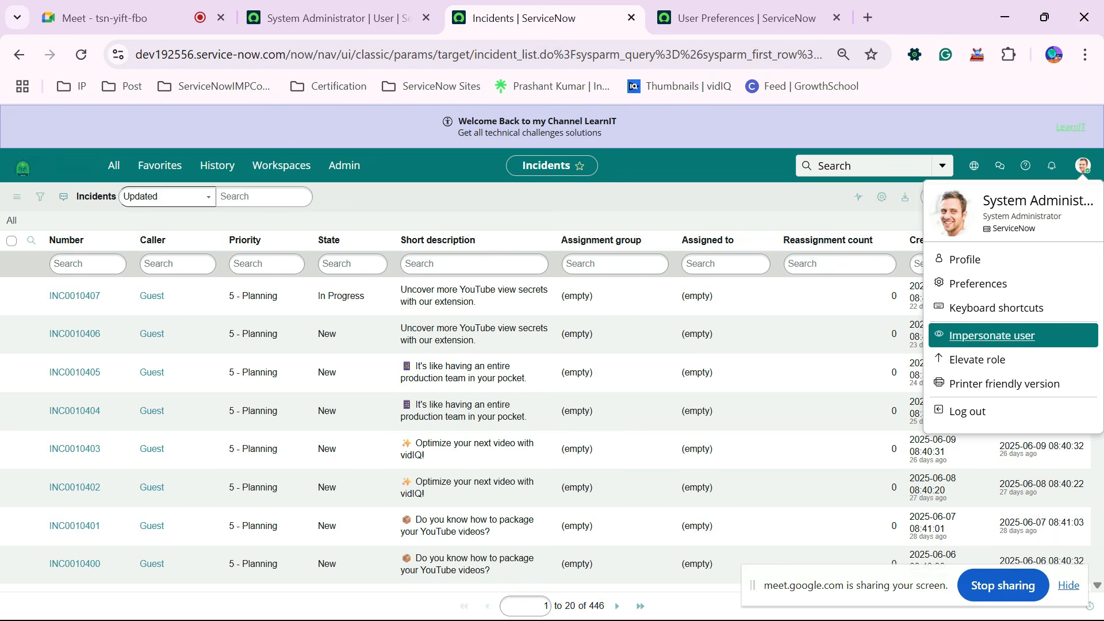
# Impersonate the ITIL User from the recent impersonations and open that account's user menu.
pyautogui.click(992, 335)
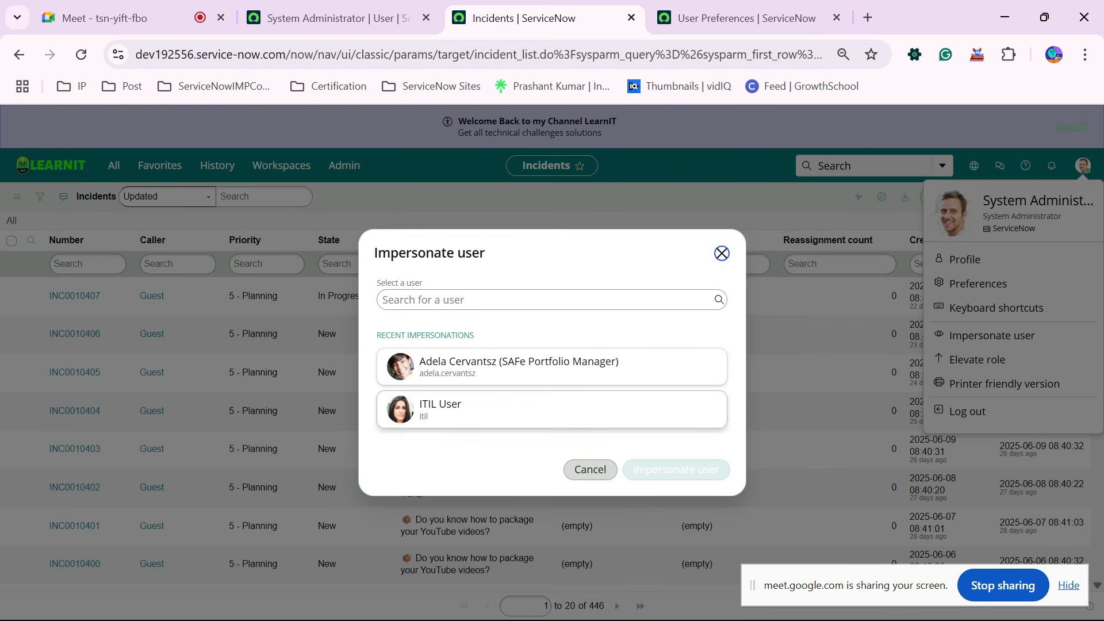
pyautogui.click(553, 409)
pyautogui.click(676, 470)
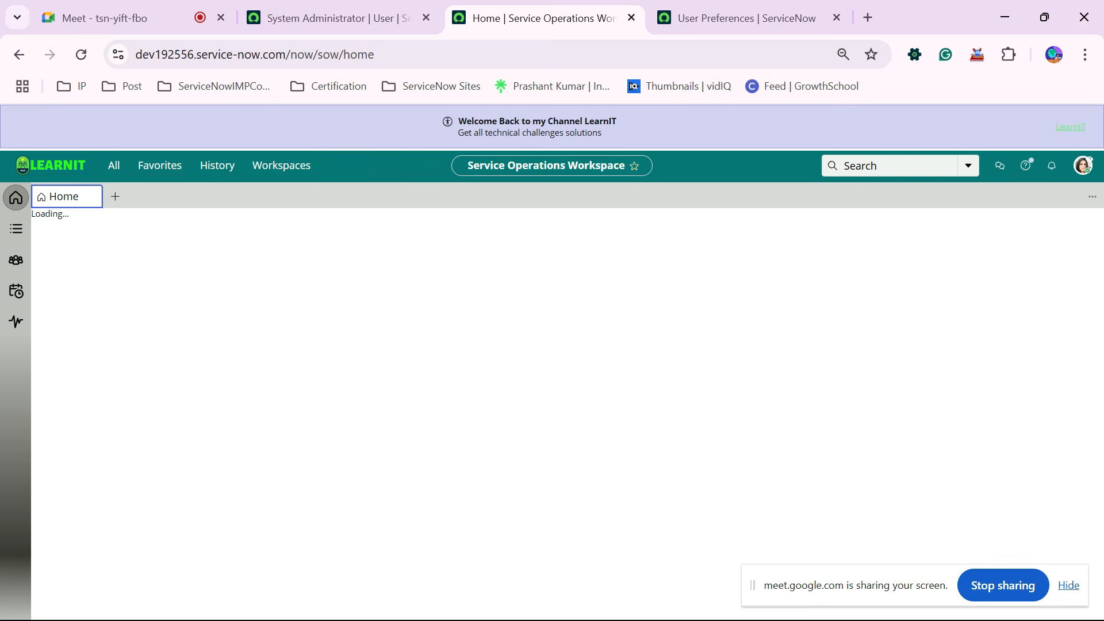
pyautogui.click(1084, 165)
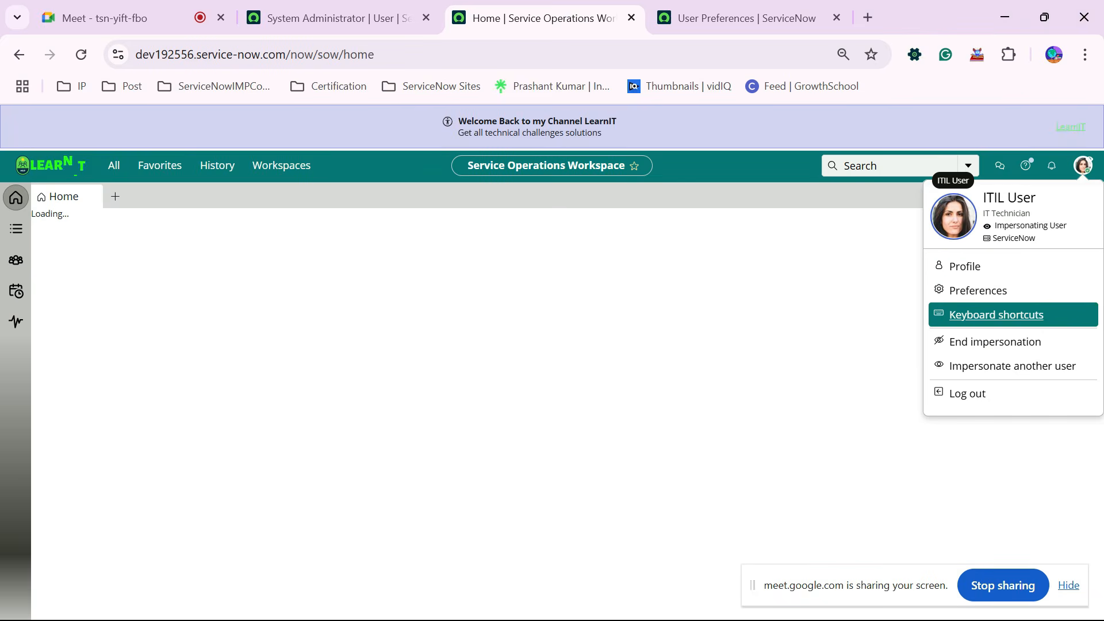
# Open the impersonated account's Language & Region preferences, examine the date and time format options, and close them without a change.
pyautogui.click(977, 290)
pyautogui.click(274, 361)
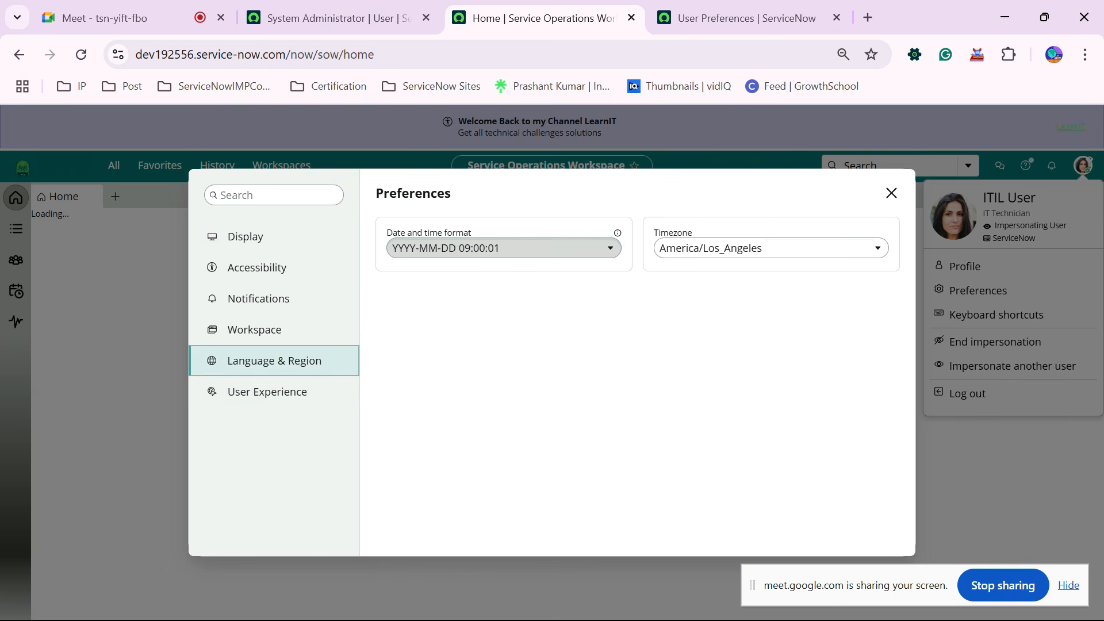
pyautogui.click(501, 248)
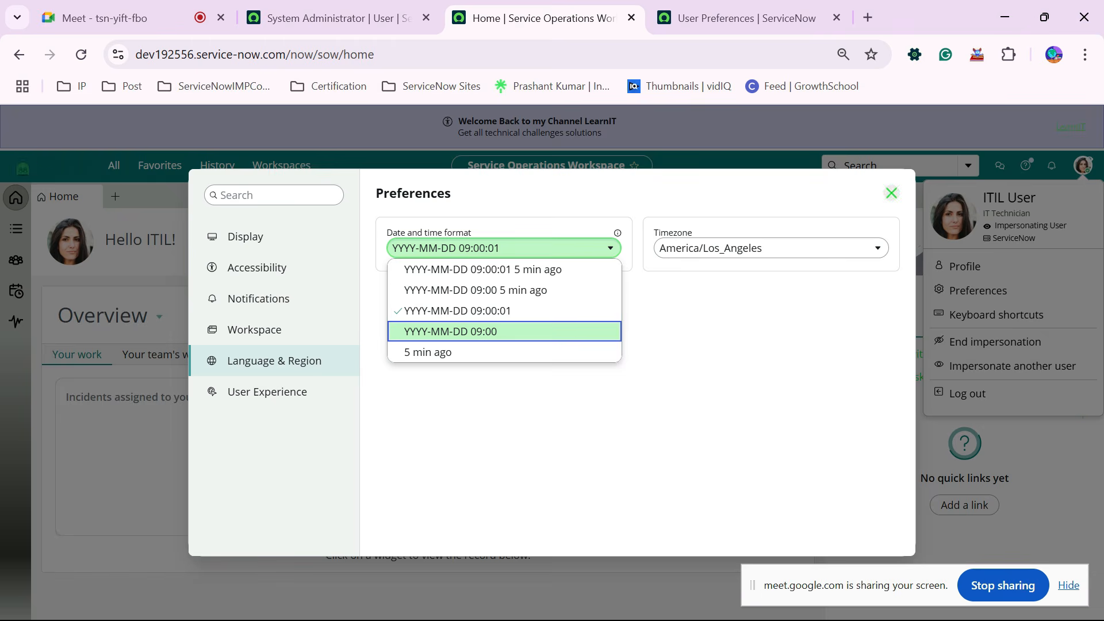
pyautogui.click(891, 193)
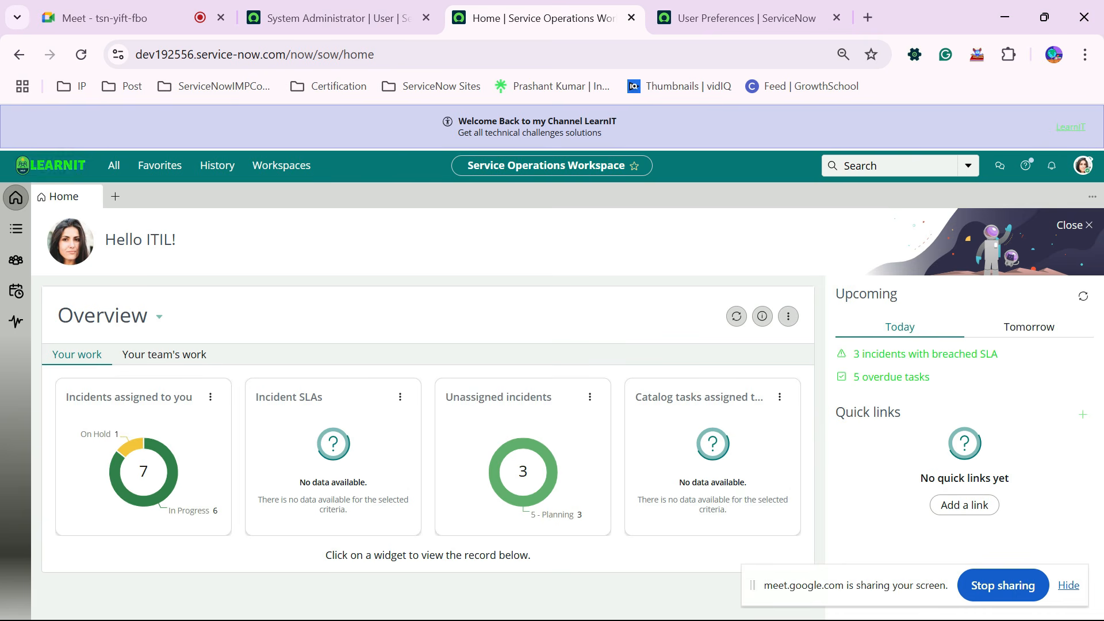
# Filter the All navigation list for "incide" and open the list of all incidents in a new browser tab.
pyautogui.click(114, 166)
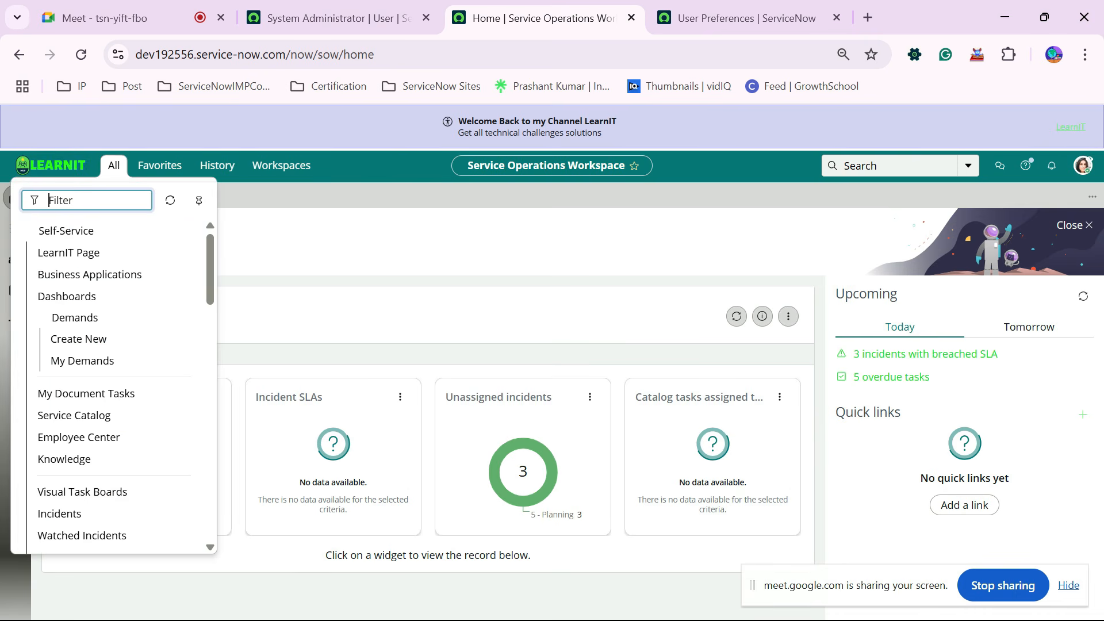
pyautogui.write('incide')
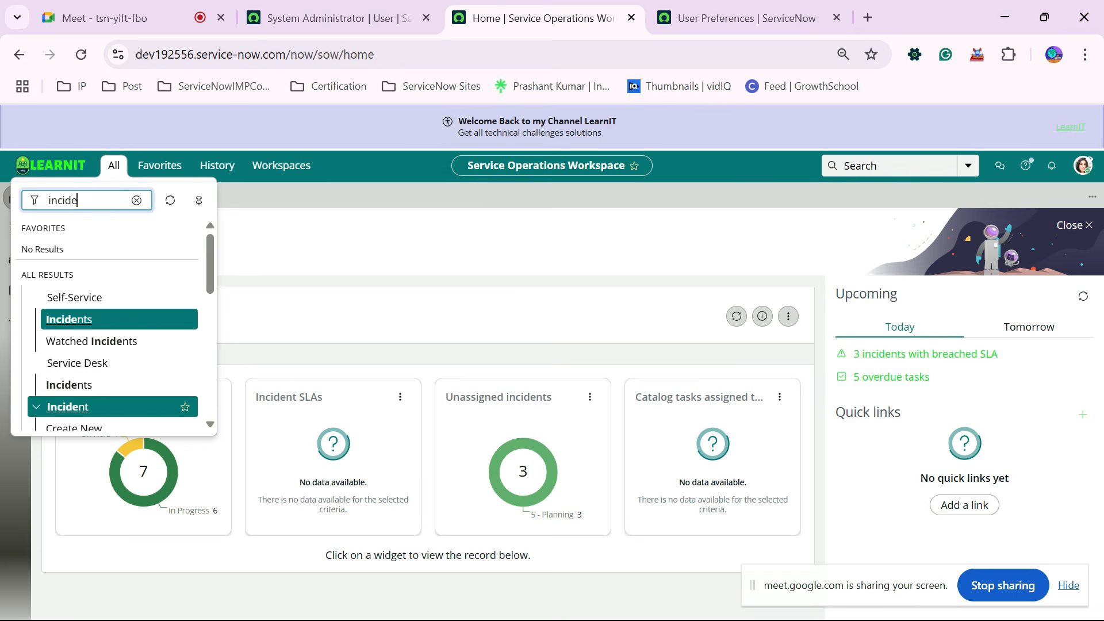
pyautogui.scroll(-2, 86, 392)
pyautogui.keyDown('ctrl'); pyautogui.click(69, 422); pyautogui.keyUp('ctrl')
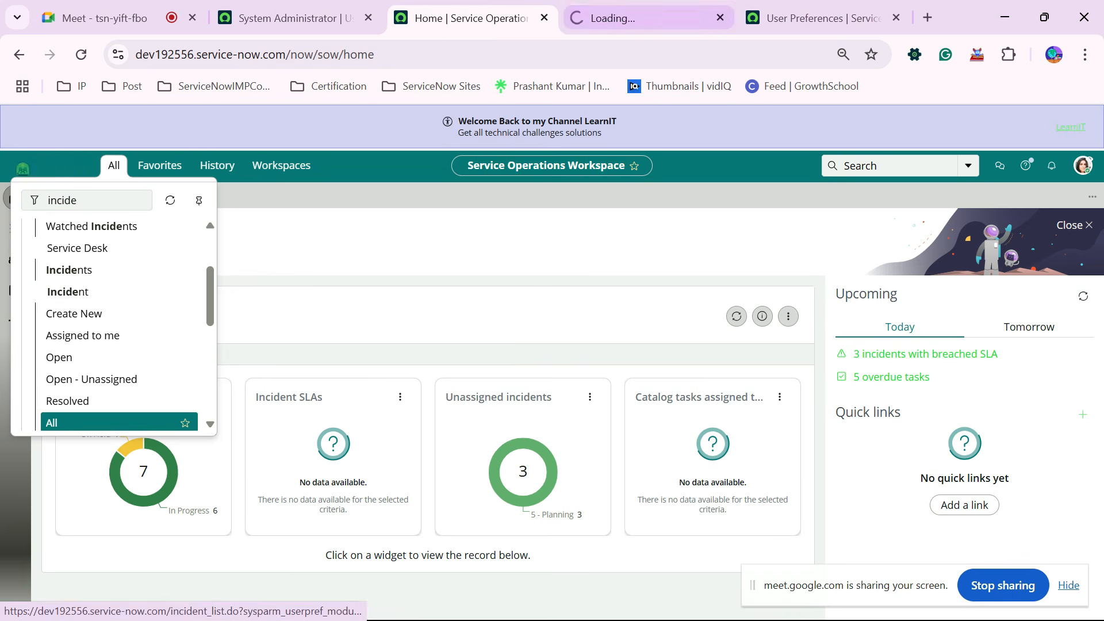
pyautogui.click(633, 17)
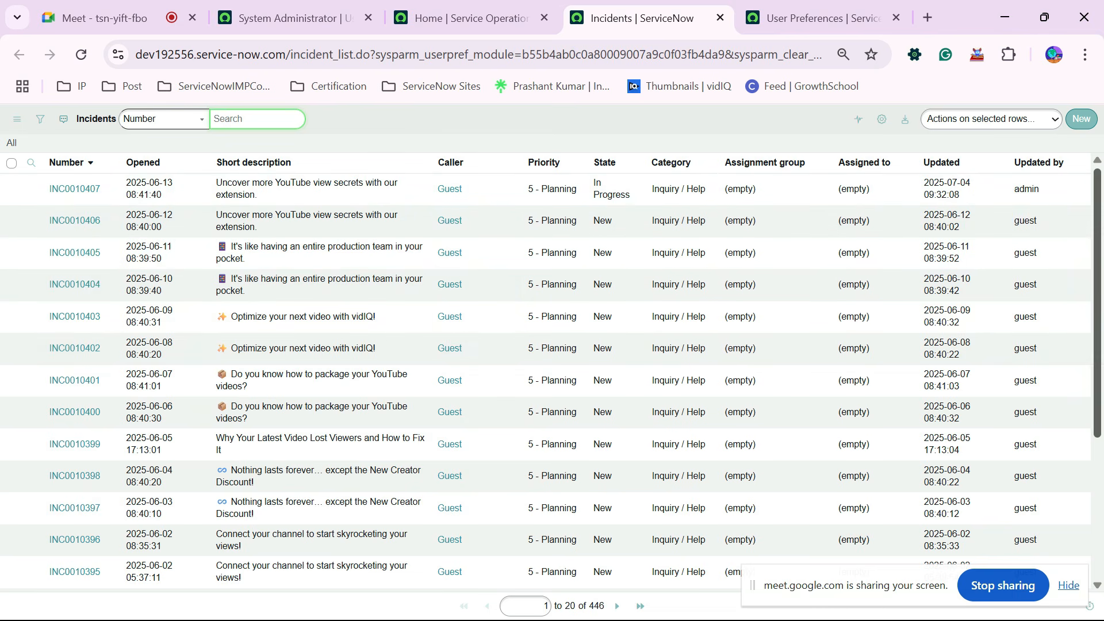
# Check how the Updated date and time is formatted for incident INC0010407, then close the Incidents list.
pyautogui.click(962, 189)
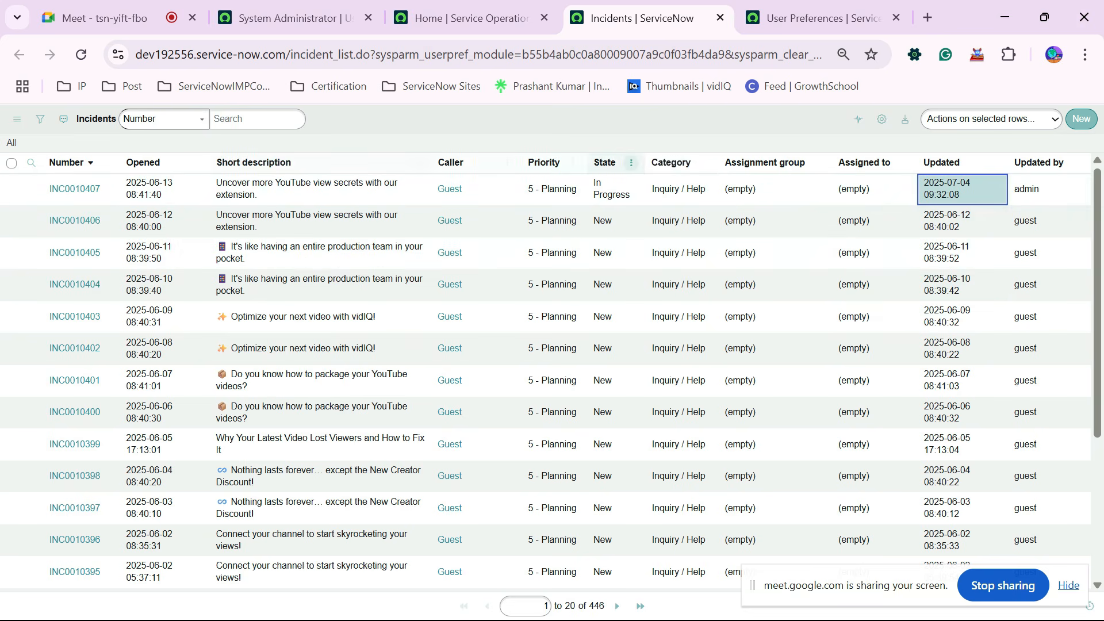
pyautogui.click(532, 18)
pyautogui.click(642, 18)
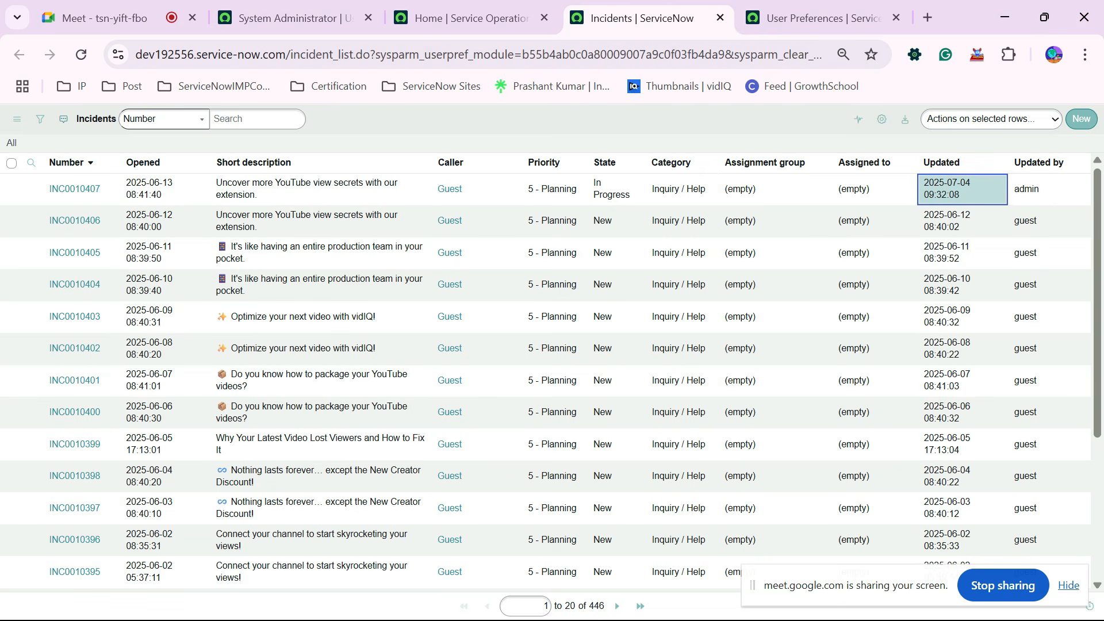
pyautogui.click(720, 18)
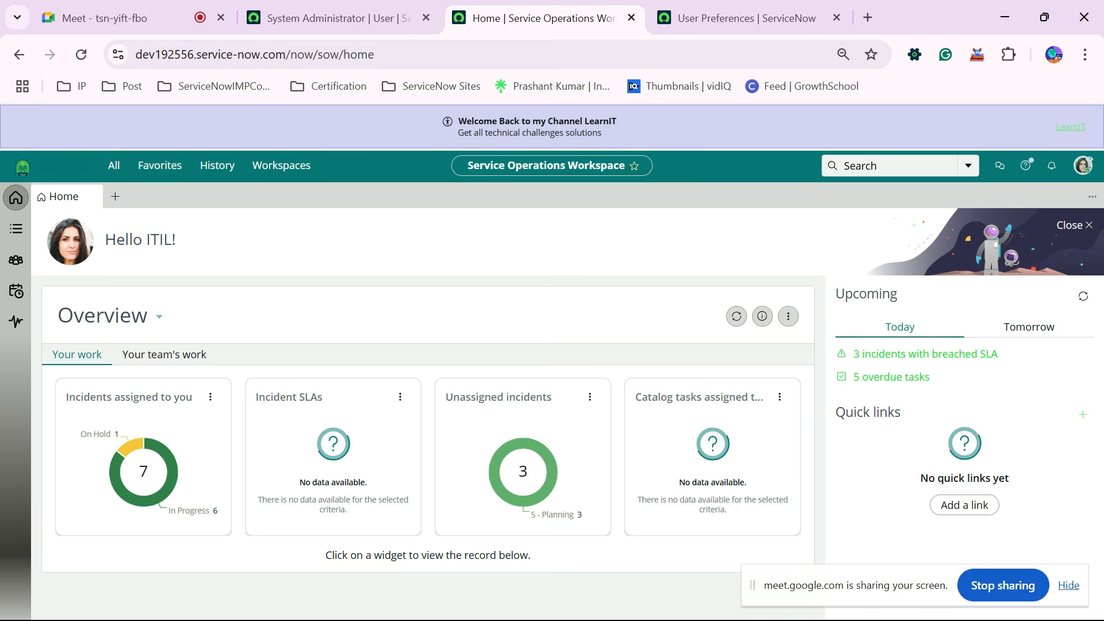
# End the impersonation of the ITIL User from that account's user menu.
pyautogui.click(1083, 165)
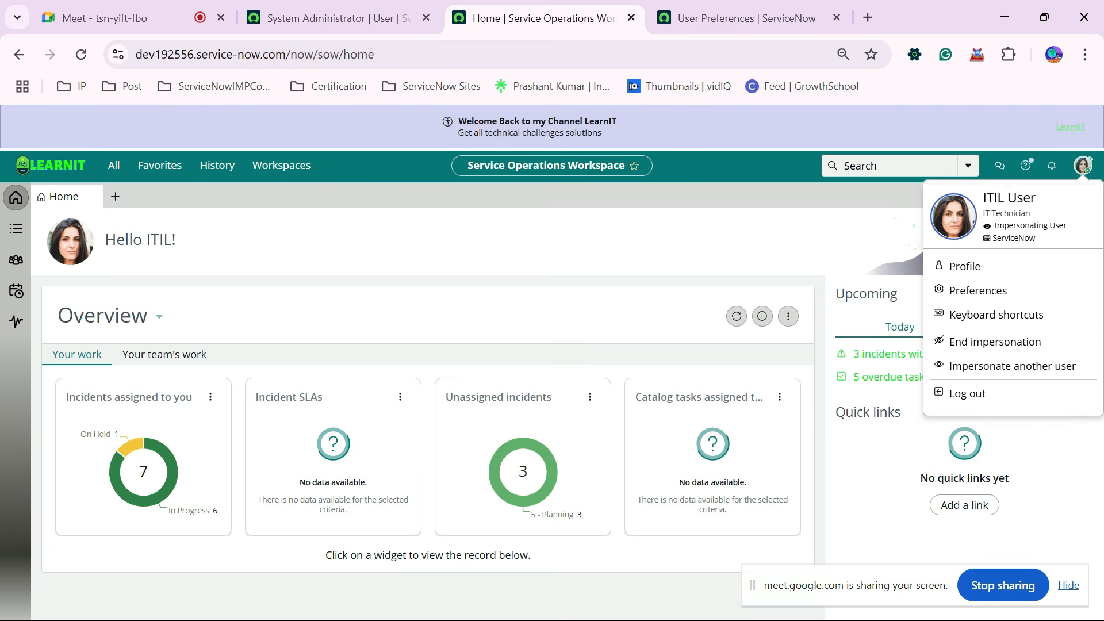
pyautogui.click(1083, 166)
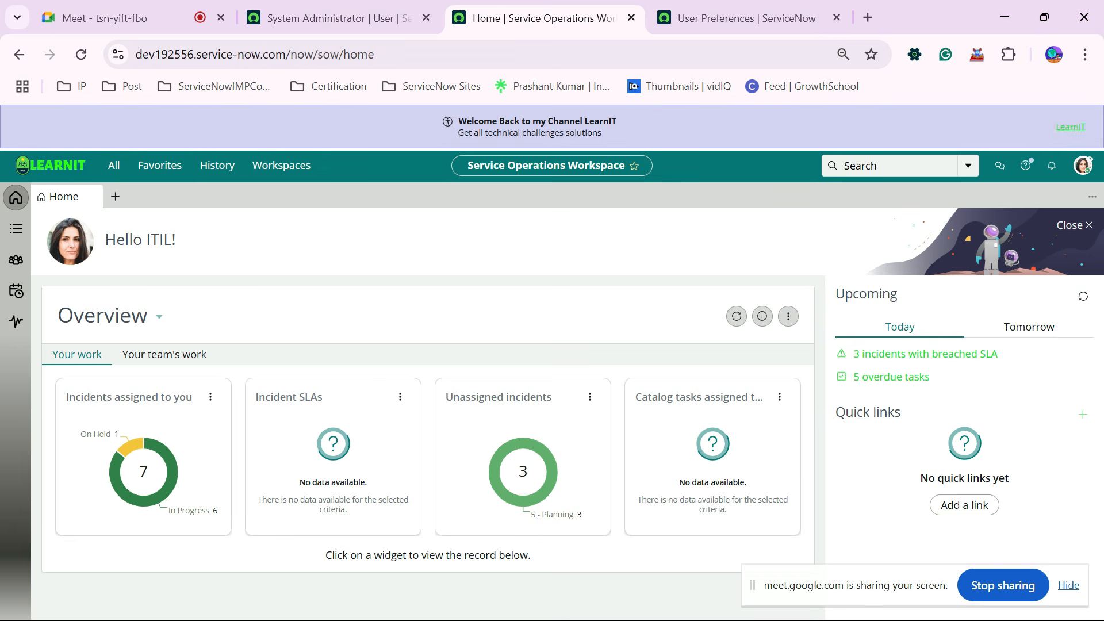
pyautogui.click(1083, 165)
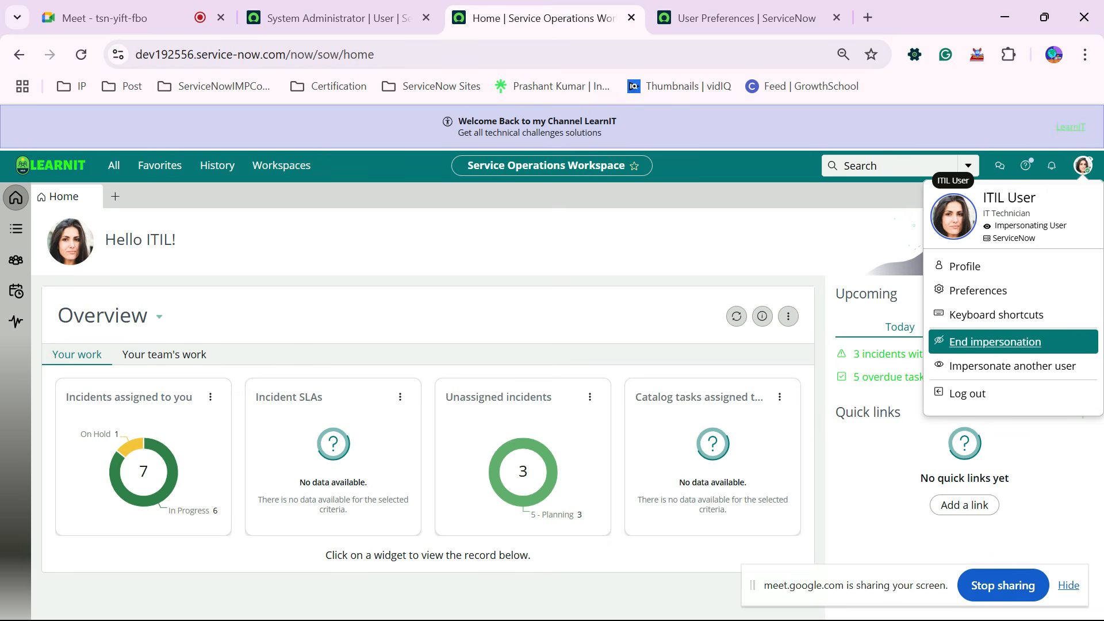
pyautogui.click(995, 342)
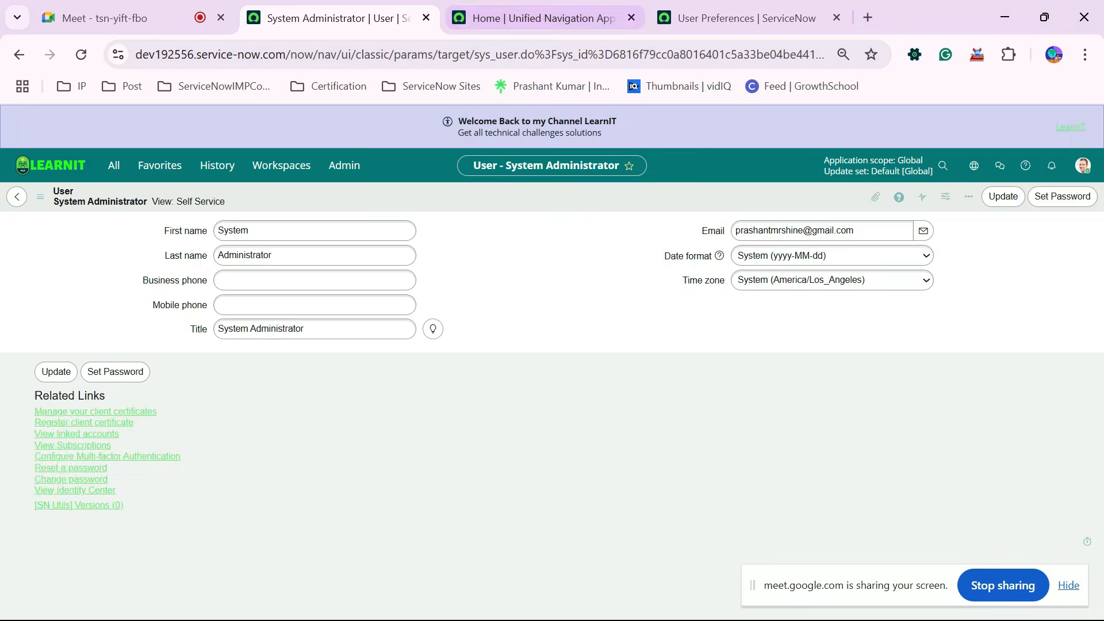
# Check the open ServiceNow browser tabs and close the one with the System Administrator user record.
pyautogui.click(544, 18)
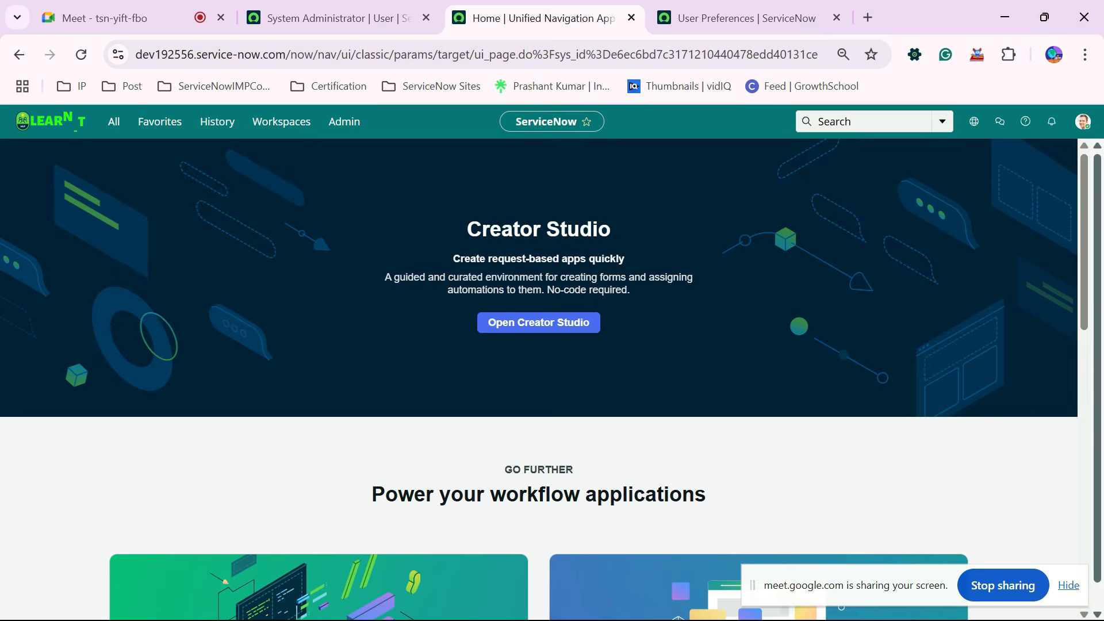
pyautogui.click(747, 18)
pyautogui.click(544, 17)
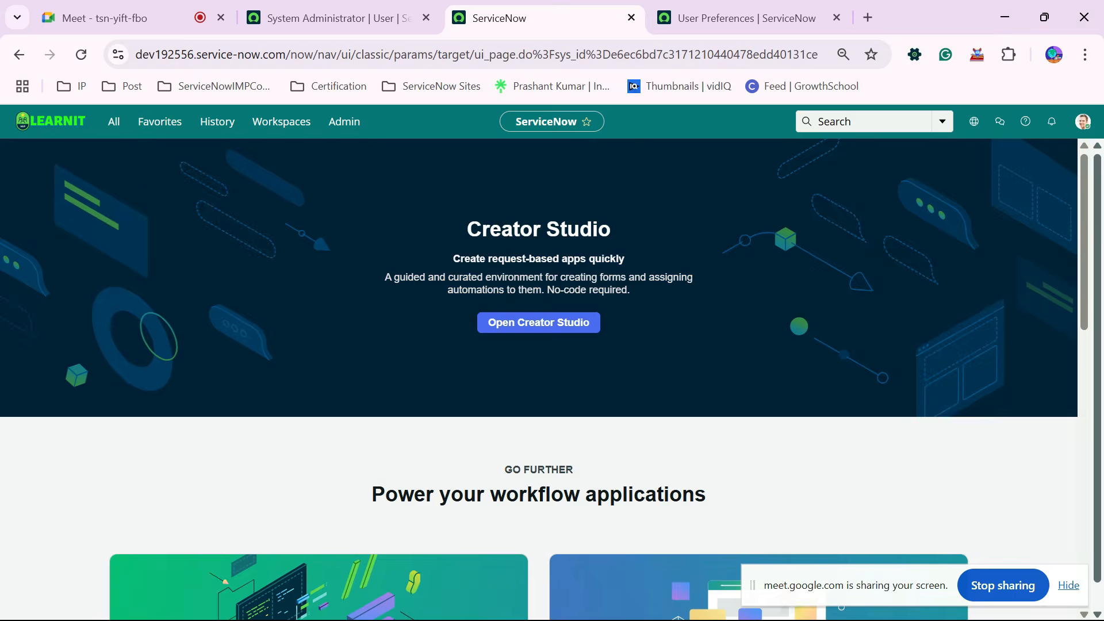
pyautogui.click(340, 18)
pyautogui.click(543, 17)
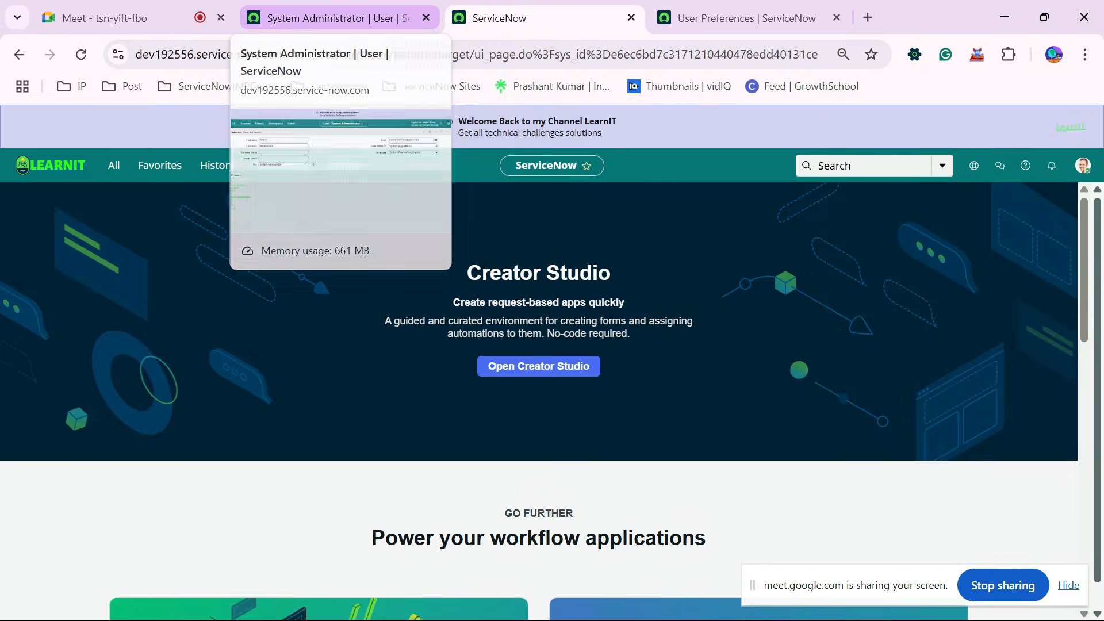
pyautogui.click(427, 18)
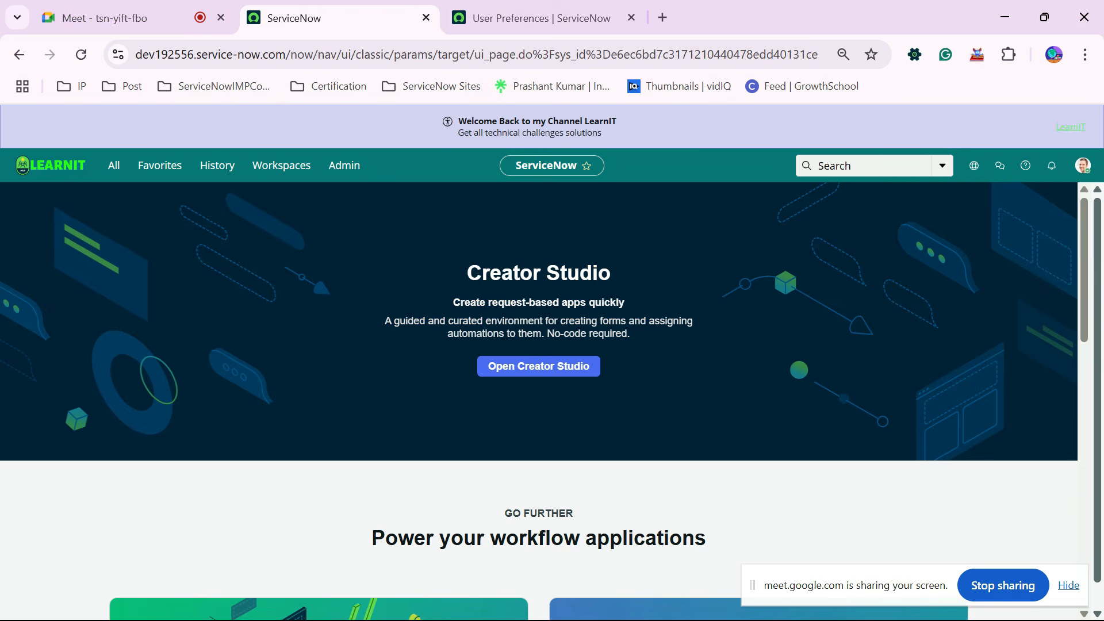
# From the User Preferences list, open the System Administrator's preferences at the User Experience section.
pyautogui.click(542, 19)
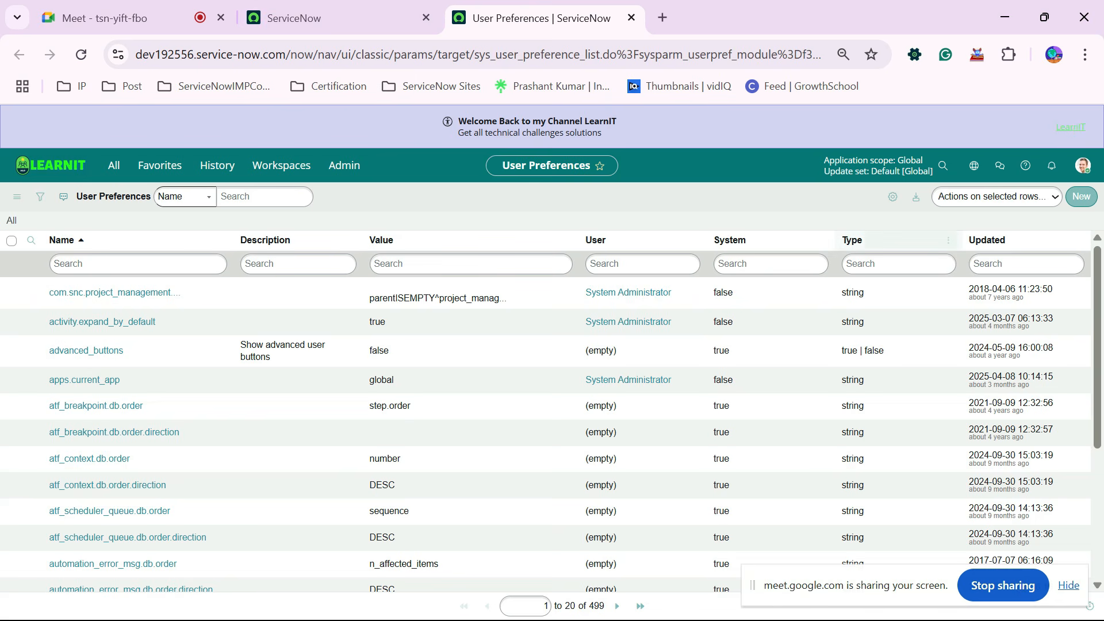
pyautogui.click(1083, 166)
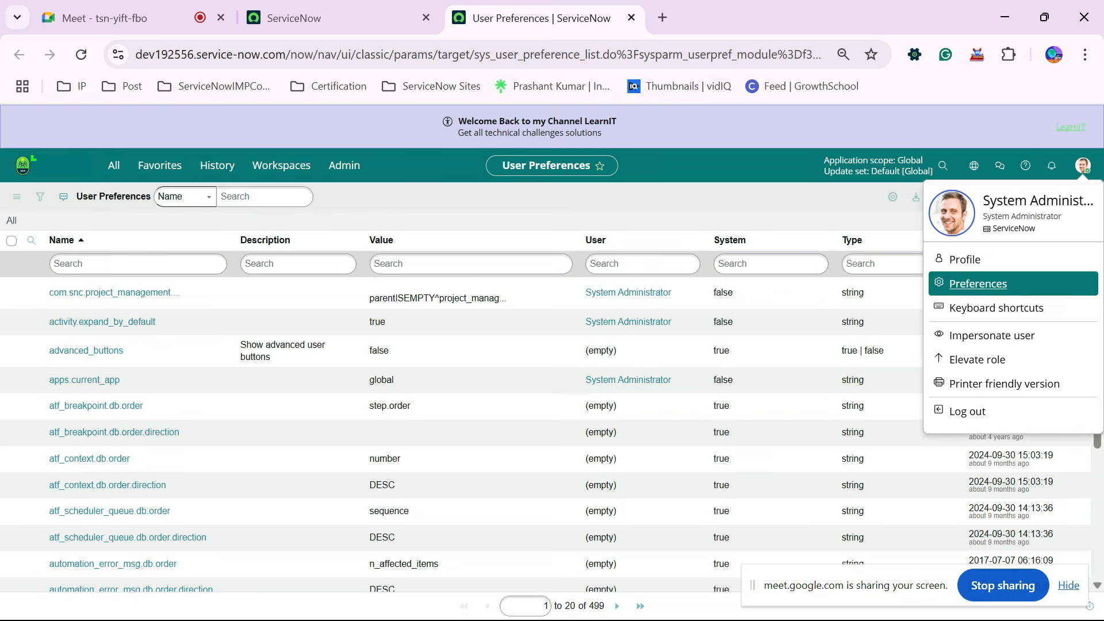
pyautogui.click(978, 283)
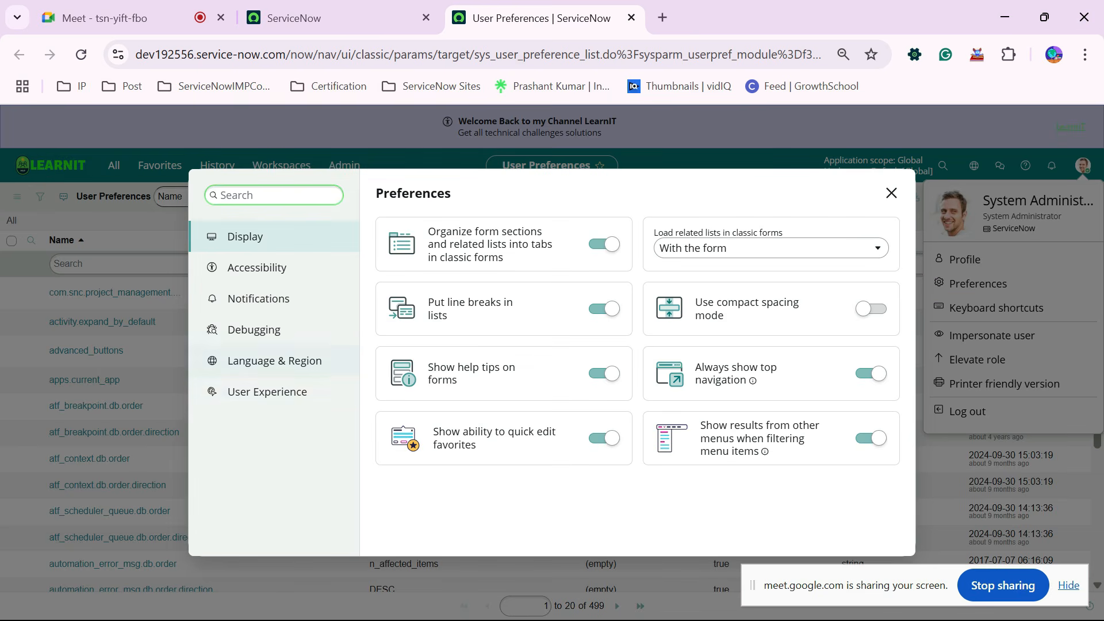
pyautogui.click(274, 361)
pyautogui.click(267, 392)
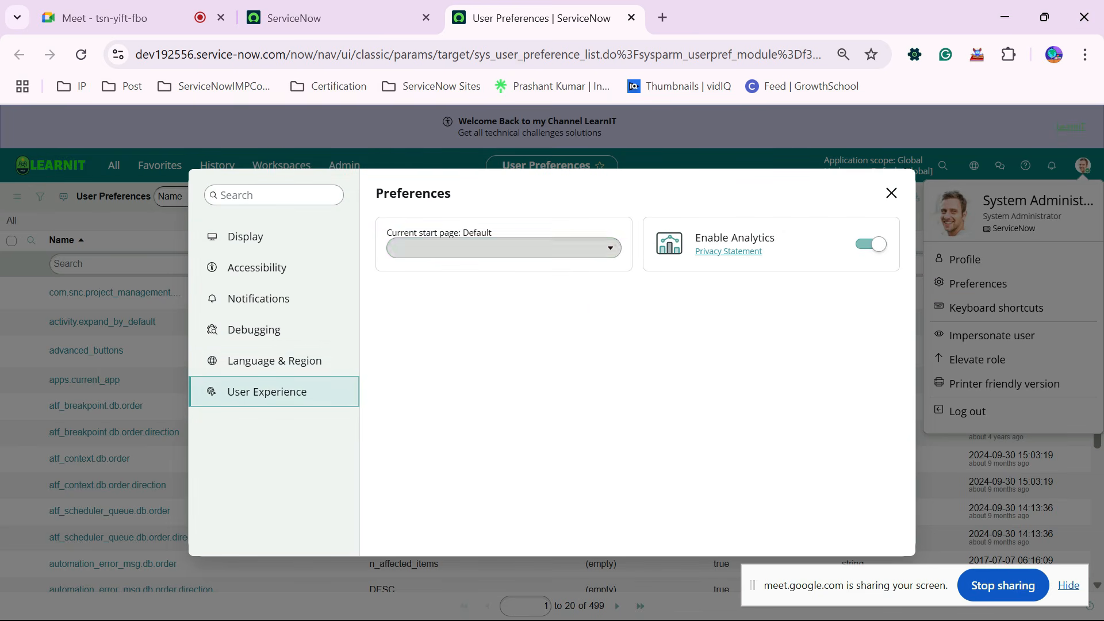
# Look through the start page options in the User Experience preferences without choosing one.
pyautogui.click(503, 248)
pyautogui.click(504, 248)
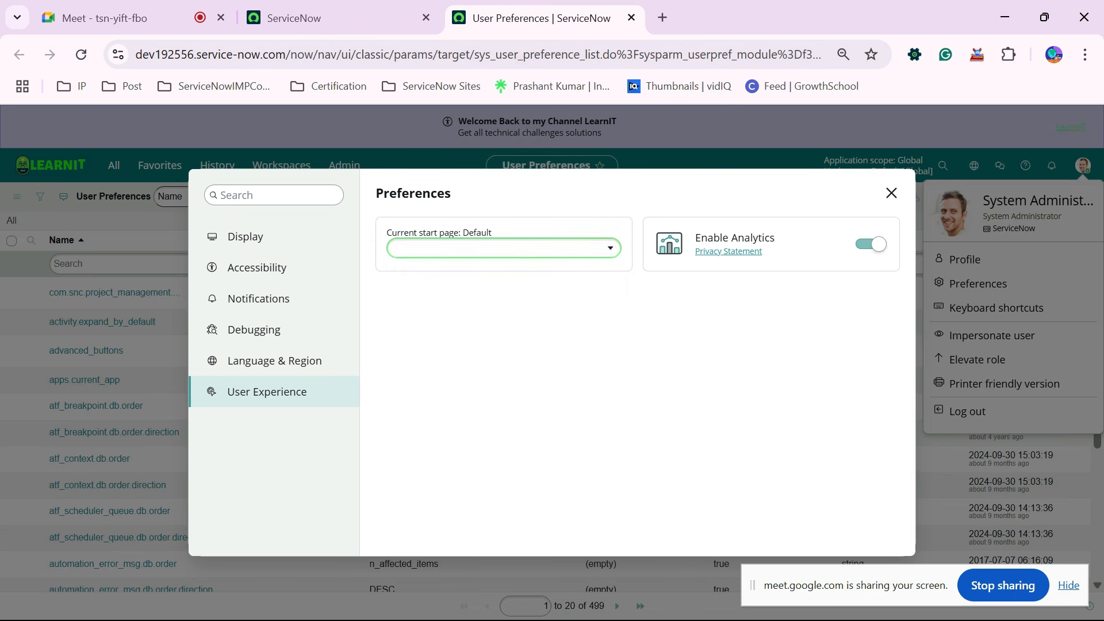
pyautogui.click(504, 248)
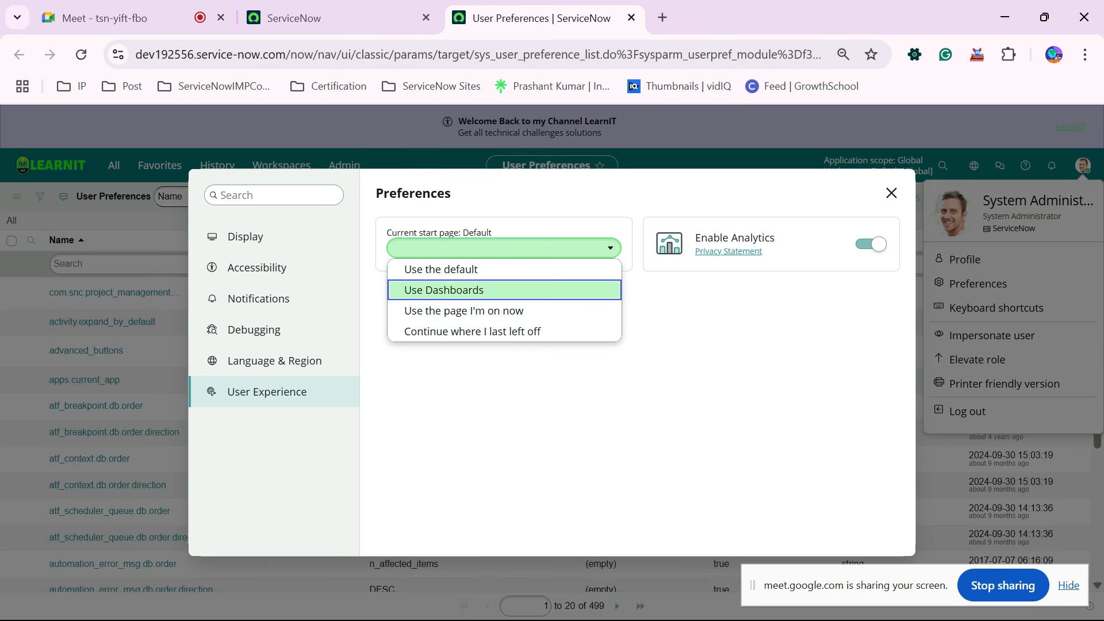
pyautogui.press('Down')
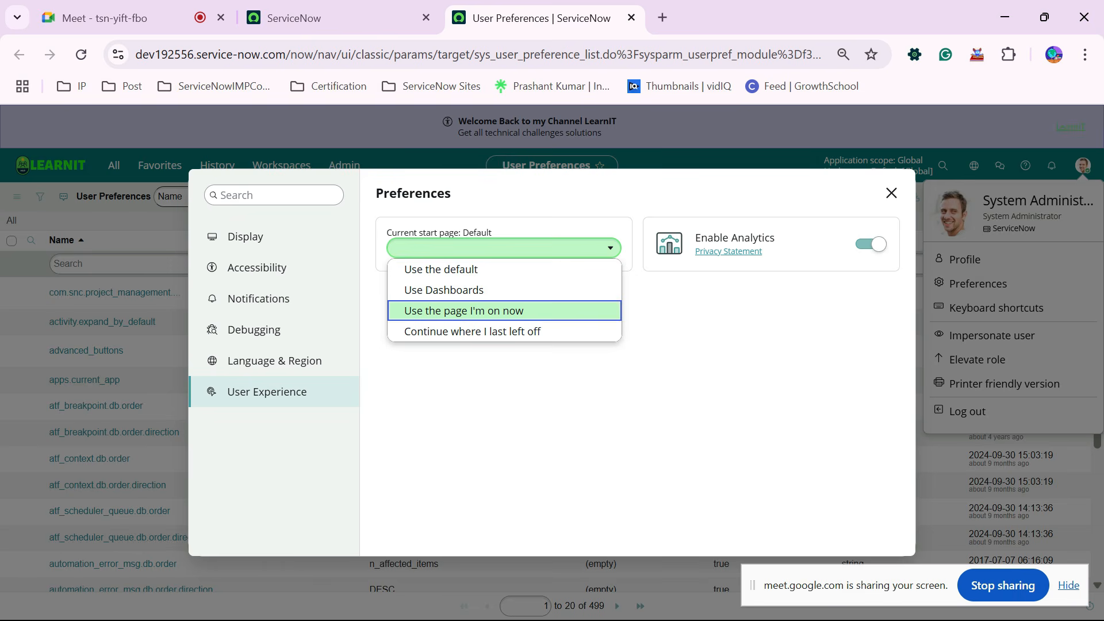
pyautogui.press('Down')
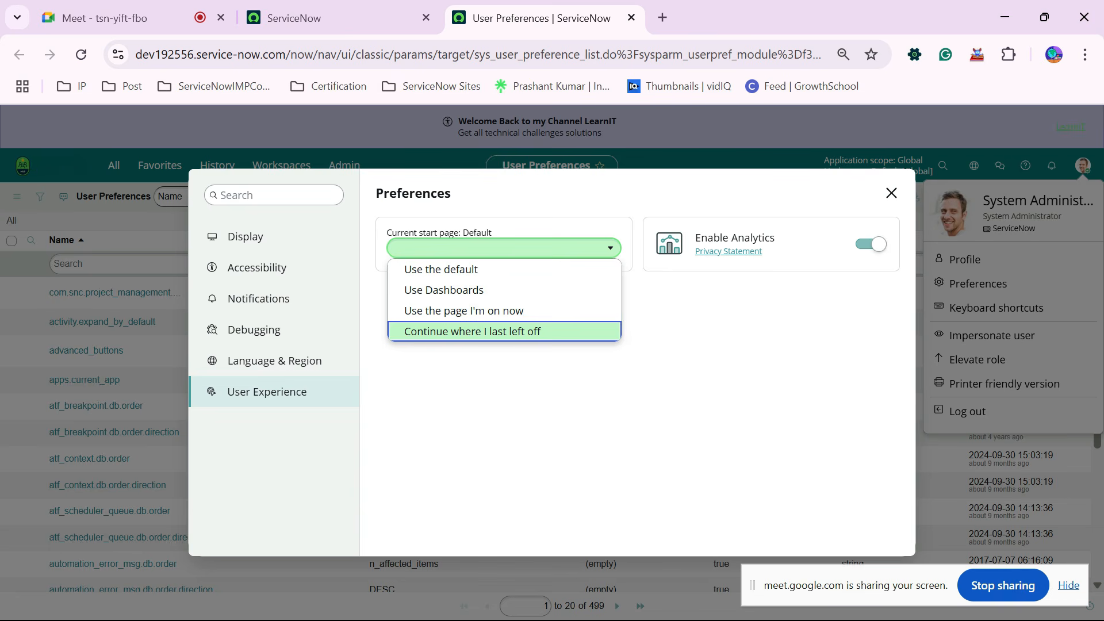
pyautogui.press('Up')
pyautogui.press('Up')
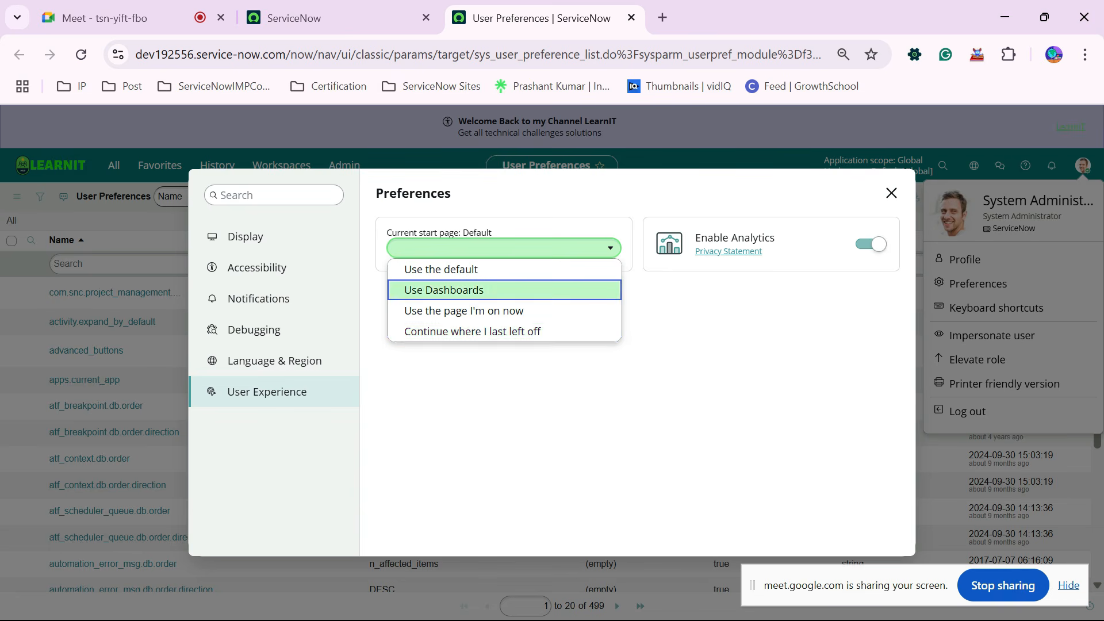
pyautogui.press('Down')
pyautogui.press('Down')
pyautogui.press('Escape')
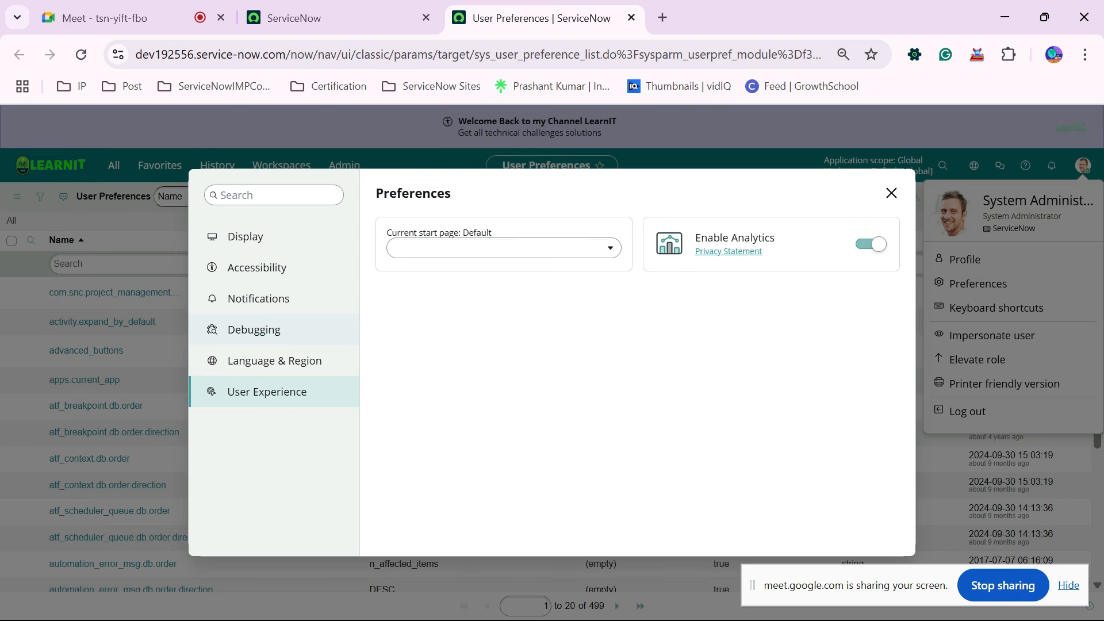
# Try toggling UX Source Maps in the Debugging preferences.
pyautogui.click(254, 331)
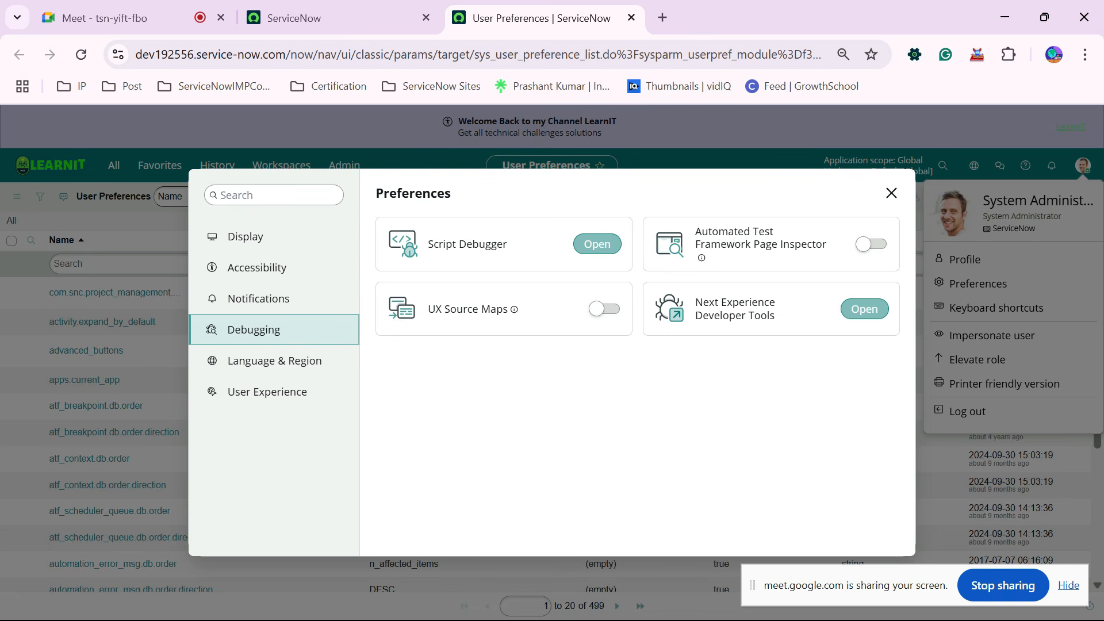
pyautogui.click(604, 309)
pyautogui.click(604, 309)
pyautogui.click(604, 309)
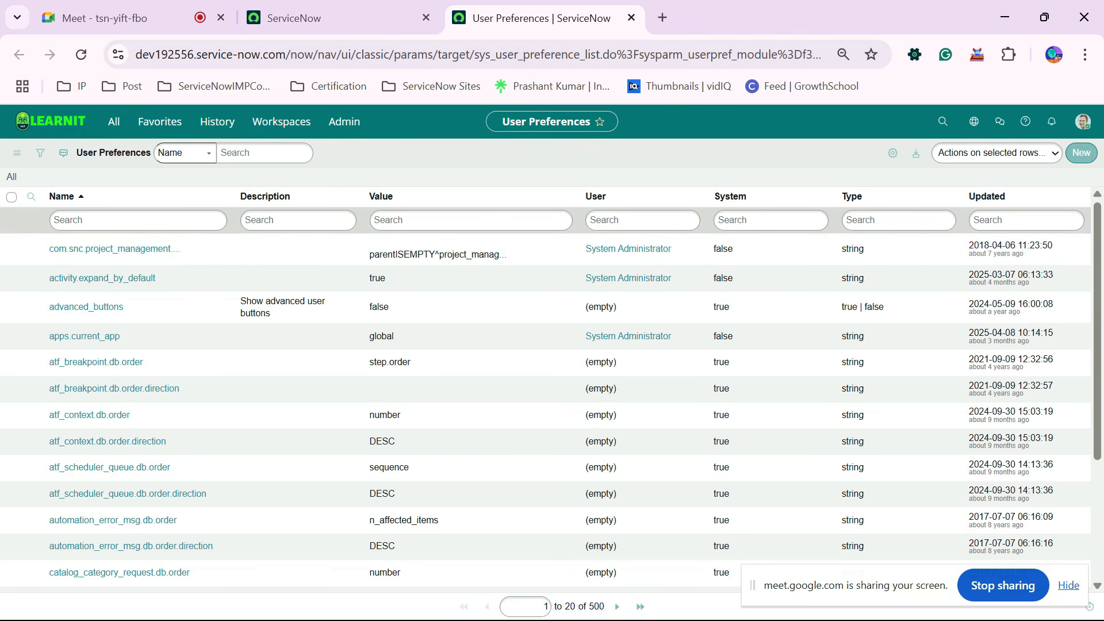
# Reopen the account preferences and review the User Experience, Language & Region and Debugging sections.
pyautogui.click(1083, 121)
pyautogui.click(978, 240)
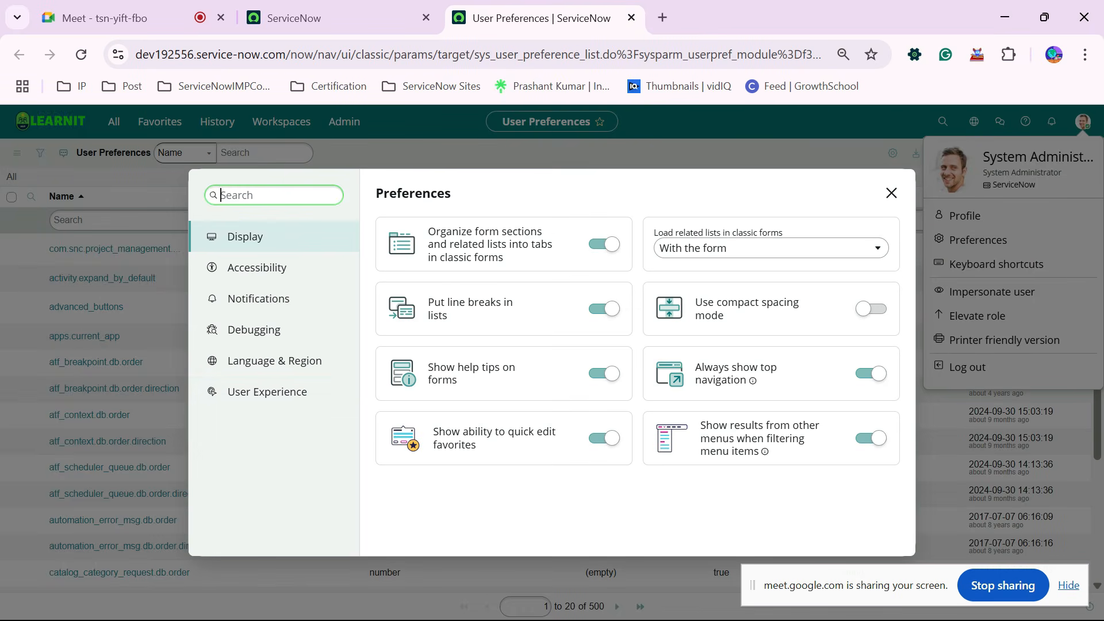
pyautogui.click(275, 361)
pyautogui.click(268, 391)
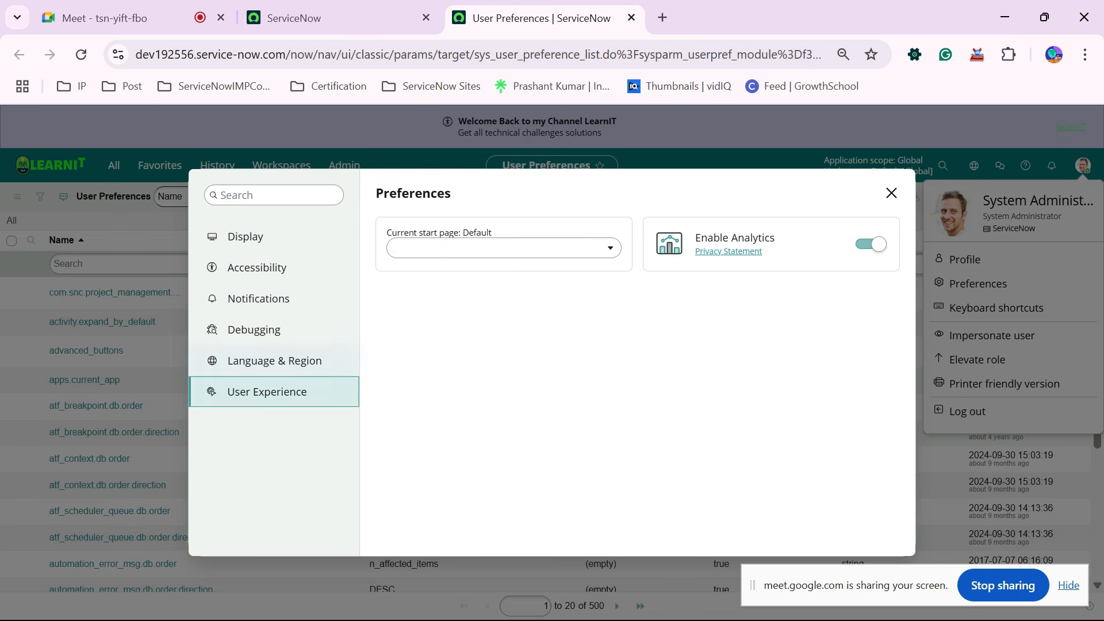
pyautogui.click(274, 362)
pyautogui.click(268, 330)
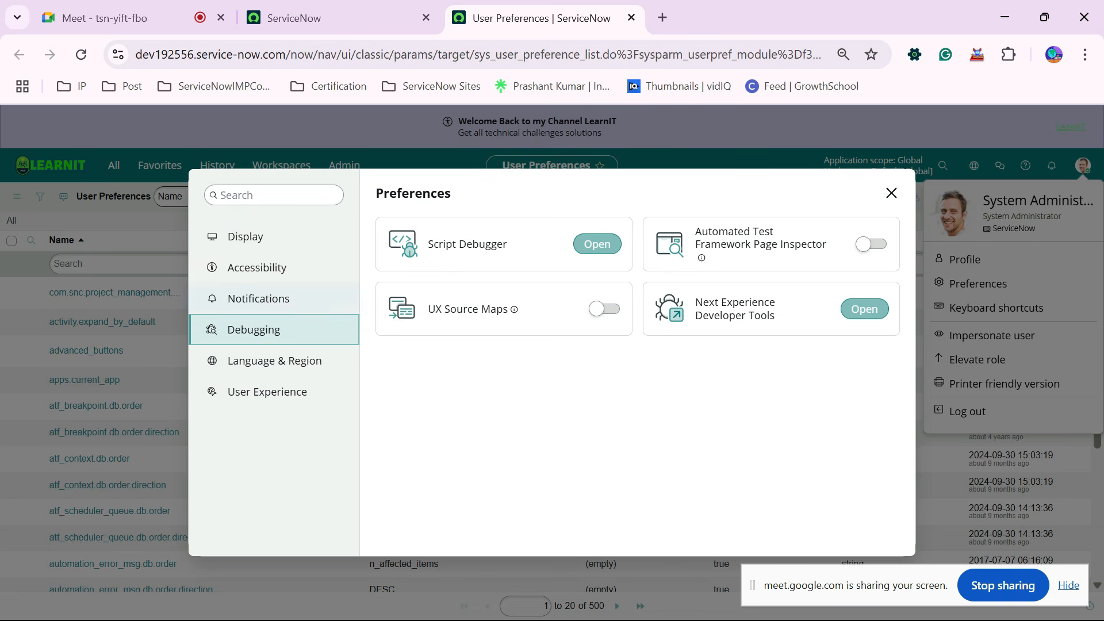
# Review the Next Experience and General settings in the Notifications preferences.
pyautogui.click(269, 299)
pyautogui.click(499, 236)
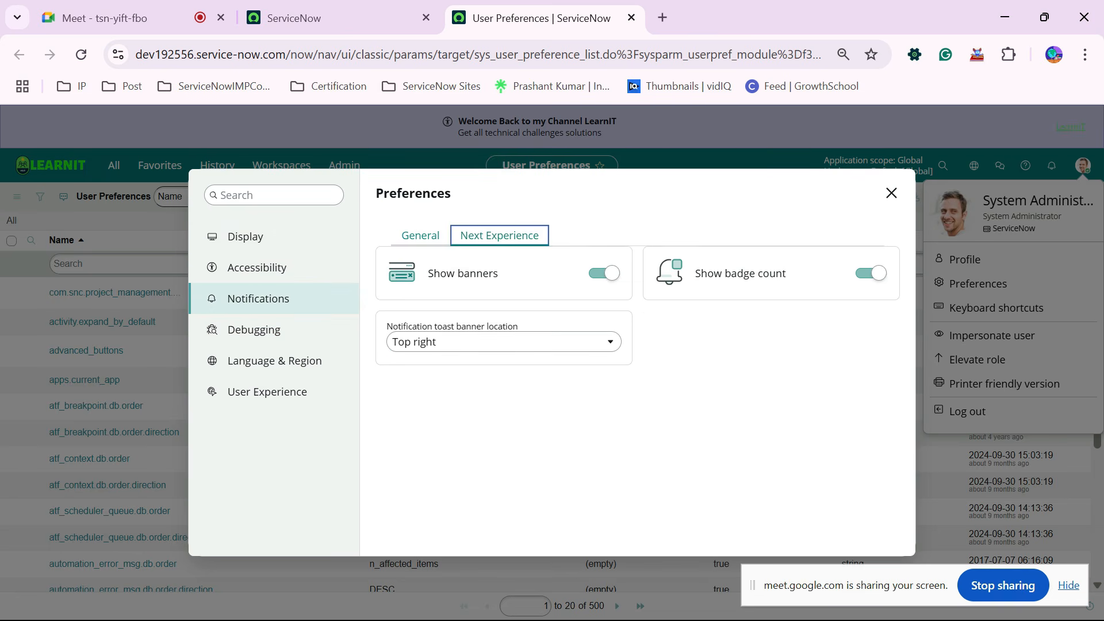
pyautogui.click(420, 236)
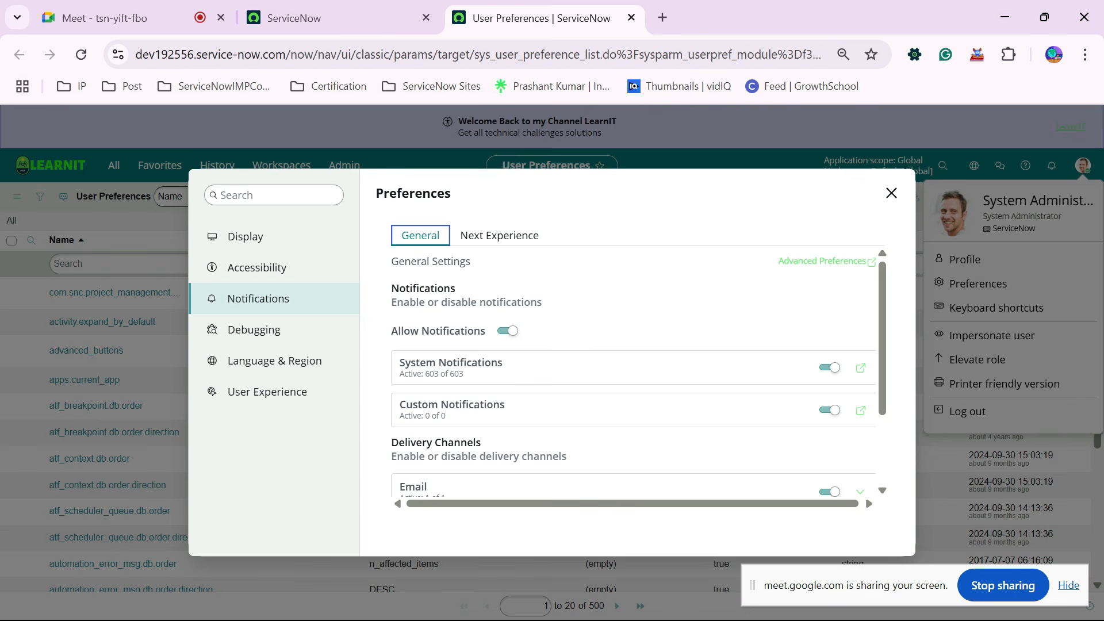
# Review the General notification settings and delivery channels, and open the Next Experience notification settings.
pyautogui.scroll(-2, 632, 371)
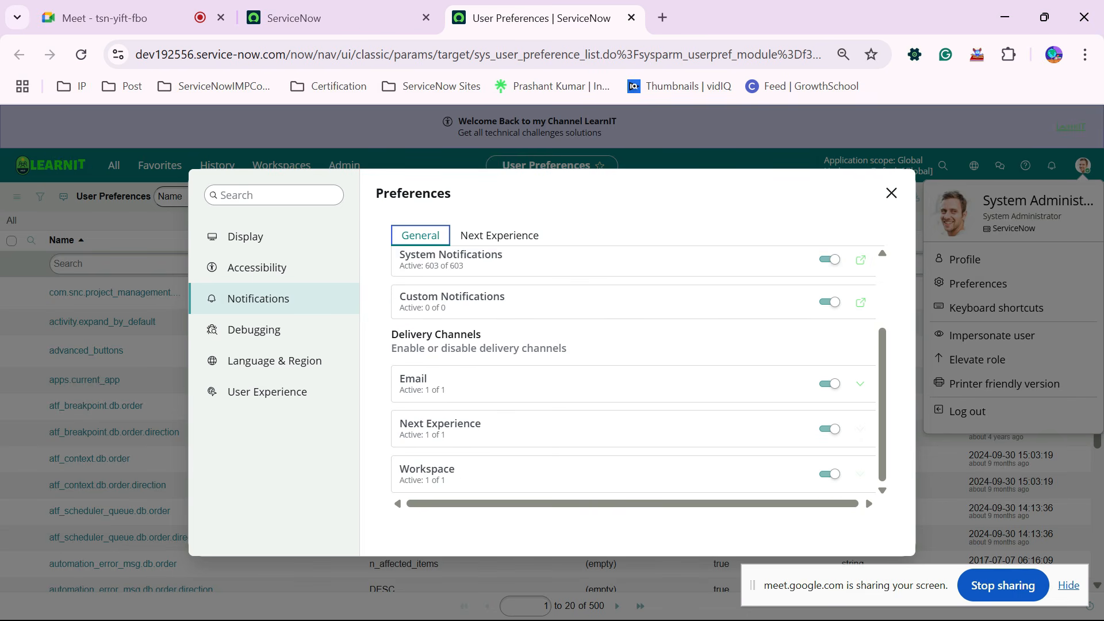
pyautogui.scroll(2, 632, 371)
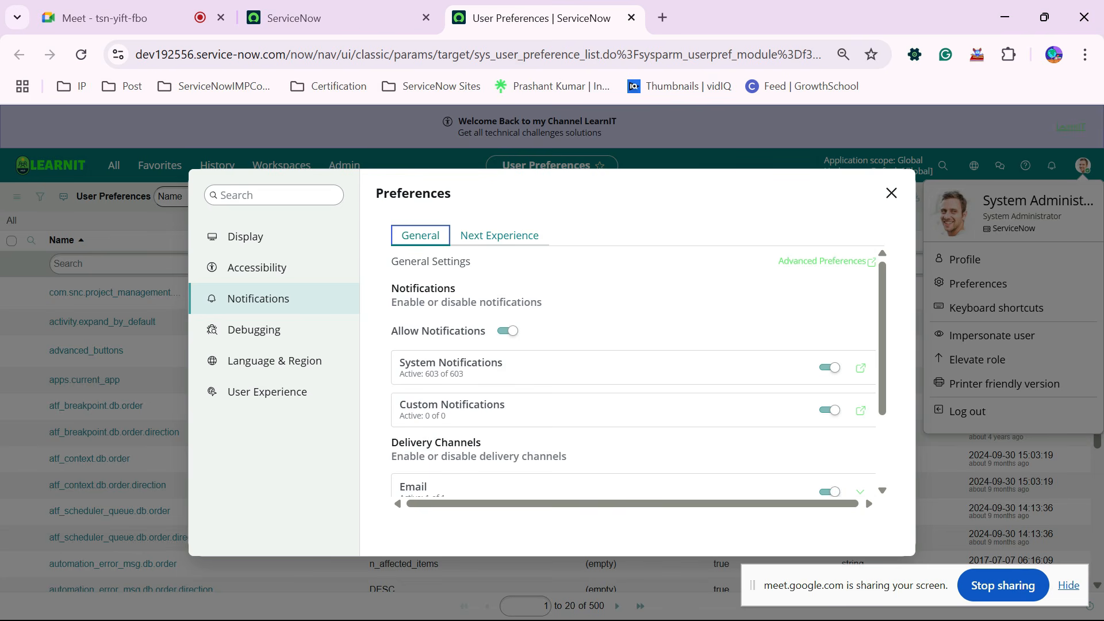
pyautogui.click(499, 236)
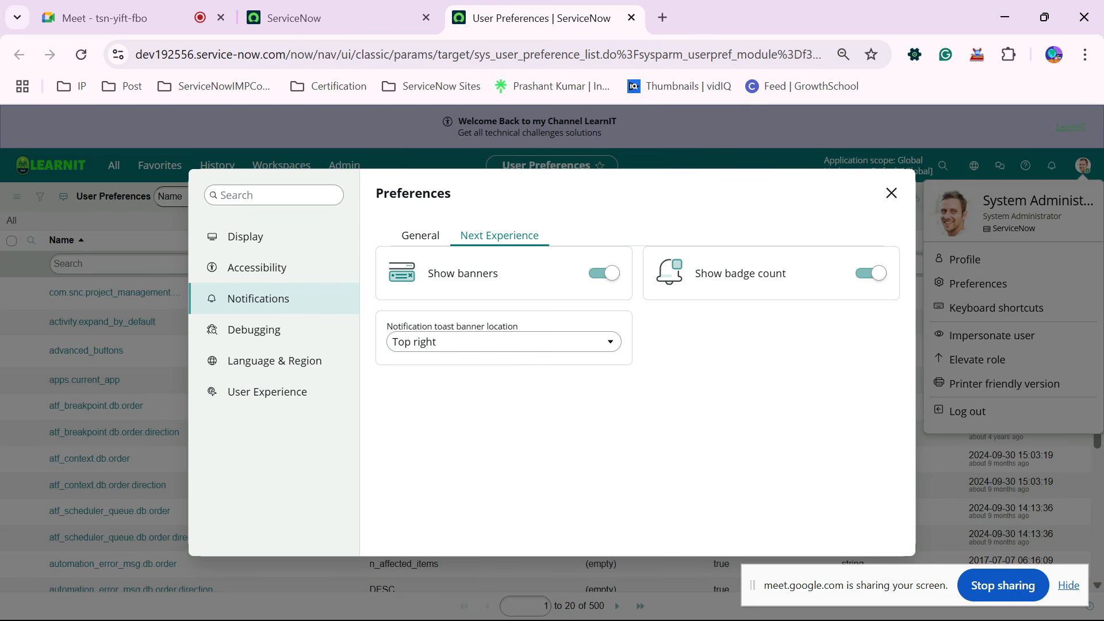
# Try switching the Show banners and Show badge count notification settings off and on.
pyautogui.click(606, 273)
pyautogui.click(605, 273)
pyautogui.click(605, 273)
pyautogui.click(605, 273)
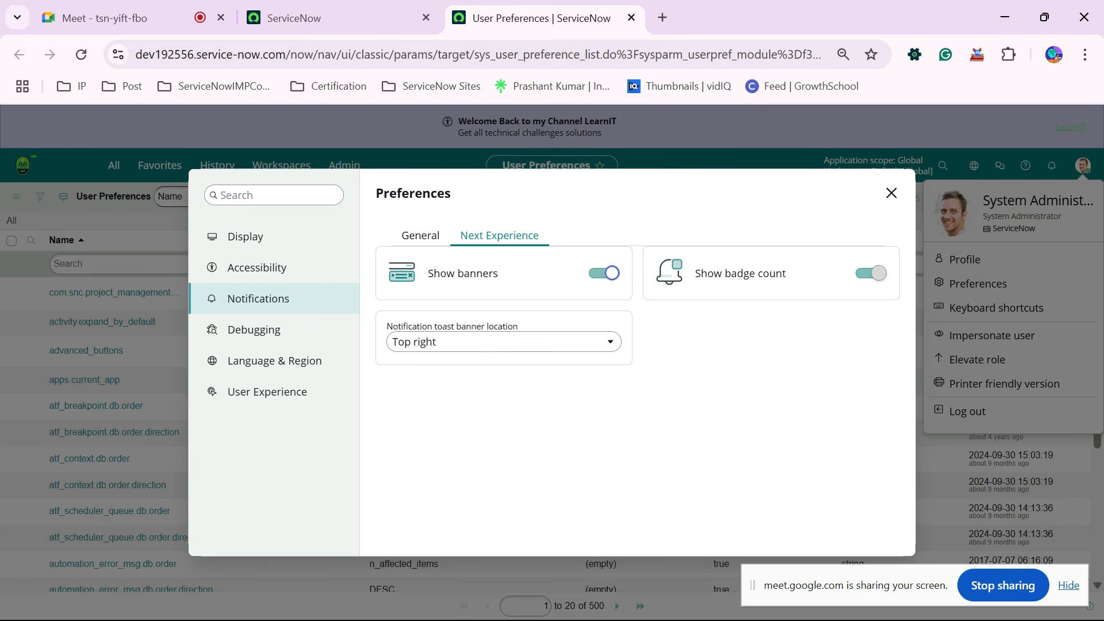
pyautogui.click(871, 273)
pyautogui.click(871, 273)
# Review the notification toast banner locations, keeping Top right, and open the Accessibility preferences.
pyautogui.click(504, 342)
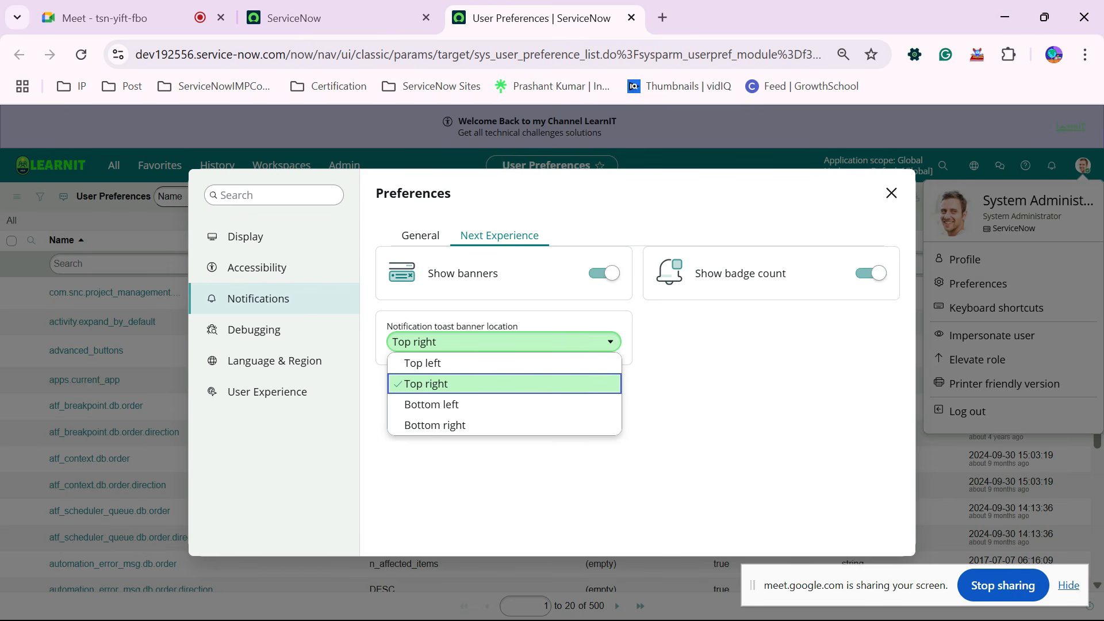
pyautogui.click(504, 384)
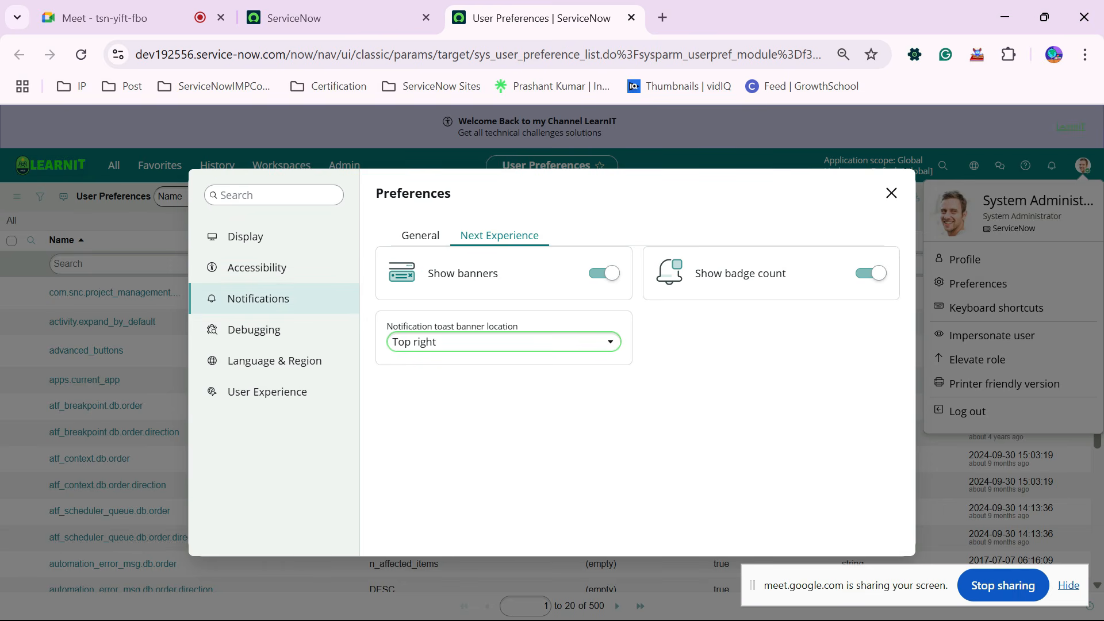
pyautogui.click(576, 425)
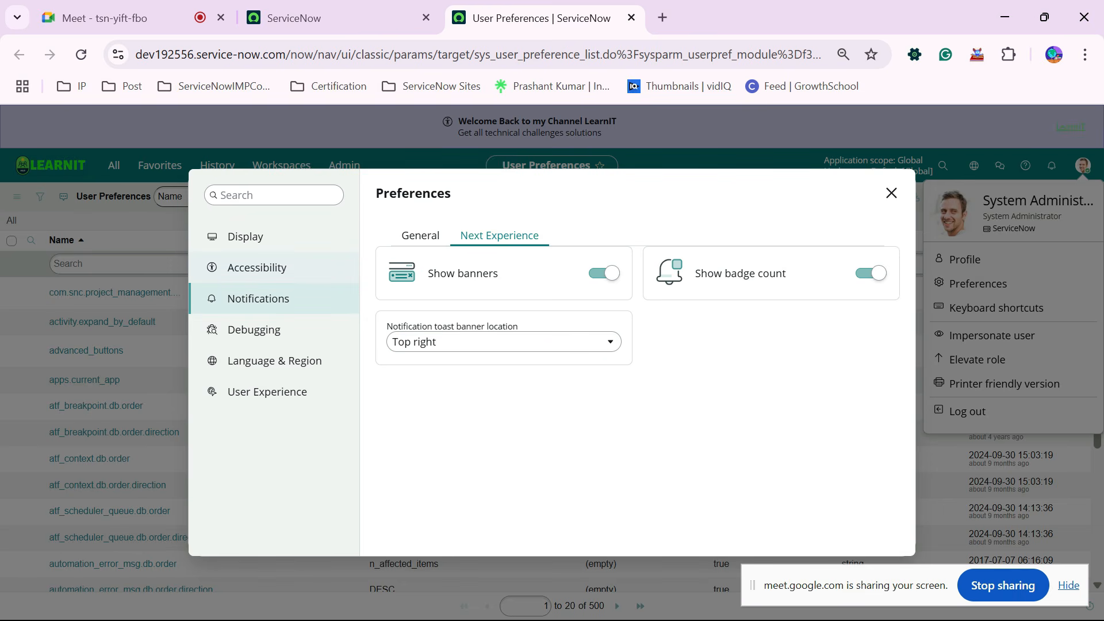
pyautogui.click(256, 268)
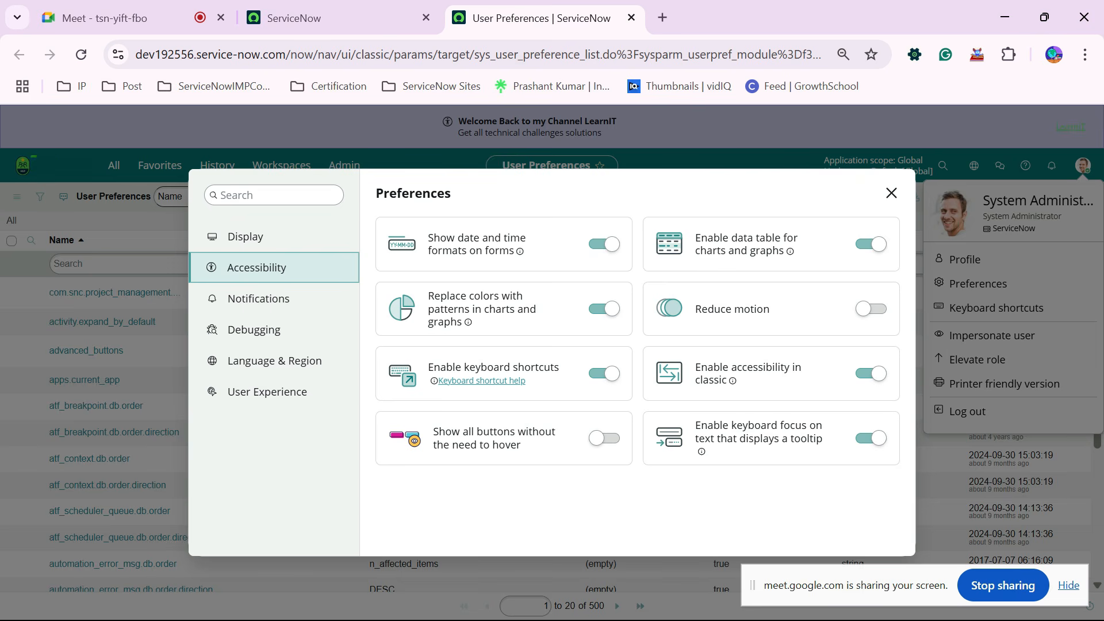
# Switch to the other ServiceNow page and open the Incidents list from the navigation history.
pyautogui.click(345, 18)
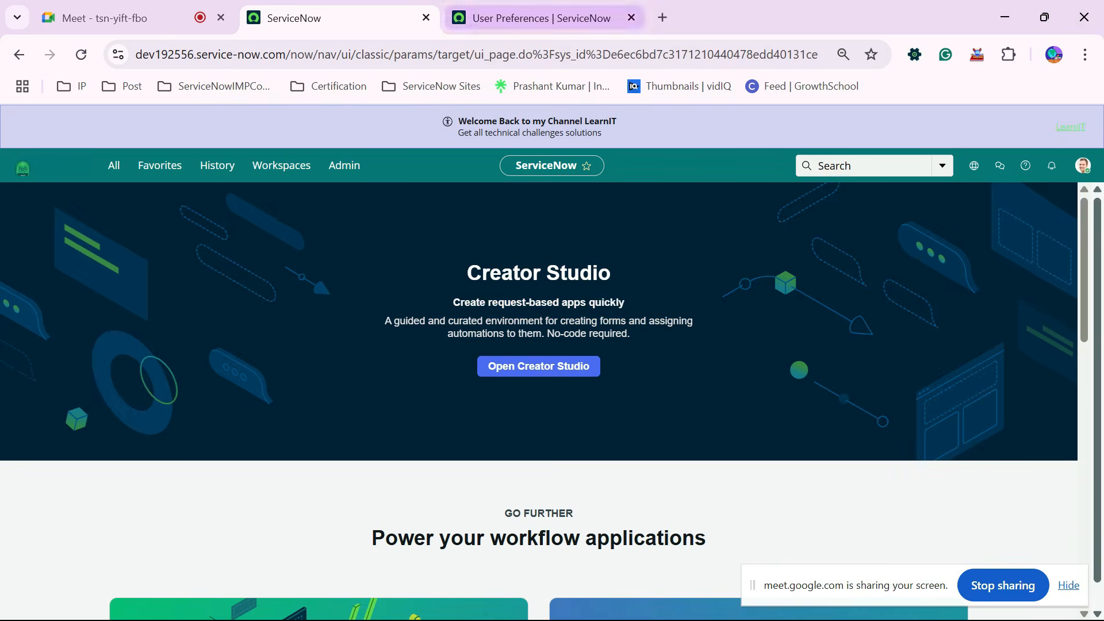
pyautogui.click(517, 18)
pyautogui.click(345, 18)
pyautogui.click(114, 165)
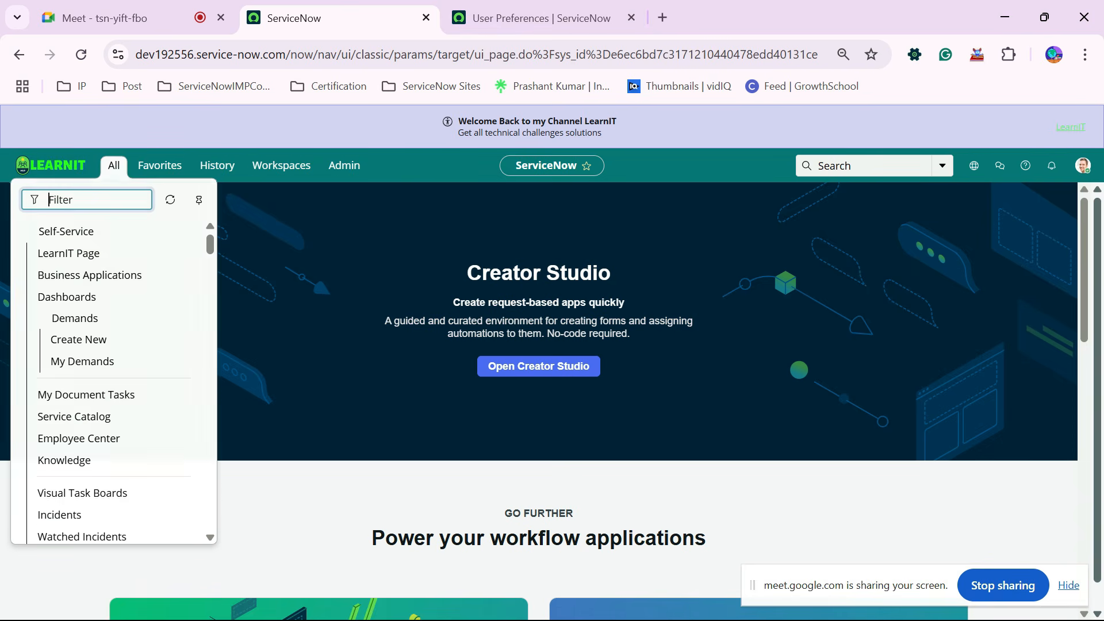
pyautogui.scroll(-8, 104, 320)
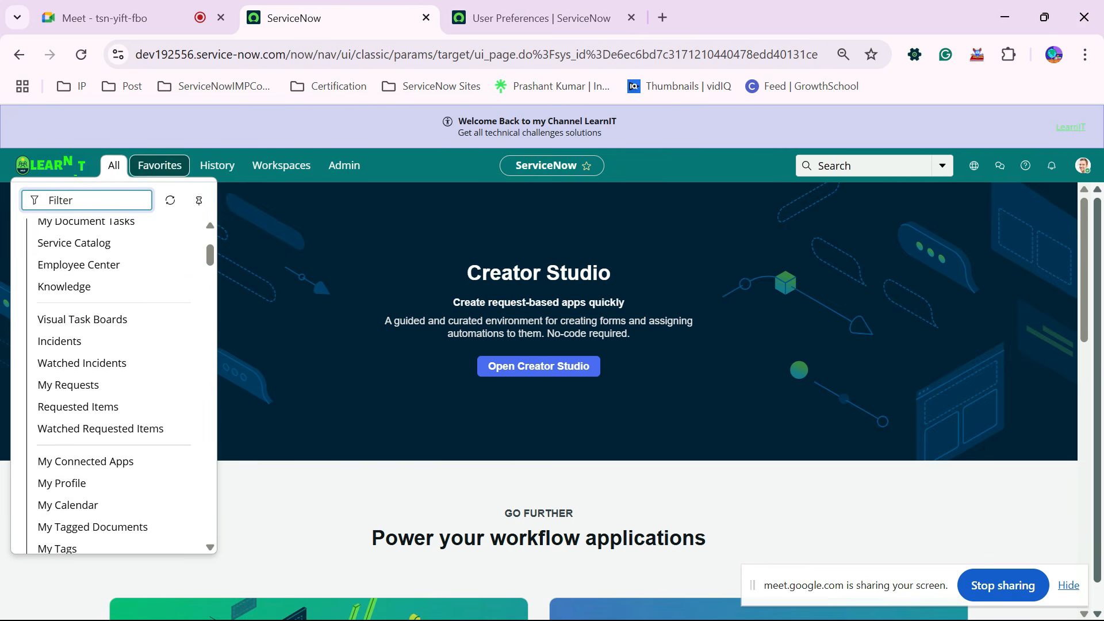
pyautogui.click(160, 165)
pyautogui.click(216, 165)
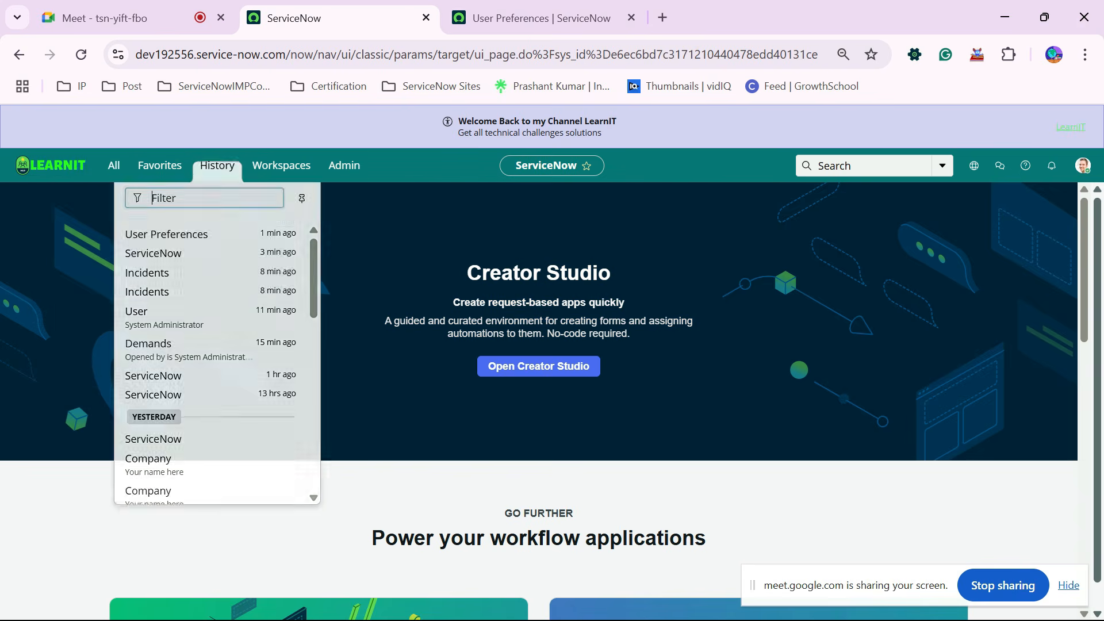
pyautogui.click(148, 286)
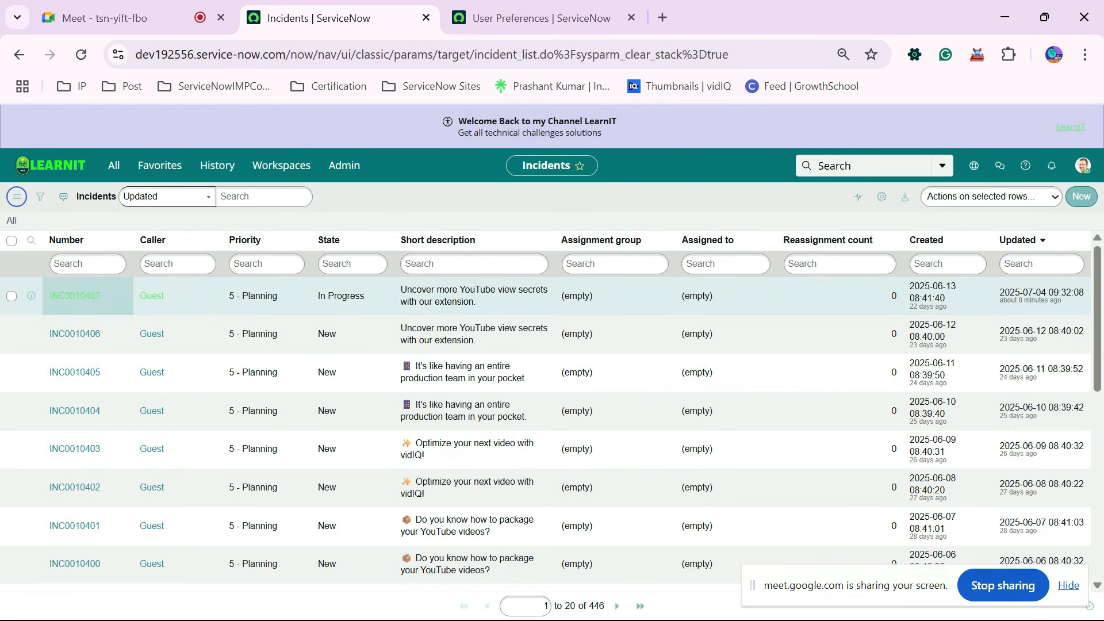
# Open the most recently updated incident in a new browser tab and switch to it.
pyautogui.keyDown('ctrl'); pyautogui.click(75, 296); pyautogui.keyUp('ctrl')
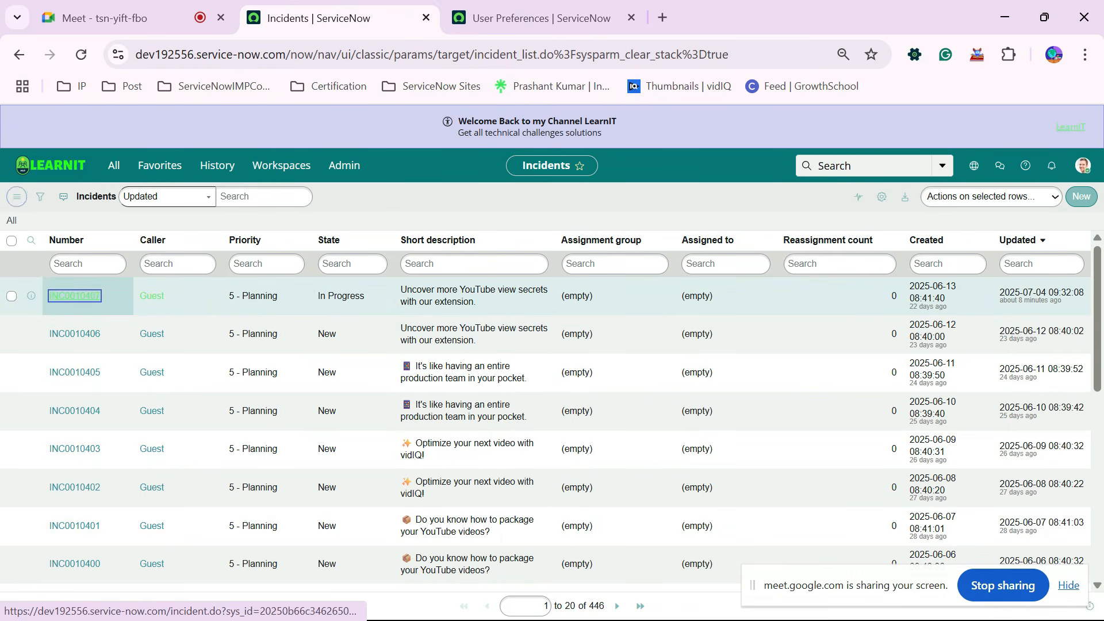
pyautogui.click(518, 17)
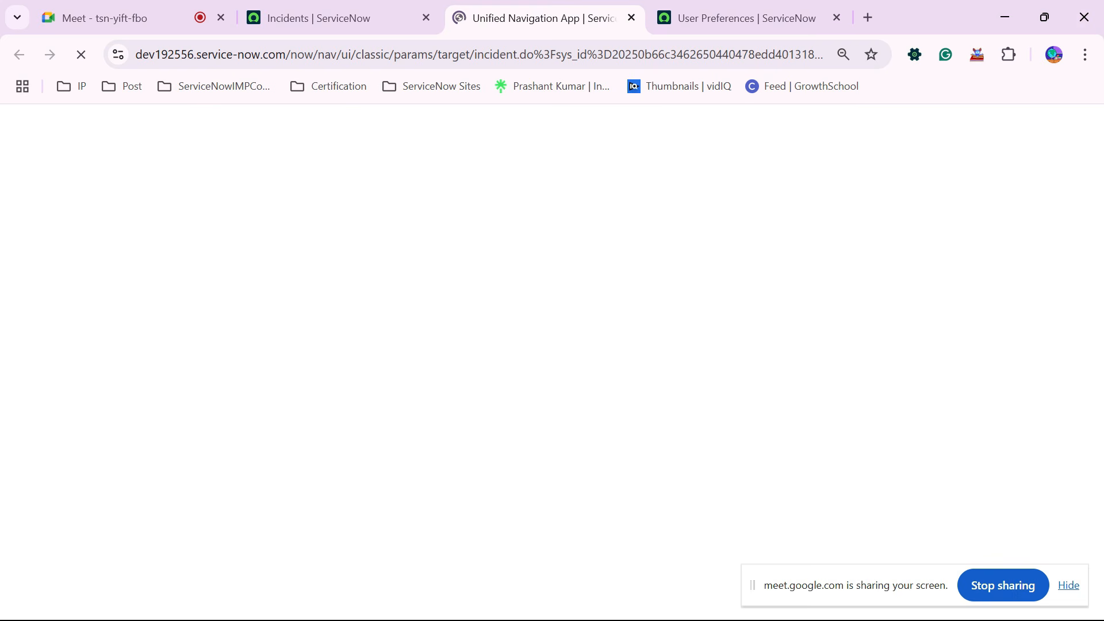
pyautogui.click(333, 18)
pyautogui.click(535, 17)
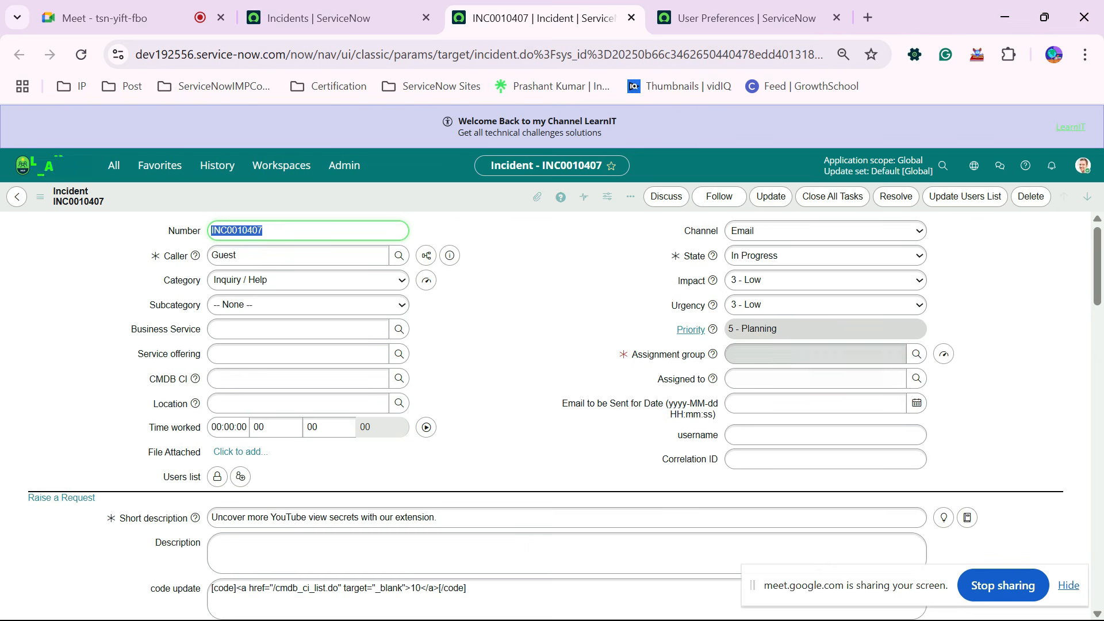
# Examine the date and time format shown in the Email to be Sent for Date label on the incident form.
pyautogui.scroll(-1, 545, 414)
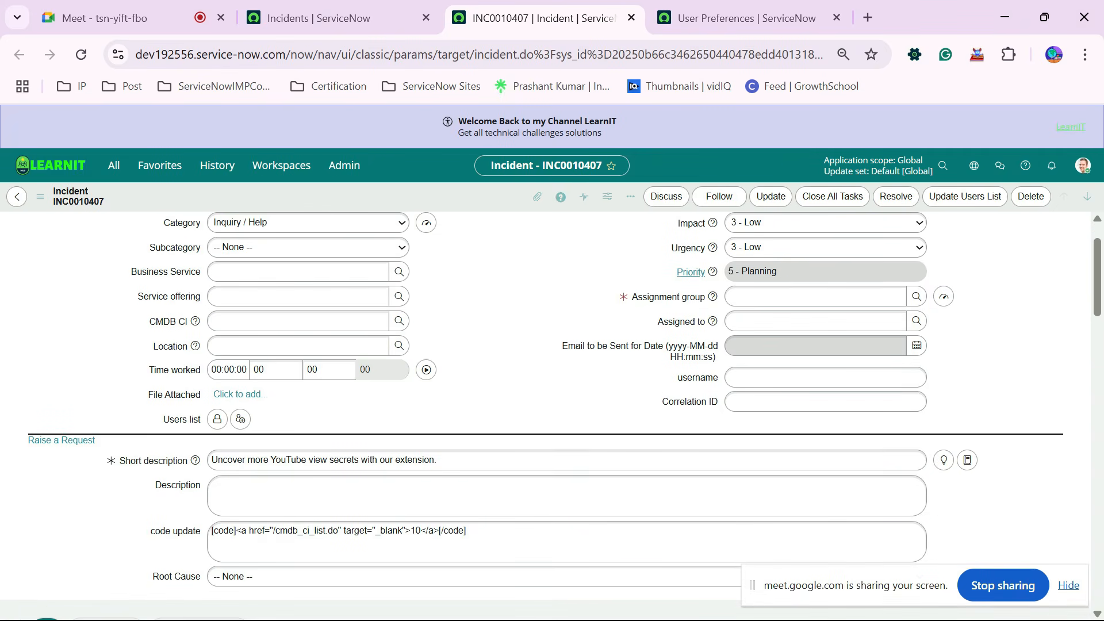
pyautogui.moveTo(669, 345); pyautogui.dragTo(714, 357)
pyautogui.click(693, 352)
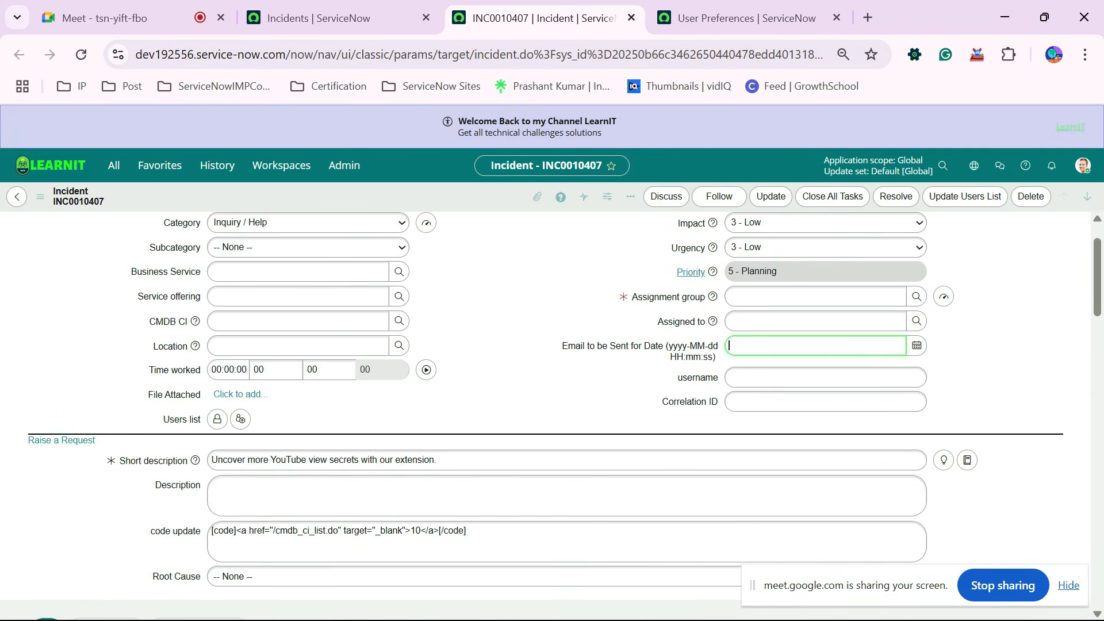
pyautogui.click(638, 377)
pyautogui.doubleClick(693, 357)
pyautogui.tripleClick(693, 357)
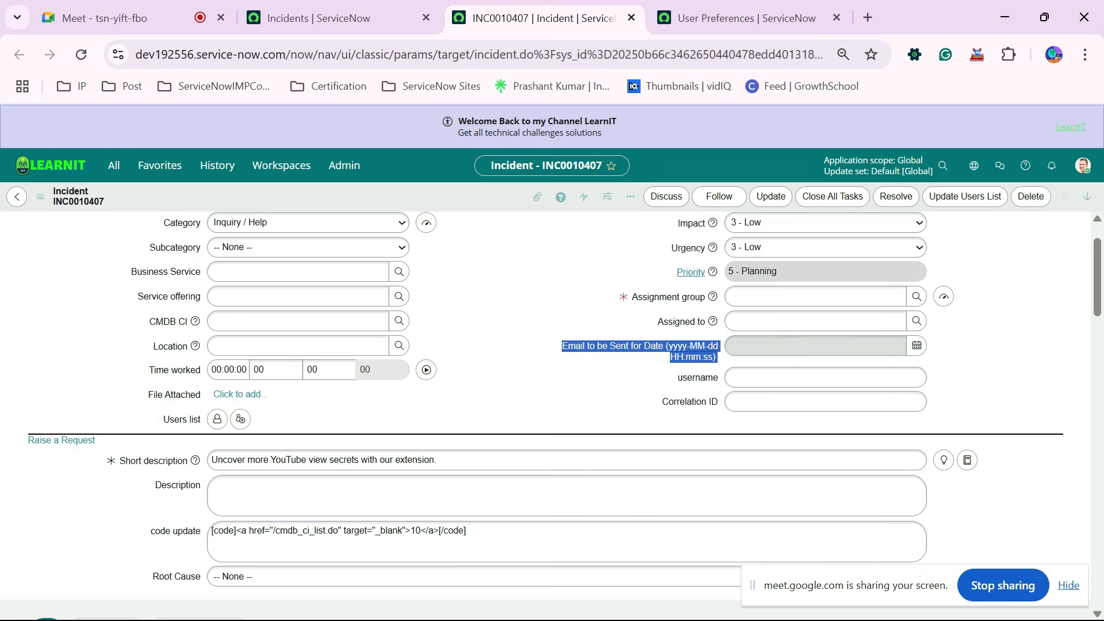
pyautogui.tripleClick(693, 357)
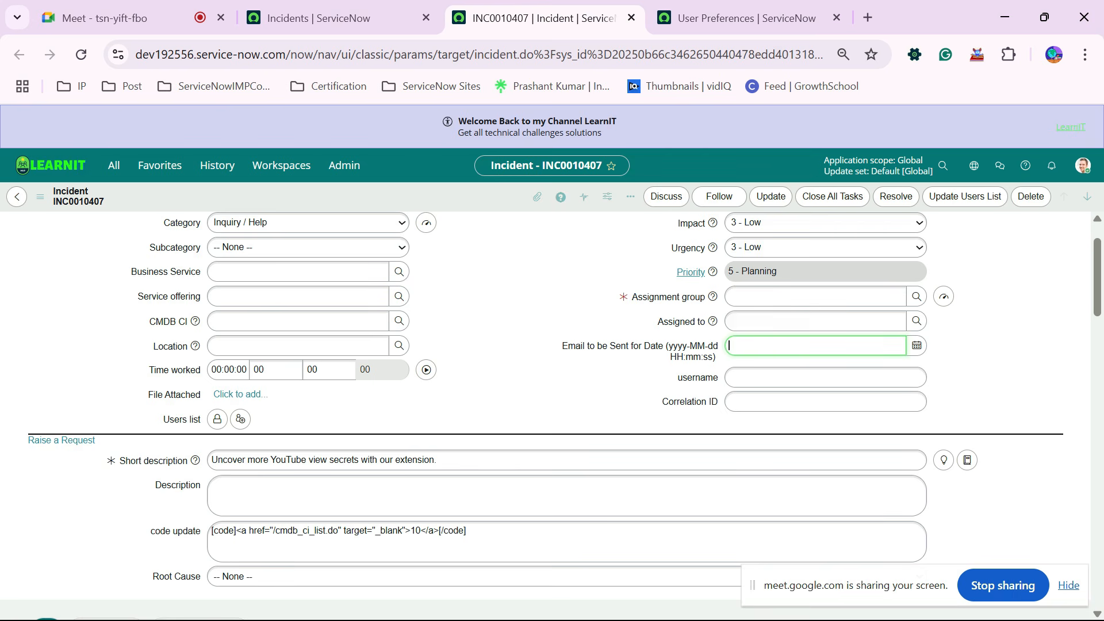
# Turn off Show date and time formats on forms in the Accessibility preferences and reload the incident form.
pyautogui.hotkey('ctrl', 'Tab')
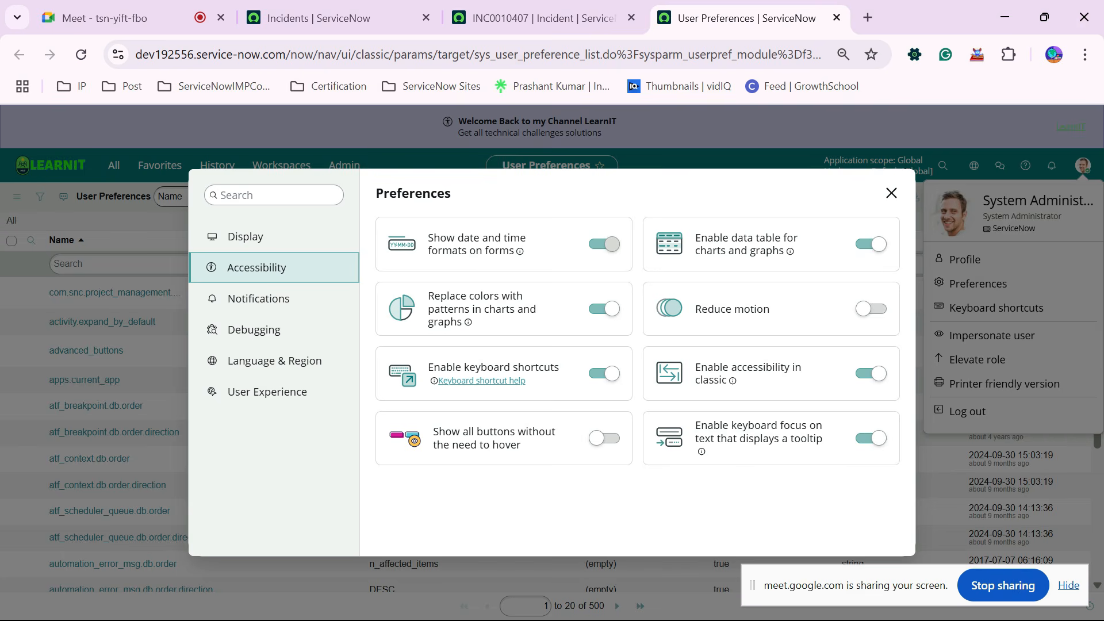
pyautogui.click(543, 18)
pyautogui.click(747, 18)
pyautogui.click(605, 244)
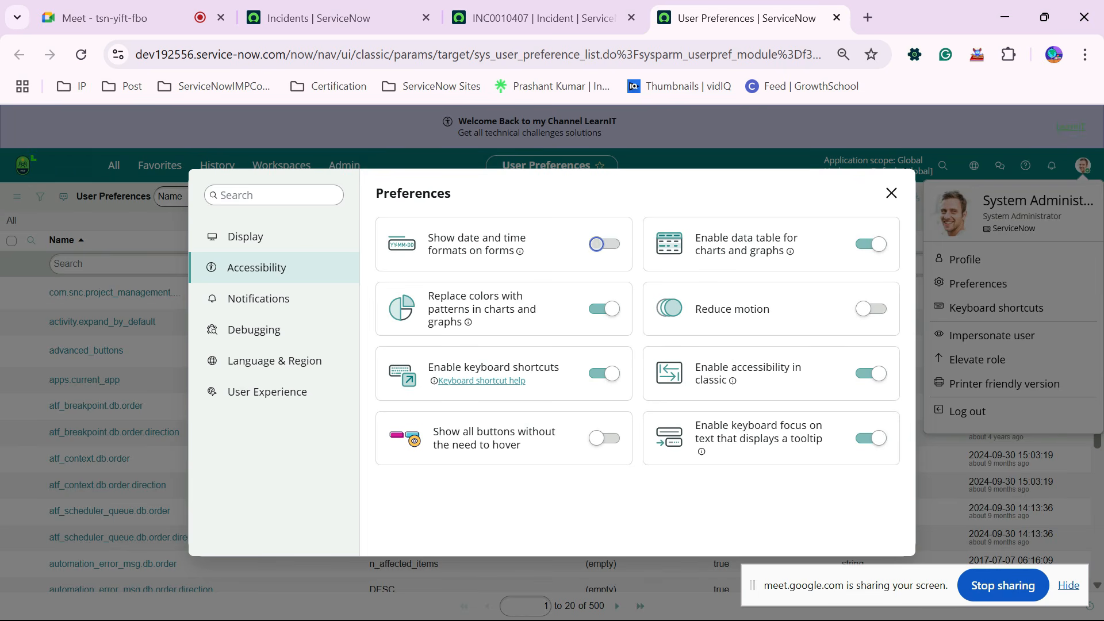
pyautogui.click(543, 18)
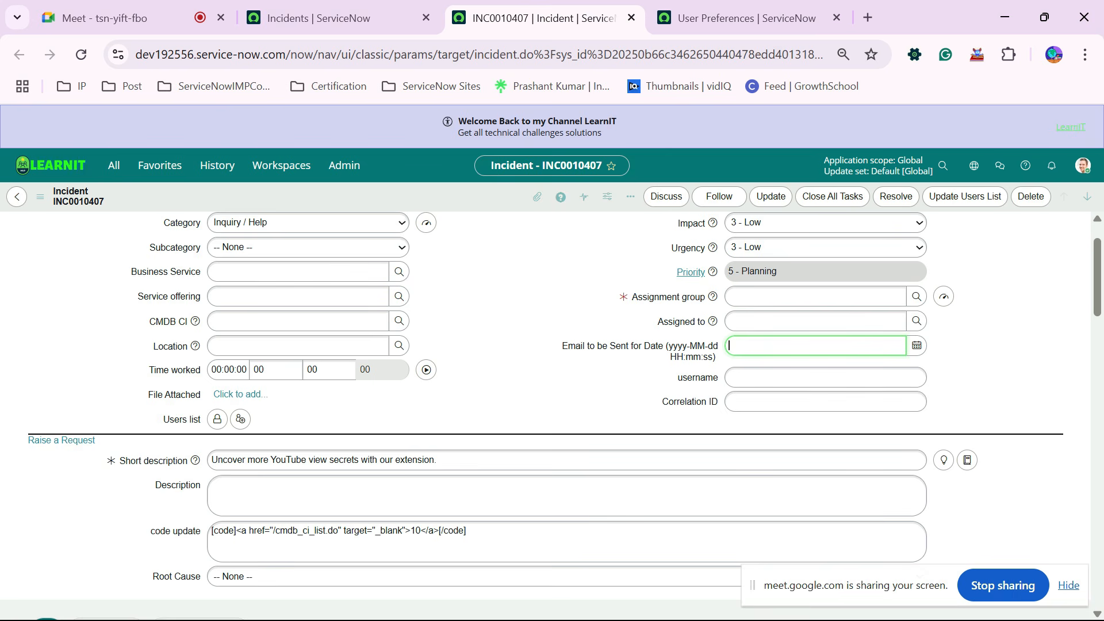
pyautogui.click(81, 54)
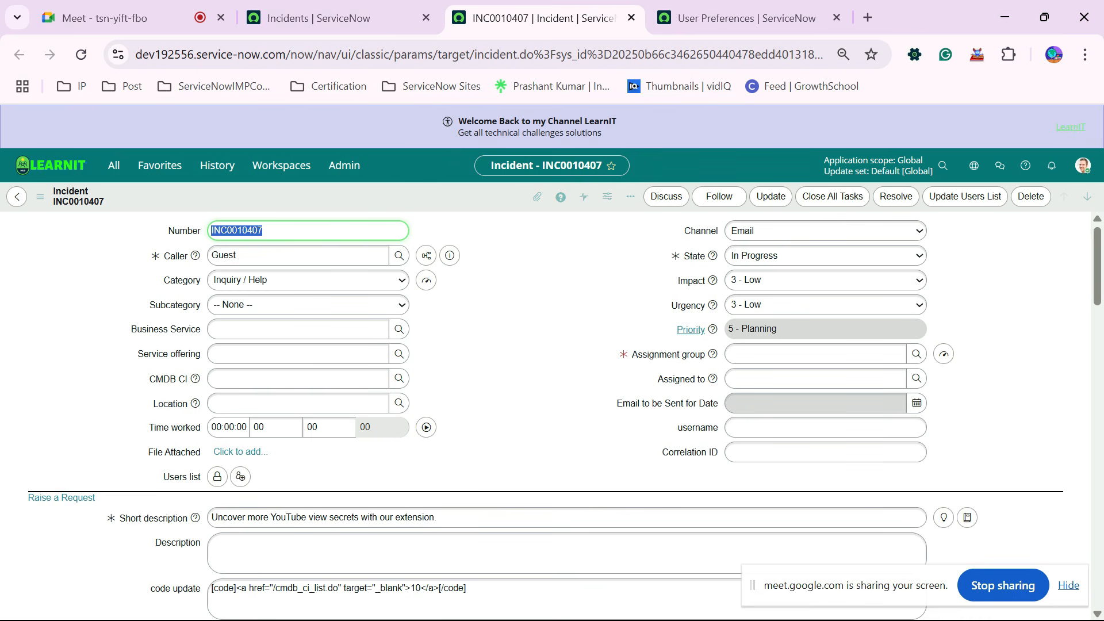
# Turn Show date and time formats on forms back on and close the preferences after checking the Display section.
pyautogui.hotkey('ctrl', 'Tab')
pyautogui.press('space')
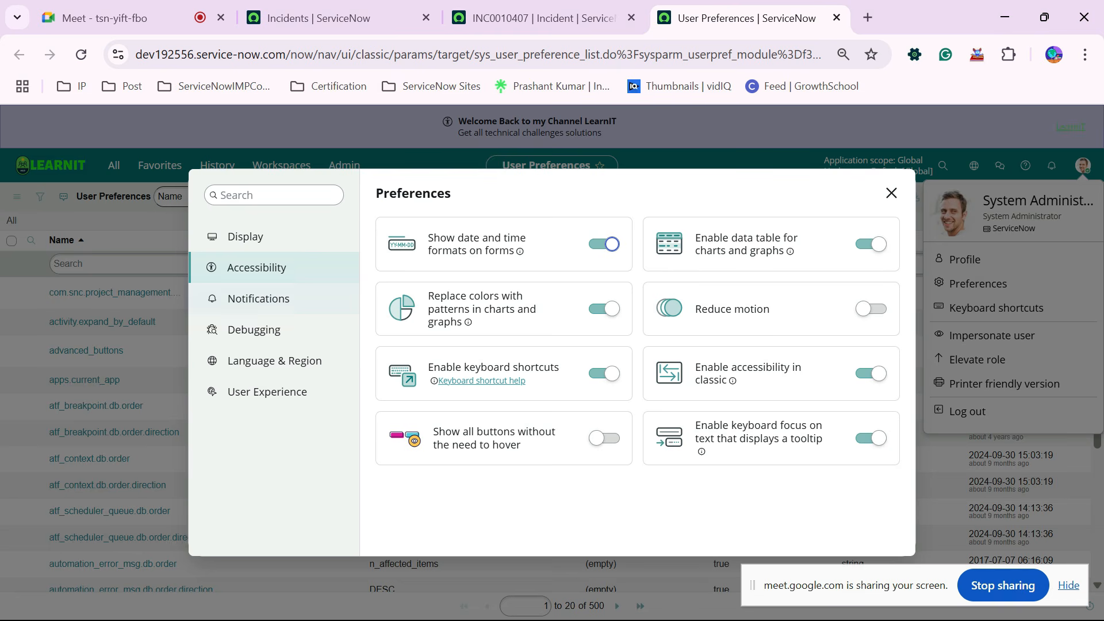
pyautogui.click(253, 237)
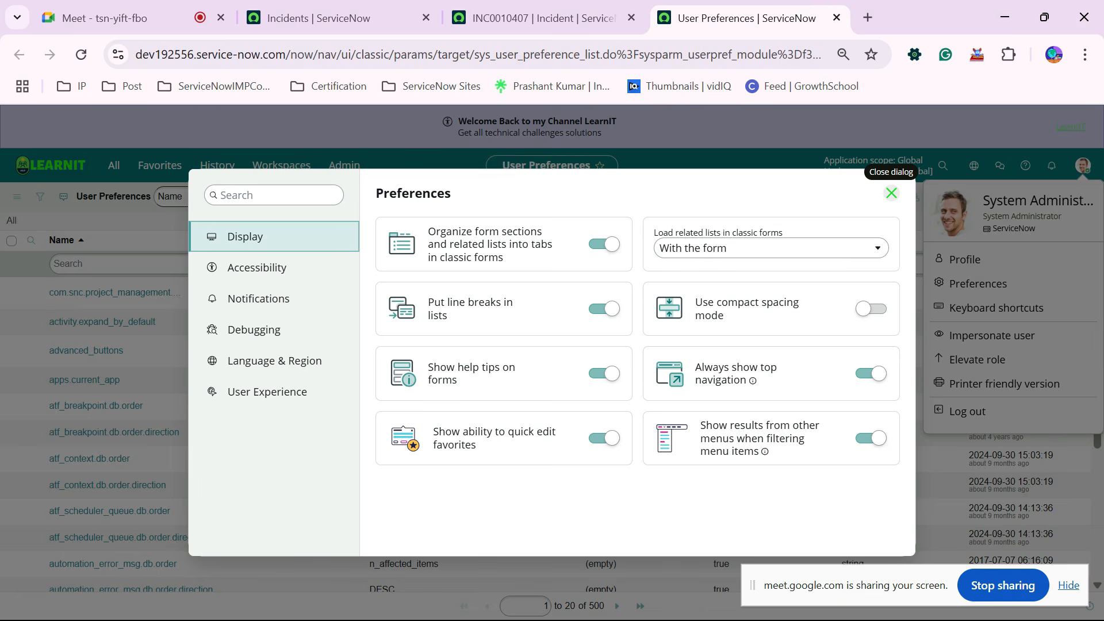
pyautogui.click(891, 193)
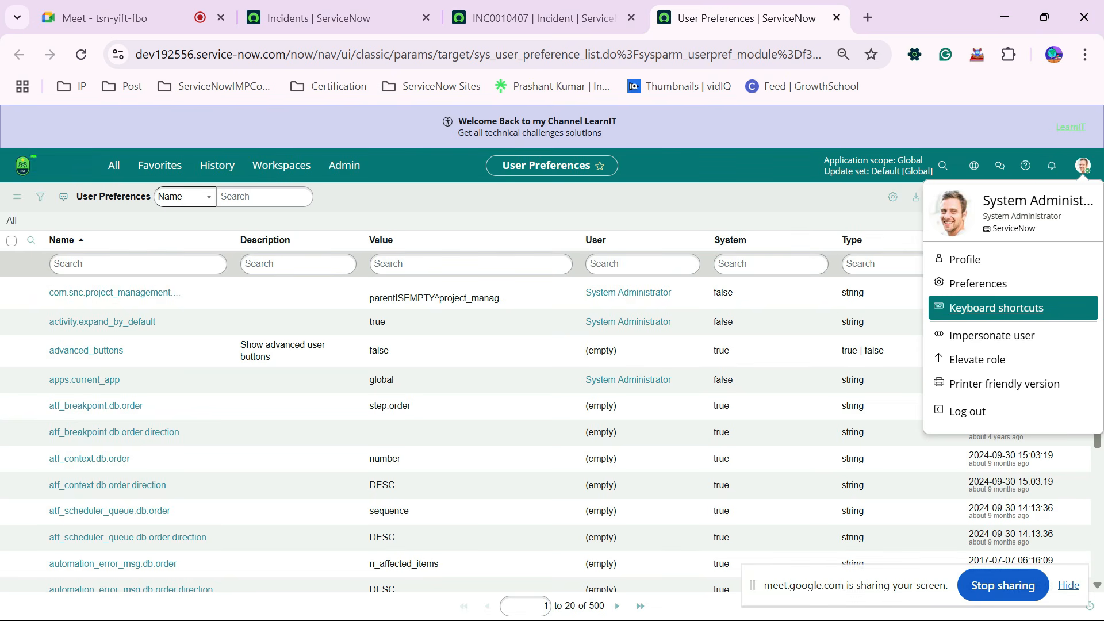
# Open the Keyboard shortcuts overview from the account options.
pyautogui.press('Down')
pyautogui.press('Down')
pyautogui.press('Up')
pyautogui.press('Up')
pyautogui.press('Up')
pyautogui.press('Up')
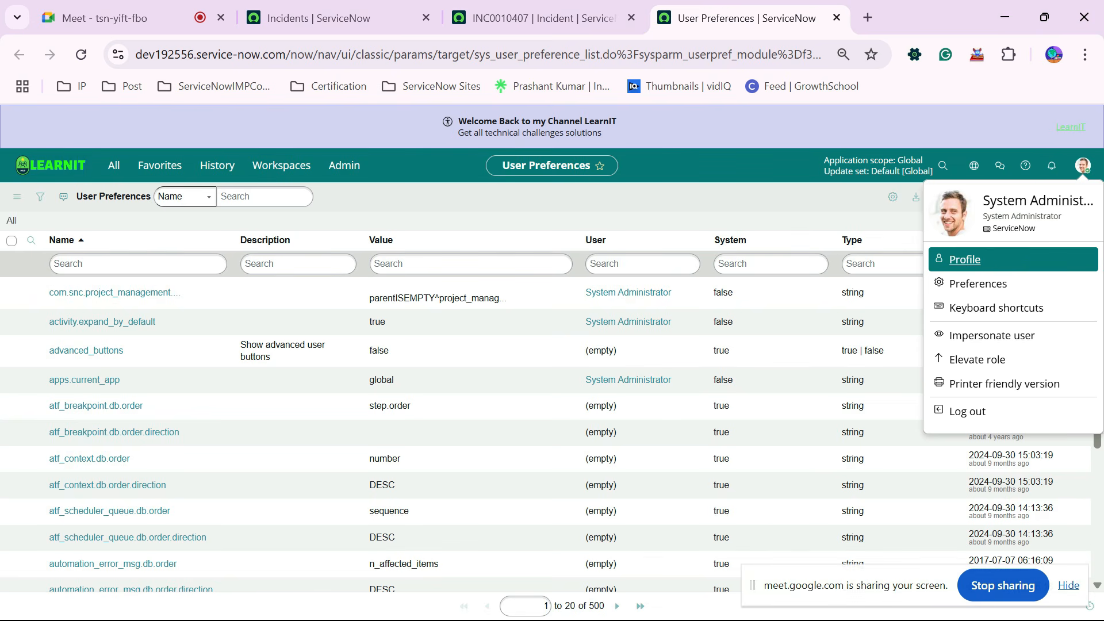
pyautogui.press('Down')
pyautogui.press('Down')
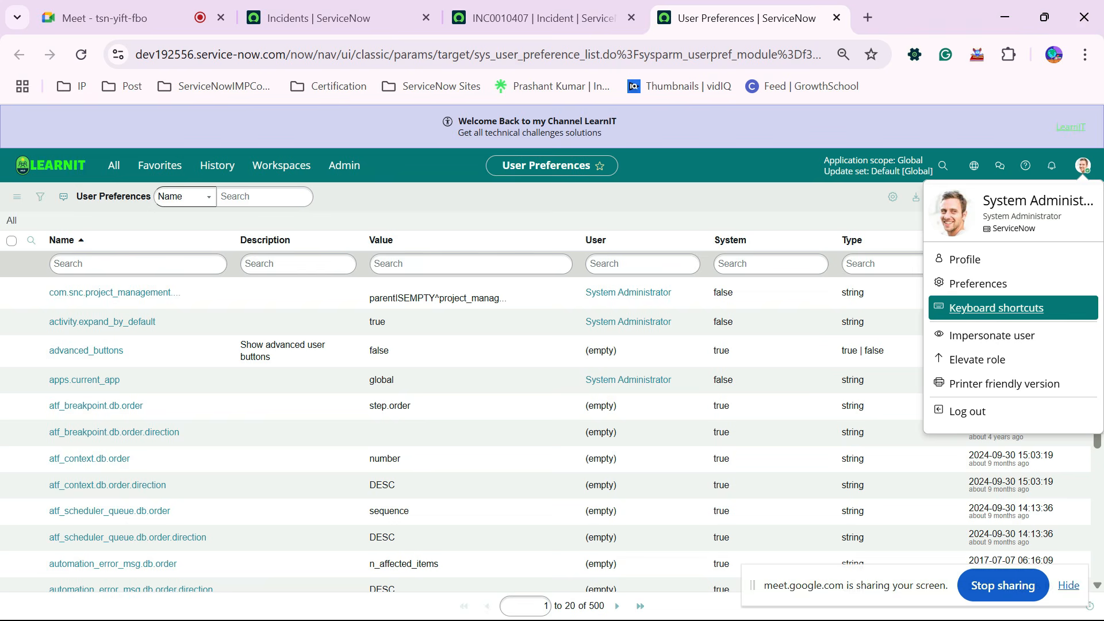
pyautogui.press('Return')
# Look through the Global Navigation keyboard shortcuts and their key combinations.
pyautogui.scroll(-5, 449, 419)
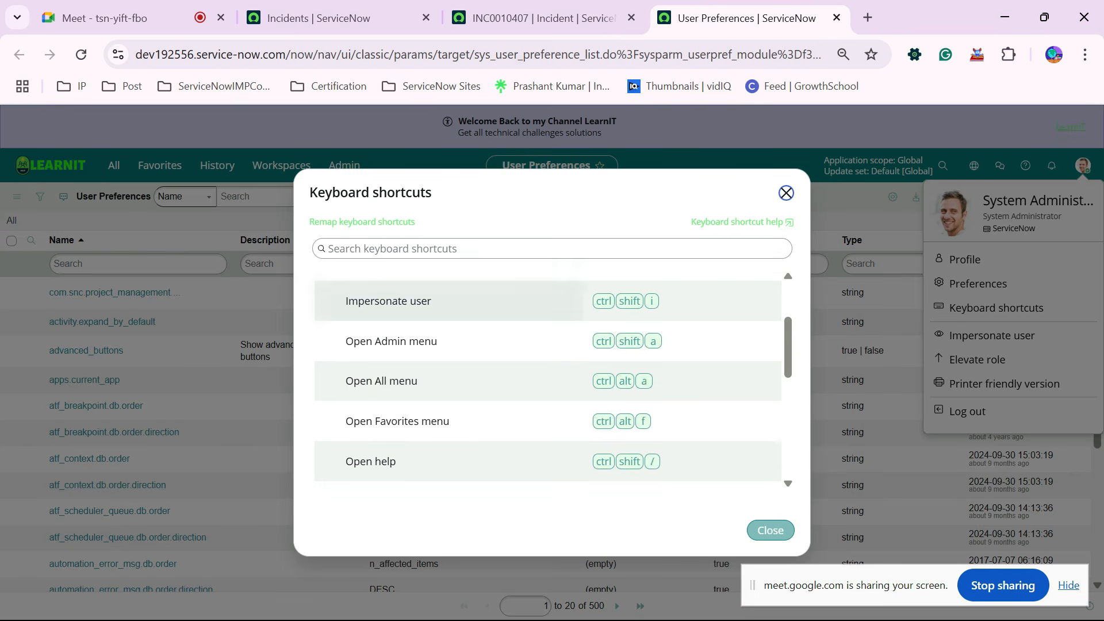
pyautogui.scroll(5, 449, 419)
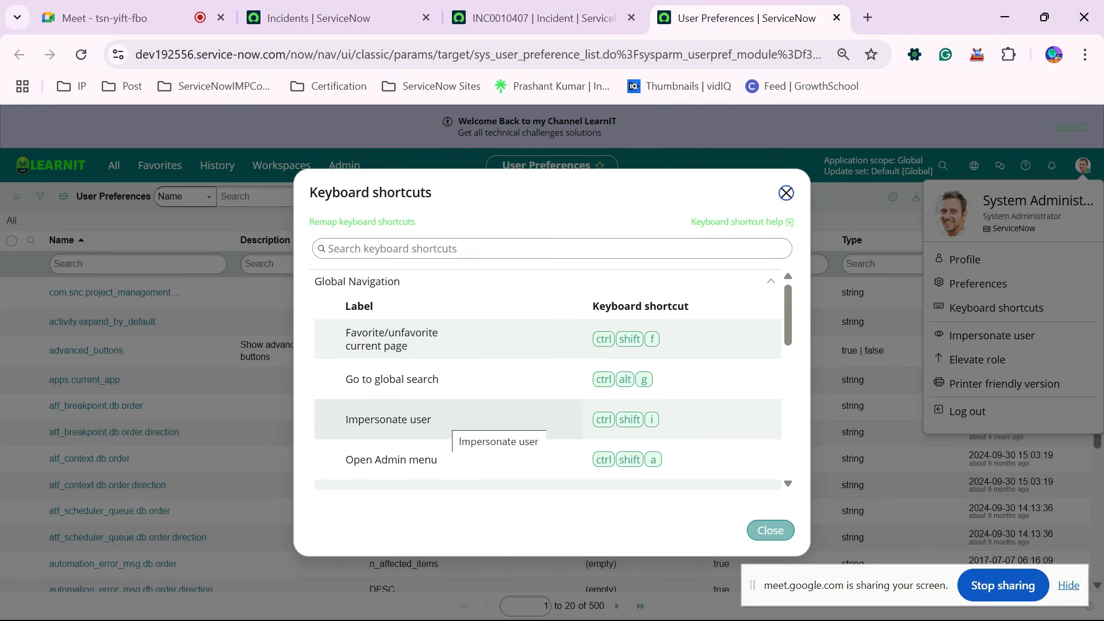
pyautogui.scroll(-5, 449, 419)
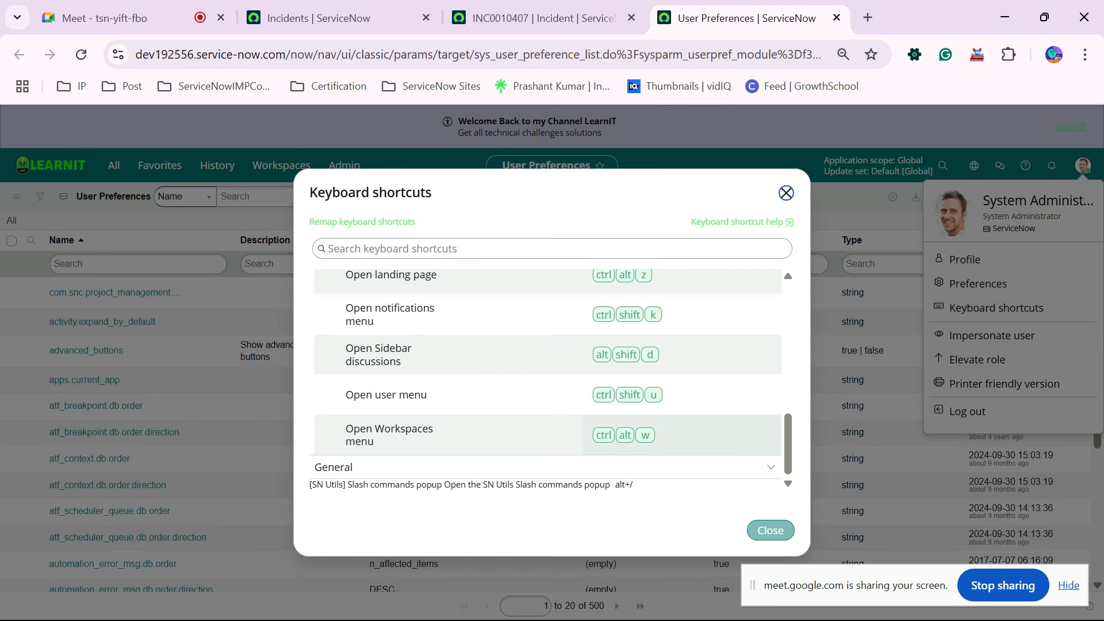
pyautogui.scroll(3, 547, 380)
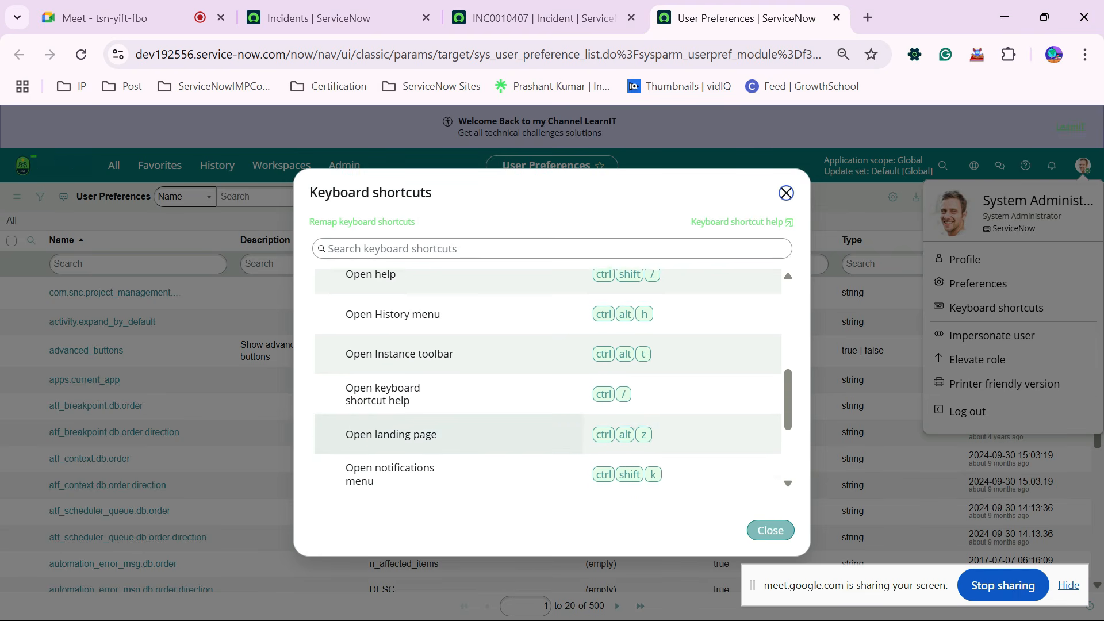
pyautogui.scroll(2, 546, 379)
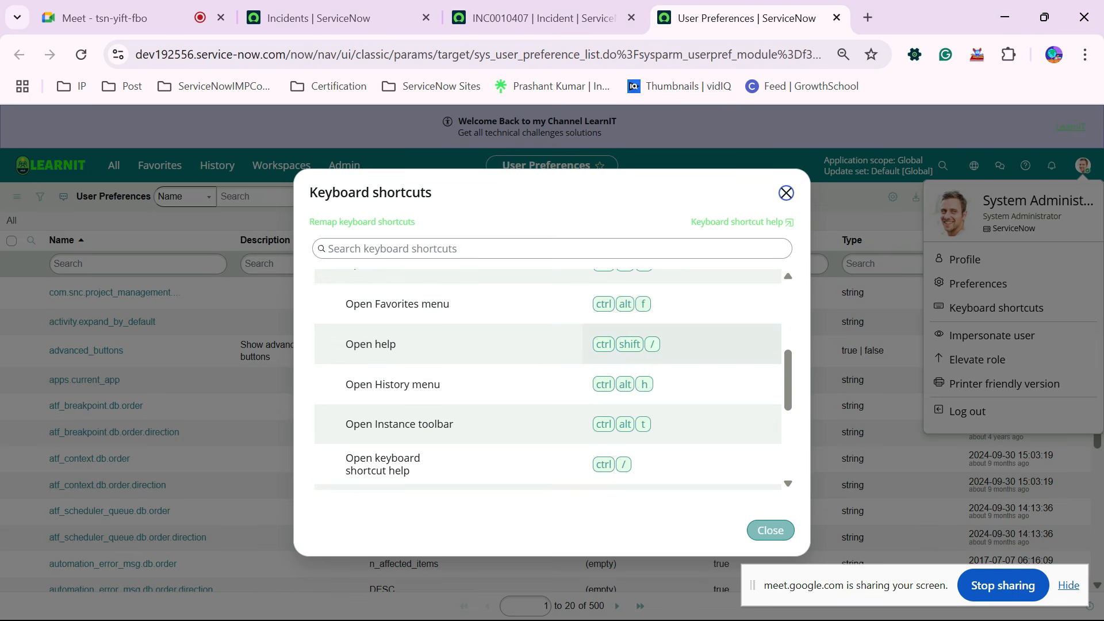
pyautogui.scroll(2, 633, 374)
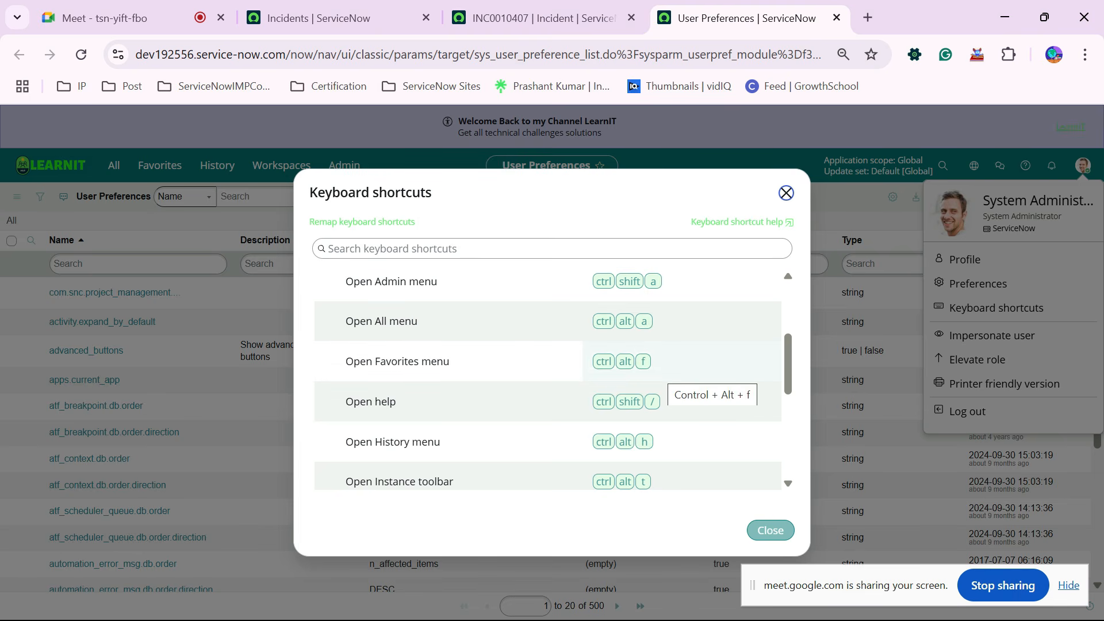
# Demonstrate the keyboard shortcuts that open the Favorites, All, Admin and Workspaces menus, one after another.
pyautogui.hotkey('ctrl', 'alt', 'f')
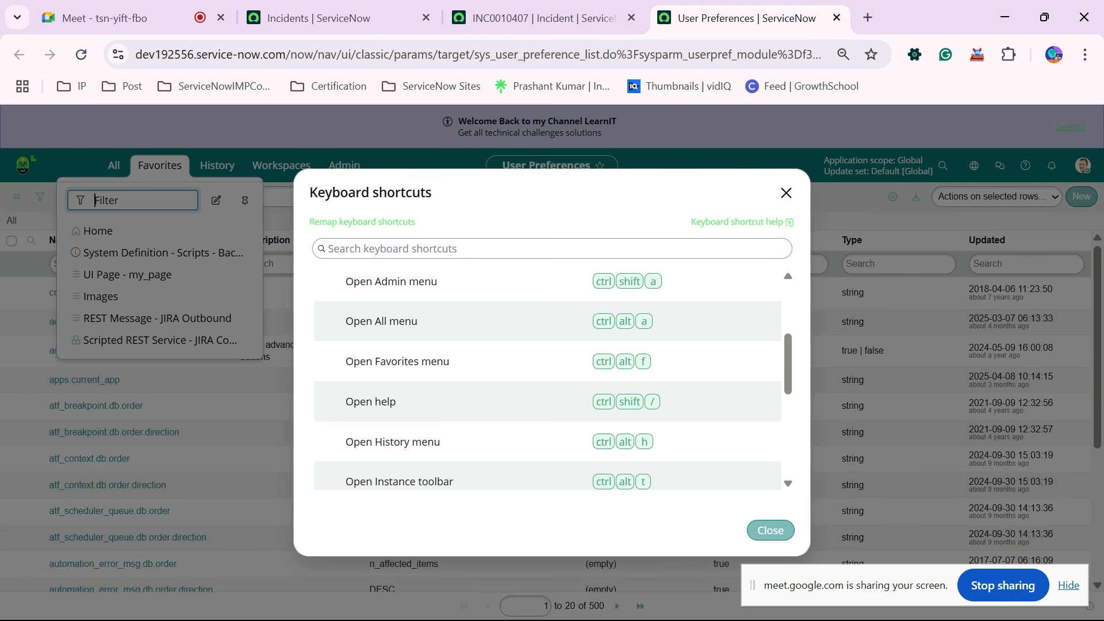
pyautogui.hotkey('ctrl', 'alt', 'a')
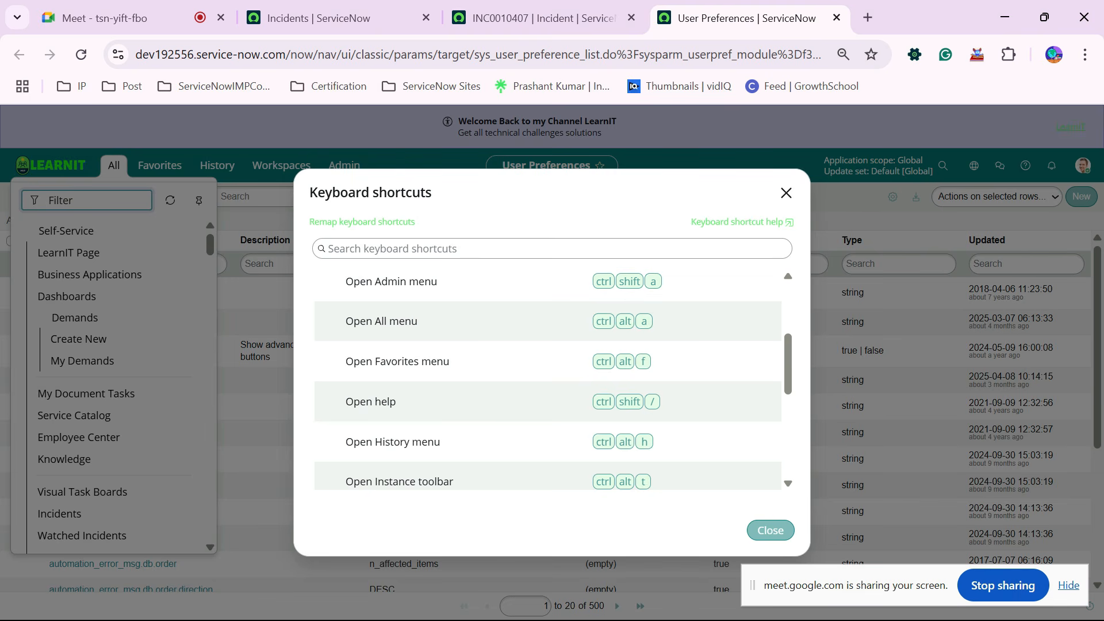
pyautogui.hotkey('ctrl', 'shift', 'a')
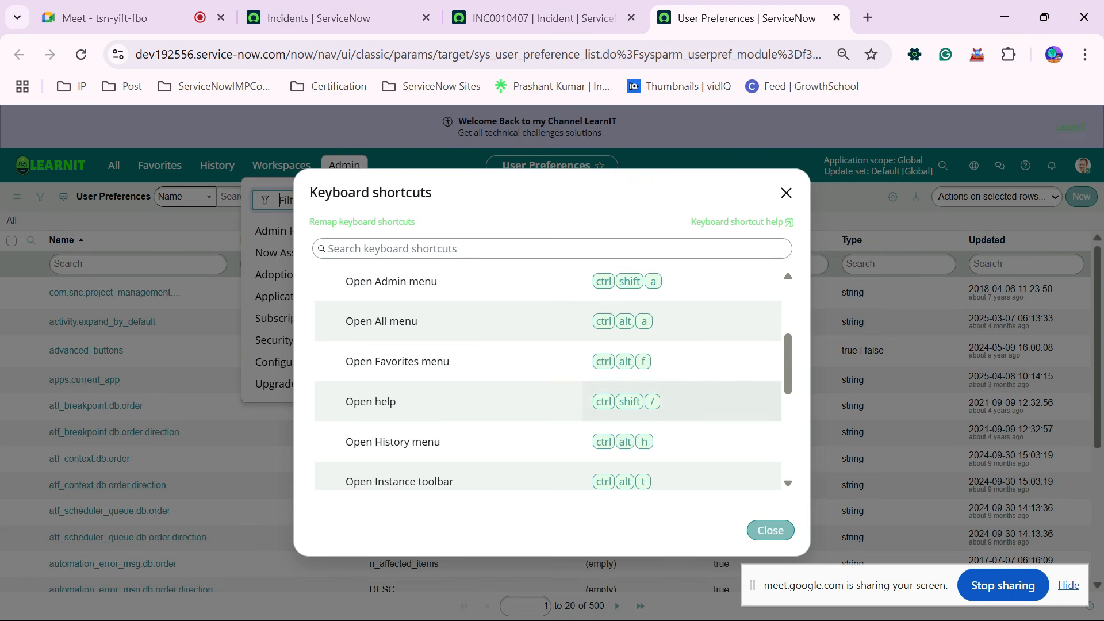
pyautogui.scroll(-5, 548, 380)
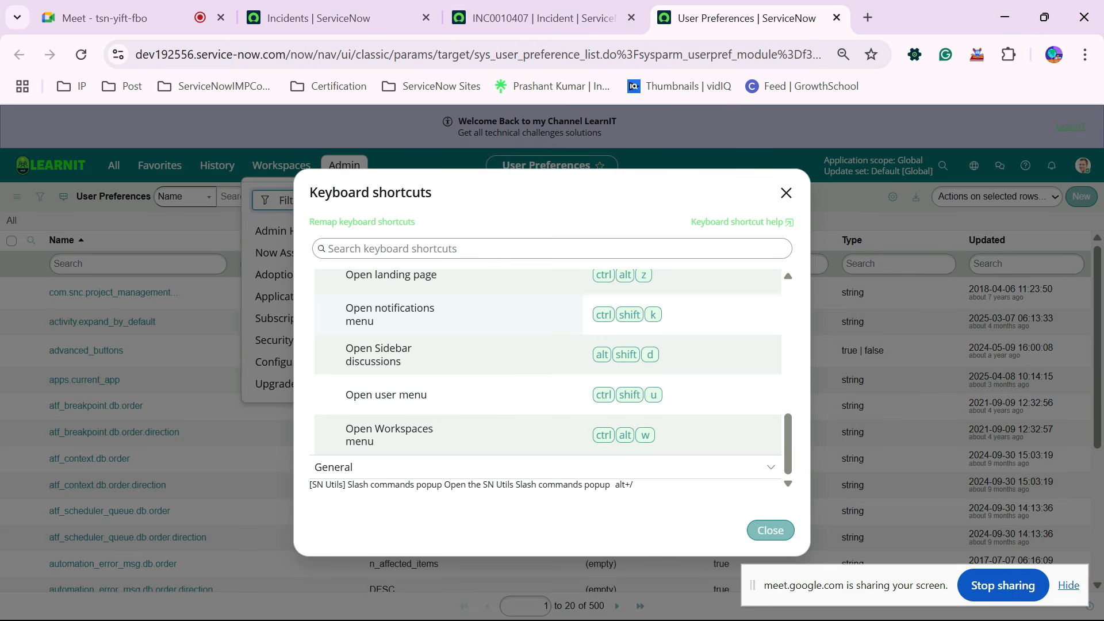
pyautogui.hotkey('ctrl', 'alt', 'w')
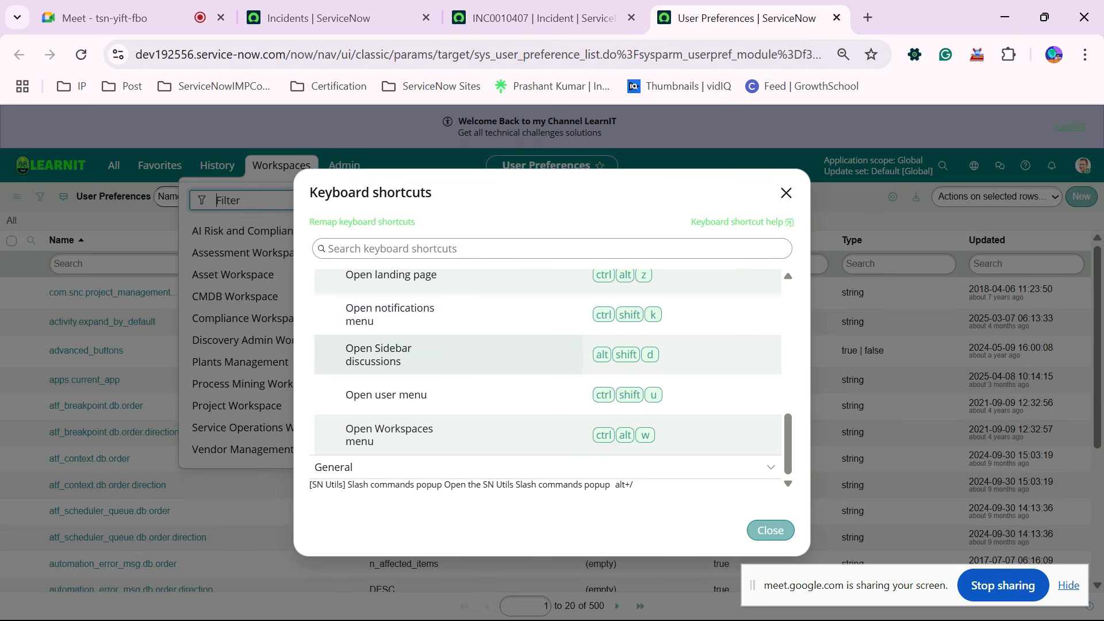
# Review the other Global Navigation shortcuts in the overview and close it.
pyautogui.scroll(5, 546, 374)
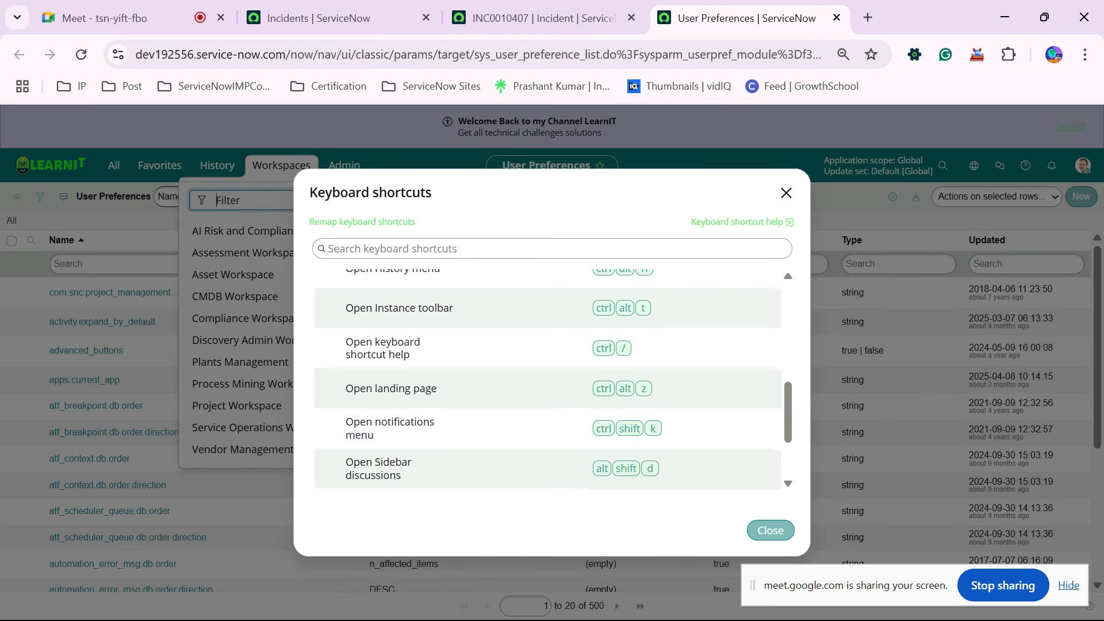
pyautogui.scroll(-1, 449, 415)
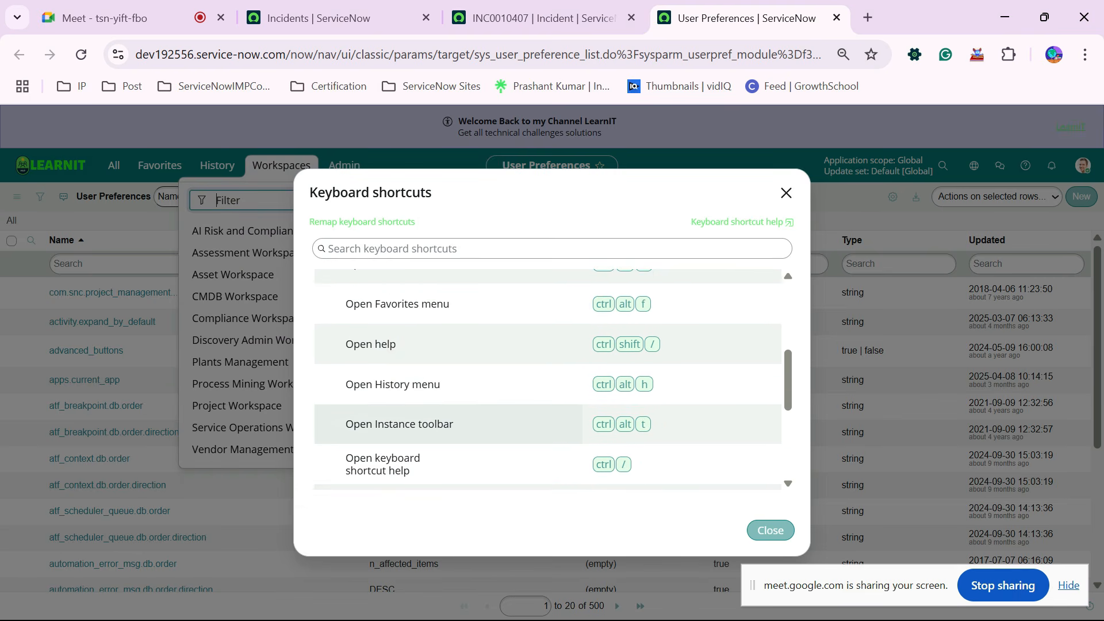
pyautogui.scroll(-4, 449, 414)
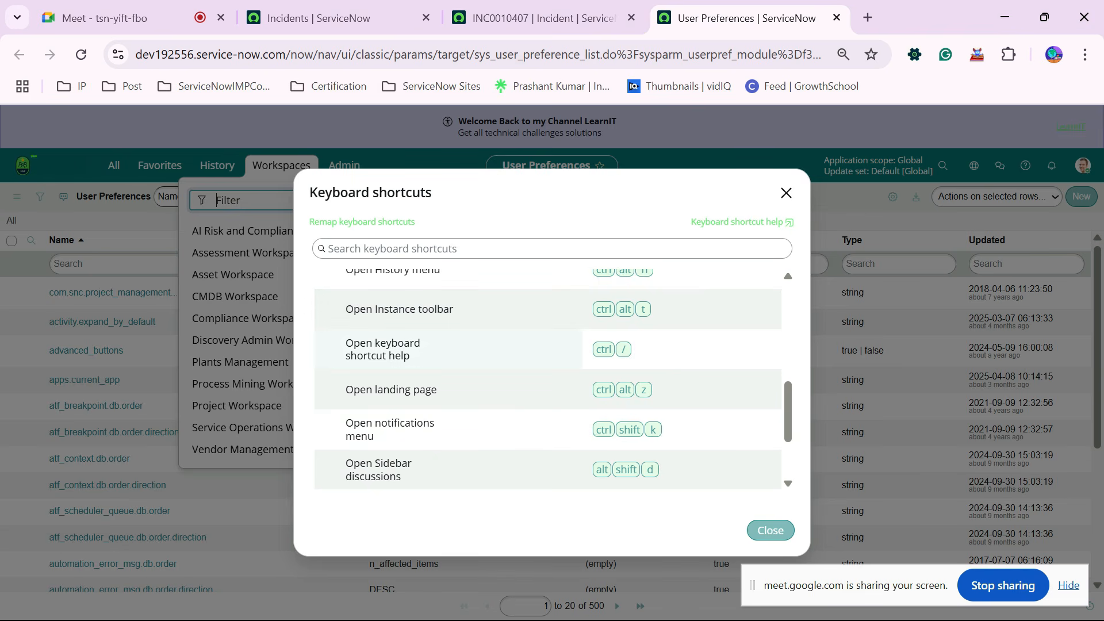
pyautogui.scroll(8, 454, 371)
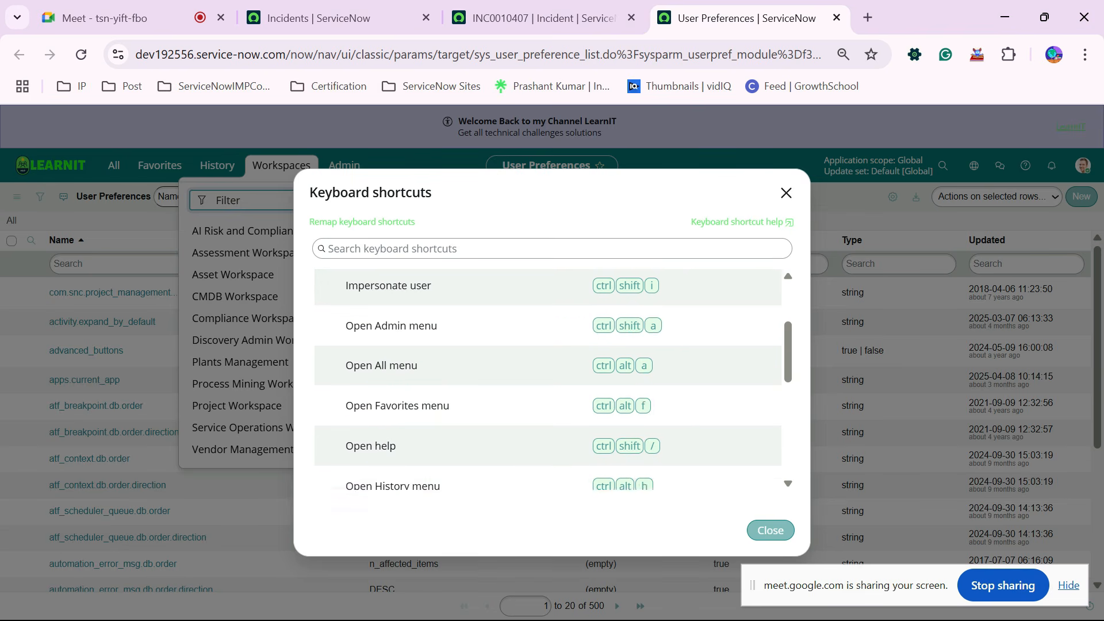
pyautogui.scroll(-10, 455, 371)
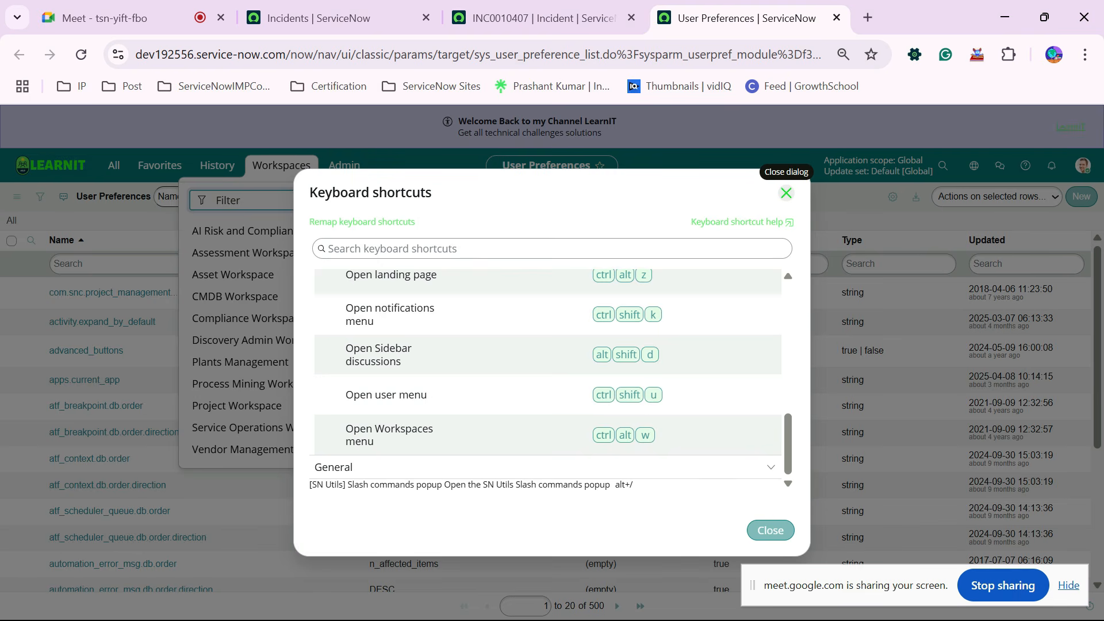
pyautogui.scroll(5, 546, 373)
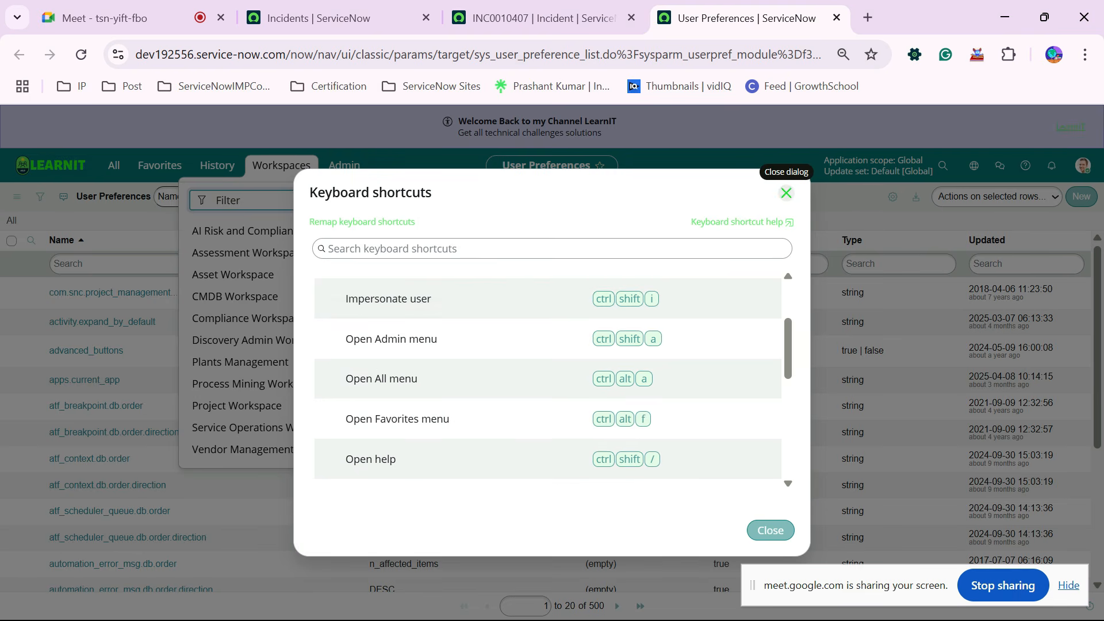
pyautogui.click(786, 193)
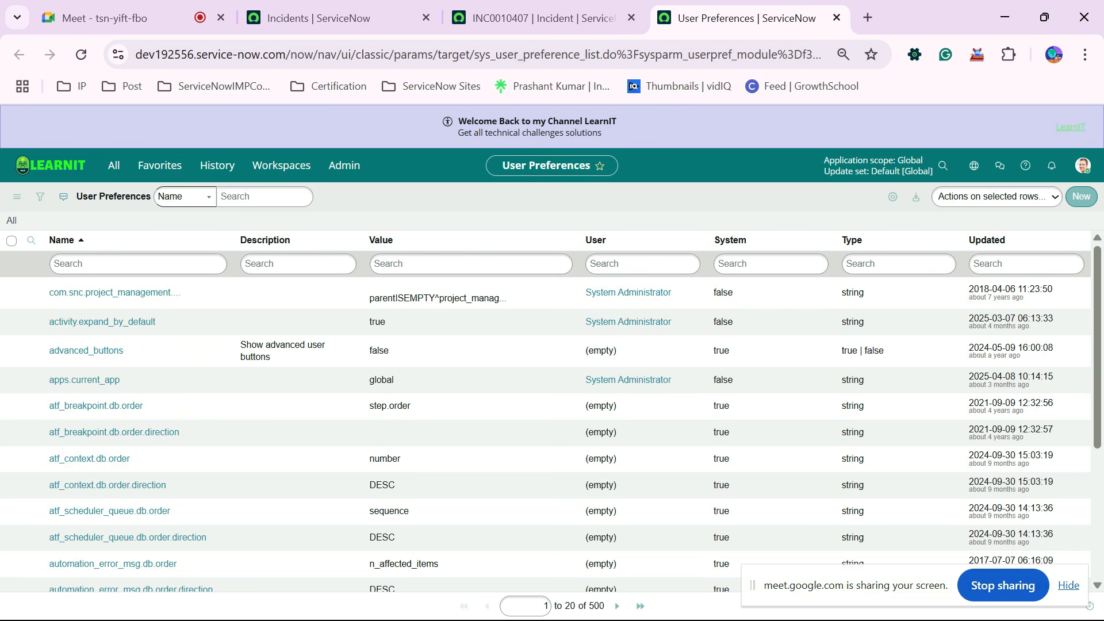
# Open the Impersonate user dialog from the account options to examine the user selection, and close it without impersonating anyone.
pyautogui.click(1083, 165)
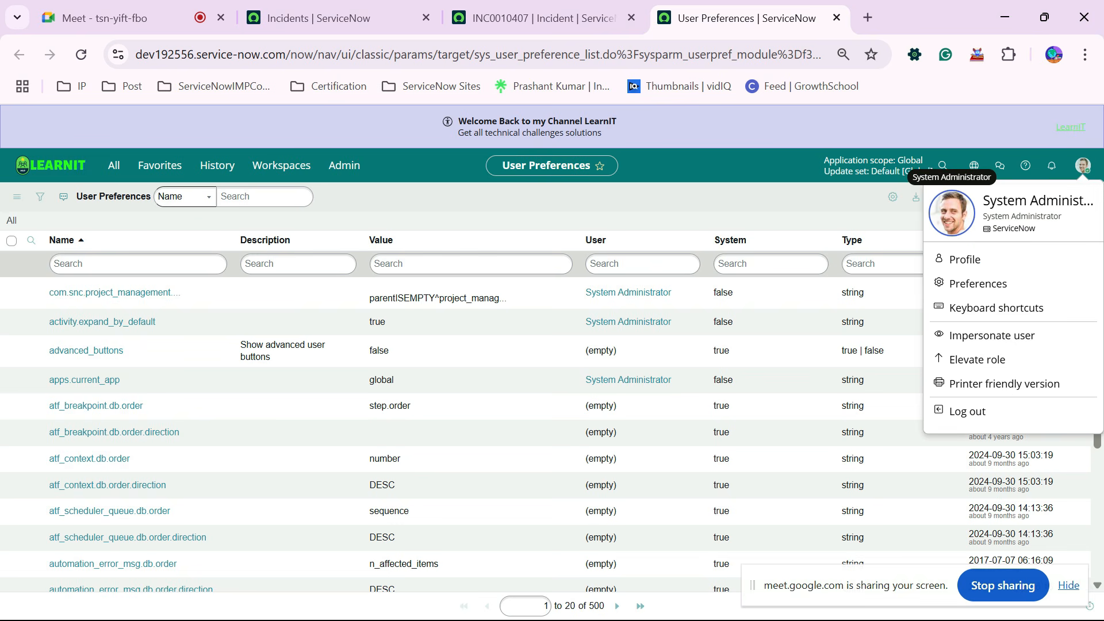
pyautogui.click(993, 336)
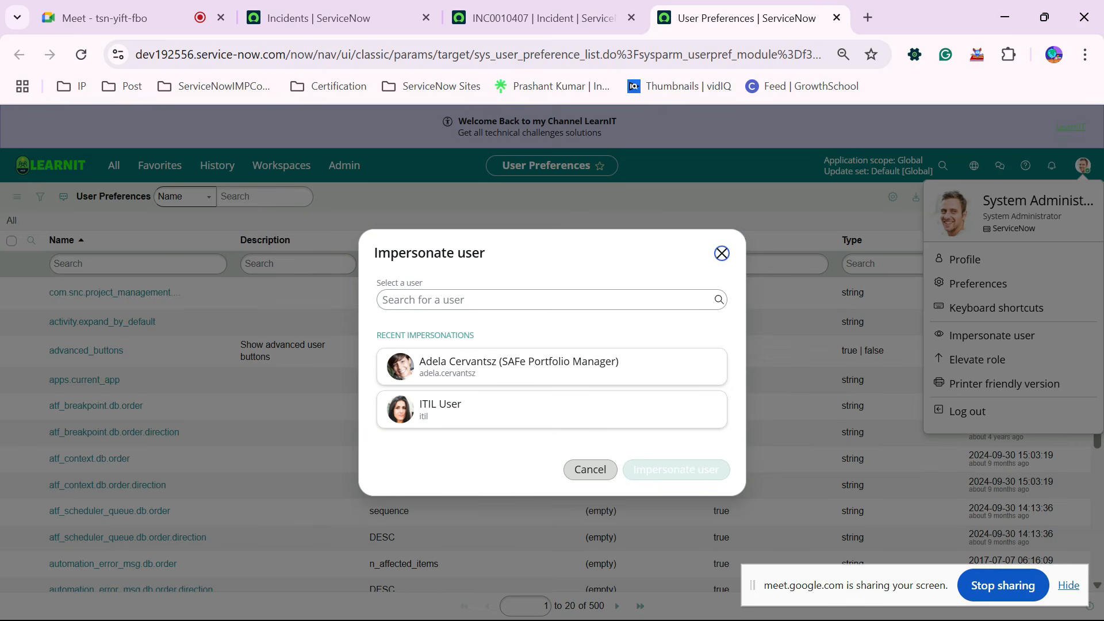
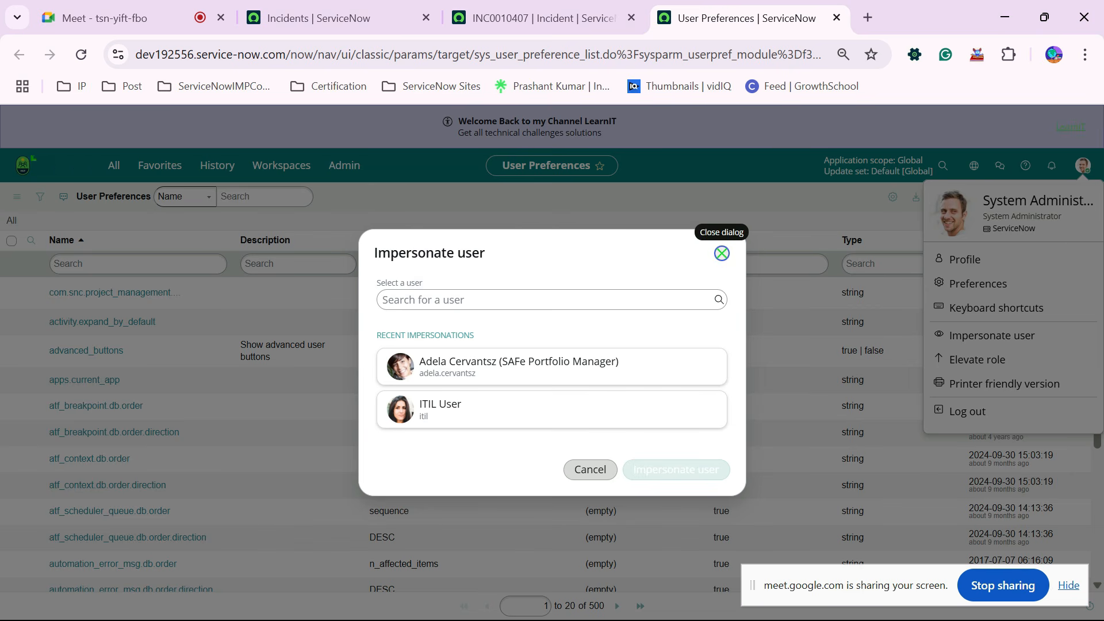
pyautogui.click(722, 254)
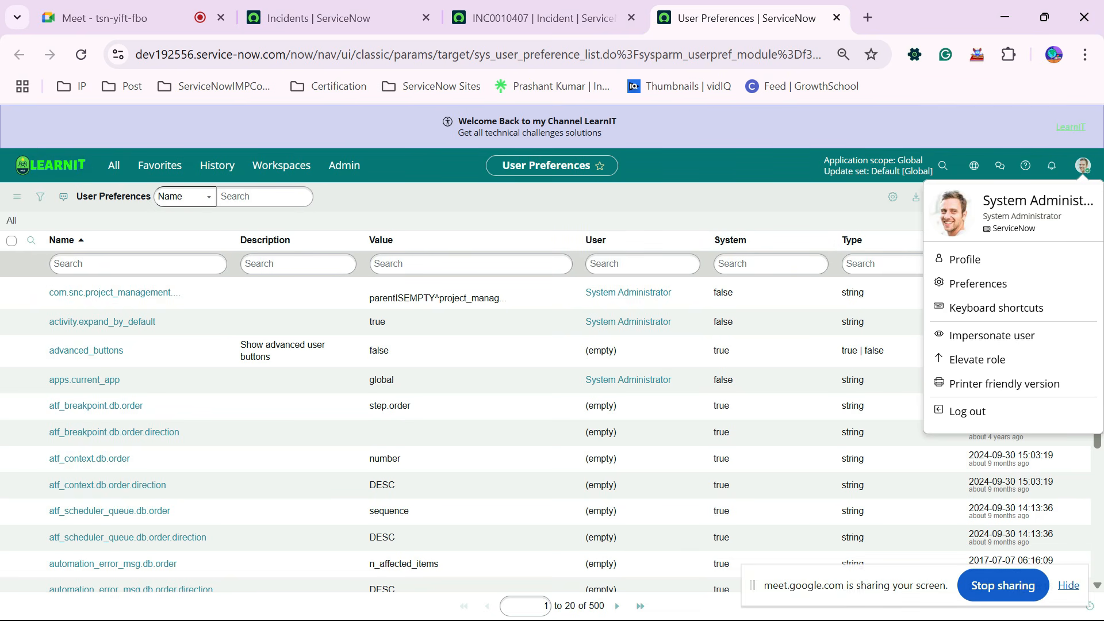
pyautogui.doubleClick(1083, 166)
pyautogui.click(765, 199)
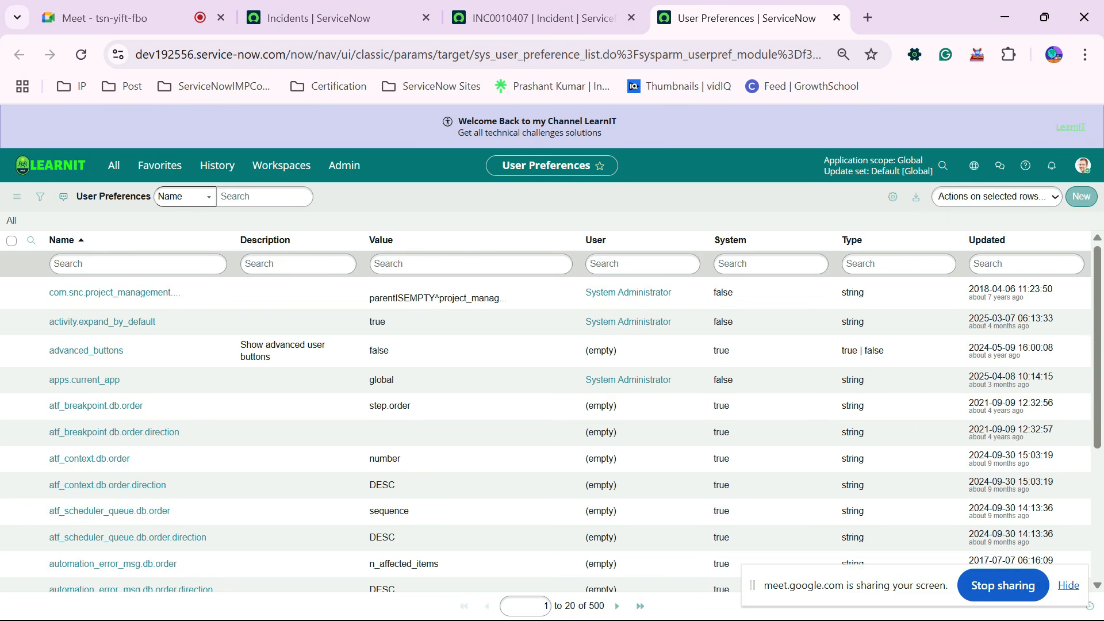
pyautogui.click(1083, 166)
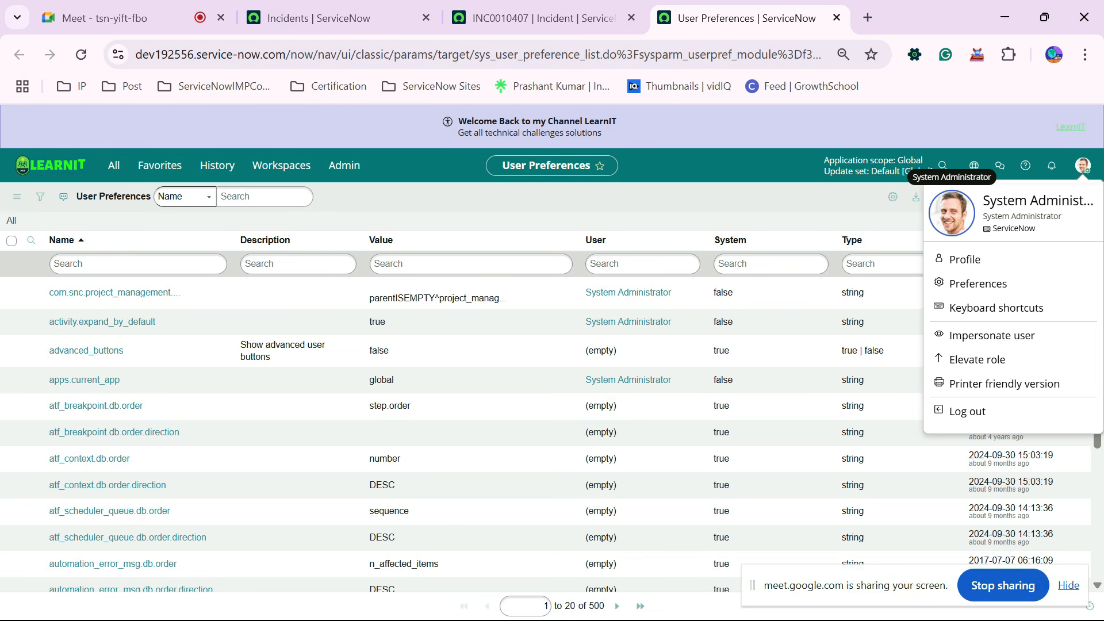
pyautogui.click(113, 165)
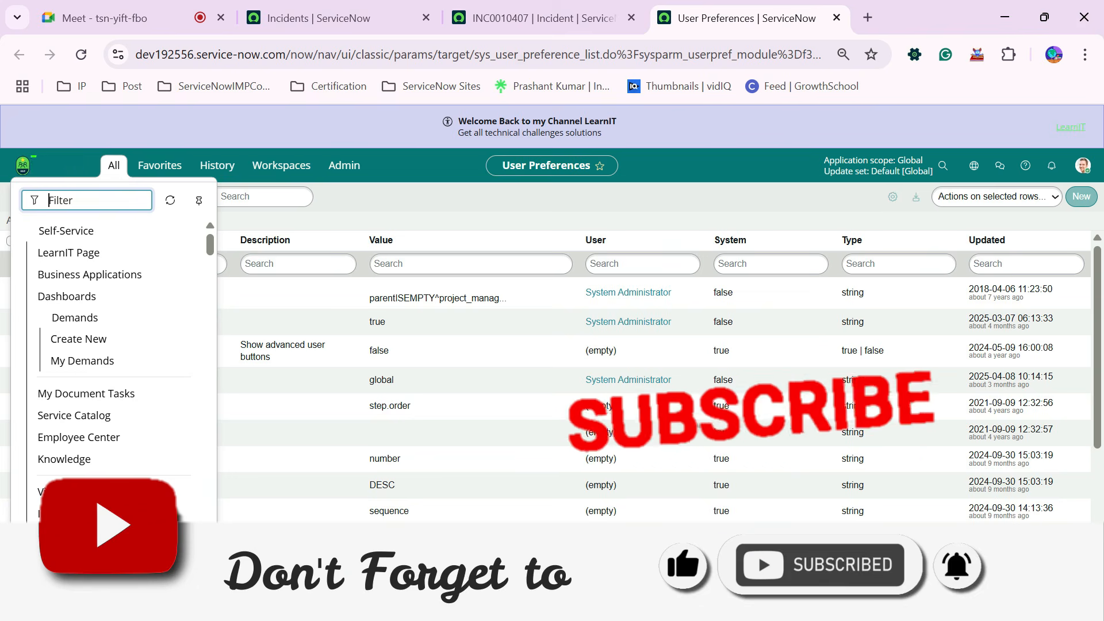
pyautogui.click(1083, 166)
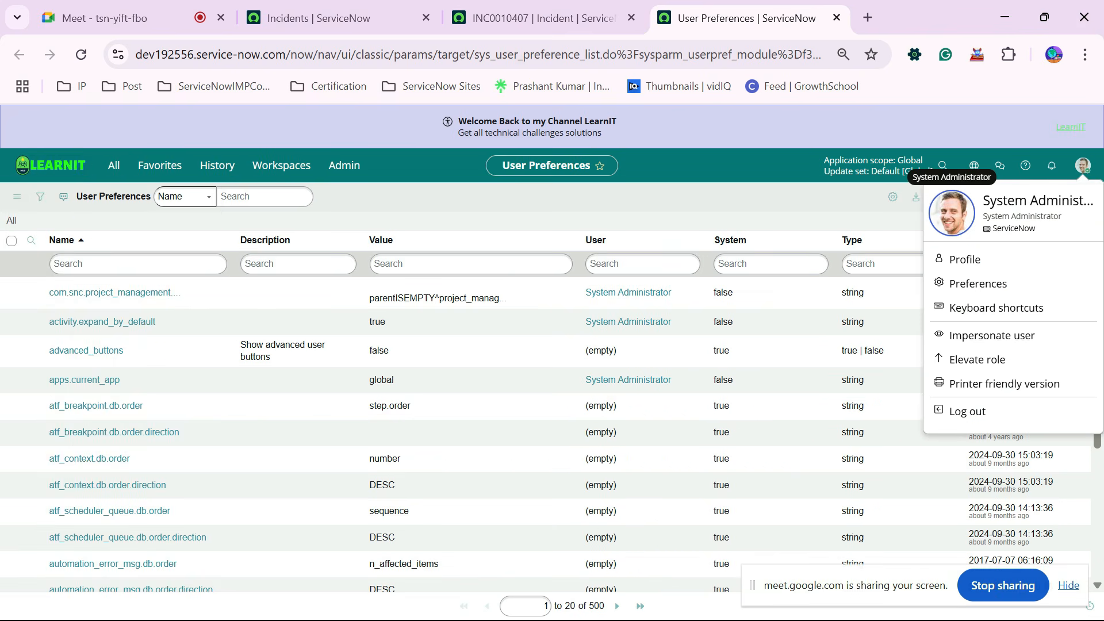
pyautogui.click(992, 335)
pyautogui.click(1084, 166)
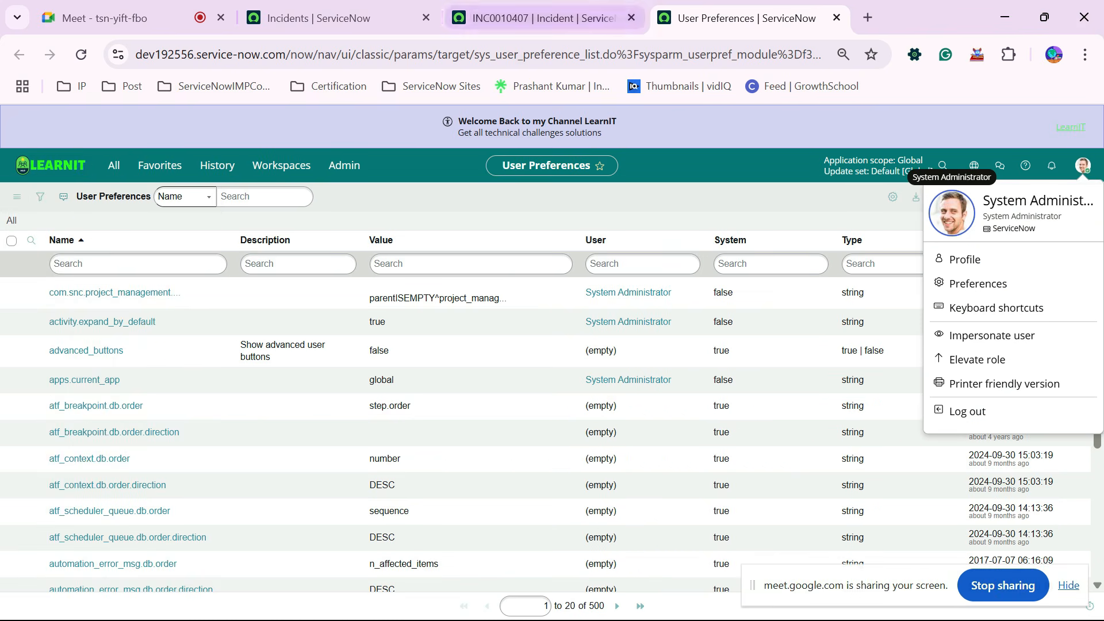
# Close the browser tab with the incident form and return to the Incidents list.
pyautogui.click(535, 18)
pyautogui.click(631, 18)
pyautogui.click(345, 17)
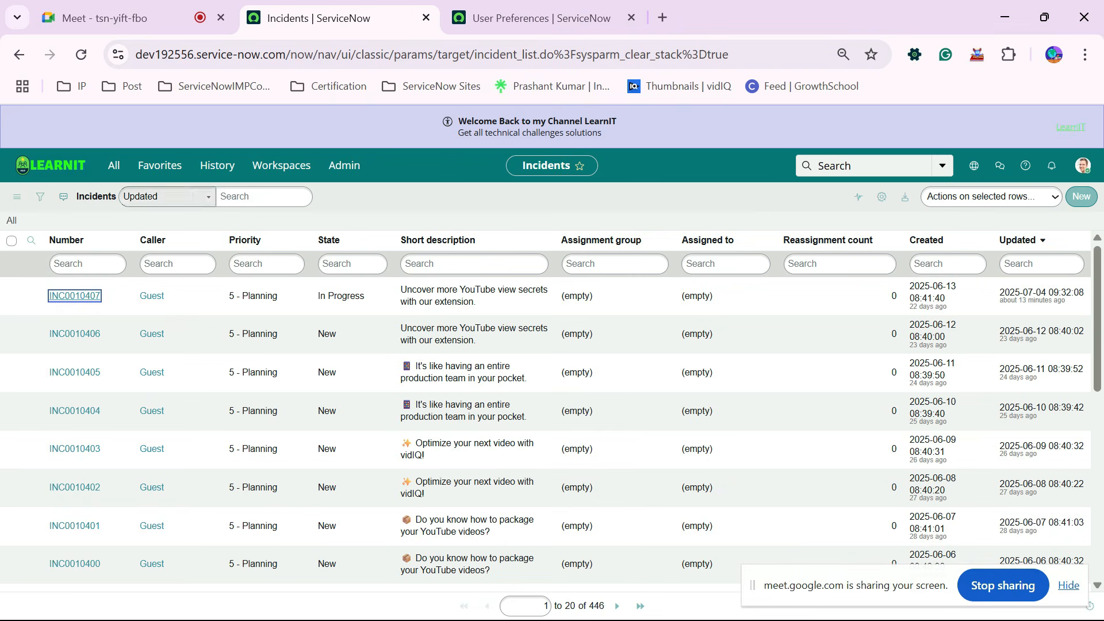
# Filter the application navigator for "users" and open the Users and Roles lists in separate browser tabs.
pyautogui.click(114, 165)
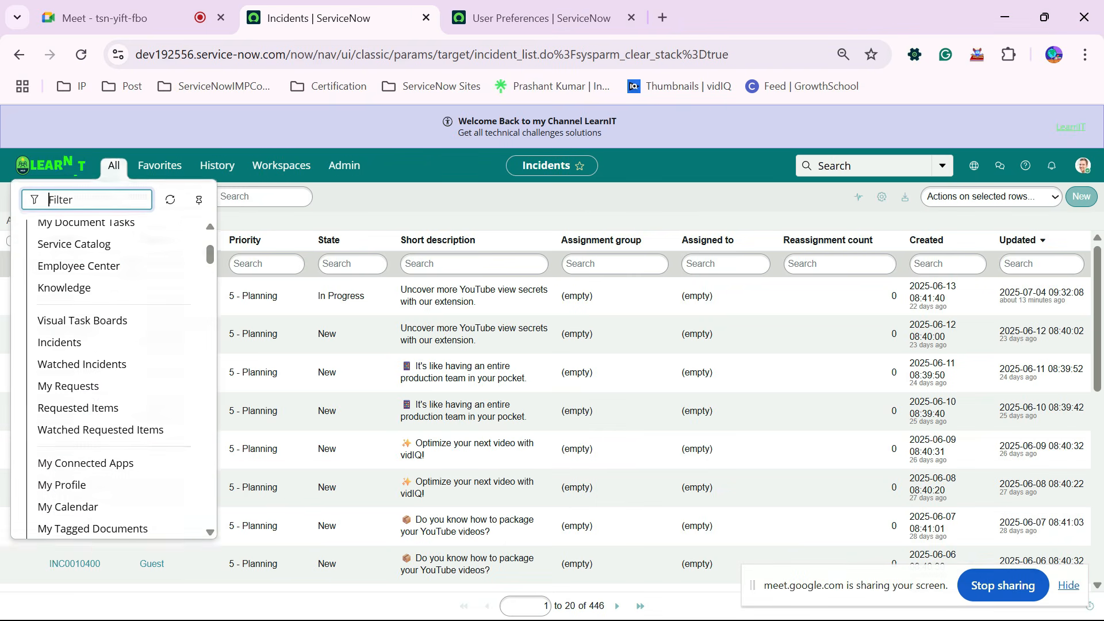
pyautogui.write('us')
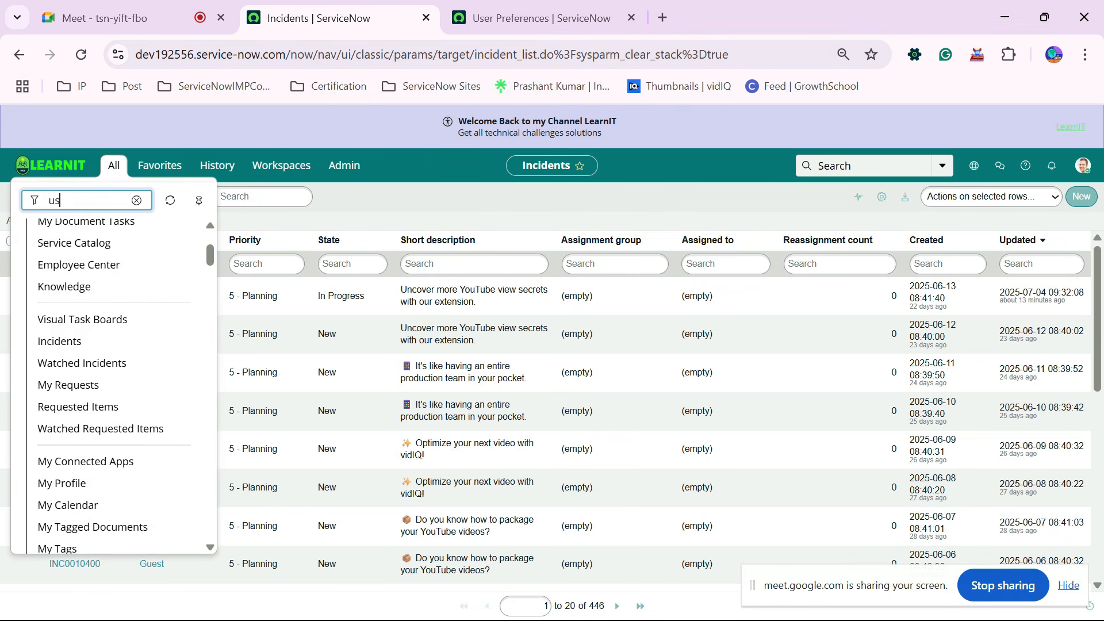
pyautogui.write('ers')
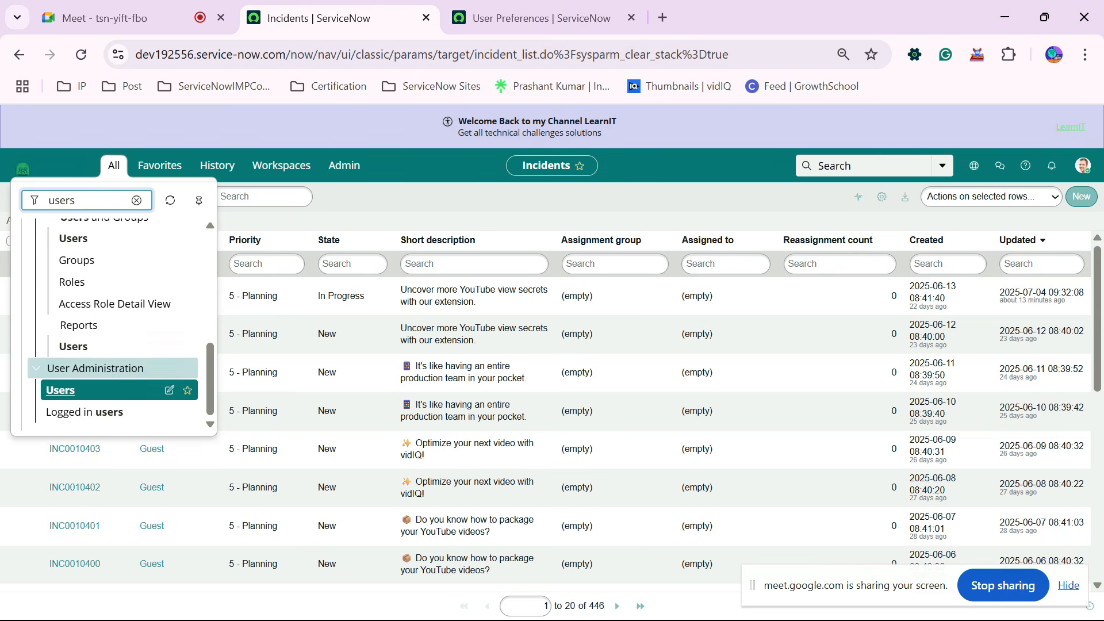
pyautogui.keyDown('ctrl'); pyautogui.click(74, 238); pyautogui.keyUp('ctrl')
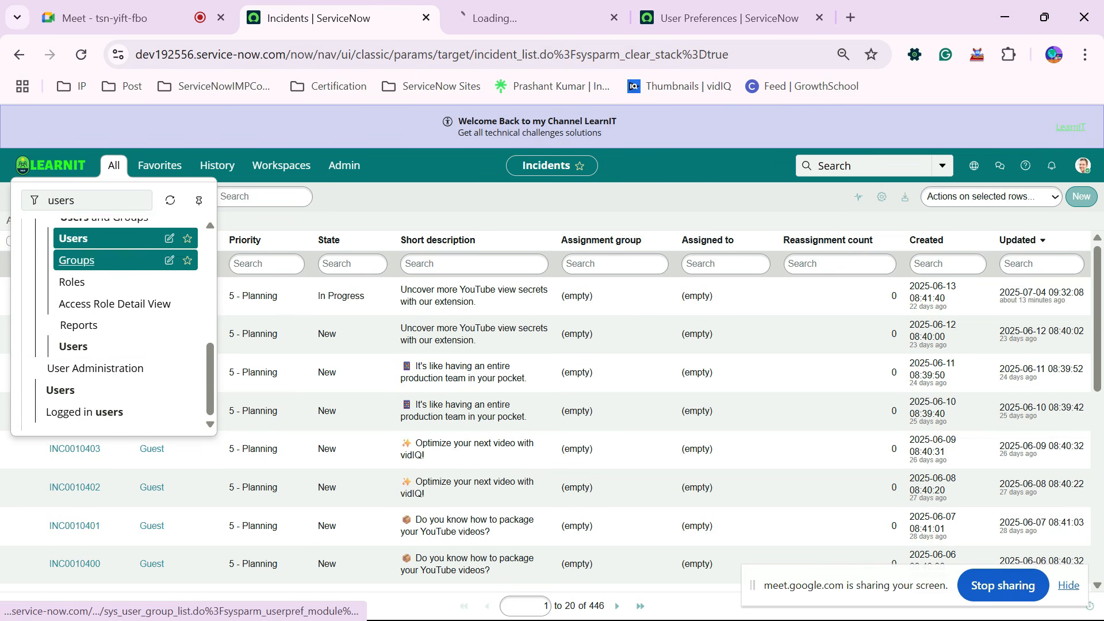
pyautogui.keyDown('ctrl'); pyautogui.click(72, 282); pyautogui.keyUp('ctrl')
pyautogui.click(468, 18)
pyautogui.click(644, 18)
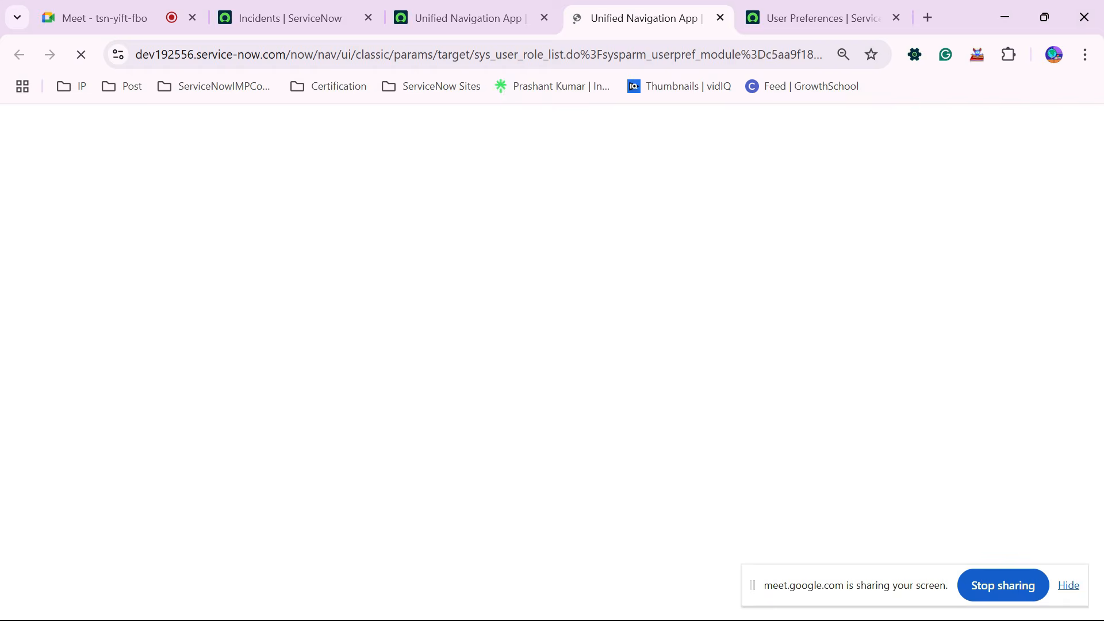
# Filter the Users list by the name "itil" and open the ITIL User record.
pyautogui.click(469, 18)
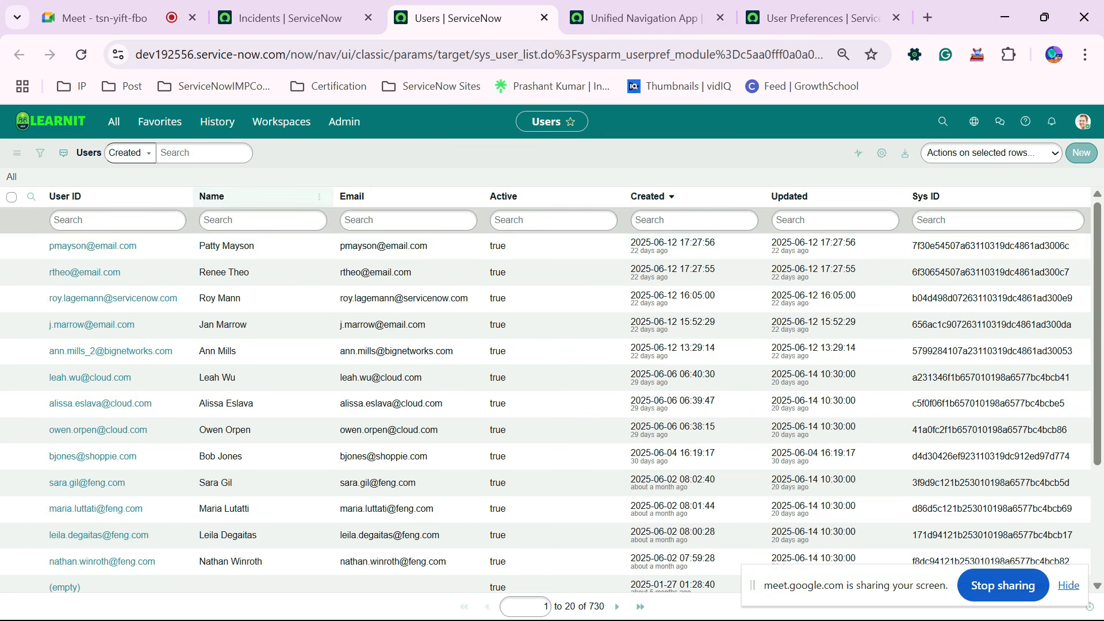
pyautogui.click(263, 220)
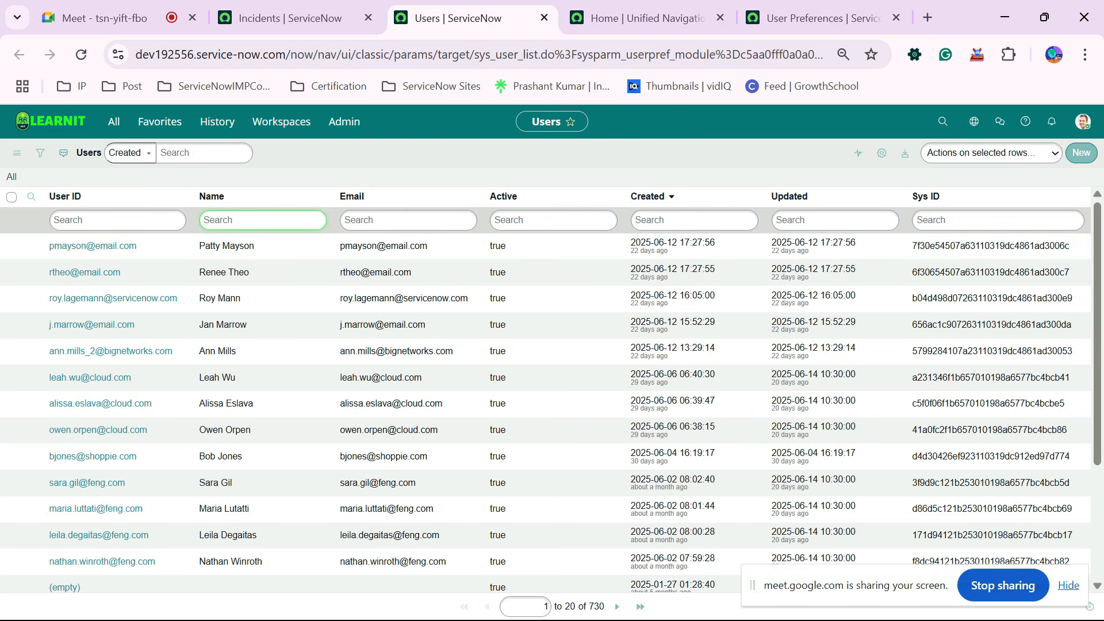
pyautogui.write('itil')
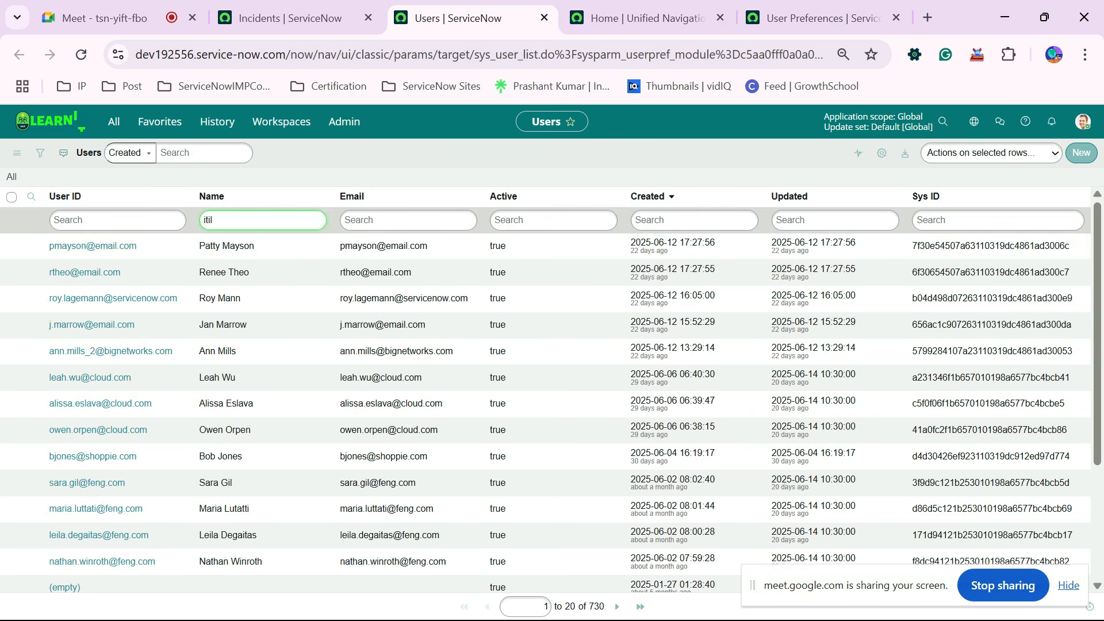
pyautogui.press('Return')
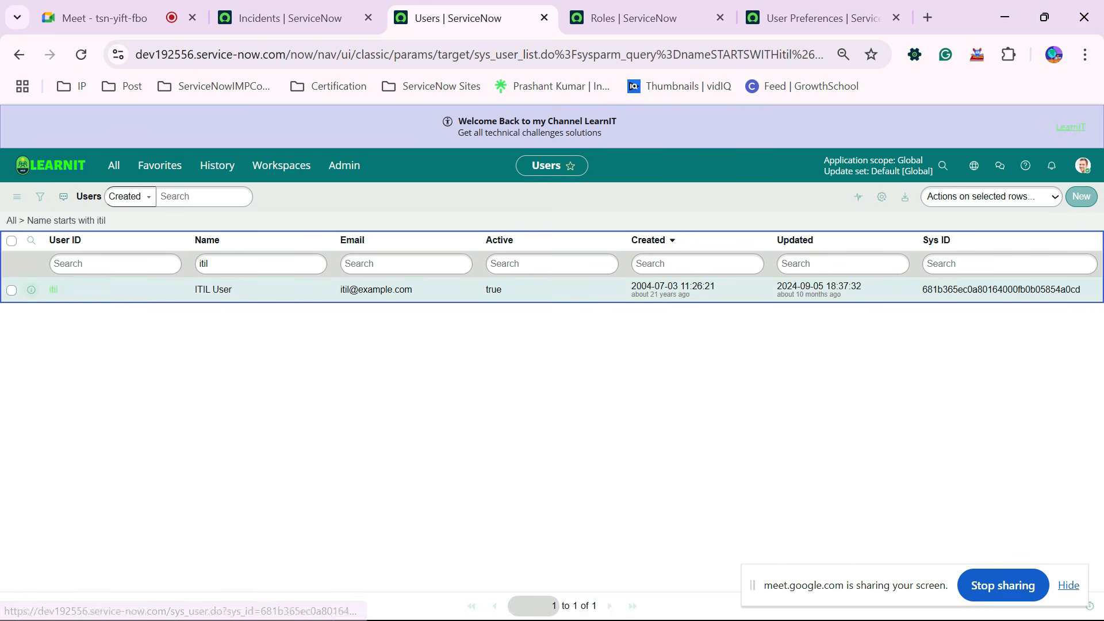
pyautogui.click(54, 290)
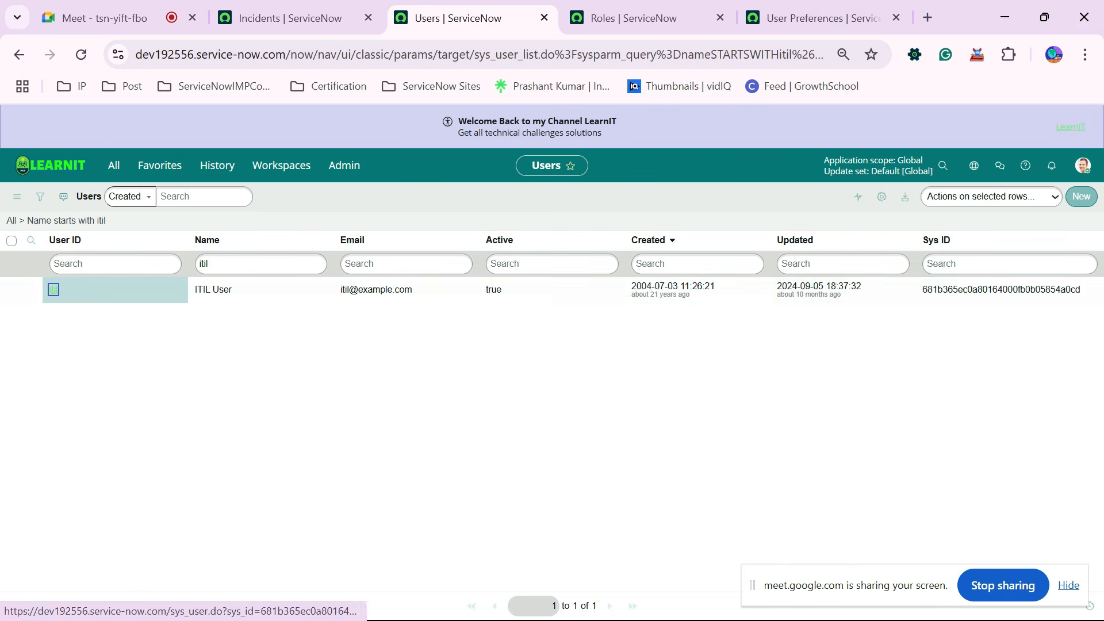
# Search the Roles list for role names starting with "imperson".
pyautogui.click(633, 18)
pyautogui.click(92, 264)
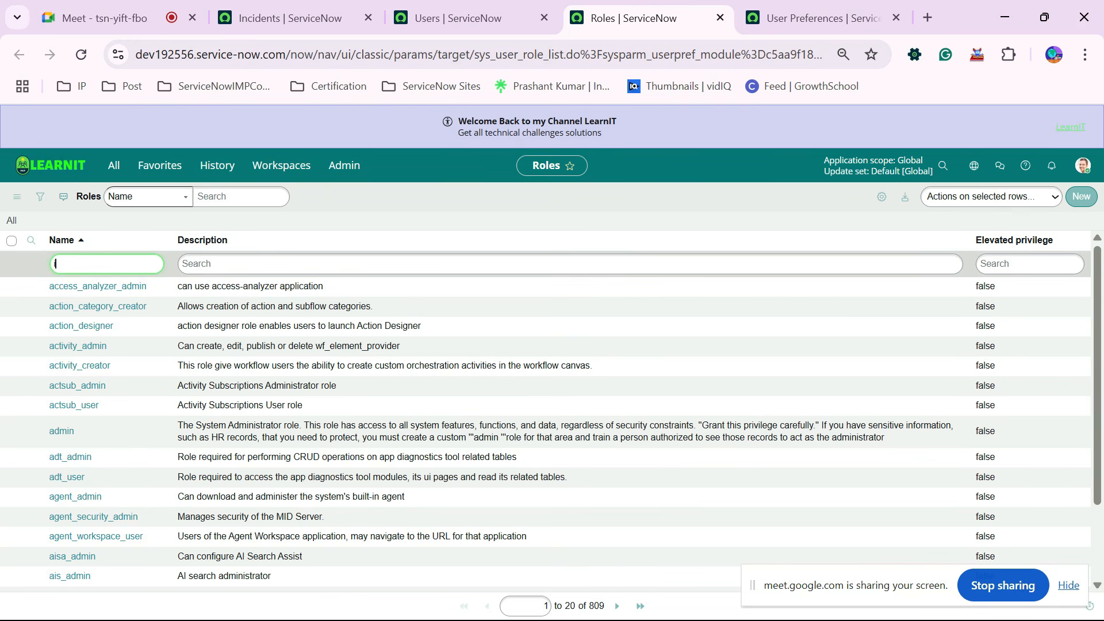
pyautogui.write('imperso')
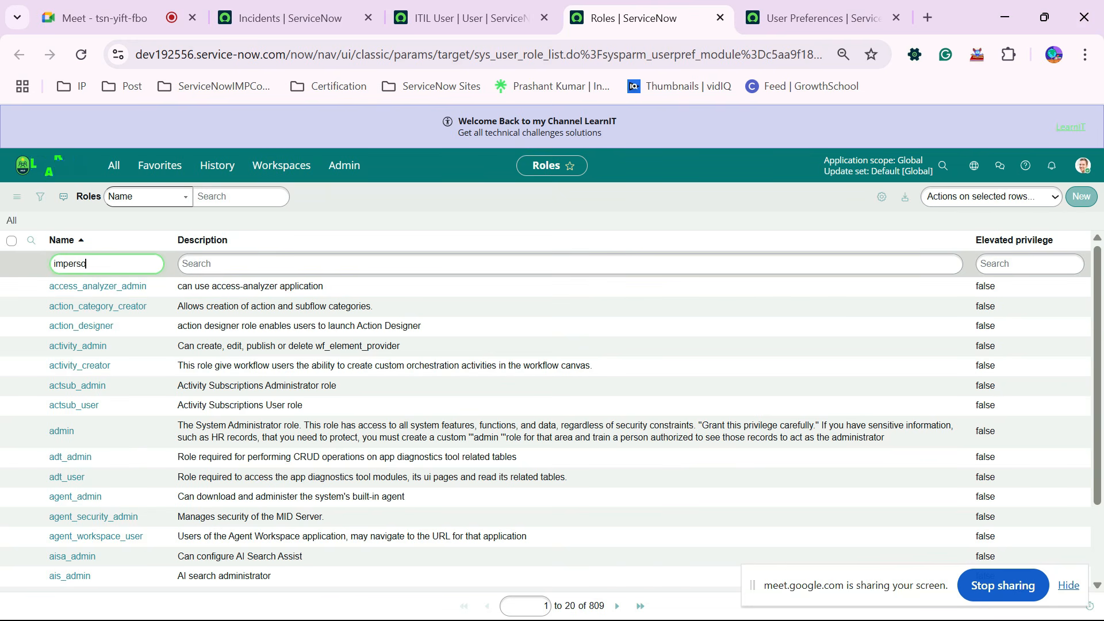
pyautogui.write('n')
pyautogui.press('Return')
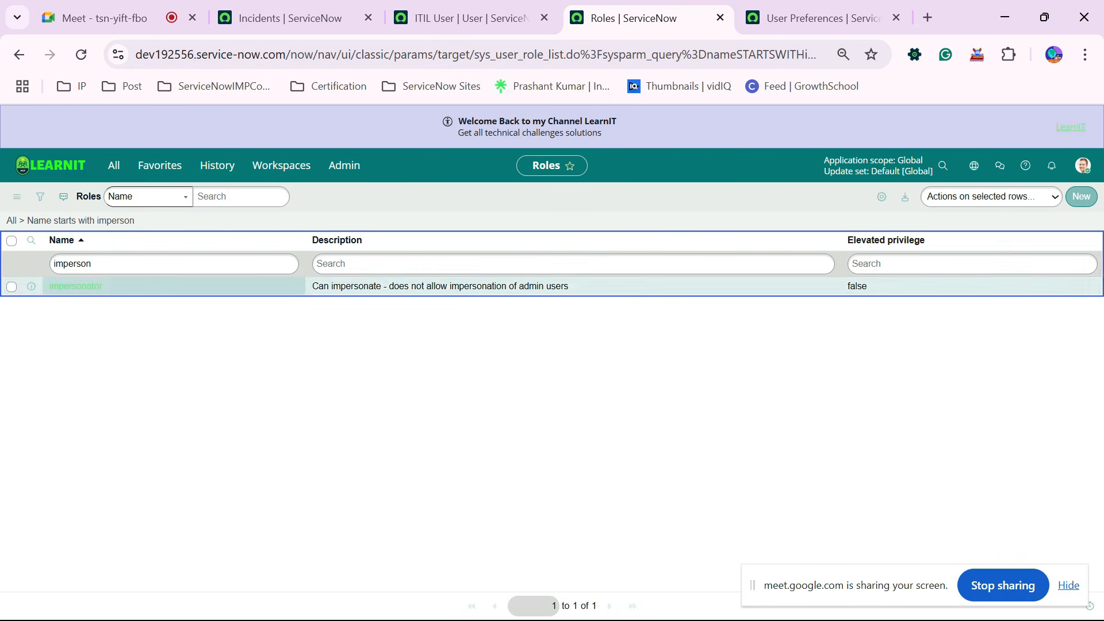
# Open the impersonator role record and examine its description of what impersonation it allows.
pyautogui.click(76, 286)
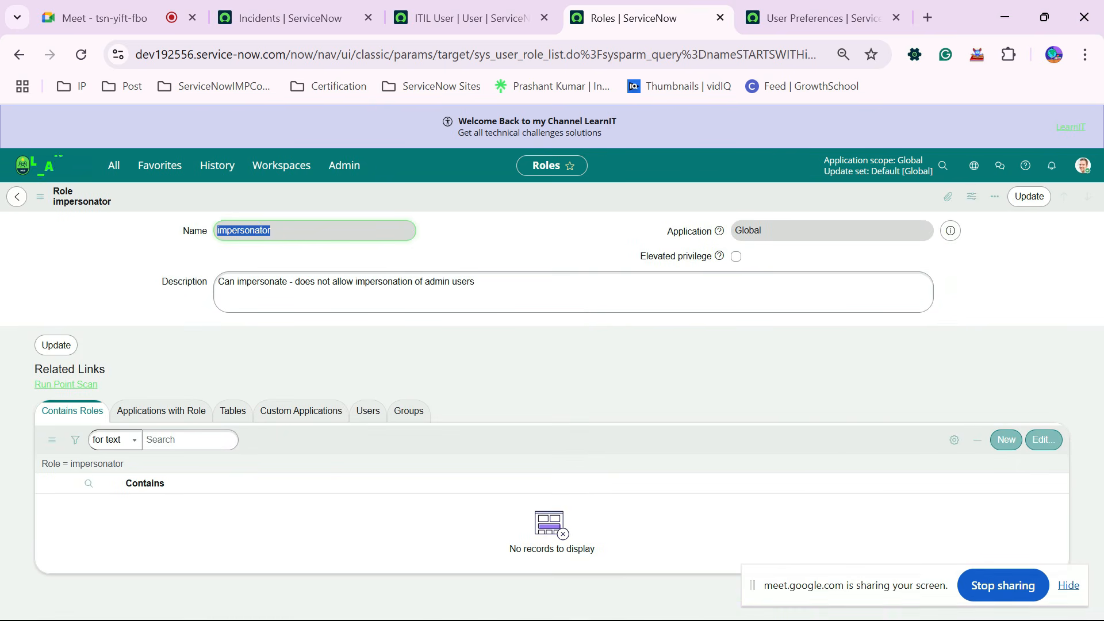
pyautogui.moveTo(212, 282); pyautogui.dragTo(280, 282)
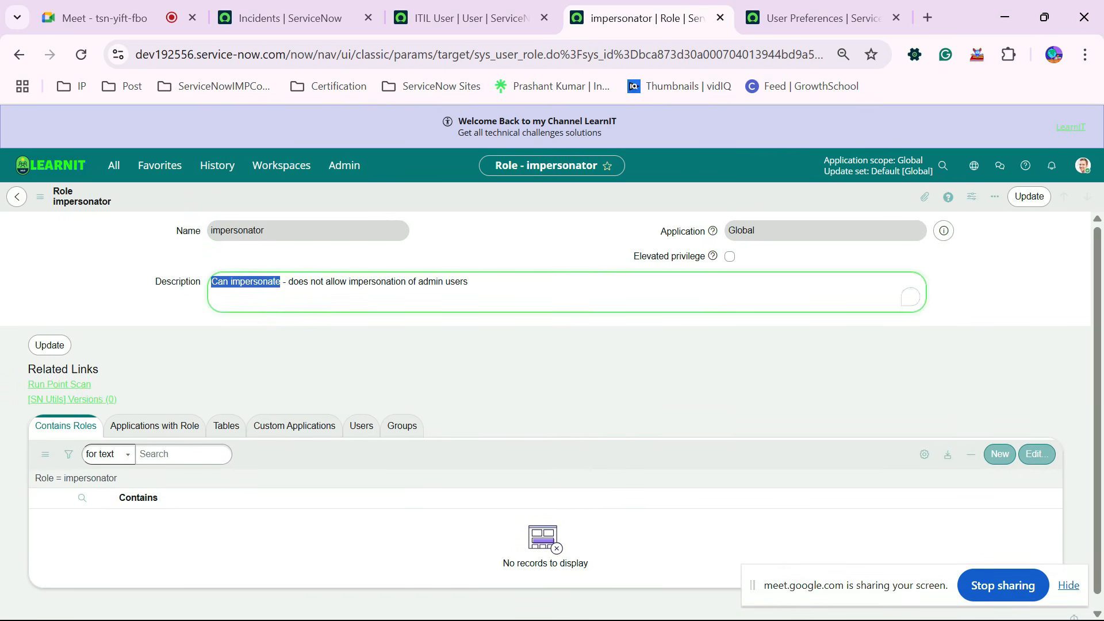
pyautogui.click(347, 282)
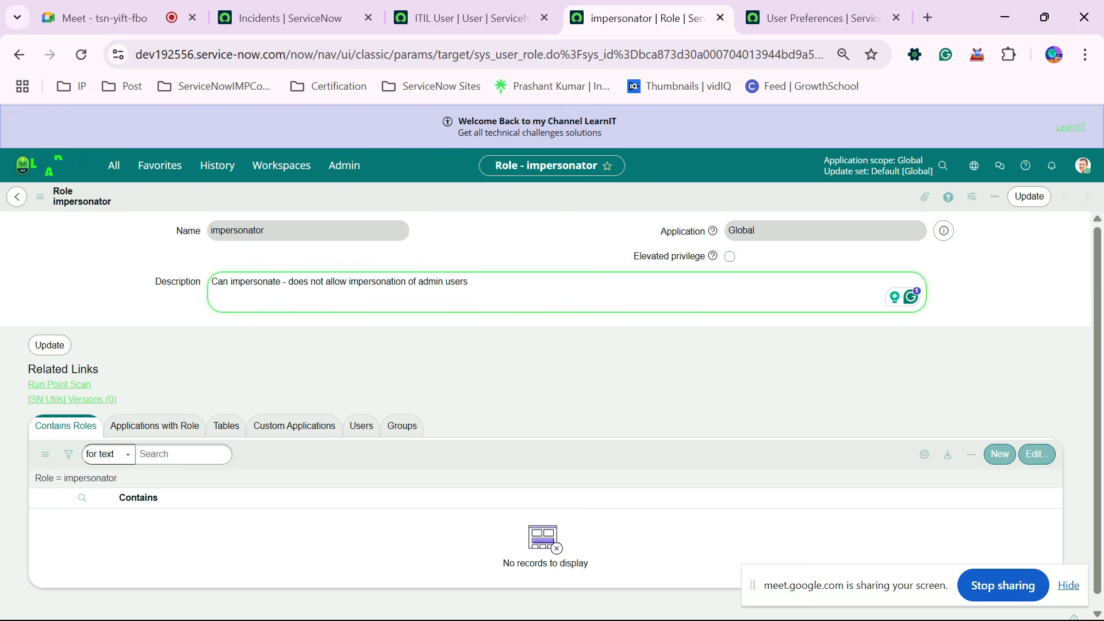
pyautogui.moveTo(288, 282); pyautogui.dragTo(468, 282)
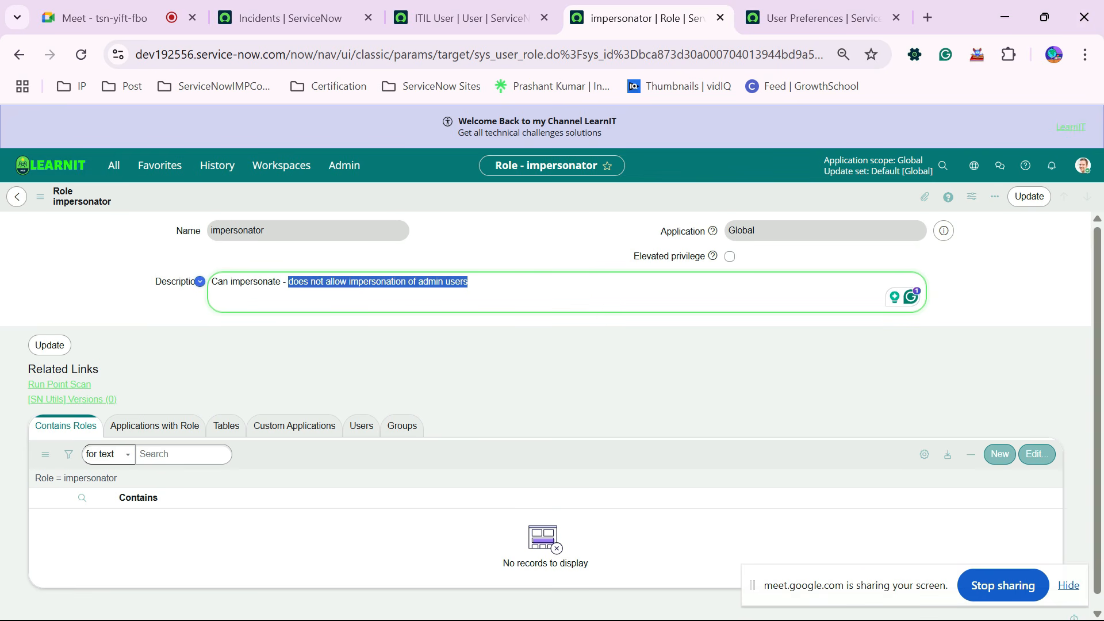
# Return to the ITIL User record, open its assigned roles for editing and search the available roles for "impers".
pyautogui.hotkey('ctrl', 'shift', 'Tab')
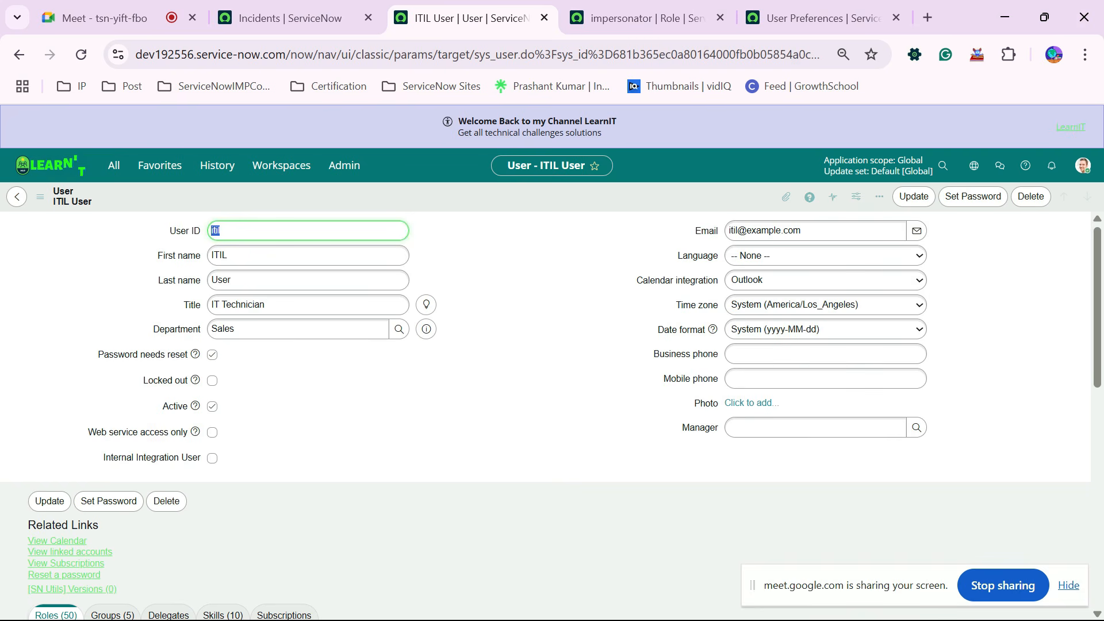
pyautogui.scroll(-10, 552, 374)
pyautogui.scroll(4, 553, 374)
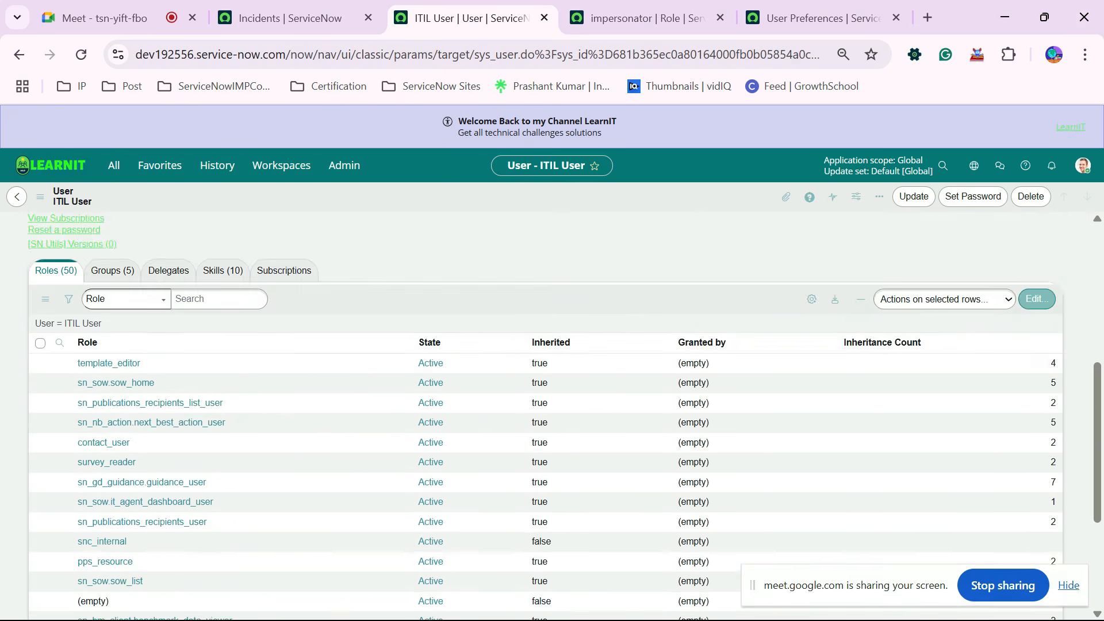
pyautogui.scroll(-4, 552, 373)
pyautogui.scroll(5, 552, 374)
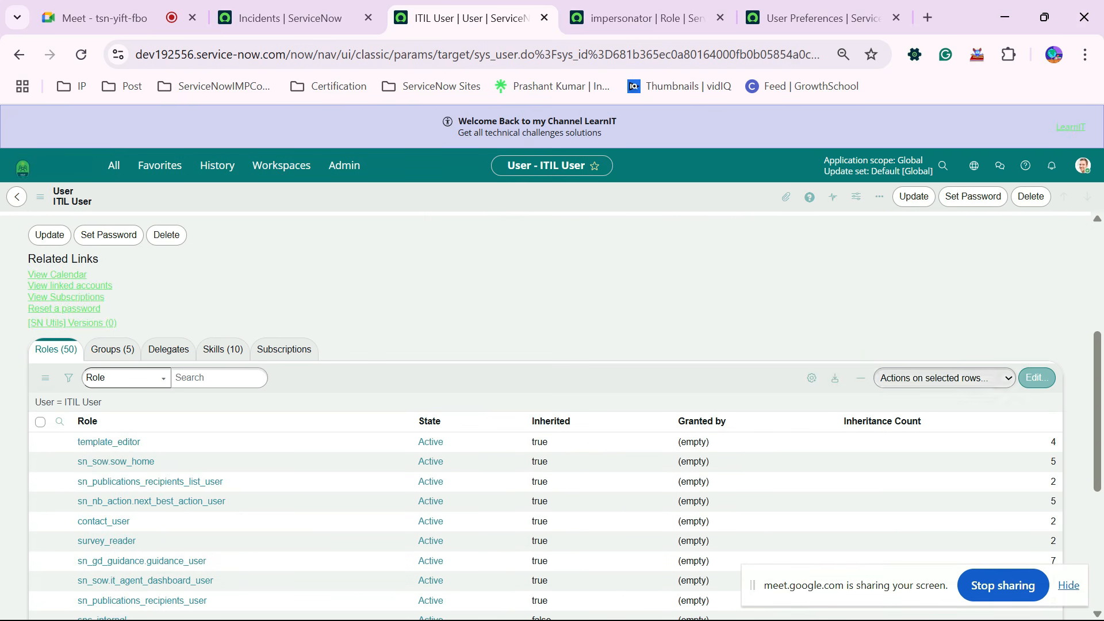
pyautogui.click(1037, 378)
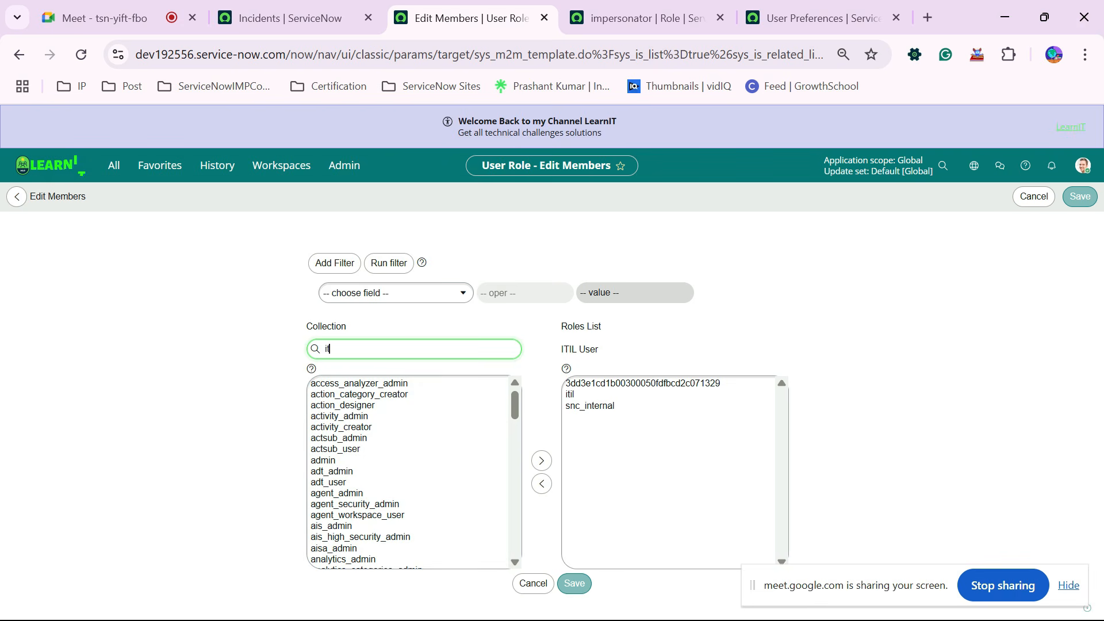
pyautogui.write('il')
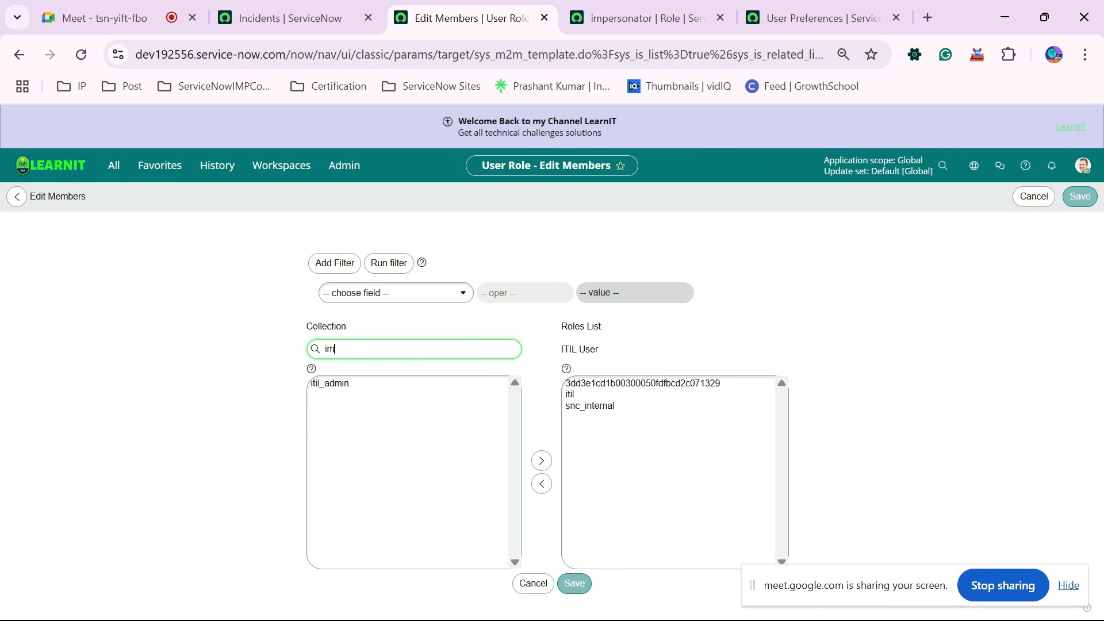
pyautogui.write('pers')
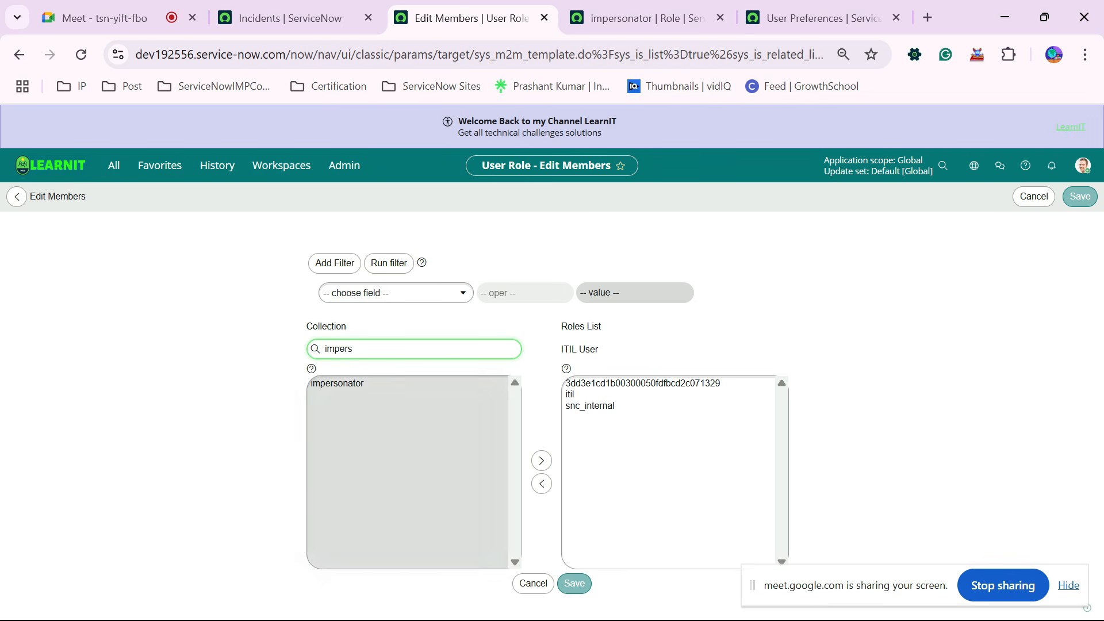
# Try to add the impersonator role to the ITIL User's roles list, and cancel the edit.
pyautogui.click(337, 383)
pyautogui.scroll(-1, 662, 460)
pyautogui.click(535, 445)
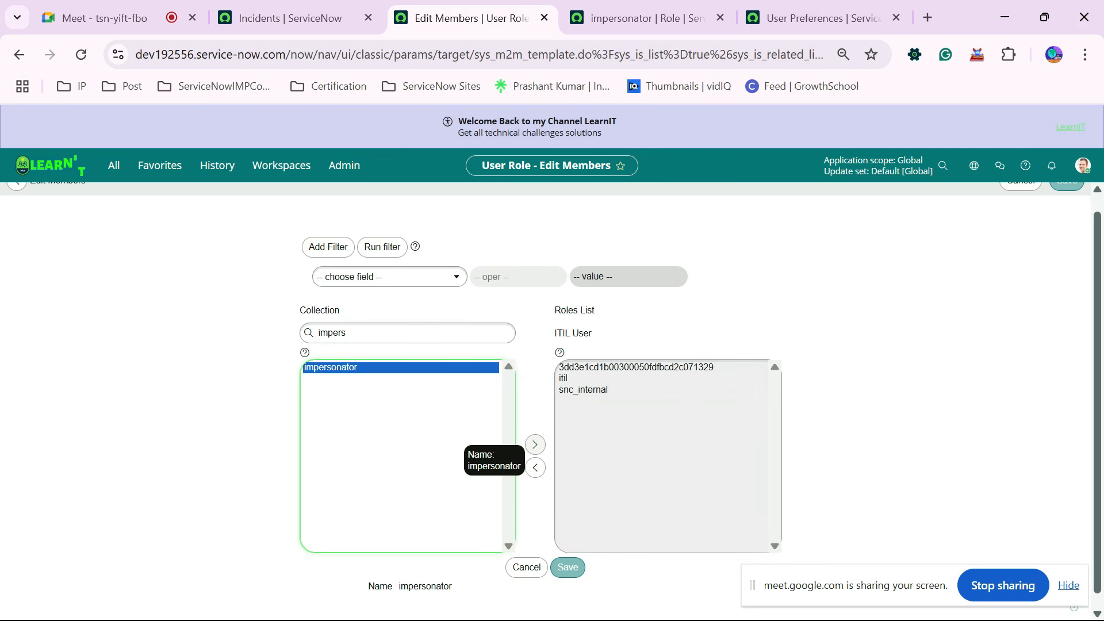
pyautogui.scroll(-1, 535, 445)
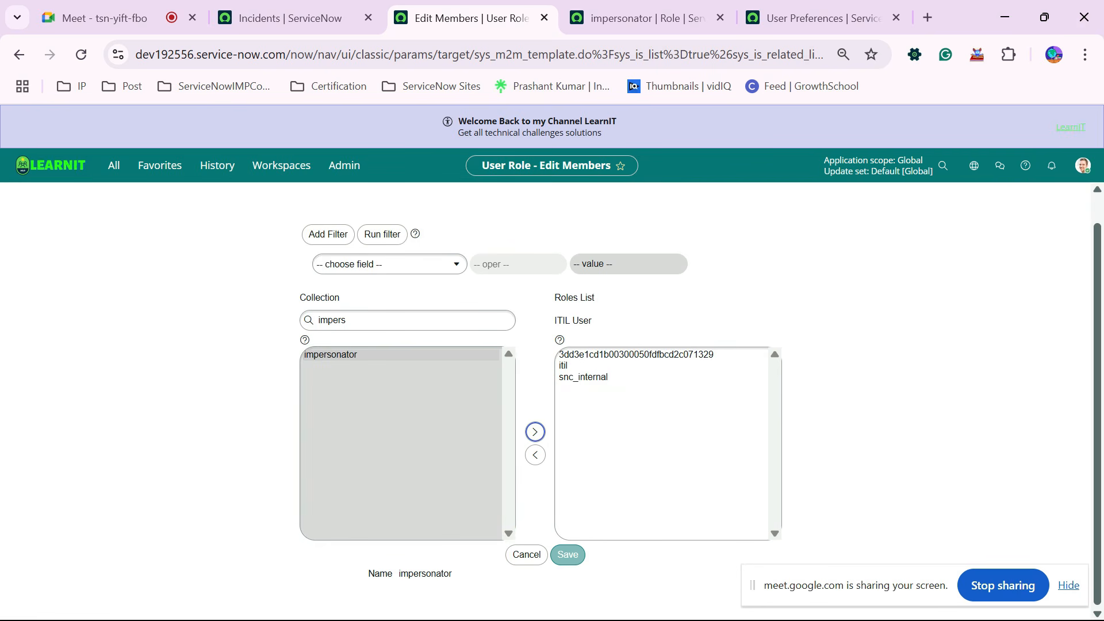
pyautogui.click(338, 355)
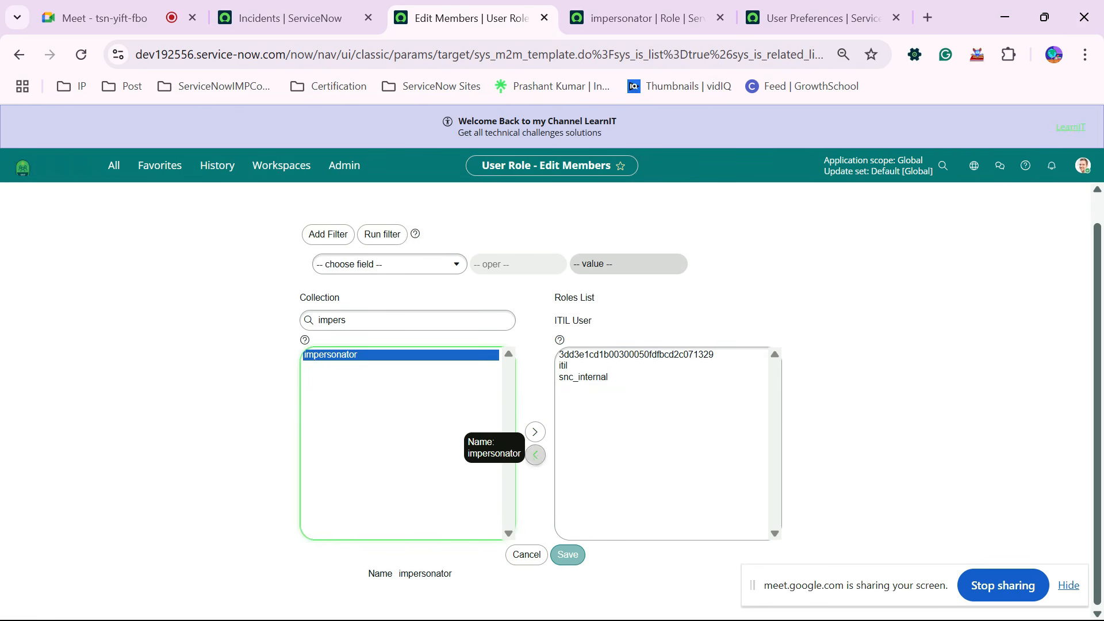
pyautogui.click(535, 432)
pyautogui.click(636, 355)
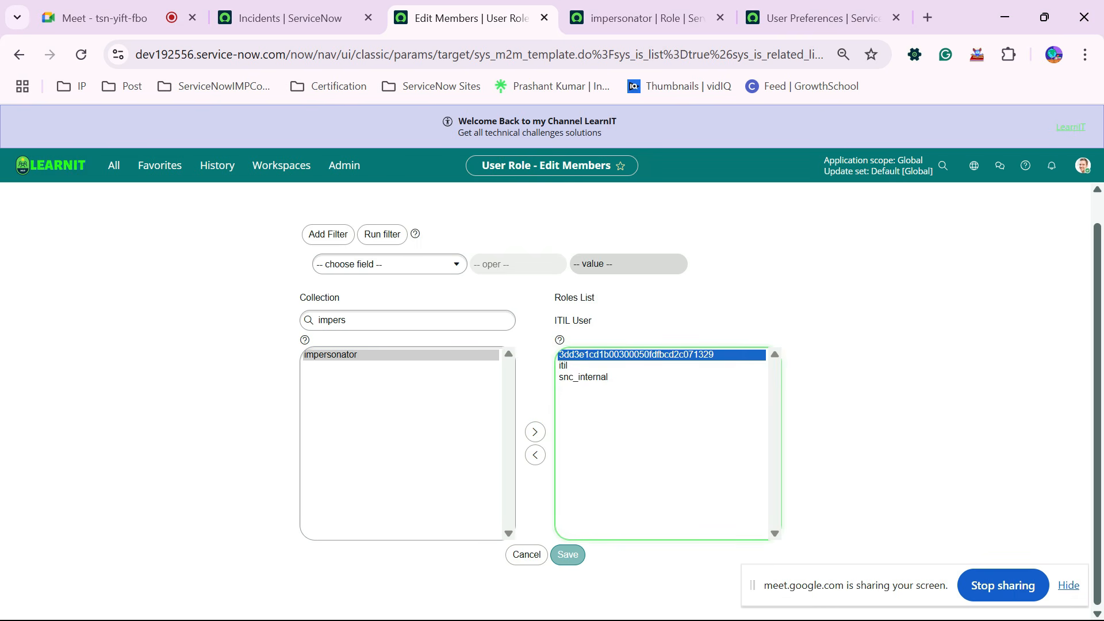
pyautogui.click(357, 355)
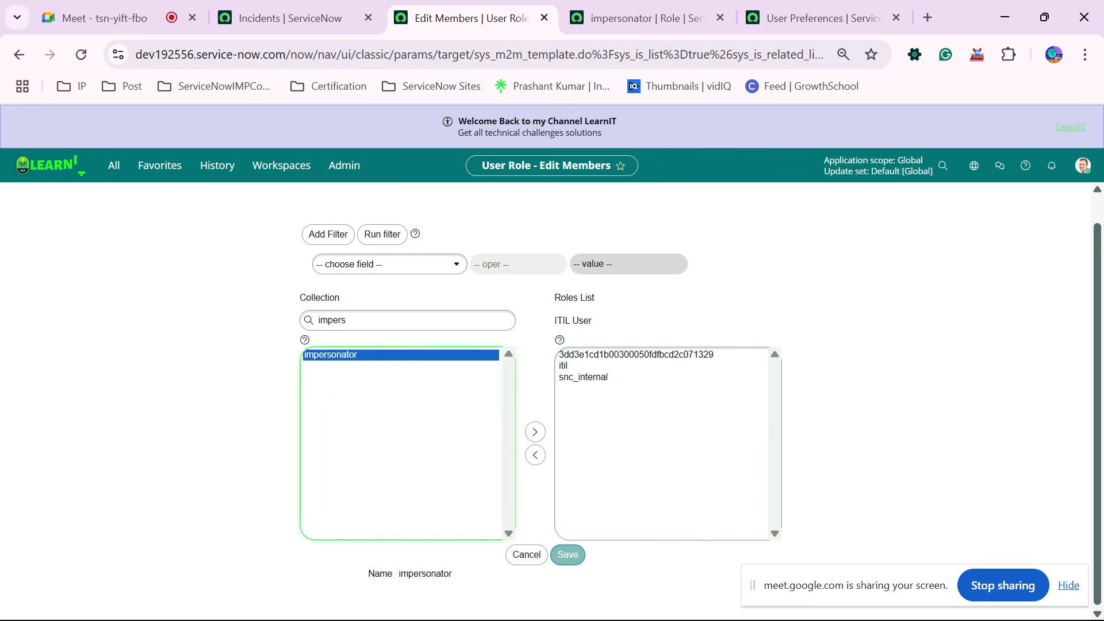
pyautogui.click(526, 555)
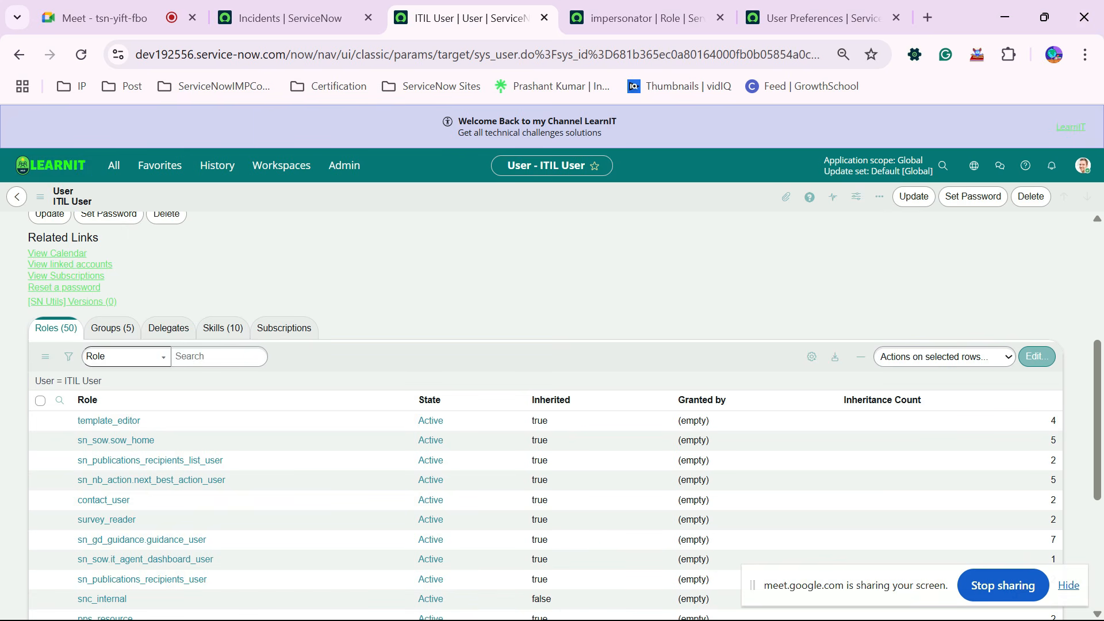
# Reopen the ITIL User's role editing, retry adding the impersonator role found with "impers", and remove snc_internal from the roles list.
pyautogui.click(1038, 357)
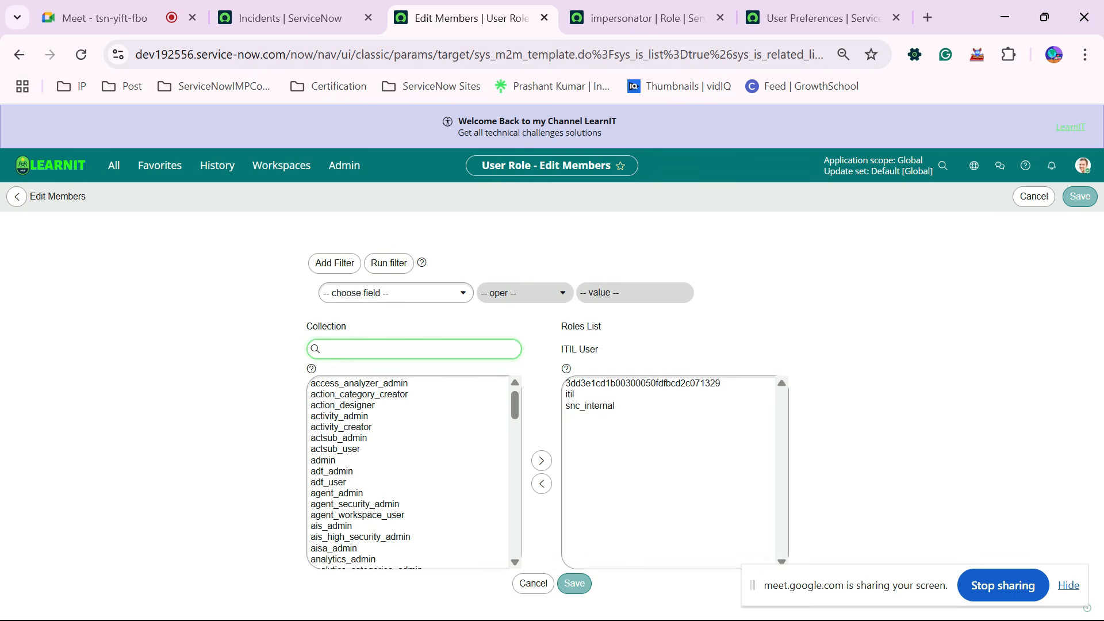
pyautogui.write('impers')
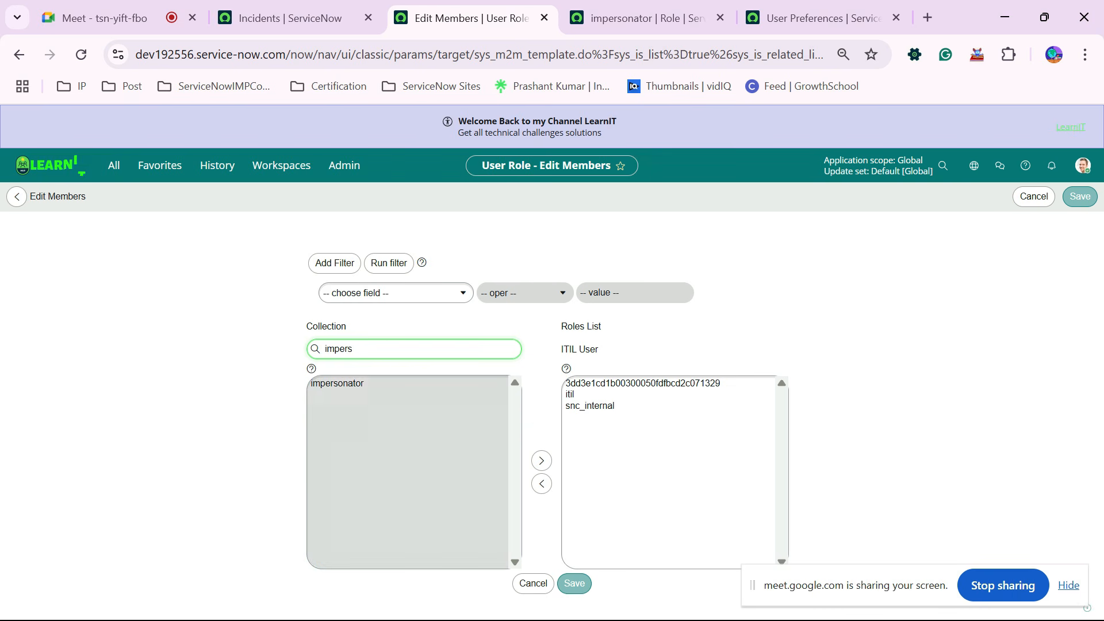
pyautogui.click(337, 384)
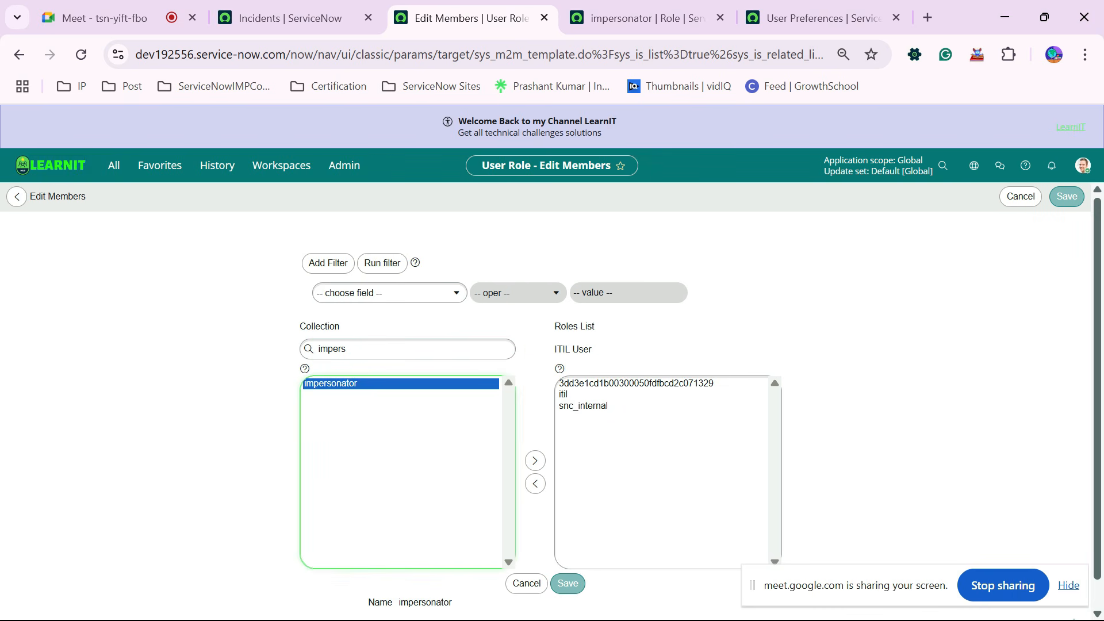
pyautogui.click(535, 461)
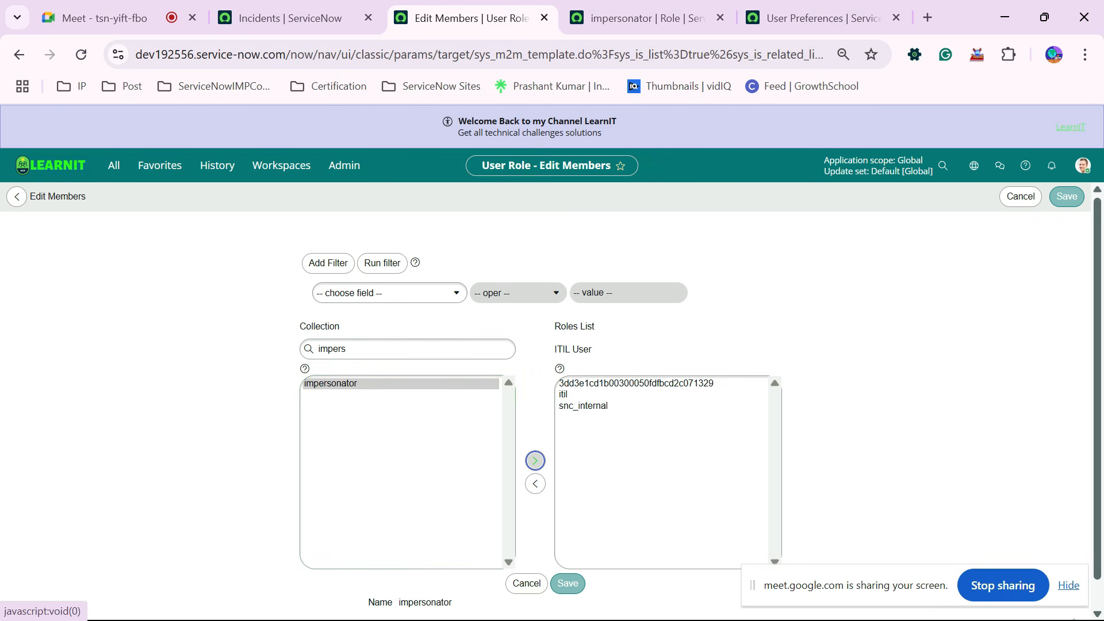
pyautogui.click(583, 407)
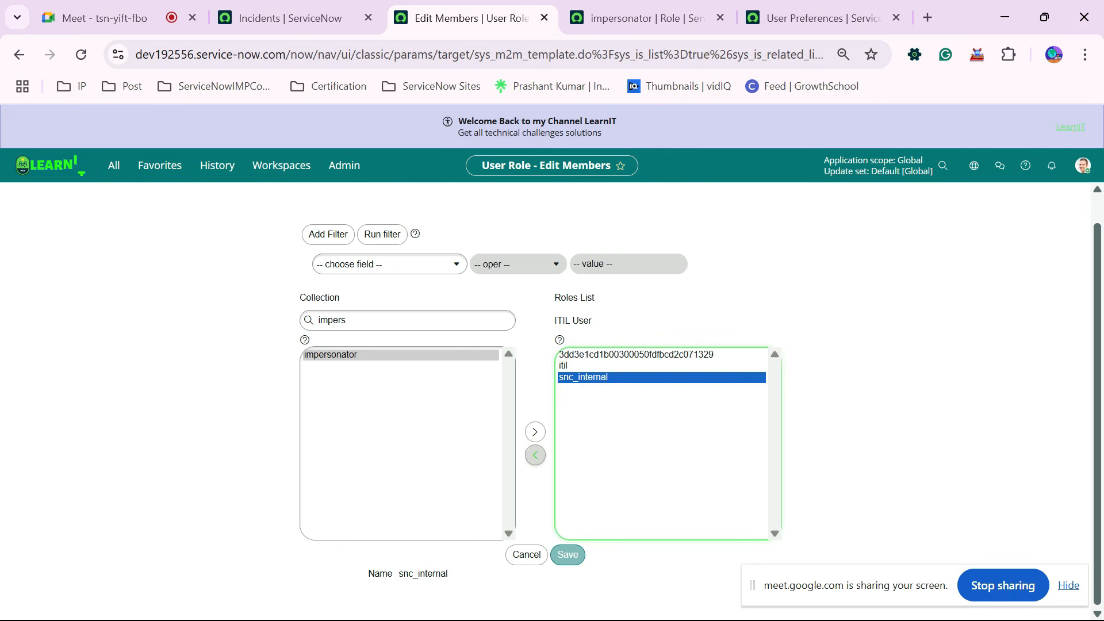
pyautogui.click(535, 455)
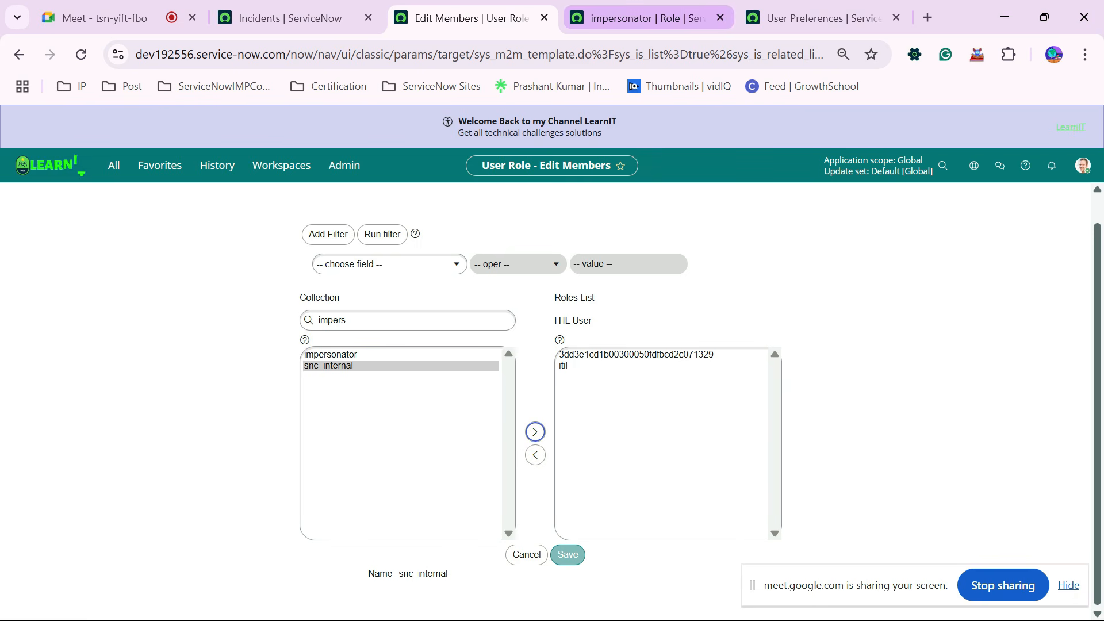
# Close the browser tabs with the impersonator role, User Preferences and Edit Members, and reload the Incidents list.
pyautogui.click(648, 18)
pyautogui.click(822, 18)
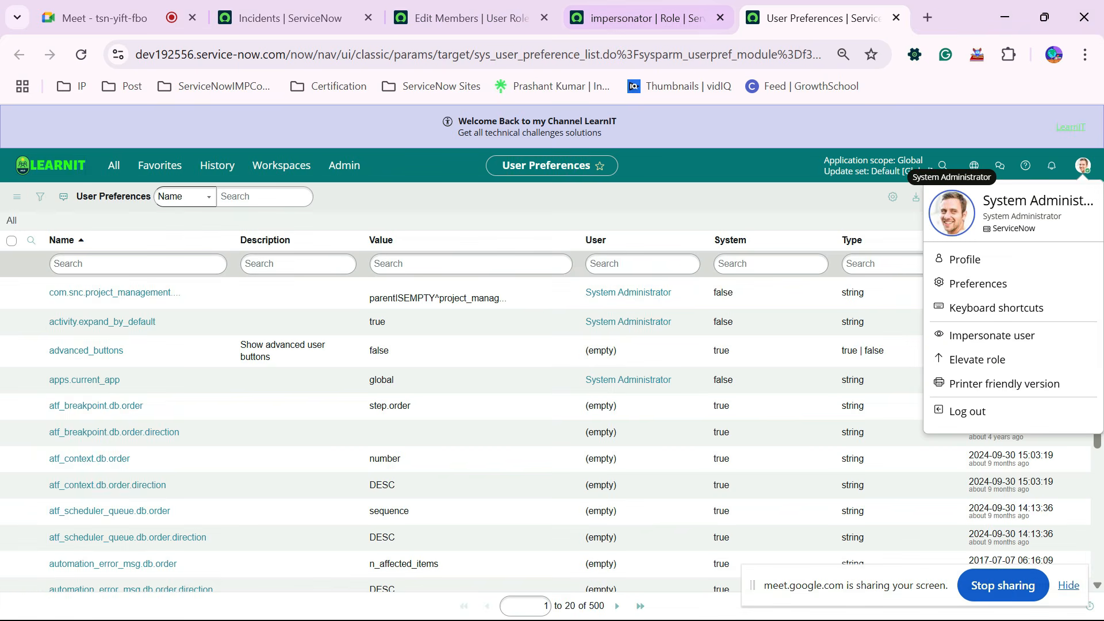
pyautogui.click(647, 18)
pyautogui.click(720, 18)
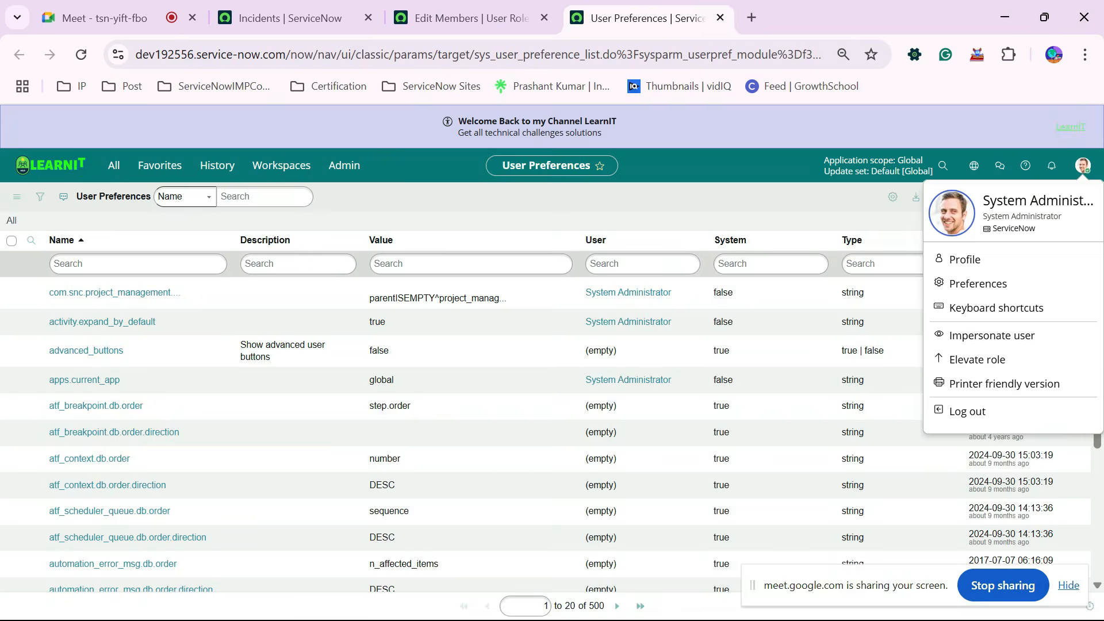
pyautogui.click(720, 18)
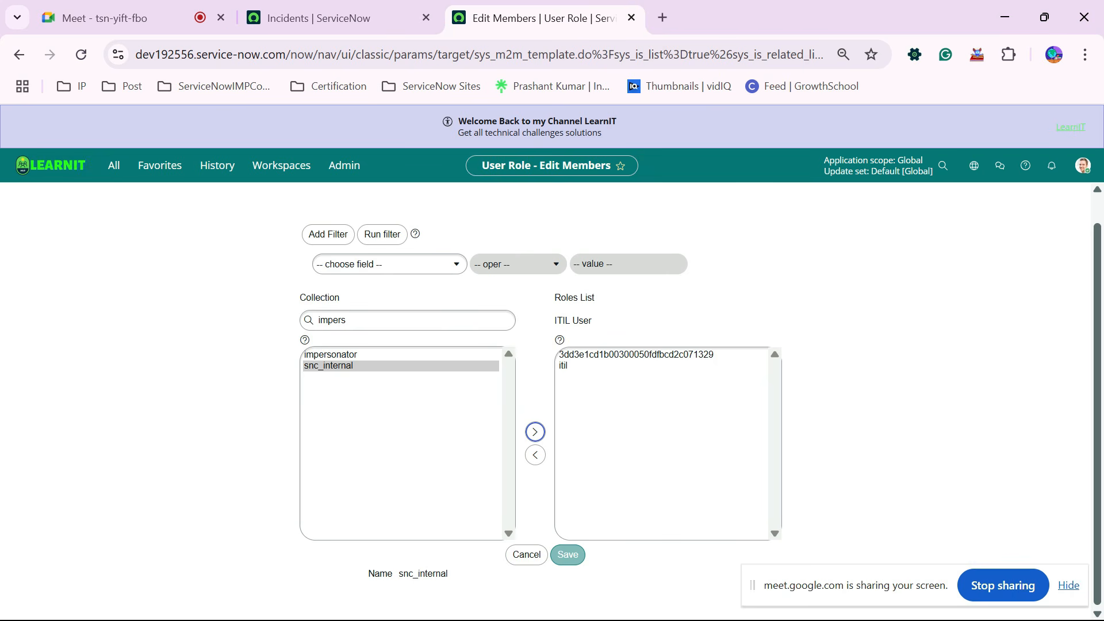
pyautogui.click(632, 18)
pyautogui.click(81, 54)
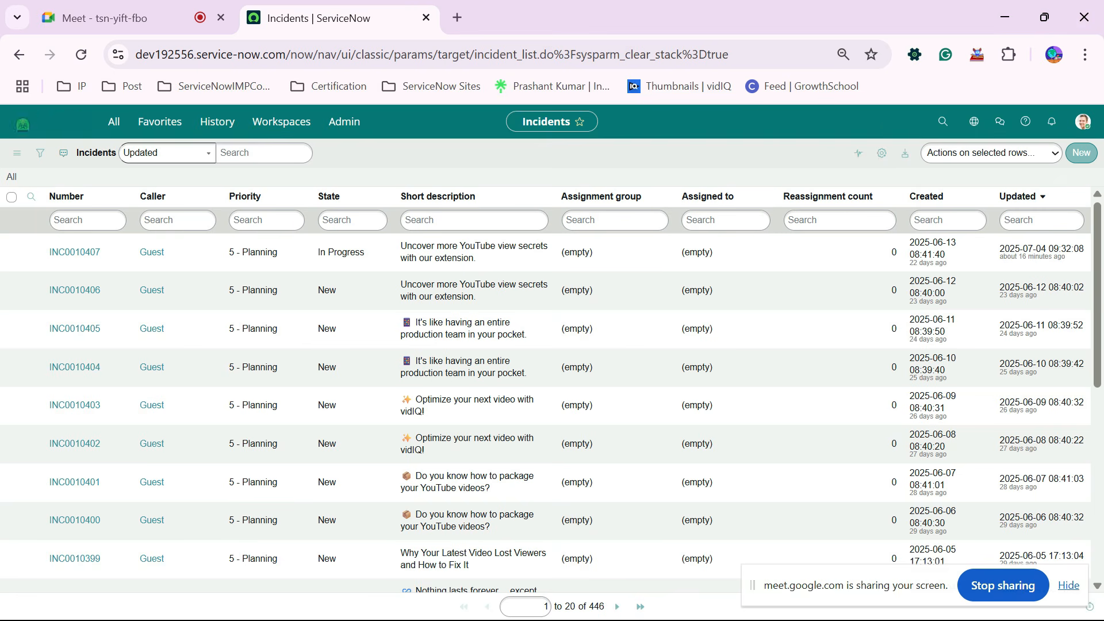
# Open the recently visited ITIL User record and the User Role - Edit Members entry in new browser tabs.
pyautogui.click(1084, 121)
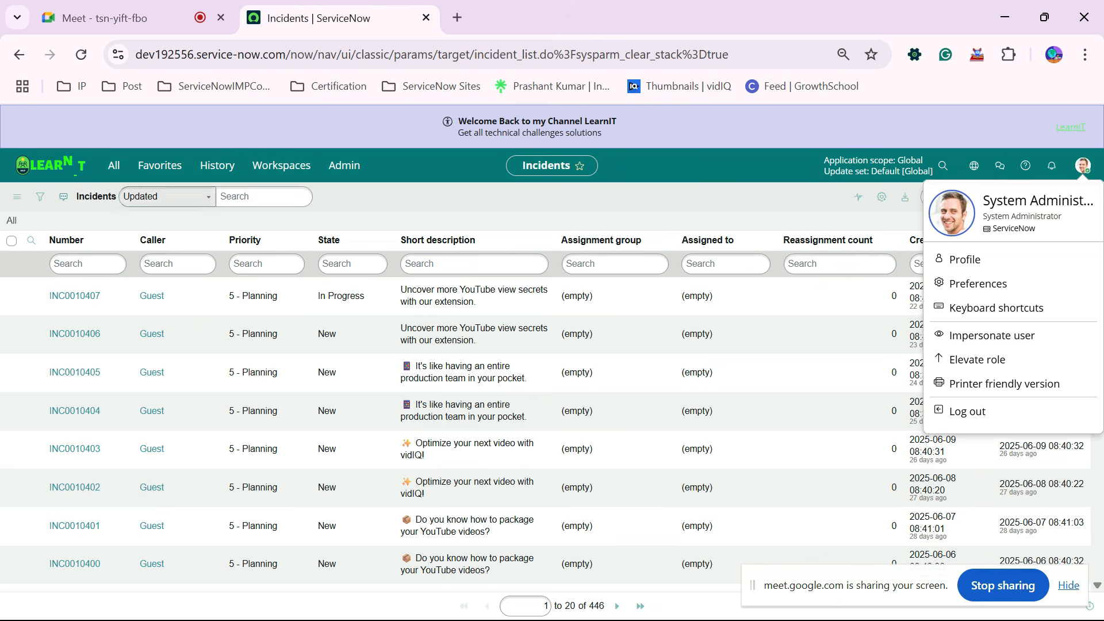
pyautogui.click(160, 165)
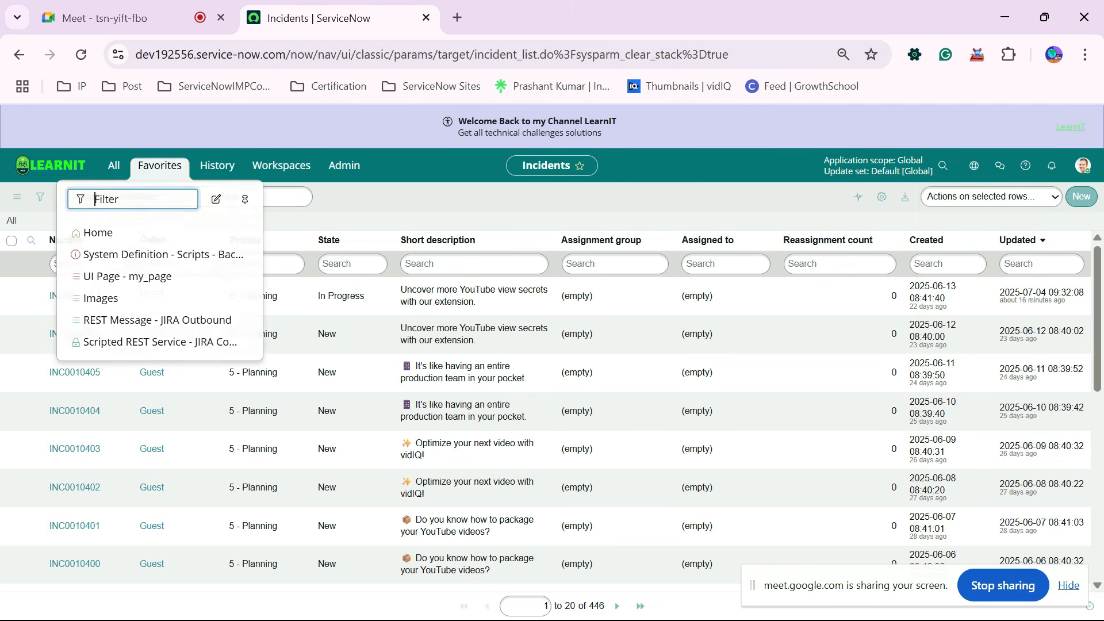
pyautogui.click(217, 165)
pyautogui.keyDown('ctrl'); pyautogui.click(137, 269); pyautogui.keyUp('ctrl')
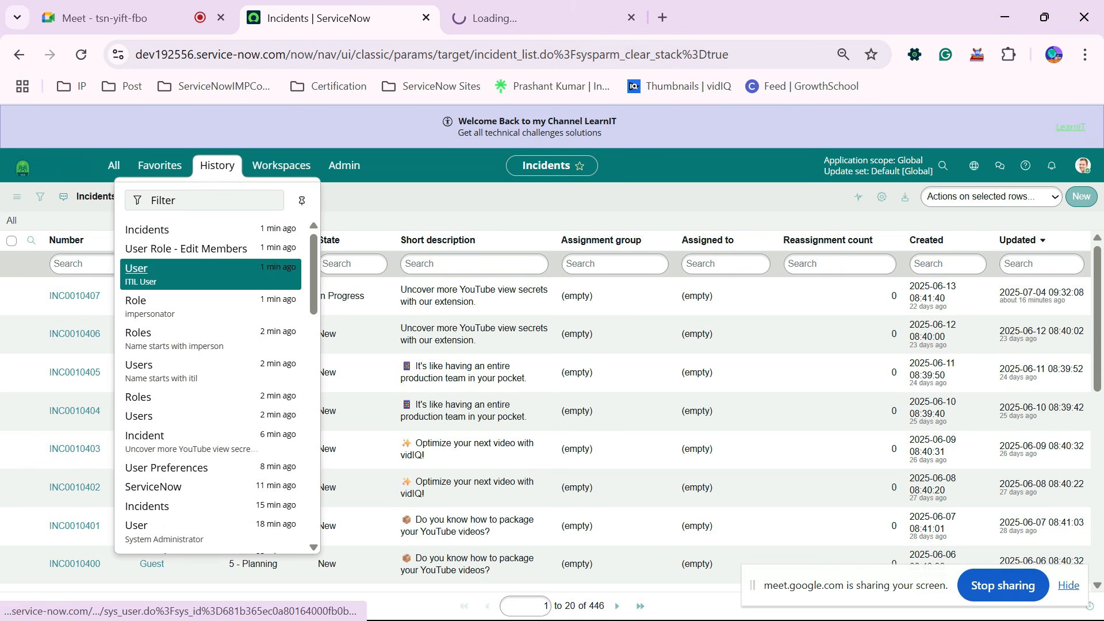
pyautogui.keyDown('ctrl'); pyautogui.click(172, 249); pyautogui.keyUp('ctrl')
pyautogui.click(538, 17)
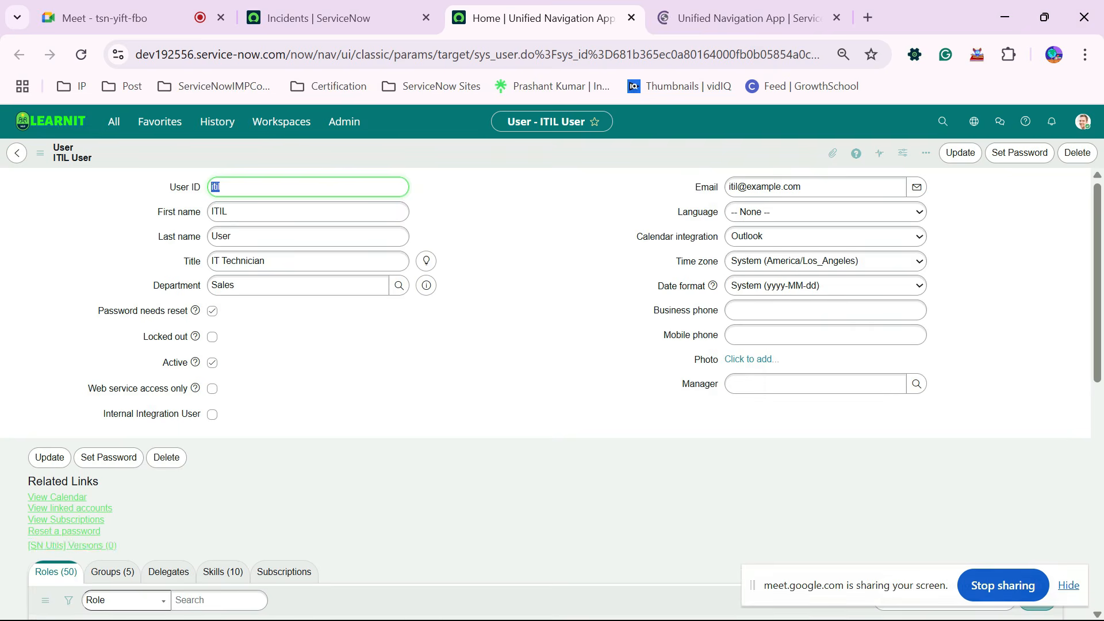
# Open the ITIL User's role editing and add import_admin, import_transformer and impersonator to the roles list.
pyautogui.scroll(-3, 545, 394)
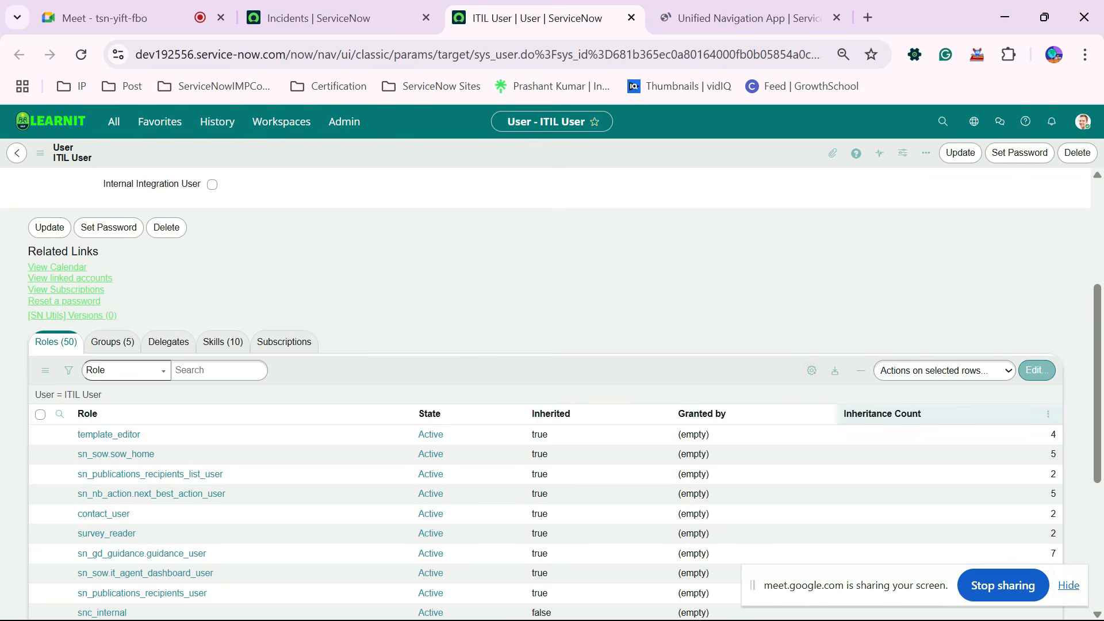
pyautogui.click(1038, 370)
pyautogui.click(742, 18)
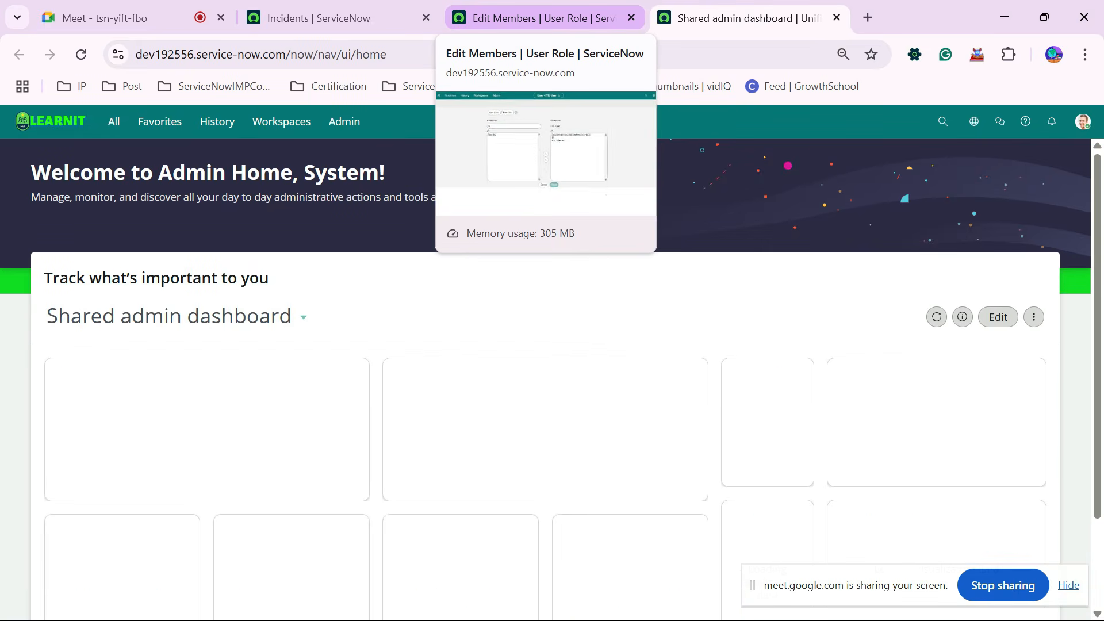
pyautogui.click(535, 18)
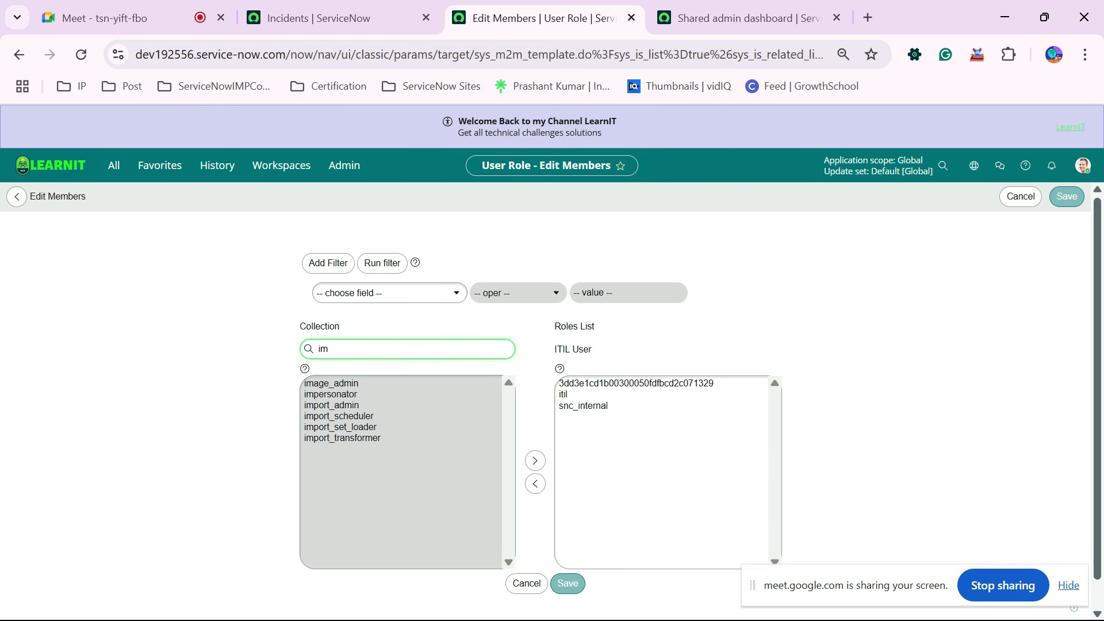
pyautogui.doubleClick(336, 404)
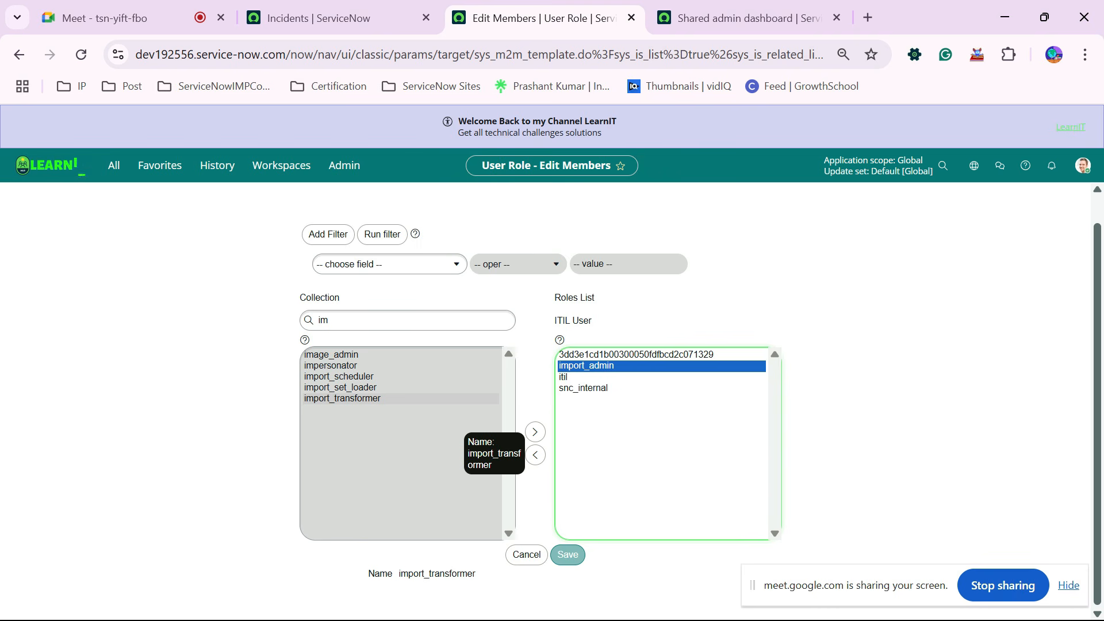
pyautogui.click(343, 400)
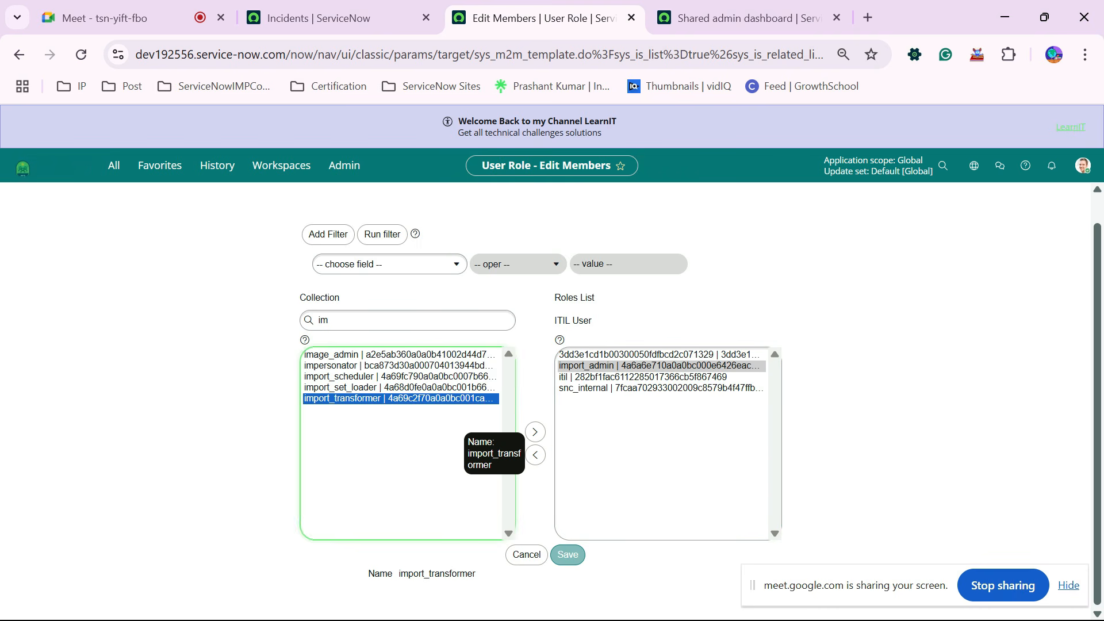
pyautogui.doubleClick(392, 367)
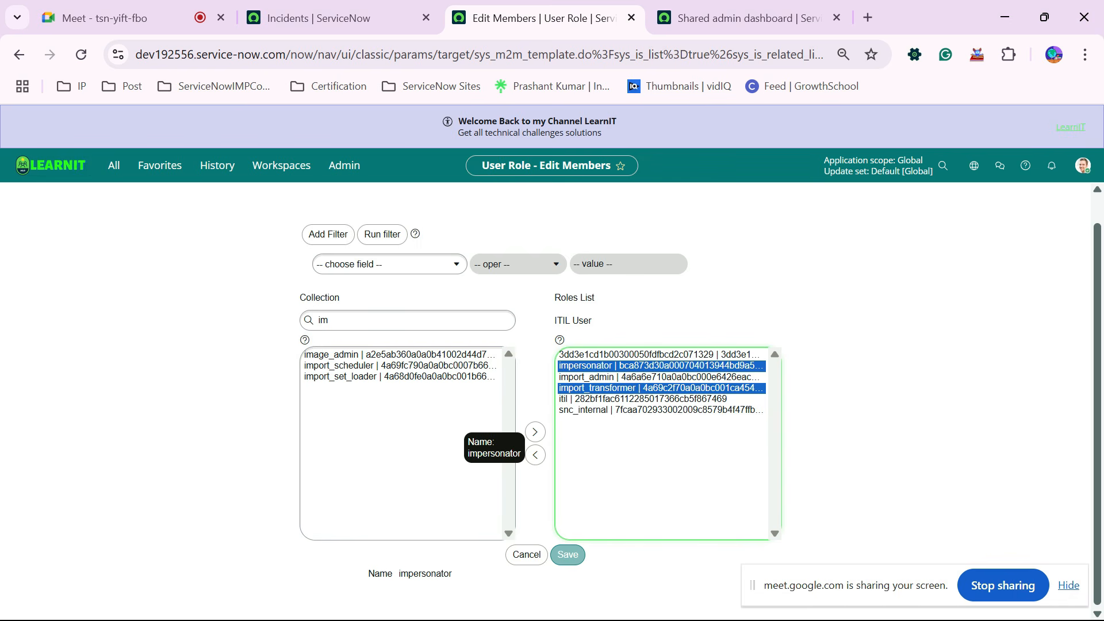
# Remove import_transformer and import_admin from the ITIL User's roles list and save the role changes.
pyautogui.click(535, 455)
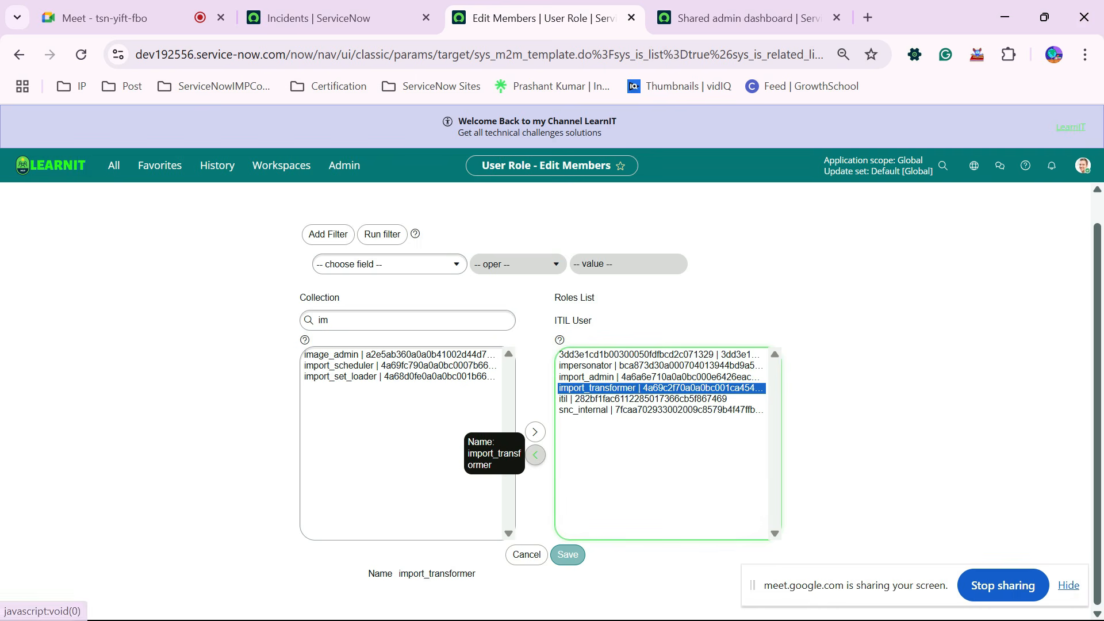
pyautogui.click(535, 454)
pyautogui.click(586, 377)
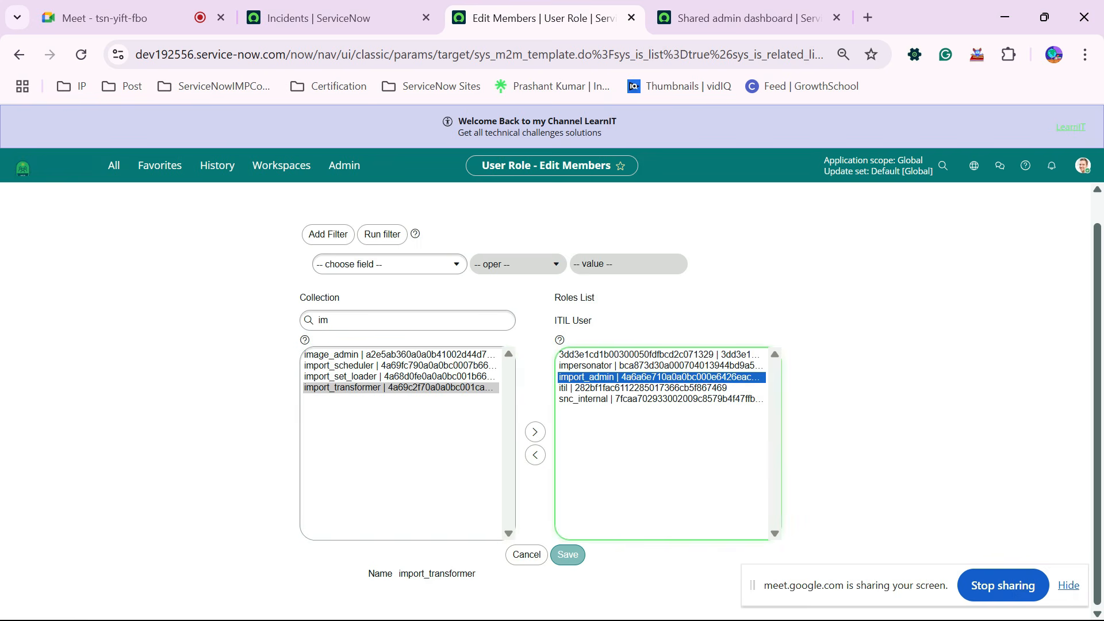
pyautogui.click(534, 455)
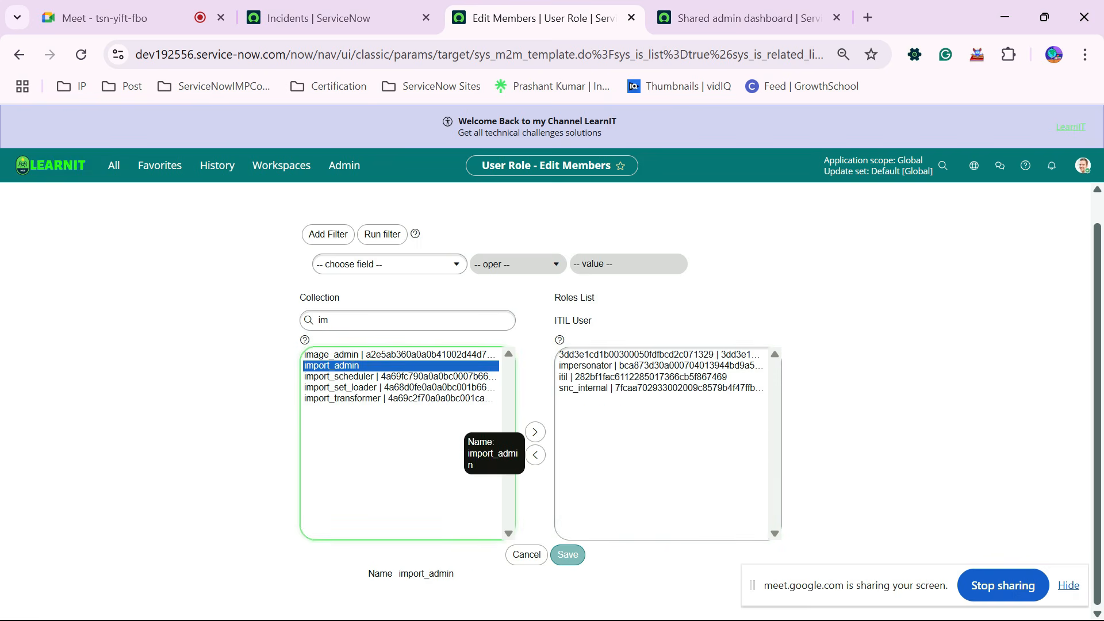
pyautogui.click(564, 376)
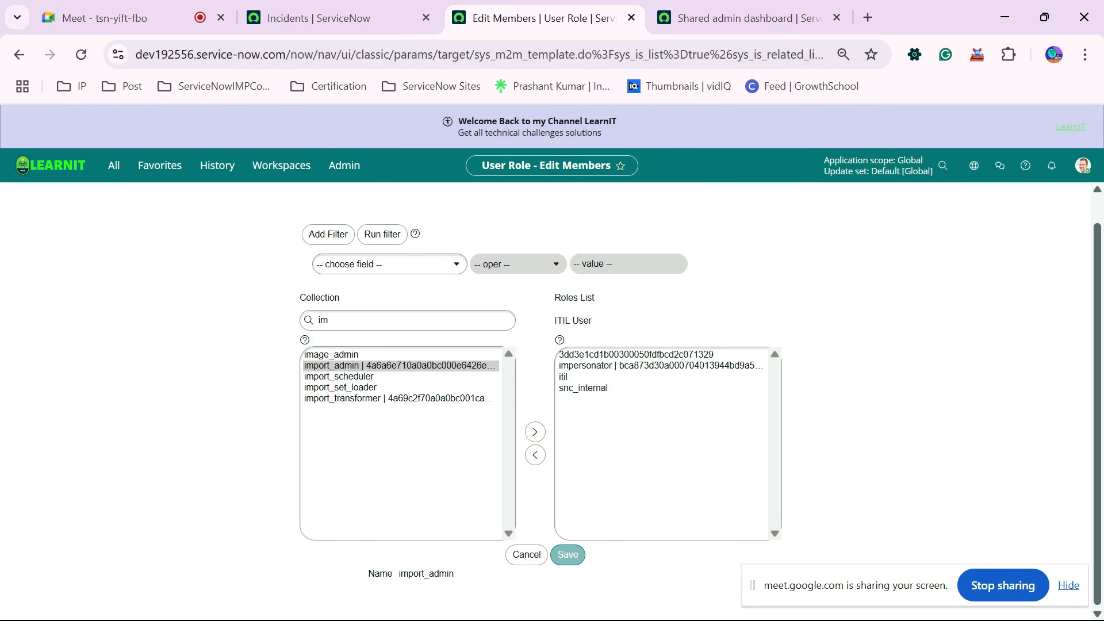
pyautogui.tripleClick(593, 264)
pyautogui.tripleClick(618, 121)
pyautogui.click(632, 225)
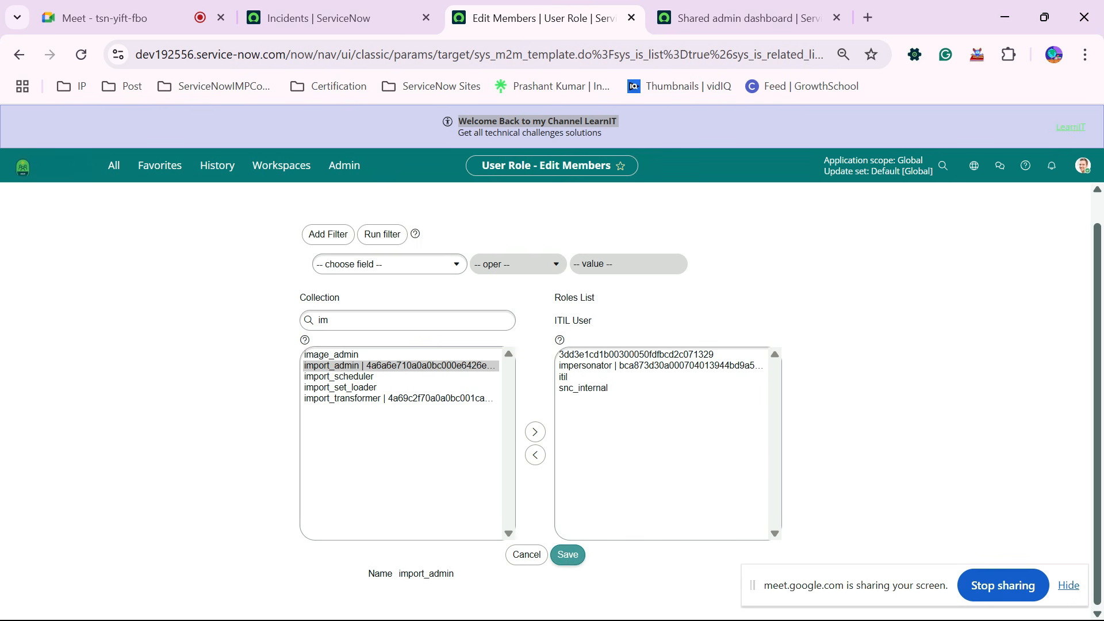
pyautogui.click(567, 555)
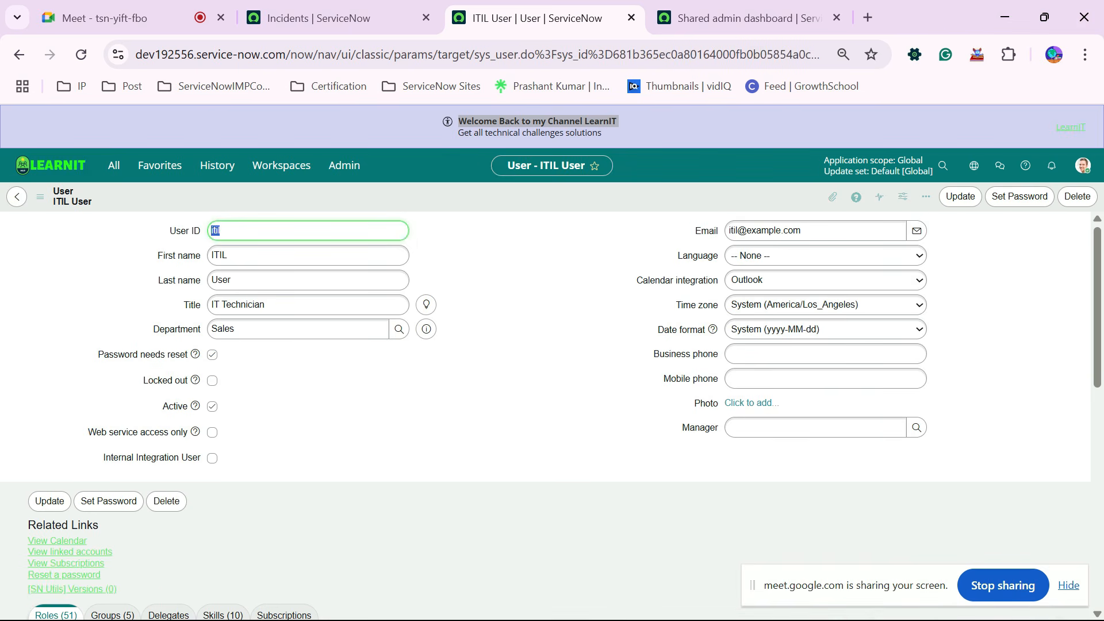
pyautogui.scroll(-5, 259, 460)
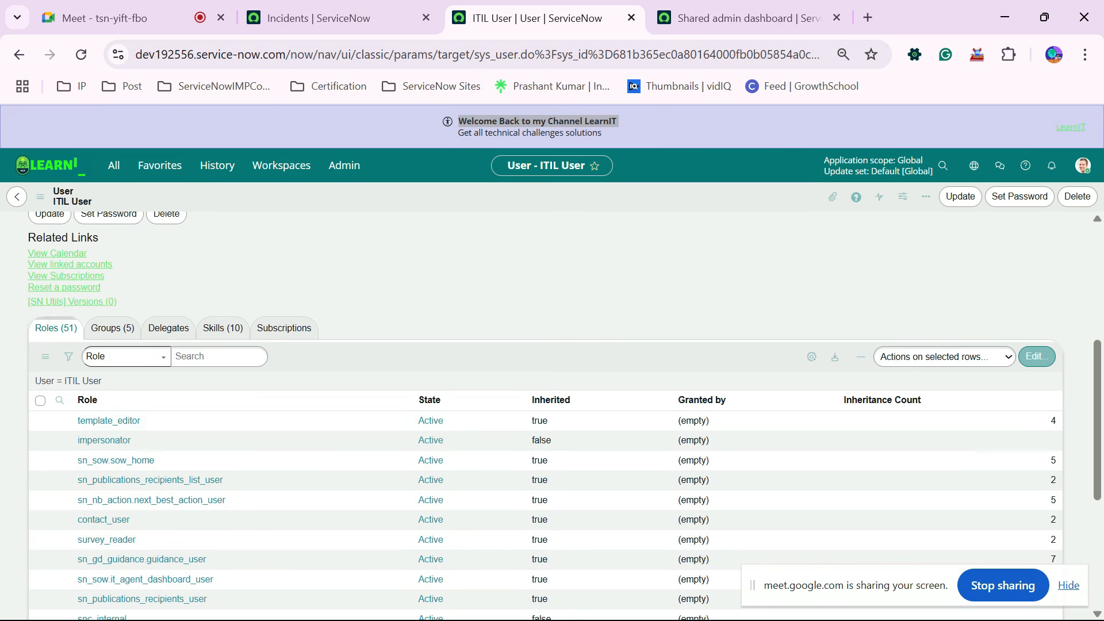
pyautogui.scroll(4, 172, 356)
# Impersonate the ITIL User from the Shared admin dashboard, choosing the user from the recent impersonations.
pyautogui.click(750, 18)
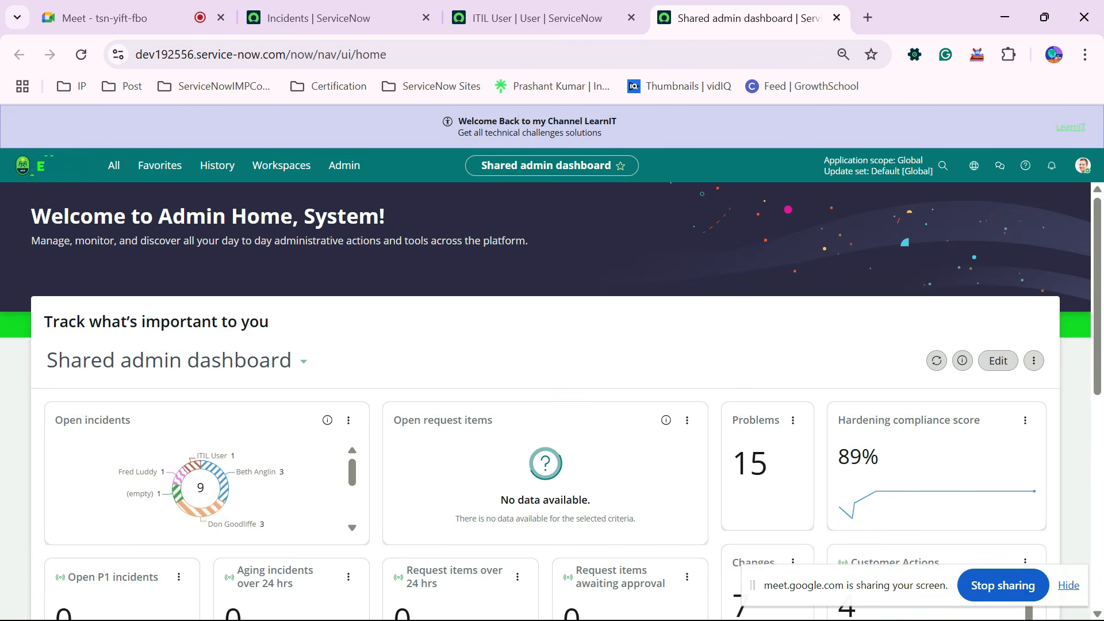
pyautogui.click(1083, 166)
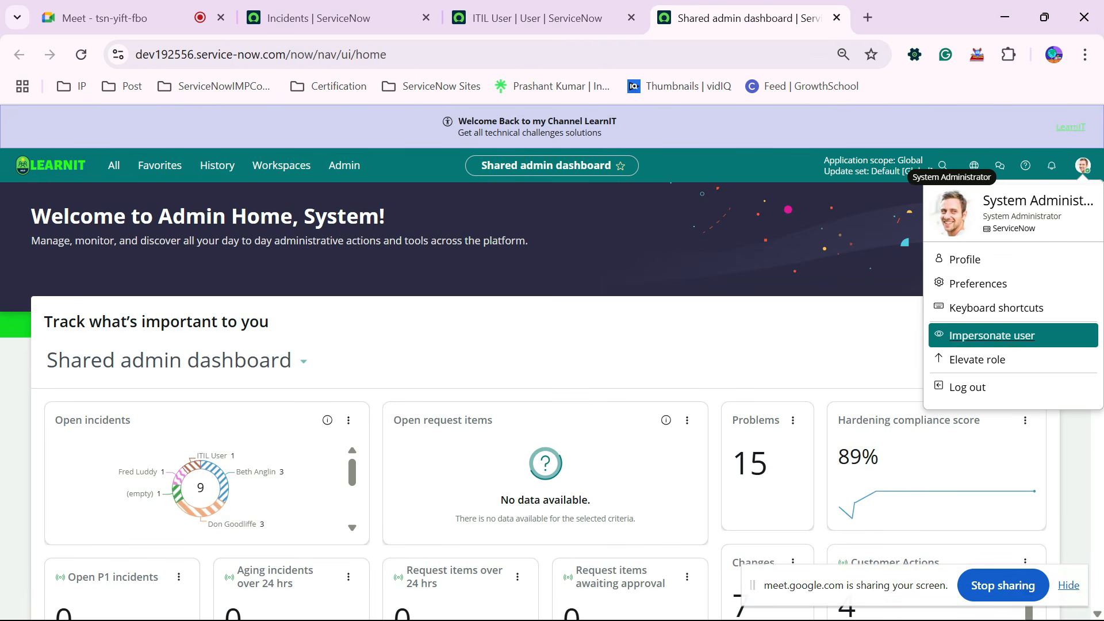
pyautogui.click(992, 335)
pyautogui.click(575, 410)
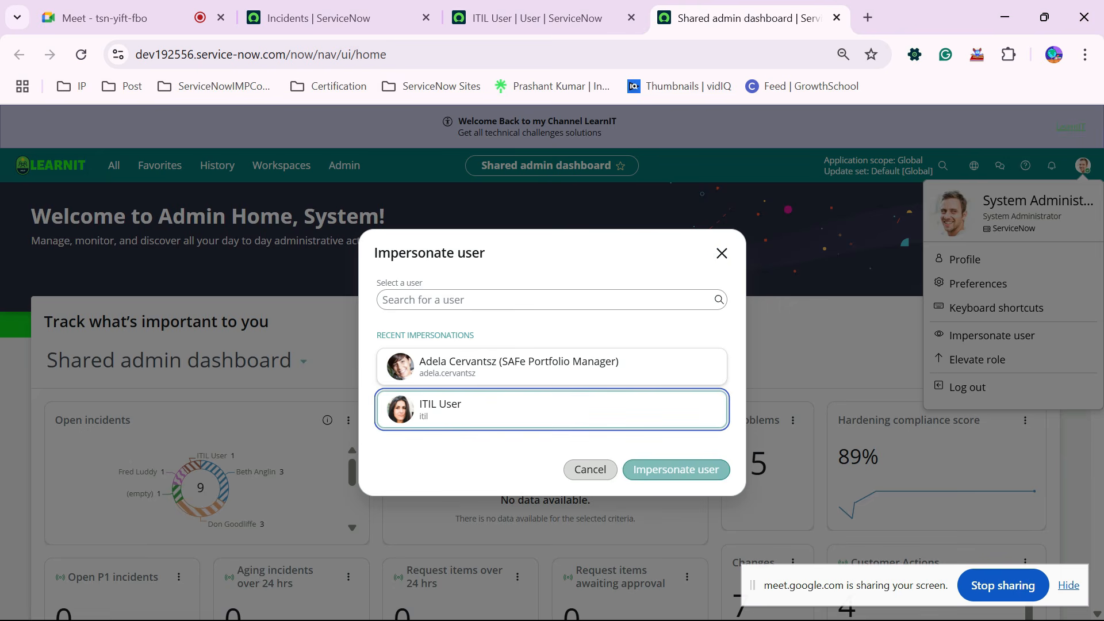
pyautogui.click(676, 470)
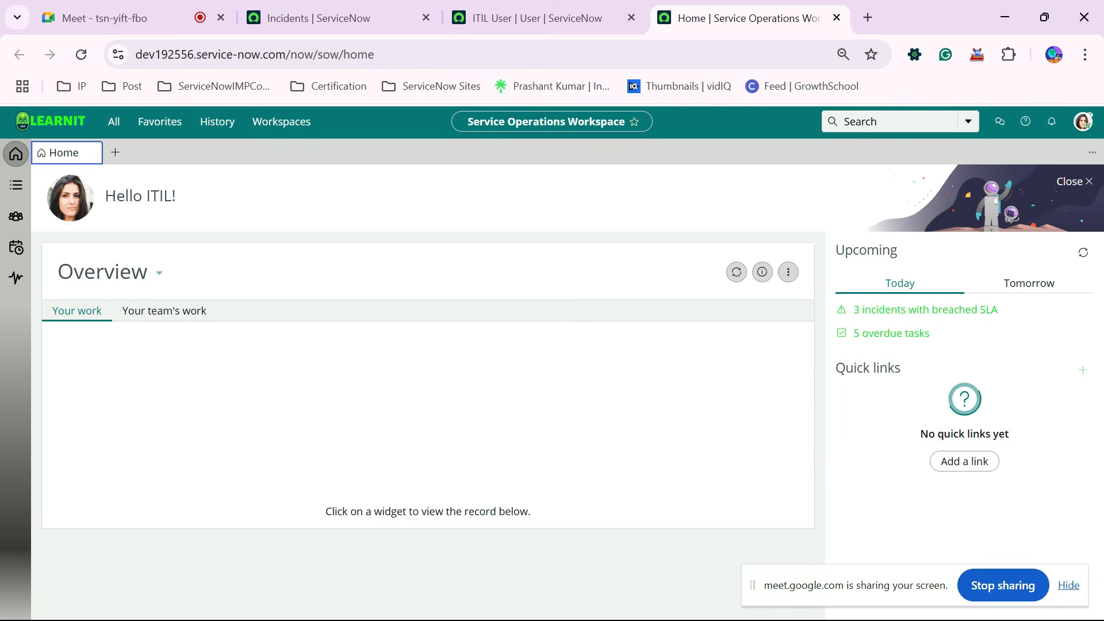
# Examine the impersonation options available to the ITIL User and compare the session with the ITIL User record.
pyautogui.click(1083, 122)
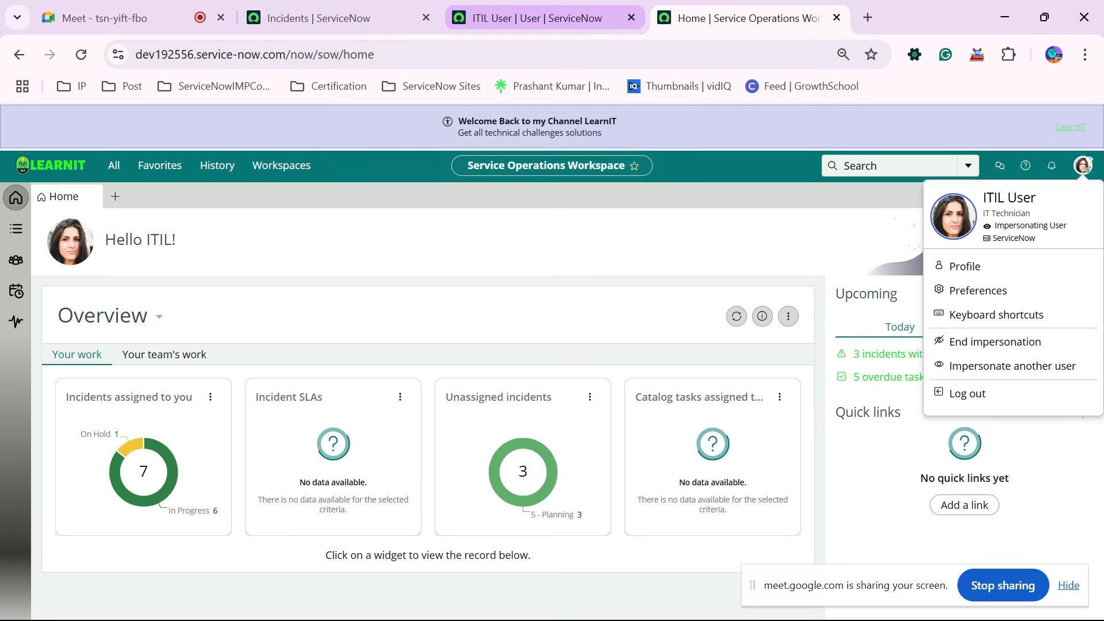
pyautogui.click(541, 17)
pyautogui.click(742, 18)
pyautogui.click(540, 18)
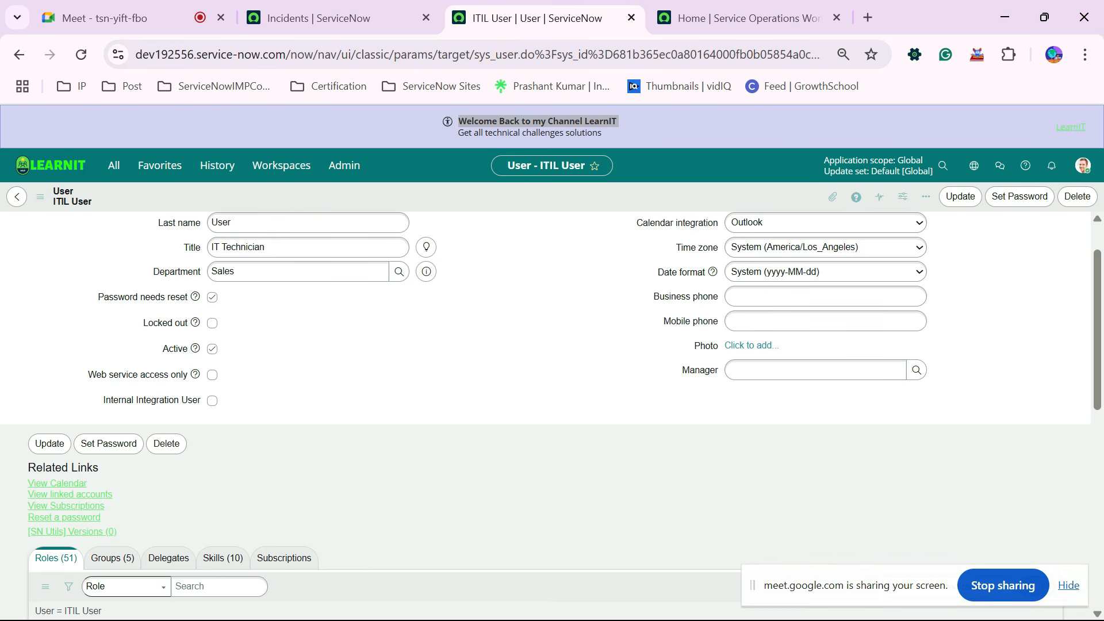
pyautogui.click(742, 17)
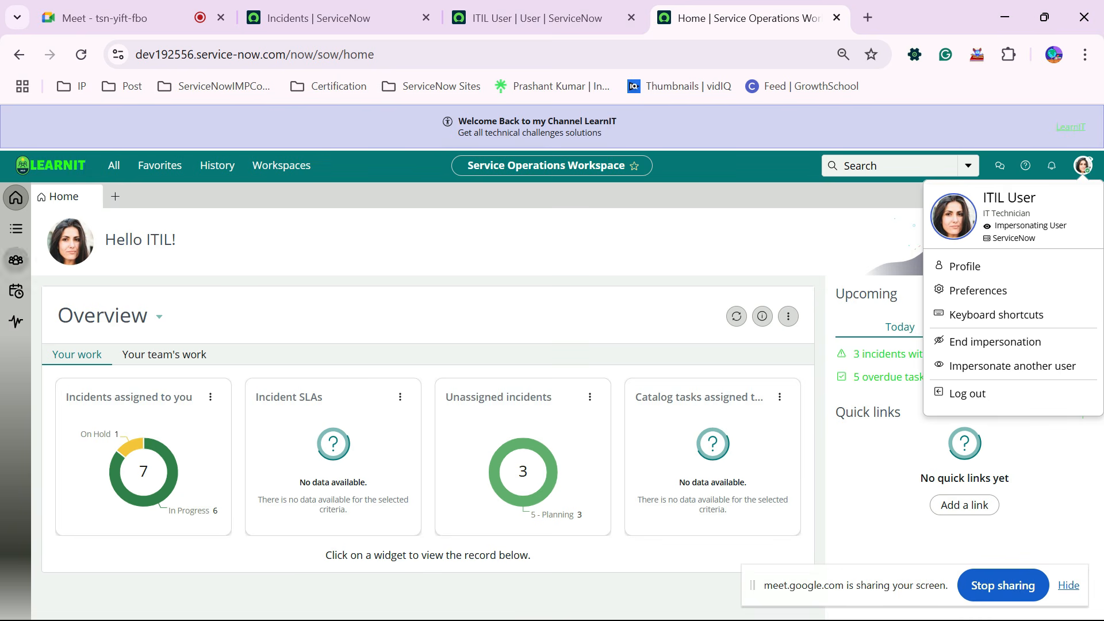
pyautogui.click(538, 18)
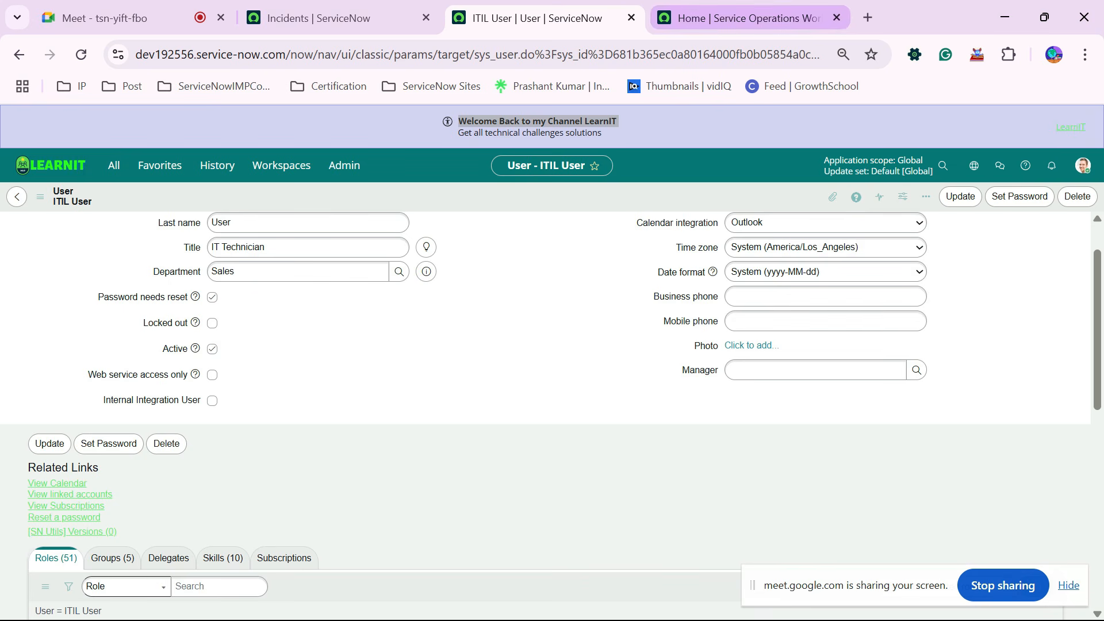
pyautogui.click(736, 18)
# End the impersonation of the ITIL User.
pyautogui.click(1084, 167)
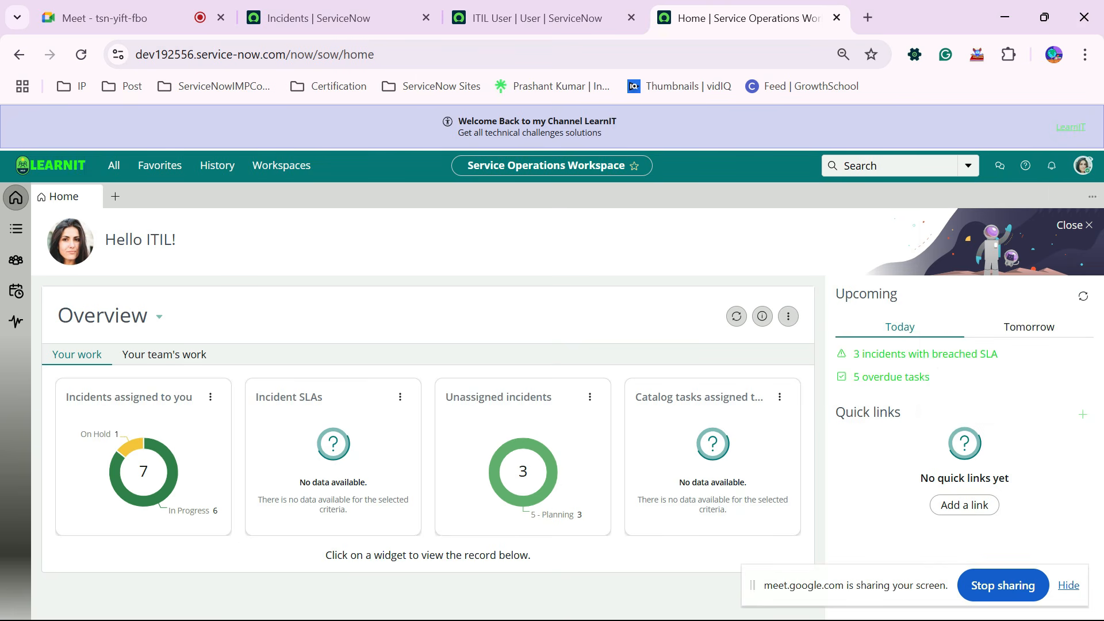
pyautogui.click(1084, 166)
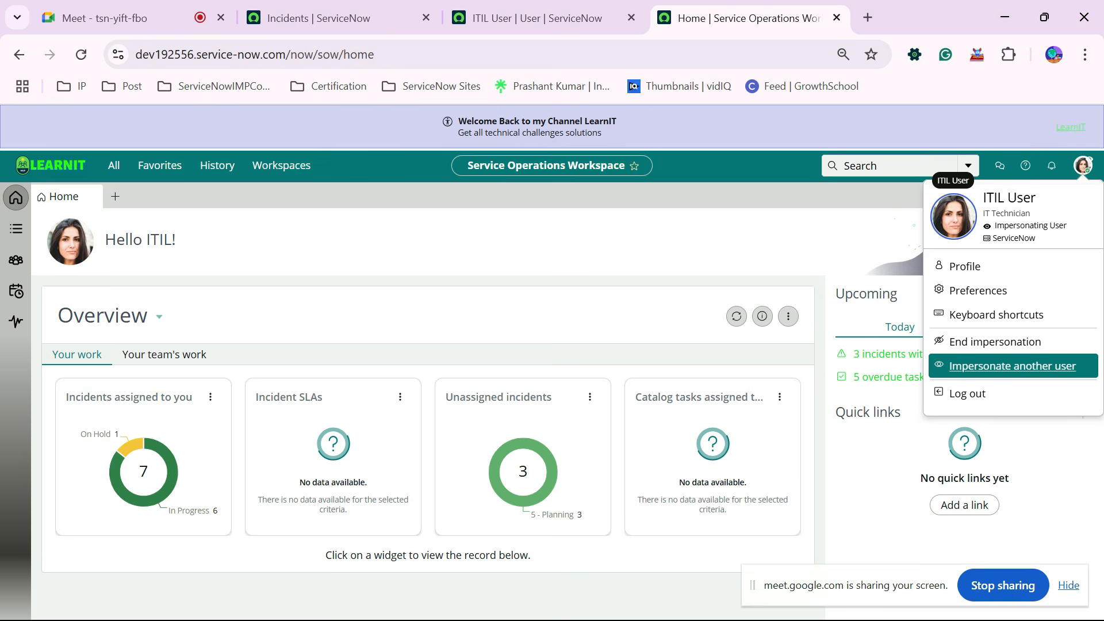
pyautogui.click(995, 341)
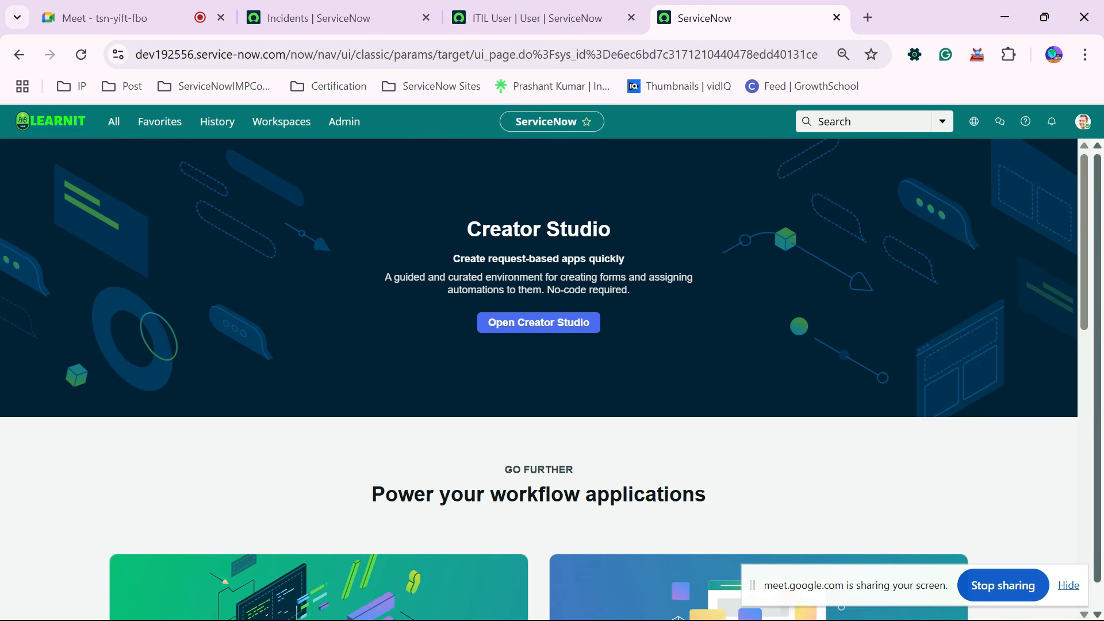
# Close the ITIL User record's browser tab and open the Service Portal at /sp in place of the Incidents list.
pyautogui.click(535, 17)
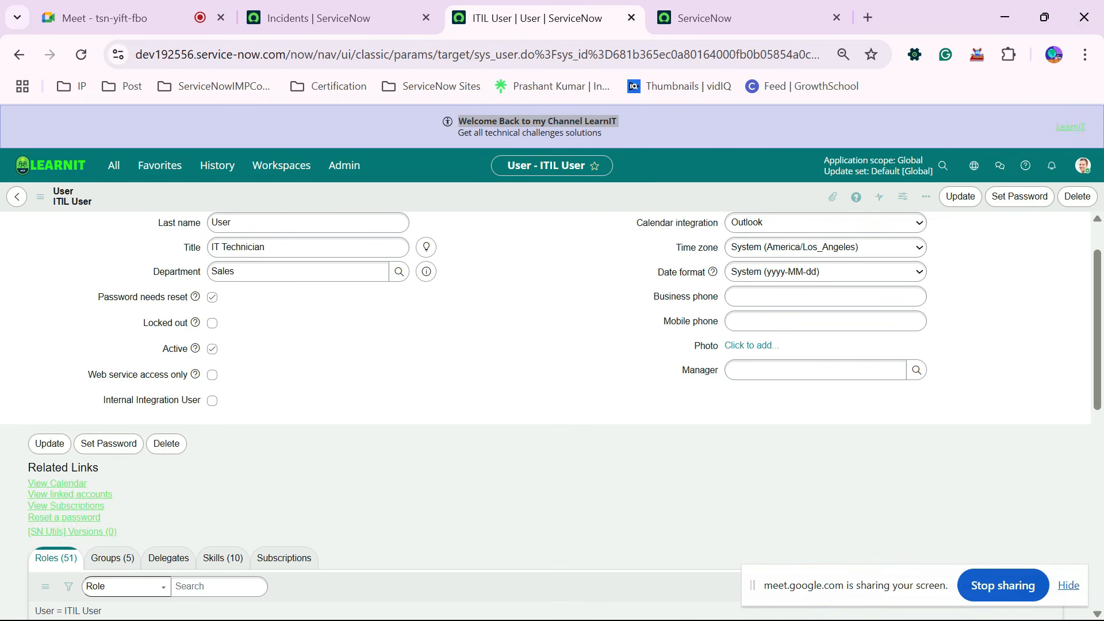
pyautogui.click(632, 18)
pyautogui.click(339, 18)
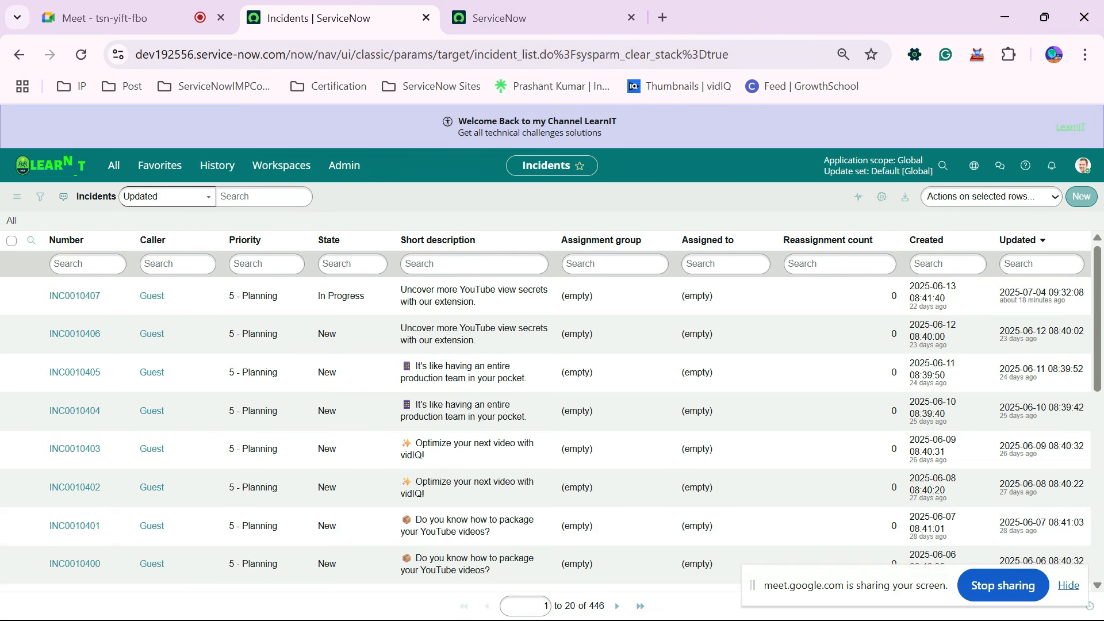
pyautogui.moveTo(290, 55); pyautogui.dragTo(742, 55)
pyautogui.press('BackSpace')
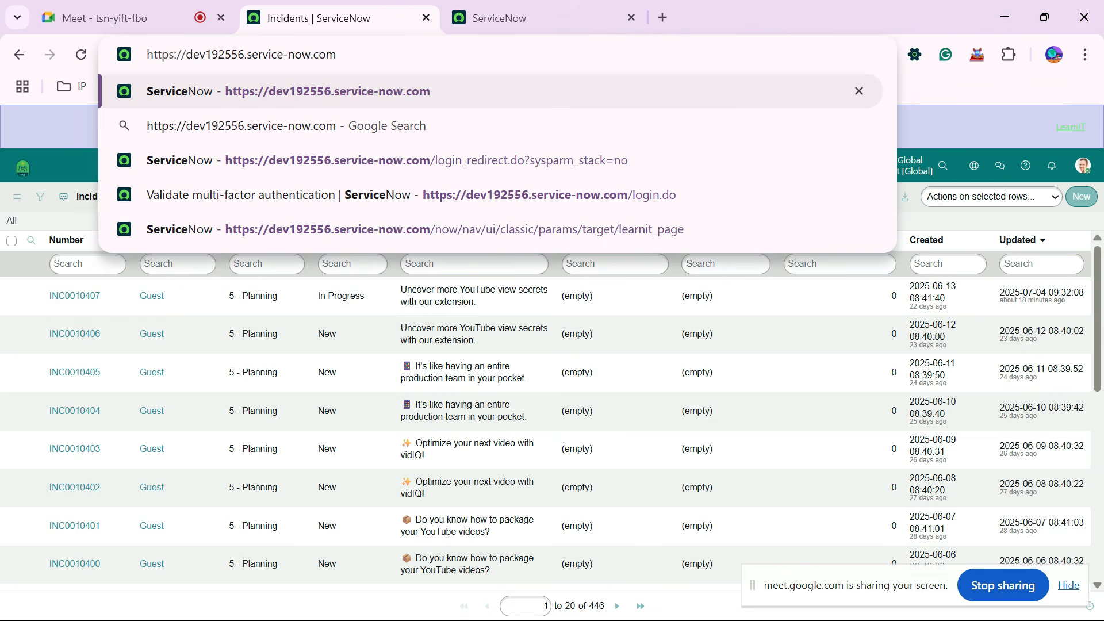
pyautogui.write('sp')
pyautogui.press('Return')
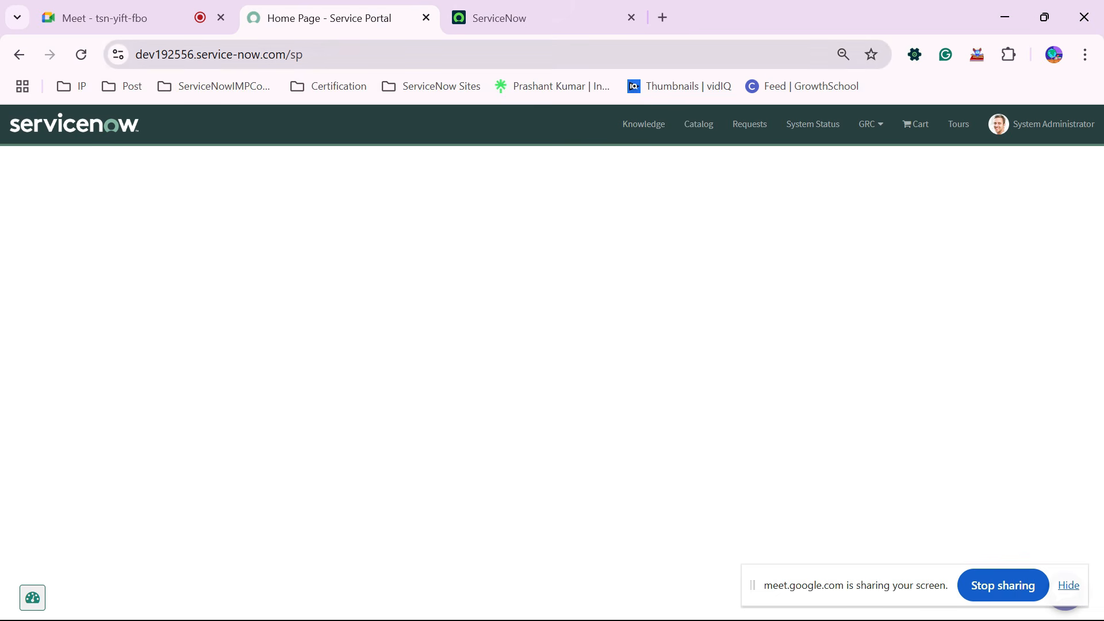
# Open the Employee Center by changing the address suffix from sp to esc.
pyautogui.doubleClick(297, 54)
pyautogui.write('esc')
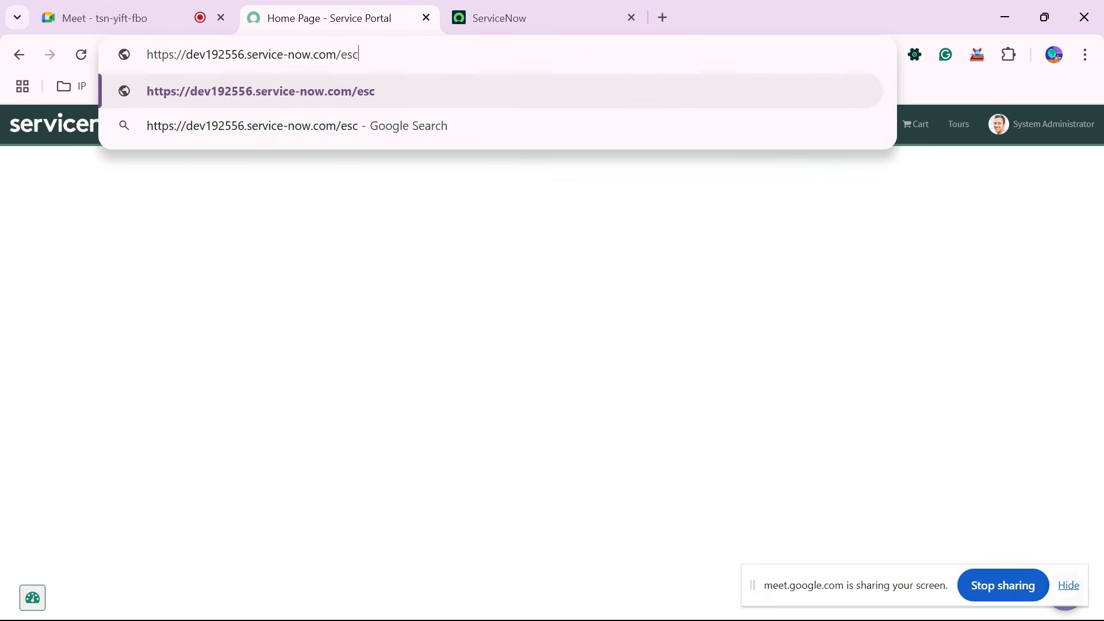
pyautogui.press('Return')
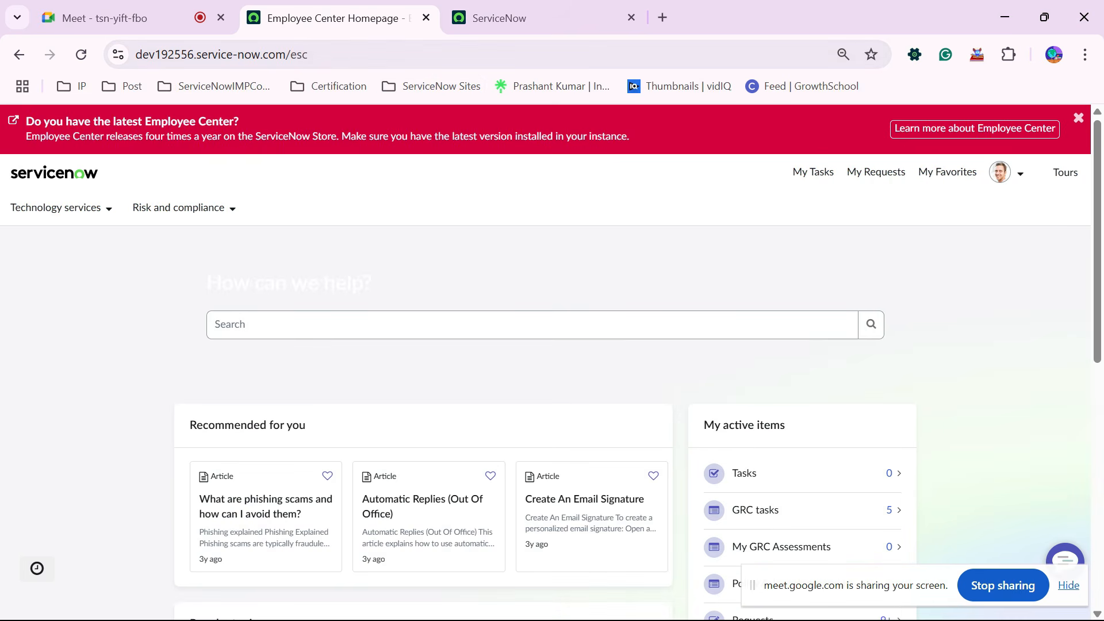
# Look through the Employee Center homepage's sections and dismiss the banner about the latest Employee Center.
pyautogui.scroll(-4, 522, 331)
pyautogui.scroll(4, 522, 331)
pyautogui.scroll(-4, 522, 331)
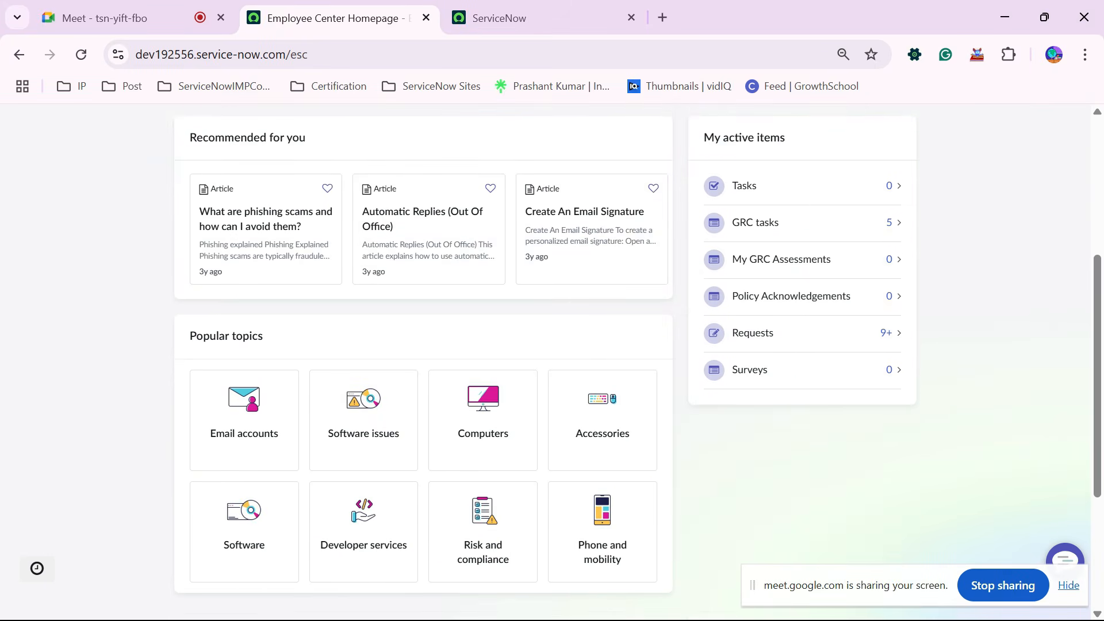
pyautogui.scroll(-3, 522, 331)
pyautogui.scroll(8, 522, 331)
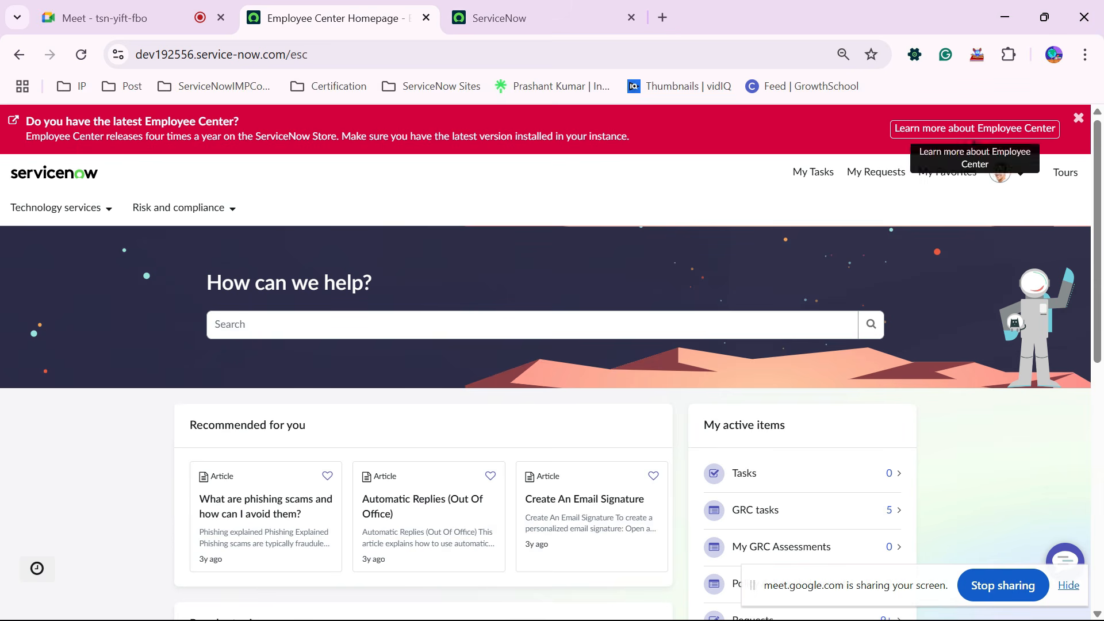
pyautogui.click(1079, 118)
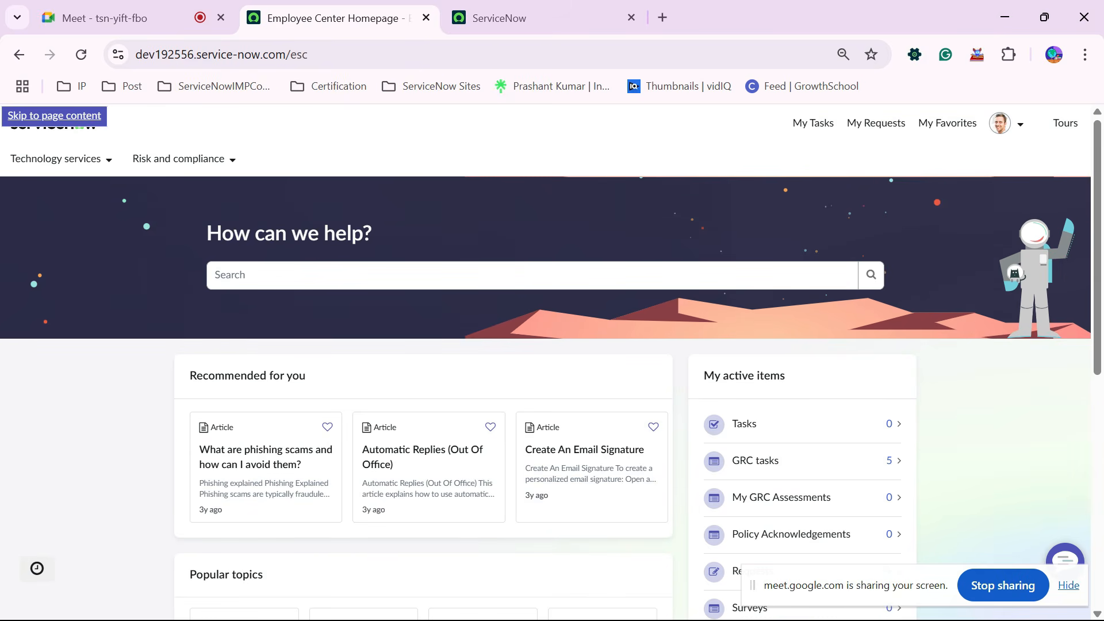
pyautogui.scroll(-1, 532, 275)
pyautogui.scroll(1, 532, 275)
# Close the Employee Center tab and collapse the Demands group under Self-Service in the list of all applications.
pyautogui.click(535, 17)
pyautogui.click(339, 18)
pyautogui.click(499, 18)
pyautogui.click(426, 17)
pyautogui.click(114, 165)
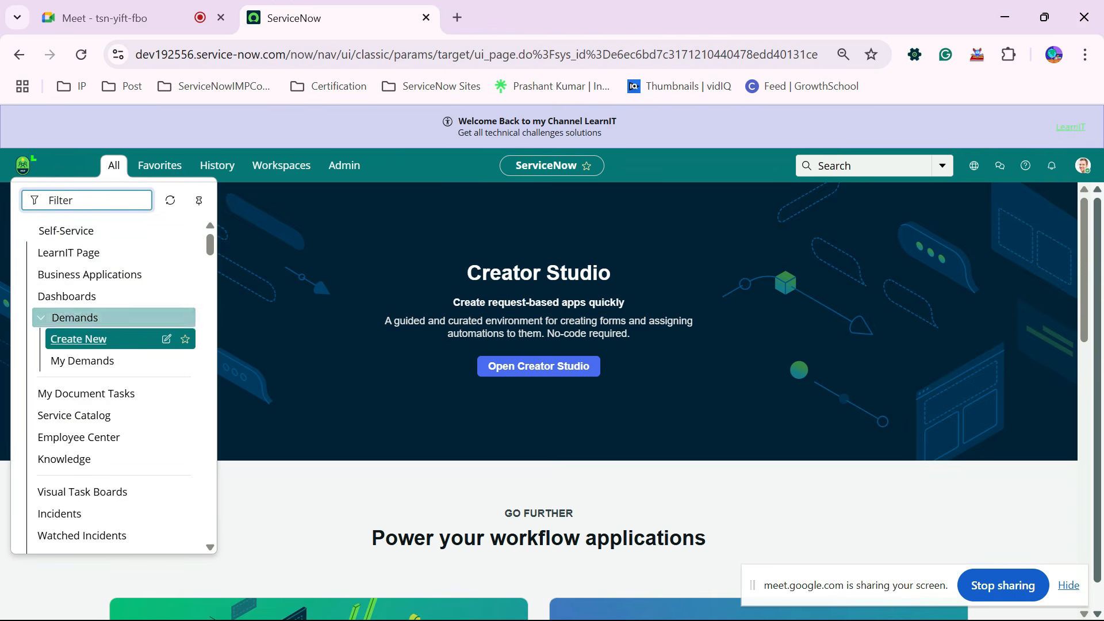
pyautogui.click(97, 318)
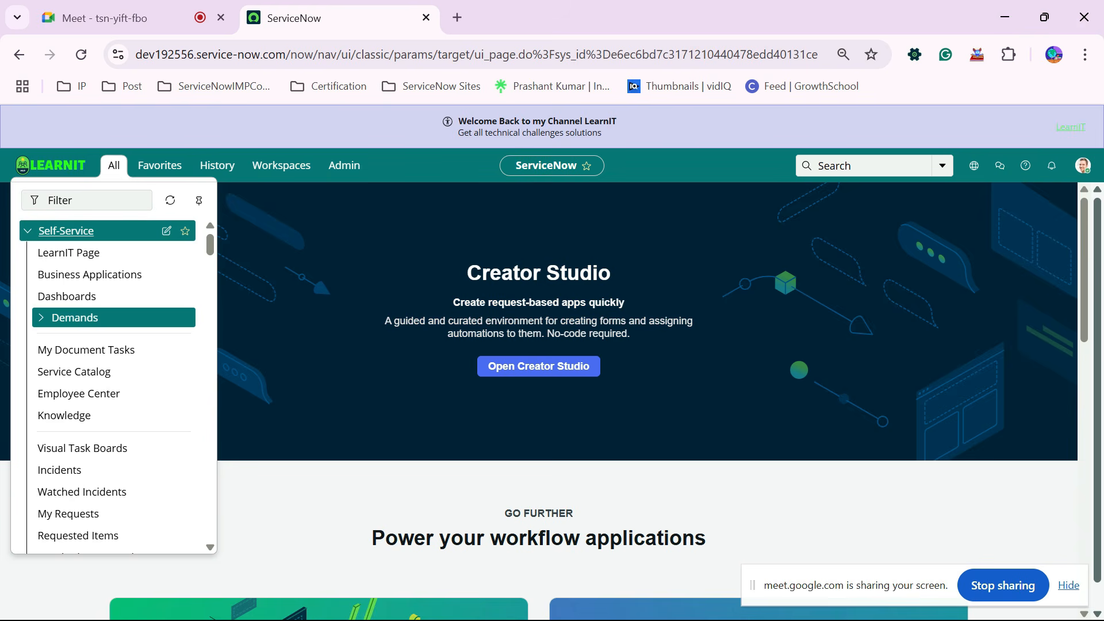
# Look through the modules listed under Self-Service and the applications that follow it, and close the application navigator.
pyautogui.click(66, 232)
pyautogui.click(66, 231)
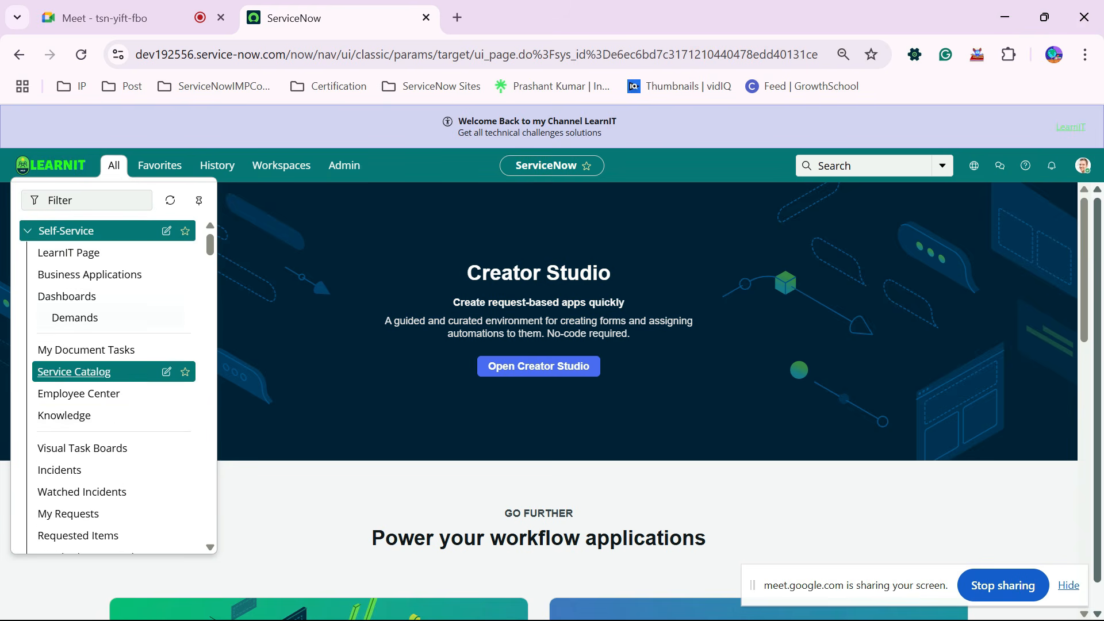
pyautogui.scroll(-4, 87, 368)
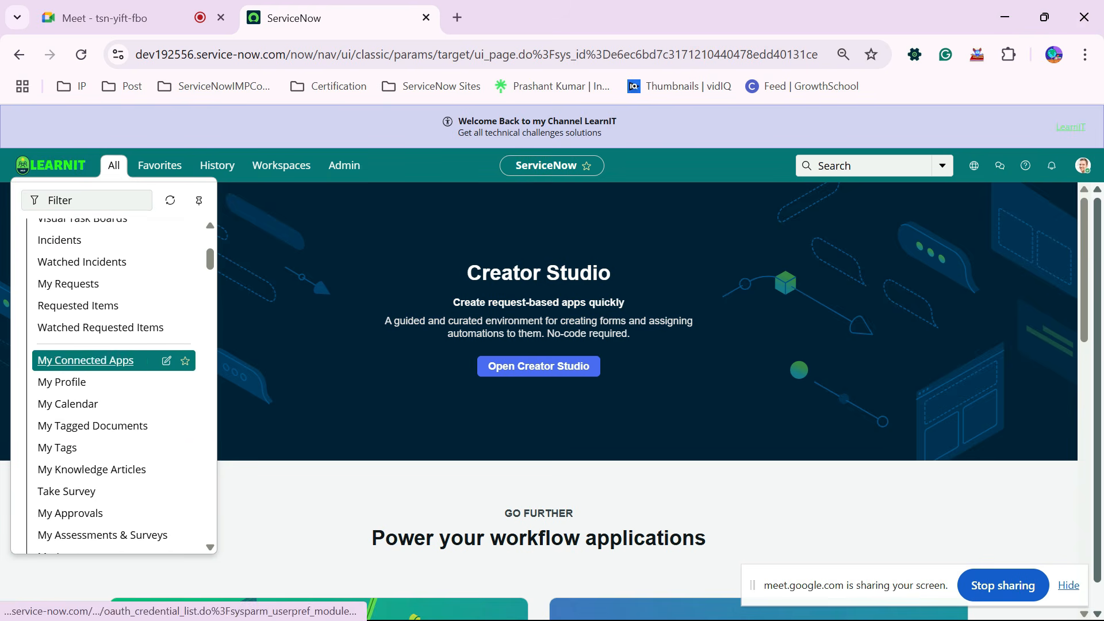
pyautogui.scroll(-3, 86, 391)
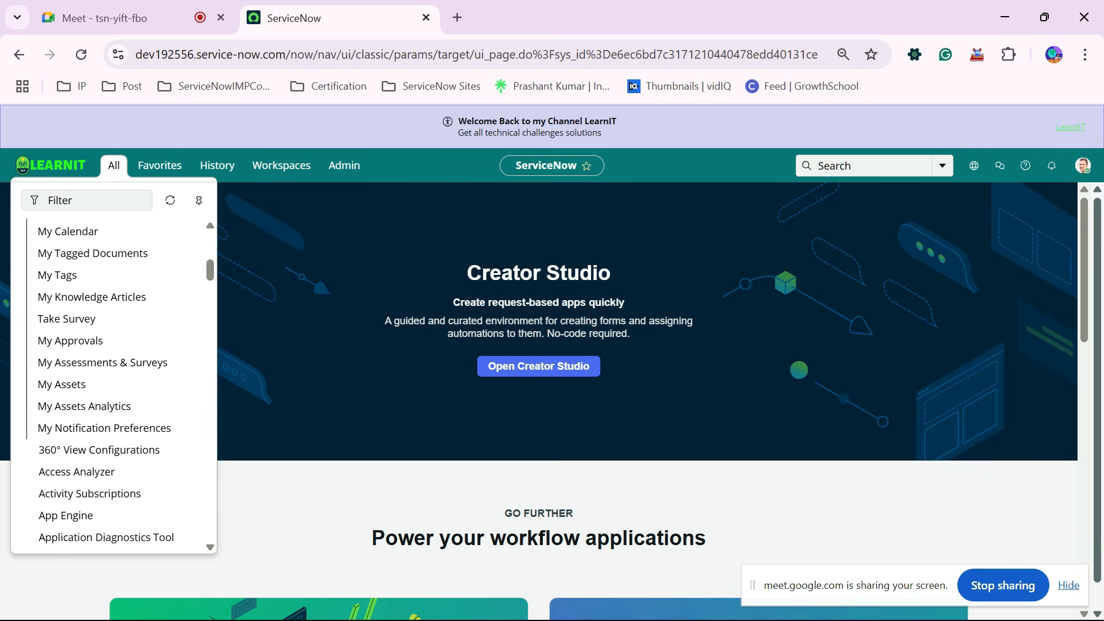
pyautogui.scroll(7, 86, 402)
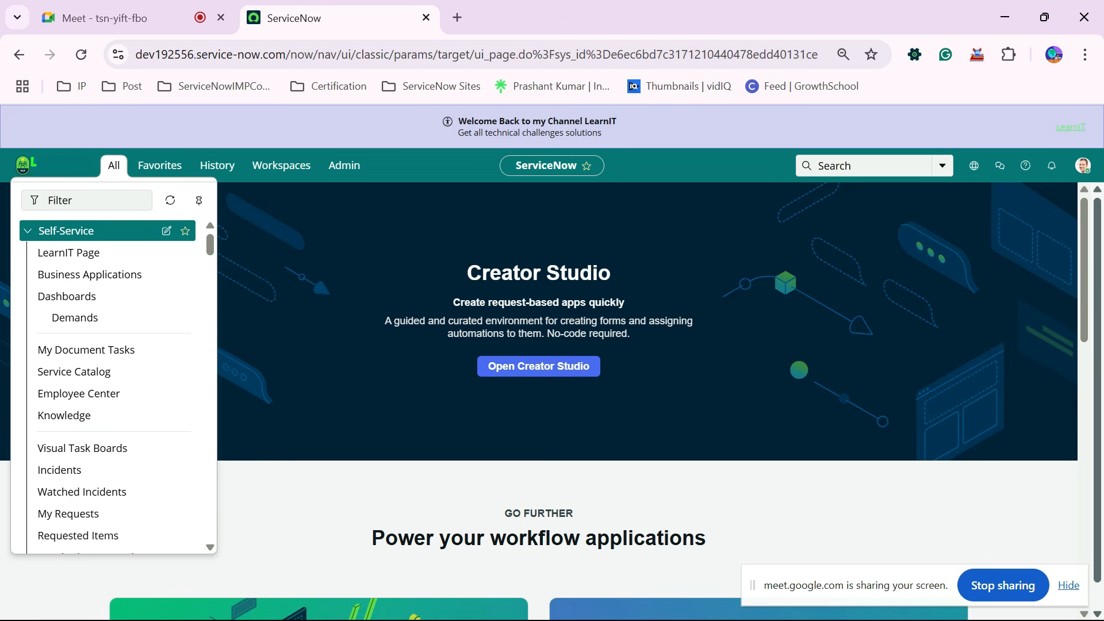
pyautogui.press('Escape')
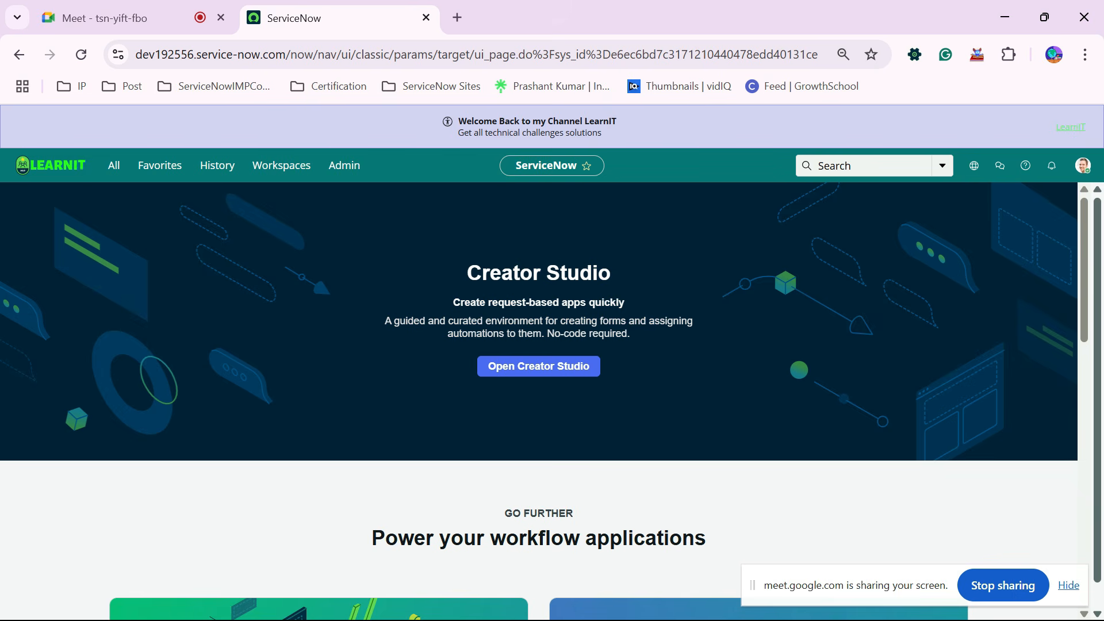
# Switch to PowerPoint to view the ServiceNow User Preferences slide, and return to the ServiceNow homepage in the browser.
pyautogui.scroll(-1, 539, 402)
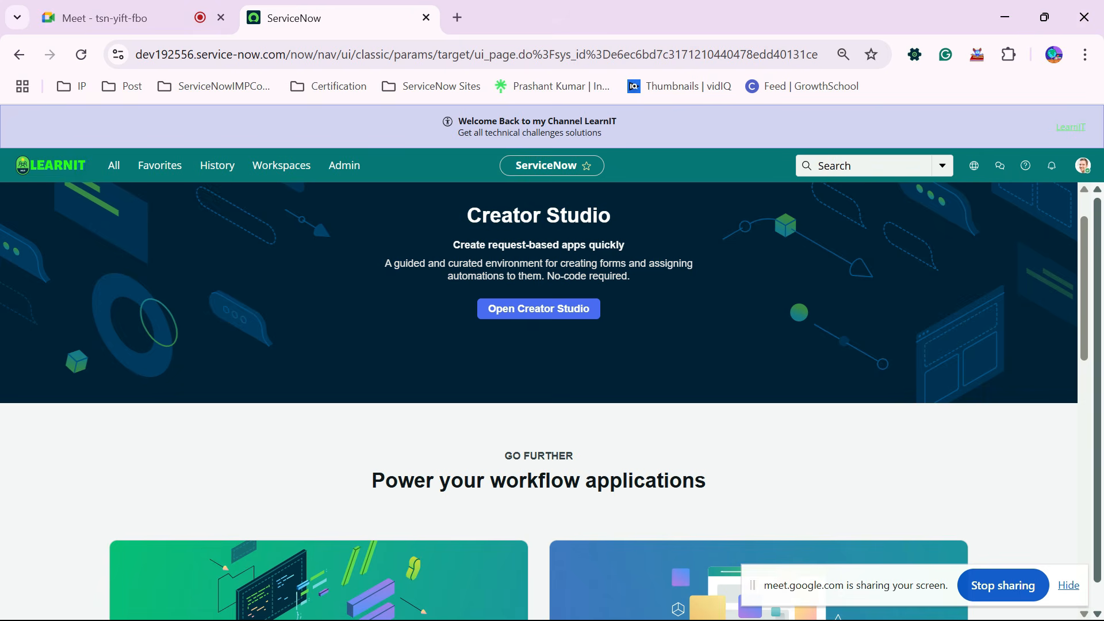
pyautogui.hotkey('alt', 'Tab')
pyautogui.scroll(-1, 629, 357)
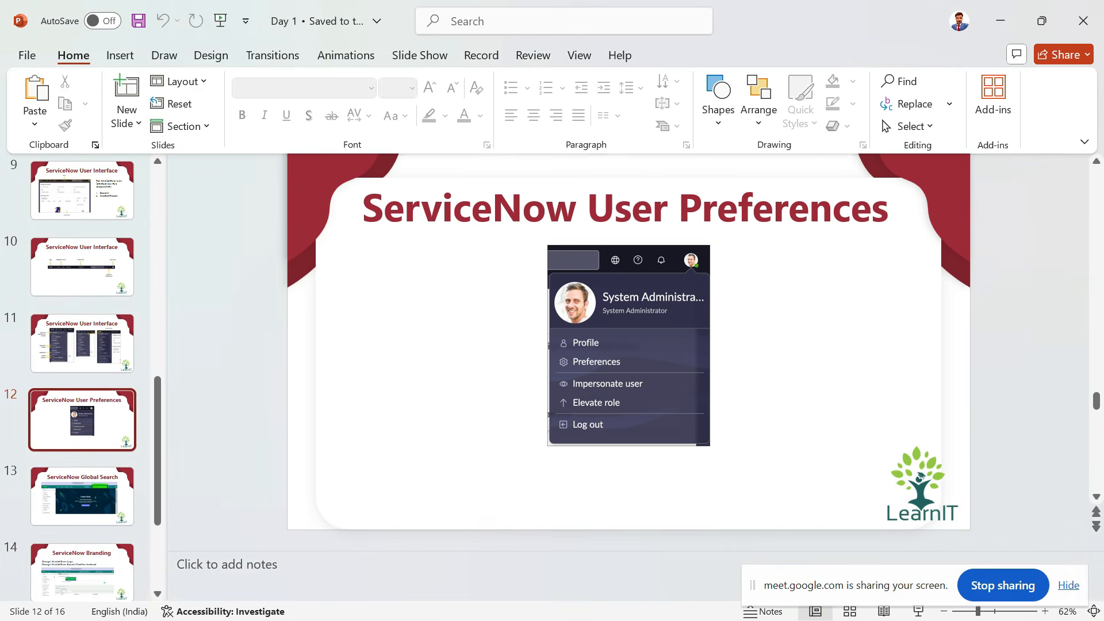
pyautogui.hotkey('alt', 'Tab')
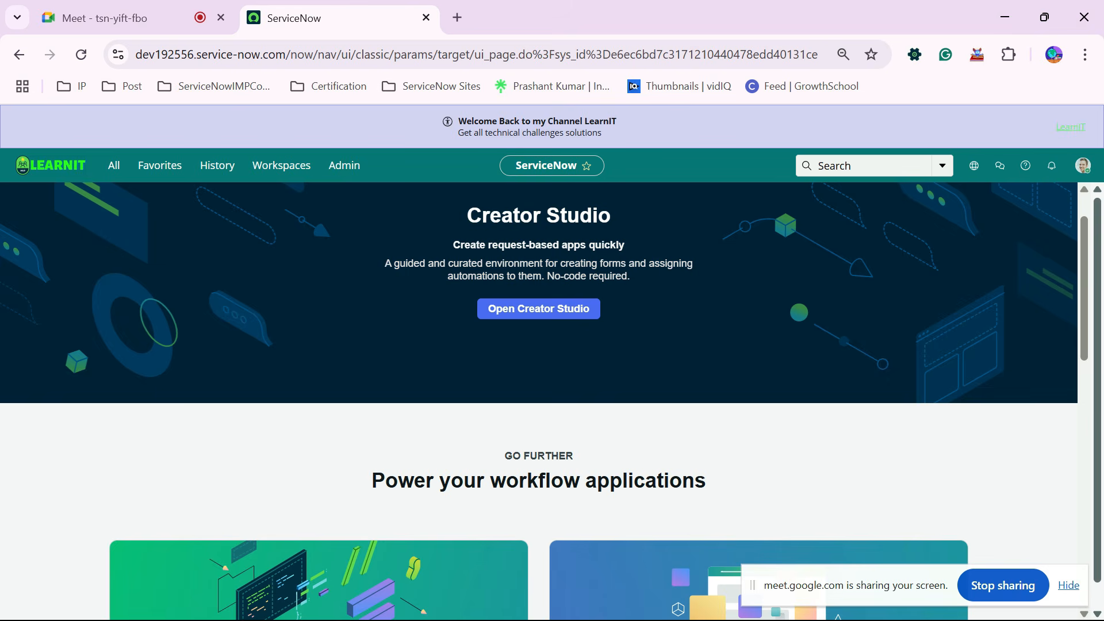
# View the roles available for elevation in the Elevate role dialog, and close it and the user menu without changes.
pyautogui.click(1083, 165)
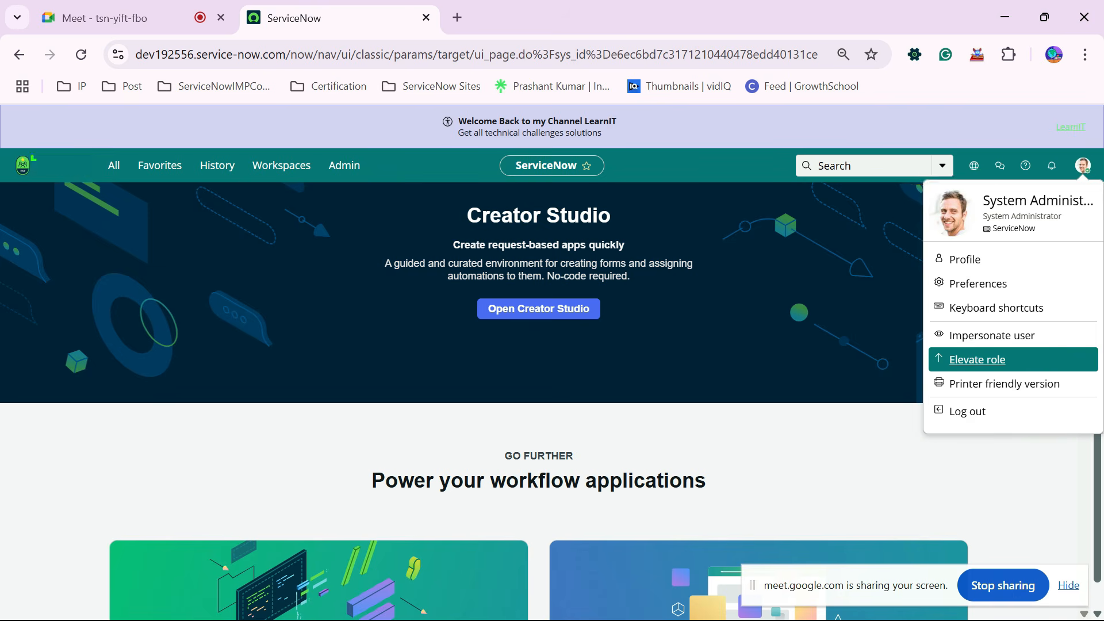
pyautogui.click(978, 359)
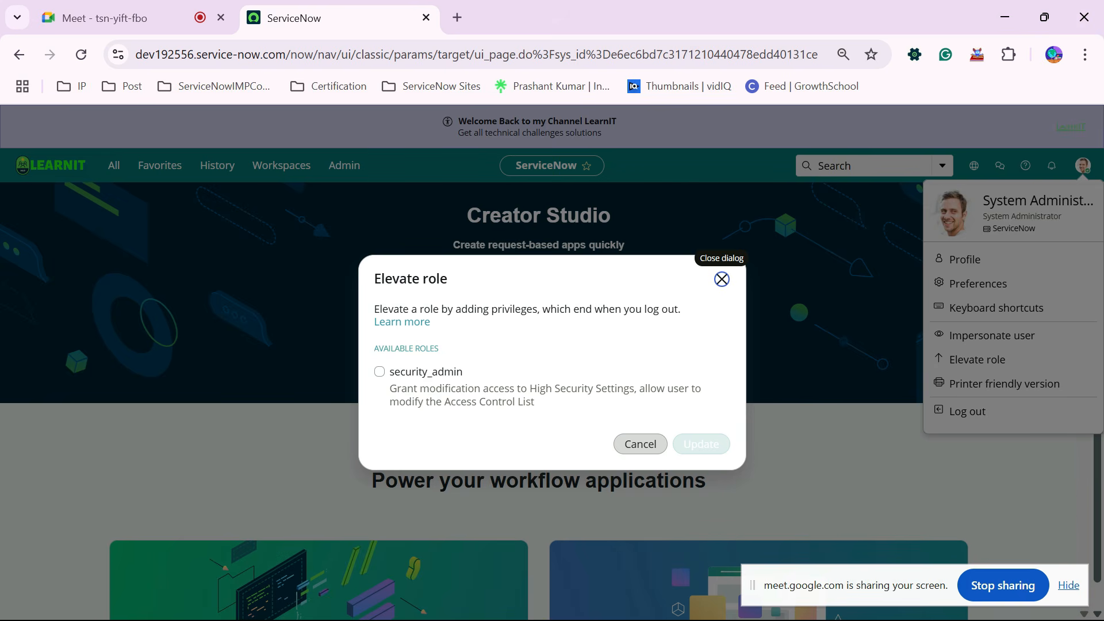
pyautogui.click(722, 279)
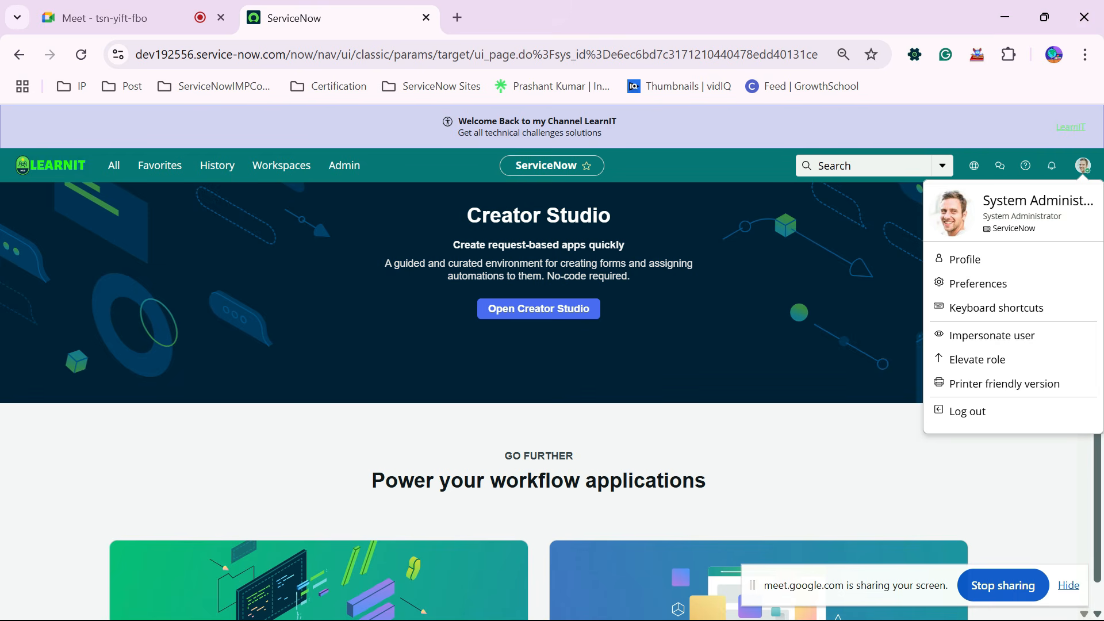
pyautogui.click(1083, 166)
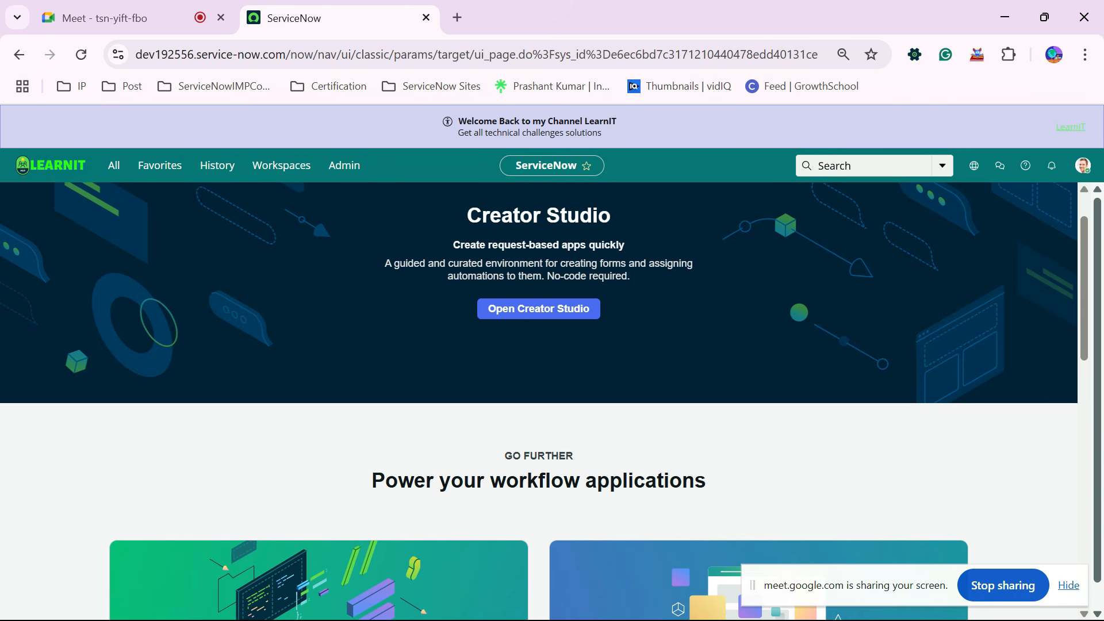
# Elevate the System Administrator's session with the security_admin role.
pyautogui.click(1083, 165)
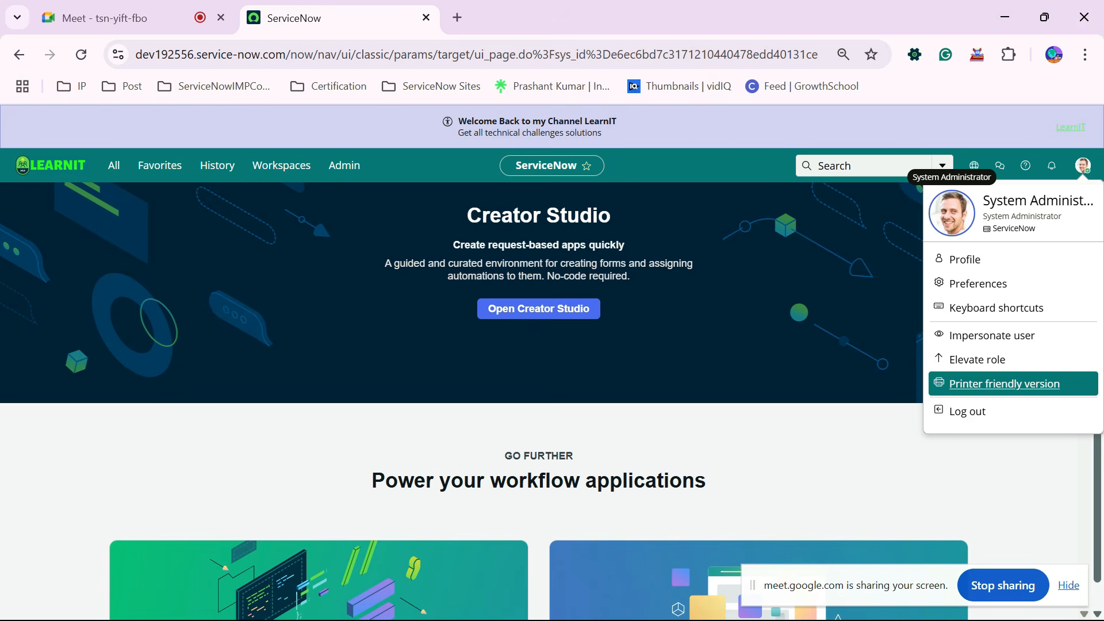
pyautogui.click(978, 360)
pyautogui.click(380, 372)
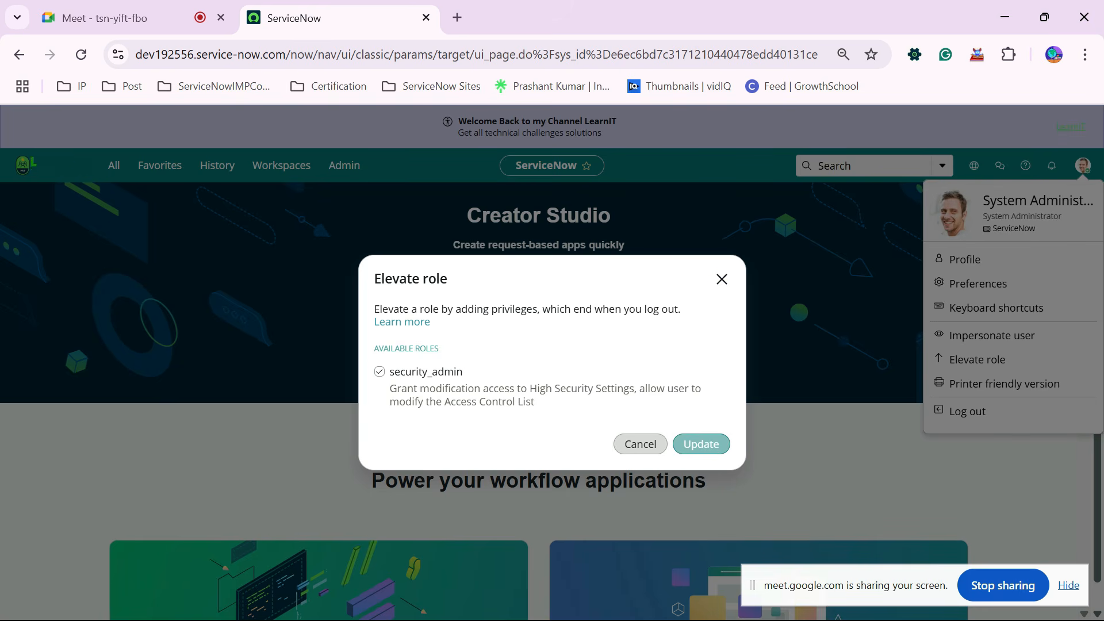
pyautogui.click(702, 444)
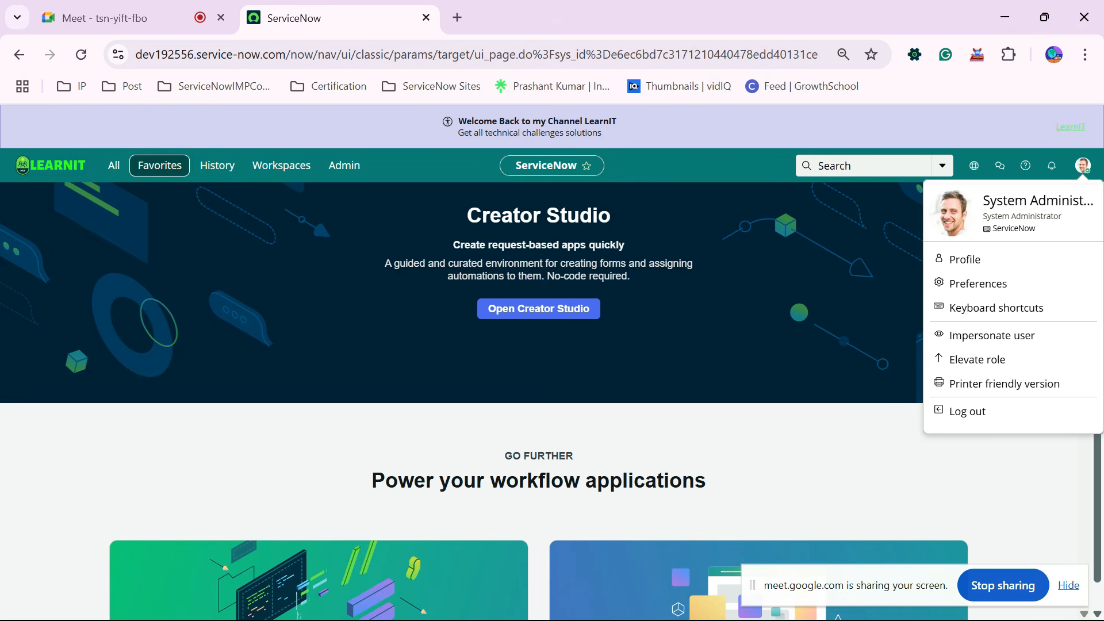
# Filter the application navigator for "access contr" and open the Access Control (ACL) list under System Security.
pyautogui.click(114, 165)
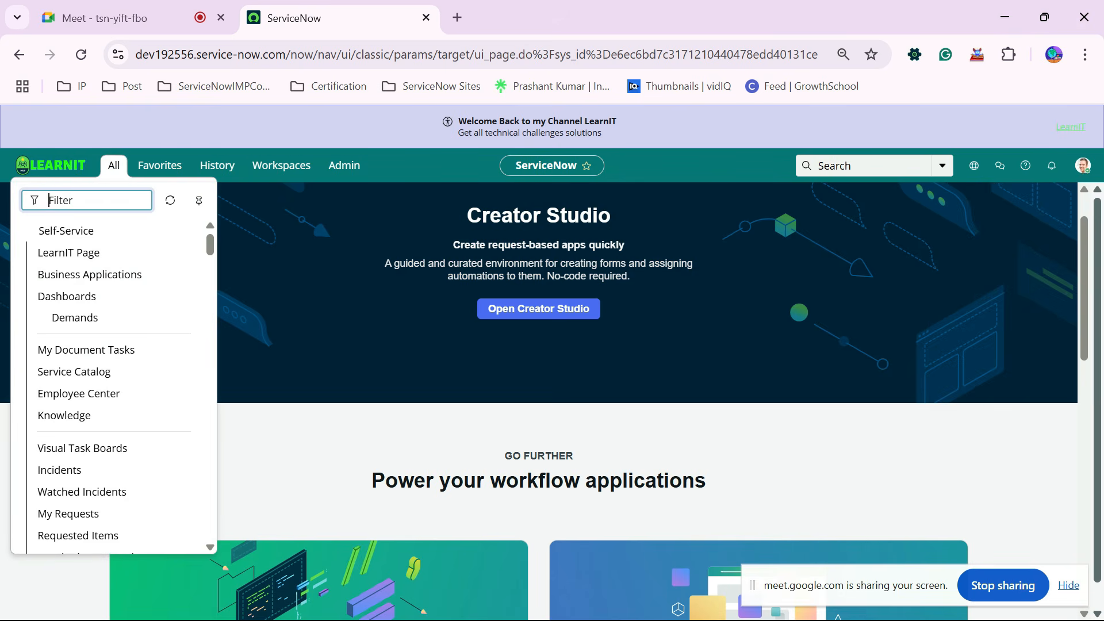
pyautogui.write('access')
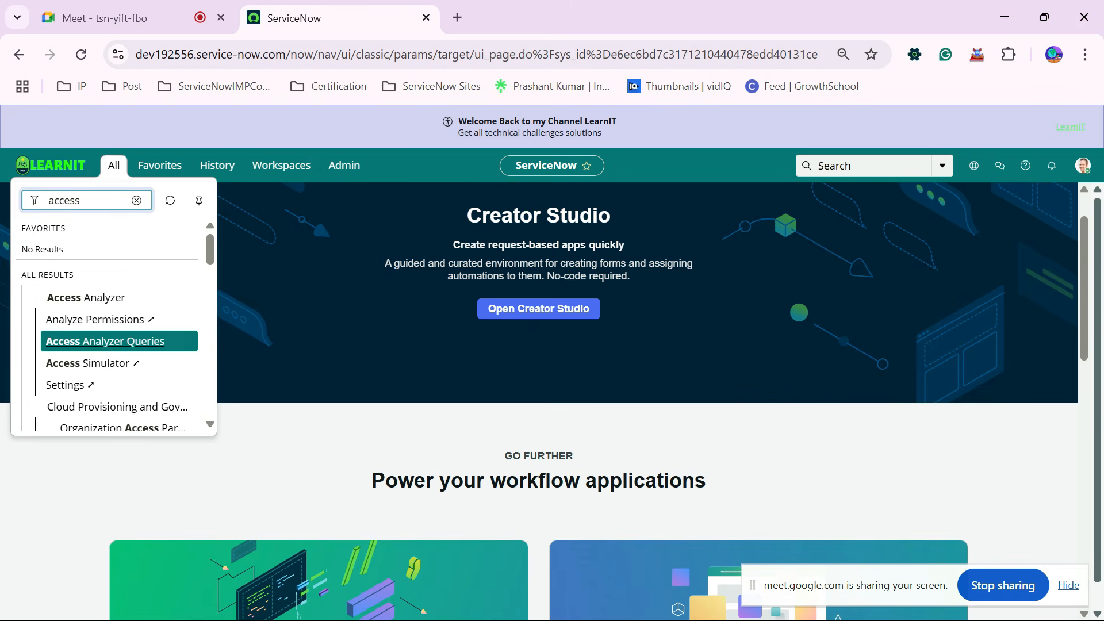
pyautogui.scroll(-8, 109, 345)
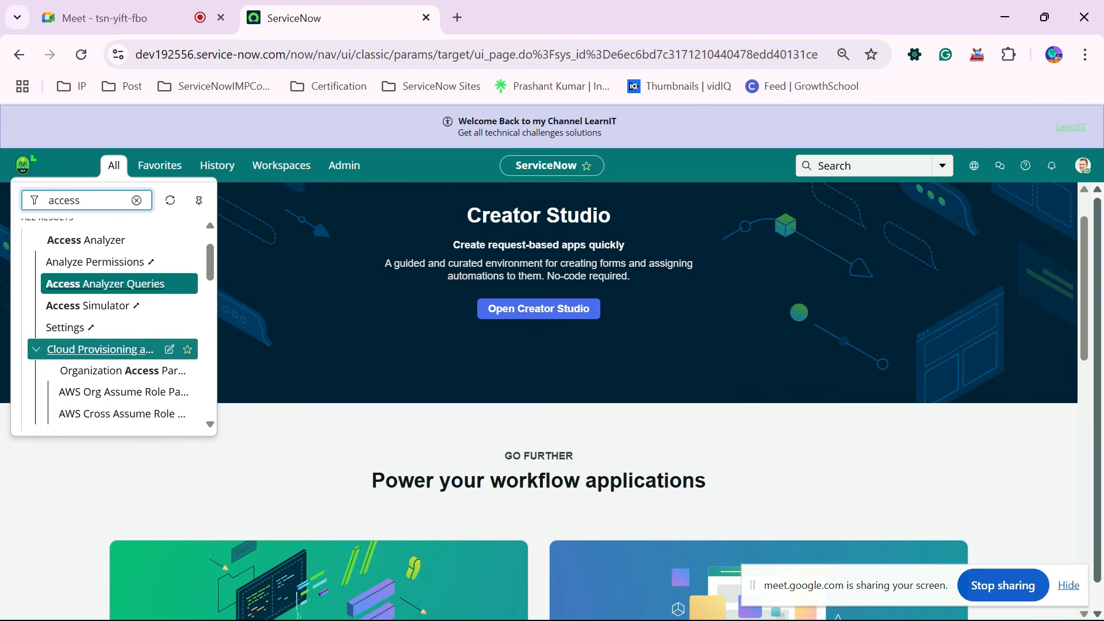
pyautogui.scroll(8, 109, 349)
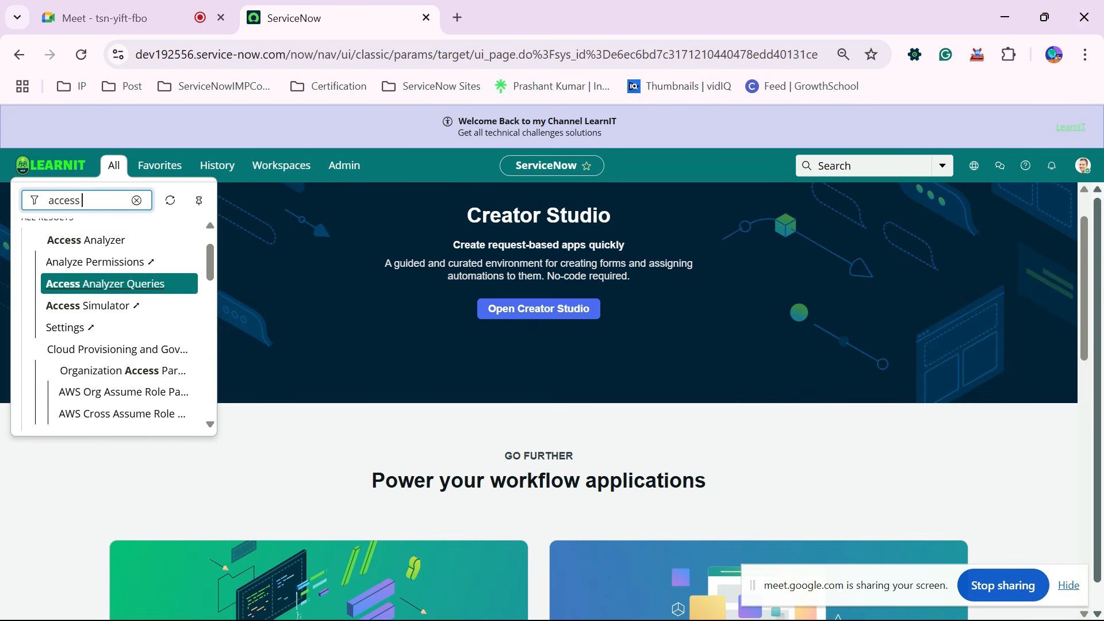
pyautogui.write('contr')
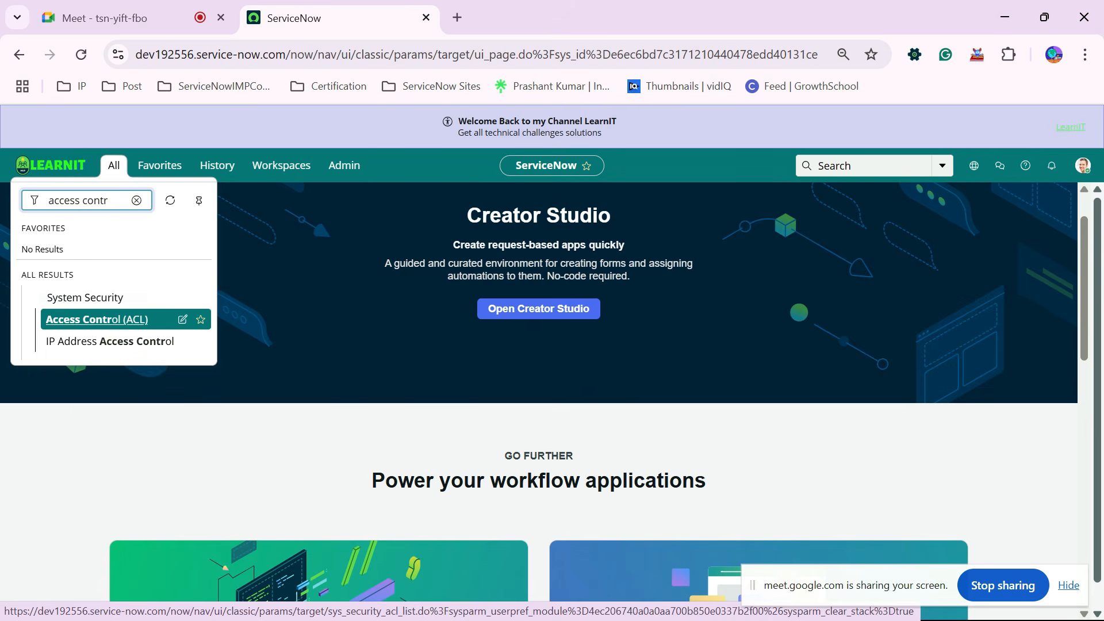
pyautogui.click(98, 319)
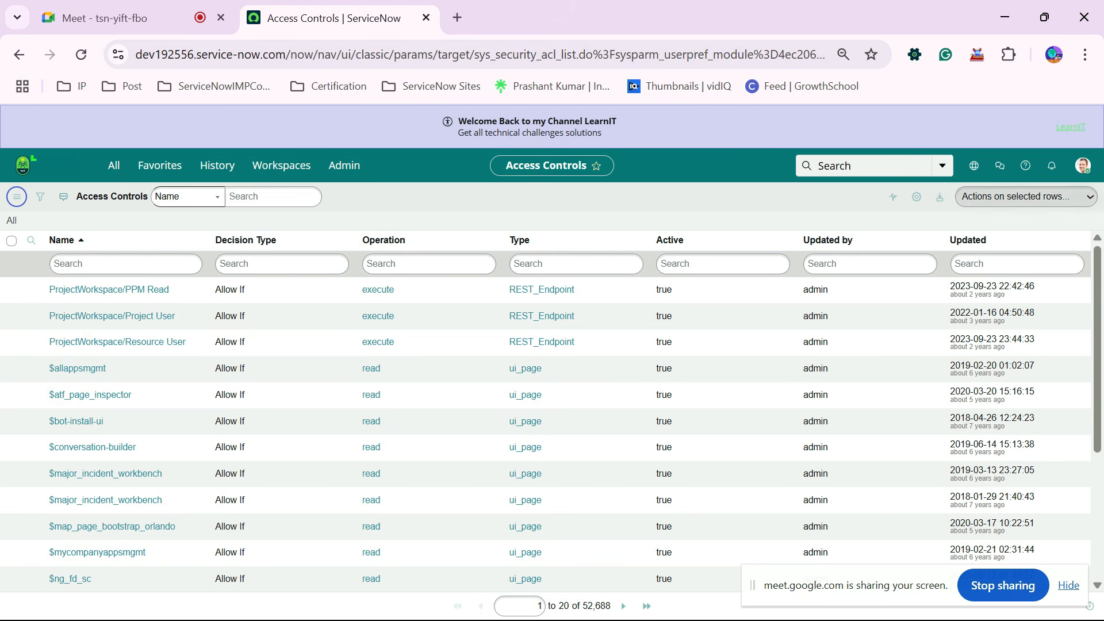
# Skim the Access Controls list and open the $allappsmgmt access control in a new browser tab.
pyautogui.scroll(-3, 276, 345)
pyautogui.scroll(3, 277, 395)
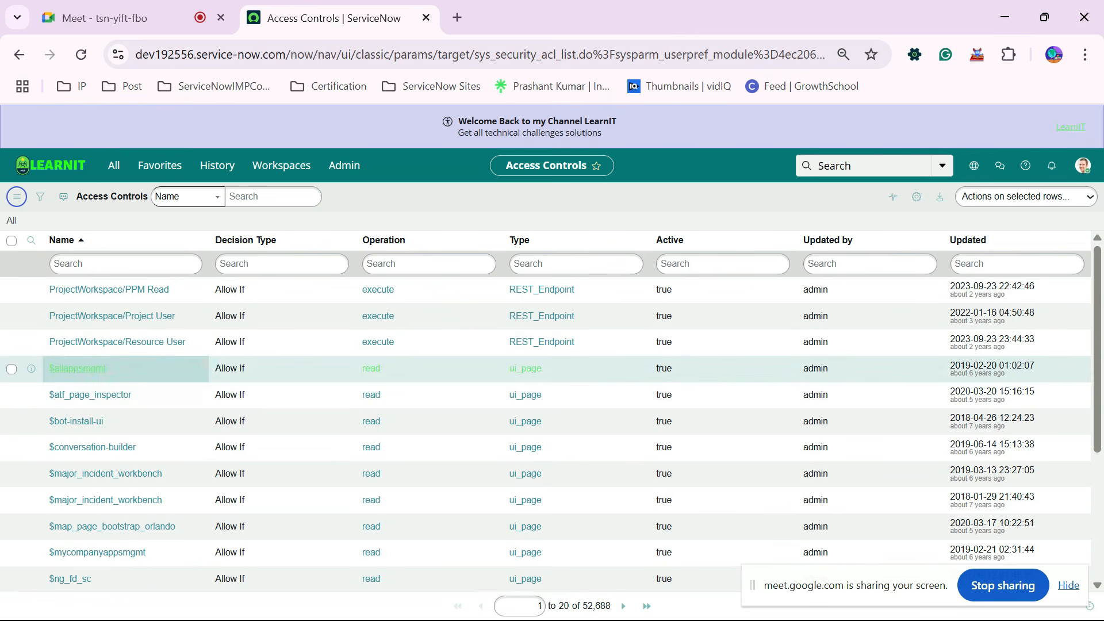
pyautogui.scroll(-3, 126, 460)
pyautogui.scroll(3, 127, 403)
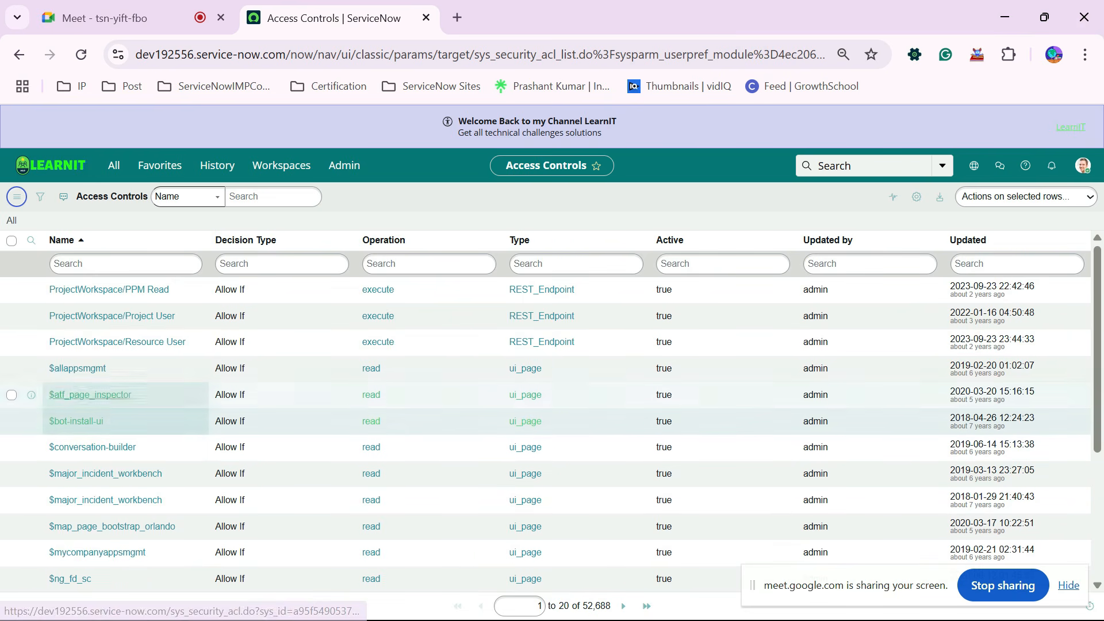
pyautogui.keyDown('ctrl'); pyautogui.click(78, 369); pyautogui.keyUp('ctrl')
pyautogui.click(541, 18)
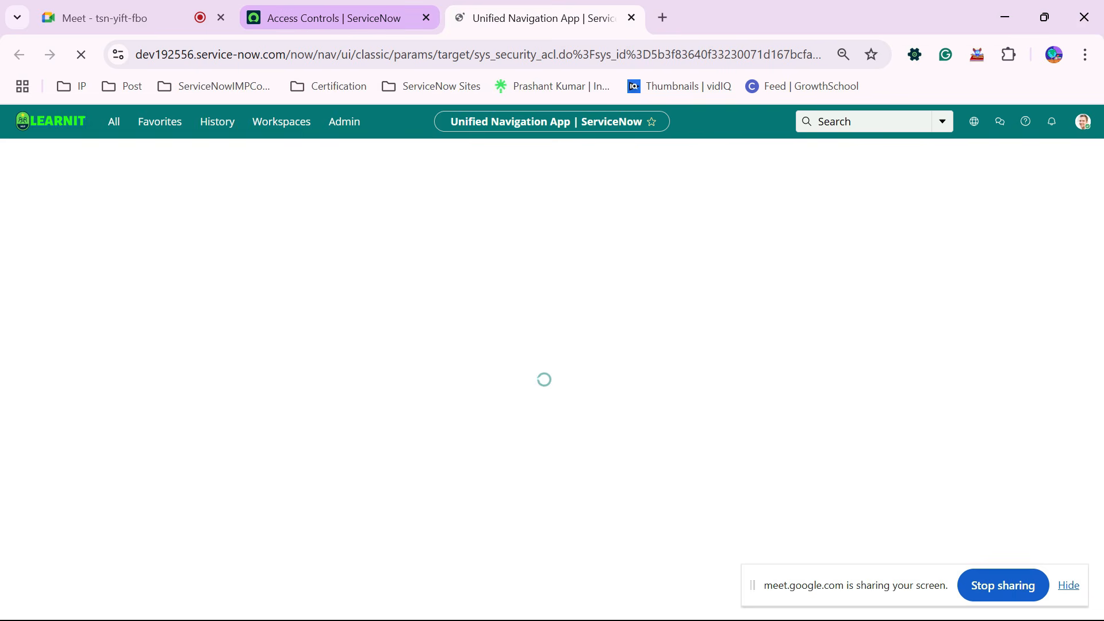
pyautogui.click(333, 17)
pyautogui.scroll(-5, 526, 337)
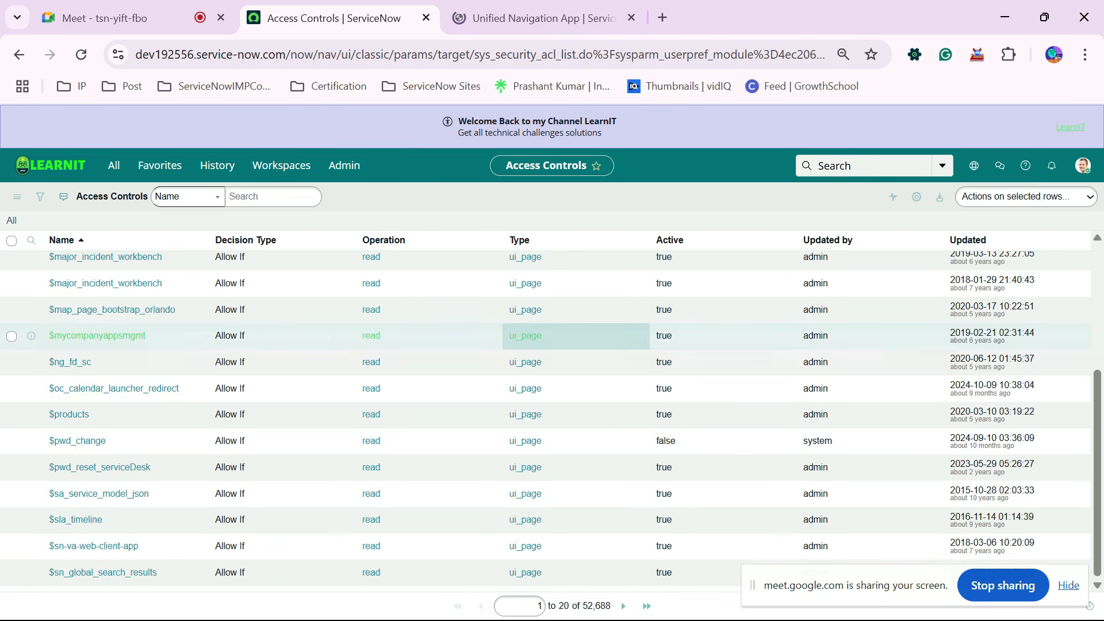
pyautogui.scroll(5, 527, 337)
pyautogui.moveTo(541, 18)
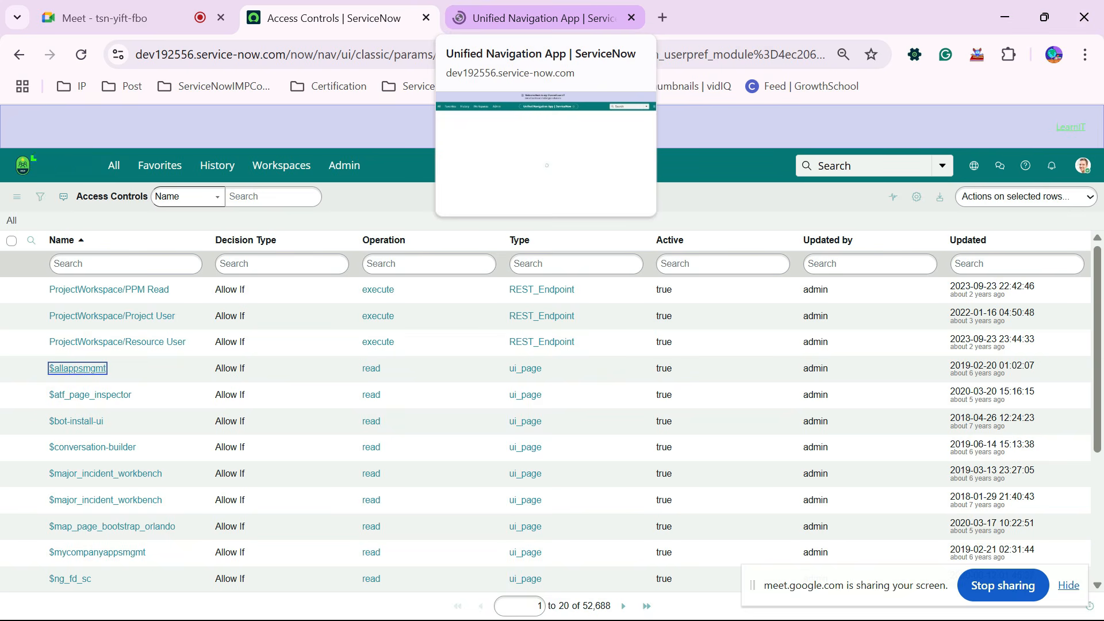
pyautogui.click(540, 18)
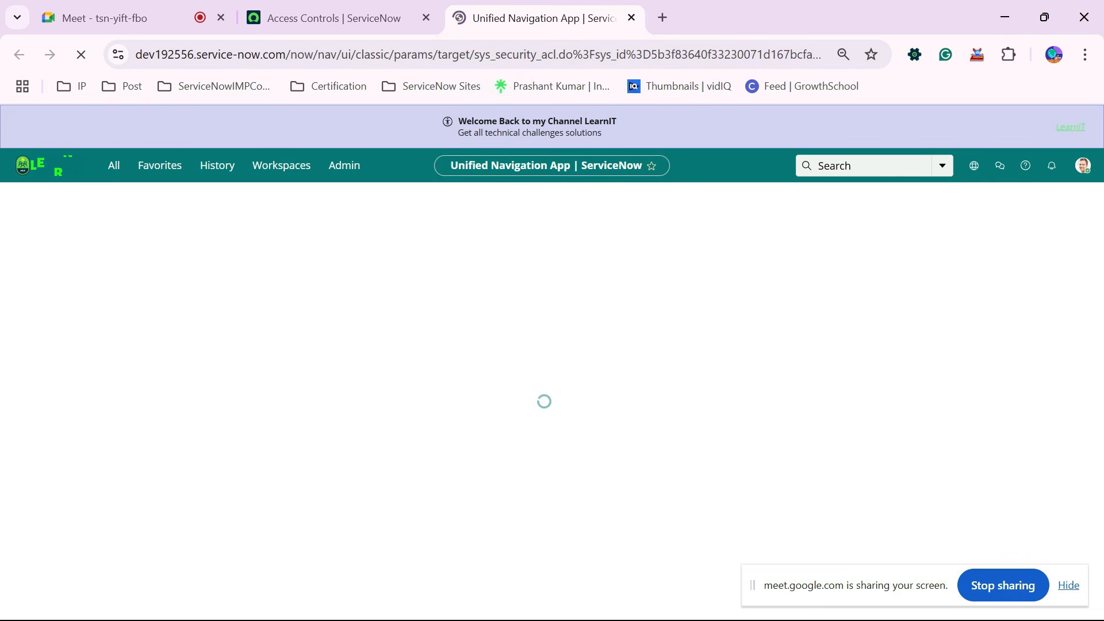
pyautogui.click(333, 17)
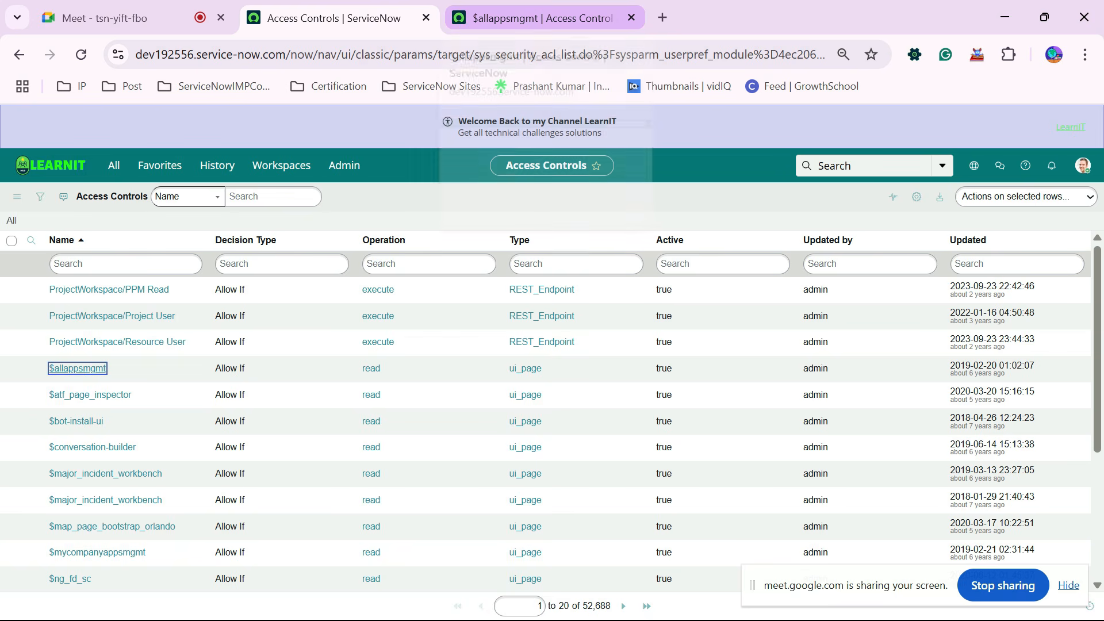
pyautogui.click(543, 18)
# Examine the $allappsmgmt record's fields, conditions and required roles, and close its browser tab.
pyautogui.scroll(-2, 552, 402)
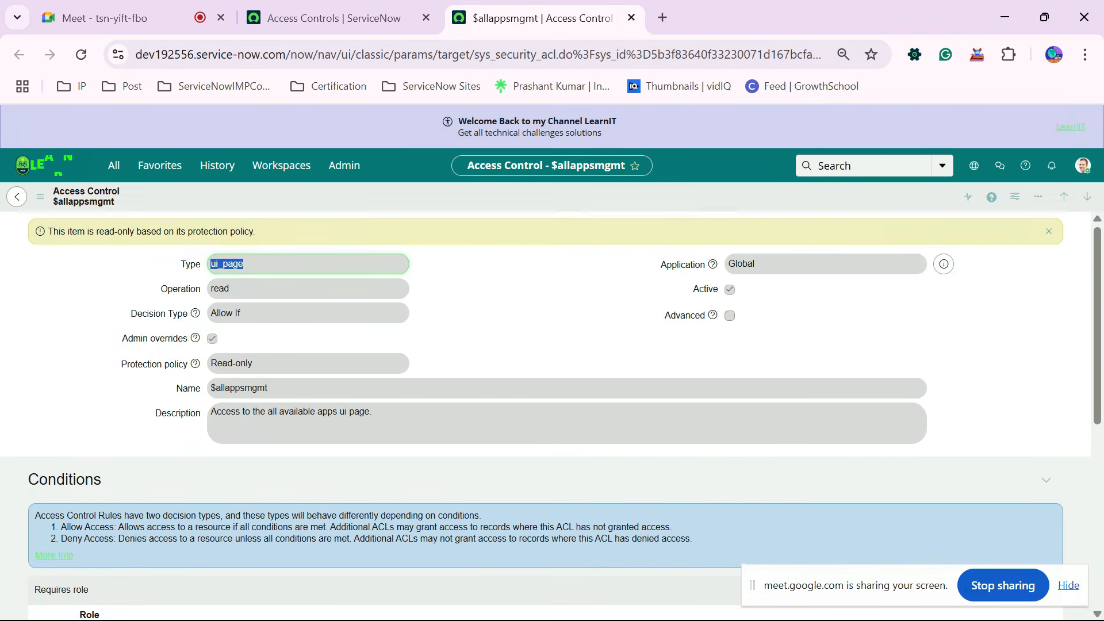
pyautogui.scroll(-6, 552, 402)
pyautogui.scroll(5, 552, 402)
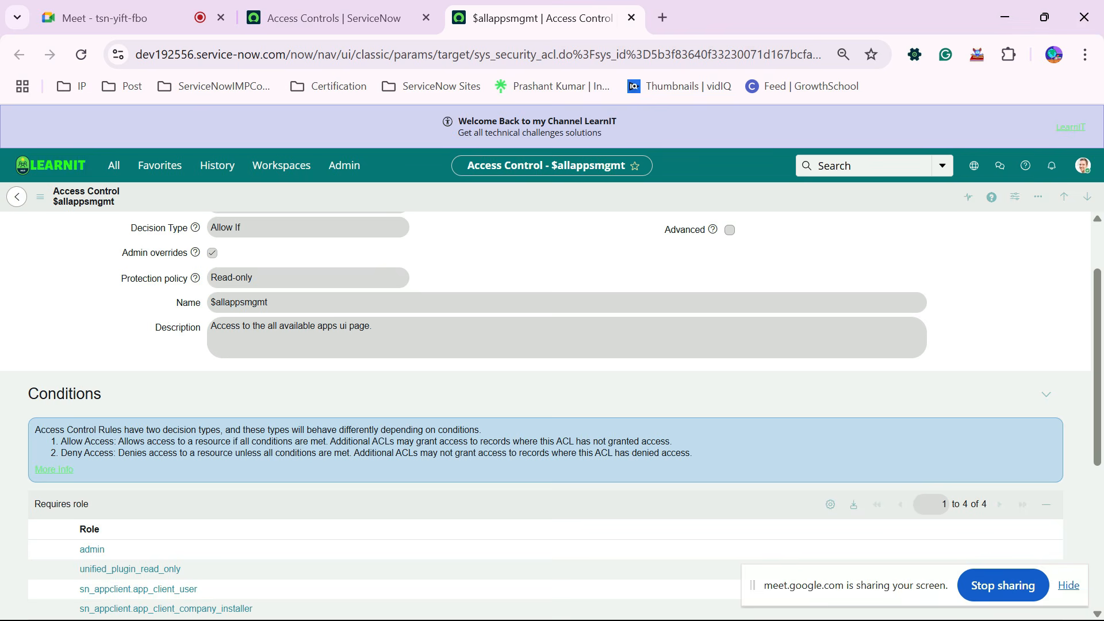
pyautogui.hotkey('ctrl', 'w')
pyautogui.click(1083, 166)
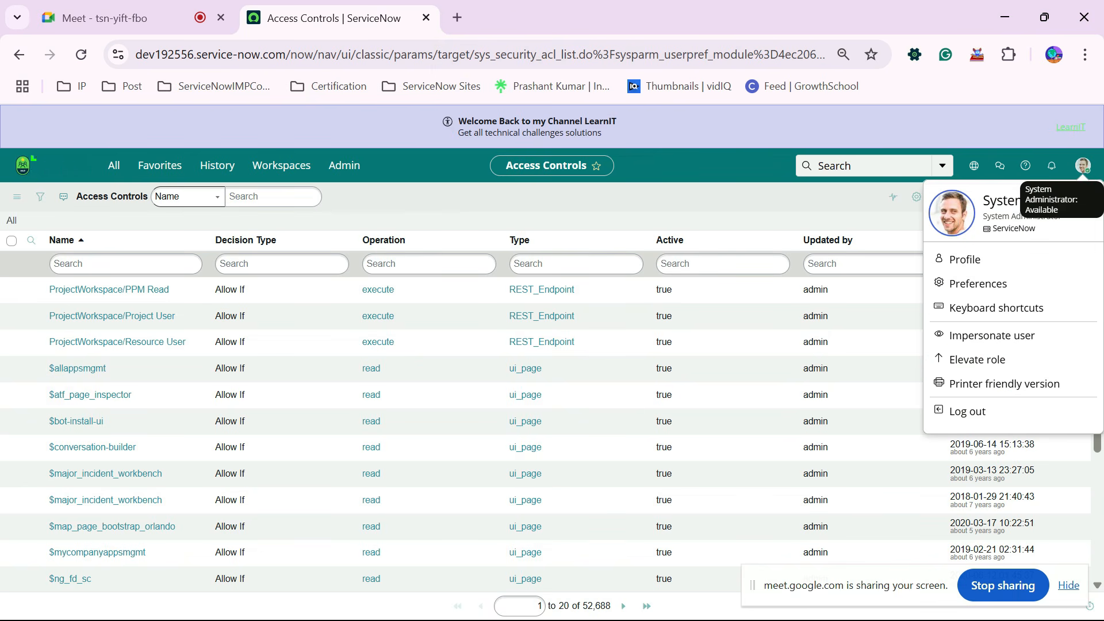
pyautogui.scroll(-4, 581, 371)
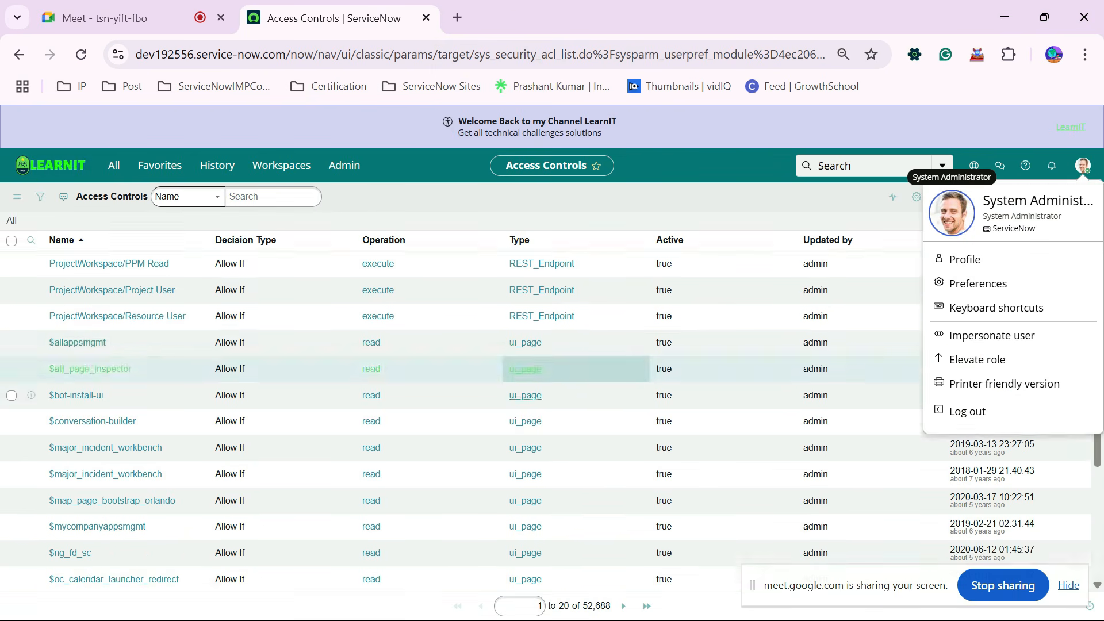
pyautogui.scroll(4, 282, 457)
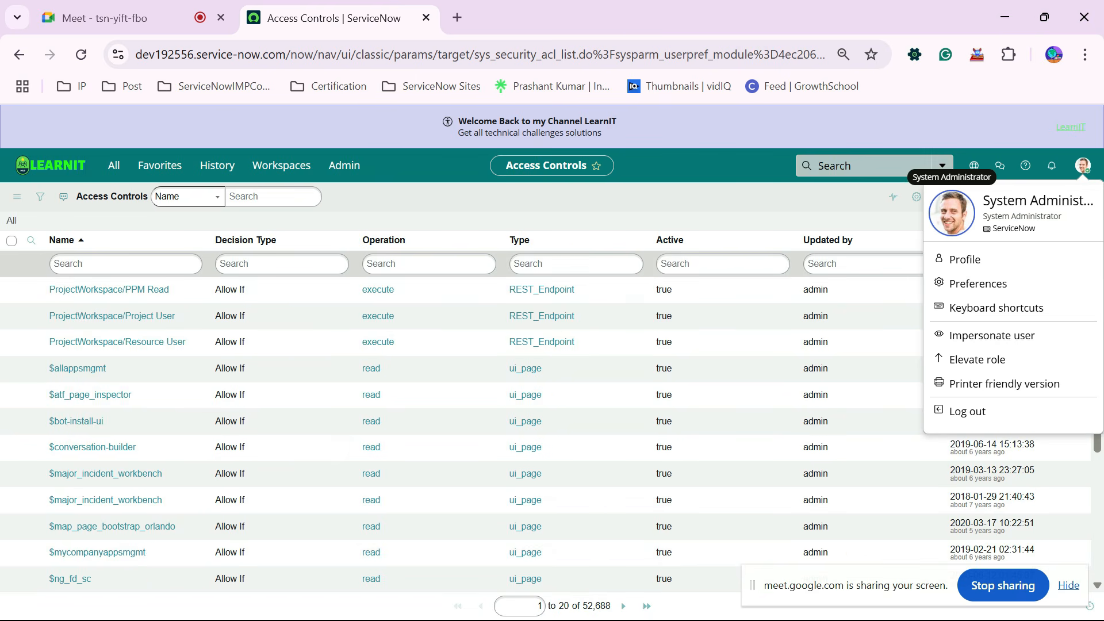
pyautogui.click(1083, 165)
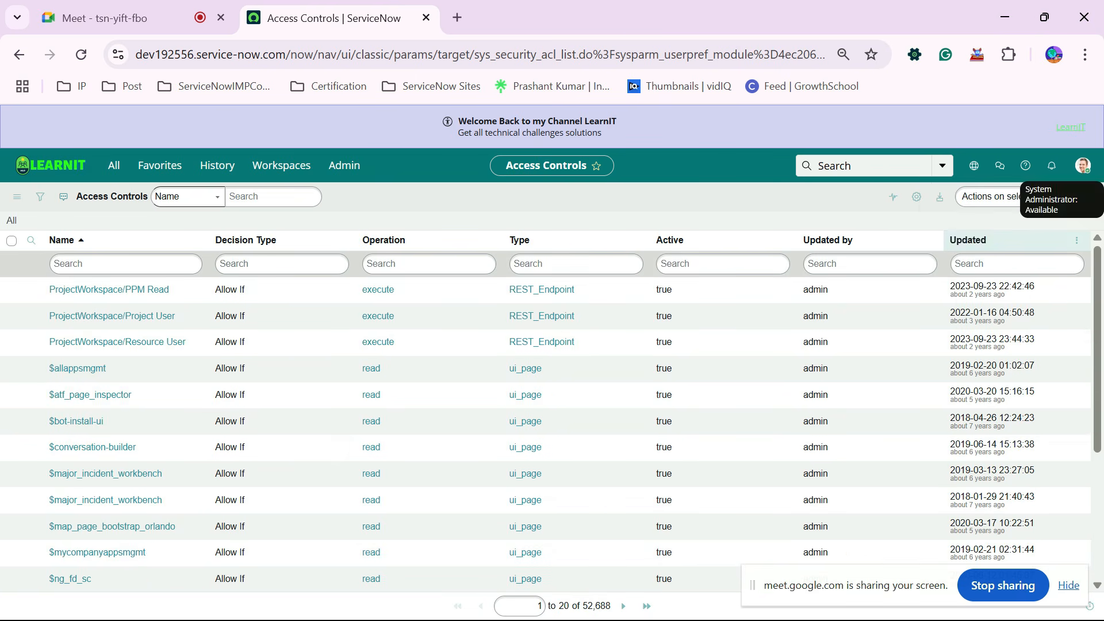
# Sort the Access Controls list by the Updated date, newest first.
pyautogui.click(968, 240)
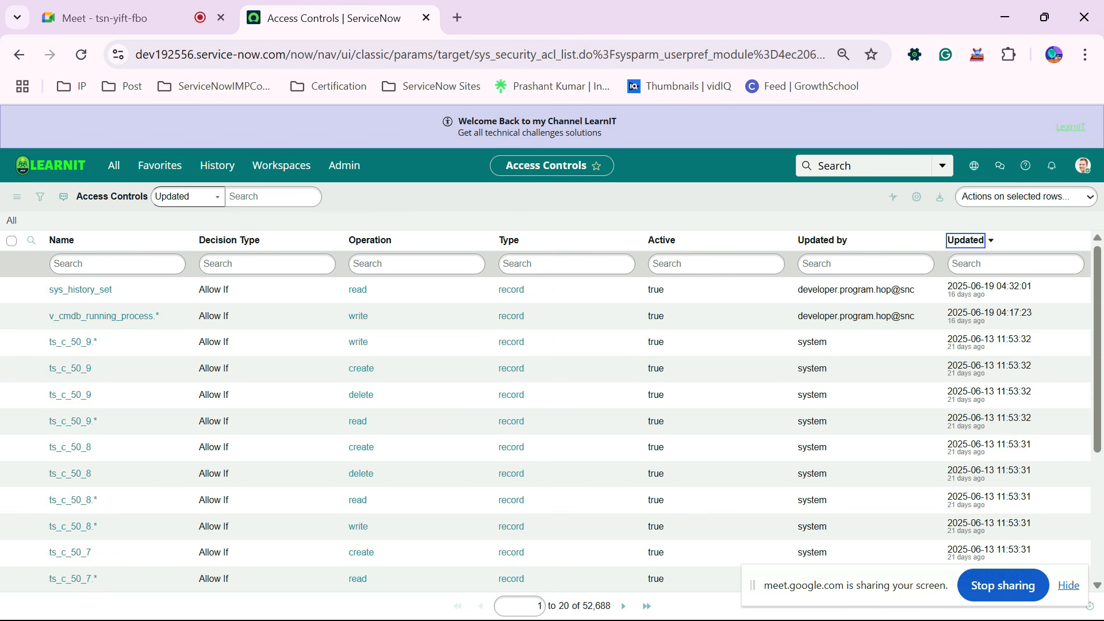
# Skim the first two pages of the Access Controls list, checking the most recently updated entries.
pyautogui.scroll(-1, 118, 499)
pyautogui.scroll(-3, 118, 460)
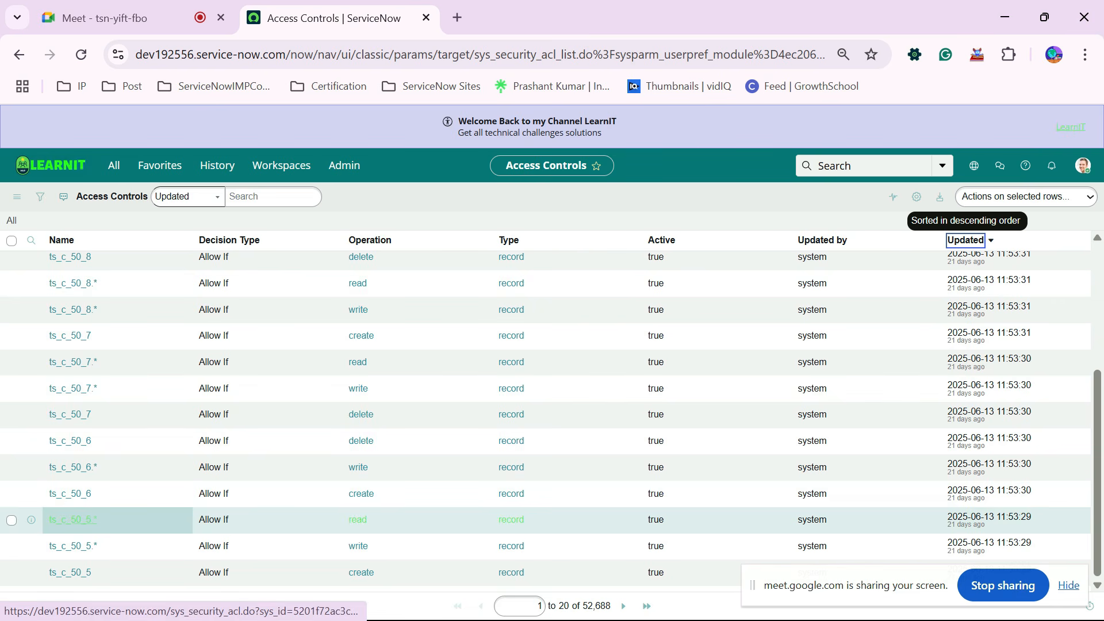
pyautogui.scroll(4, 69, 519)
pyautogui.scroll(-4, 69, 421)
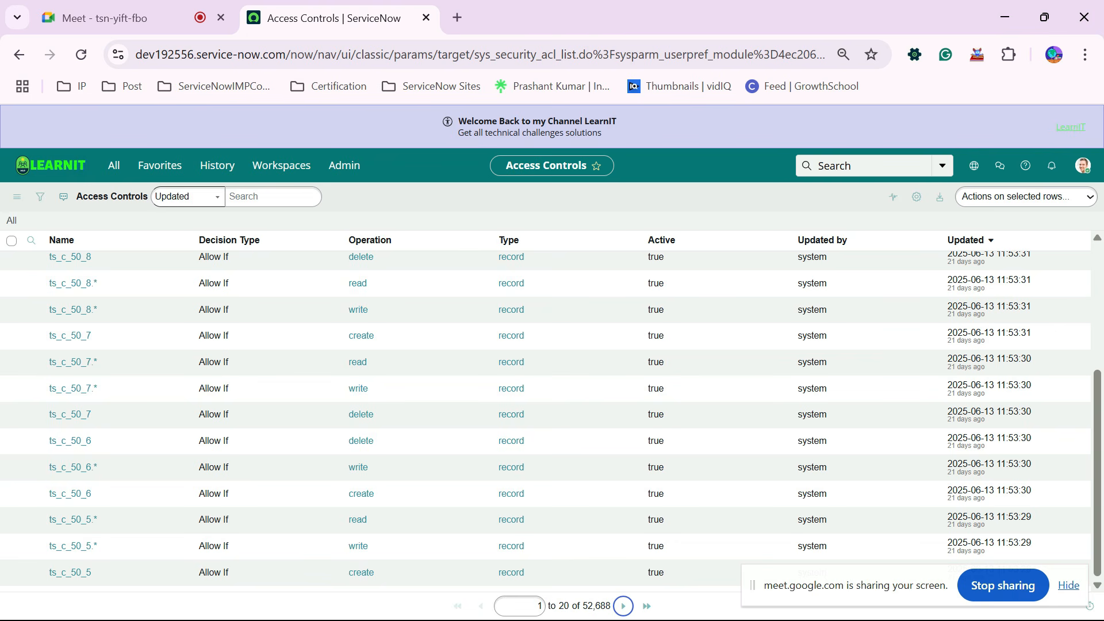
pyautogui.scroll(4, 69, 366)
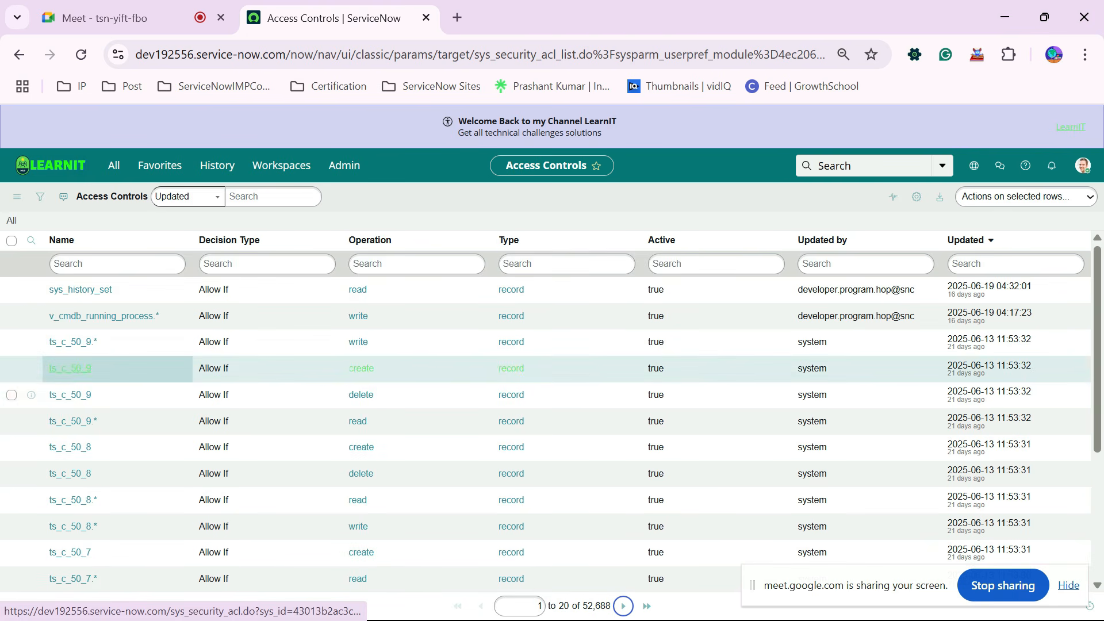
pyautogui.scroll(-4, 71, 395)
pyautogui.scroll(-2, 70, 469)
pyautogui.scroll(2, 70, 517)
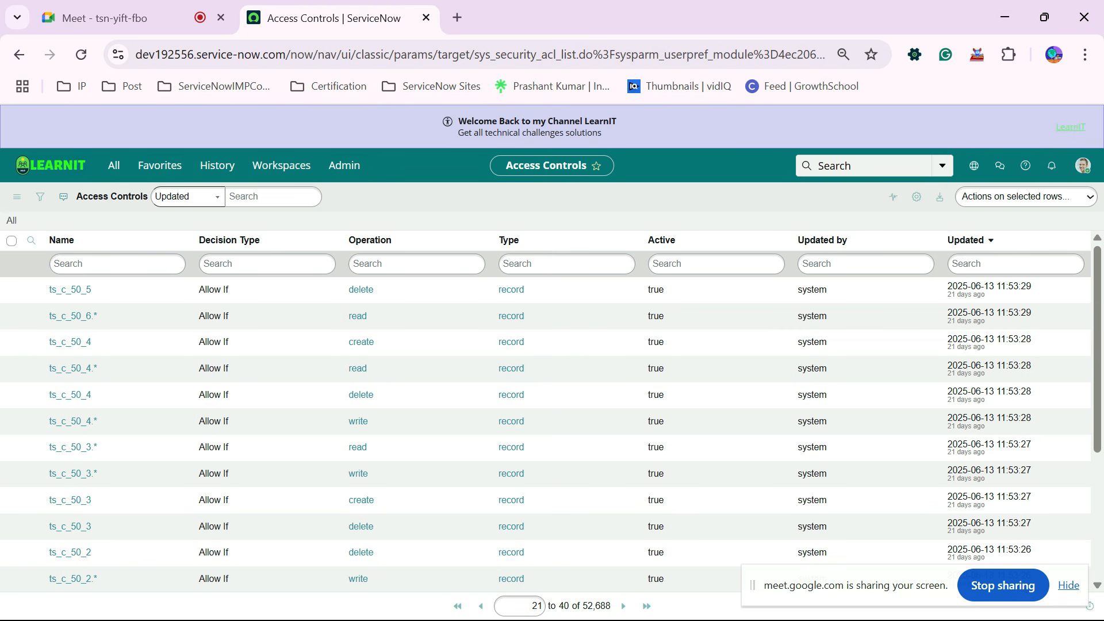
# Elevate the current session to the security_admin role.
pyautogui.click(1083, 166)
pyautogui.click(978, 359)
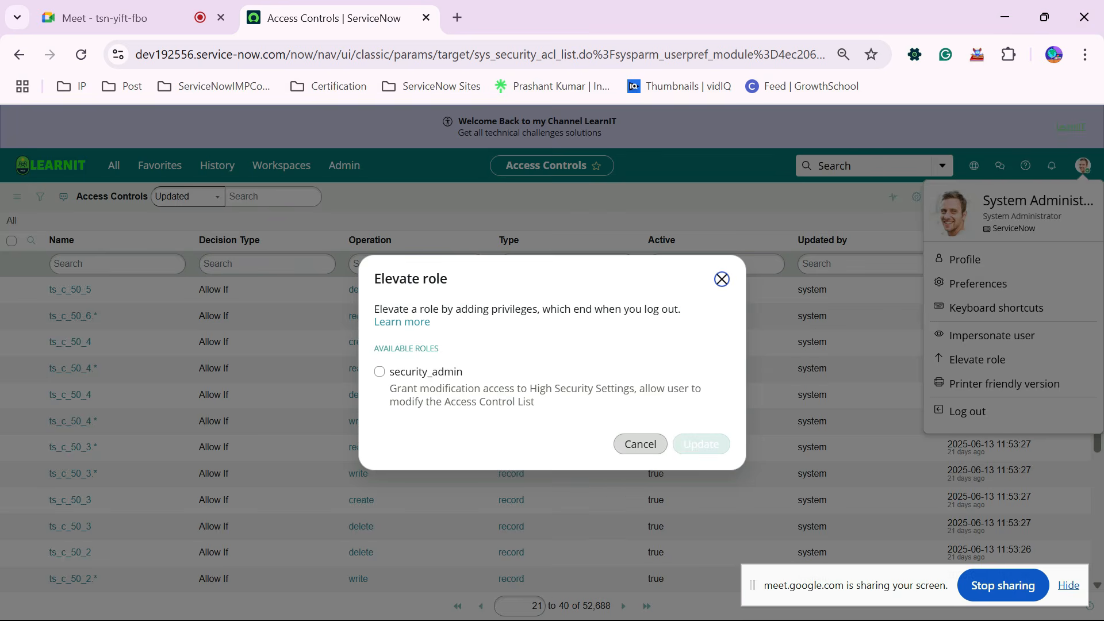
pyautogui.click(380, 372)
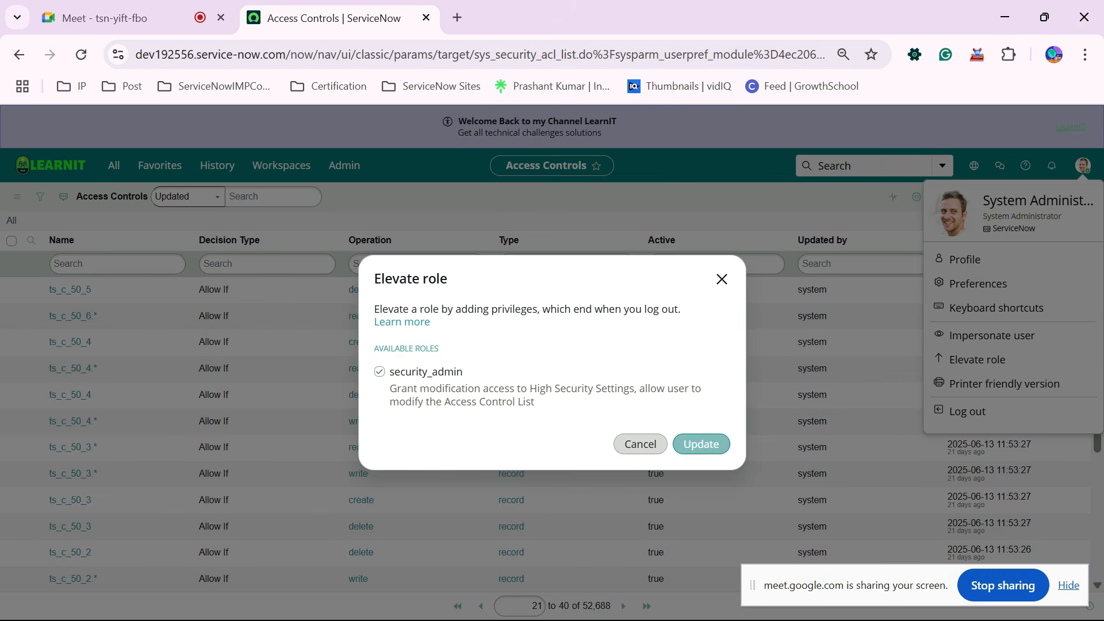
pyautogui.click(701, 444)
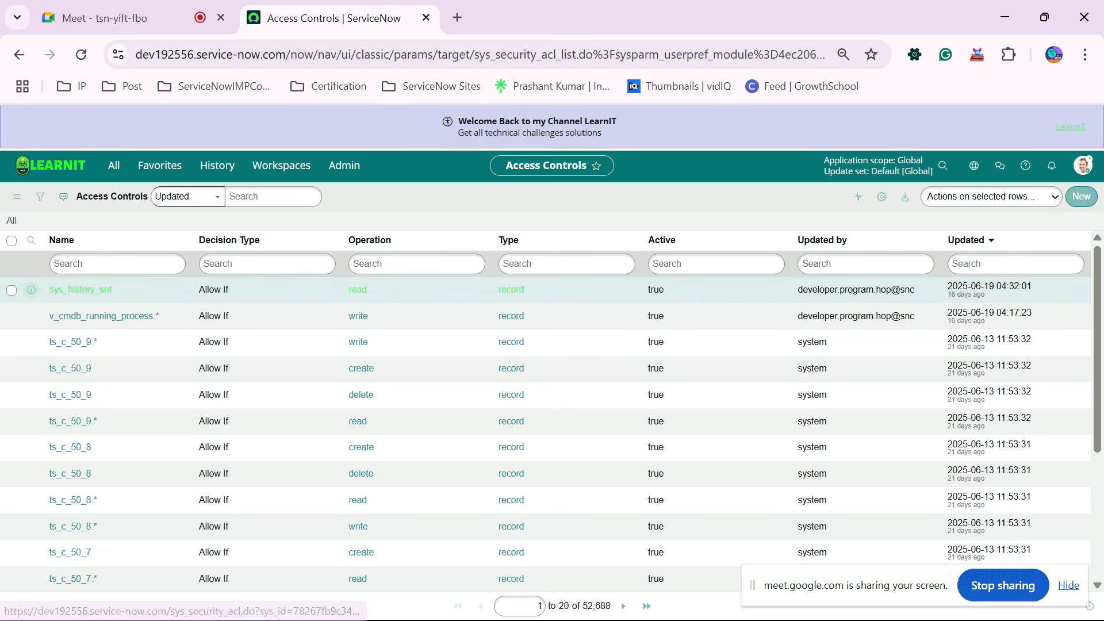
# Open the sys_history_set and v_cmdb_running_process.* access controls in separate new browser tabs and bring the sys_history_set record to the front.
pyautogui.keyDown('ctrl'); pyautogui.click(31, 289); pyautogui.keyUp('ctrl')
pyautogui.keyDown('ctrl'); pyautogui.click(31, 316); pyautogui.keyUp('ctrl')
pyautogui.click(517, 18)
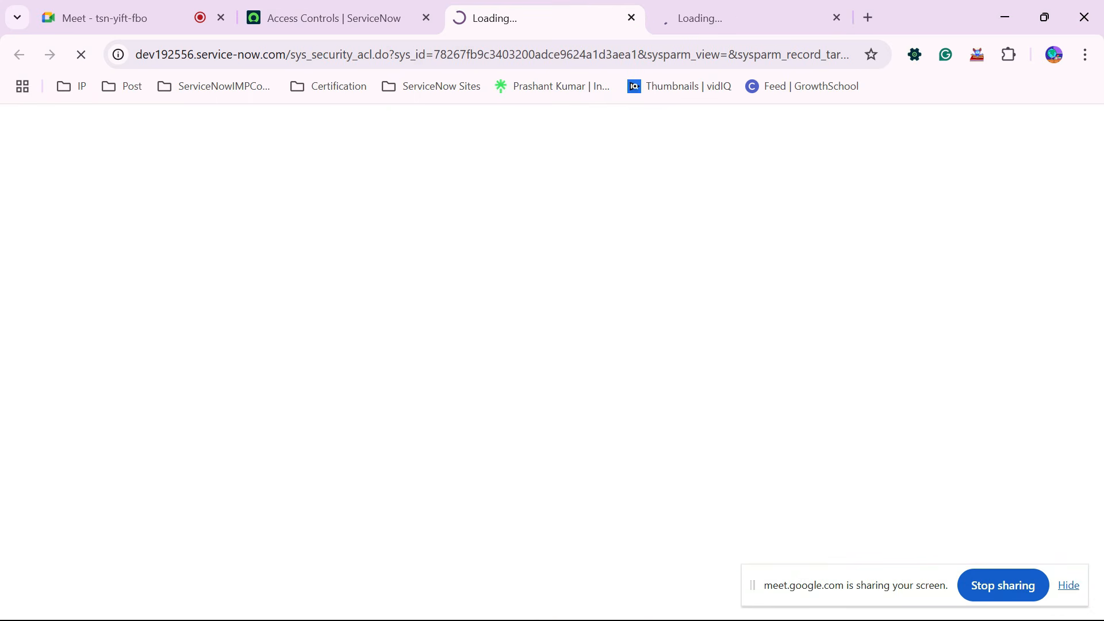
pyautogui.click(340, 18)
pyautogui.click(518, 18)
pyautogui.click(707, 18)
pyautogui.click(517, 17)
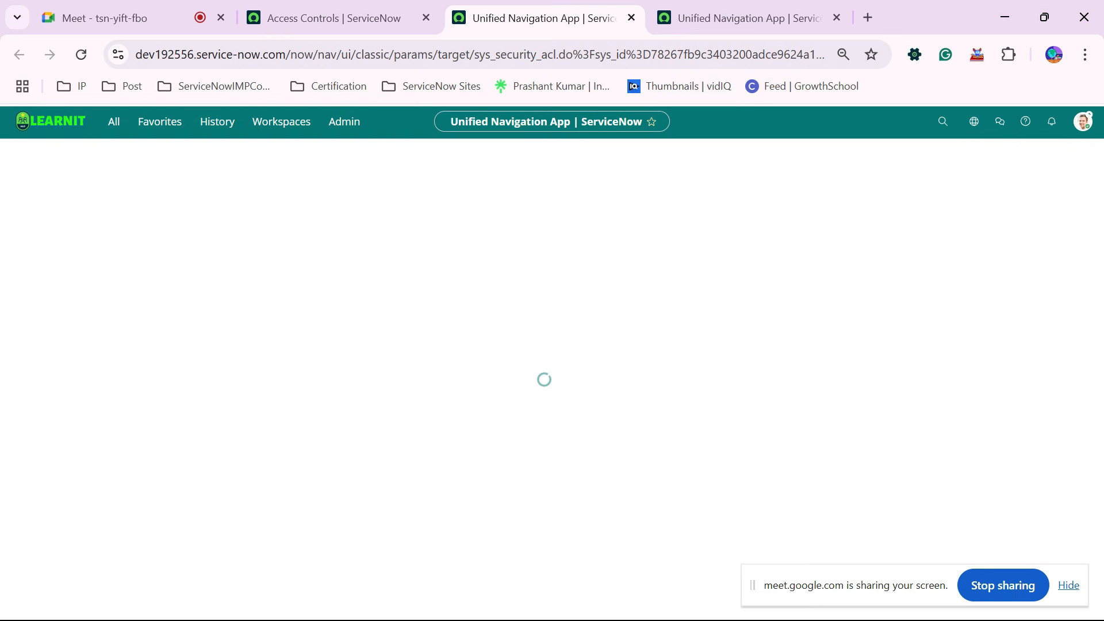
pyautogui.click(750, 18)
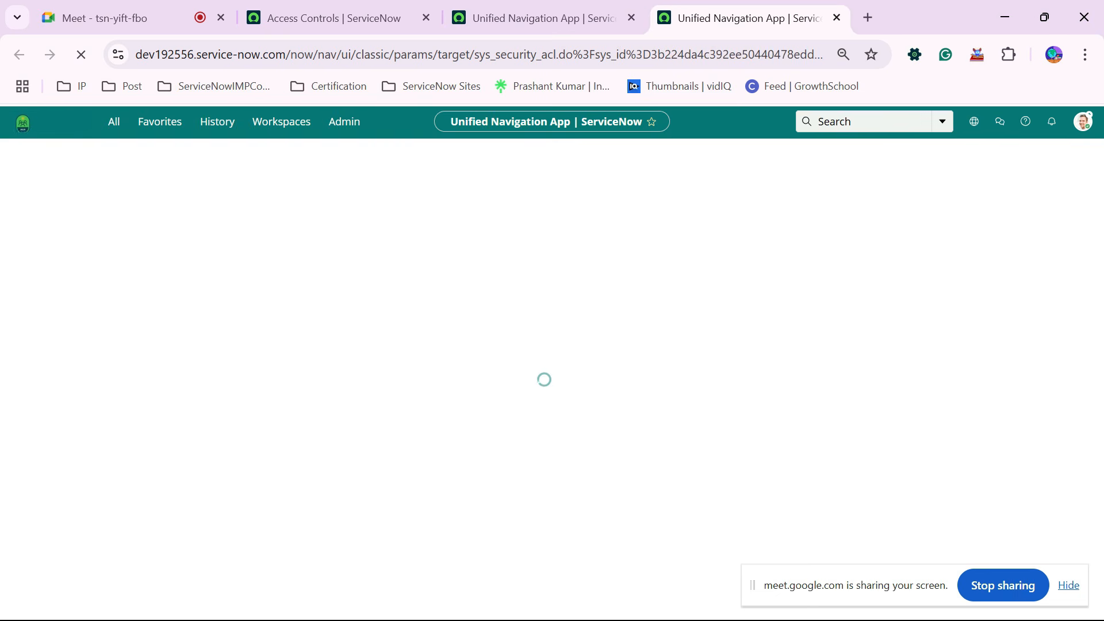
pyautogui.click(544, 18)
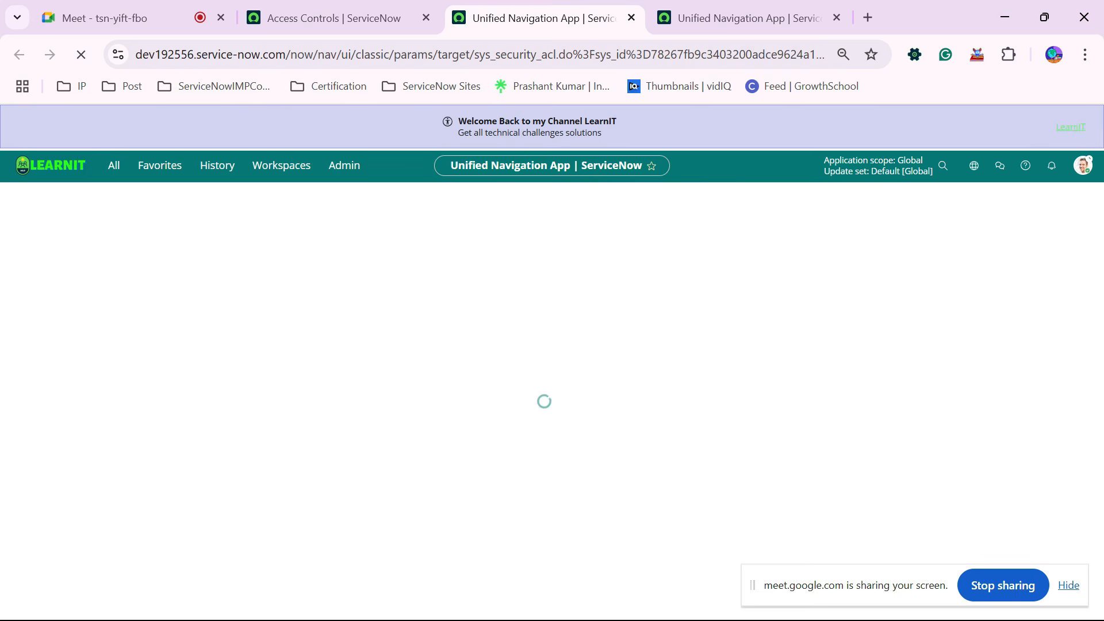
pyautogui.click(750, 18)
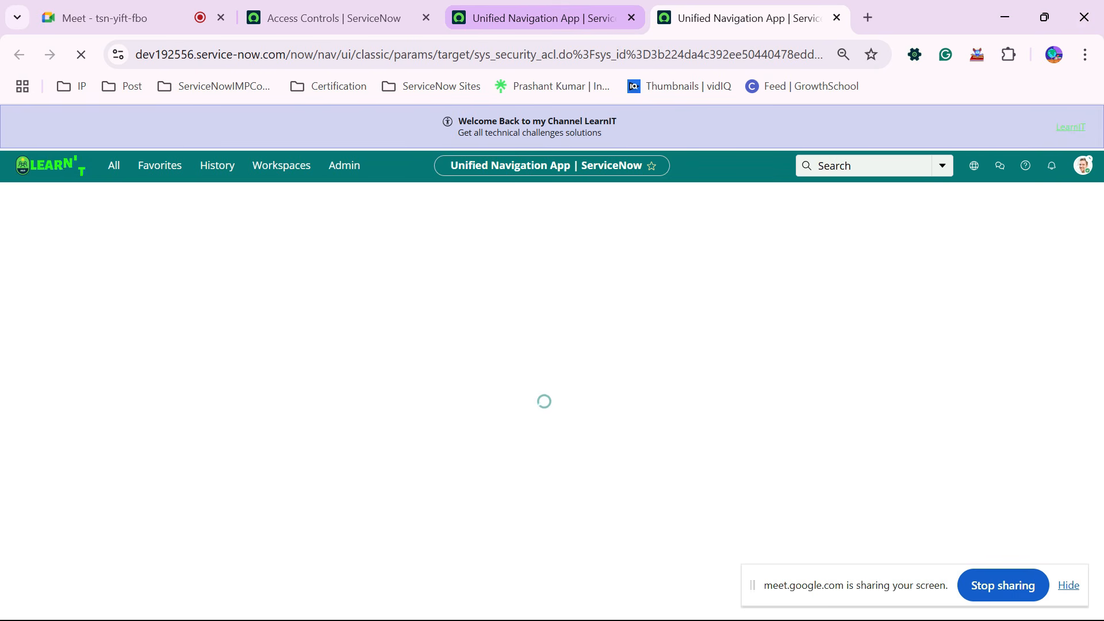
pyautogui.click(535, 18)
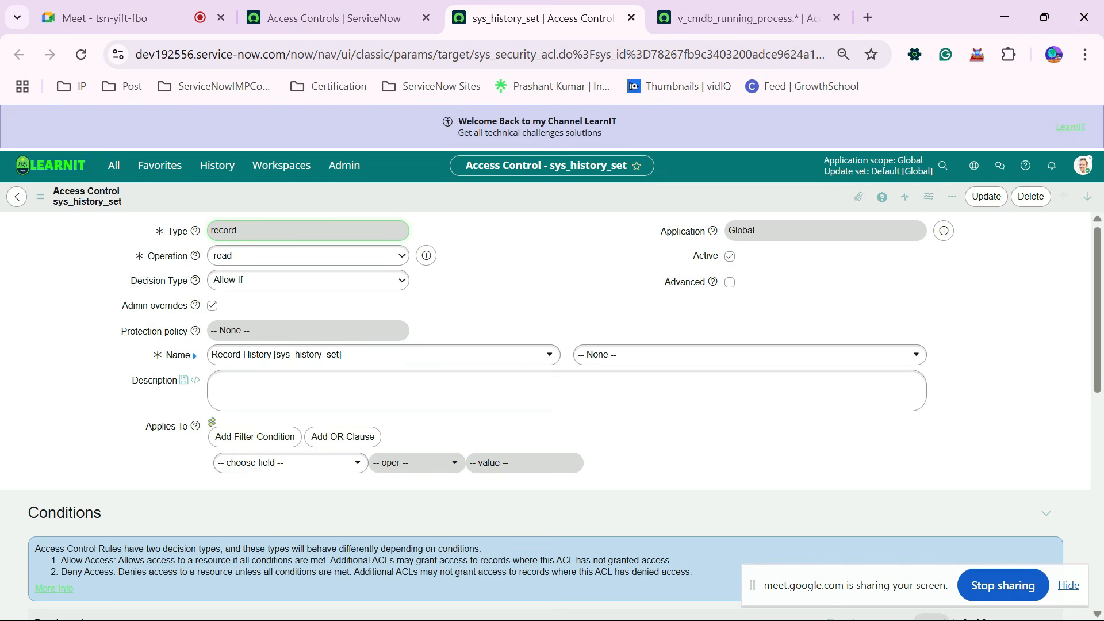
# Examine the sys_history_set access control's fields, required roles and security attribute condition.
pyautogui.scroll(-1, 545, 401)
pyautogui.scroll(-8, 552, 402)
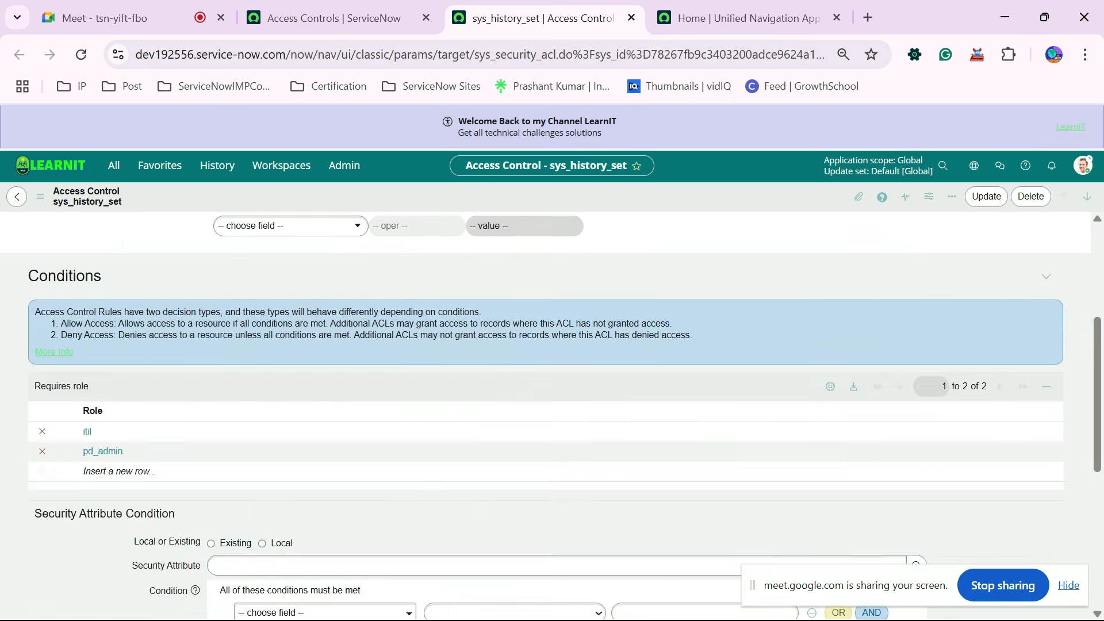
pyautogui.scroll(7, 553, 403)
pyautogui.scroll(-2, 553, 402)
pyautogui.scroll(-2, 552, 403)
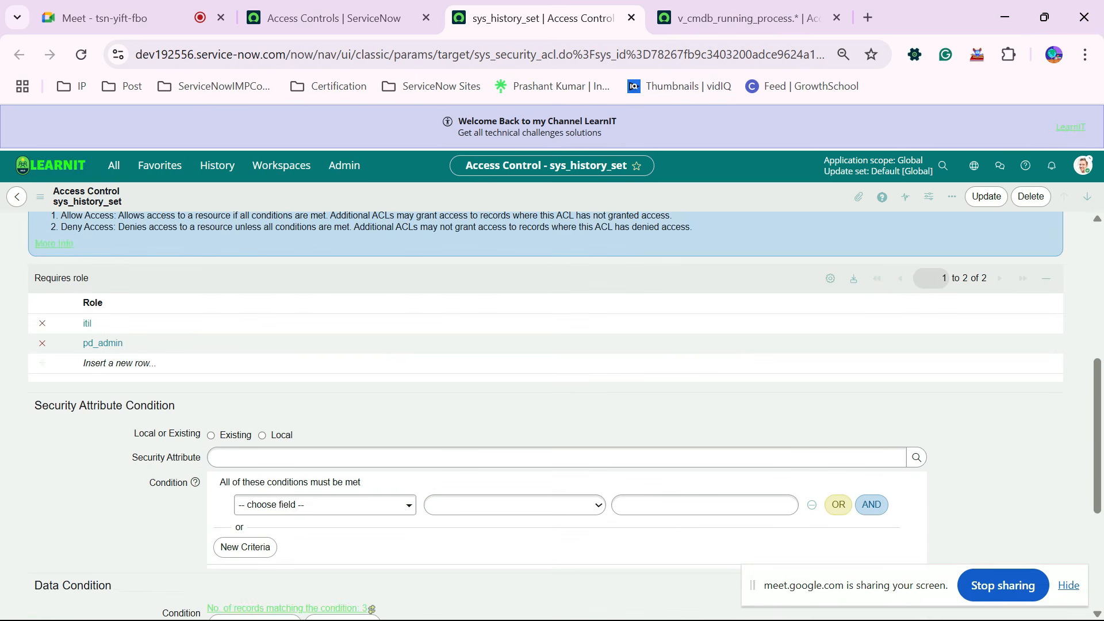
pyautogui.scroll(5, 552, 402)
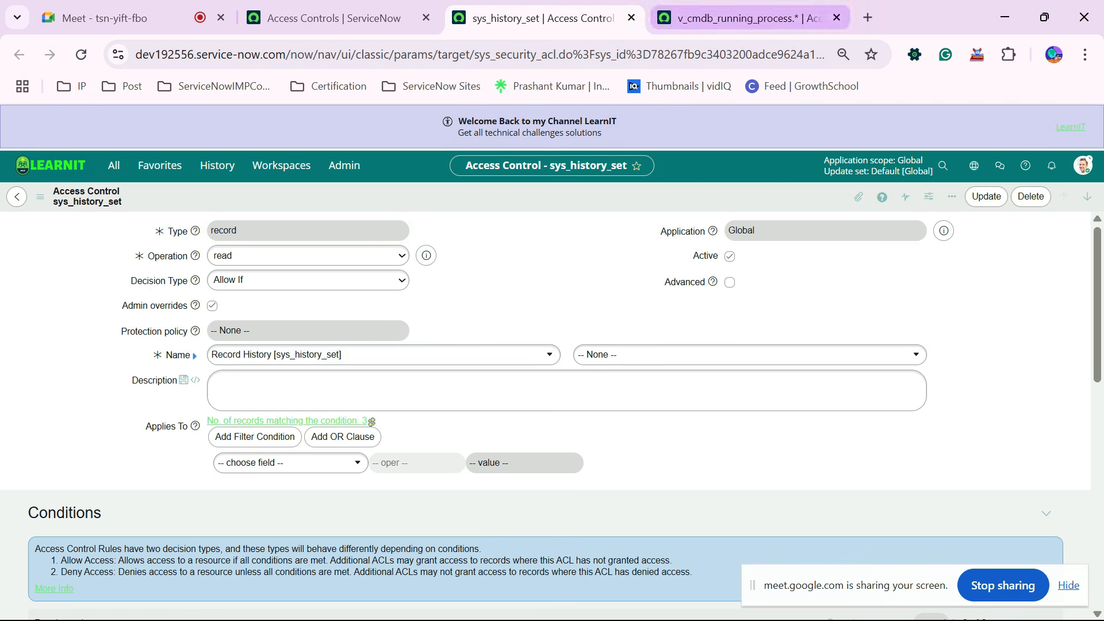
# Switch to the v_cmdb_running_process.* access control and examine its required role, conditions and related links.
pyautogui.click(742, 18)
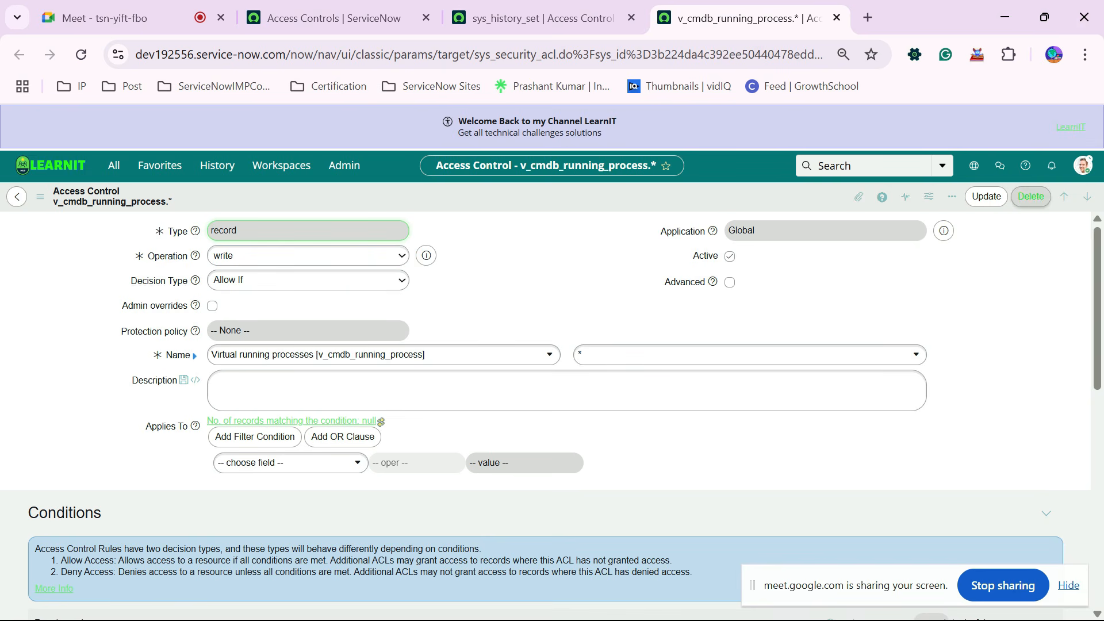
pyautogui.scroll(-4, 551, 415)
pyautogui.scroll(-5, 551, 414)
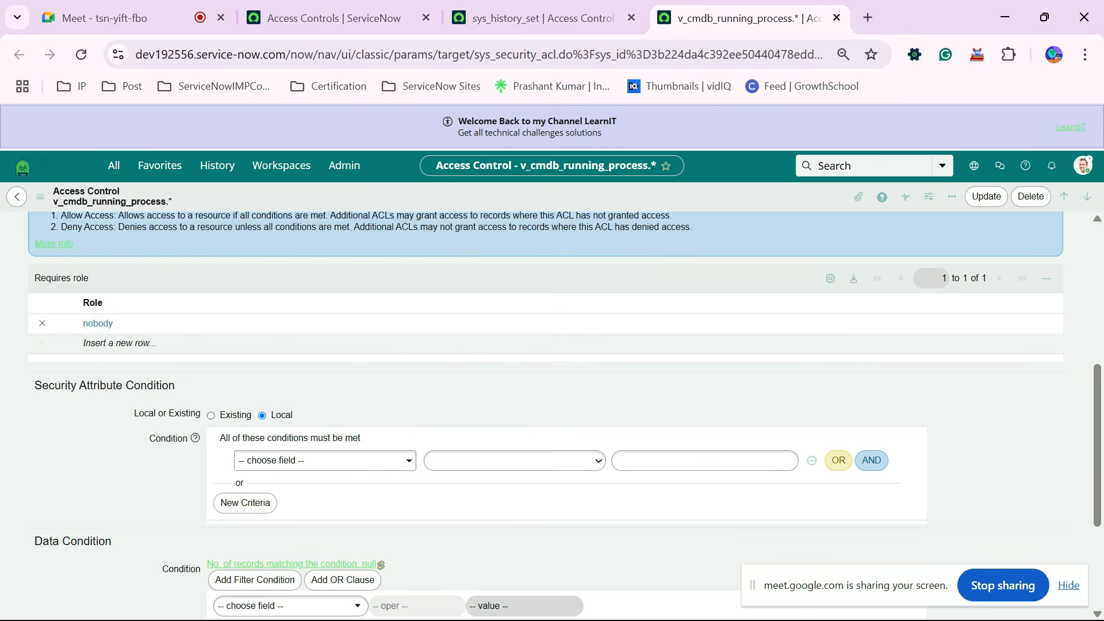
pyautogui.scroll(-1, 551, 414)
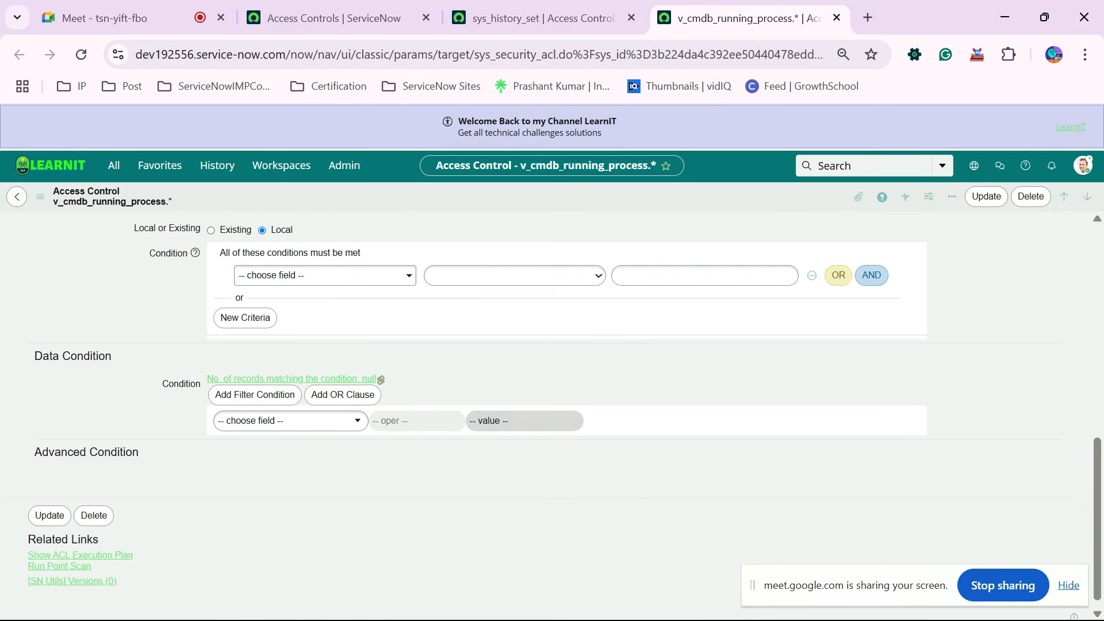
# Enable the Advanced option on the v_cmdb_running_process.* access control and enter the sample text "ergdsergsdrtgth" in its Script field.
pyautogui.scroll(10, 551, 414)
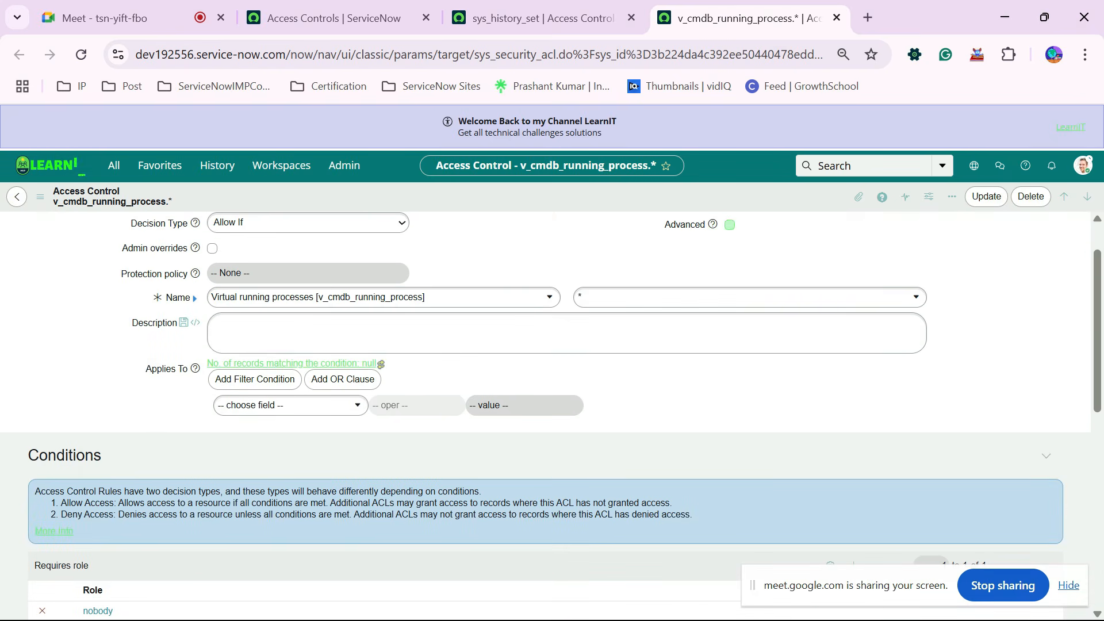
pyautogui.click(730, 225)
pyautogui.scroll(-5, 551, 415)
pyautogui.scroll(-7, 551, 414)
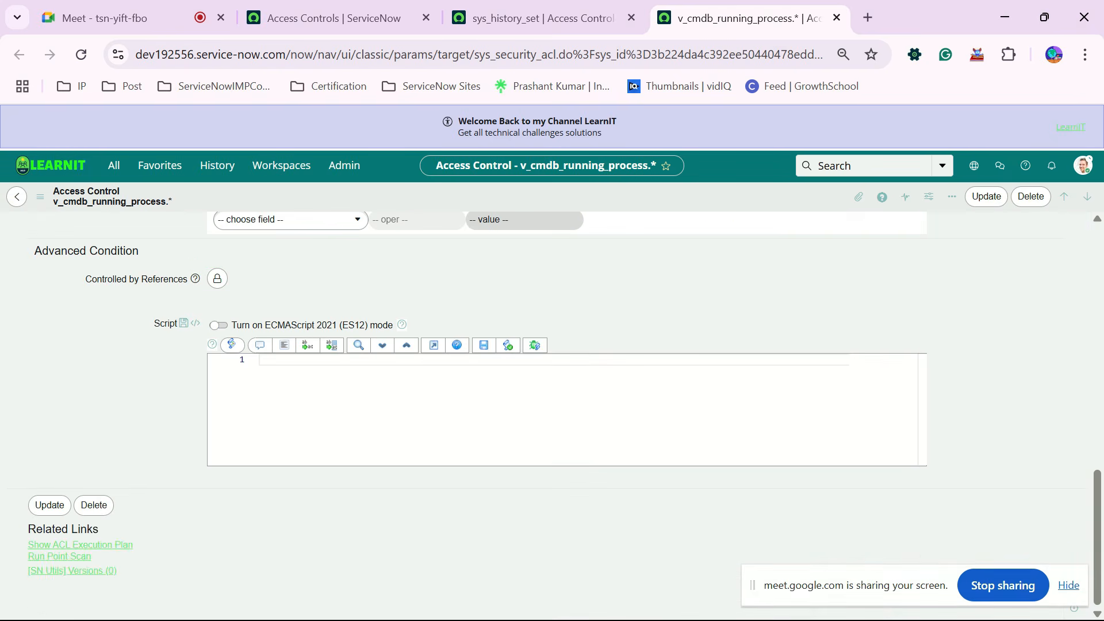
pyautogui.write('ergd')
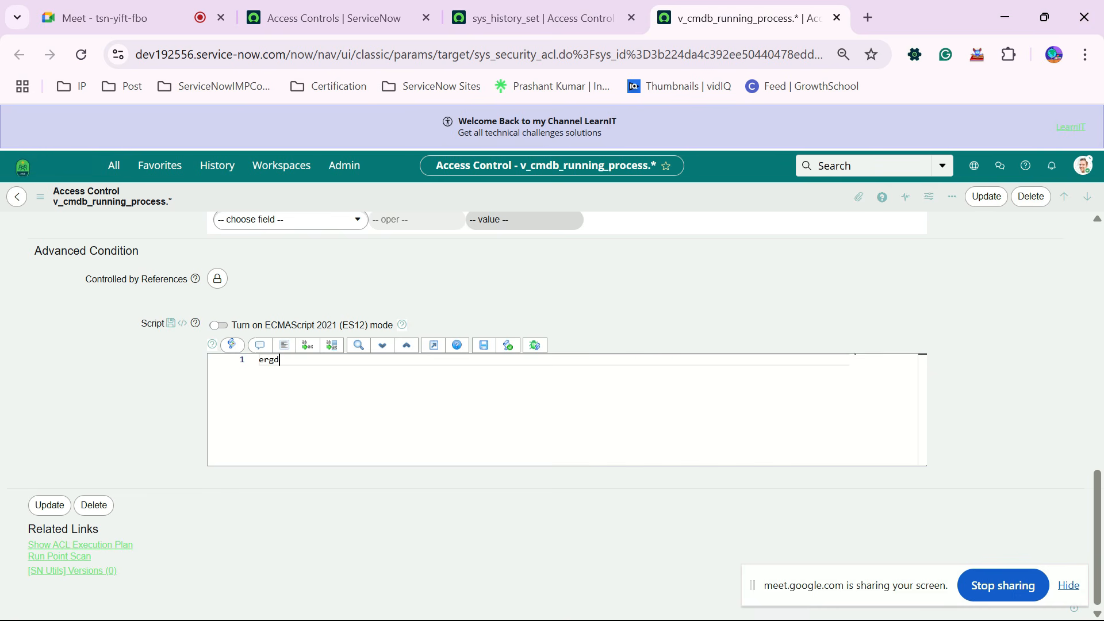
pyautogui.write('sergsdrtgth')
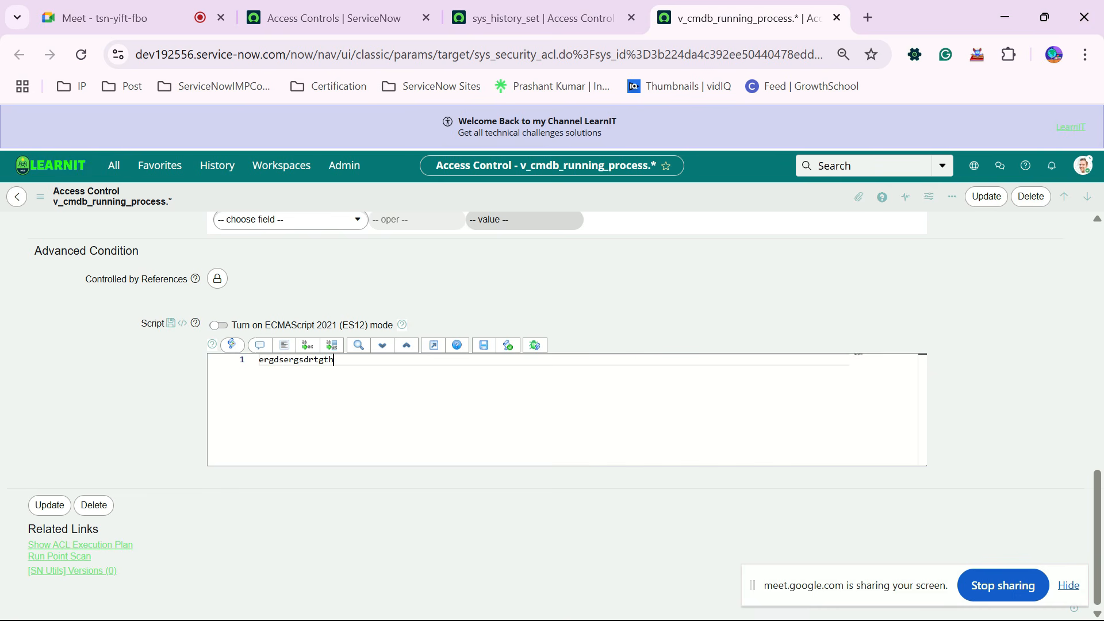
# Clear the test text from the Script field of the v_cmdb_running_process.* access control.
pyautogui.press('BackSpace')
pyautogui.press('BackSpace')
pyautogui.press('BackSpace')
pyautogui.press('BackSpace')
pyautogui.press('BackSpace')
pyautogui.press('BackSpace')
pyautogui.press('BackSpace')
pyautogui.press('BackSpace')
pyautogui.press('BackSpace')
pyautogui.press('BackSpace')
pyautogui.press('BackSpace')
pyautogui.press('BackSpace')
pyautogui.press('BackSpace')
pyautogui.press('BackSpace')
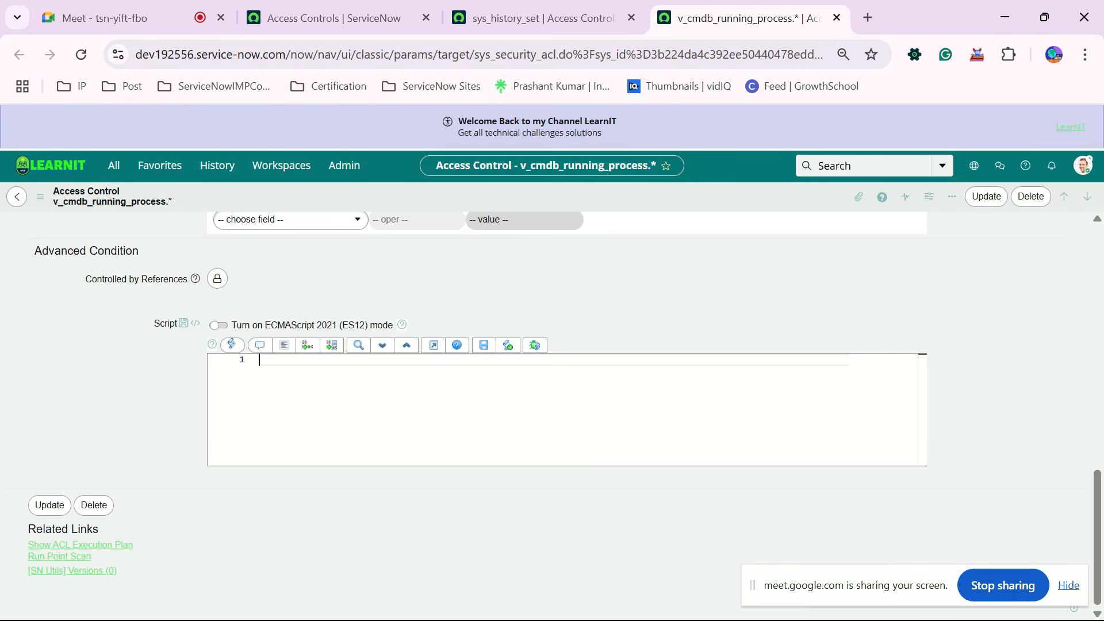
# Close the sys_history_set and v_cmdb_running_process.* access control records, discarding the unsaved changes.
pyautogui.click(541, 18)
pyautogui.click(345, 17)
pyautogui.click(540, 18)
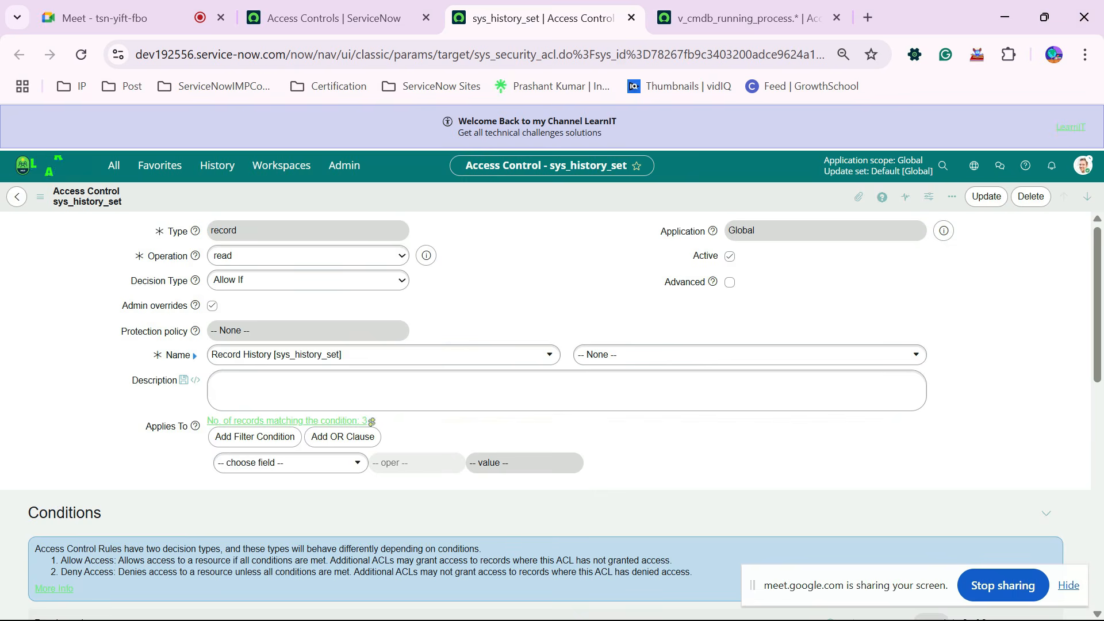
pyautogui.click(632, 18)
pyautogui.click(632, 18)
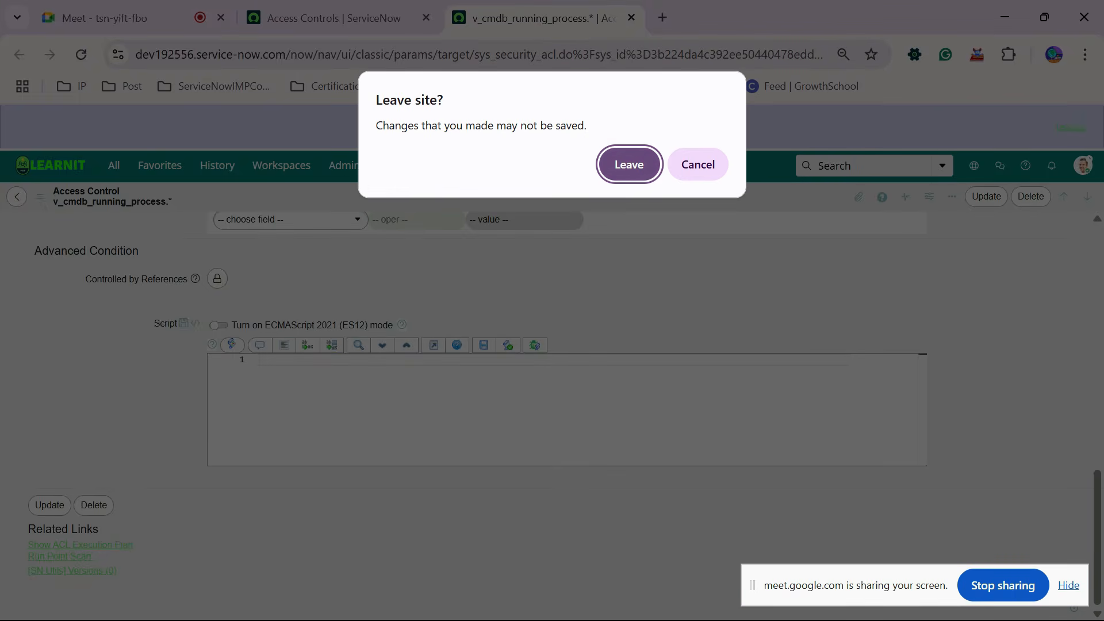
pyautogui.click(629, 164)
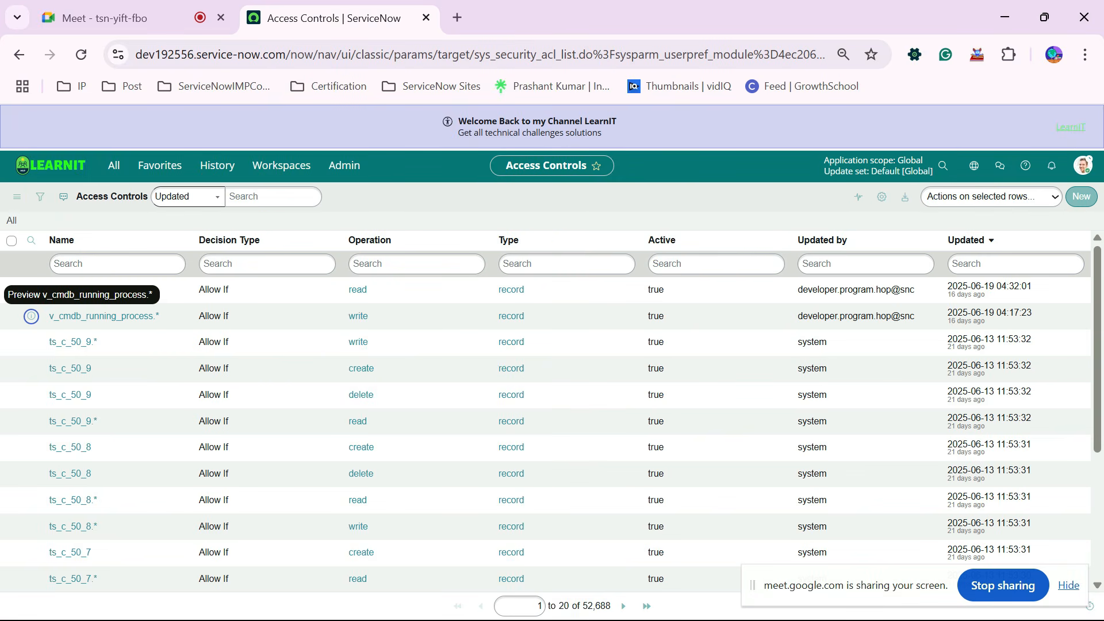
# Show the ServiceNow Global Search slide in the PowerPoint presentation, and return to the browser.
pyautogui.hotkey('alt', 'Tab')
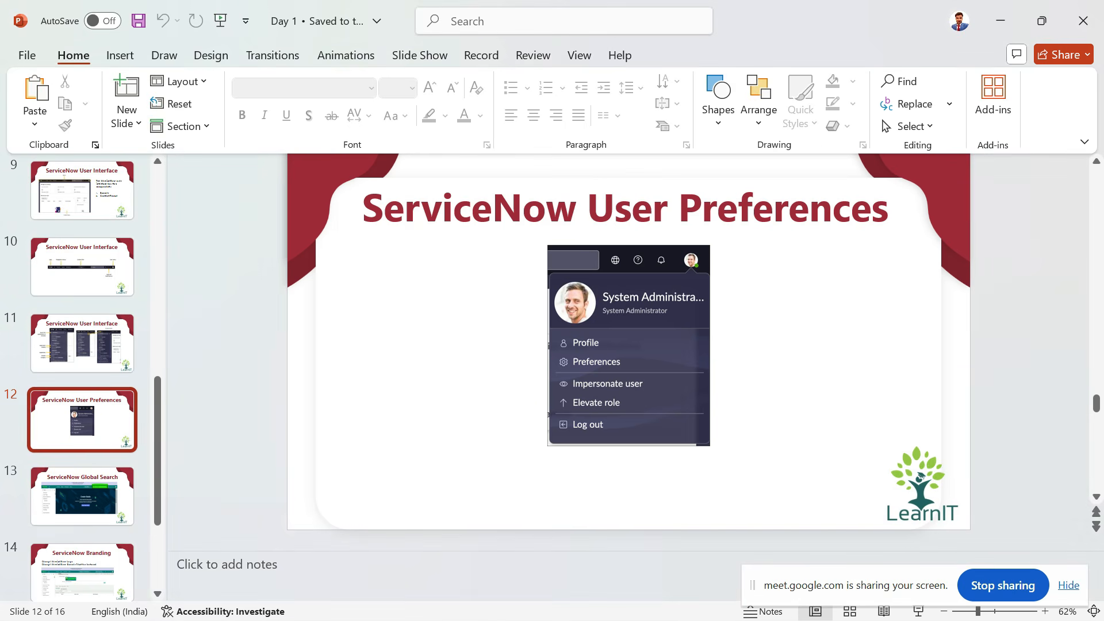
pyautogui.click(82, 496)
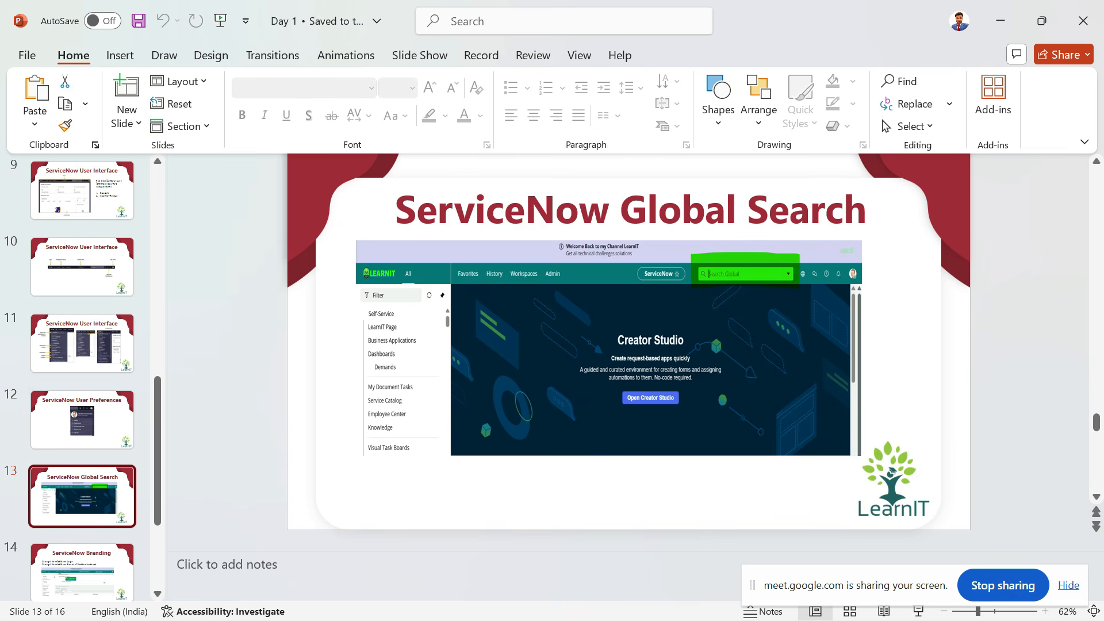
pyautogui.hotkey('alt', 'Tab')
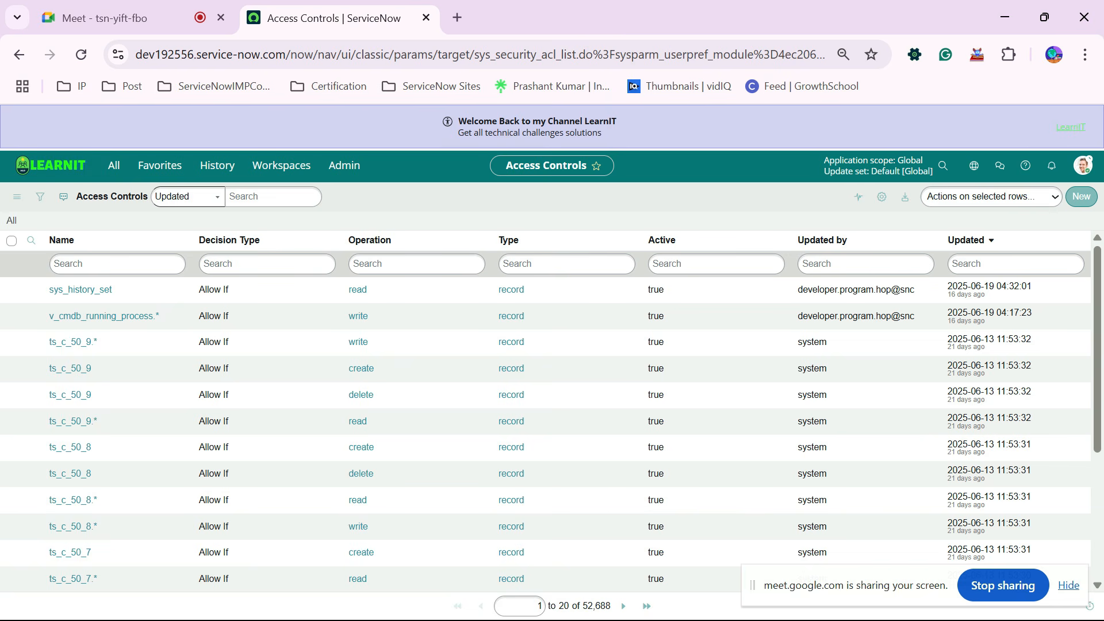
# Demonstrate switching the security_admin role off and on in the Elevate role dialog, and close it without updating.
pyautogui.click(1084, 165)
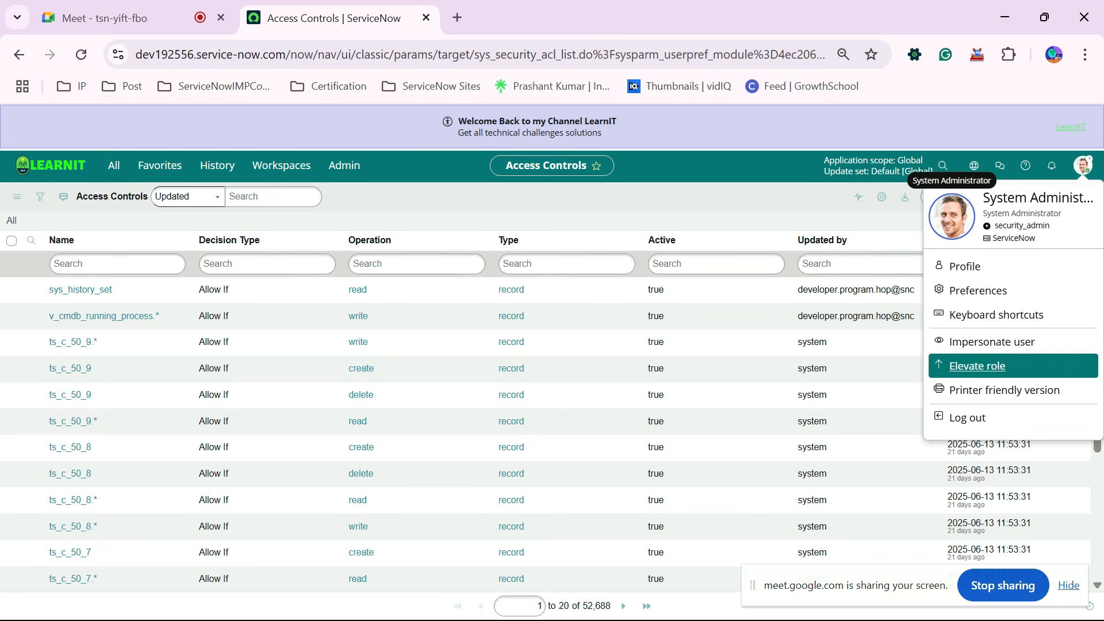
pyautogui.click(978, 366)
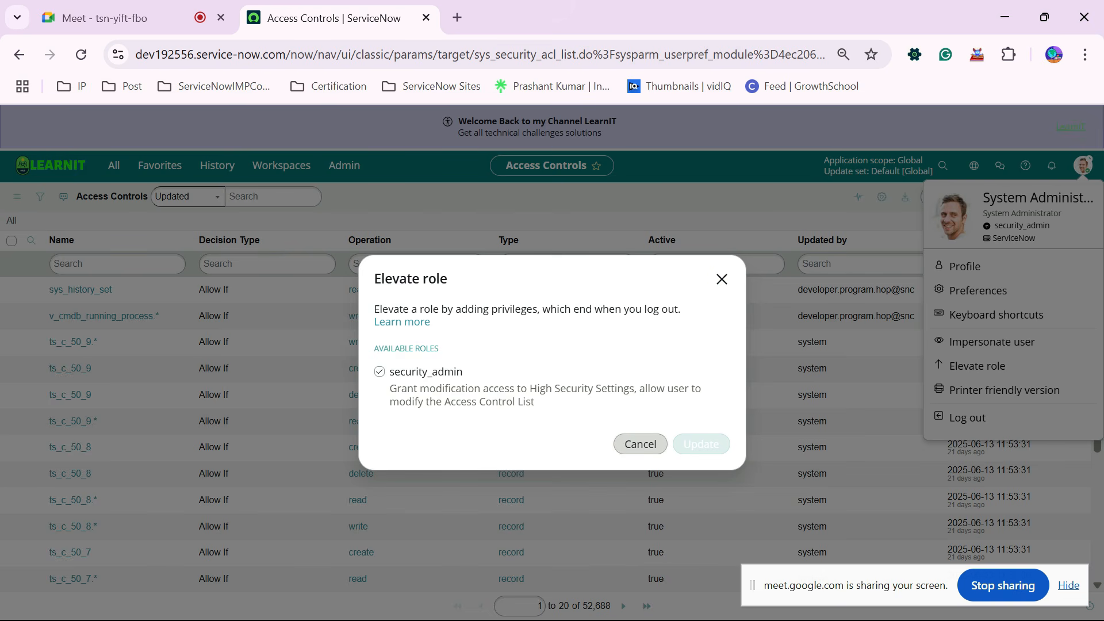
pyautogui.click(379, 372)
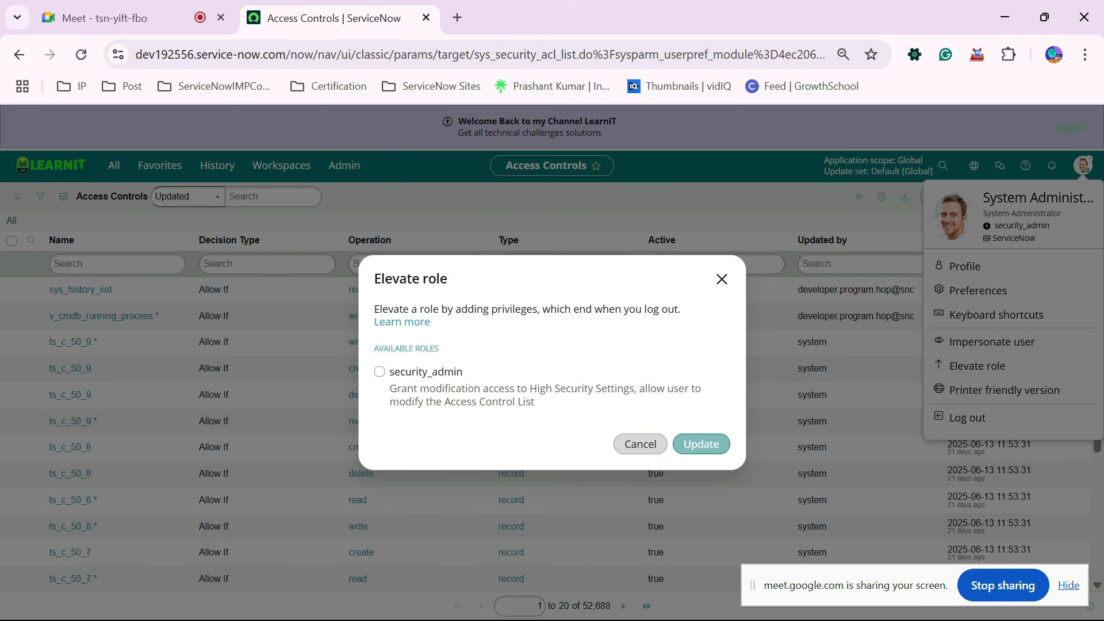
pyautogui.click(701, 444)
pyautogui.click(380, 372)
pyautogui.click(379, 372)
pyautogui.click(379, 371)
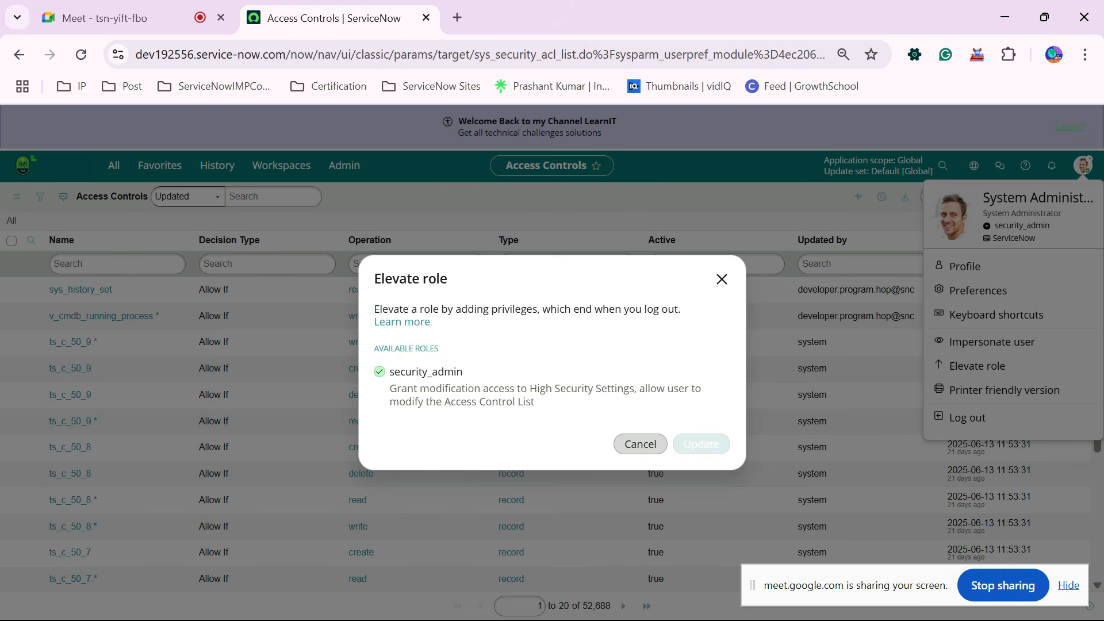
pyautogui.doubleClick(379, 371)
pyautogui.click(379, 371)
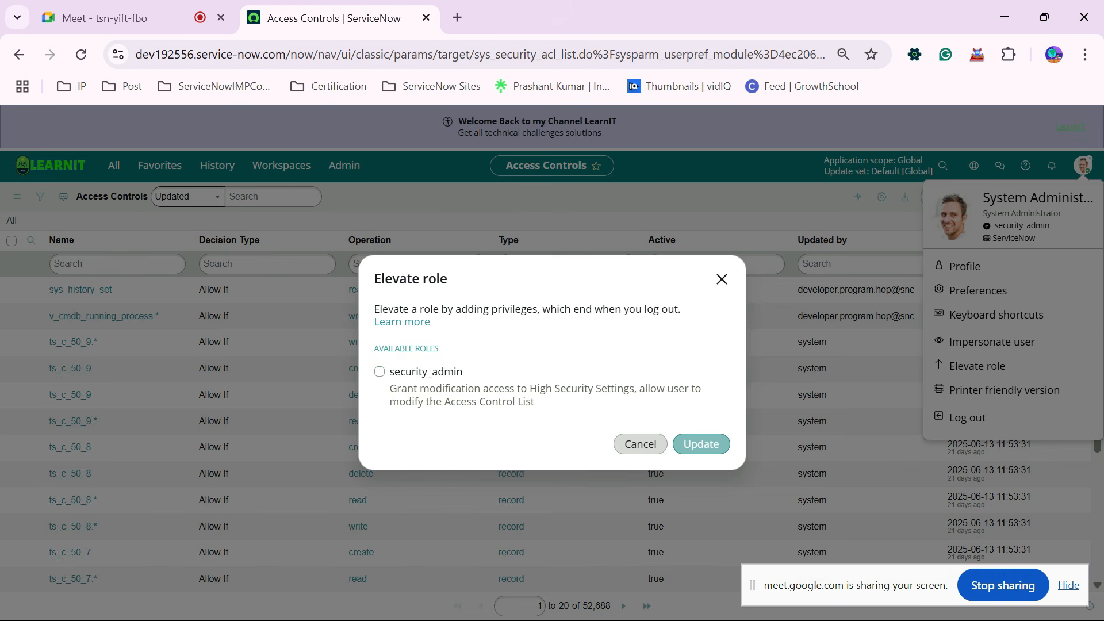
pyautogui.click(380, 372)
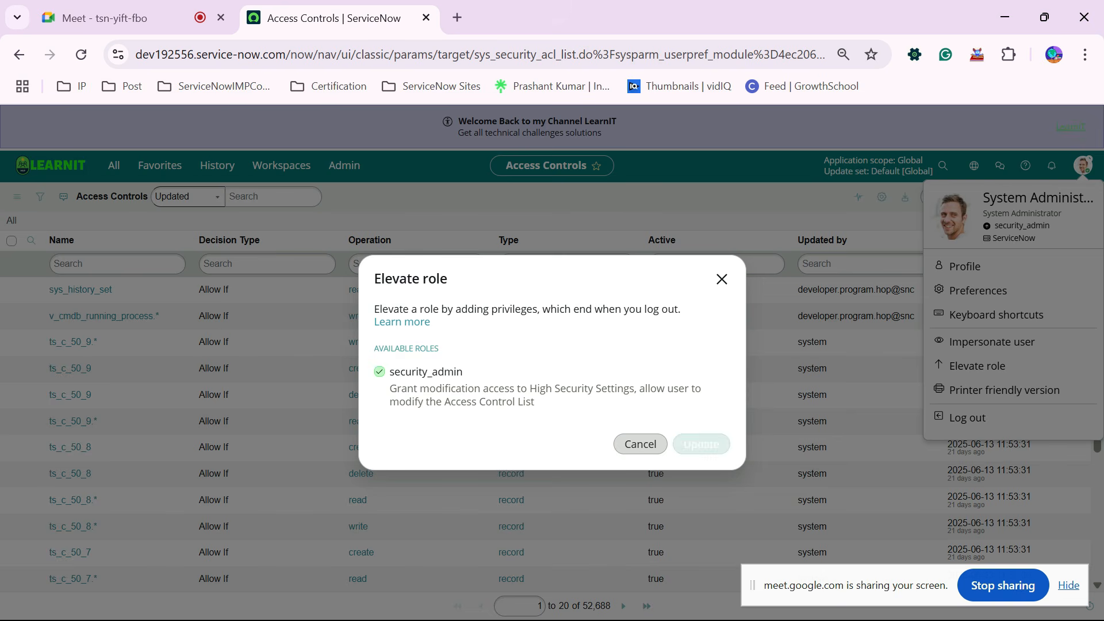
pyautogui.doubleClick(380, 372)
pyautogui.click(380, 371)
pyautogui.click(380, 371)
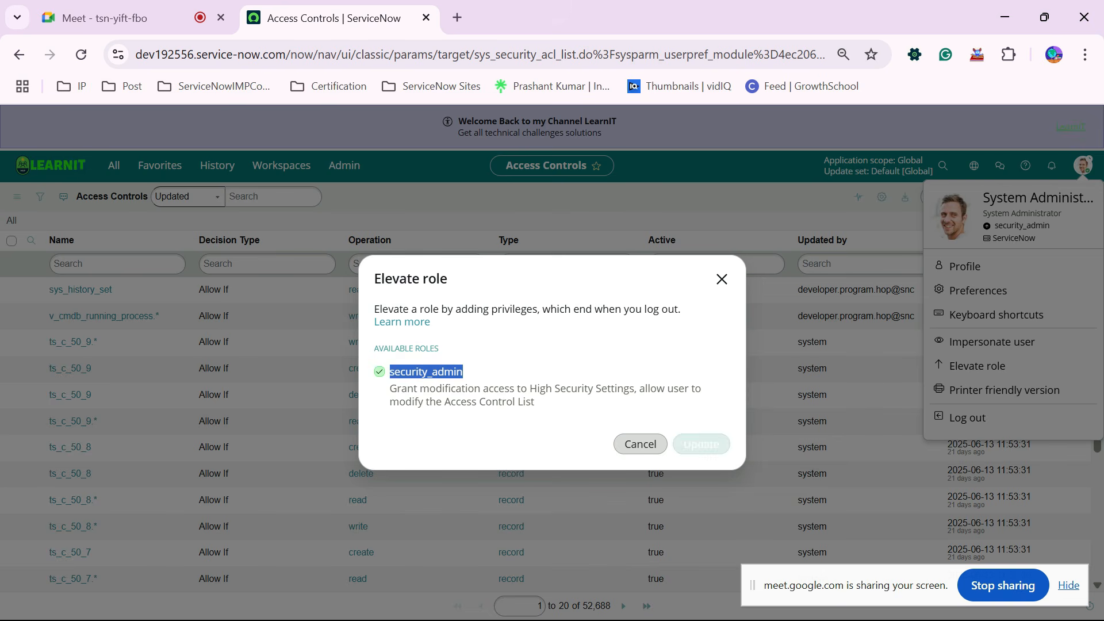
pyautogui.click(379, 371)
pyautogui.click(722, 279)
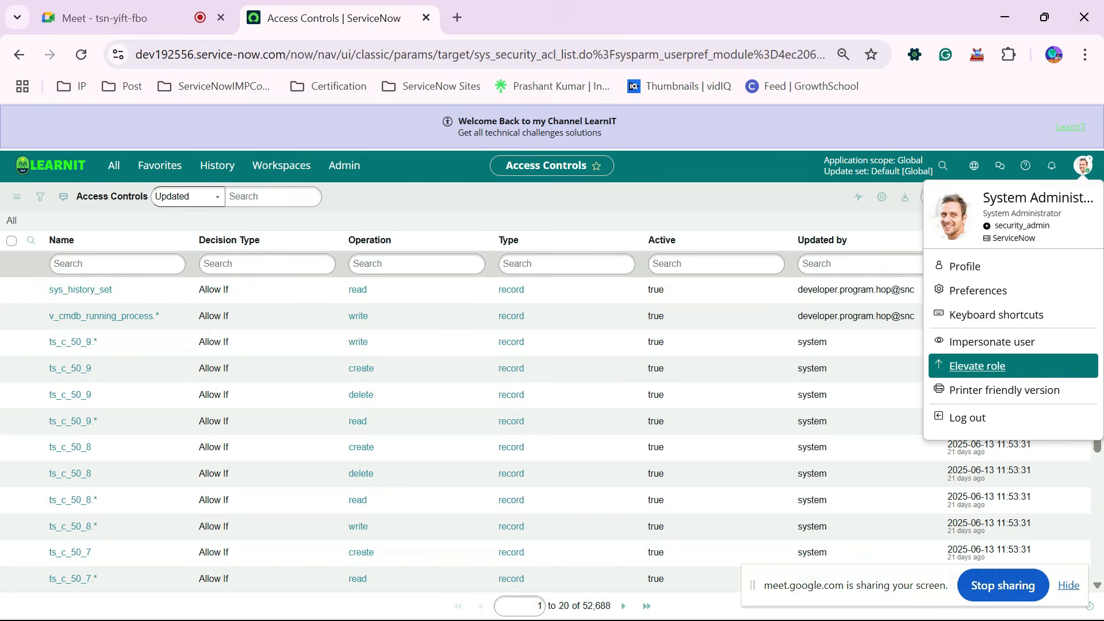
# Reopen the Elevate role dialog, toggle security_admin once more, cancel it, and show the user menu again.
pyautogui.click(978, 366)
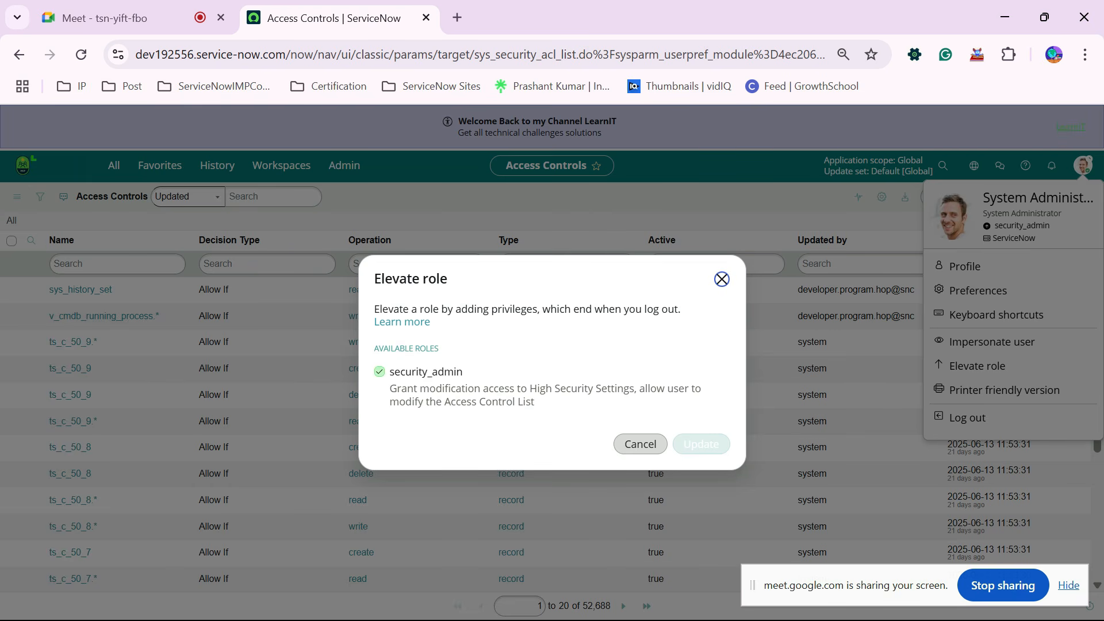
pyautogui.doubleClick(379, 371)
pyautogui.click(379, 372)
pyautogui.click(380, 371)
pyautogui.click(640, 444)
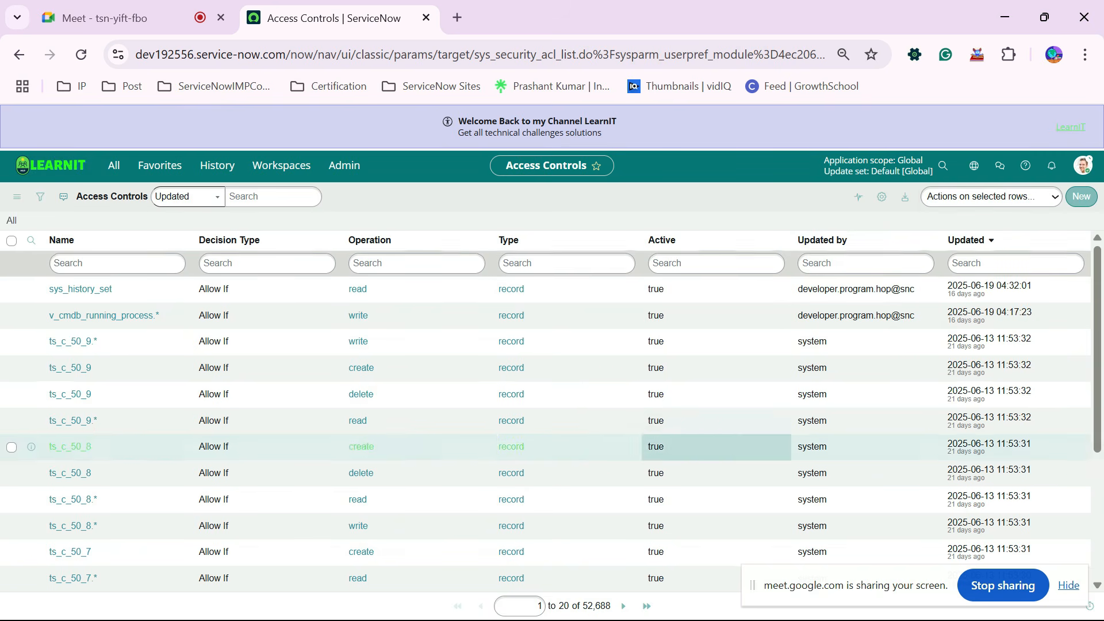
pyautogui.click(1084, 166)
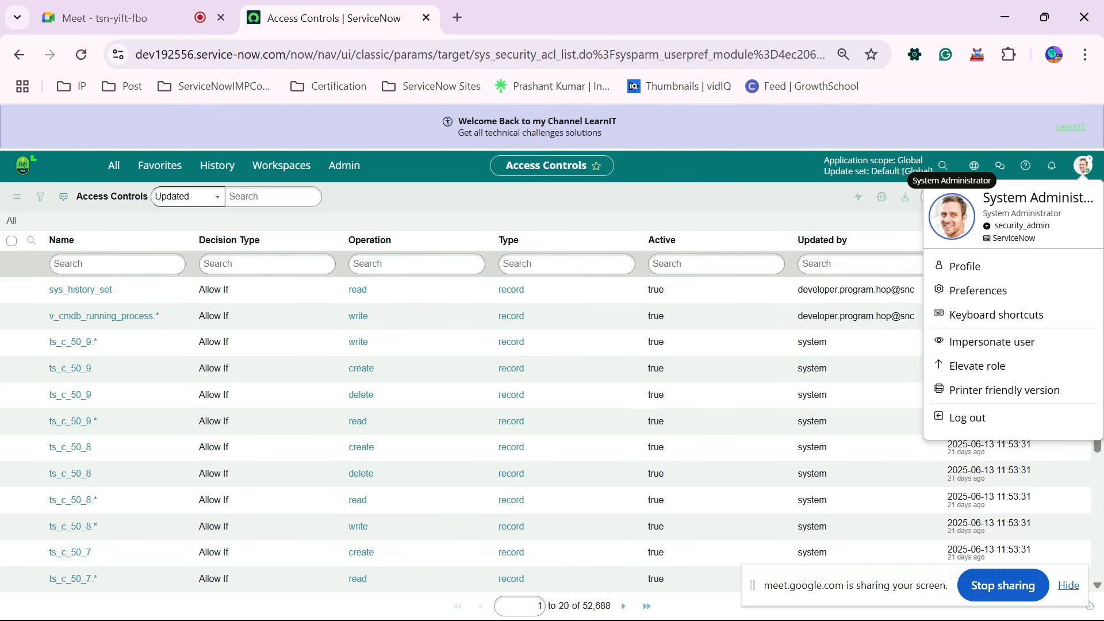
# Switch to PowerPoint and review the User Interface, User Preferences and Branding slides, ending on the Global Search slide.
pyautogui.hotkey('alt', 'Tab')
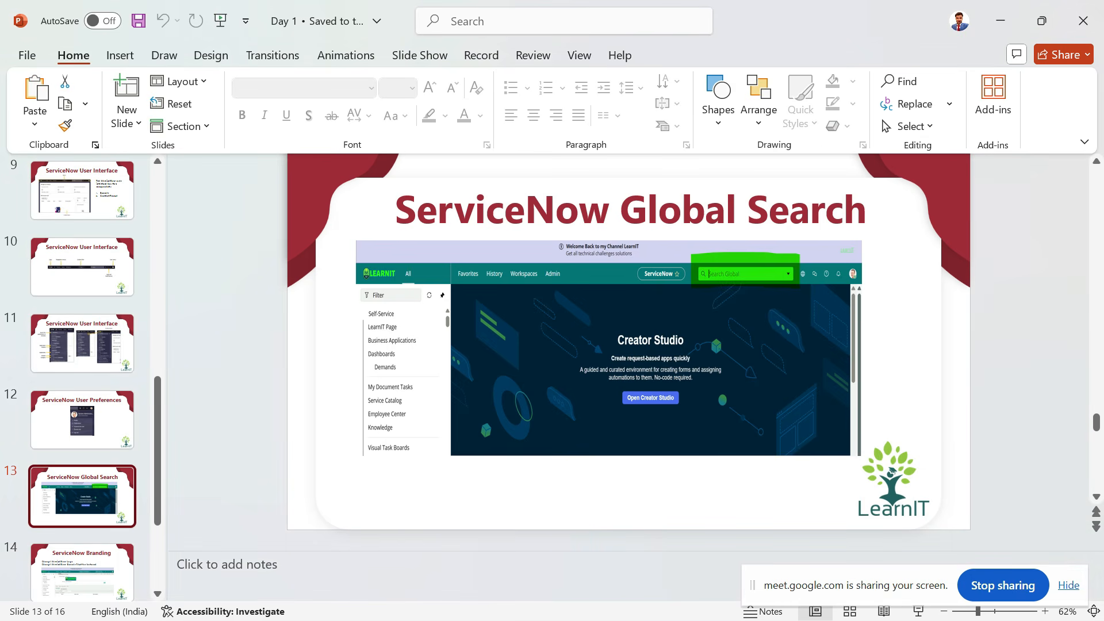
pyautogui.press('Down')
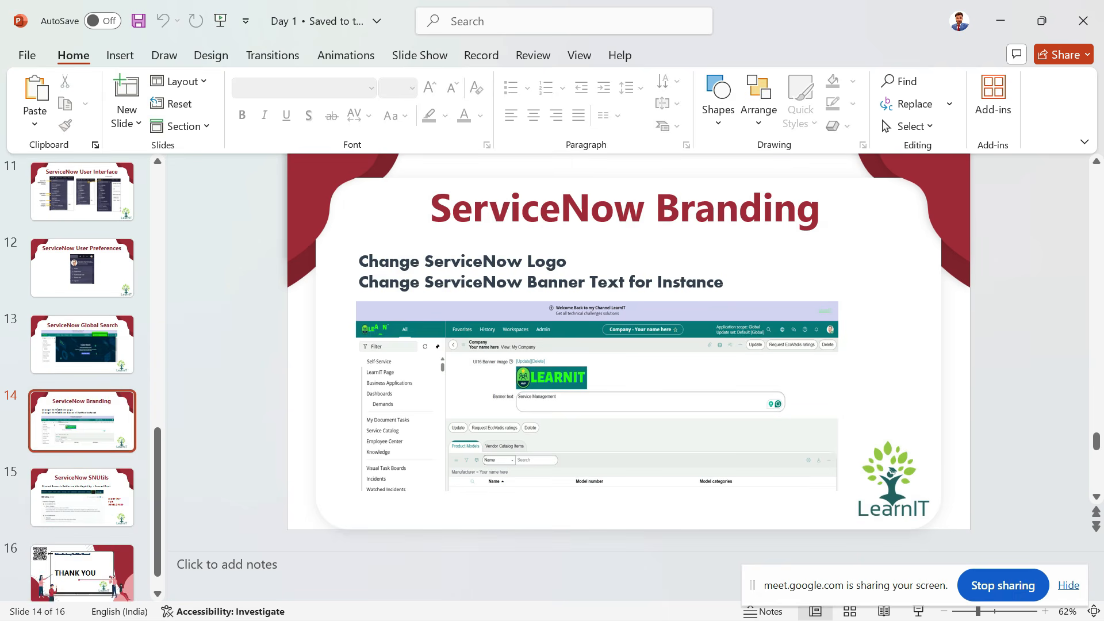
pyautogui.press('Up')
pyautogui.press('Up')
pyautogui.press('Up')
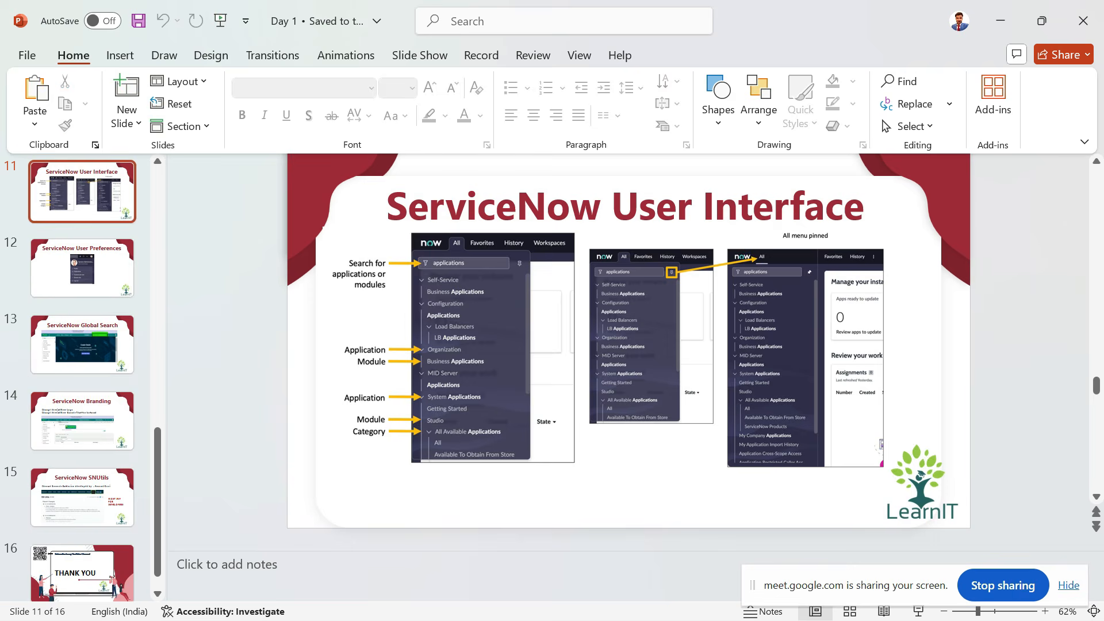
pyautogui.press('Down')
pyautogui.press('Down')
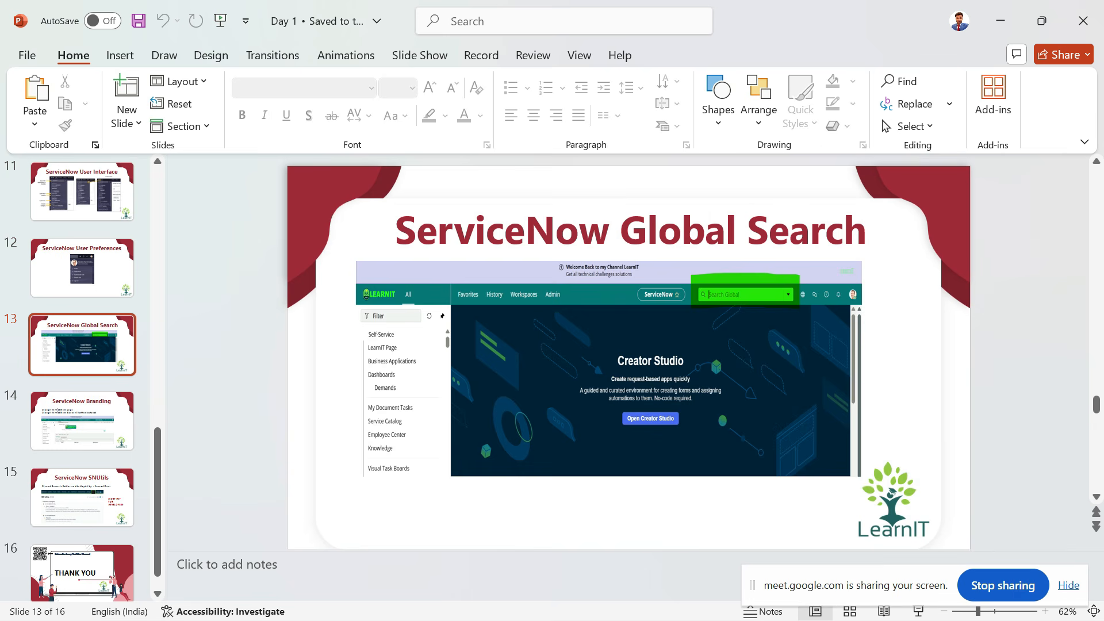
# Return to ServiceNow in the browser, close the user menu, and go to the instance's home page.
pyautogui.hotkey('alt', 'Tab')
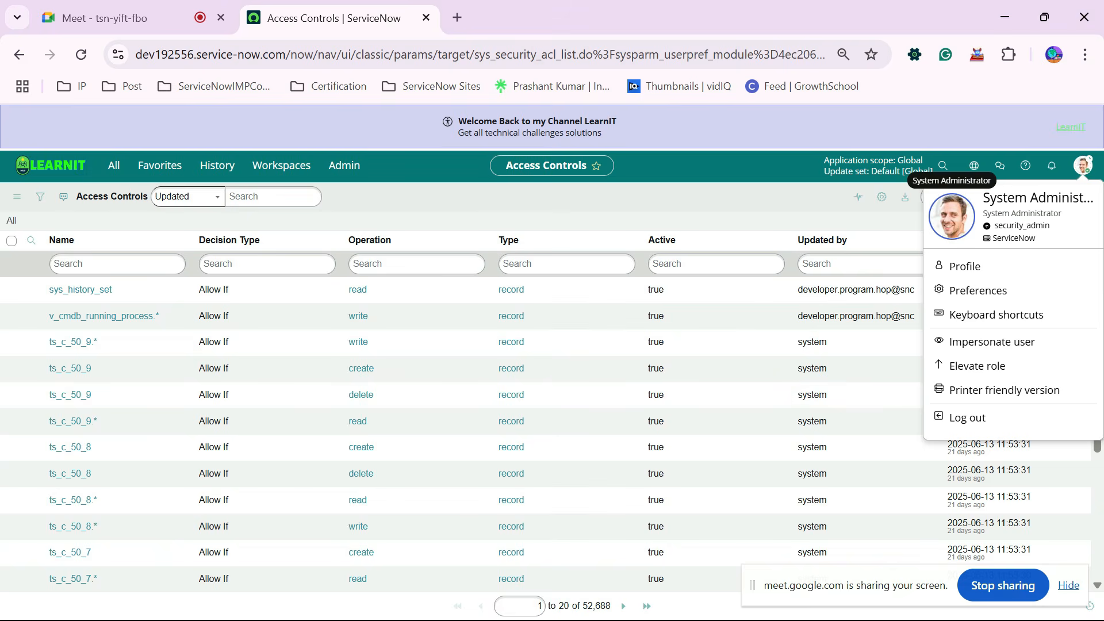
pyautogui.click(1084, 165)
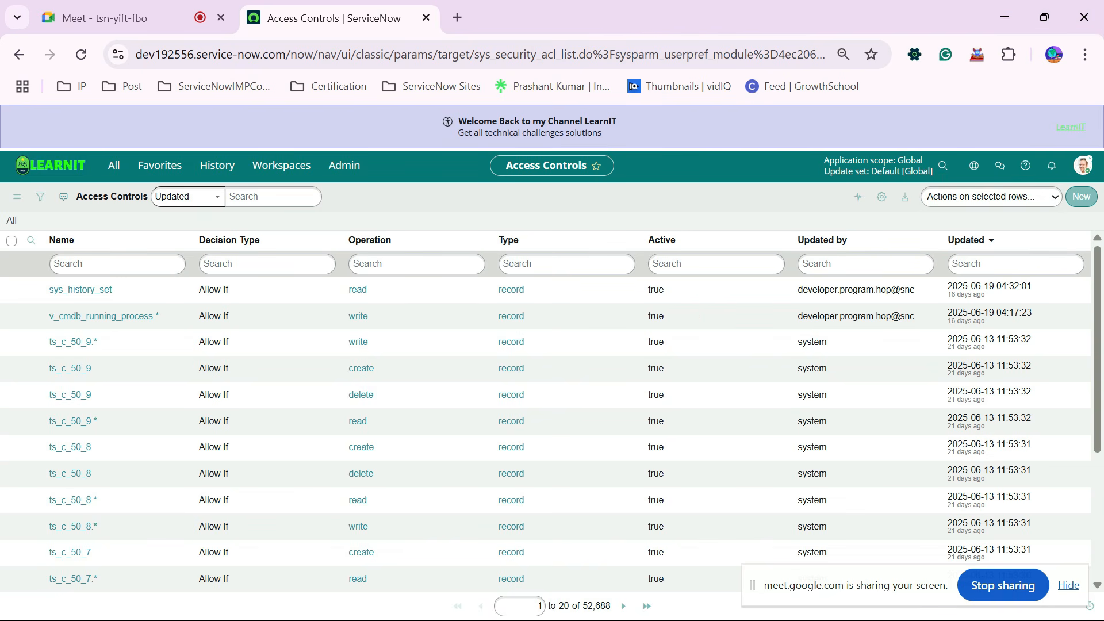
pyautogui.click(23, 167)
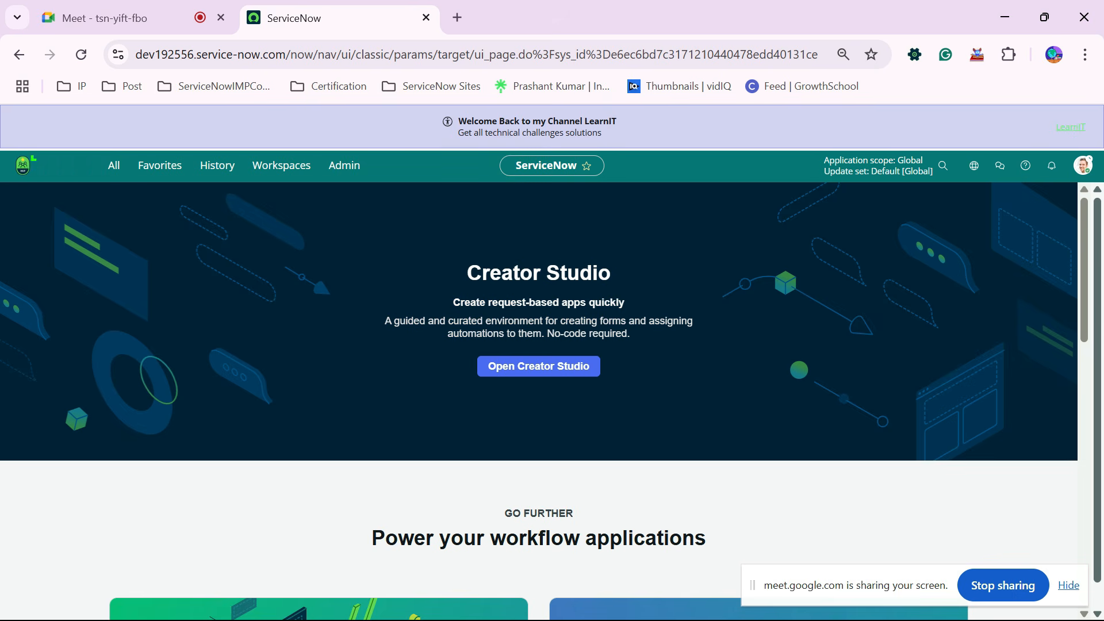
# Open the Incidents list from the navigation history in a new browser tab and copy incident number INC0010407.
pyautogui.click(160, 166)
pyautogui.click(216, 166)
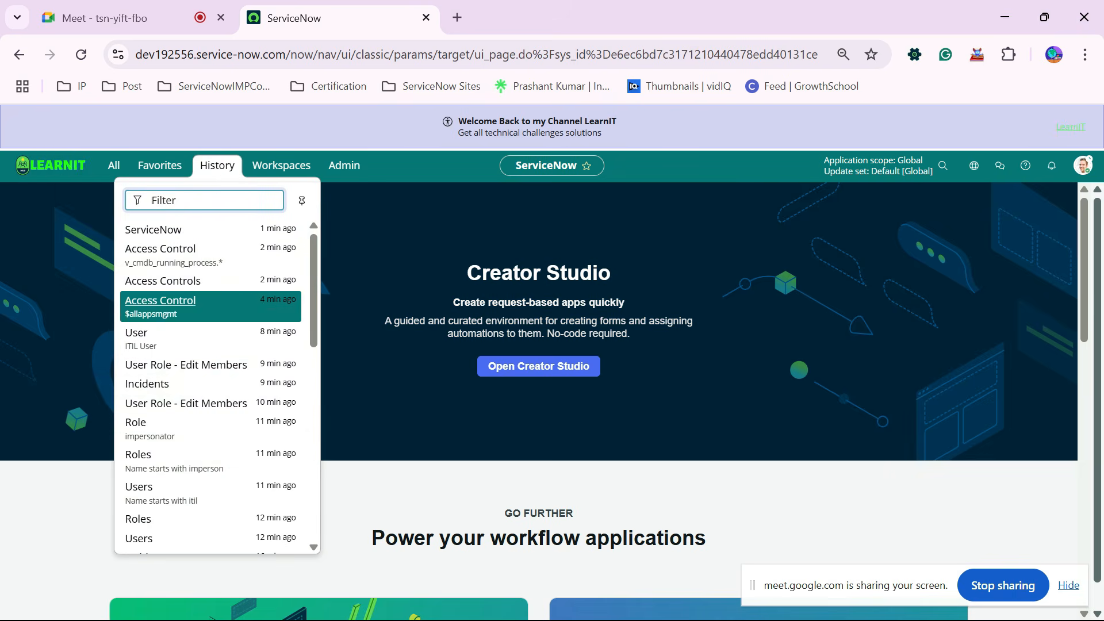
pyautogui.keyDown('ctrl'); pyautogui.click(147, 383); pyautogui.keyUp('ctrl')
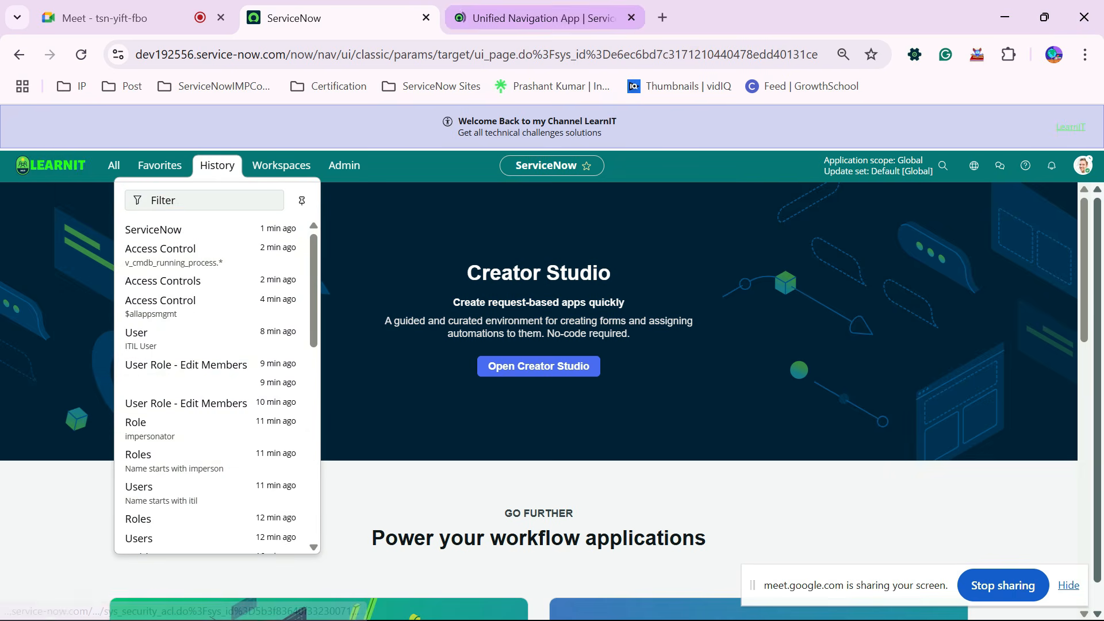
pyautogui.click(543, 18)
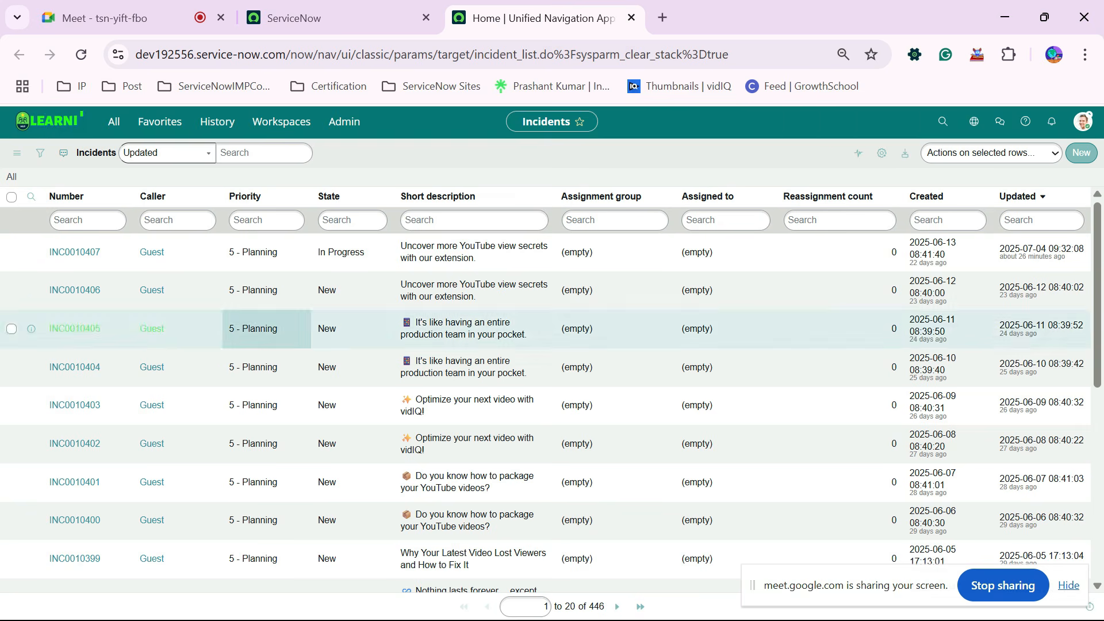
pyautogui.moveTo(103, 252); pyautogui.dragTo(42, 253)
pyautogui.hotkey('ctrl', 'c')
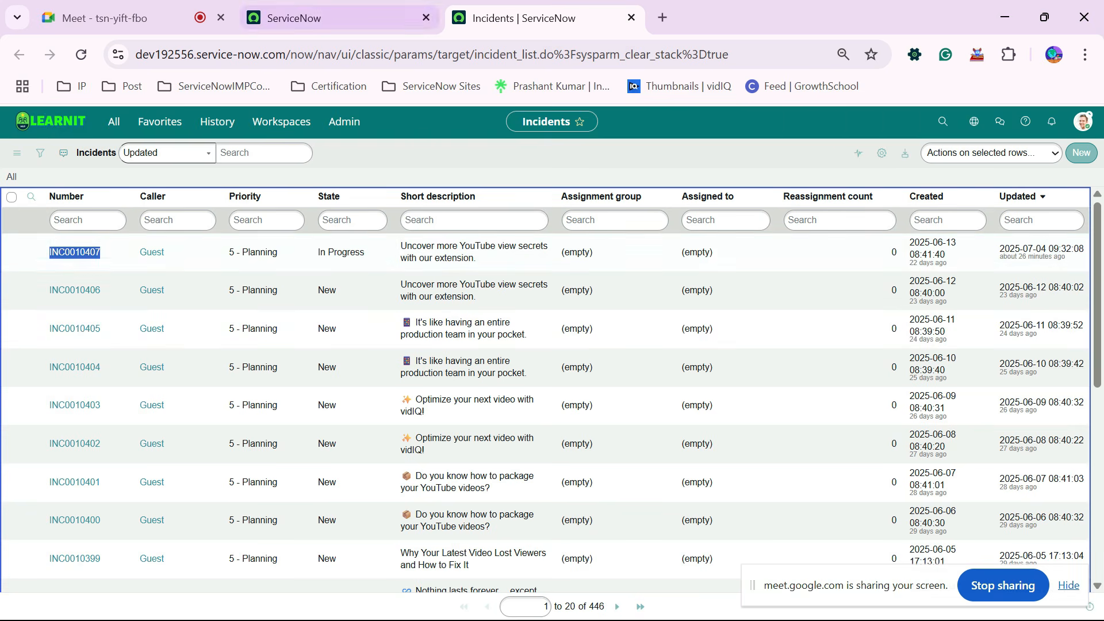
# Search globally for INC0010407 from the home page and open the matching incident record to view its details.
pyautogui.click(339, 18)
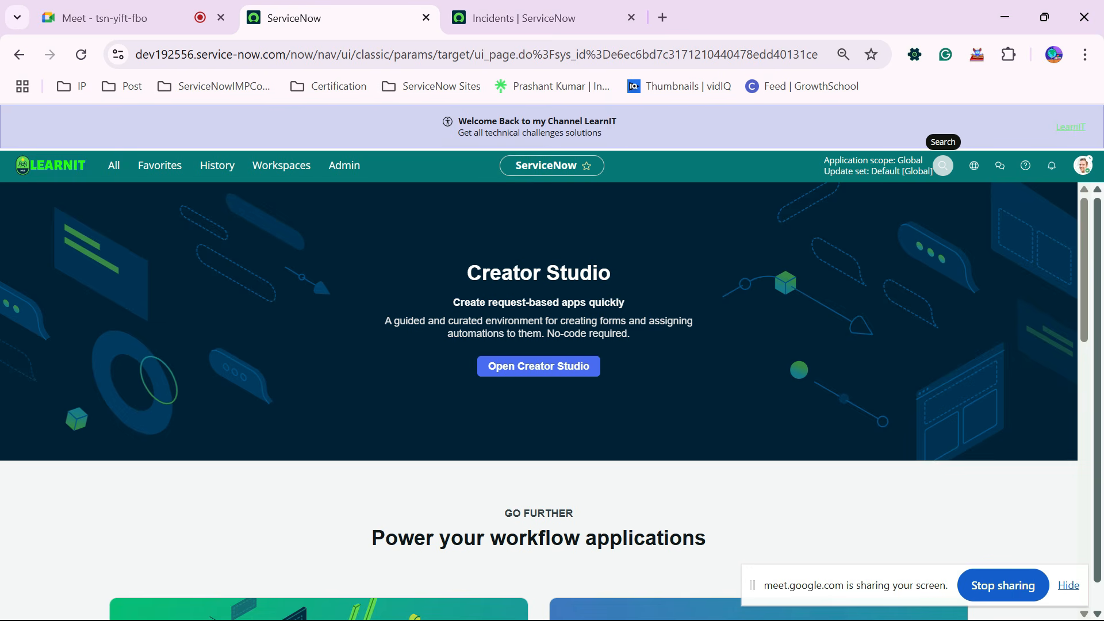
pyautogui.click(943, 165)
pyautogui.press('Escape')
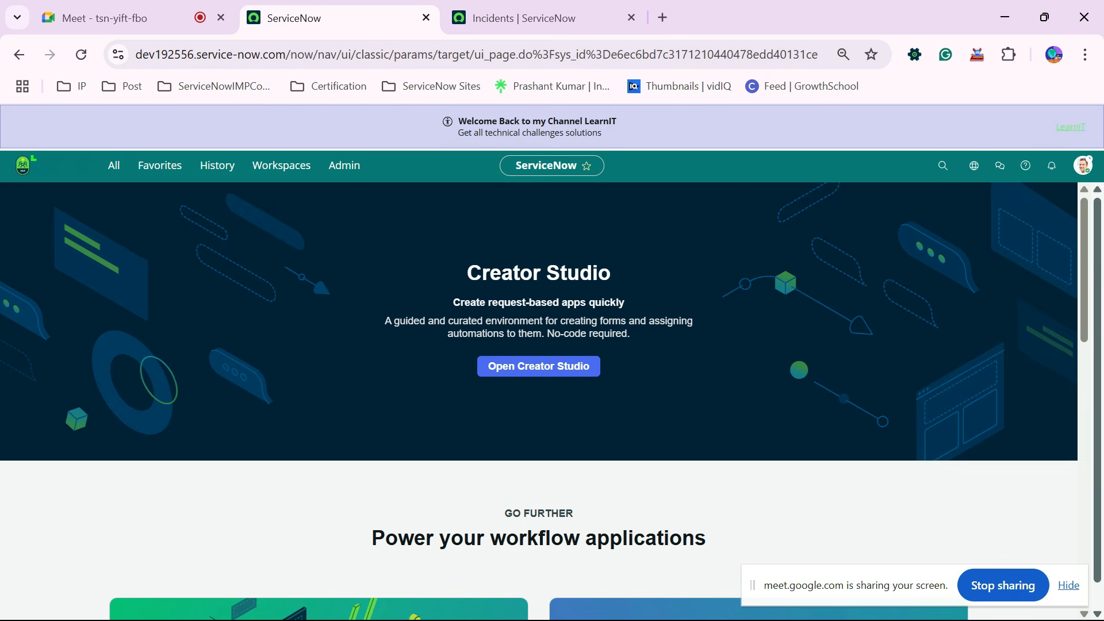
pyautogui.click(944, 165)
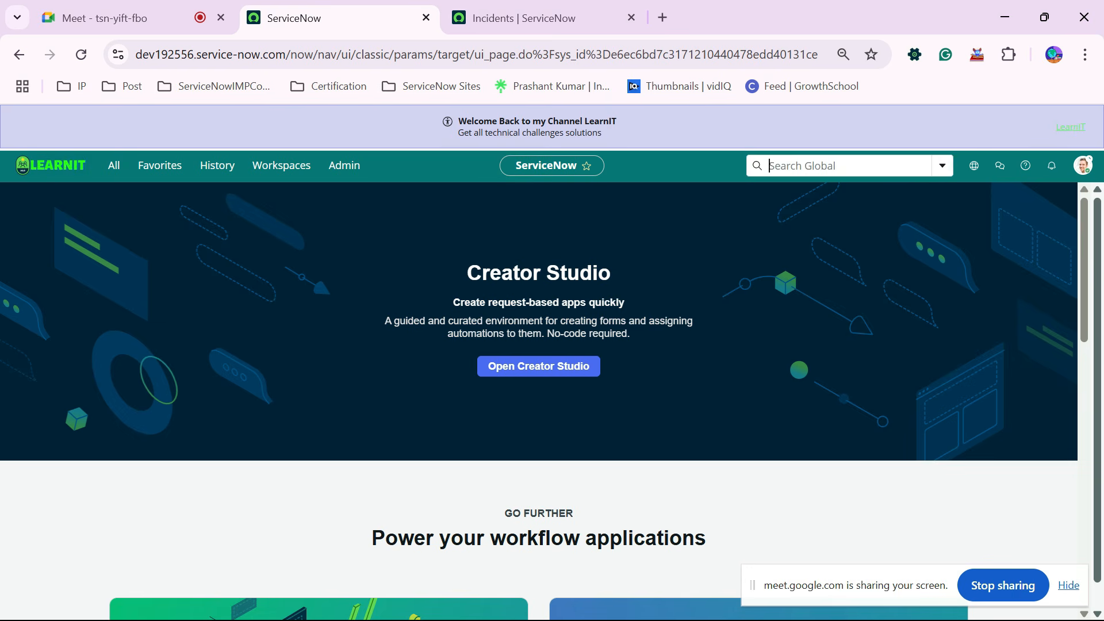
pyautogui.hotkey('ctrl', 'v')
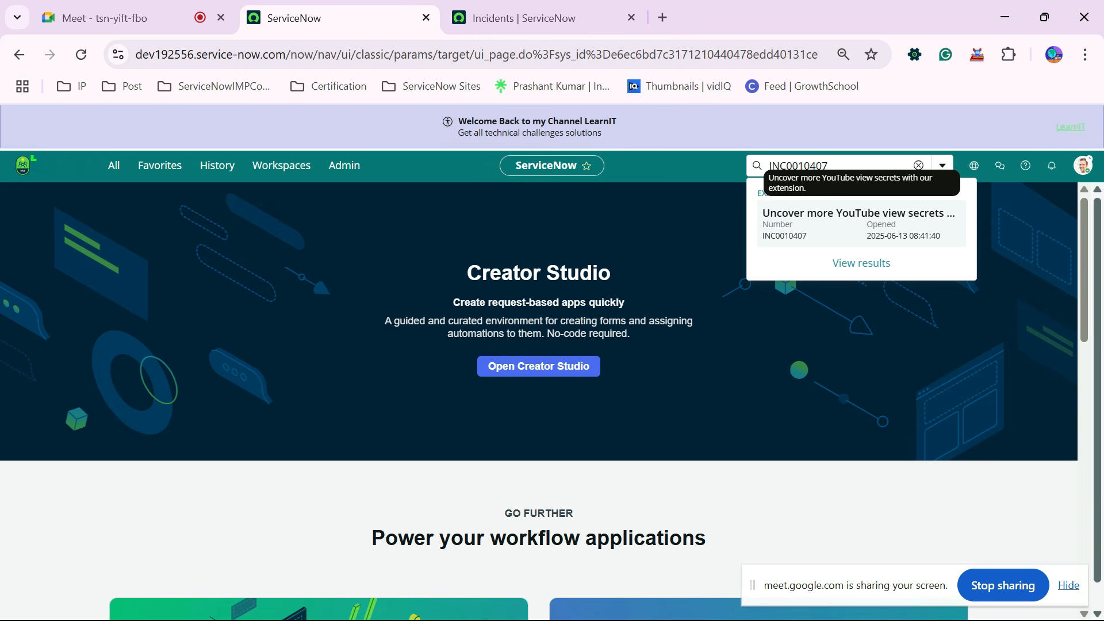
pyautogui.click(857, 221)
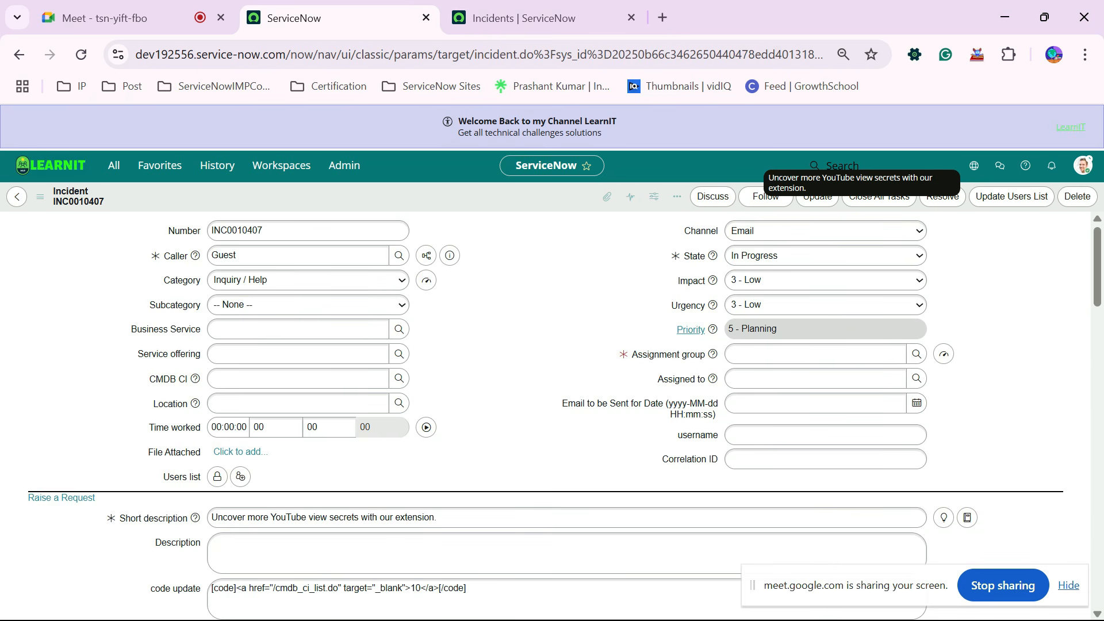
pyautogui.scroll(-4, 546, 414)
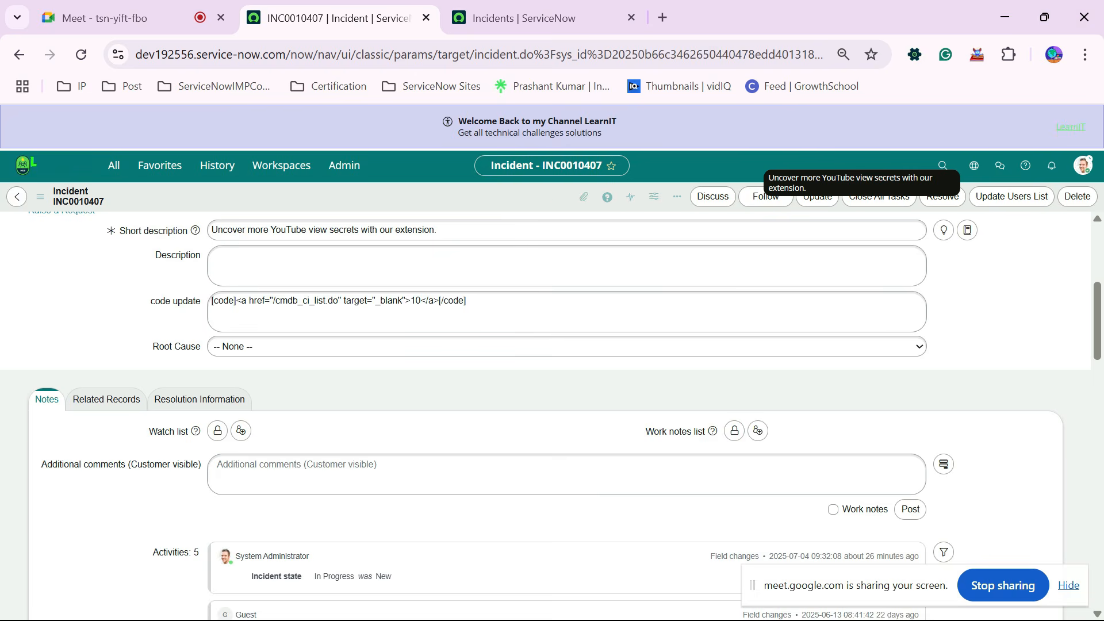
# Review the upper fields of the incident form, then view the recently viewed records in global search.
pyautogui.scroll(1, 545, 414)
pyautogui.scroll(3, 545, 414)
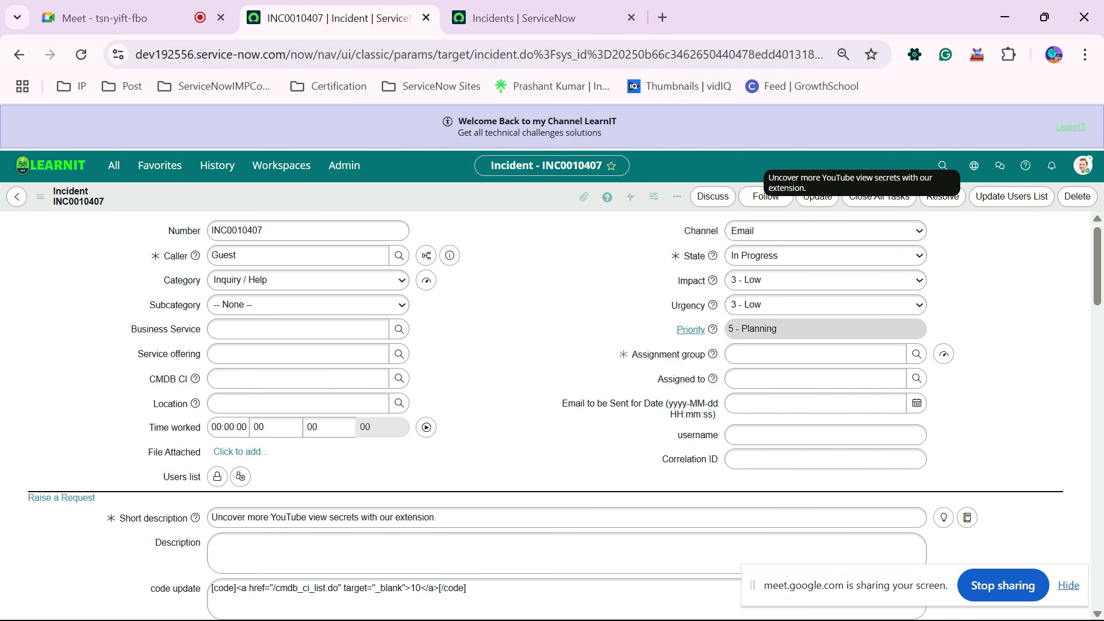
pyautogui.click(826, 305)
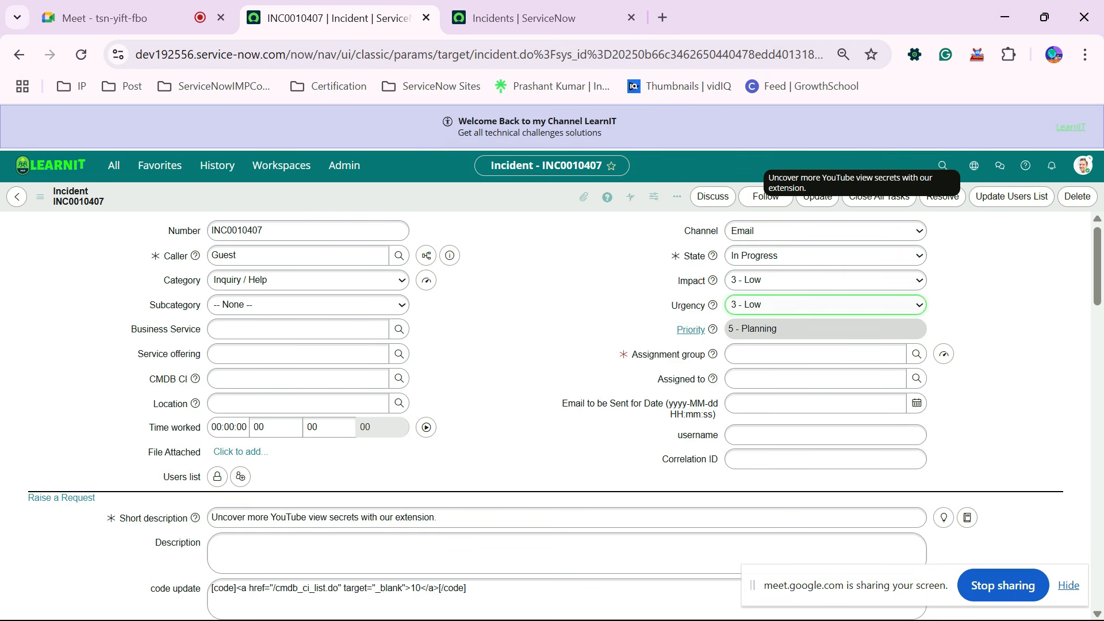
pyautogui.click(943, 166)
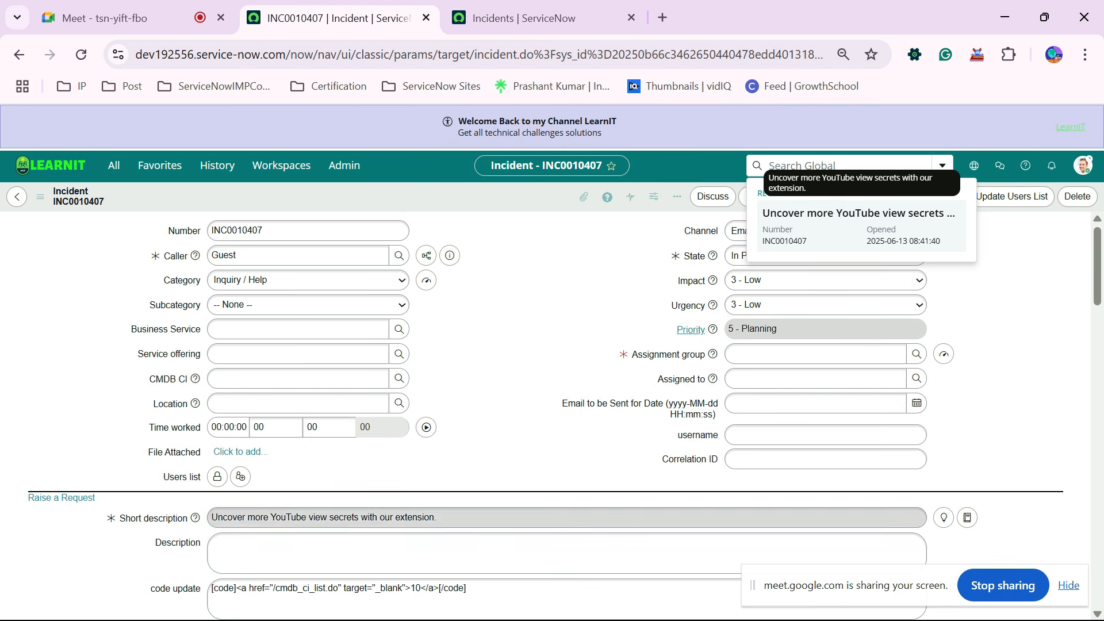
# Search globally for "vie" from incident INC0010407, then return to the incident record.
pyautogui.doubleClick(319, 517)
pyautogui.hotkey('ctrl', 'c')
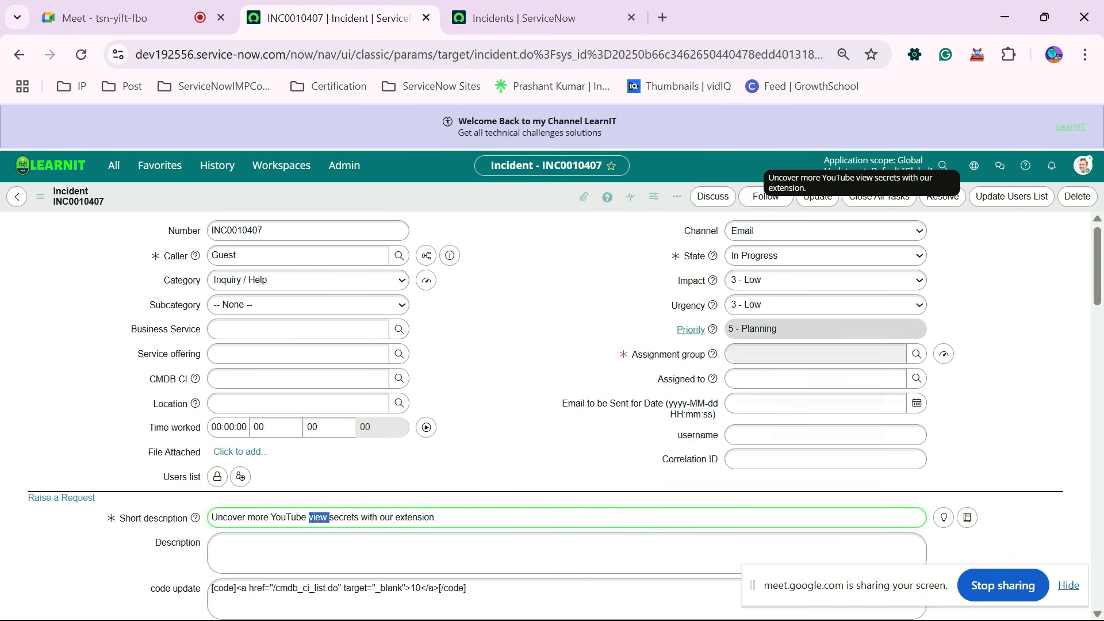
pyautogui.click(942, 165)
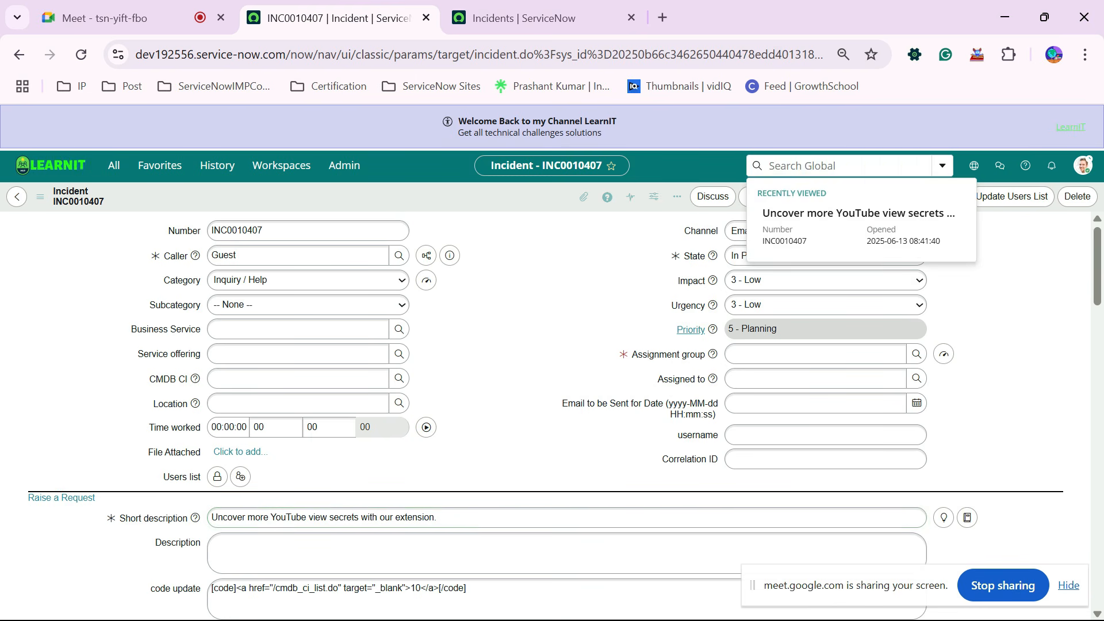
pyautogui.hotkey('ctrl', 'v')
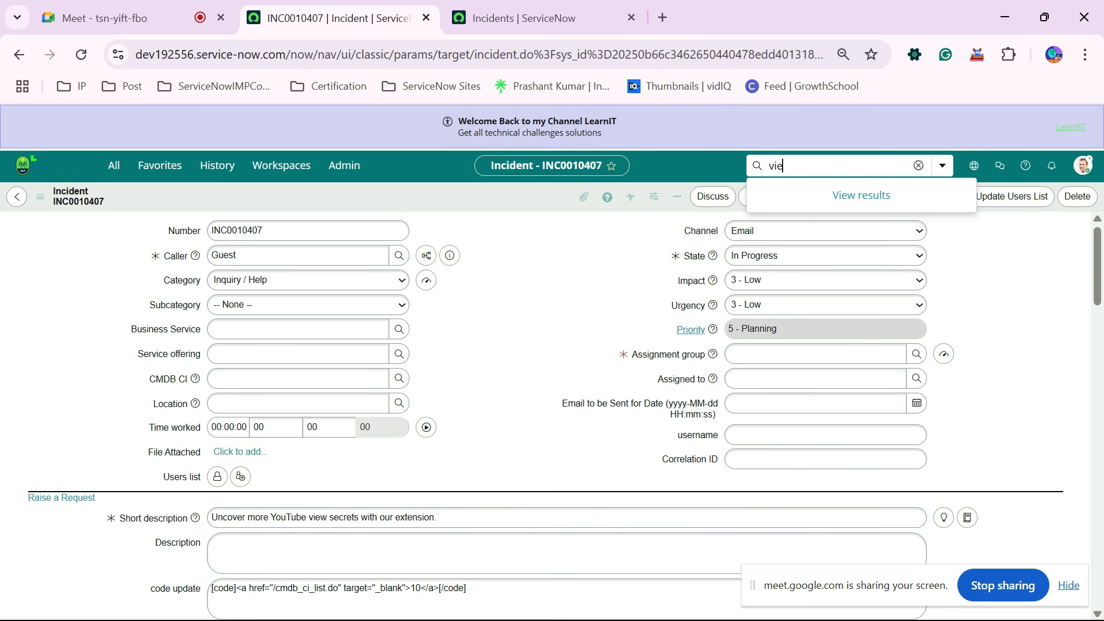
pyautogui.press('Return')
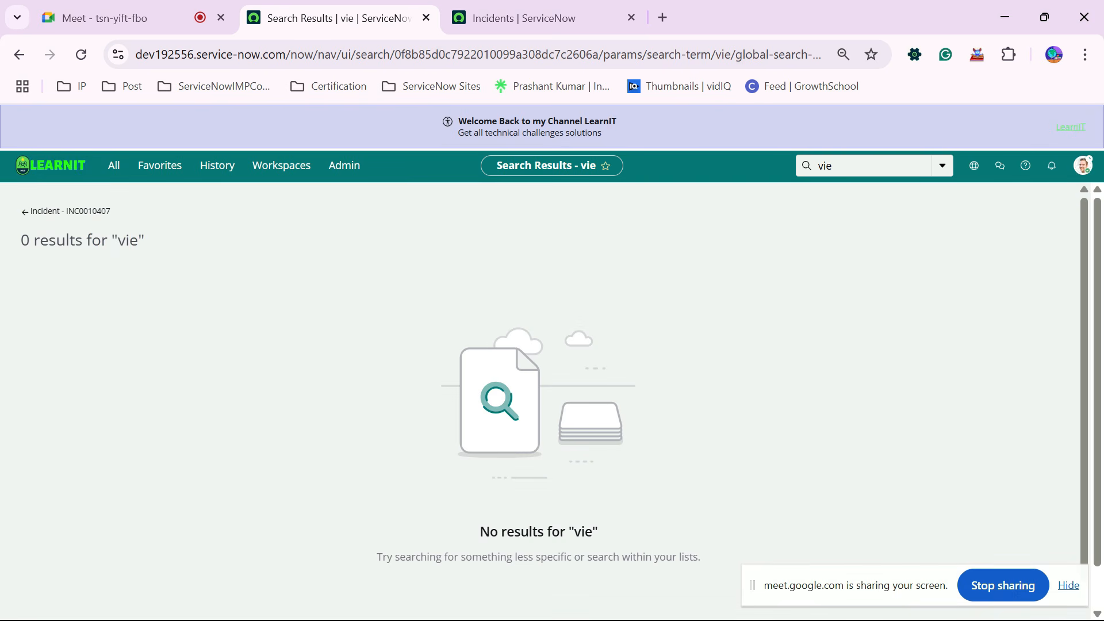
pyautogui.click(65, 212)
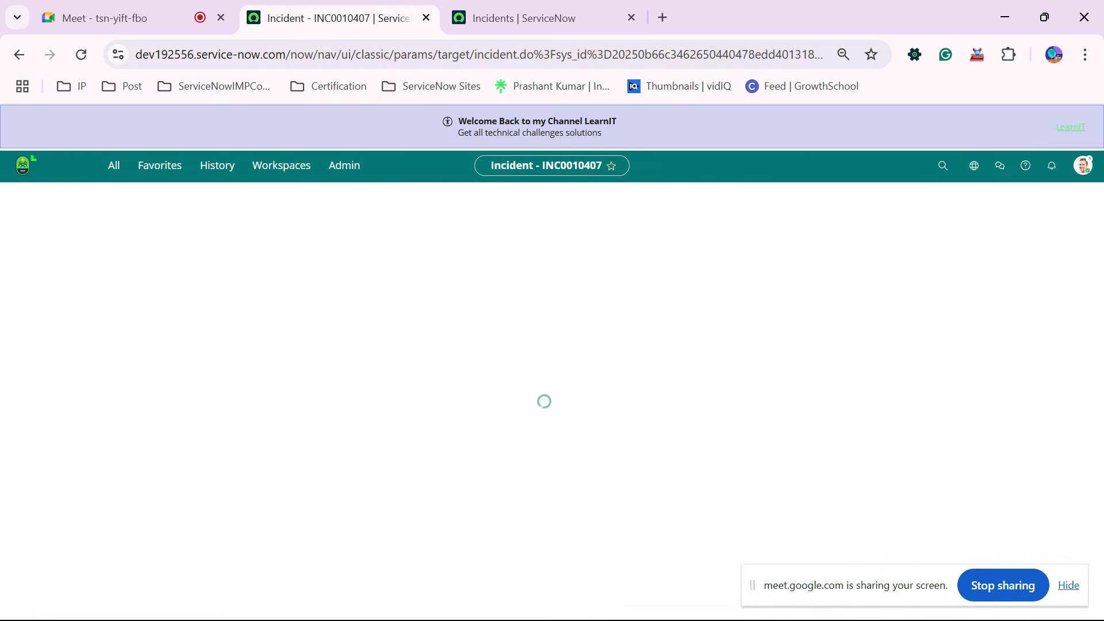
# Copy the short description "Welcome to vidIQ!" of INC0010393 from the Incidents list and search for it globally.
pyautogui.click(523, 18)
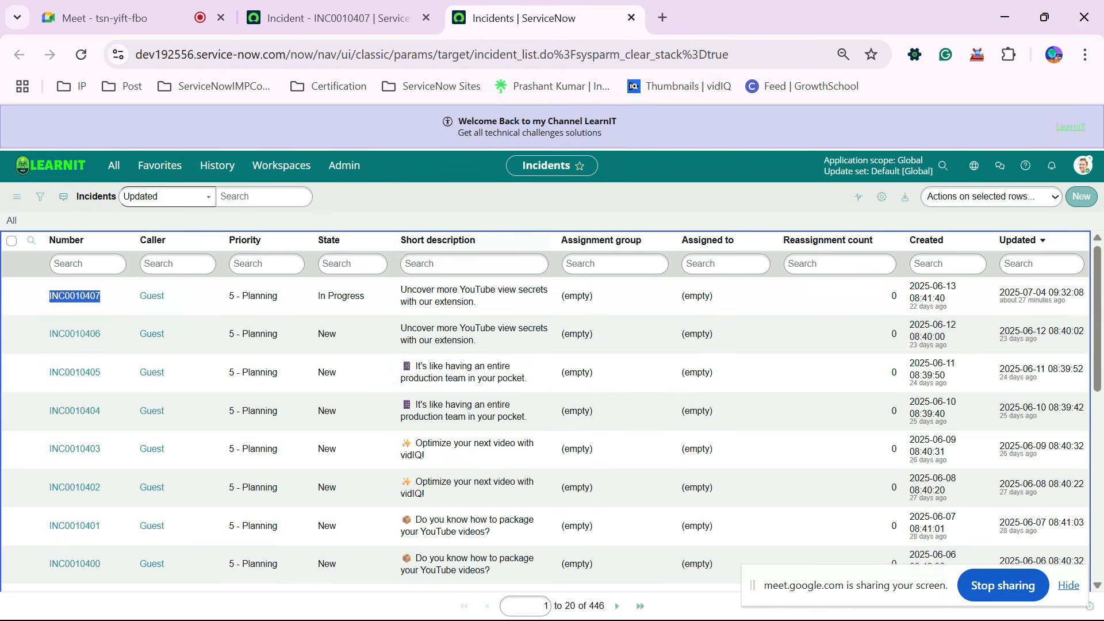
pyautogui.click(475, 380)
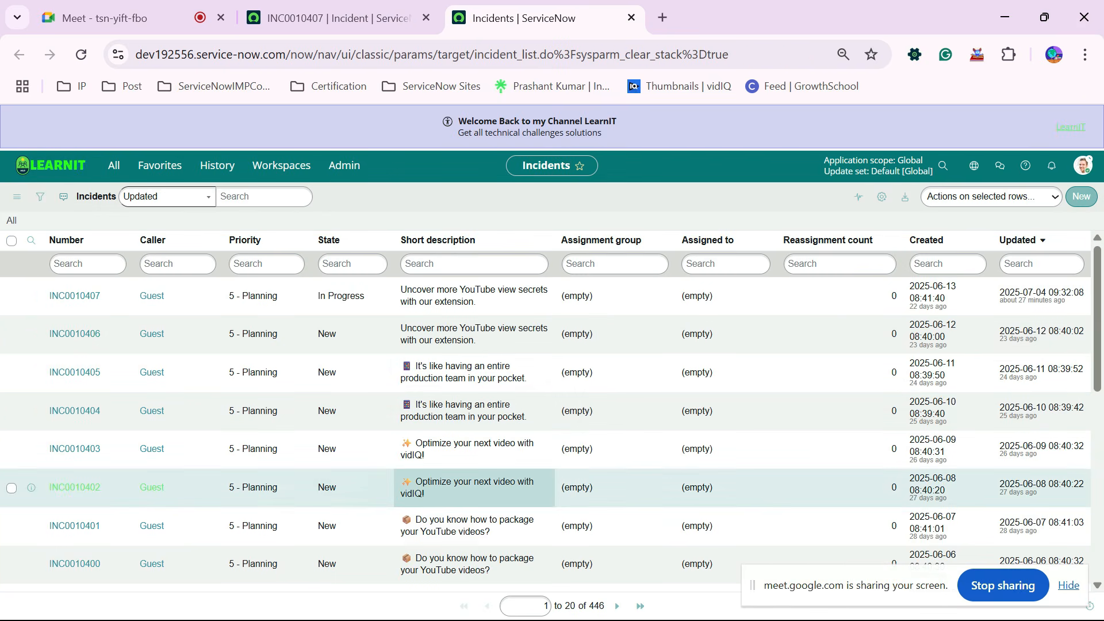
pyautogui.scroll(-8, 345, 488)
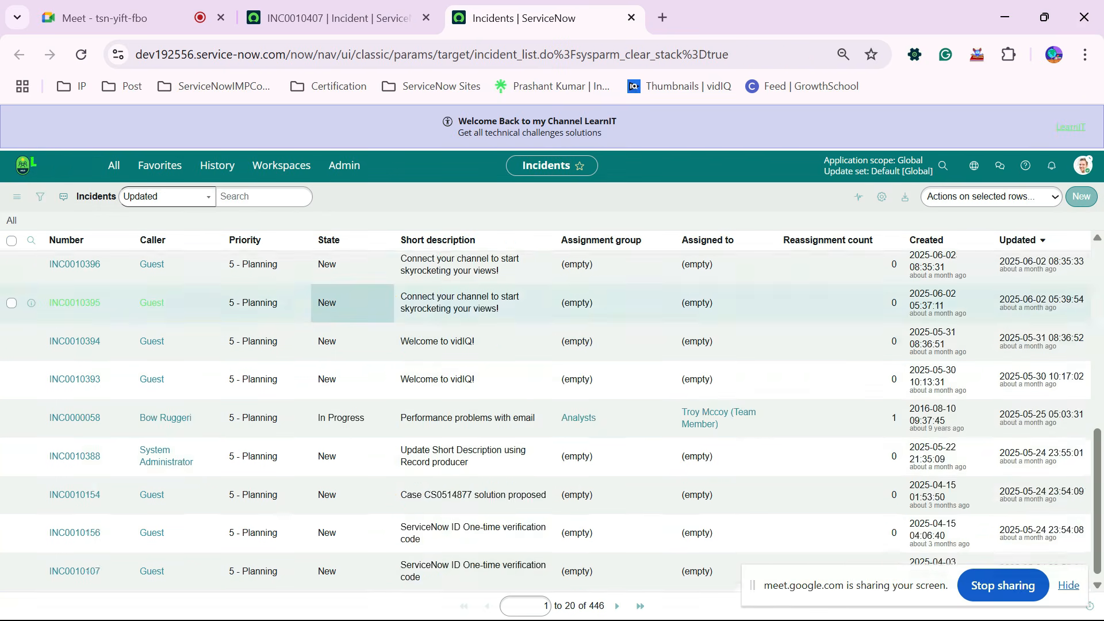
pyautogui.moveTo(440, 374); pyautogui.dragTo(400, 375)
pyautogui.hotkey('ctrl', 'c')
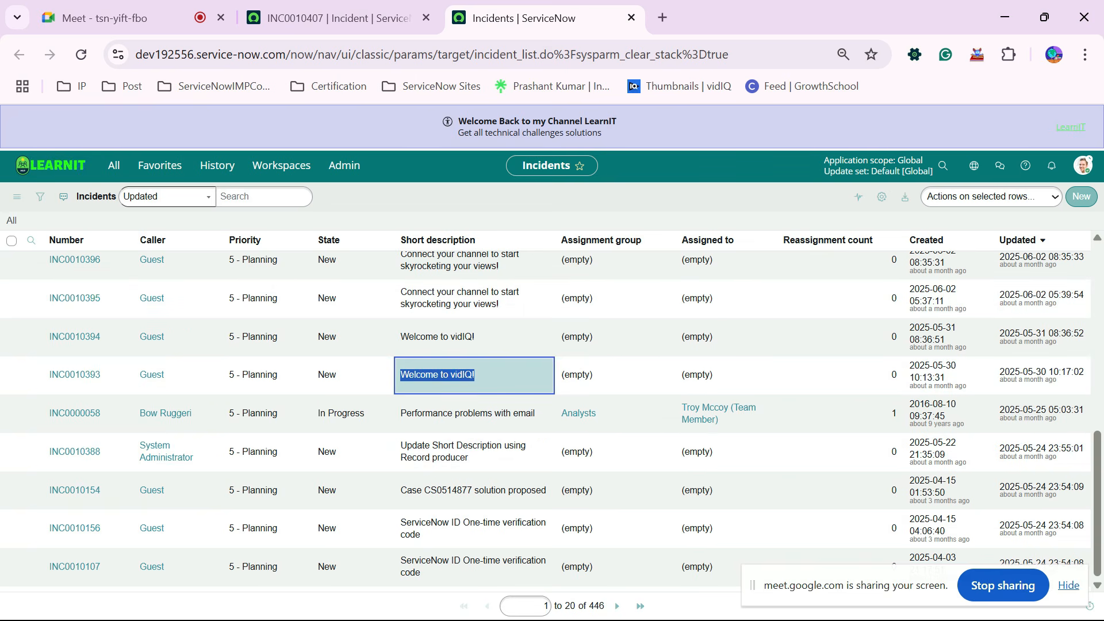
pyautogui.click(944, 165)
pyautogui.hotkey('ctrl', 'v')
pyautogui.press('Return')
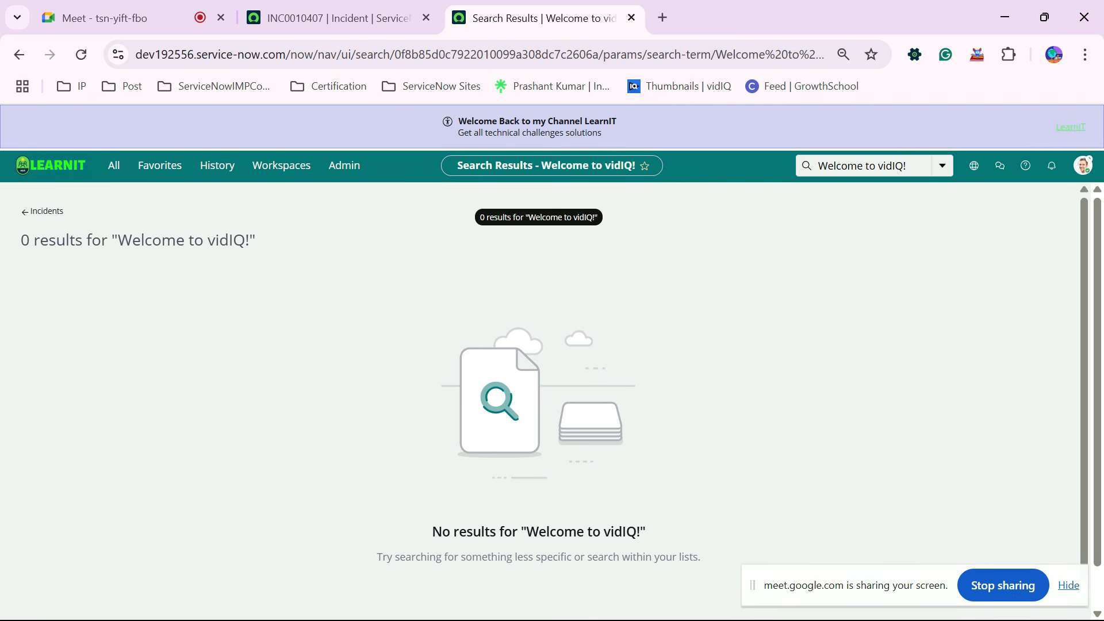
# Clear the global search term and return from the search results to the Incidents list.
pyautogui.click(919, 165)
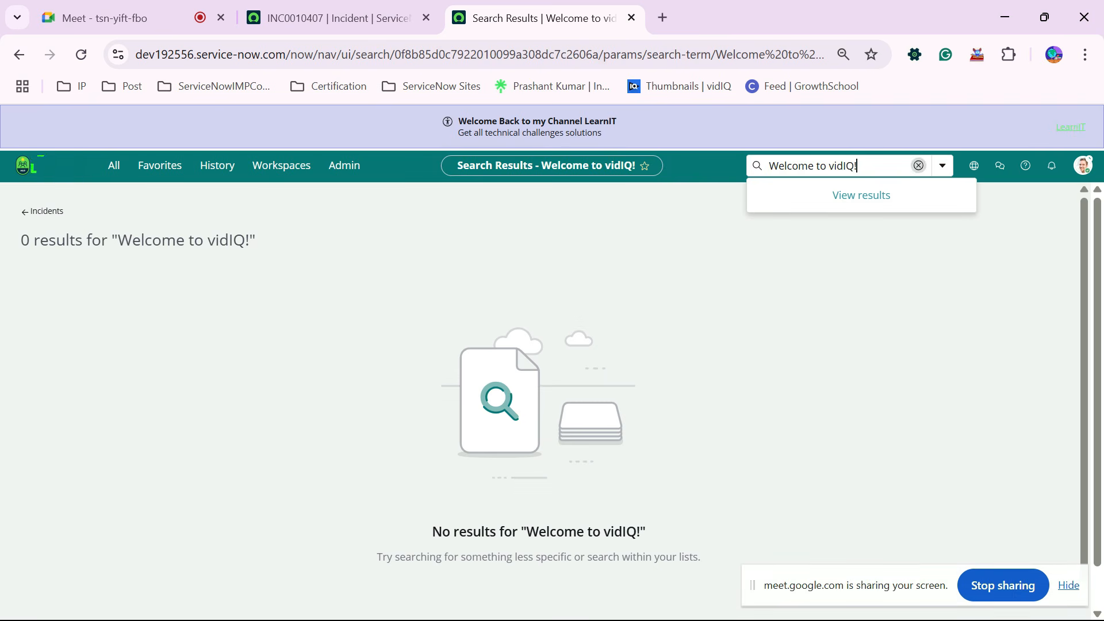
pyautogui.press('BackSpace')
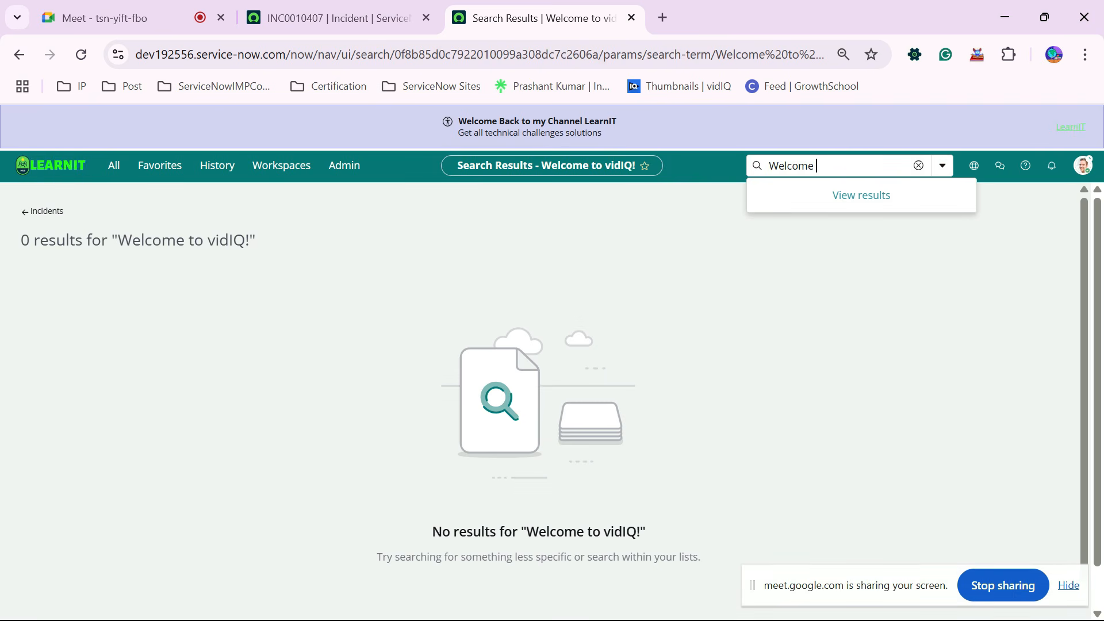
pyautogui.press('BackSpace')
pyautogui.press('BackSpace')
pyautogui.press('BackSpace')
pyautogui.press('BackSpace')
pyautogui.press('BackSpace')
pyautogui.press('BackSpace')
pyautogui.press('BackSpace')
pyautogui.press('BackSpace')
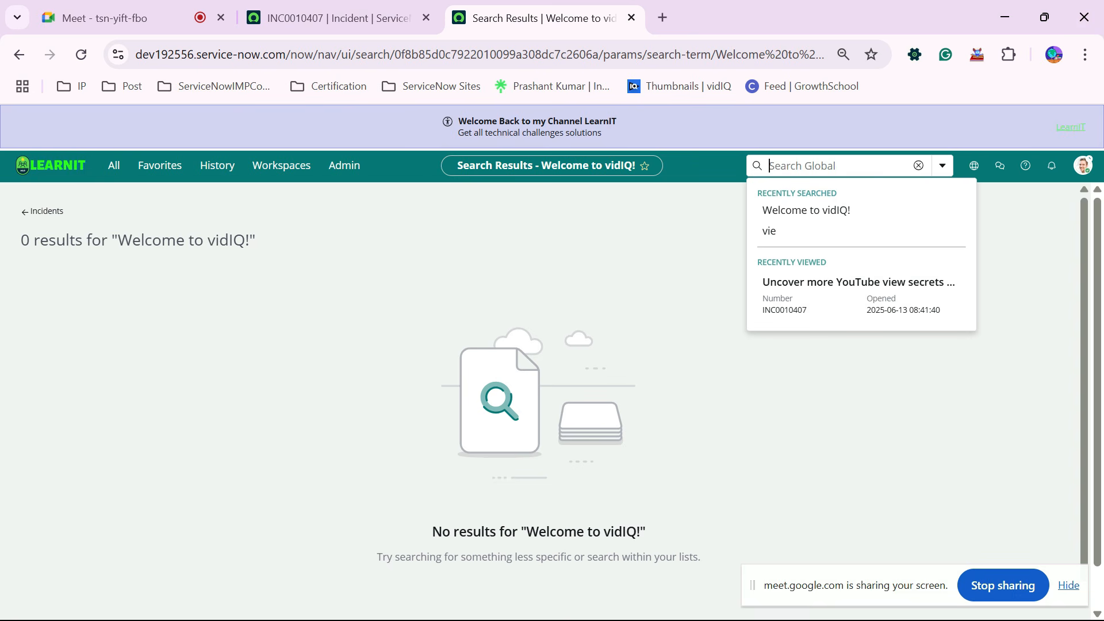
pyautogui.press('Escape')
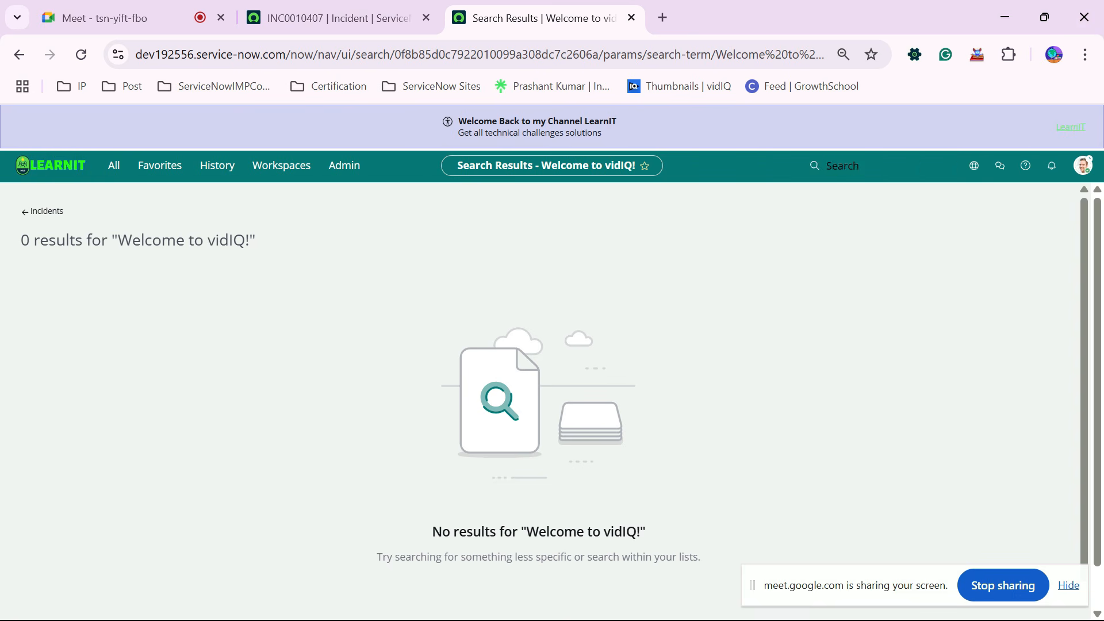
pyautogui.click(42, 211)
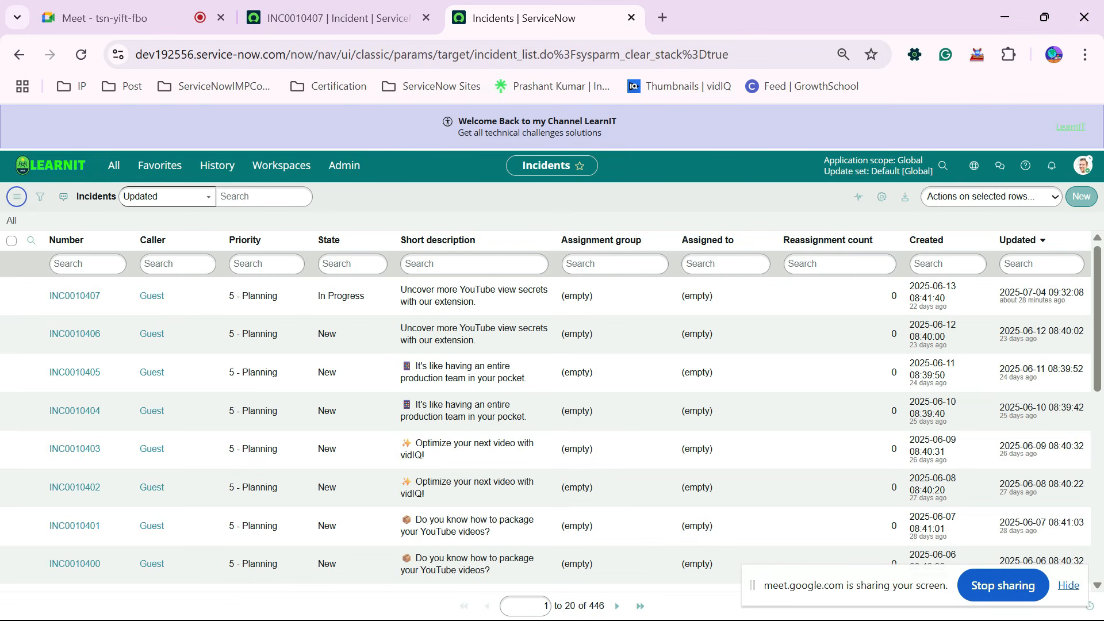
# Review the recently searched terms and recently viewed records offered by global search, then close the suggestions.
pyautogui.click(944, 166)
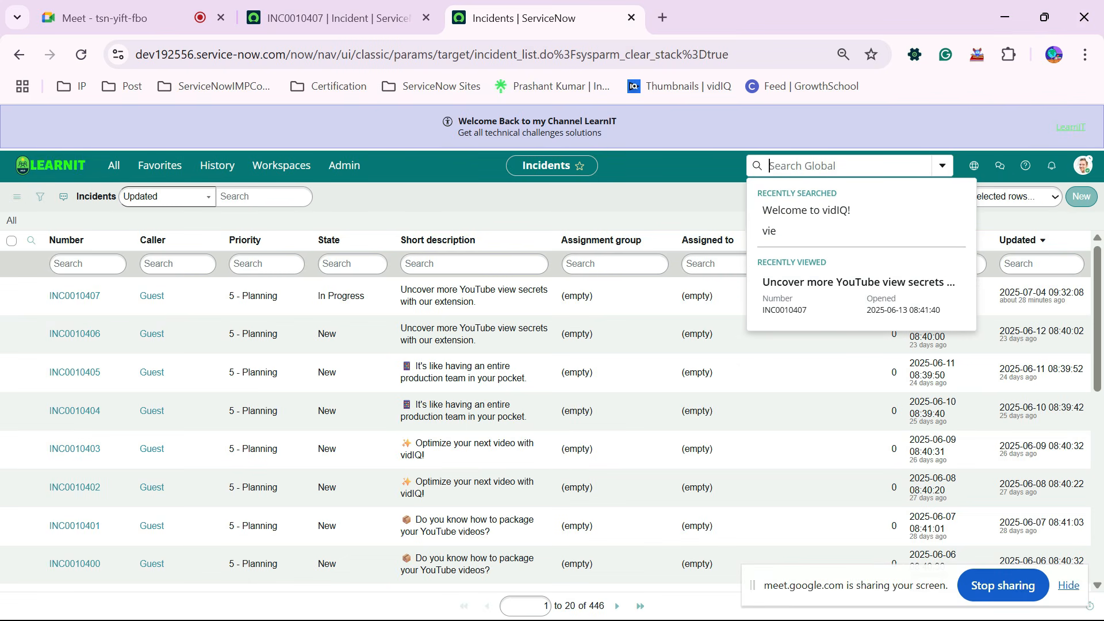
pyautogui.press('Escape')
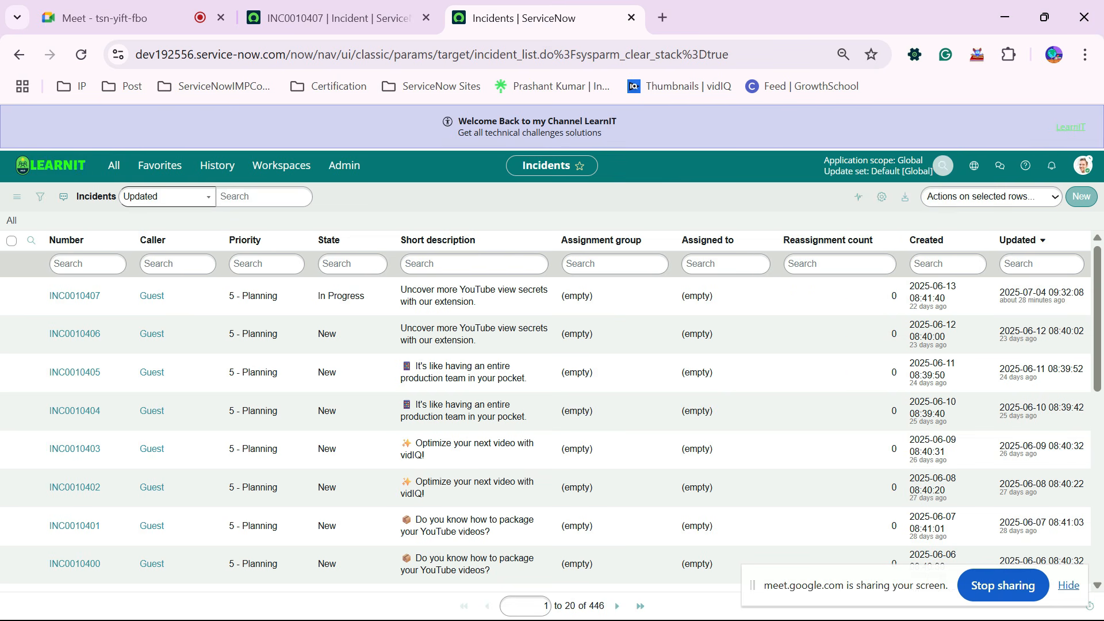
pyautogui.click(943, 166)
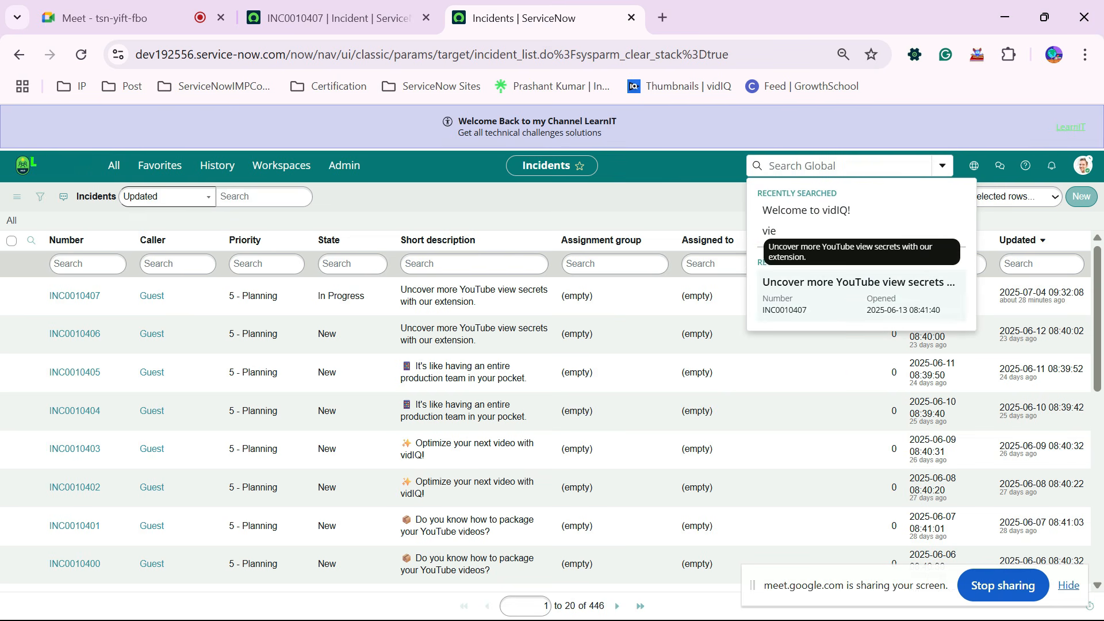
pyautogui.press('Escape')
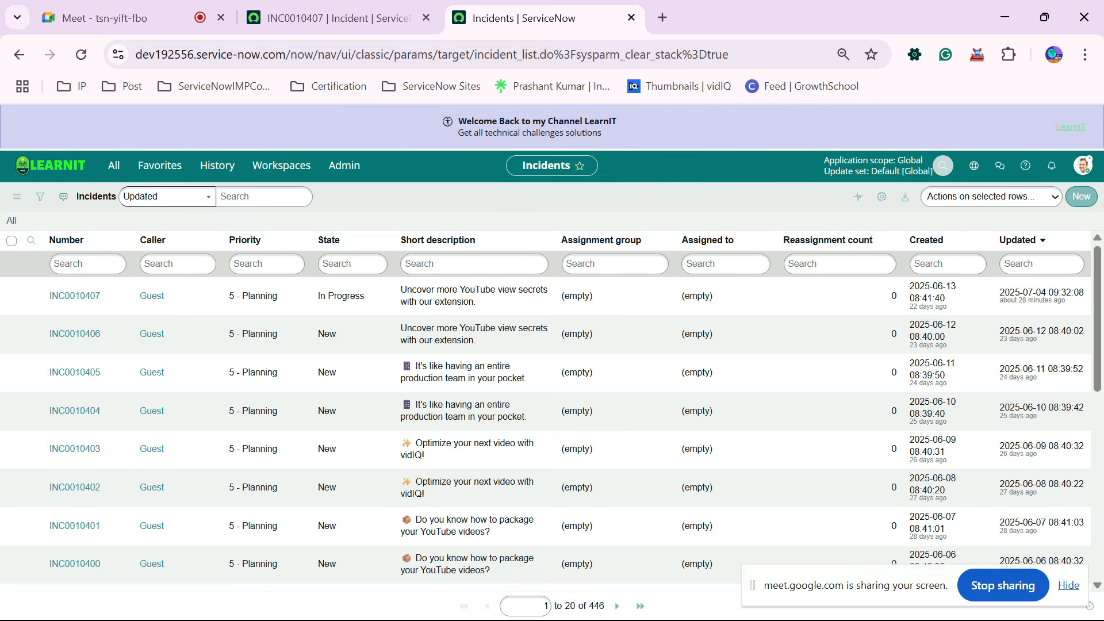
# Search globally for "client", look through the results page, and return to the Incidents list.
pyautogui.click(943, 166)
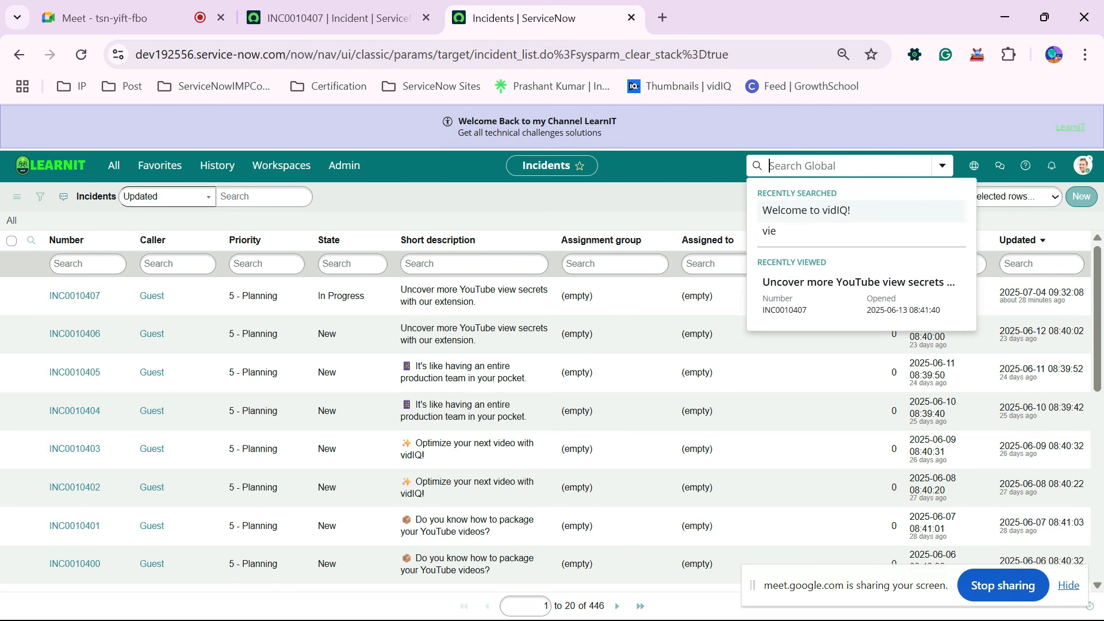
pyautogui.write('client')
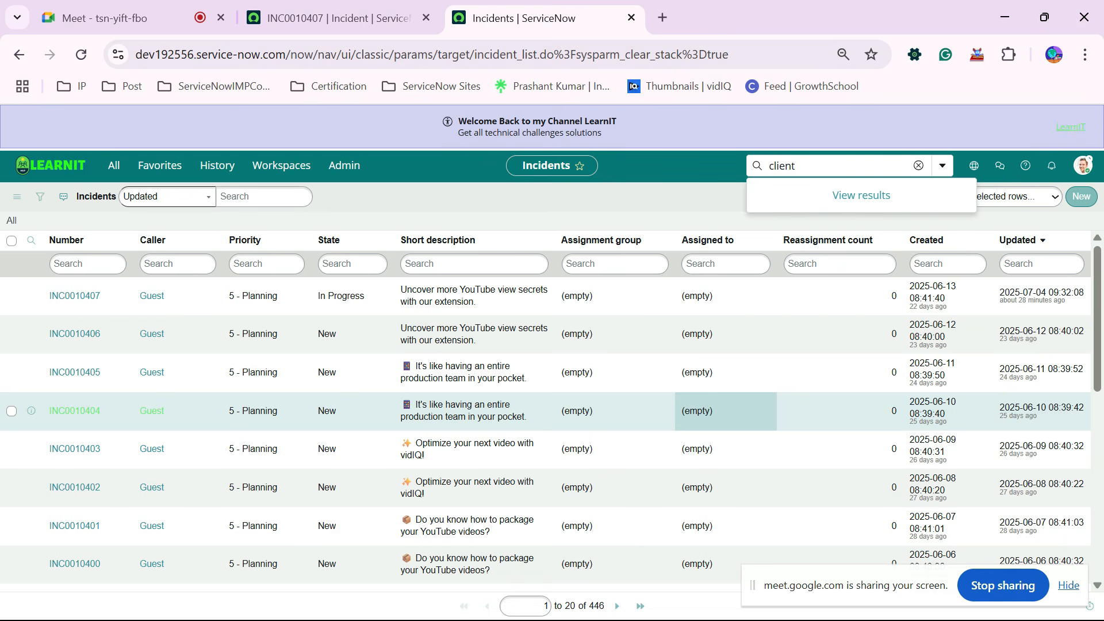
pyautogui.press('Return')
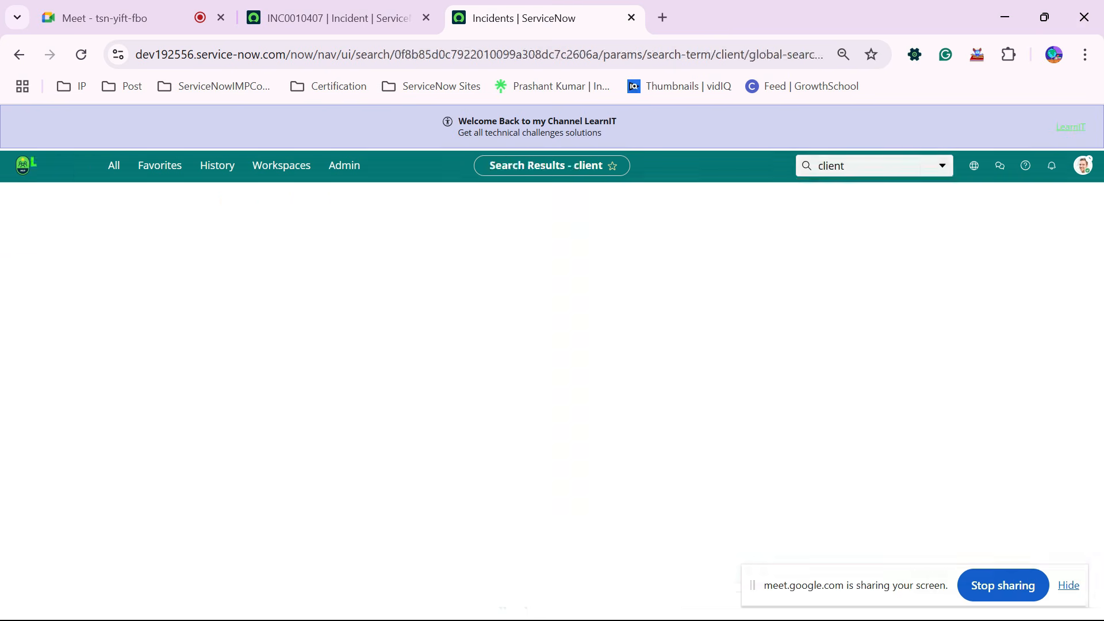
pyautogui.scroll(-1, 538, 374)
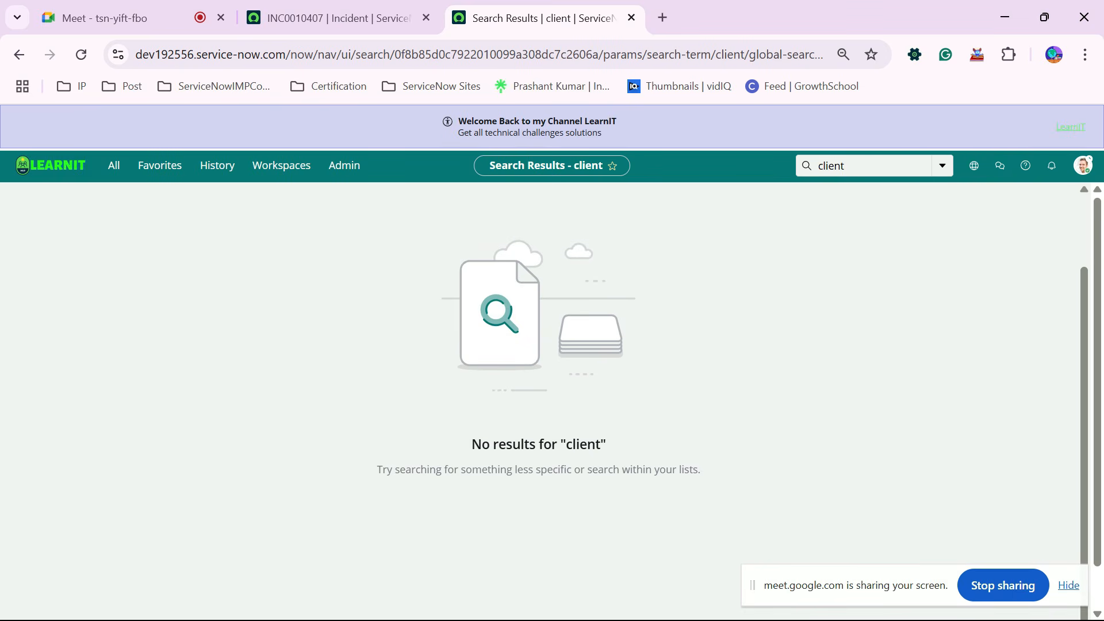
pyautogui.scroll(2, 538, 373)
pyautogui.click(44, 211)
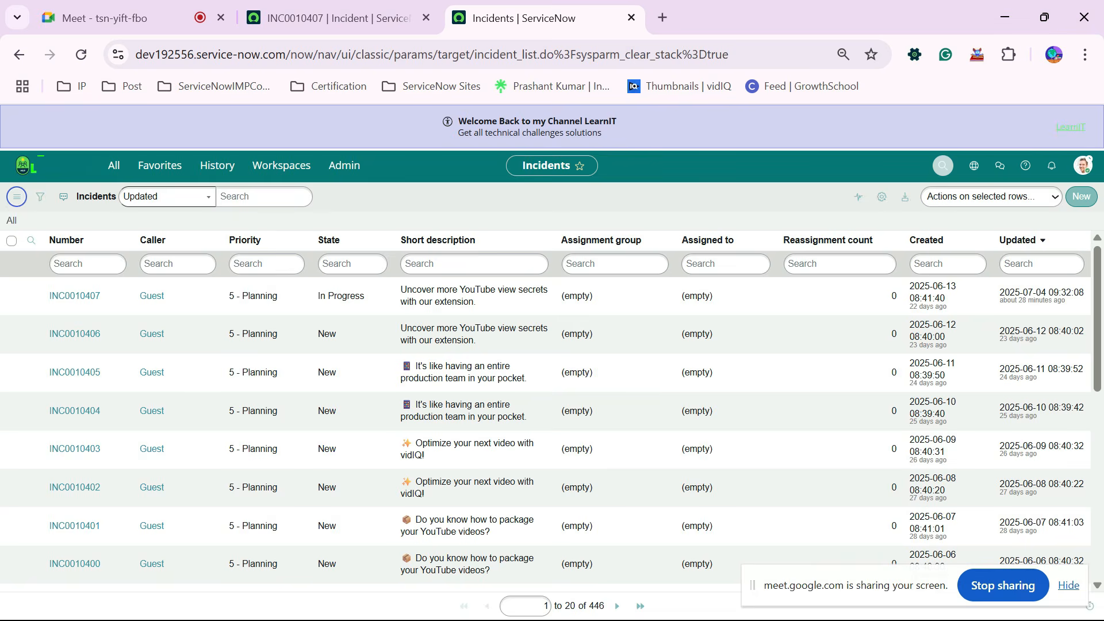
# Go to the instance's home page, rerun the recent global search for "client", and return to the home page.
pyautogui.click(942, 166)
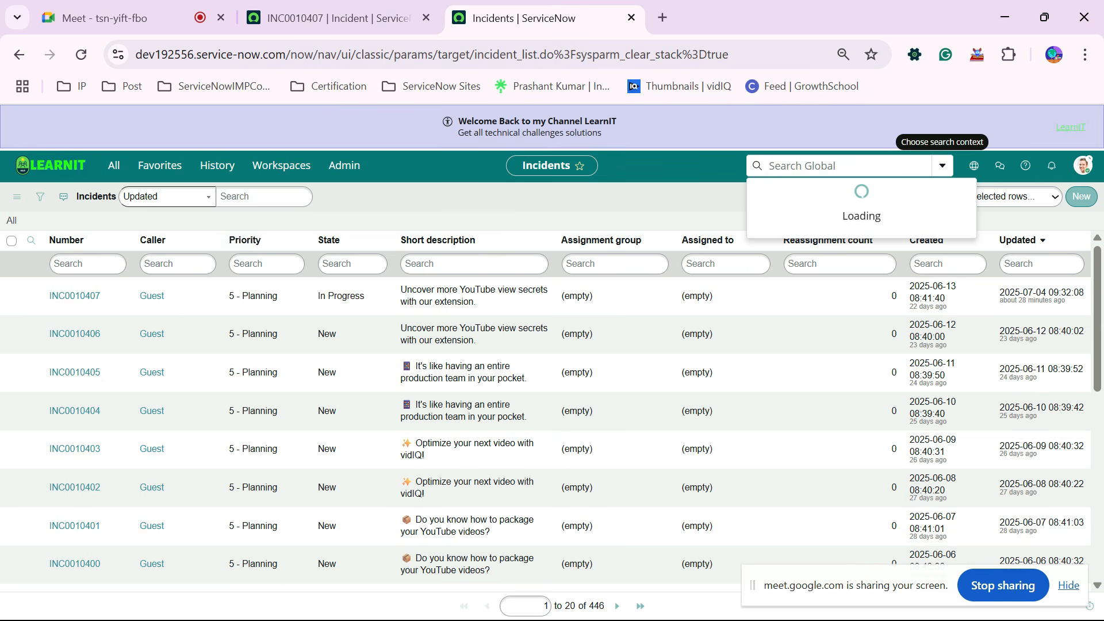
pyautogui.click(52, 166)
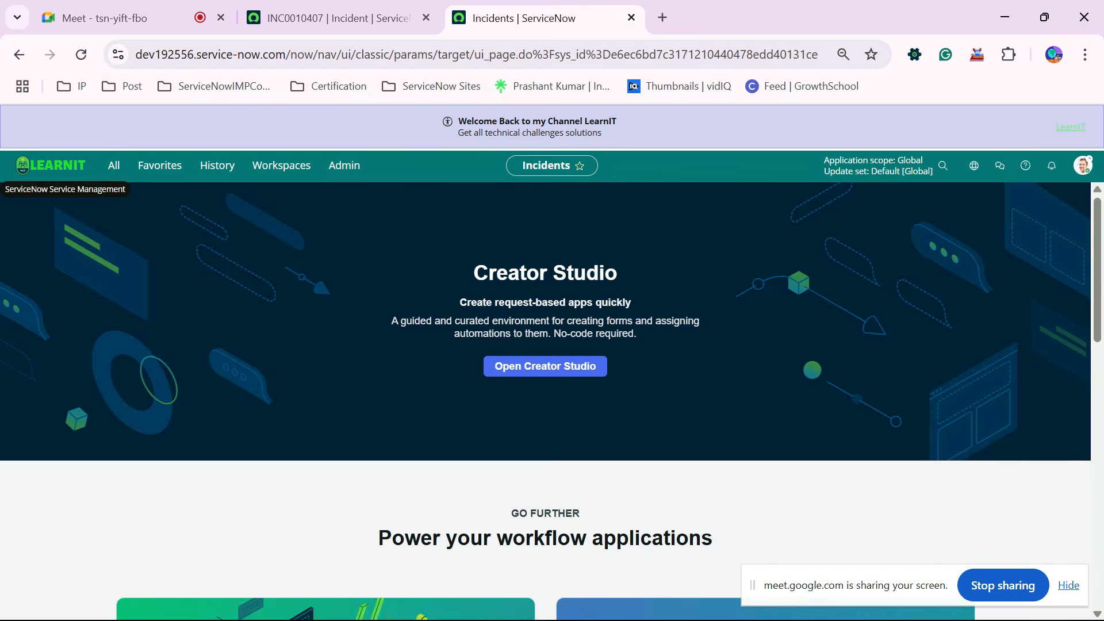
pyautogui.click(942, 166)
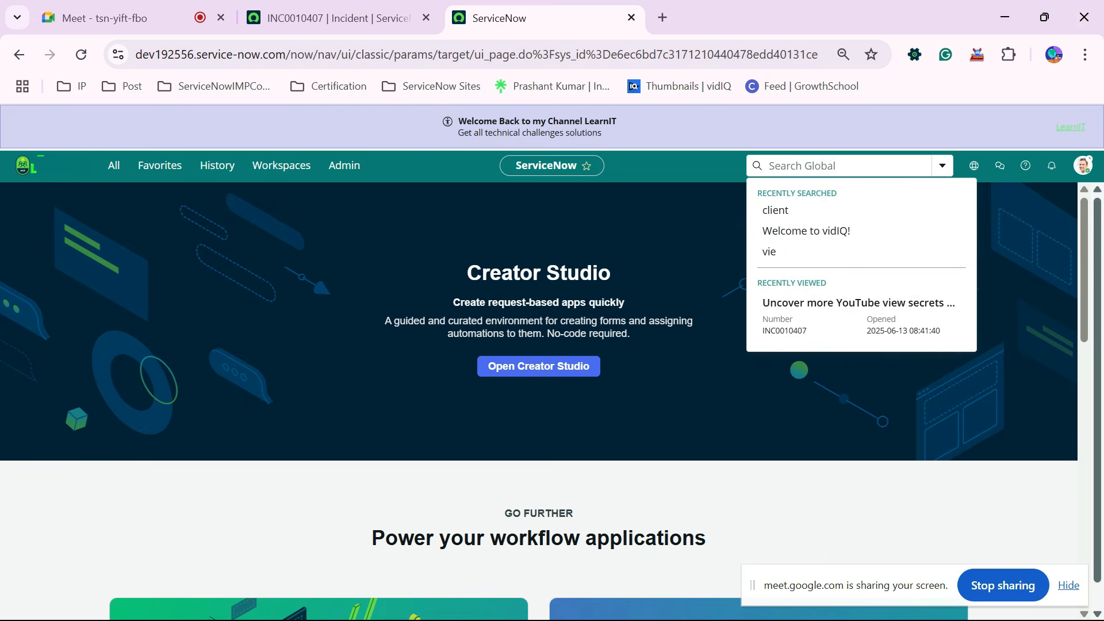
pyautogui.click(776, 211)
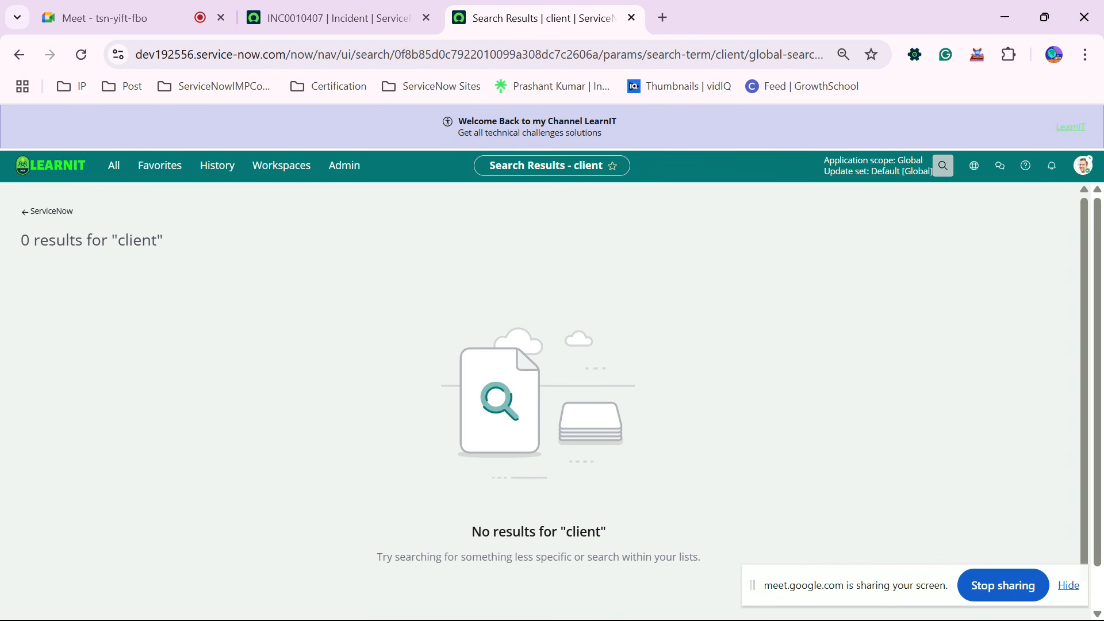
pyautogui.click(47, 212)
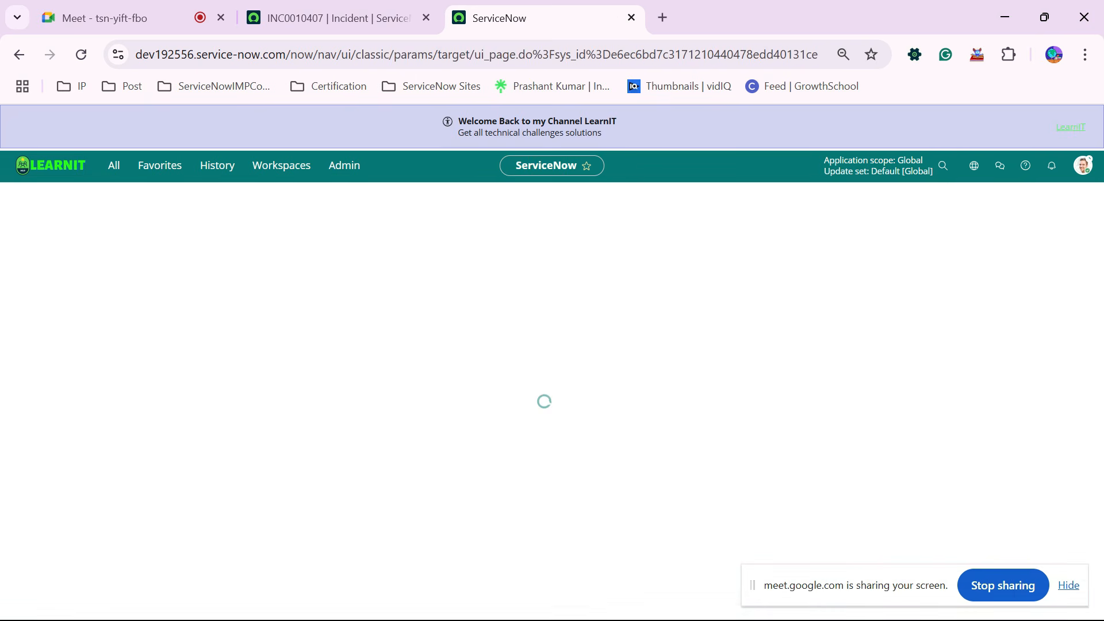
# Search globally for "hi" from the home page and go back to the home page.
pyautogui.click(943, 166)
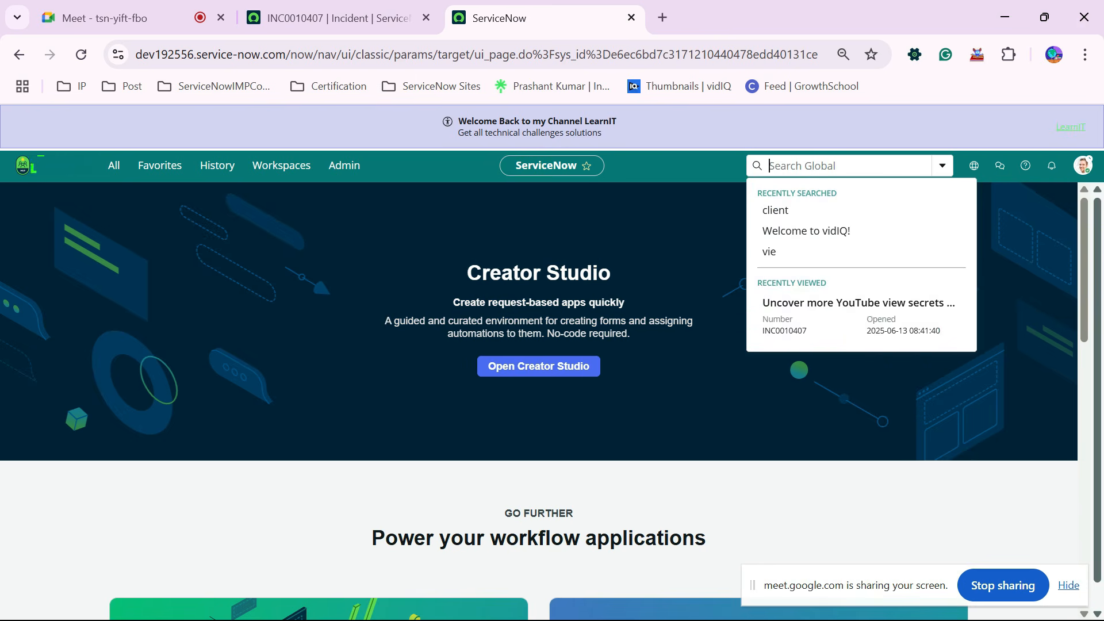
pyautogui.write('hi')
pyautogui.press('Return')
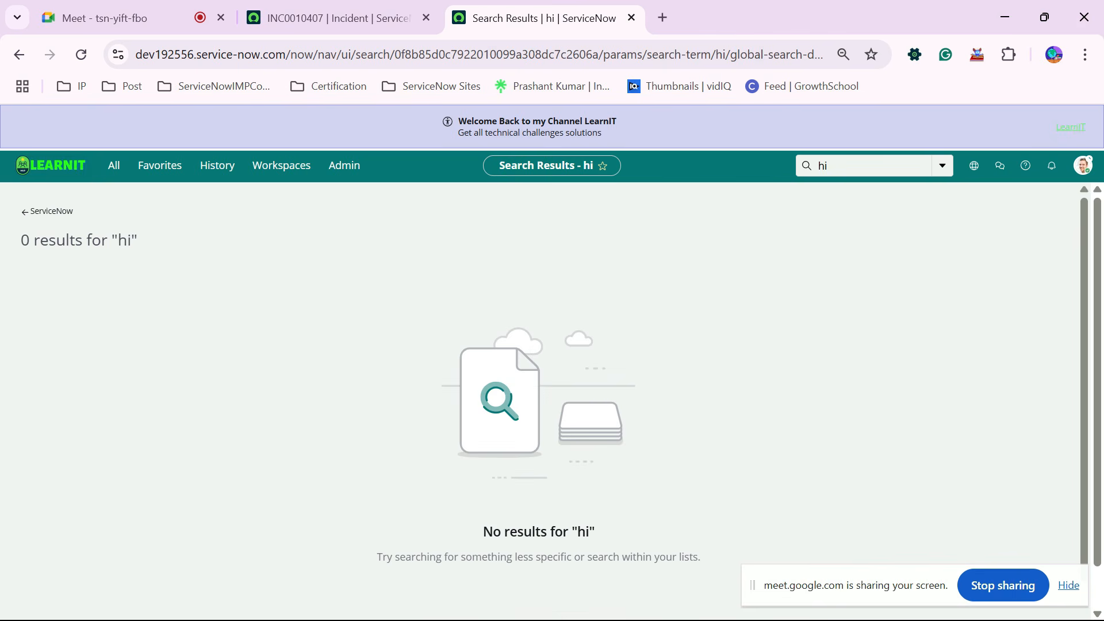
pyautogui.click(47, 211)
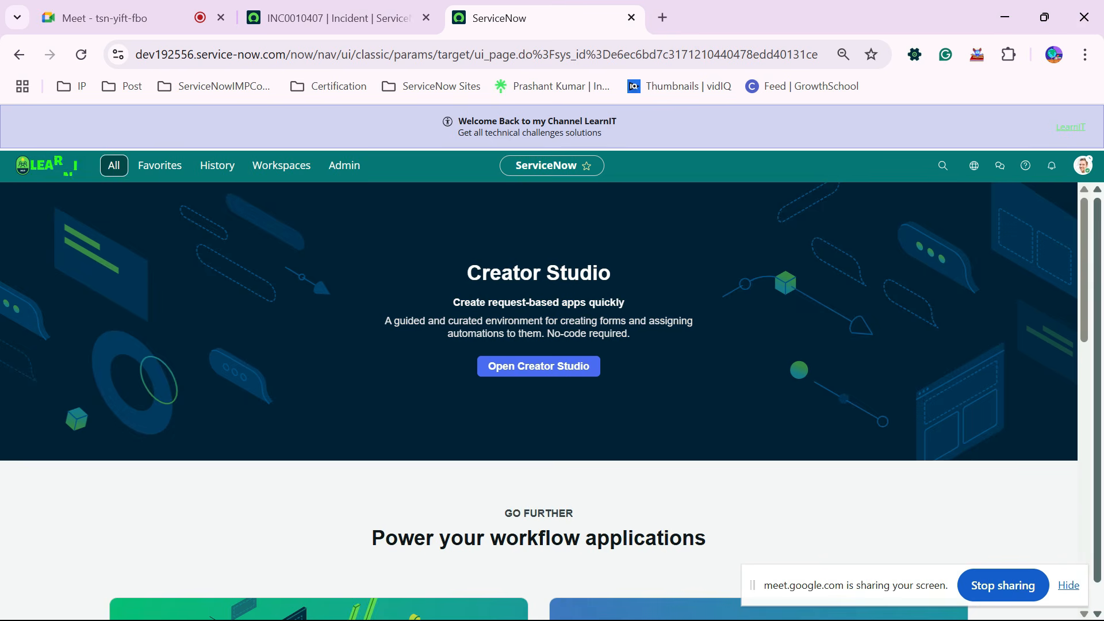
# Check the recent searches and recently viewed records offered by global search, switch to the Global Search slide in PowerPoint, and return to ServiceNow.
pyautogui.click(114, 166)
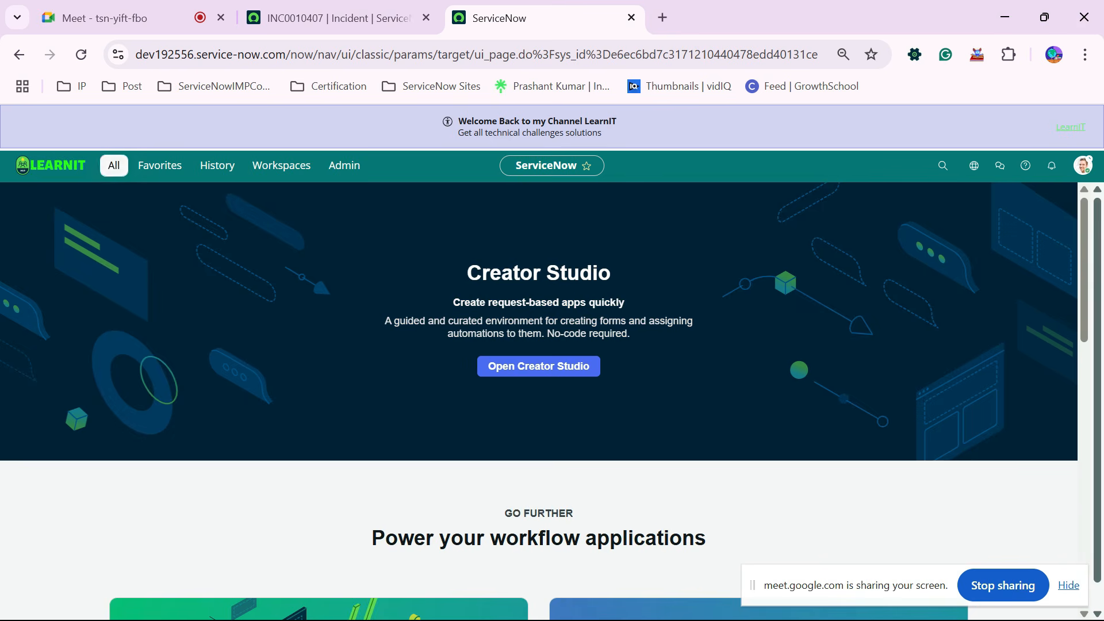
pyautogui.press('Escape')
pyautogui.click(943, 166)
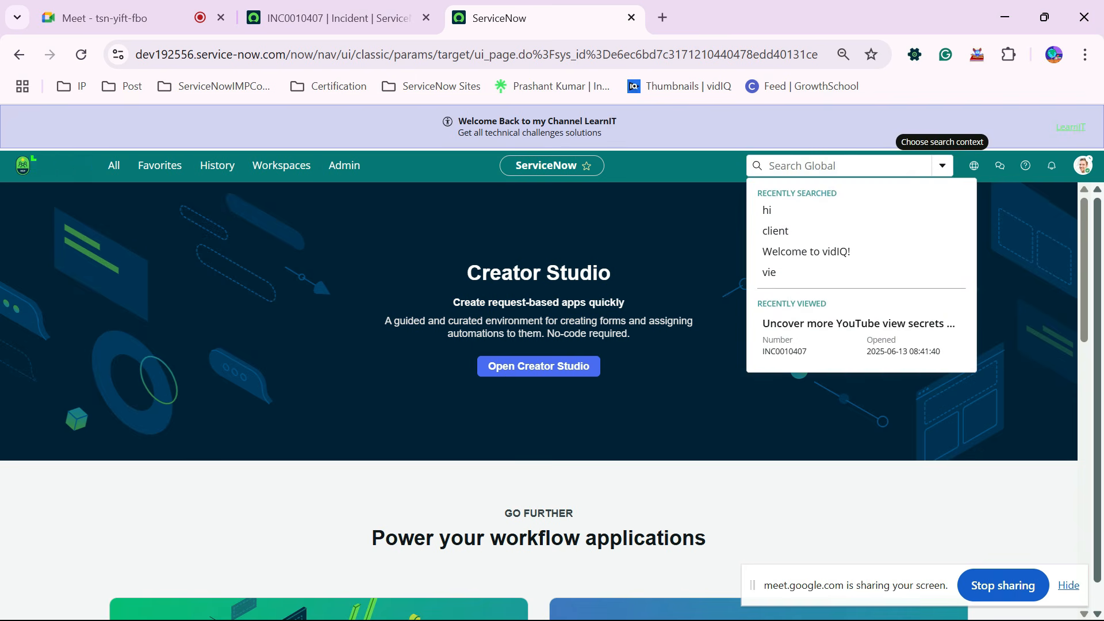
pyautogui.press('Escape')
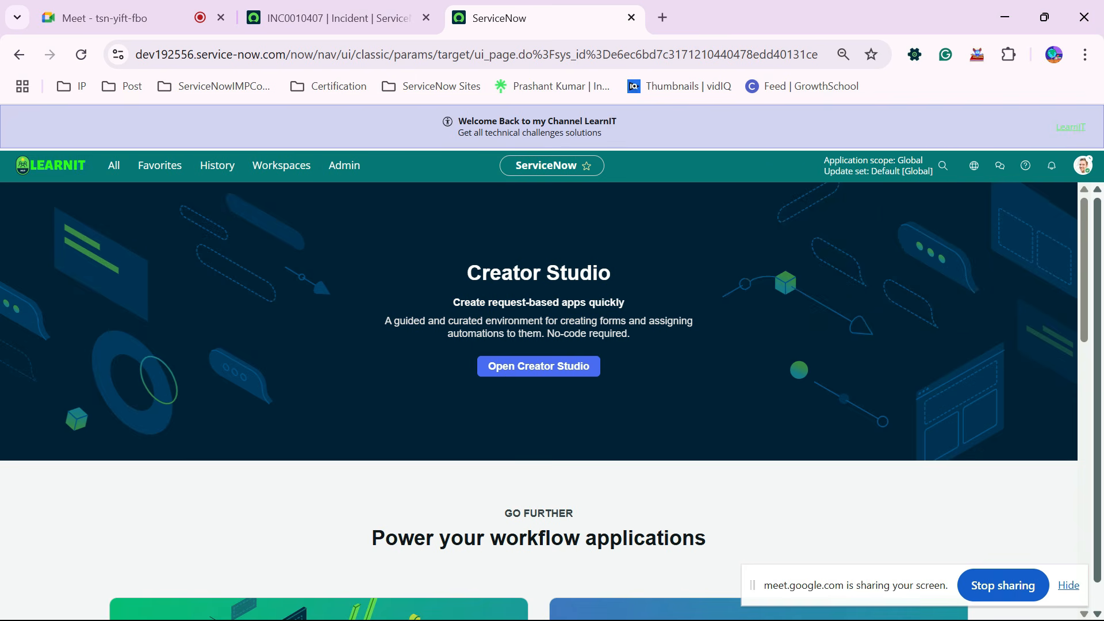
pyautogui.hotkey('alt', 'Tab')
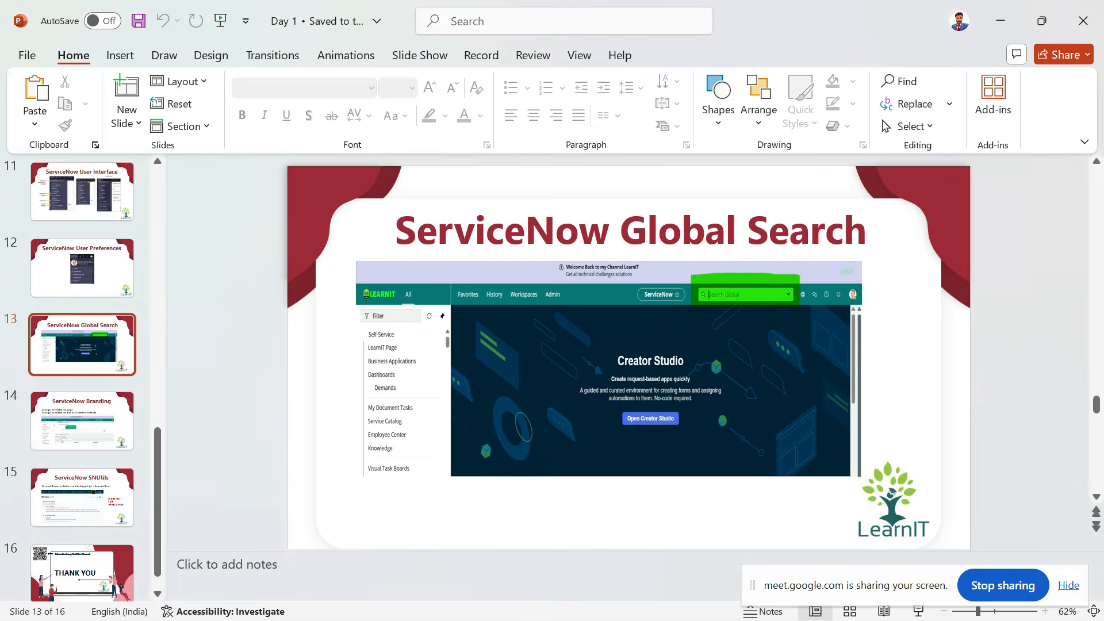
pyautogui.hotkey('alt', 'Tab')
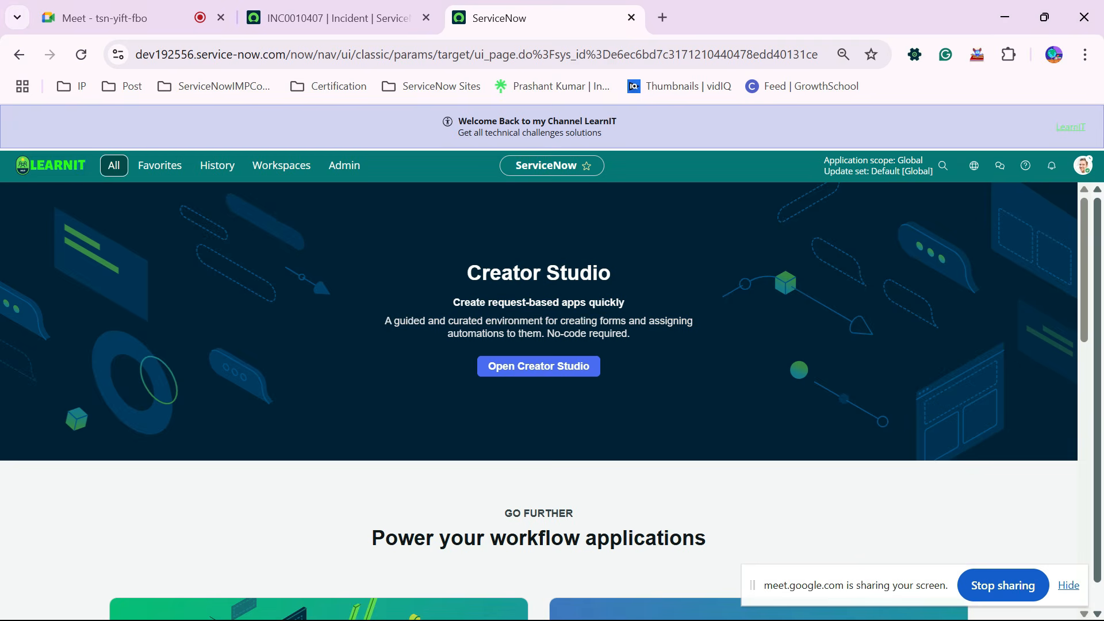
# Filter the application navigator for "user prefer" and open the User Preferences module in a separate browser tab.
pyautogui.click(113, 166)
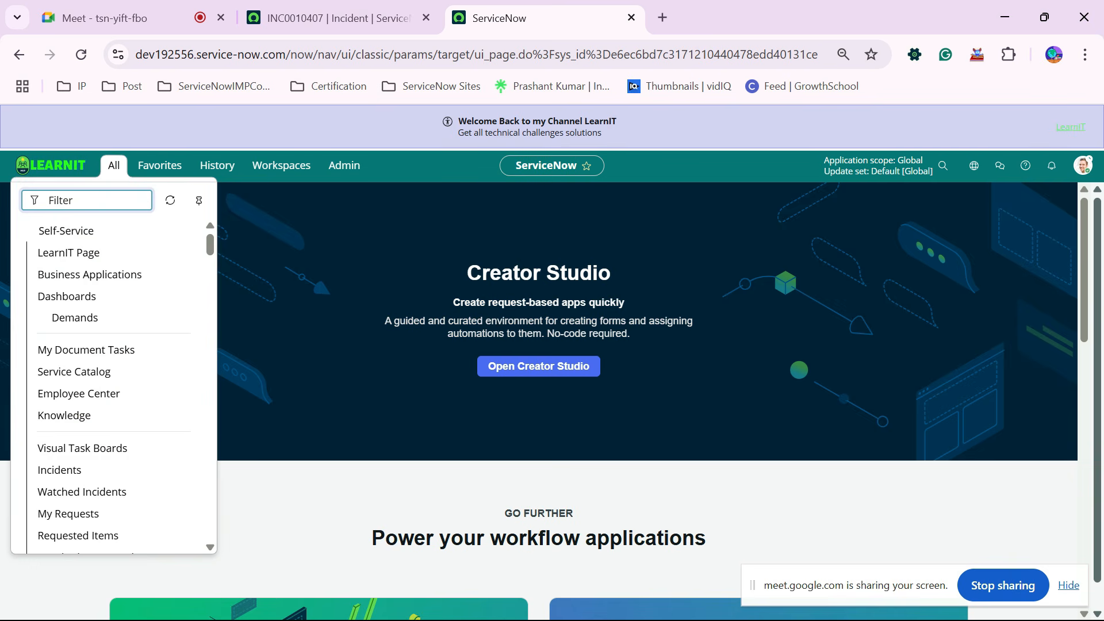
pyautogui.write('user p')
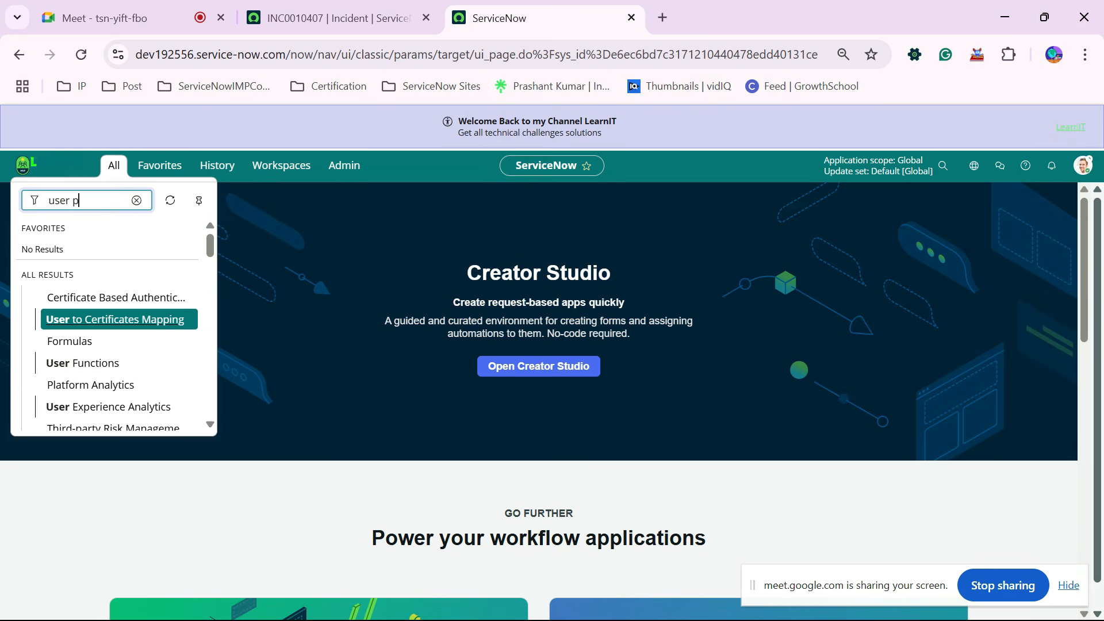
pyautogui.write('refer')
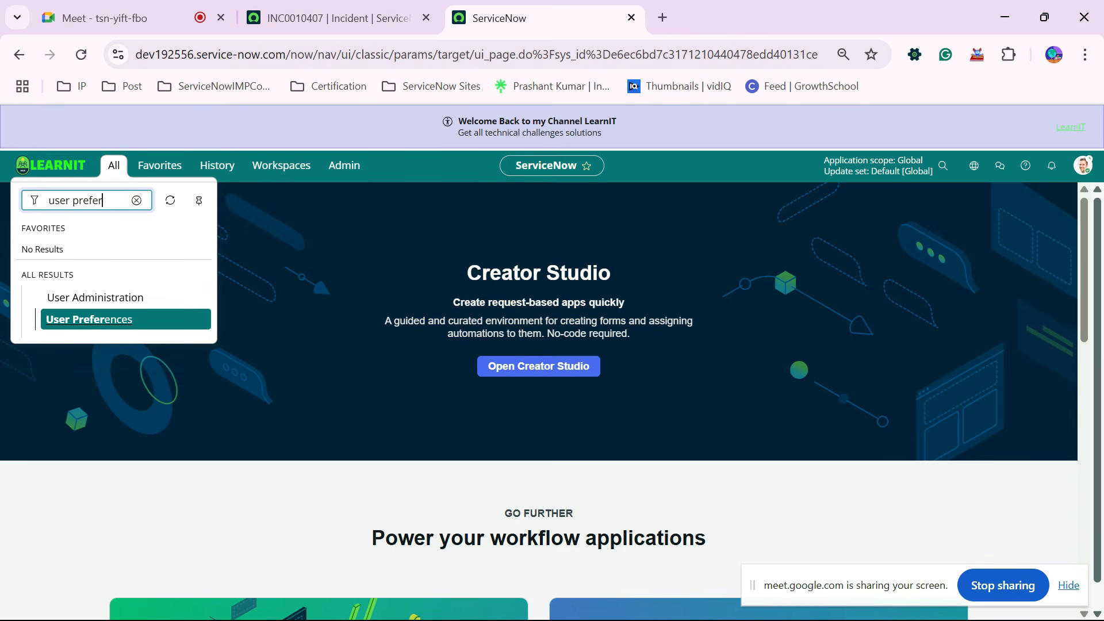
pyautogui.keyDown('ctrl'); pyautogui.click(90, 320); pyautogui.keyUp('ctrl')
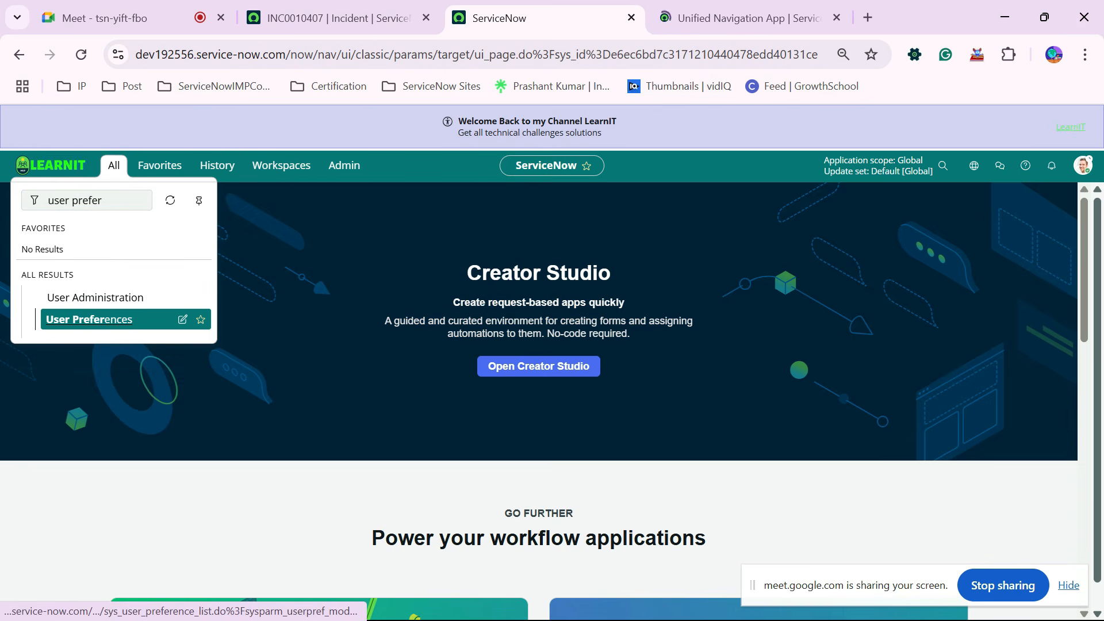
# View the logged-in user's Preferences dialog, close it, and look through the User Preferences list opened alongside.
pyautogui.click(1084, 166)
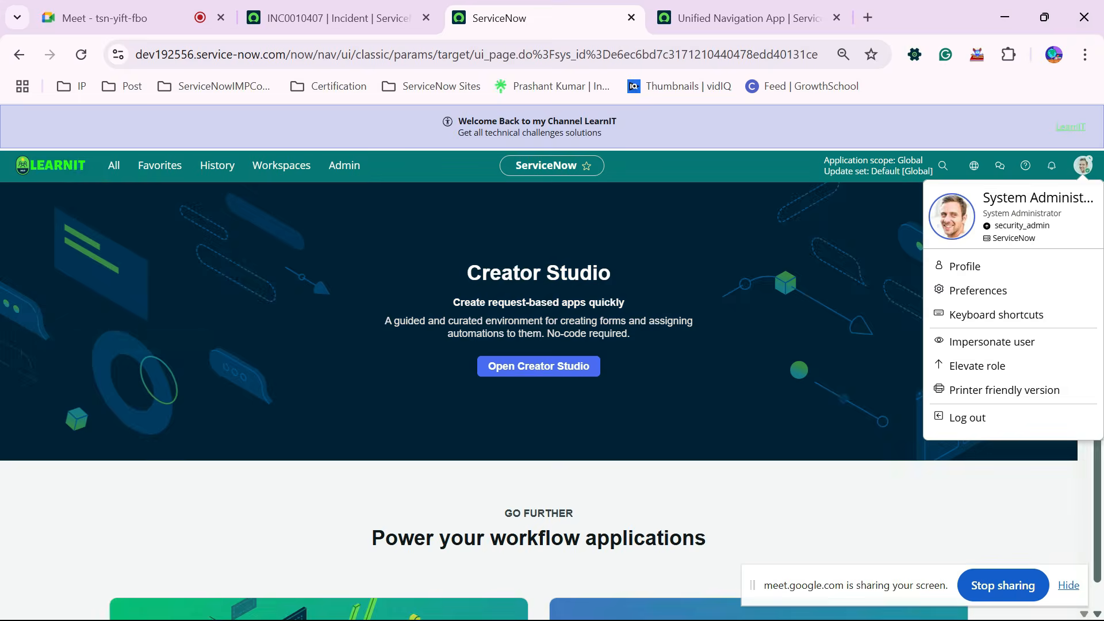
pyautogui.click(978, 290)
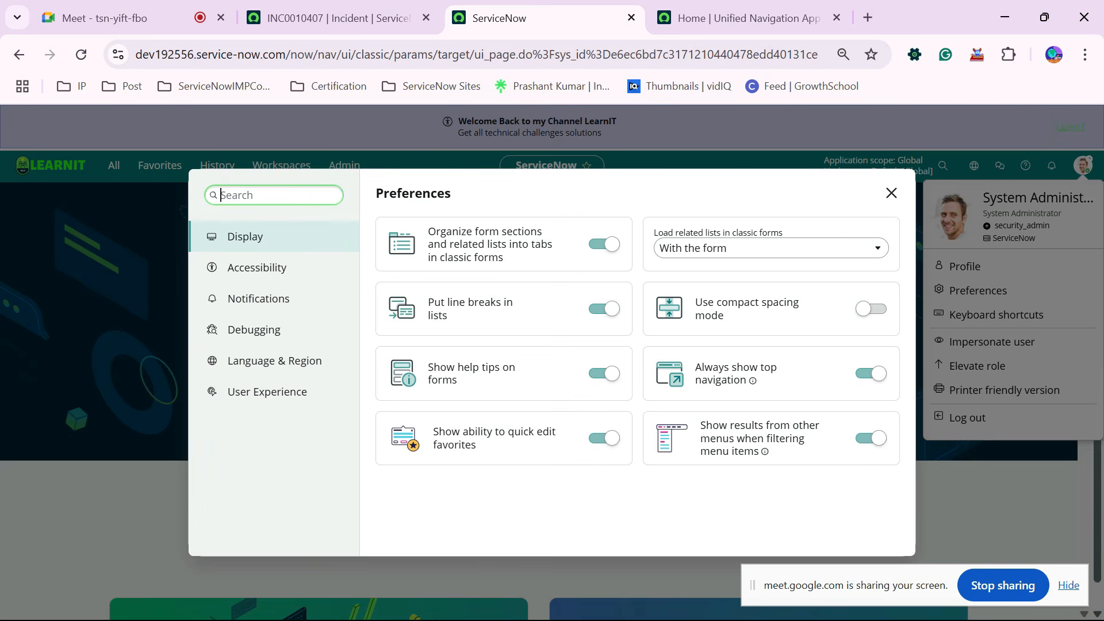
pyautogui.click(892, 193)
pyautogui.hotkey('ctrl', 'Tab')
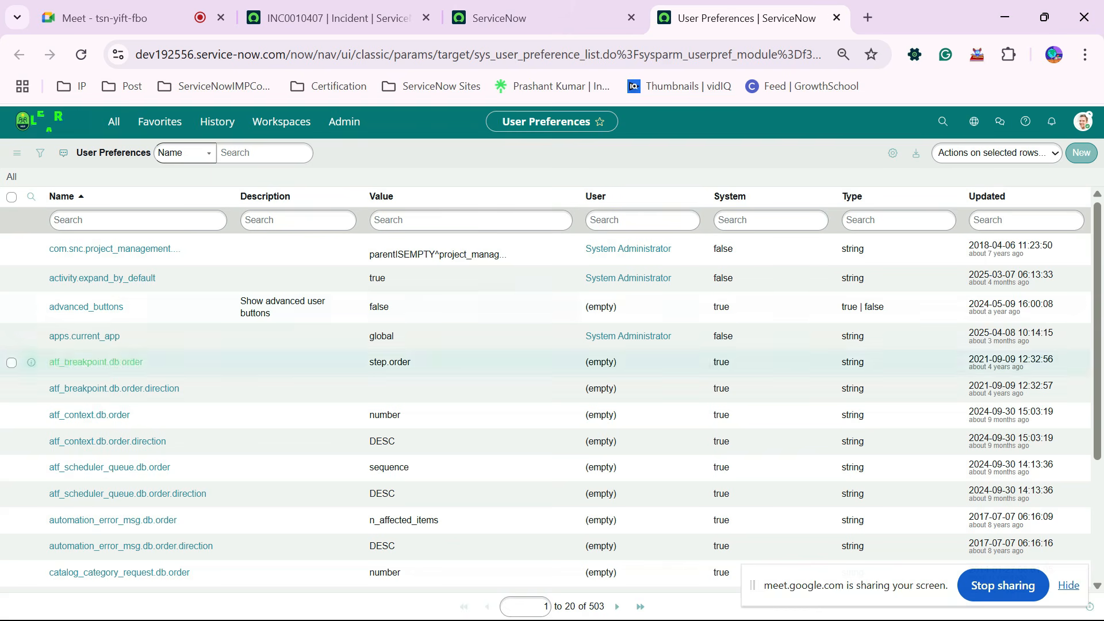
pyautogui.scroll(-3, 138, 517)
pyautogui.scroll(3, 138, 518)
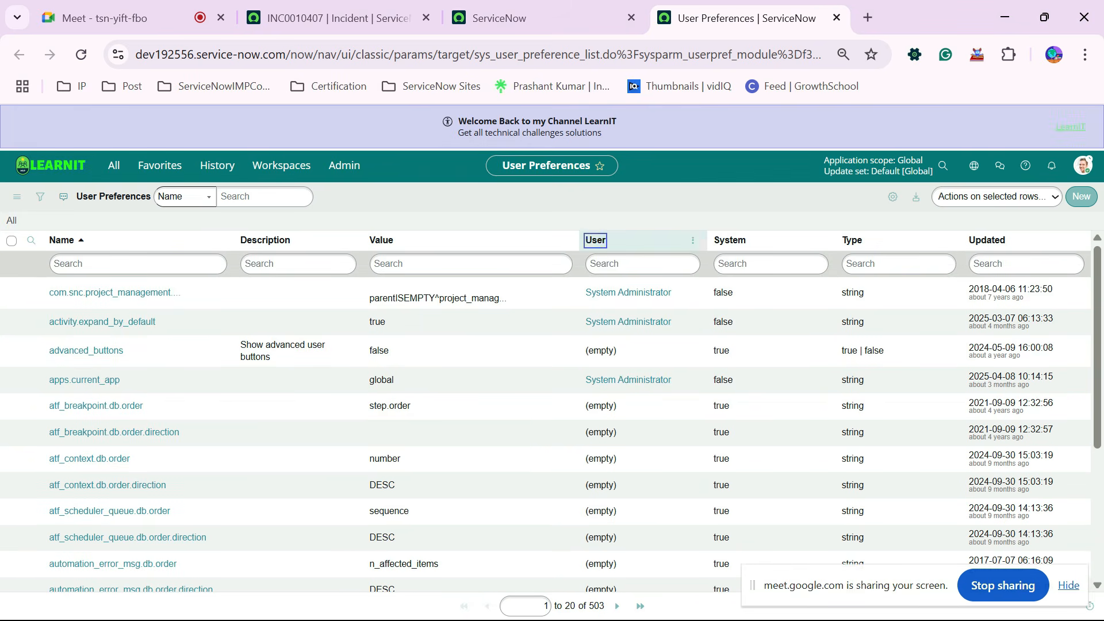
# Group the User Preferences list by User, look through the groups, and expand and collapse them all.
pyautogui.rightClick(599, 240)
pyautogui.click(647, 298)
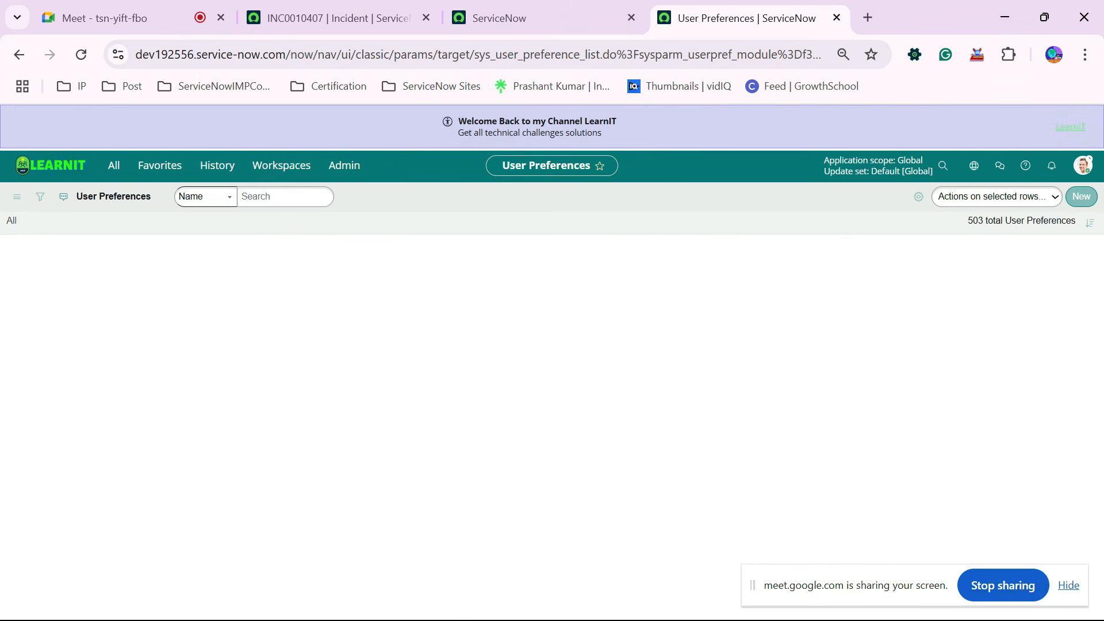
pyautogui.scroll(-4, 547, 426)
pyautogui.scroll(-4, 547, 434)
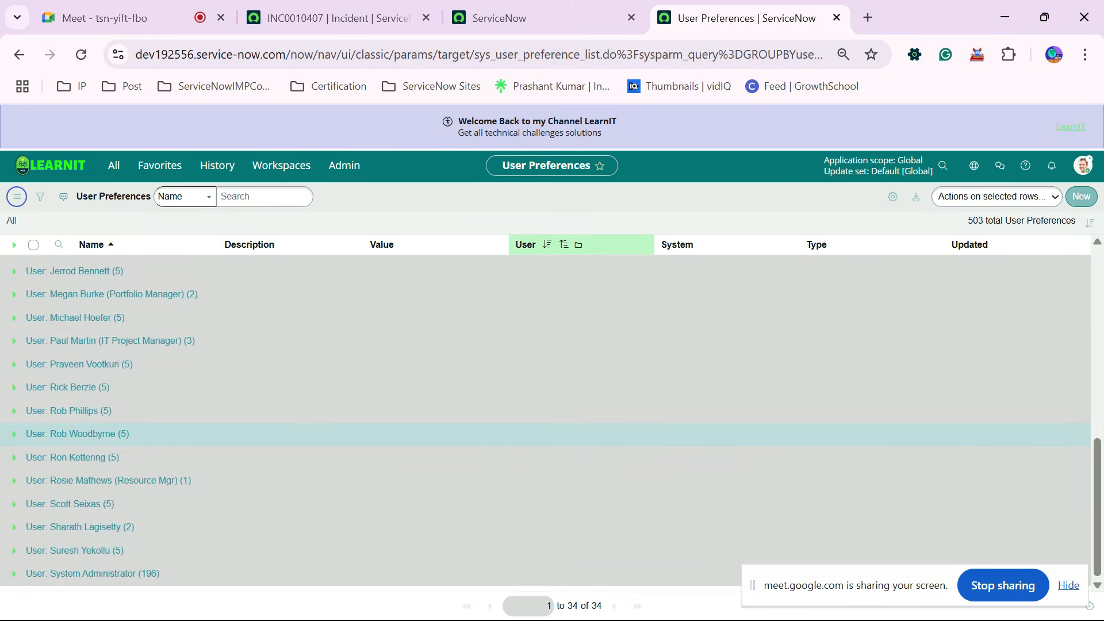
pyautogui.scroll(10, 547, 387)
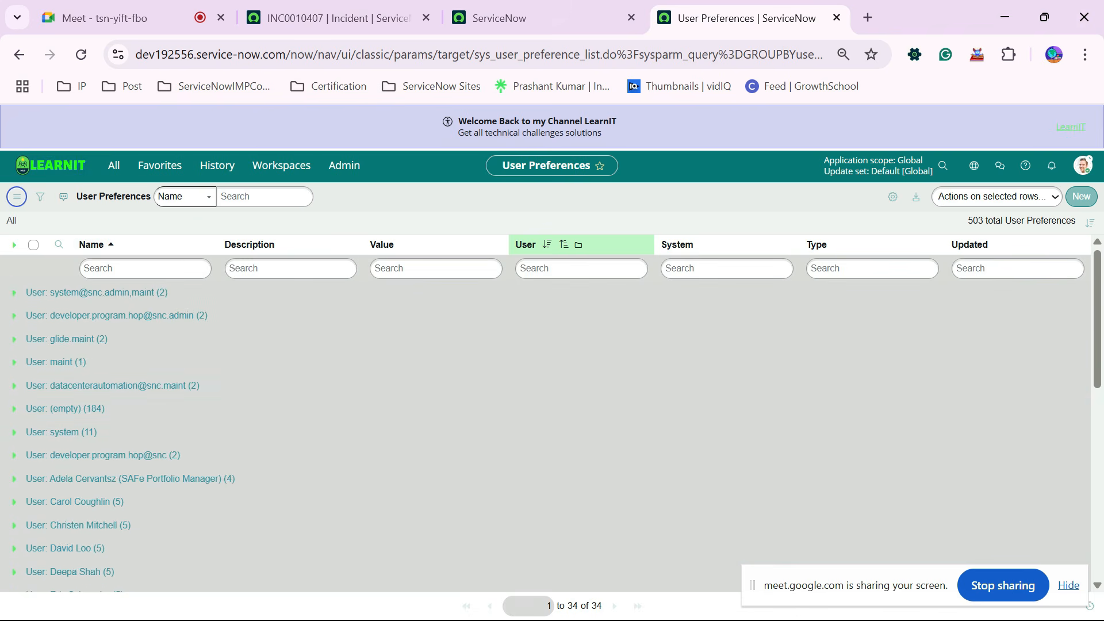
pyautogui.click(14, 244)
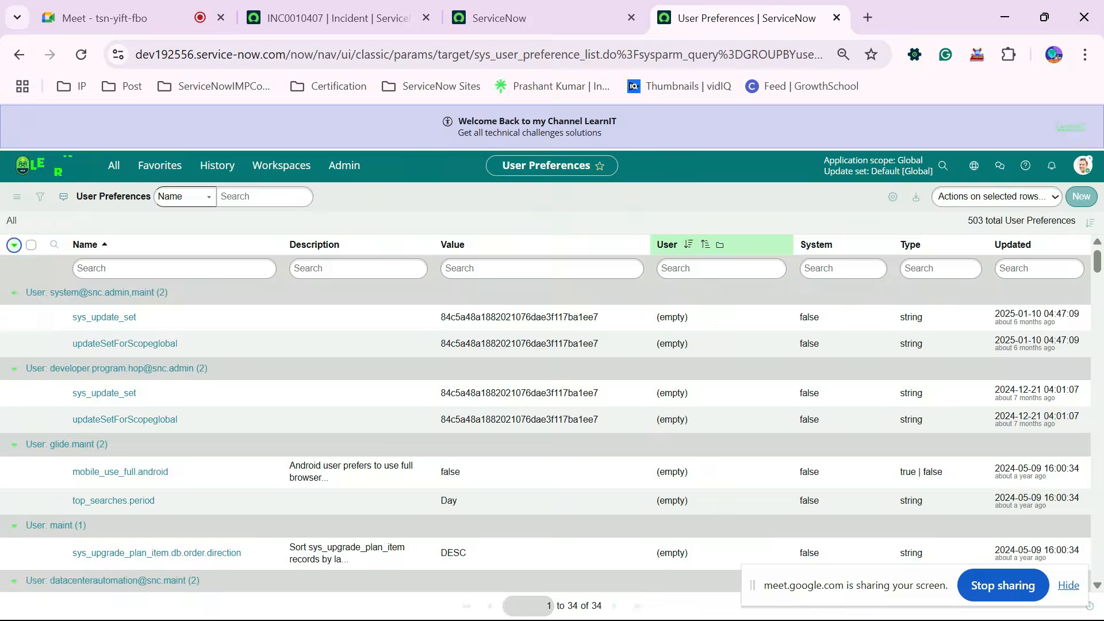
pyautogui.click(14, 245)
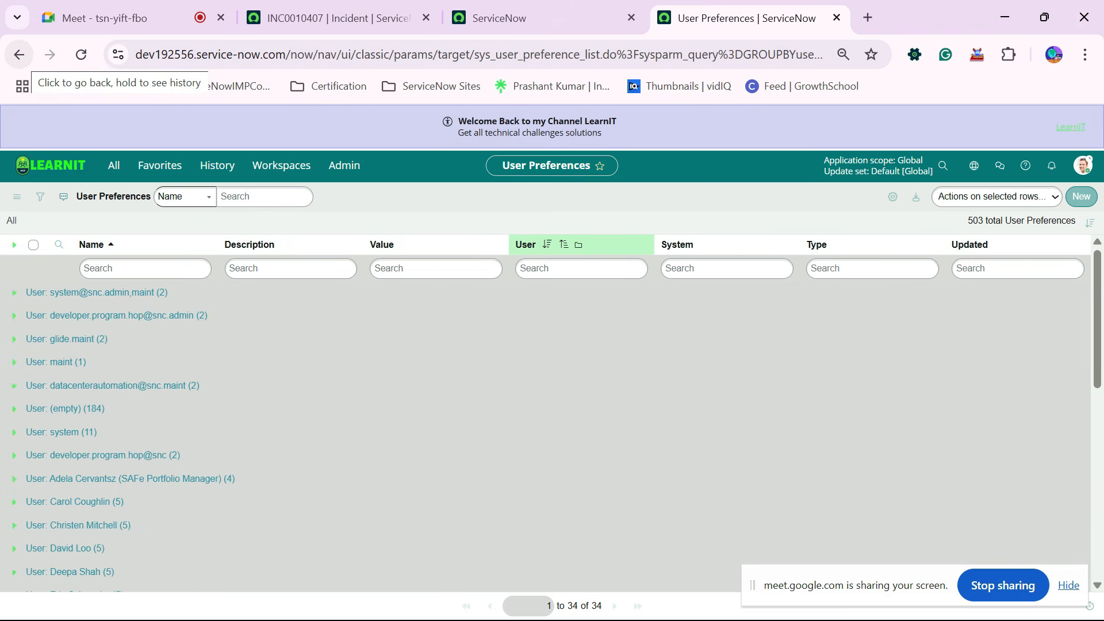
# Go back to the ungrouped User Preferences list and look through its records.
pyautogui.click(19, 54)
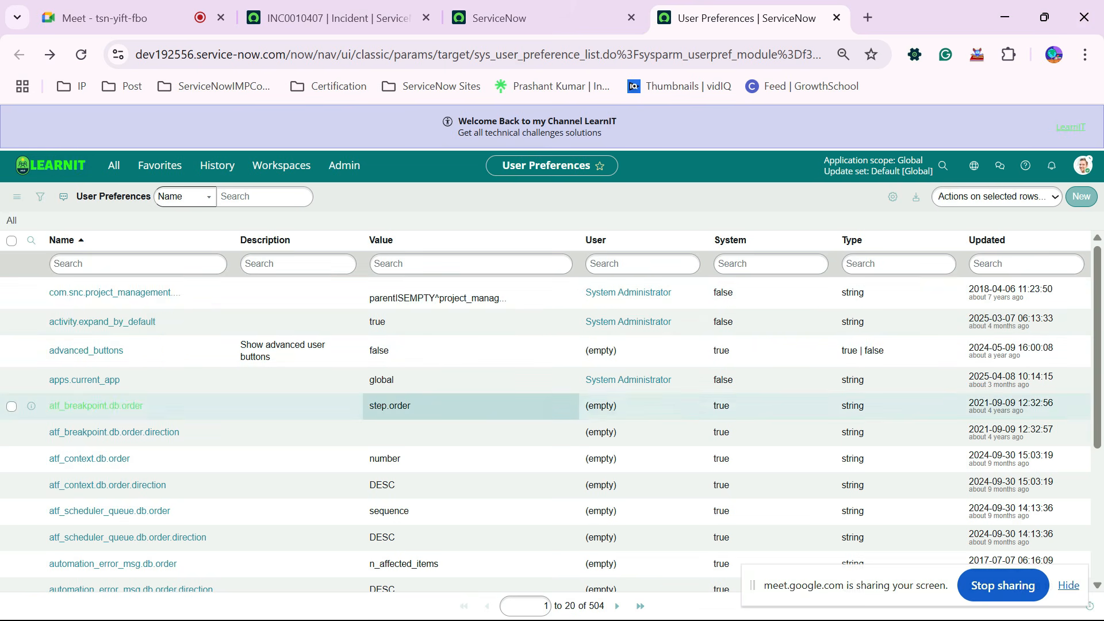
pyautogui.scroll(-3, 643, 397)
pyautogui.scroll(3, 643, 406)
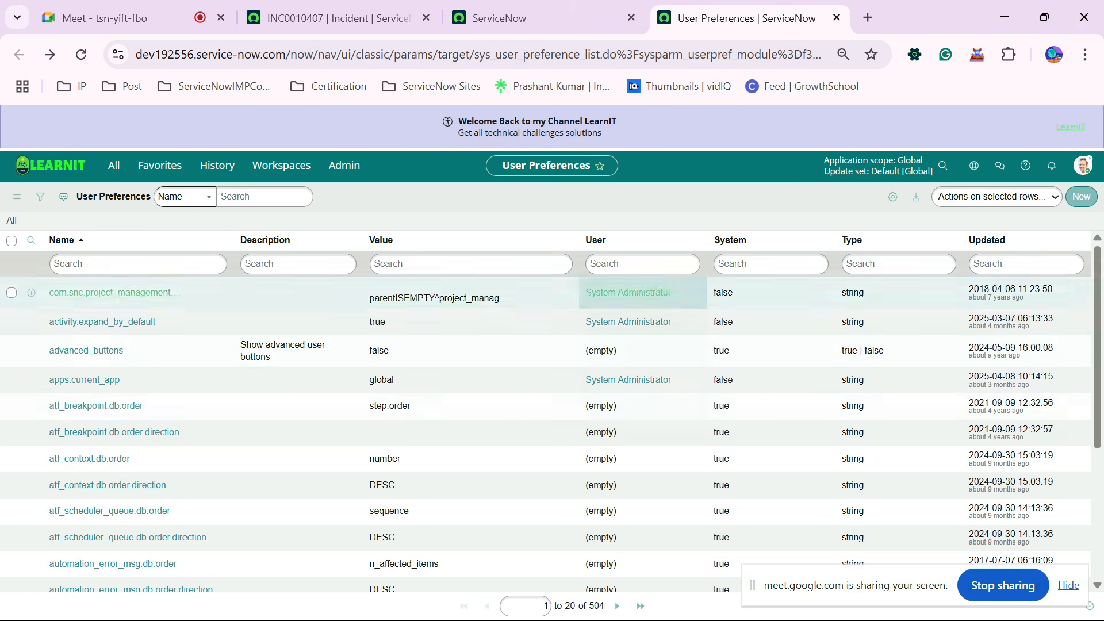
pyautogui.scroll(-4, 643, 455)
pyautogui.scroll(4, 643, 467)
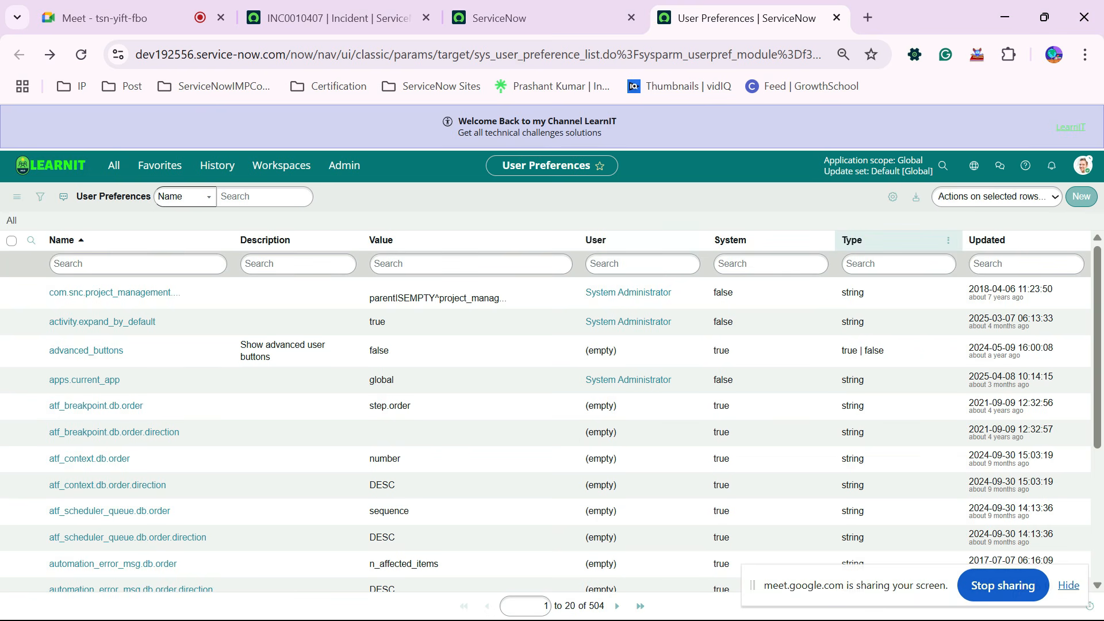
# Sort the User Preferences list by Updated with the newest records first and review the latest entries.
pyautogui.click(989, 240)
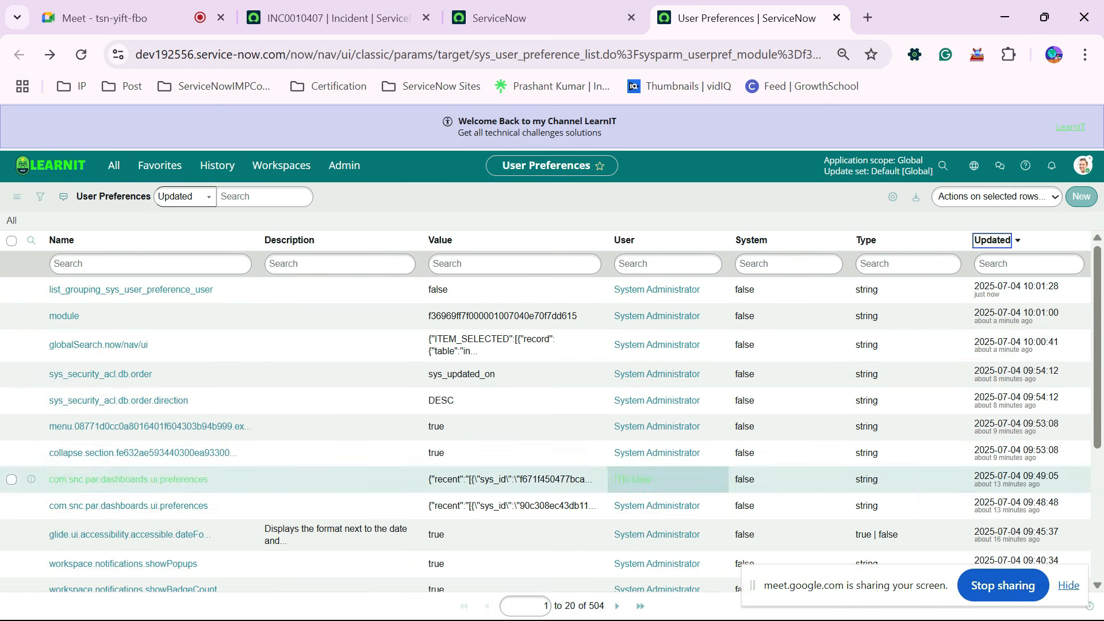
pyautogui.scroll(-4, 633, 479)
pyautogui.scroll(4, 627, 438)
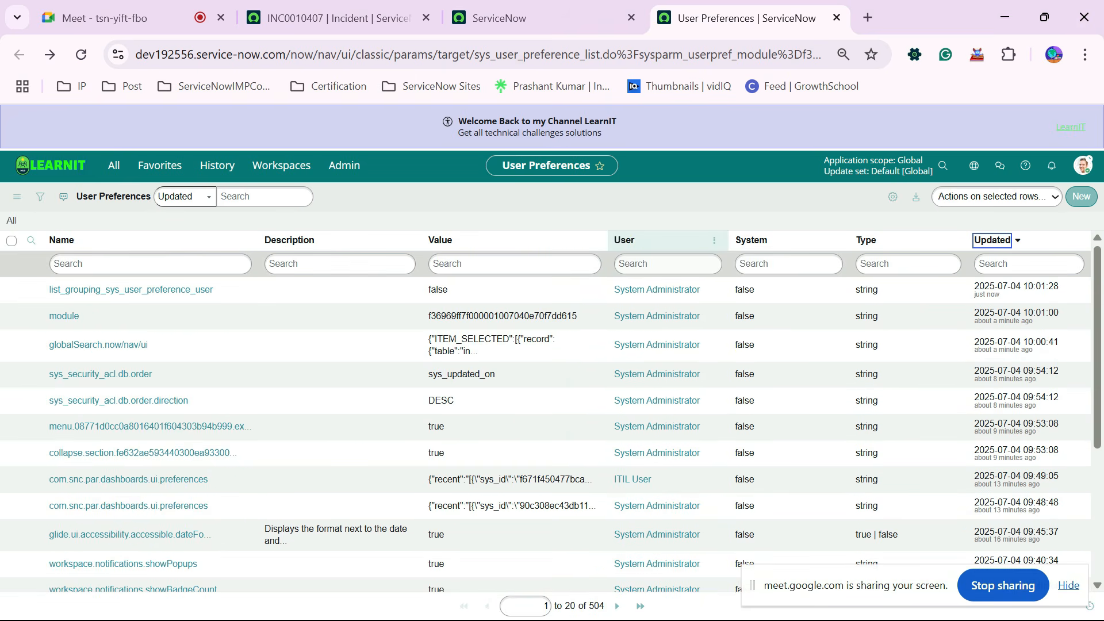
# Group the sorted User Preferences list by User and look through the user groups.
pyautogui.rightClick(633, 242)
pyautogui.click(661, 300)
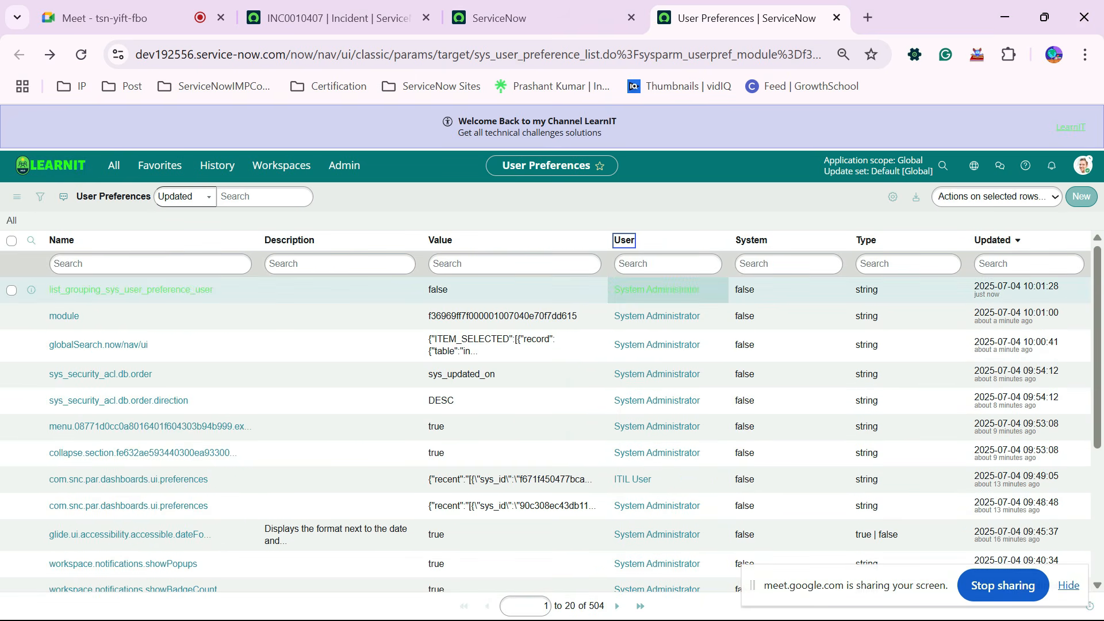
pyautogui.scroll(-3, 115, 345)
pyautogui.scroll(-3, 115, 504)
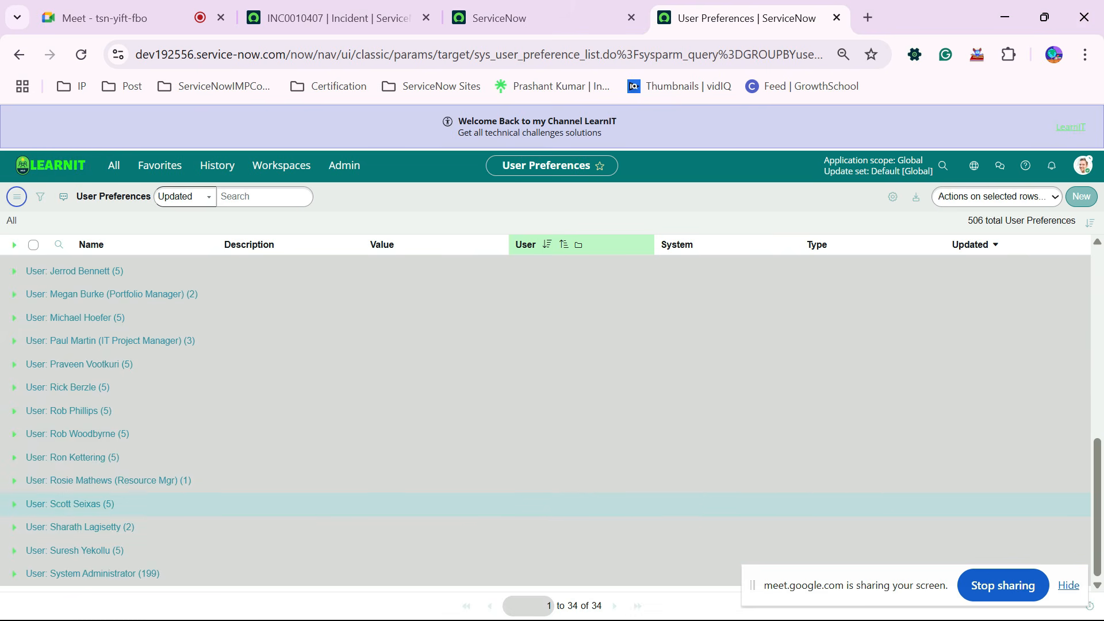
pyautogui.scroll(10, 115, 504)
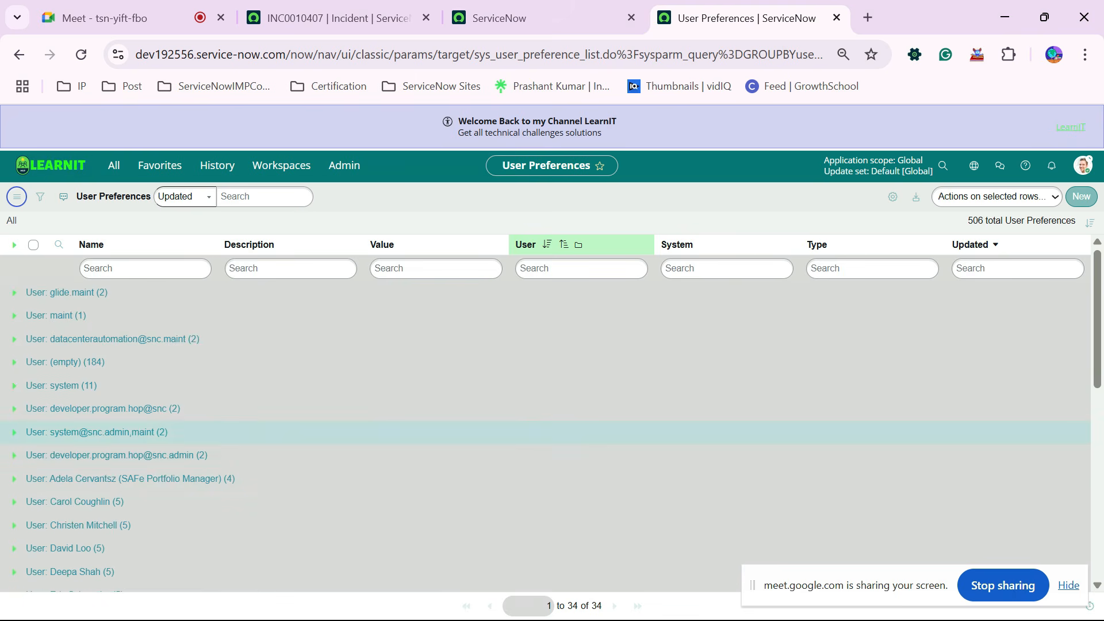
# Close the User Preferences list and return to the ServiceNow home page.
pyautogui.click(544, 18)
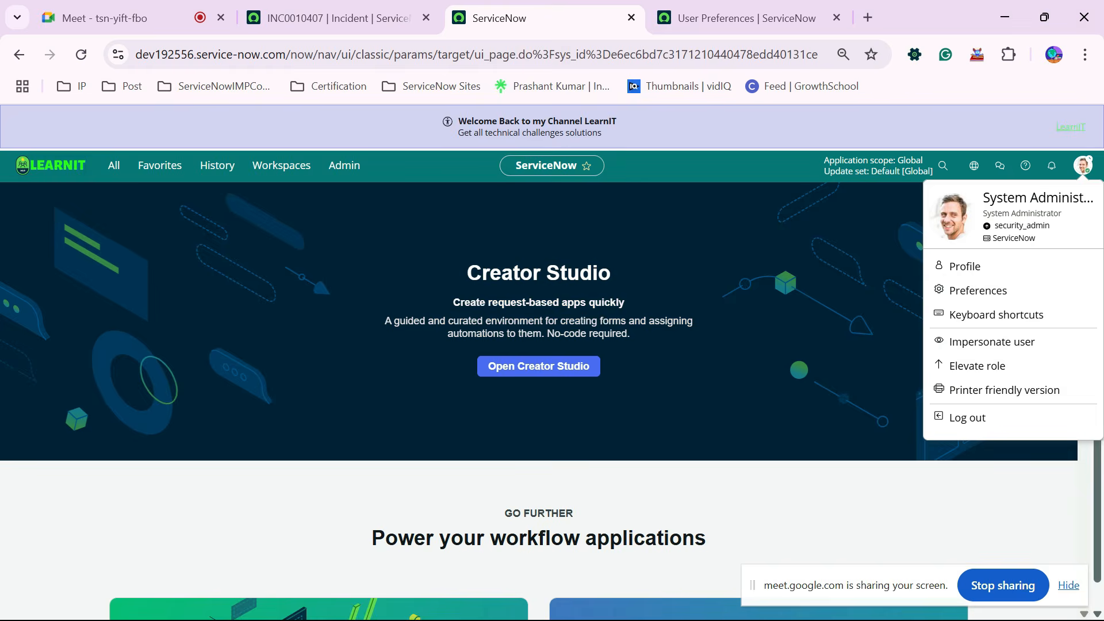
pyautogui.click(748, 18)
pyautogui.click(837, 17)
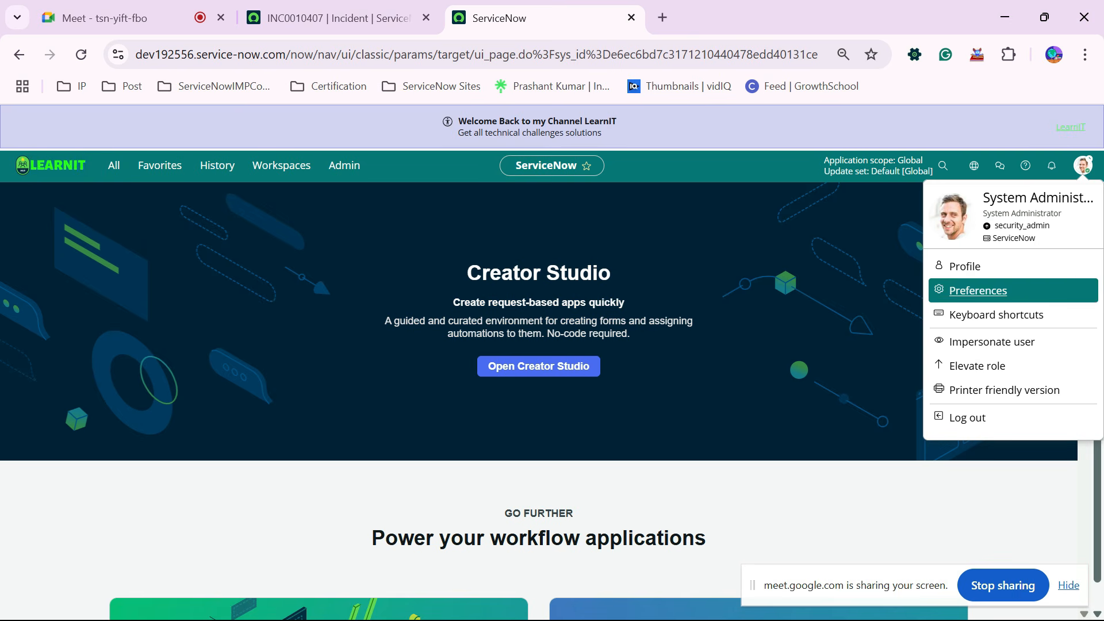
# Examine the User Experience, Language & Region and Display preferences, including the date and time format and timezone options, and close the dialog without changes.
pyautogui.click(977, 291)
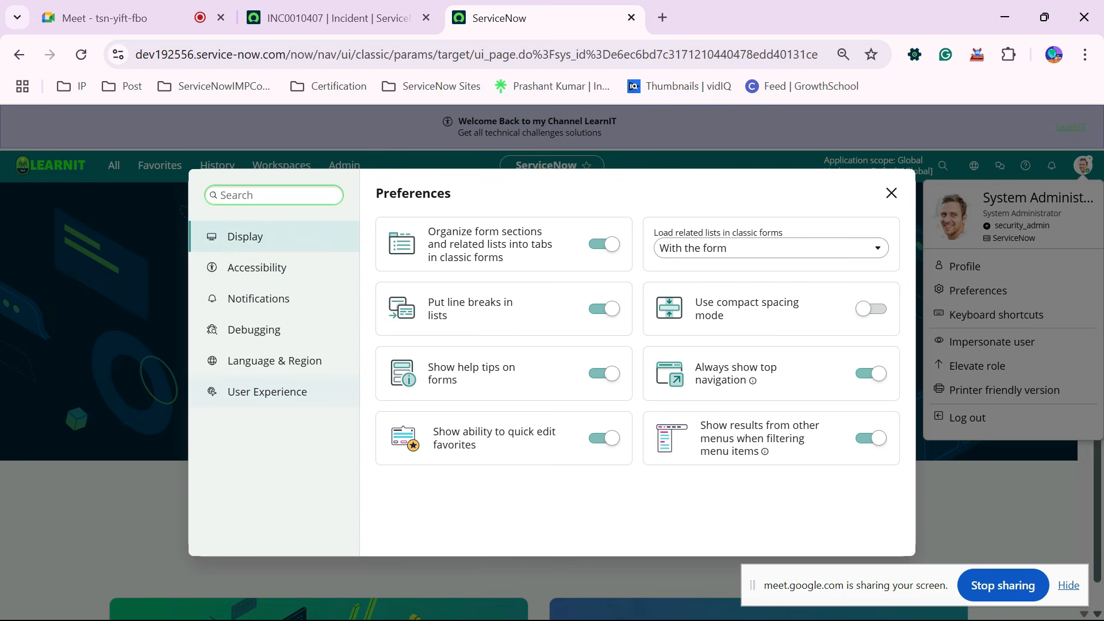
pyautogui.click(267, 392)
pyautogui.click(274, 361)
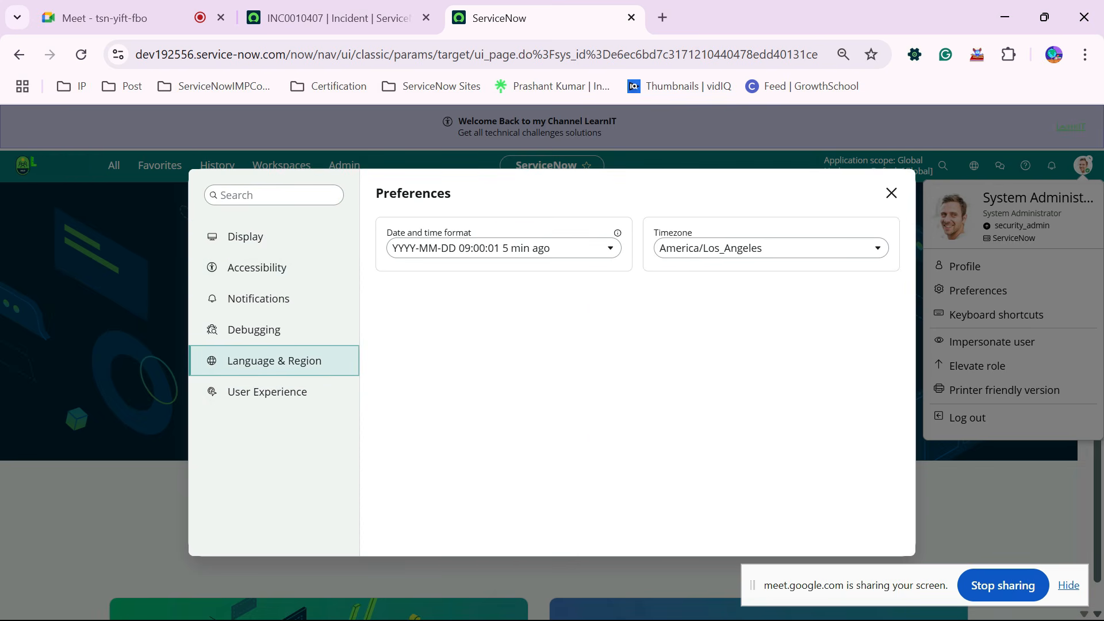
pyautogui.click(504, 249)
pyautogui.click(667, 339)
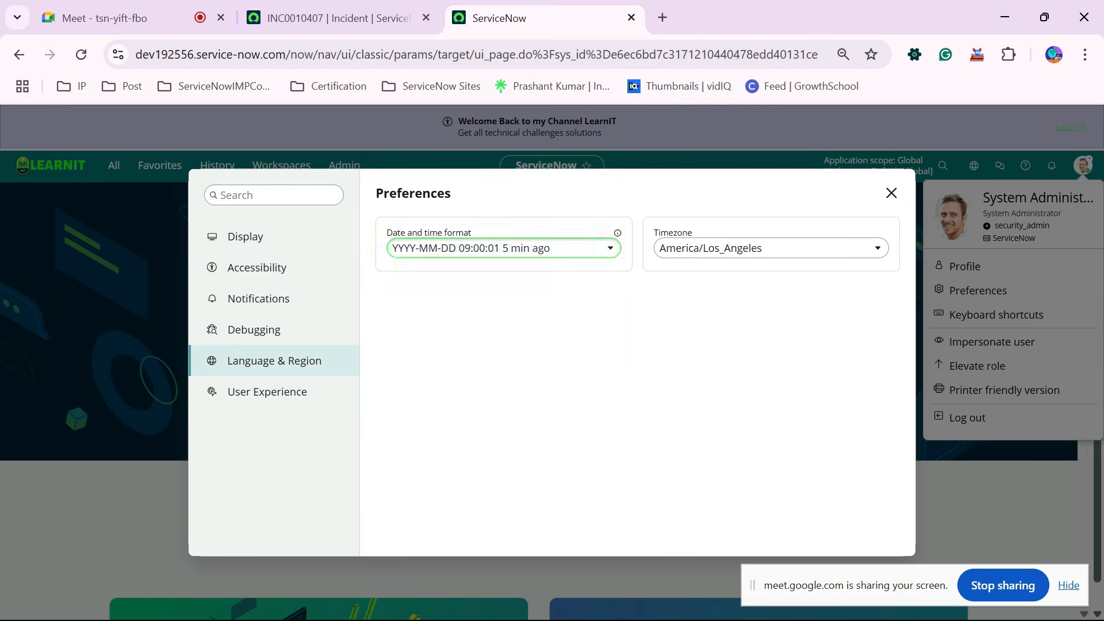
pyautogui.click(719, 322)
pyautogui.click(771, 249)
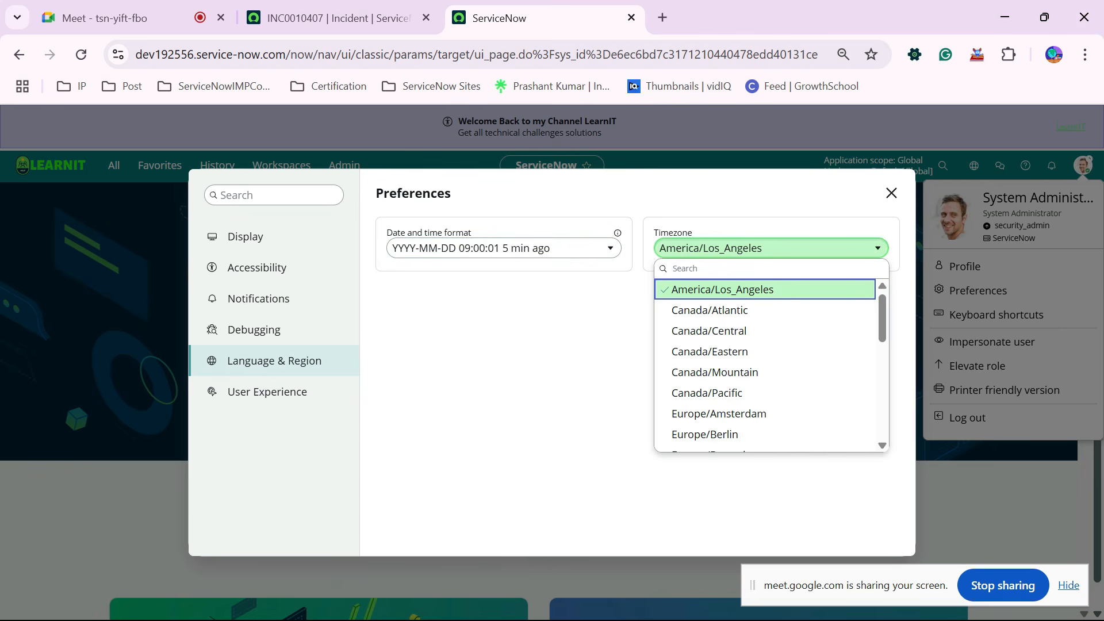
pyautogui.click(504, 249)
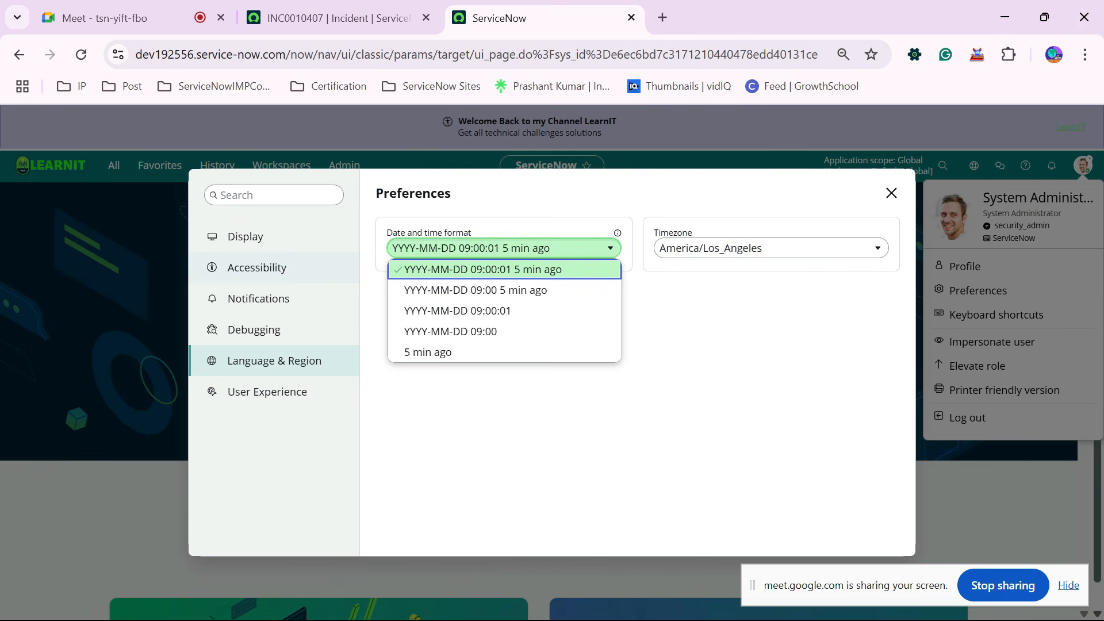
pyautogui.click(274, 237)
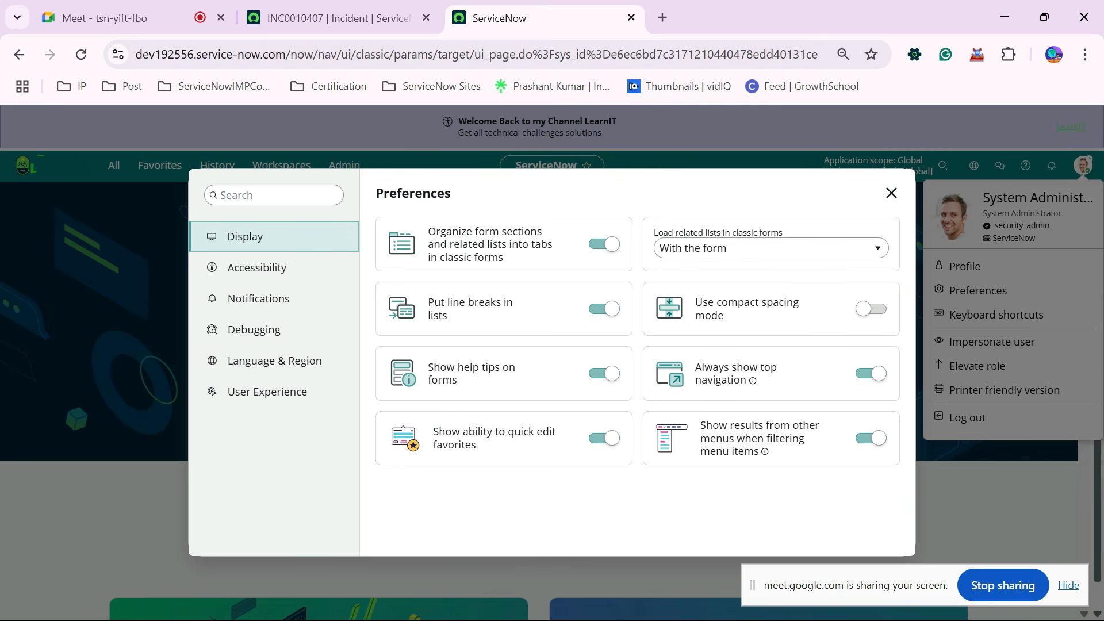
pyautogui.click(892, 194)
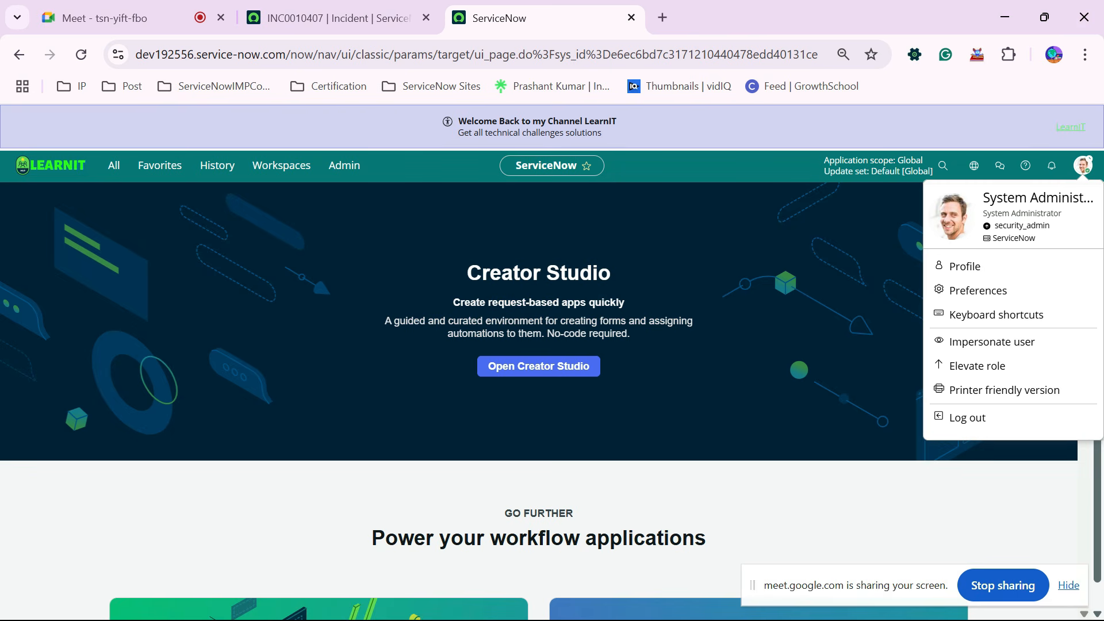
# Switch to the incident's browser tab and open the Global Text Search properties by filtering the navigator for "global".
pyautogui.click(1084, 165)
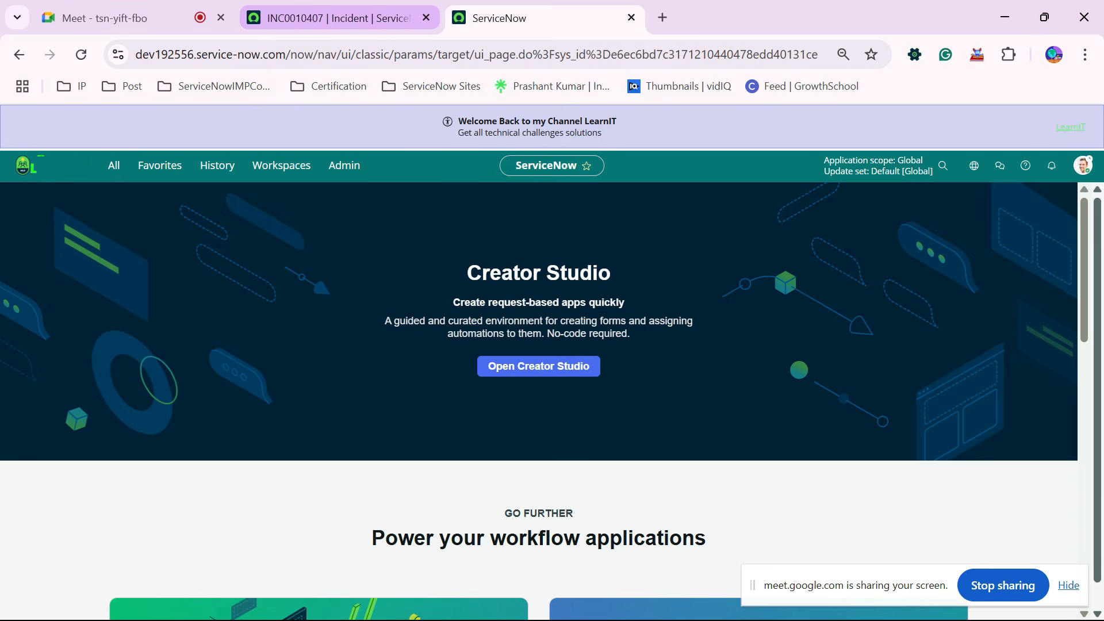
pyautogui.click(334, 18)
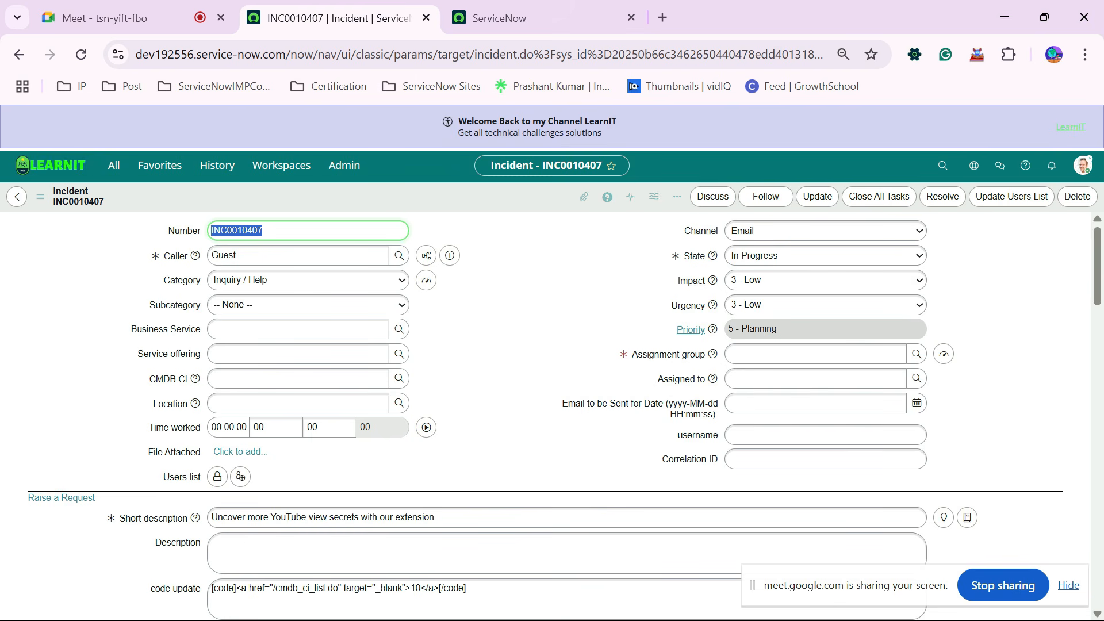
pyautogui.click(535, 18)
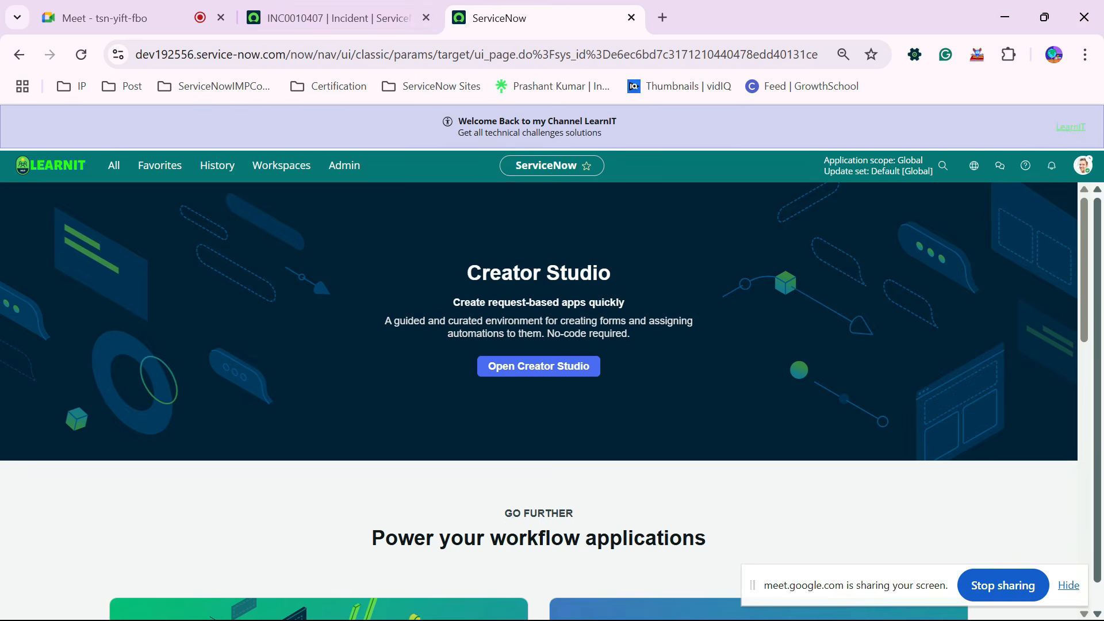
pyautogui.click(334, 18)
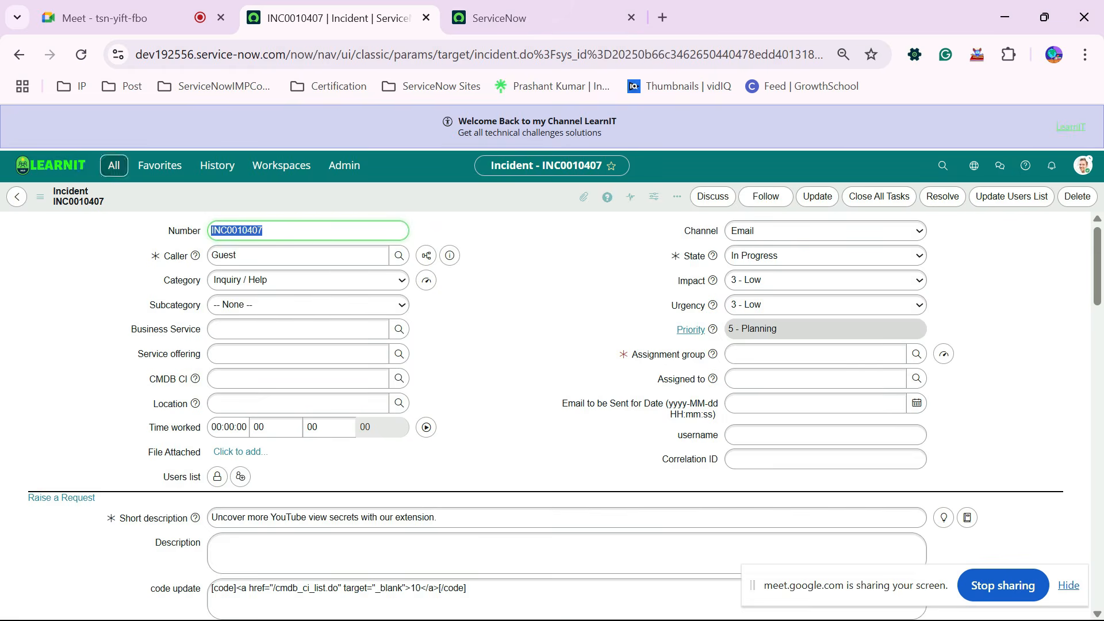
pyautogui.click(114, 165)
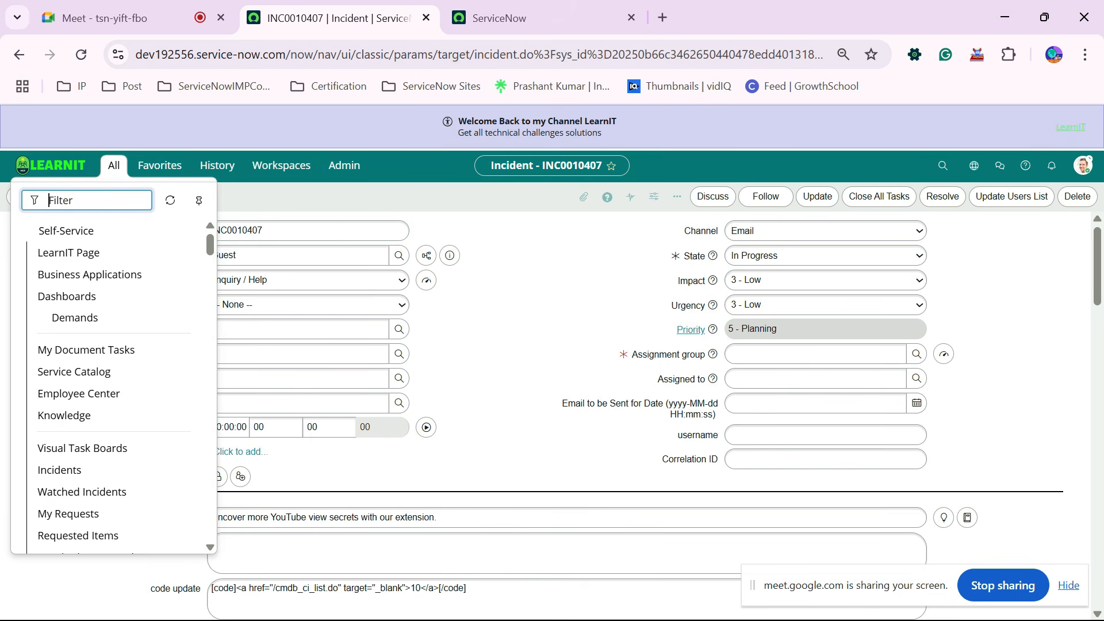
pyautogui.write('globa')
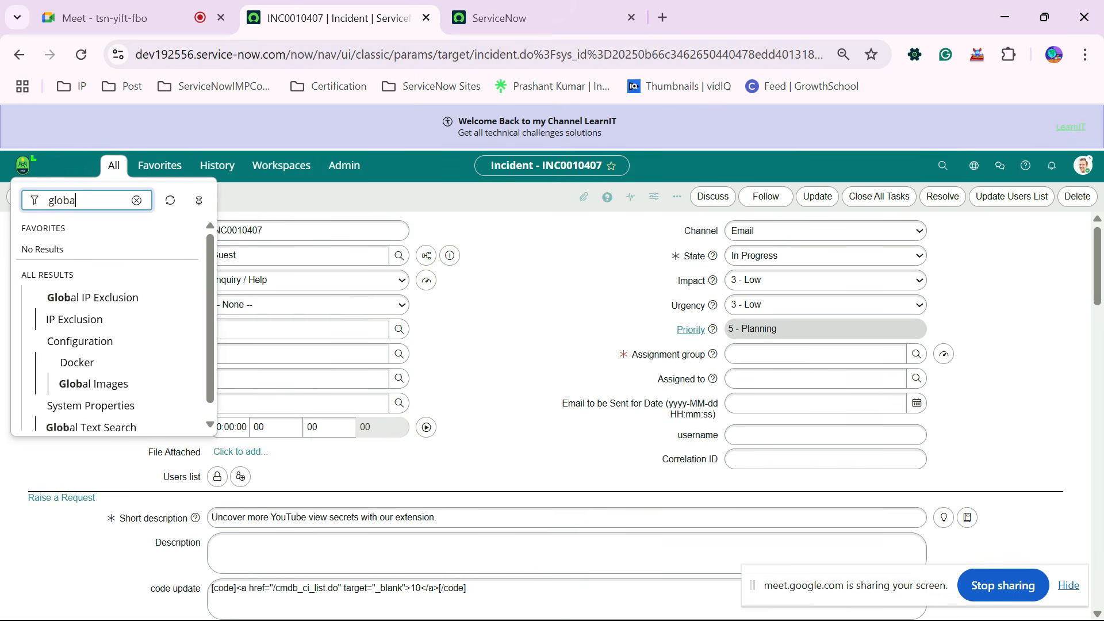
pyautogui.write('l')
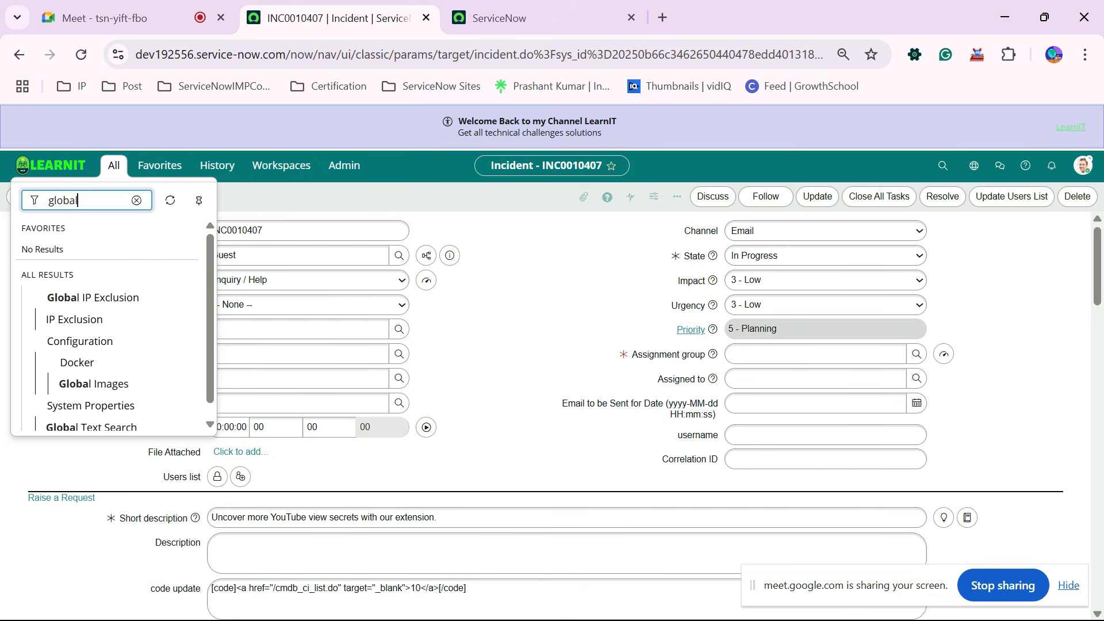
pyautogui.scroll(-1, 104, 403)
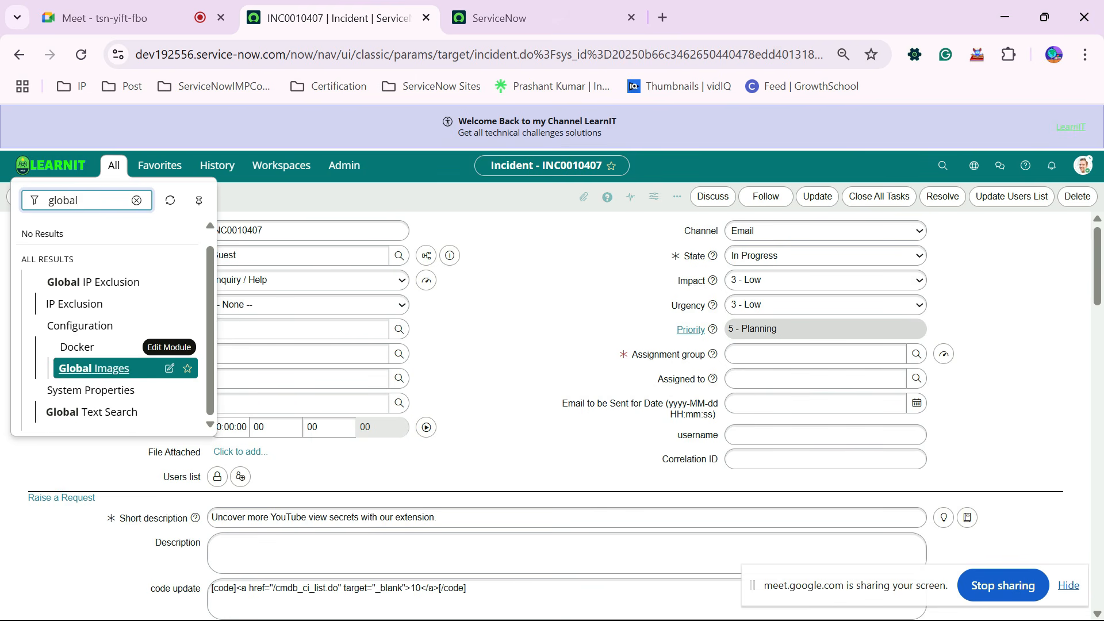
pyautogui.click(91, 412)
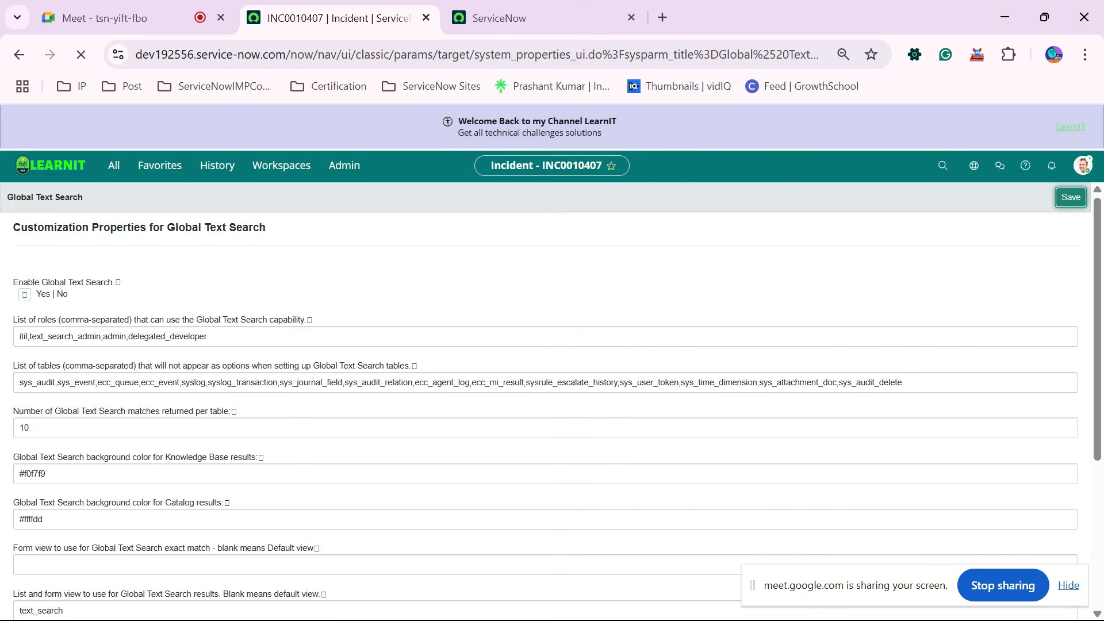
# Review the Global Text Search customization properties, including the available query methods, without changing any of them.
pyautogui.scroll(-4, 552, 402)
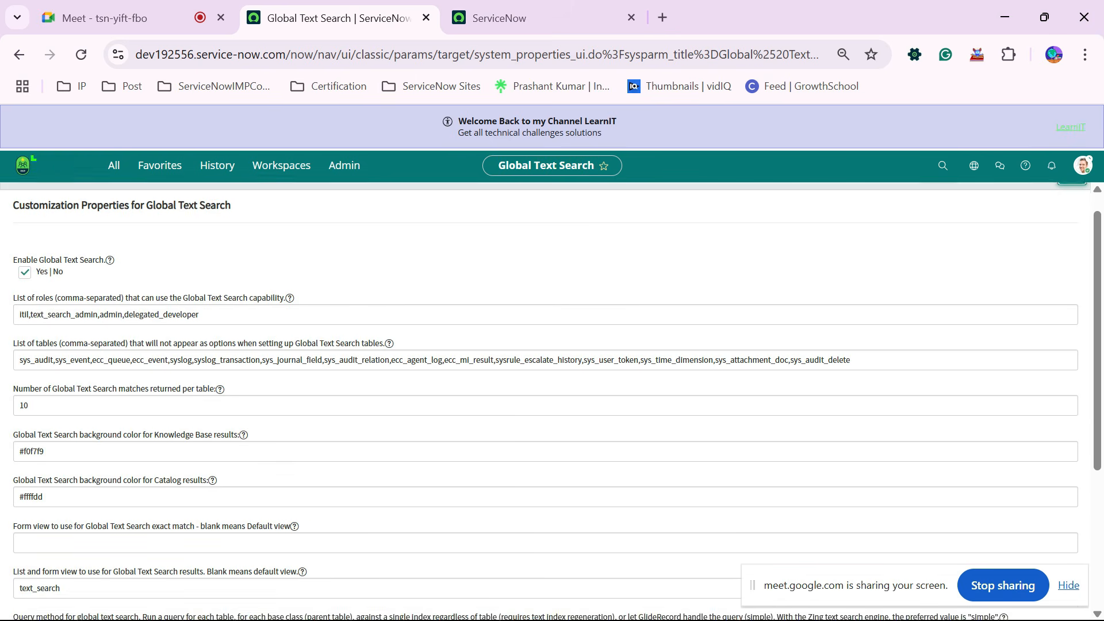
pyautogui.scroll(4, 552, 403)
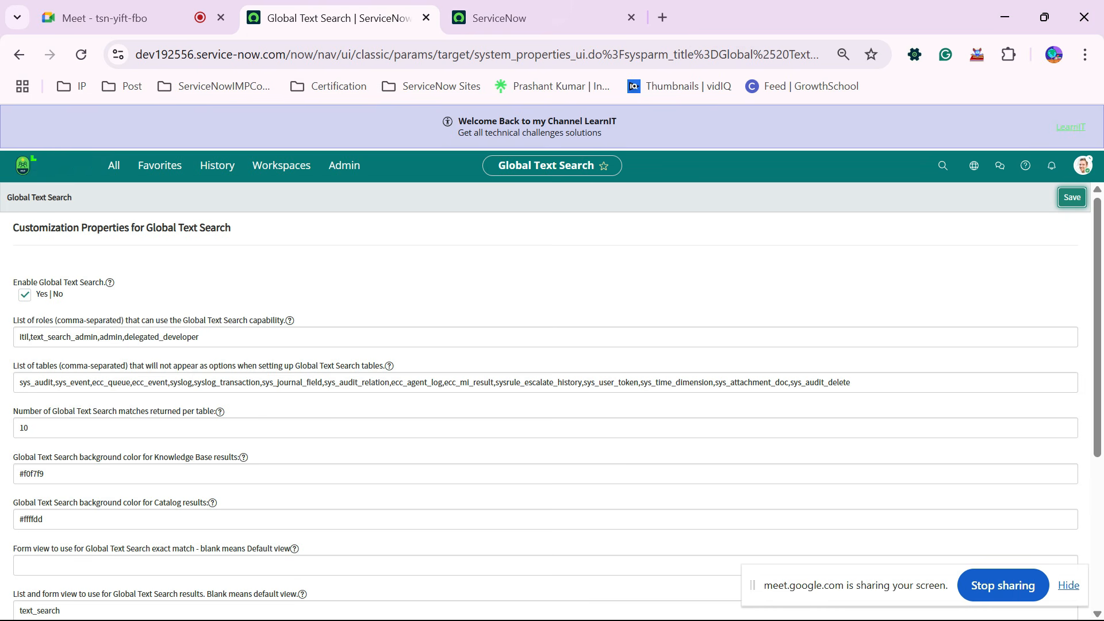
pyautogui.scroll(-4, 545, 403)
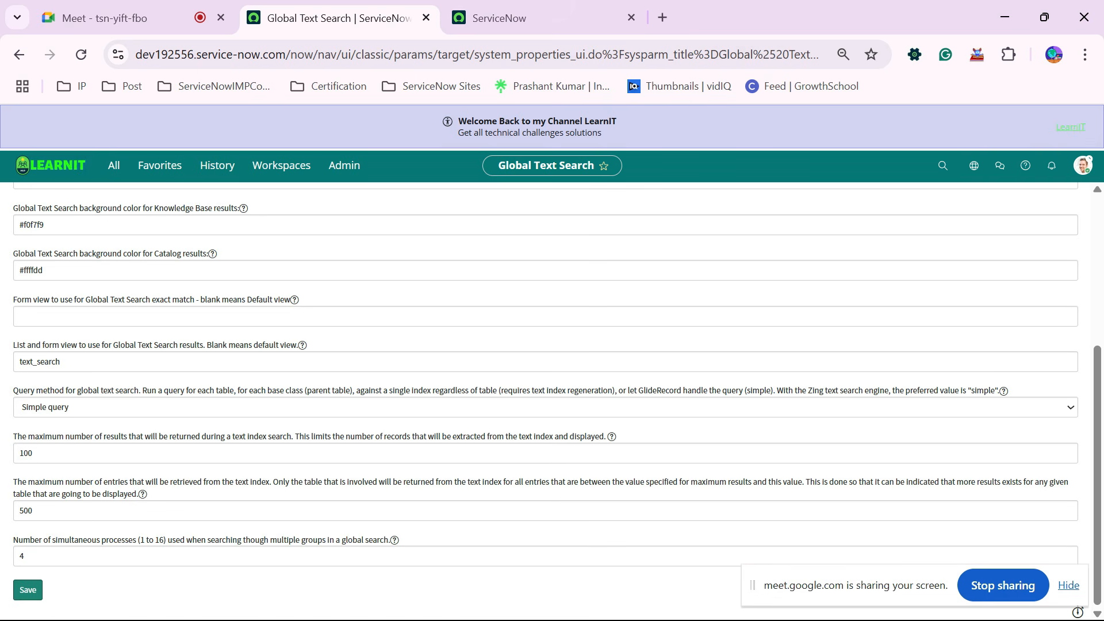
pyautogui.moveTo(61, 363); pyautogui.dragTo(18, 363)
pyautogui.click(64, 407)
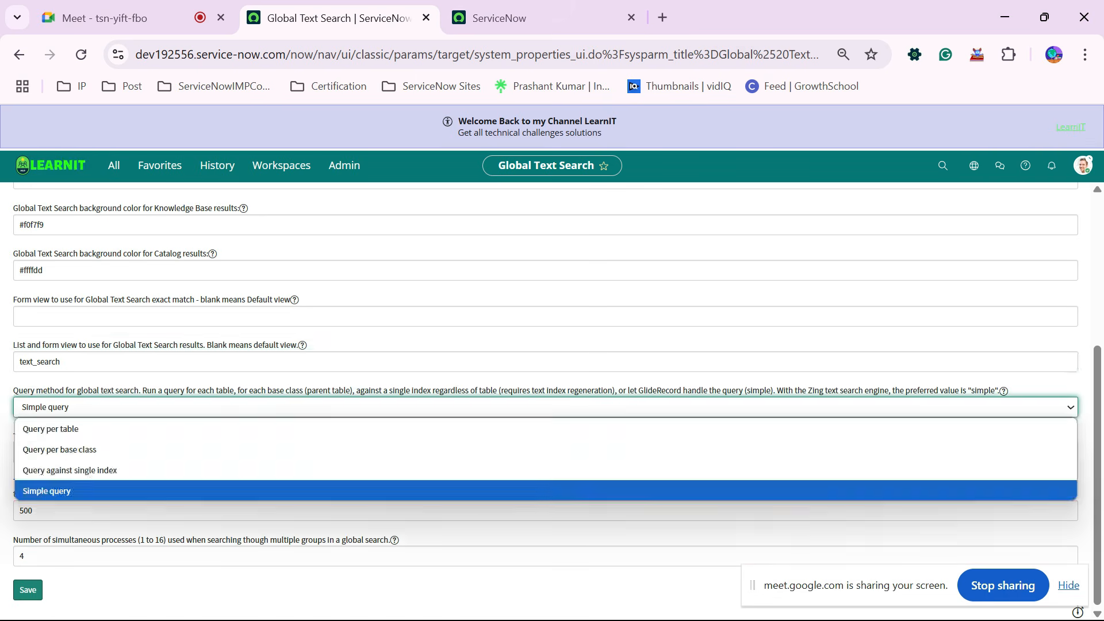
pyautogui.click(403, 586)
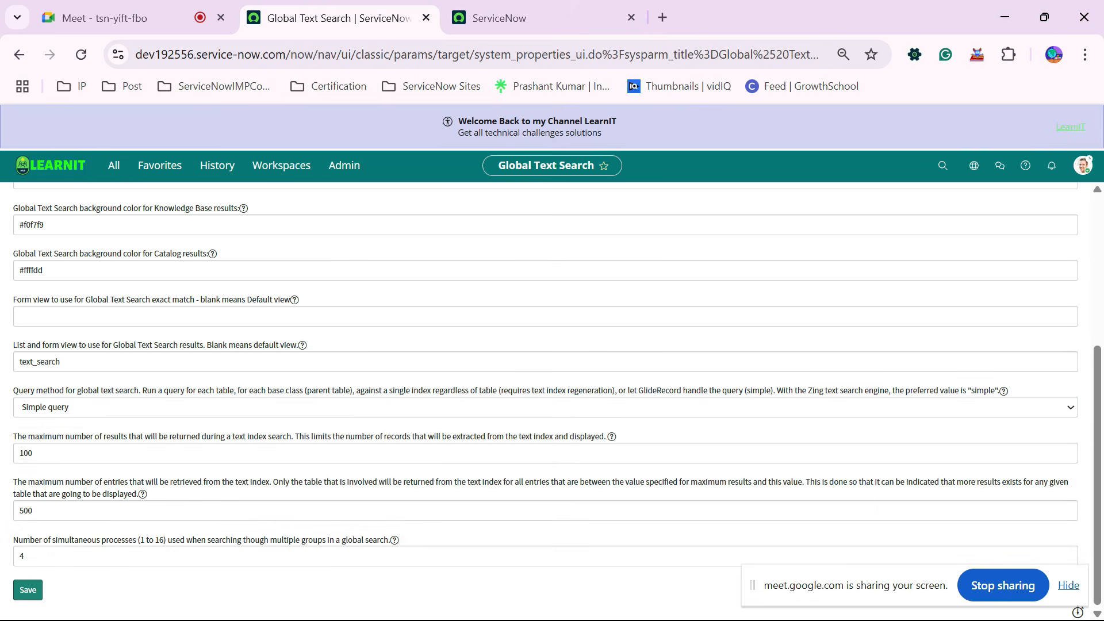
pyautogui.scroll(4, 545, 403)
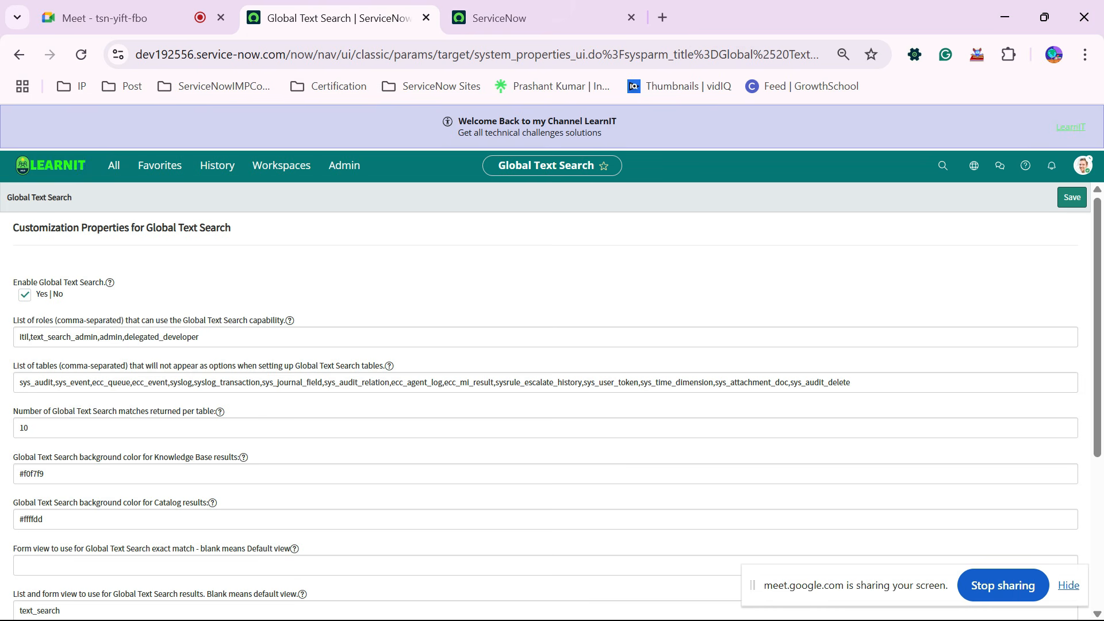
# Return to the ServiceNow home page and open the global search to view the recently searched and recently viewed items.
pyautogui.hotkey('alt', 'Left')
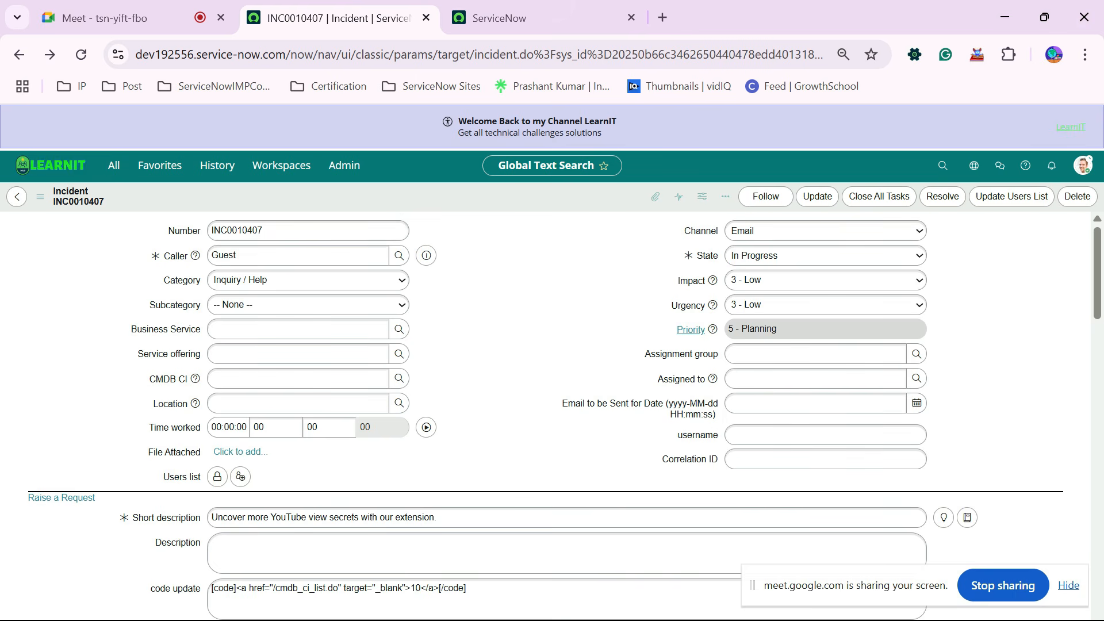
pyautogui.hotkey('alt', 'Right')
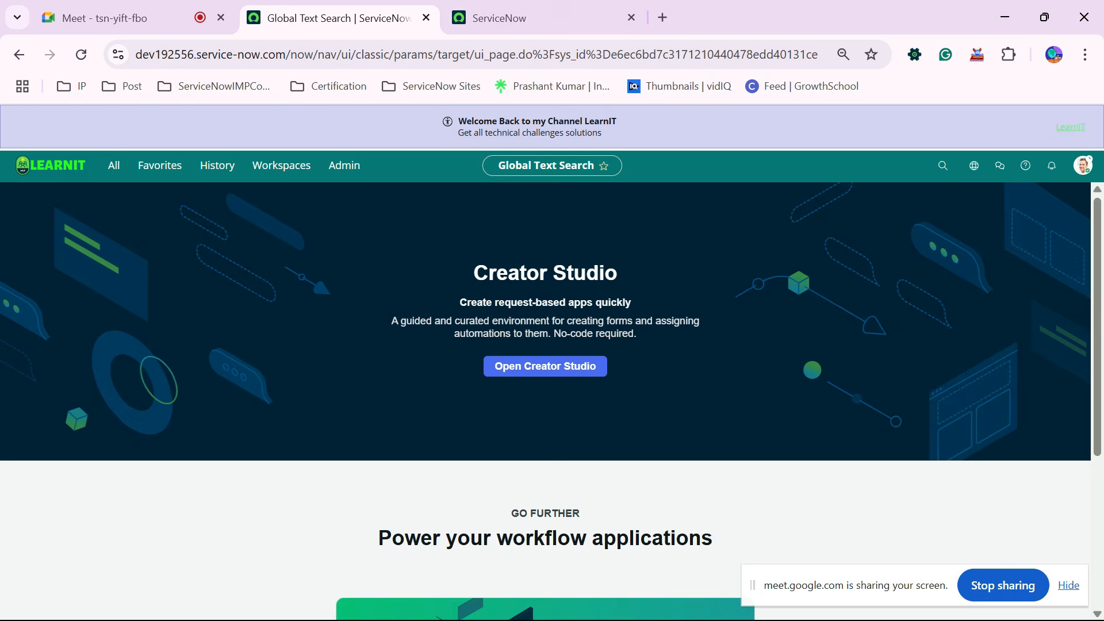
pyautogui.click(943, 165)
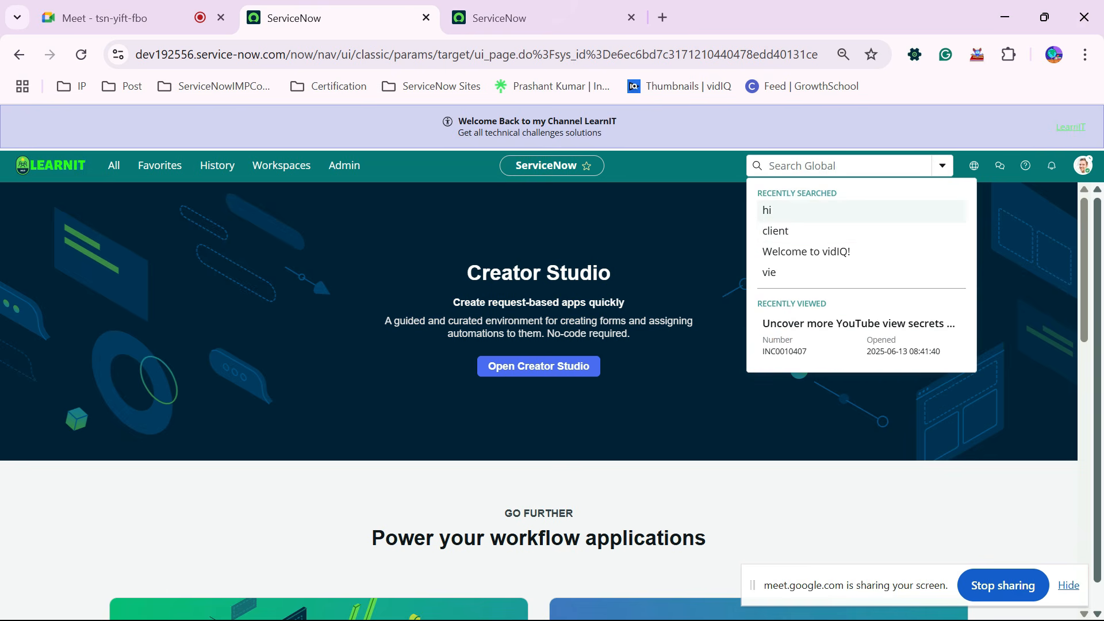
# Switch to PowerPoint, display the ServiceNow Branding slide, and switch back to ServiceNow in the browser.
pyautogui.hotkey('alt', 'Tab')
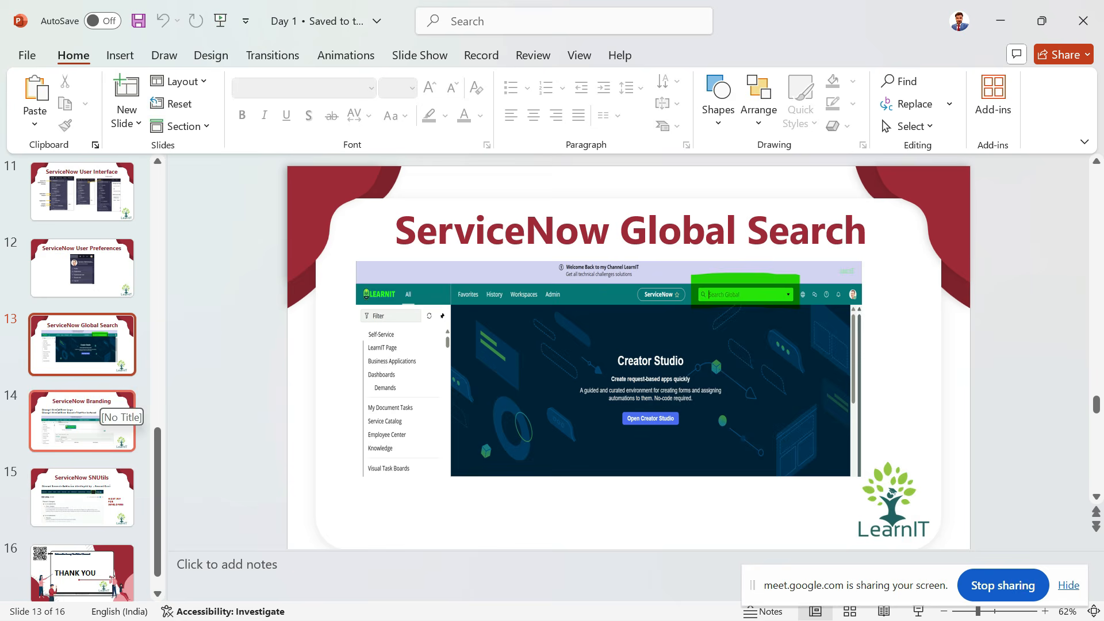
pyautogui.click(96, 403)
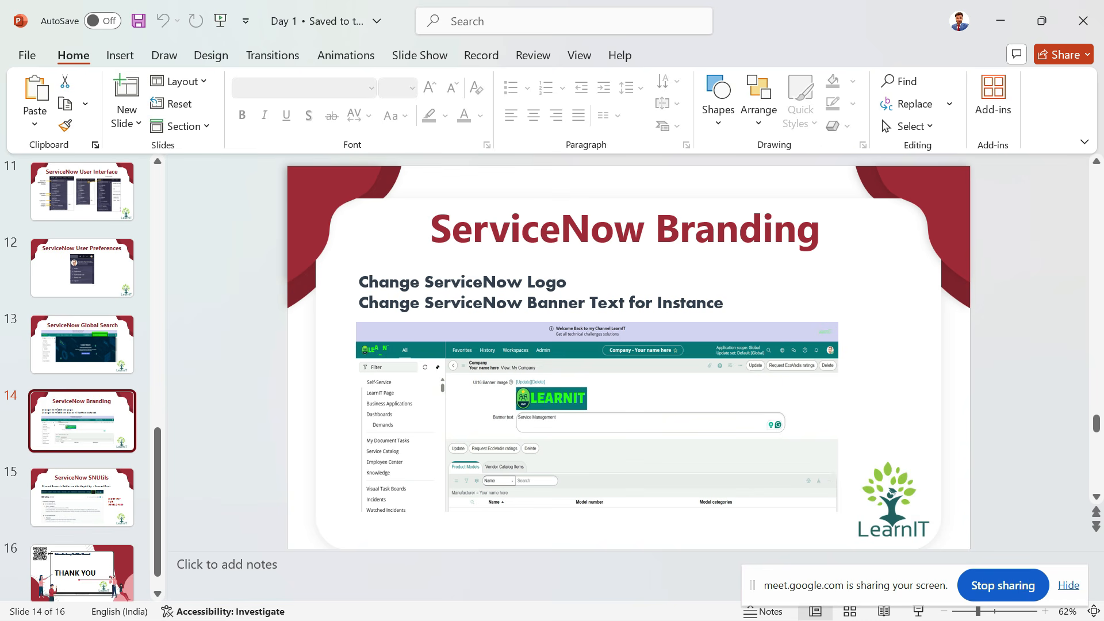
pyautogui.hotkey('alt', 'Tab')
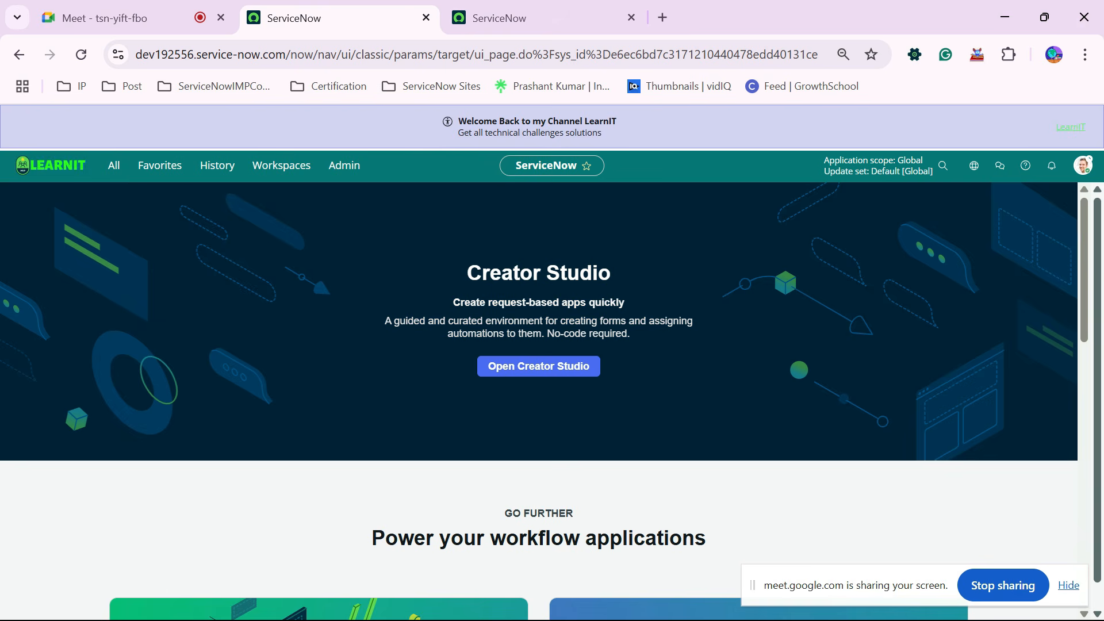
# Filter the navigator for "my company" and open the My Company record under System Properties.
pyautogui.click(114, 166)
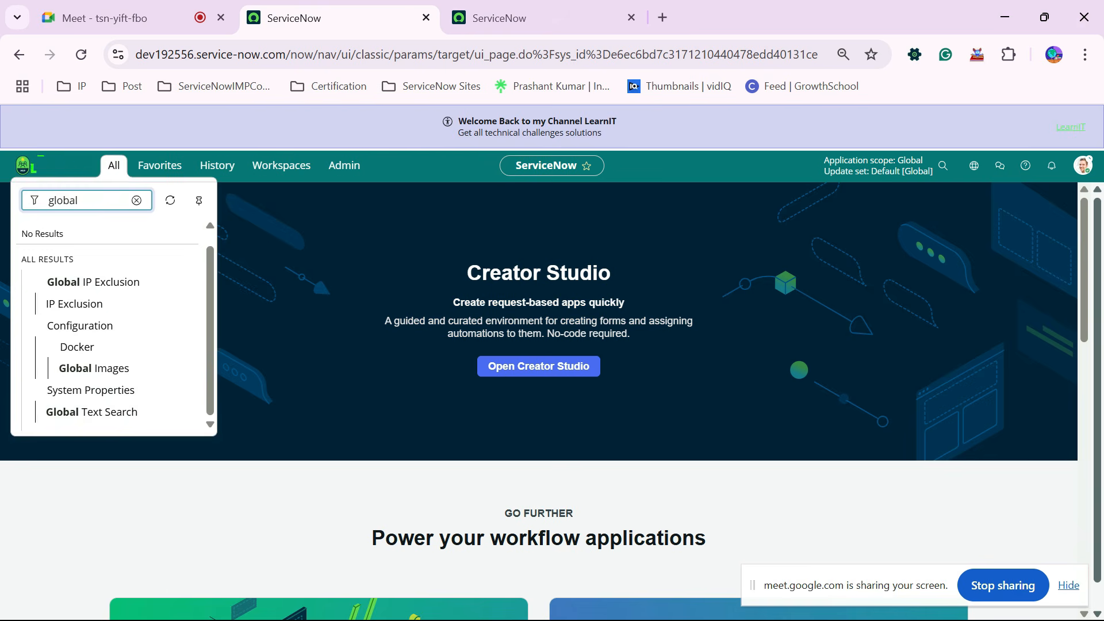
pyautogui.click(136, 199)
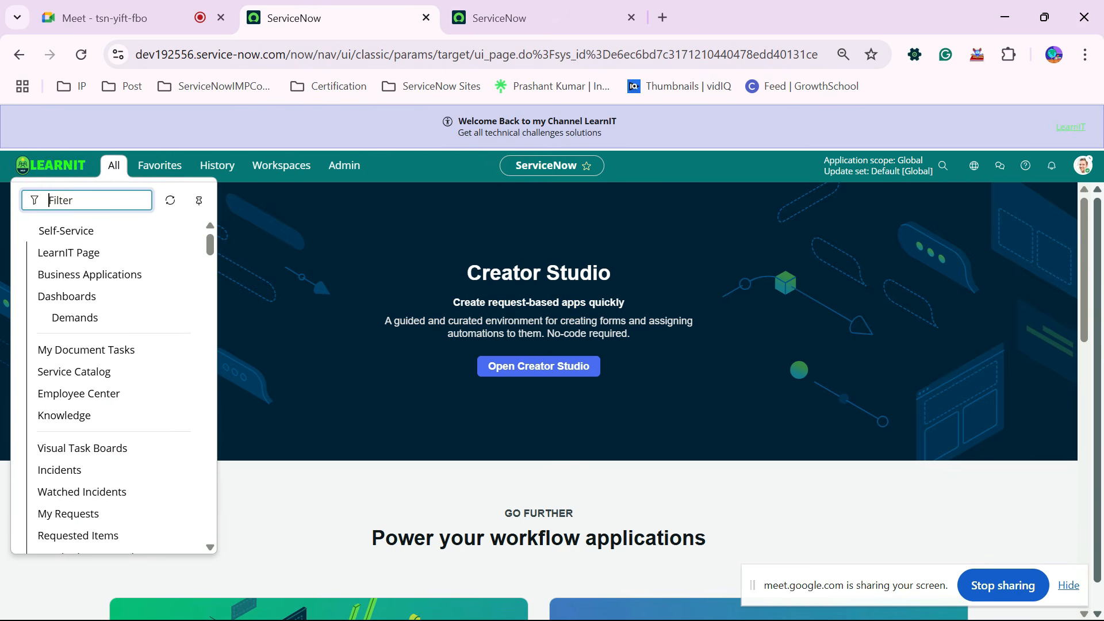
pyautogui.write('my')
pyautogui.write('omapn')
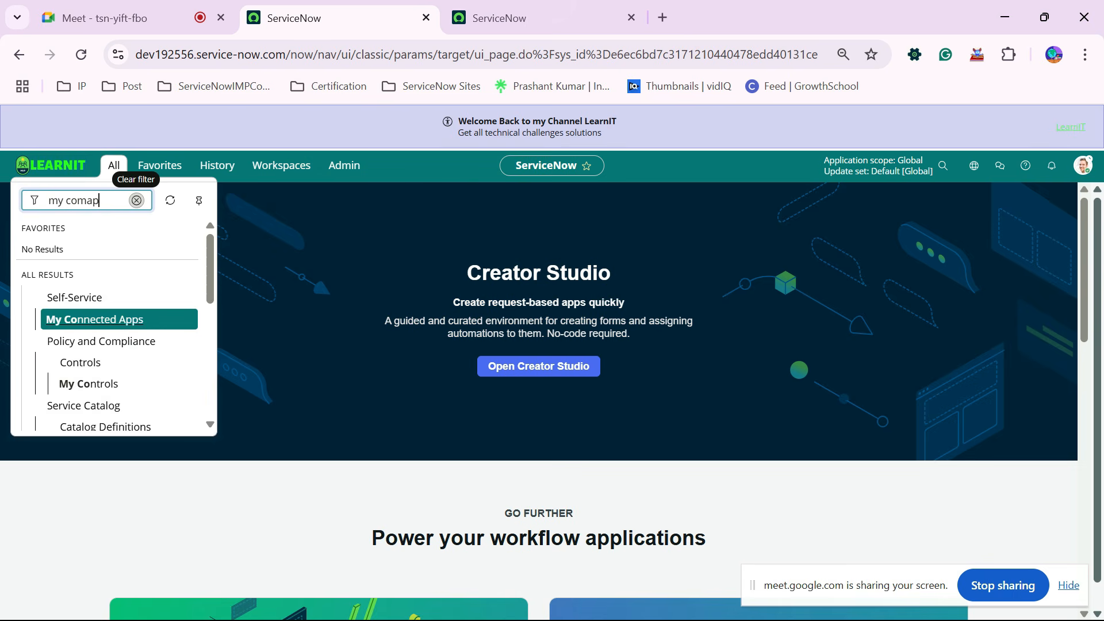
pyautogui.press('BackSpace')
pyautogui.press('BackSpace')
pyautogui.press('BackSpace')
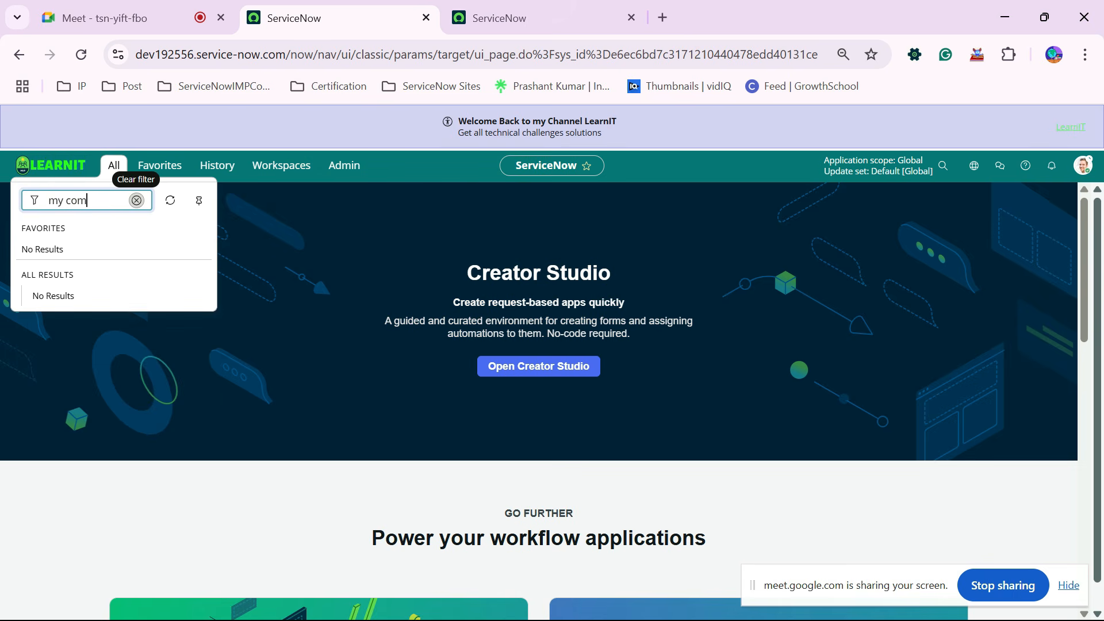
pyautogui.write('pany')
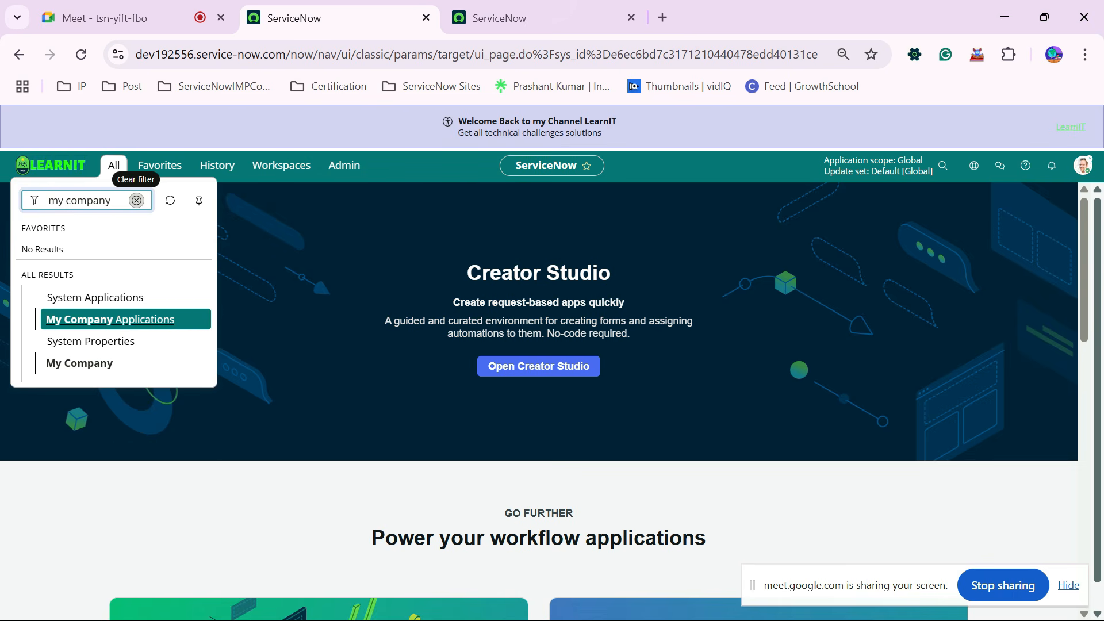
pyautogui.click(79, 363)
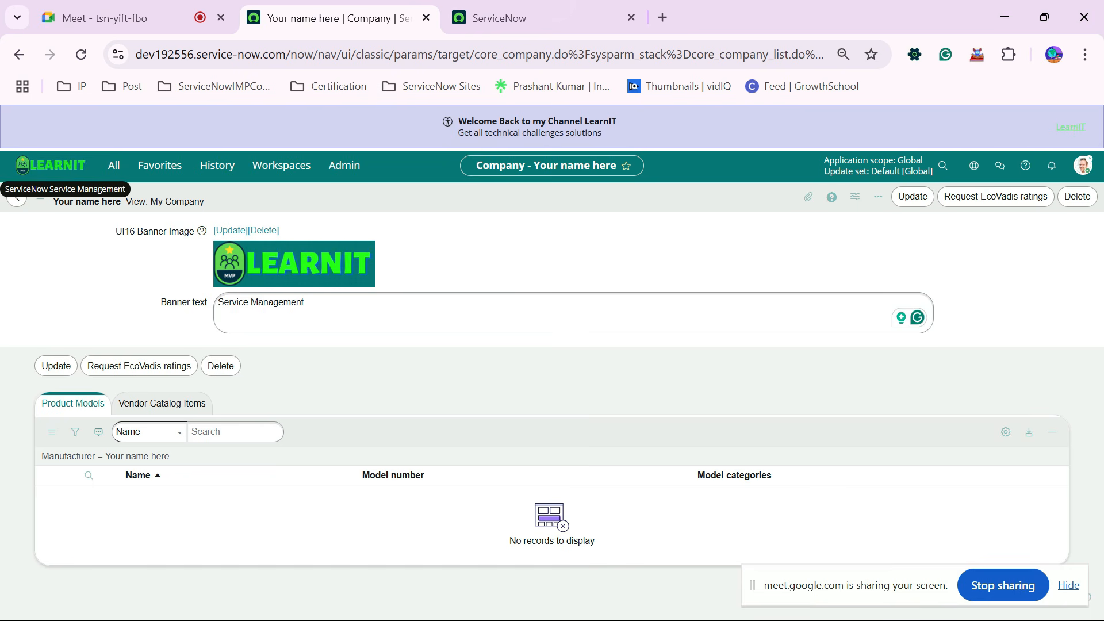
# Replace the company's banner text with "Subscribe to my Channel LearnIT" and save the record.
pyautogui.moveTo(306, 303); pyautogui.dragTo(210, 302)
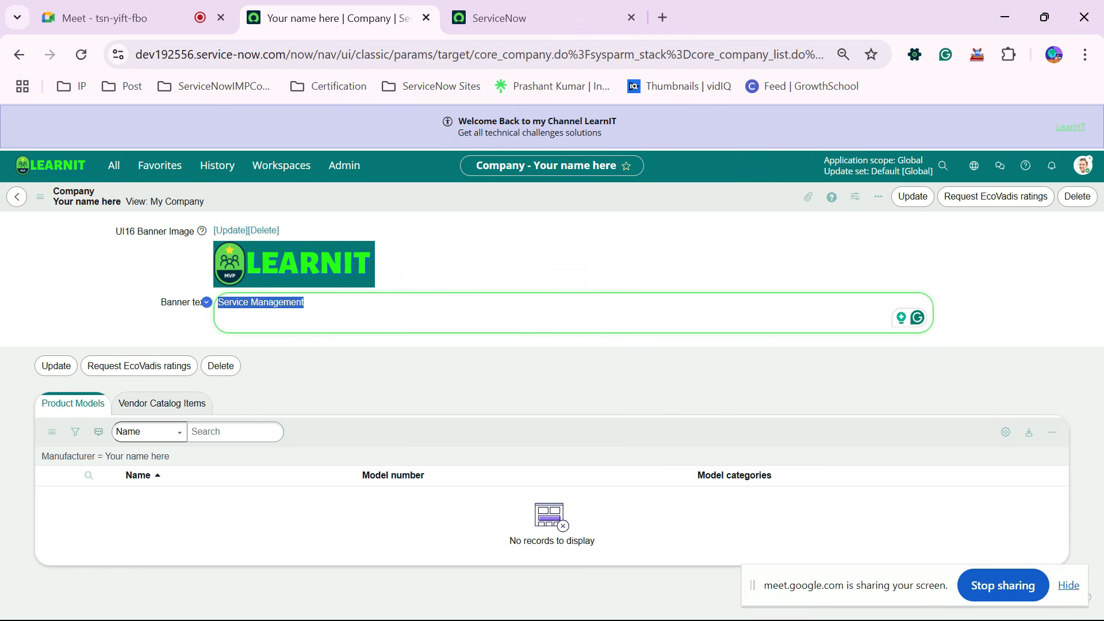
pyautogui.write('Subsc')
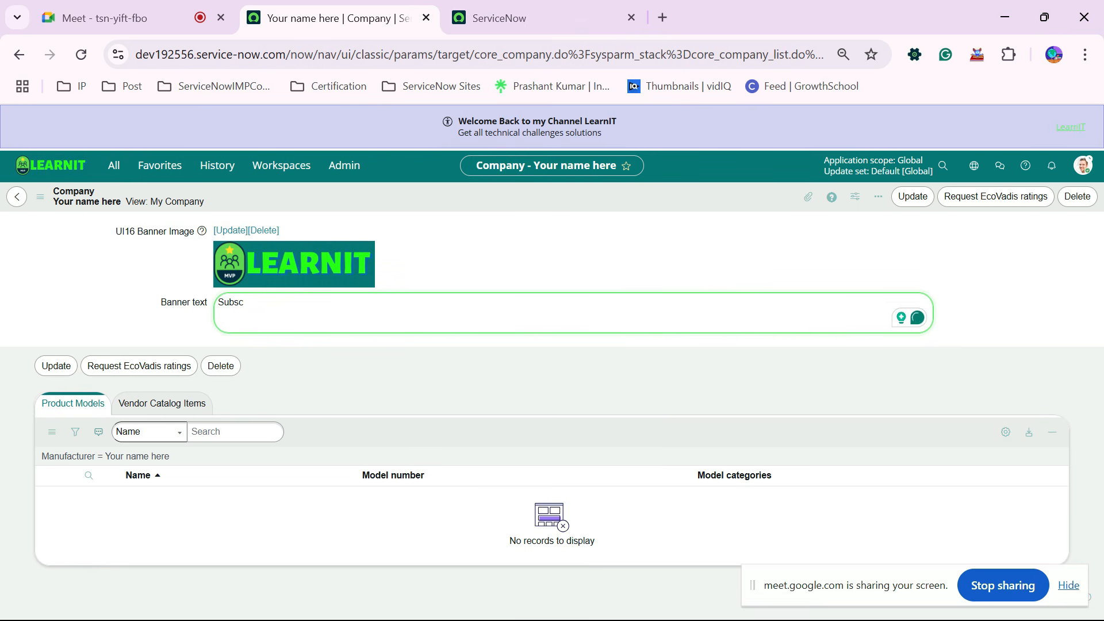
pyautogui.write('ribe to my Channel LearnIT')
pyautogui.hotkey('ctrl', 'a')
pyautogui.rightClick(488, 202)
pyautogui.click(513, 208)
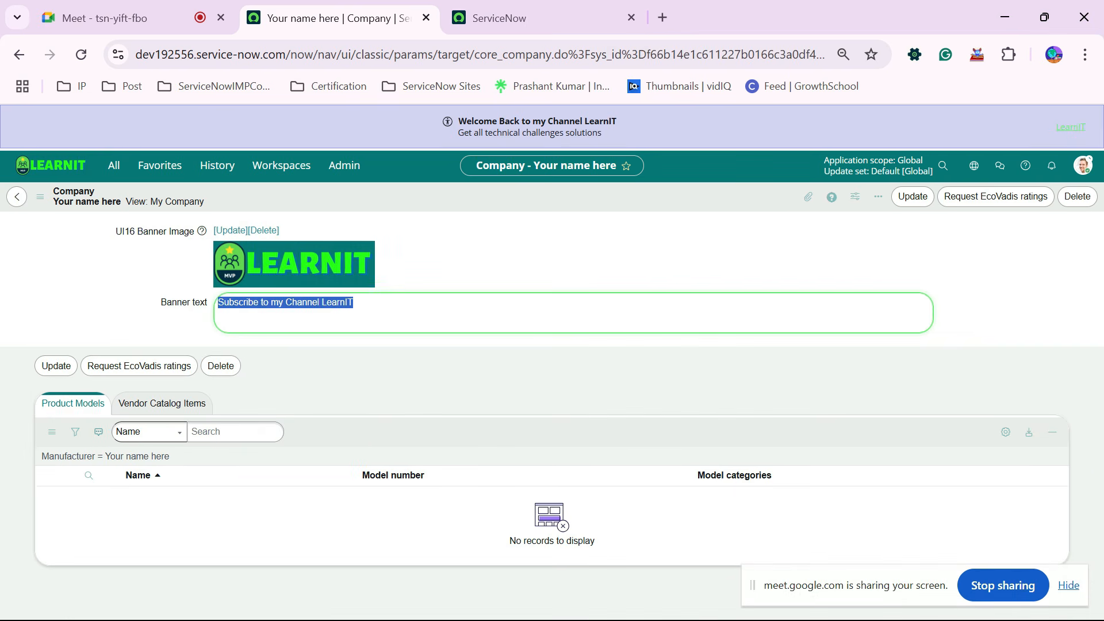
# Reload the Company record page and check the saved banner text against the text shown for the header logo.
pyautogui.click(81, 54)
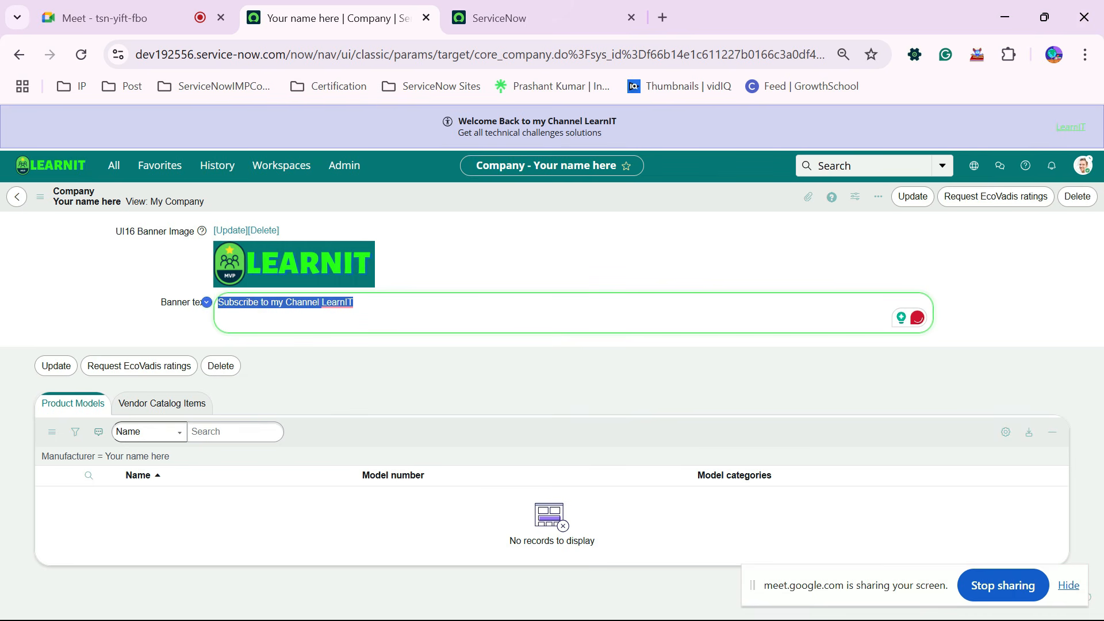
pyautogui.click(407, 311)
pyautogui.moveTo(406, 312); pyautogui.dragTo(217, 303)
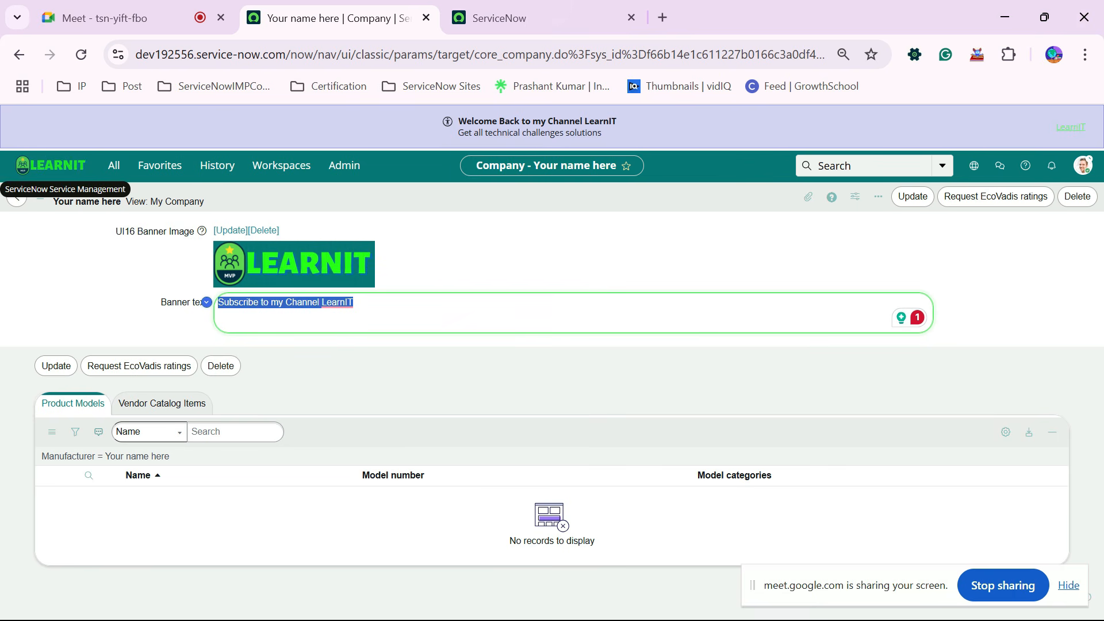
pyautogui.click(369, 305)
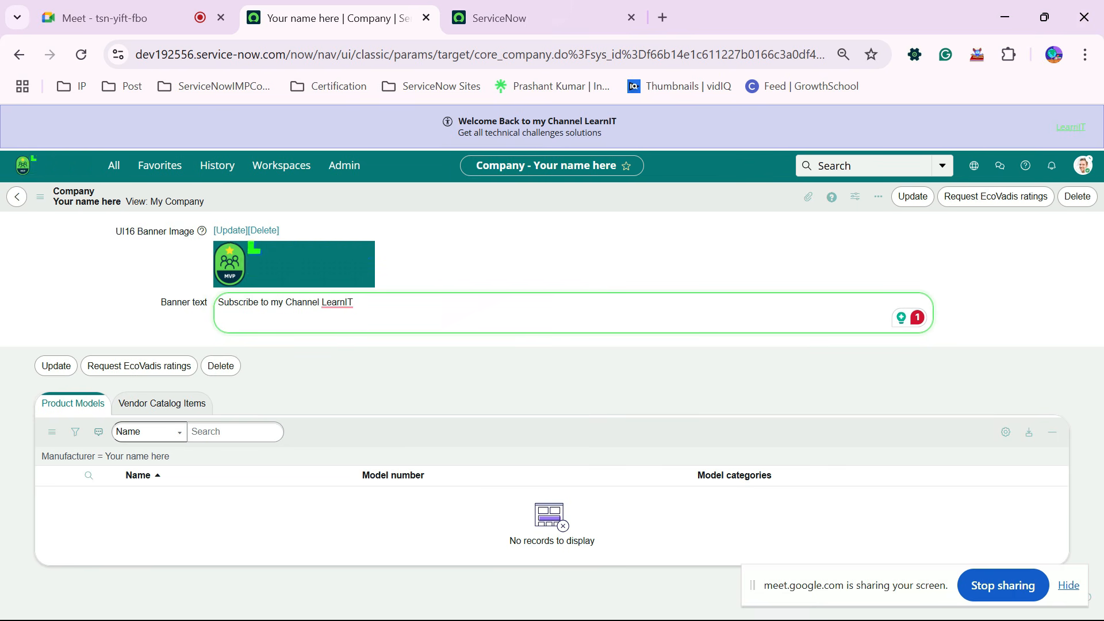
pyautogui.click(460, 259)
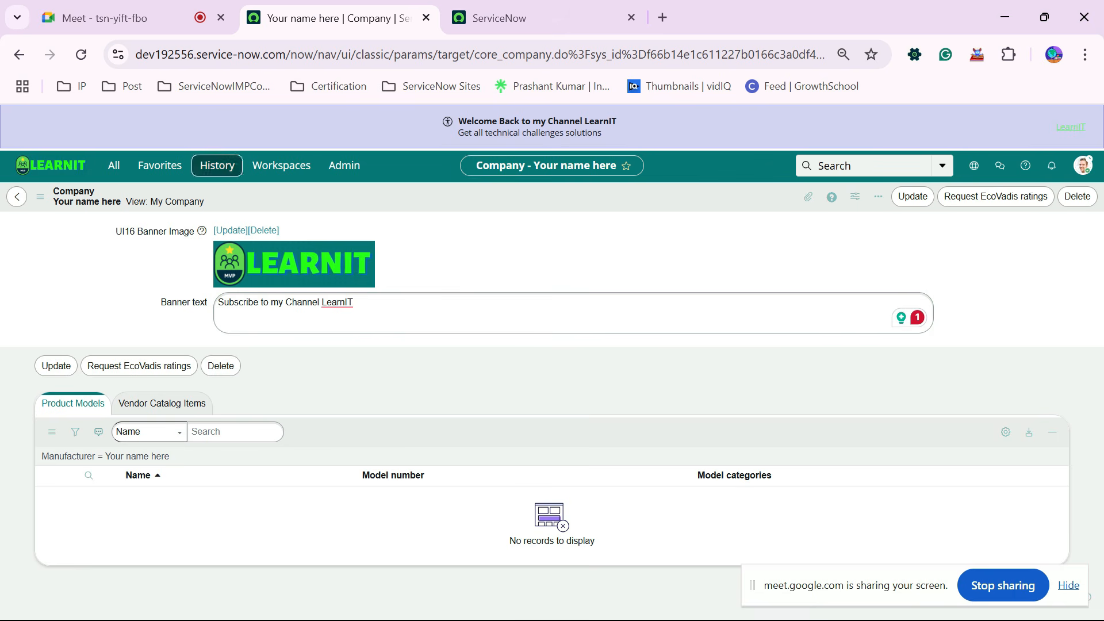
pyautogui.click(114, 166)
pyautogui.click(114, 166)
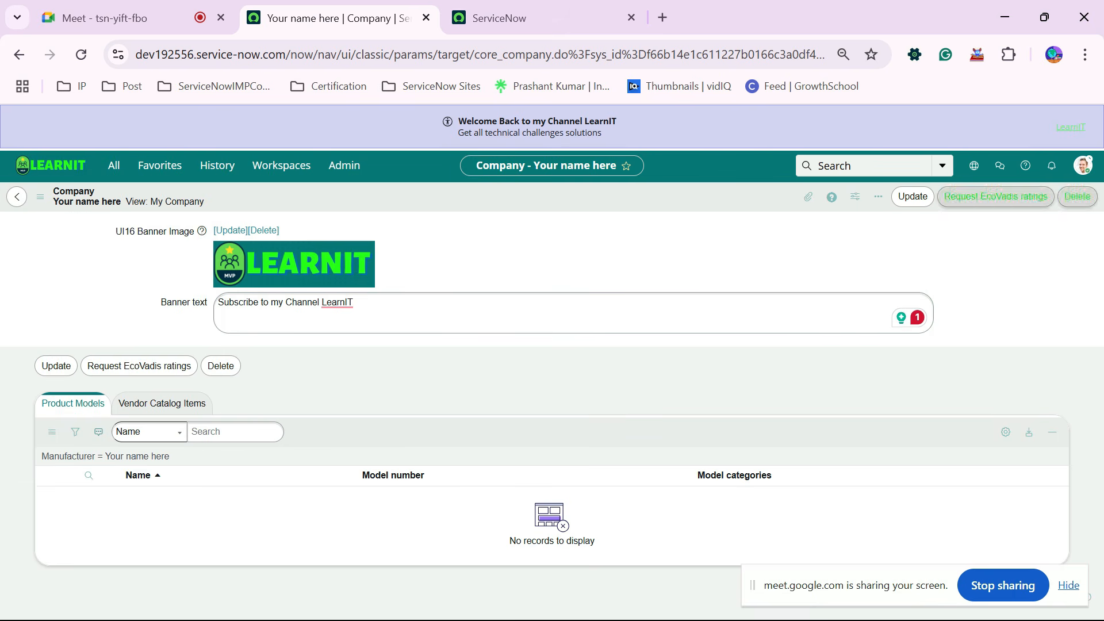
# Flush the instance cache by running cache.do from the navigator filter, and reload the page.
pyautogui.click(114, 166)
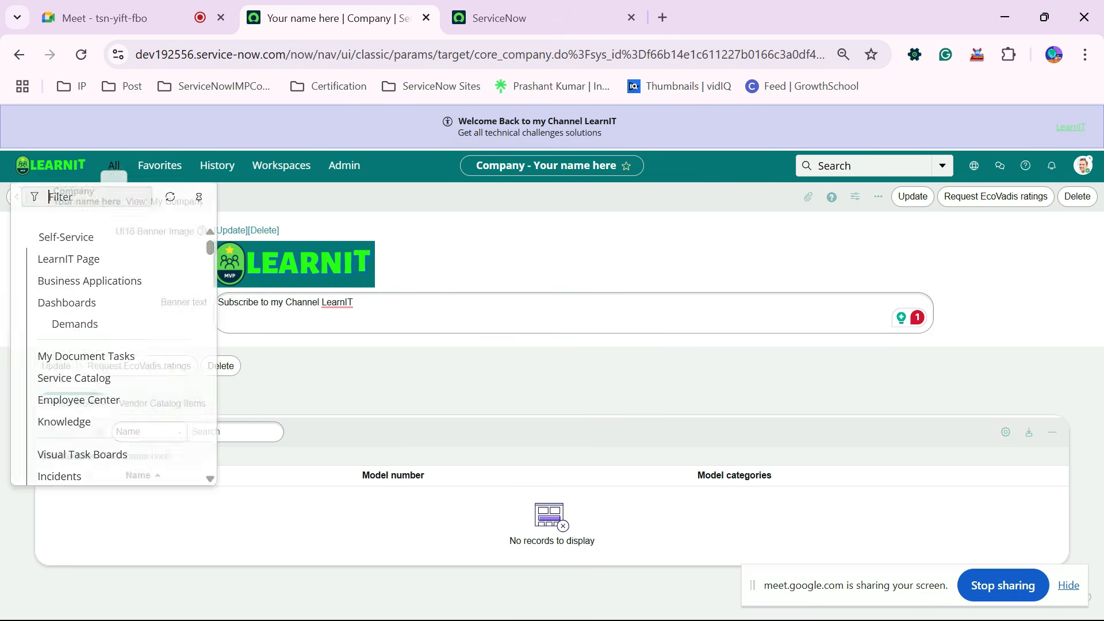
pyautogui.write('c')
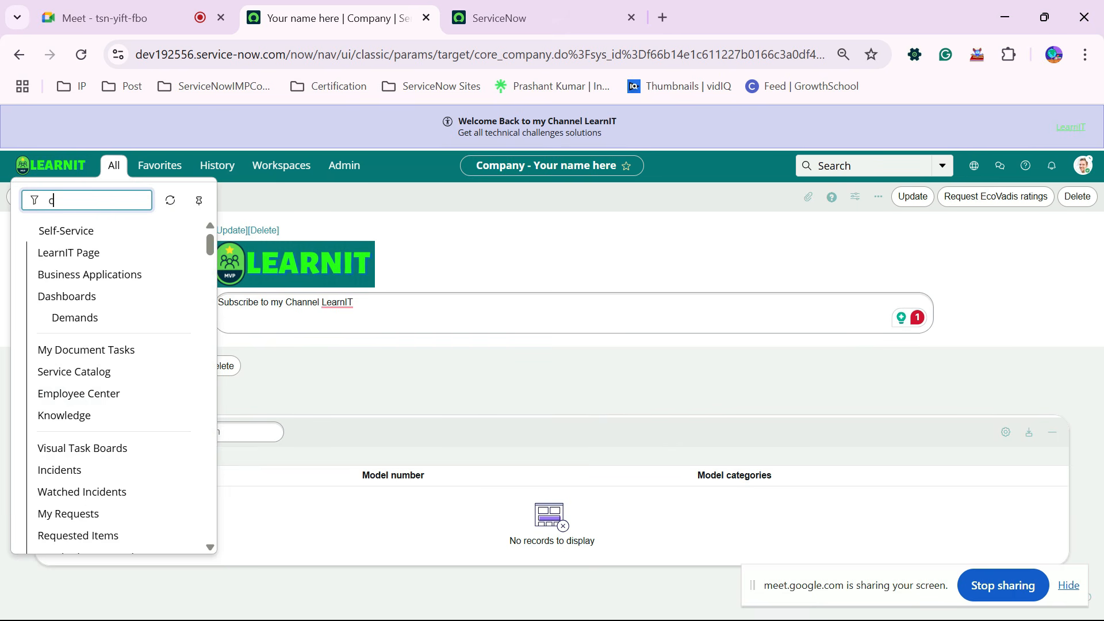
pyautogui.write('ache.do')
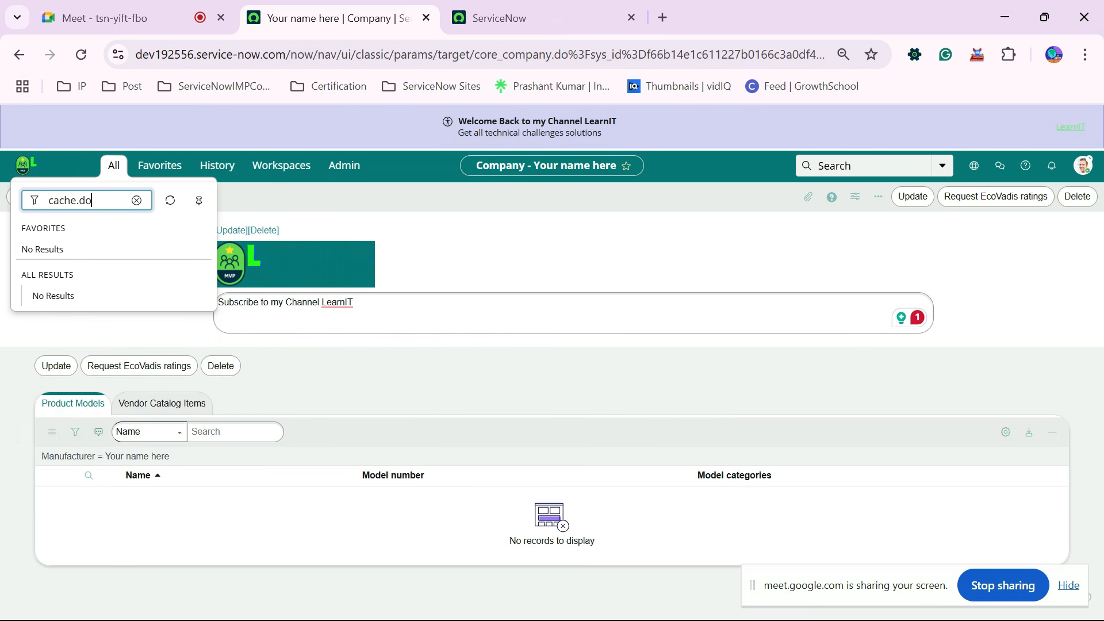
pyautogui.press('Return')
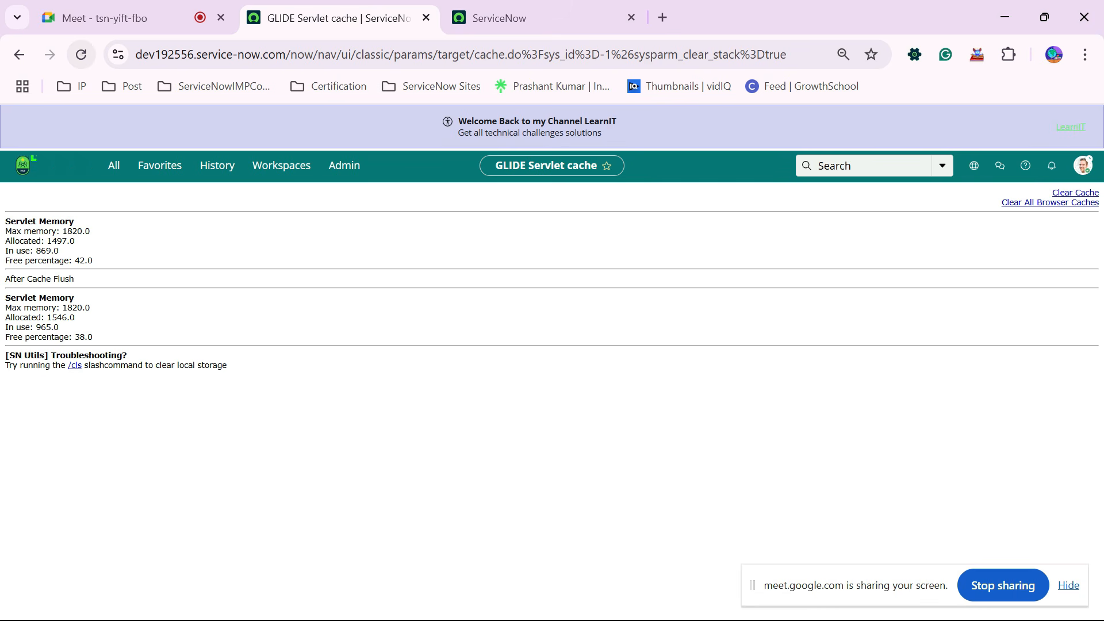
pyautogui.click(81, 54)
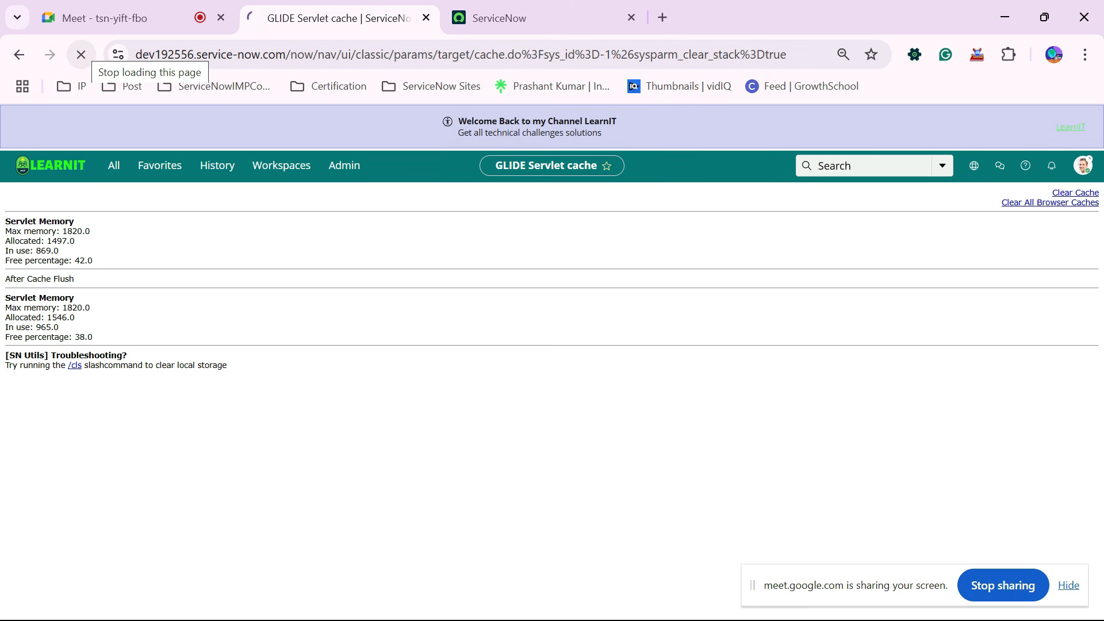
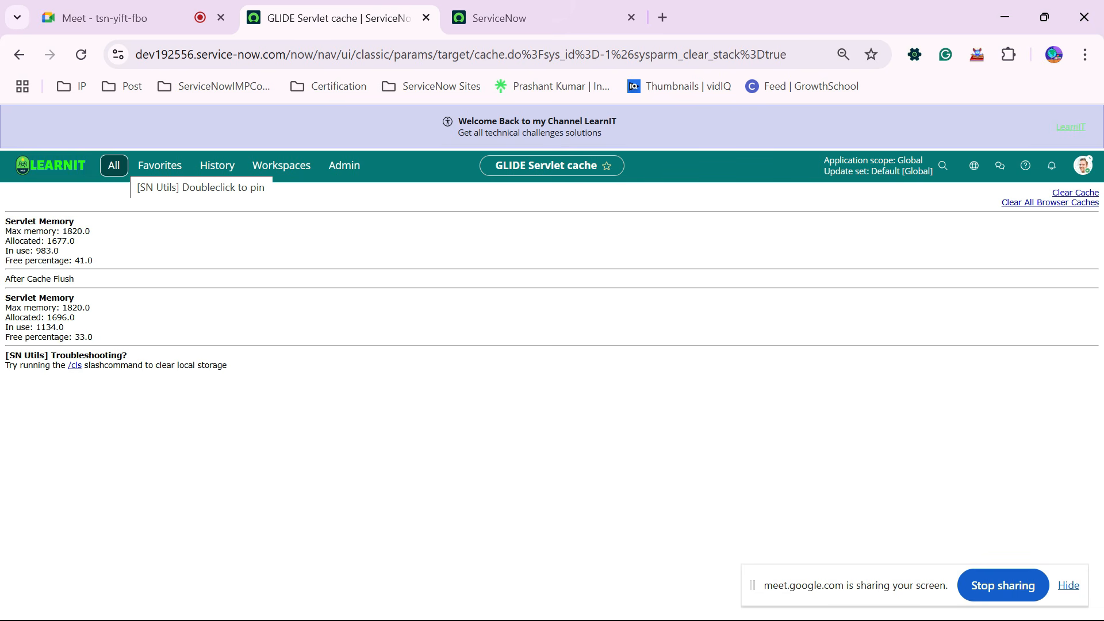
# Return to the instance's home page through the company logo in the header.
pyautogui.click(118, 165)
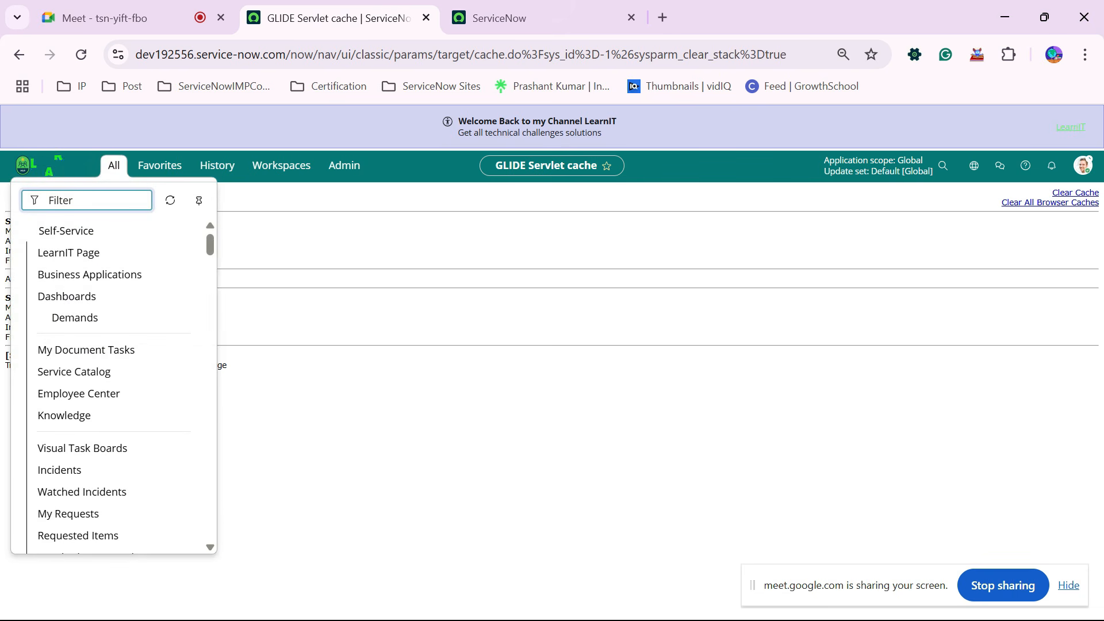
pyautogui.click(50, 166)
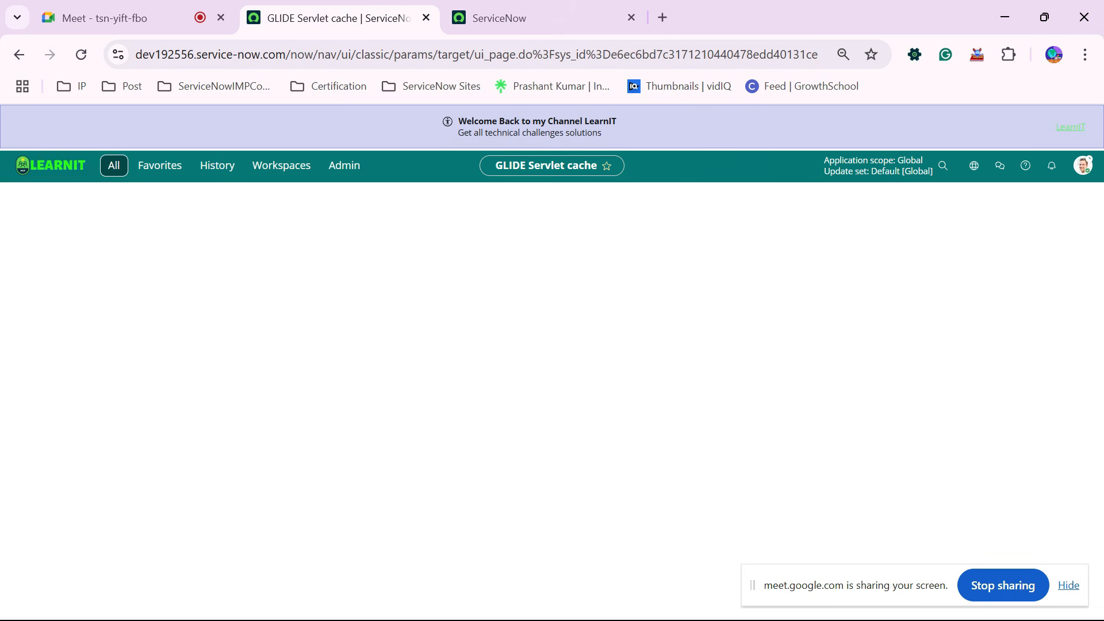
pyautogui.click(113, 166)
pyautogui.click(50, 166)
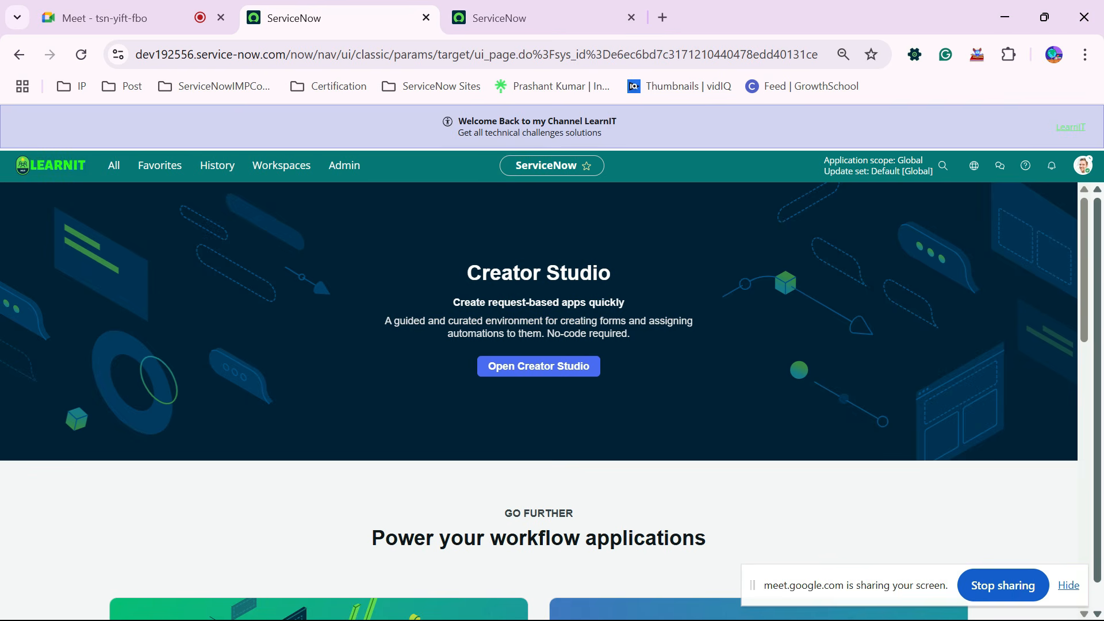
# Filter the navigator for "my company" and reopen the My Company record under System Properties.
pyautogui.click(114, 166)
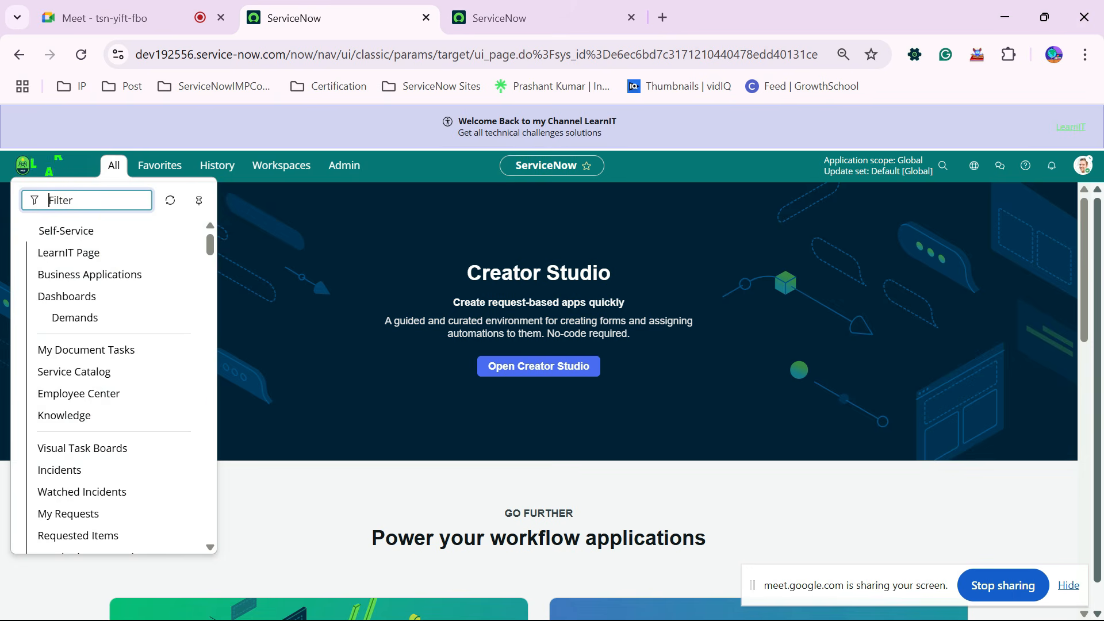
pyautogui.write('my comao')
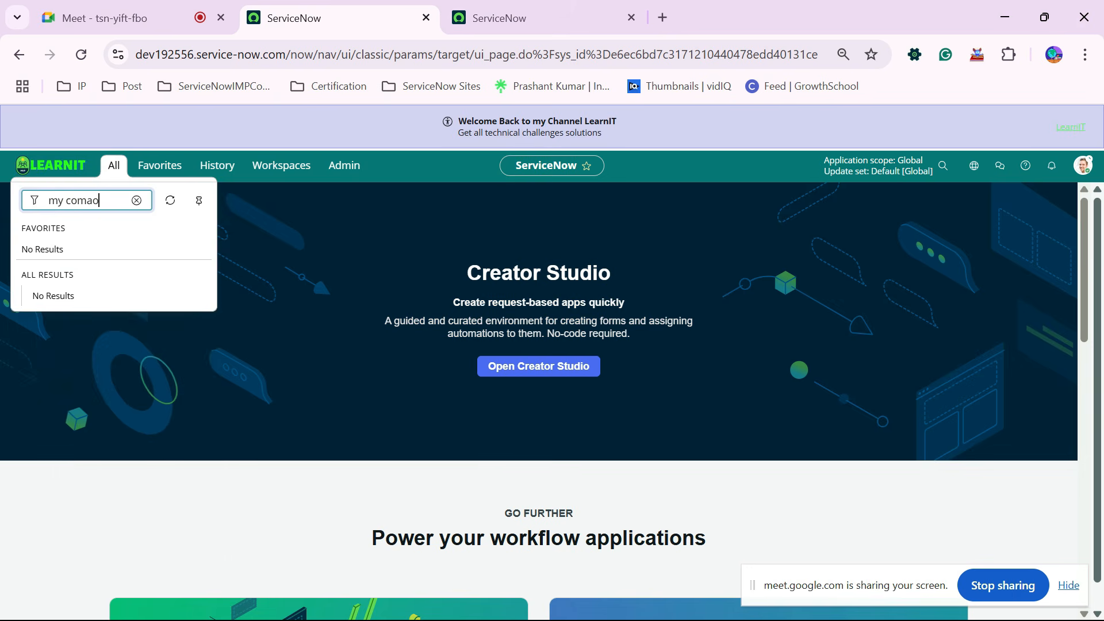
pyautogui.press('BackSpace')
pyautogui.press('BackSpace')
pyautogui.write('pany')
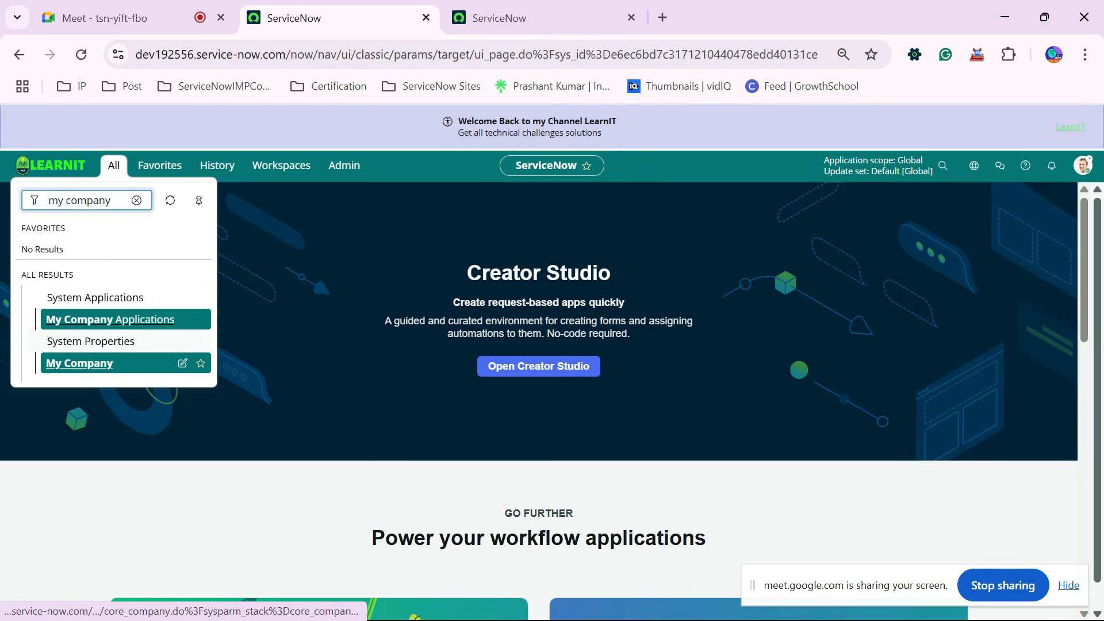
pyautogui.click(79, 363)
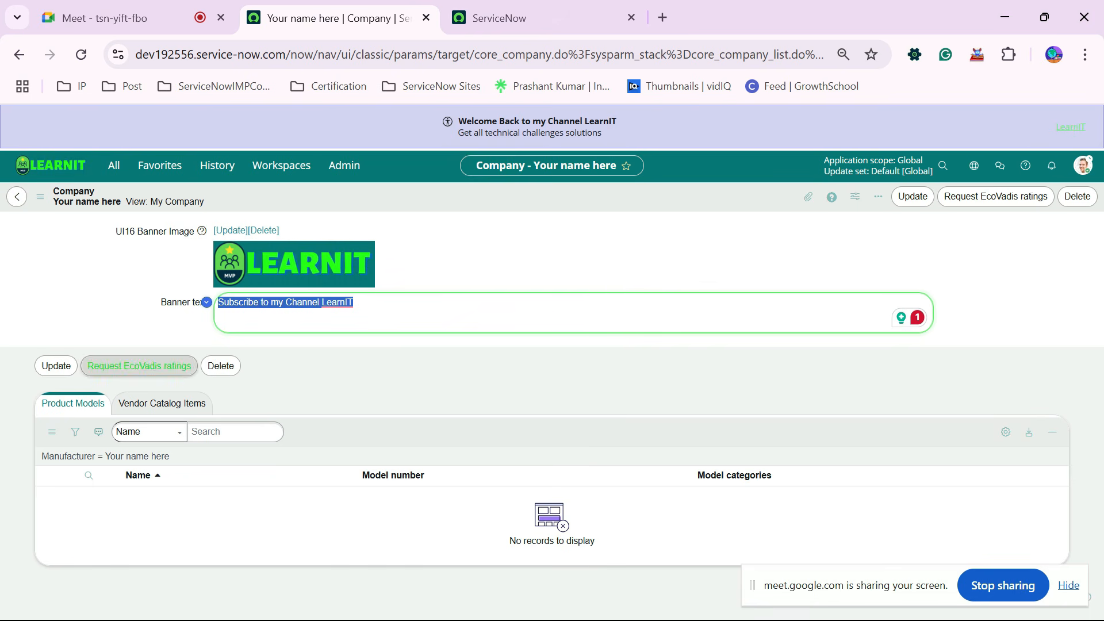
# Compare the Company record's banner text with the header logo's tooltip, and return to the home page through the logo.
pyautogui.click(397, 309)
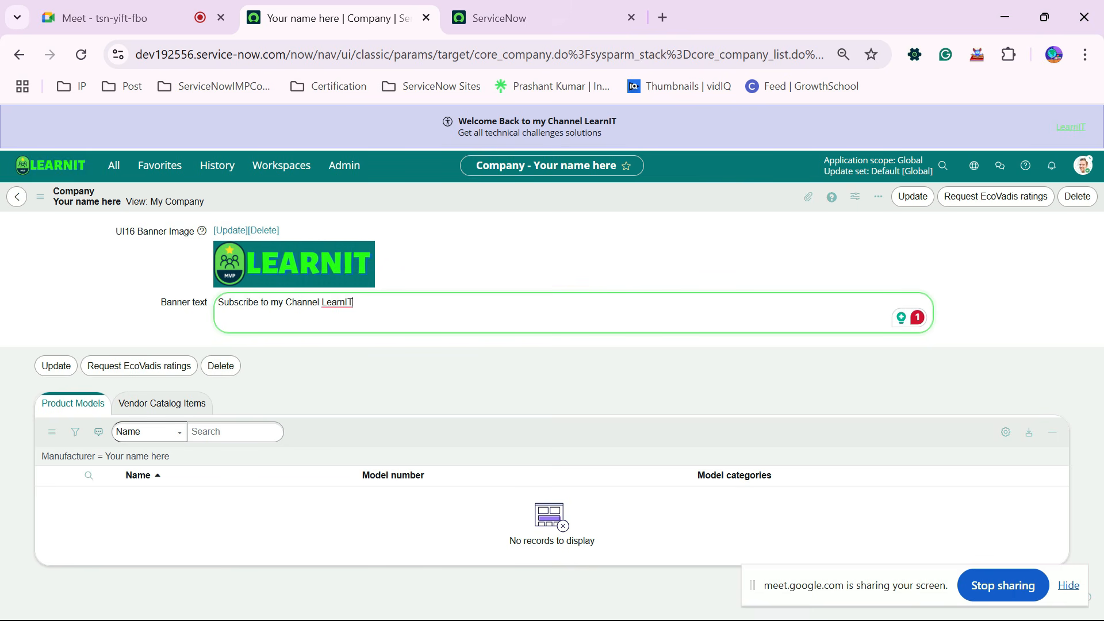
pyautogui.click(541, 266)
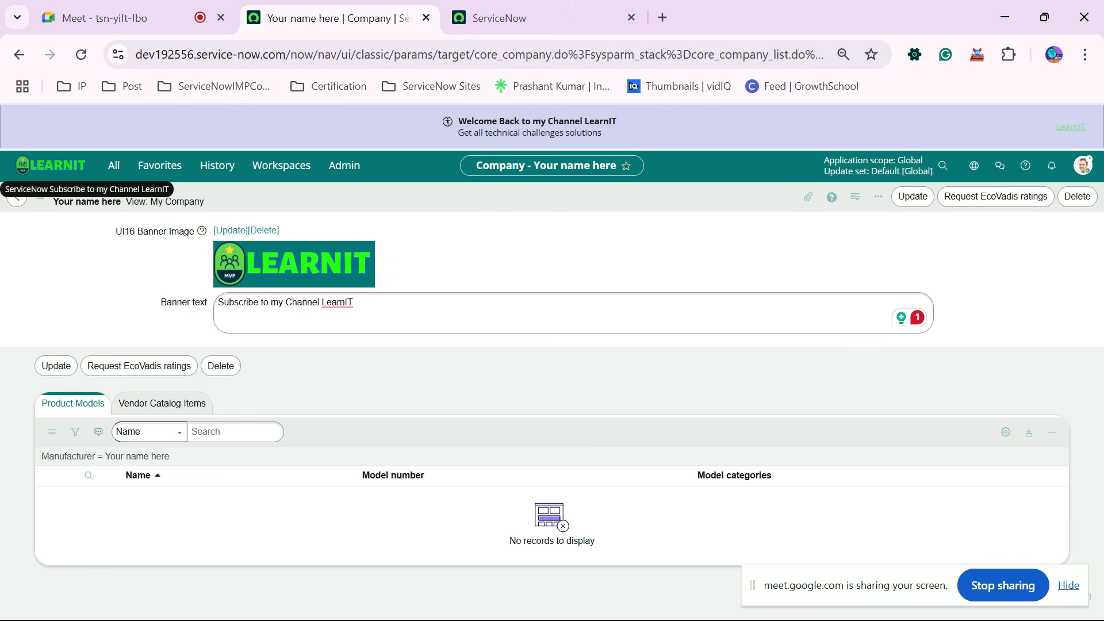
pyautogui.click(50, 165)
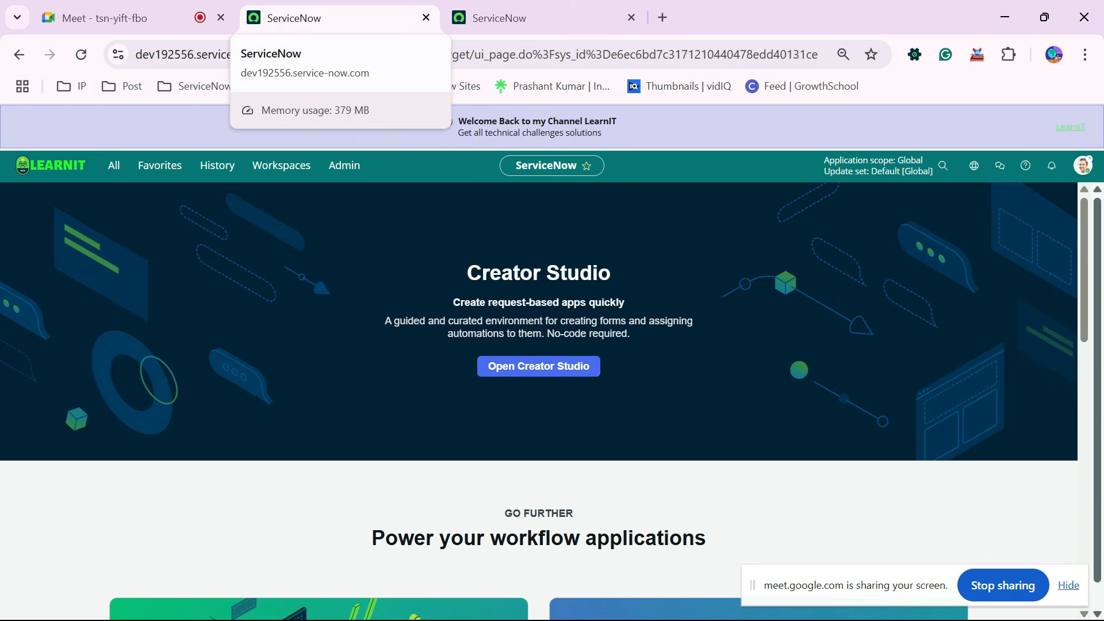
# Check the second ServiceNow browser tab and close it, keeping the first one open.
pyautogui.click(495, 18)
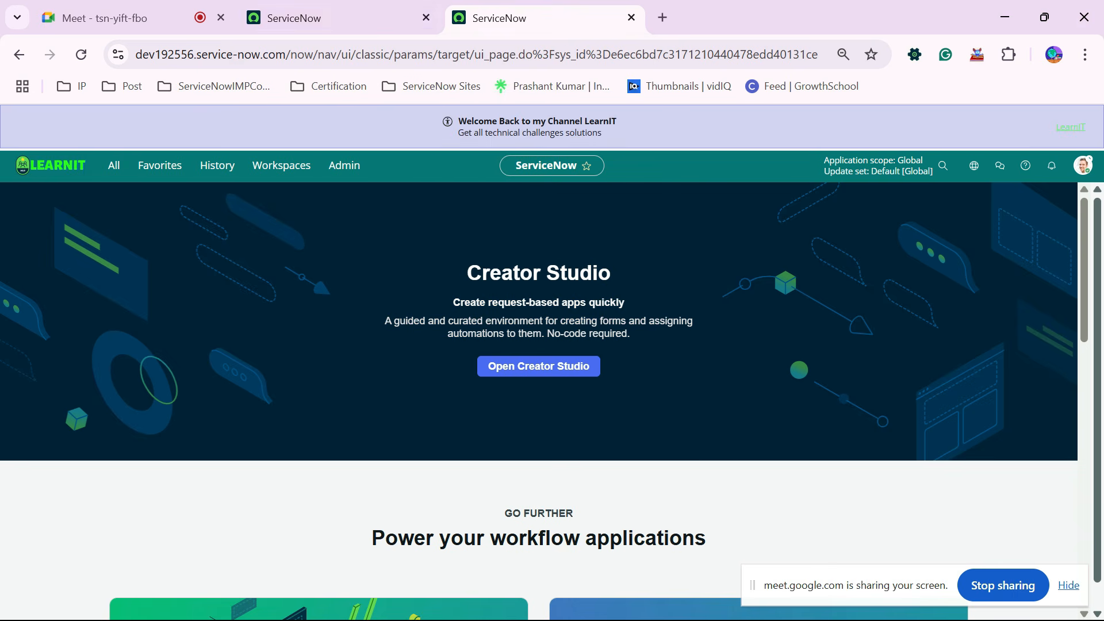
pyautogui.click(294, 18)
pyautogui.click(632, 18)
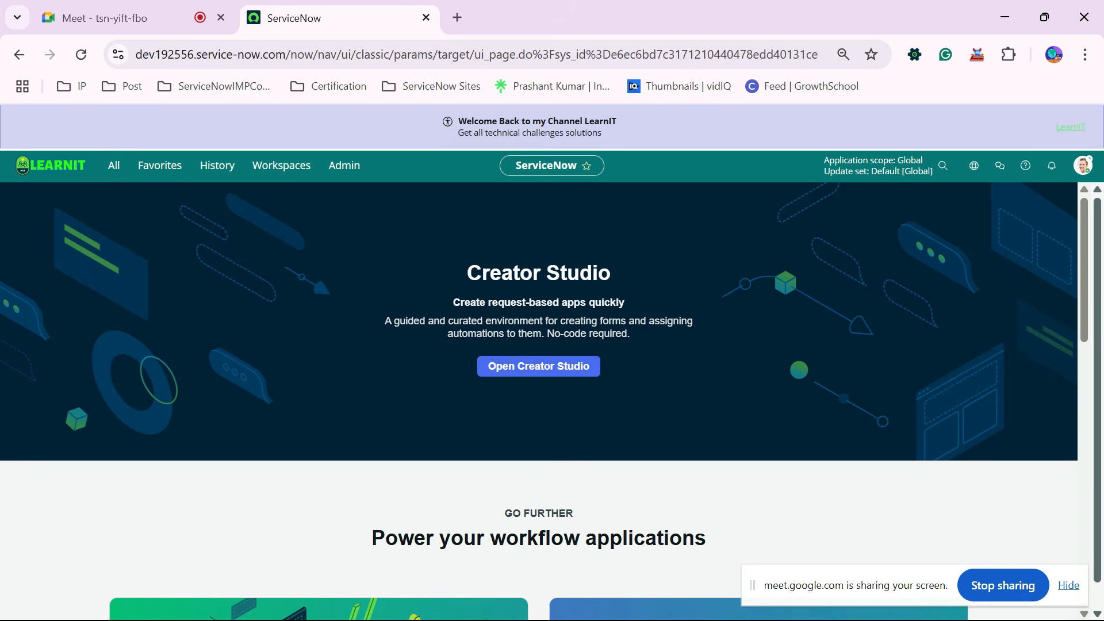
# Clear the "my company" filter from the All menu and pin the navigator open.
pyautogui.click(114, 165)
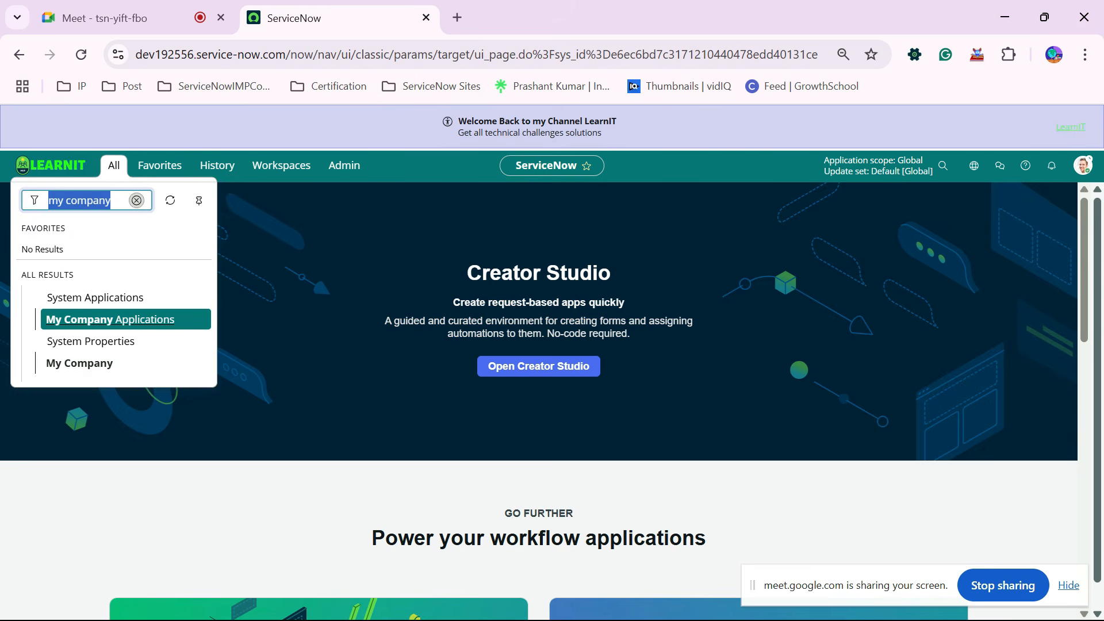
pyautogui.click(136, 200)
pyautogui.click(199, 200)
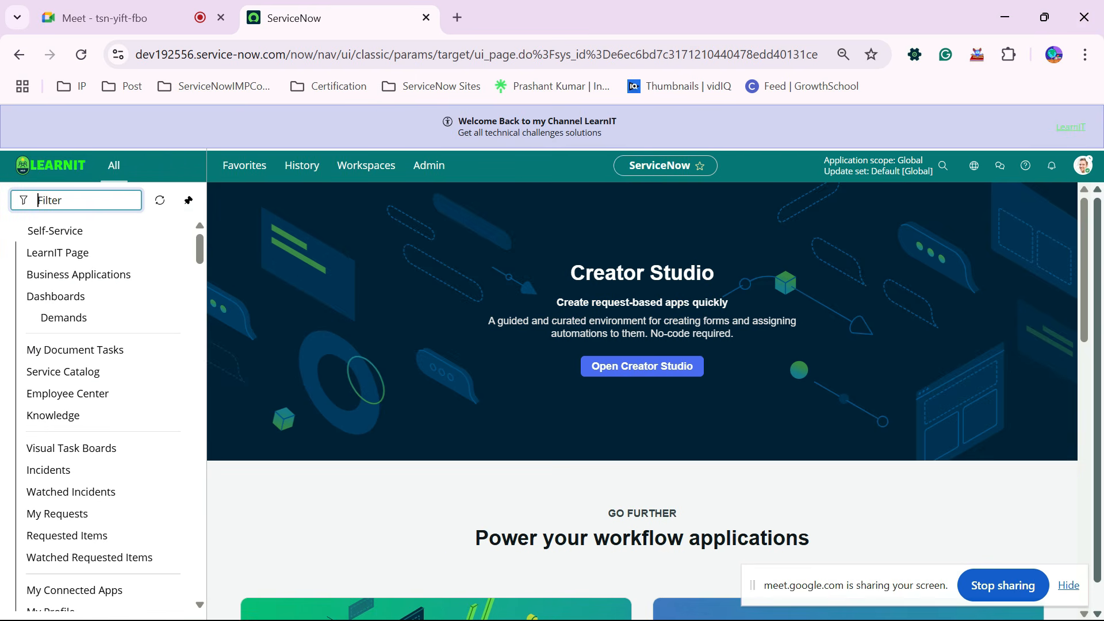
# Filter the navigator for "theme builder" and open Theme Builder in its own browser tab.
pyautogui.write('theme')
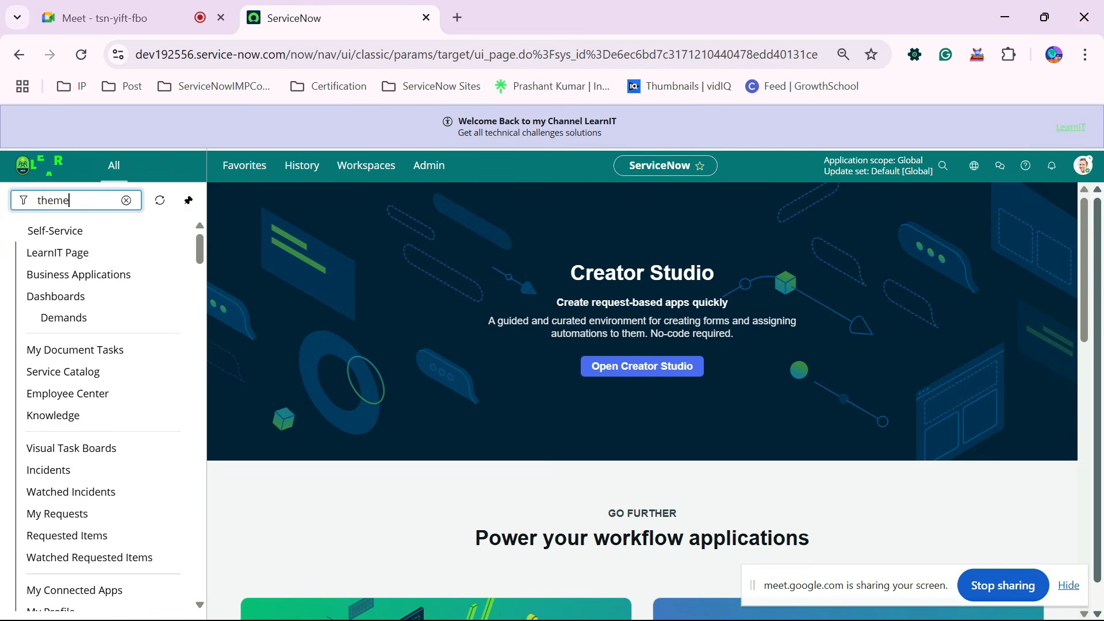
pyautogui.write(' builder')
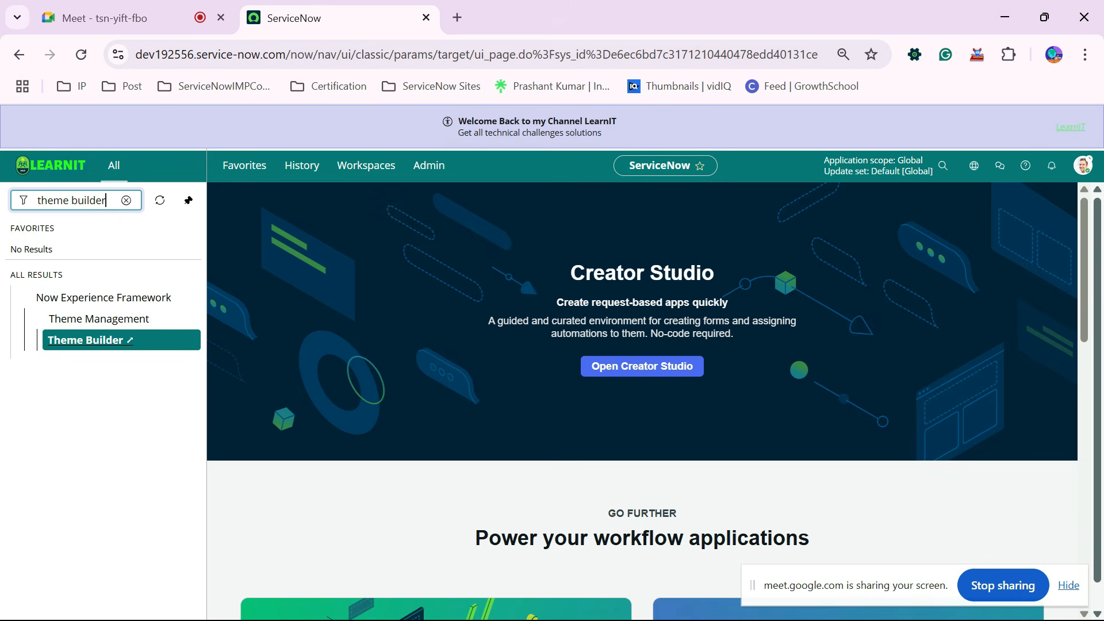
pyautogui.press('Return')
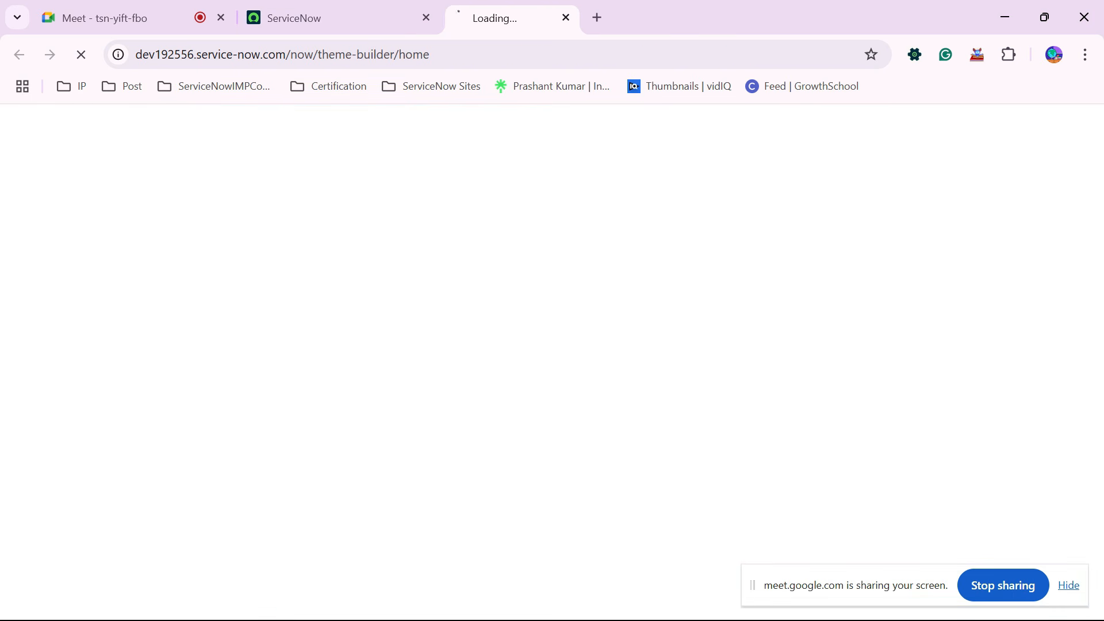
pyautogui.click(339, 18)
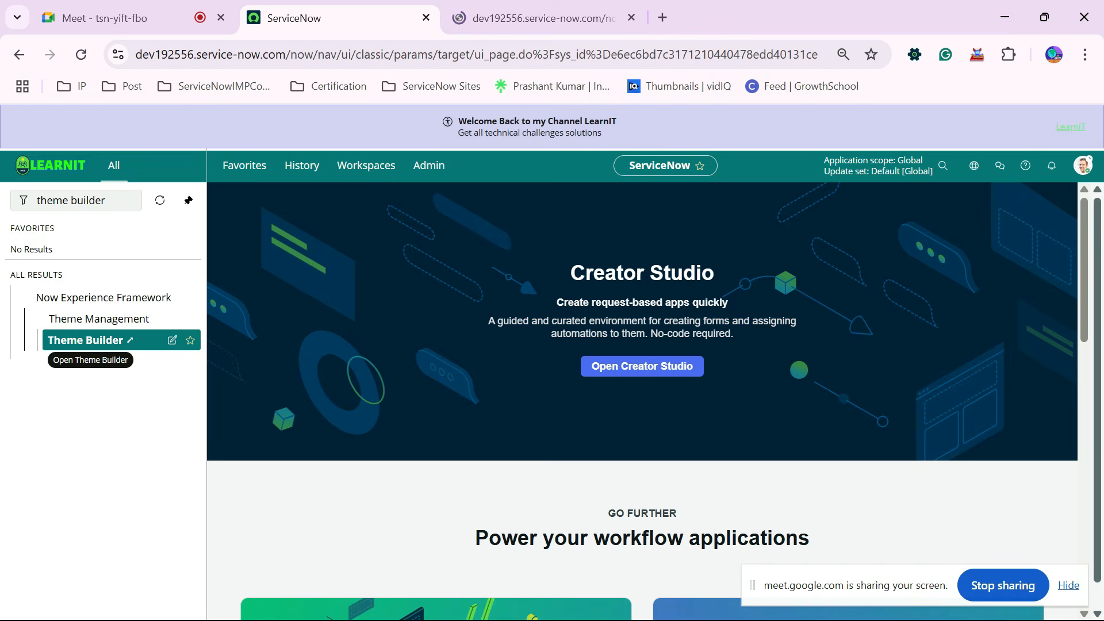
pyautogui.click(541, 17)
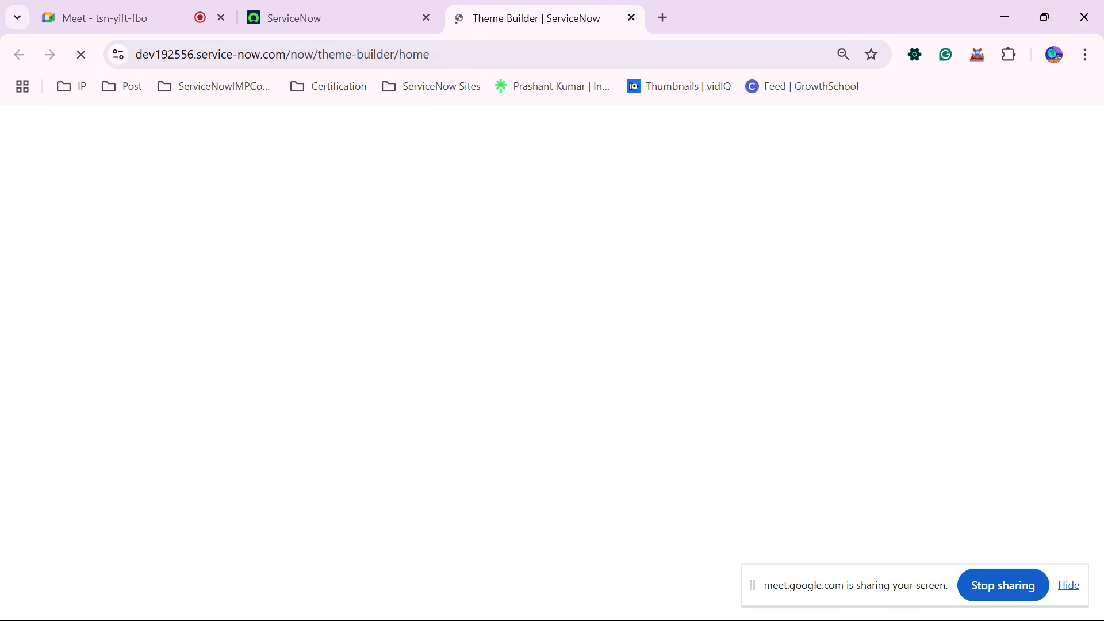
# Back on the ServiceNow home page, replace the navigator filter with "plugi" and open Plugins under System Definition.
pyautogui.click(339, 18)
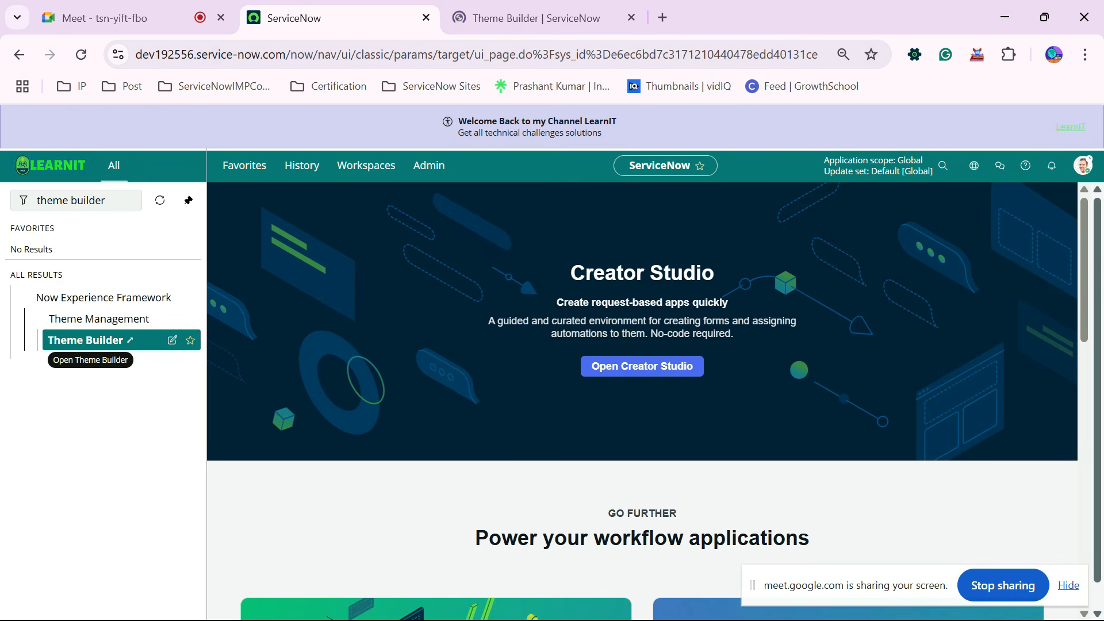
pyautogui.tripleClick(87, 200)
pyautogui.press('BackSpace')
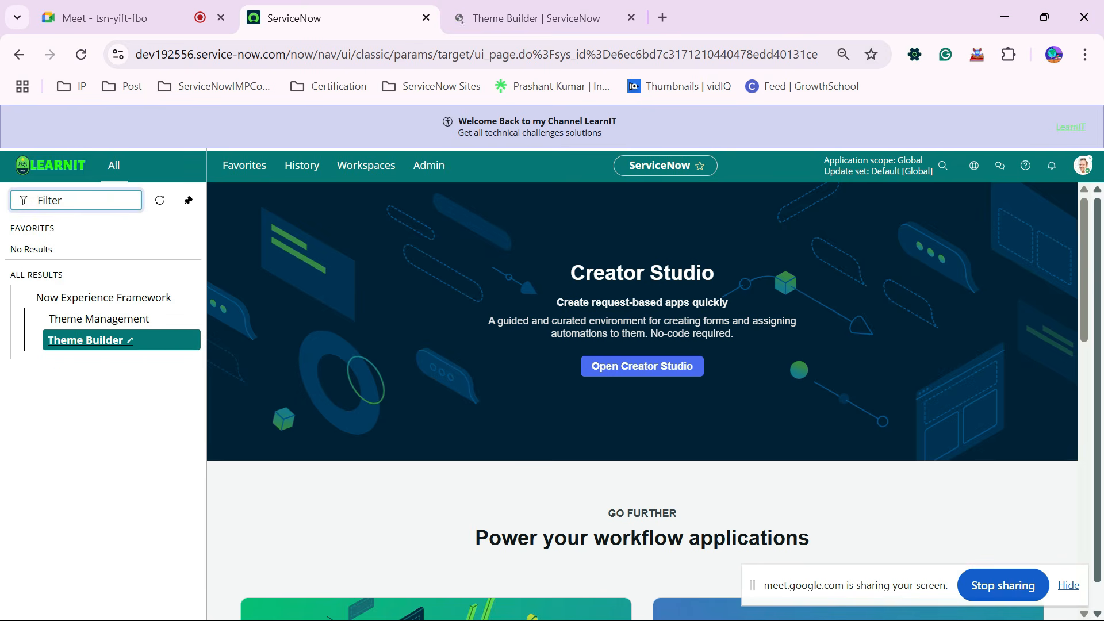
pyautogui.write('pl')
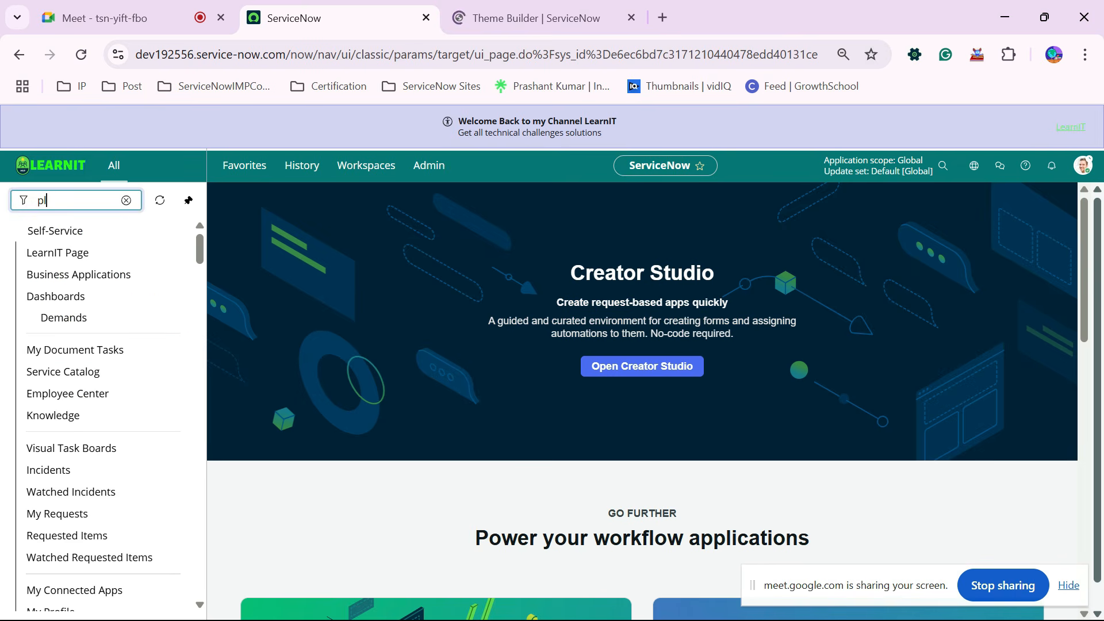
pyautogui.write('ugi')
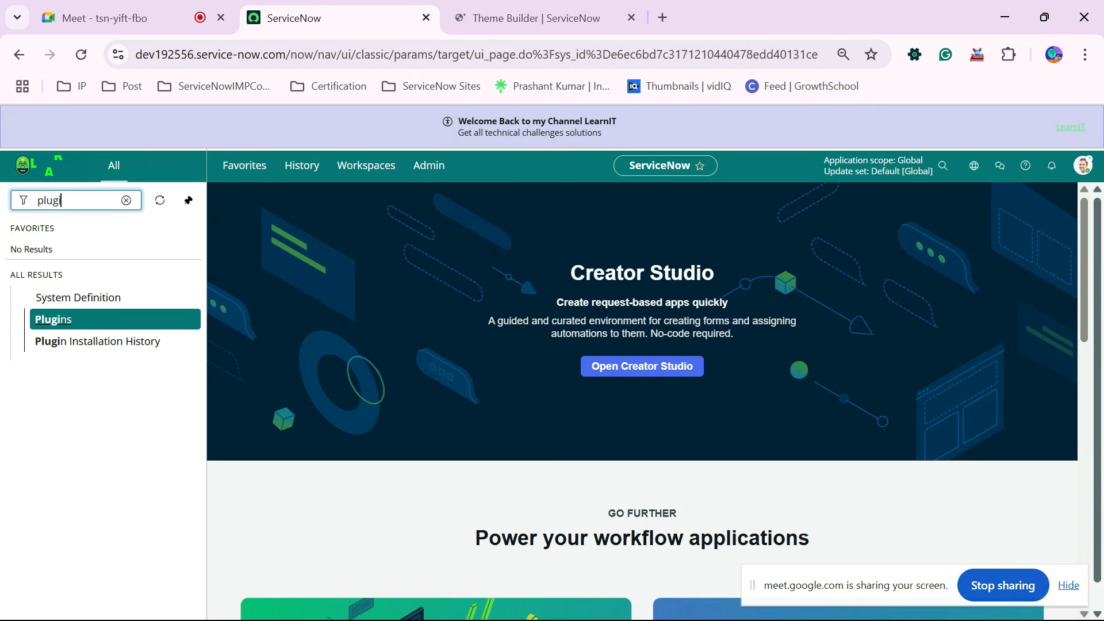
pyautogui.click(54, 319)
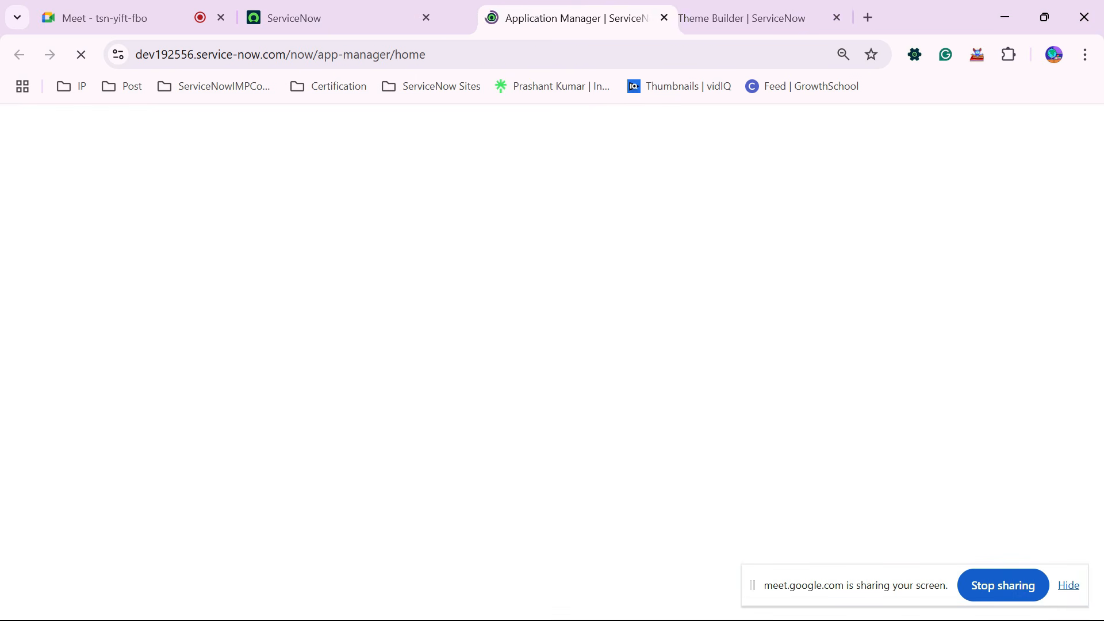
pyautogui.click(742, 18)
pyautogui.click(543, 18)
pyautogui.click(742, 18)
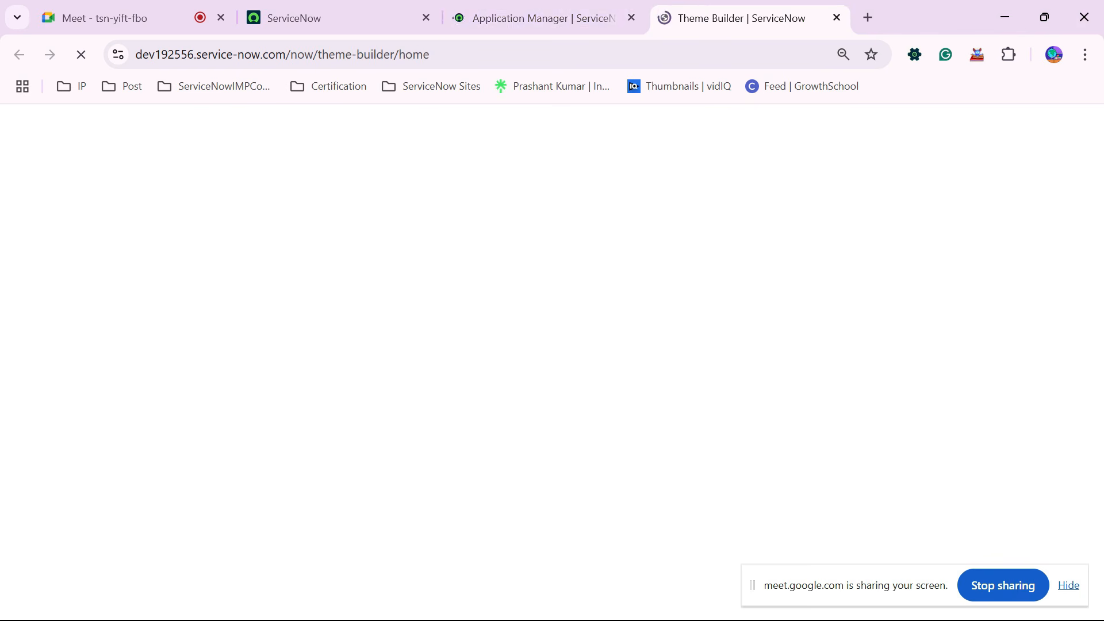
# Search the Application Manager for "theme builder" and examine the matching installed applications.
pyautogui.click(544, 17)
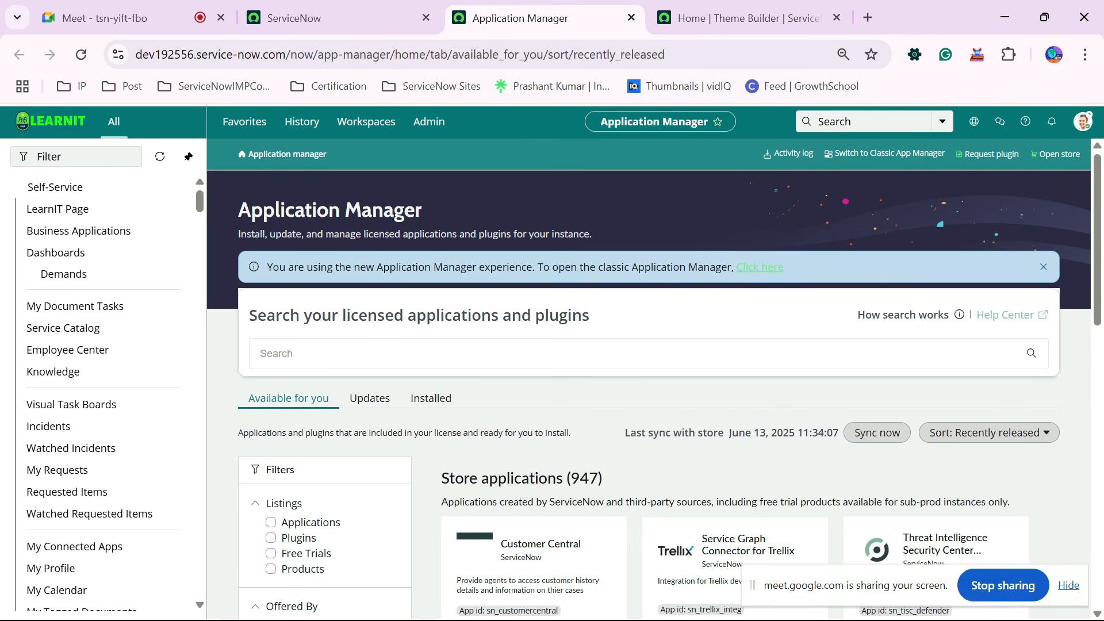
pyautogui.write('the')
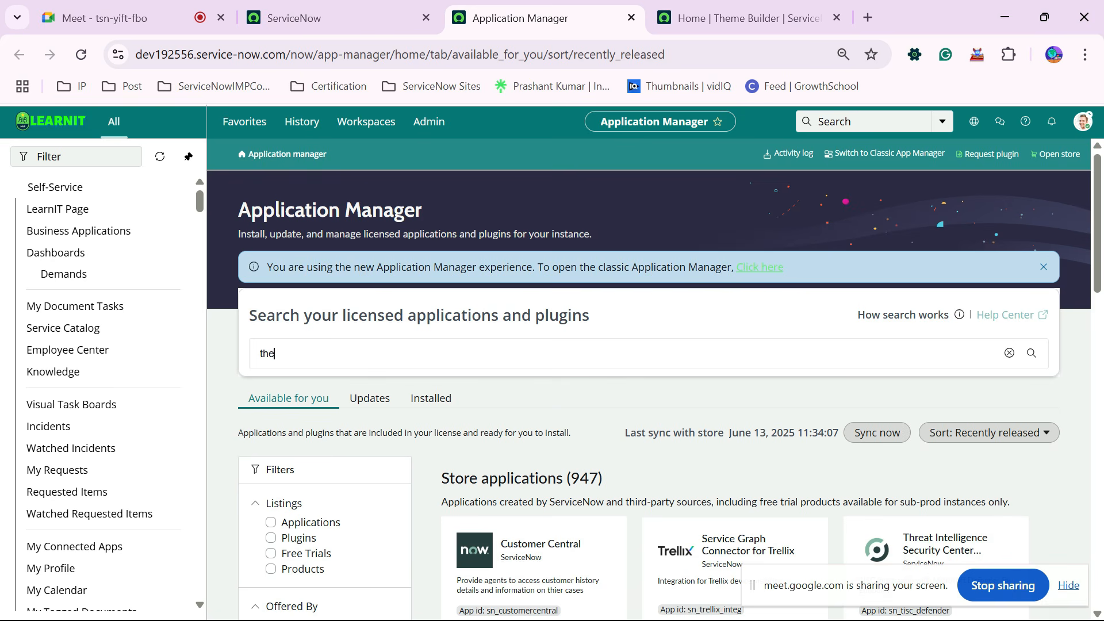
pyautogui.write('me builder')
pyautogui.press('Return')
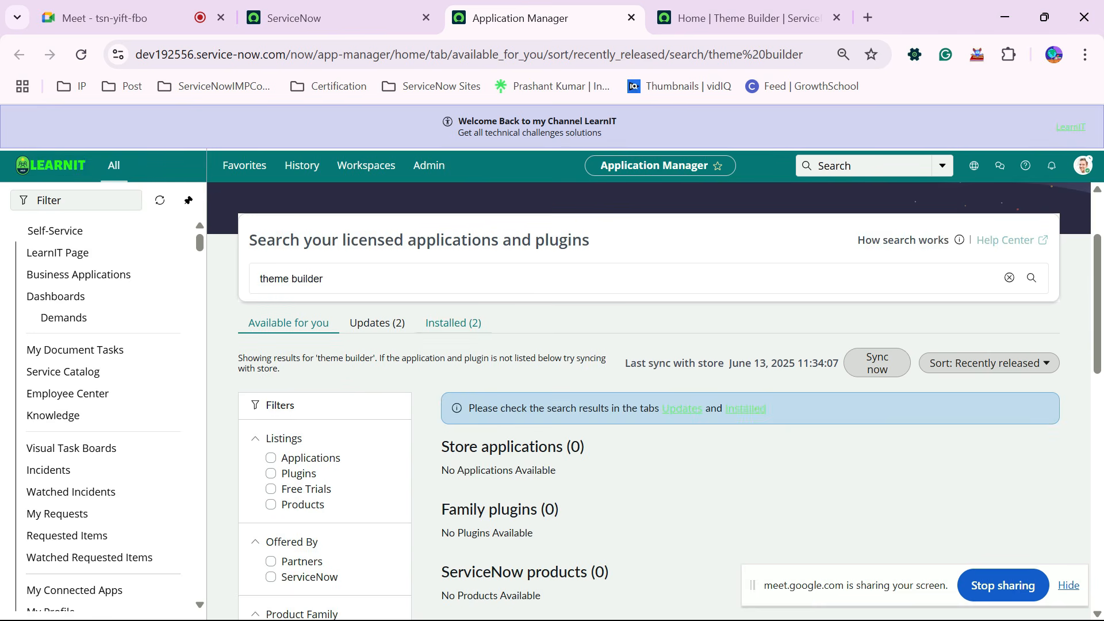
pyautogui.click(454, 323)
pyautogui.scroll(-3, 495, 368)
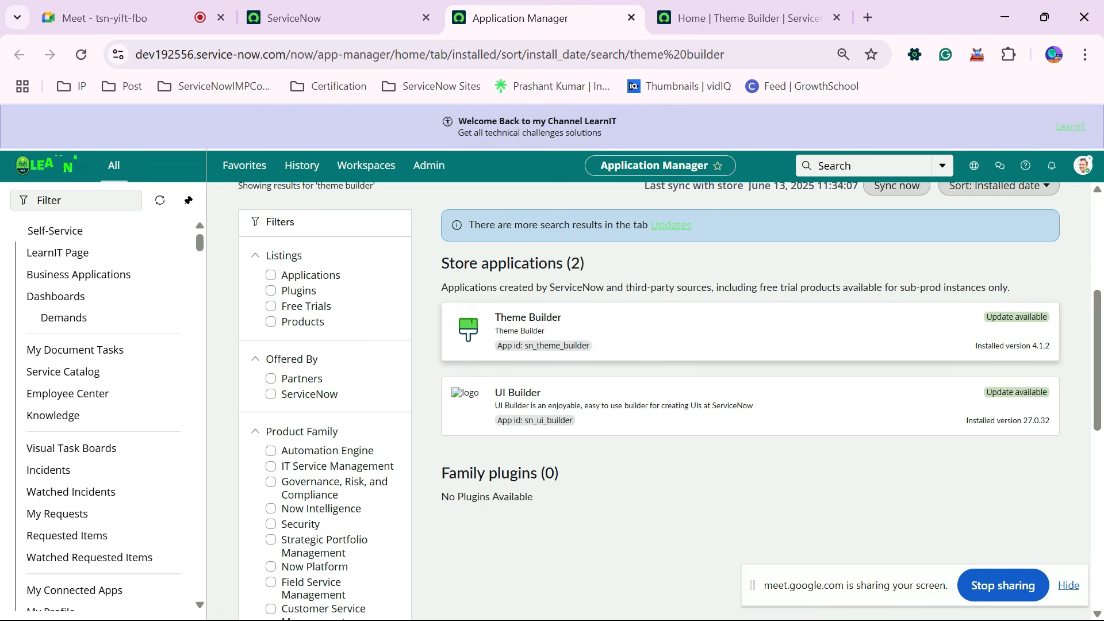
# Open the Theme Builder store application's details page and review its version, installed and update details.
pyautogui.click(528, 318)
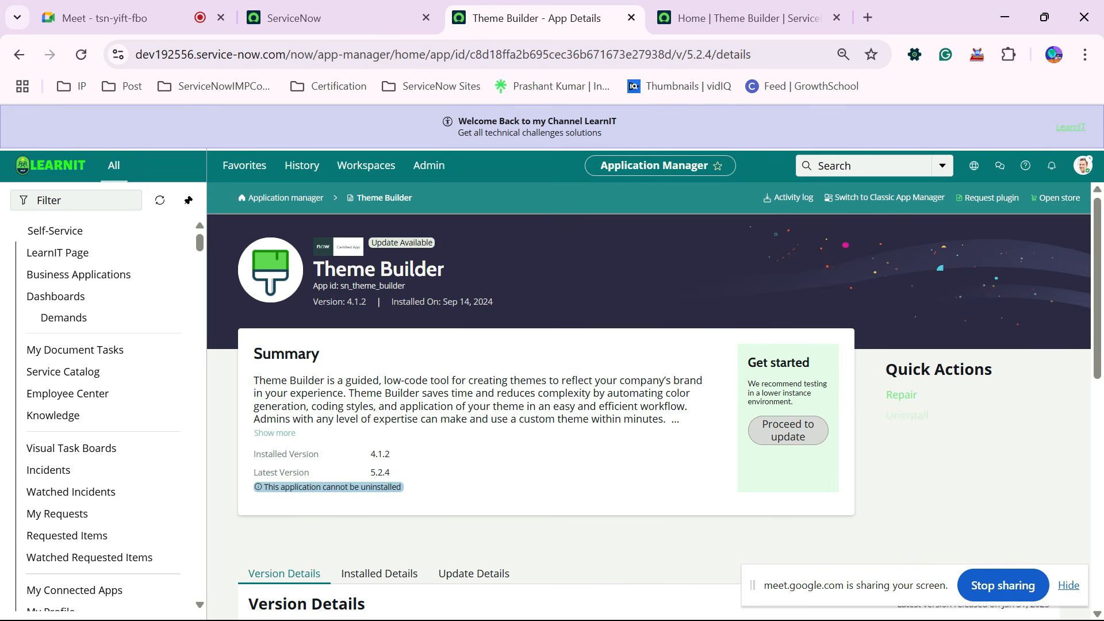
pyautogui.scroll(-4, 668, 403)
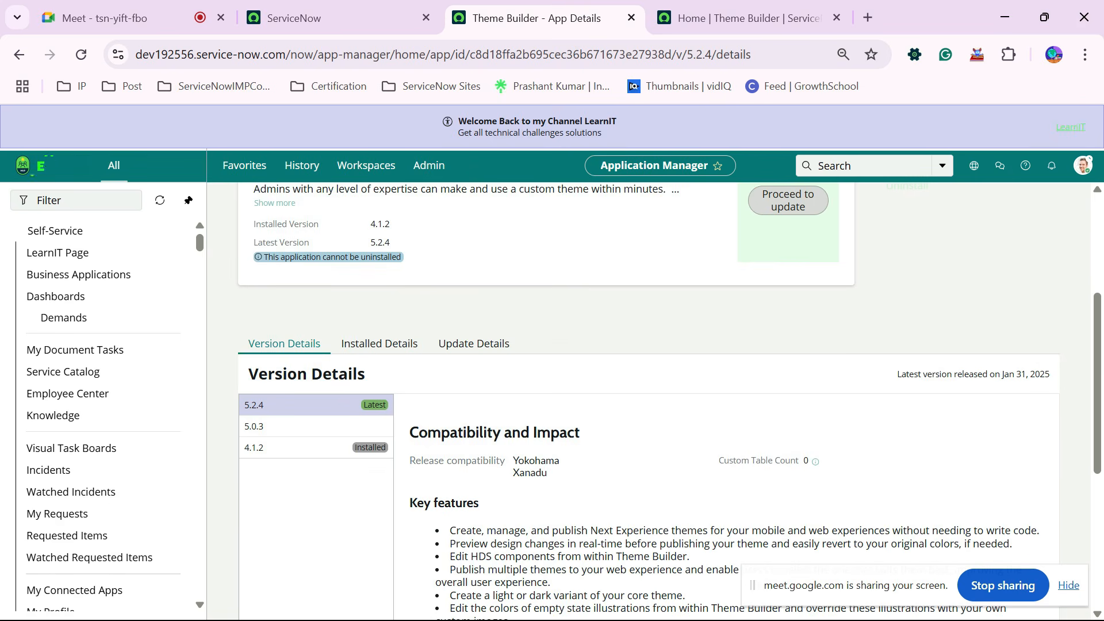
pyautogui.click(380, 343)
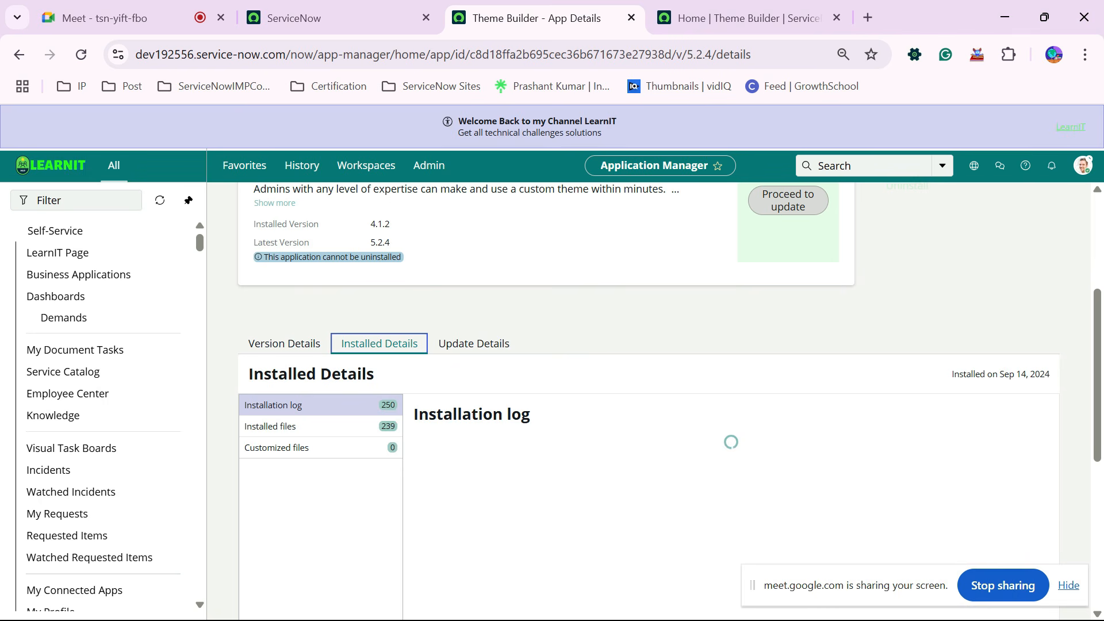
pyautogui.click(474, 344)
pyautogui.click(284, 343)
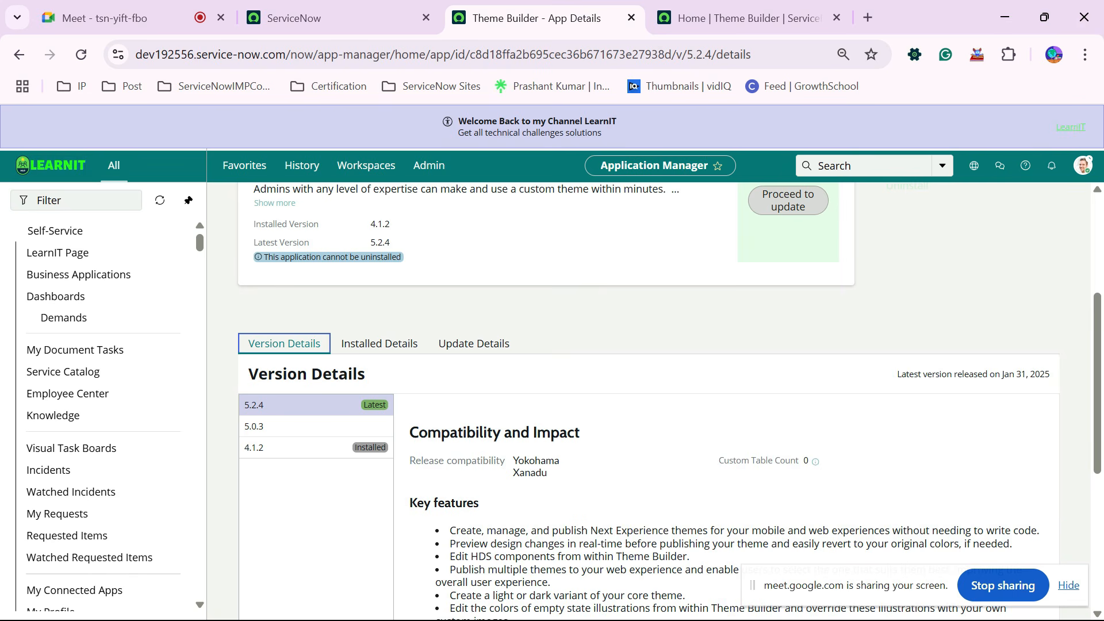
pyautogui.scroll(4, 650, 402)
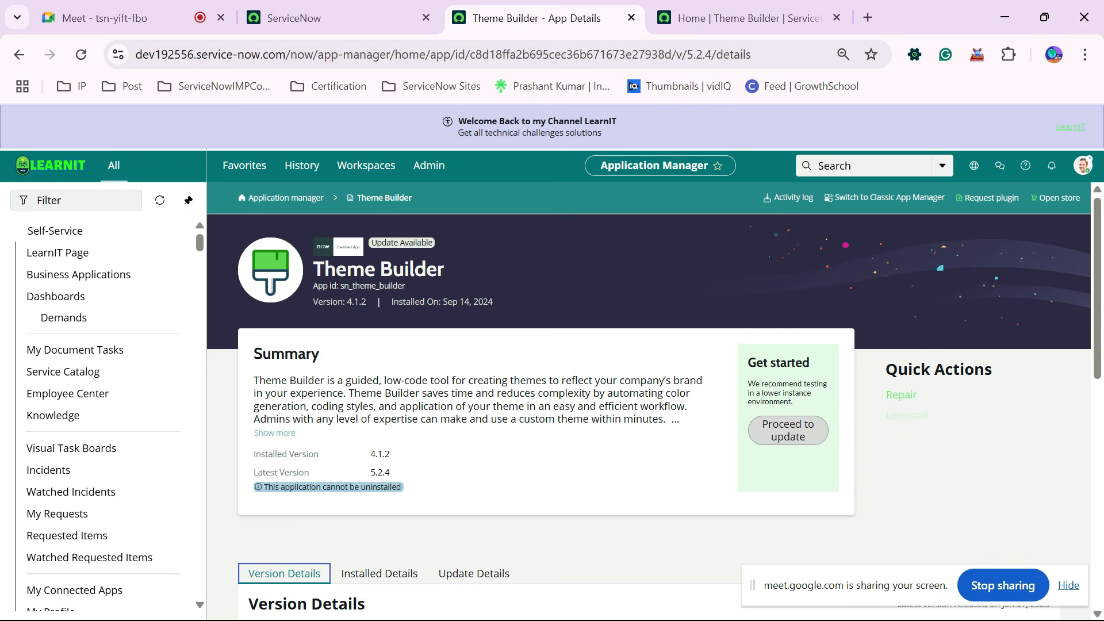
# Check the open Theme Builder home page and close the browser tab showing the application's details.
pyautogui.click(742, 18)
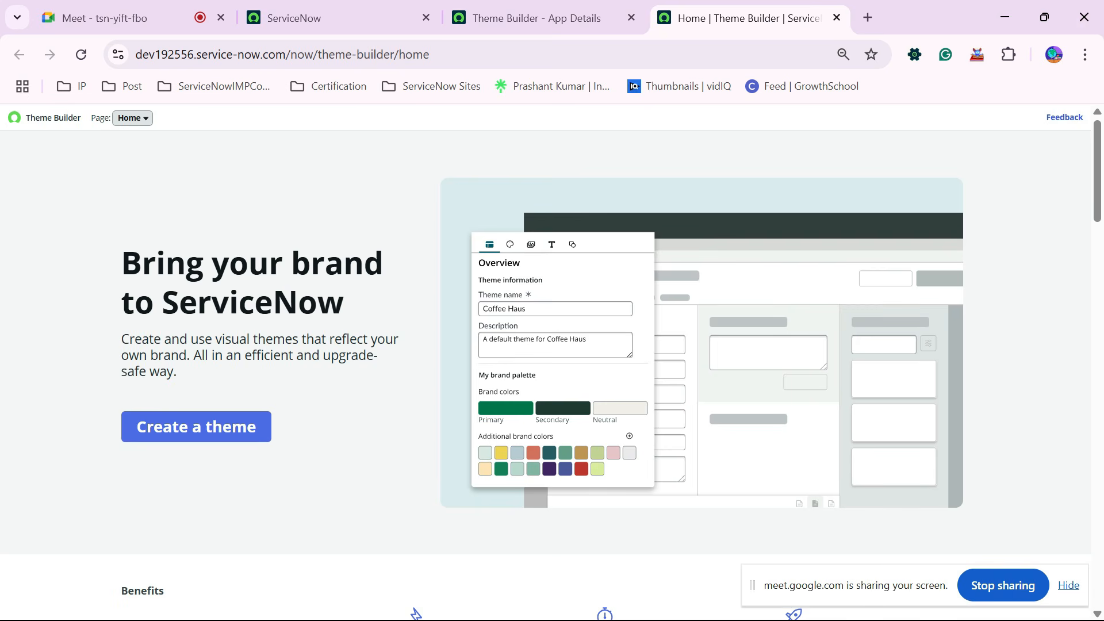
pyautogui.click(541, 18)
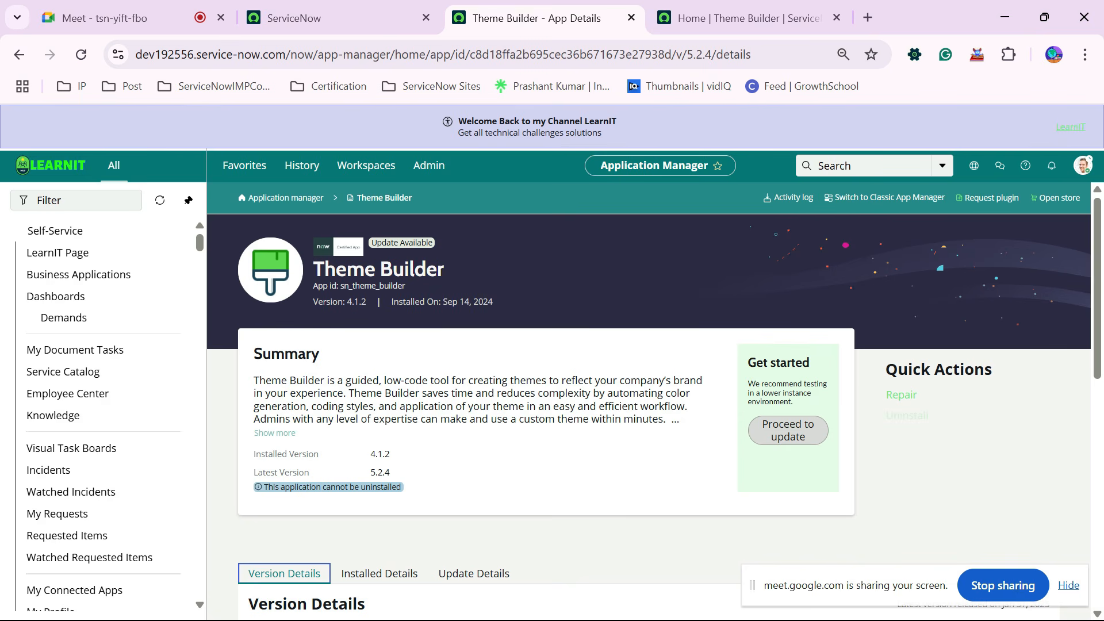
pyautogui.click(631, 18)
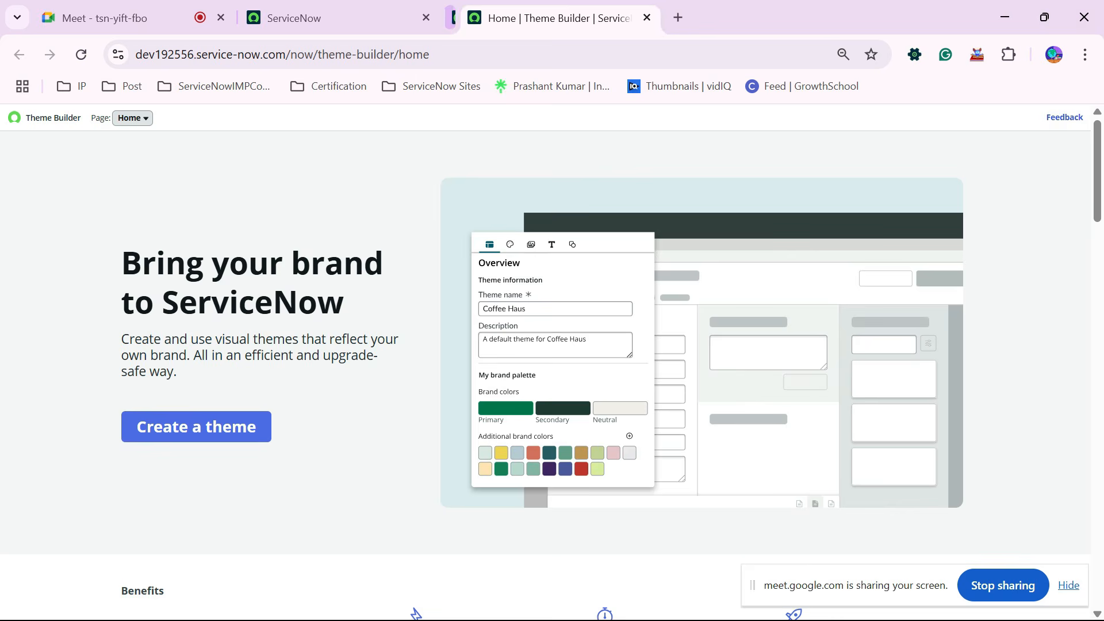
# Back on the ServiceNow home page, replace the navigator filter with "theme builder" and open Theme Builder under Theme Management.
pyautogui.click(294, 18)
pyautogui.doubleClick(55, 201)
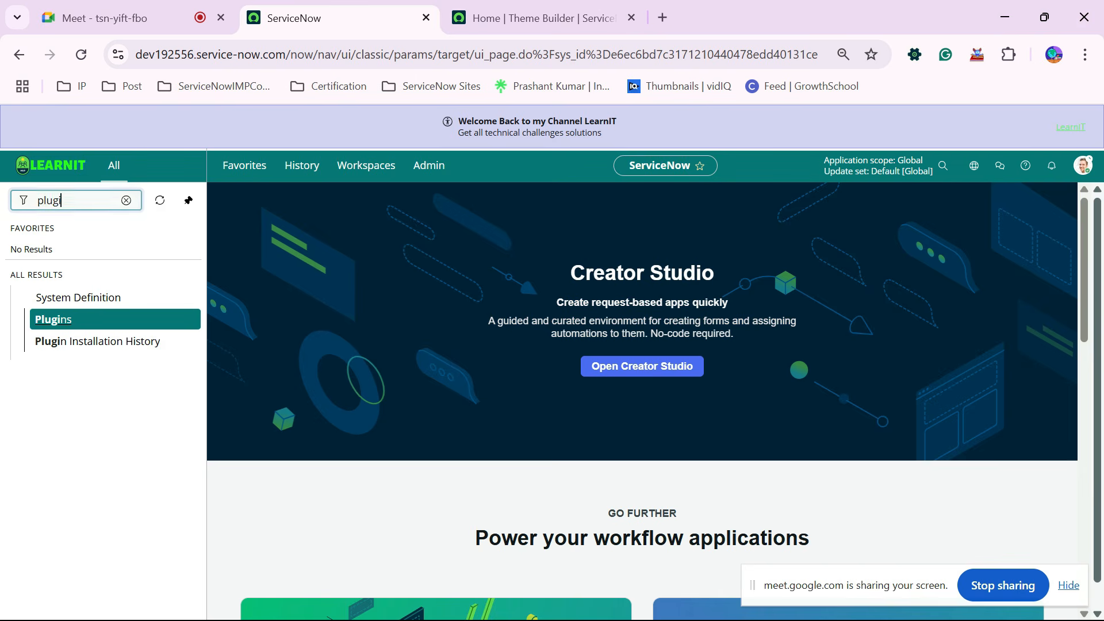
pyautogui.write('them')
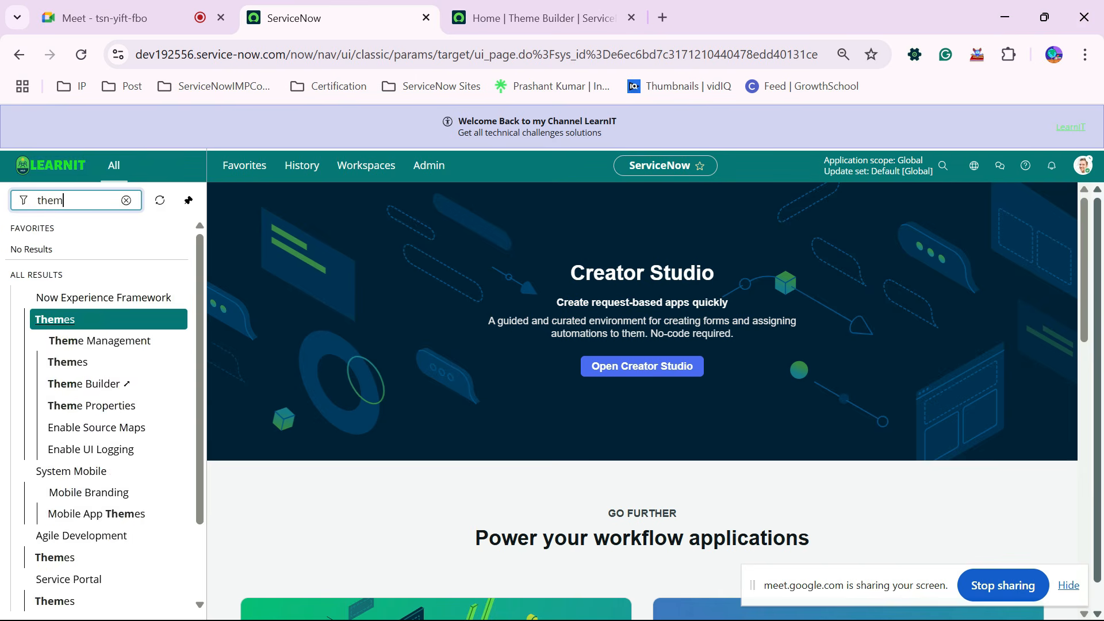
pyautogui.write('e builder')
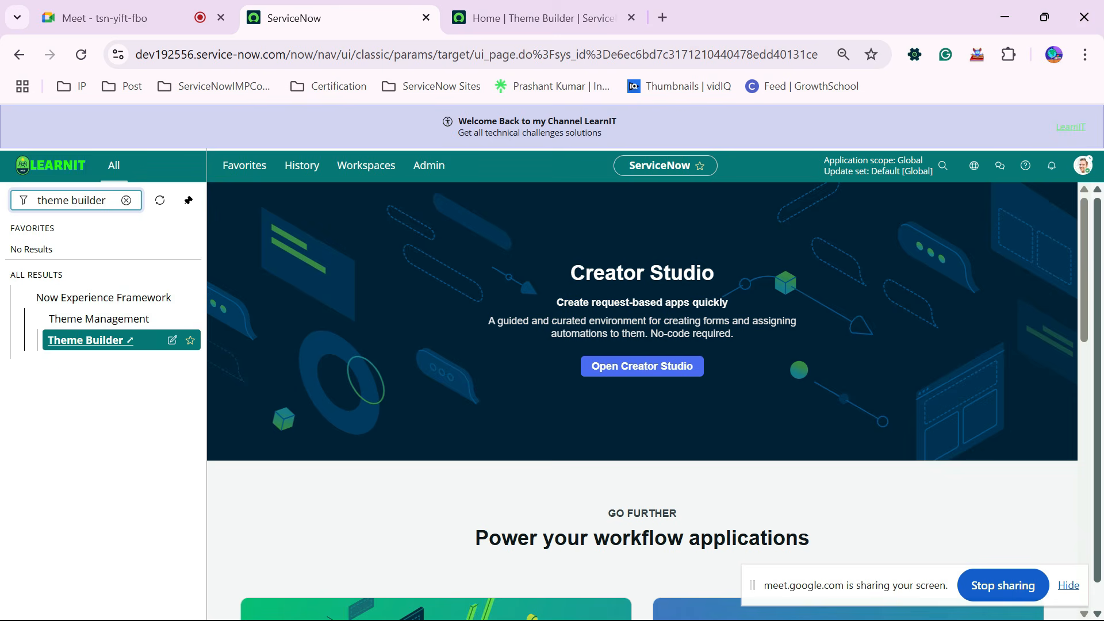
pyautogui.click(85, 339)
# Review the Theme Builder home page, including its benefits, setup, preview and theme management sections and the help links.
pyautogui.scroll(-20, 546, 362)
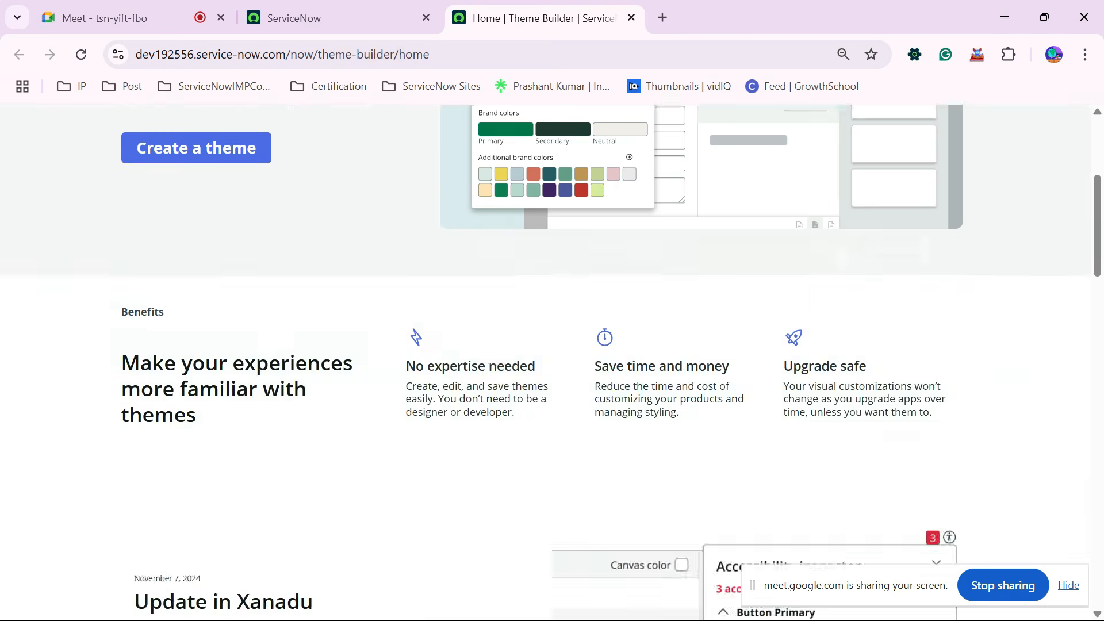
pyautogui.scroll(-15, 545, 361)
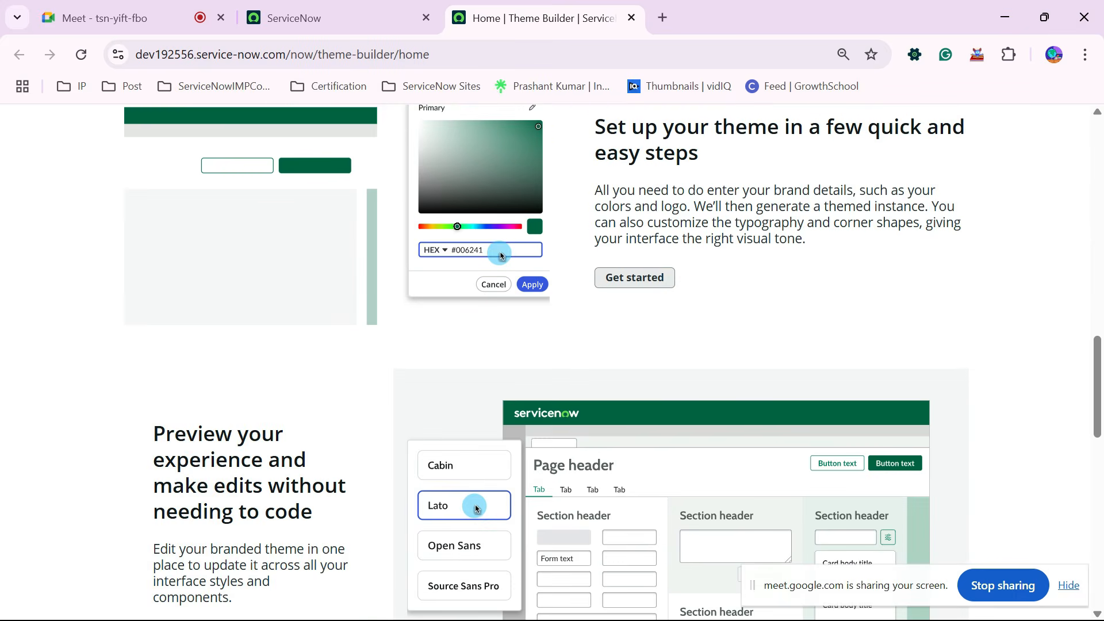
pyautogui.scroll(-1, 545, 361)
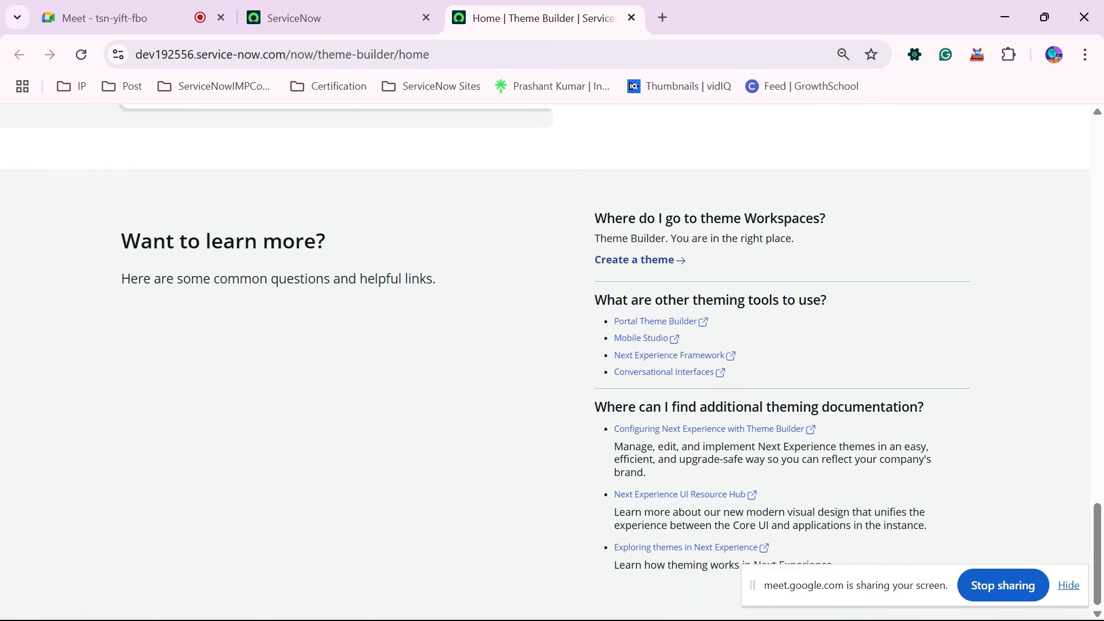
pyautogui.scroll(12, 545, 362)
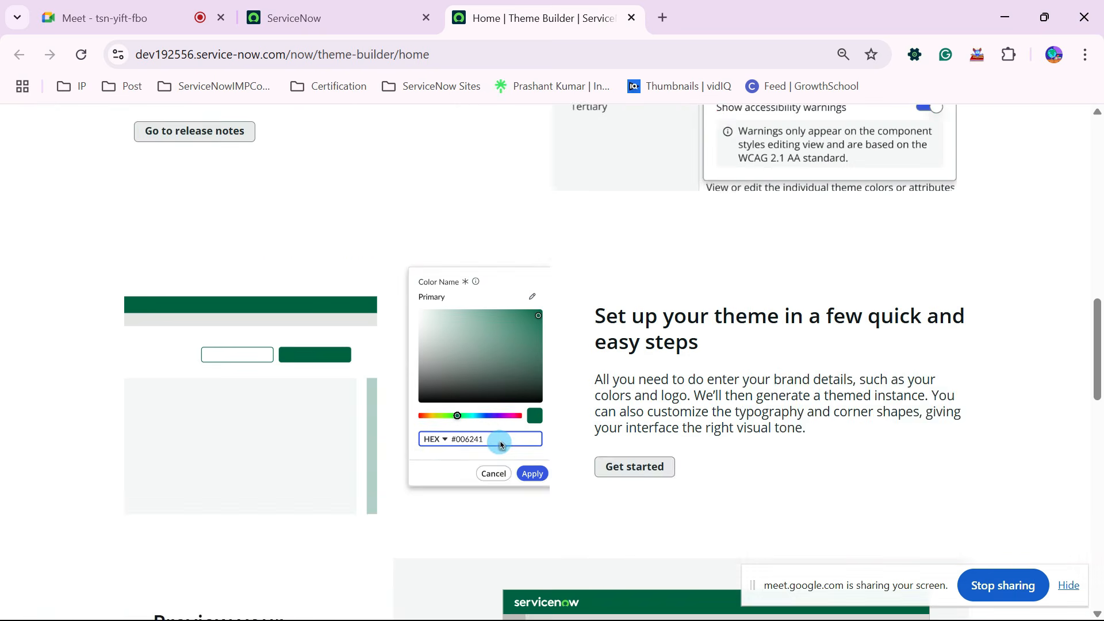
pyautogui.scroll(-10, 501, 615)
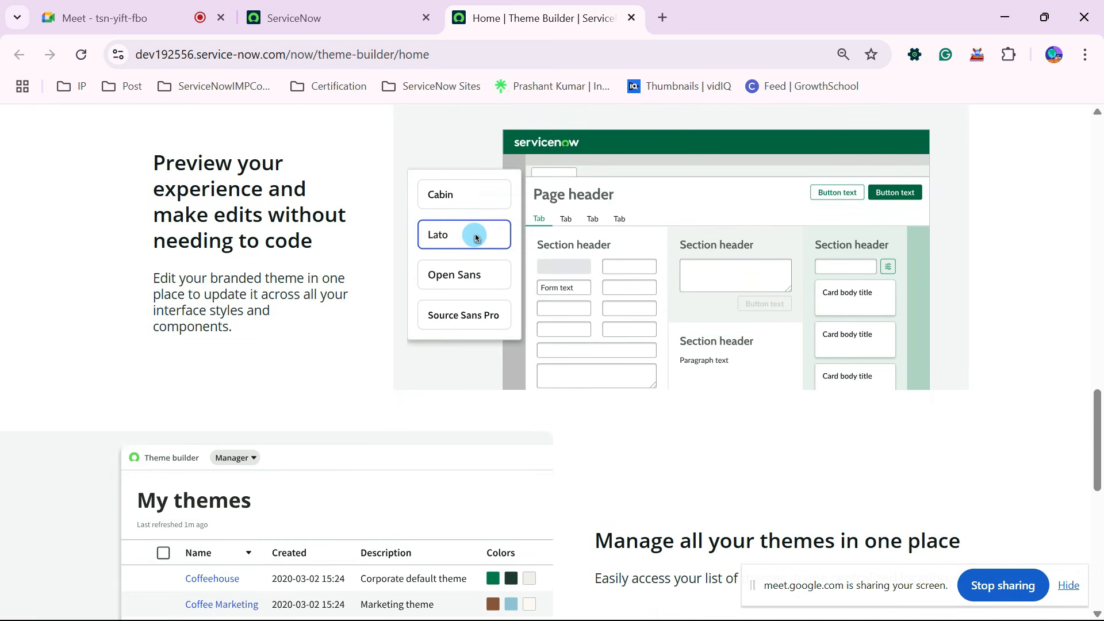
pyautogui.scroll(-7, 545, 362)
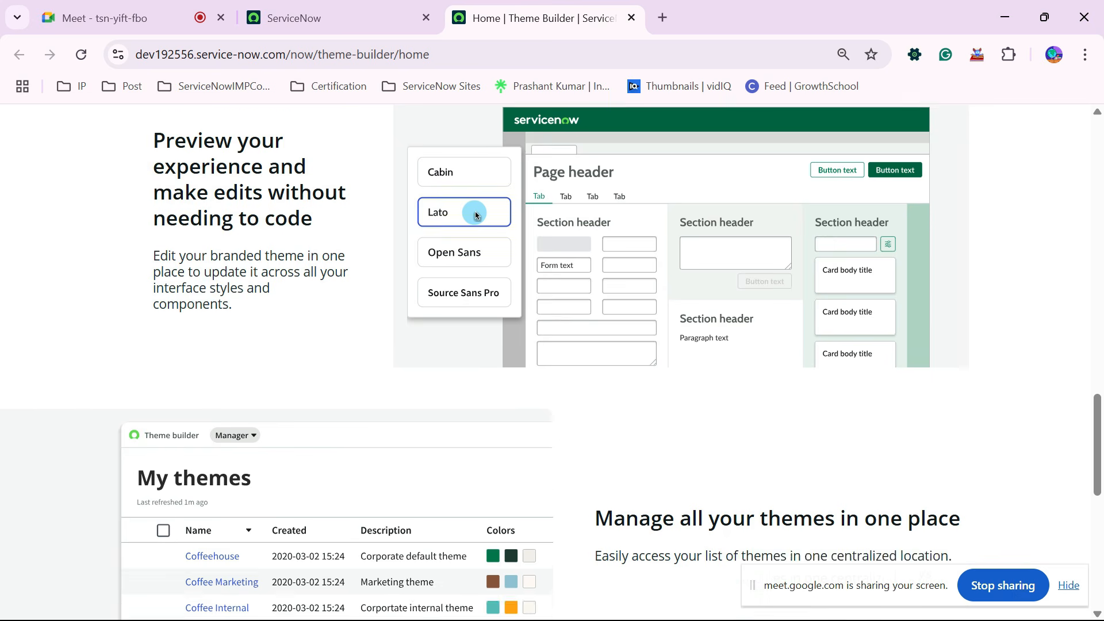
pyautogui.scroll(10, 545, 361)
pyautogui.scroll(12, 545, 361)
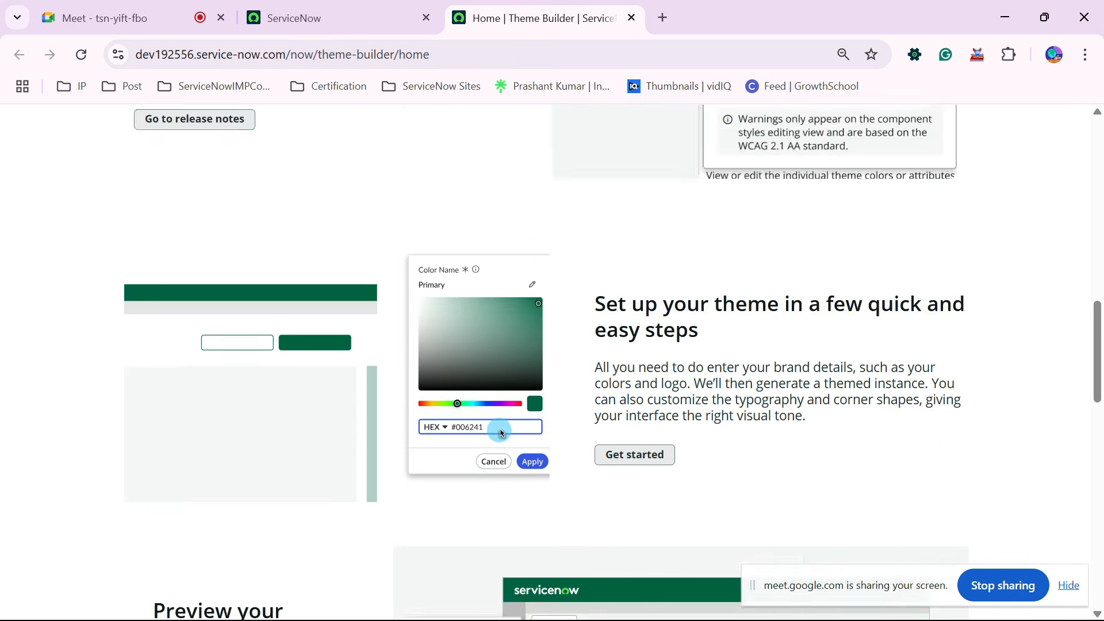
pyautogui.scroll(2, 545, 362)
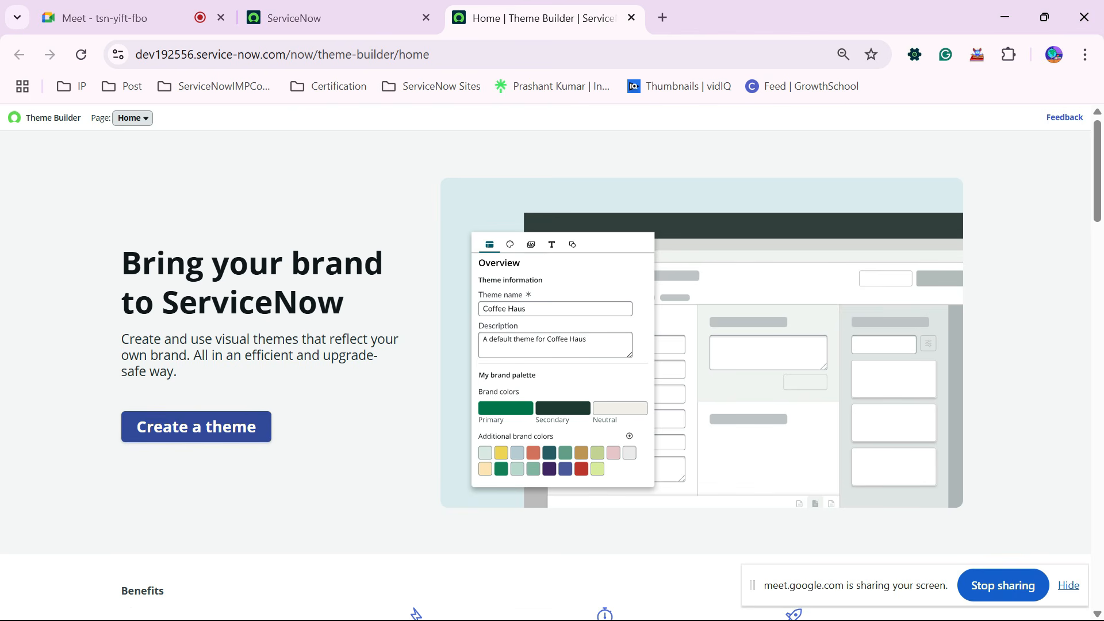
# Switch Theme Builder from the Home page to the Manager page.
pyautogui.click(133, 118)
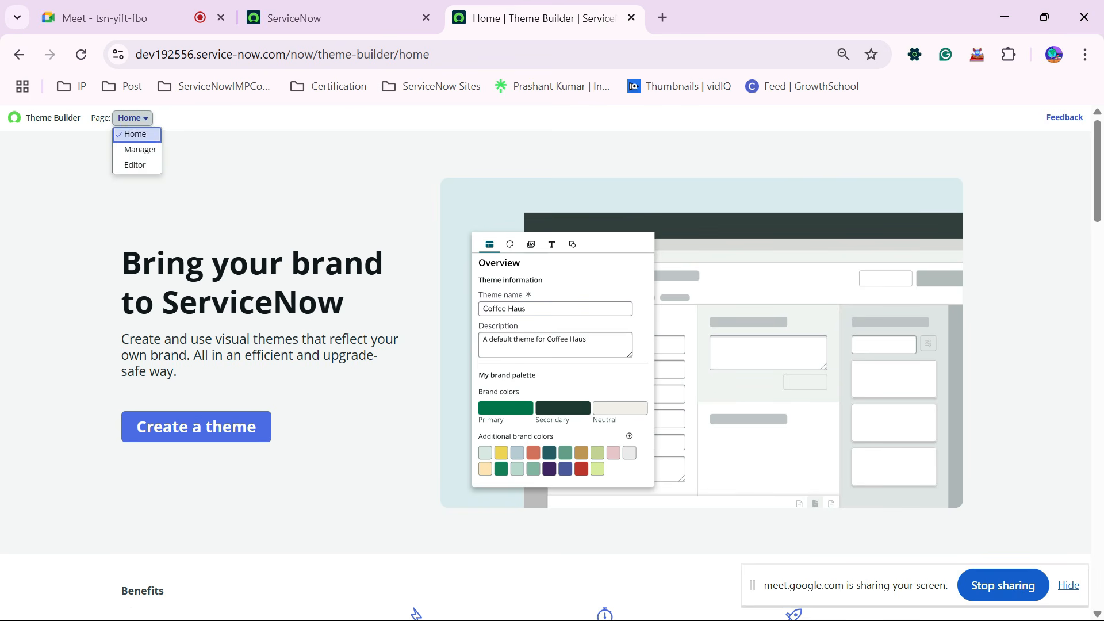
pyautogui.click(133, 118)
pyautogui.click(132, 118)
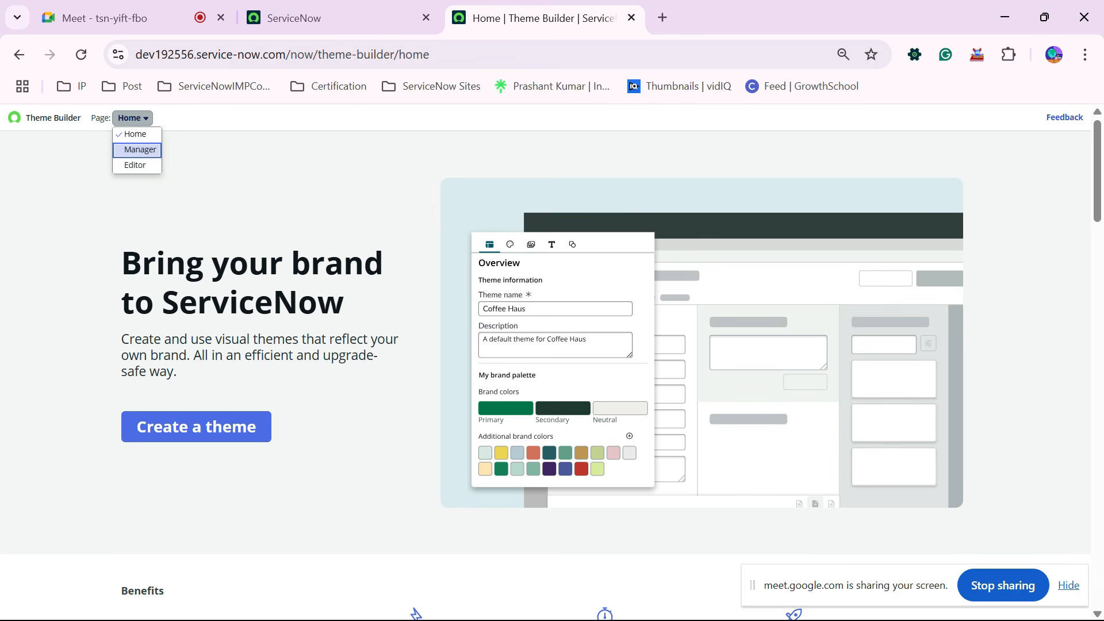
pyautogui.press('Return')
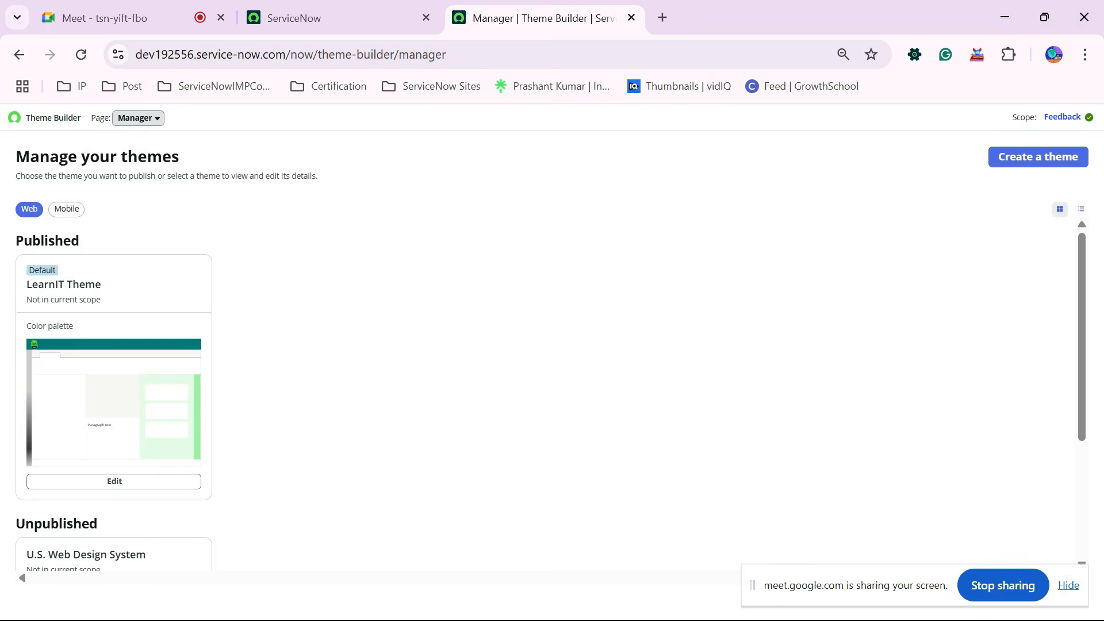
# Examine the published and unpublished web themes on the Manager page.
pyautogui.scroll(-3, 547, 395)
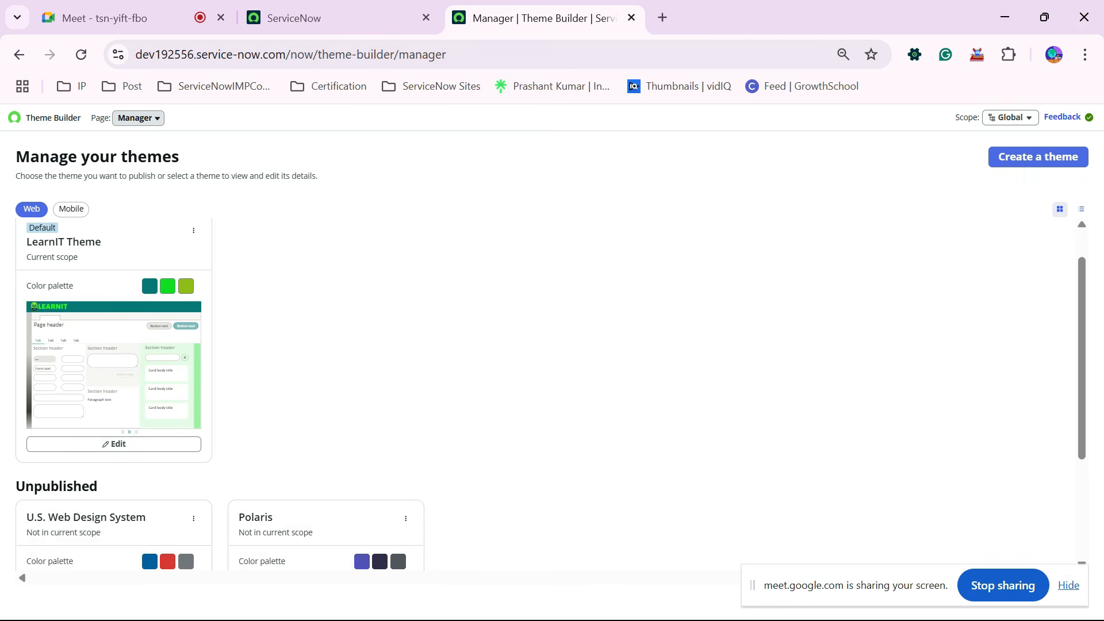
pyautogui.scroll(3, 547, 395)
pyautogui.scroll(-2, 546, 395)
pyautogui.scroll(-3, 547, 395)
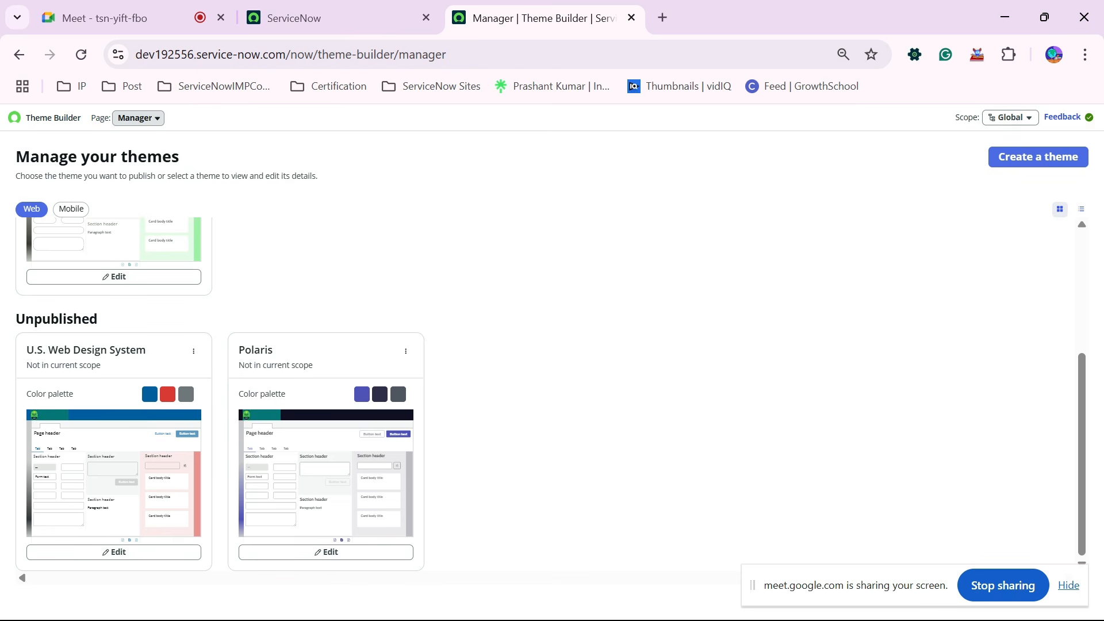
pyautogui.scroll(4, 551, 397)
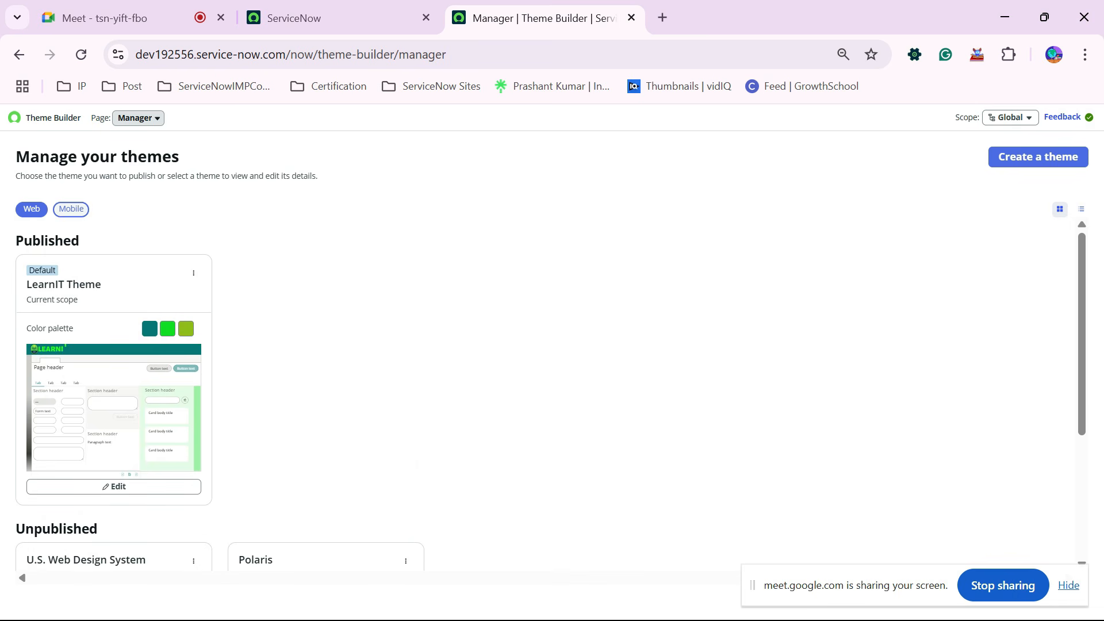
# Show the mobile themes and examine the published and unpublished sections.
pyautogui.click(71, 208)
pyautogui.scroll(-3, 538, 323)
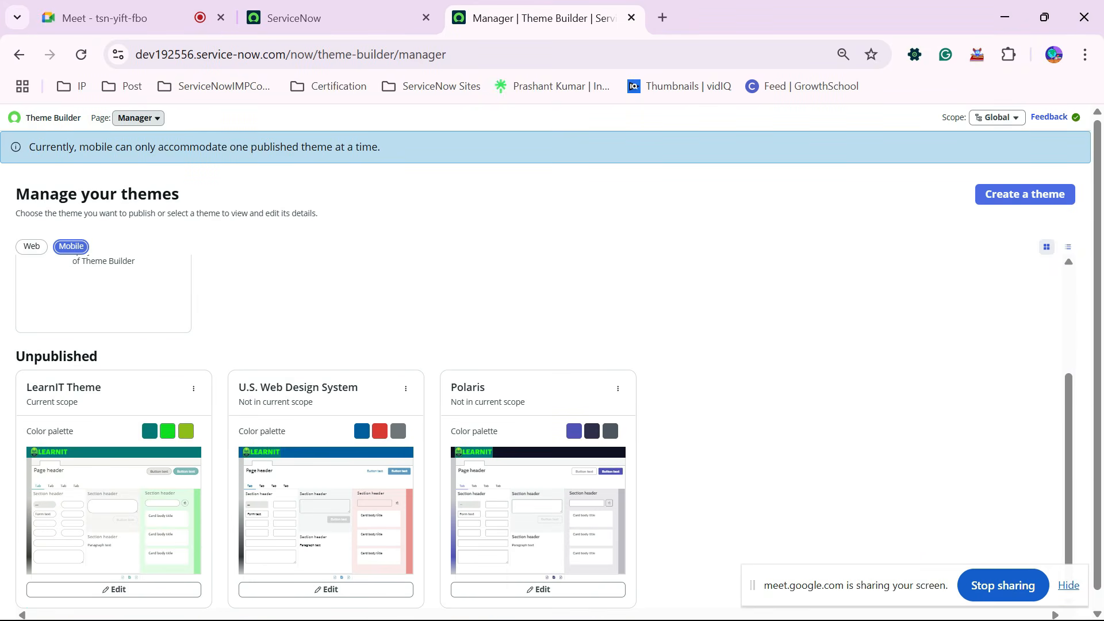
pyautogui.scroll(-1, 538, 357)
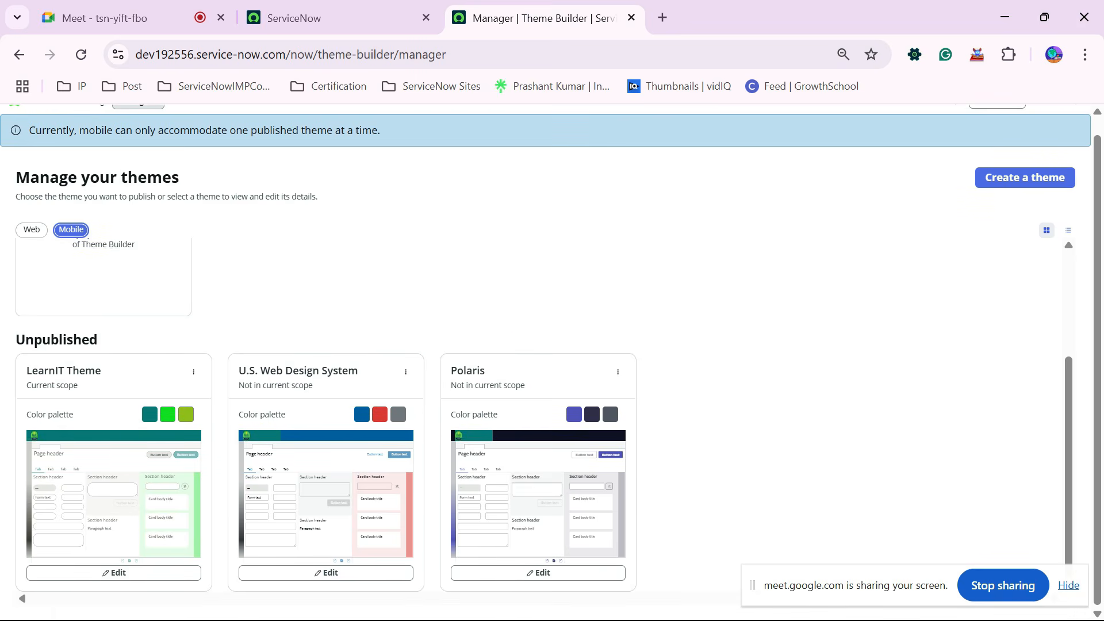
pyautogui.scroll(3, 539, 403)
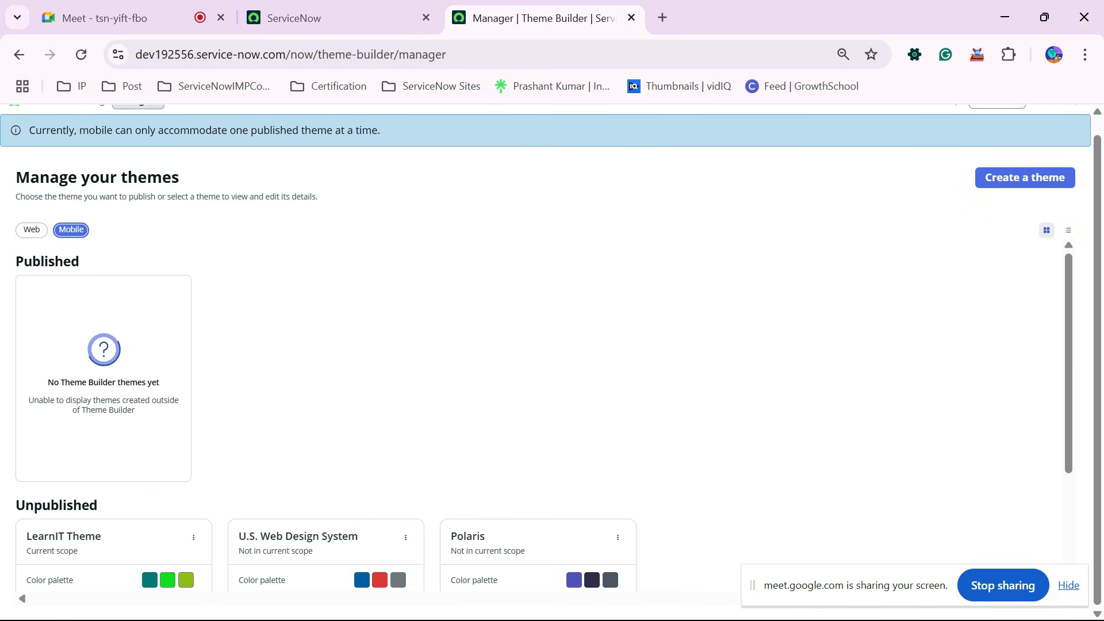
# Return to the web themes and look over the published and unpublished theme cards again.
pyautogui.click(32, 230)
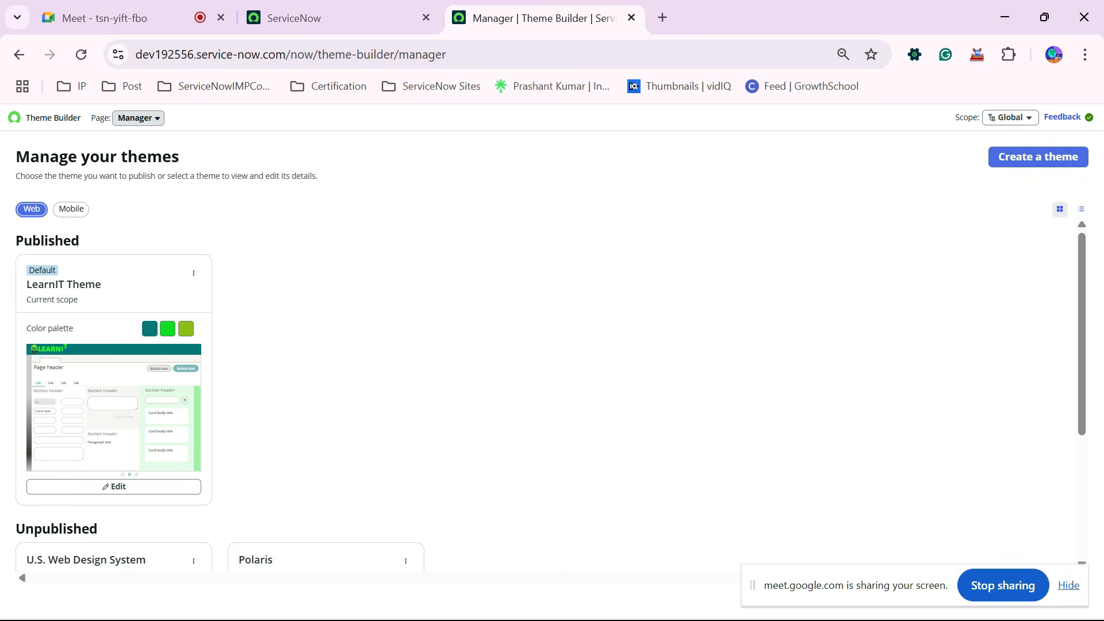
pyautogui.scroll(-4, 545, 288)
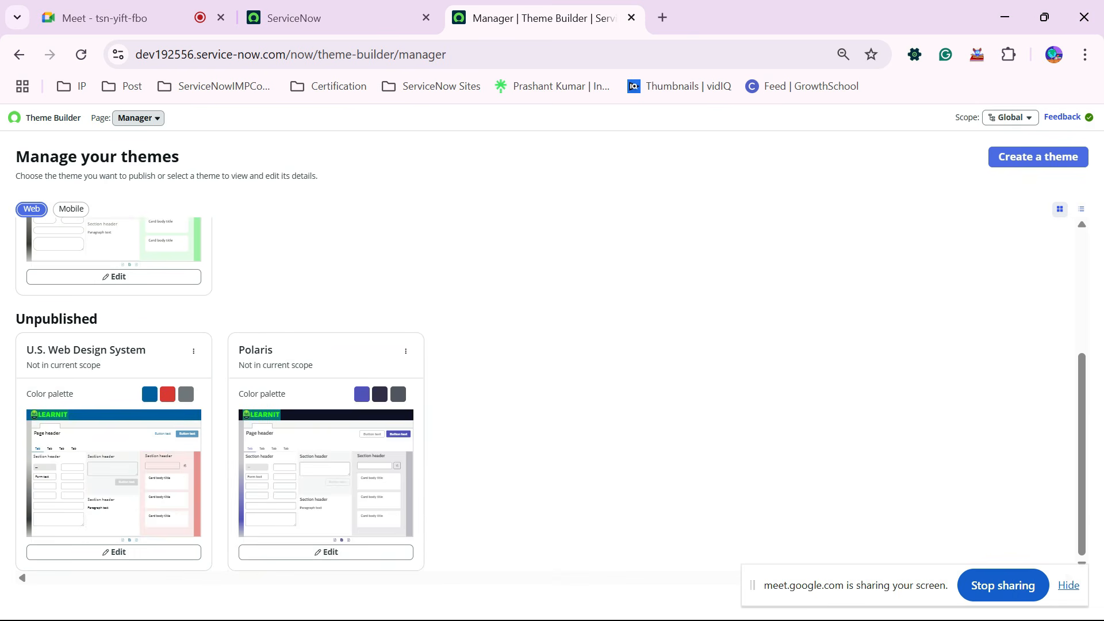
pyautogui.scroll(3, 545, 288)
pyautogui.scroll(1, 545, 394)
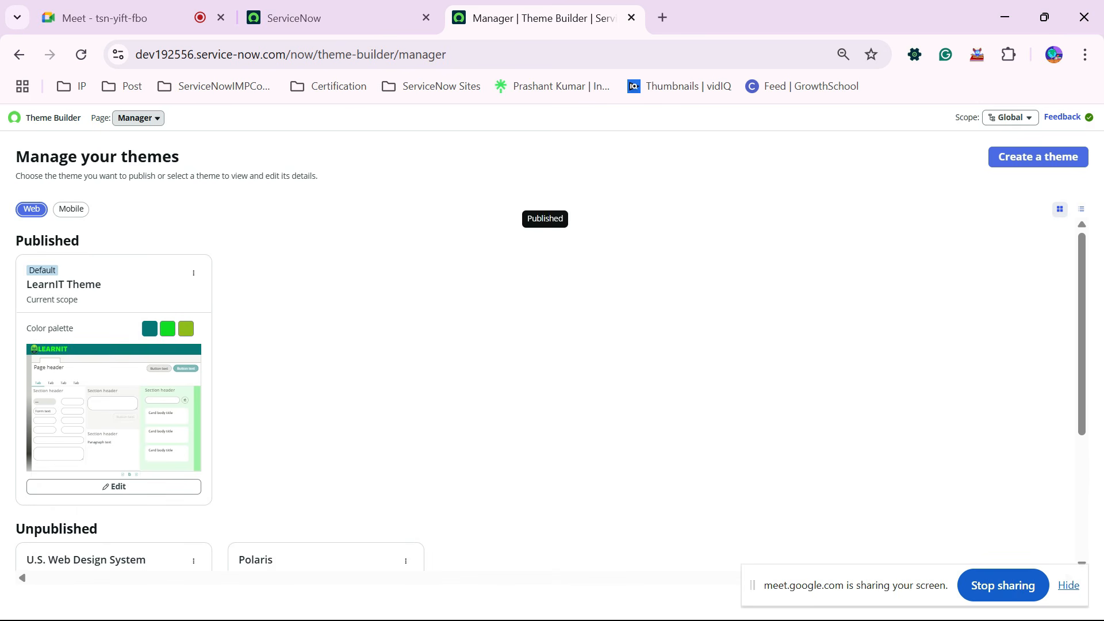
# Compare the ServiceNow home page's current look with the published LearnIT Theme and the unpublished themes in the Theme Builder manager.
pyautogui.click(322, 18)
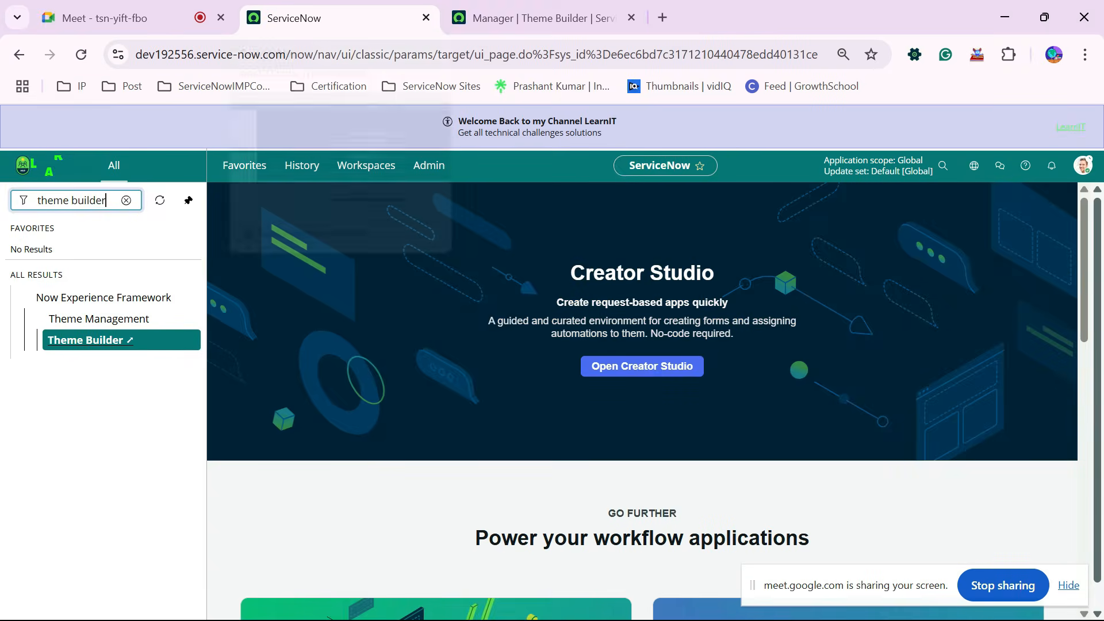
pyautogui.click(535, 17)
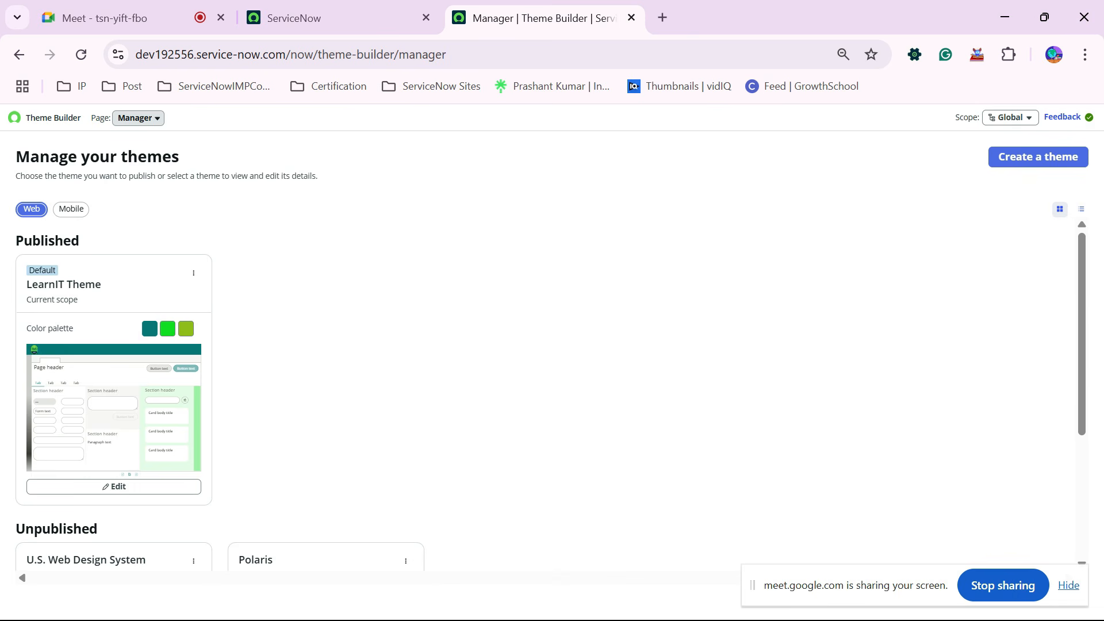
pyautogui.scroll(-4, 551, 391)
pyautogui.scroll(4, 551, 391)
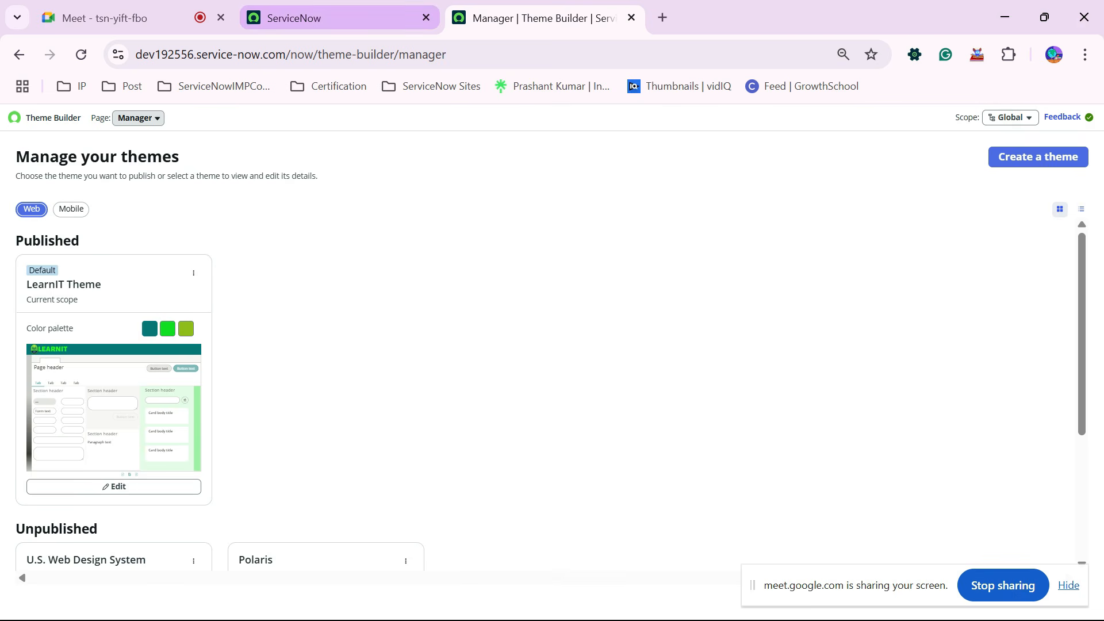
pyautogui.click(334, 18)
pyautogui.click(535, 18)
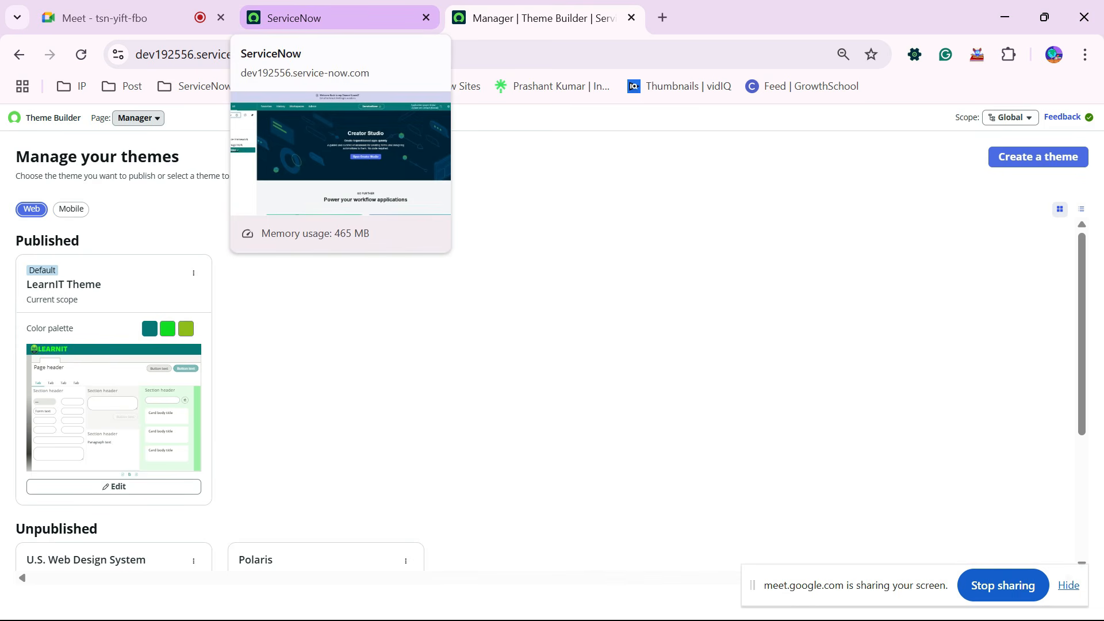
# Check the ServiceNow home page's look again, and open the LearnIT Theme in the Theme Builder editor.
pyautogui.click(333, 18)
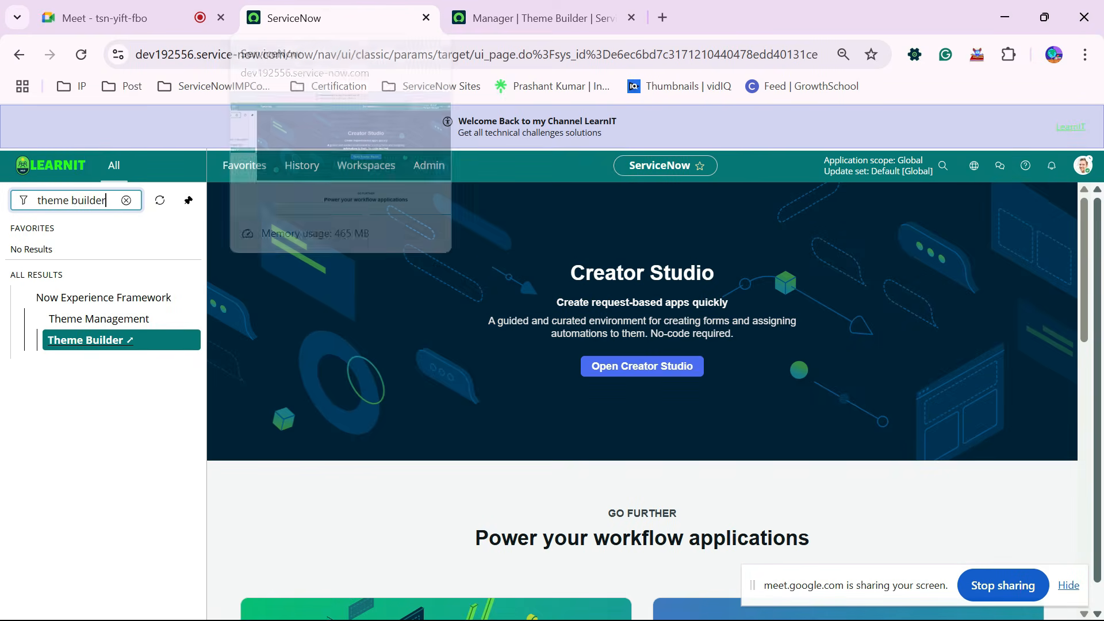
pyautogui.click(535, 18)
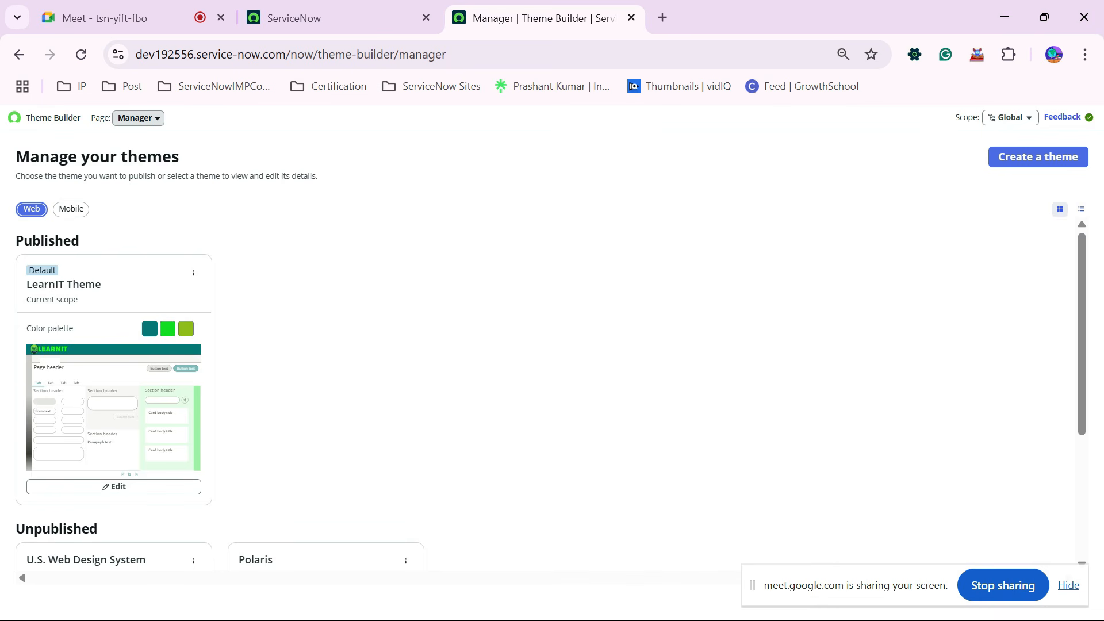
pyautogui.click(138, 118)
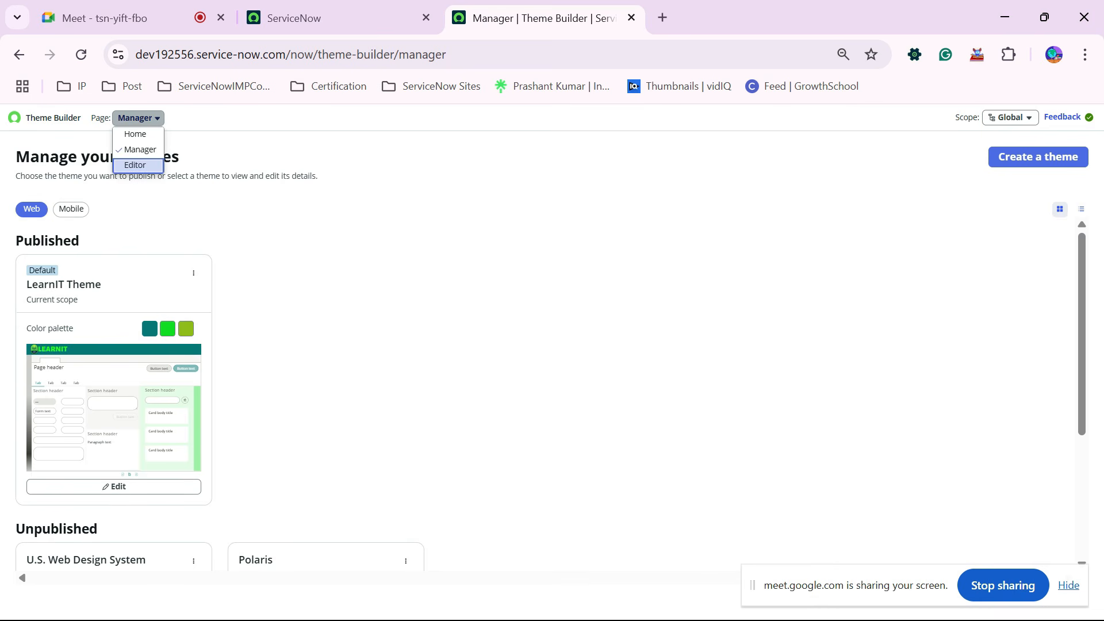
pyautogui.press('Return')
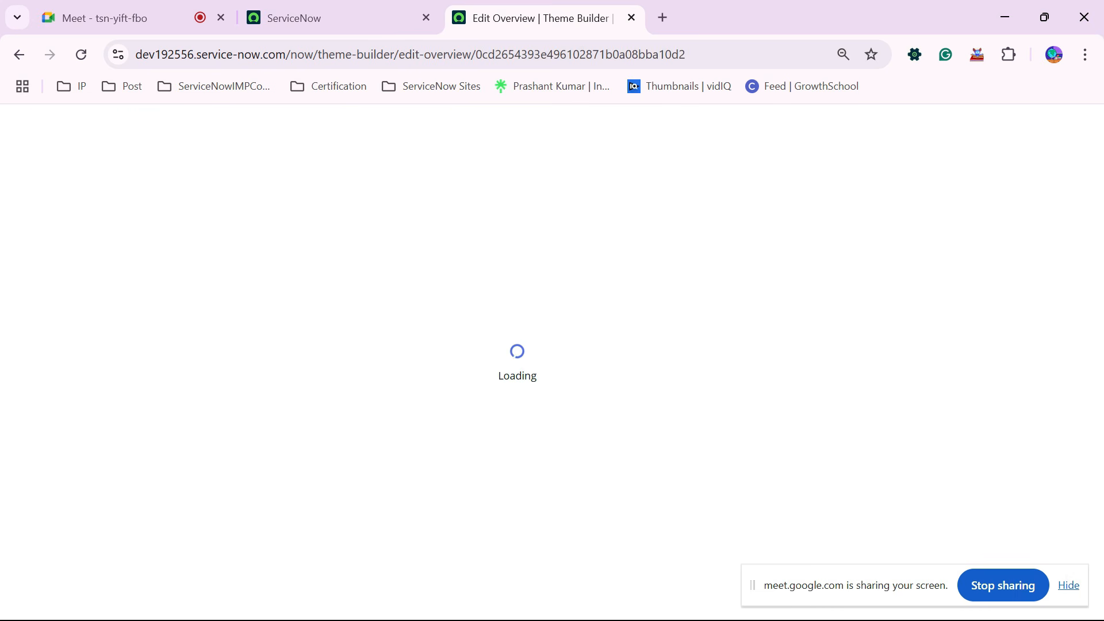
# Look through the ServiceNow user preferences from Display to User Experience for a theme option, and close the preferences.
pyautogui.click(333, 18)
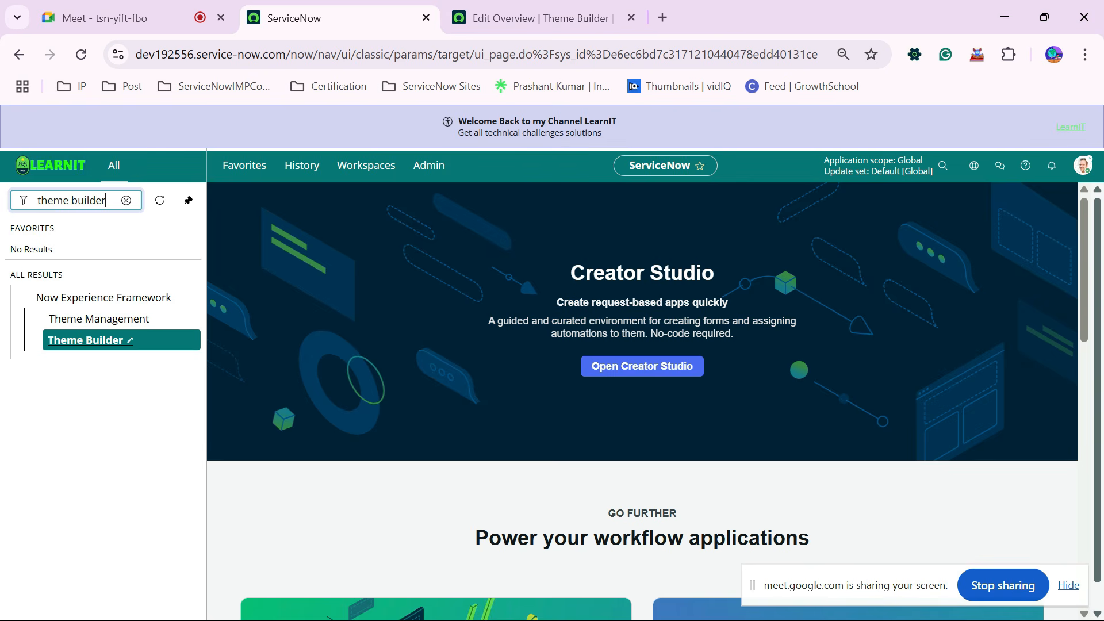
pyautogui.click(1084, 166)
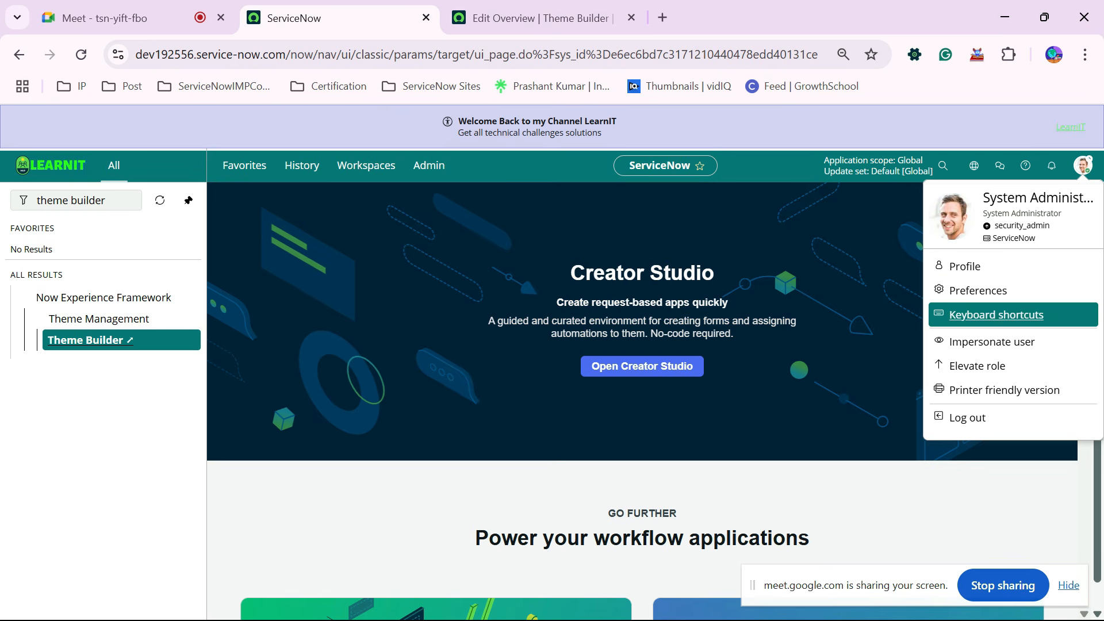
pyautogui.click(978, 291)
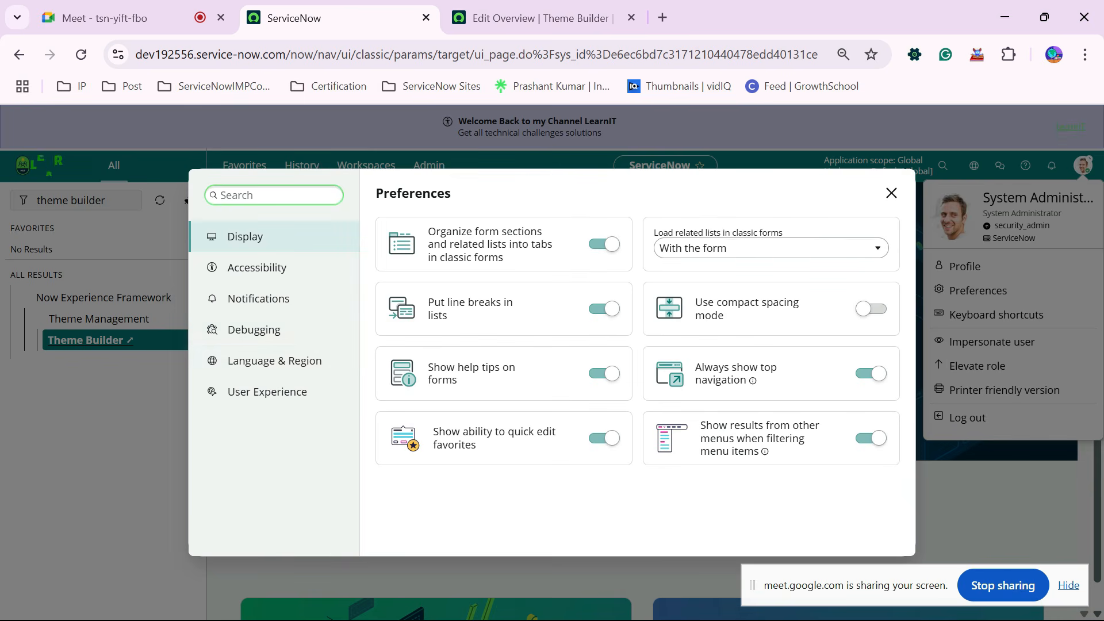
pyautogui.click(256, 268)
pyautogui.click(258, 300)
pyautogui.click(254, 330)
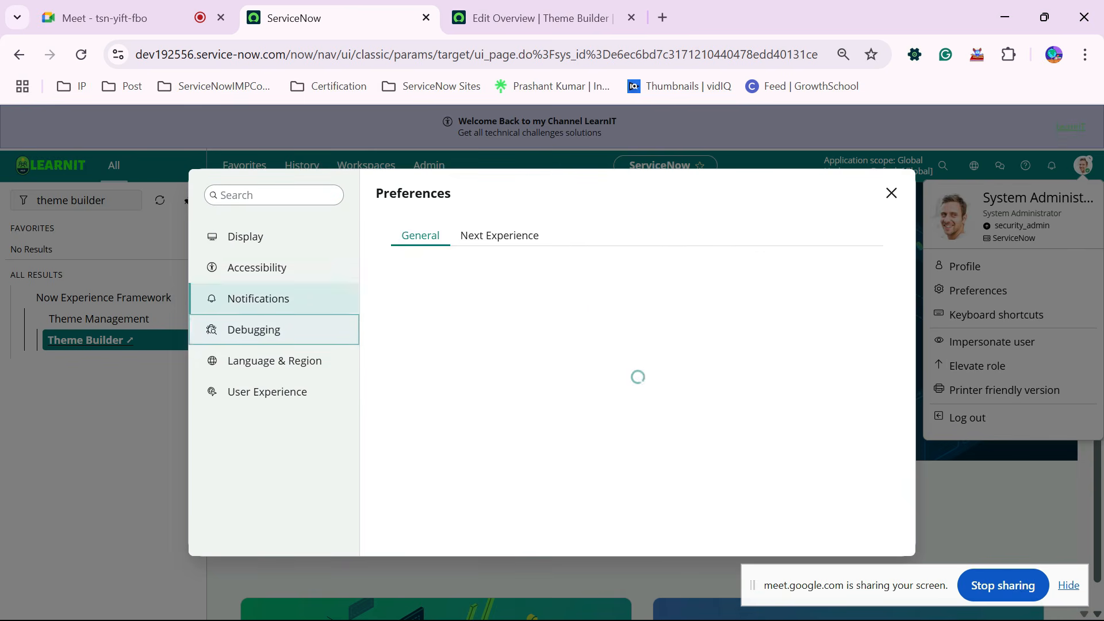
pyautogui.click(275, 361)
pyautogui.click(267, 392)
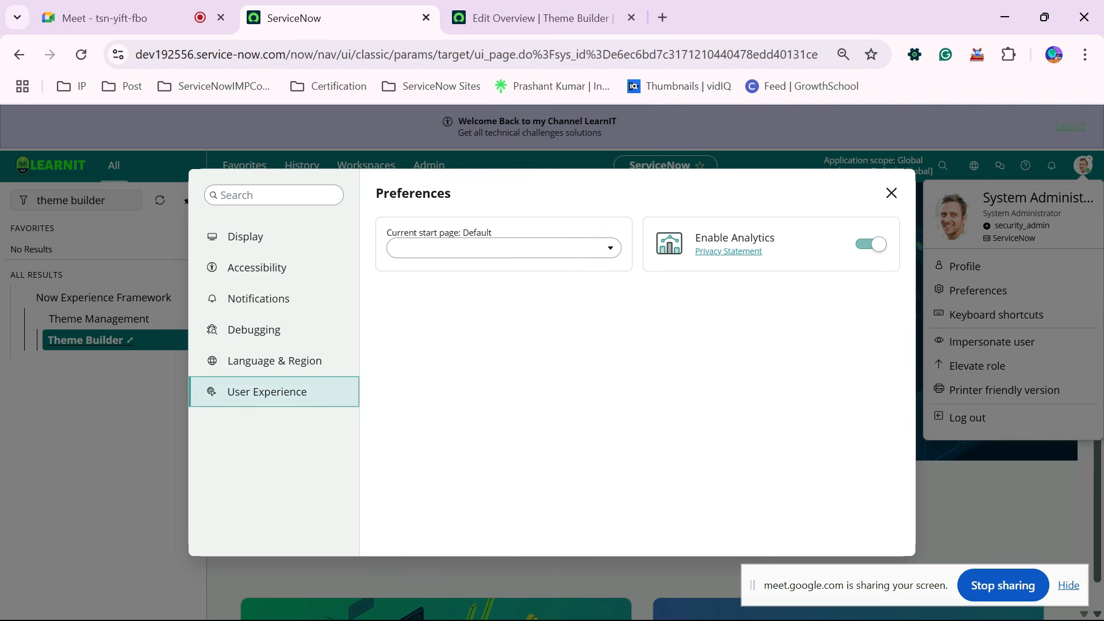
pyautogui.click(892, 194)
# Switch to Microsoft Edge and open the ServiceNow Developers site from the saved favorites.
pyautogui.hotkey('alt', 'Tab')
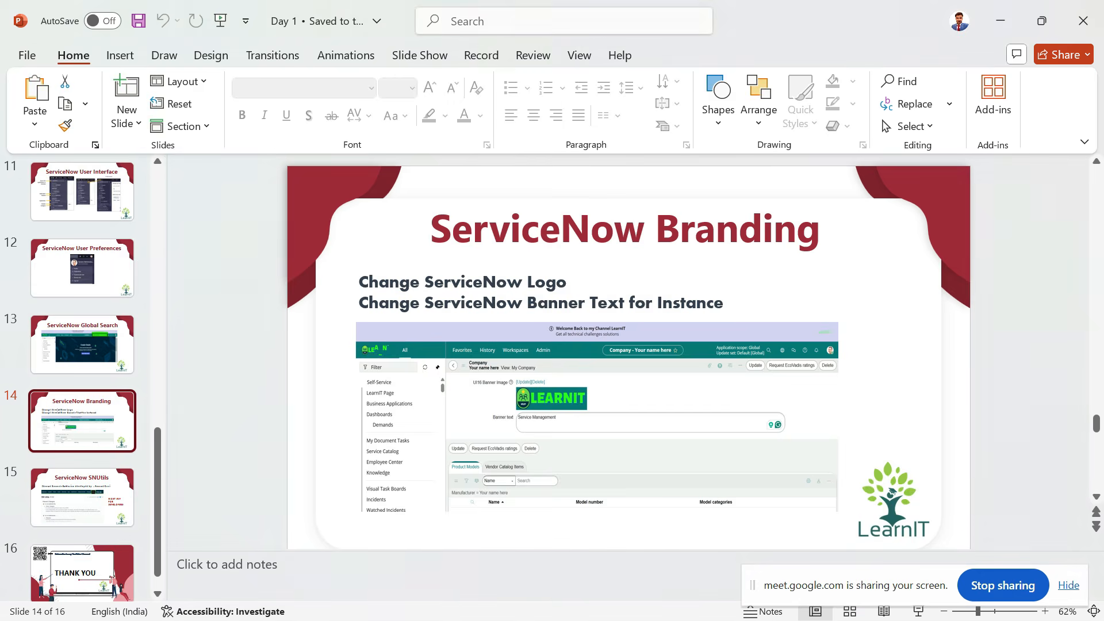
pyautogui.hotkey('alt', 'Tab')
pyautogui.press('super')
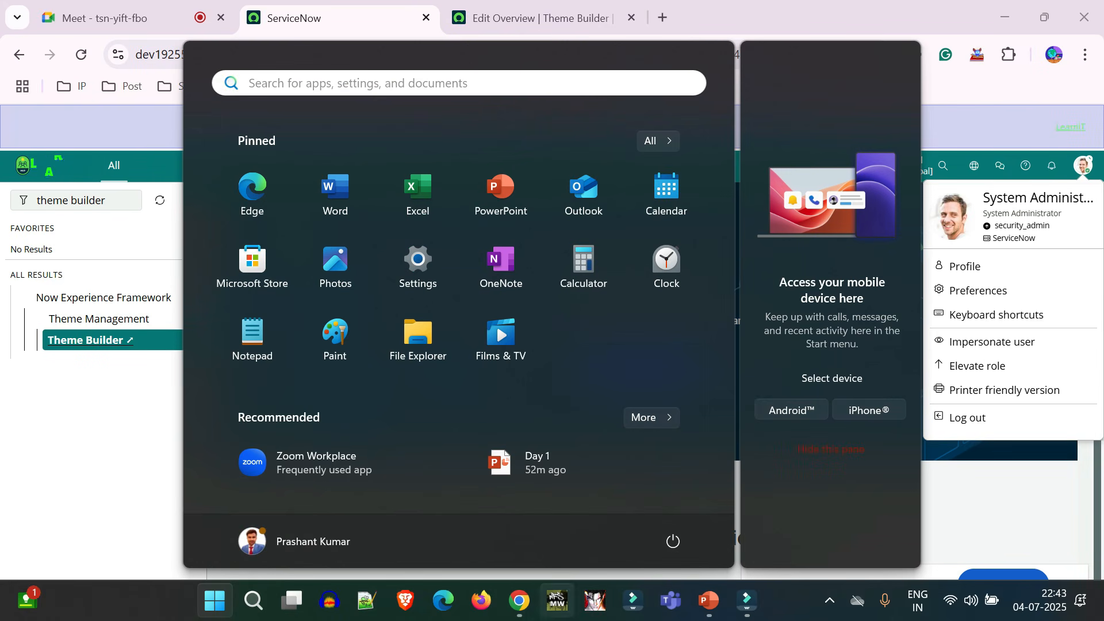
pyautogui.click(443, 600)
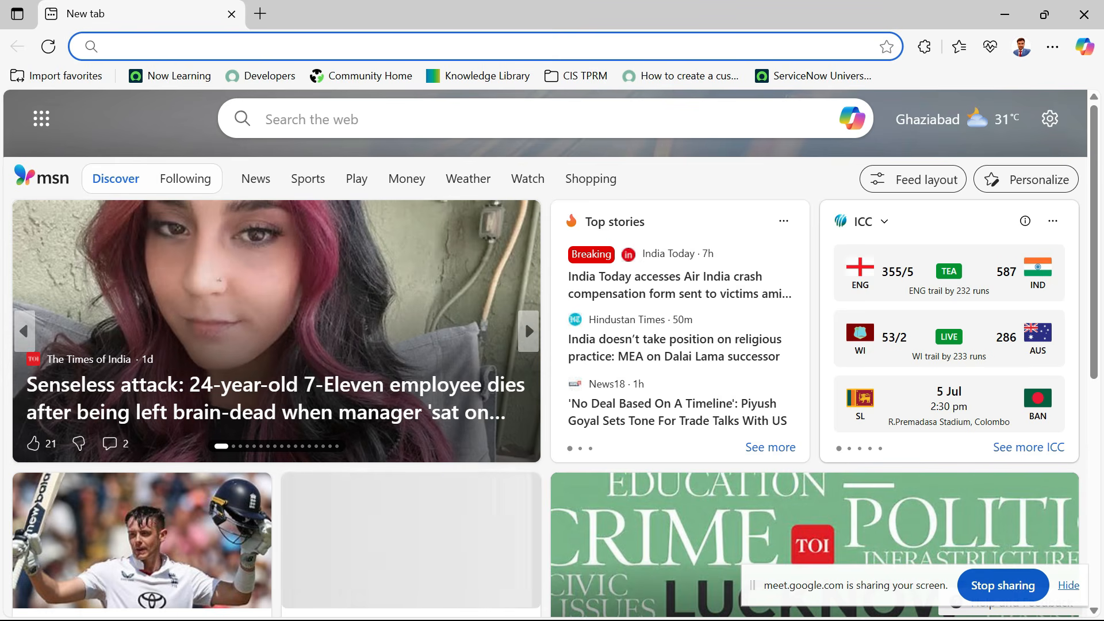
pyautogui.click(263, 75)
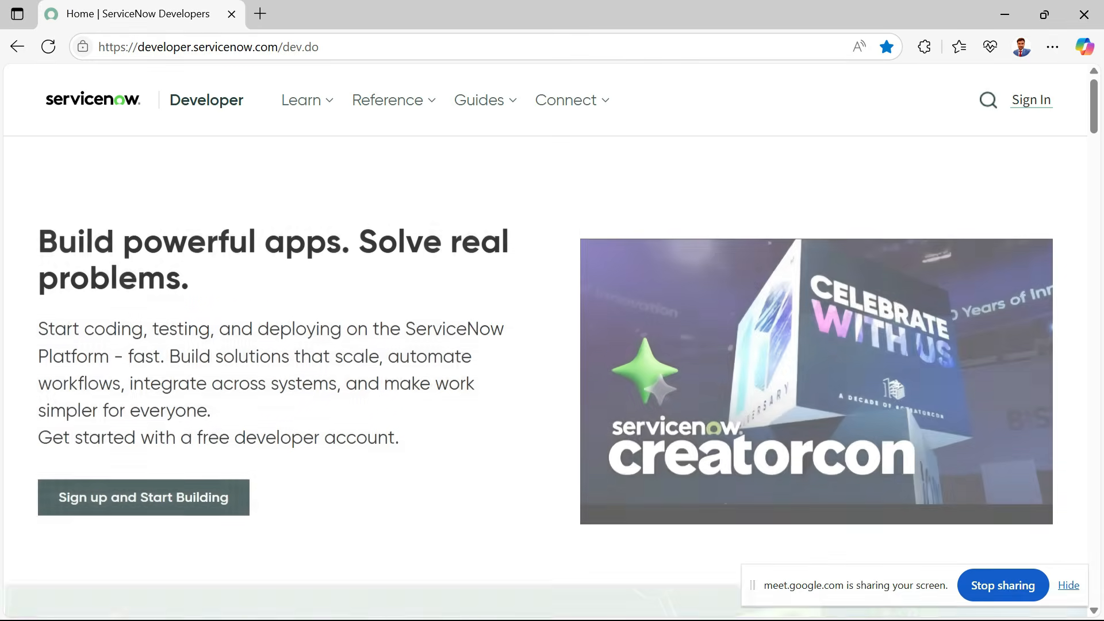
# Sign in to the developer site with the account e-mail and password, and launch the developer instance, closing the developer site page.
pyautogui.click(1032, 100)
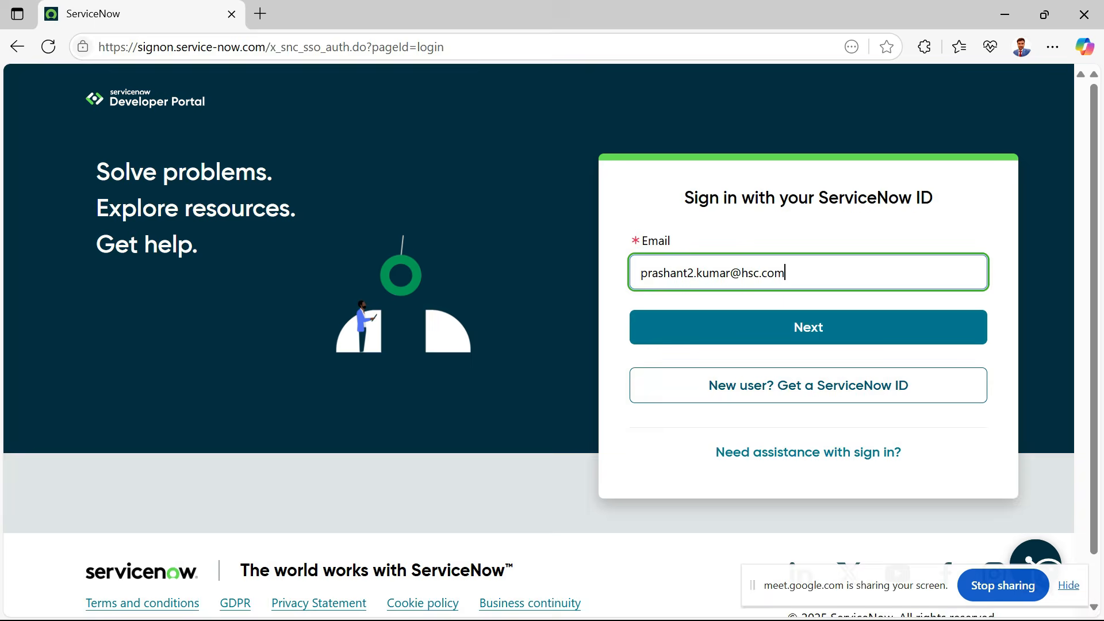
pyautogui.press('Return')
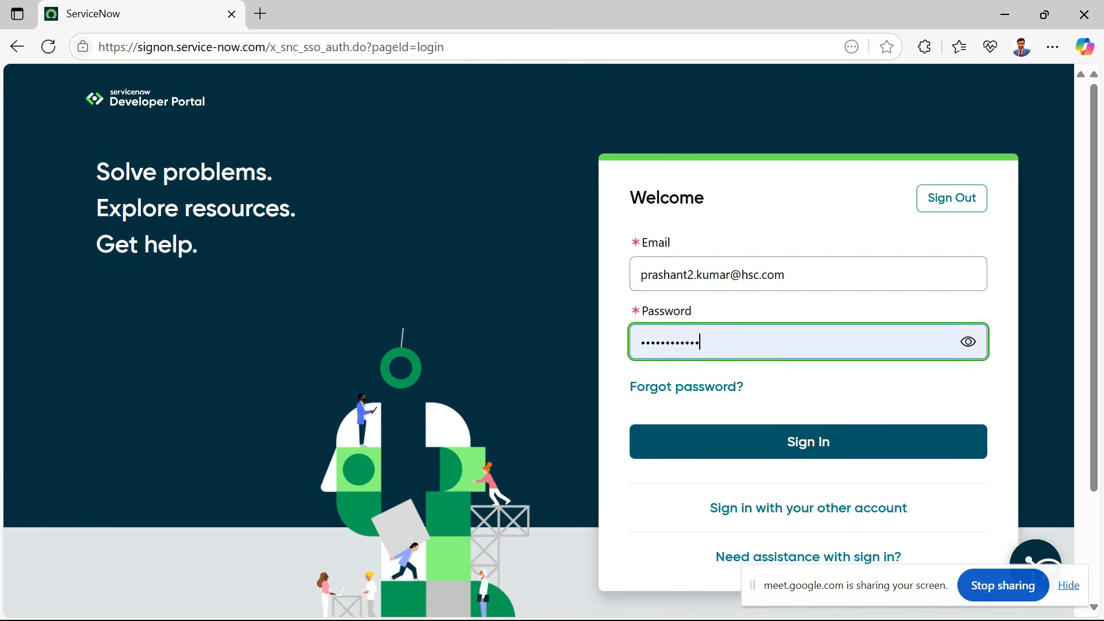
pyautogui.press('Return')
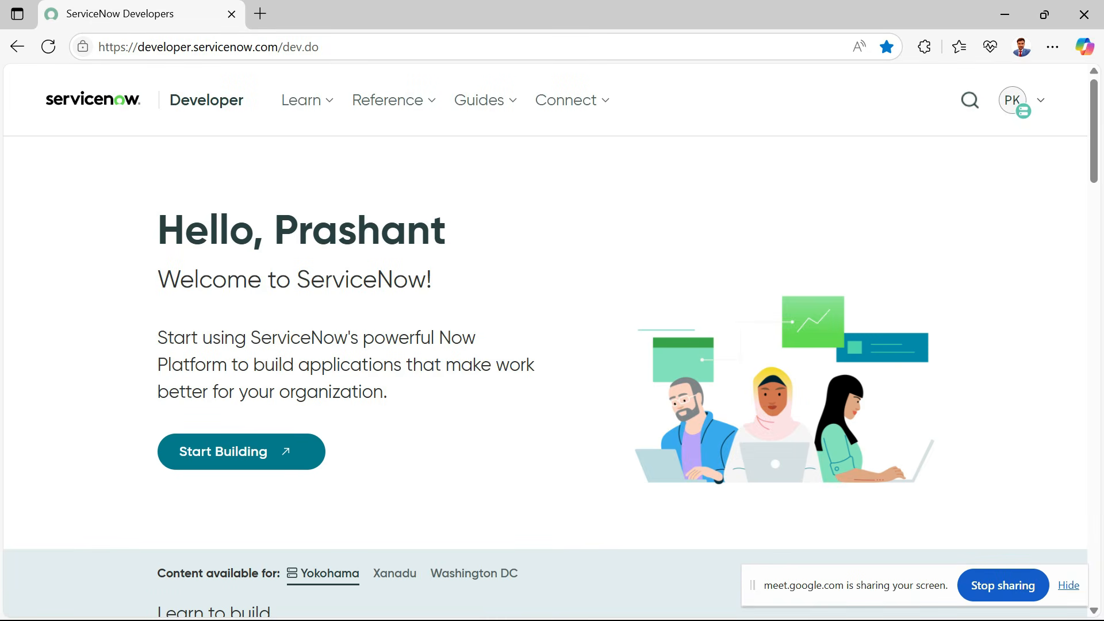
pyautogui.click(241, 452)
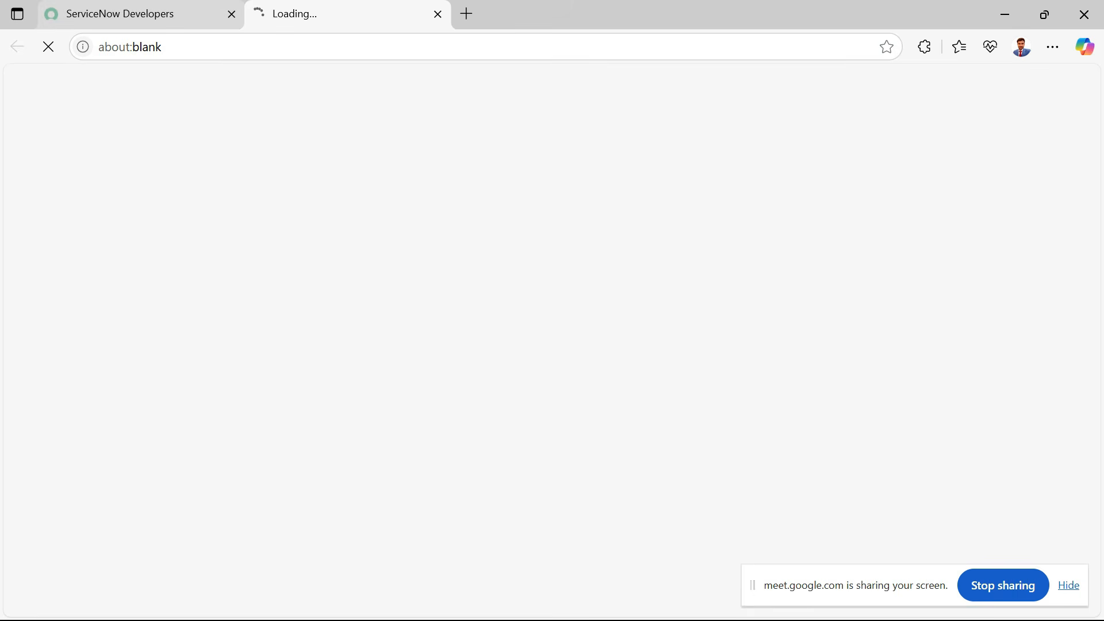
pyautogui.click(231, 14)
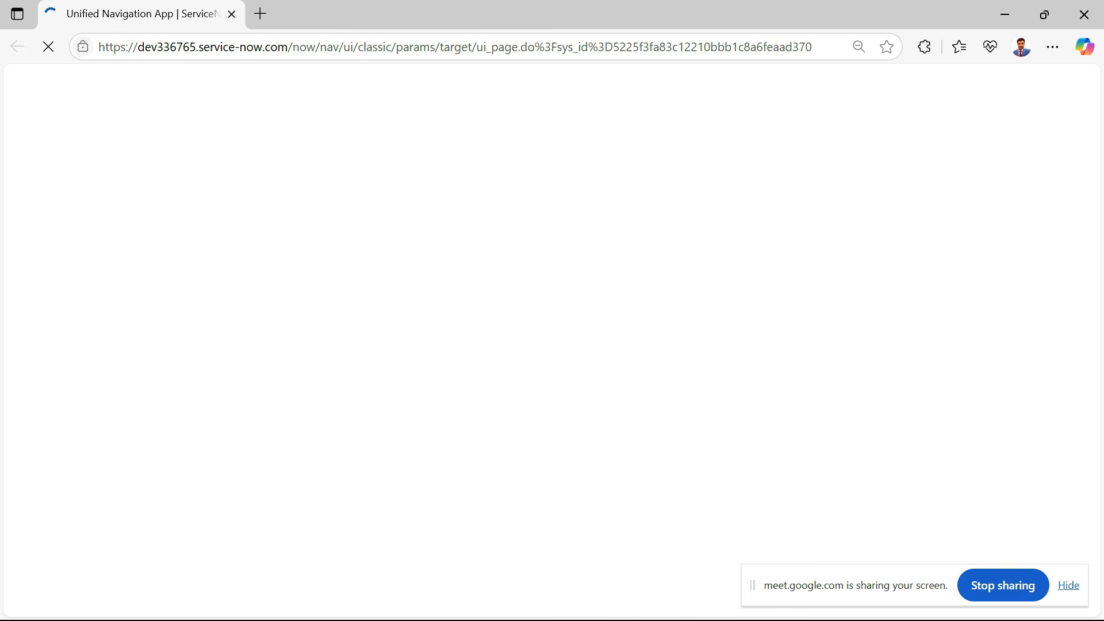
# Switch back to Chrome, look over the LearnIT Theme overview in the Theme Builder editor, and return to the Theme Builder home page.
pyautogui.hotkey('alt', 'Tab')
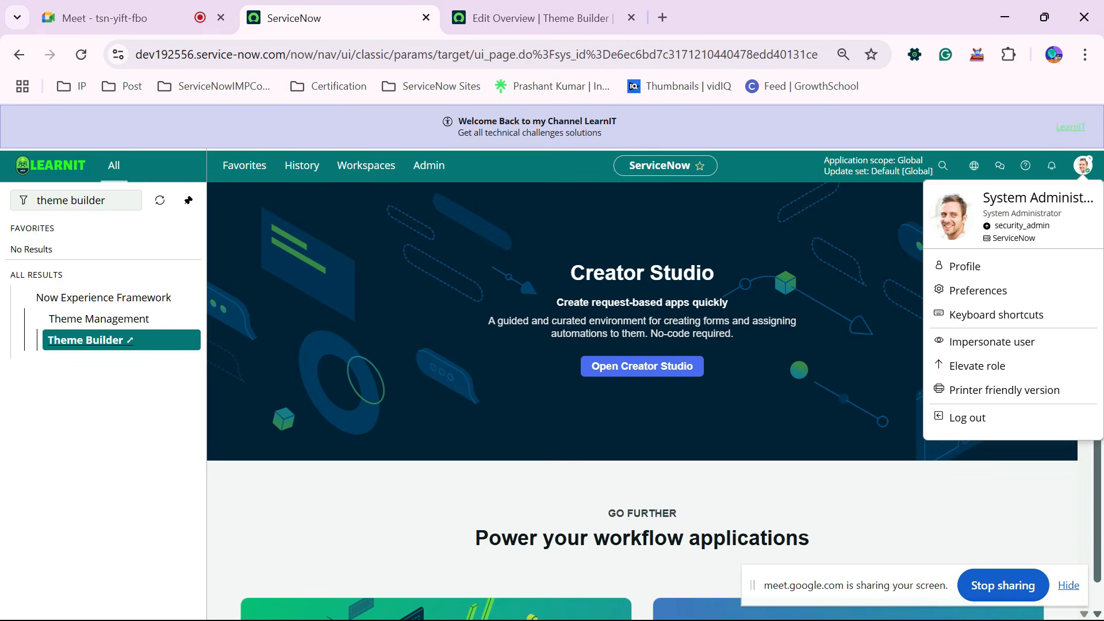
pyautogui.hotkey('ctrl', 'Tab')
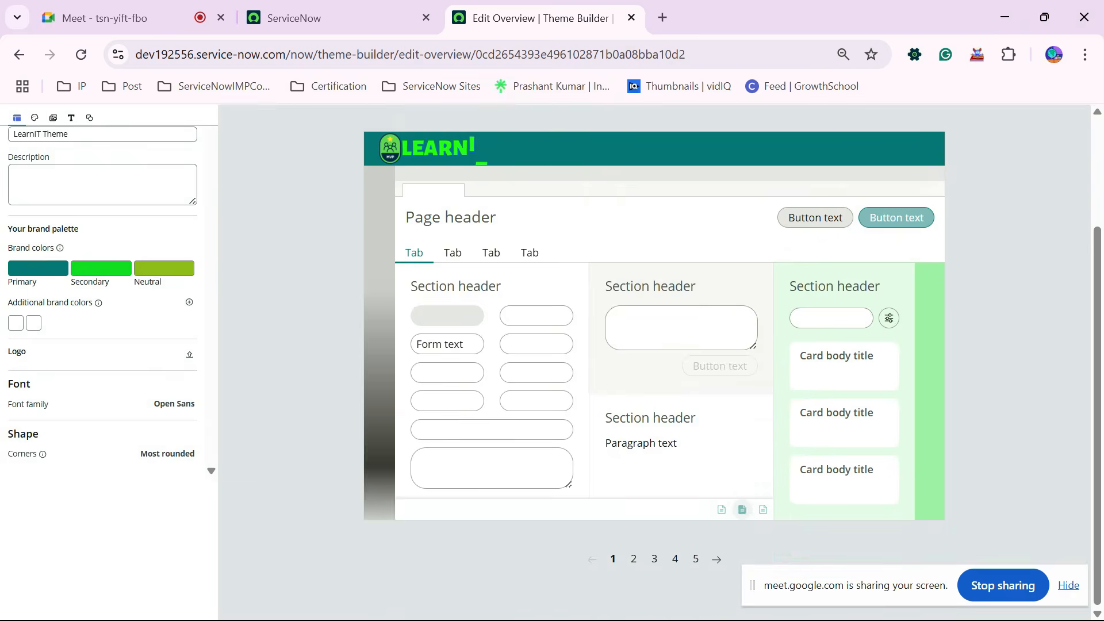
pyautogui.scroll(-3, 546, 362)
pyautogui.scroll(3, 546, 363)
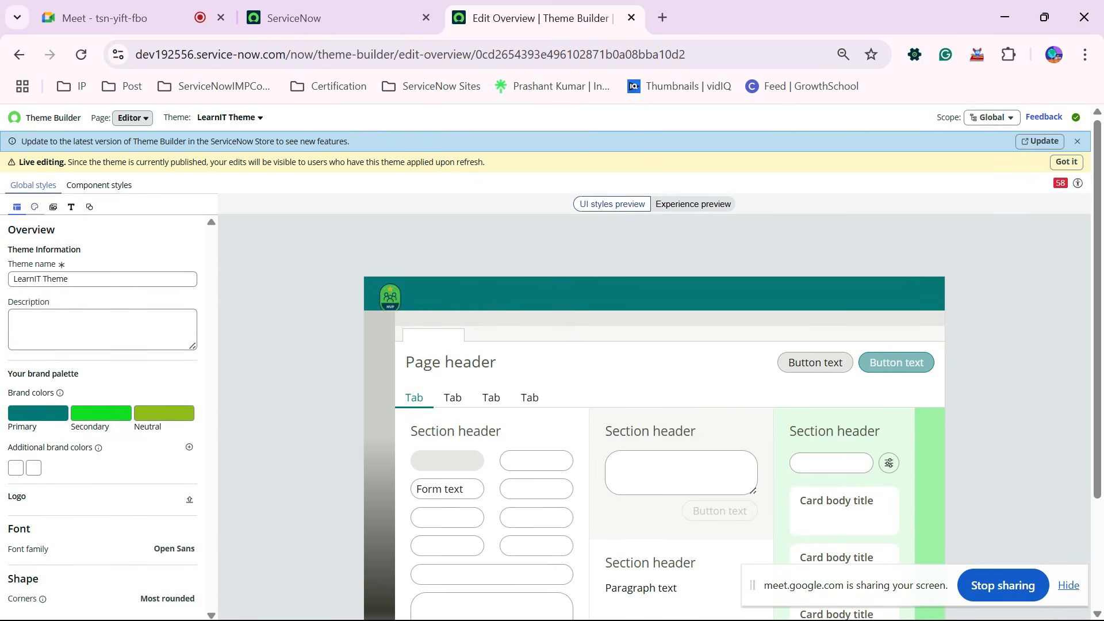
pyautogui.click(132, 117)
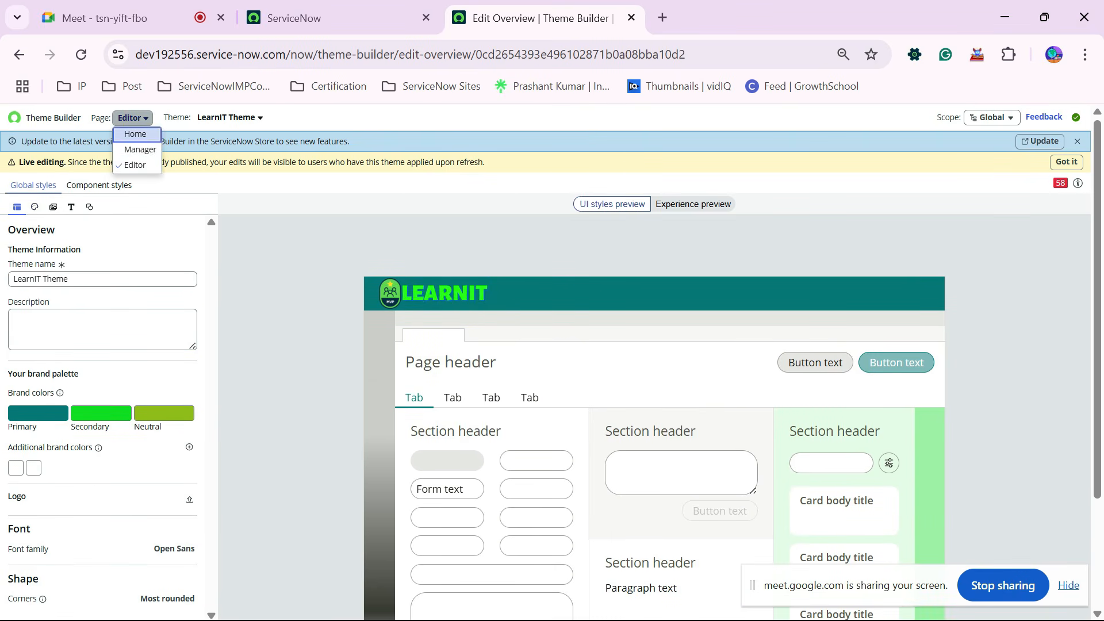
pyautogui.click(135, 134)
# Switch to the second ServiceNow instance in Edge and look over its home page and navigation menu in the default colors.
pyautogui.click(340, 18)
pyautogui.hotkey('alt', 'Tab')
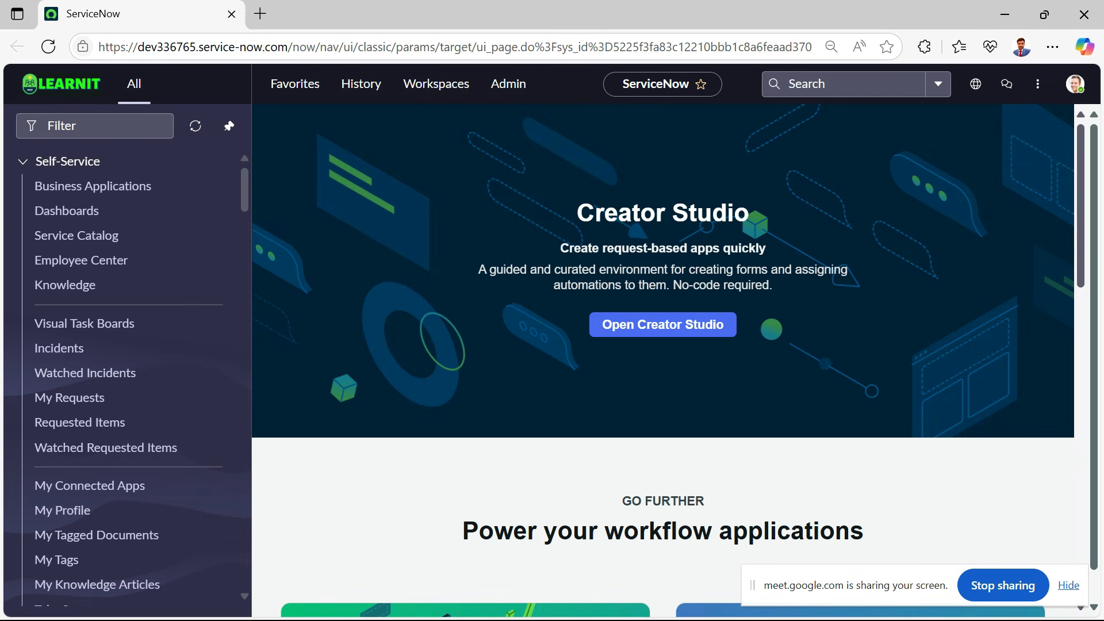
pyautogui.scroll(-3, 216, 301)
pyautogui.scroll(3, 216, 345)
pyautogui.scroll(-15, 216, 374)
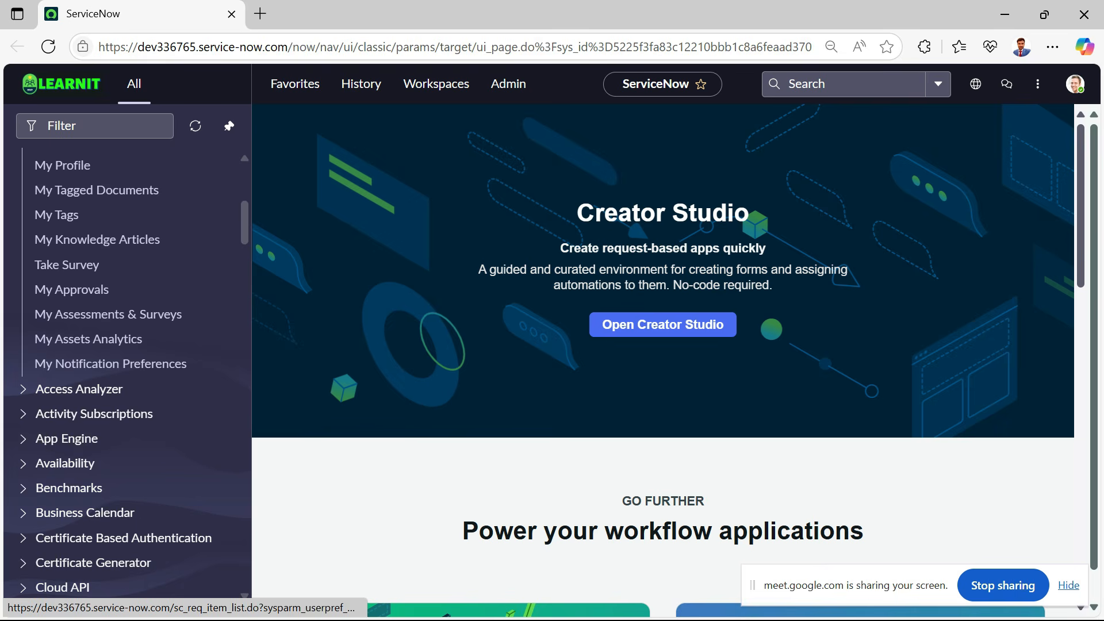
pyautogui.moveTo(244, 277); pyautogui.dragTo(244, 188)
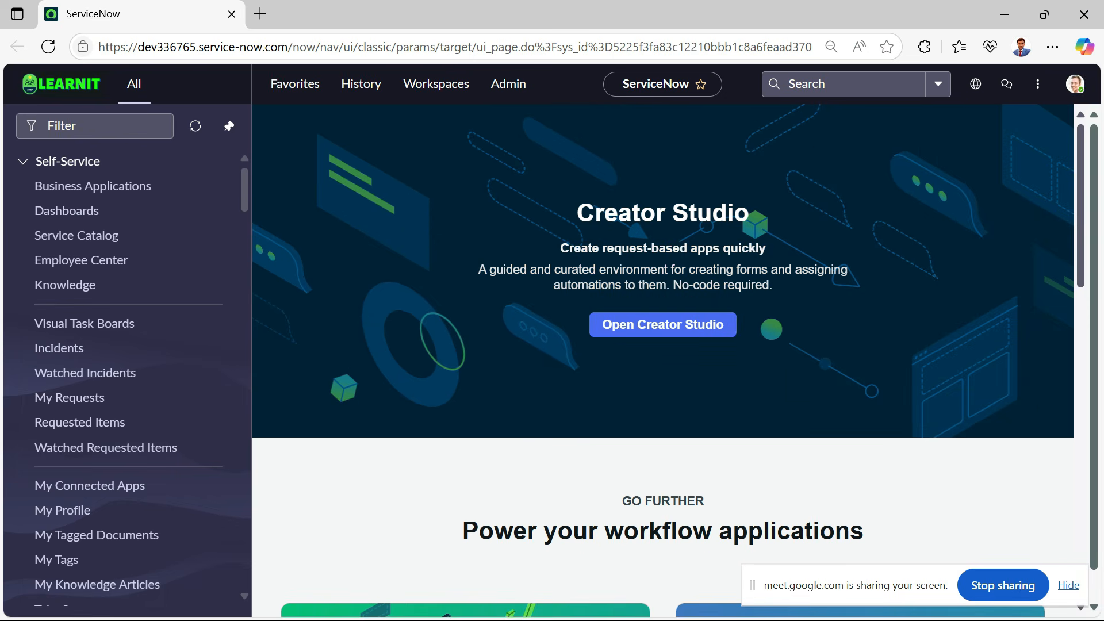
# Show the Theme preferences of the Edge instance and compare them with the preference categories of the Chrome instance.
pyautogui.click(1076, 84)
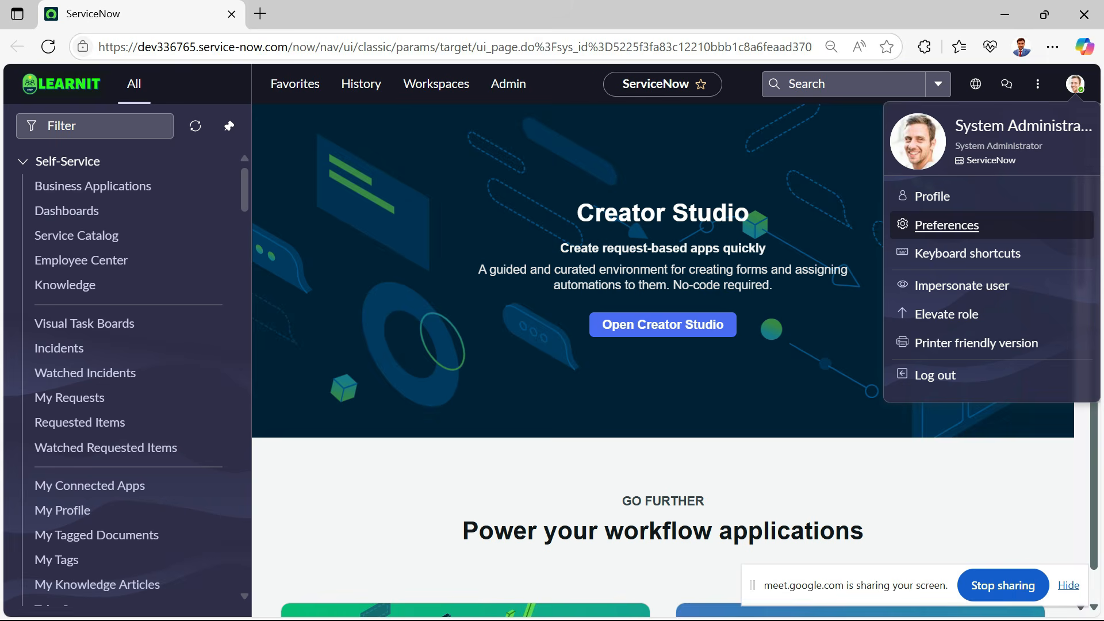
pyautogui.click(946, 225)
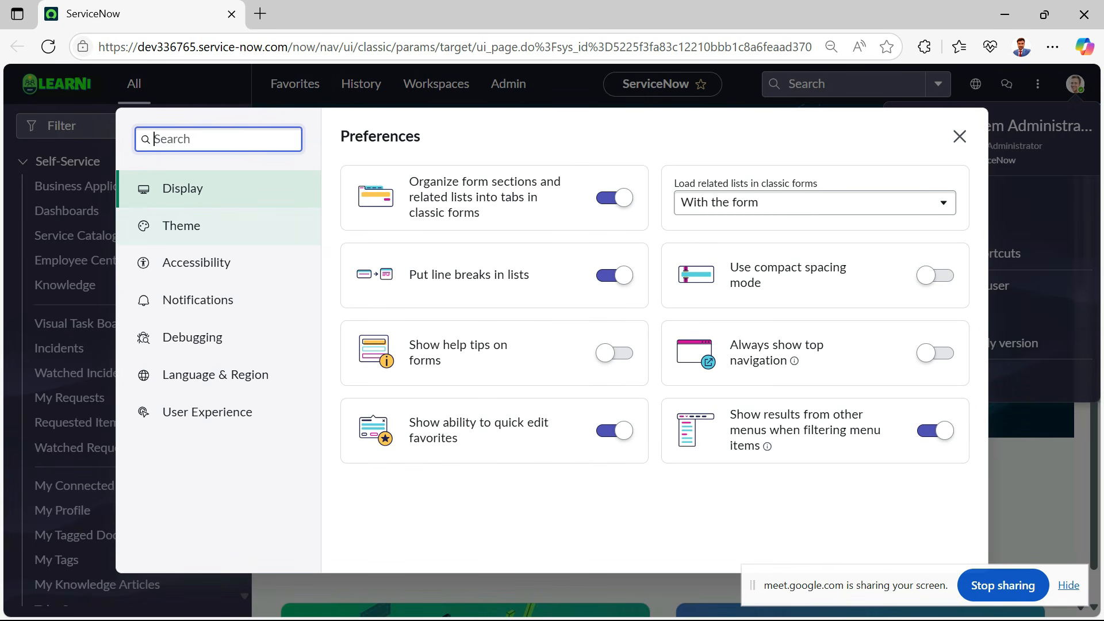
pyautogui.click(182, 226)
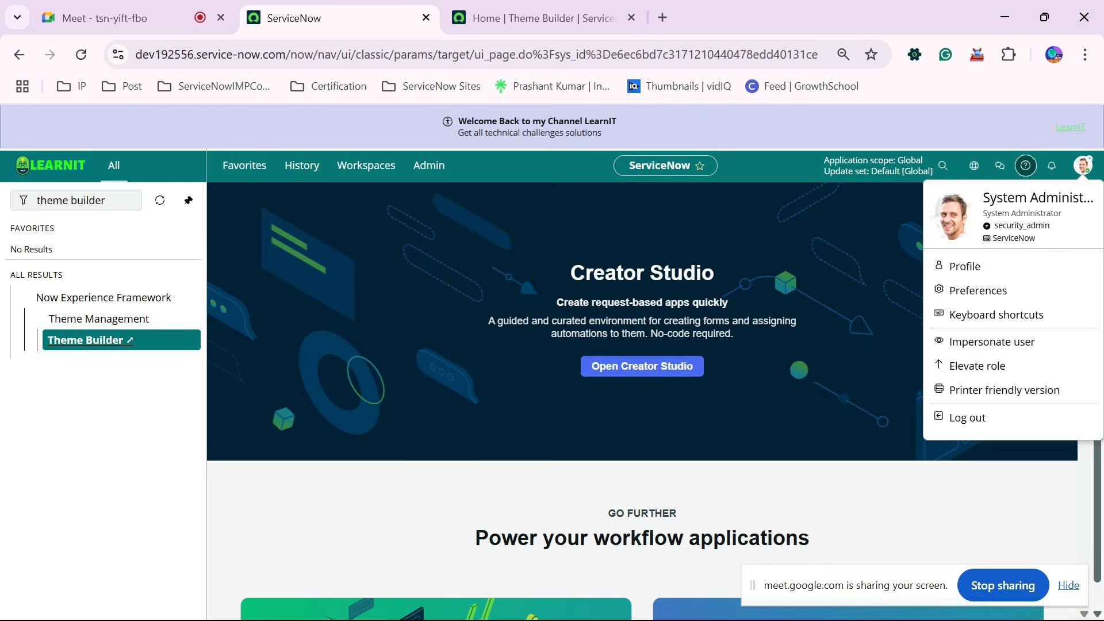
pyautogui.click(978, 291)
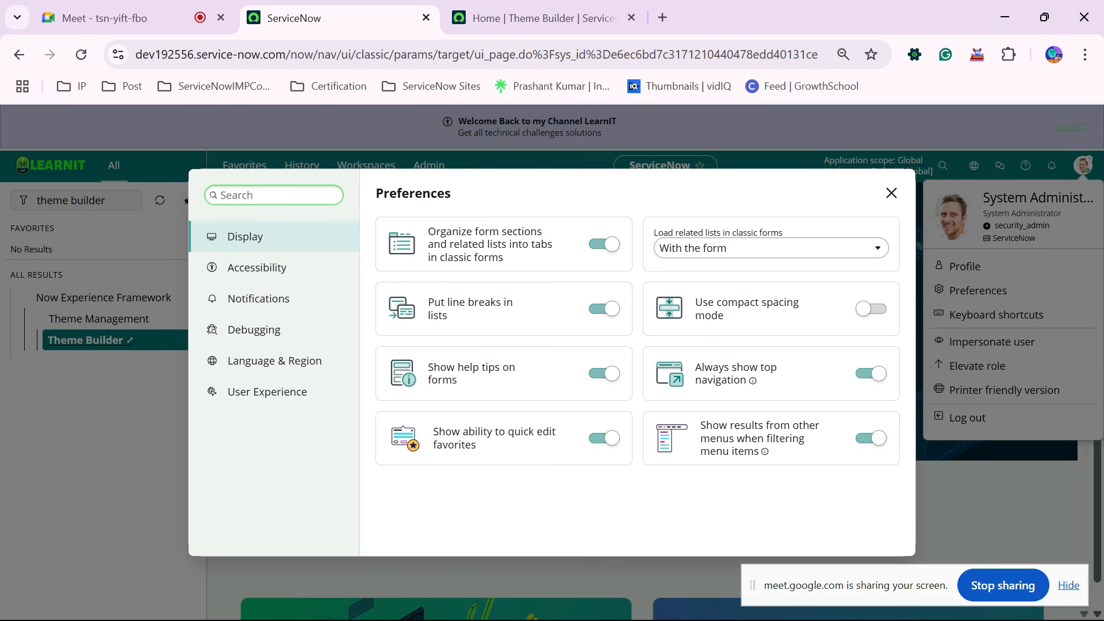
pyautogui.click(891, 193)
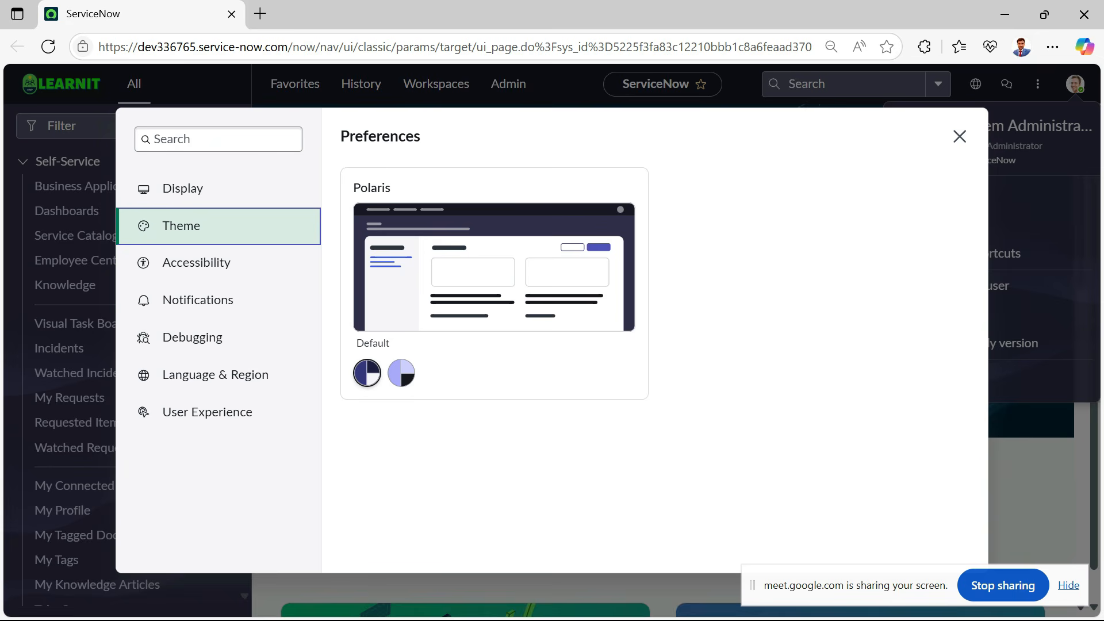
# Preview the Dark and Default variants of the Polaris theme, and close the preferences.
pyautogui.click(401, 373)
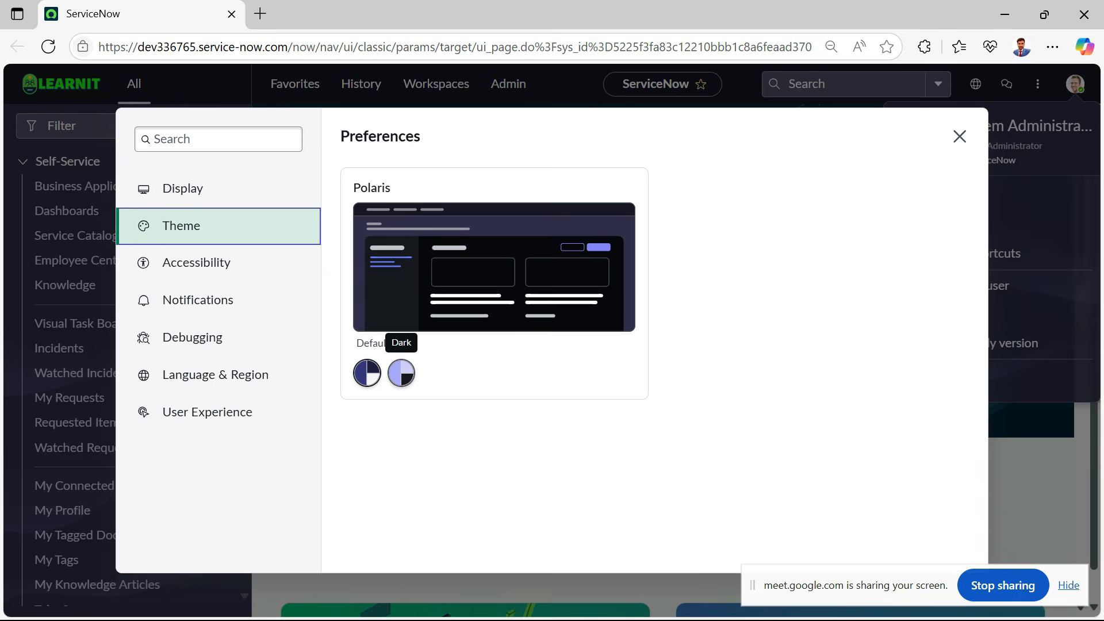
pyautogui.click(367, 373)
pyautogui.click(401, 373)
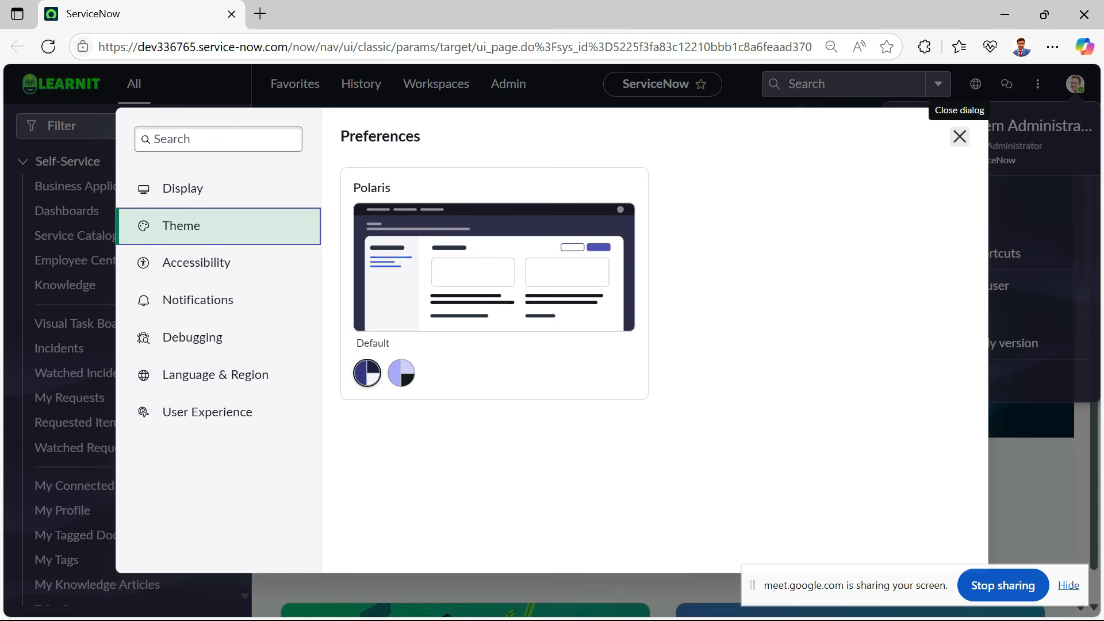
pyautogui.click(959, 136)
# Reopen the user preferences of the Edge instance and show the Theme section with the Polaris variants.
pyautogui.click(1075, 84)
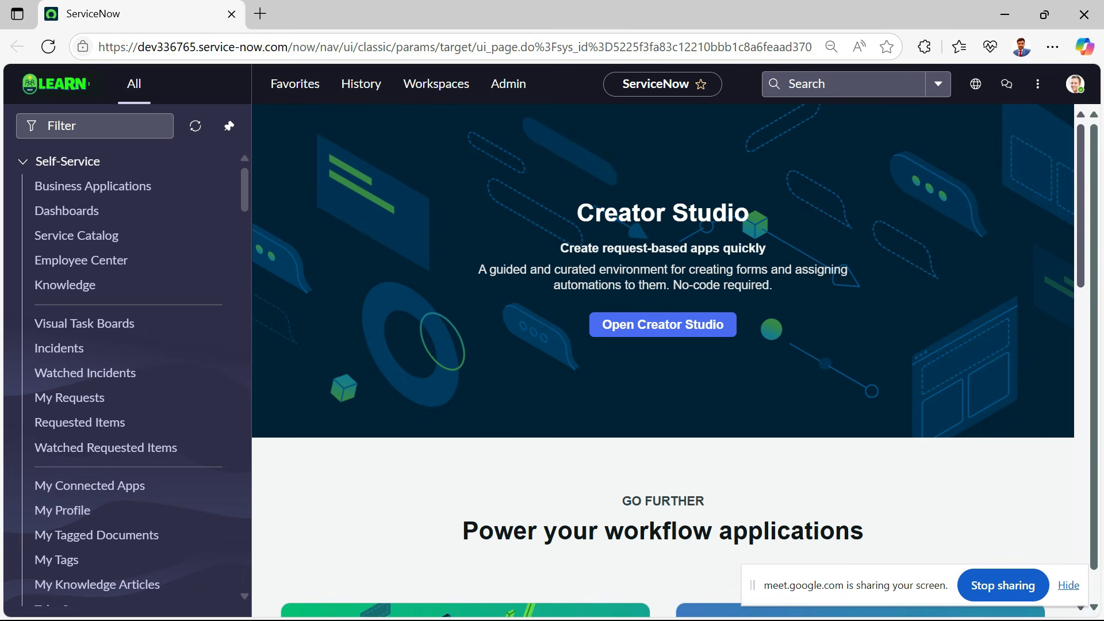
pyautogui.click(1076, 84)
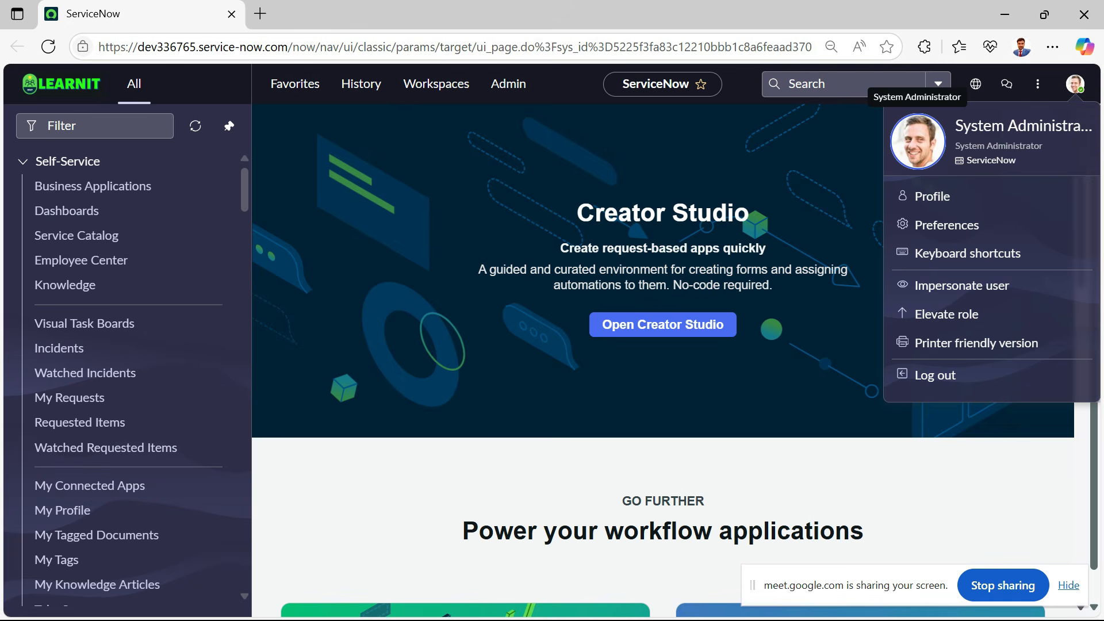
pyautogui.click(1075, 84)
pyautogui.click(1076, 84)
pyautogui.click(949, 223)
pyautogui.click(181, 226)
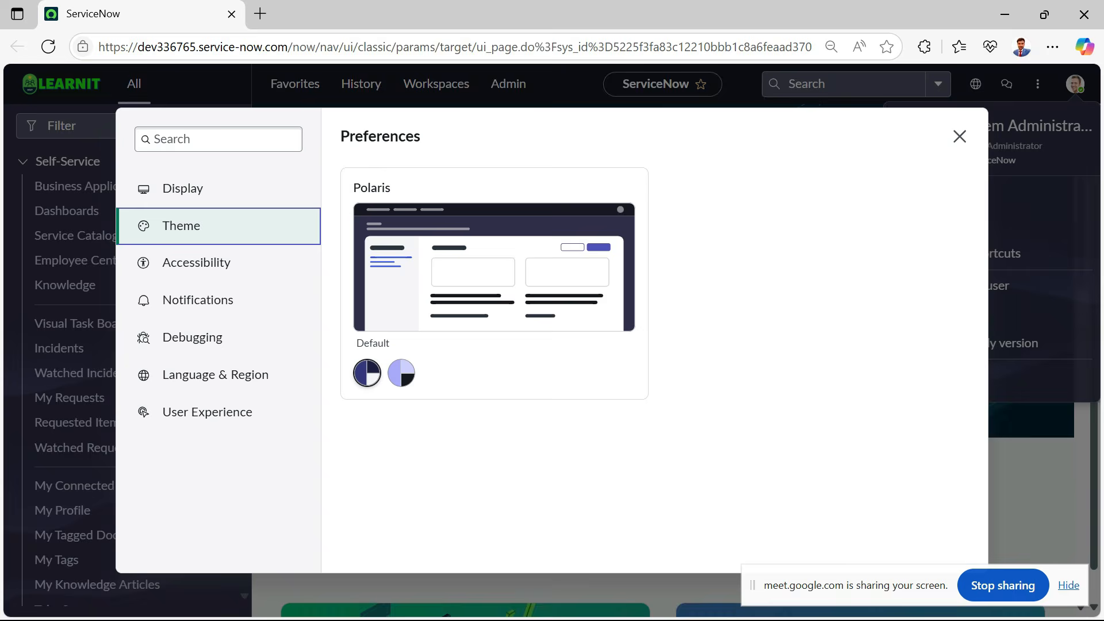
# Compare the Polaris variants, apply the Dark variant to the Edge instance, and close the preferences.
pyautogui.click(402, 372)
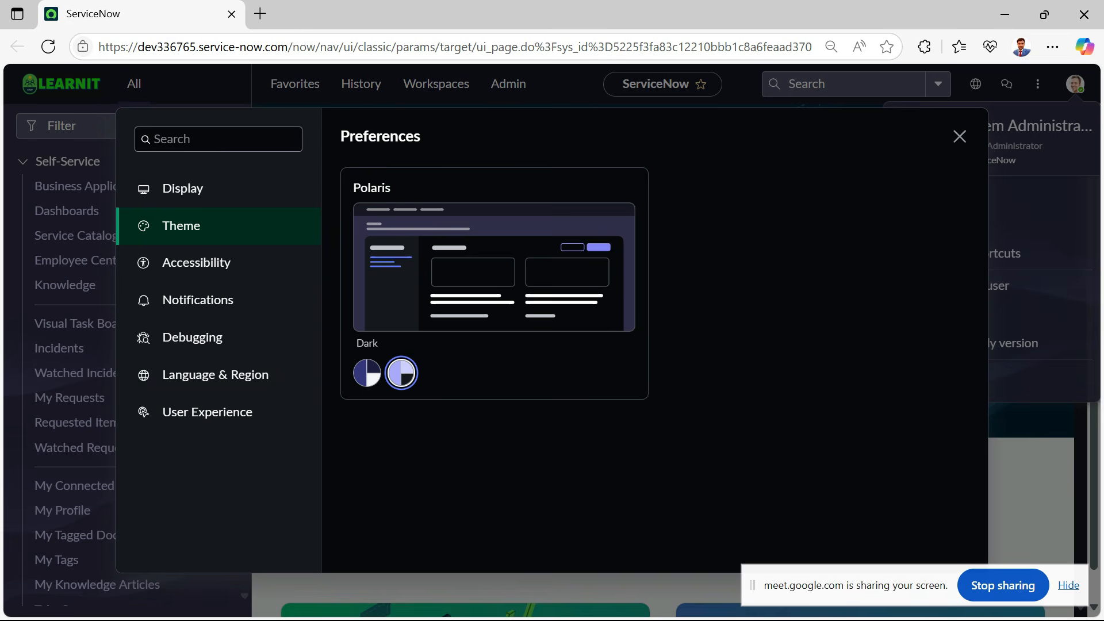
pyautogui.click(367, 373)
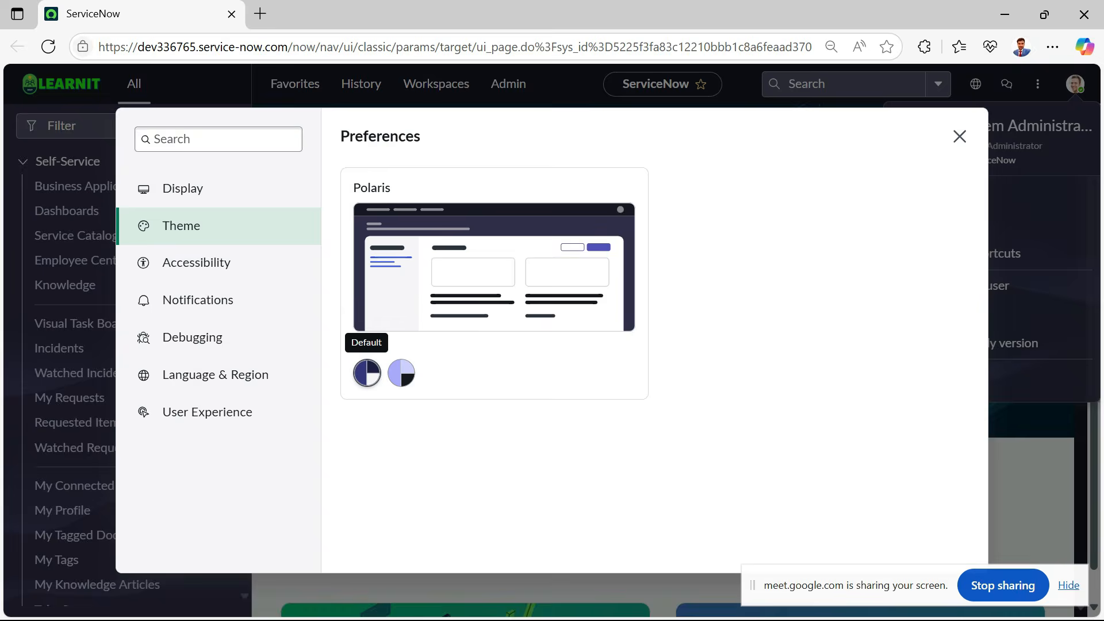
pyautogui.click(401, 373)
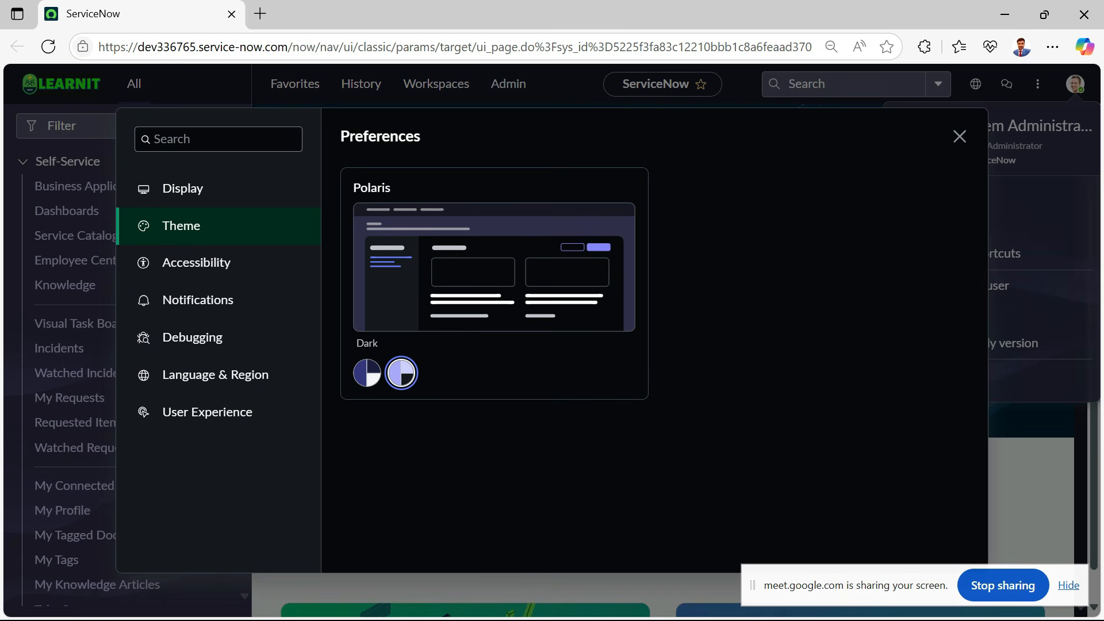
pyautogui.click(960, 136)
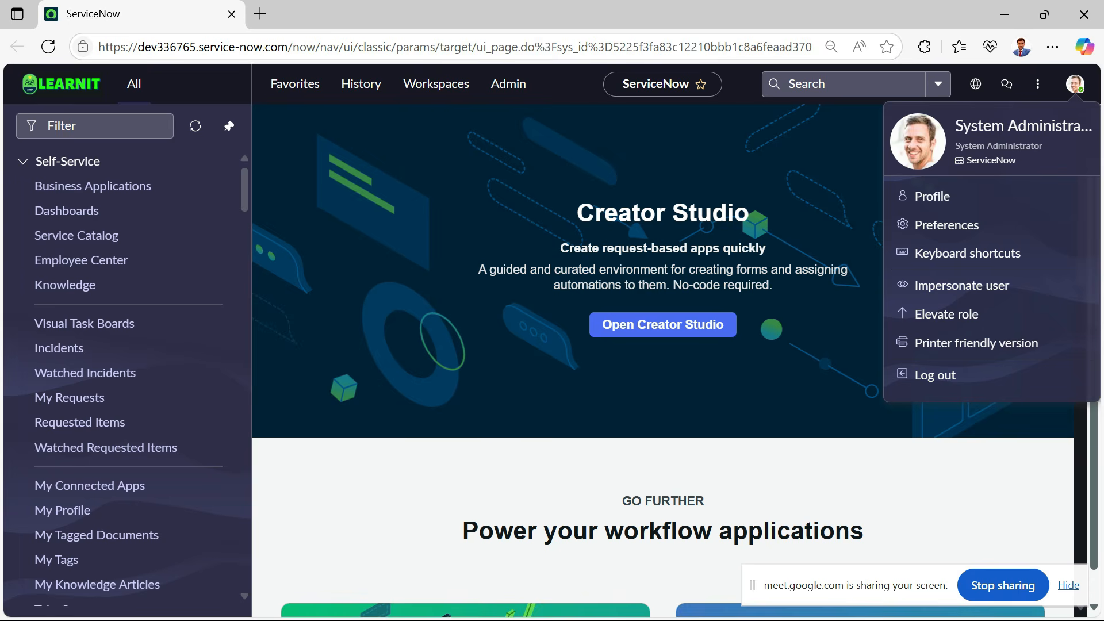
# Filter the navigation menu for "incident" and open a new incident form in a separate browser tab.
pyautogui.click(95, 126)
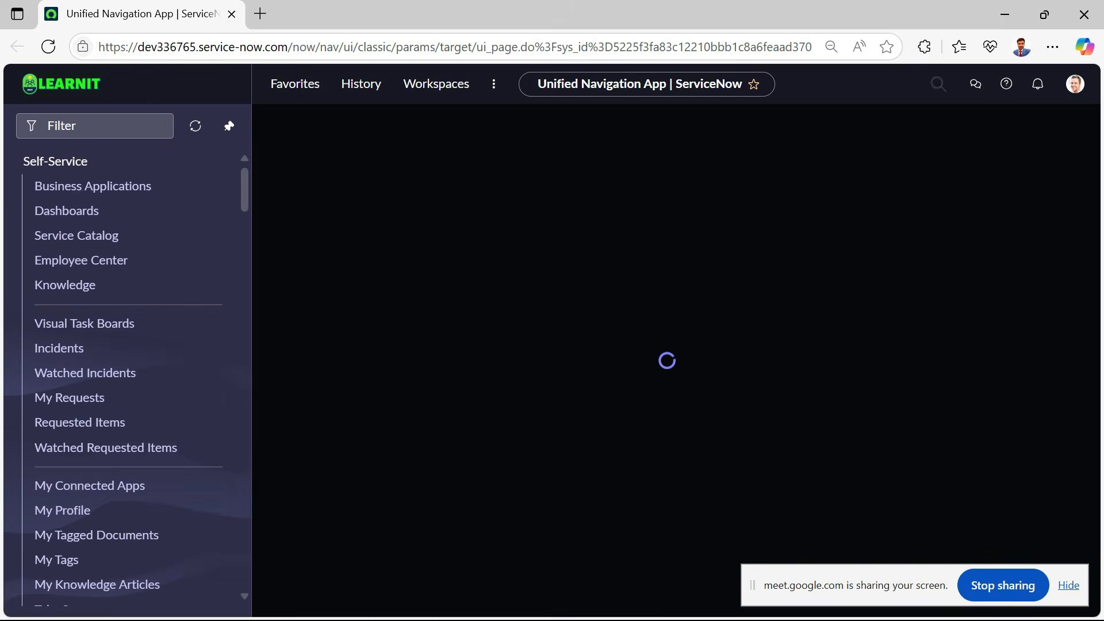
pyautogui.write('incident')
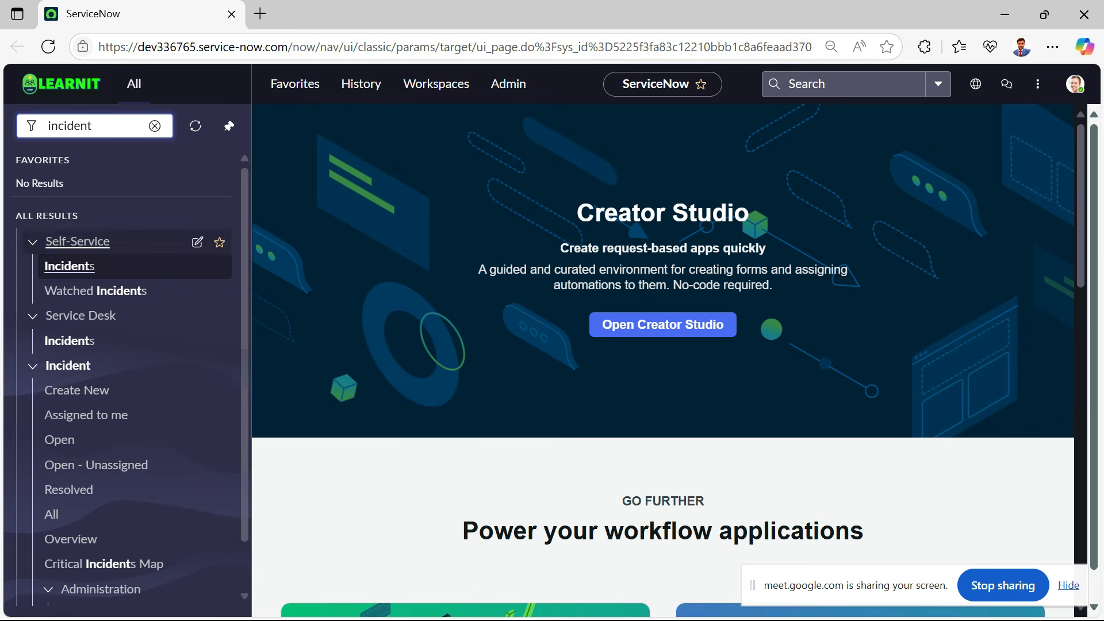
pyautogui.click(345, 14)
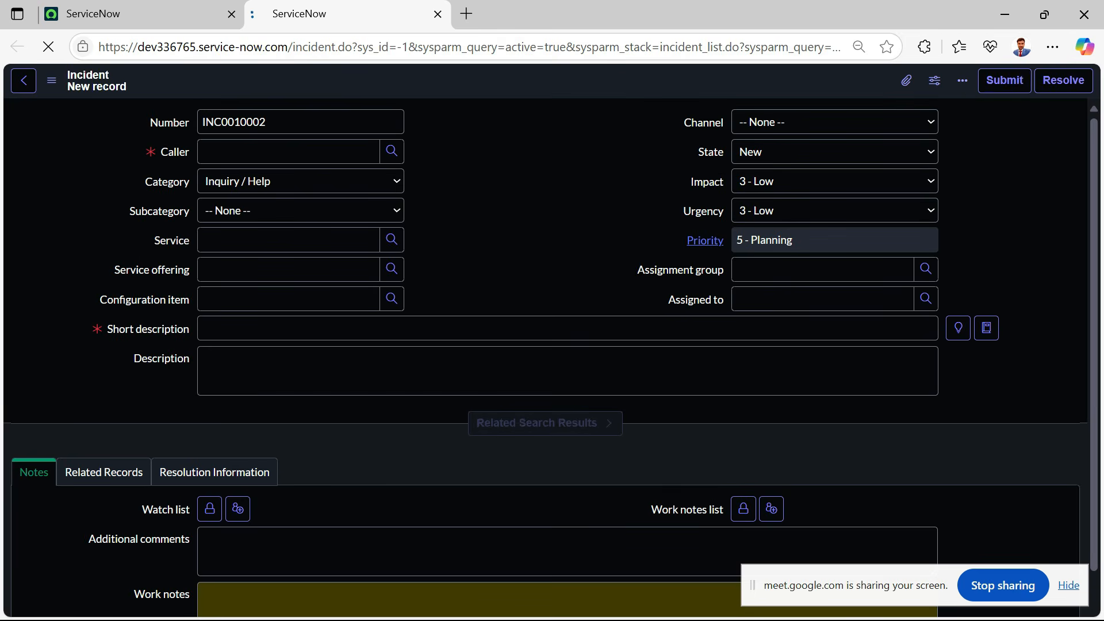
# Examine the new incident form in the dark theme, including its Related Records and Resolution Information sections, and close the form's tab.
pyautogui.scroll(-2, 568, 356)
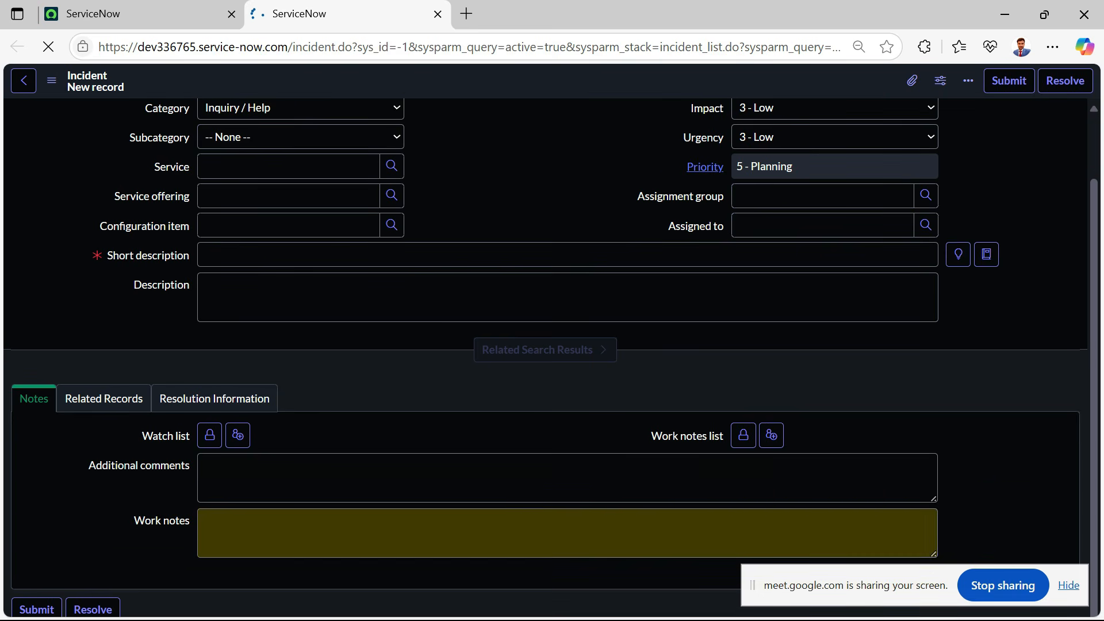
pyautogui.scroll(2, 289, 253)
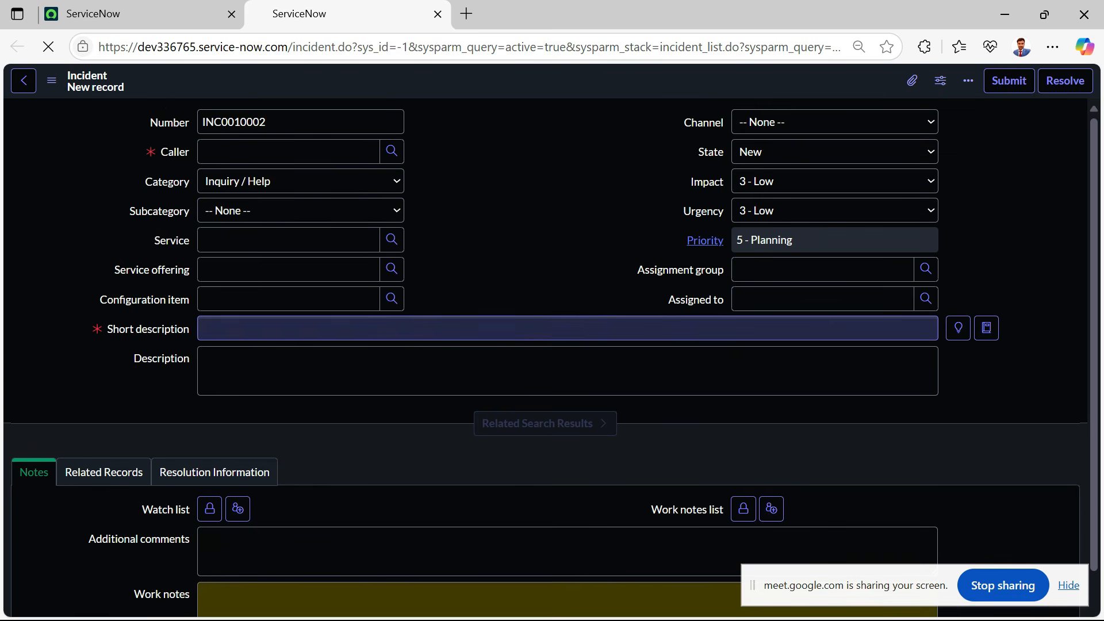
pyautogui.click(289, 240)
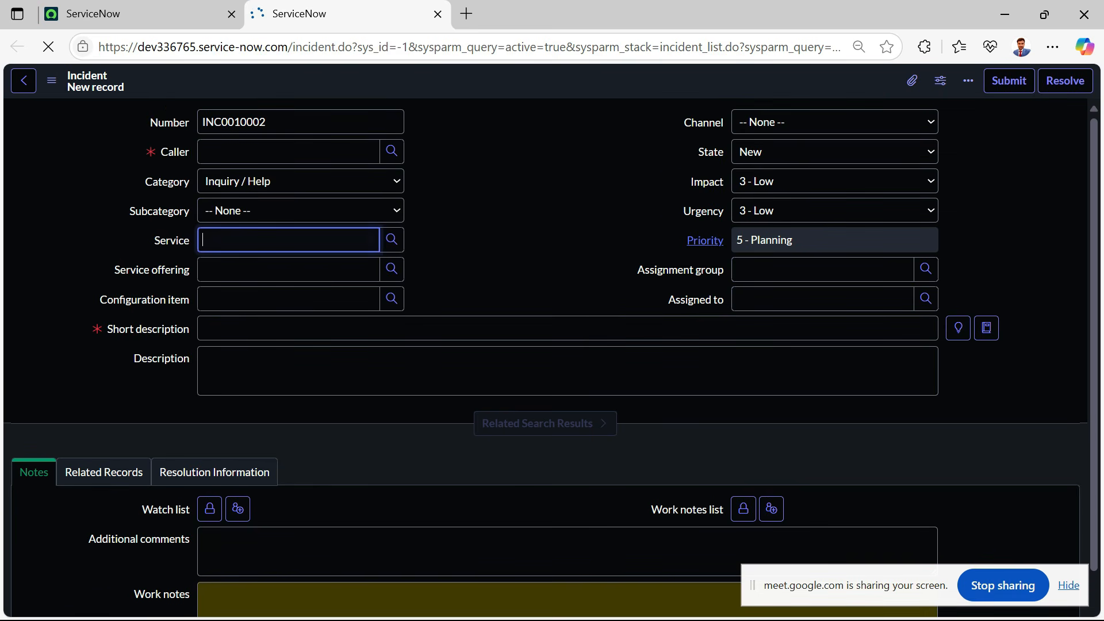
pyautogui.press('Tab')
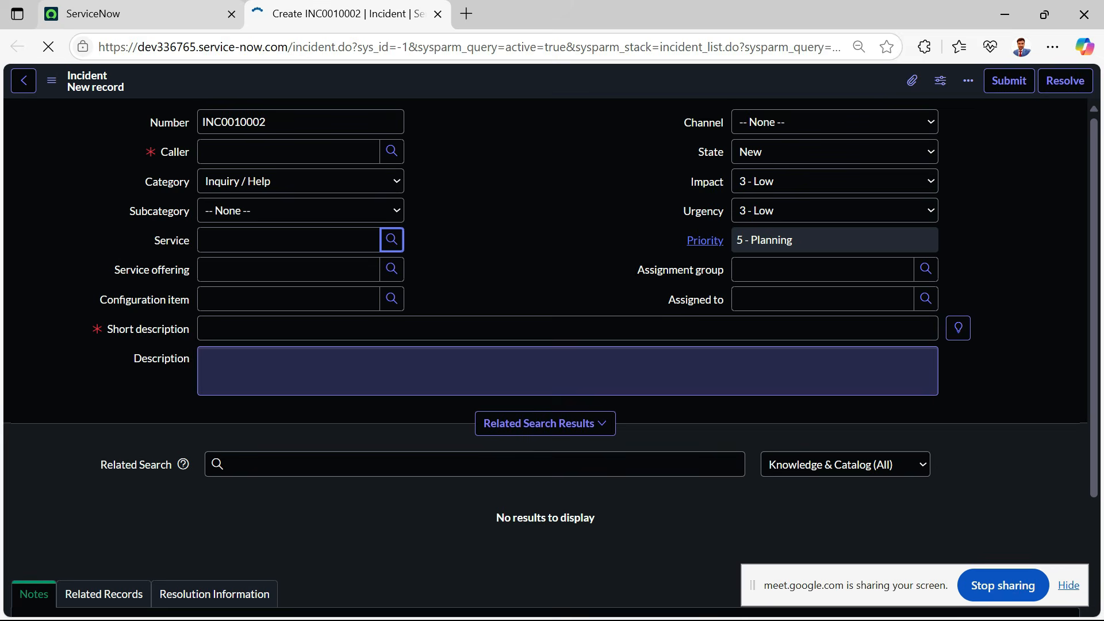
pyautogui.scroll(-5, 301, 182)
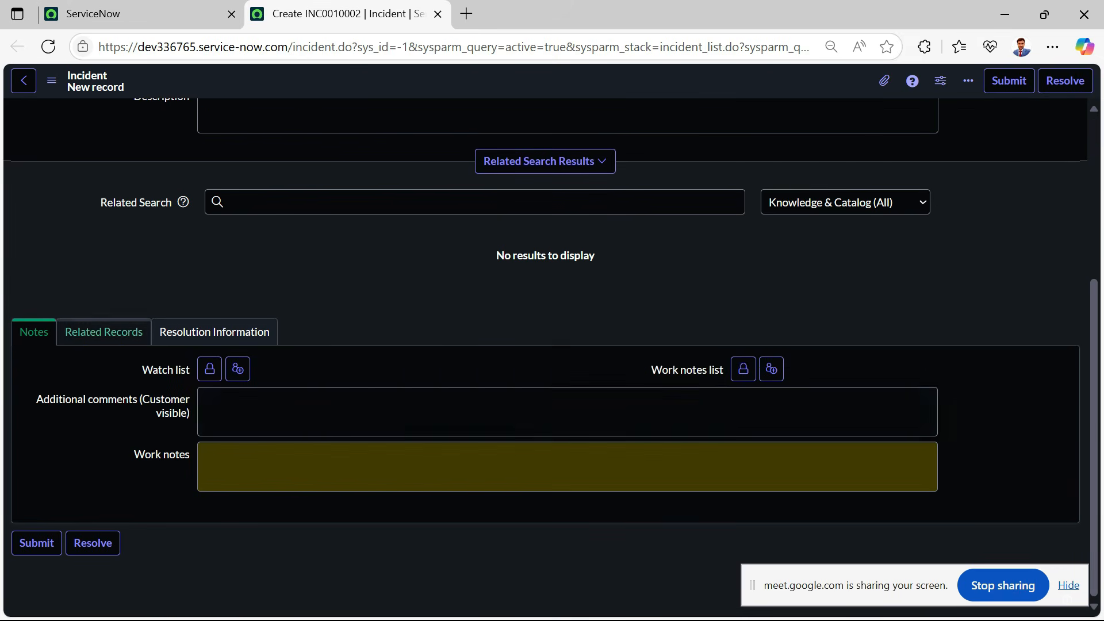
pyautogui.click(104, 331)
pyautogui.click(215, 424)
pyautogui.scroll(3, 287, 269)
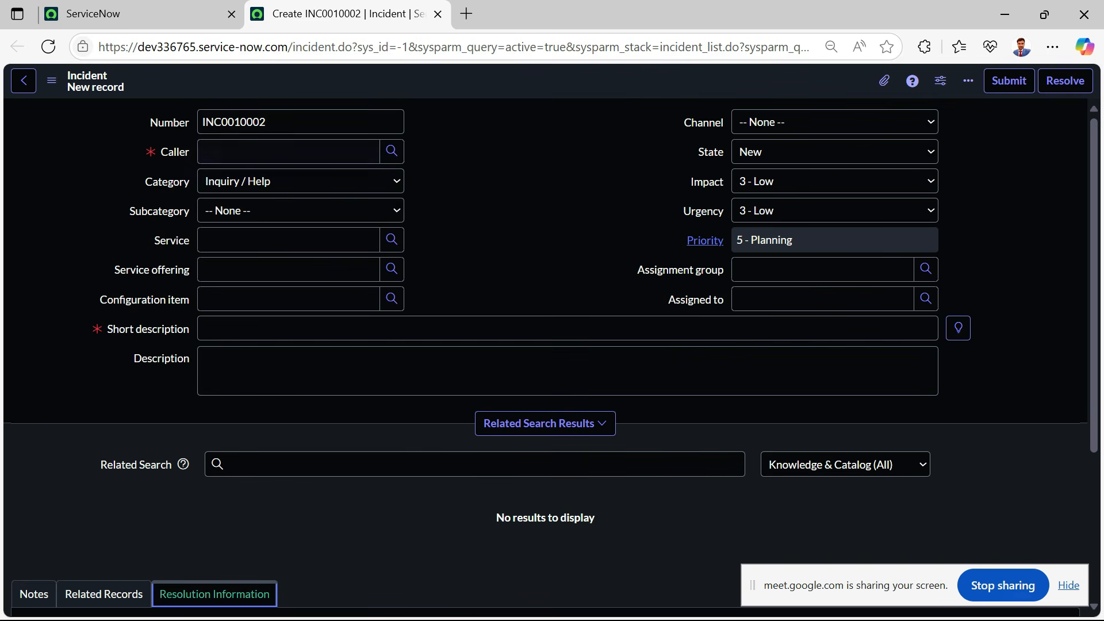
pyautogui.hotkey('ctrl', 'w')
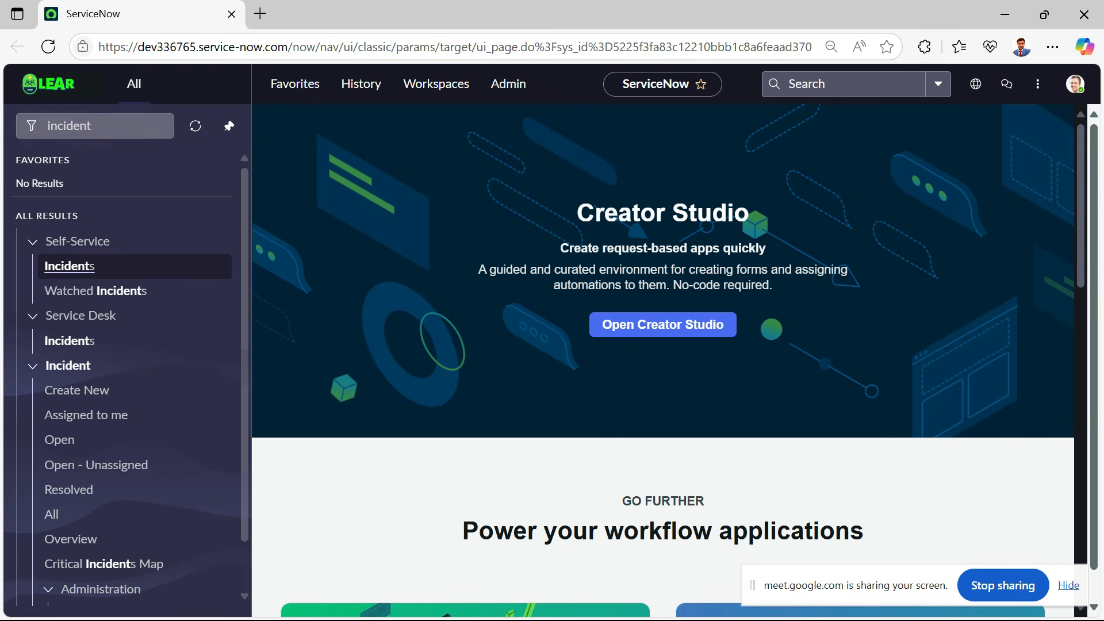
# Search the Edge instance's navigation menu for Theme Builder using the filter "theme buil".
pyautogui.doubleClick(69, 126)
pyautogui.write('them')
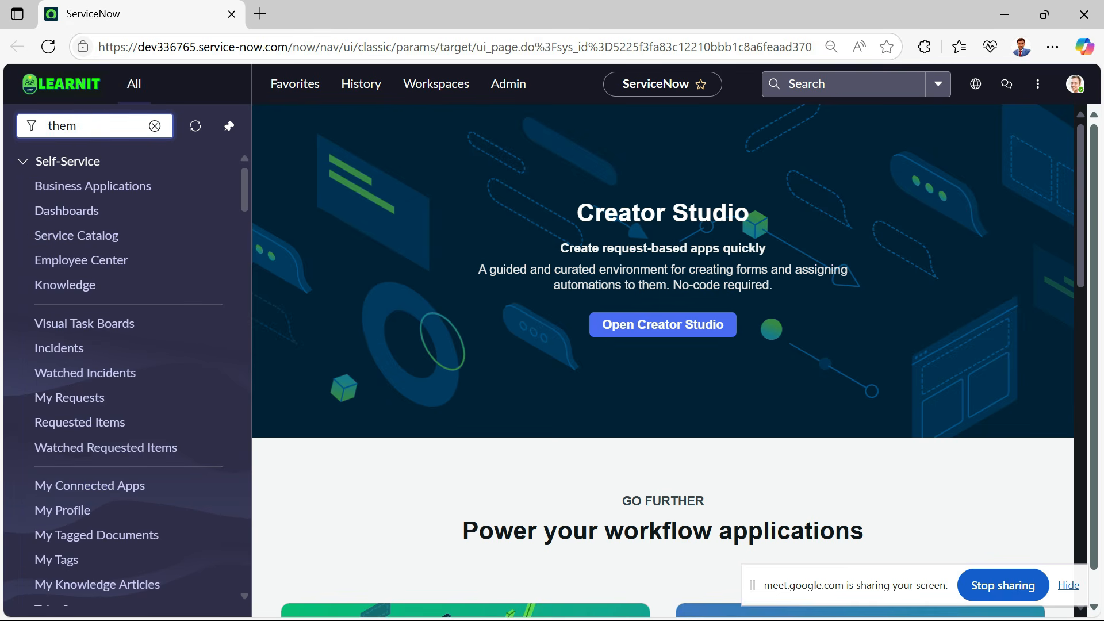
pyautogui.write('e')
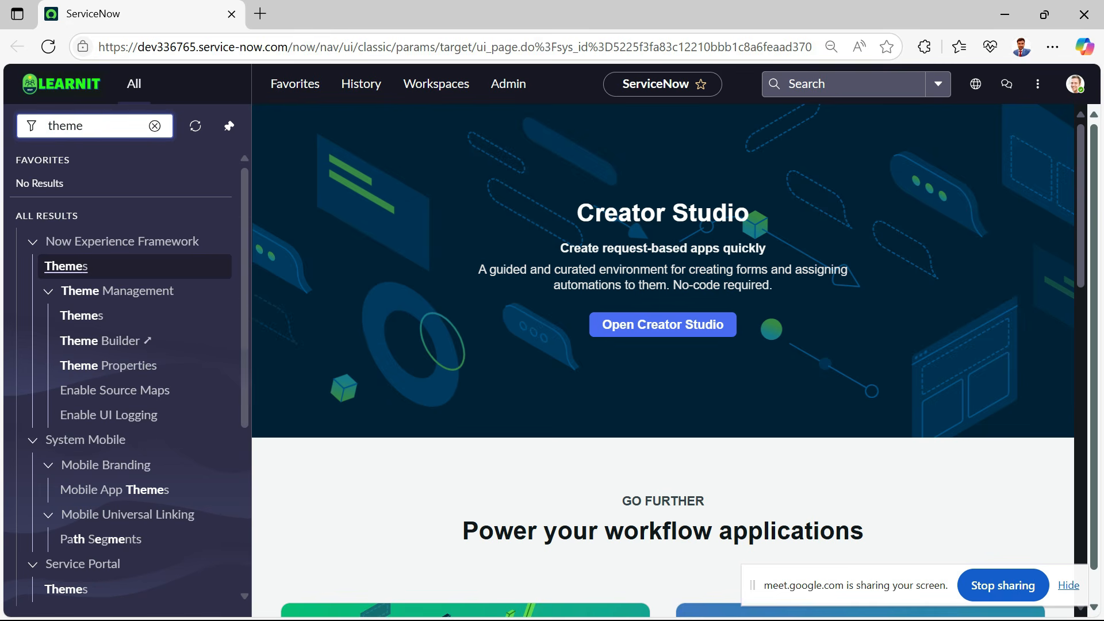
pyautogui.write(' bui')
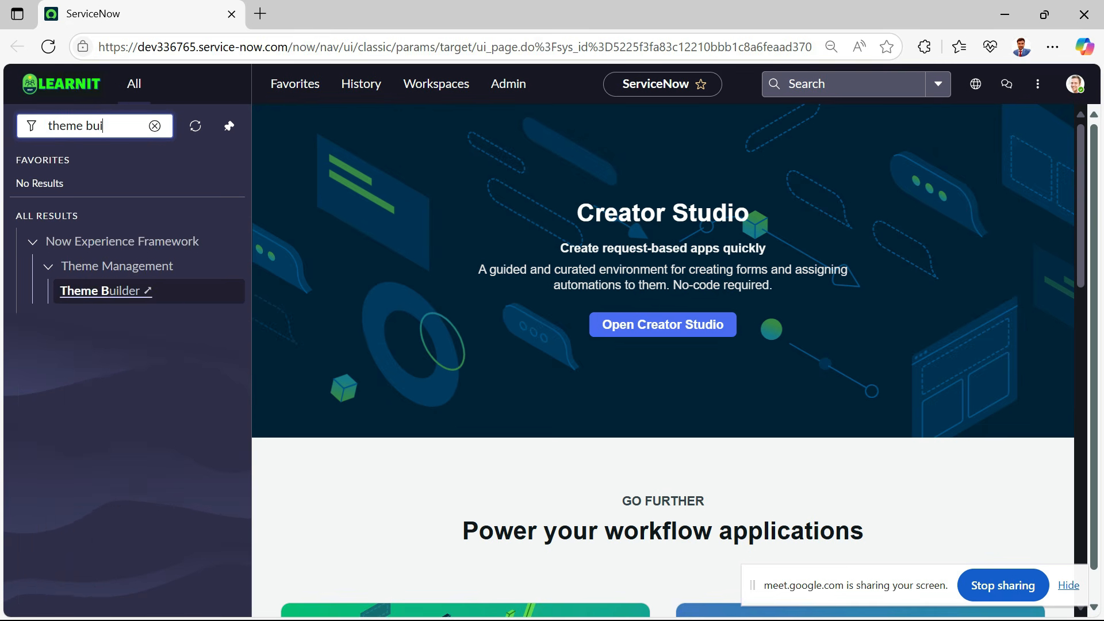
pyautogui.write('l')
pyautogui.hotkey('shift', 'Left')
pyautogui.hotkey('shift', 'Left')
pyautogui.press('BackSpace')
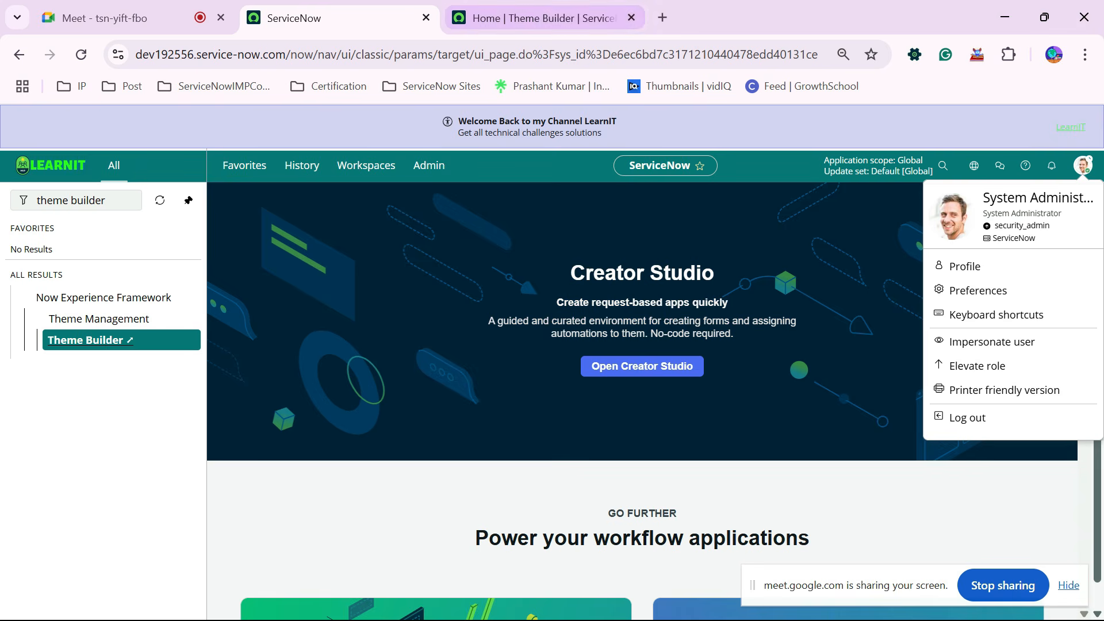
# Switch to the ServiceNow instance in Chrome and shorten its navigation filter to "theme".
pyautogui.click(532, 17)
pyautogui.click(345, 18)
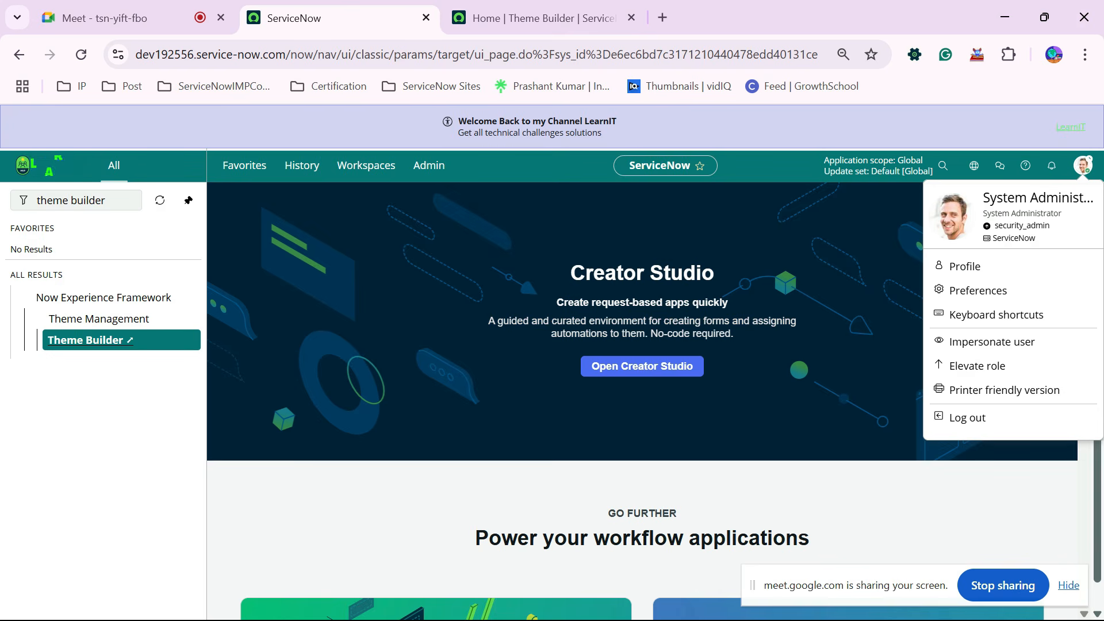
pyautogui.click(113, 200)
pyautogui.press('BackSpace')
pyautogui.press('BackSpace')
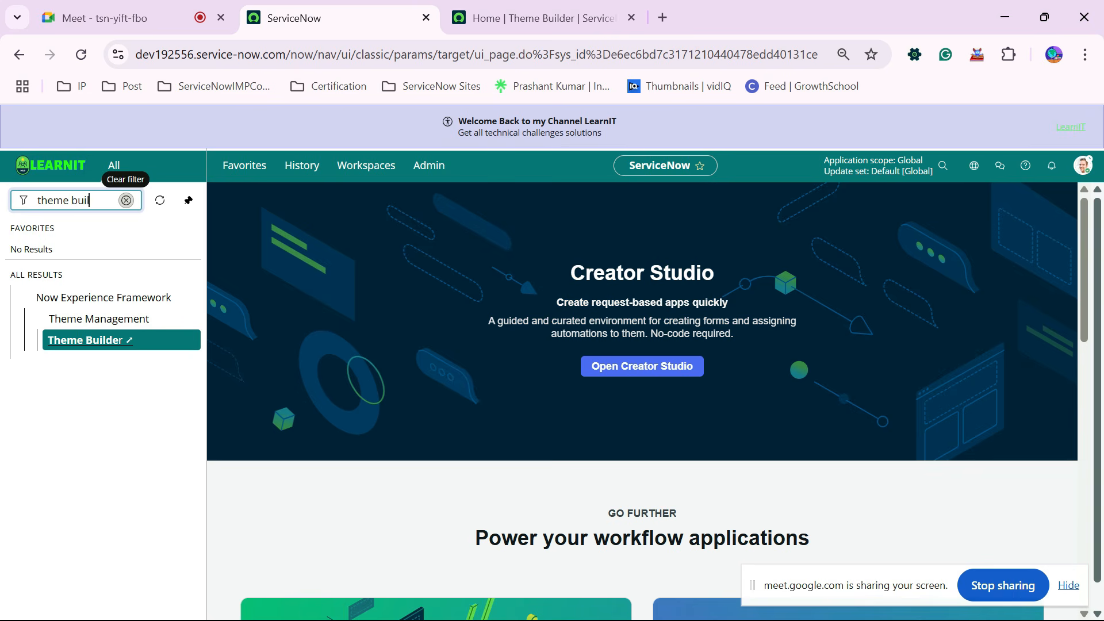
pyautogui.press('BackSpace')
pyautogui.press('BackSpace')
pyautogui.press('BackSpace')
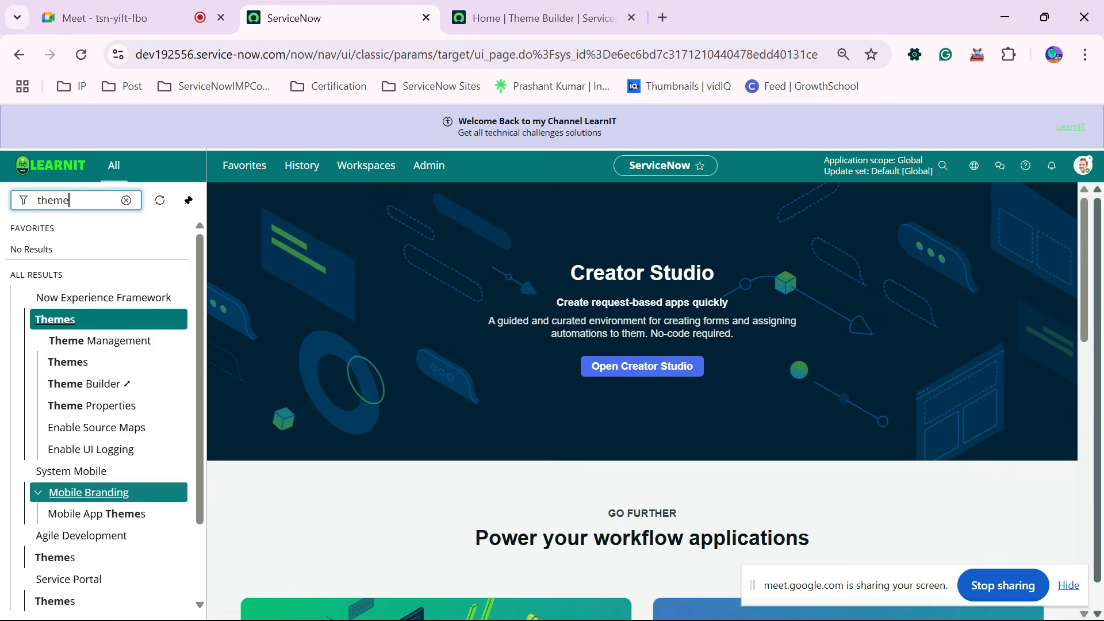
pyautogui.scroll(-2, 643, 401)
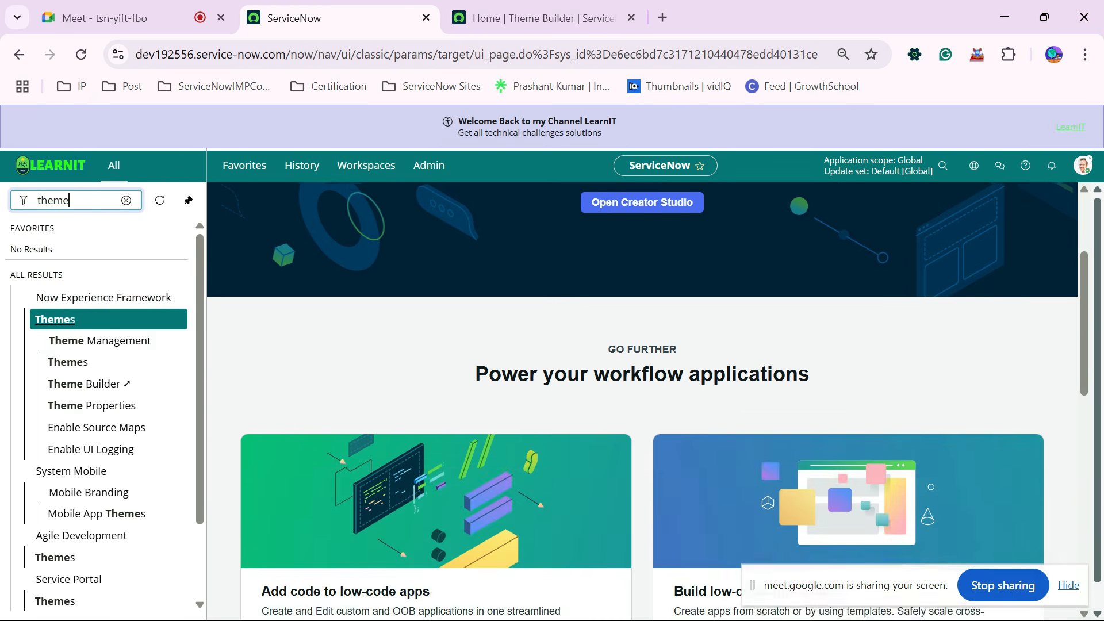
pyautogui.scroll(2, 642, 400)
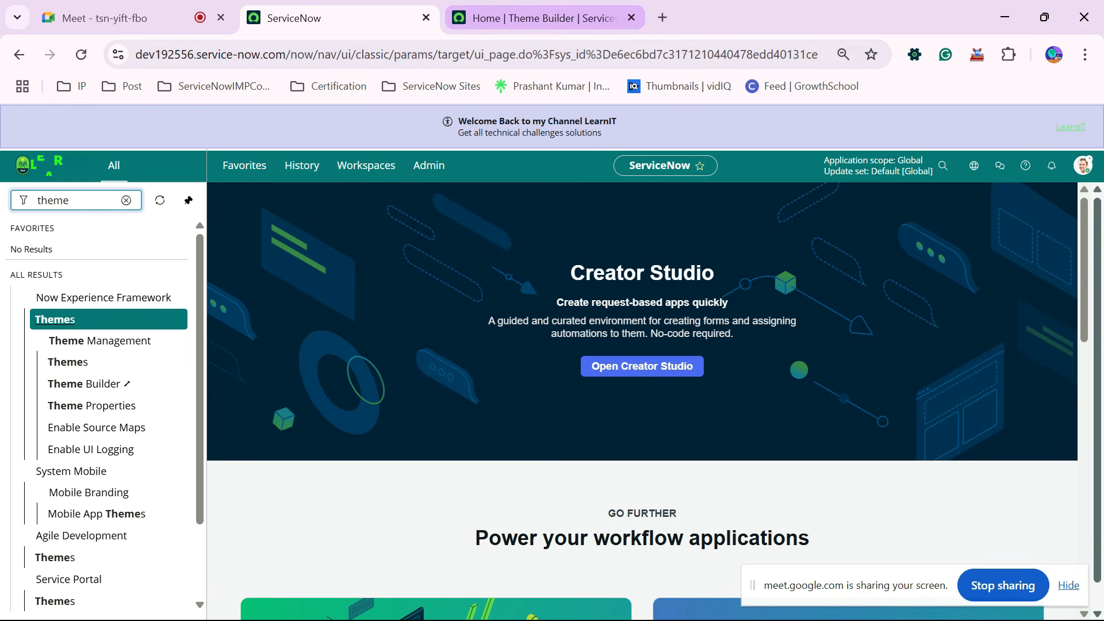
# Show the open Theme Builder home page, and look over the theme-related modules in the filtered navigation menu.
pyautogui.click(543, 18)
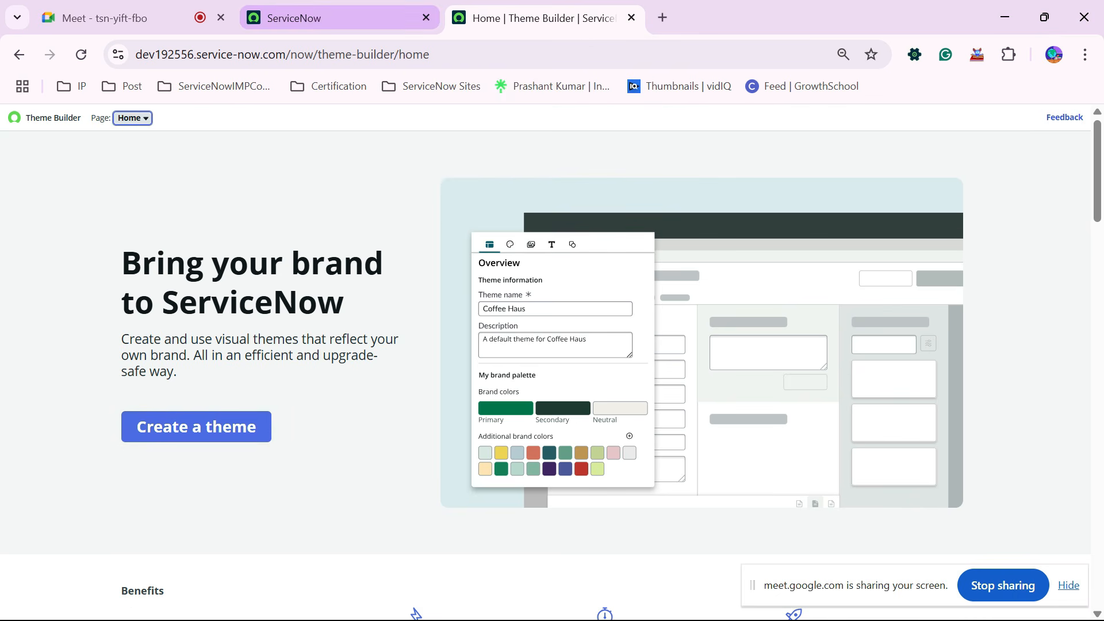
pyautogui.click(339, 17)
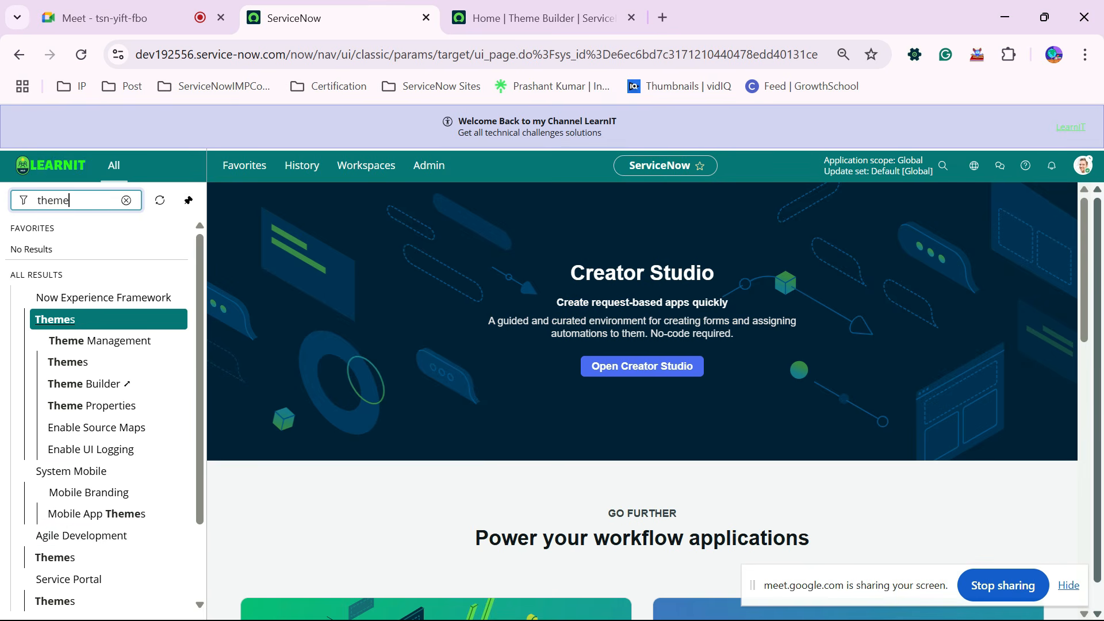
pyautogui.moveTo(70, 200); pyautogui.dragTo(36, 201)
pyautogui.scroll(-2, 103, 518)
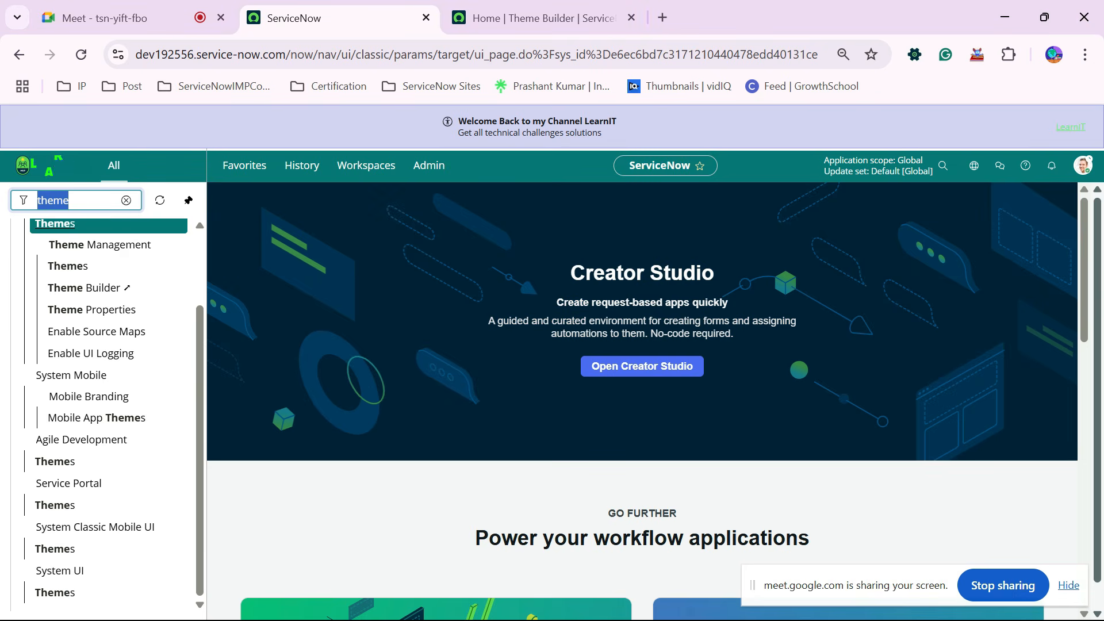
pyautogui.scroll(2, 103, 340)
# Return to the Theme Builder home page, start creating a theme, and continue past the preparation notes on logo assets and colors.
pyautogui.click(541, 17)
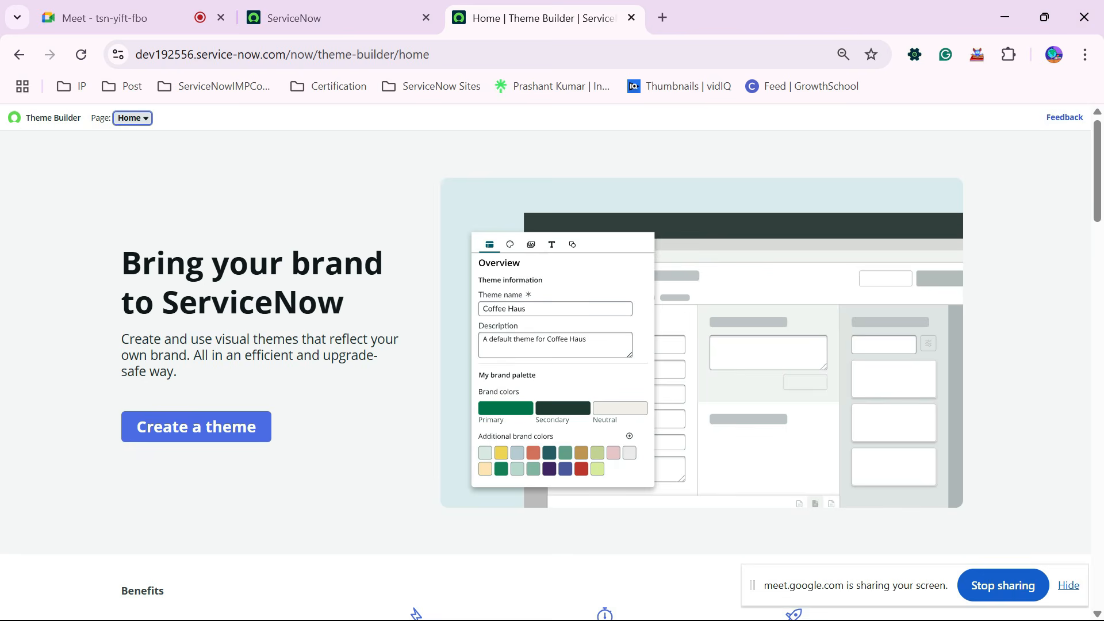
pyautogui.scroll(-3, 552, 362)
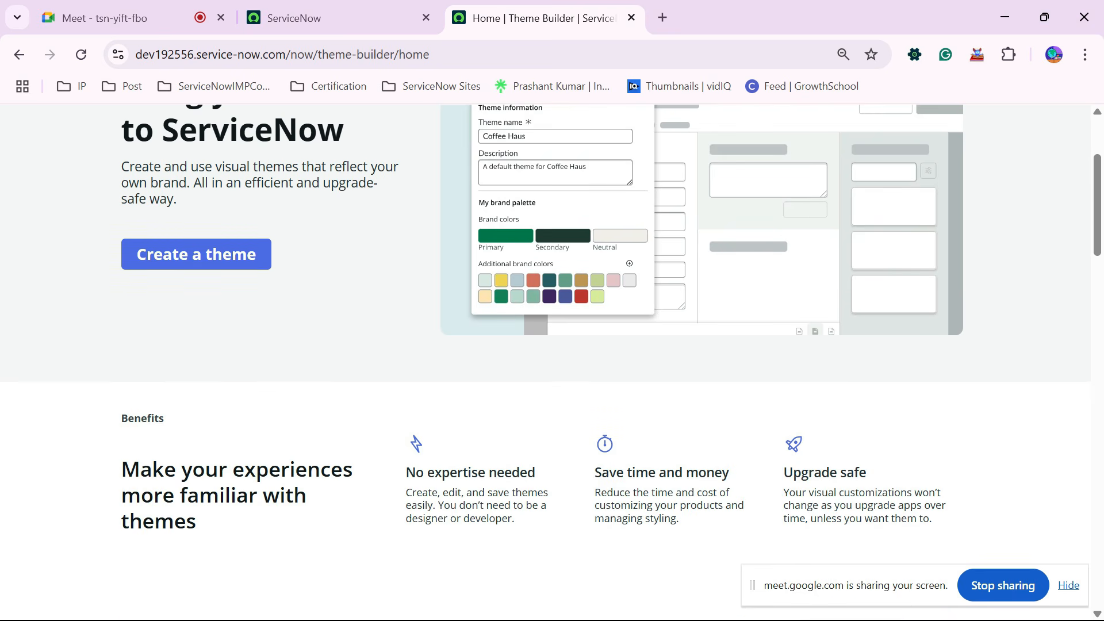
pyautogui.scroll(3, 552, 363)
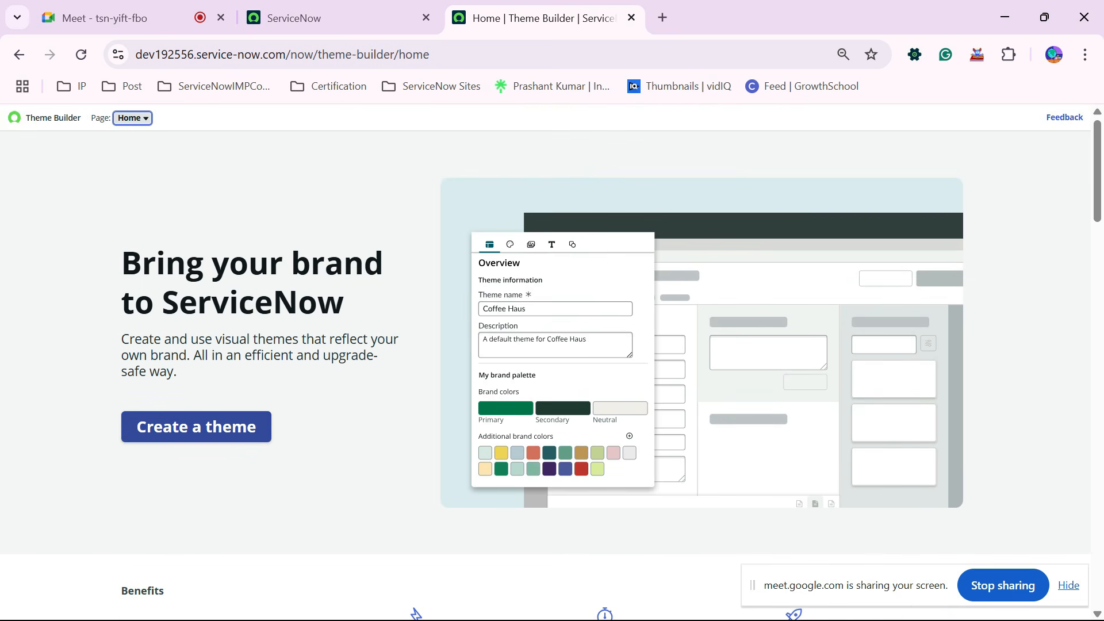
pyautogui.click(197, 427)
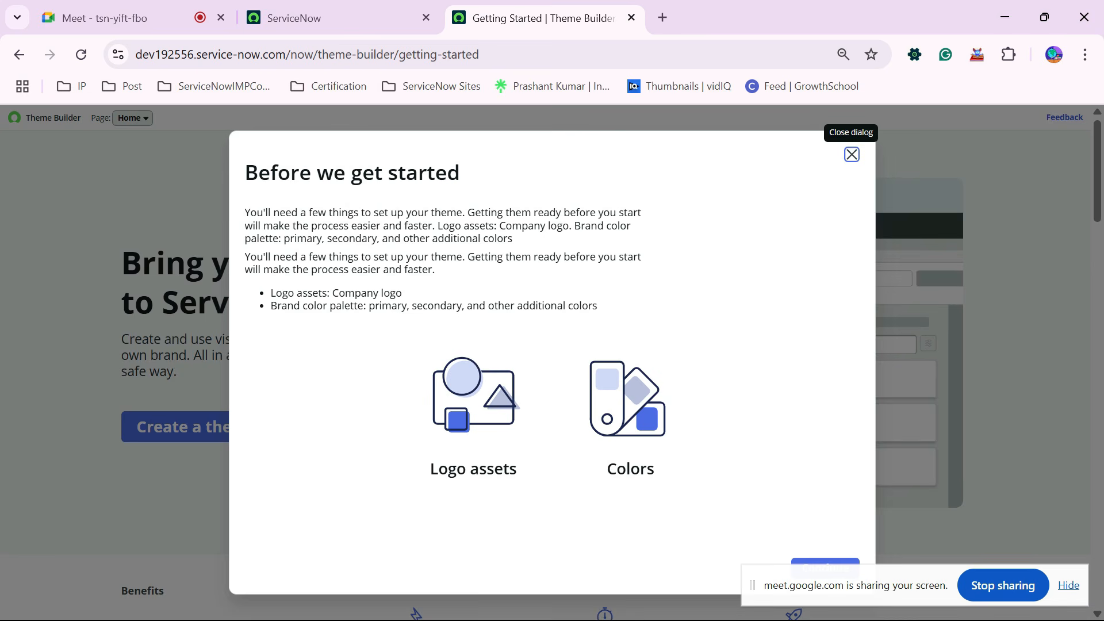
pyautogui.moveTo(923, 576); pyautogui.dragTo(31, 555)
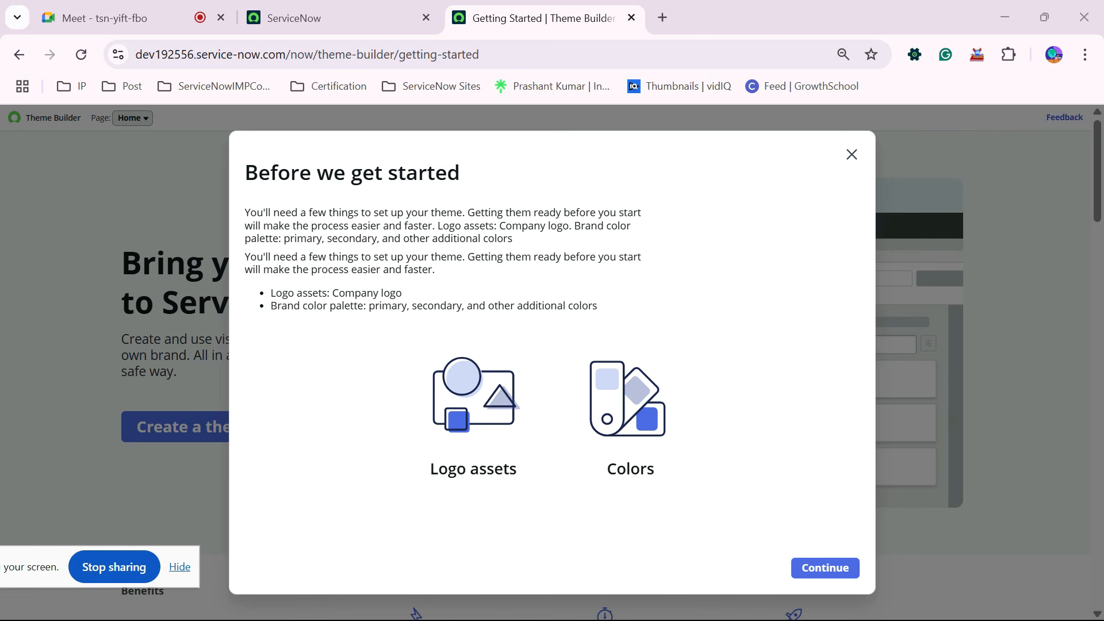
pyautogui.press('Return')
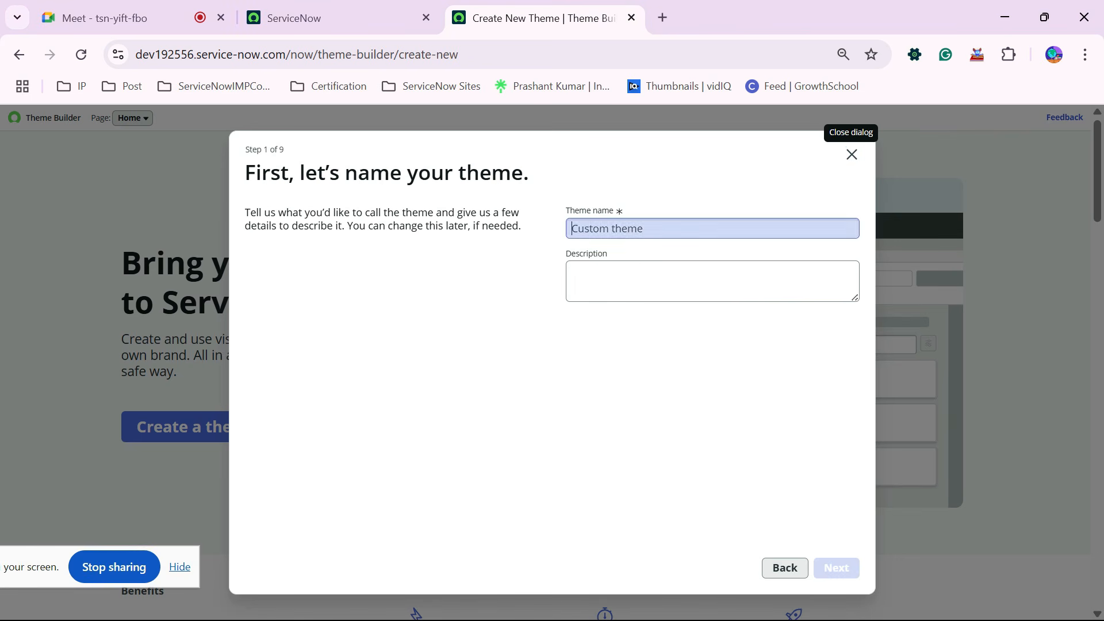
# Name the new theme "Test theme" and proceed to the primary brand color.
pyautogui.write('Te')
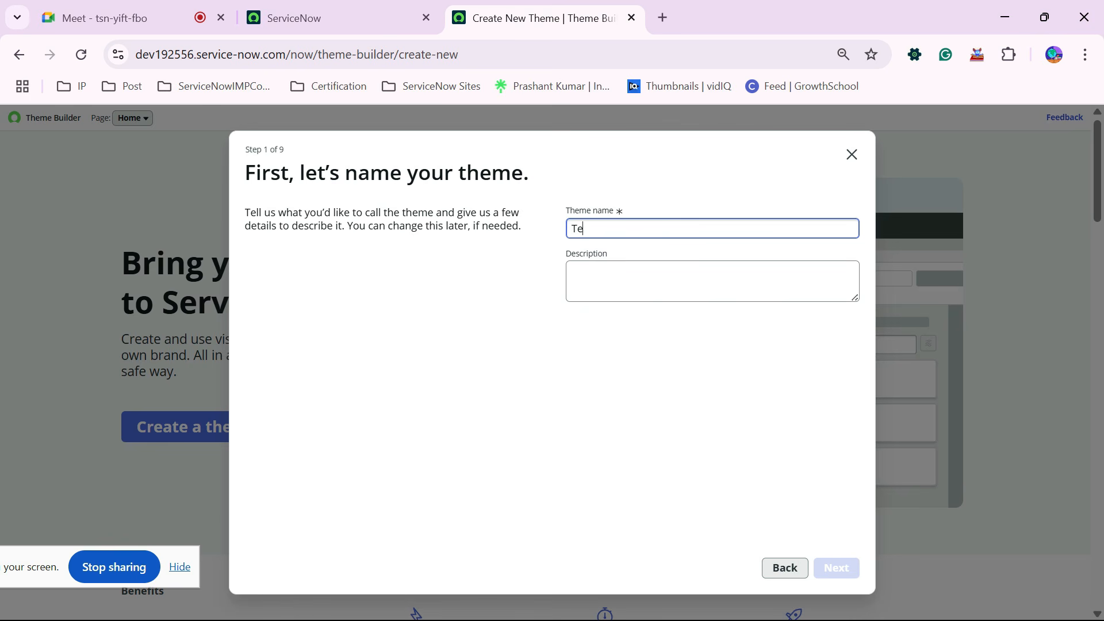
pyautogui.write('st theme')
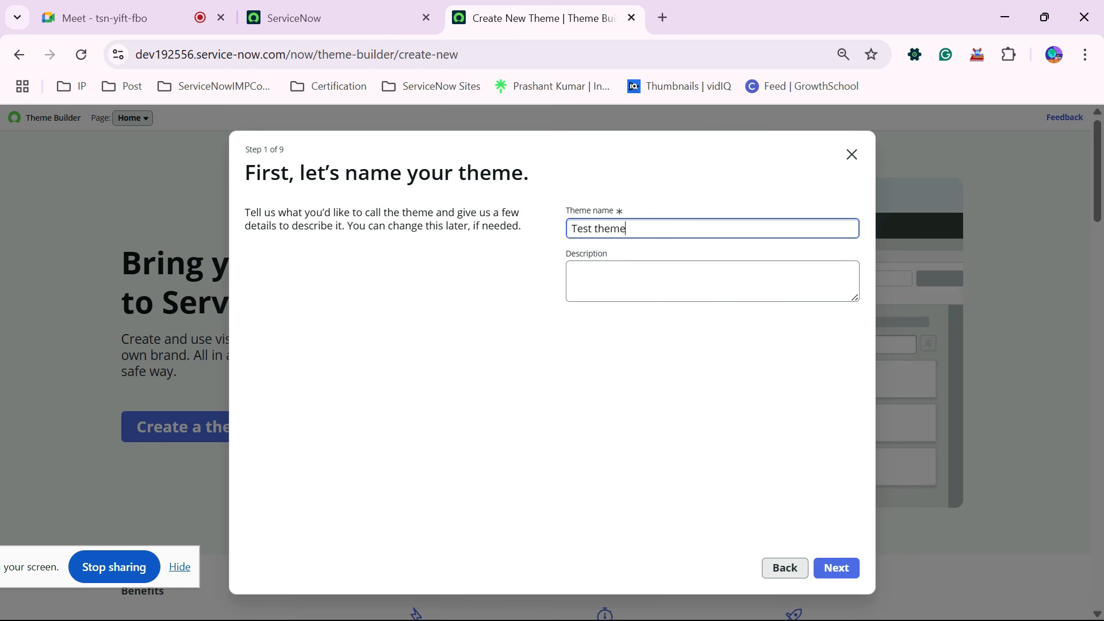
pyautogui.click(837, 568)
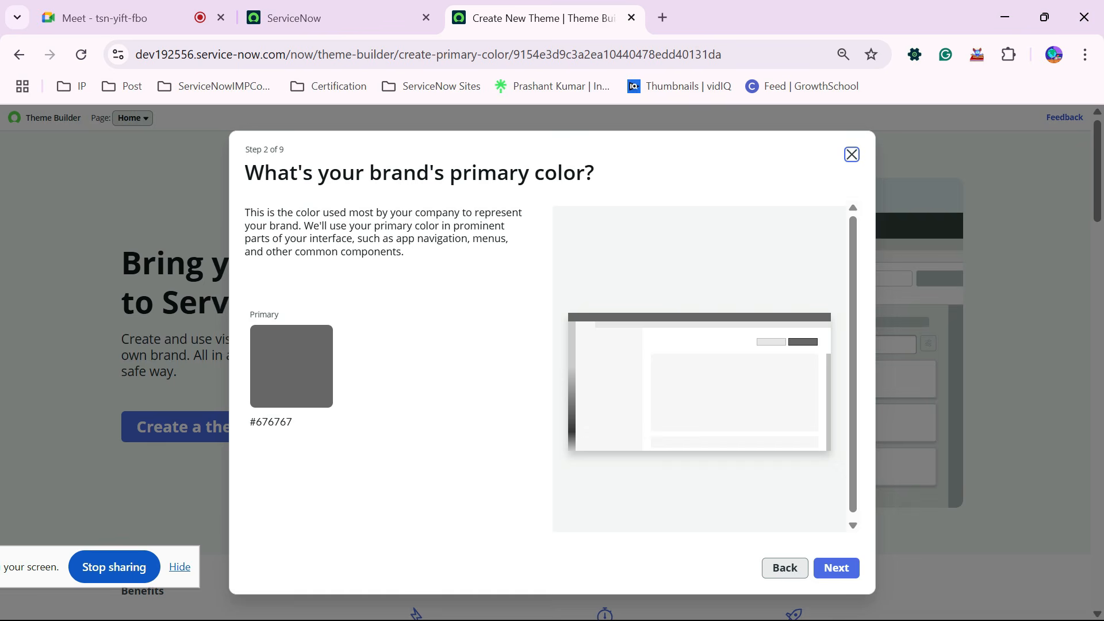
# Try a different color for the theme's primary brand color and continue to the secondary color.
pyautogui.click(291, 366)
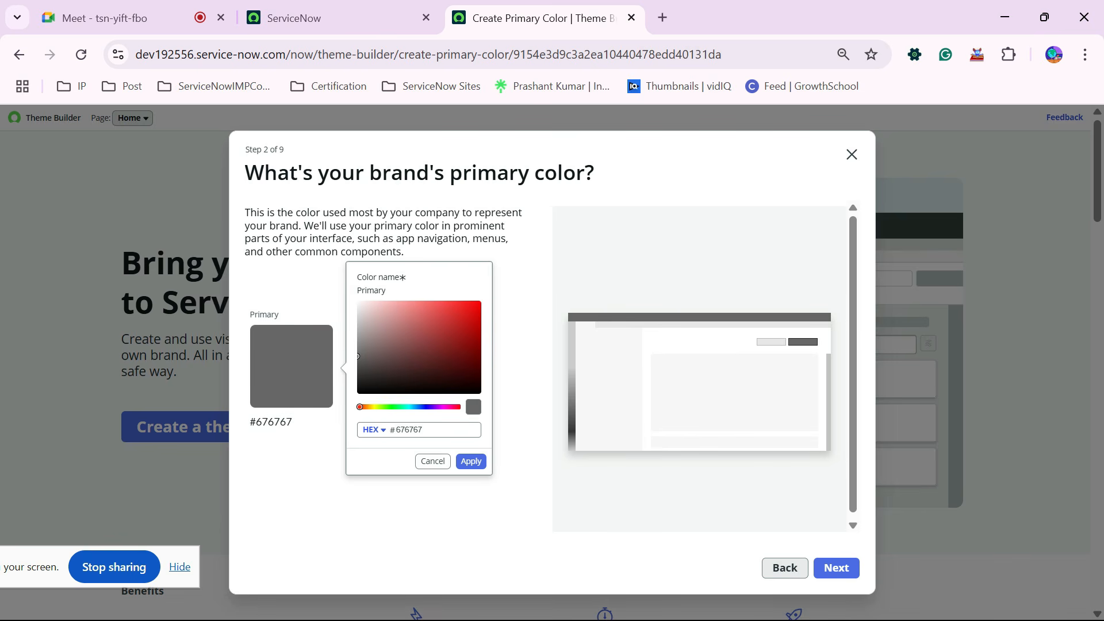
pyautogui.click(463, 325)
pyautogui.click(836, 567)
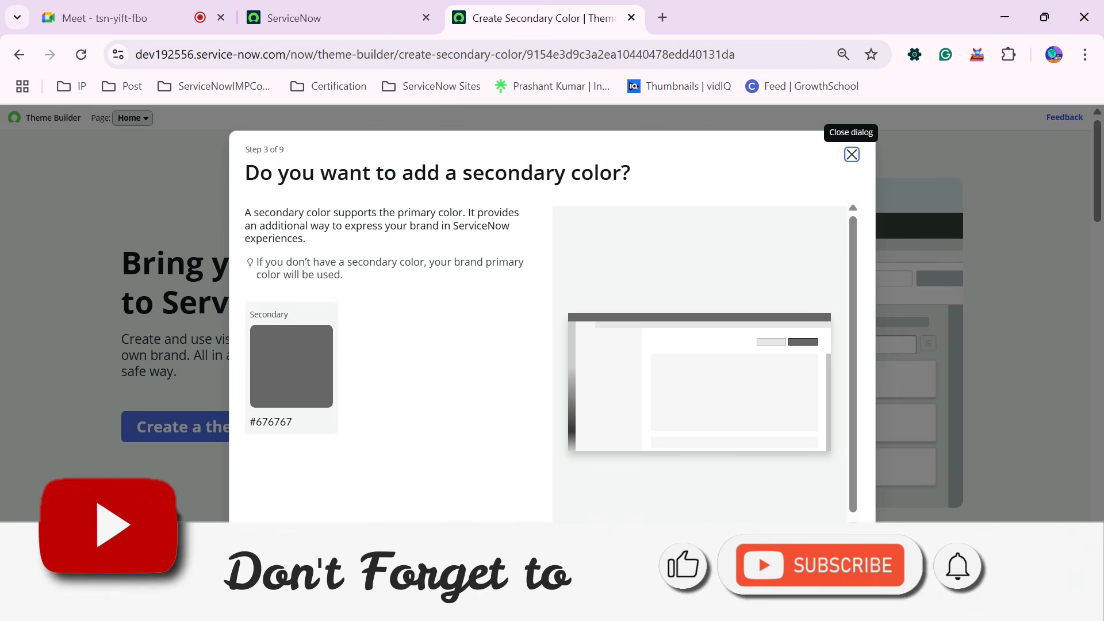
# Try #29ABCF as the secondary color and #661ACA as the neutral color, continuing to the additional colors.
pyautogui.click(291, 367)
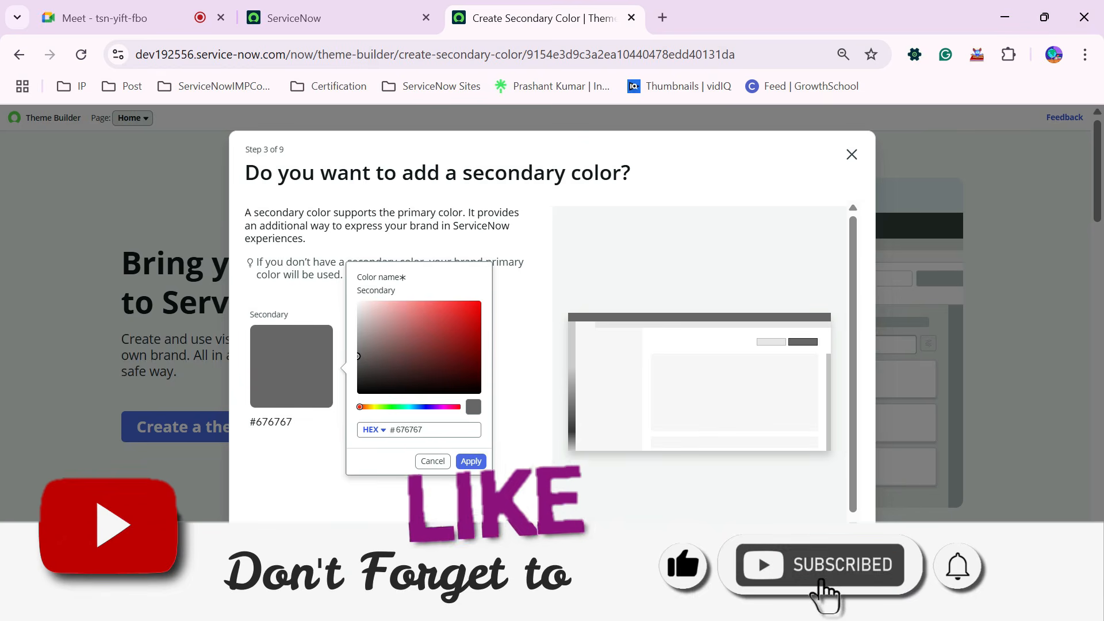
pyautogui.moveTo(359, 407); pyautogui.dragTo(407, 407)
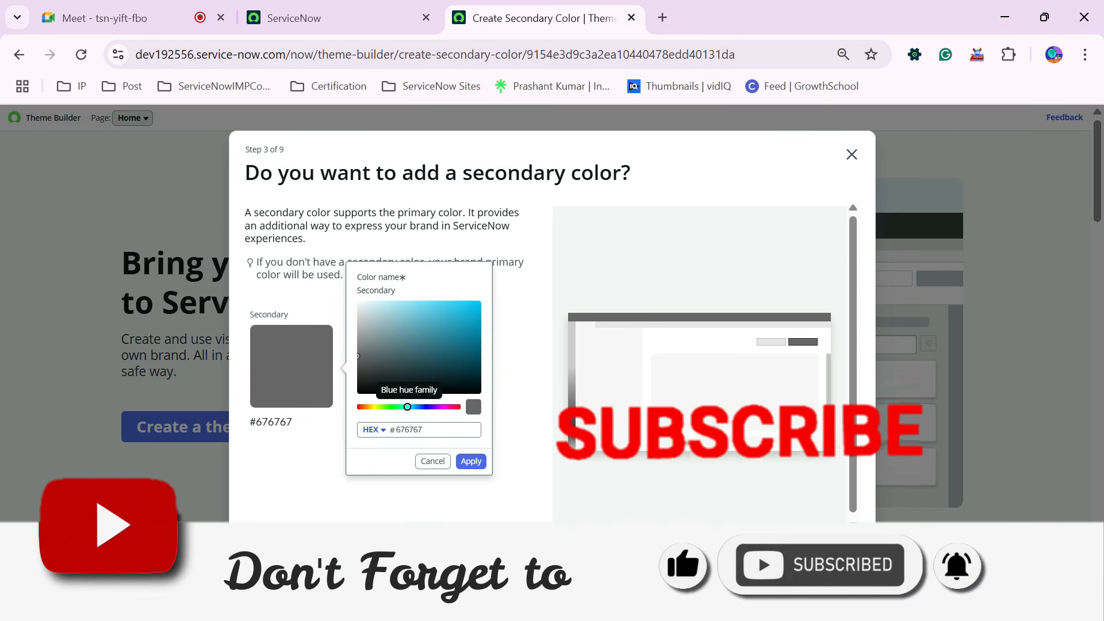
pyautogui.click(456, 318)
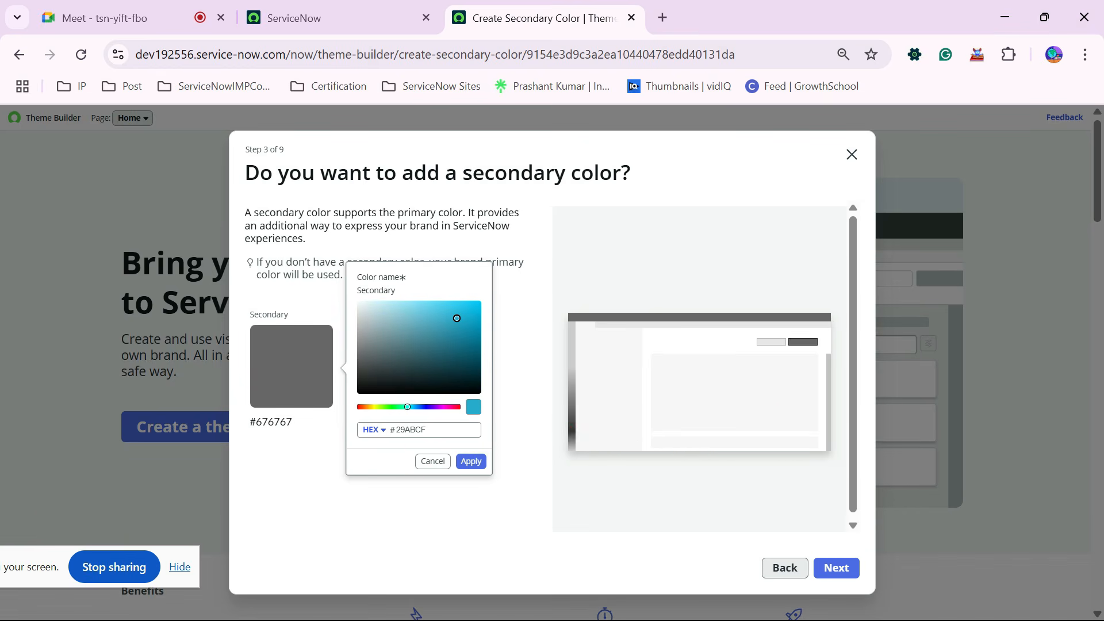
pyautogui.click(836, 568)
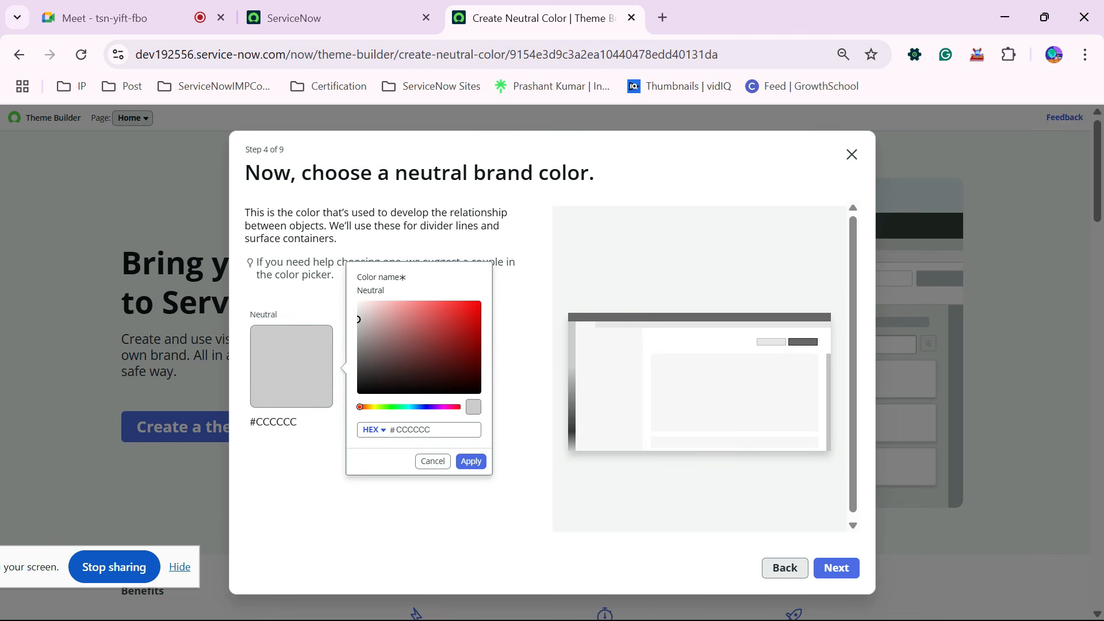
pyautogui.moveTo(442, 406); pyautogui.dragTo(428, 407)
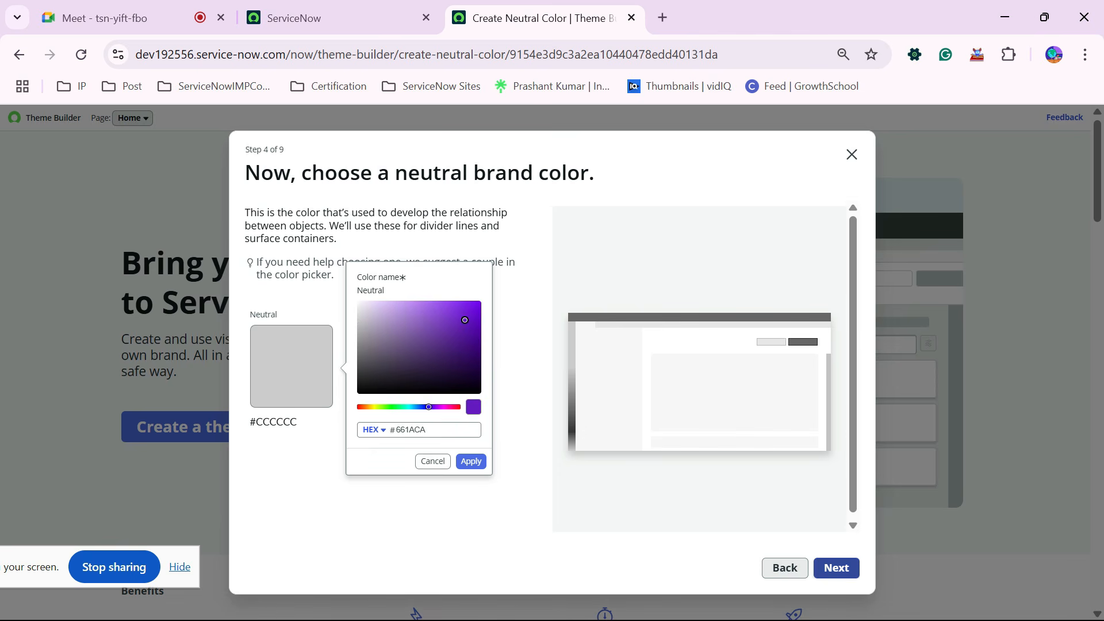
pyautogui.click(836, 568)
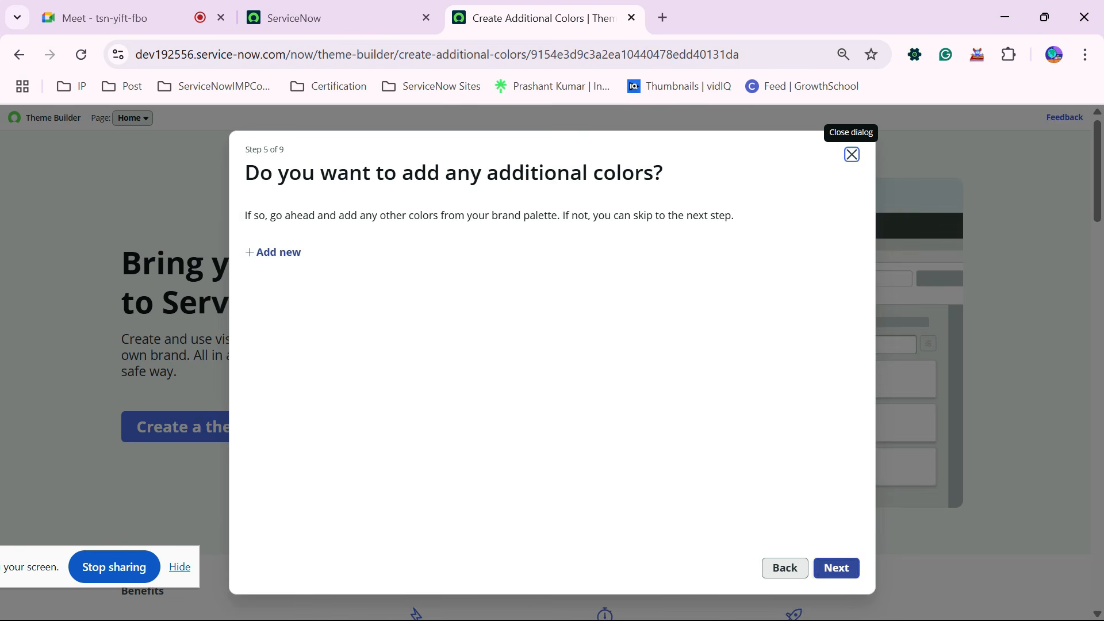
# Skip adding additional colors and a company logo, and proceed to the font choice.
pyautogui.click(836, 568)
pyautogui.scroll(-1, 385, 345)
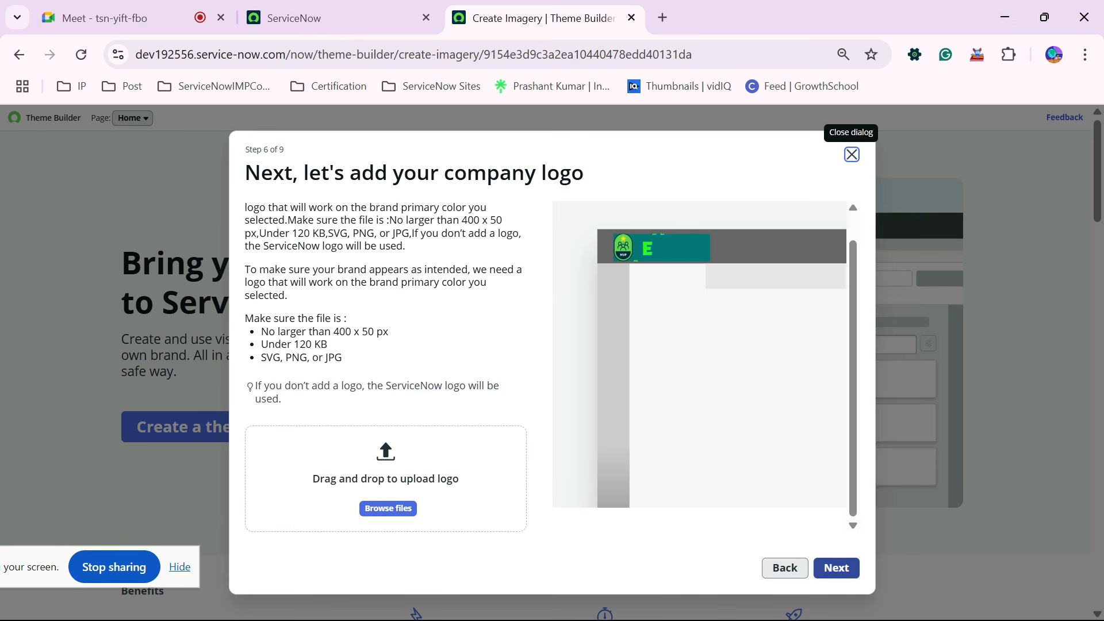
pyautogui.click(837, 568)
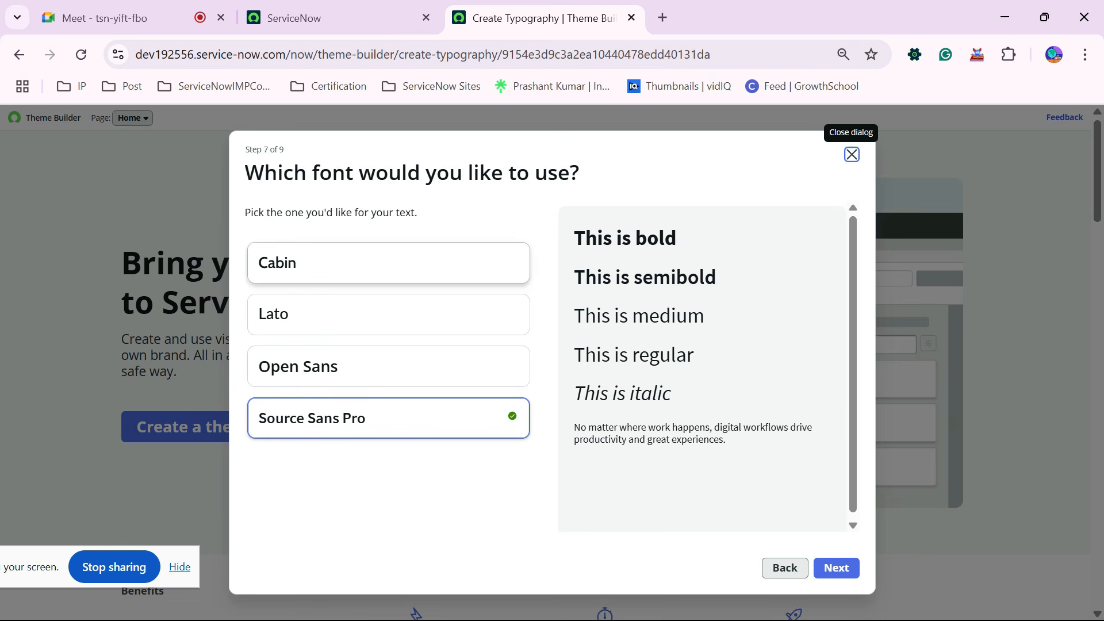
# Compare the font previews, select Source Sans Pro, and continue to the corner shape choice.
pyautogui.press('Down')
pyautogui.press('Down')
pyautogui.press('Down')
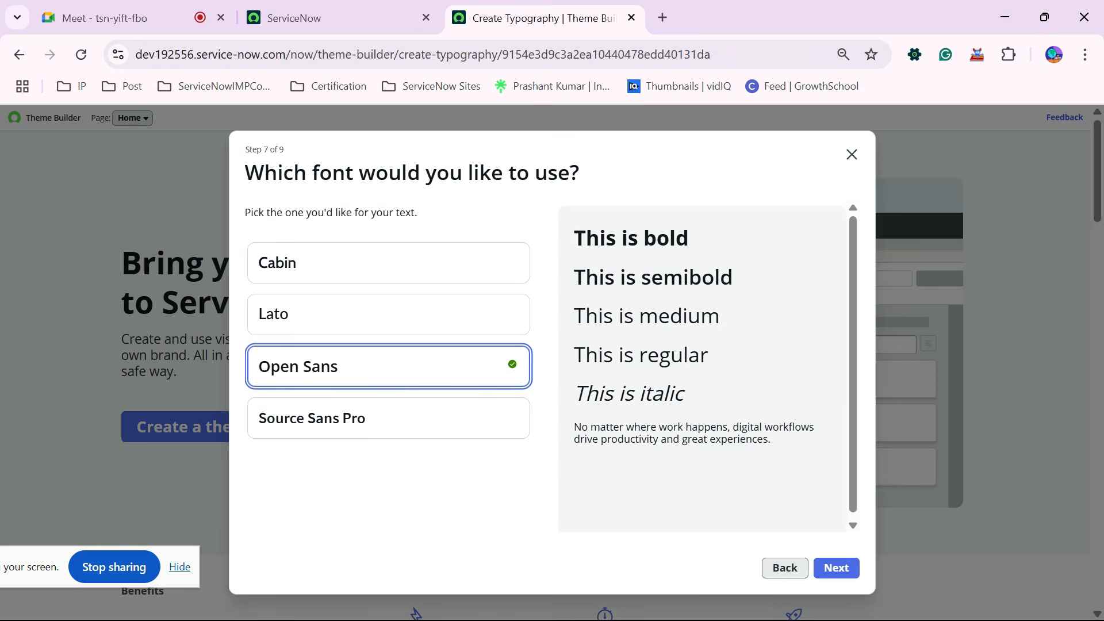
pyautogui.press('Down')
pyautogui.press('Up')
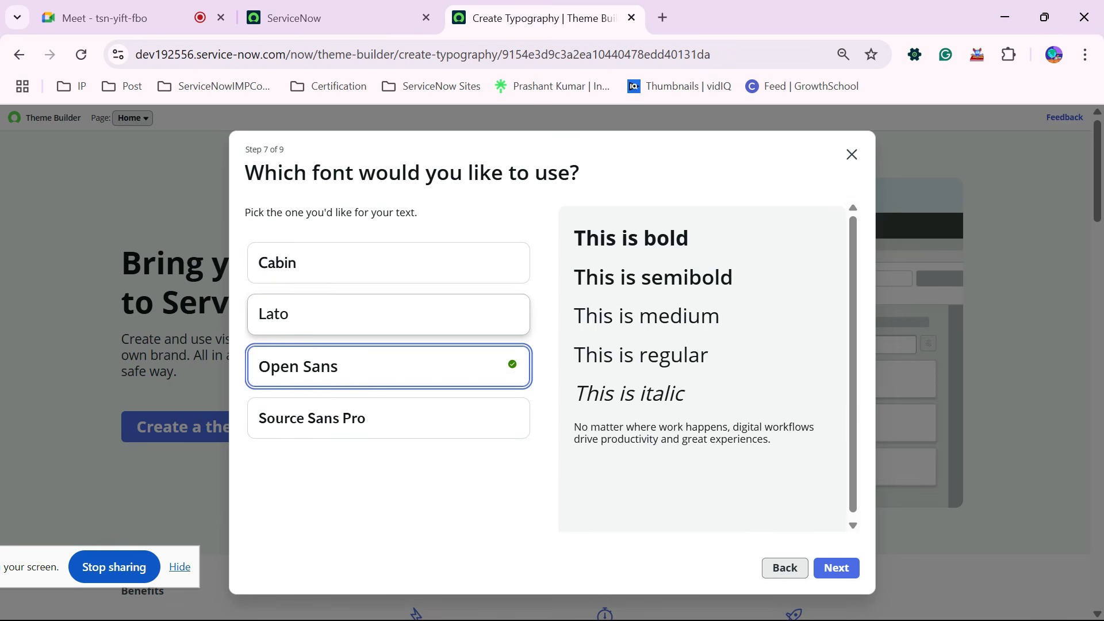
pyautogui.press('Up')
pyautogui.press('Up')
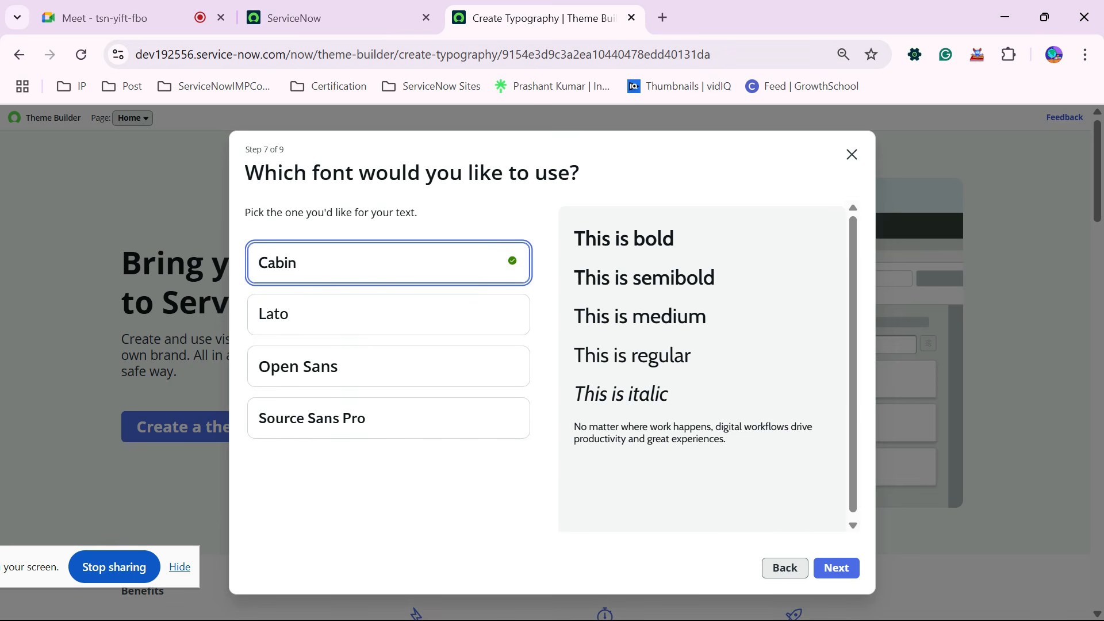
pyautogui.press('Up')
pyautogui.press('Up')
pyautogui.press('Up')
pyautogui.press('Up')
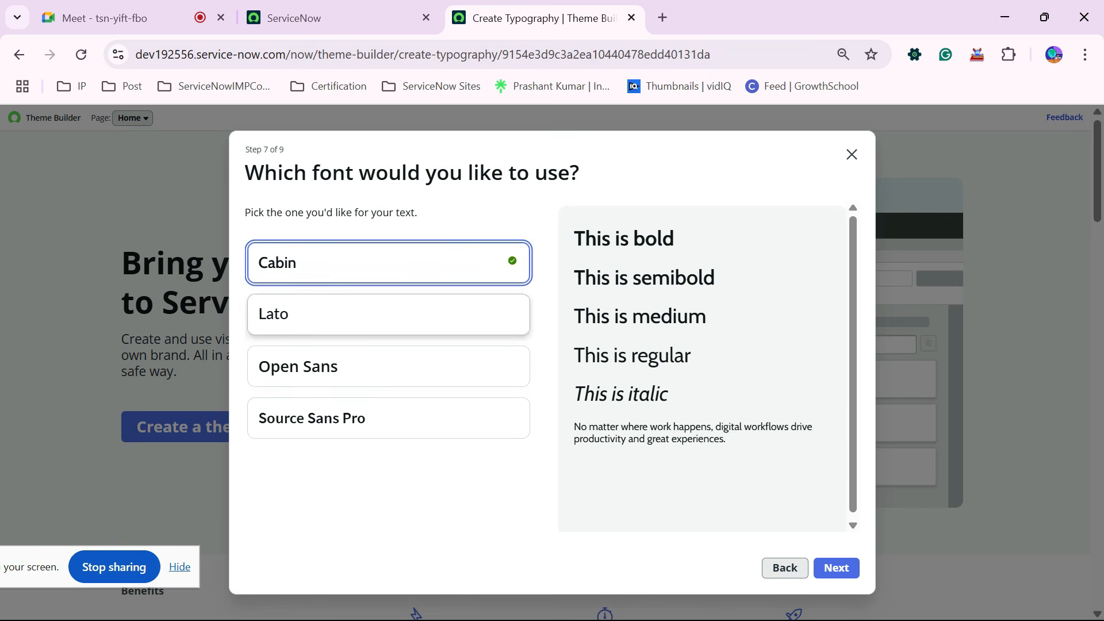
pyautogui.press('Down')
pyautogui.press('Down')
pyautogui.press('Down')
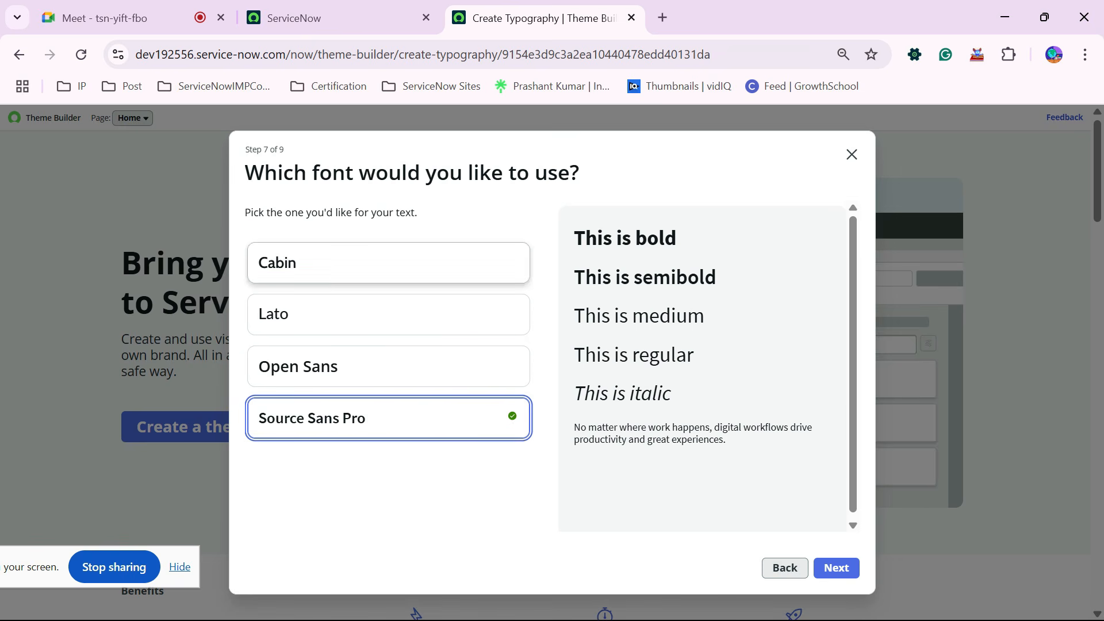
pyautogui.press('Down')
pyautogui.press('Down')
pyautogui.press('Down')
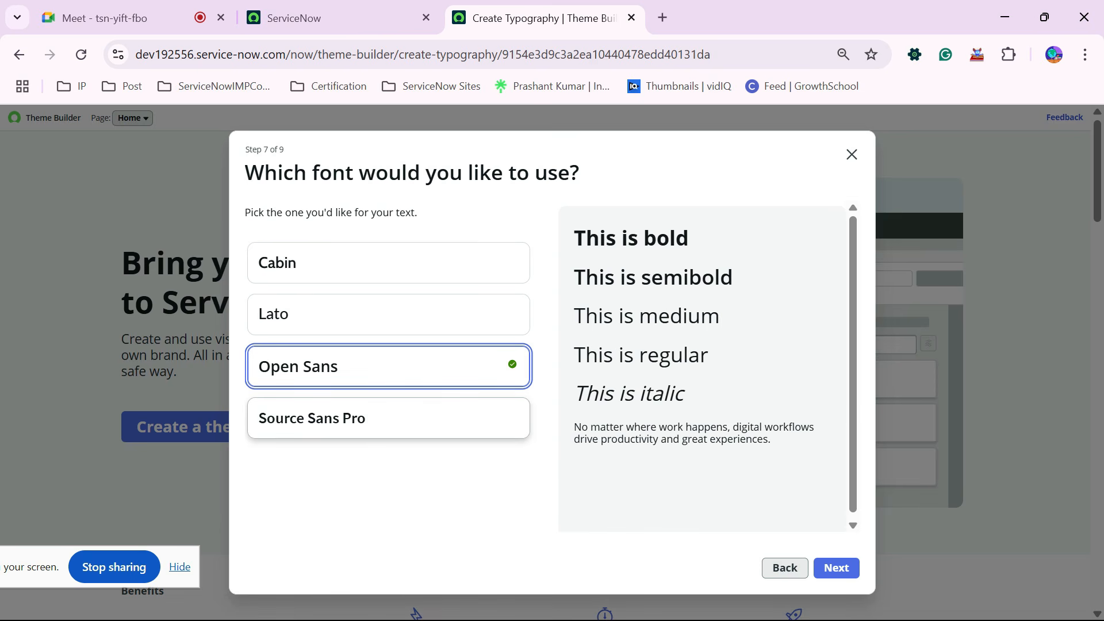
pyautogui.press('Down')
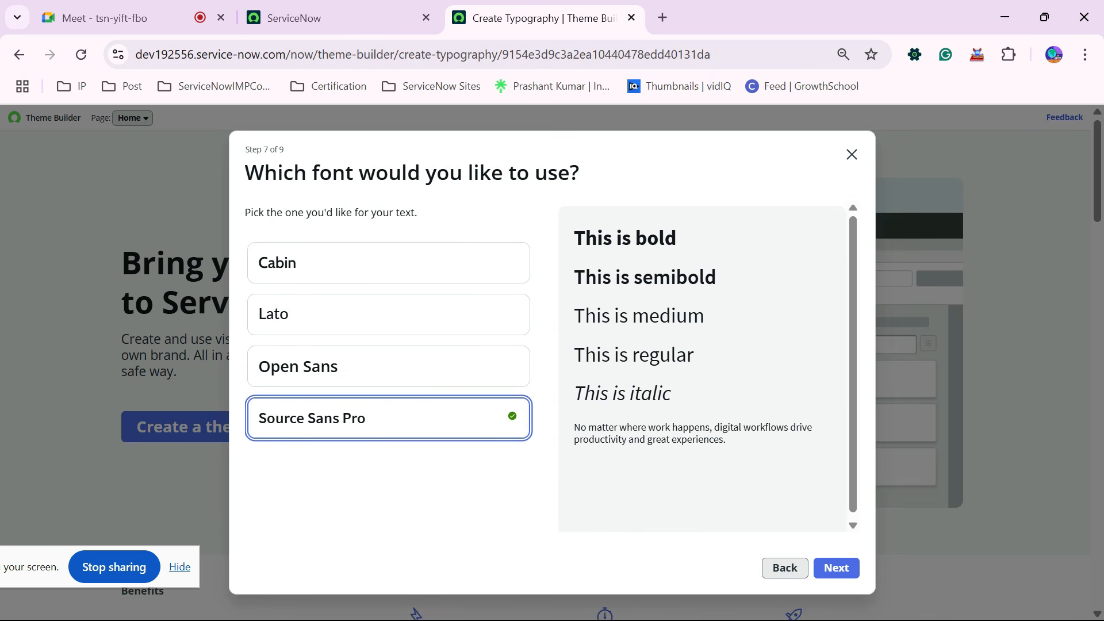
pyautogui.press('Tab')
pyautogui.press('Tab')
pyautogui.press('Return')
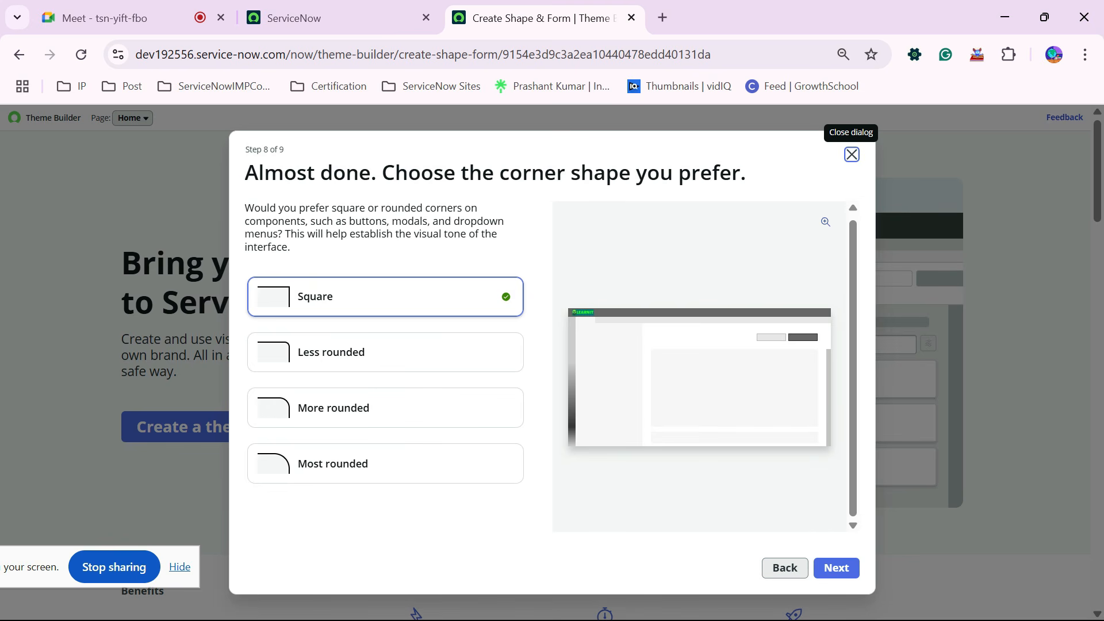
# Compare the Square, Less rounded, More rounded and Most rounded corner shapes, and select Most rounded.
pyautogui.click(385, 464)
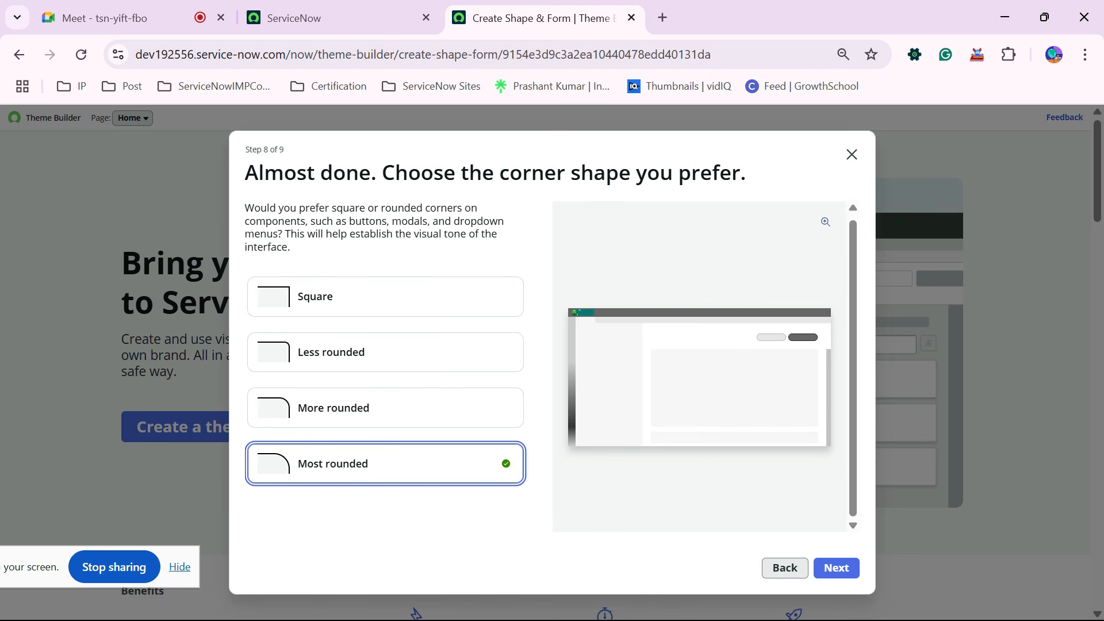
pyautogui.click(386, 407)
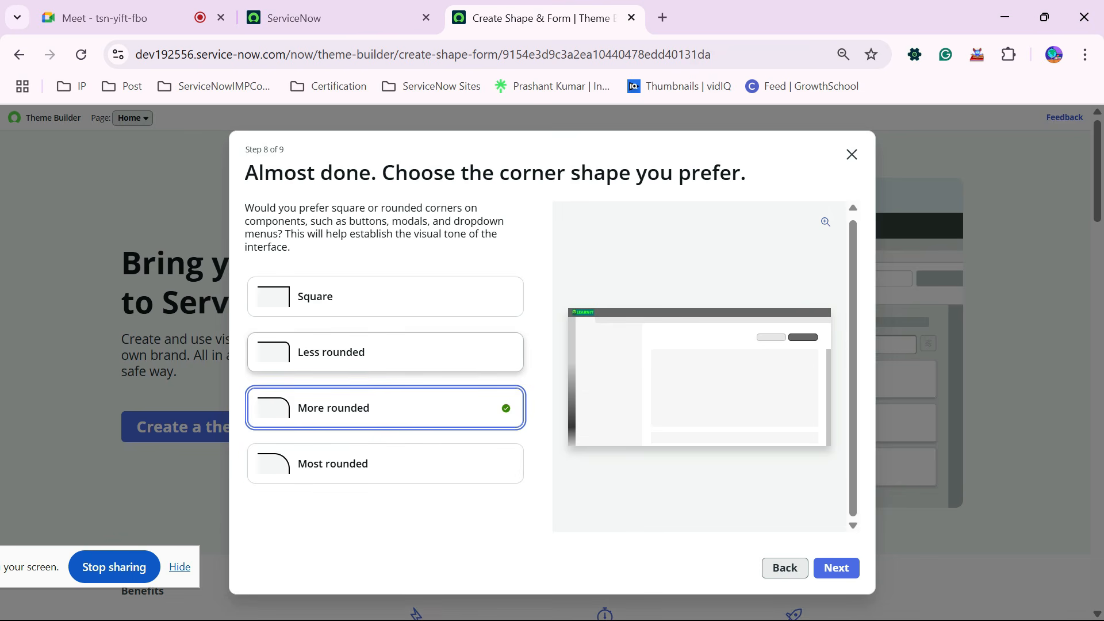
pyautogui.click(385, 352)
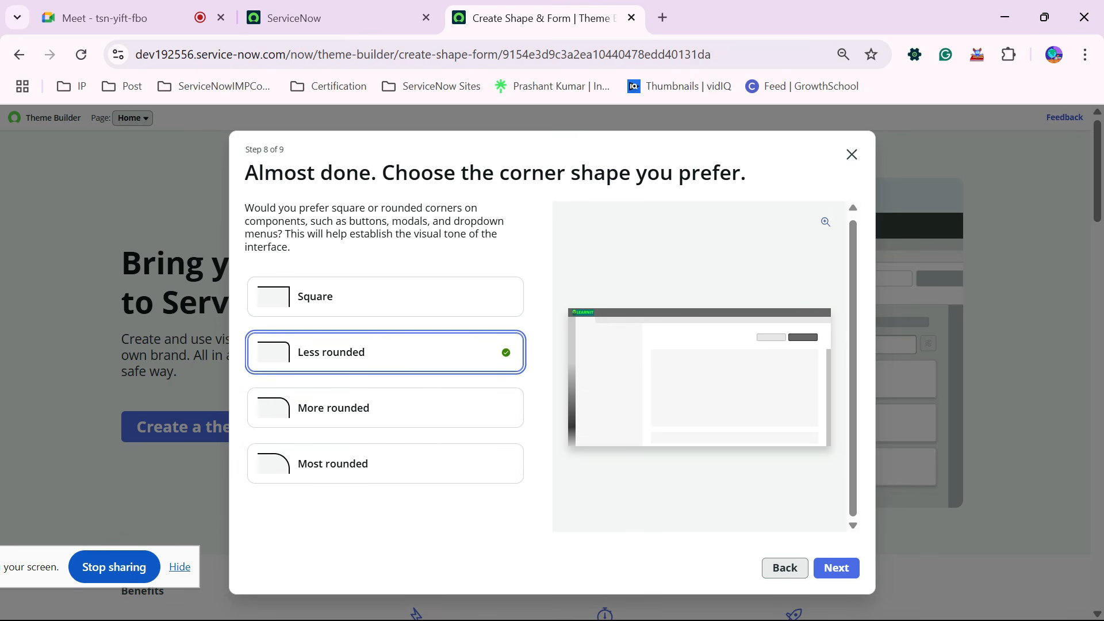
pyautogui.click(385, 296)
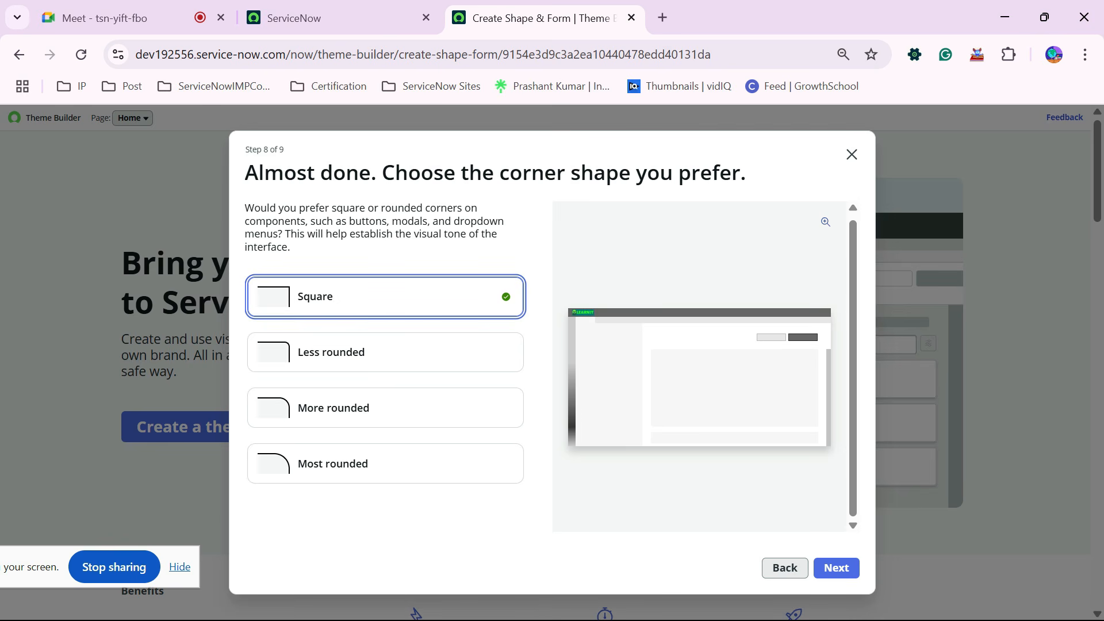
pyautogui.click(386, 352)
pyautogui.click(385, 408)
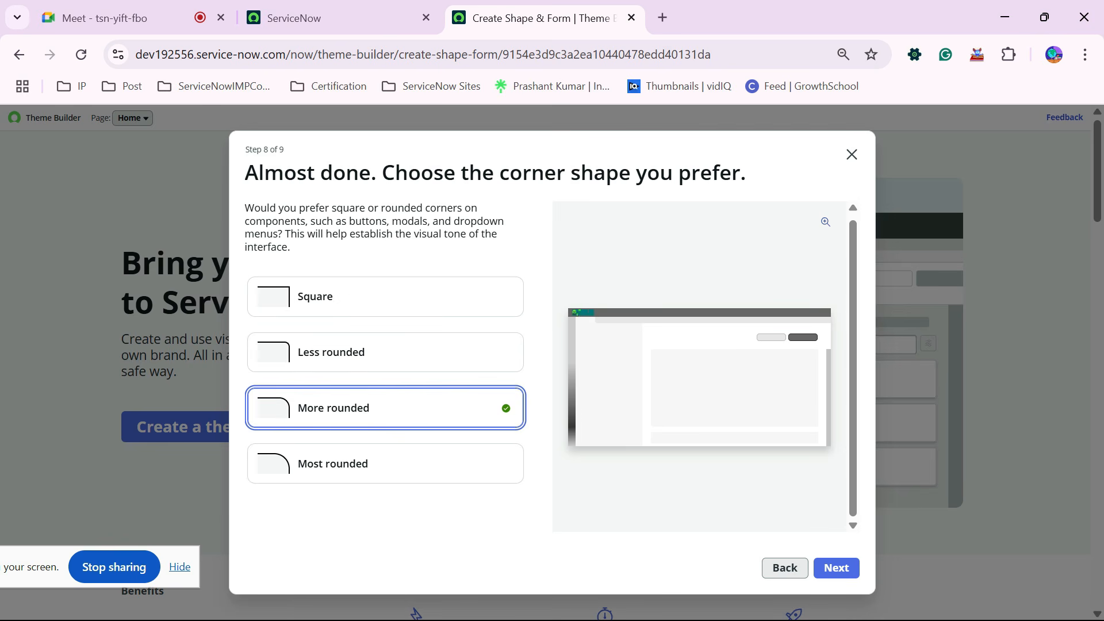
pyautogui.click(386, 464)
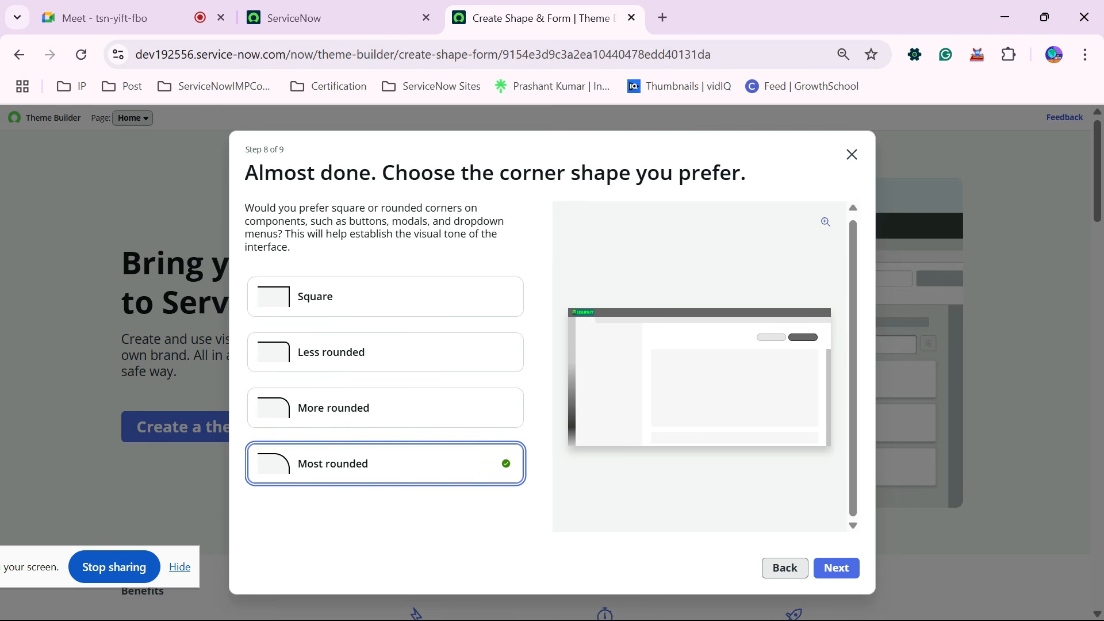
# Look at the ServiceNow instance's home page, return to the theme wizard, and continue to the review.
pyautogui.click(339, 18)
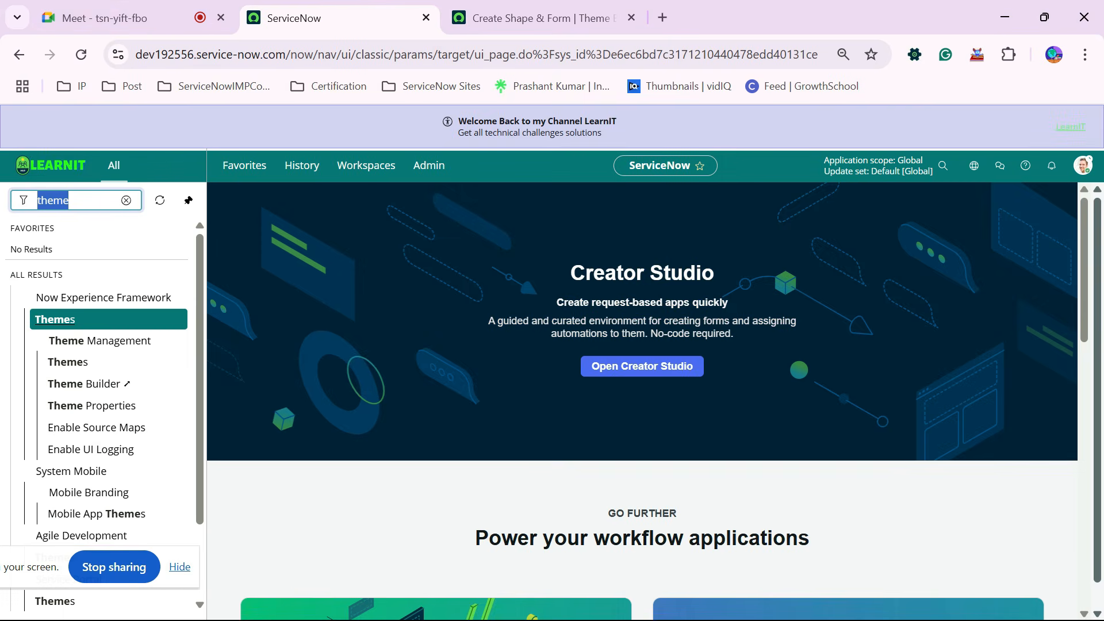
pyautogui.click(540, 18)
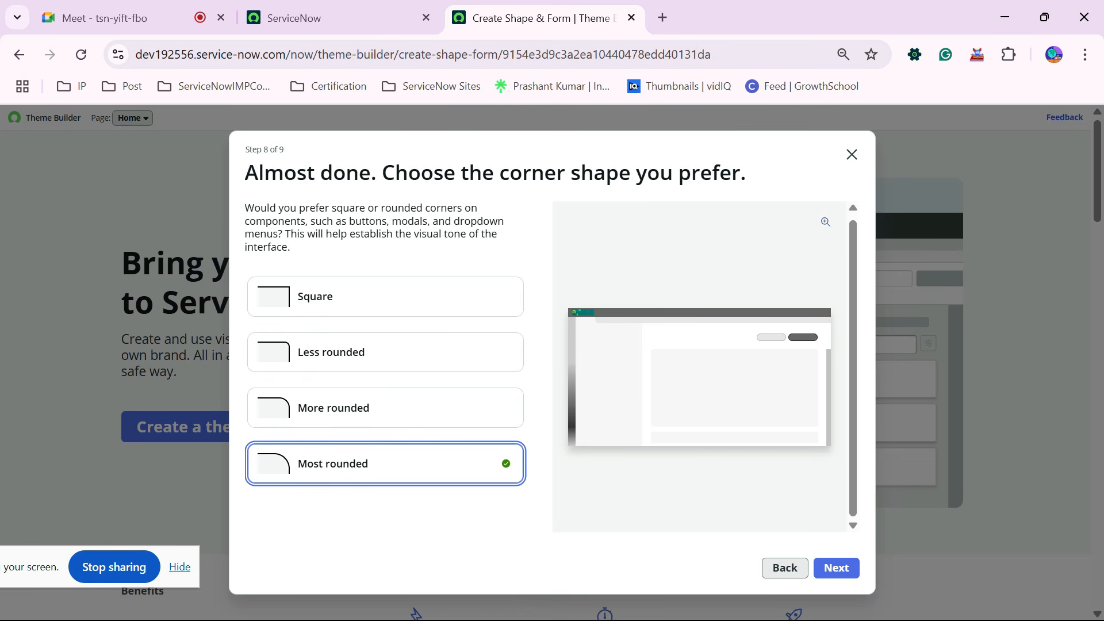
pyautogui.click(837, 568)
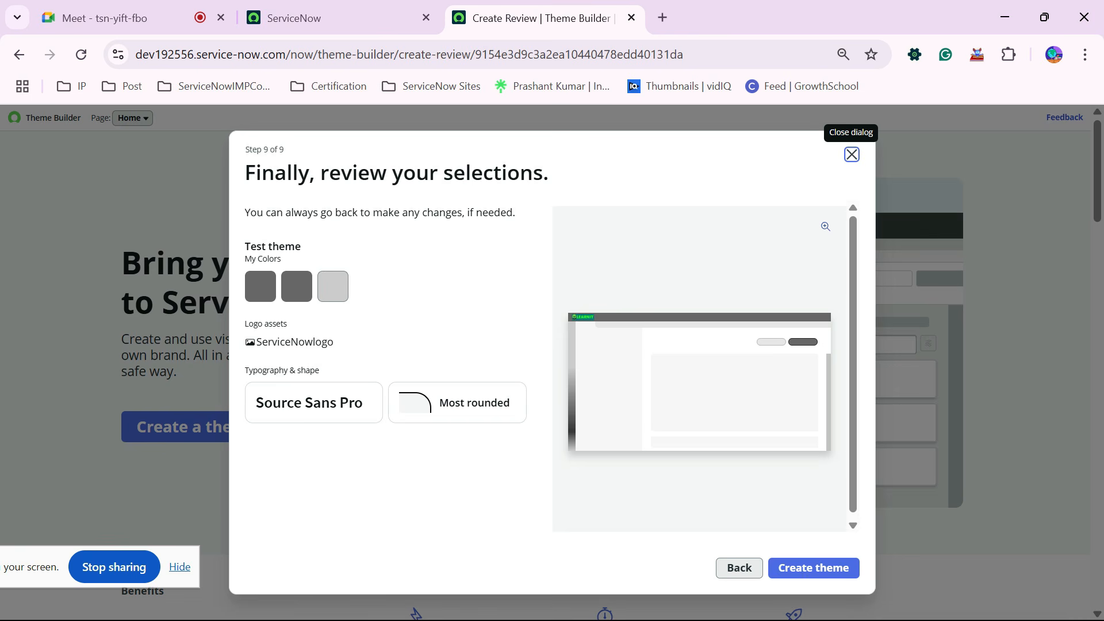
# Review the summary of Test theme's colors, logo, typography and shape, and create the theme.
pyautogui.moveTo(244, 245); pyautogui.dragTo(516, 409)
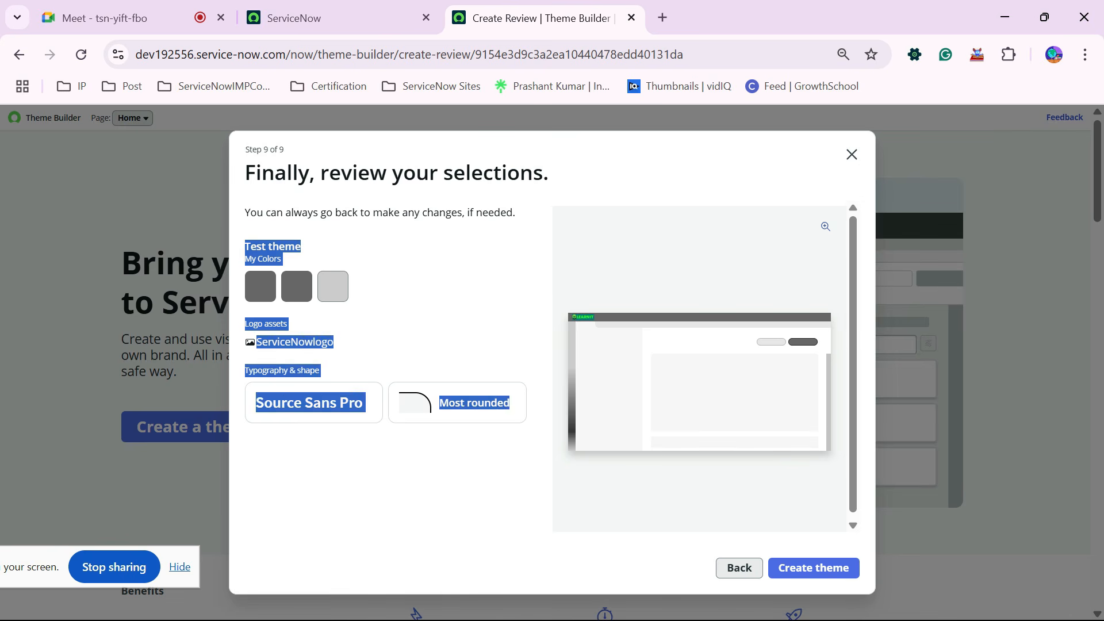
pyautogui.click(515, 454)
pyautogui.click(814, 568)
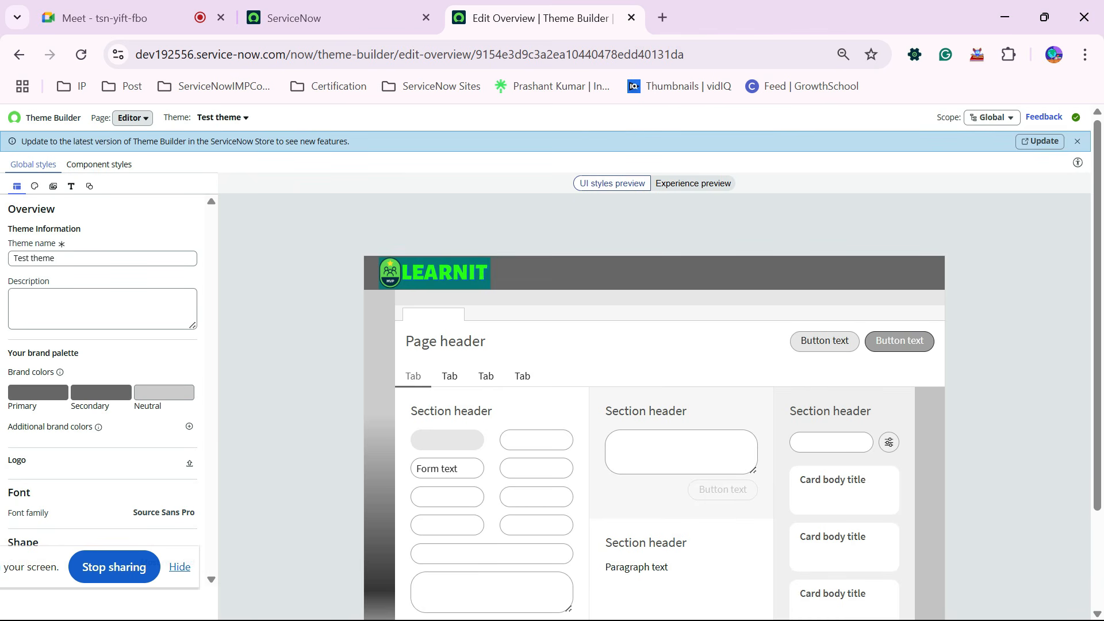
# Set Test theme's primary brand color to red #E11616 and apply it.
pyautogui.scroll(-1, 547, 362)
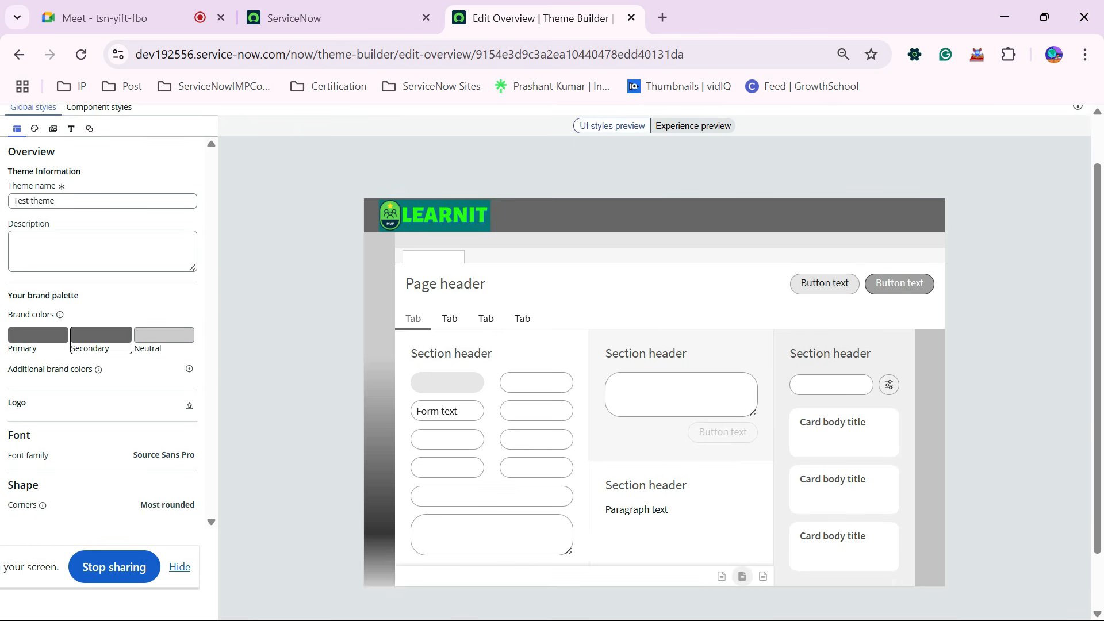
pyautogui.click(38, 335)
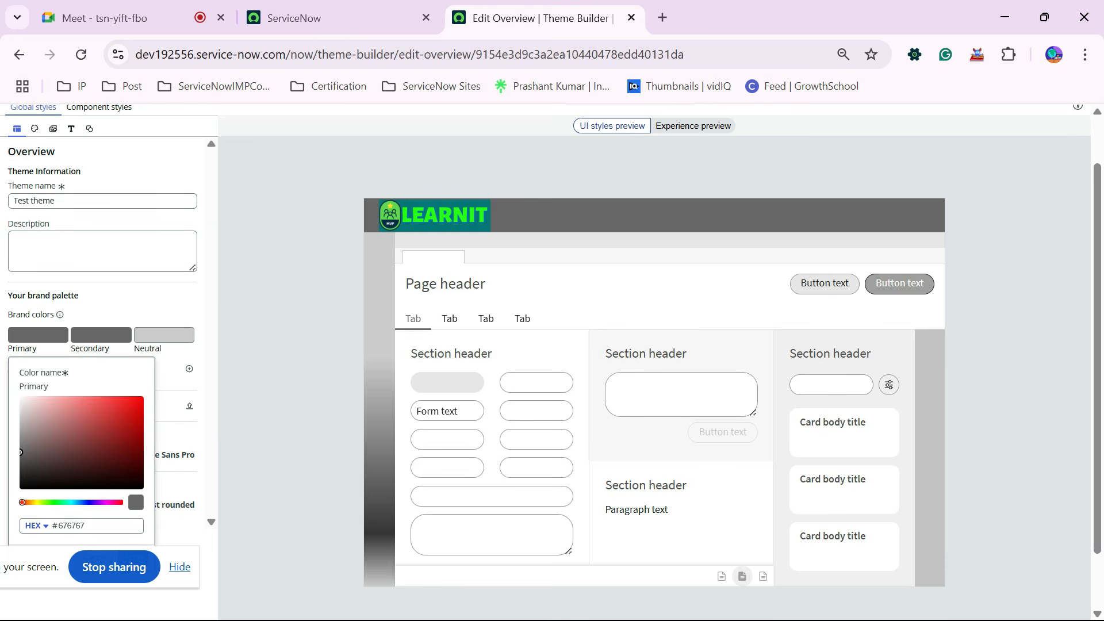
pyautogui.click(126, 423)
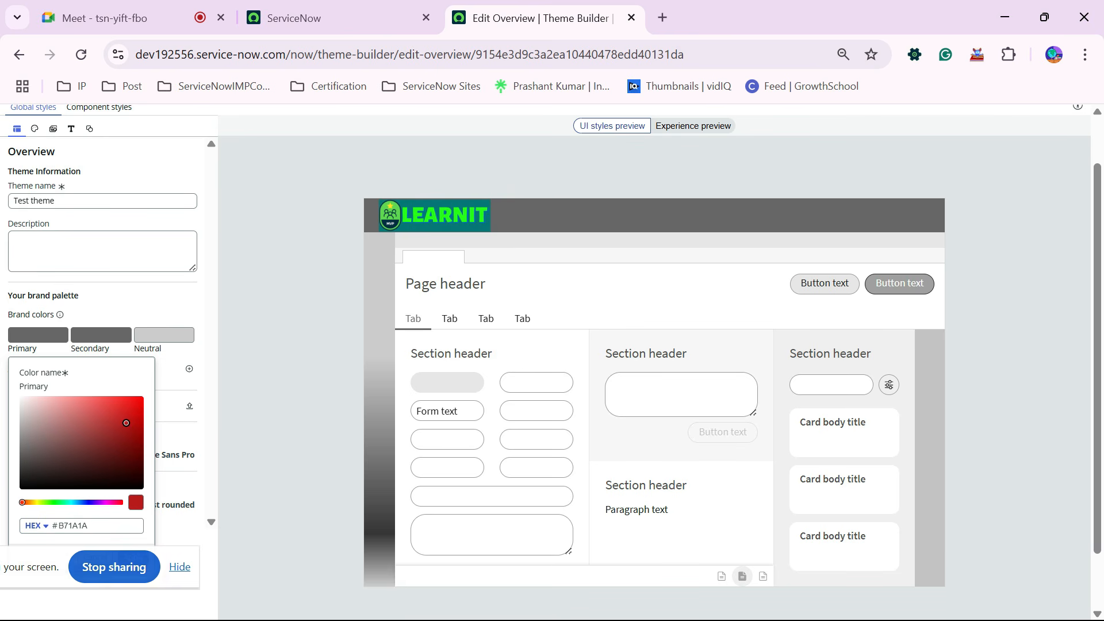
pyautogui.click(131, 408)
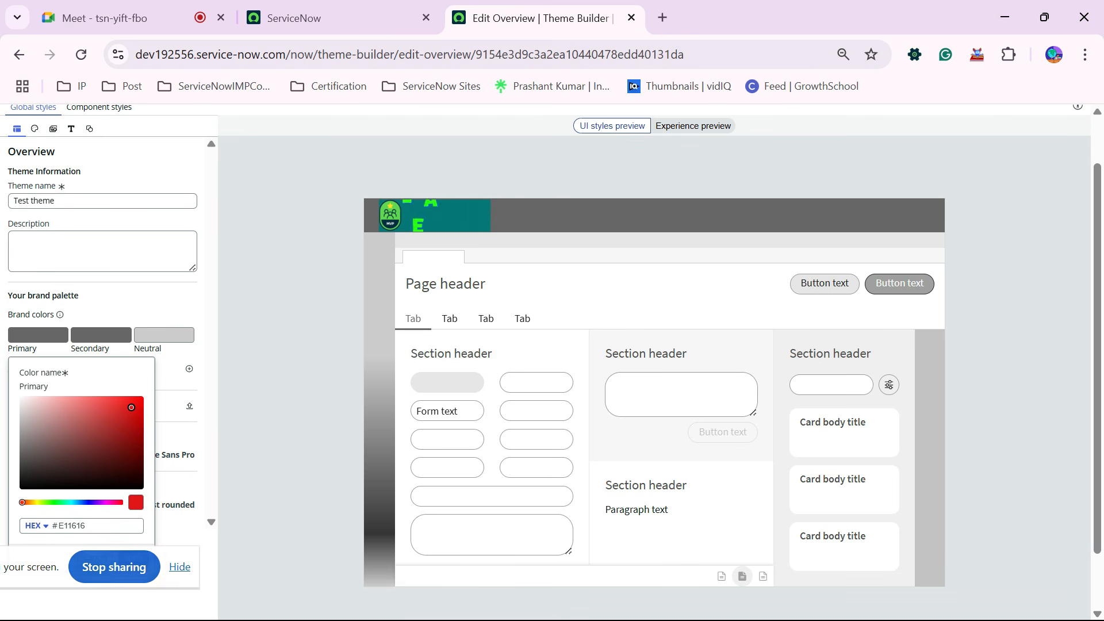
pyautogui.click(133, 558)
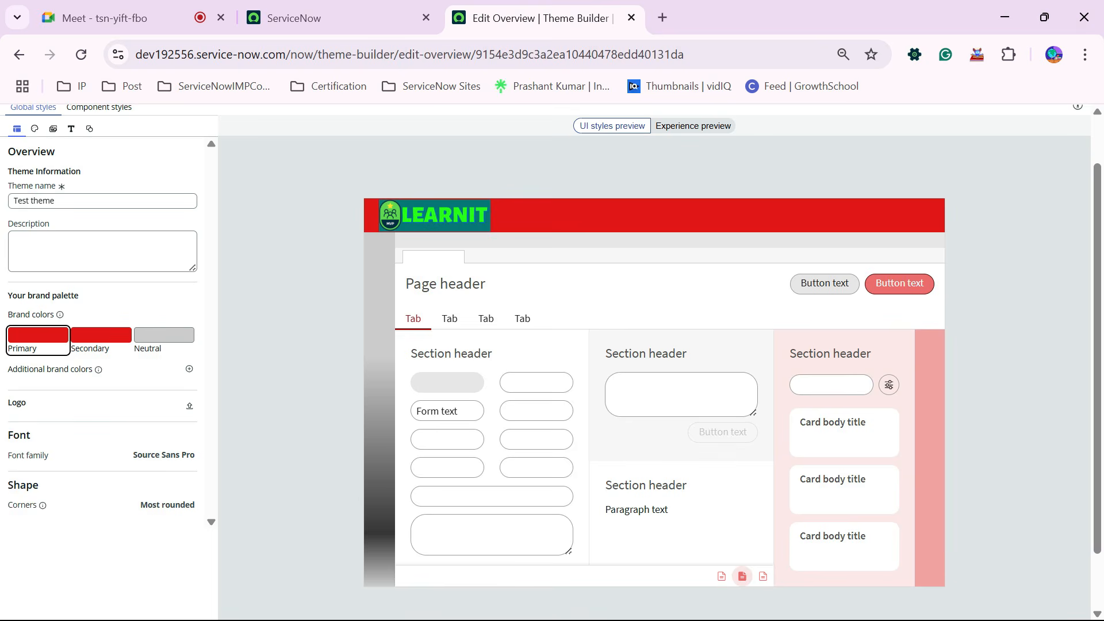
# Set Test theme's secondary brand color to green #16E160 and apply it.
pyautogui.click(101, 335)
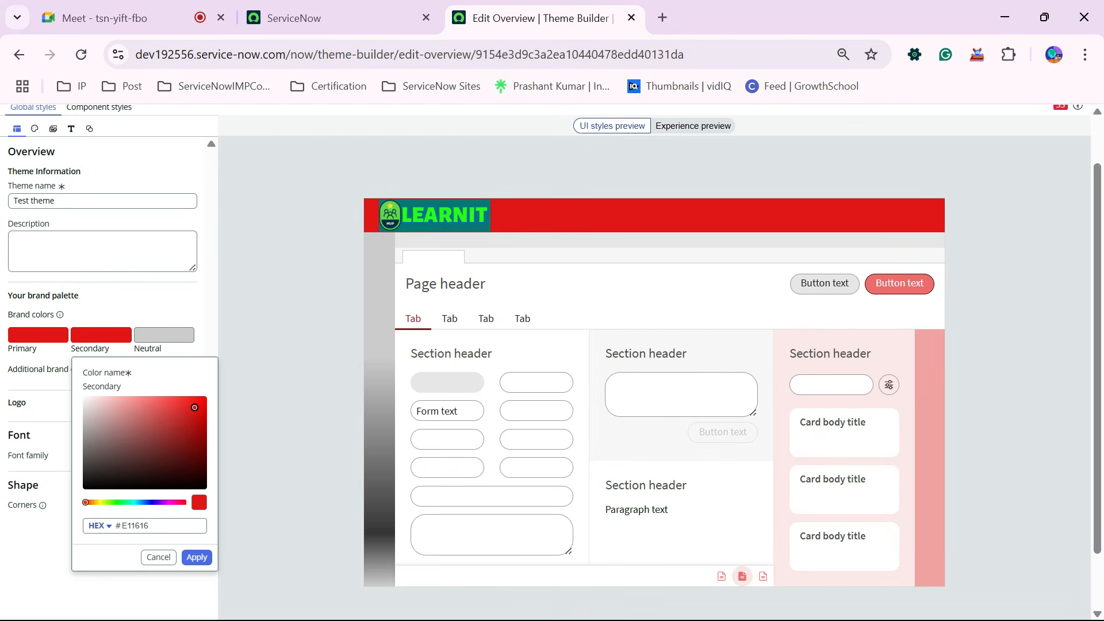
pyautogui.click(124, 502)
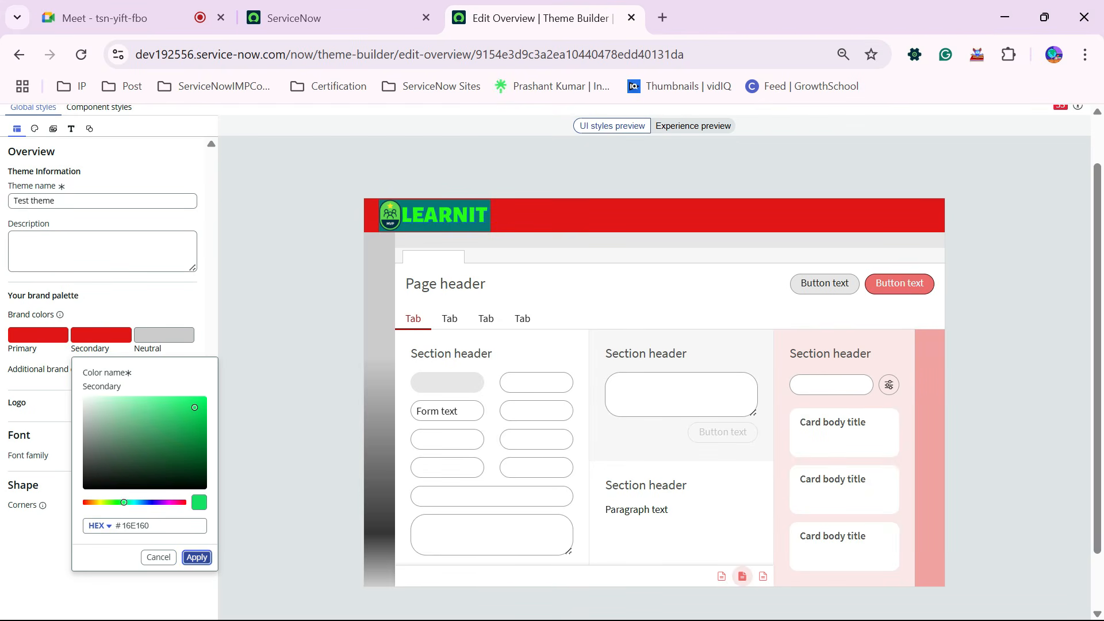
pyautogui.click(196, 557)
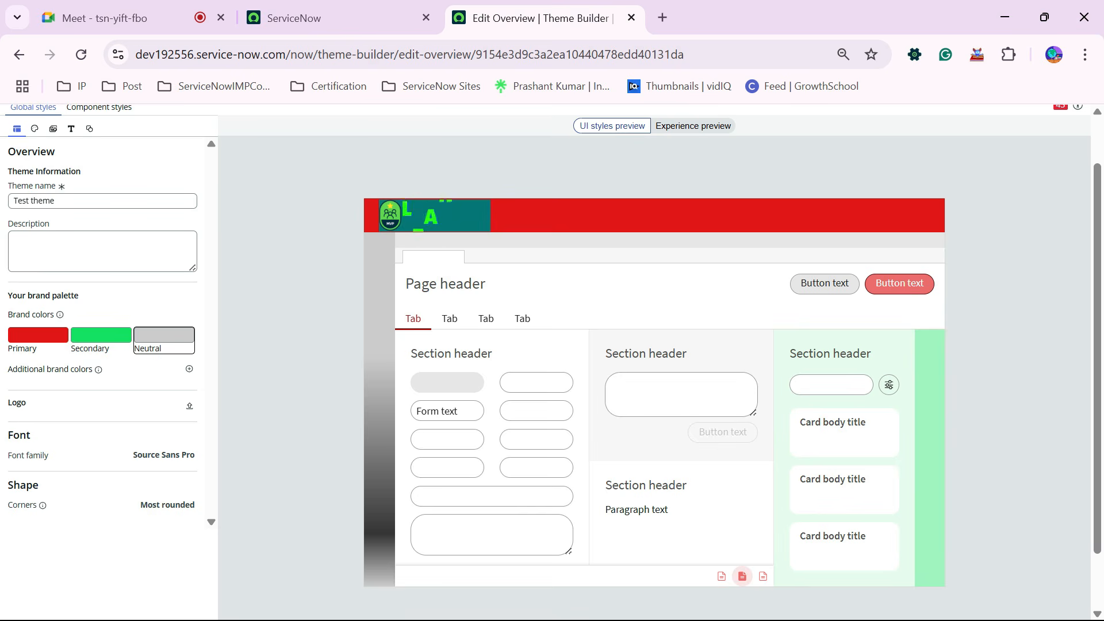
# Set Test theme's neutral brand color to blue #241CBE and apply it.
pyautogui.click(164, 335)
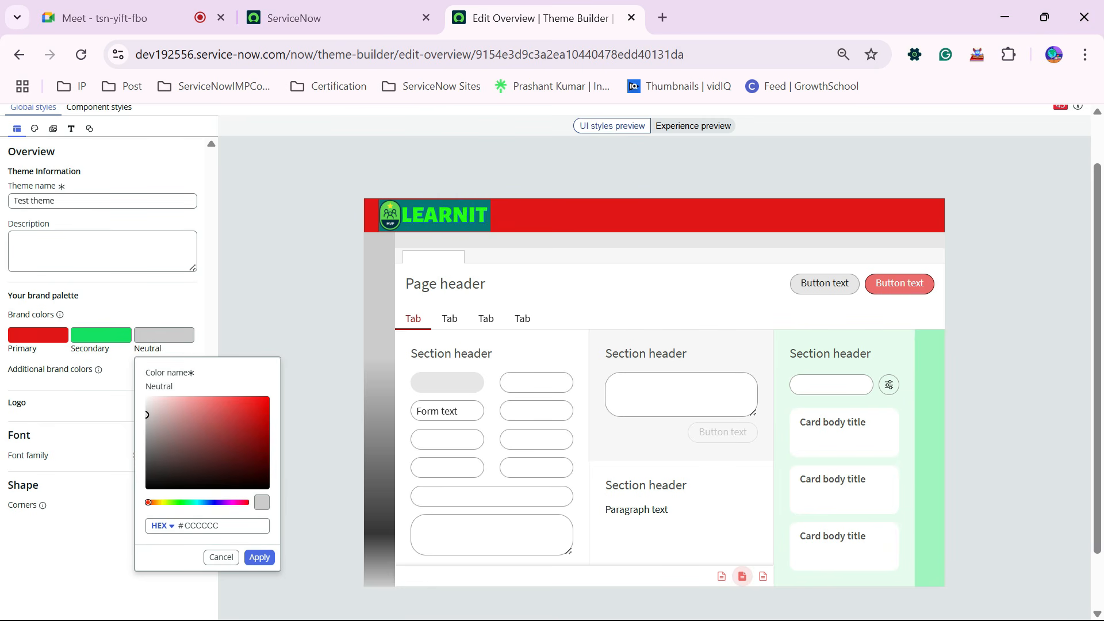
pyautogui.moveTo(147, 502); pyautogui.dragTo(213, 502)
pyautogui.click(251, 420)
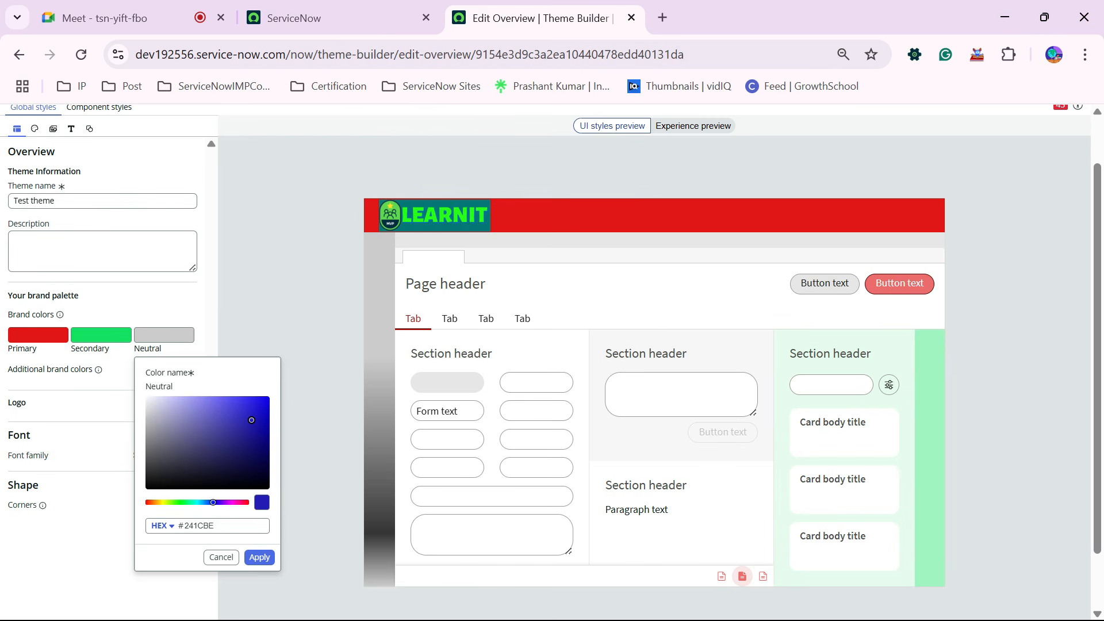
pyautogui.click(260, 558)
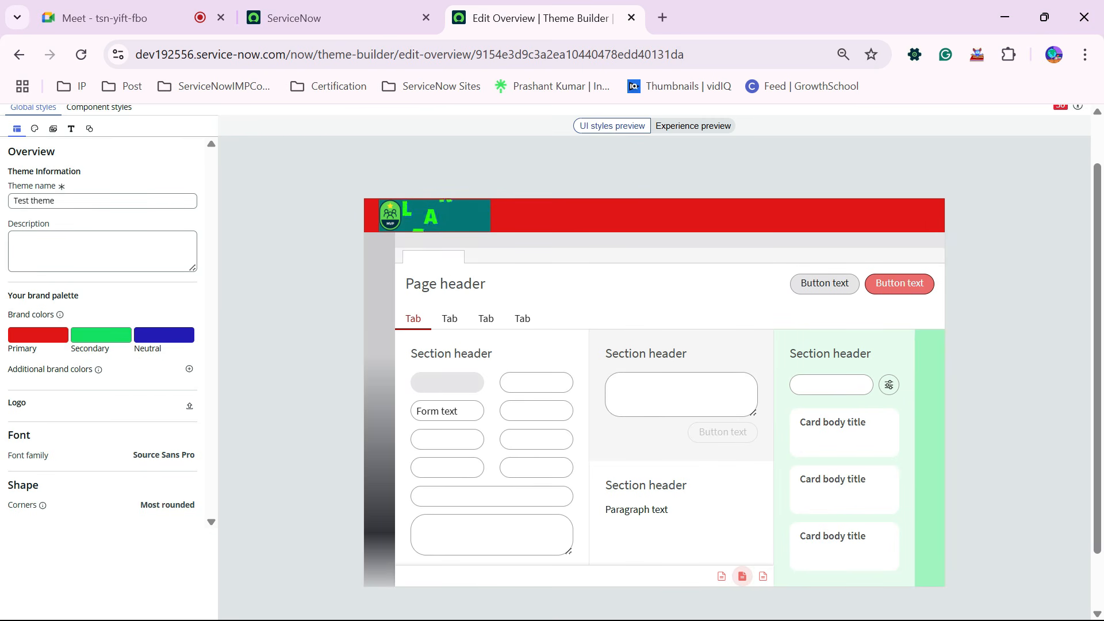
# Change the neutral brand color to a darker, muted indigo shade of the same hue and apply it.
pyautogui.scroll(-1, 655, 356)
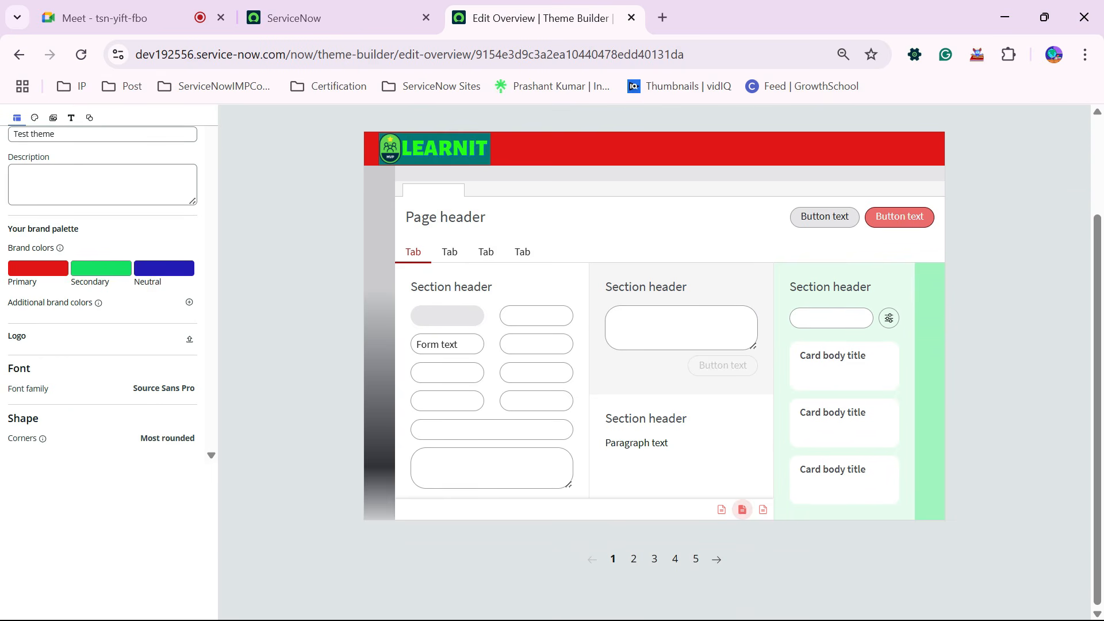
pyautogui.click(163, 268)
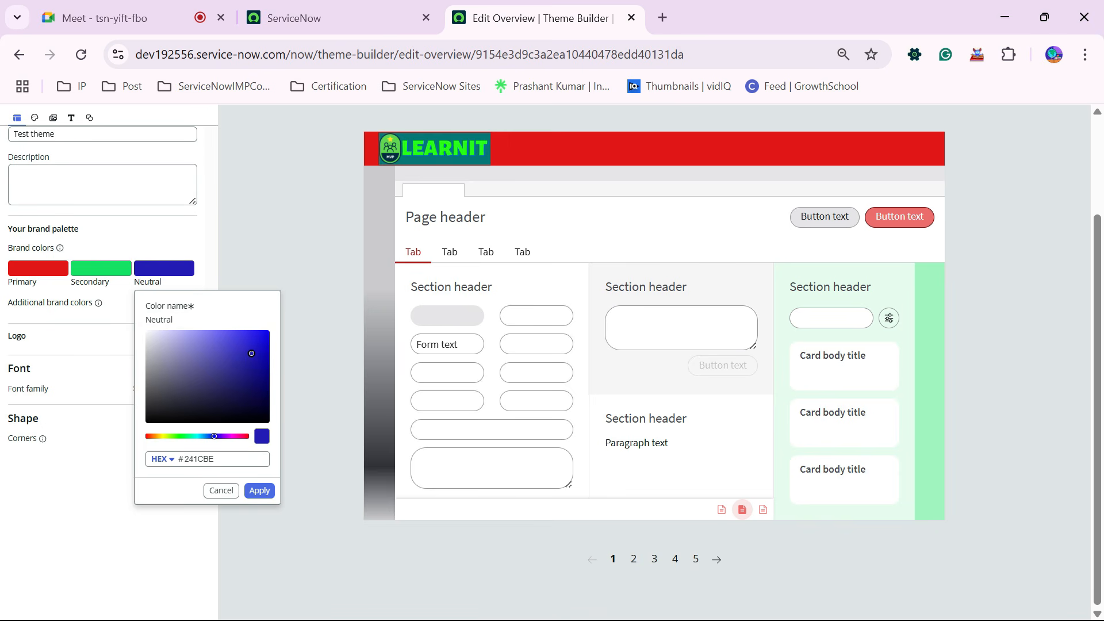
pyautogui.click(180, 397)
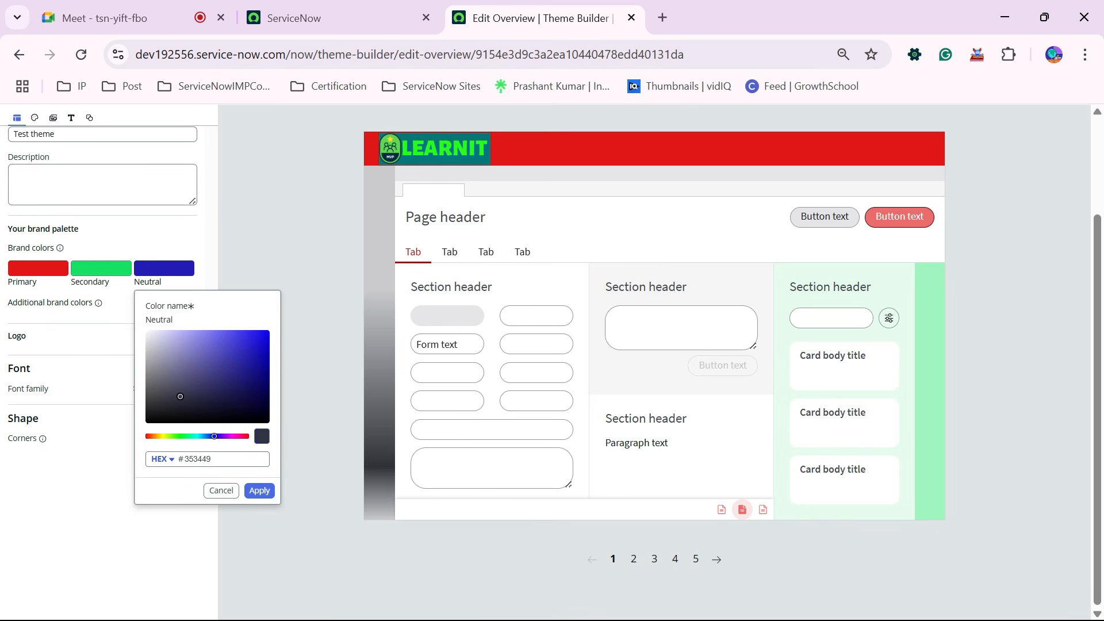
pyautogui.click(251, 359)
pyautogui.moveTo(251, 359); pyautogui.dragTo(222, 381)
pyautogui.click(259, 491)
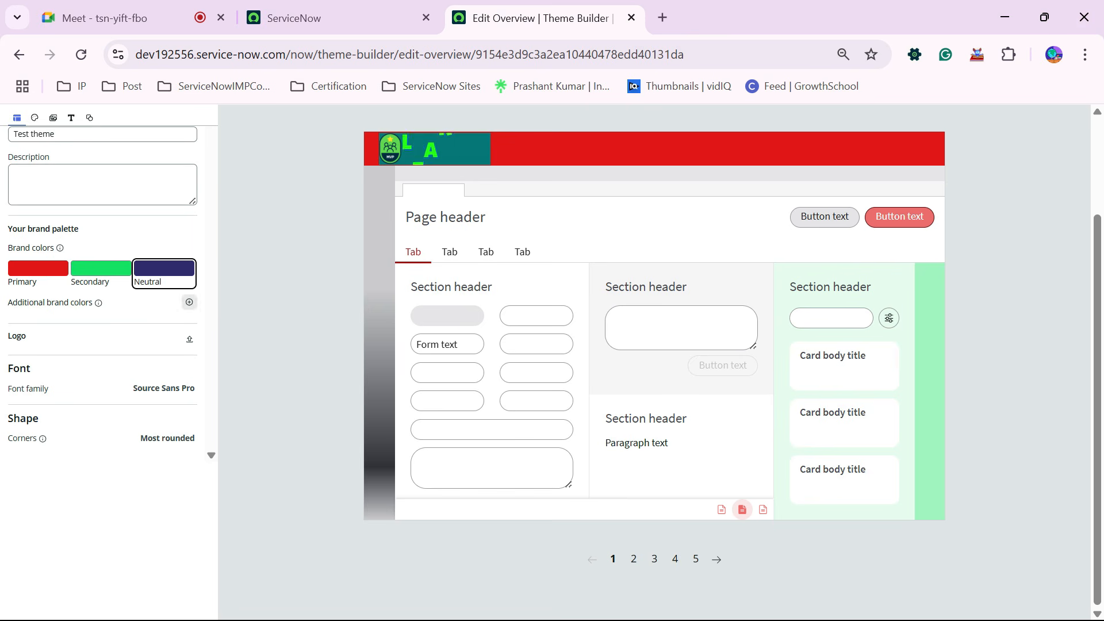
# Add dark red #692828 as an additional brand color in Test theme's palette.
pyautogui.click(189, 302)
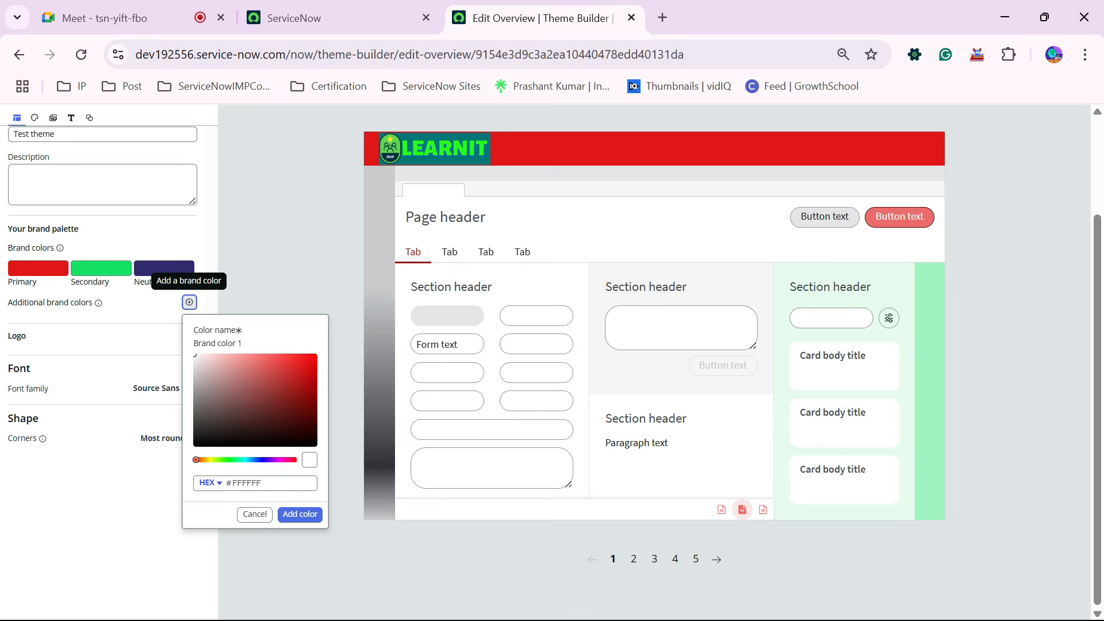
pyautogui.click(270, 408)
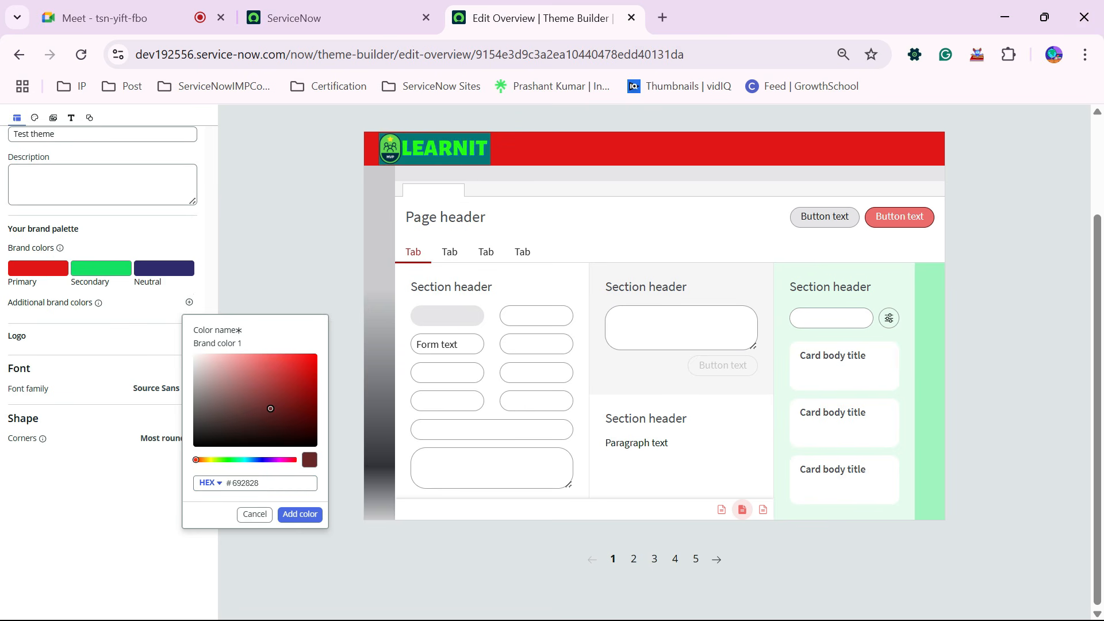
pyautogui.click(300, 515)
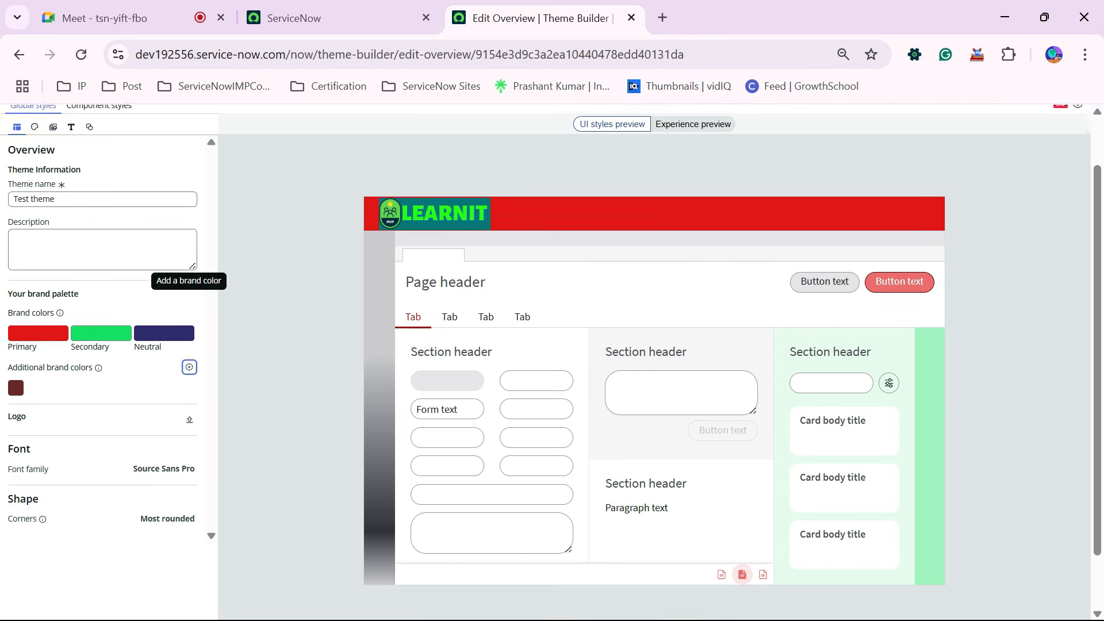
# Open the Theme Builder update page in the ServiceNow Store and return to the theme editor.
pyautogui.scroll(2, 654, 368)
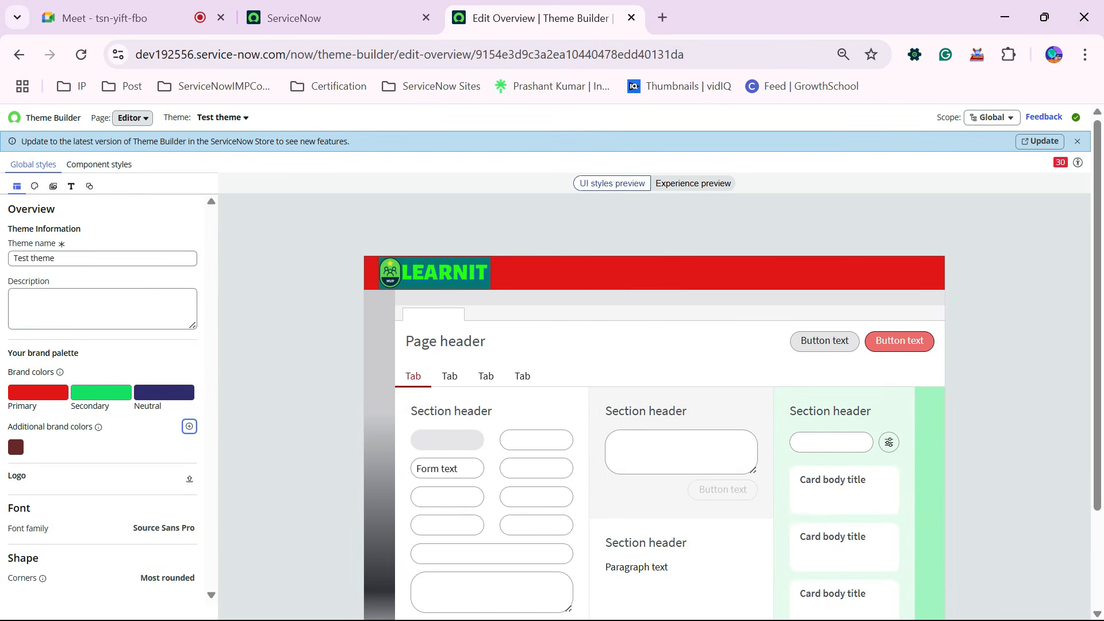
pyautogui.click(1040, 141)
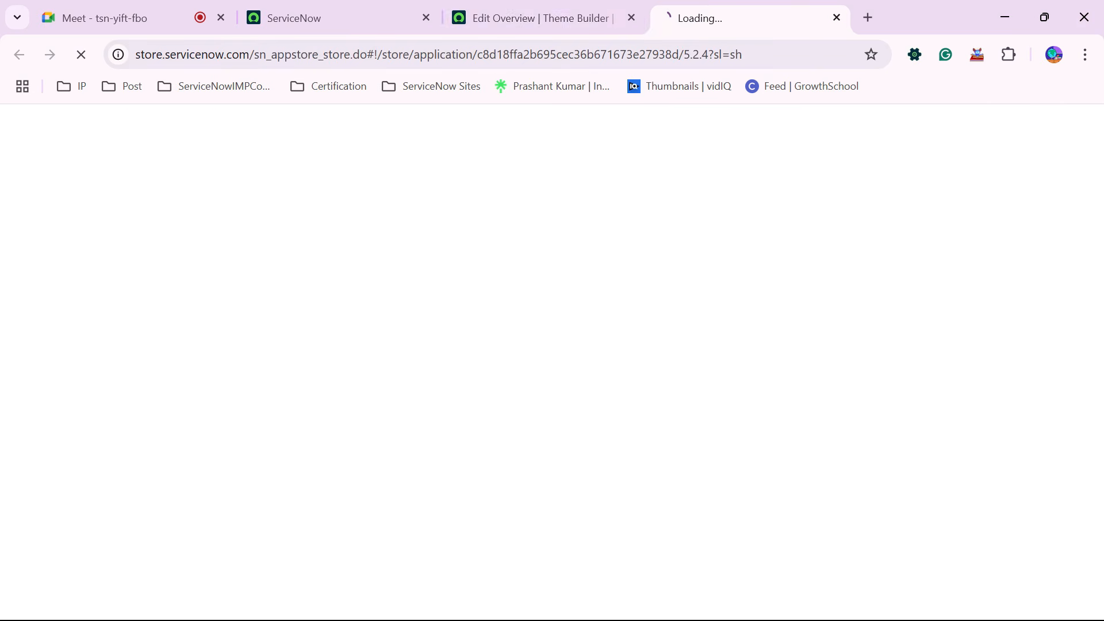
pyautogui.click(543, 18)
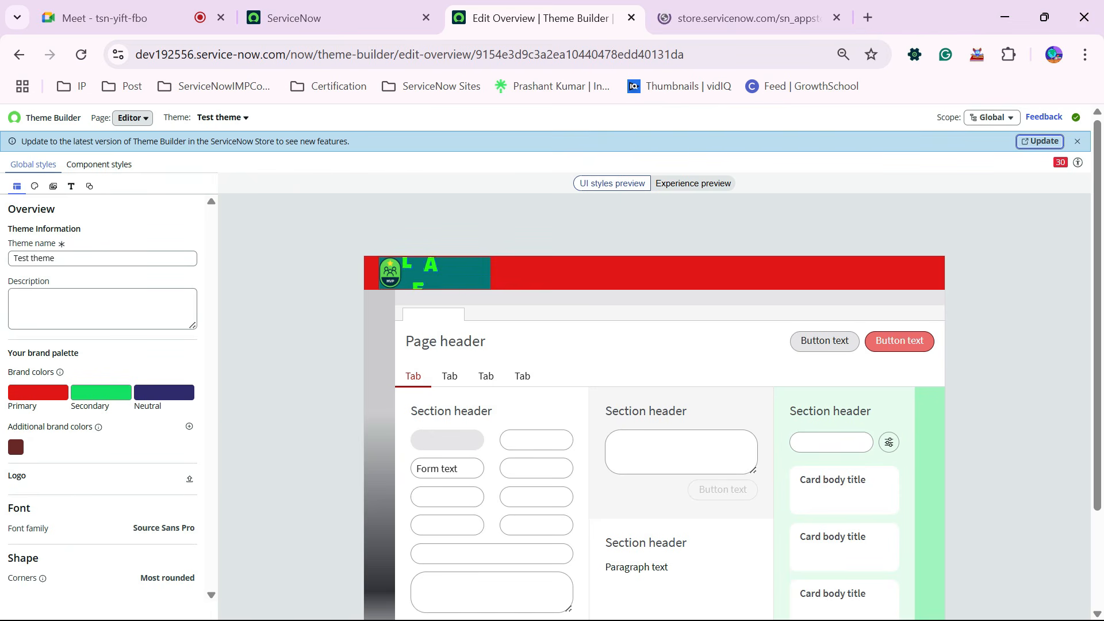
# Preview Test theme's component styles, examining the components from breadcrumbs and buttons through form controls, indicators and alerts.
pyautogui.click(99, 164)
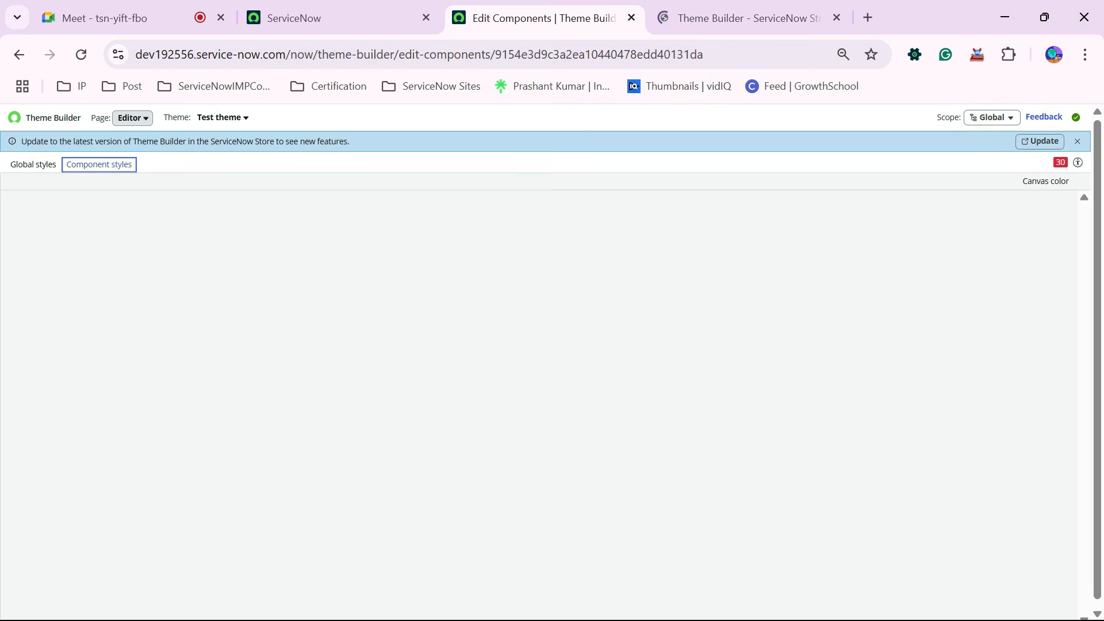
pyautogui.click(34, 164)
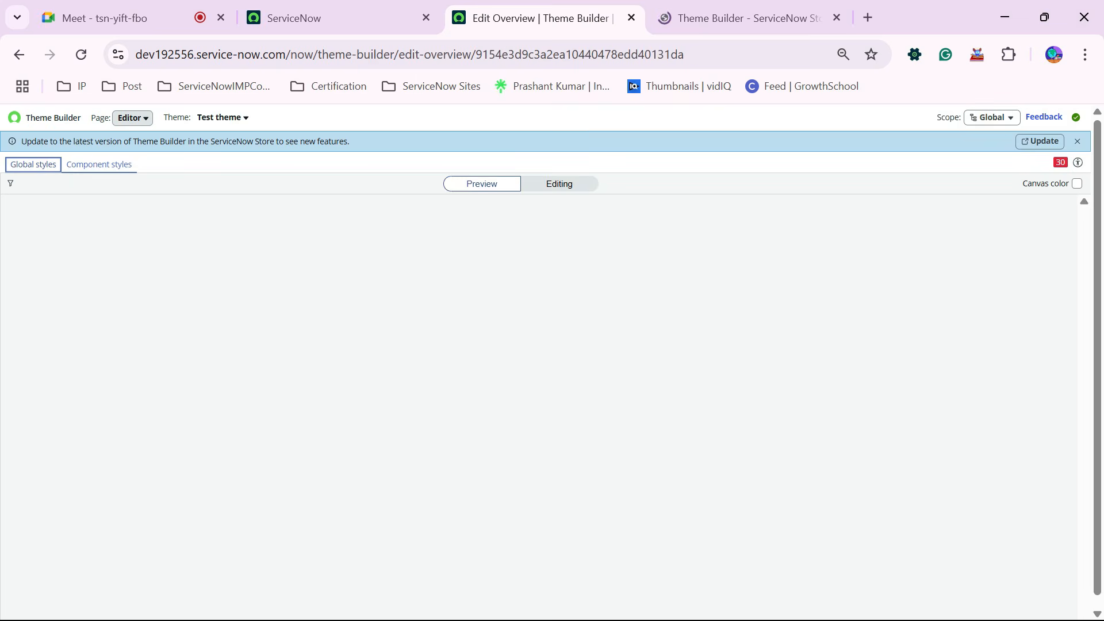
pyautogui.click(99, 164)
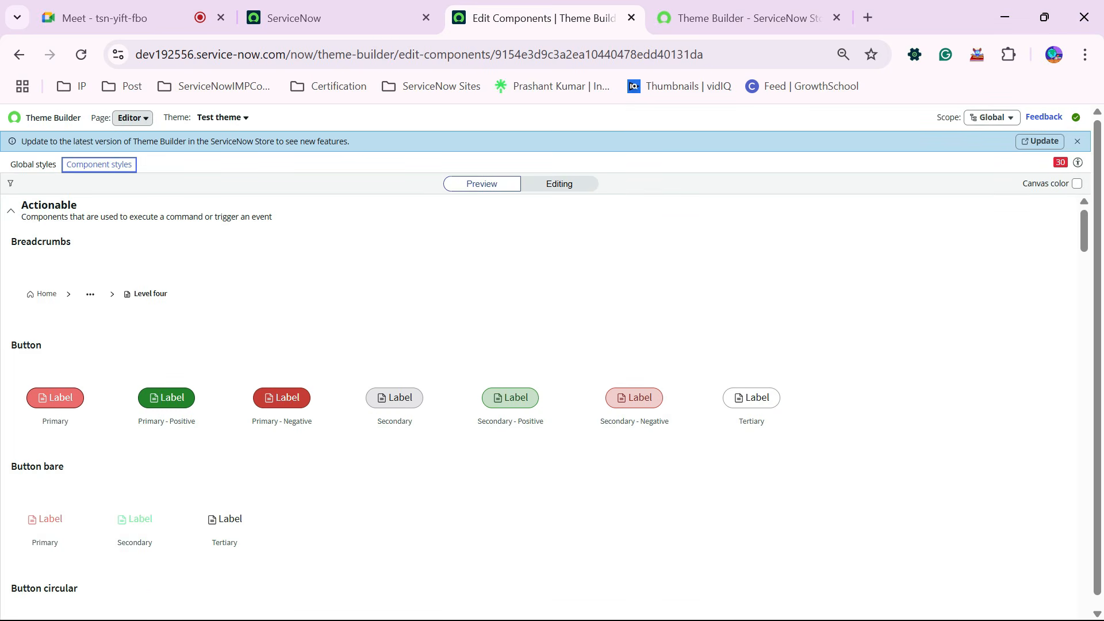
pyautogui.scroll(-12, 541, 403)
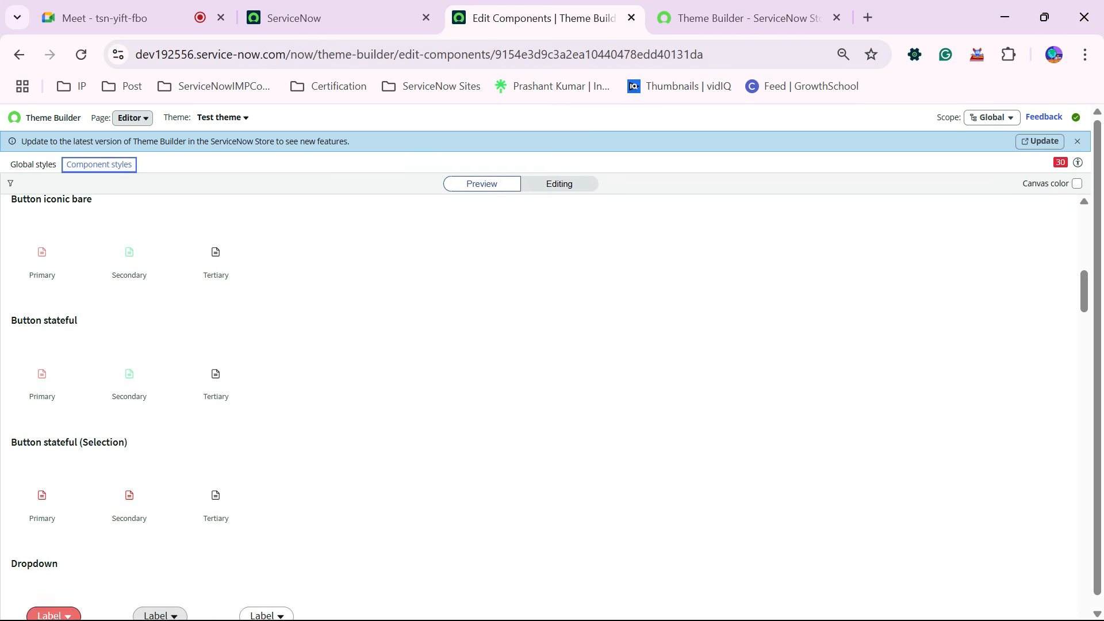
pyautogui.scroll(-14, 540, 403)
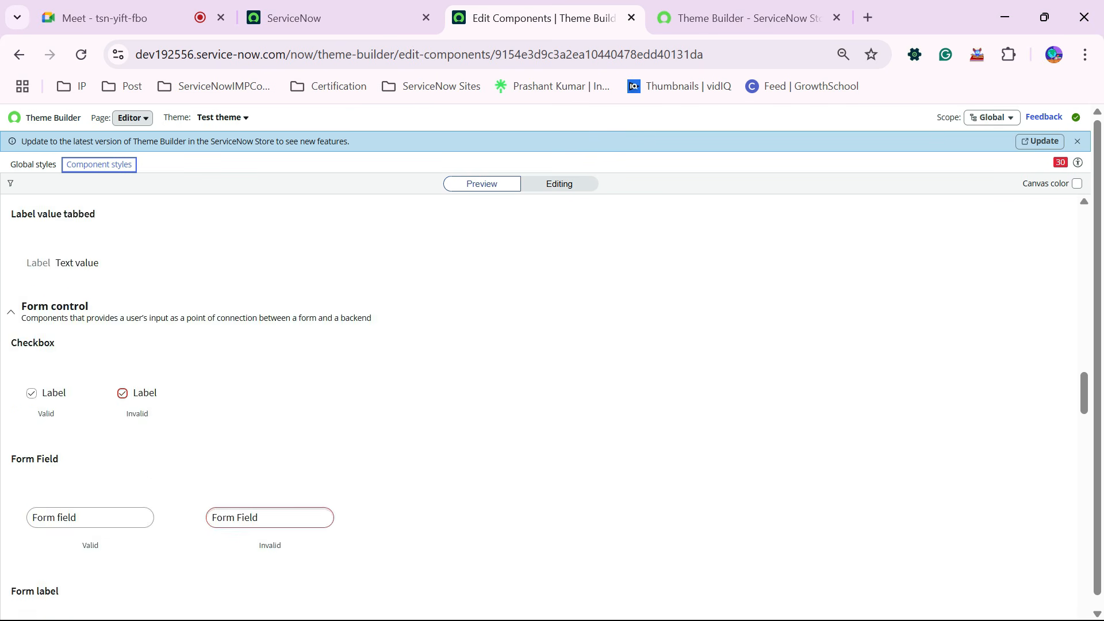
pyautogui.scroll(-12, 541, 403)
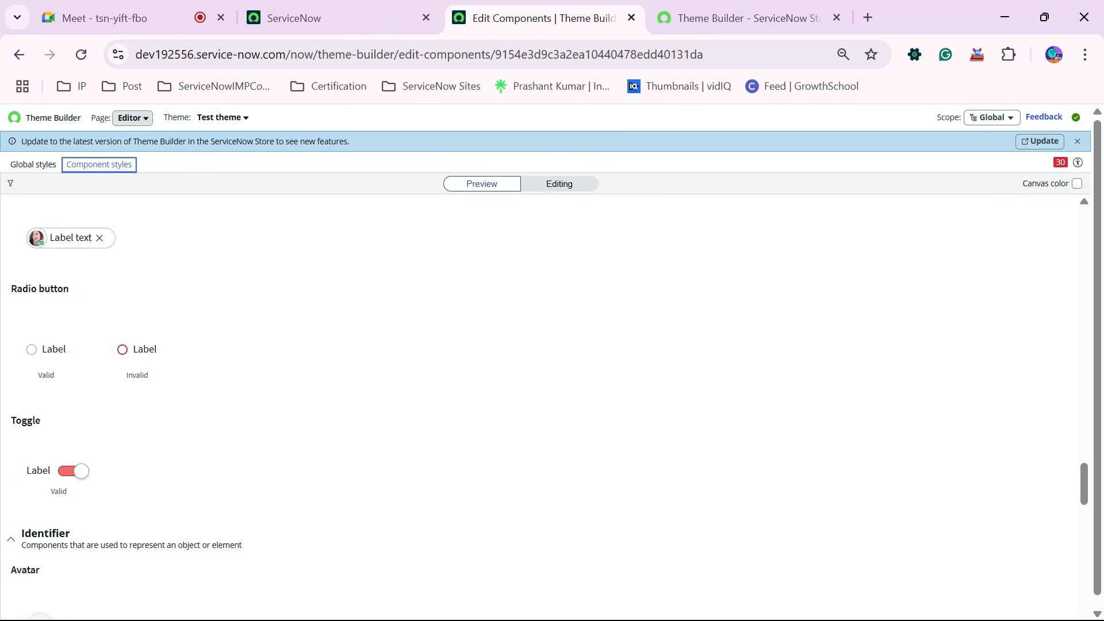
pyautogui.scroll(-15, 541, 403)
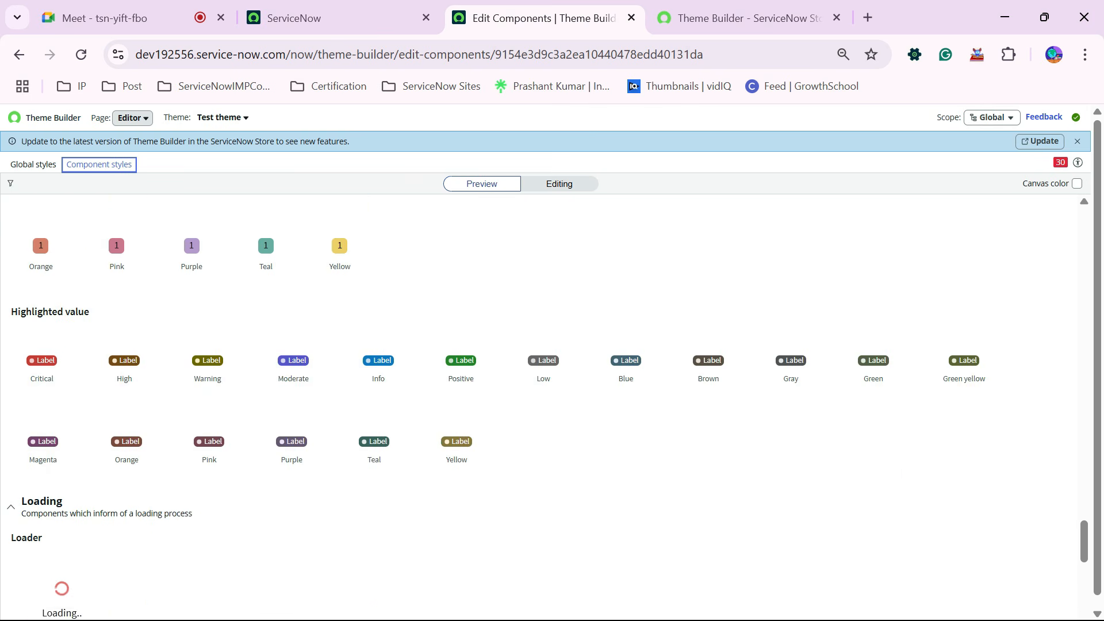
pyautogui.scroll(-6, 541, 403)
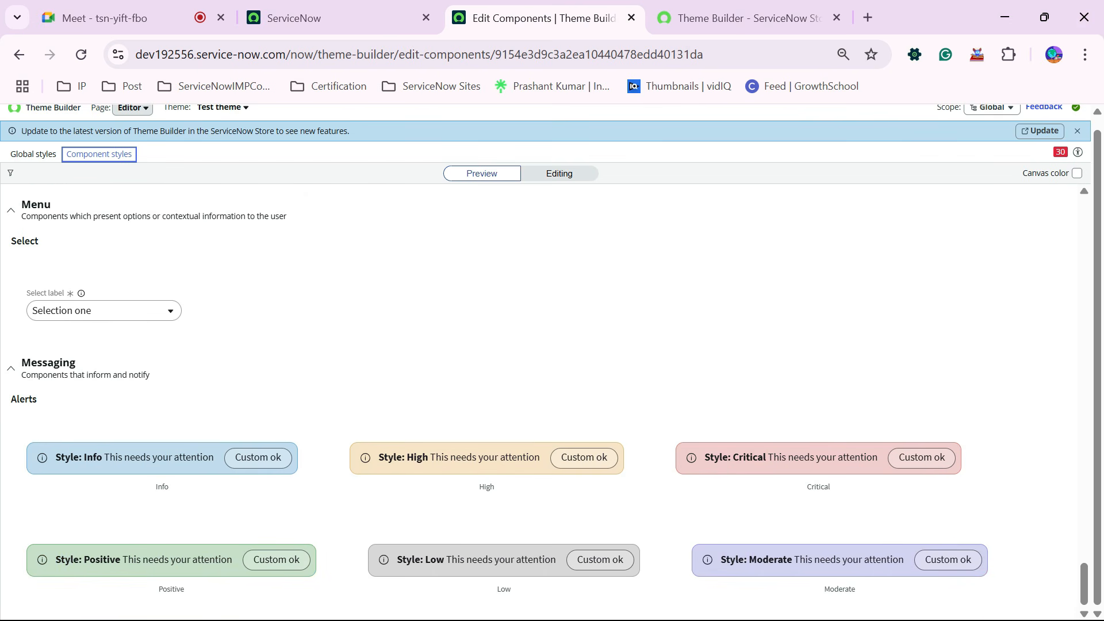
pyautogui.scroll(20, 541, 402)
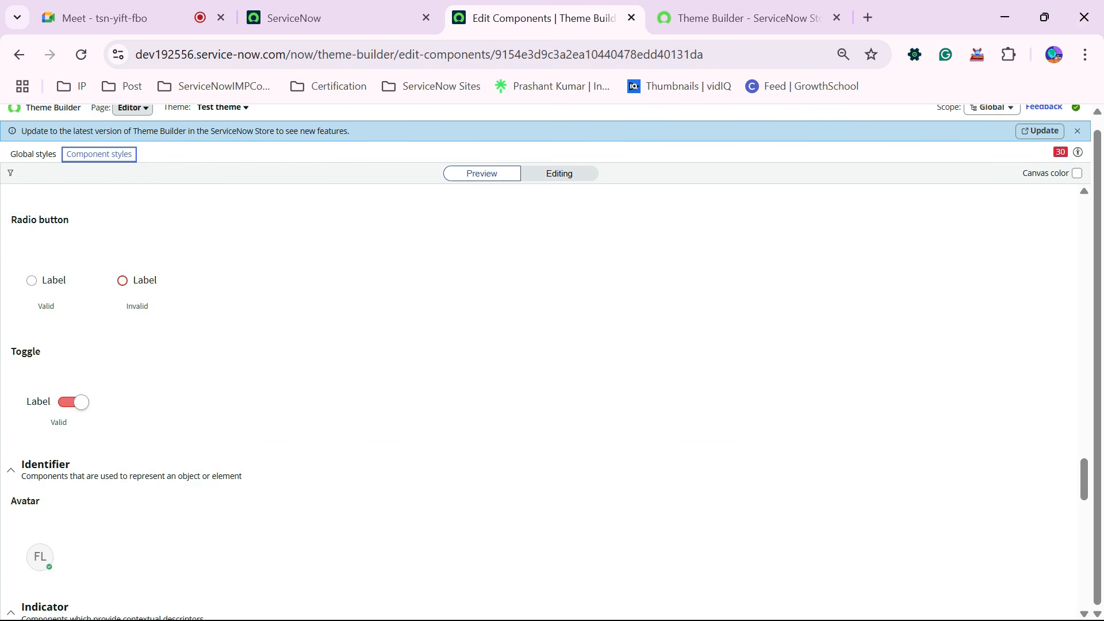
pyautogui.scroll(20, 540, 403)
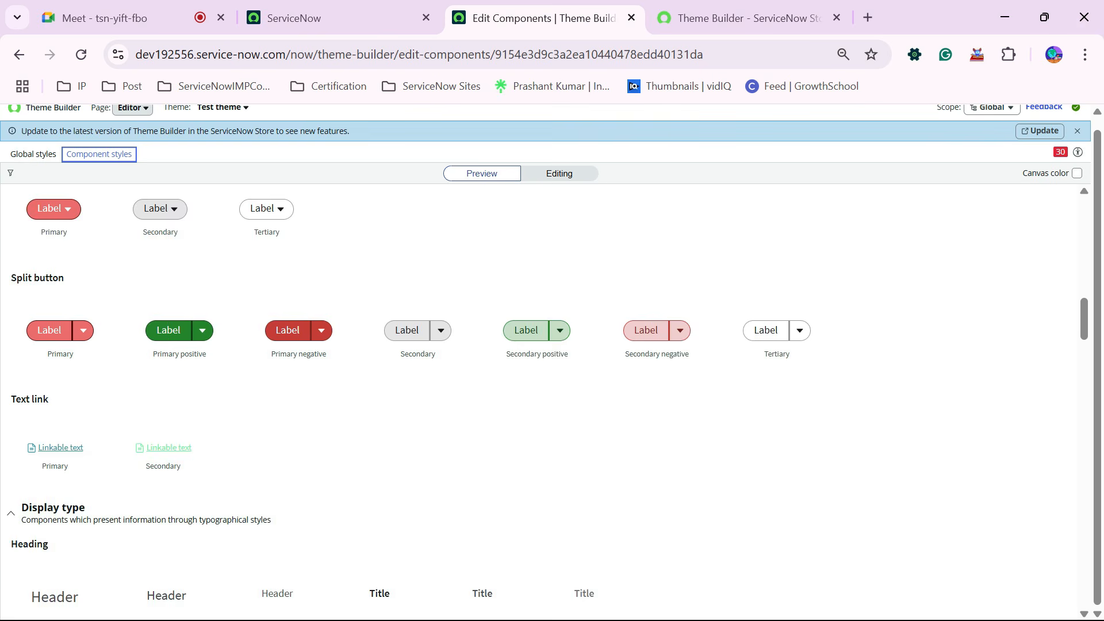
pyautogui.scroll(5, 541, 403)
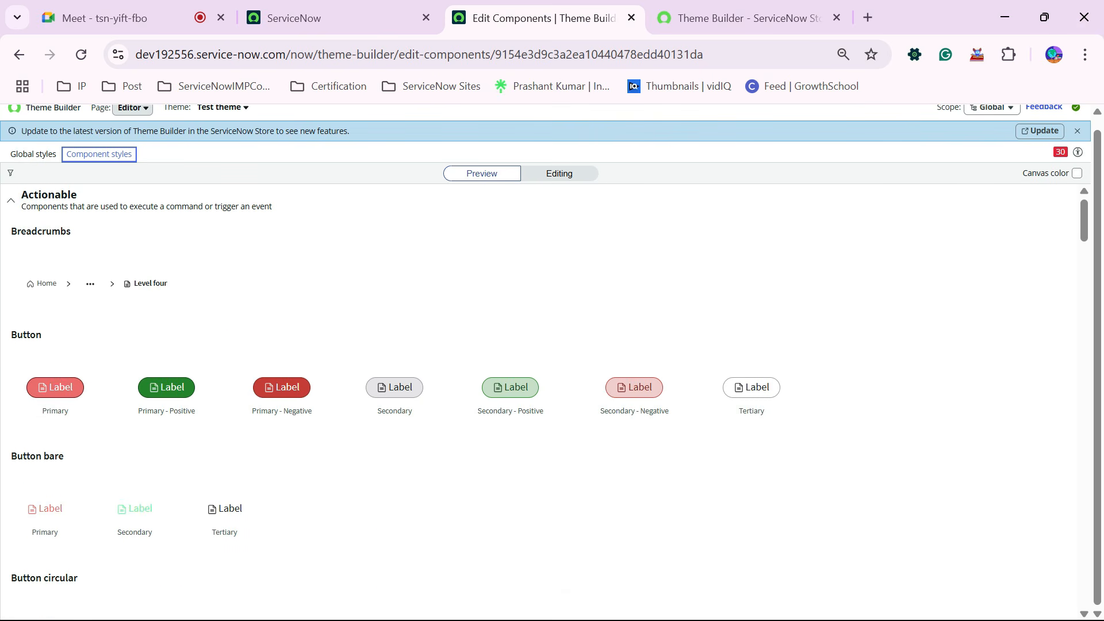
# Switch the component styles to editing, open the Critical form message's style settings, and review the editable components from buttons to highlighted values.
pyautogui.click(560, 174)
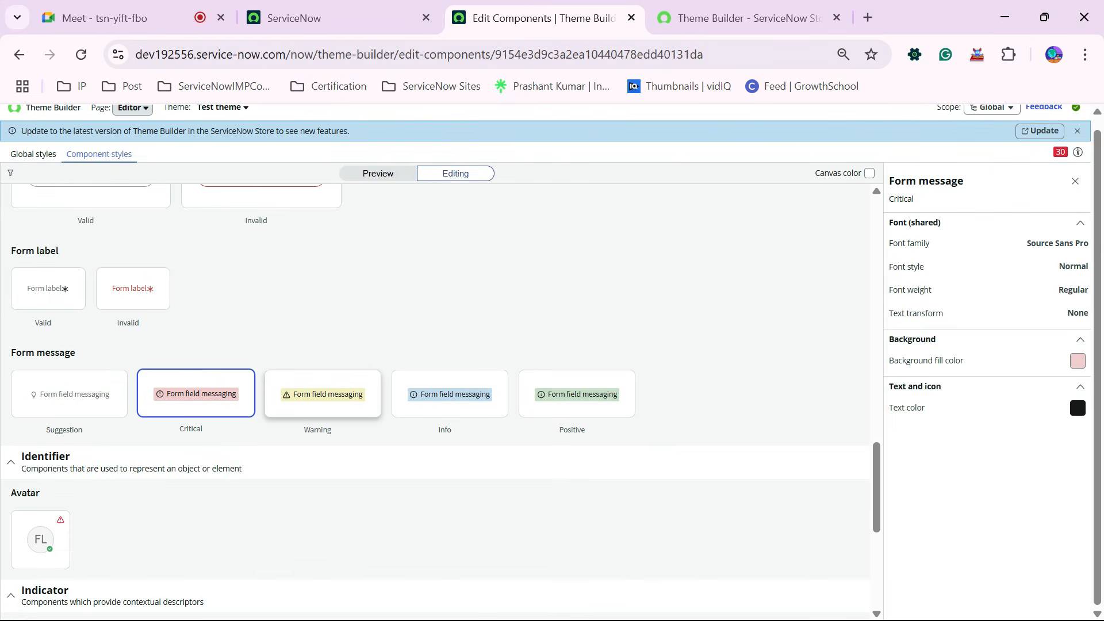
pyautogui.scroll(6, 322, 394)
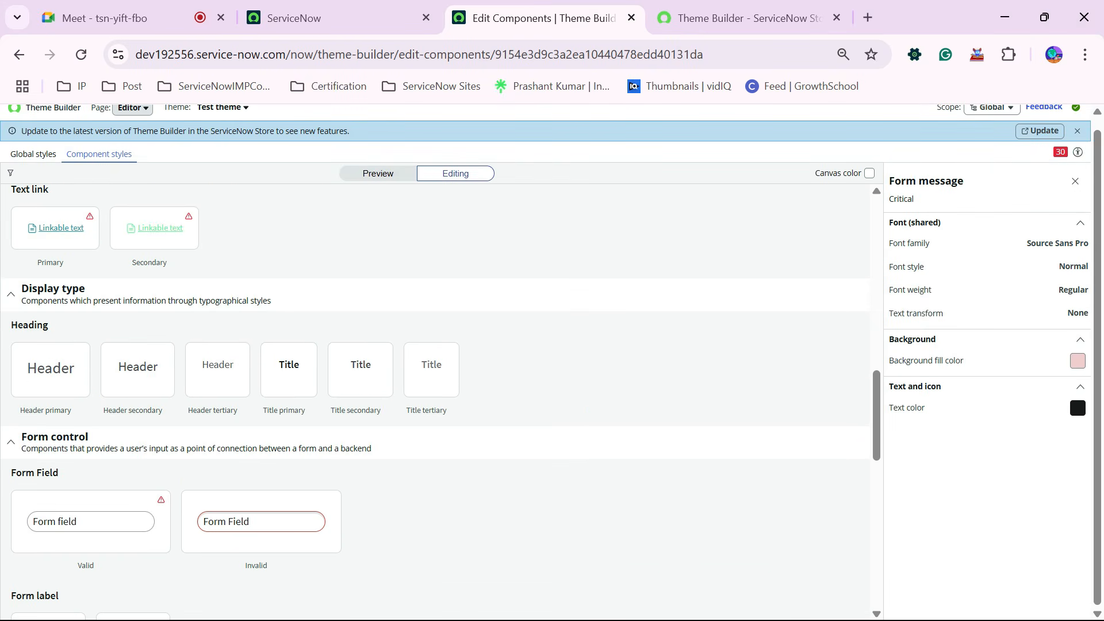
pyautogui.scroll(6, 436, 403)
pyautogui.scroll(-11, 435, 402)
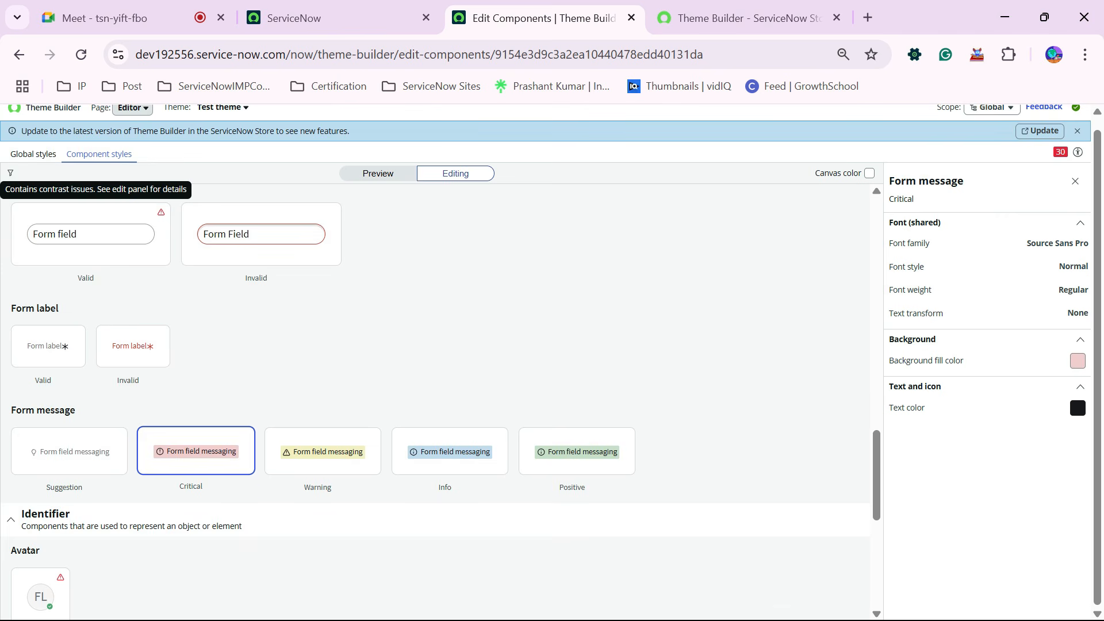
pyautogui.scroll(-7, 196, 460)
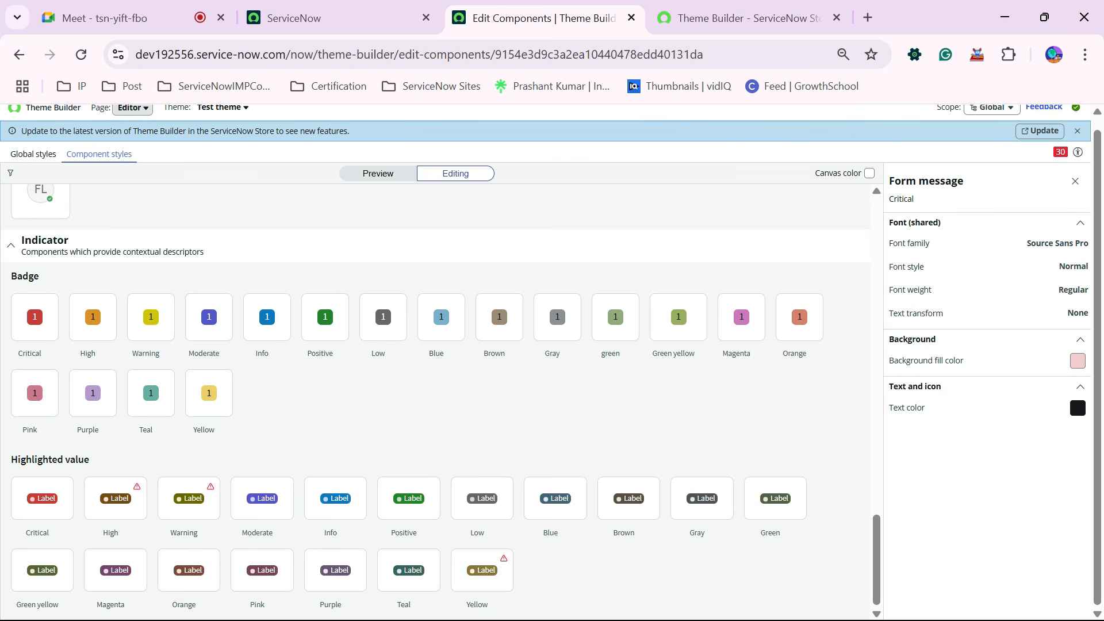
pyautogui.scroll(20, 437, 402)
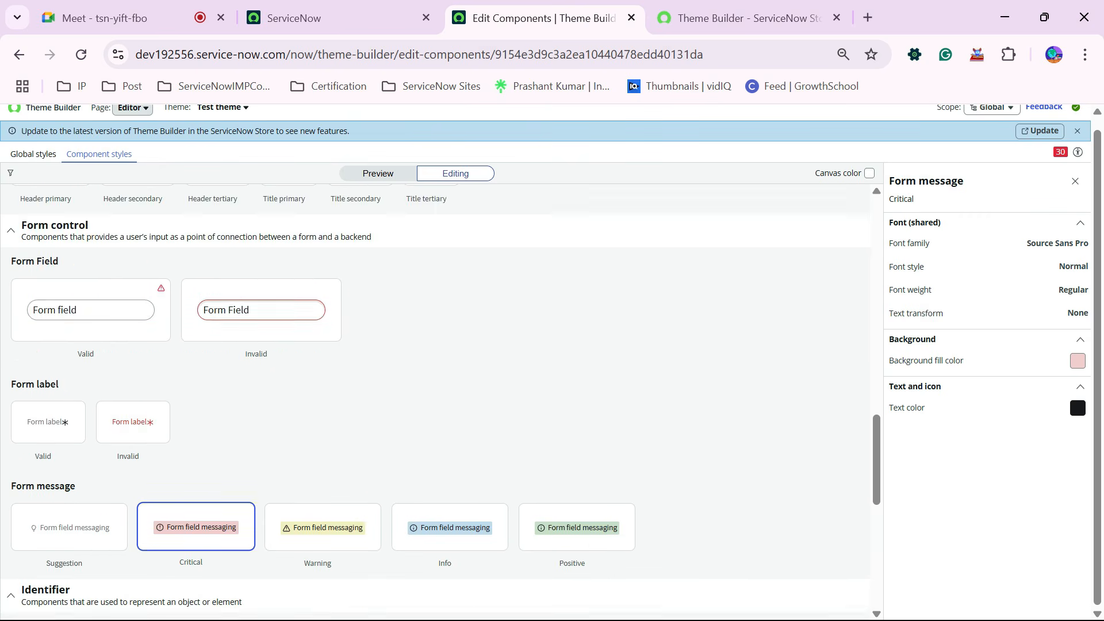
pyautogui.scroll(7, 437, 403)
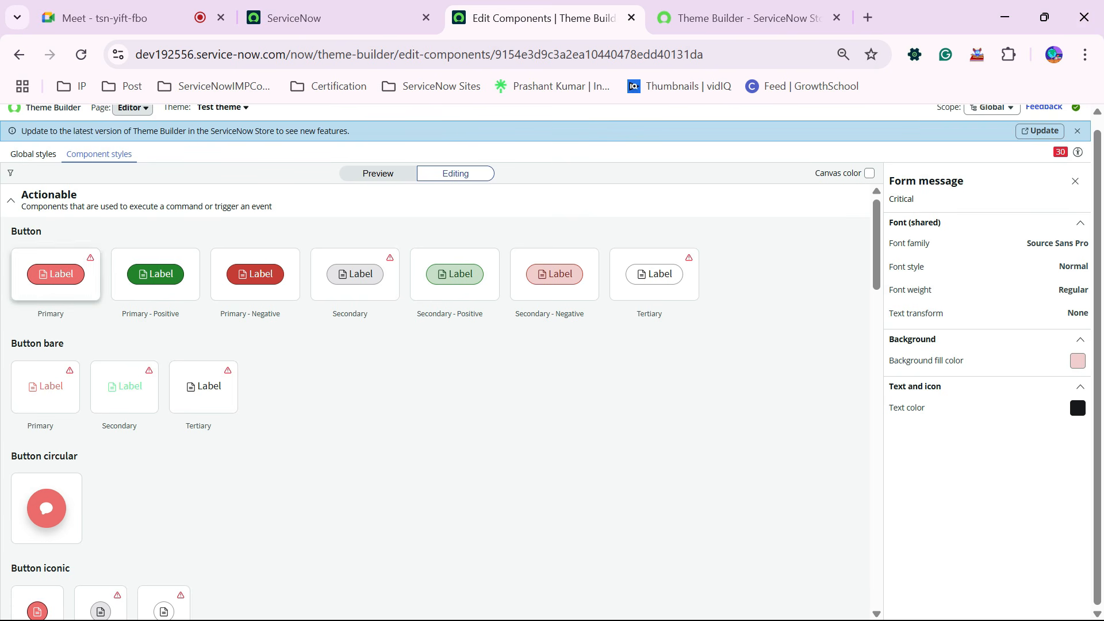
pyautogui.scroll(-1, 437, 402)
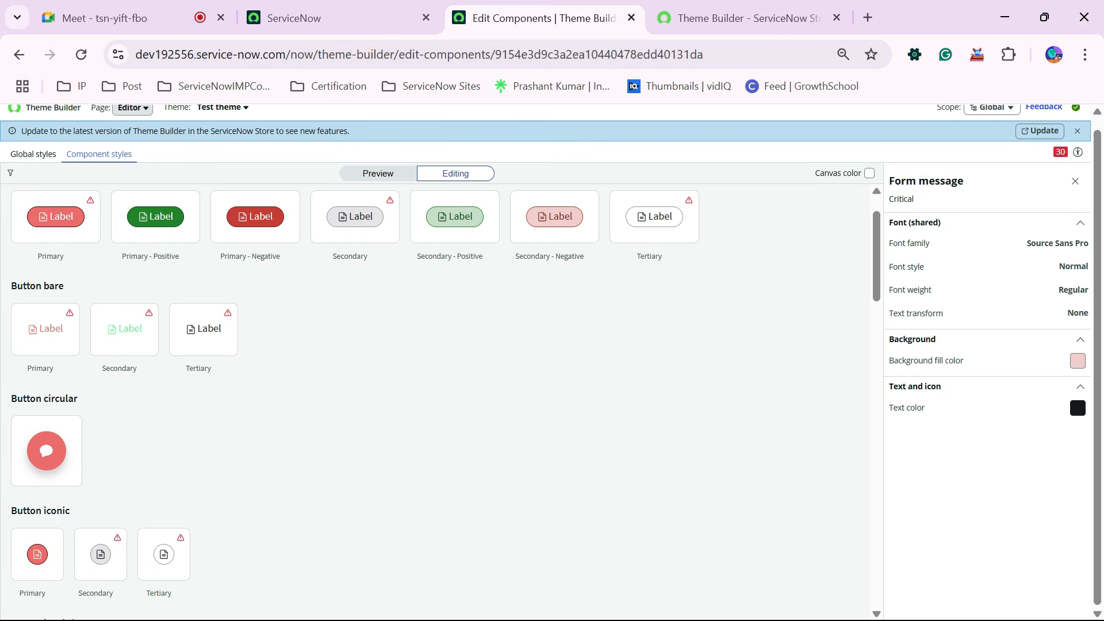
pyautogui.scroll(1, 437, 403)
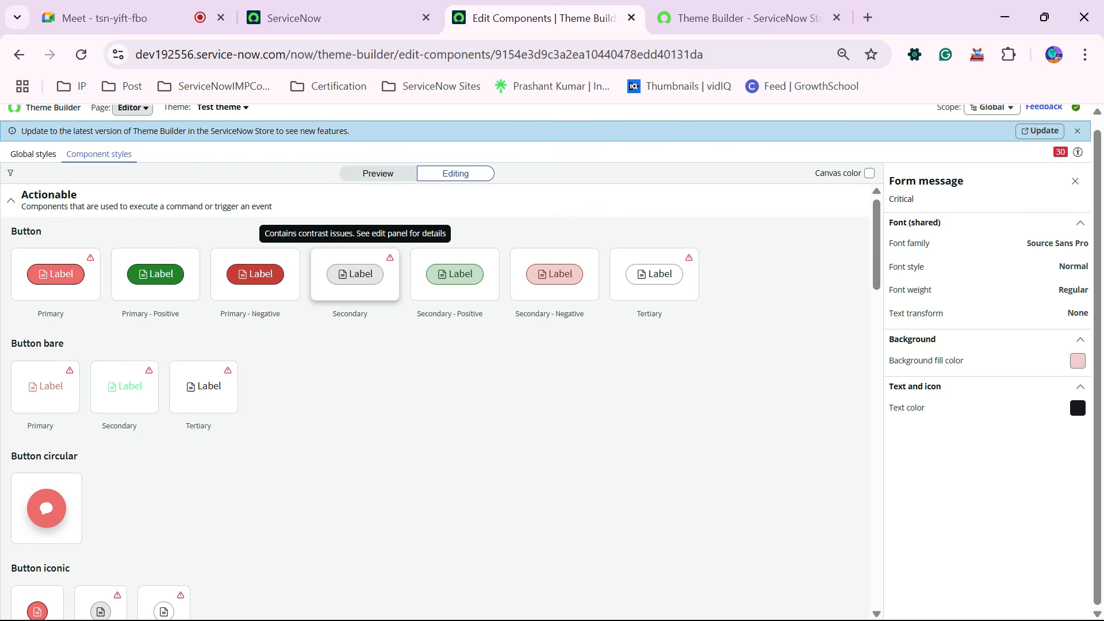
# Review Test theme's editable component styles from the button variants to text links, headings and form fields.
pyautogui.scroll(-3, 437, 403)
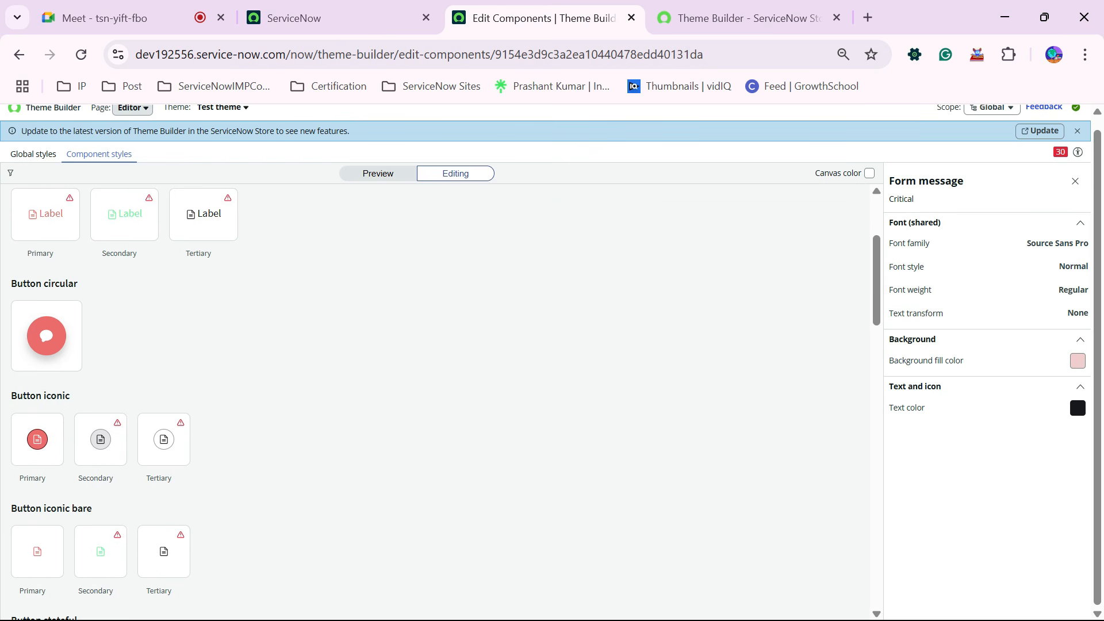
pyautogui.scroll(-15, 437, 403)
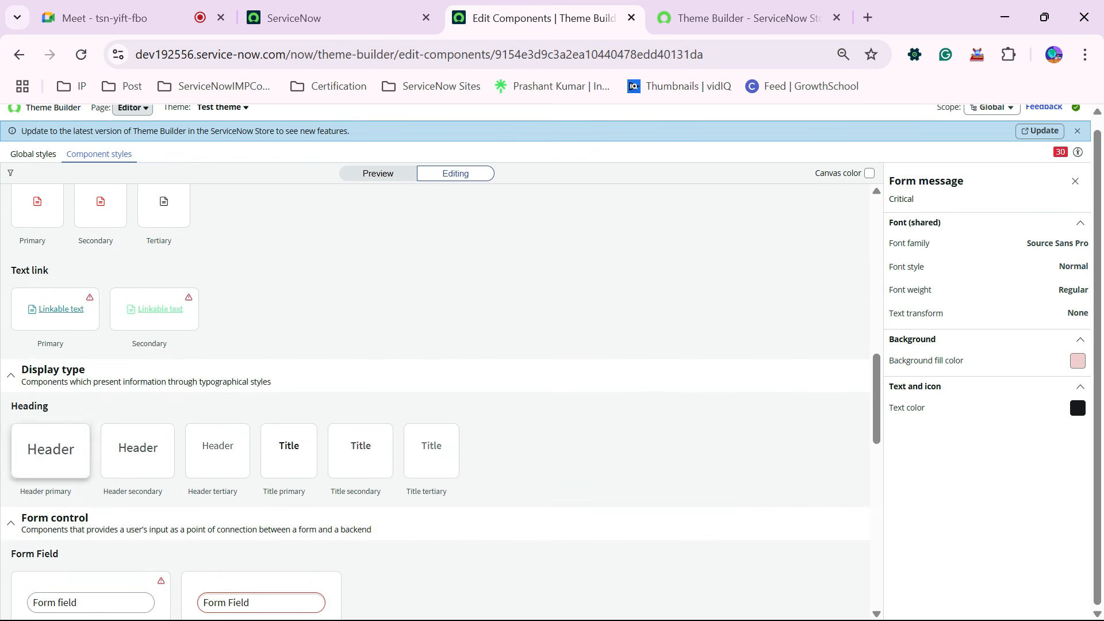
pyautogui.scroll(20, 437, 403)
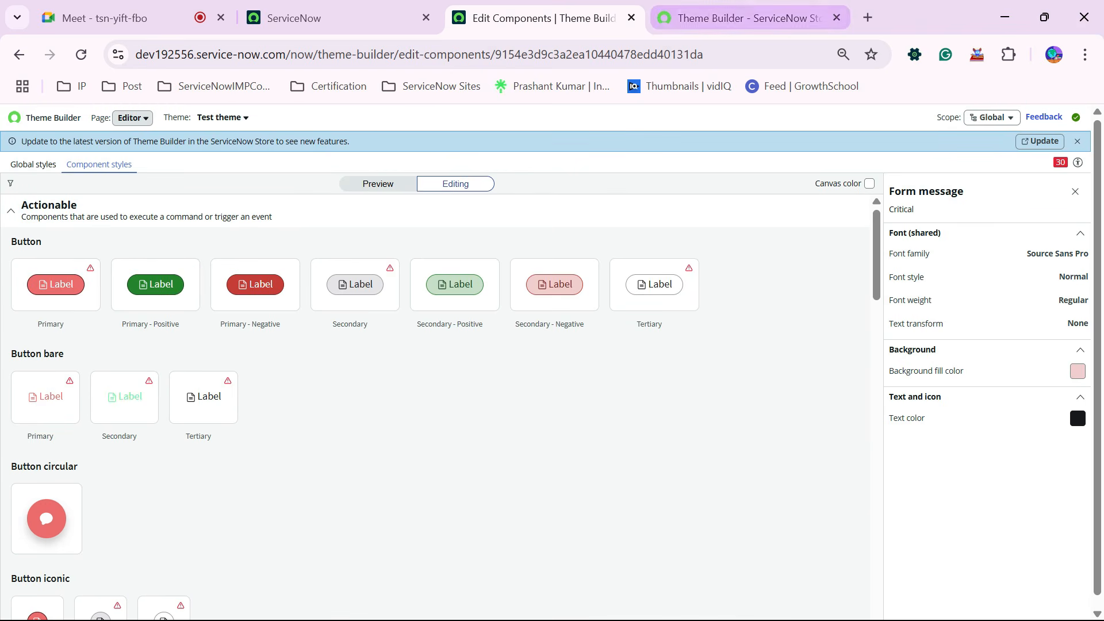
# Switch to Theme Builder's ServiceNow Store listing, examine its summary, ratings and release notes, and close the page.
pyautogui.click(748, 18)
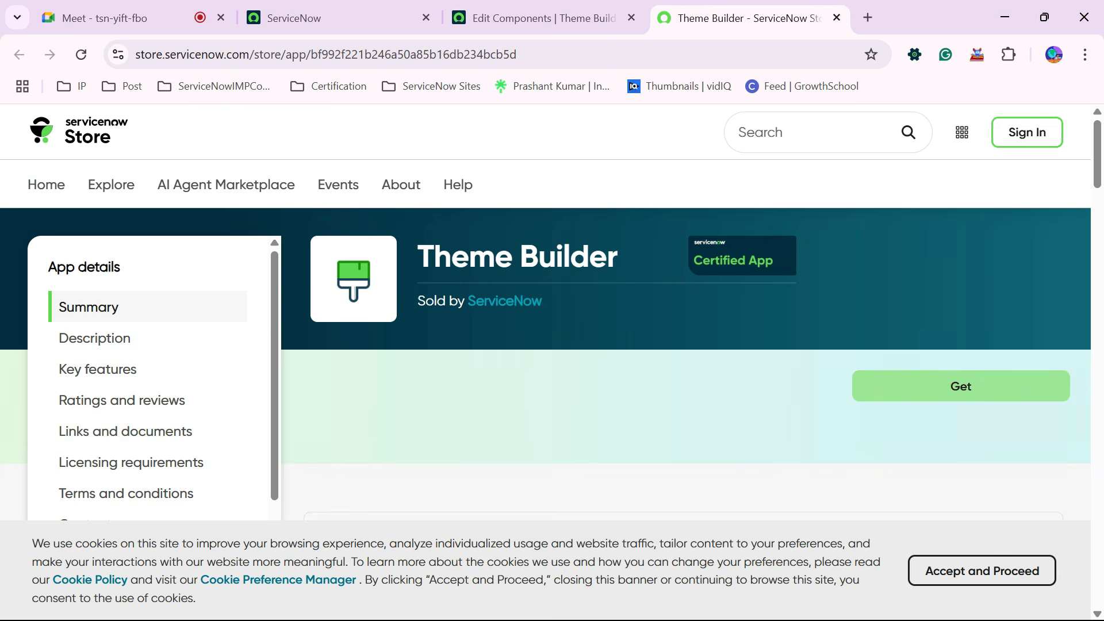
pyautogui.scroll(-5, 690, 363)
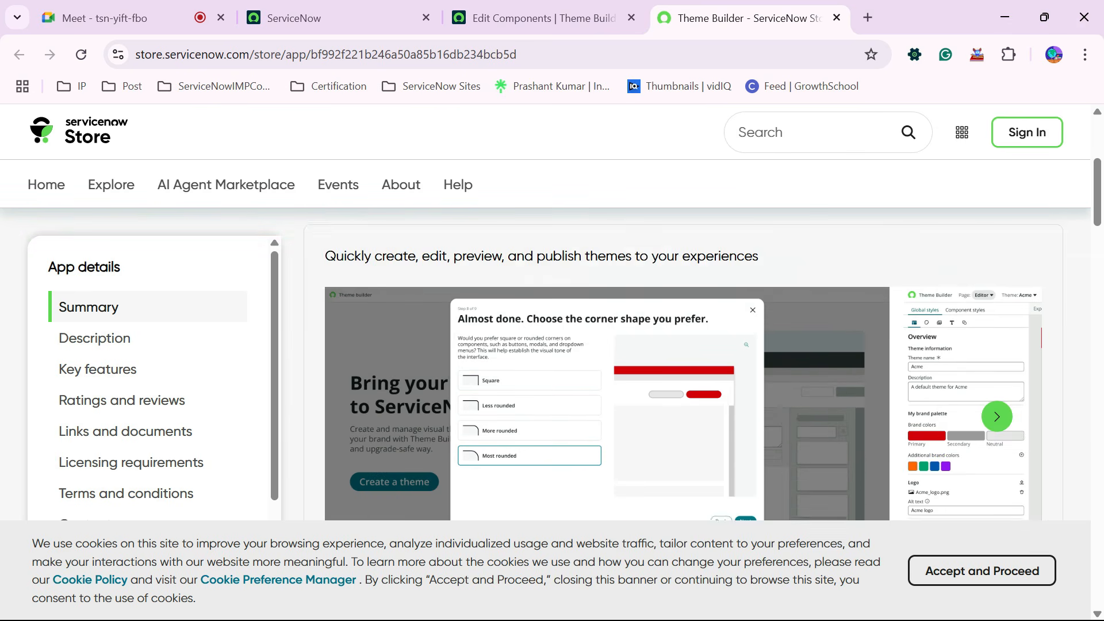
pyautogui.scroll(5, 690, 362)
pyautogui.scroll(-8, 690, 362)
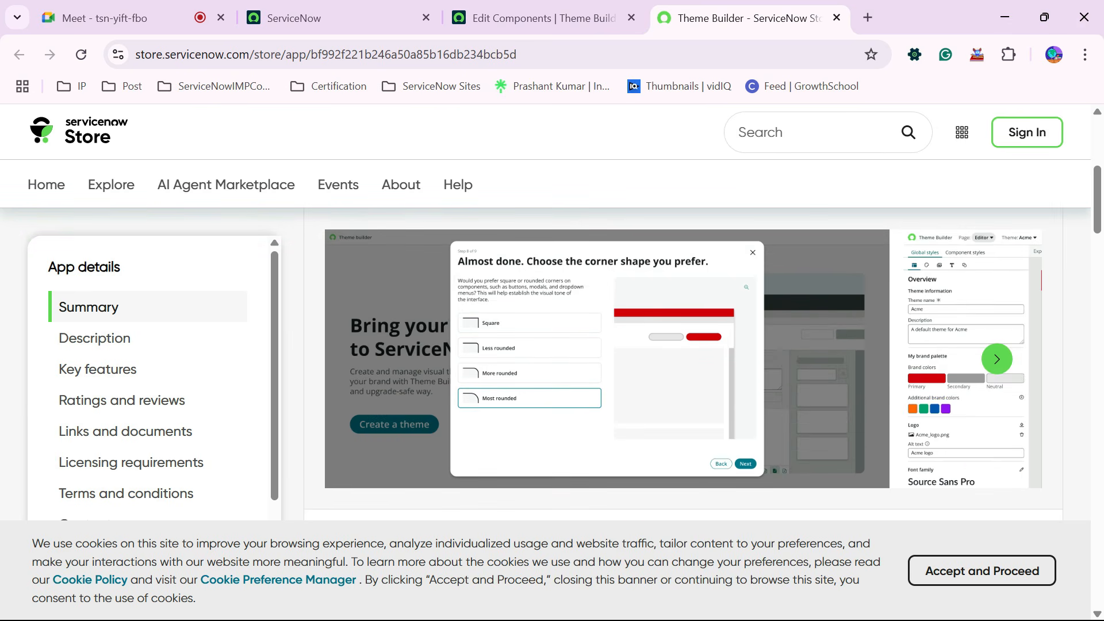
pyautogui.scroll(-12, 690, 363)
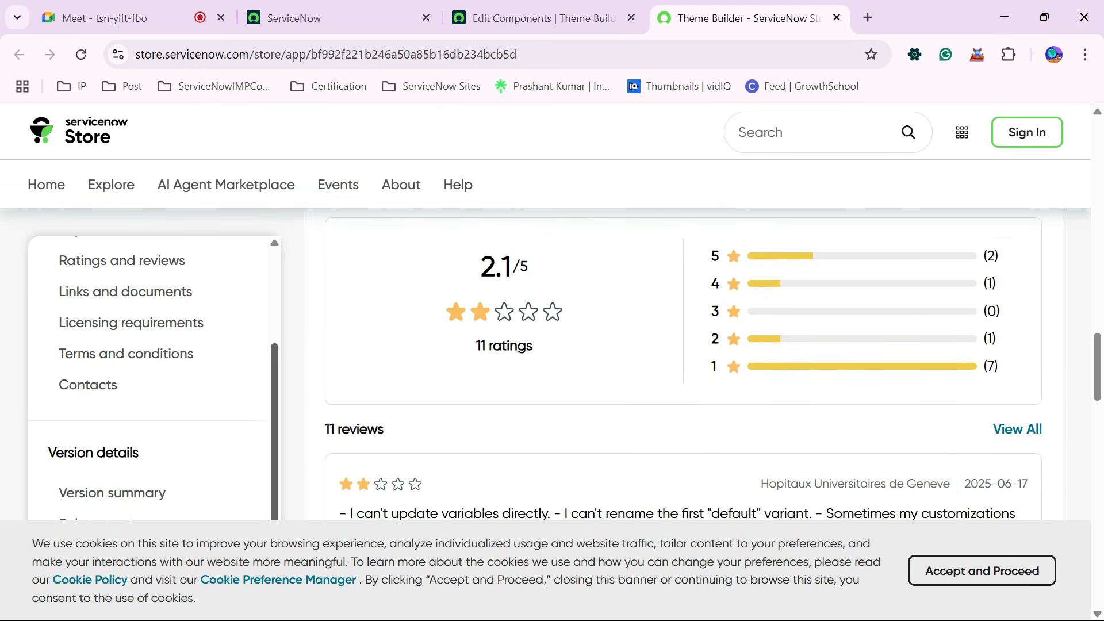
pyautogui.scroll(-10, 690, 362)
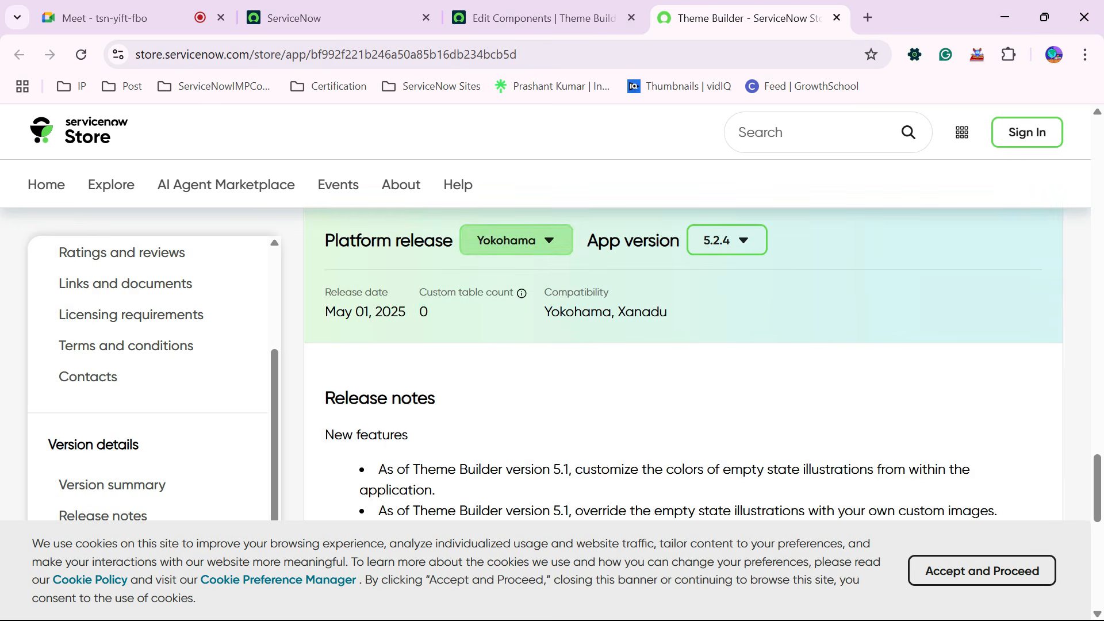
pyautogui.hotkey('ctrl', 'w')
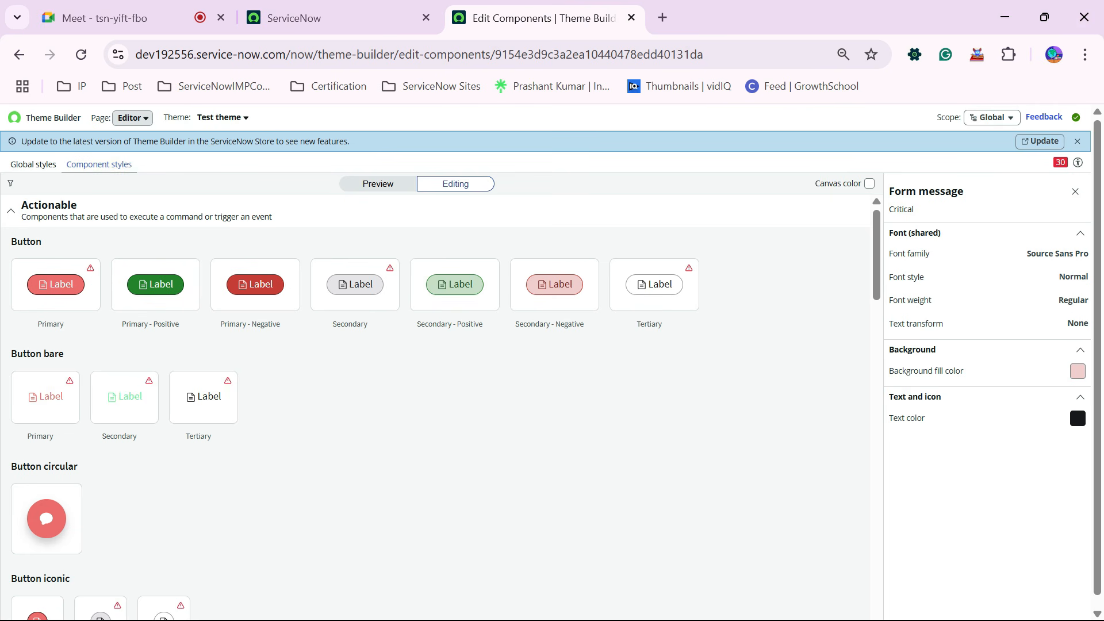
# Look over the editable Actionable components once more and switch Test theme's component styles to preview.
pyautogui.scroll(-10, 437, 403)
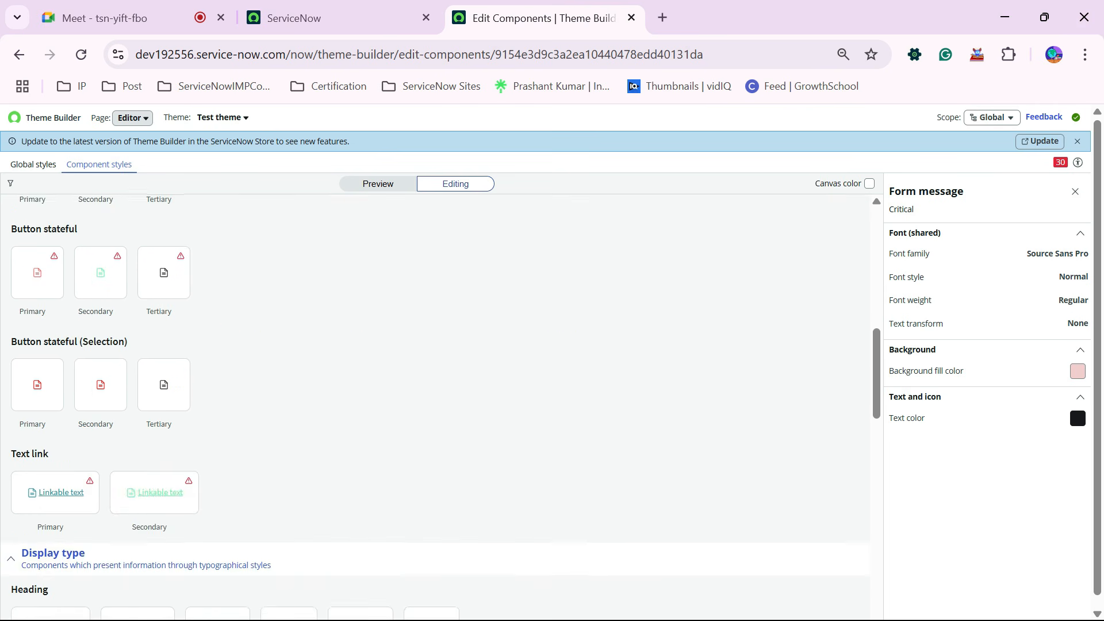
pyautogui.scroll(10, 437, 403)
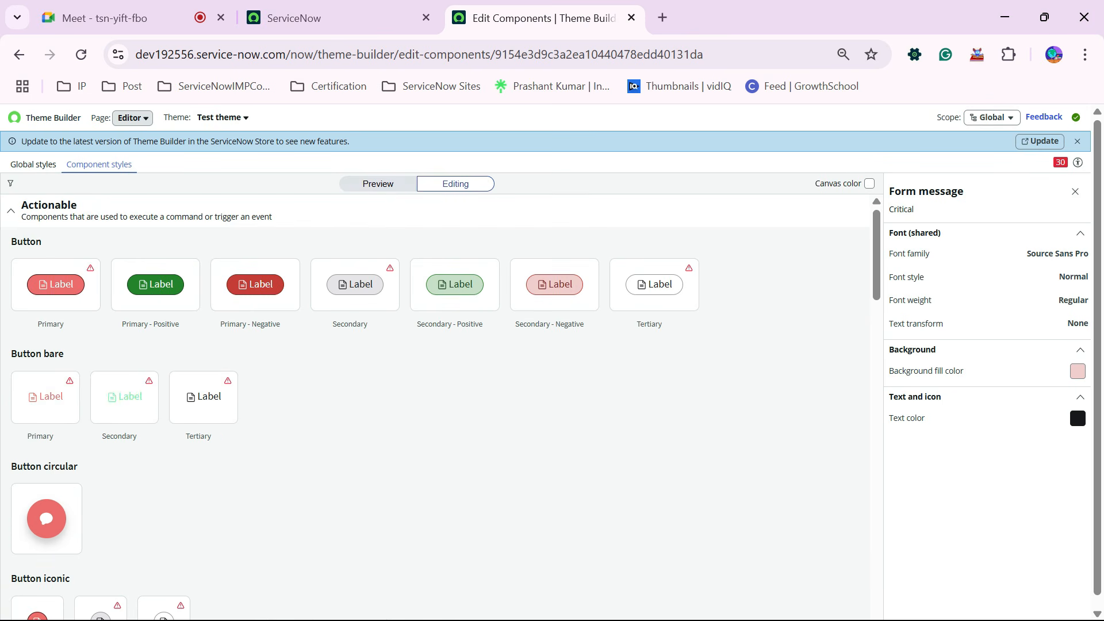
pyautogui.click(378, 184)
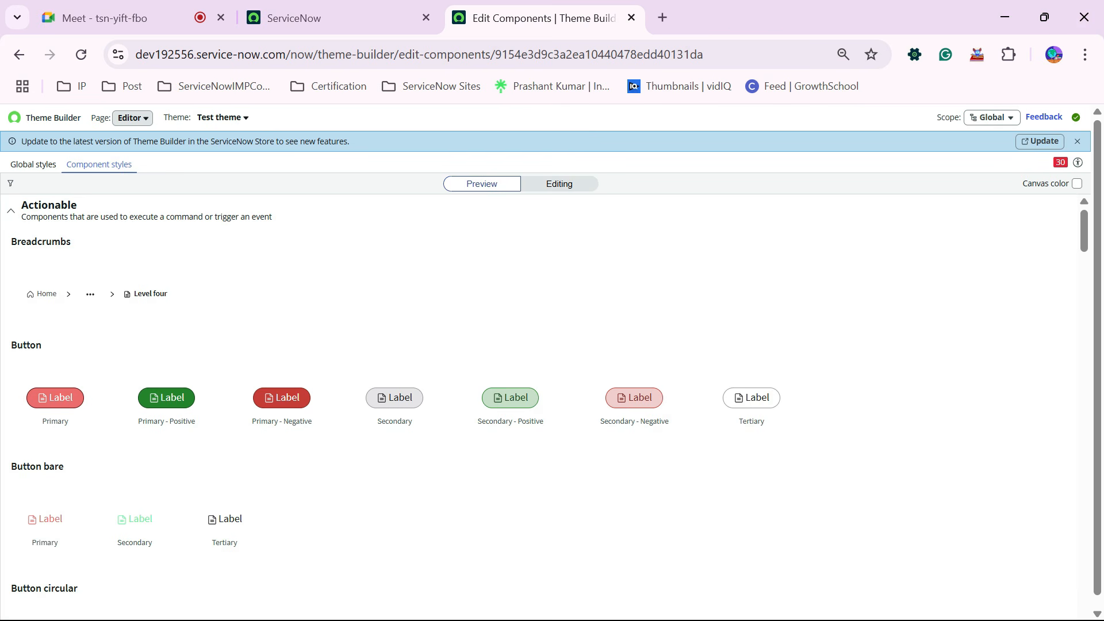
# Open Theme Builder's Manager page and bring the unpublished web themes into view.
pyautogui.click(132, 118)
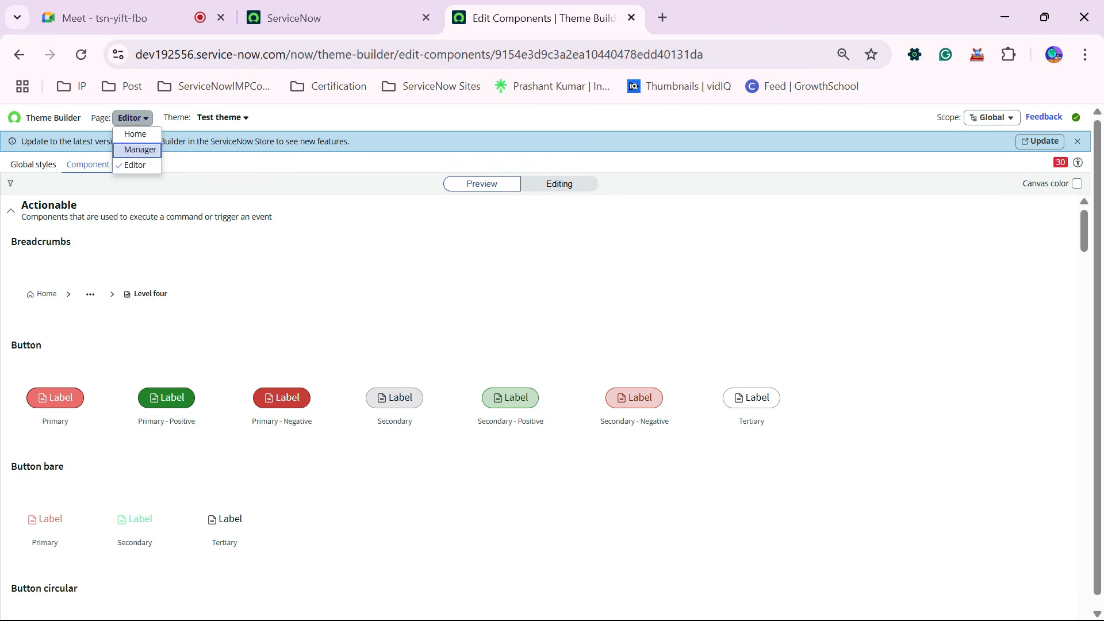
pyautogui.click(140, 150)
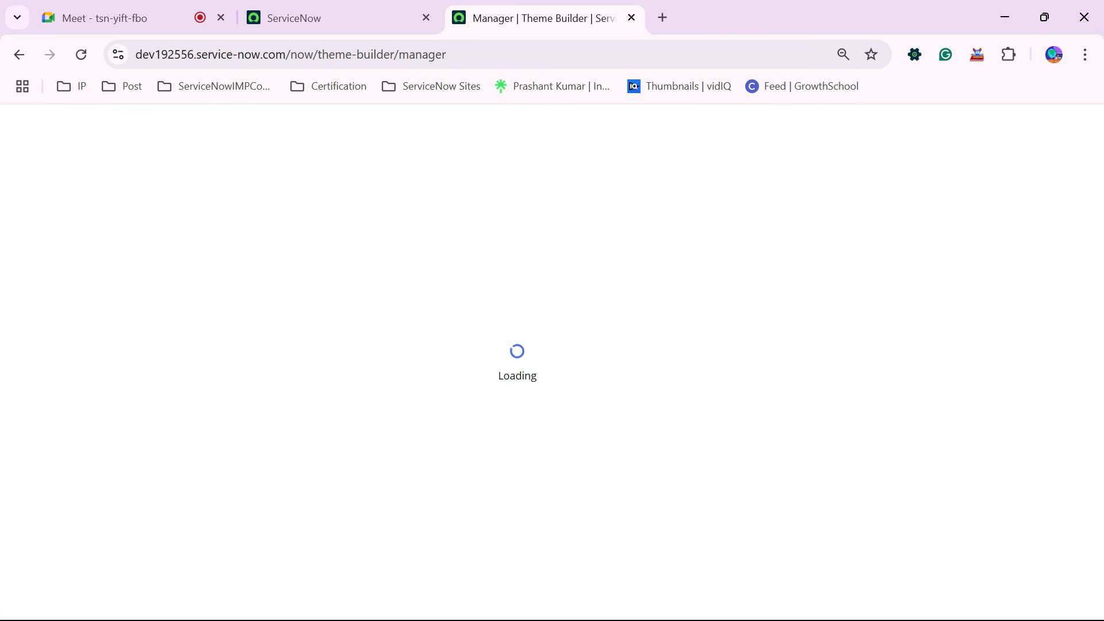
pyautogui.scroll(-4, 545, 396)
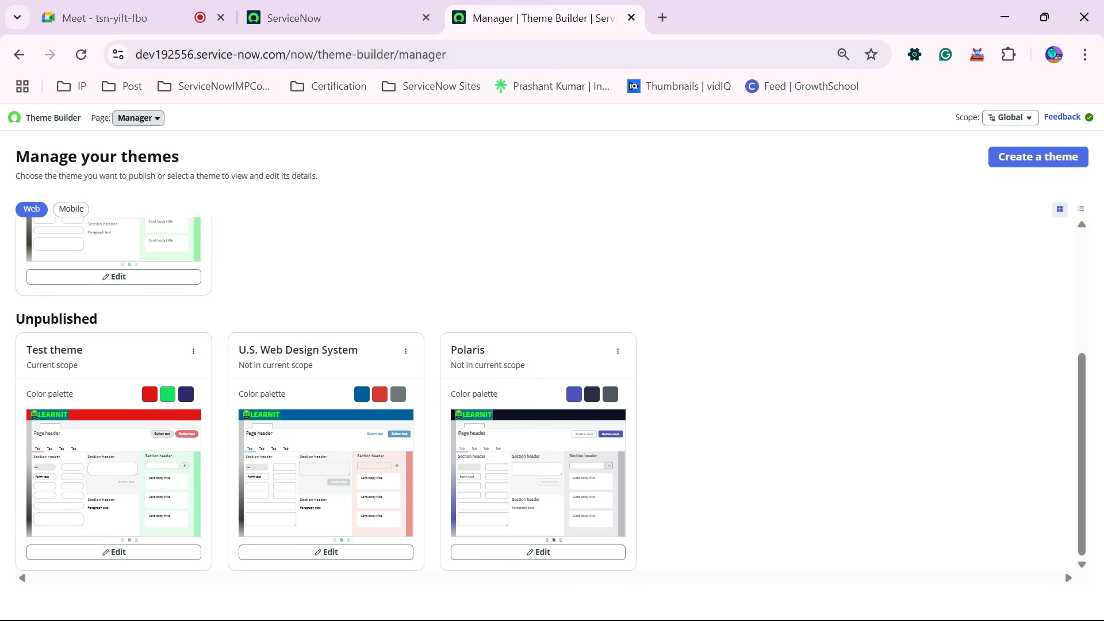
# Start publishing the unpublished Test theme and go to the choices in the publish confirmation.
pyautogui.click(194, 352)
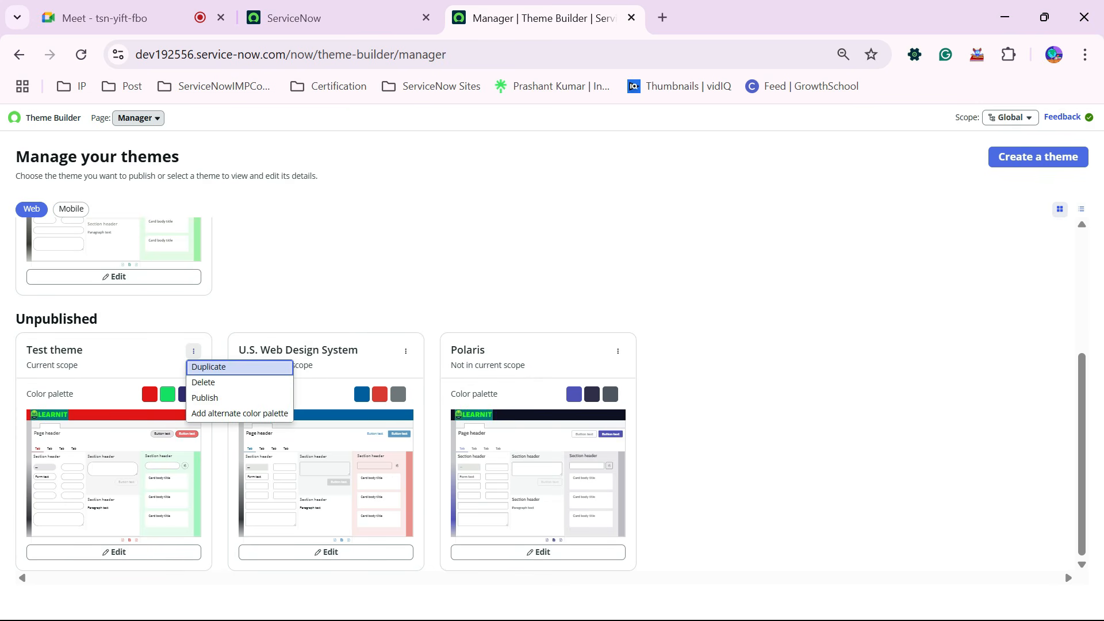
pyautogui.press('Down')
pyautogui.press('Down')
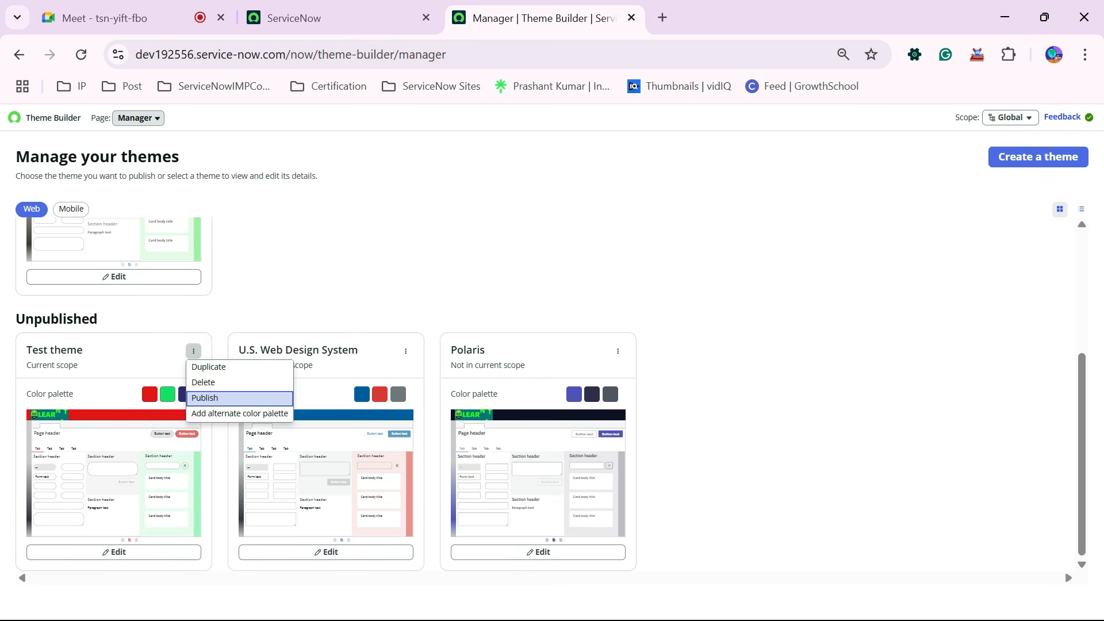
pyautogui.press('Up')
pyautogui.press('Down')
pyautogui.press('Return')
pyautogui.press('Tab')
pyautogui.press('Tab')
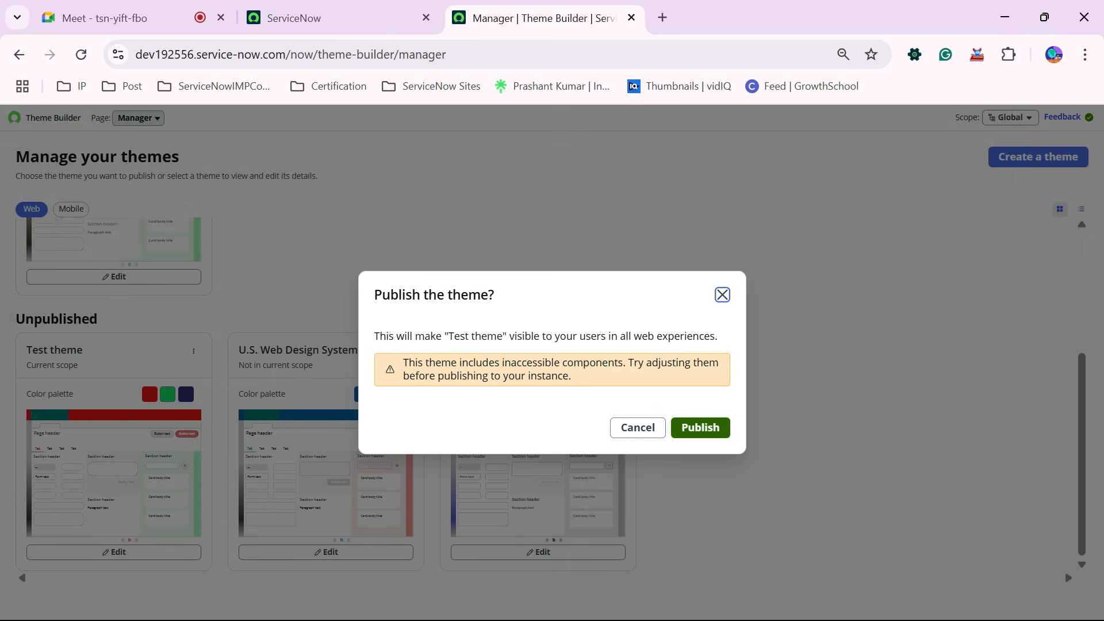
# Publish the Test theme for all web experiences and reload the ServiceNow instance page.
pyautogui.press('Return')
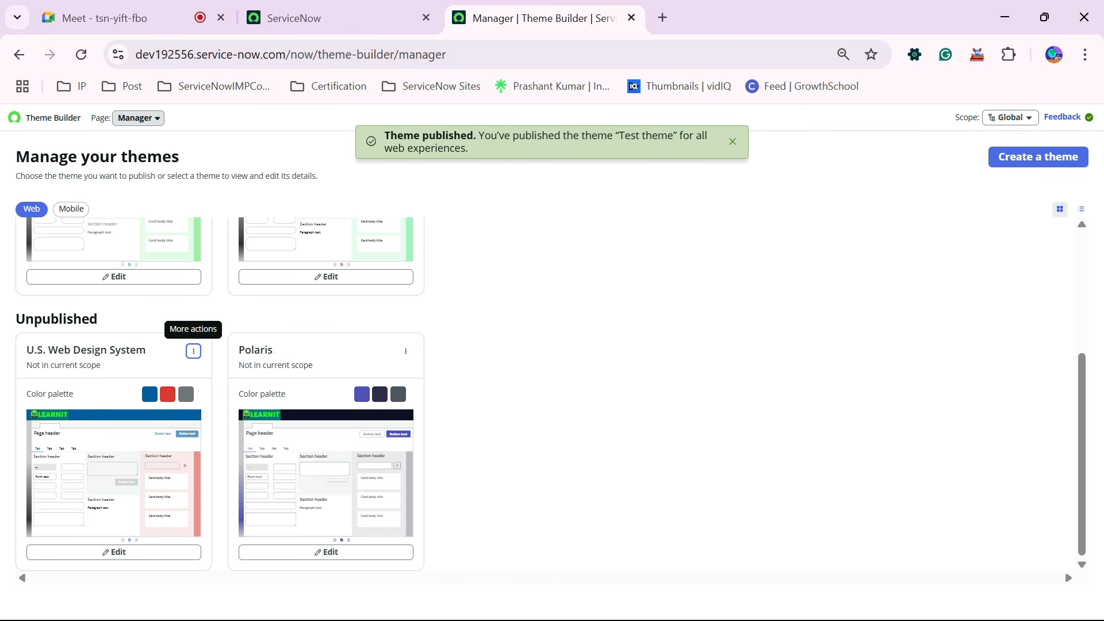
pyautogui.click(308, 18)
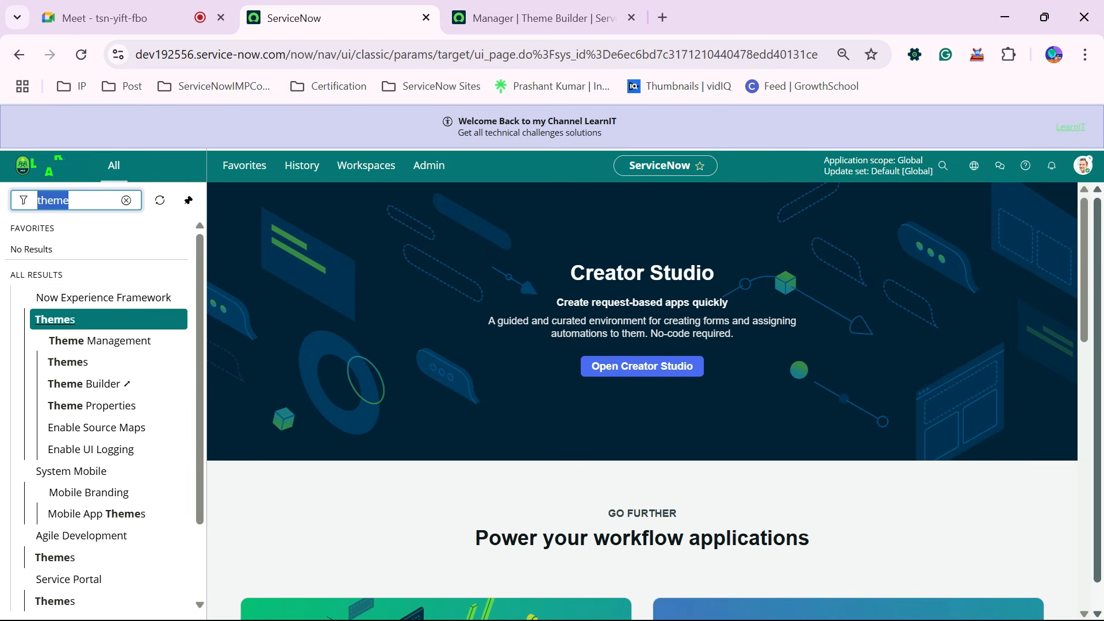
pyautogui.click(81, 54)
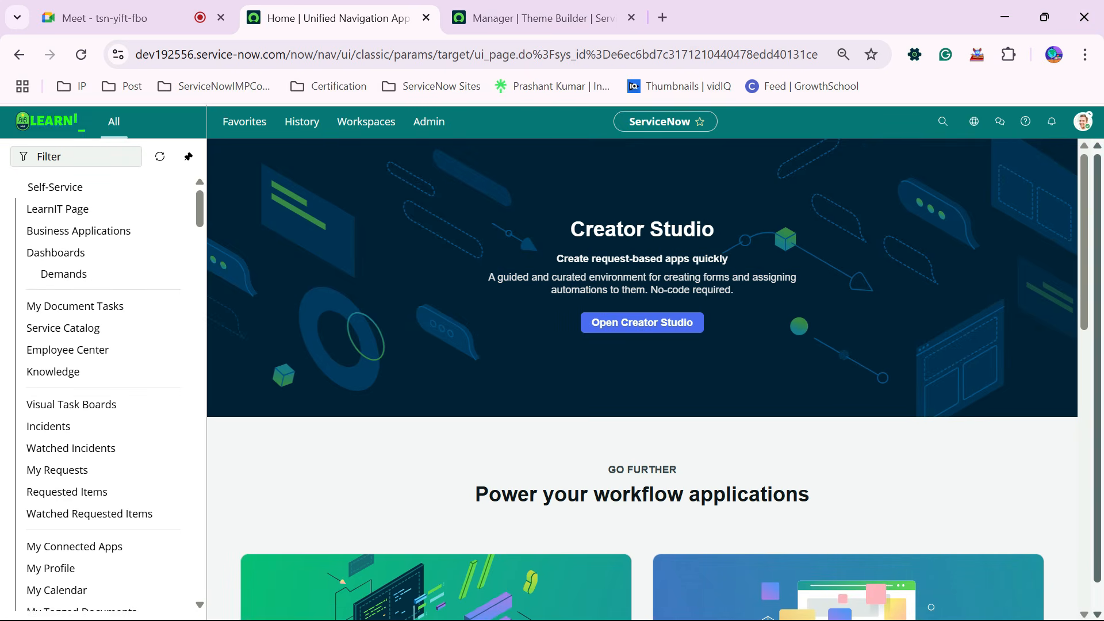
pyautogui.click(81, 55)
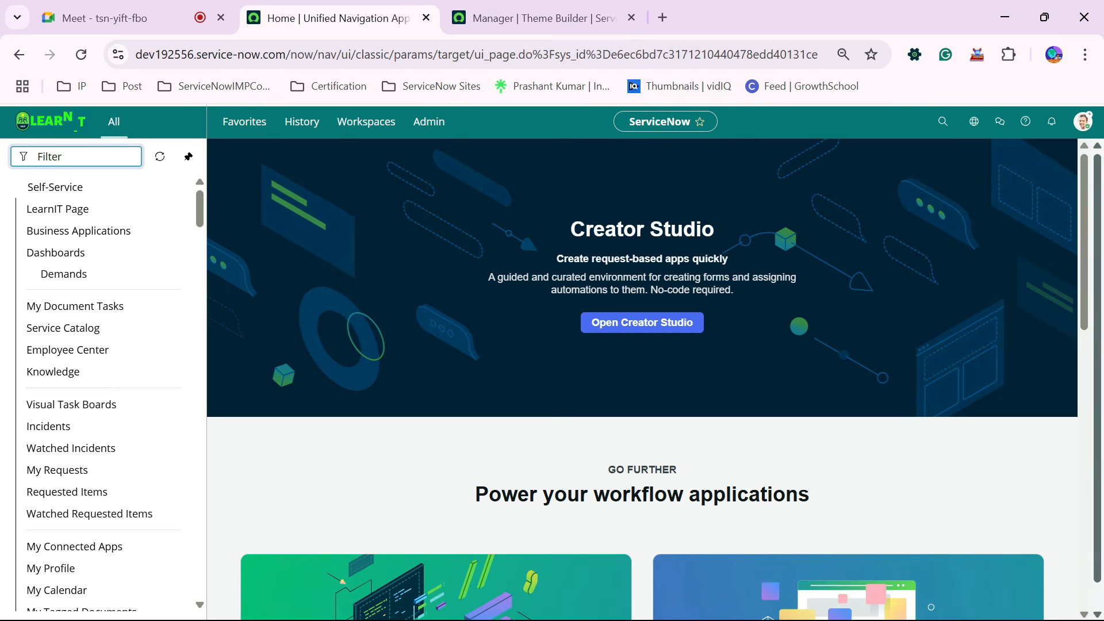
# Flush the instance cache by running cache.do from the navigation filter, and reload the page.
pyautogui.write('cache.do')
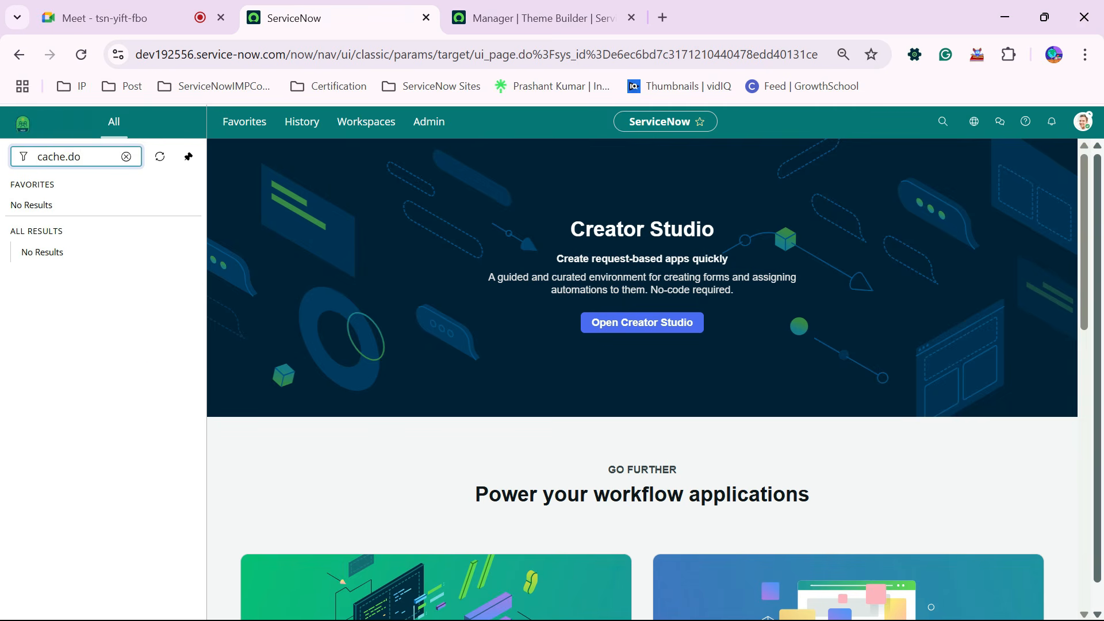
pyautogui.press('Return')
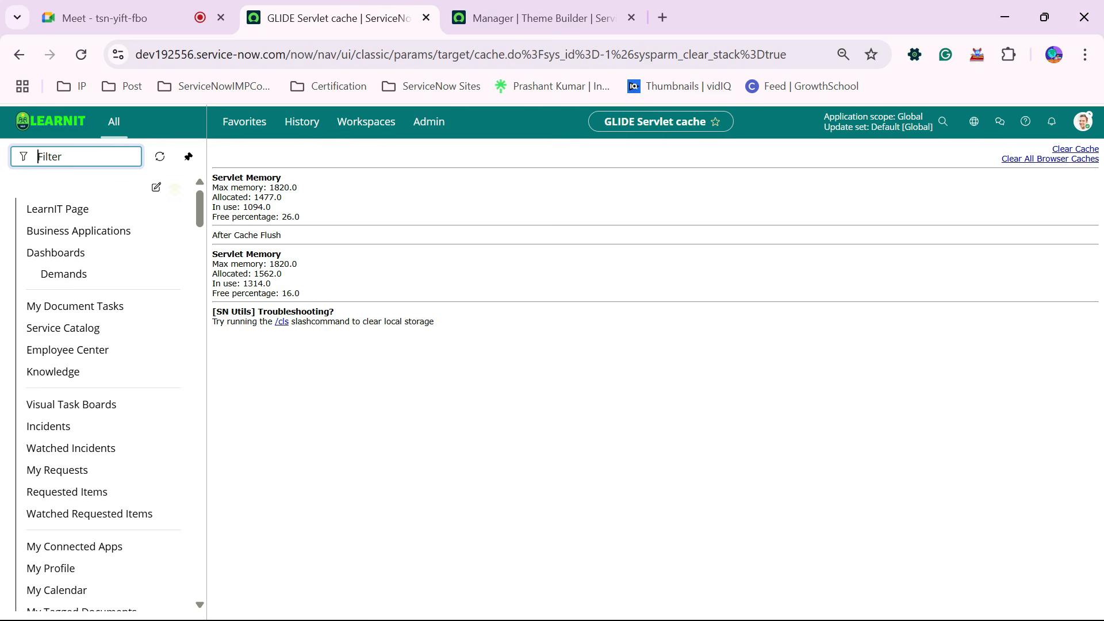
pyautogui.click(81, 54)
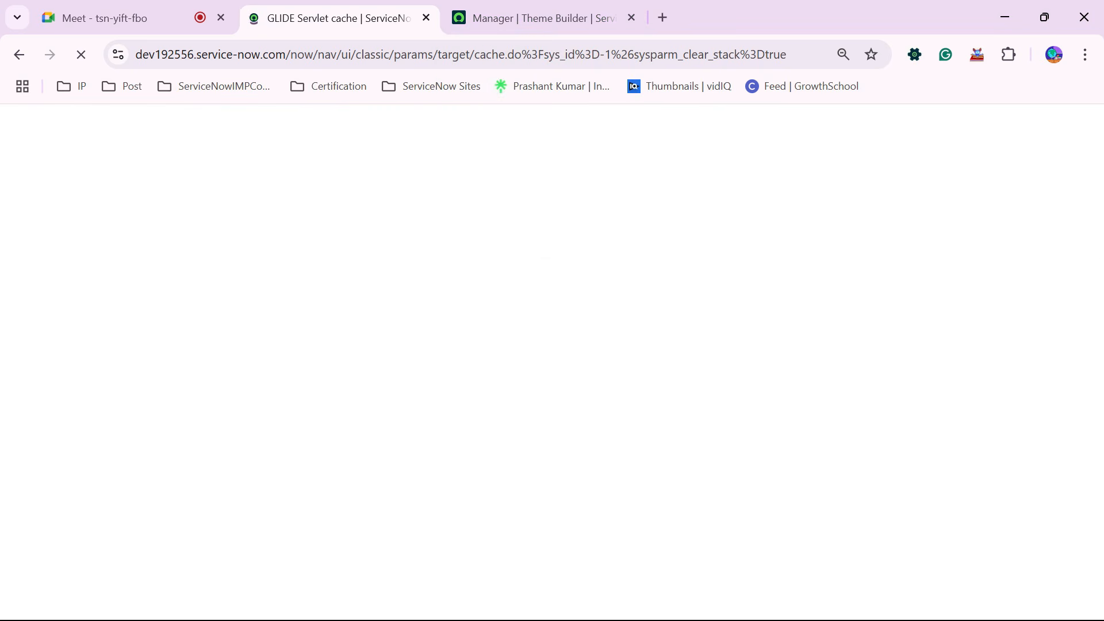
# Review the published and unpublished web themes in Theme Builder and the actions offered for the U.S. Web Design System theme.
pyautogui.click(544, 18)
pyautogui.scroll(3, 544, 395)
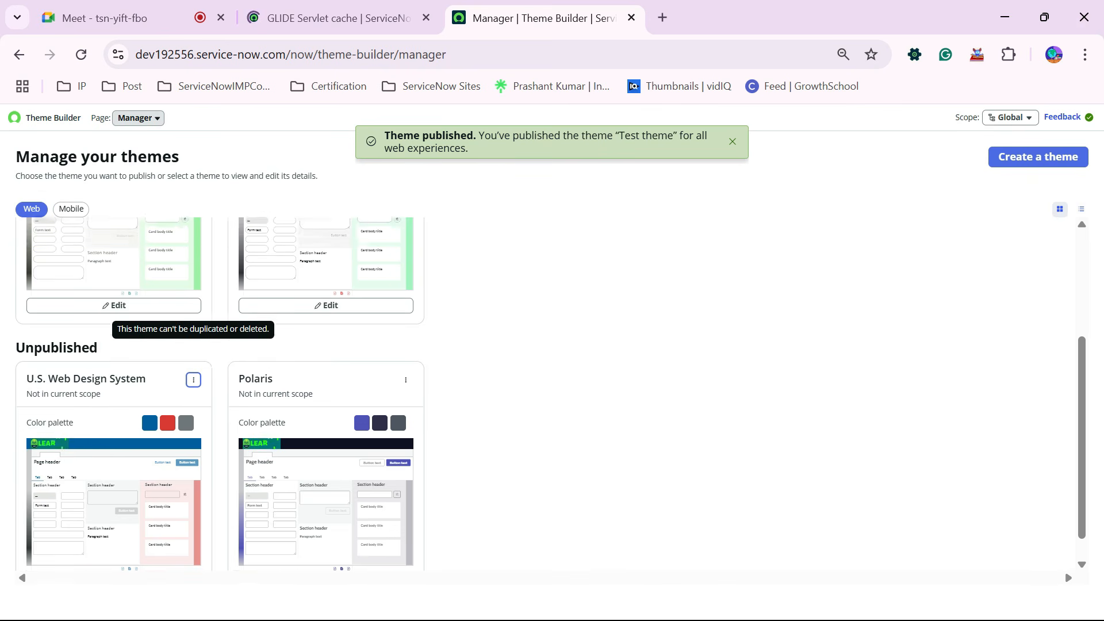
pyautogui.scroll(-3, 544, 394)
pyautogui.scroll(4, 543, 394)
pyautogui.scroll(-4, 543, 394)
pyautogui.scroll(4, 543, 394)
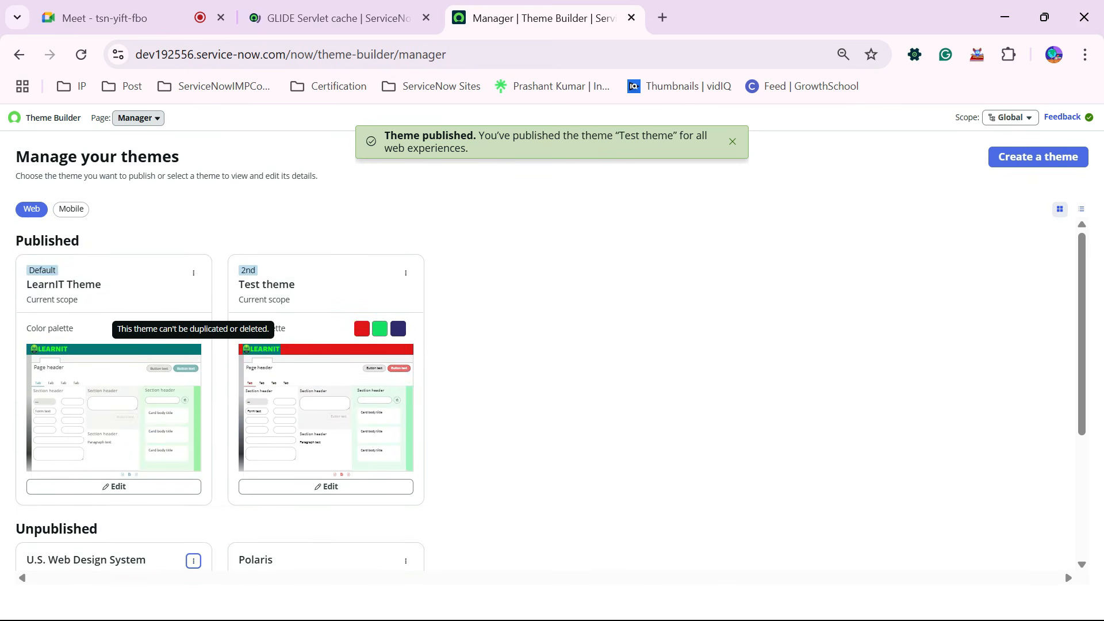
pyautogui.click(333, 18)
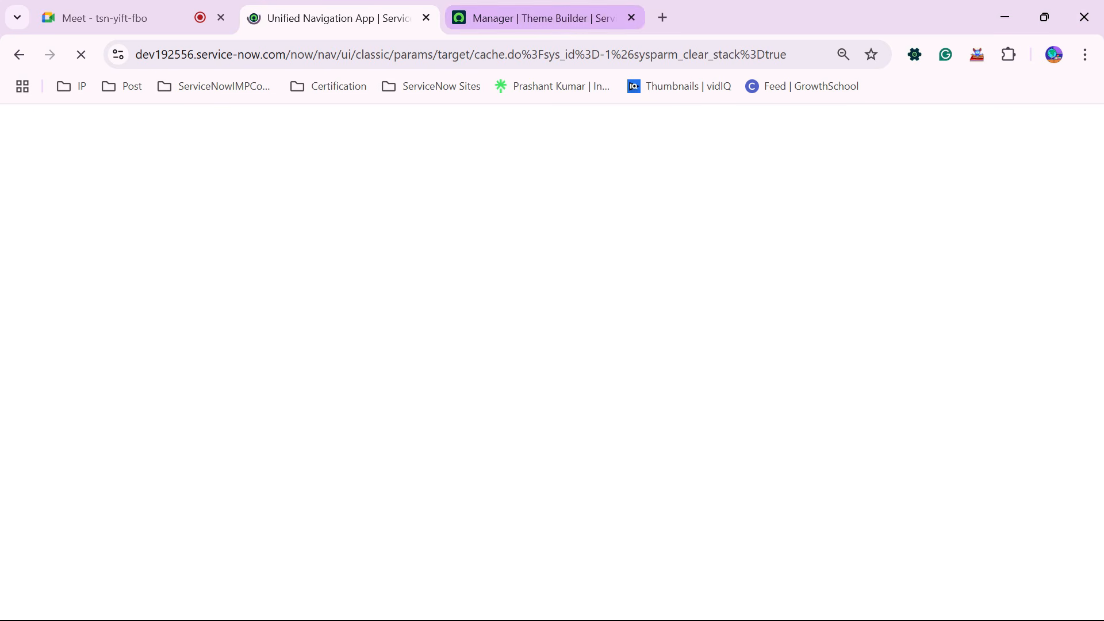
pyautogui.click(535, 18)
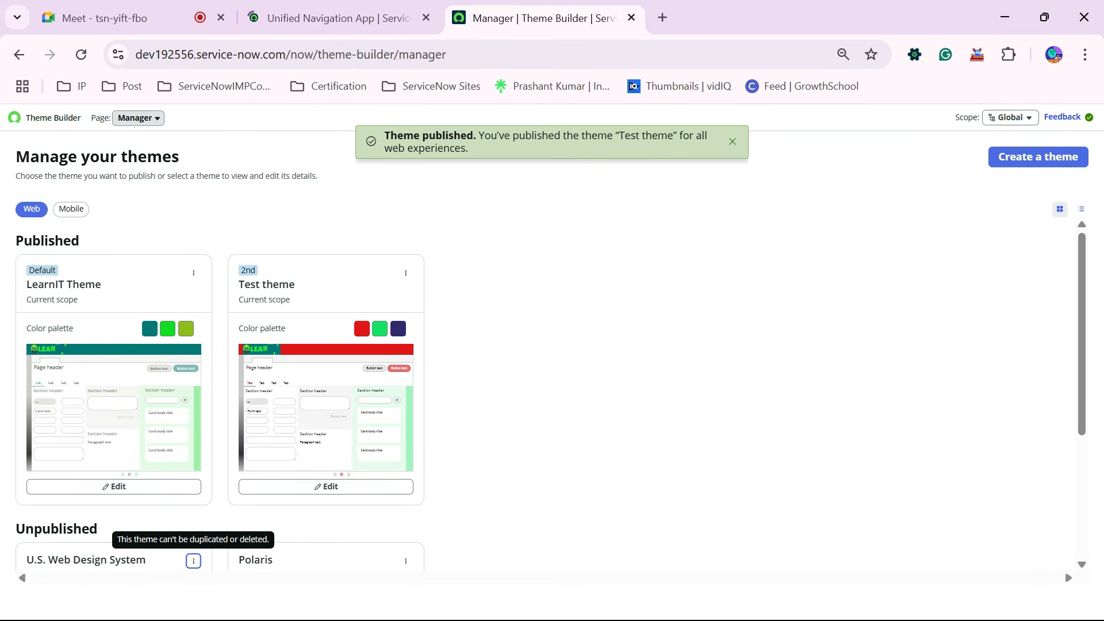
pyautogui.scroll(-3, 193, 558)
pyautogui.scroll(3, 219, 396)
pyautogui.click(340, 18)
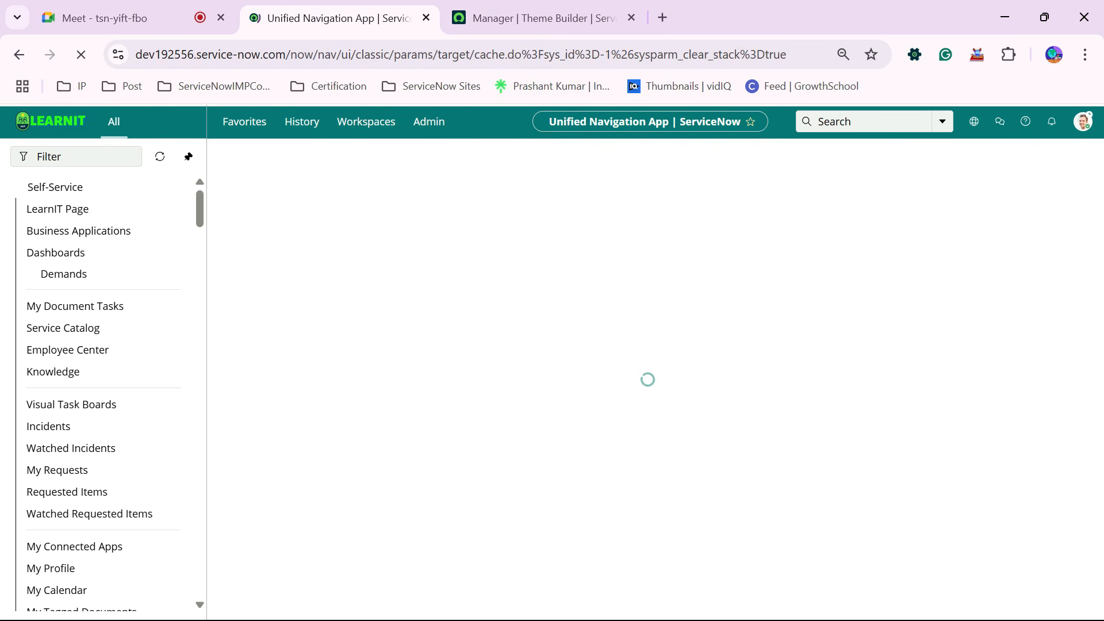
pyautogui.click(544, 18)
pyautogui.scroll(-4, 545, 391)
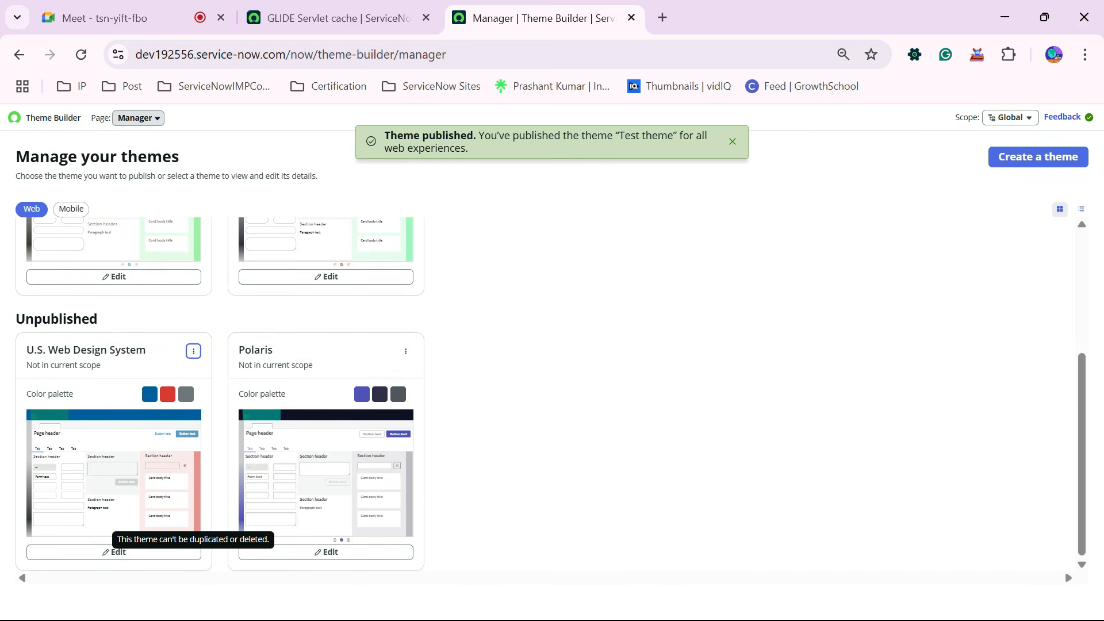
pyautogui.click(194, 351)
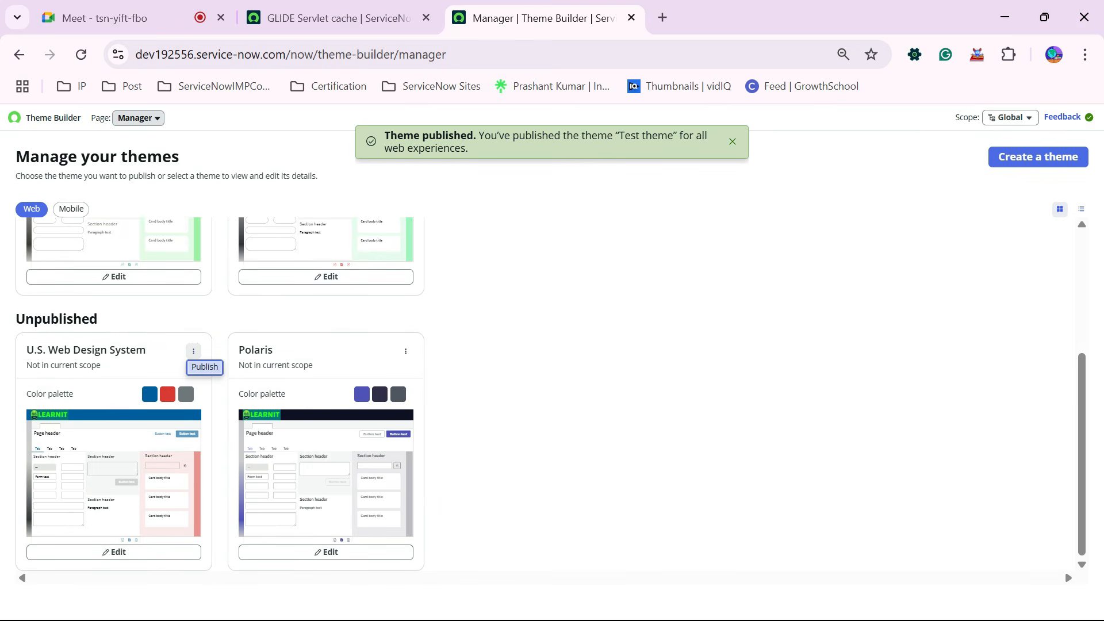
pyautogui.scroll(4, 551, 407)
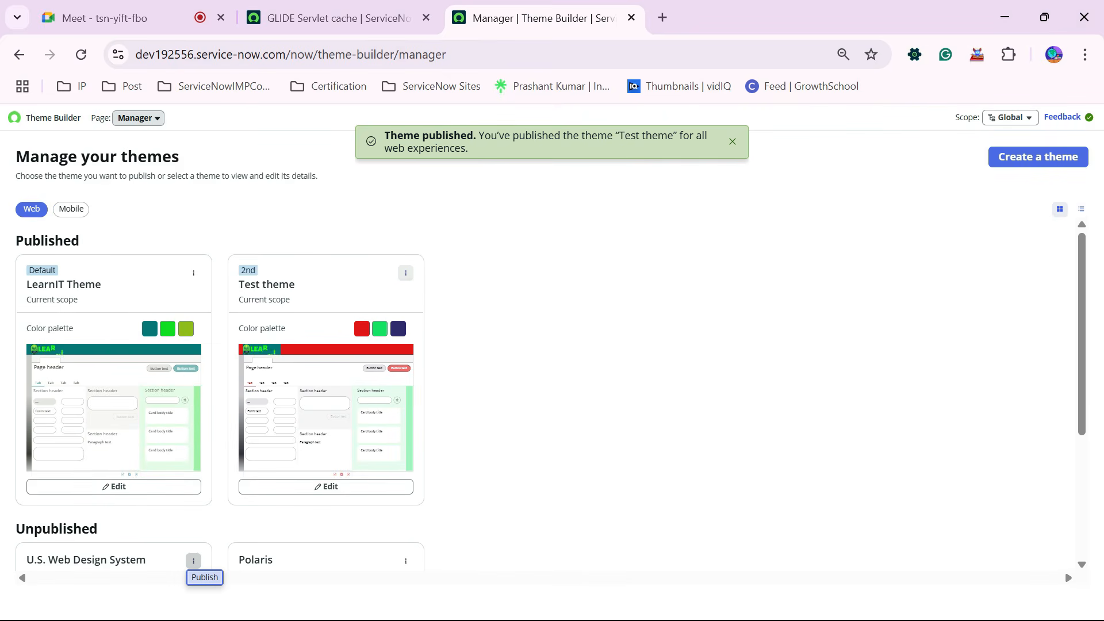
pyautogui.click(406, 273)
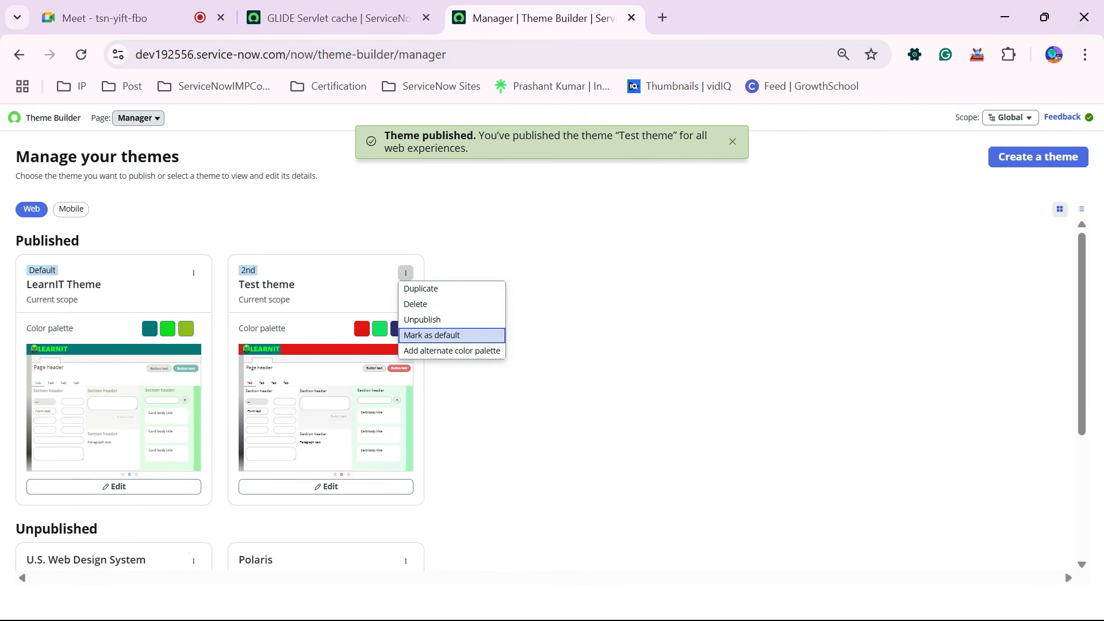
pyautogui.click(432, 336)
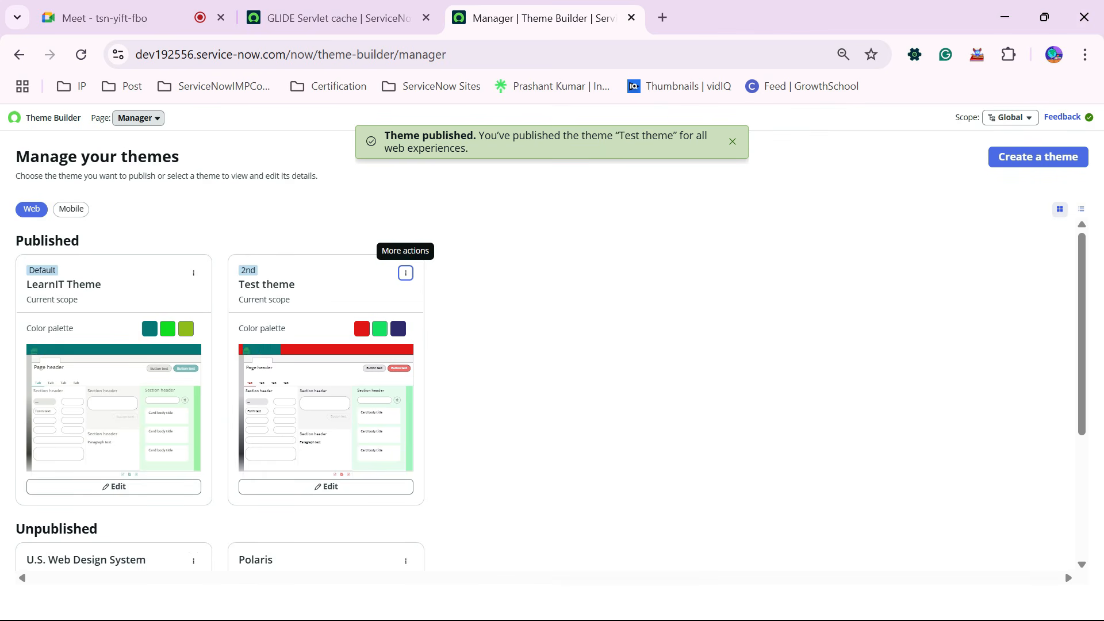
pyautogui.press('Return')
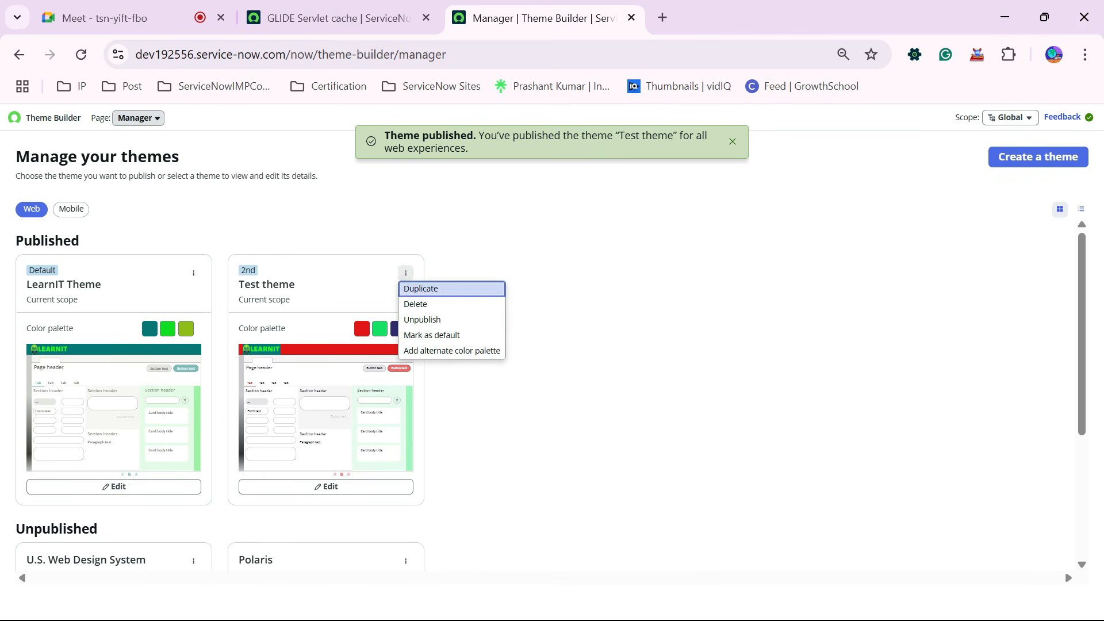
pyautogui.press('Down')
pyautogui.press('Down')
pyautogui.press('Down')
pyautogui.press('Down')
pyautogui.press('Up')
pyautogui.press('Up')
pyautogui.press('Down')
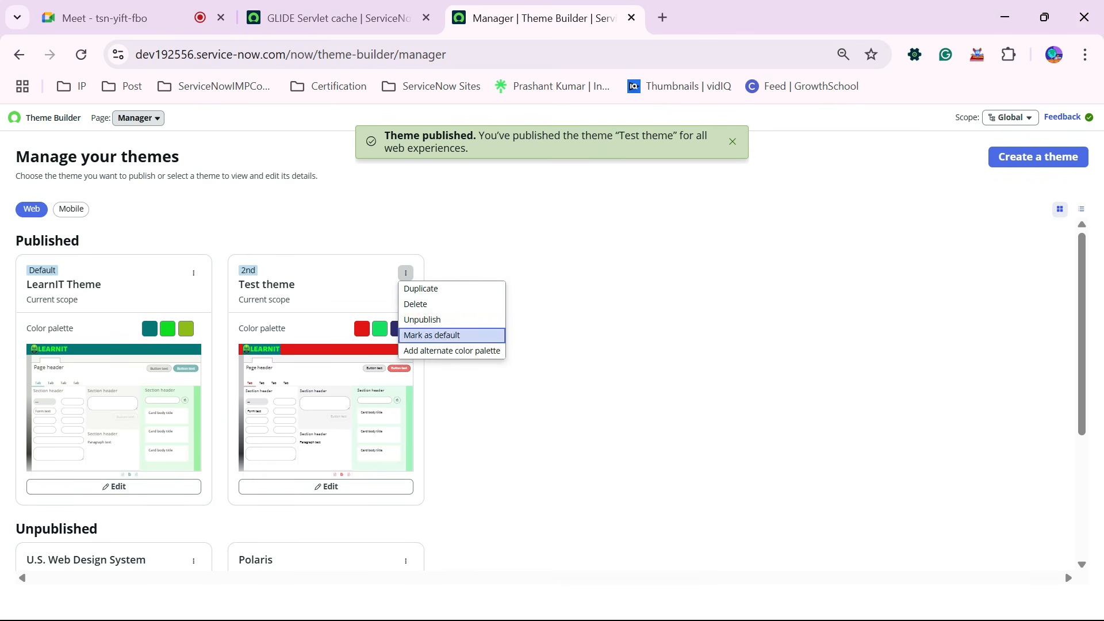
pyautogui.press('Up')
pyautogui.press('Down')
pyautogui.press('Escape')
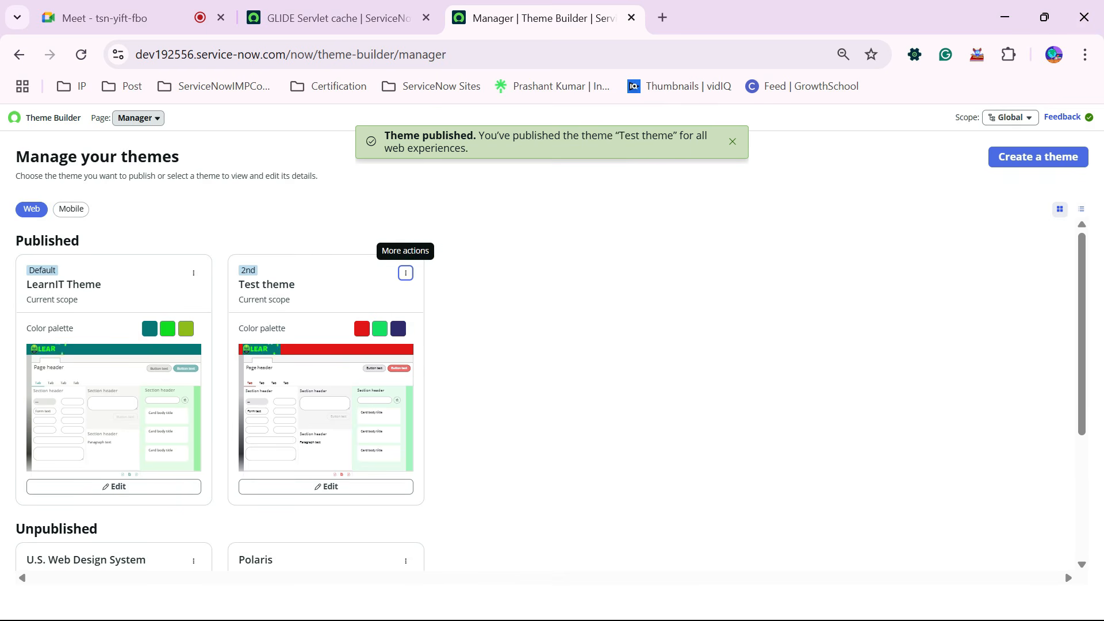
# Mark the published Test theme as the default theme for web experiences.
pyautogui.press('Return')
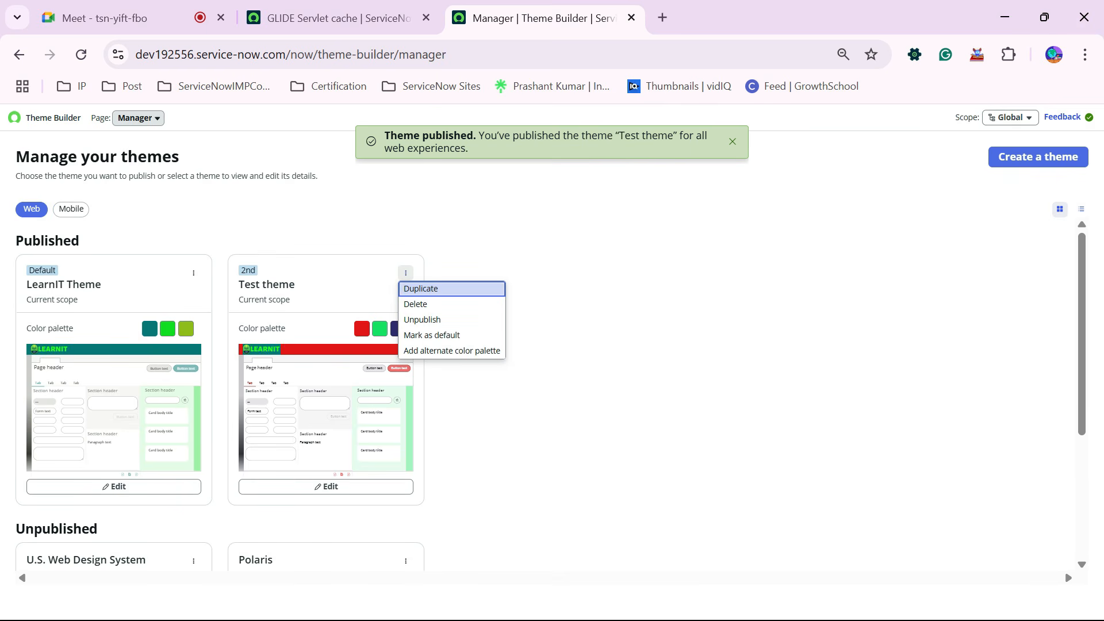
pyautogui.press('Up')
pyautogui.press('Up')
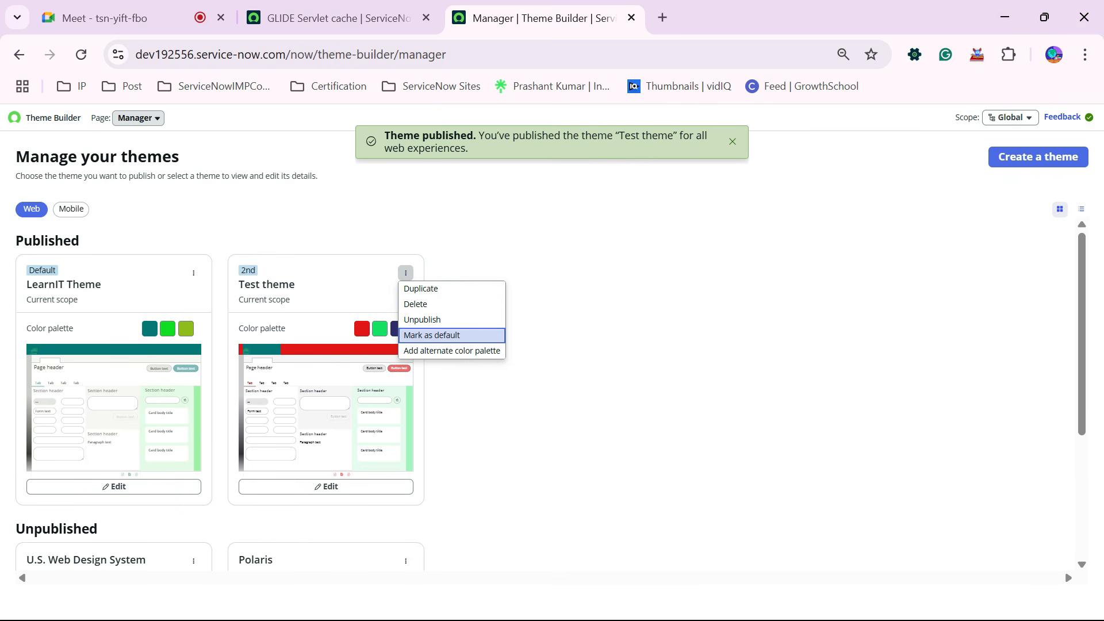
pyautogui.press('Return')
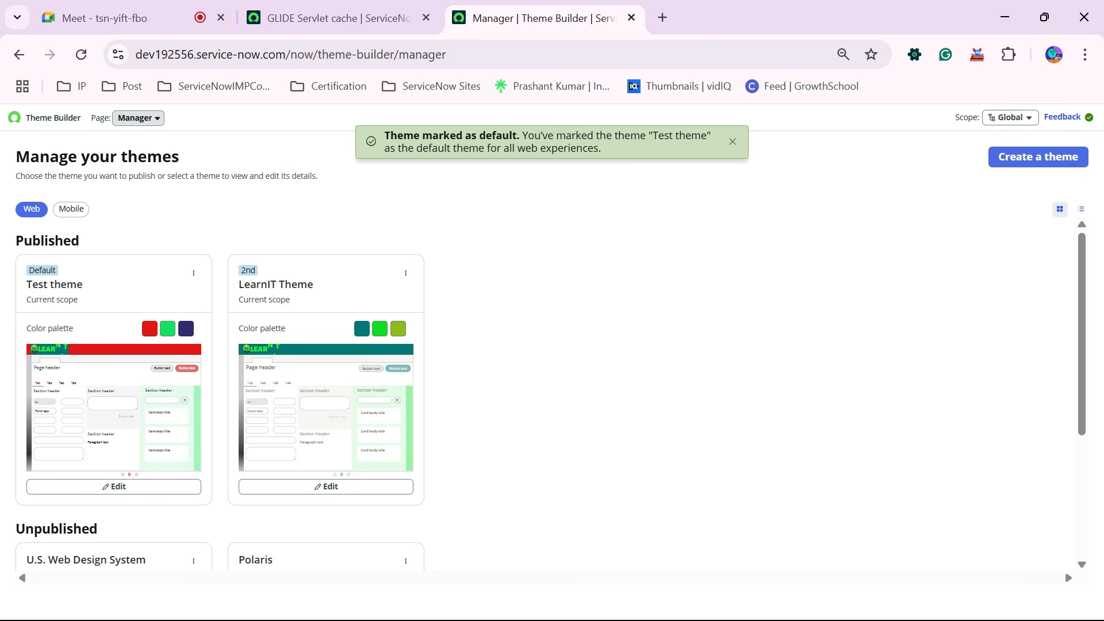
# Reload the ServiceNow instance page and examine its header and navigation menu under the new default theme.
pyautogui.click(339, 18)
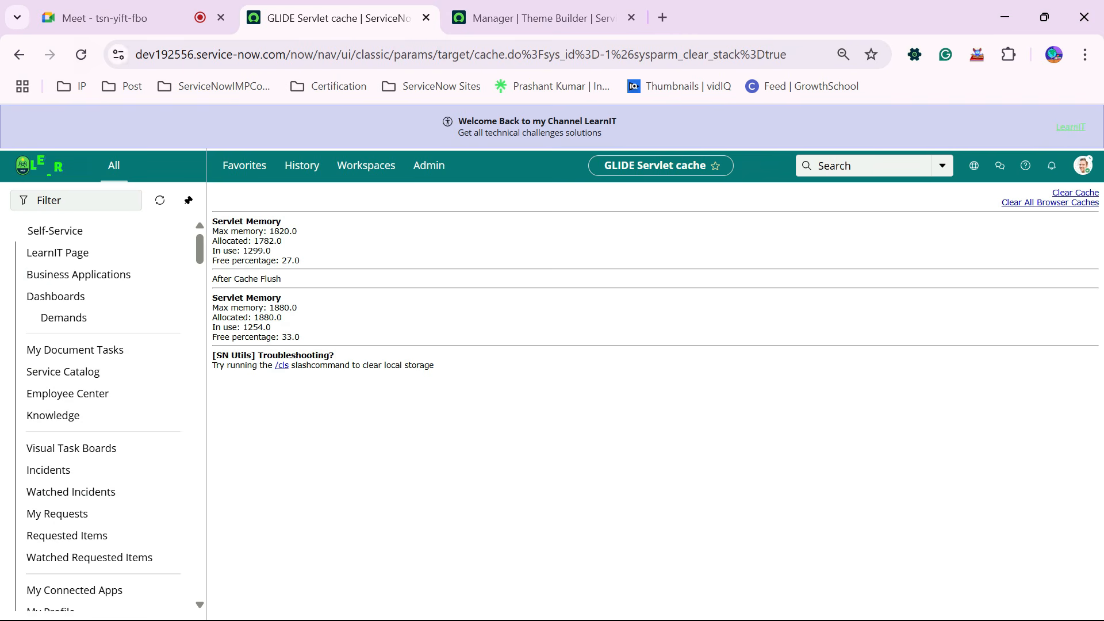
pyautogui.click(81, 54)
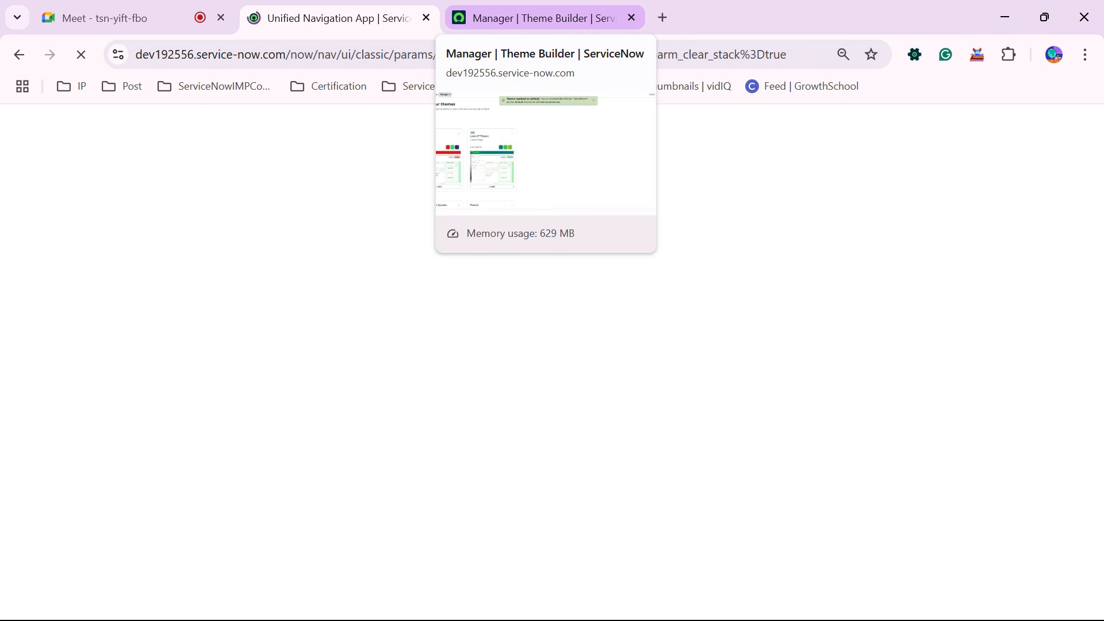
pyautogui.click(535, 18)
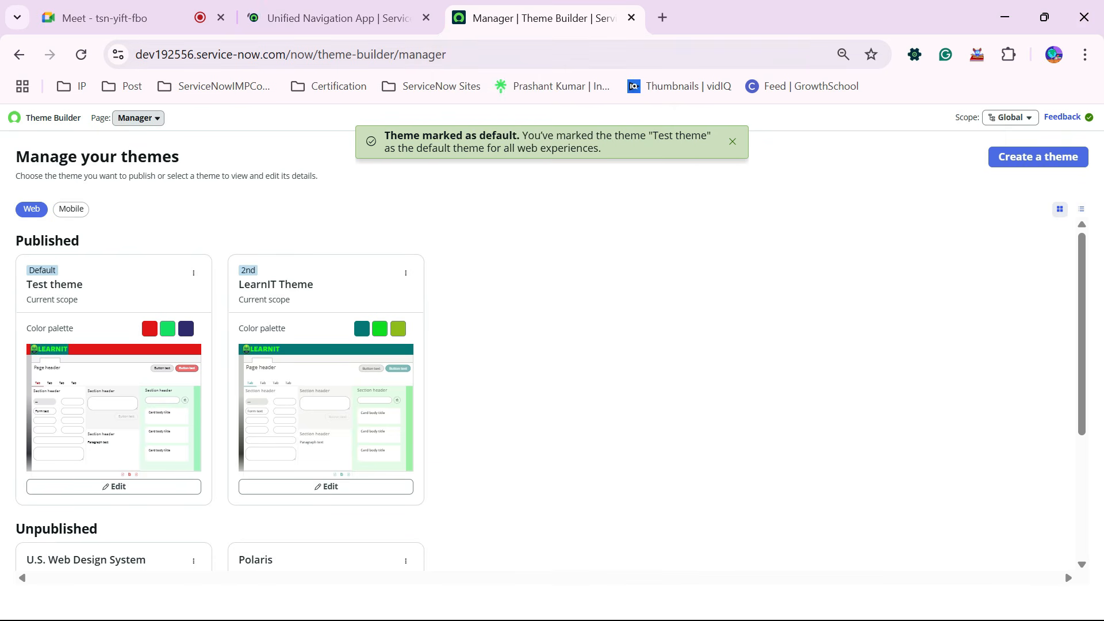
pyautogui.scroll(-3, 218, 397)
pyautogui.scroll(-1, 219, 397)
pyautogui.scroll(4, 218, 397)
pyautogui.click(334, 18)
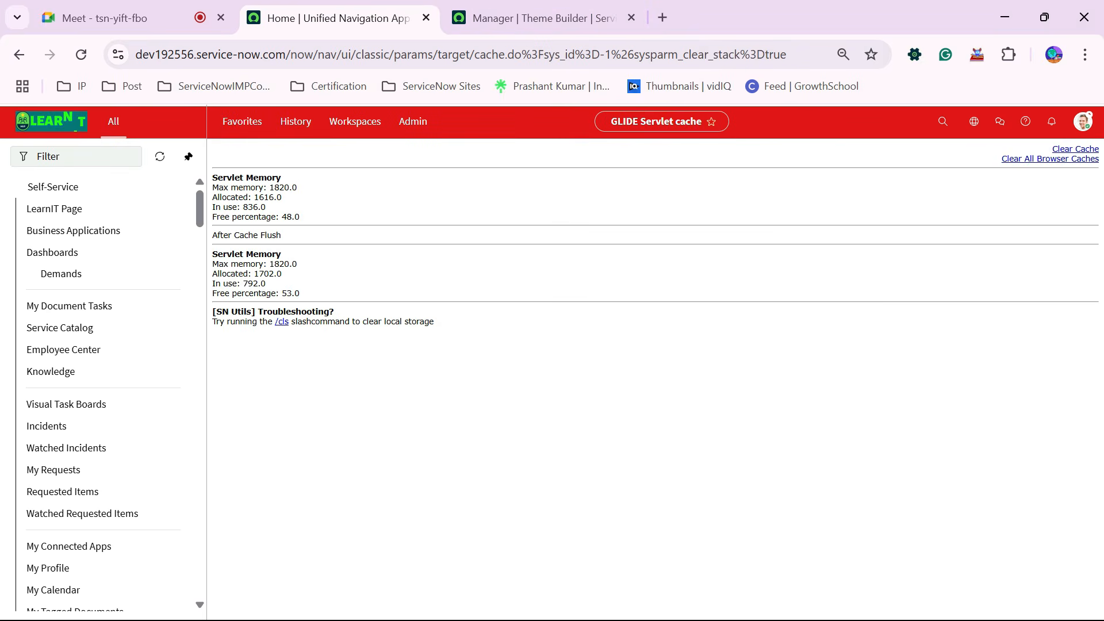
pyautogui.scroll(-4, 87, 460)
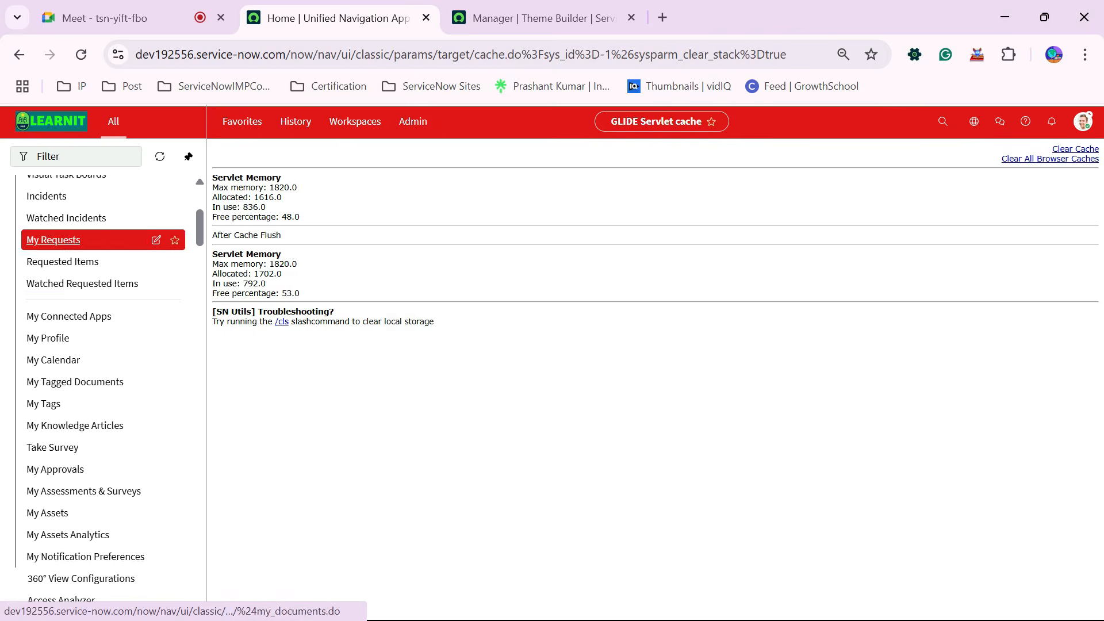
pyautogui.scroll(-5, 86, 288)
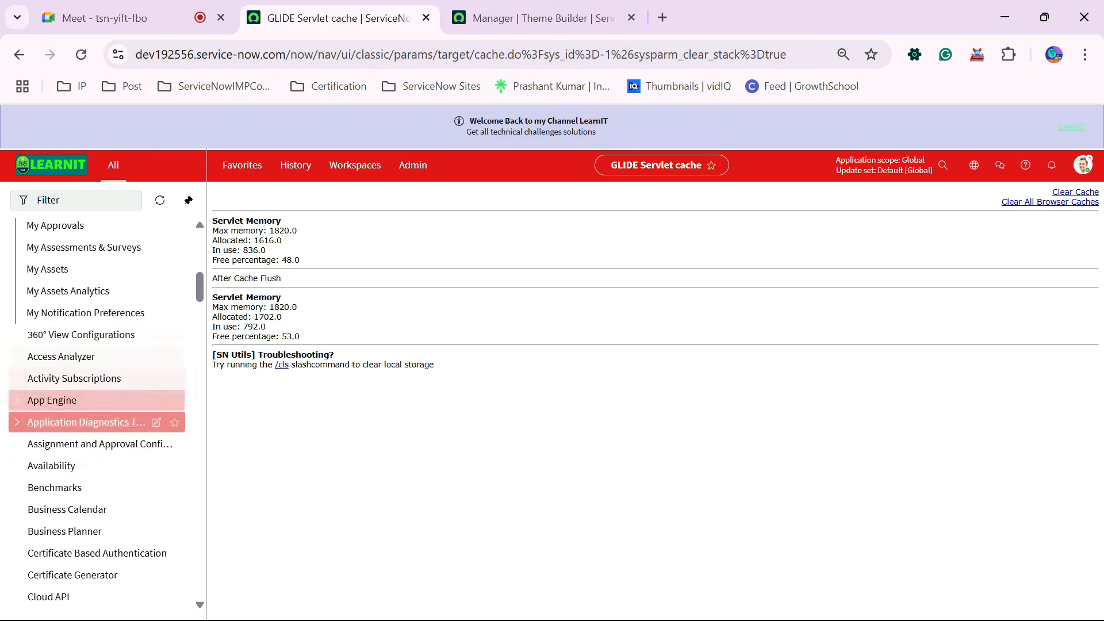
pyautogui.scroll(6, 86, 426)
pyautogui.scroll(3, 86, 426)
# Find the Incident module in the navigation, list all incidents and open the second record to view its form.
pyautogui.click(76, 200)
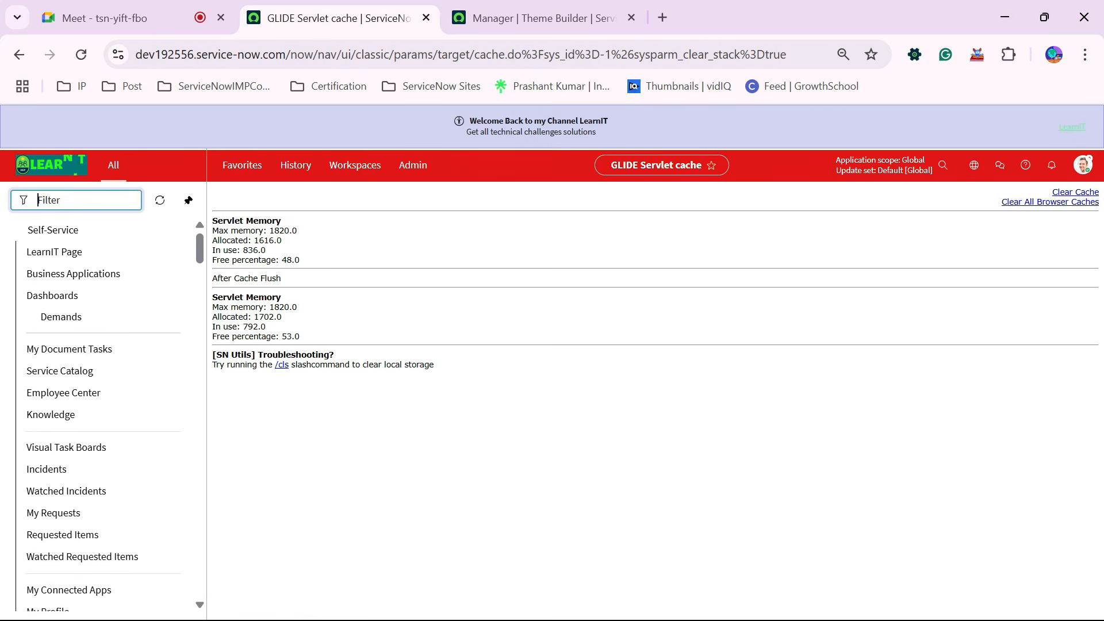
pyautogui.write('incident')
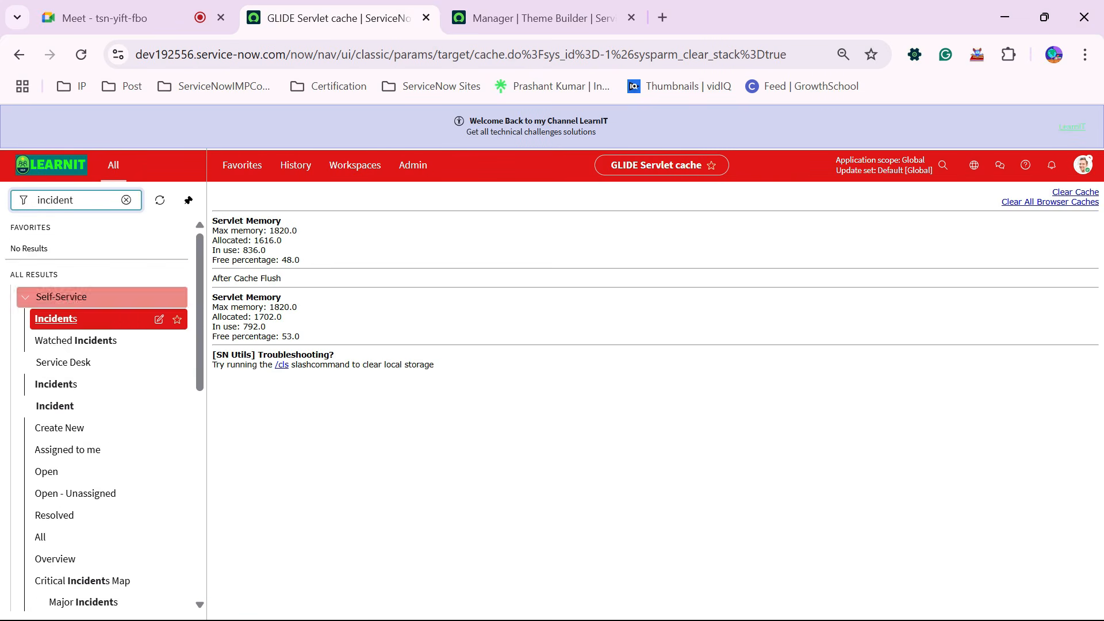
pyautogui.scroll(-2, 69, 368)
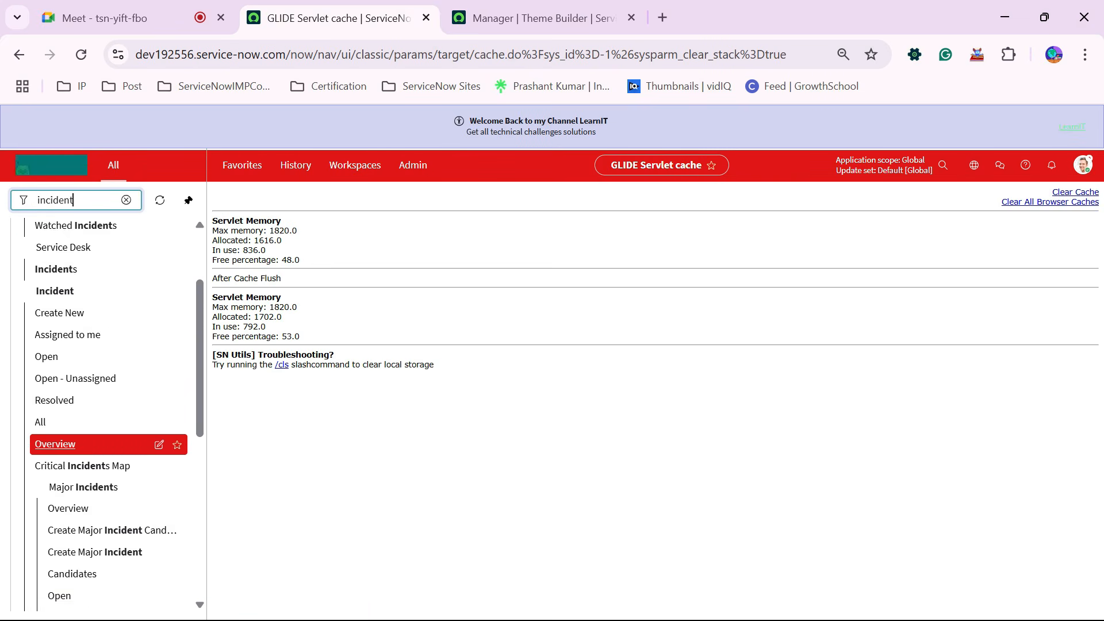
pyautogui.click(41, 423)
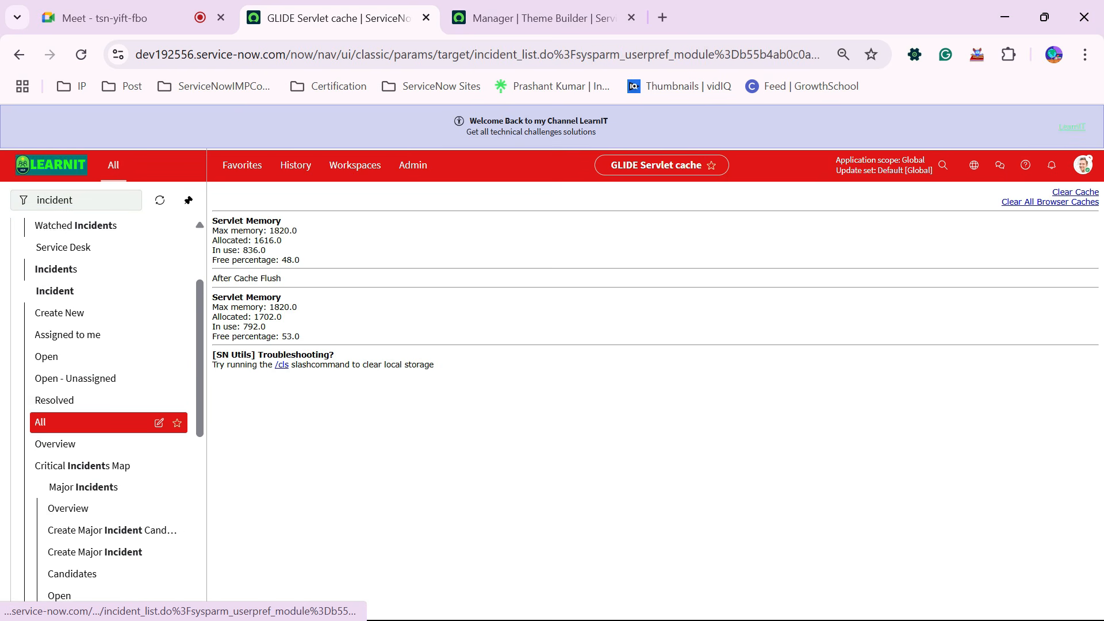
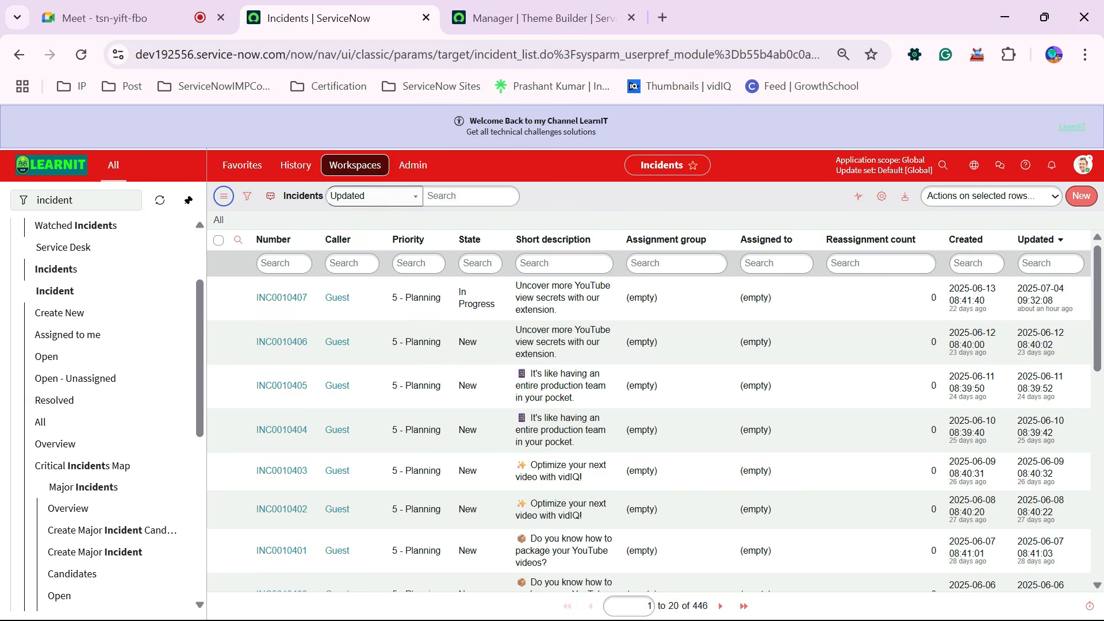
pyautogui.click(282, 341)
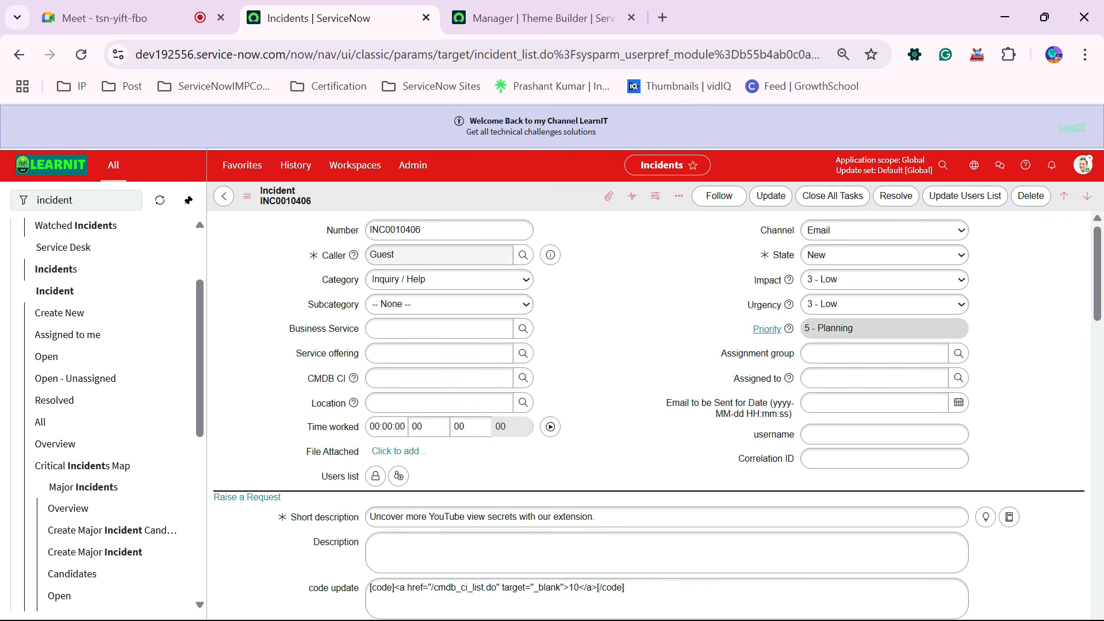
# Examine the incident form down to its activity log and view the Notes, Related Records and Resolution Information sections.
pyautogui.scroll(-20, 649, 414)
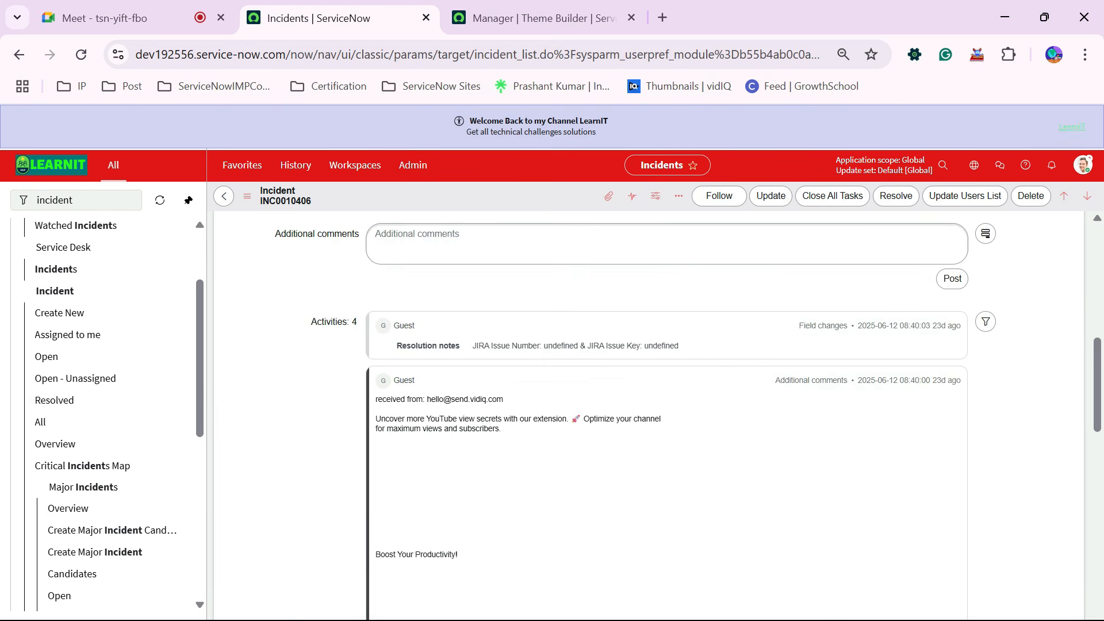
pyautogui.scroll(10, 649, 414)
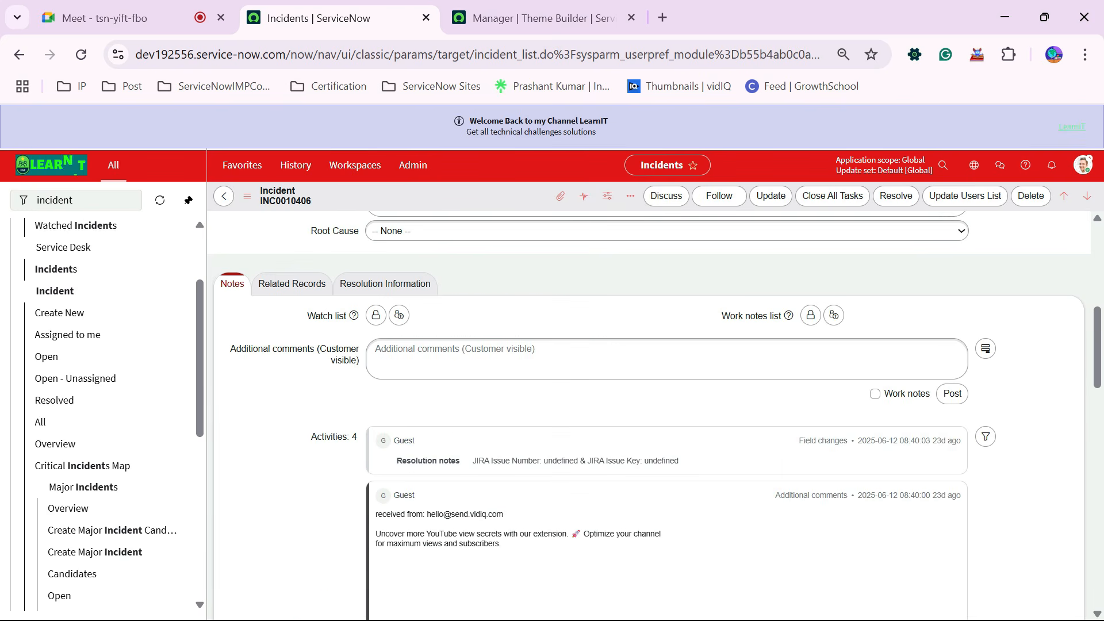
pyautogui.click(292, 284)
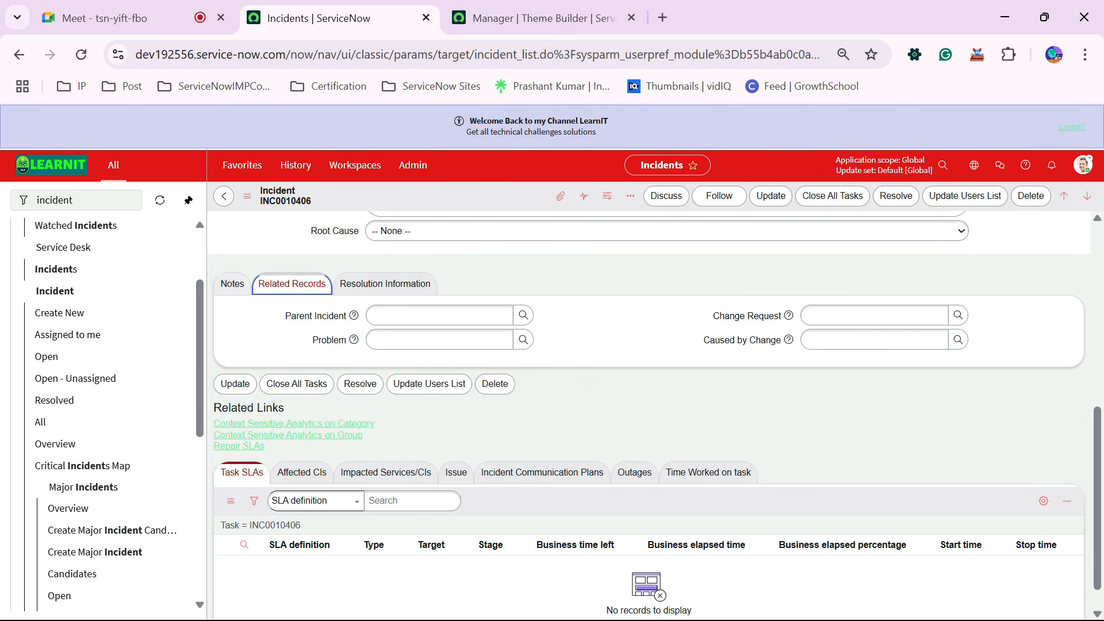
pyautogui.click(385, 284)
pyautogui.click(232, 284)
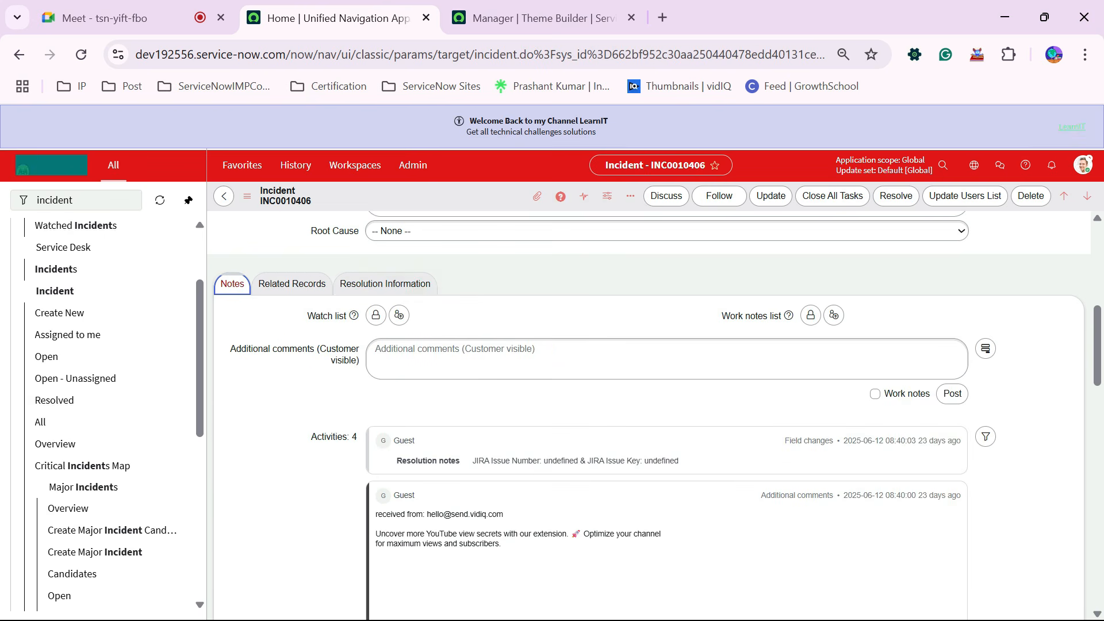
pyautogui.click(385, 284)
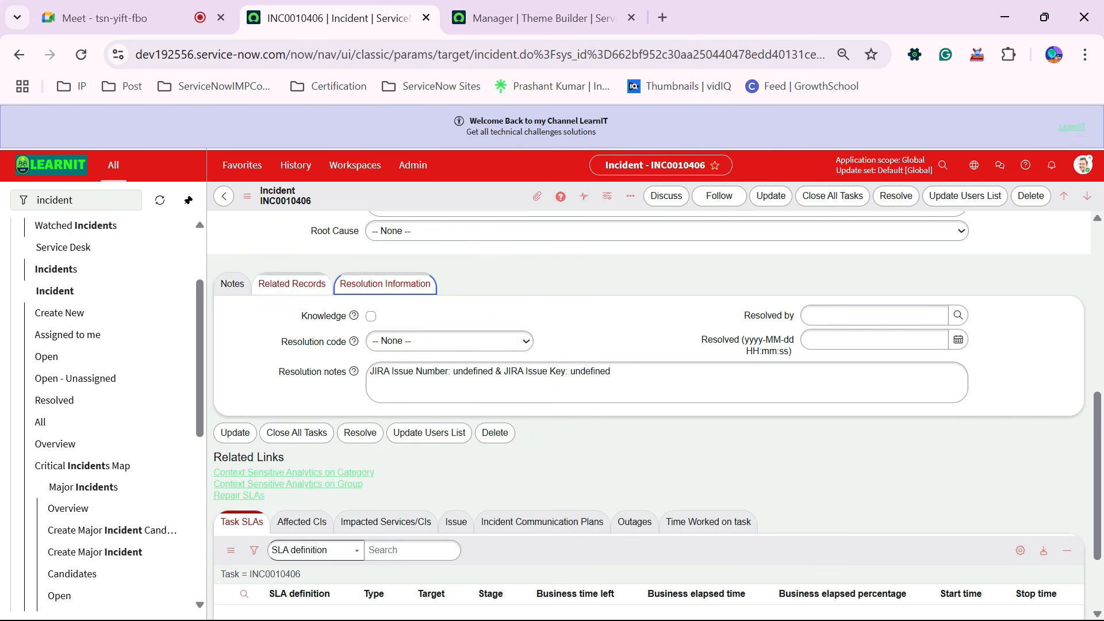
pyautogui.click(292, 284)
# View the incident's related lists one by one, from Affected CIs through Outages to Time Worked on task.
pyautogui.scroll(-1, 655, 413)
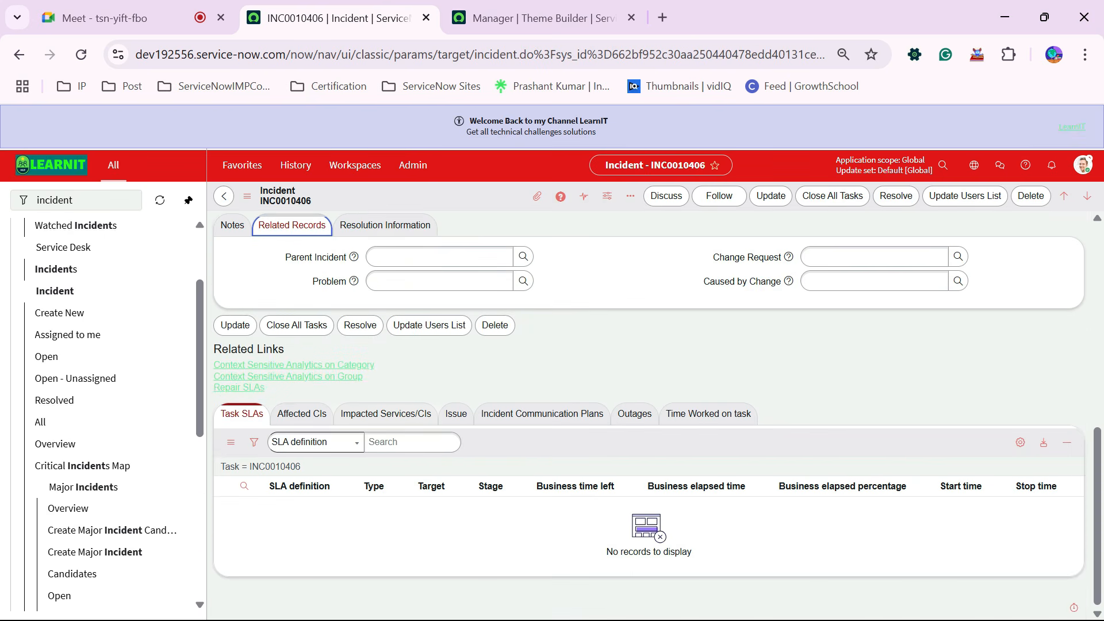
pyautogui.click(302, 414)
pyautogui.click(385, 414)
pyautogui.click(456, 414)
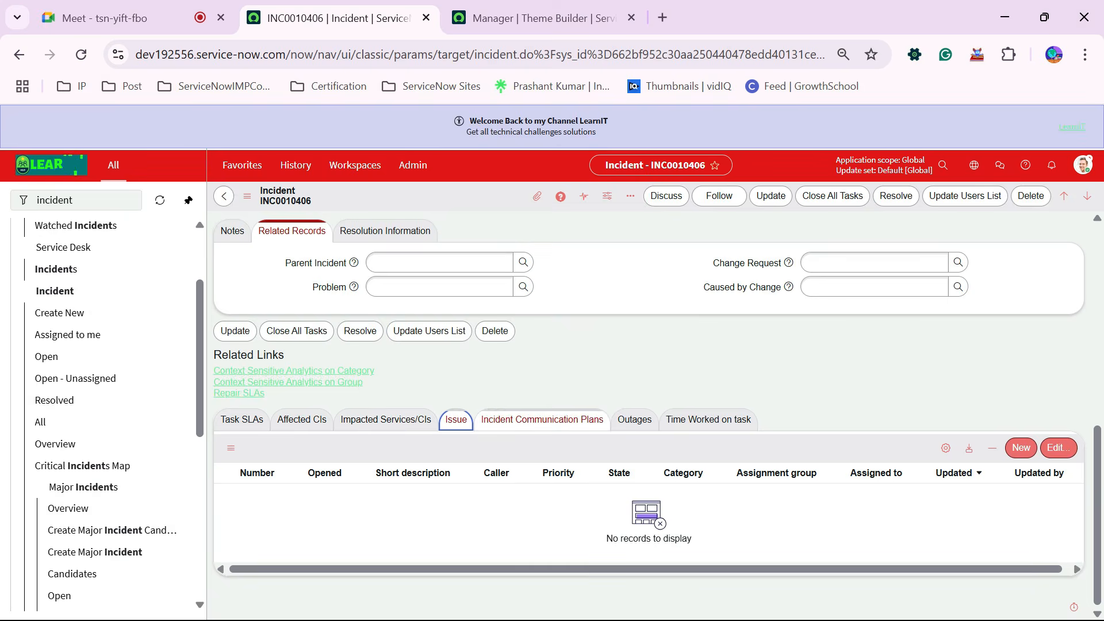
pyautogui.click(543, 419)
pyautogui.click(635, 420)
pyautogui.click(709, 420)
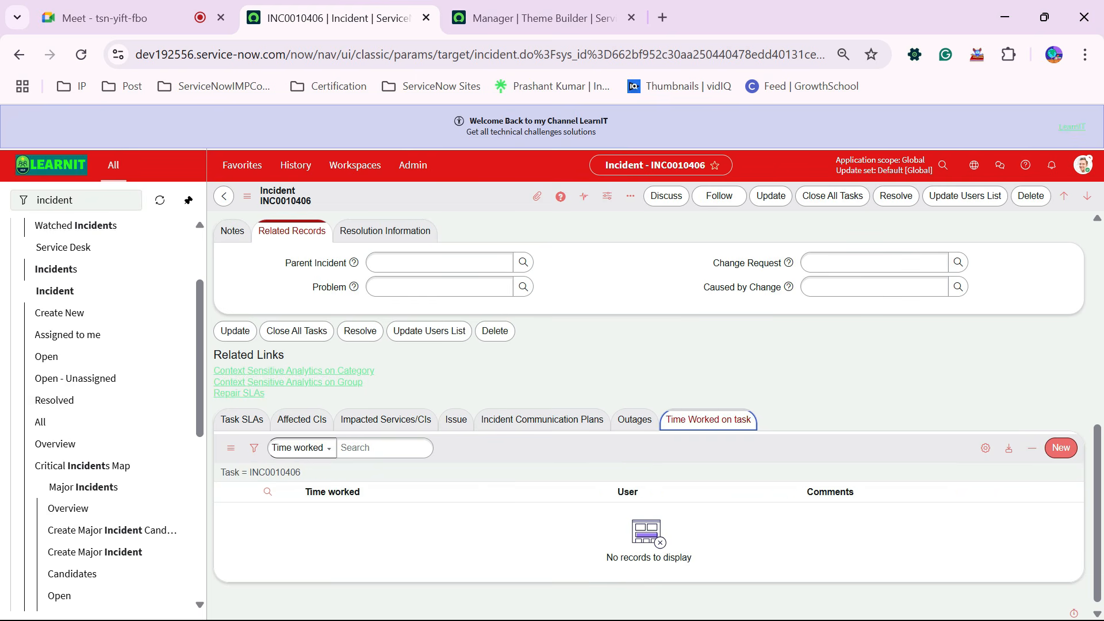
# Go back through the related lists from Outages to Task SLAs and return to the incident's main fields.
pyautogui.scroll(2, 868, 402)
pyautogui.scroll(-2, 581, 484)
pyautogui.click(635, 414)
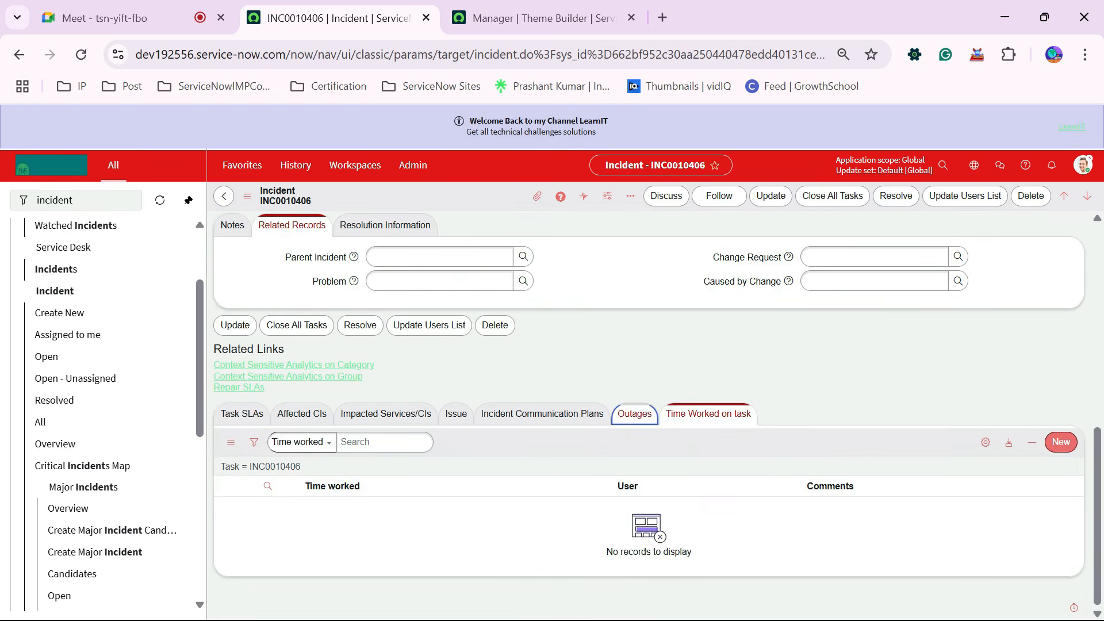
pyautogui.click(543, 414)
pyautogui.click(456, 415)
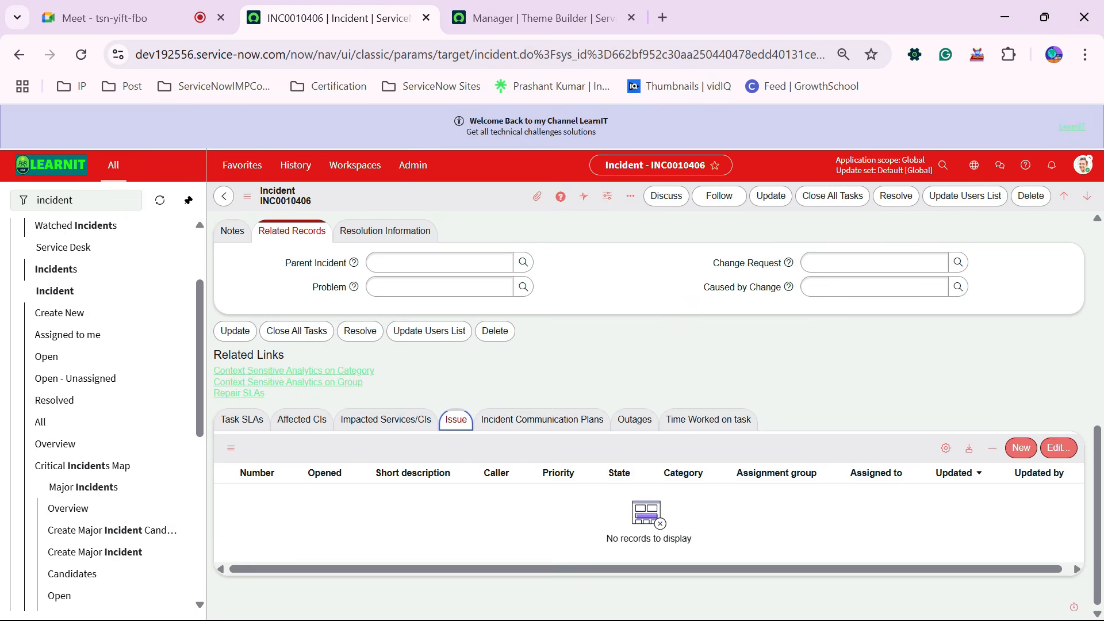
pyautogui.click(386, 419)
pyautogui.click(302, 419)
pyautogui.click(242, 419)
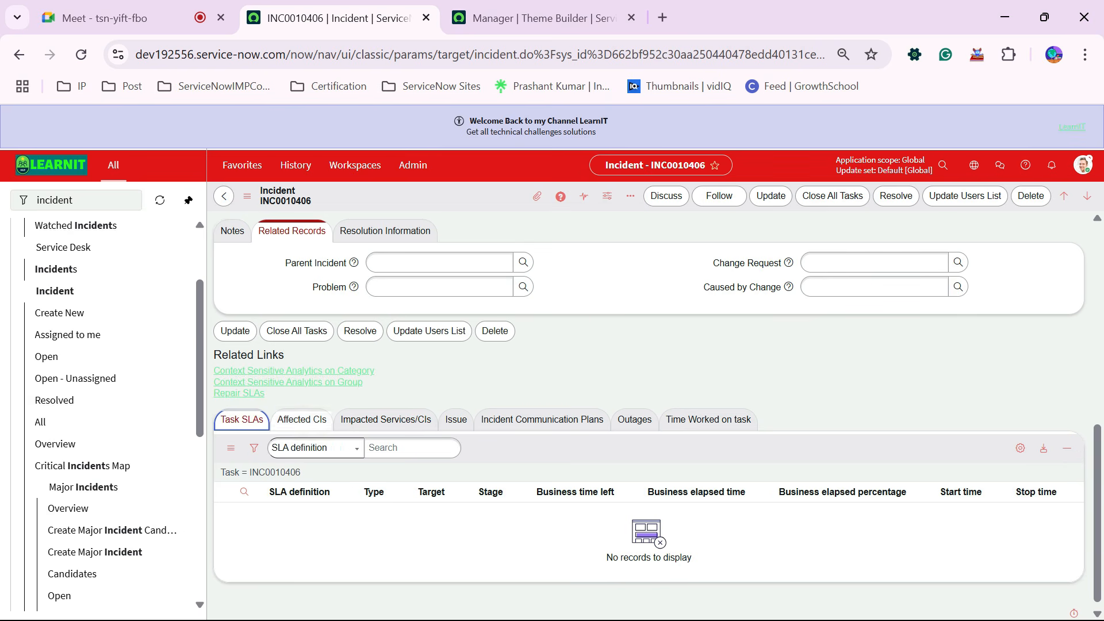
pyautogui.scroll(8, 648, 403)
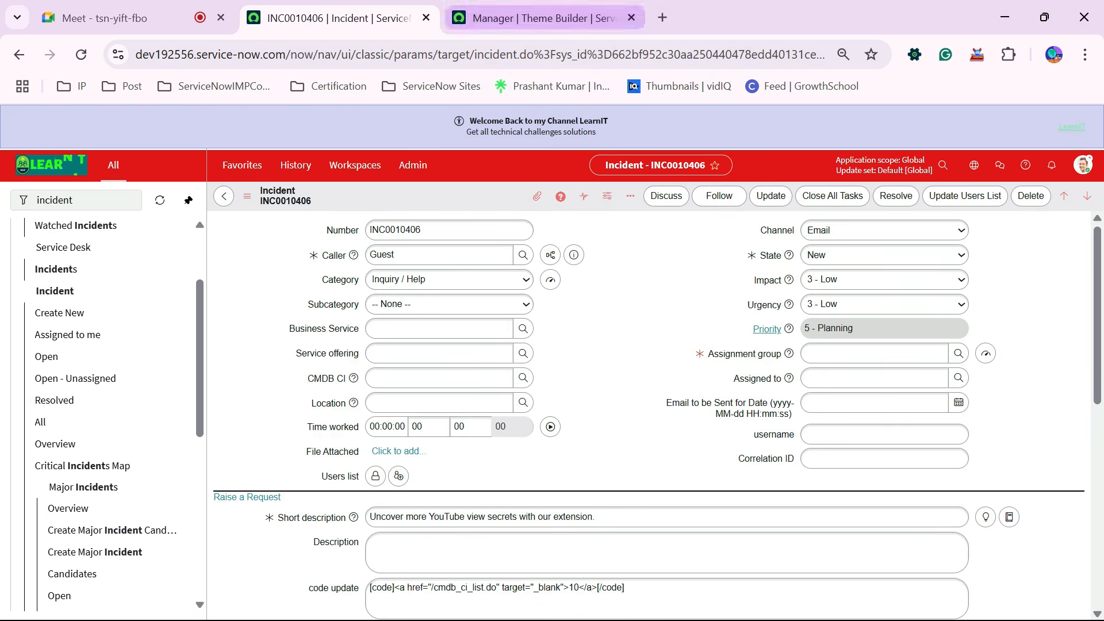
# Compare the incident record's styling with the published and unpublished themes in Theme Builder.
pyautogui.click(535, 18)
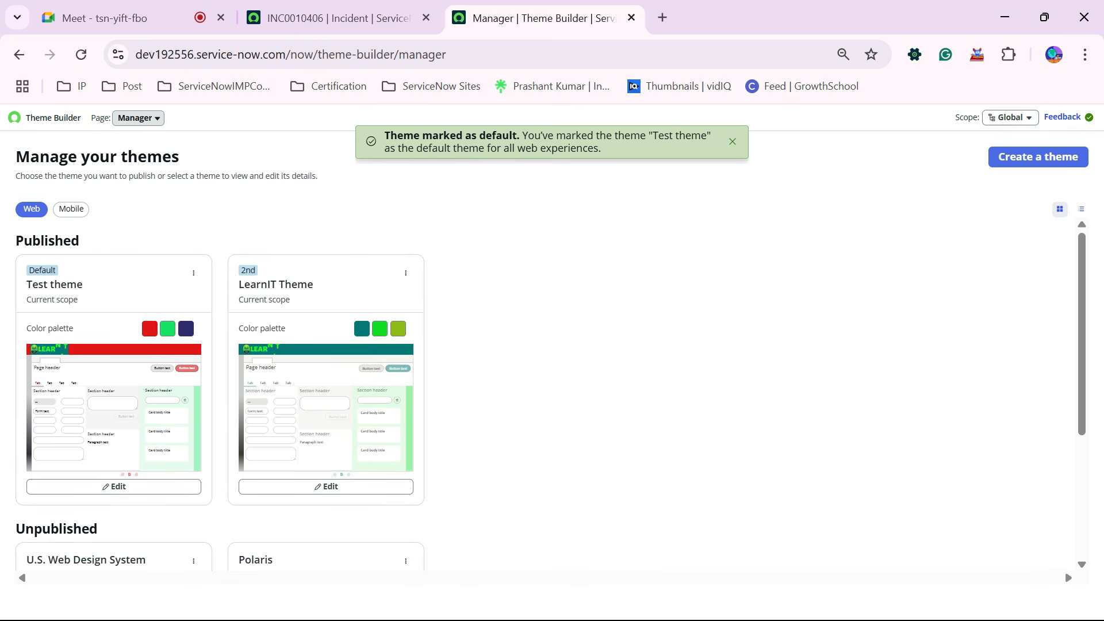
pyautogui.click(340, 18)
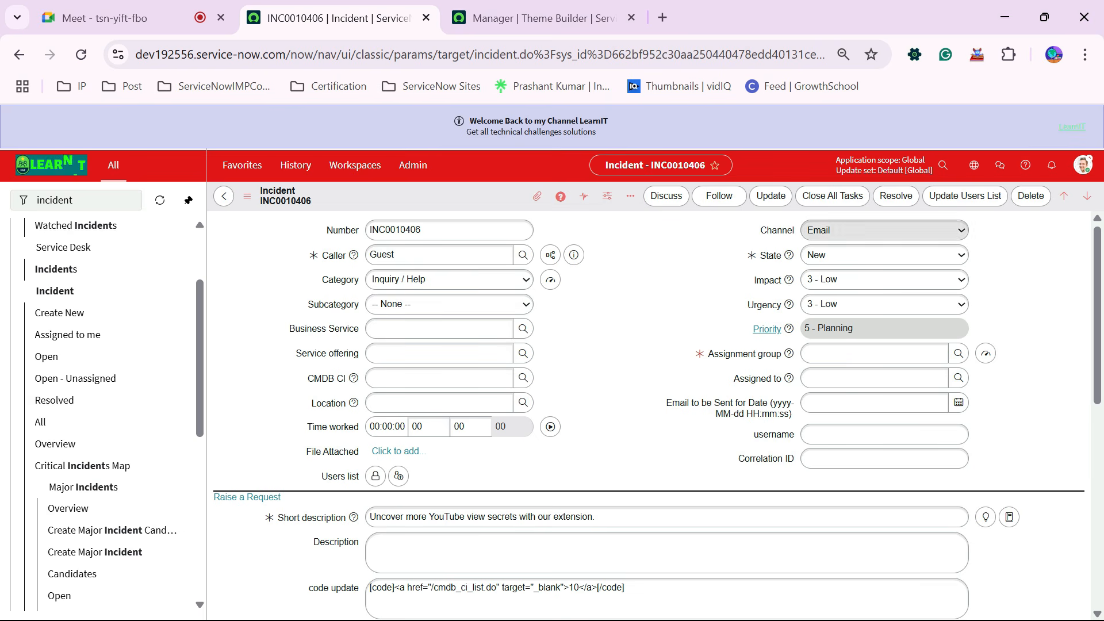
pyautogui.click(544, 18)
pyautogui.click(339, 17)
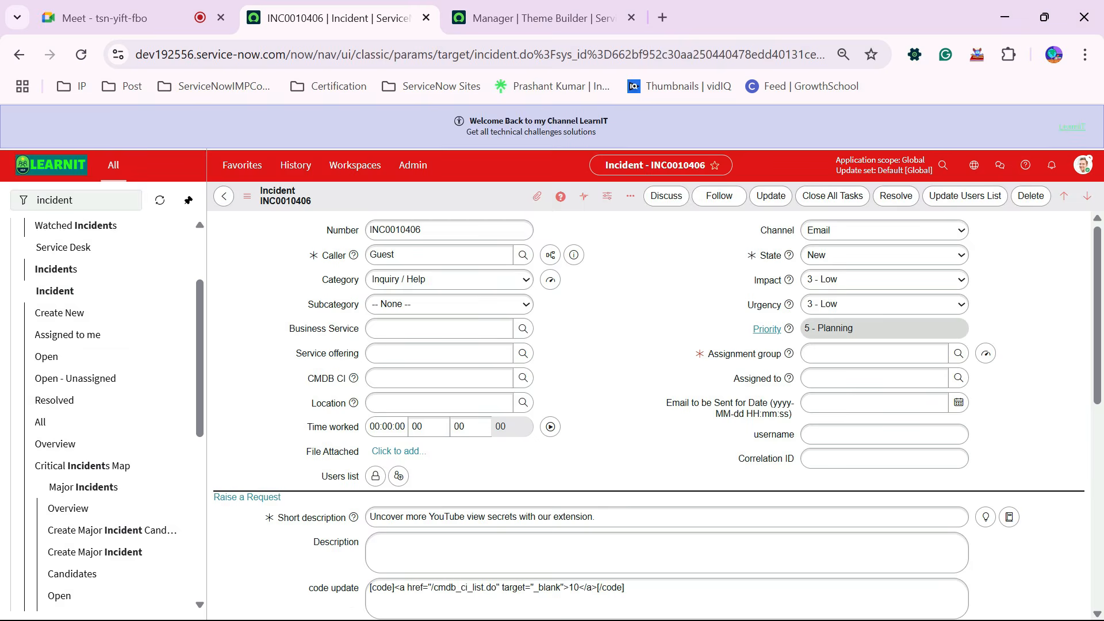
pyautogui.click(544, 17)
pyautogui.scroll(-4, 546, 397)
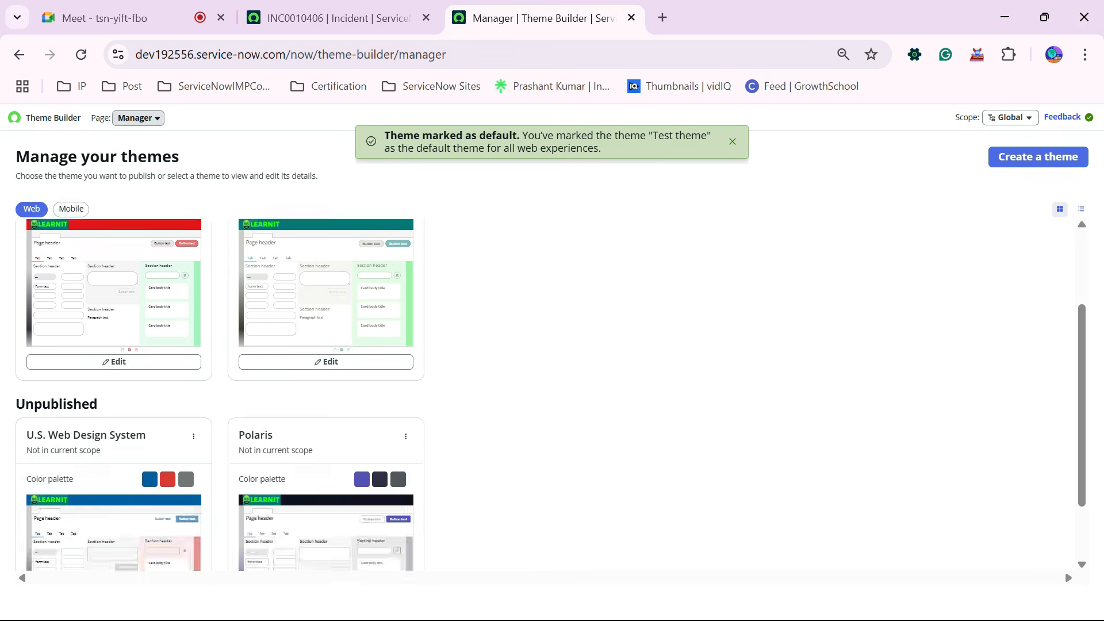
pyautogui.scroll(4, 546, 396)
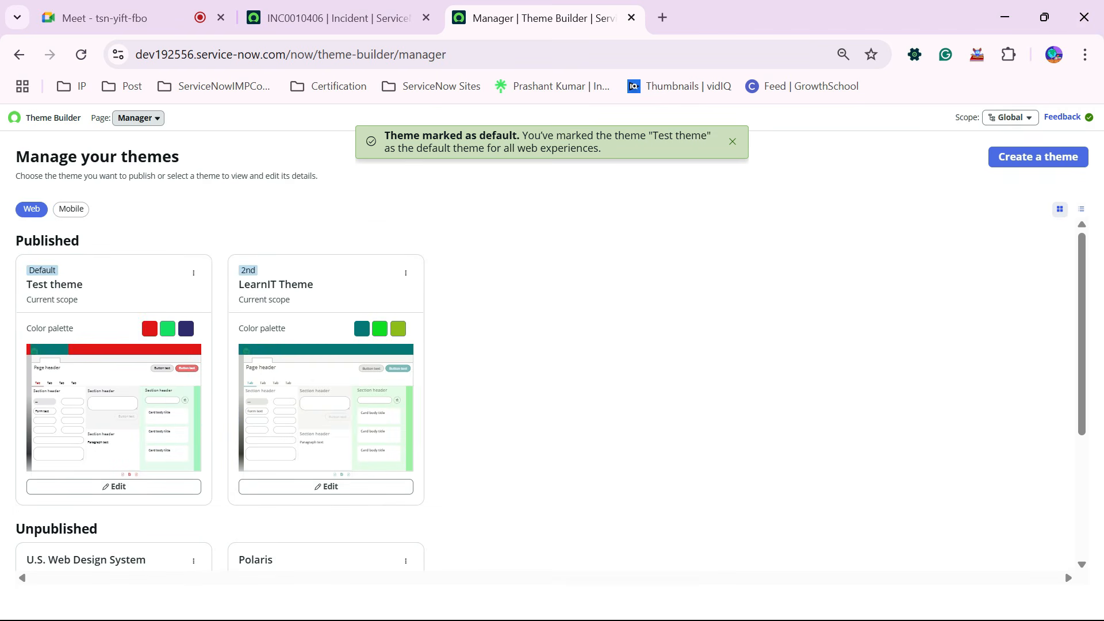
pyautogui.click(339, 18)
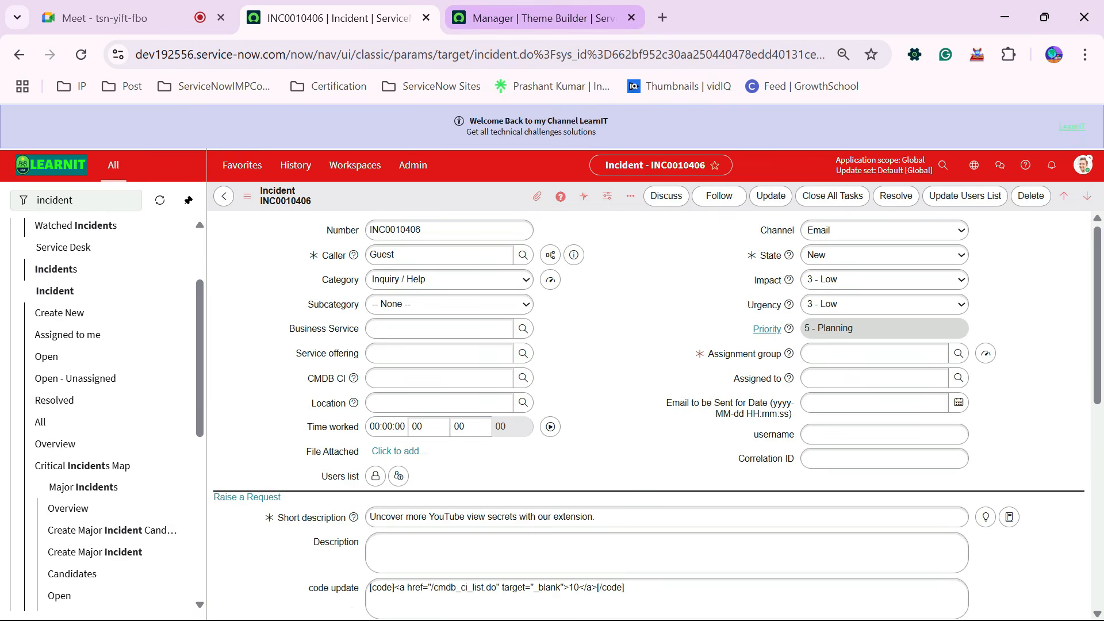
# Mark the published LearnIT Theme as the default theme for web experiences in Theme Builder.
pyautogui.click(541, 18)
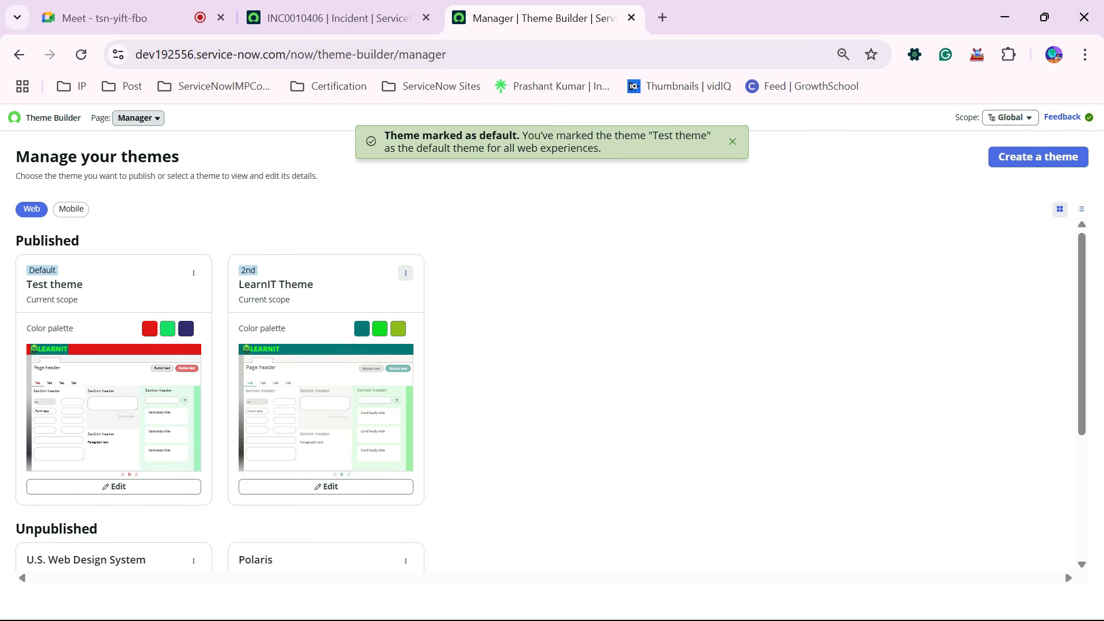
pyautogui.click(405, 272)
pyautogui.press('Down')
pyautogui.press('Down')
pyautogui.press('Down')
pyautogui.press('Down')
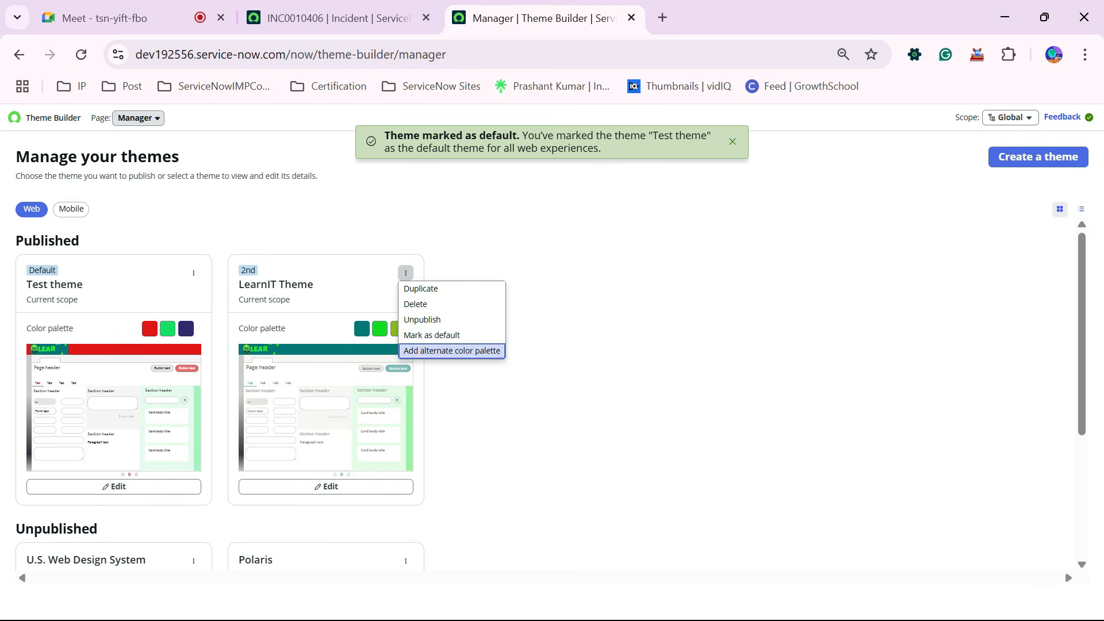
pyautogui.press('Up')
pyautogui.press('Return')
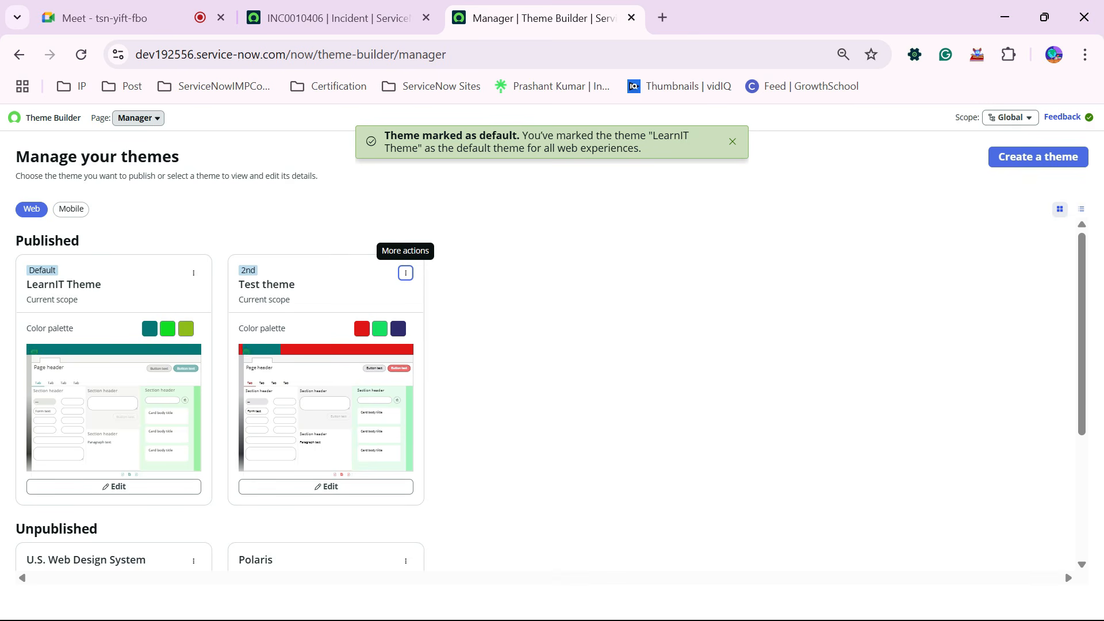
# Reload the incident page to apply LearnIT Theme and dismiss the notification in Theme Builder.
pyautogui.hotkey('ctrl', 'shift', 'Tab')
pyautogui.click(82, 54)
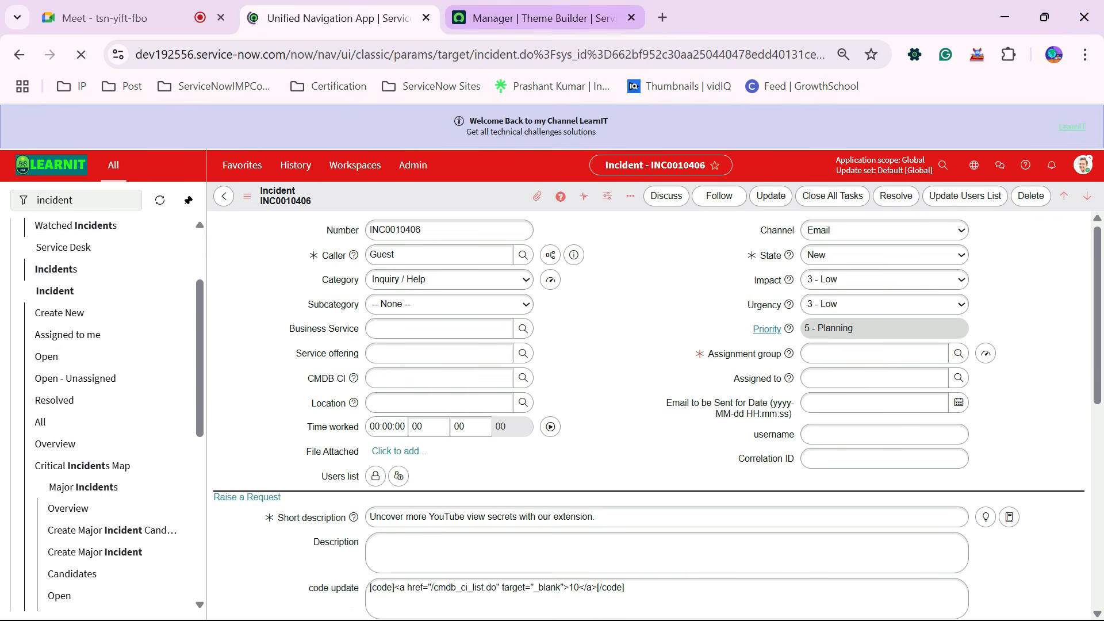
pyautogui.click(541, 18)
pyautogui.click(732, 142)
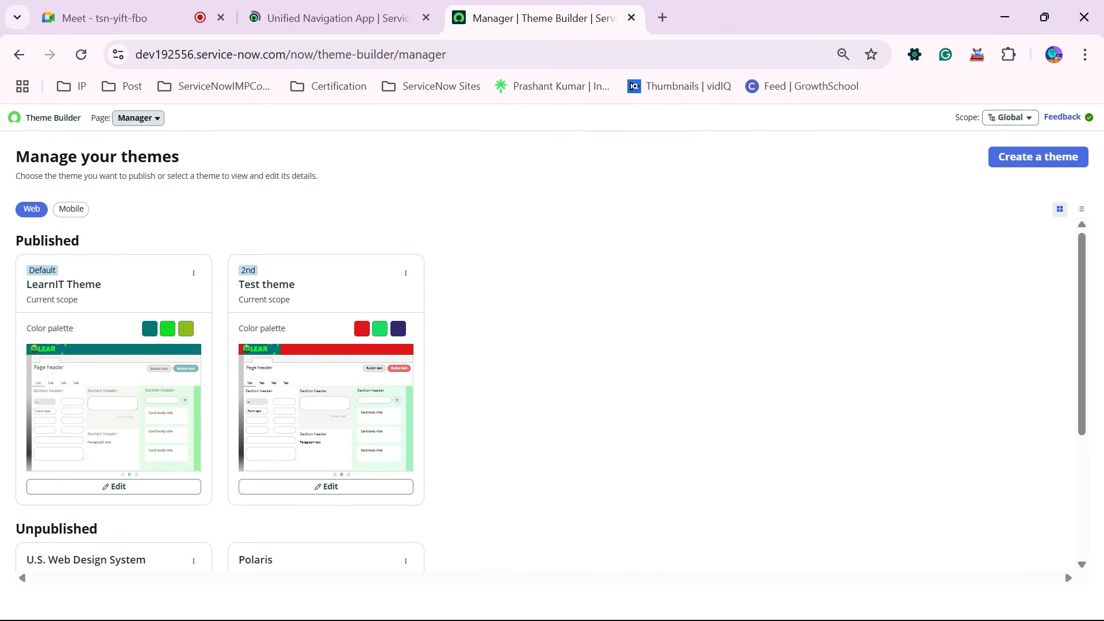
pyautogui.click(339, 18)
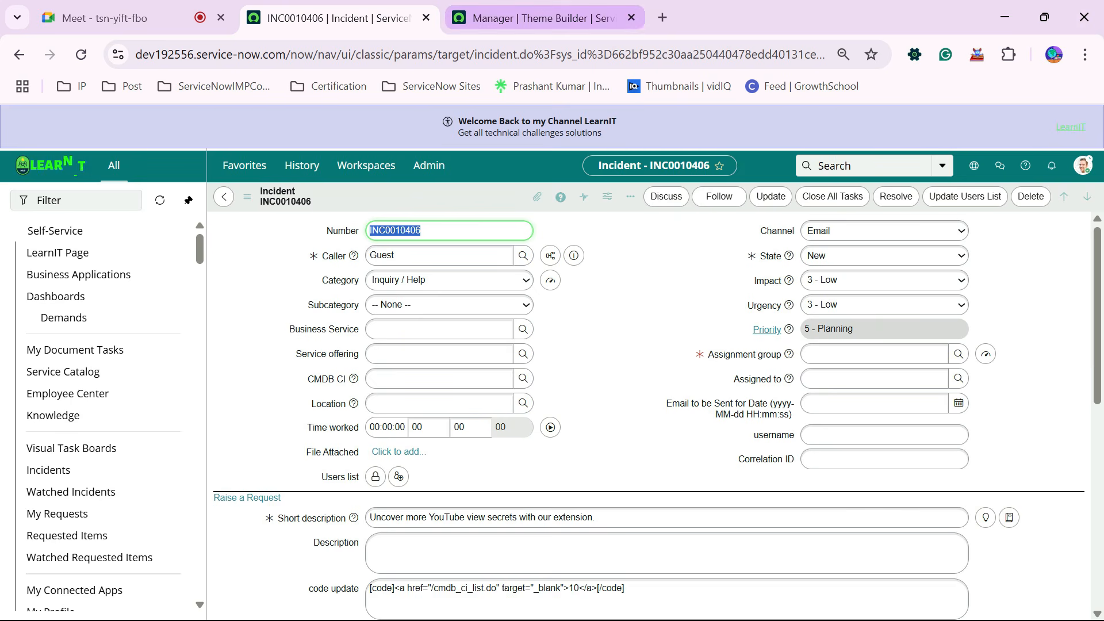
# Check the reloaded incident form against the theme cards in Theme Builder, reviewing both the form and the theme list.
pyautogui.click(544, 18)
pyautogui.scroll(-4, 546, 397)
pyautogui.scroll(4, 546, 396)
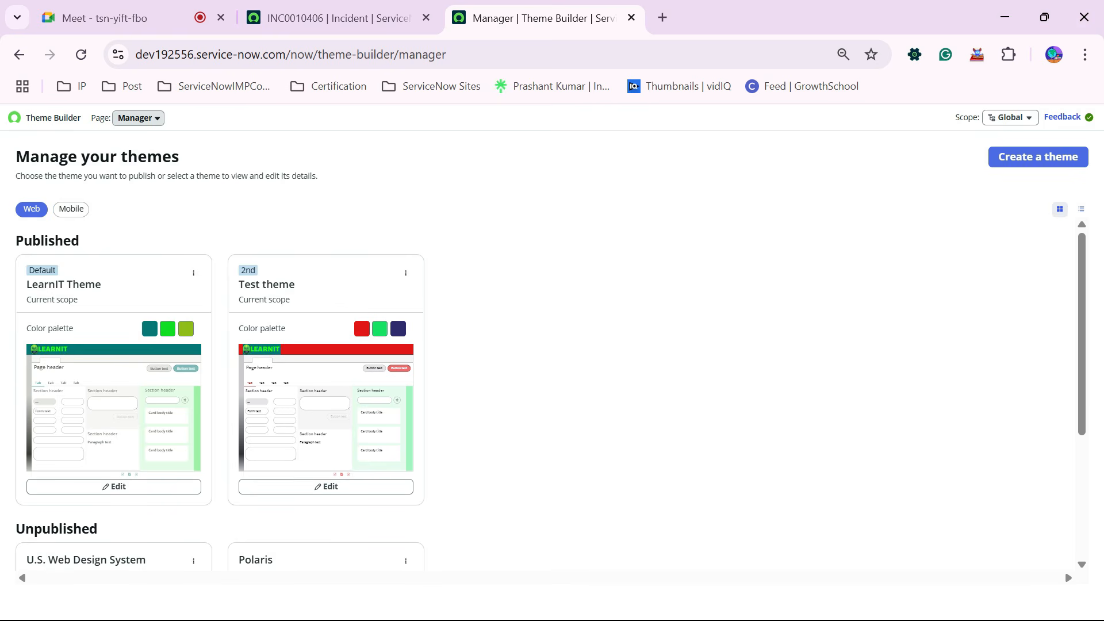
pyautogui.click(334, 18)
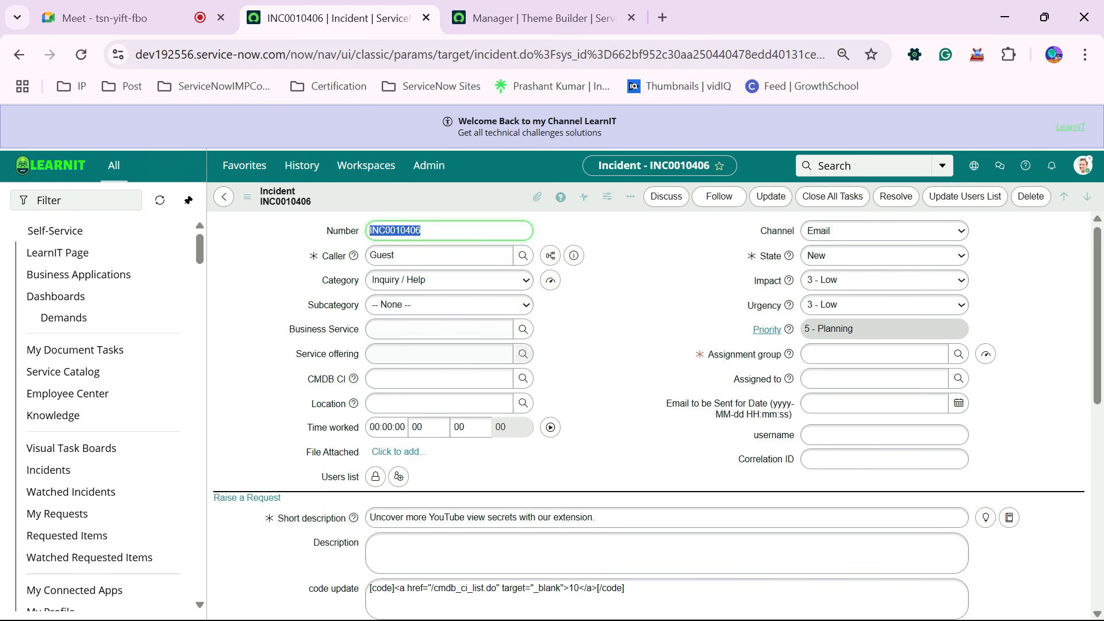
pyautogui.scroll(-4, 648, 416)
pyautogui.scroll(4, 649, 416)
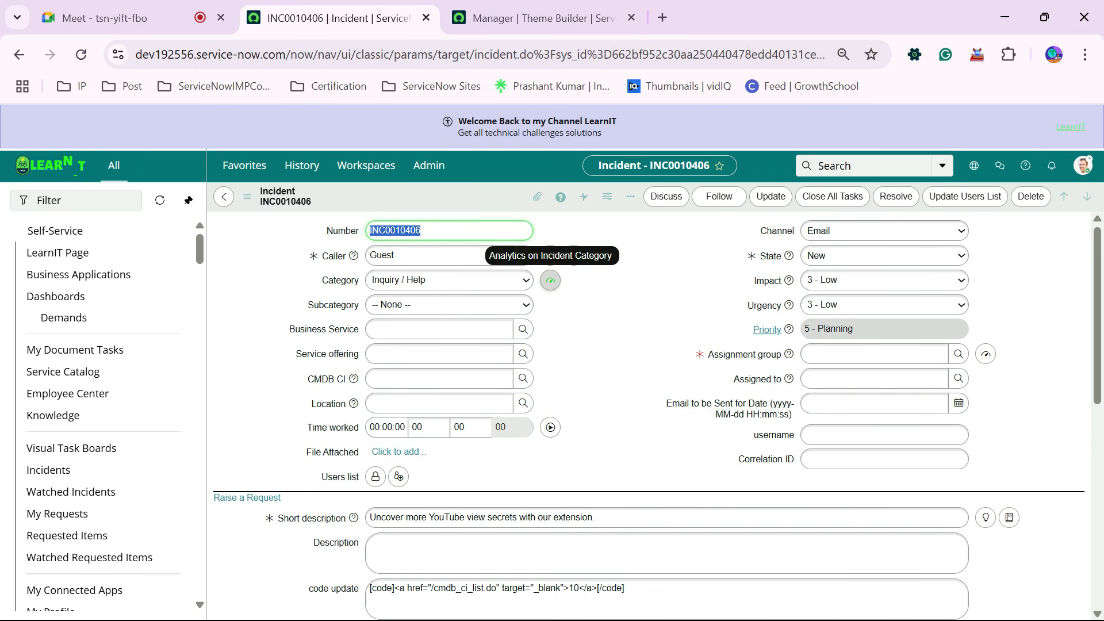
pyautogui.click(535, 18)
pyautogui.click(333, 18)
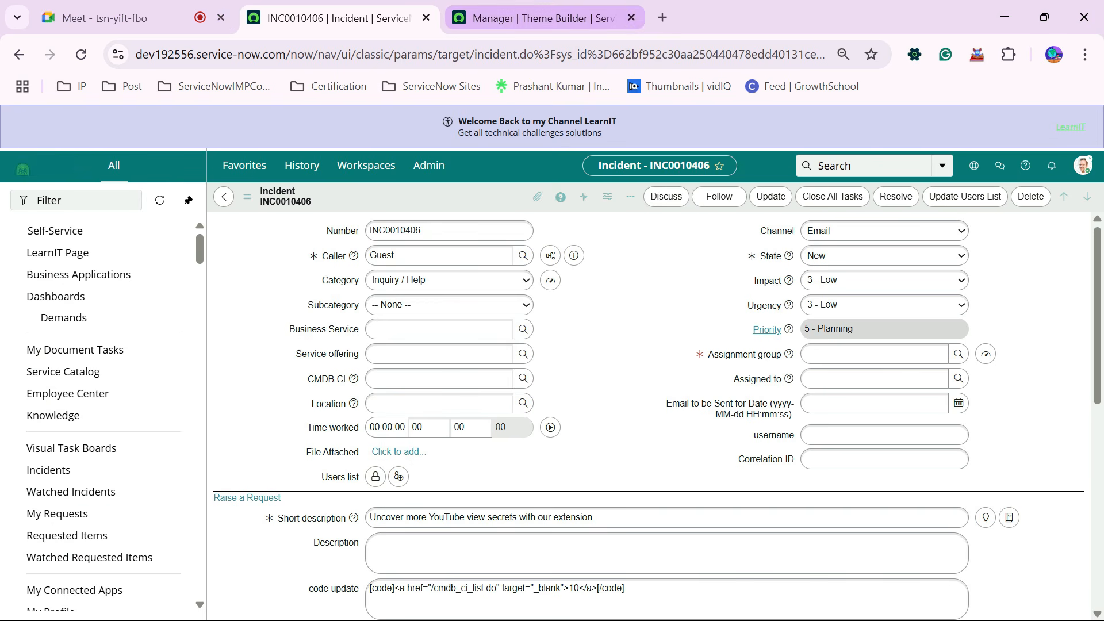
pyautogui.click(535, 18)
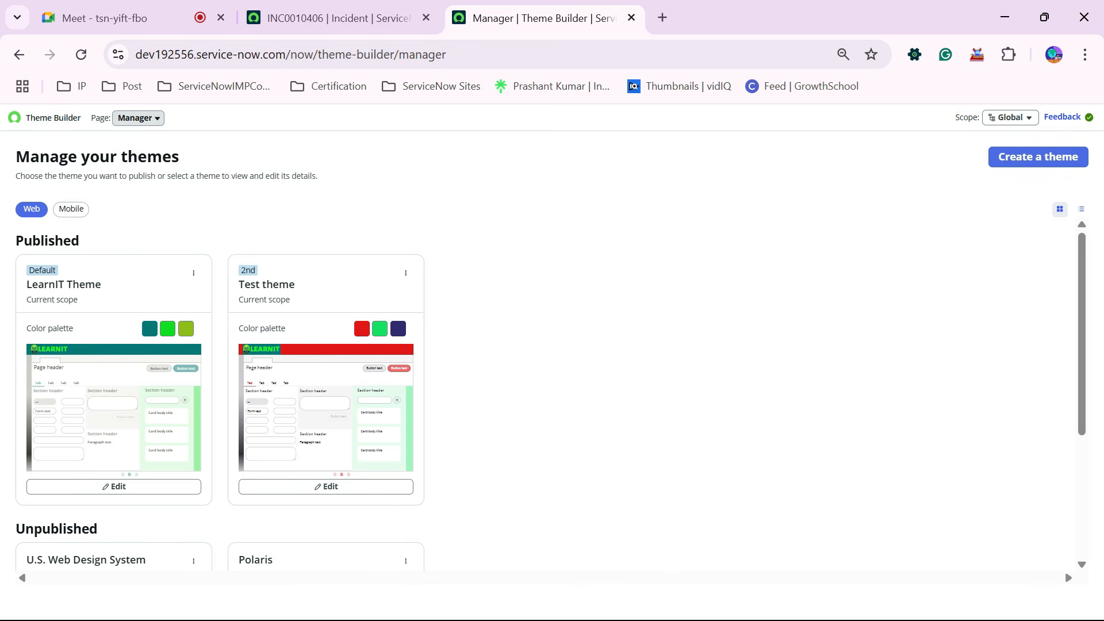
pyautogui.click(334, 18)
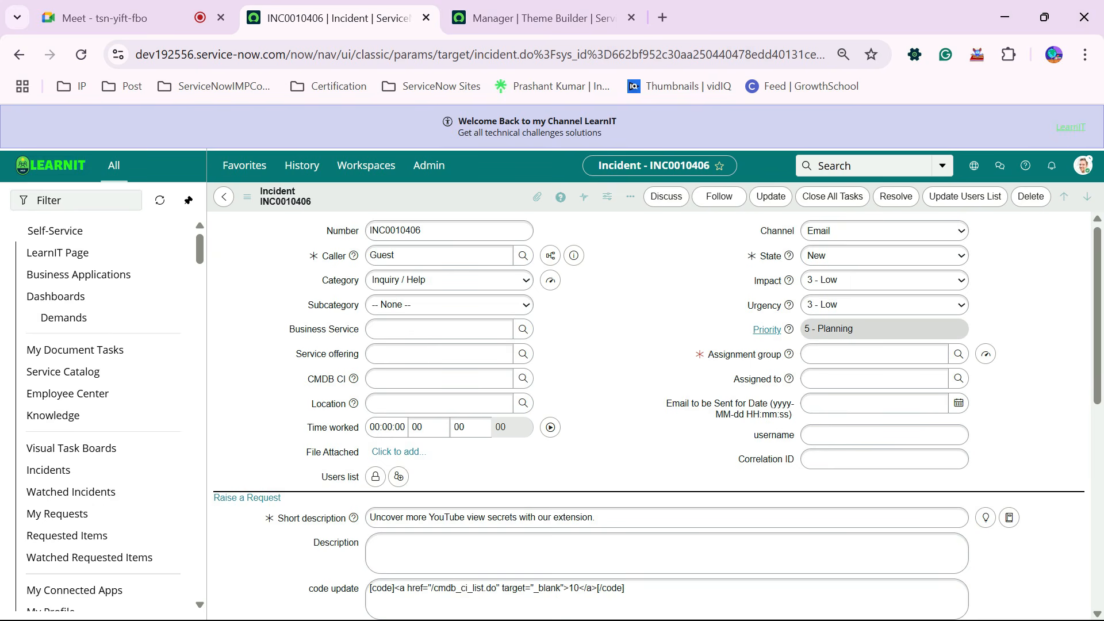
# Switch to the ServiceNow instance in Microsoft Edge, filter the navigation for "incident" and open a new incident form.
pyautogui.hotkey('alt', 'Tab')
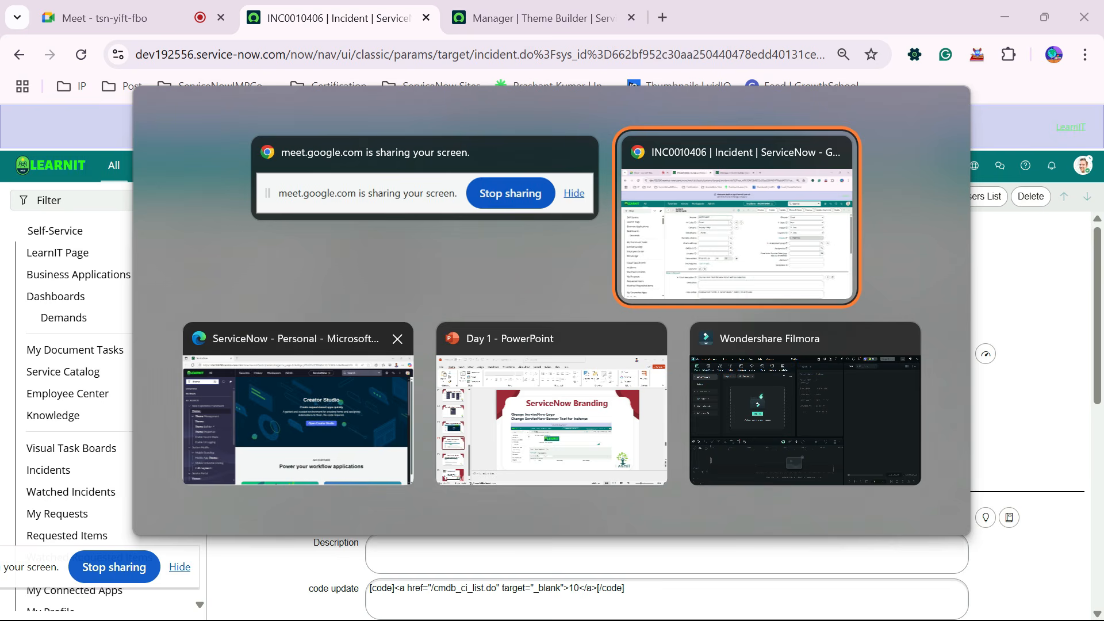
pyautogui.hotkey('alt', 'Tab')
pyautogui.hotkey('alt', 'Tab')
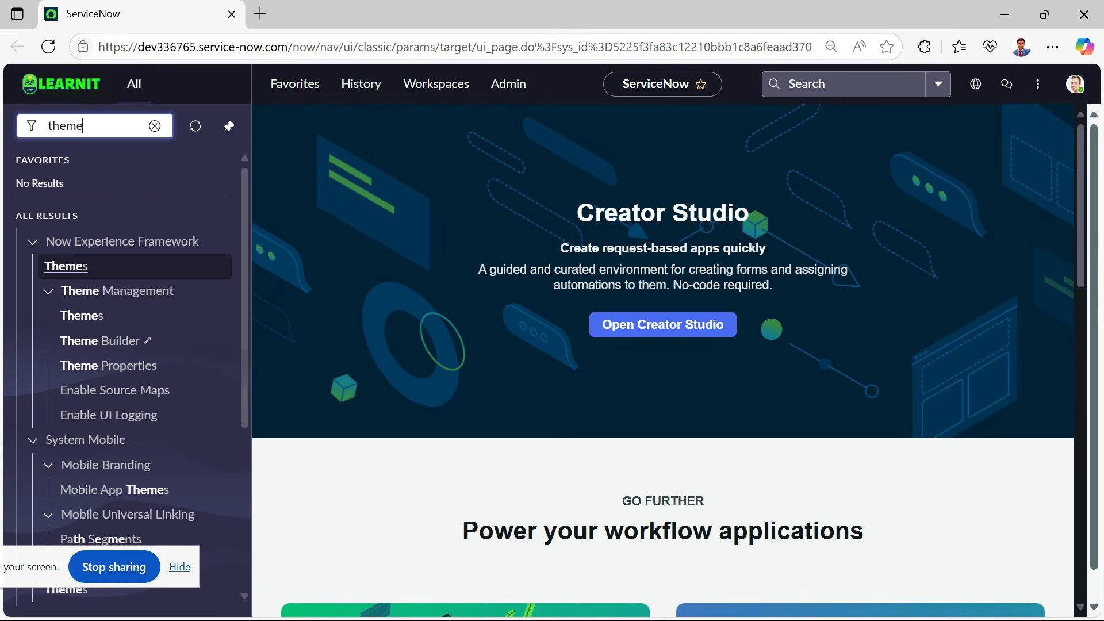
pyautogui.doubleClick(65, 125)
pyautogui.write('incident')
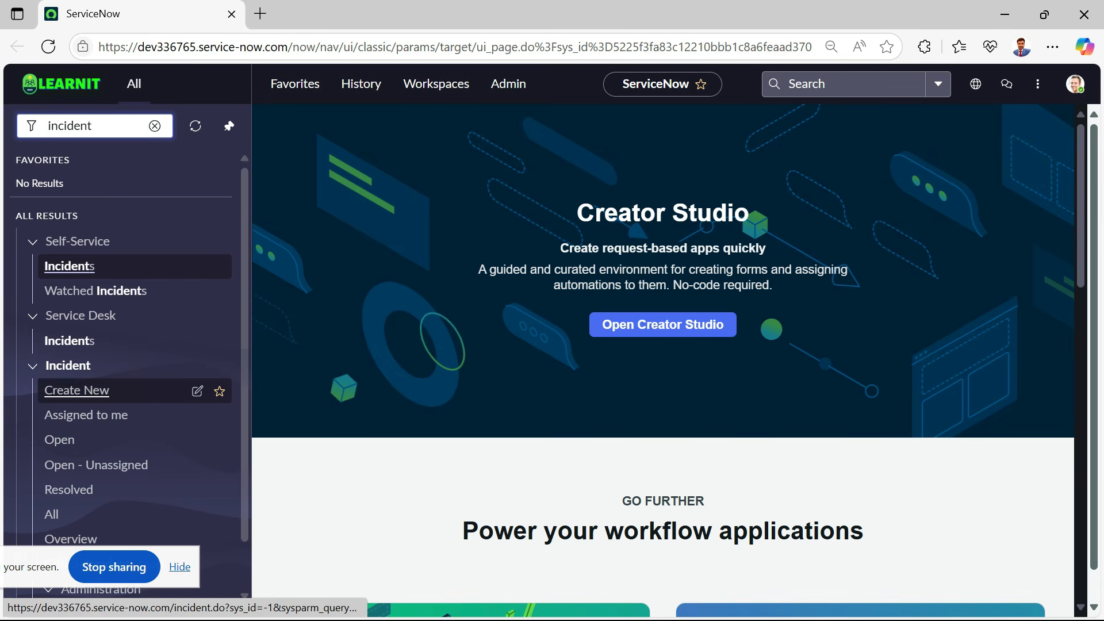
pyautogui.click(76, 390)
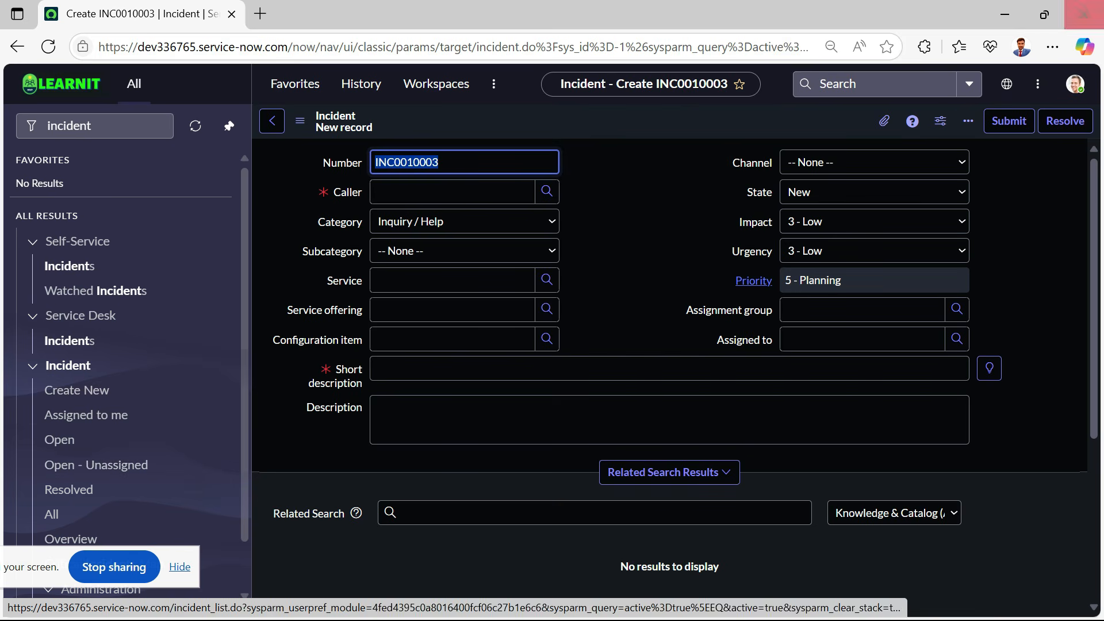
# Set the Polaris theme preference to the Default variant in the Edge instance and close the preferences to return to the incident form.
pyautogui.click(1075, 83)
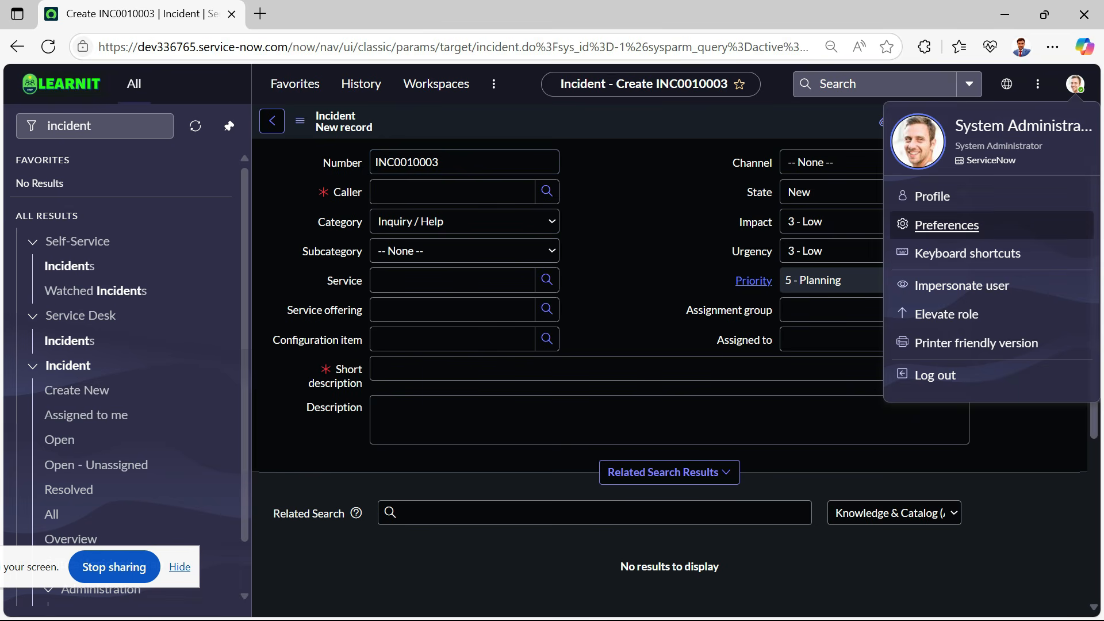
pyautogui.click(926, 224)
pyautogui.click(182, 226)
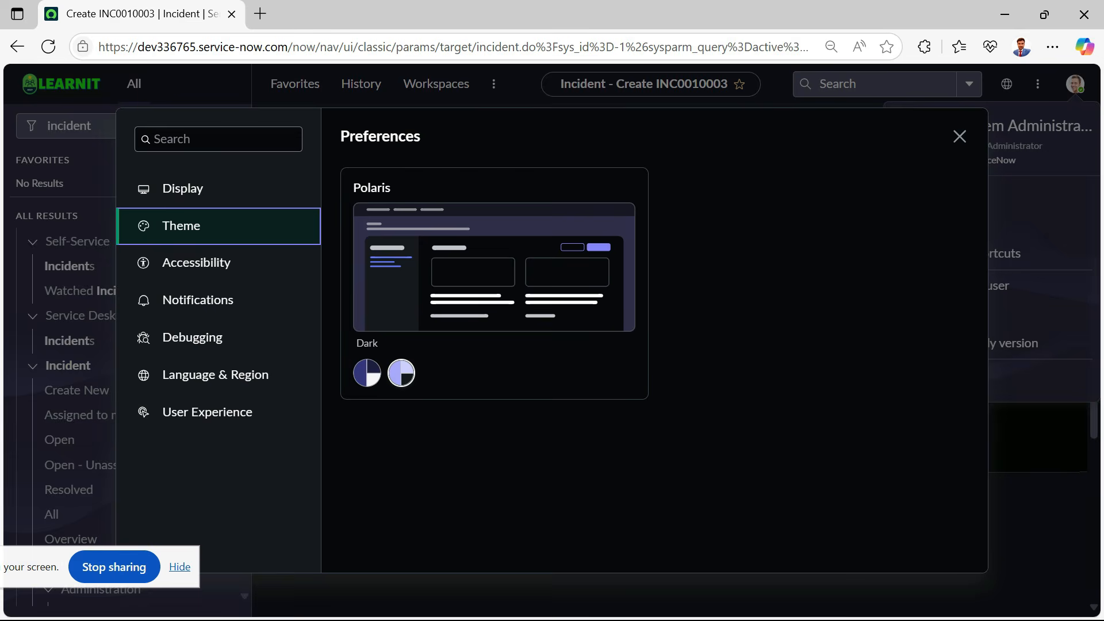
pyautogui.click(367, 373)
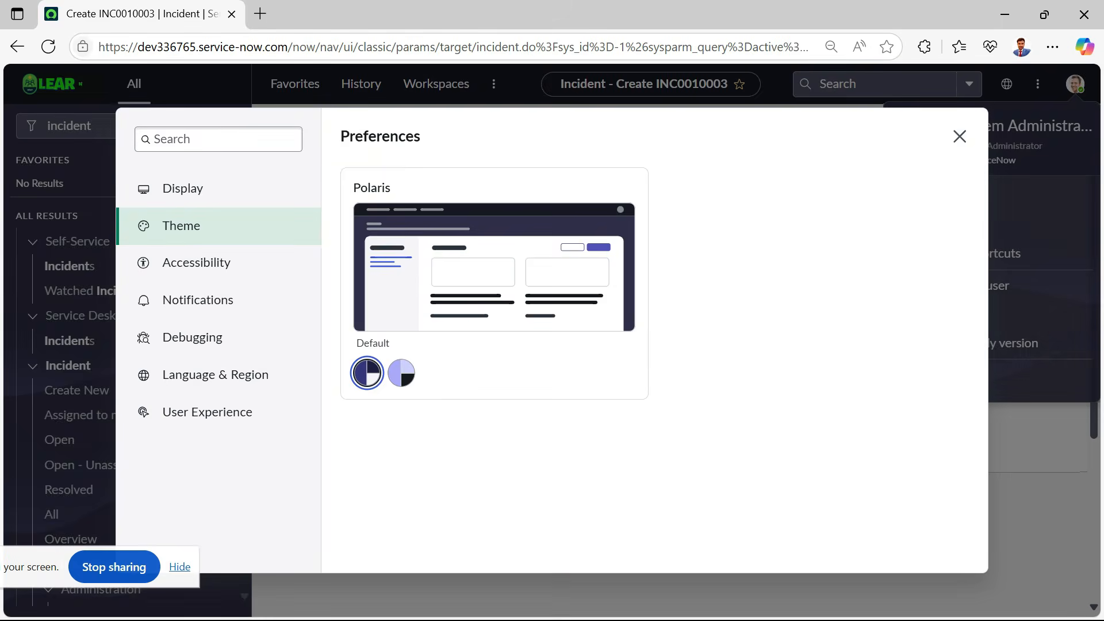
pyautogui.click(960, 136)
pyautogui.click(650, 208)
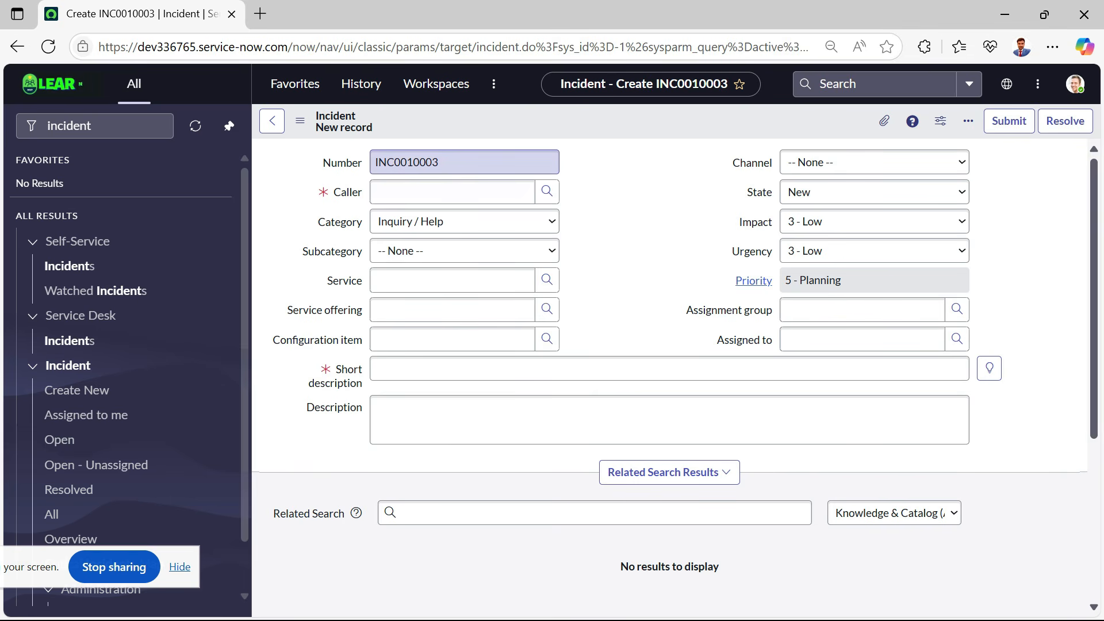
pyautogui.click(464, 163)
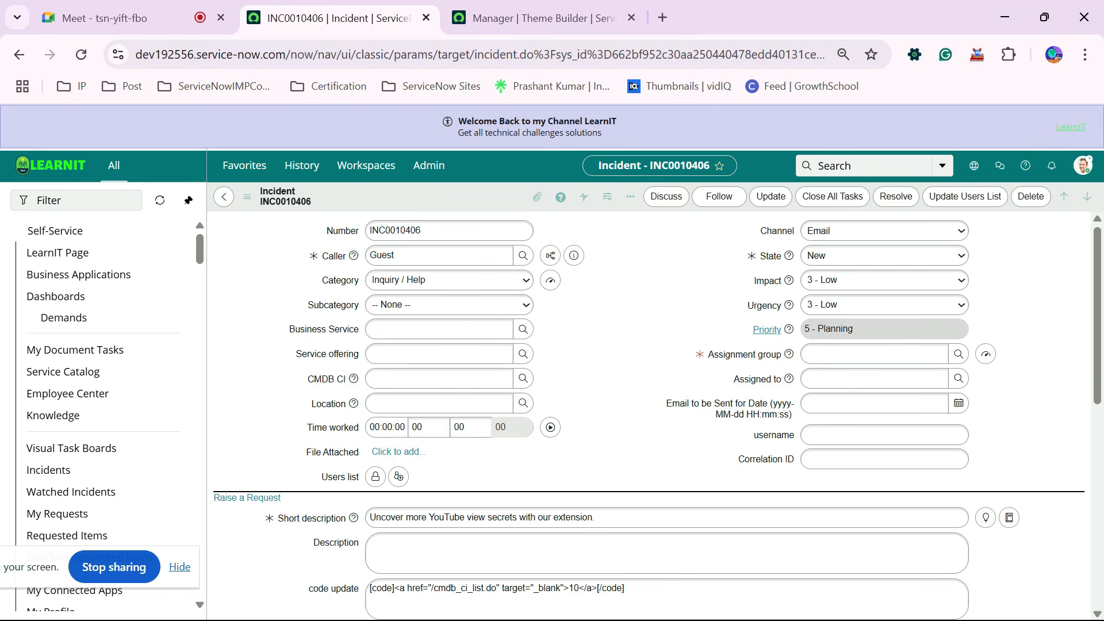
# Switch to Chrome, look over the INC0010406 incident form down to its related lists, and check the browser's zoom level.
pyautogui.scroll(-10, 649, 414)
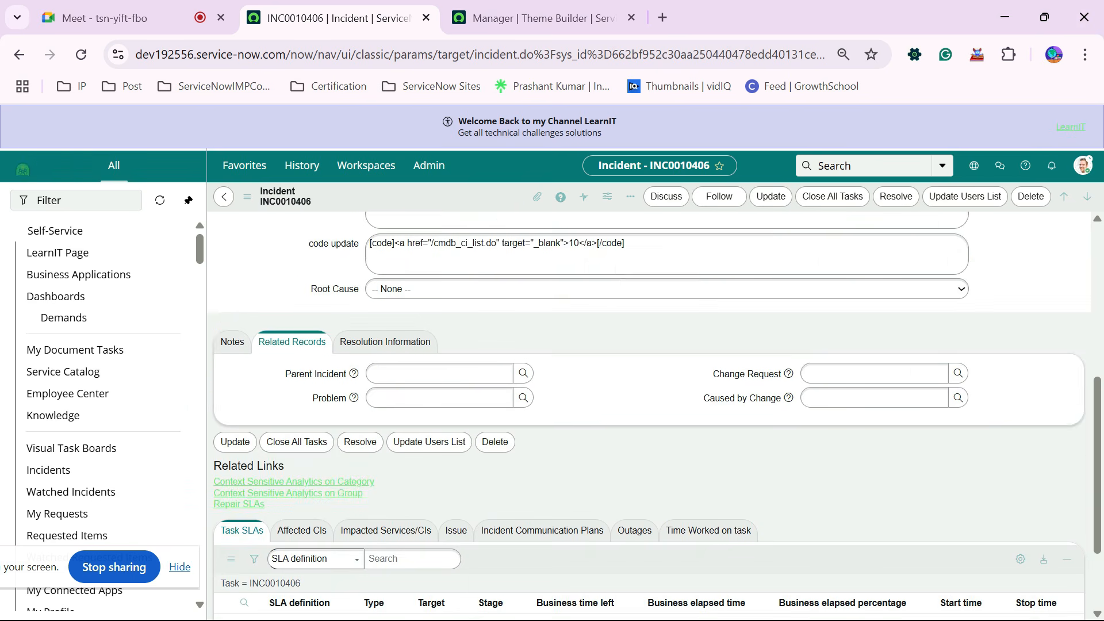
pyautogui.scroll(9, 649, 414)
pyautogui.scroll(1, 648, 414)
pyautogui.scroll(-4, 649, 414)
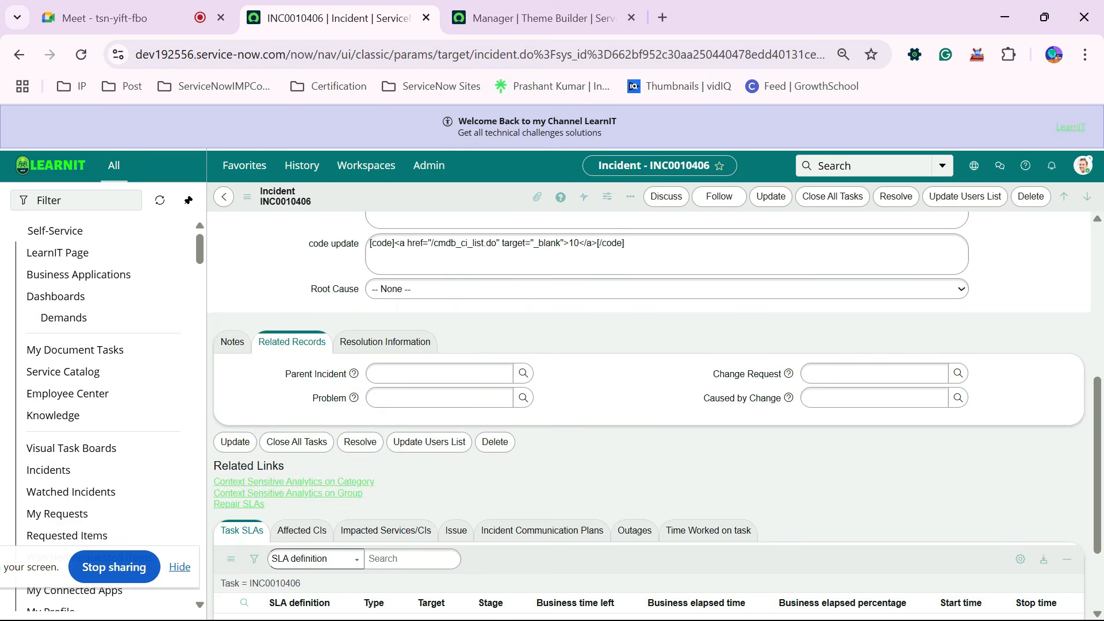
pyautogui.scroll(4, 649, 414)
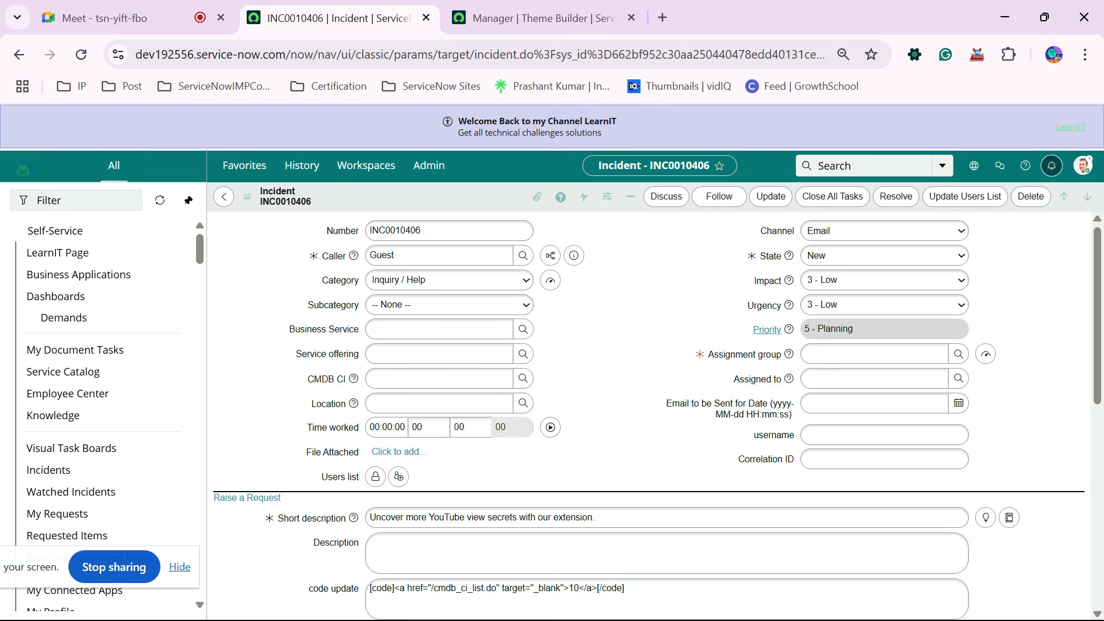
pyautogui.click(1085, 55)
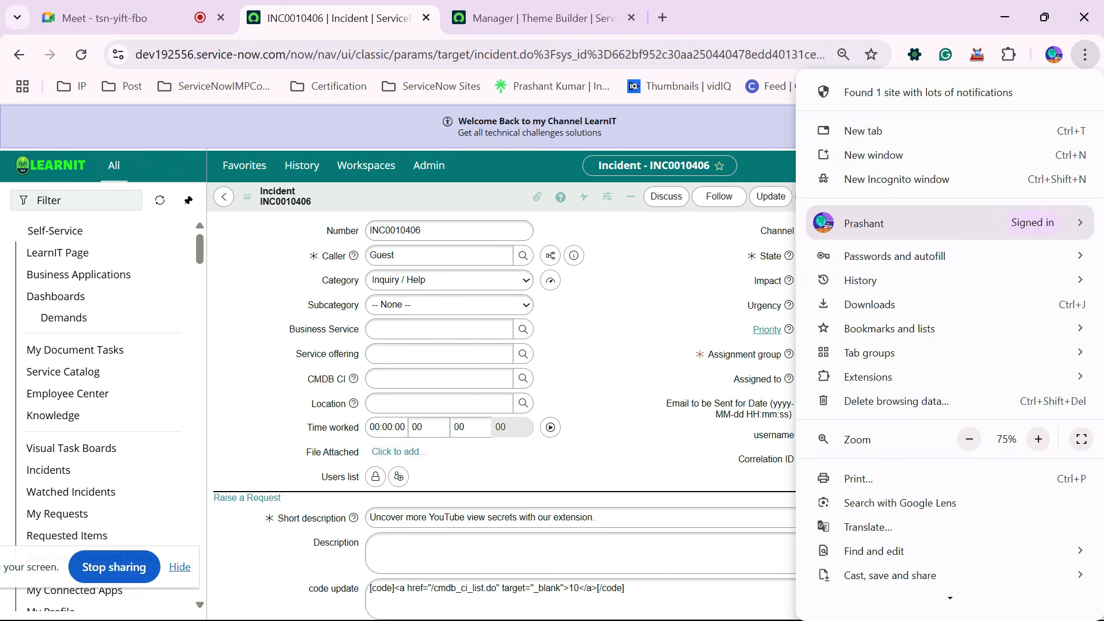
pyautogui.press('Escape')
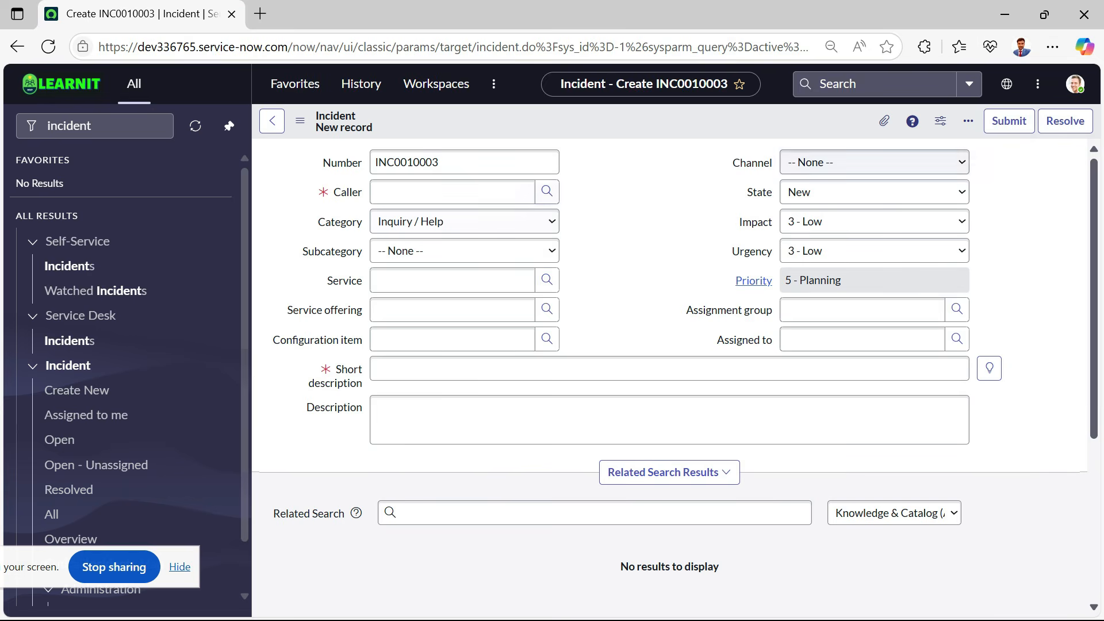
# Switch to Edge and set the page zoom of the new incident form to 80%.
pyautogui.click(1053, 47)
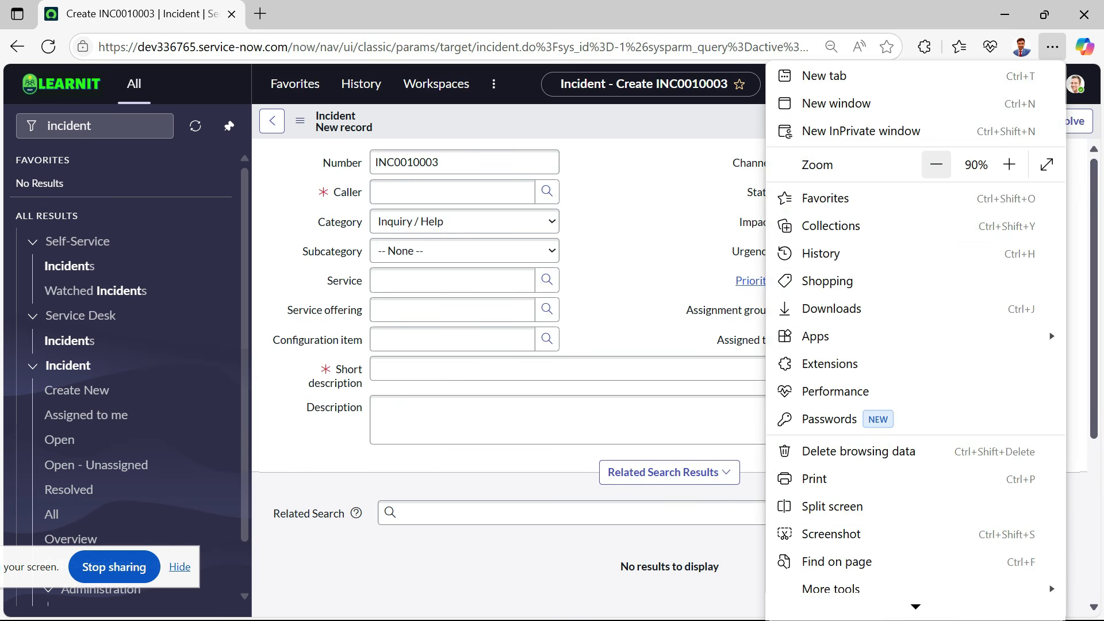
pyautogui.click(936, 164)
pyautogui.click(936, 164)
pyautogui.press('Escape')
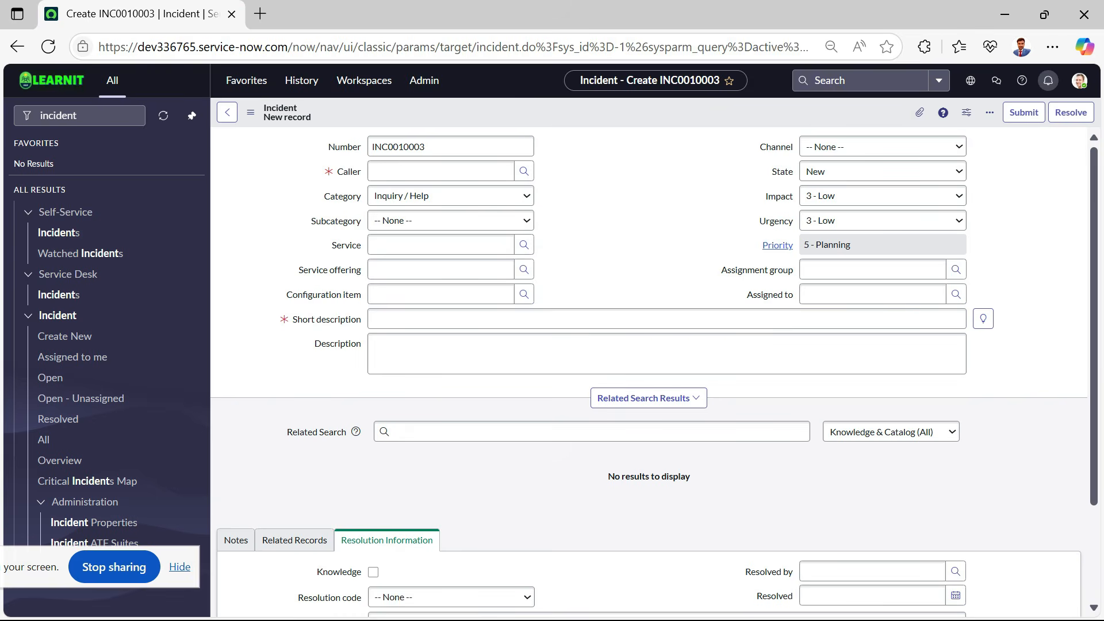
pyautogui.click(1053, 46)
pyautogui.click(1010, 164)
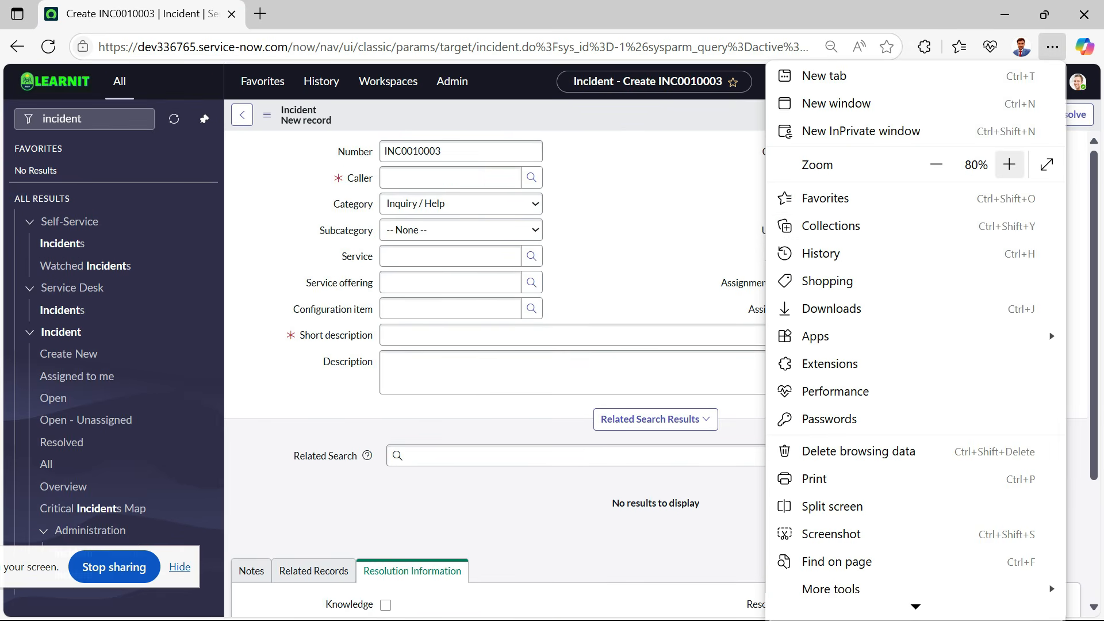
pyautogui.click(1010, 165)
pyautogui.click(936, 164)
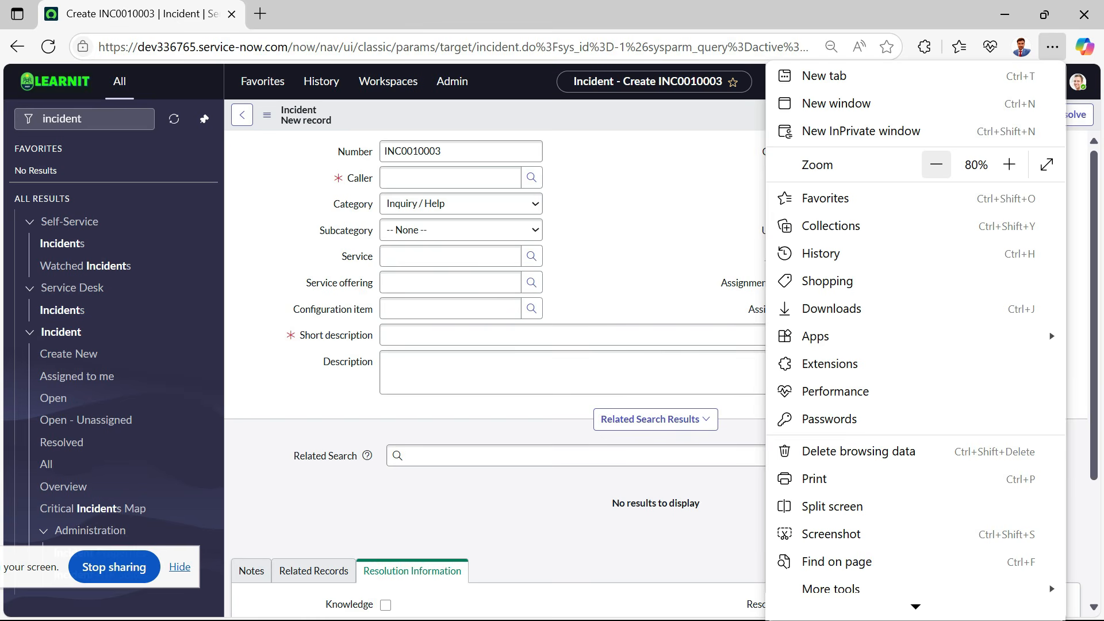
pyautogui.press('Escape')
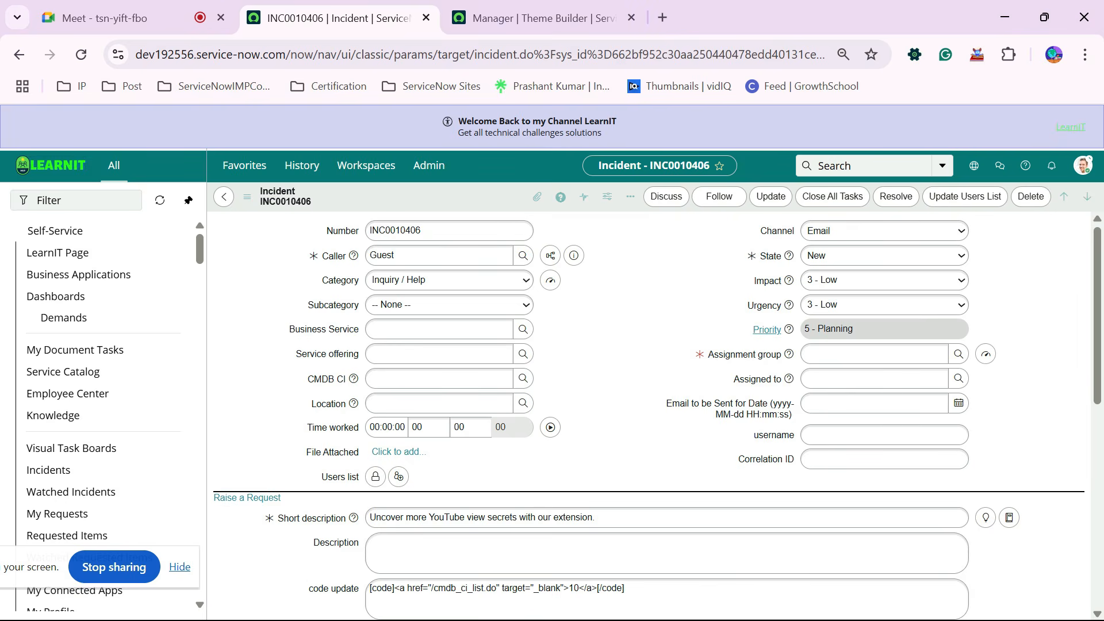
# Switch to Chrome, set the page zoom to 80% and check how the incident form displays.
pyautogui.click(1085, 54)
pyautogui.click(1038, 439)
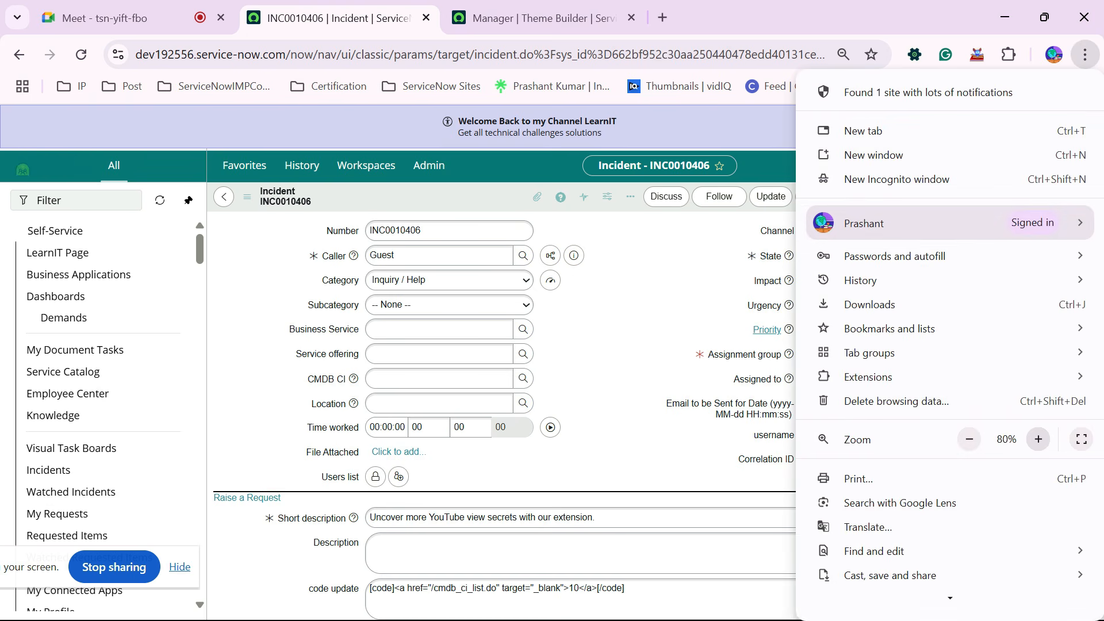
pyautogui.click(644, 443)
pyautogui.scroll(-3, 644, 442)
pyautogui.scroll(-3, 110, 387)
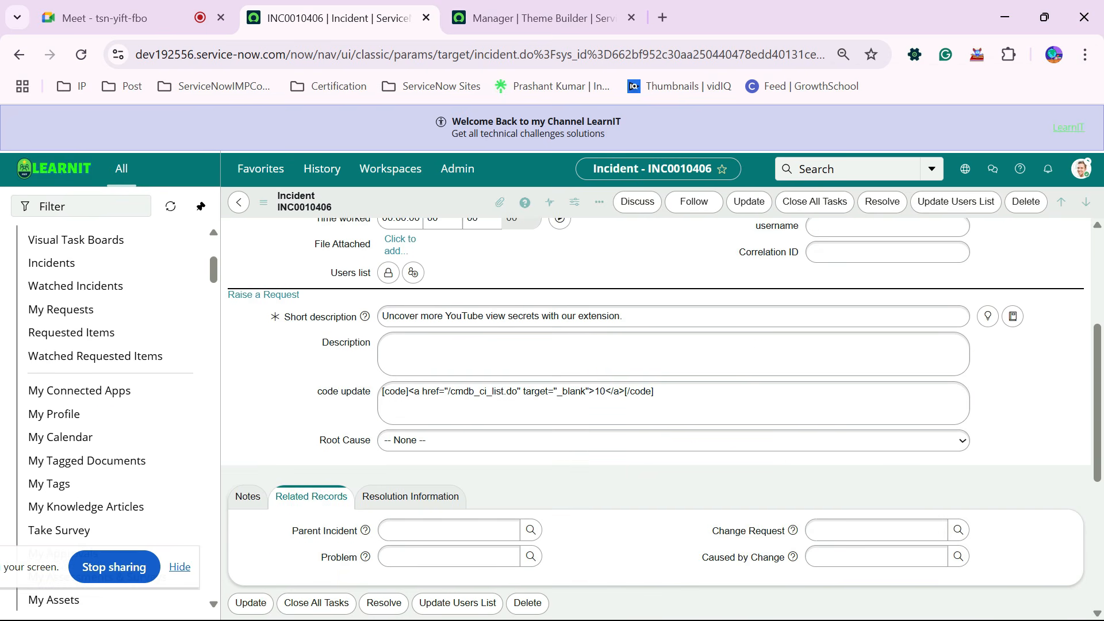
pyautogui.scroll(4, 655, 414)
# Return to the ServiceNow home page from the incident record and close the Theme Builder page in Chrome.
pyautogui.click(24, 169)
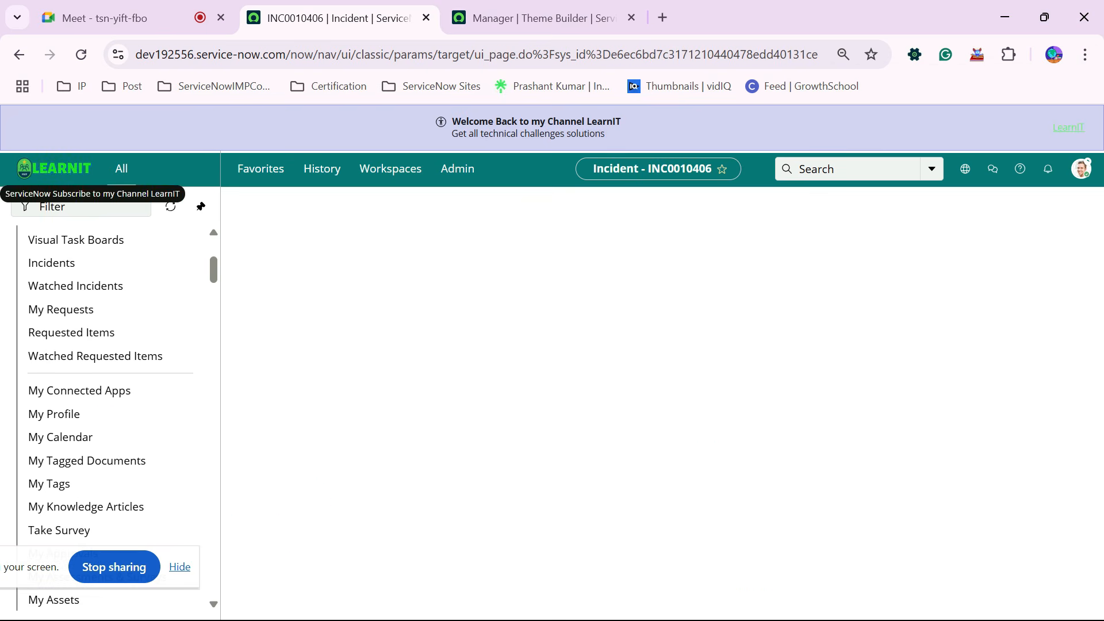
pyautogui.hotkey('alt', 'Tab')
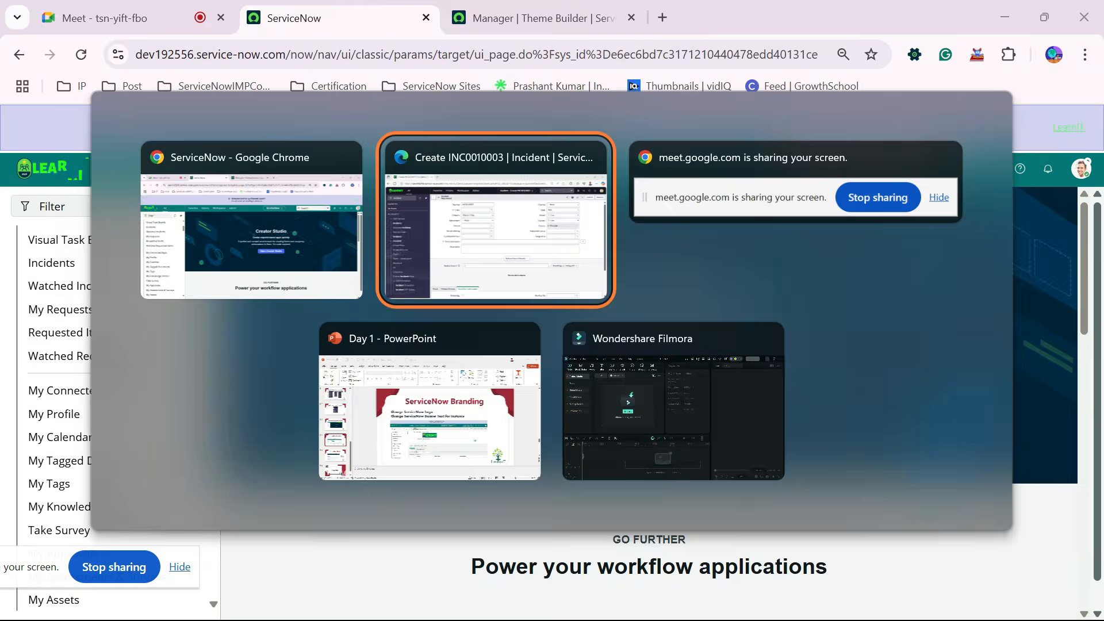
pyautogui.hotkey('alt', 'Tab')
pyautogui.hotkey('ctrl', 'Tab')
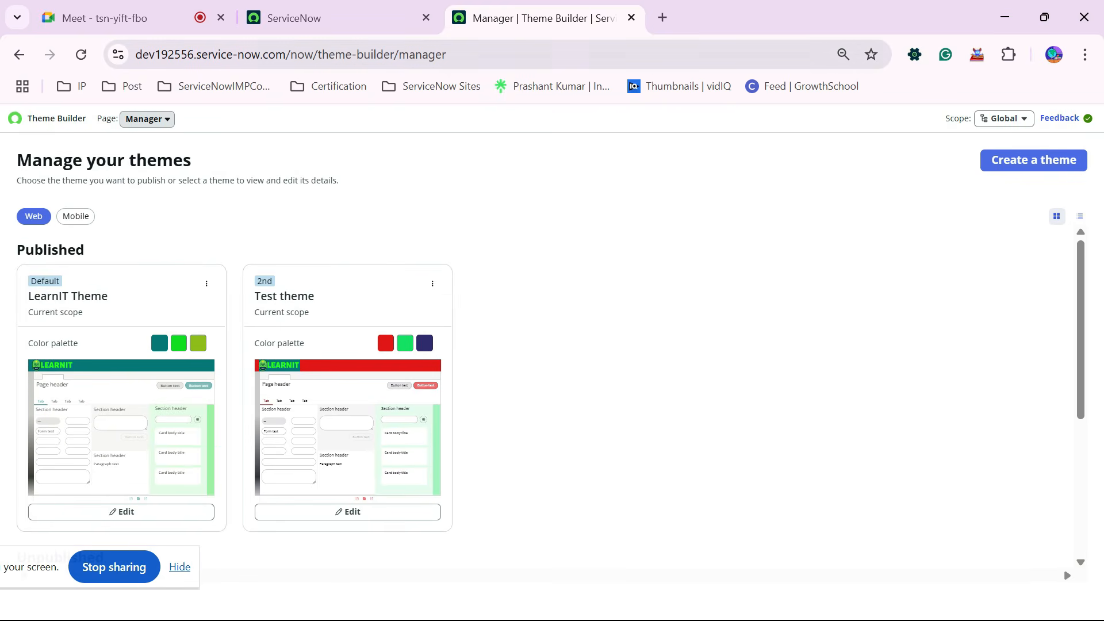
pyautogui.hotkey('ctrl', 'w')
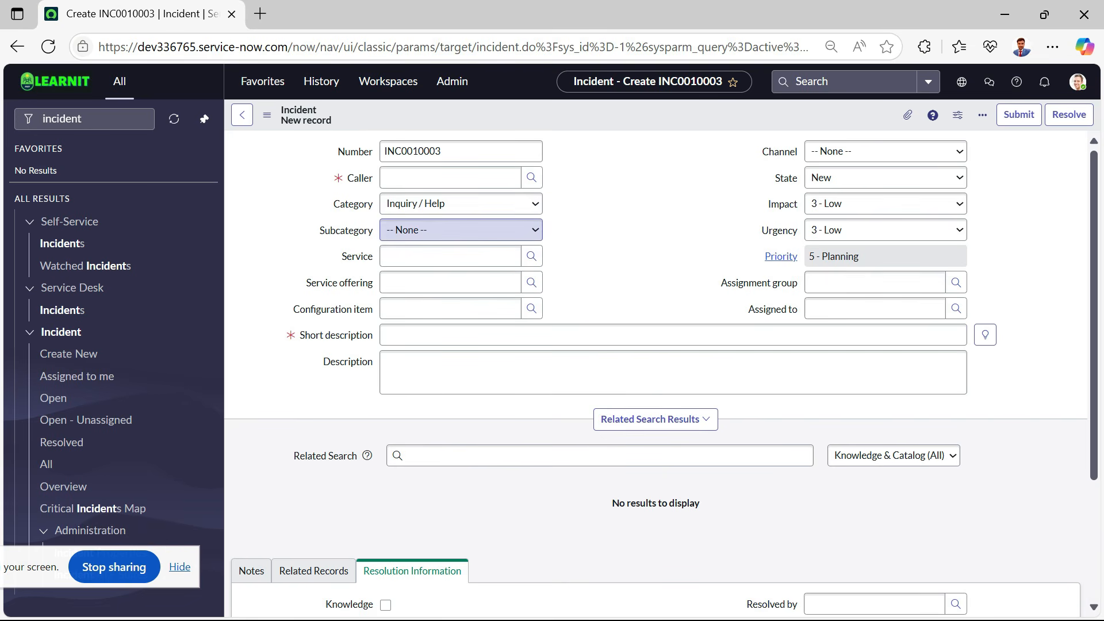
# Look over the new incident form in Edge and clear the "incident" filter from the navigation.
pyautogui.scroll(-3, 368, 322)
pyautogui.scroll(3, 368, 323)
pyautogui.click(102, 119)
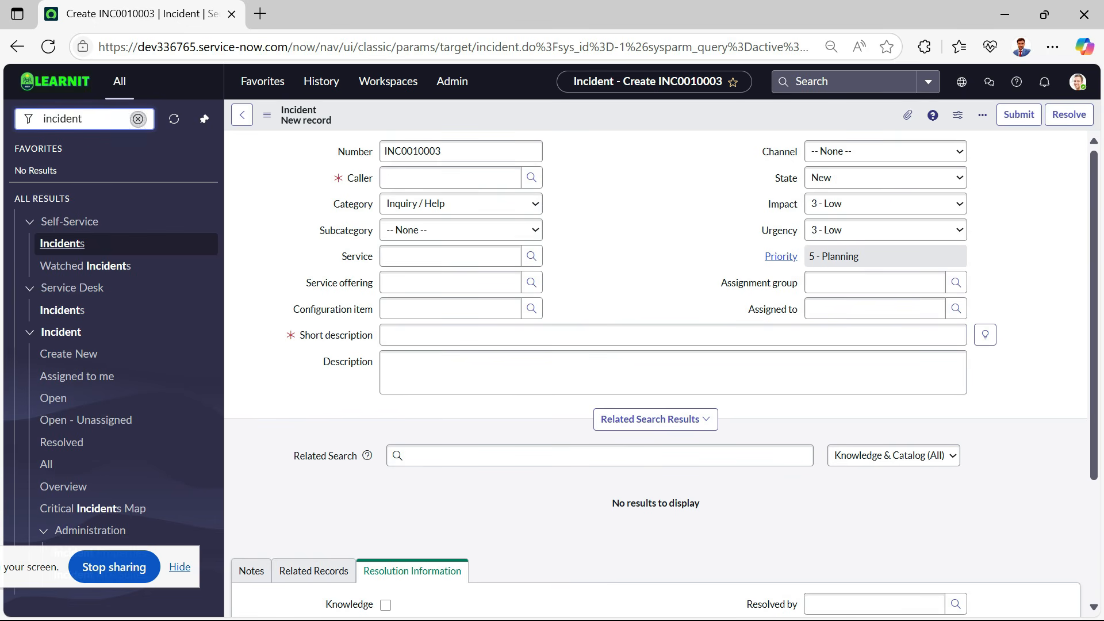
pyautogui.click(139, 119)
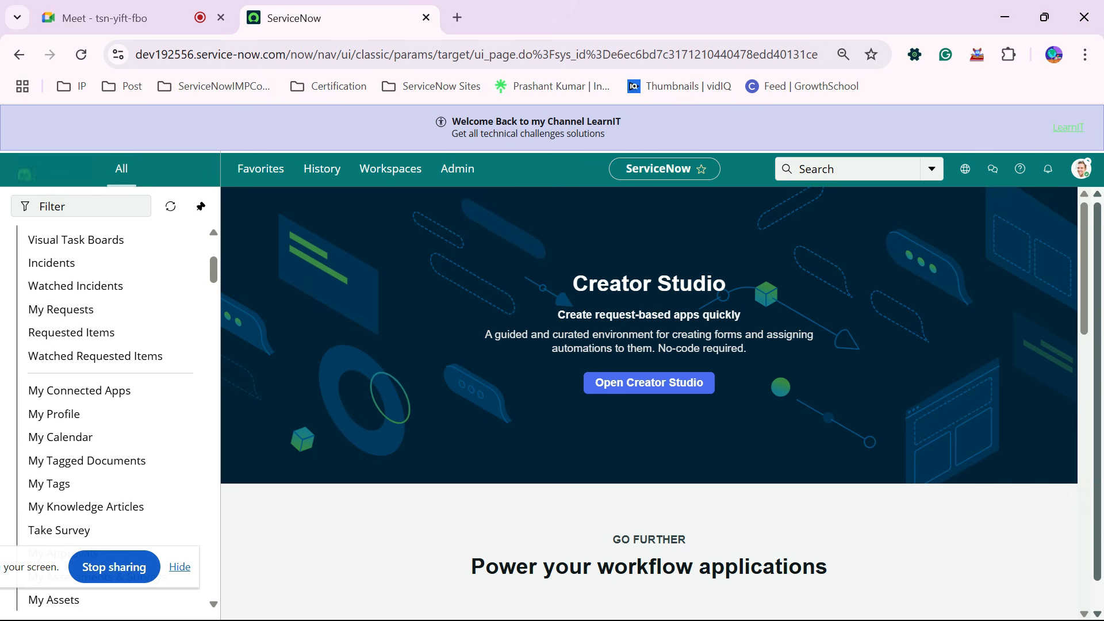
# Switch to the Day 1 presentation in PowerPoint and show slide 15, ServiceNow SNUtils.
pyautogui.press('super')
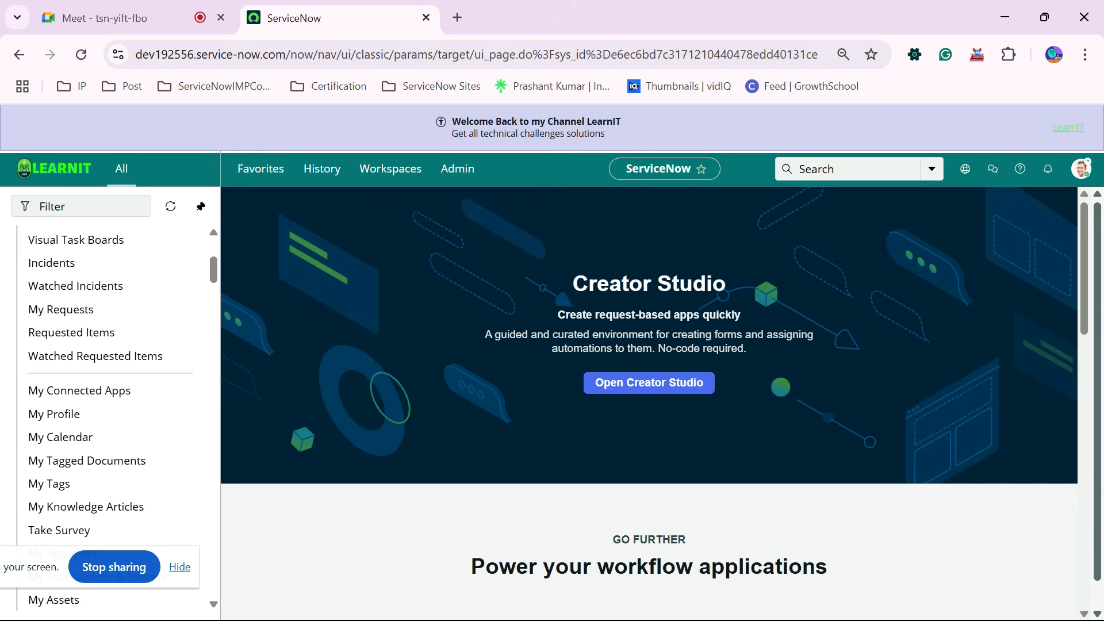
pyautogui.hotkey('alt', 'Tab')
pyautogui.hotkey('alt', 'Tab')
pyautogui.hotkey('alt', 'Tab')
pyautogui.press('super')
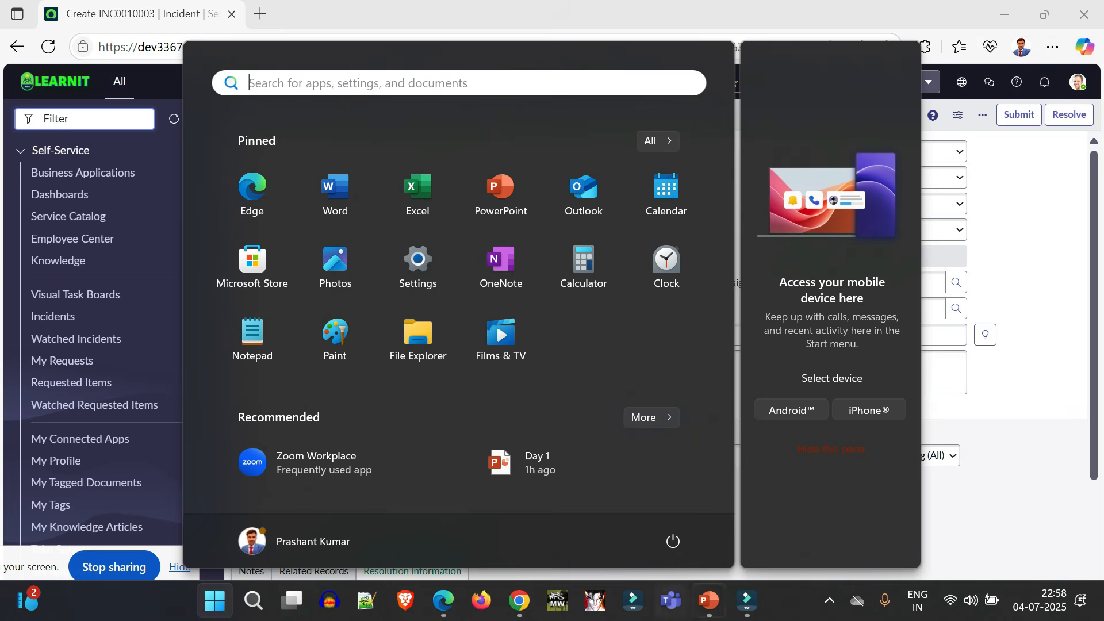
pyautogui.click(709, 601)
pyautogui.click(82, 497)
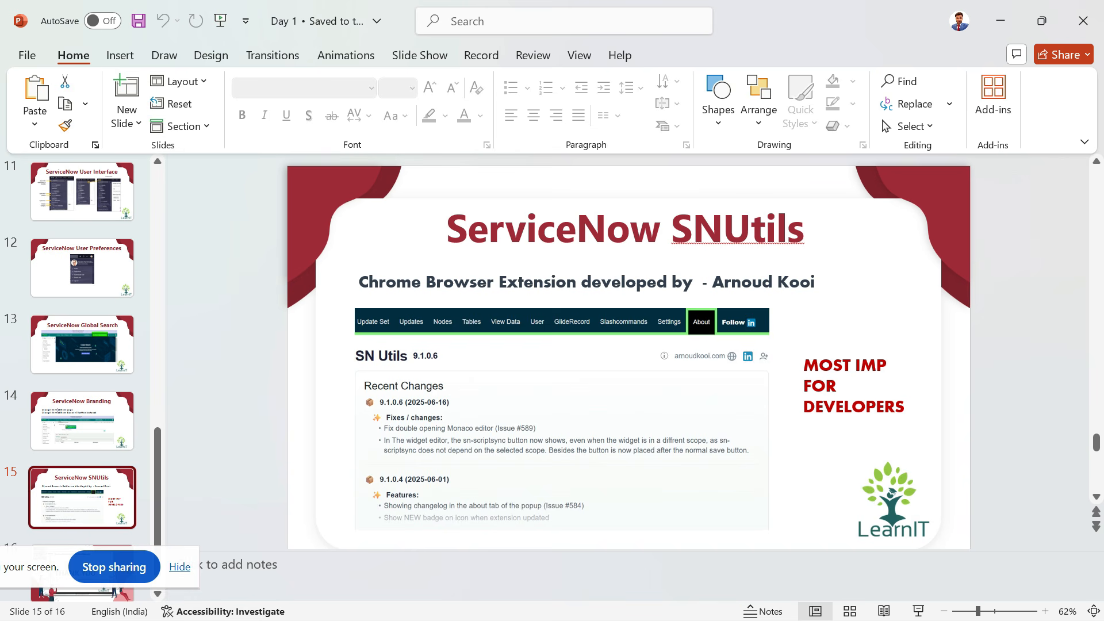
# Review the ServiceNow Branding slide and the ServiceNow SNUtils slide, including the latter's title and extension screenshot.
pyautogui.click(179, 567)
pyautogui.scroll(2, 629, 358)
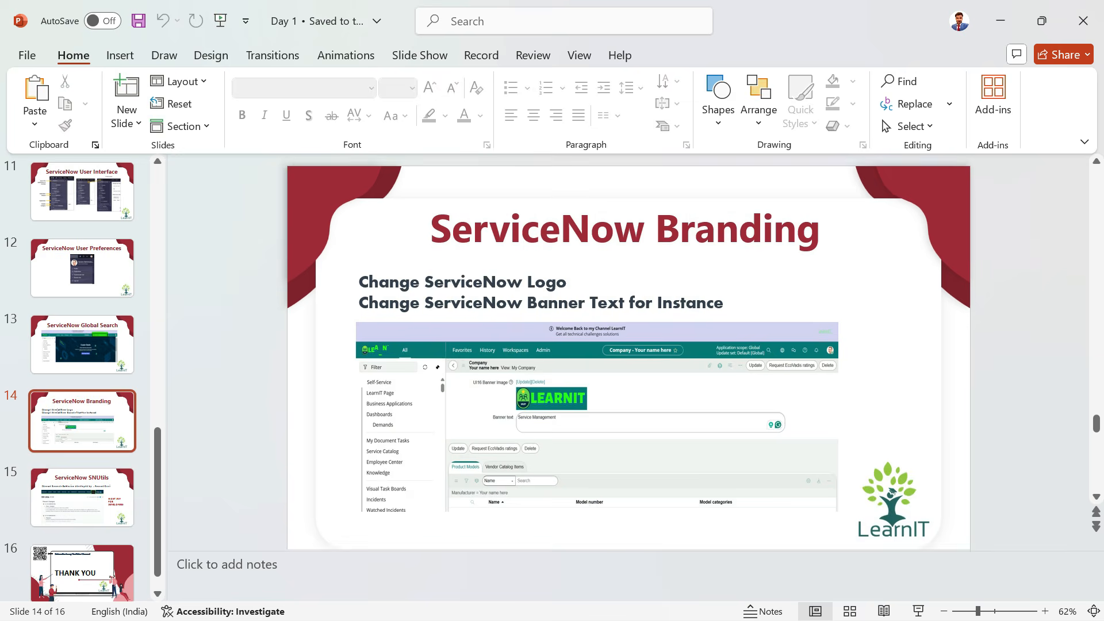
pyautogui.scroll(-2, 629, 358)
pyautogui.click(562, 419)
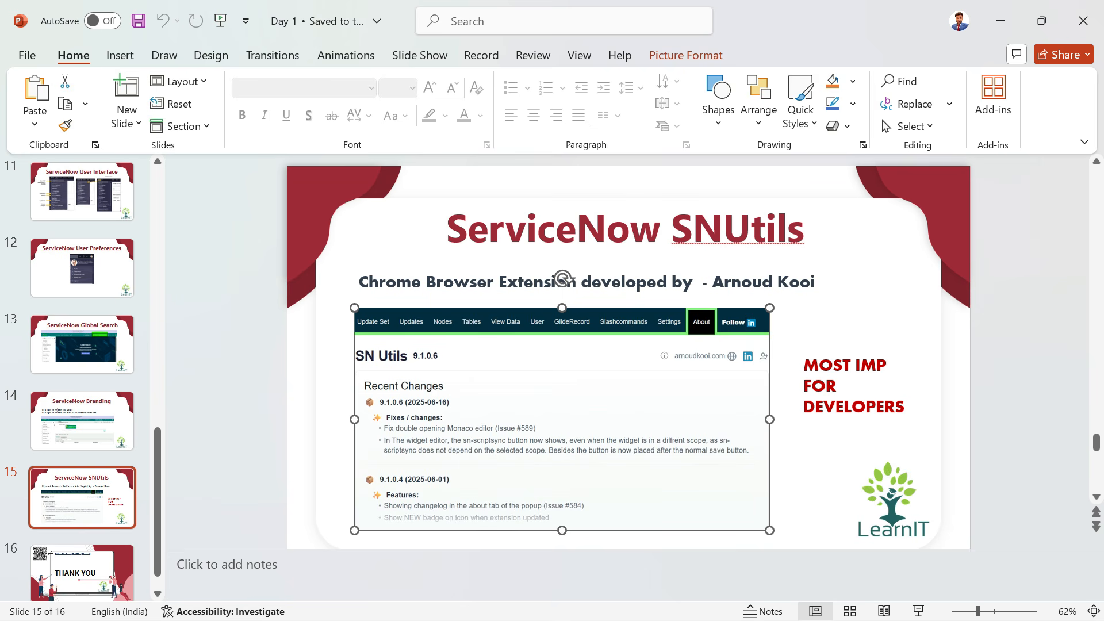
pyautogui.click(805, 229)
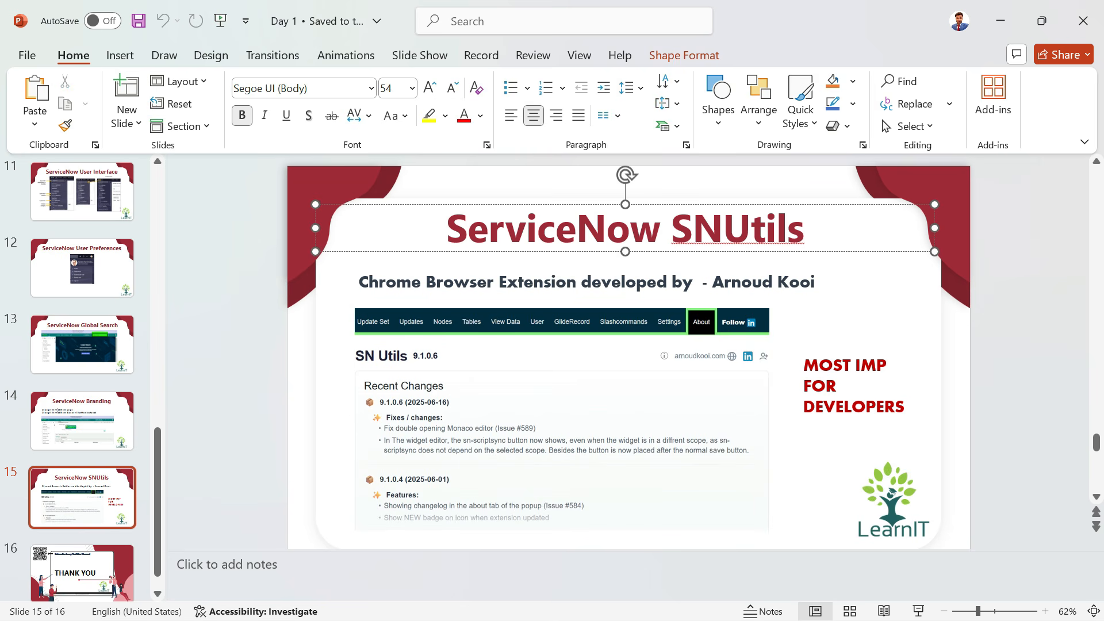
pyautogui.click(1024, 300)
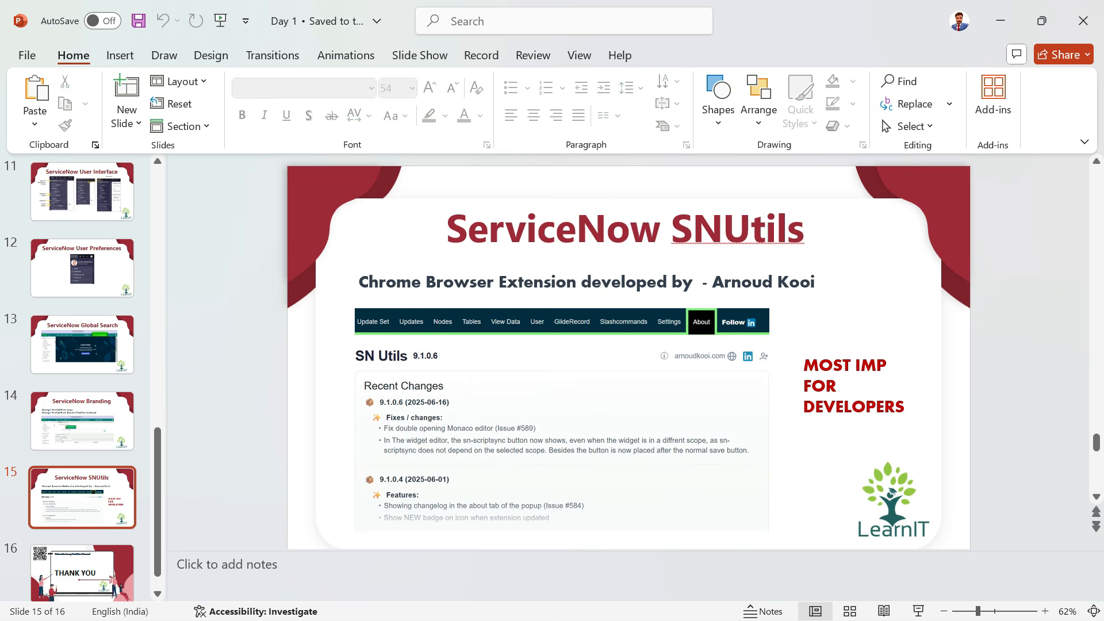
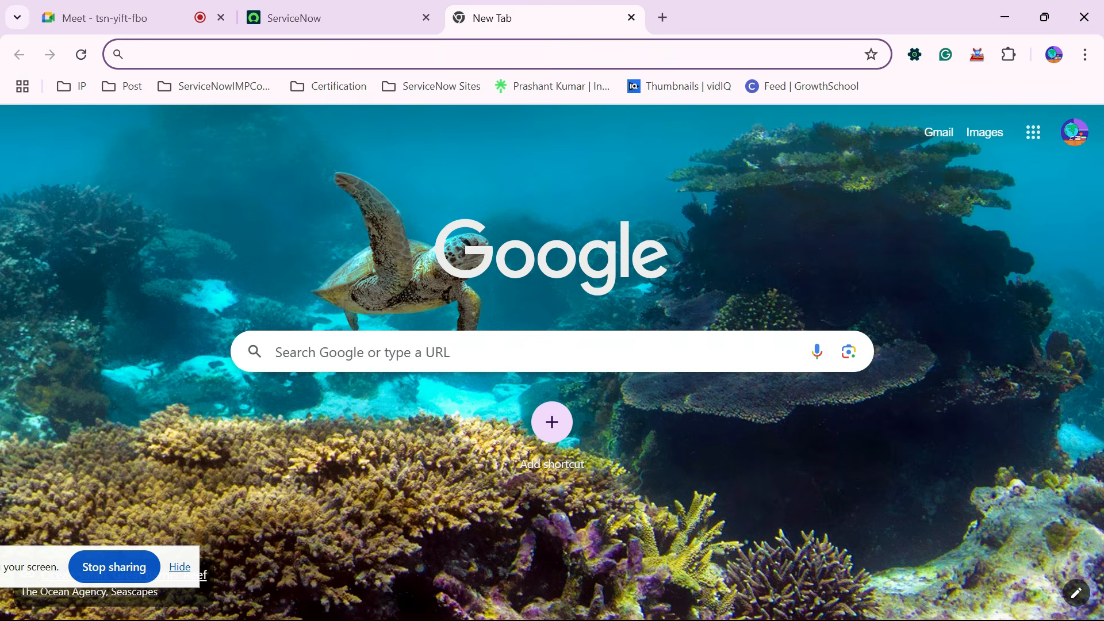
# In Chrome, search Google for "sn utils extension" and open the SN Utils - Tools for ServiceNow page in the Chrome Web Store.
pyautogui.write('snutils')
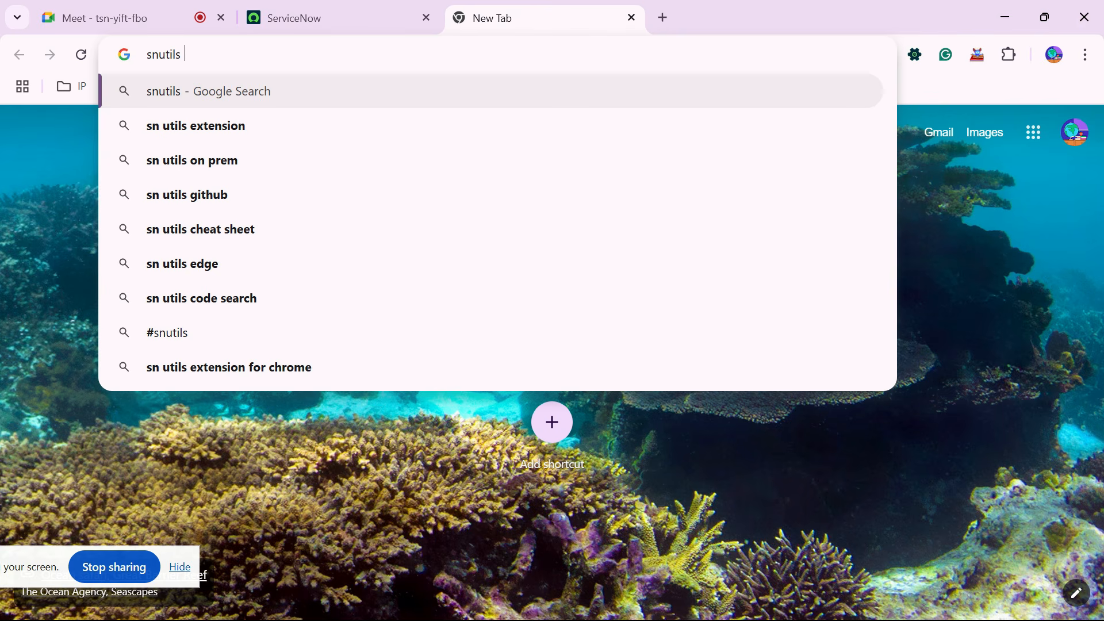
pyautogui.press('Down')
pyautogui.press('Return')
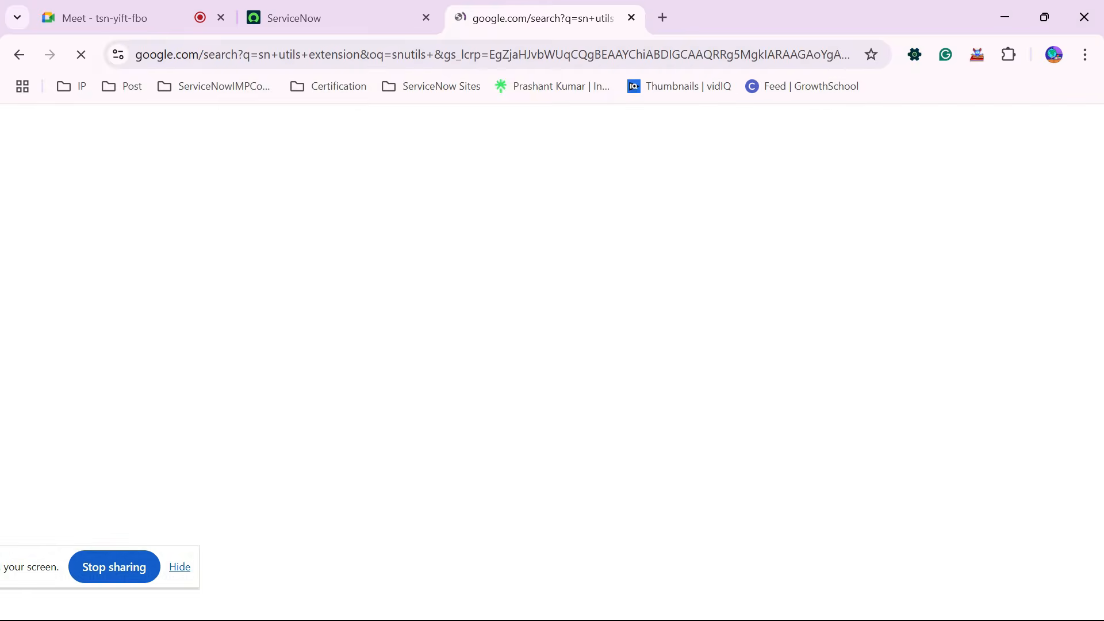
pyautogui.scroll(-5, 287, 310)
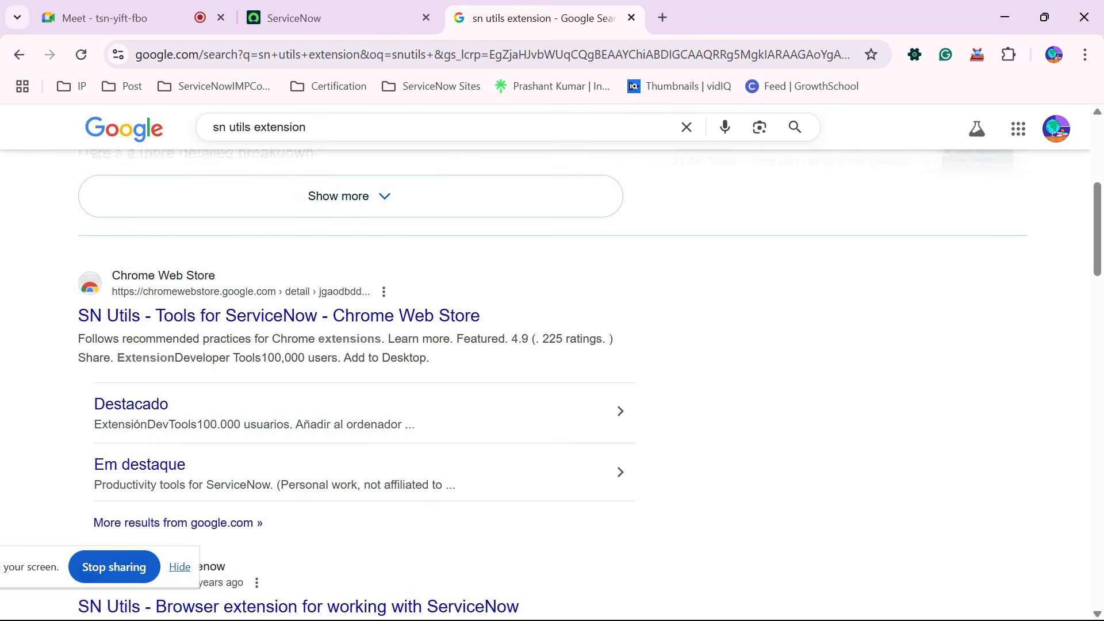
pyautogui.click(241, 312)
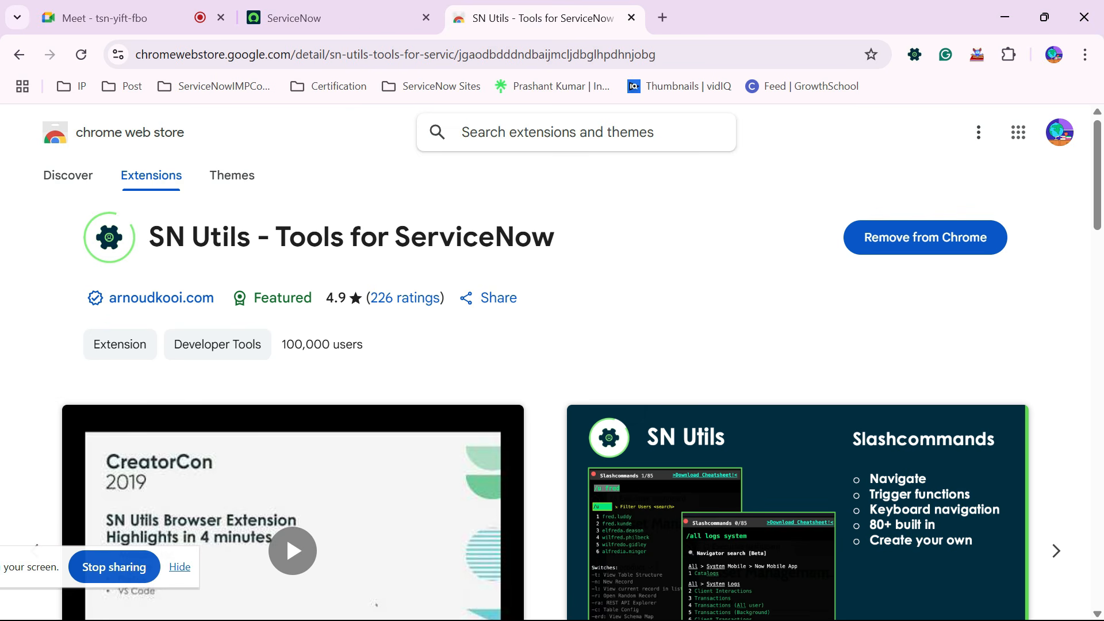
# Review the SN Utils store page's rating, Technical Names and Pro code tools screenshots, and close the page.
pyautogui.moveTo(326, 297); pyautogui.dragTo(347, 297)
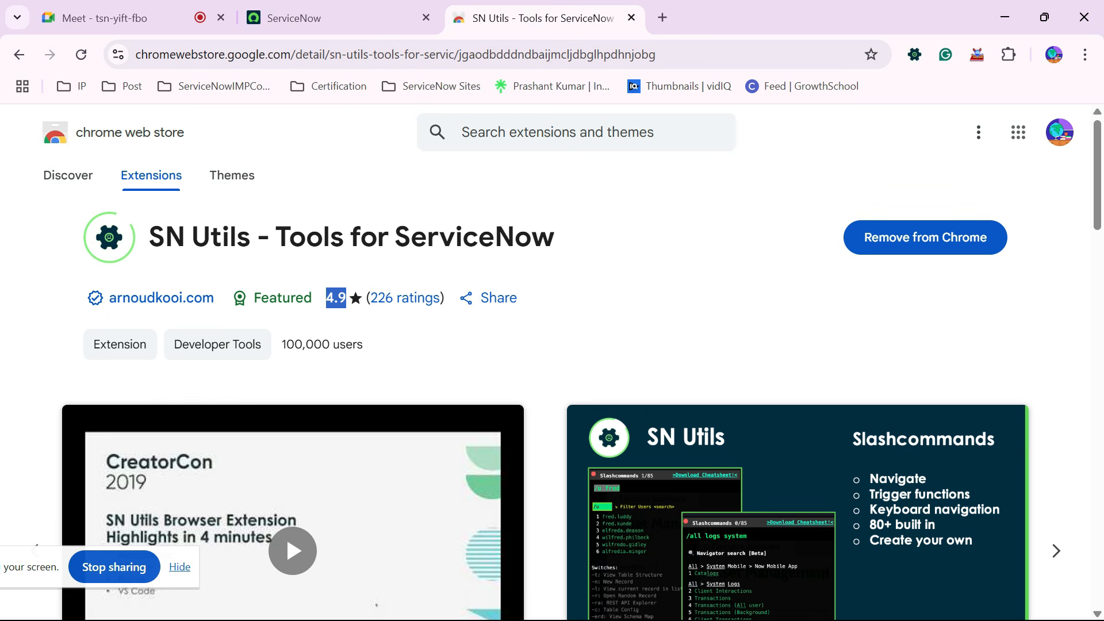
pyautogui.click(546, 317)
pyautogui.scroll(-4, 545, 403)
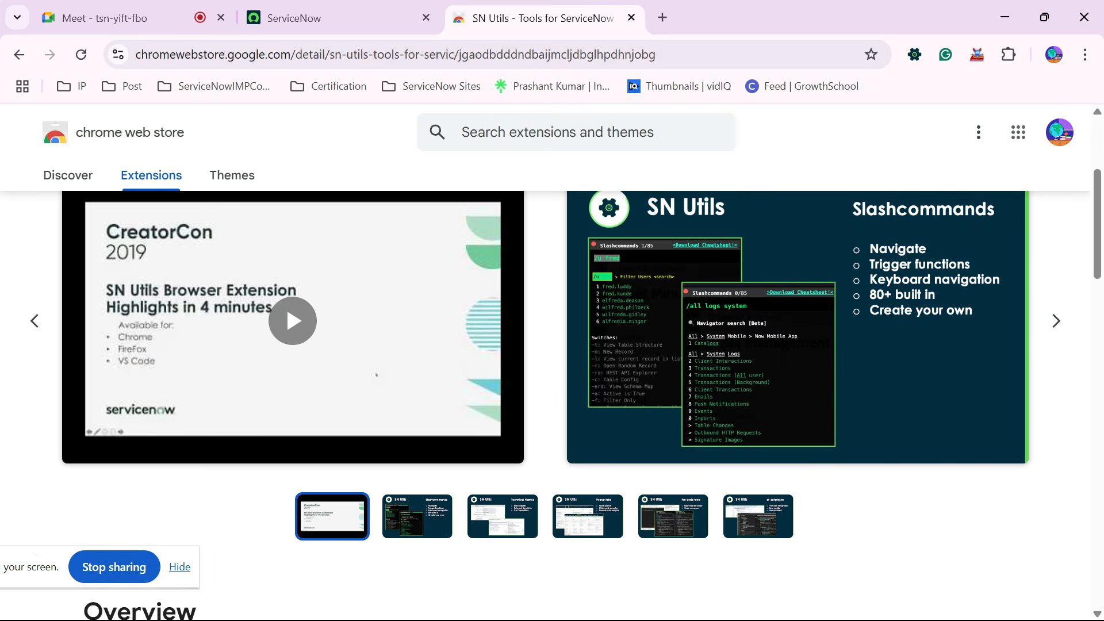
pyautogui.scroll(3, 545, 402)
pyautogui.scroll(-4, 545, 402)
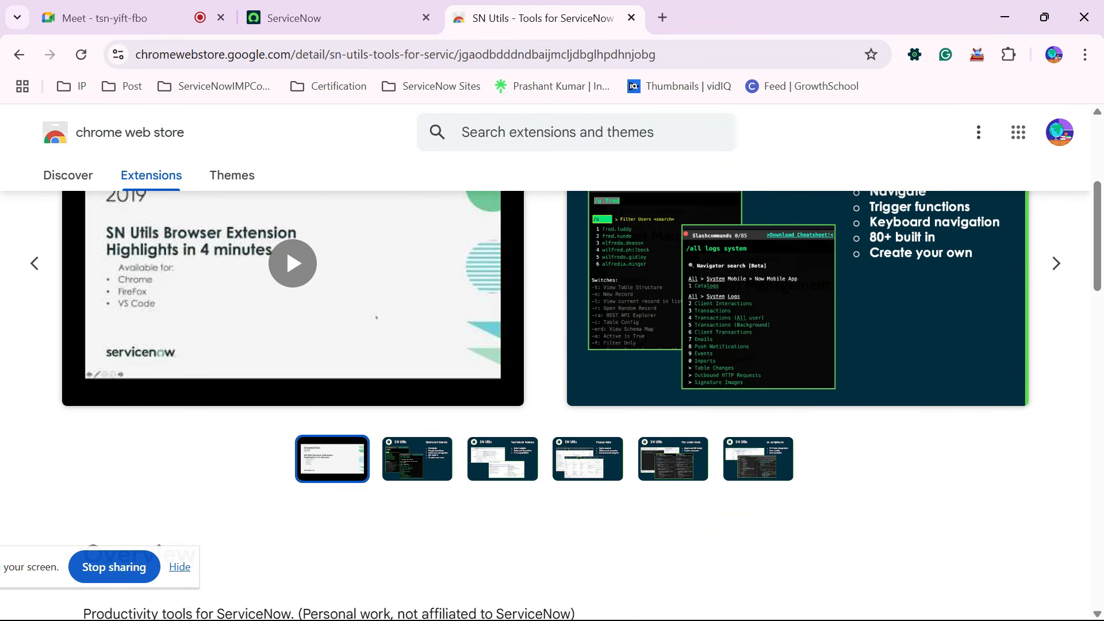
pyautogui.click(418, 459)
pyautogui.click(503, 459)
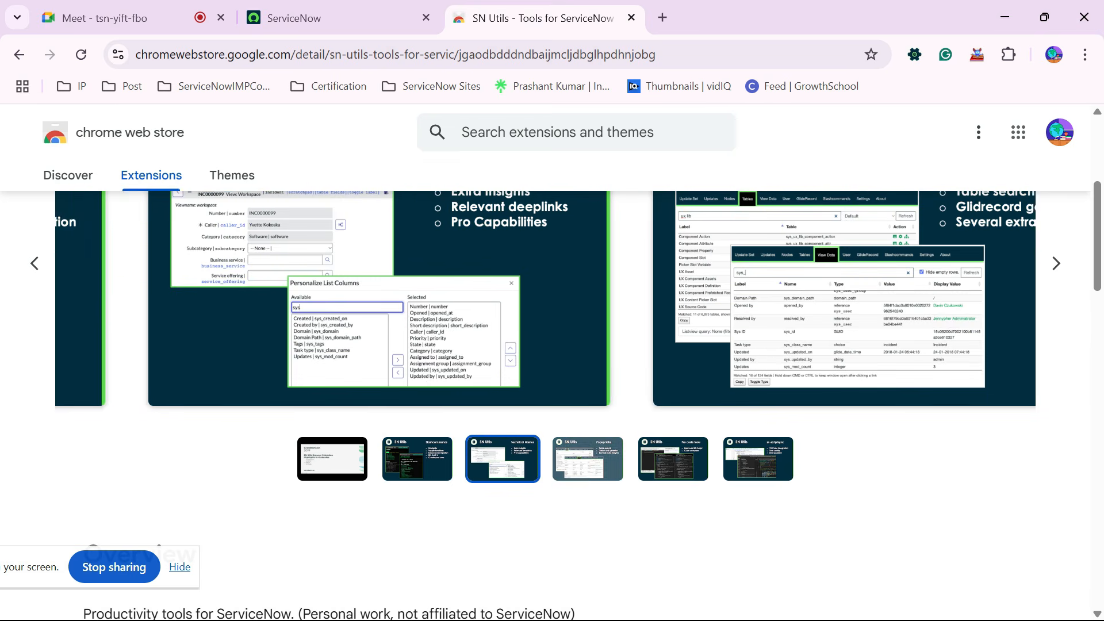
pyautogui.click(673, 459)
pyautogui.scroll(5, 758, 459)
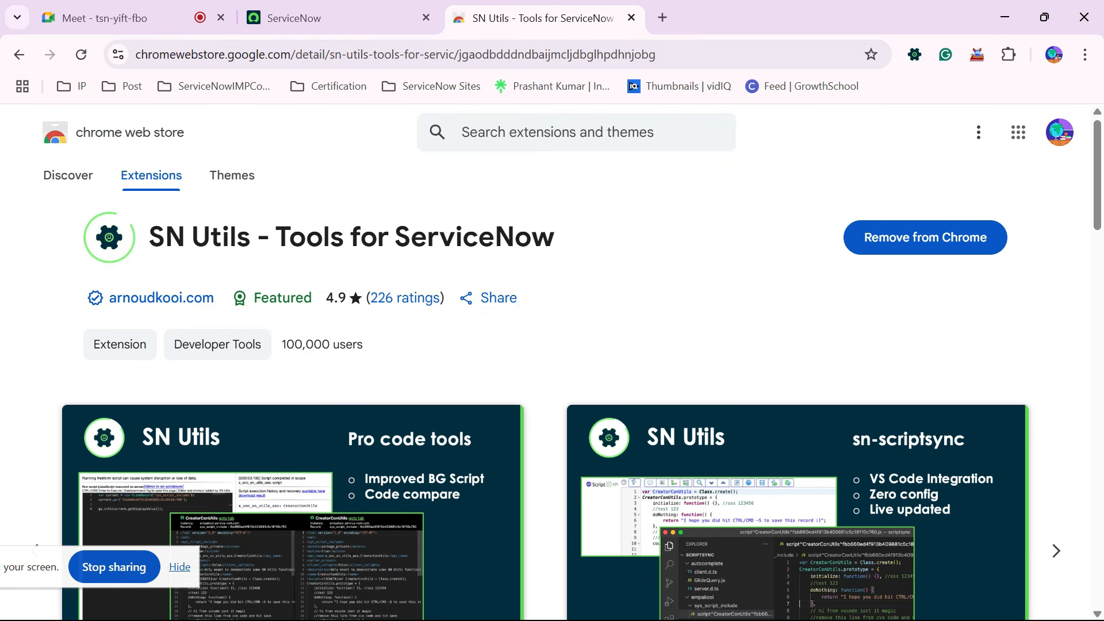
pyautogui.hotkey('ctrl', 'w')
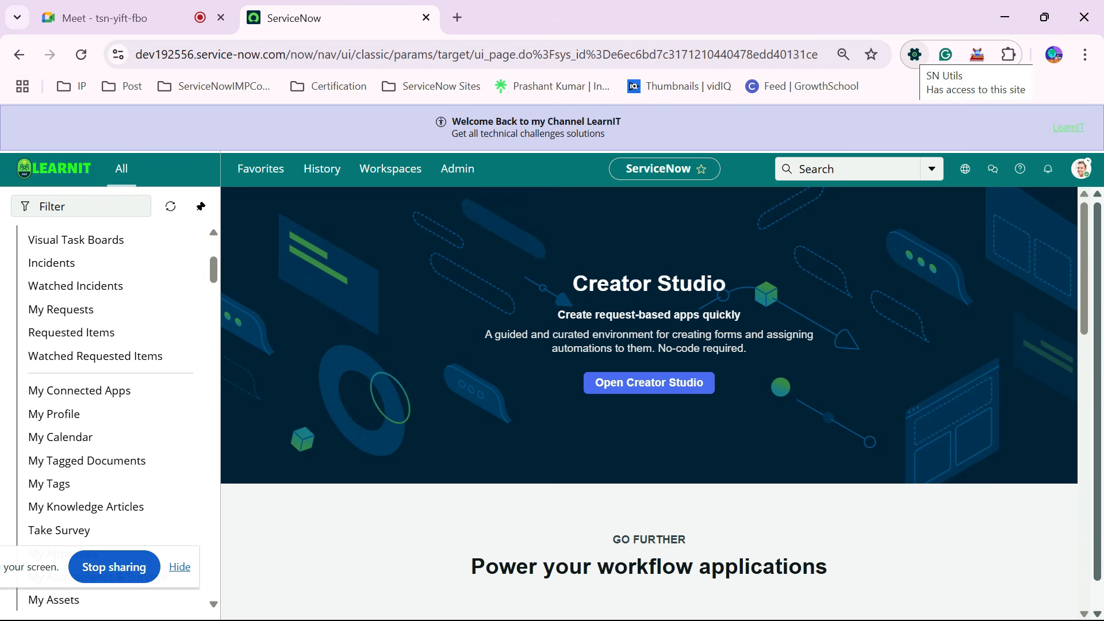
# View the SN Utils extension's About information, open its LinkedIn company page and close that page.
pyautogui.click(914, 54)
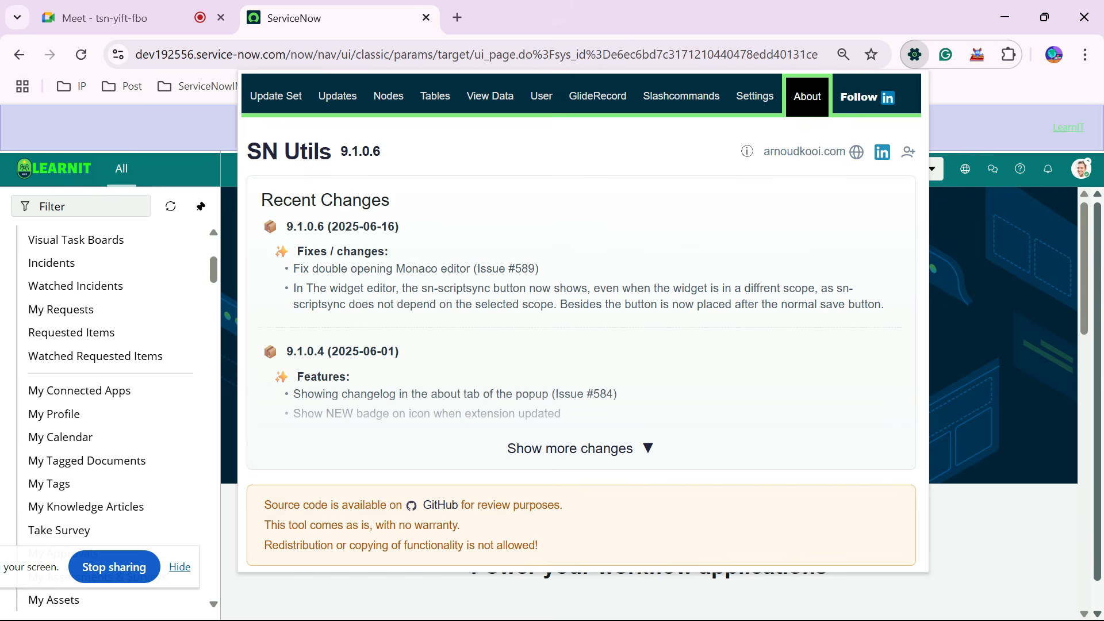
pyautogui.click(857, 96)
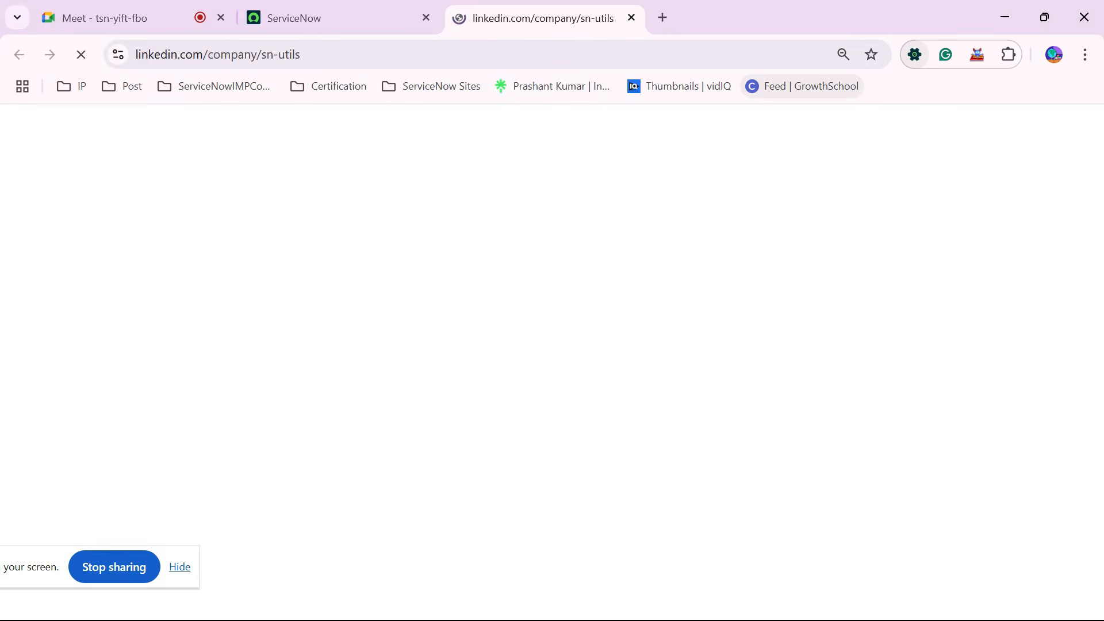
pyautogui.hotkey('ctrl', 'w')
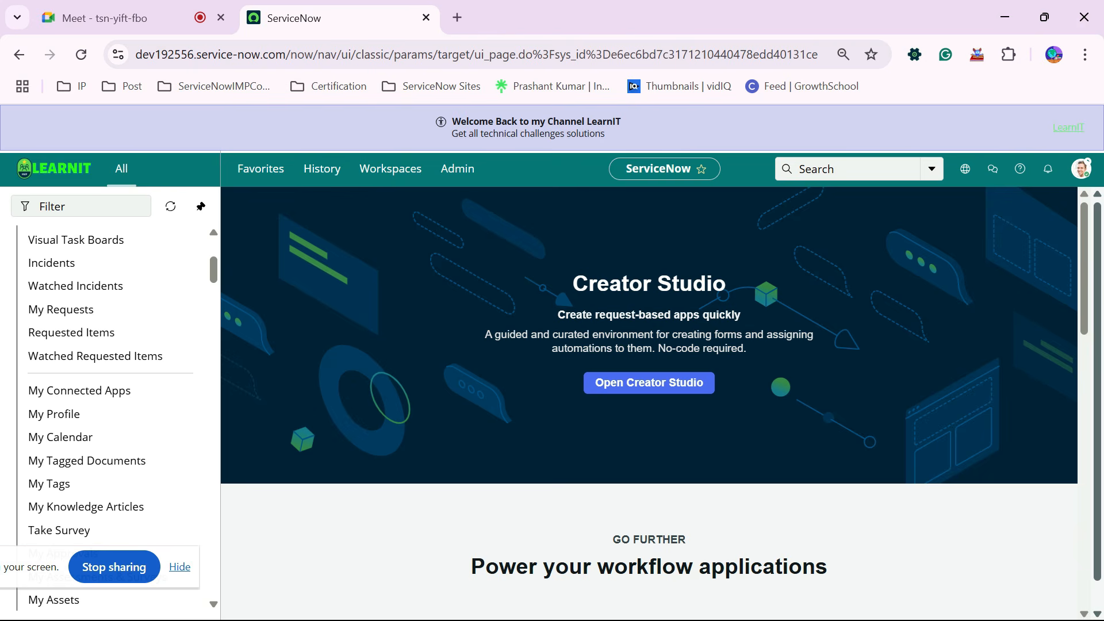
# Reopen the closed SN Utils page in the Chrome Web Store and close the LinkedIn and blank tabs.
pyautogui.hotkey('ctrl', 't')
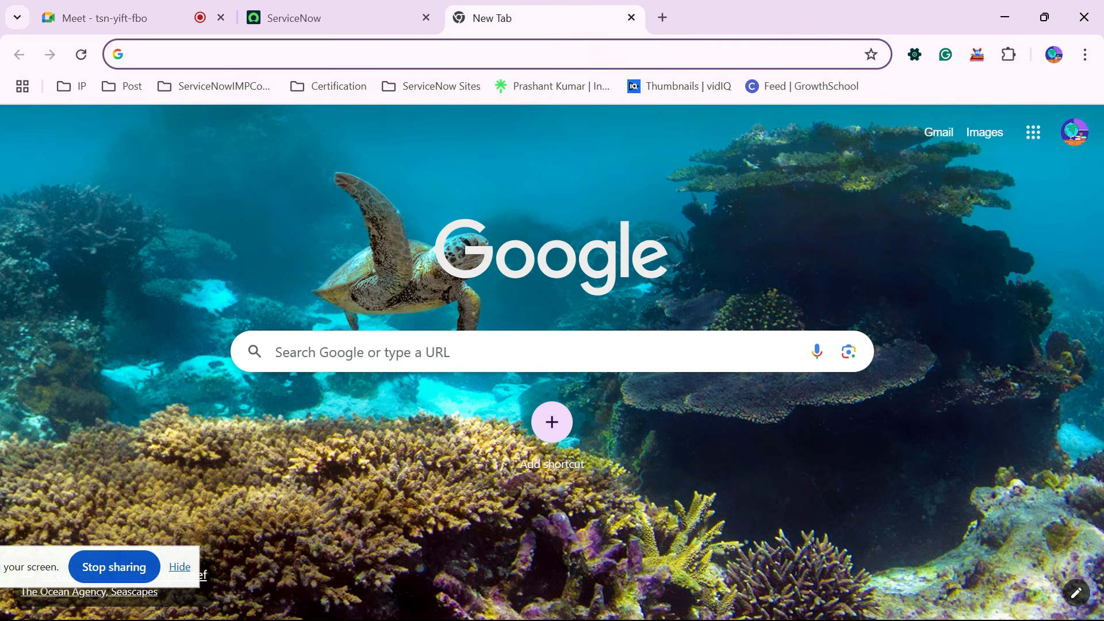
pyautogui.hotkey('ctrl', 'shift', 't')
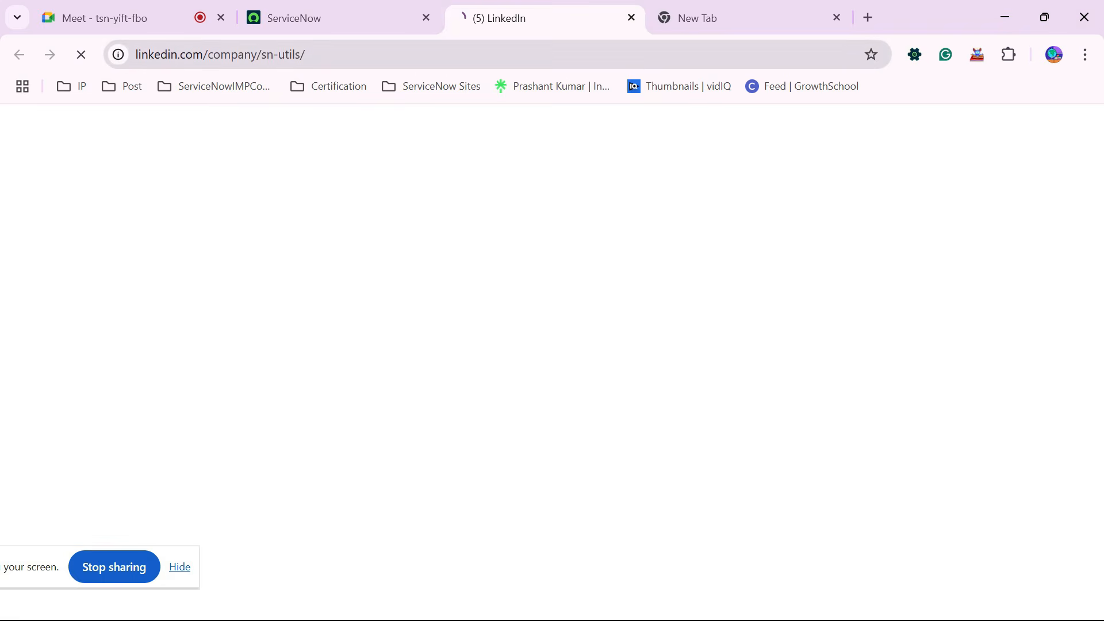
pyautogui.hotkey('ctrl', 'shift', 't')
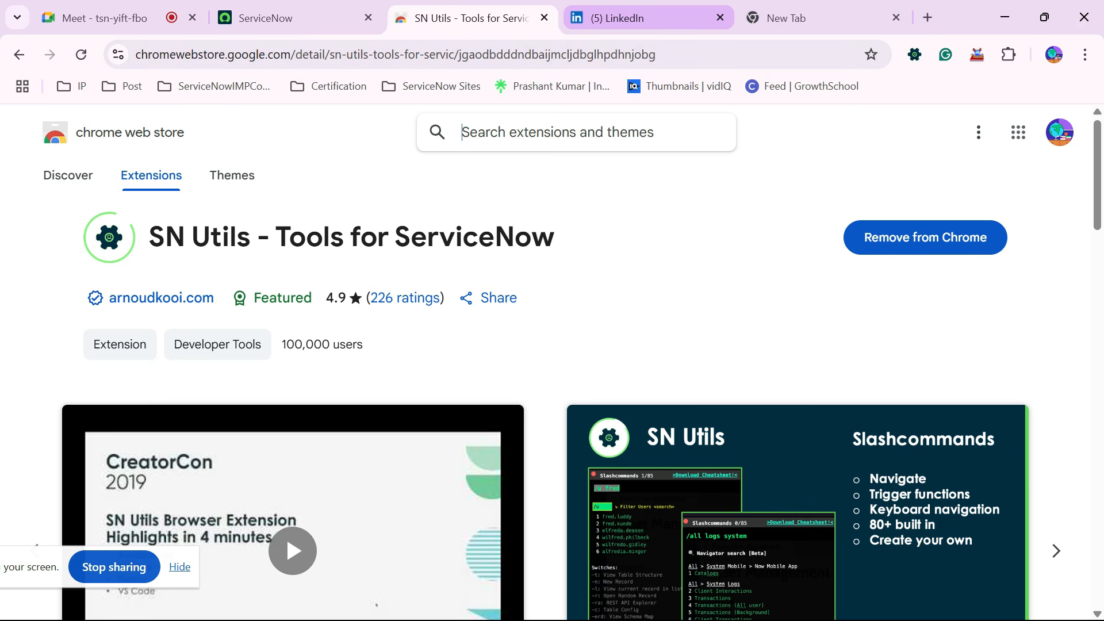
pyautogui.click(720, 18)
pyautogui.click(650, 18)
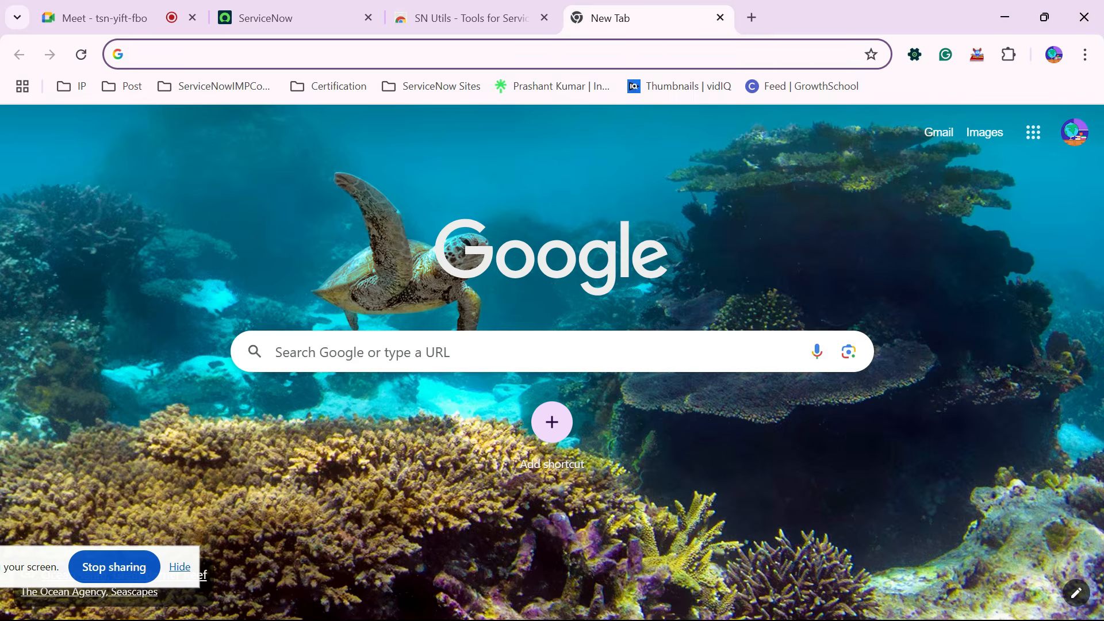
pyautogui.click(720, 18)
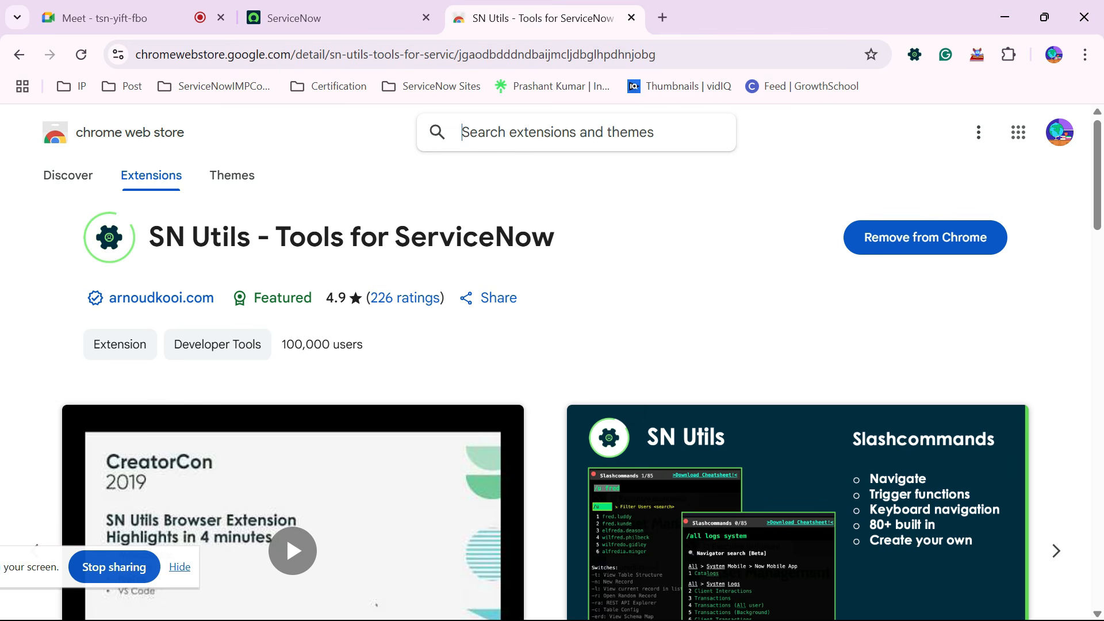
# Look over the SN Utils store page and the store's Themes and Extensions categories, and close the Chrome Web Store.
pyautogui.scroll(-4, 462, 132)
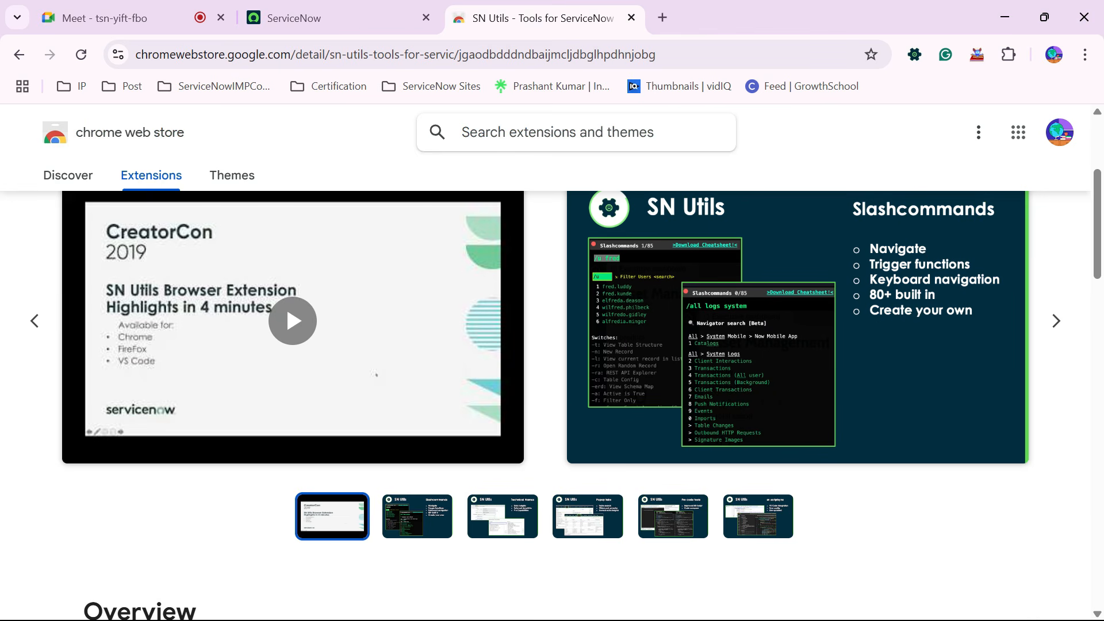
pyautogui.scroll(4, 462, 131)
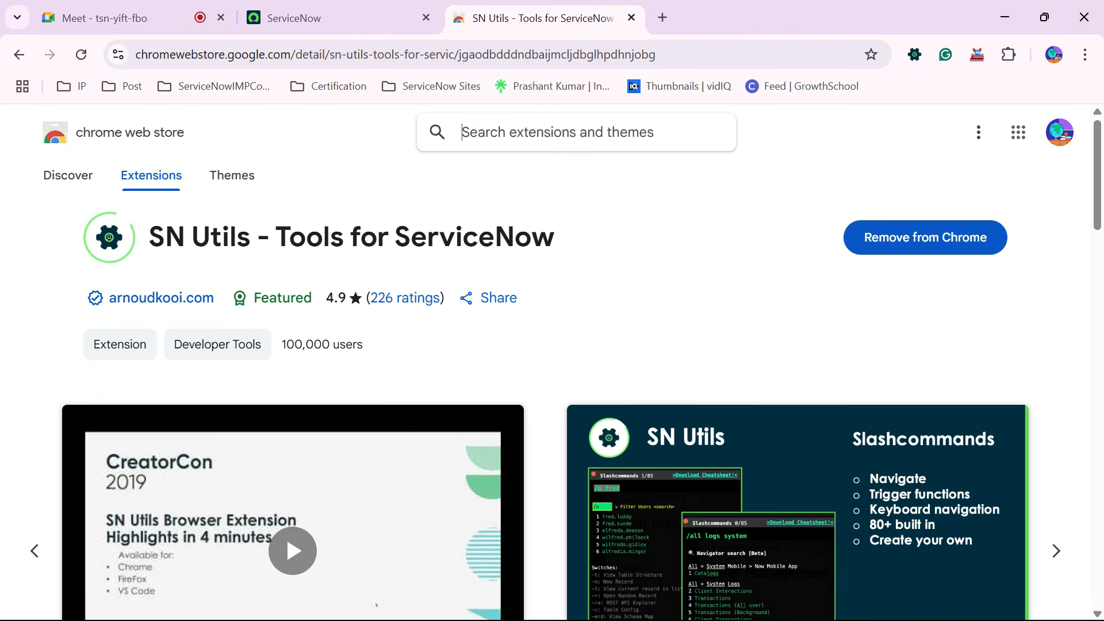
pyautogui.scroll(-2, 462, 132)
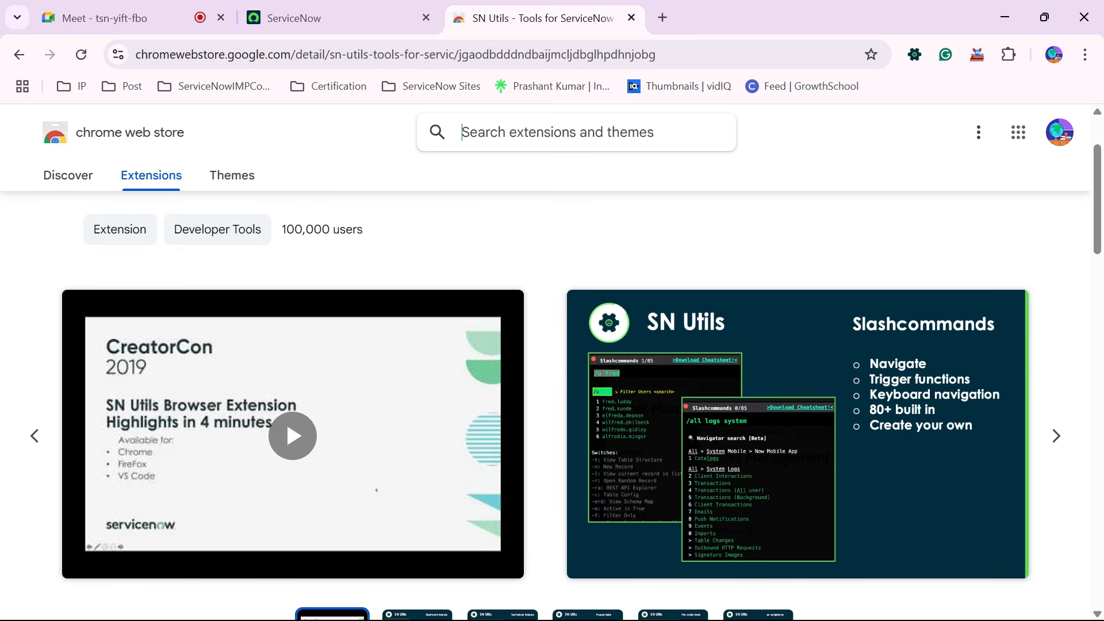
pyautogui.scroll(2, 463, 132)
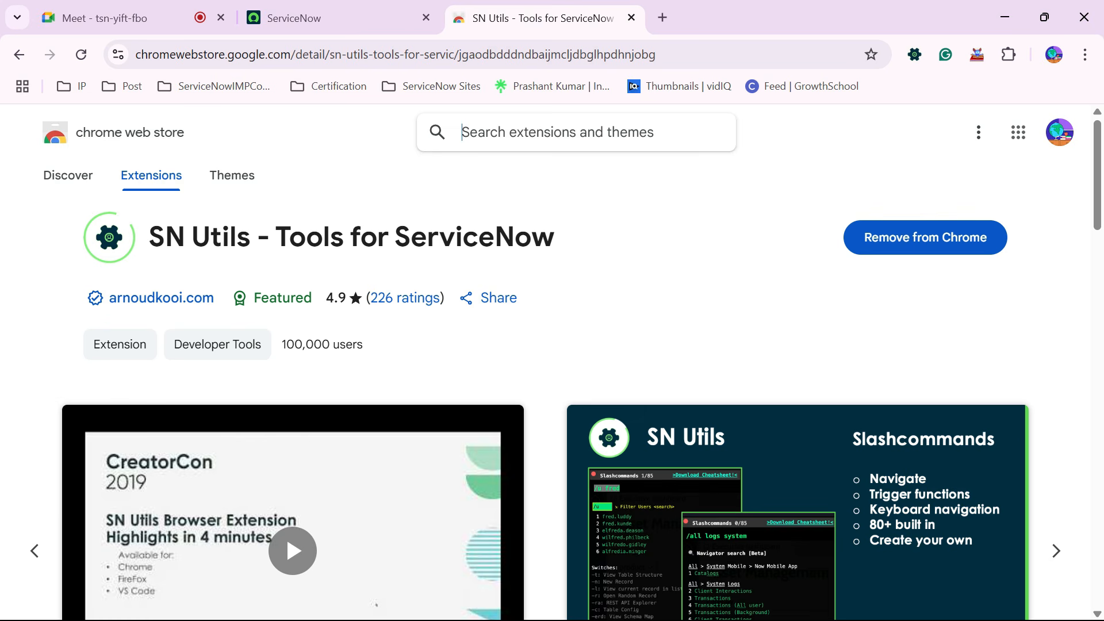
pyautogui.scroll(-6, 552, 363)
pyautogui.scroll(6, 552, 363)
pyautogui.click(231, 176)
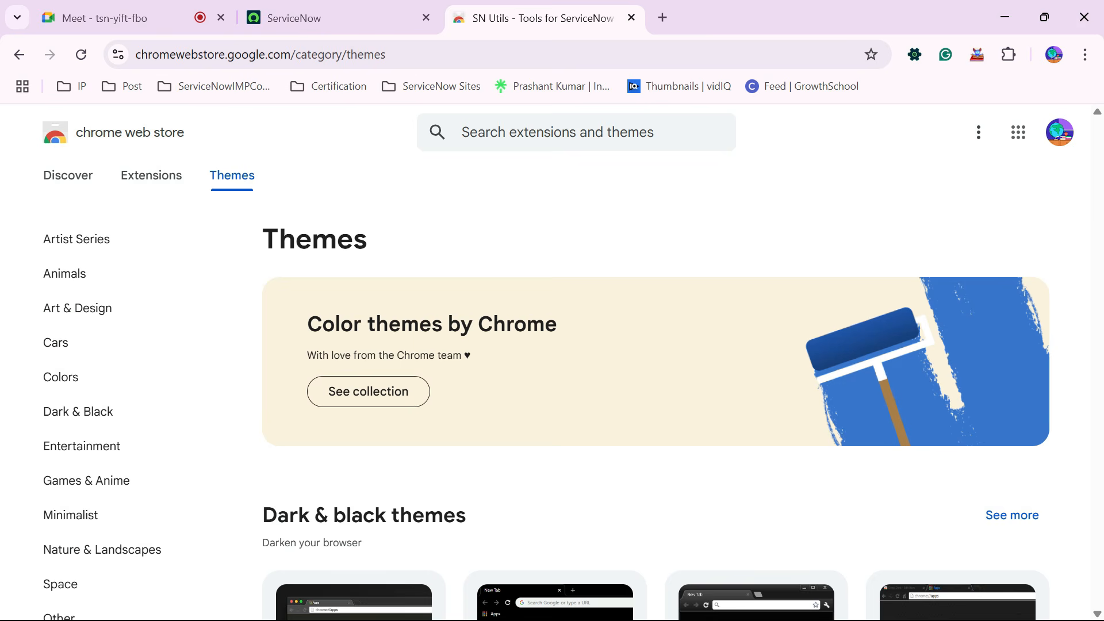
pyautogui.click(152, 175)
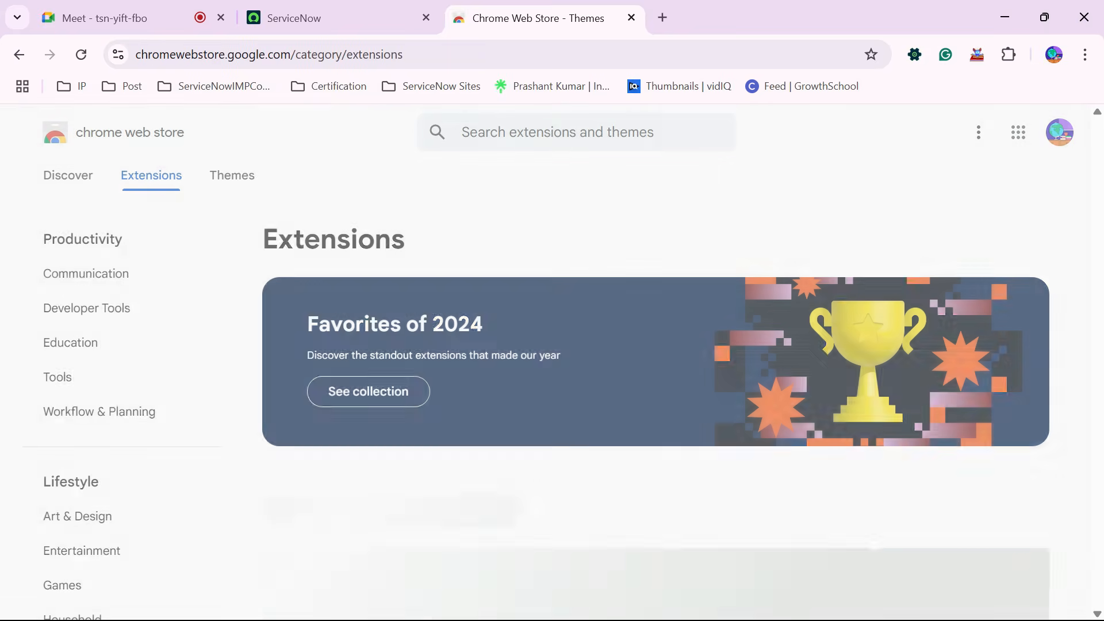
pyautogui.hotkey('ctrl', 'w')
# Filter the ServiceNow navigation for "incident", show the open incidents and open incident INC0010407.
pyautogui.click(81, 206)
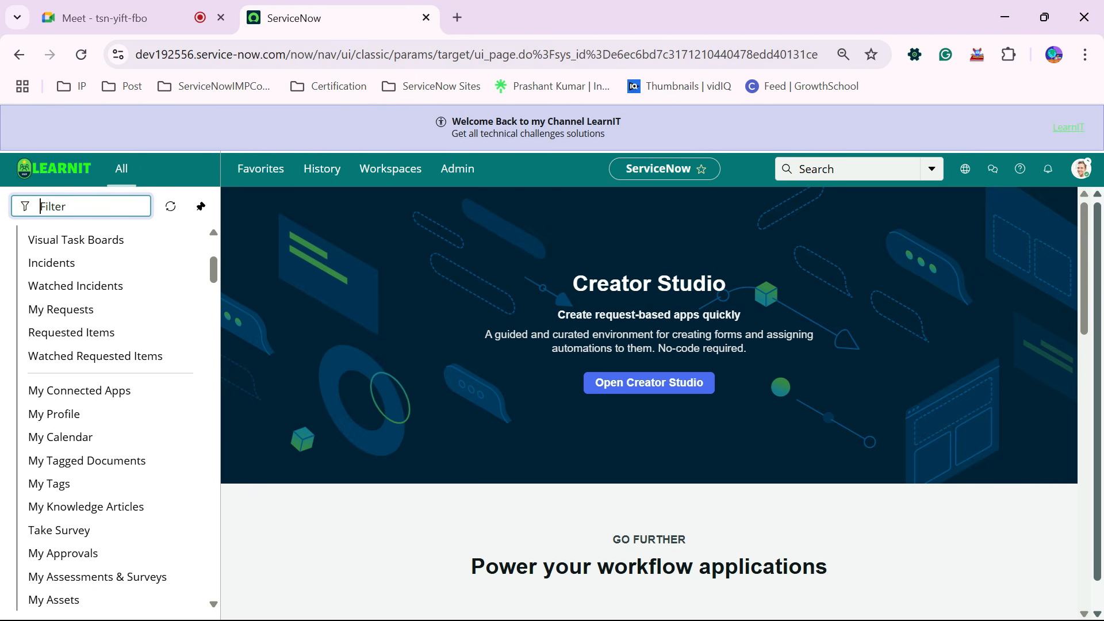
pyautogui.write('incident')
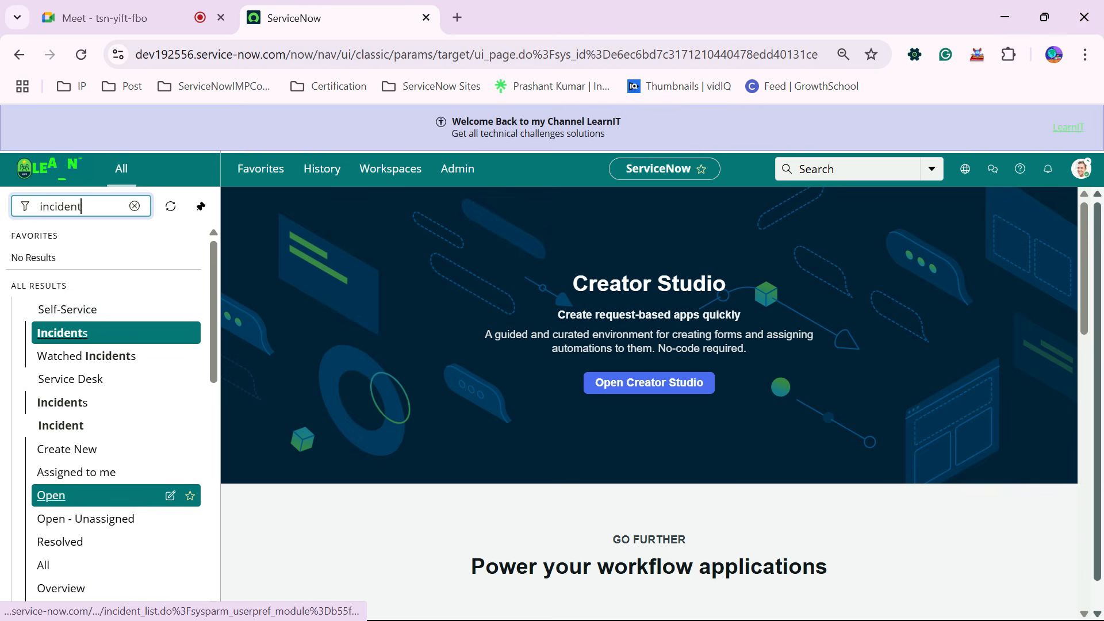
pyautogui.click(51, 495)
pyautogui.click(301, 311)
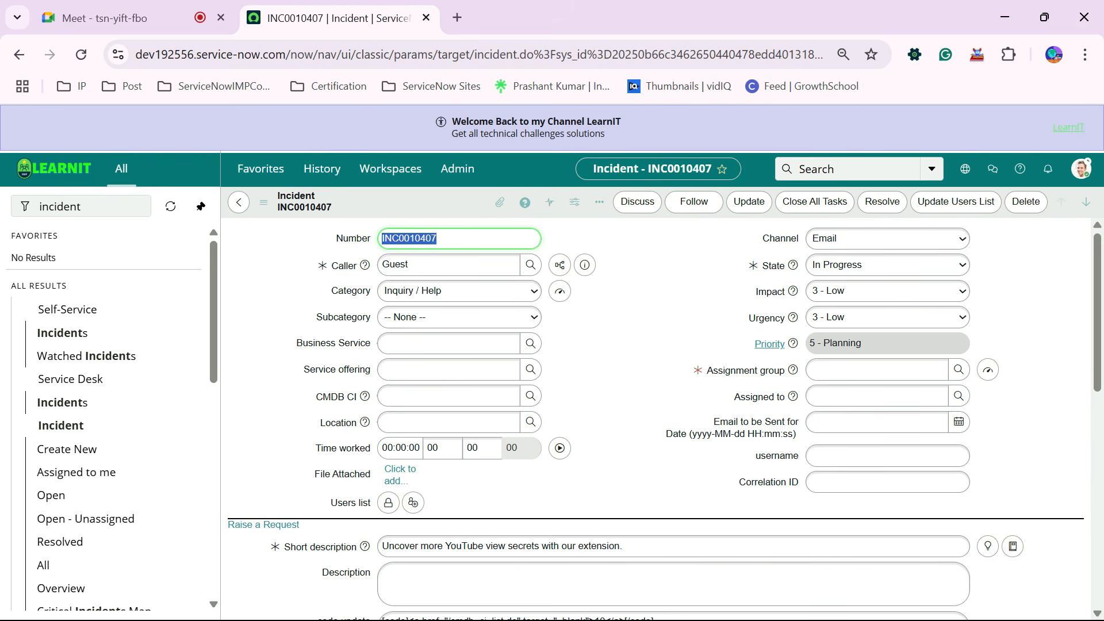
# Show the technical field names on the incident form and inspect the State field's name and choice values.
pyautogui.doubleClick(343, 317)
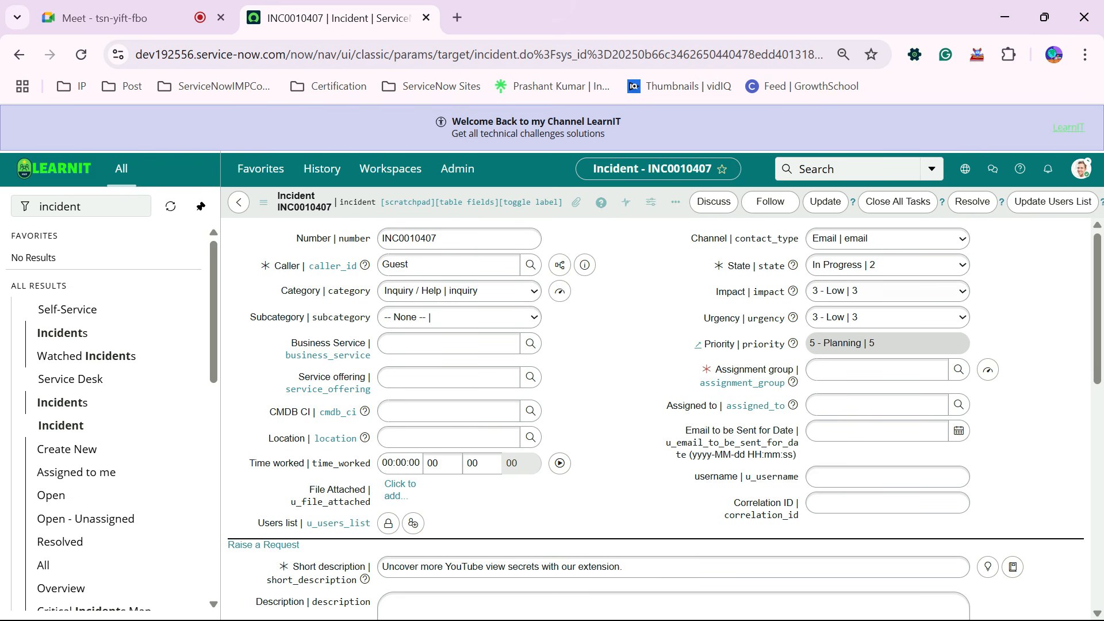
pyautogui.doubleClick(771, 266)
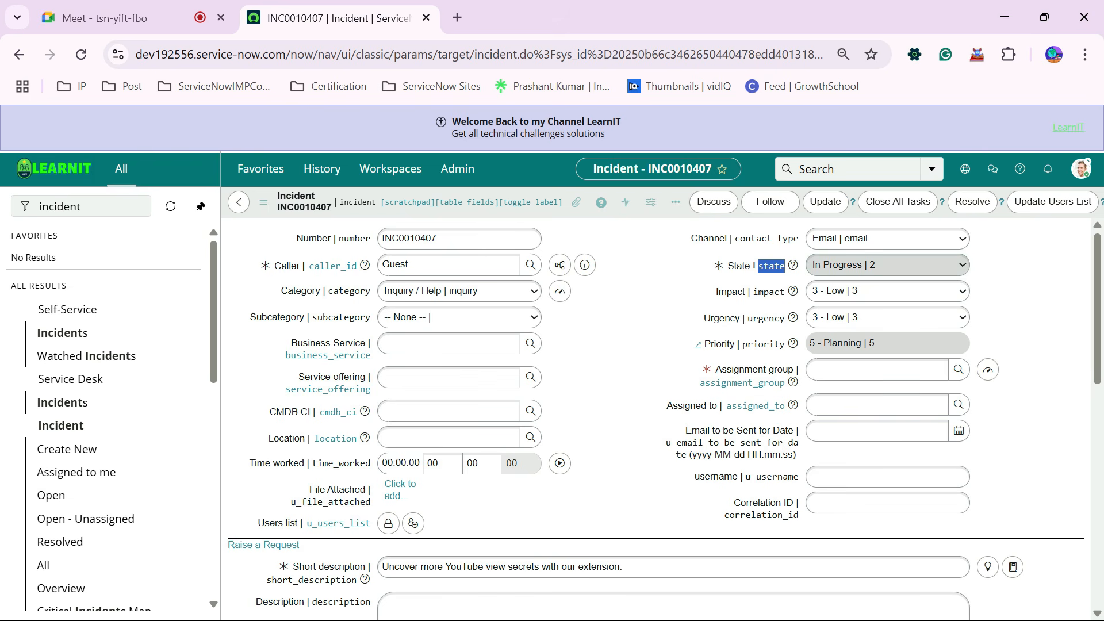
pyautogui.click(1016, 270)
pyautogui.click(885, 265)
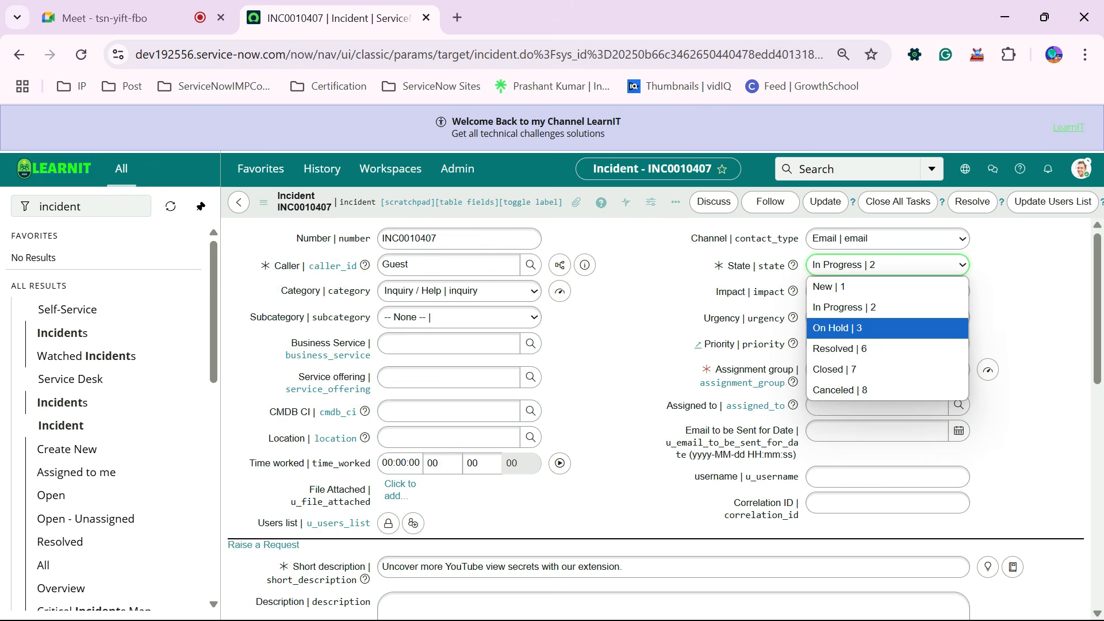
pyautogui.click(633, 345)
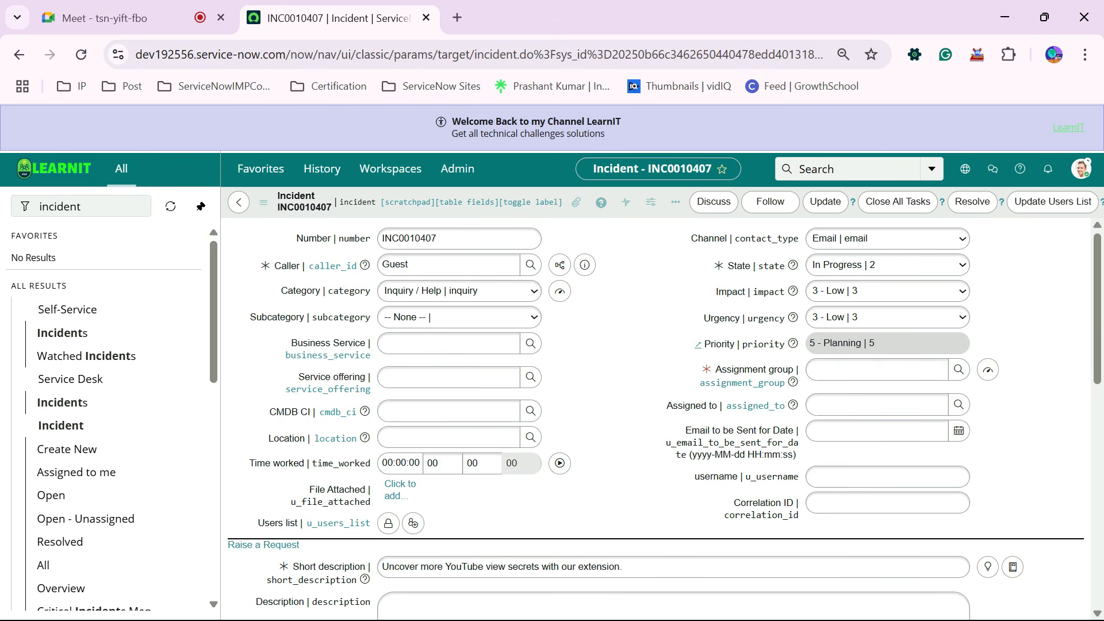
# Demonstrate toggling the incident form's technical field names off, on and off again.
pyautogui.doubleClick(316, 377)
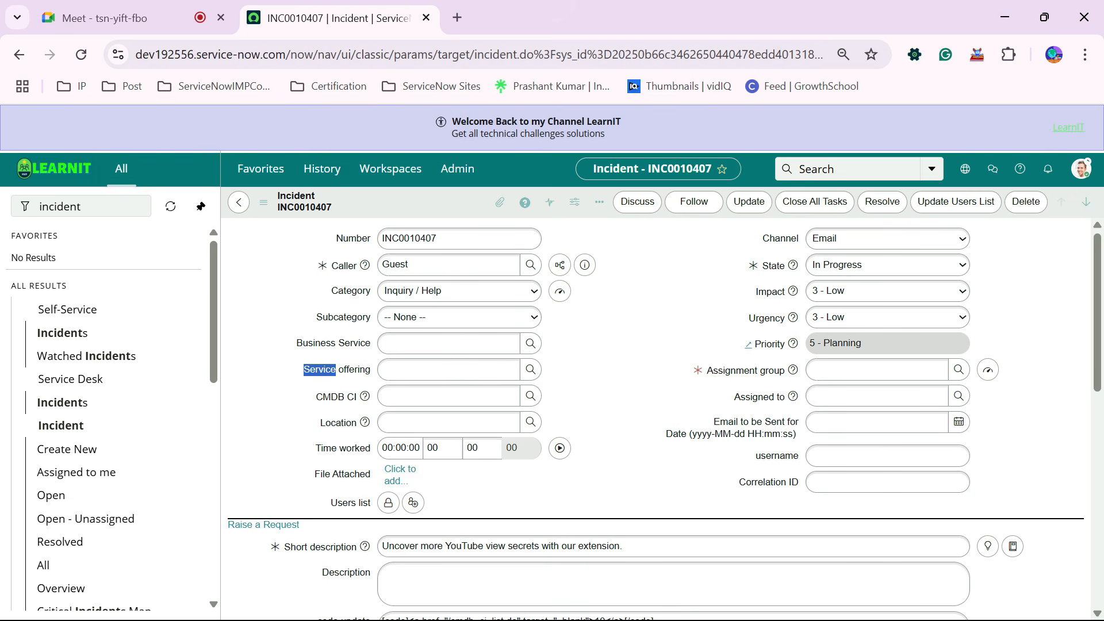
pyautogui.click(276, 373)
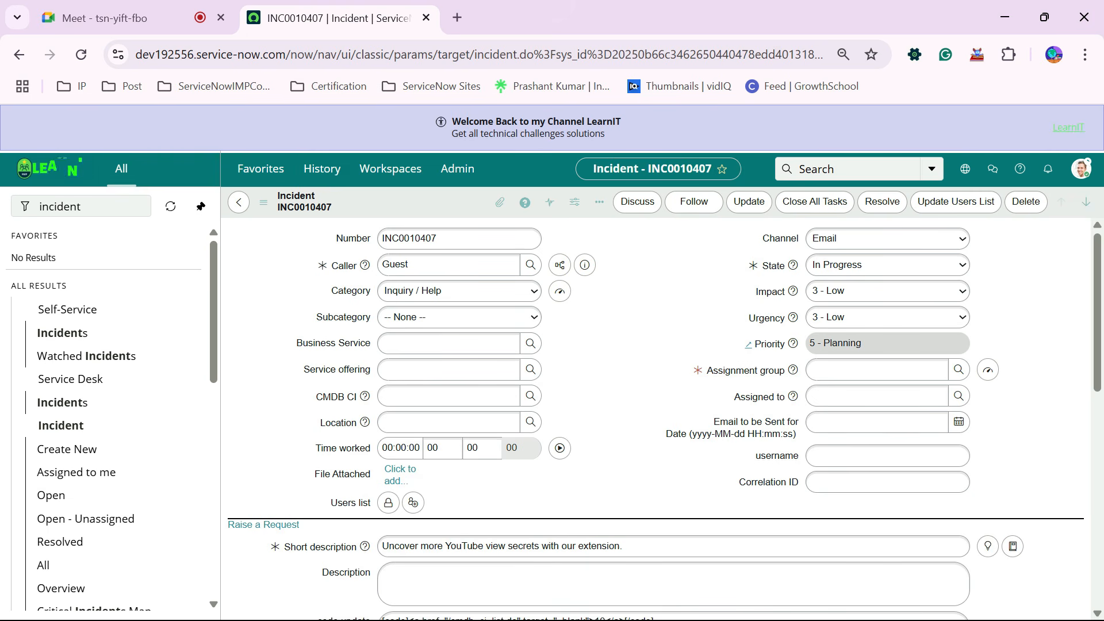
pyautogui.doubleClick(344, 317)
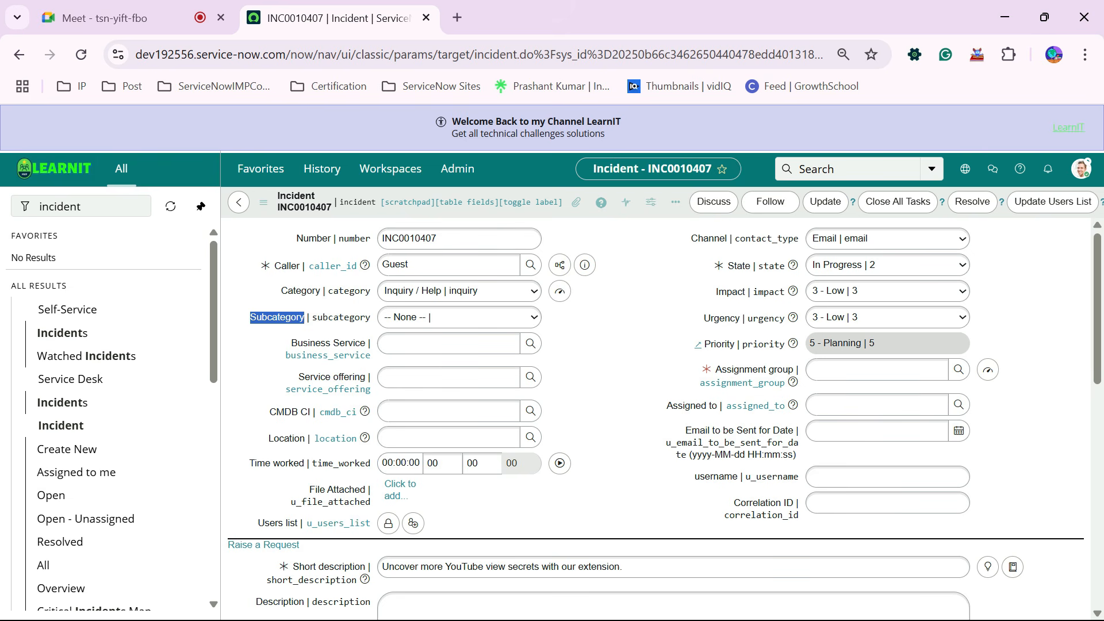
pyautogui.doubleClick(242, 317)
pyautogui.click(449, 396)
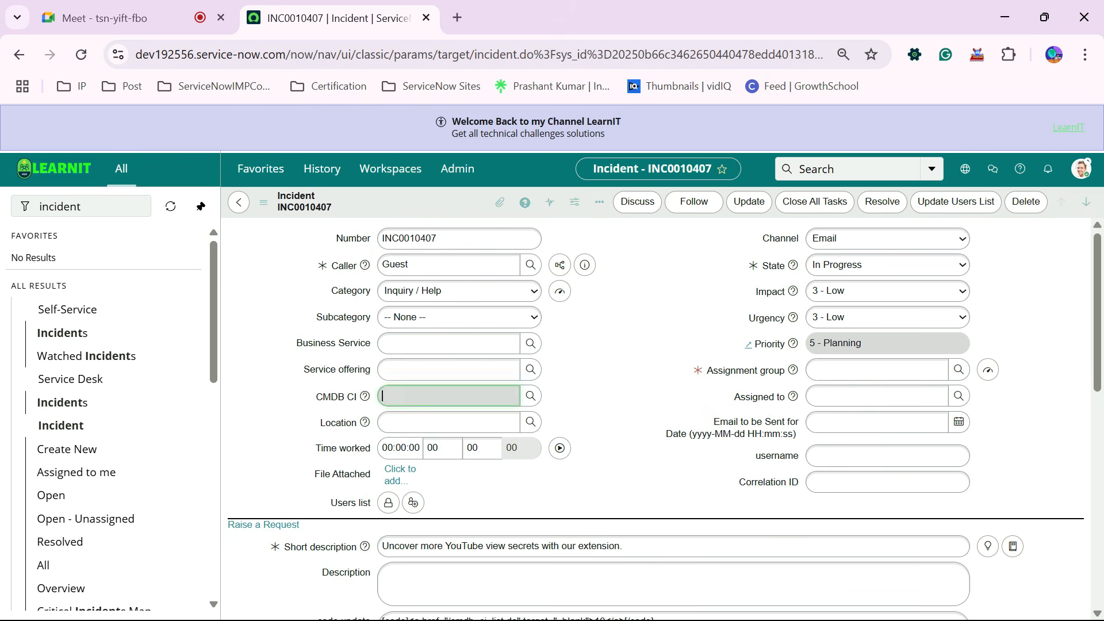
# Show the Location field's dictionary information, highlight its field name and turn the technical field names on.
pyautogui.scroll(-1, 690, 460)
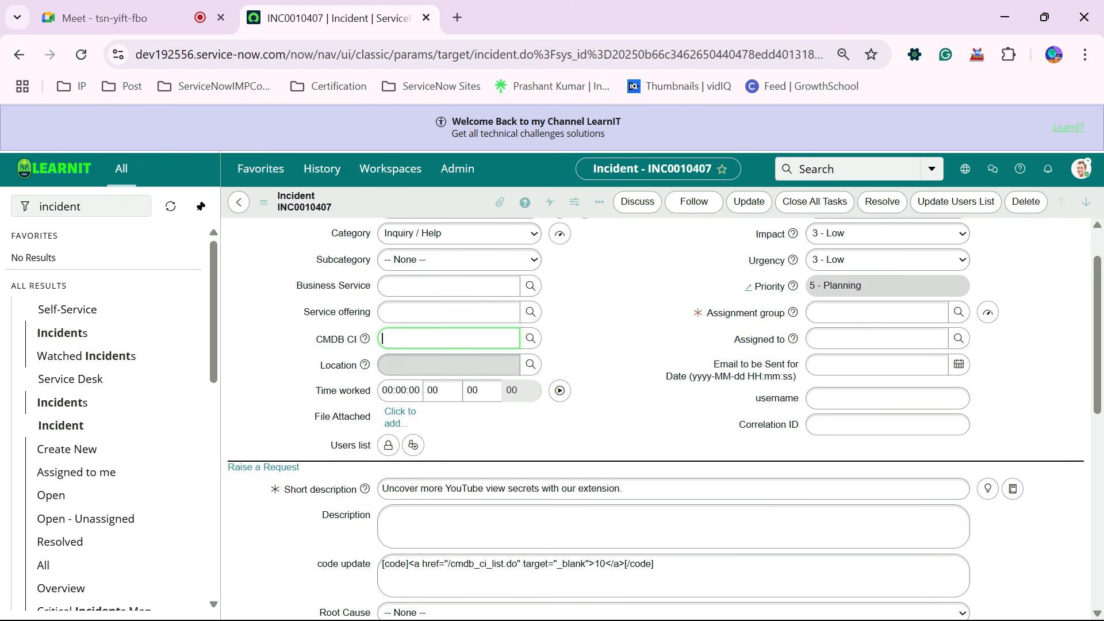
pyautogui.rightClick(335, 366)
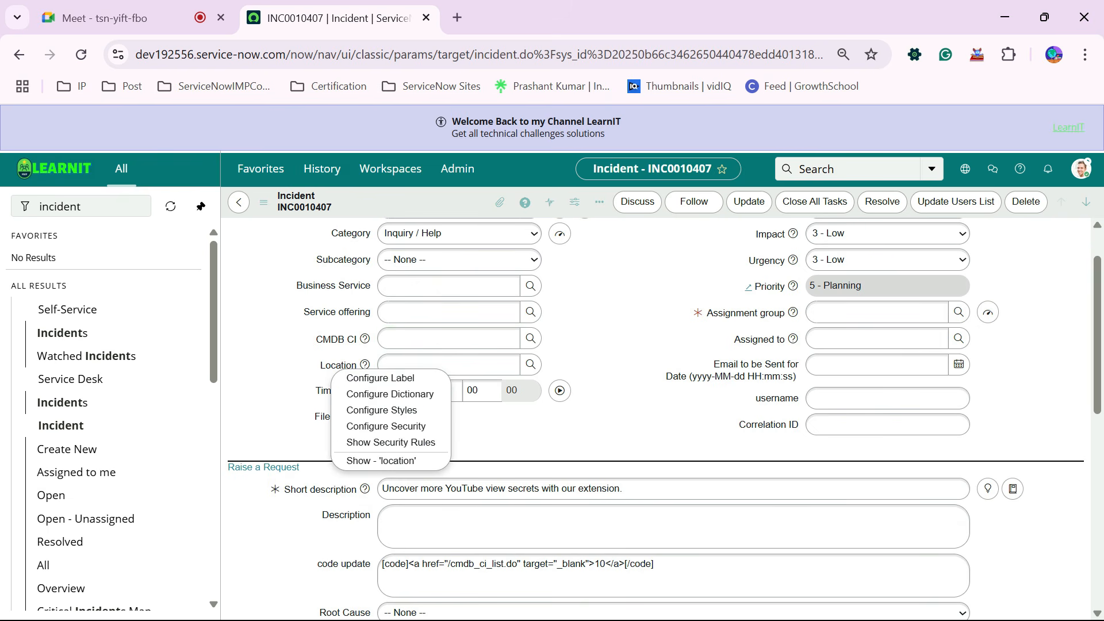
pyautogui.click(380, 461)
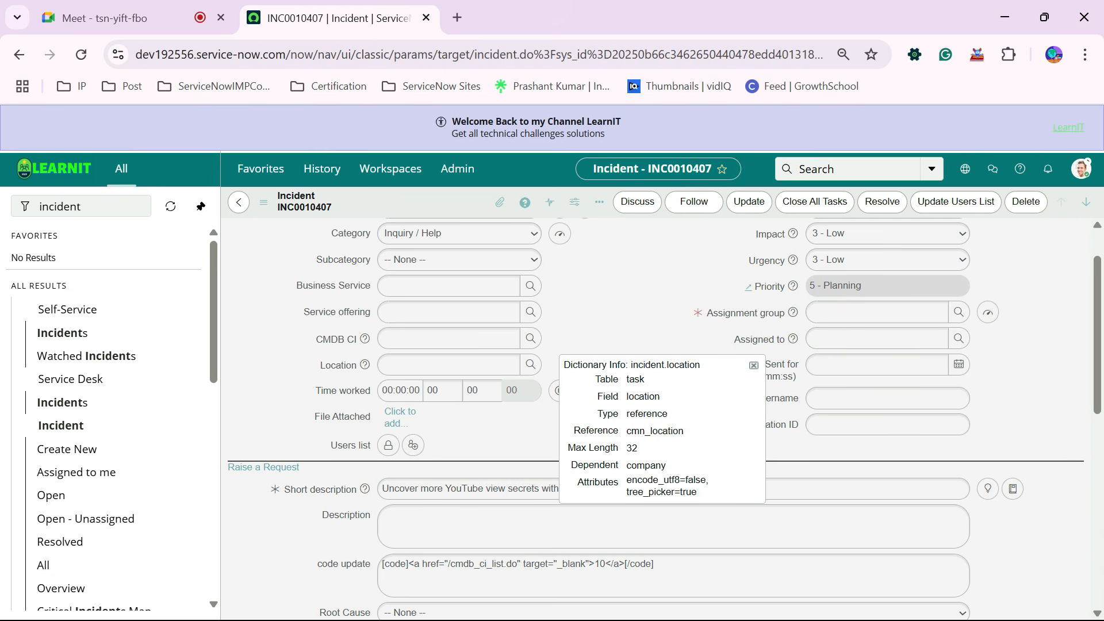
pyautogui.doubleClick(643, 396)
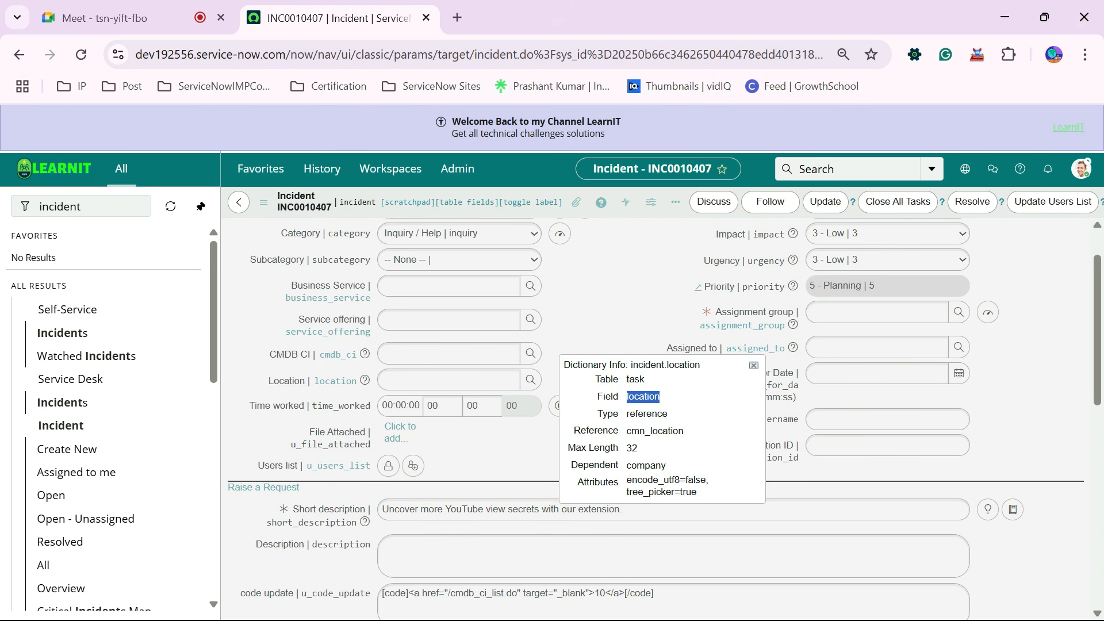
# Close the Location field's dictionary information and toggle the incident form's technical field names off and on again.
pyautogui.click(754, 365)
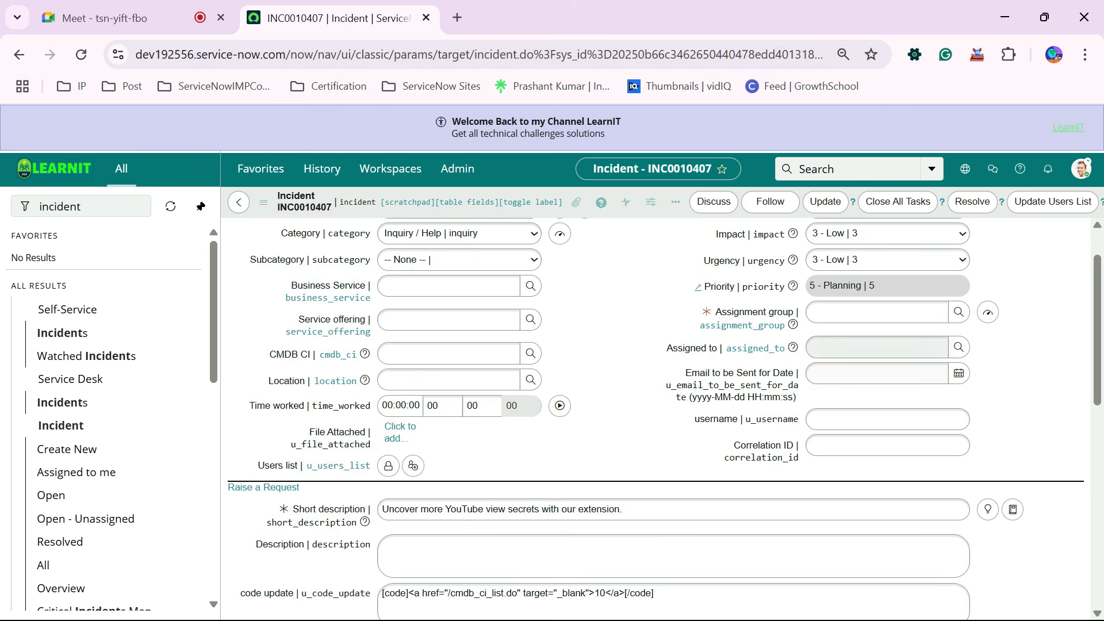
pyautogui.doubleClick(317, 319)
pyautogui.click(276, 334)
pyautogui.doubleClick(317, 313)
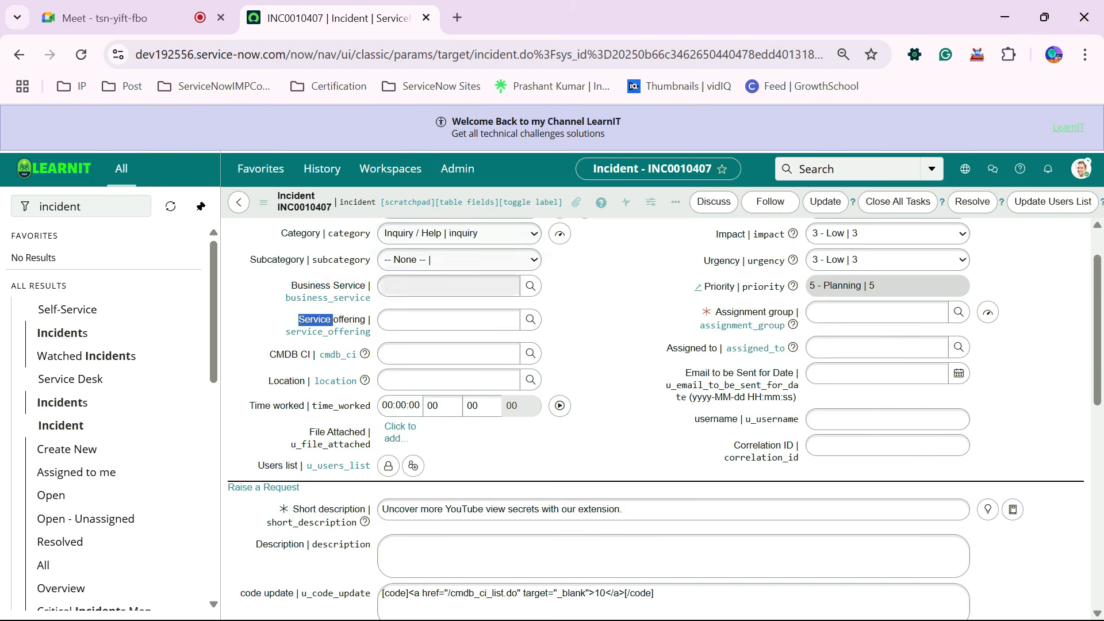
# Review the technical names down to the incident's related lists, and turn the technical field names off.
pyautogui.scroll(-5, 454, 265)
pyautogui.scroll(-4, 656, 403)
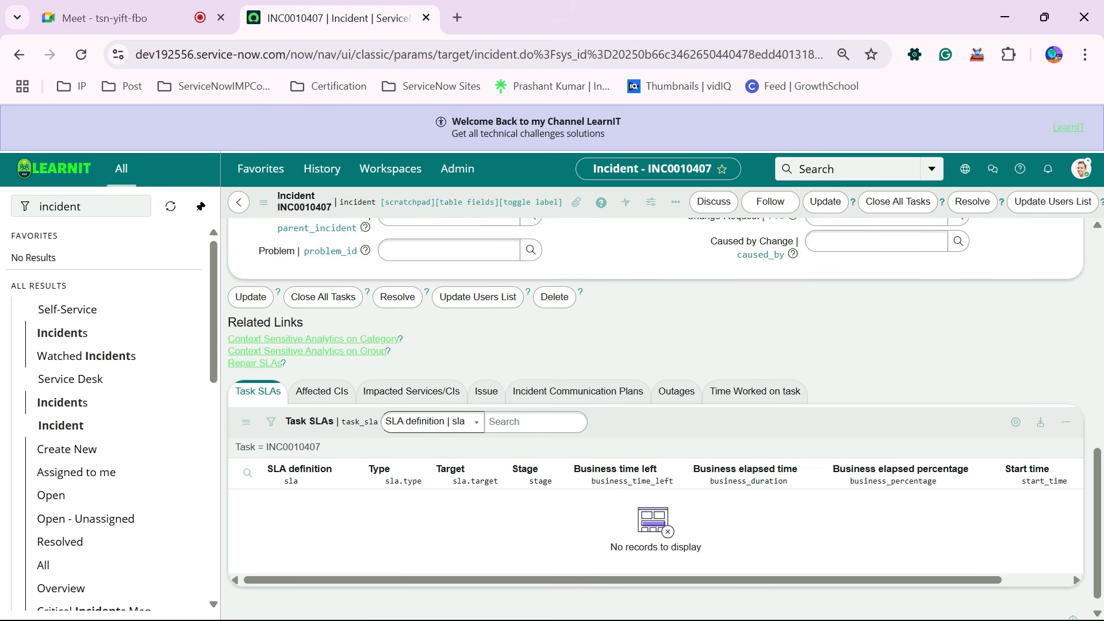
pyautogui.scroll(5, 656, 403)
pyautogui.scroll(5, 351, 291)
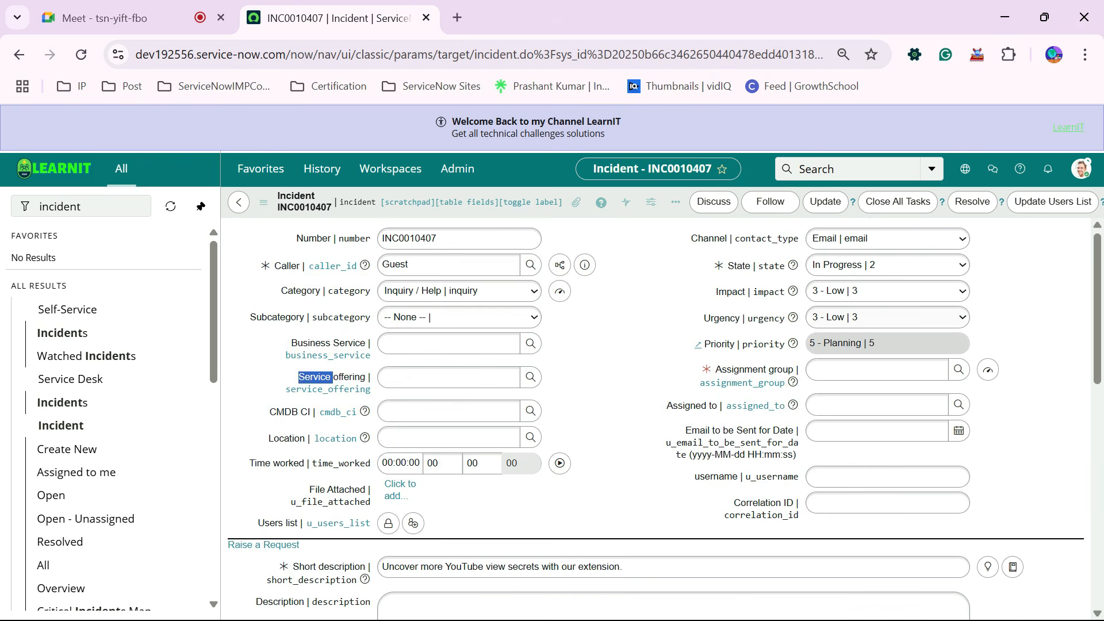
pyautogui.doubleClick(350, 291)
pyautogui.doubleClick(351, 291)
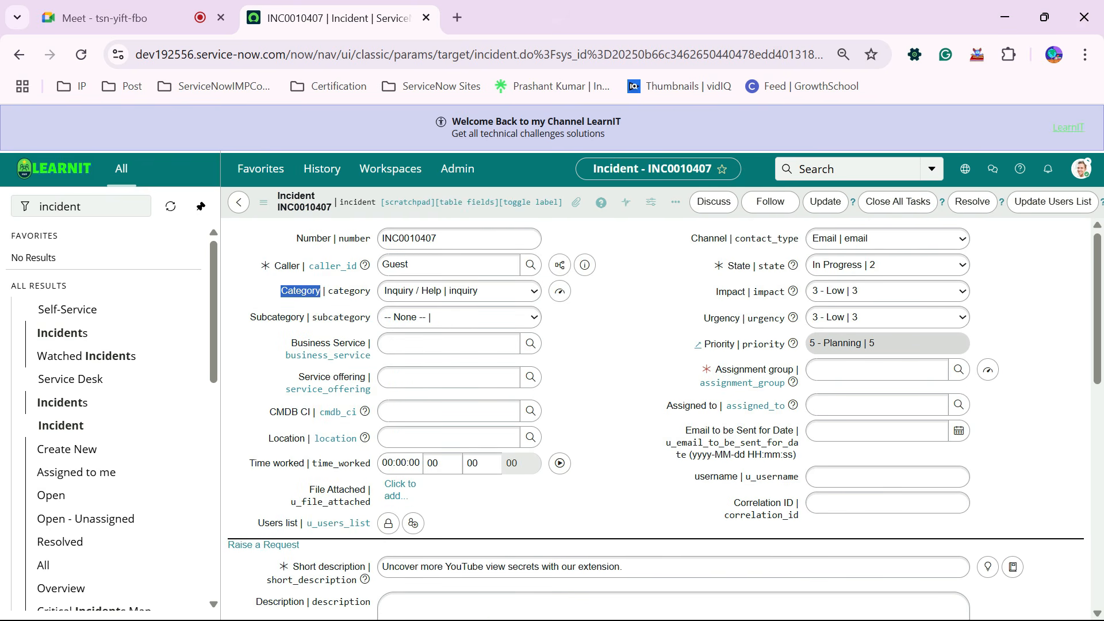
pyautogui.click(351, 291)
pyautogui.doubleClick(317, 377)
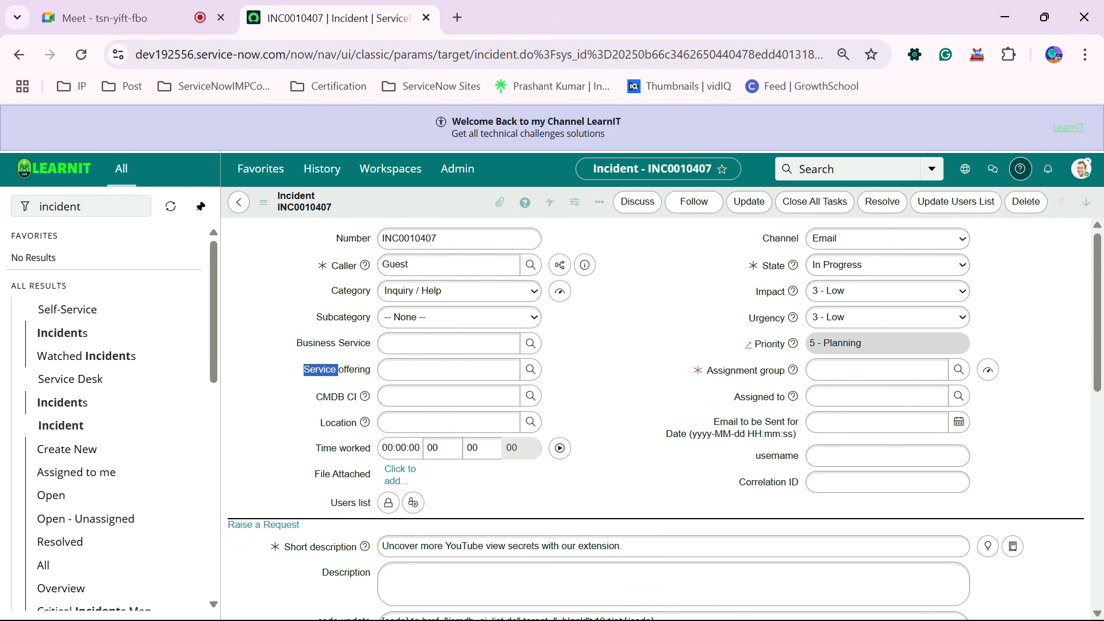
# Filter the navigation for "update set", and replace that filter with "local u" to find Local Update Sets.
pyautogui.doubleClick(61, 206)
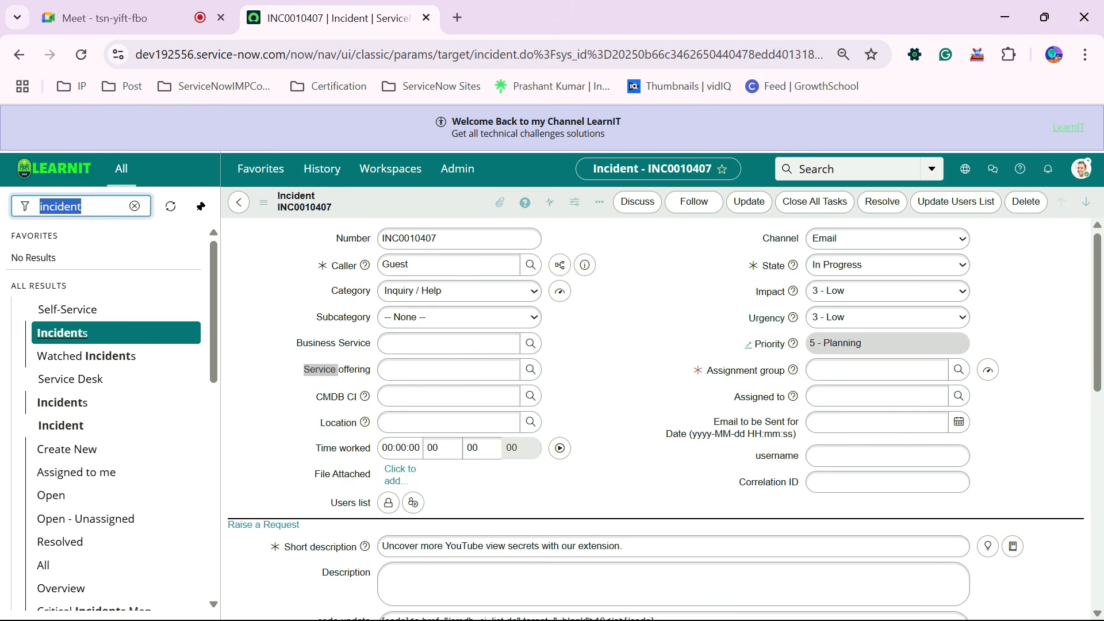
pyautogui.write('updat')
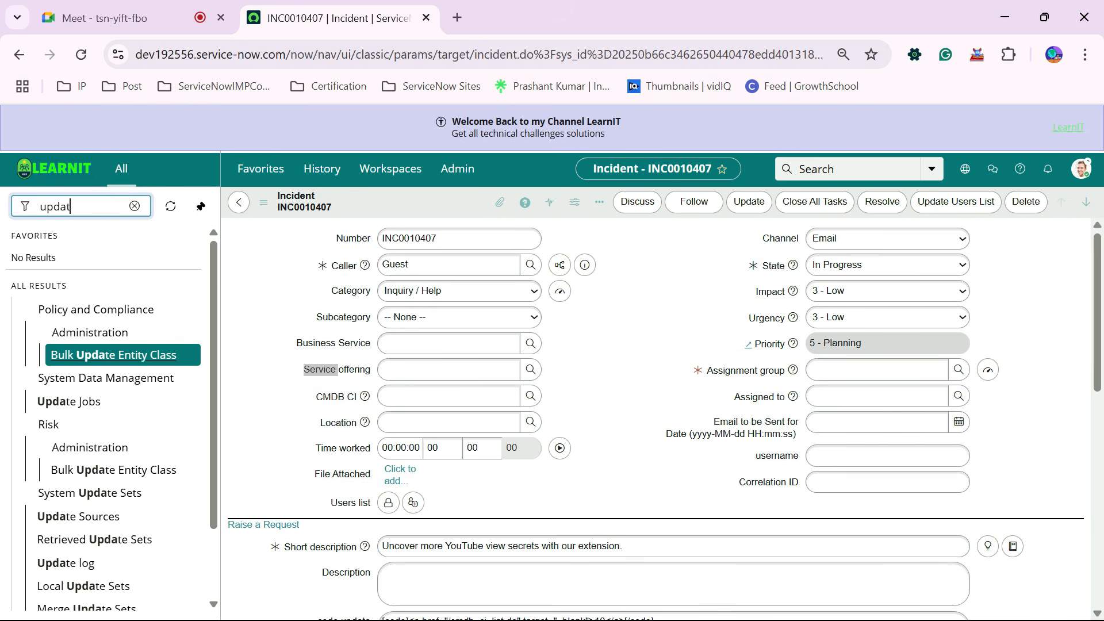
pyautogui.write('e set')
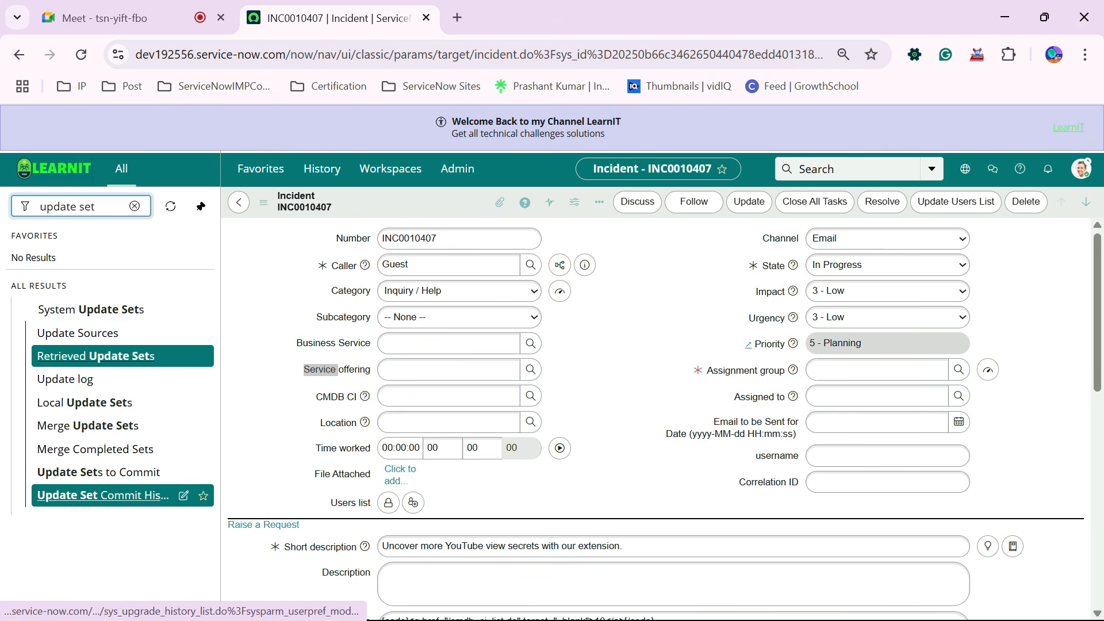
pyautogui.hotkey('ctrl', 'a')
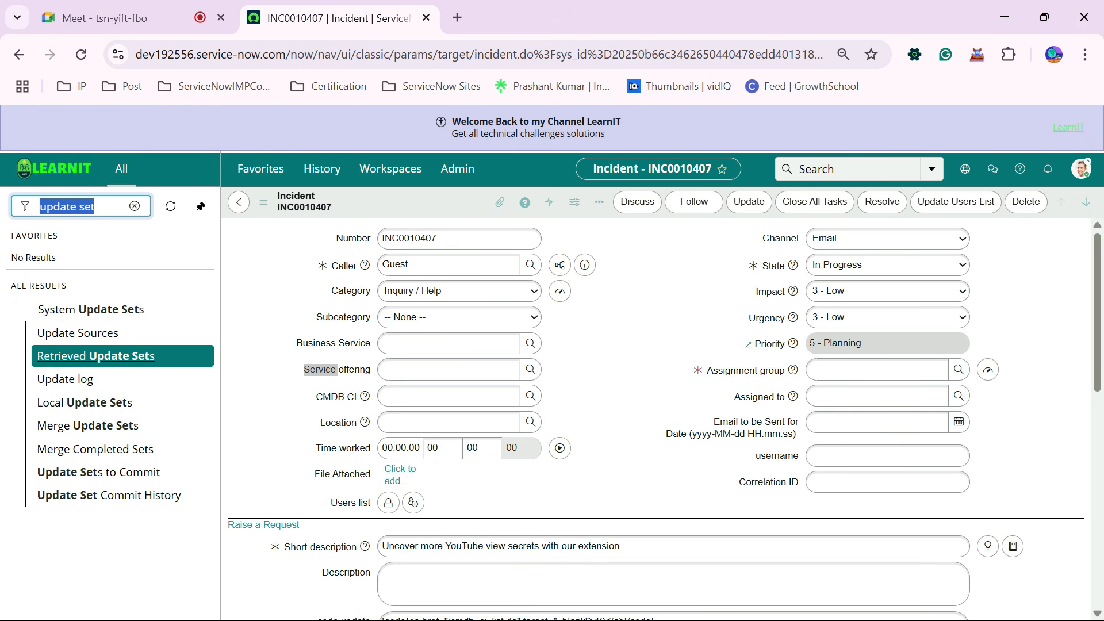
pyautogui.write('local')
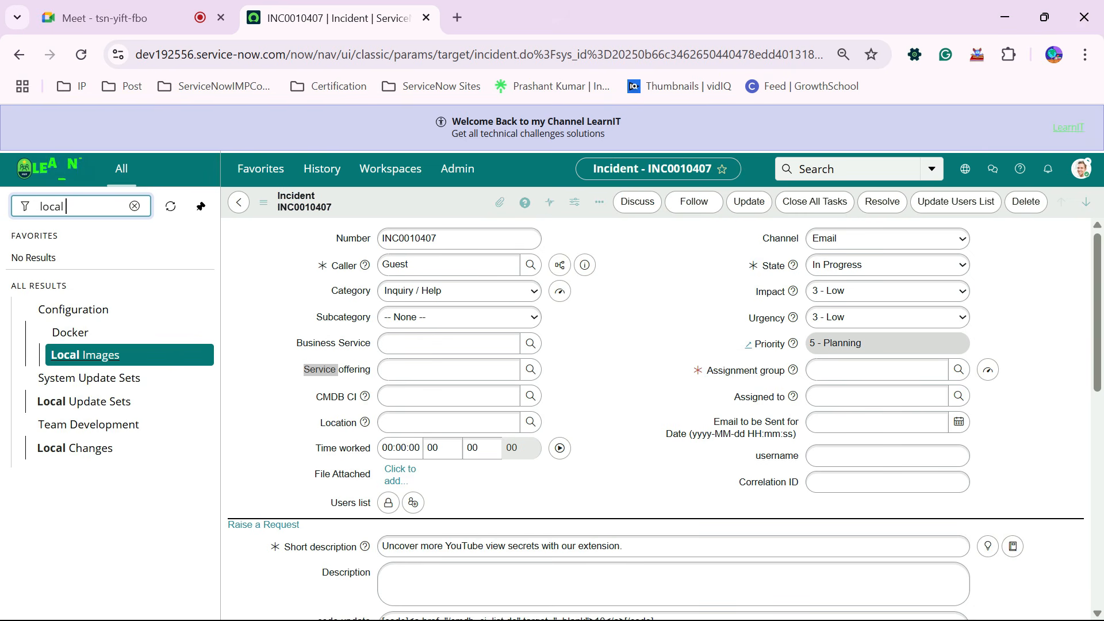
pyautogui.write(' u')
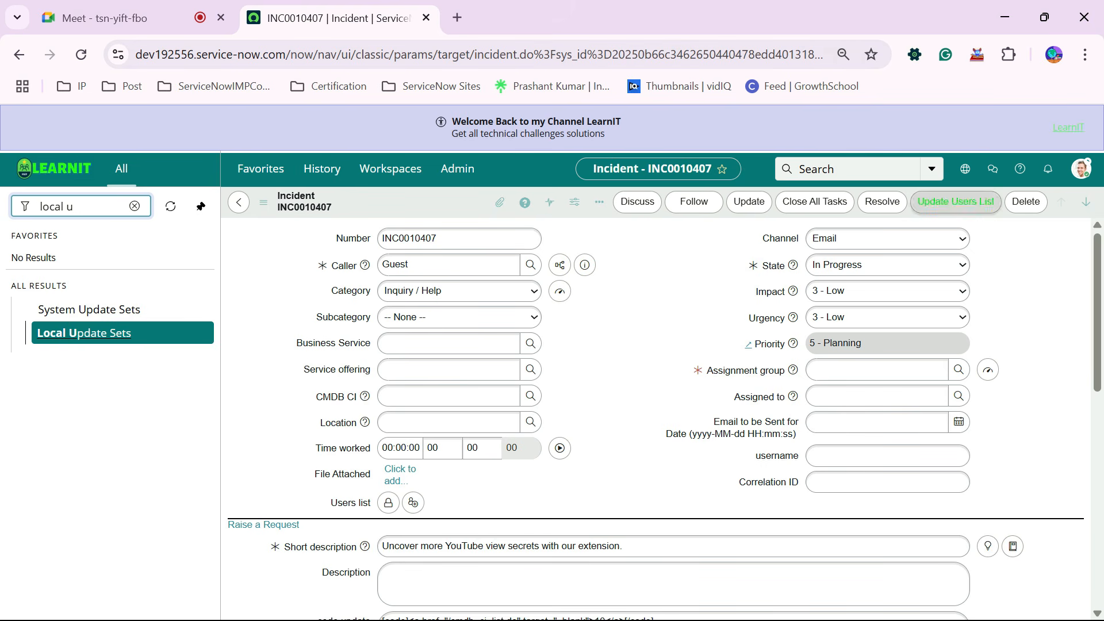
pyautogui.click(932, 168)
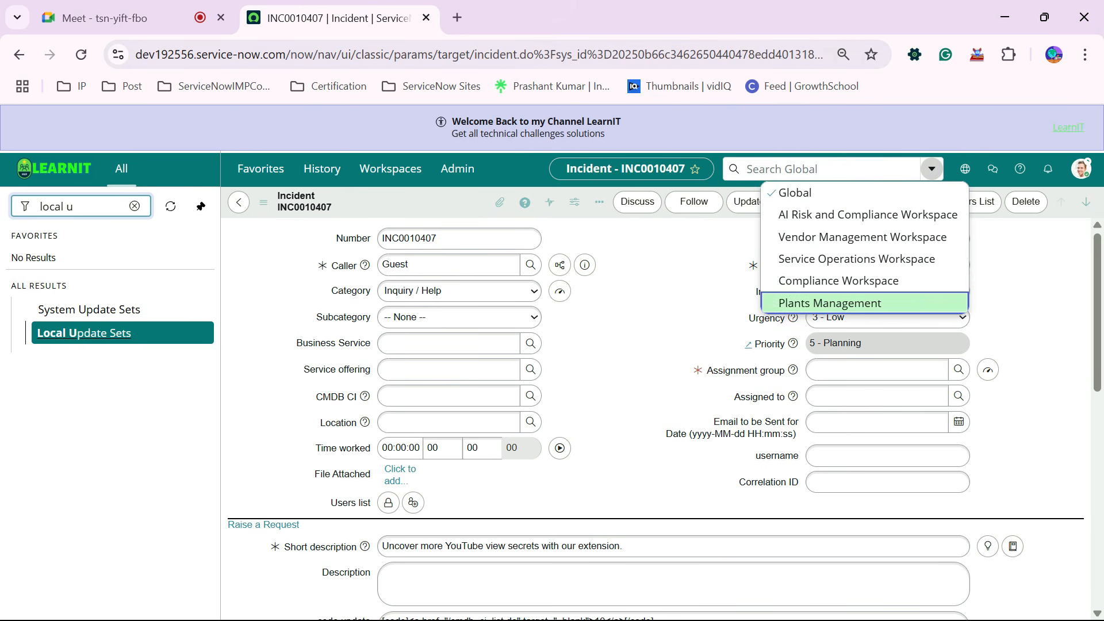
pyautogui.click(1081, 169)
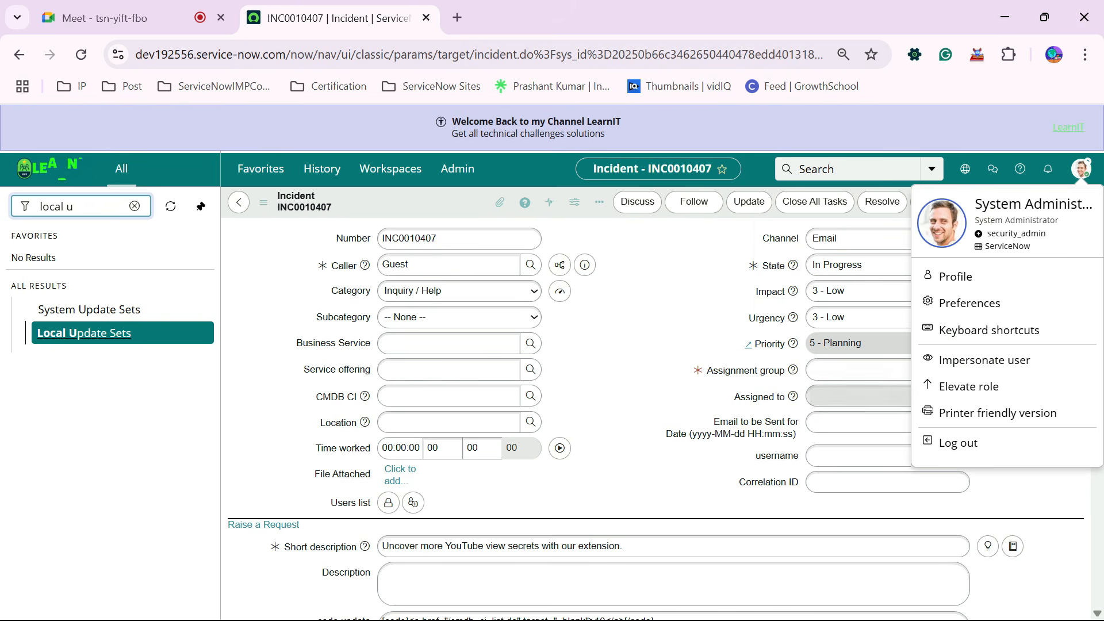
pyautogui.click(880, 318)
# Switch the current update set to My Service Portal [Global].
pyautogui.click(966, 169)
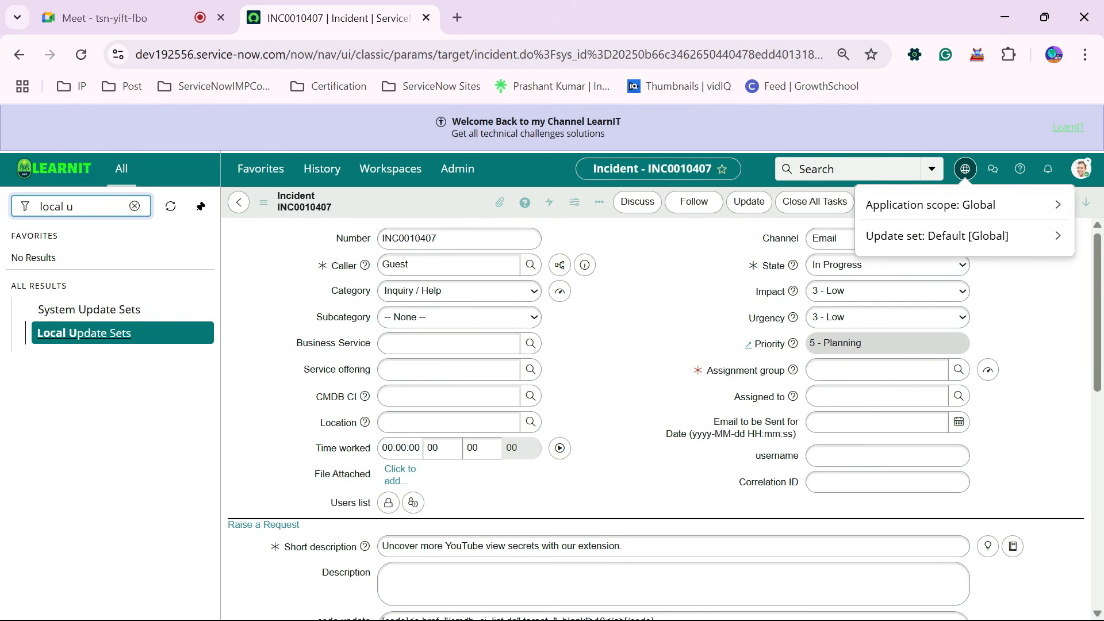
pyautogui.click(938, 234)
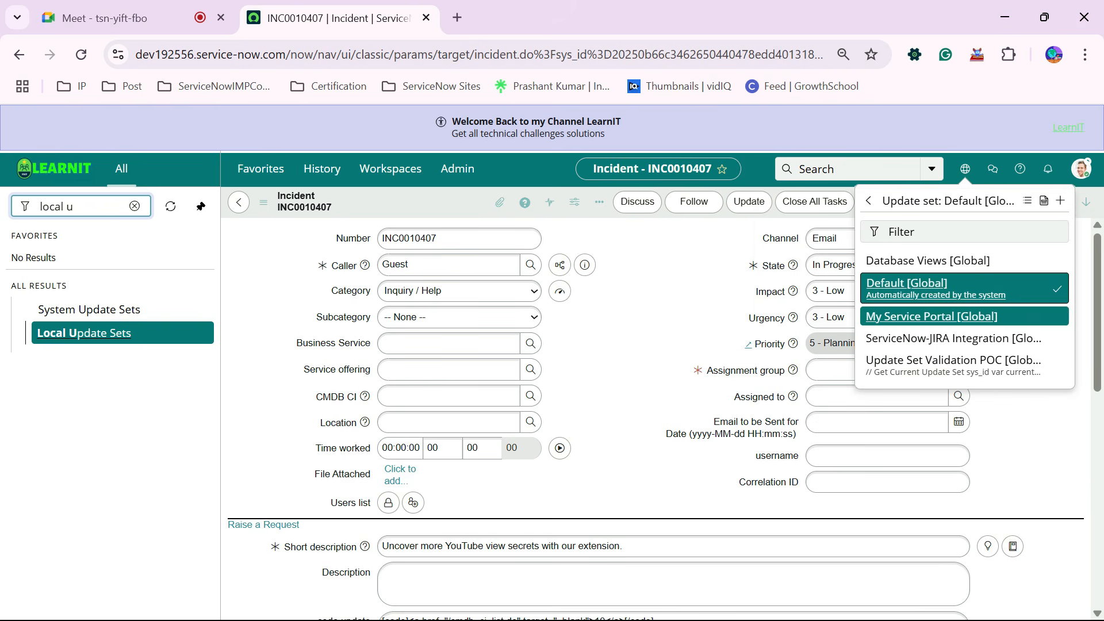
pyautogui.click(932, 317)
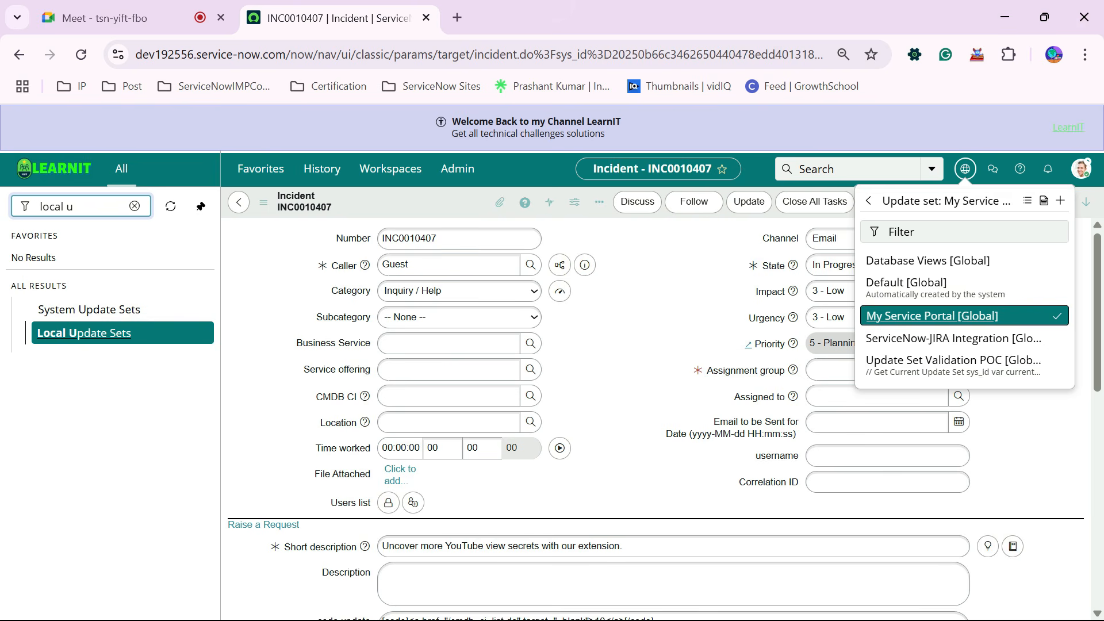
pyautogui.click(828, 266)
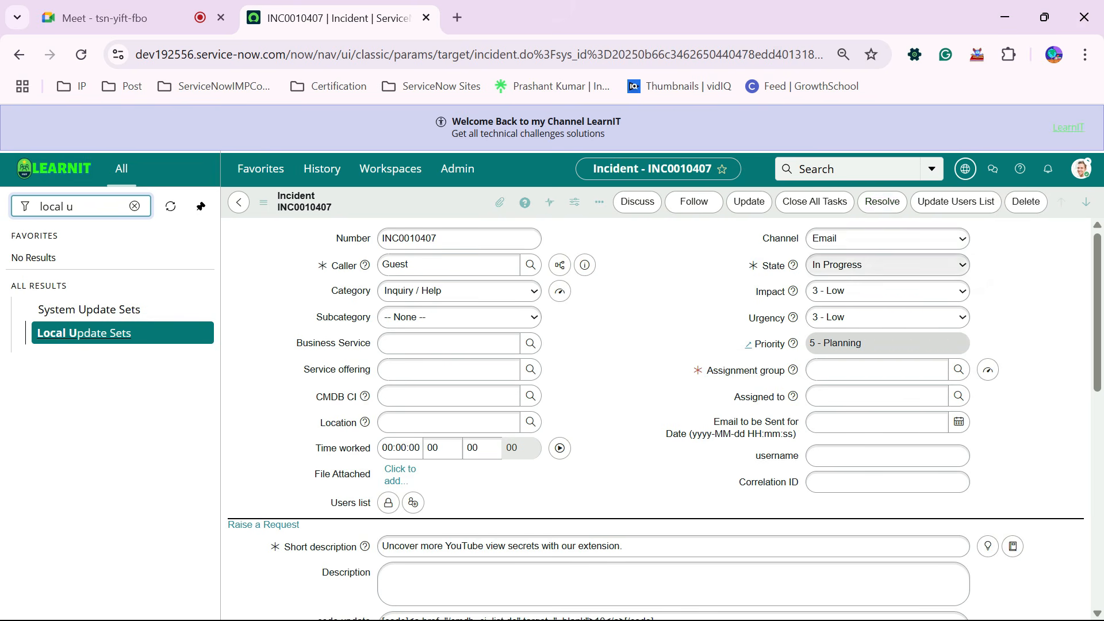
# Open the record of the current update set, My Service Portal, and view its customer updates.
pyautogui.click(965, 169)
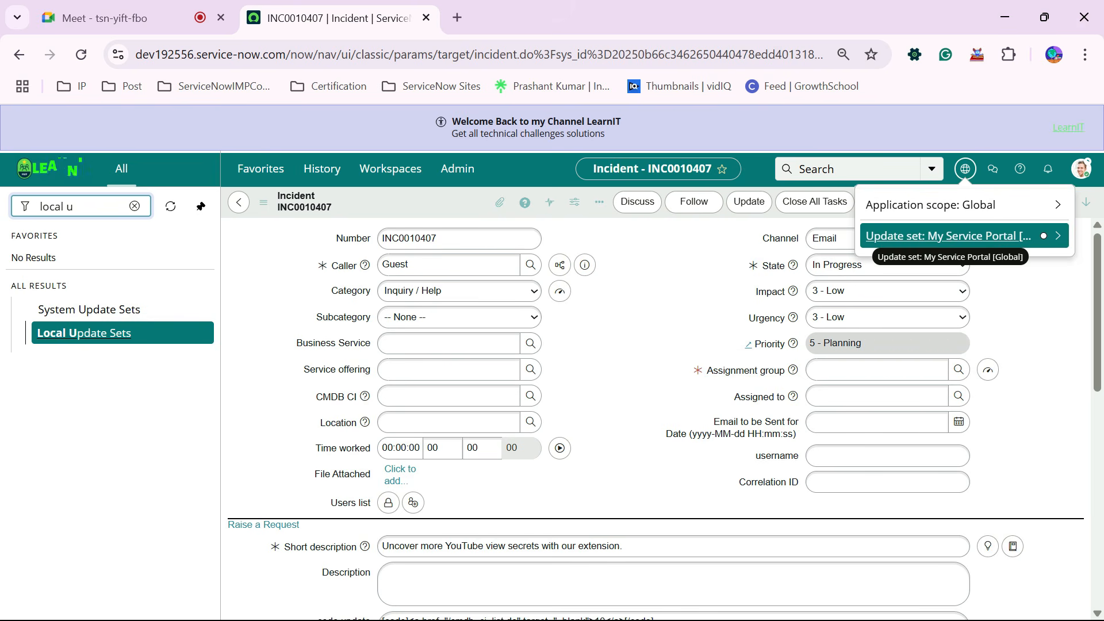
pyautogui.click(949, 235)
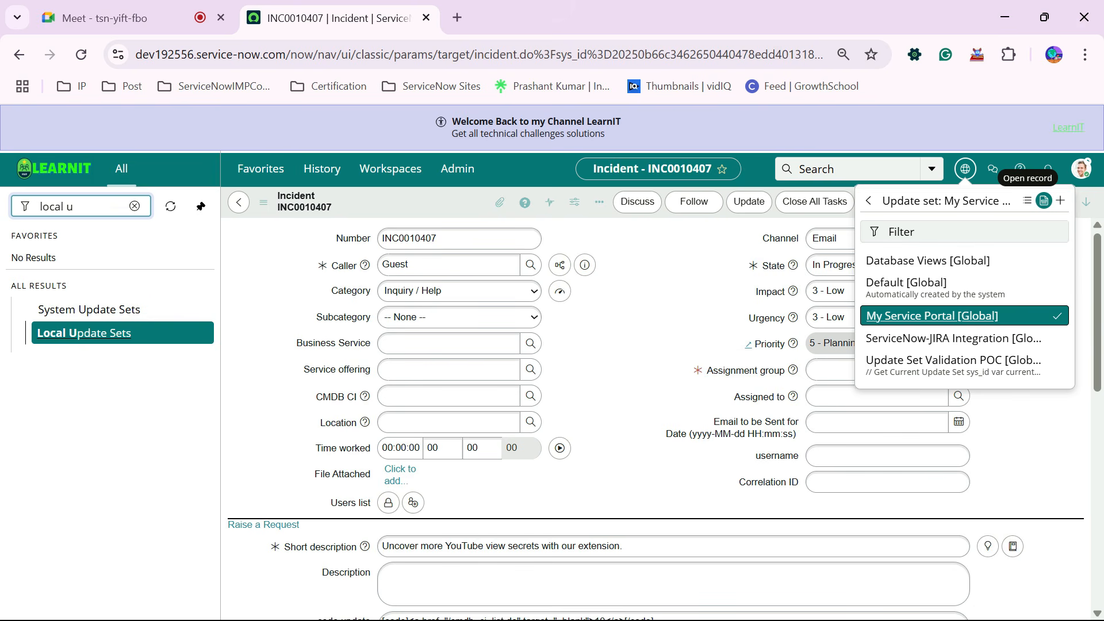
pyautogui.click(1044, 201)
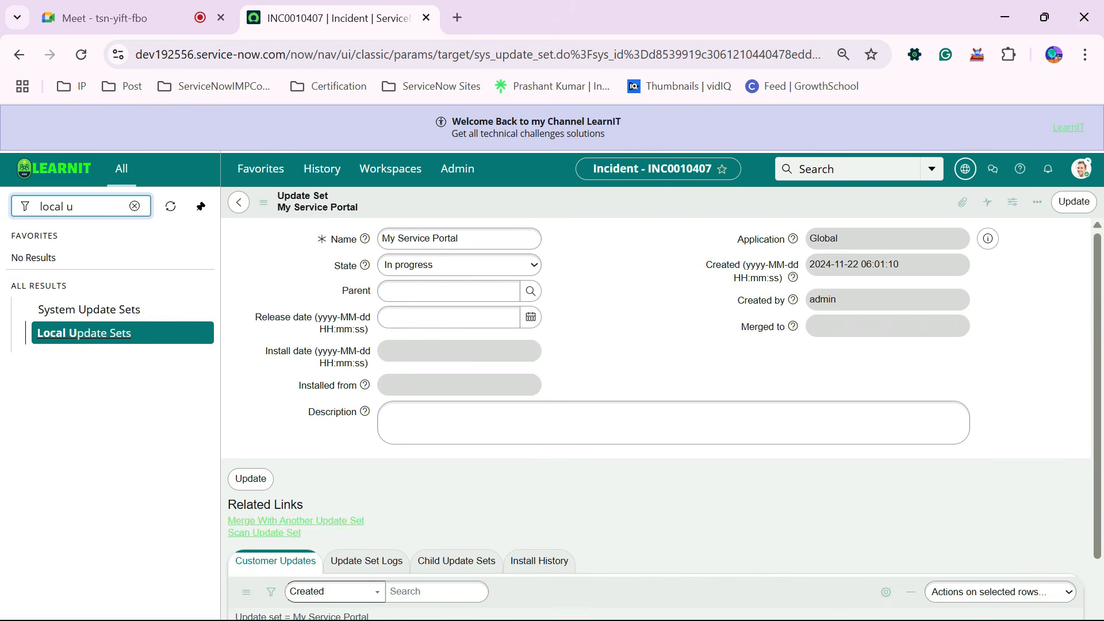
pyautogui.scroll(-3, 656, 418)
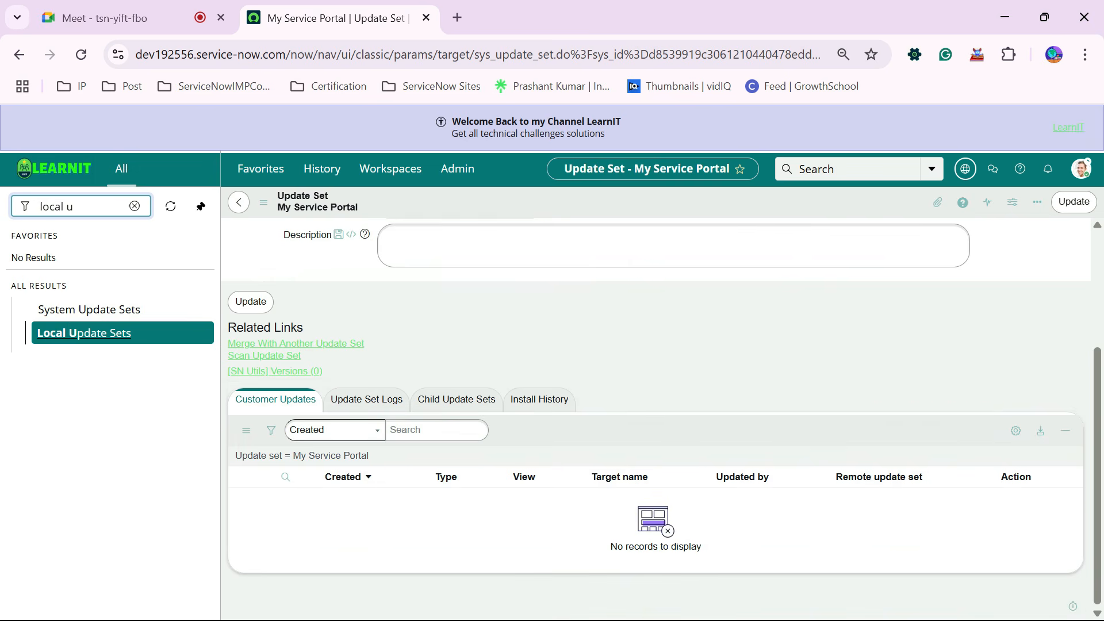
pyautogui.scroll(3, 655, 419)
# Show again how to reach the My Service Portal record directly from the update set picker.
pyautogui.click(1082, 169)
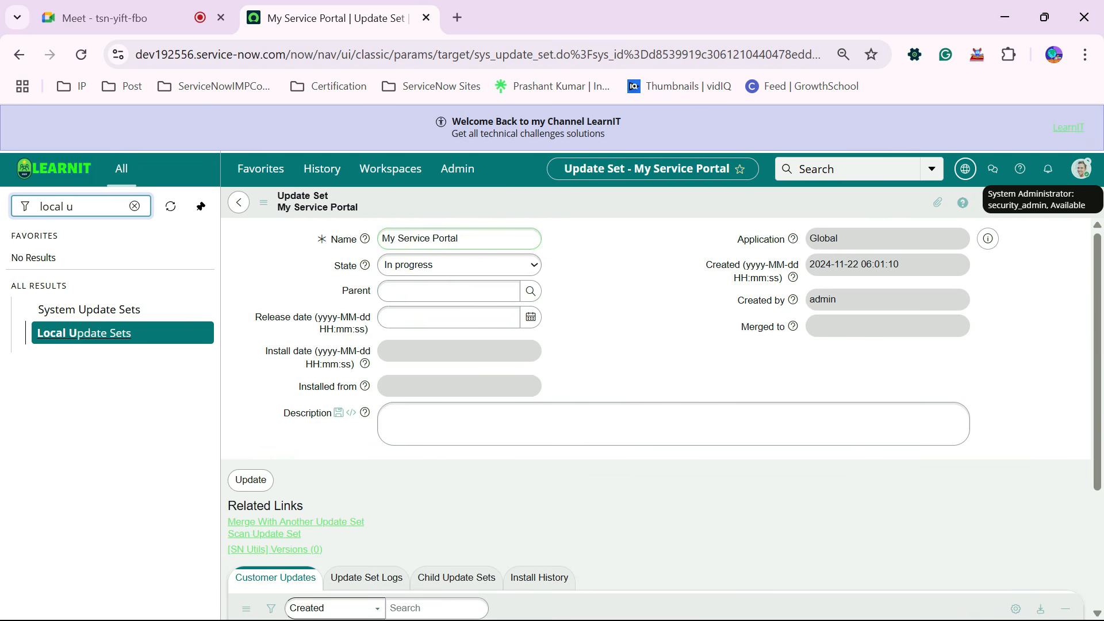
pyautogui.click(1081, 168)
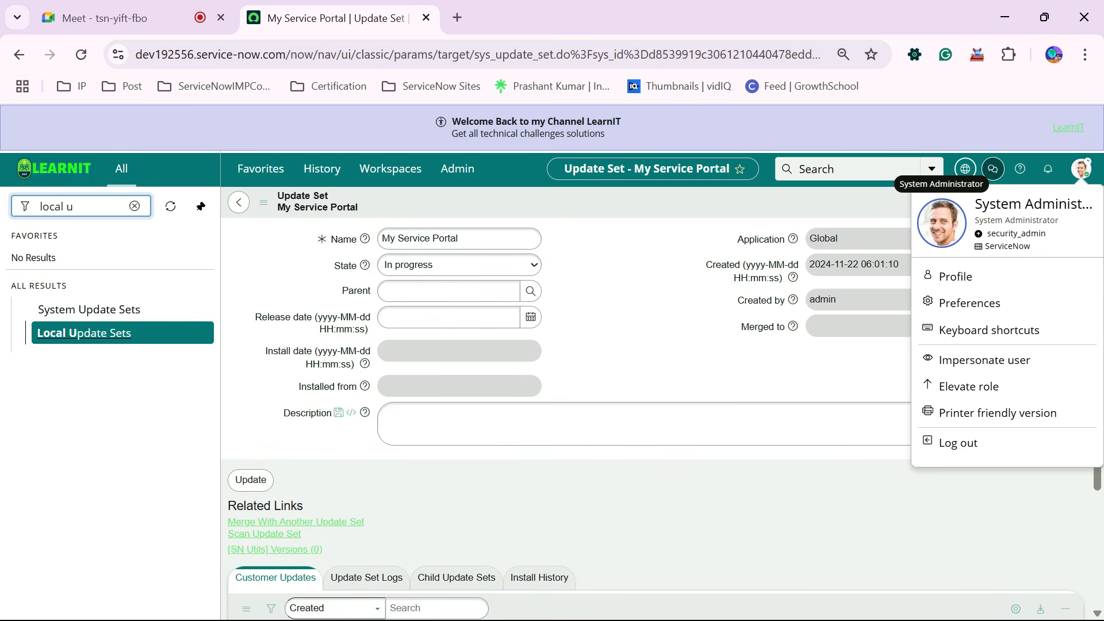
pyautogui.click(966, 168)
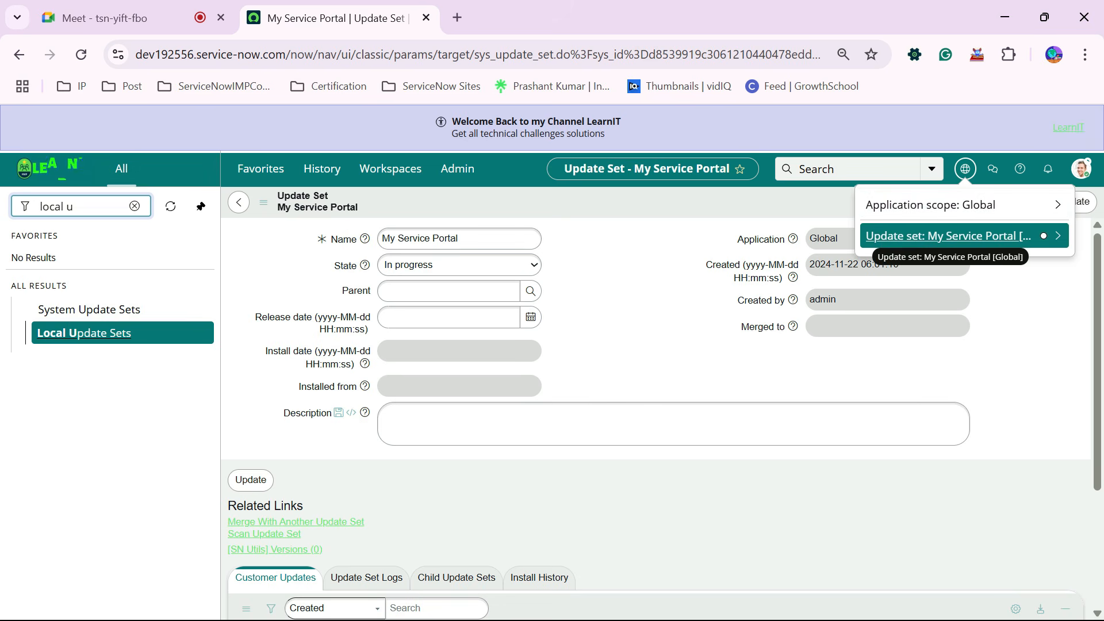
pyautogui.click(949, 236)
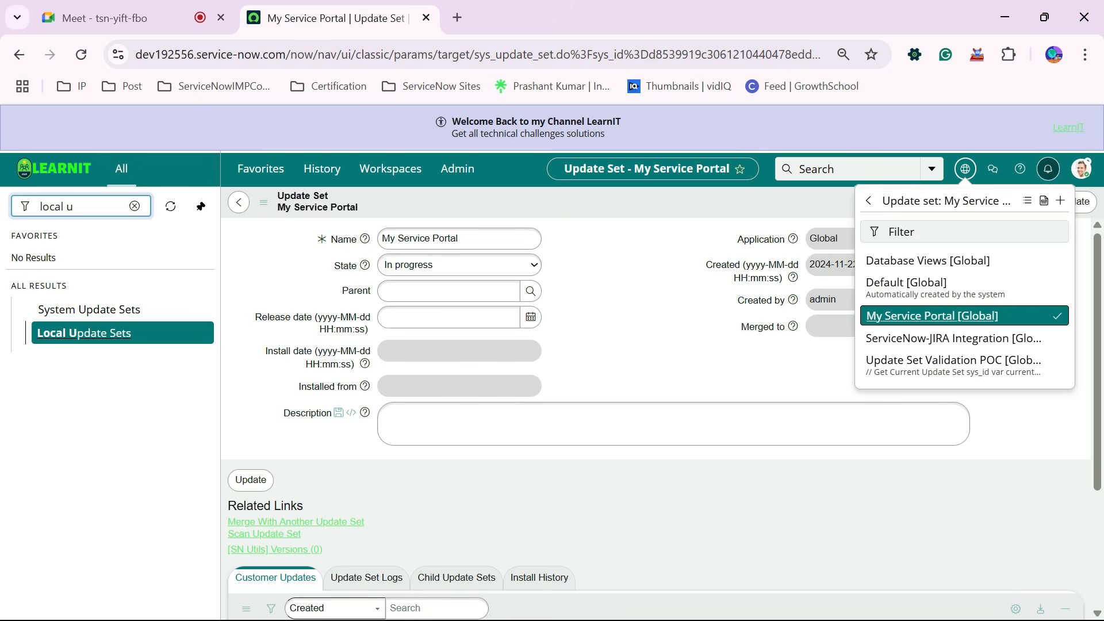
pyautogui.click(1044, 201)
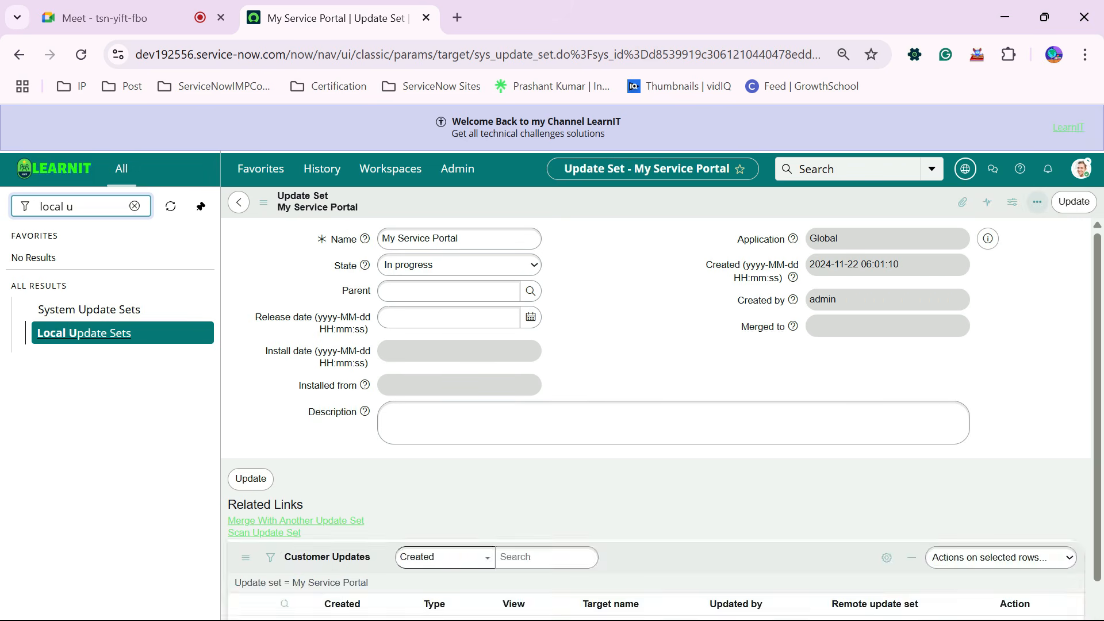
# Open the full list of update sets from the update set picker.
pyautogui.click(966, 168)
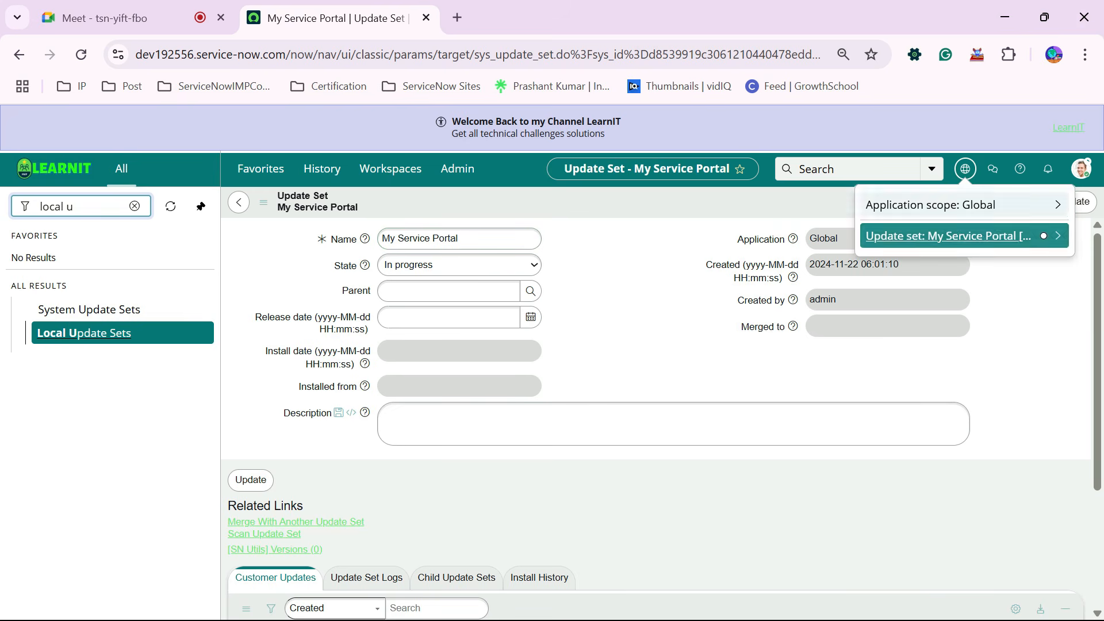
pyautogui.click(949, 235)
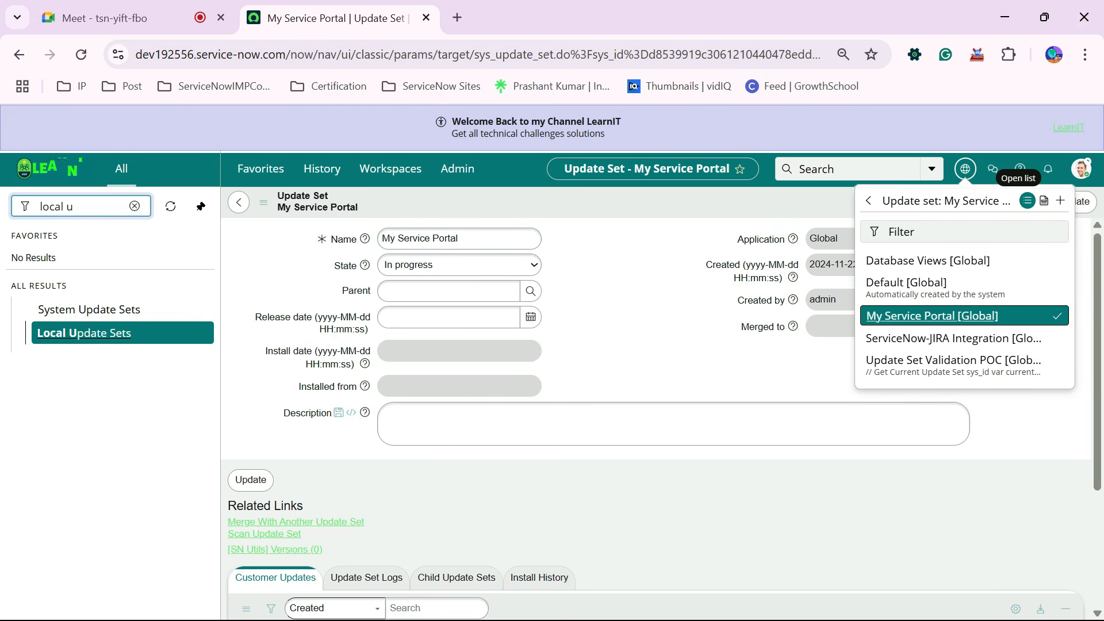
pyautogui.click(1028, 201)
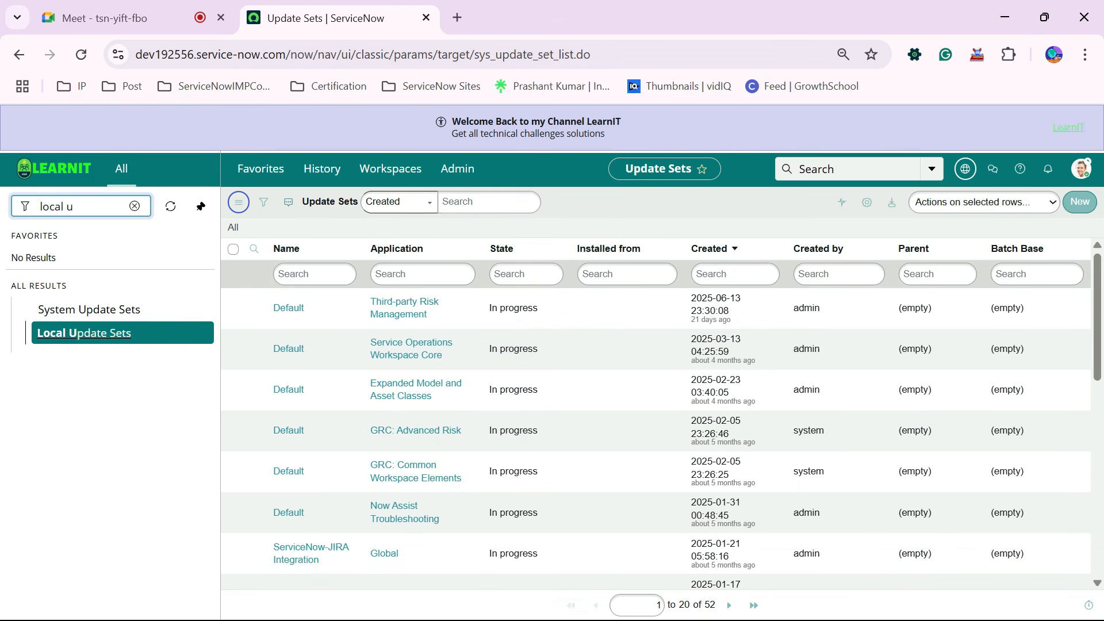
# Open a blank update set record from the update set picker and return to the update sets list without submitting it.
pyautogui.click(966, 168)
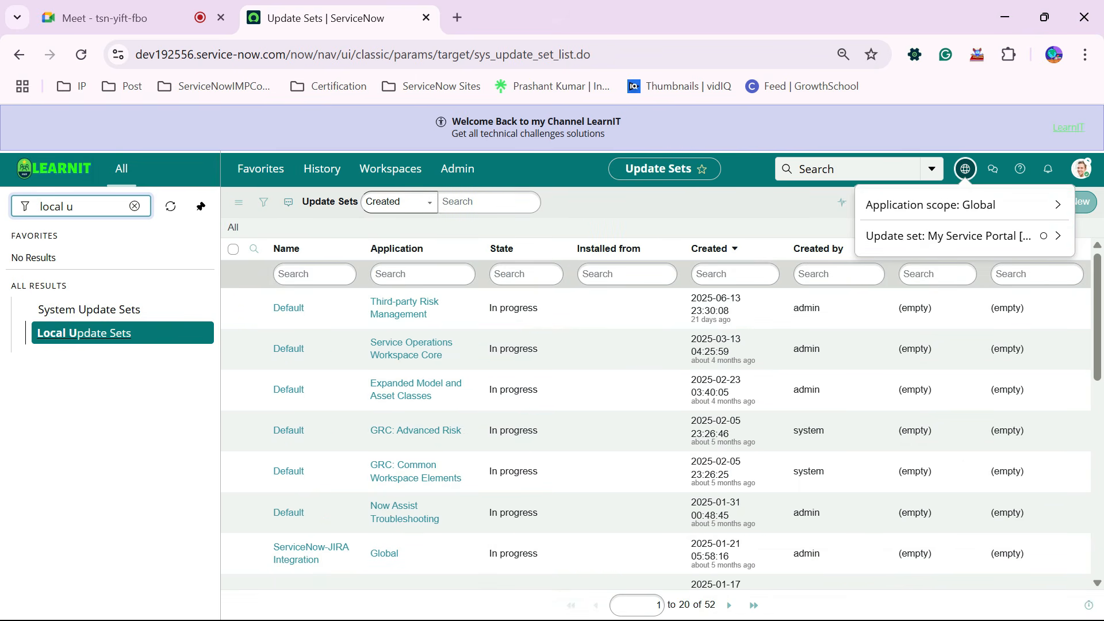
pyautogui.click(967, 234)
pyautogui.click(1061, 201)
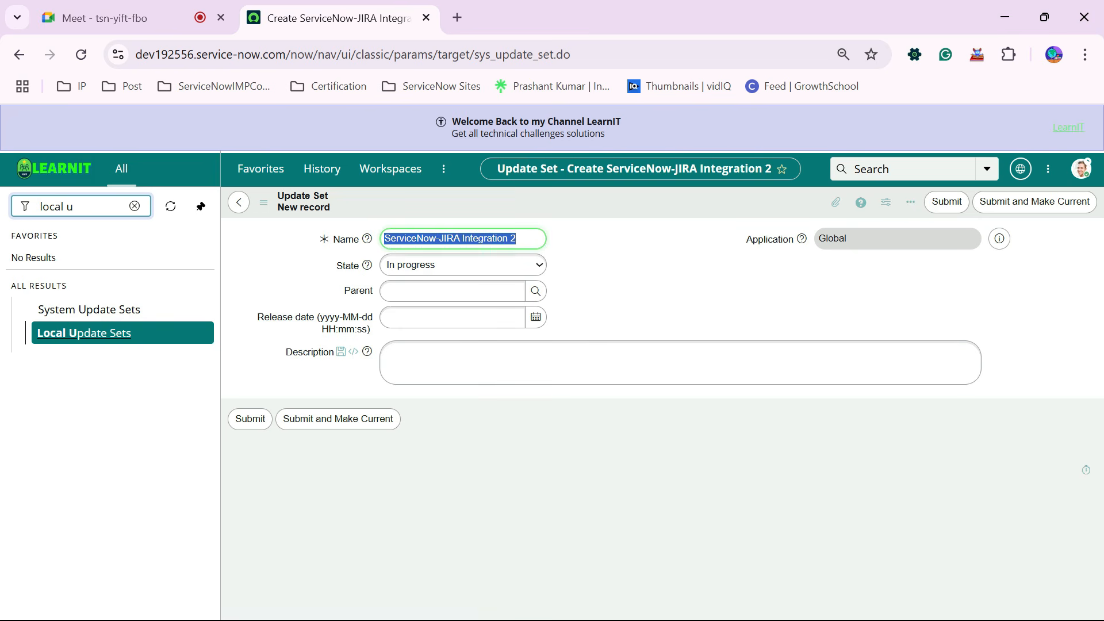
pyautogui.click(238, 202)
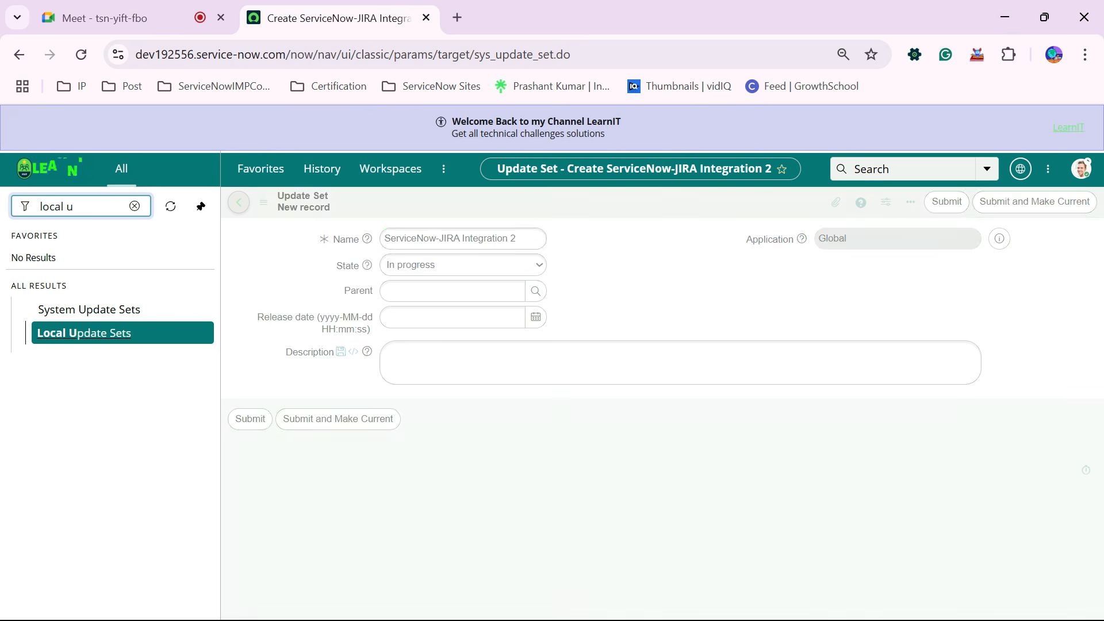
# Switch the current update set to Default [Global] with the update set picker.
pyautogui.click(965, 169)
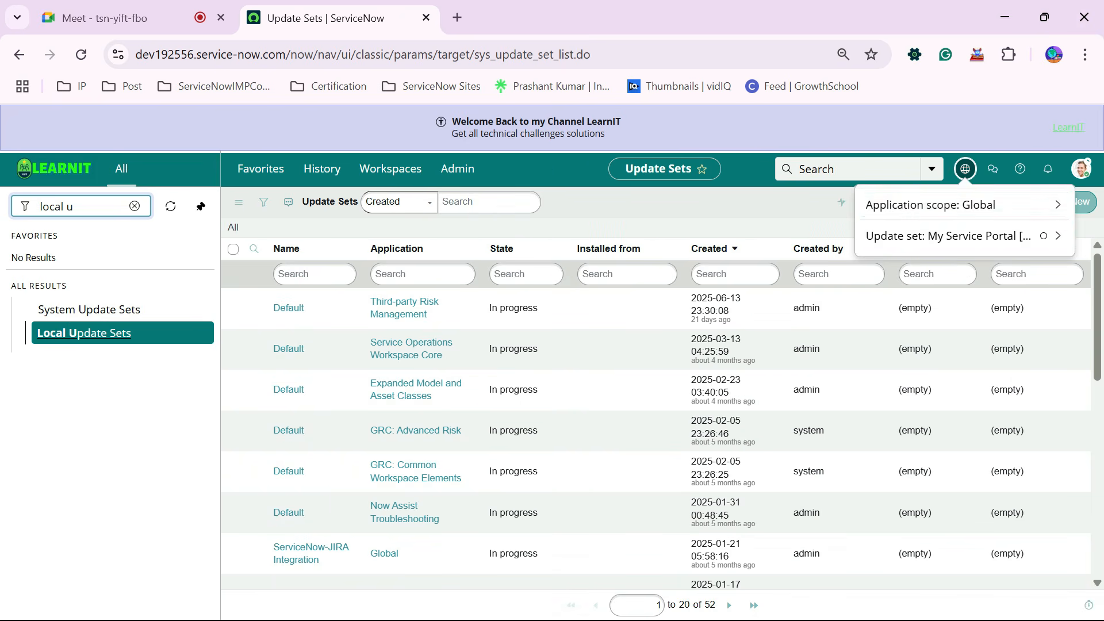
pyautogui.click(964, 236)
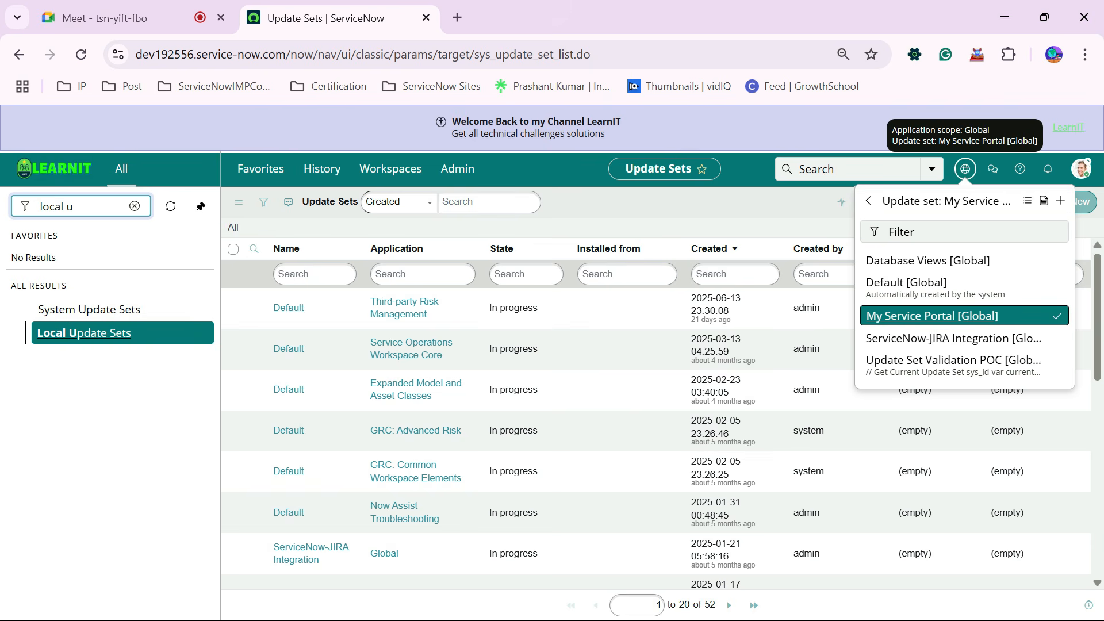
pyautogui.click(869, 201)
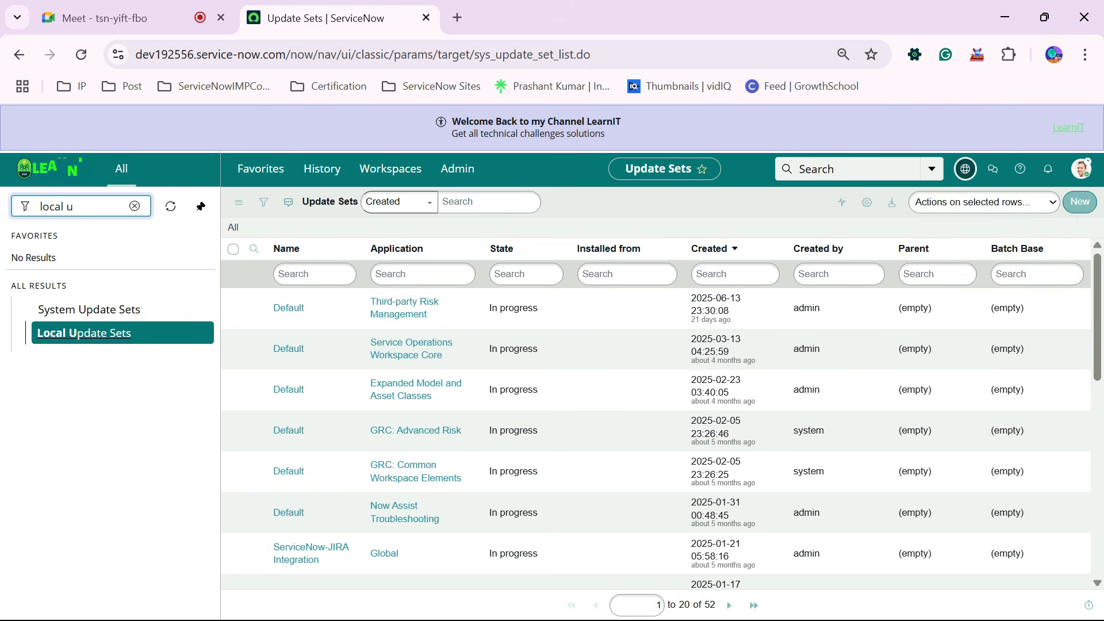
pyautogui.click(966, 169)
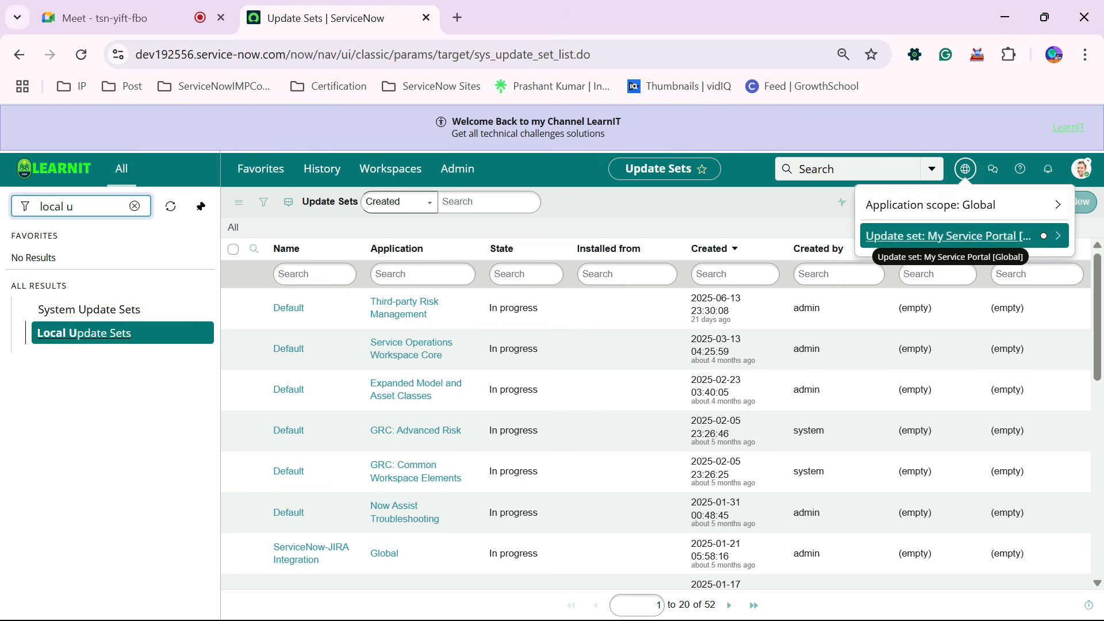
pyautogui.click(949, 236)
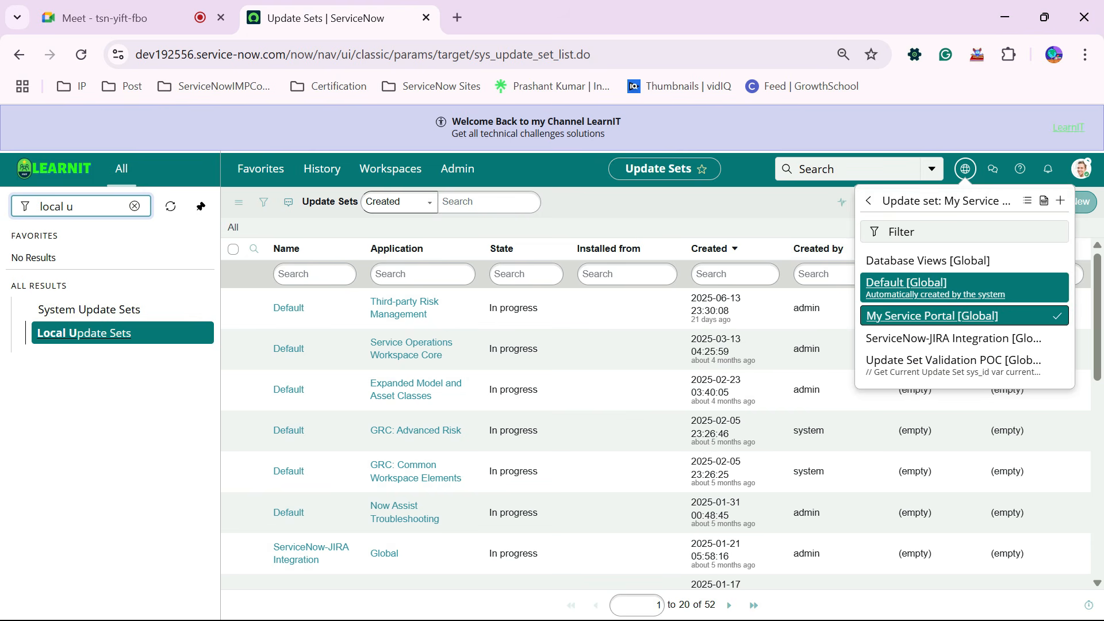
pyautogui.click(965, 288)
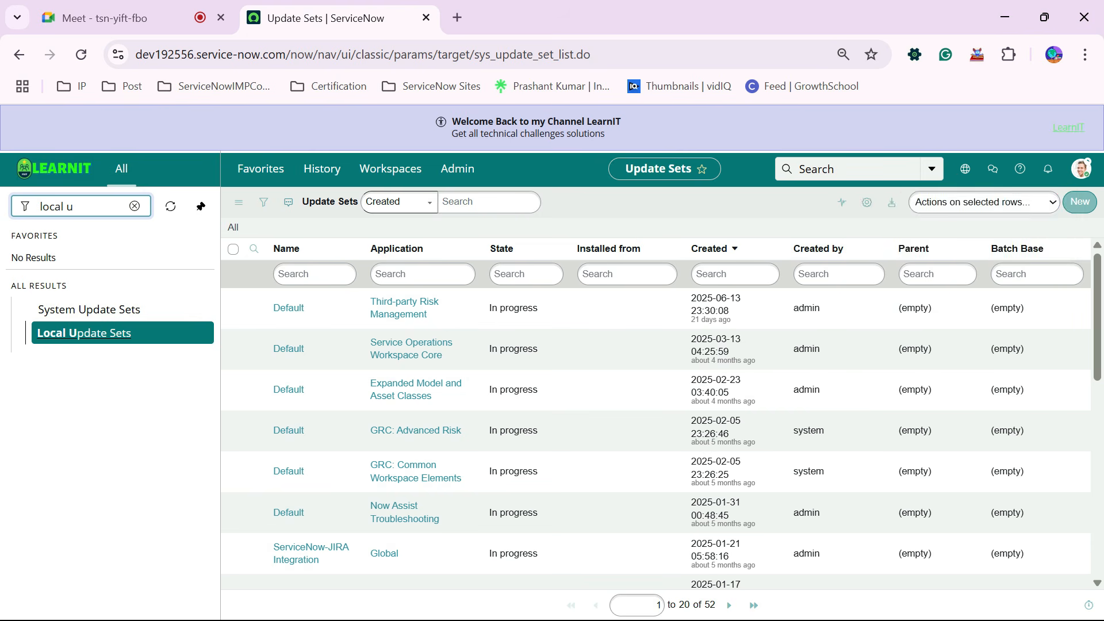
# Check which application scope and update set are current.
pyautogui.click(966, 169)
pyautogui.click(805, 208)
pyautogui.click(966, 168)
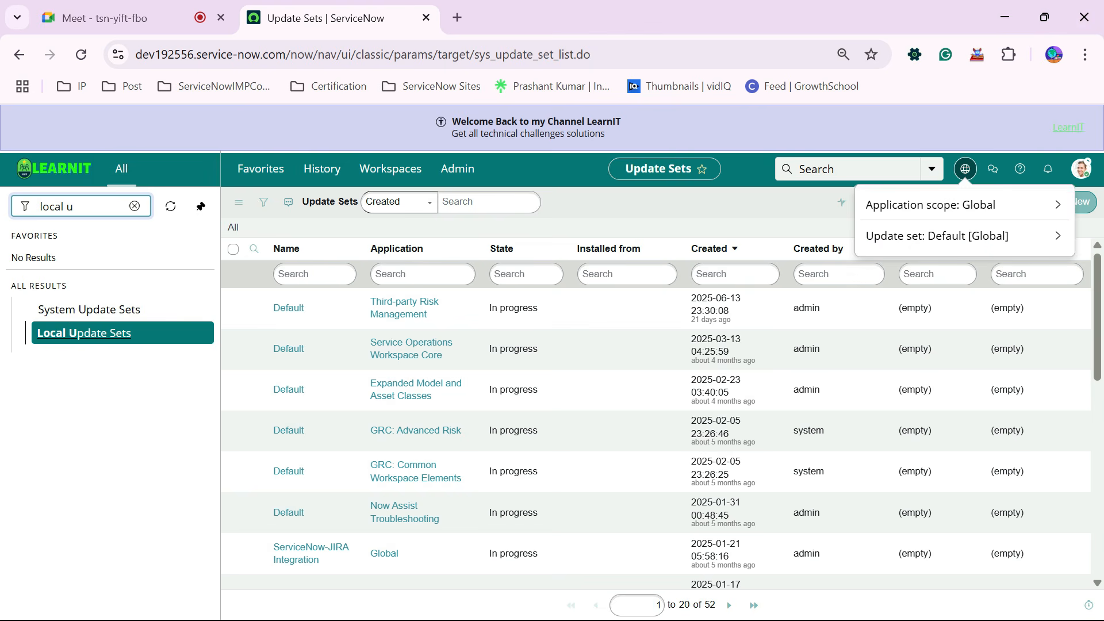
pyautogui.click(806, 209)
pyautogui.click(966, 168)
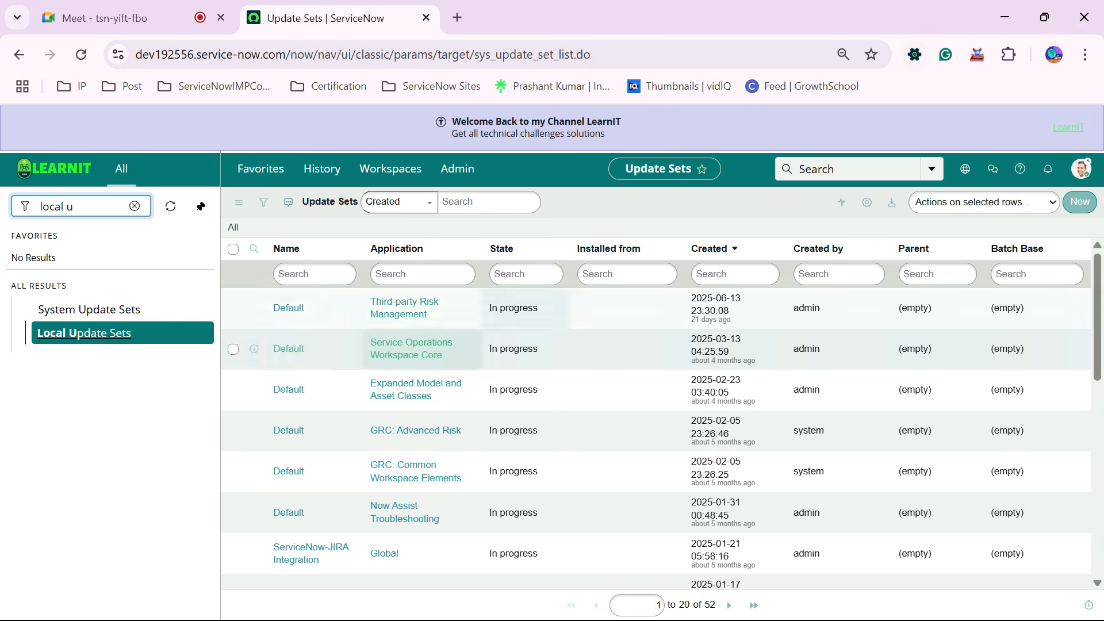
# Clear the navigator filter and show the in-progress update sets in SN Utils.
pyautogui.click(135, 206)
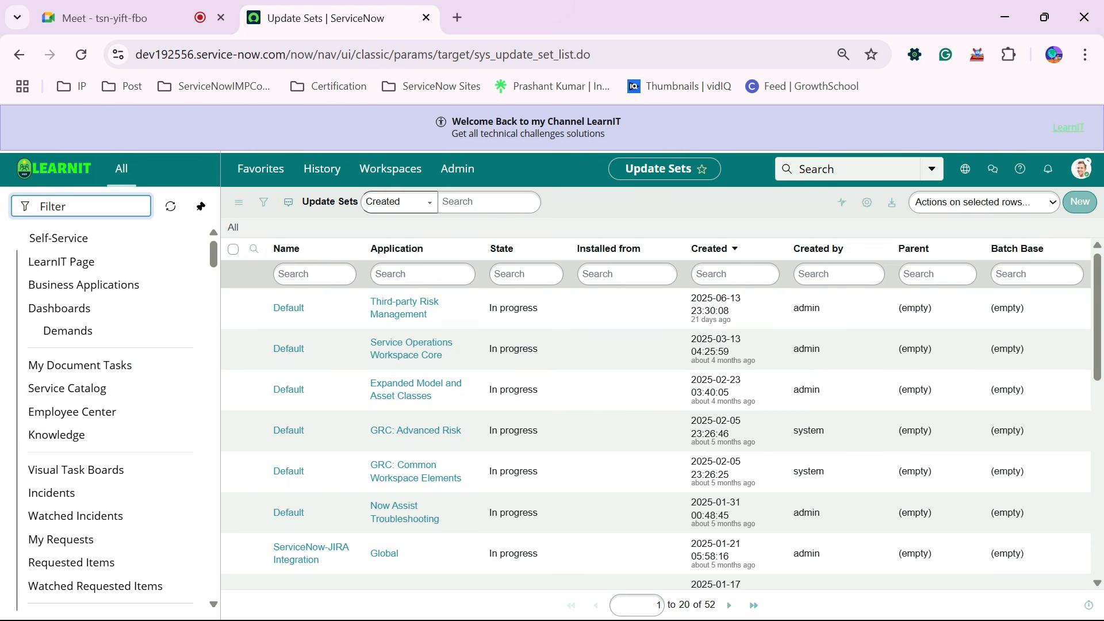
pyautogui.click(915, 54)
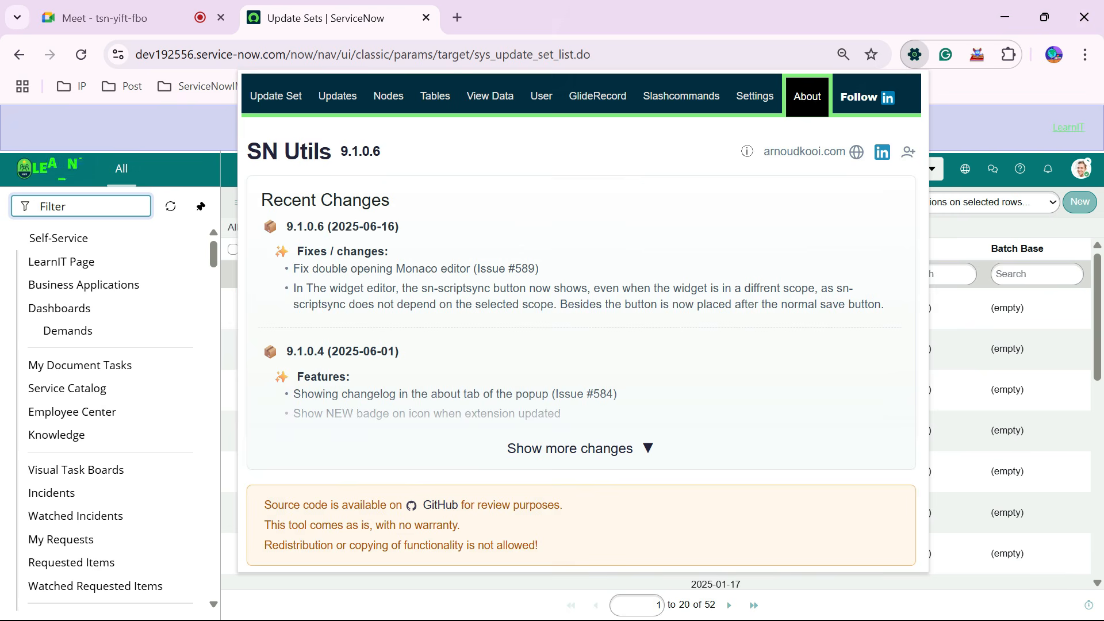
pyautogui.click(338, 96)
pyautogui.click(276, 96)
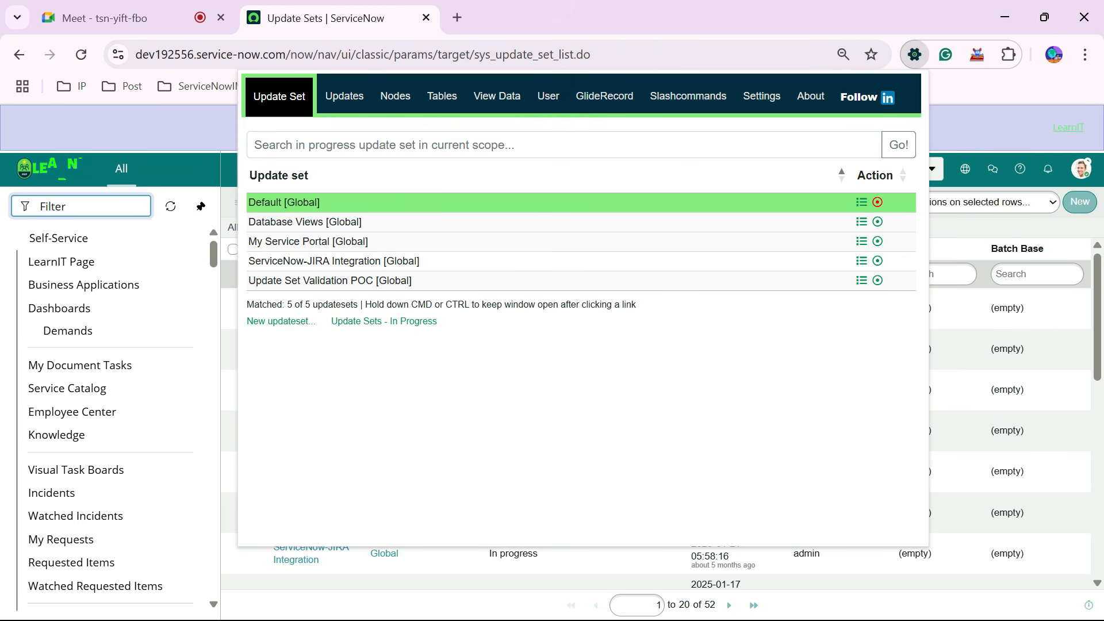
pyautogui.click(915, 54)
pyautogui.click(914, 54)
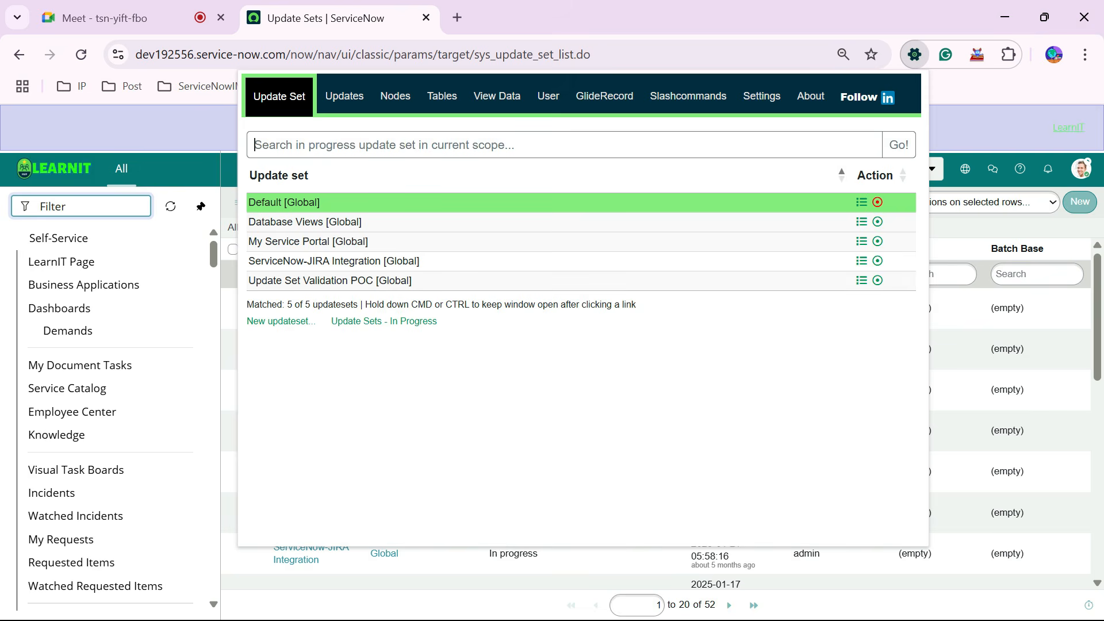
# Open a blank update set record from SN Utils, close it without submitting, and return to the SN Utils update set list.
pyautogui.click(281, 321)
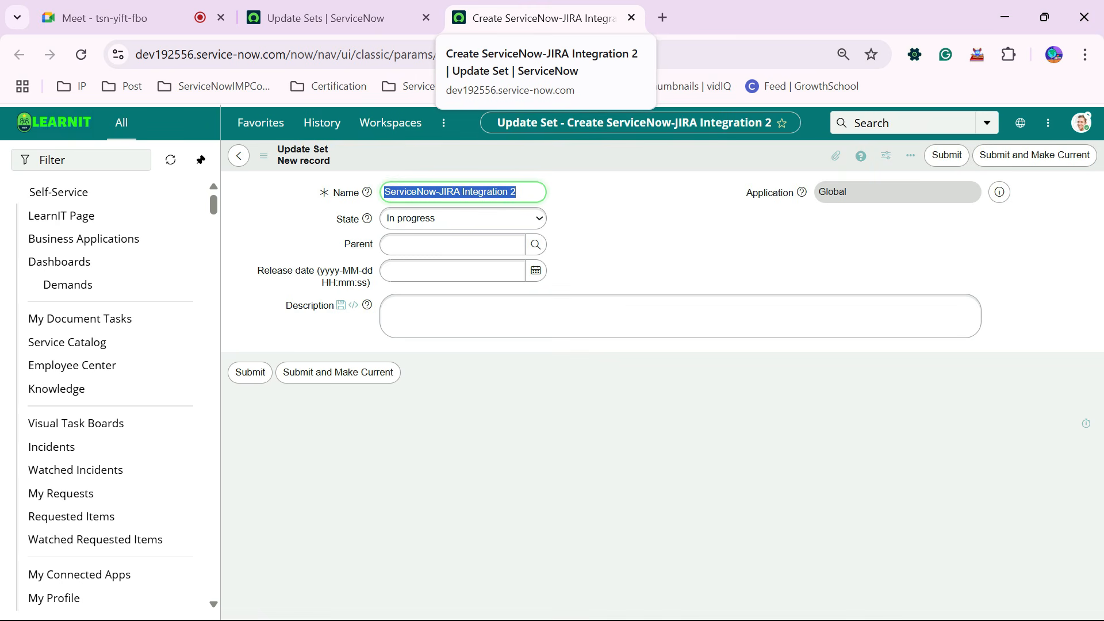
pyautogui.click(632, 17)
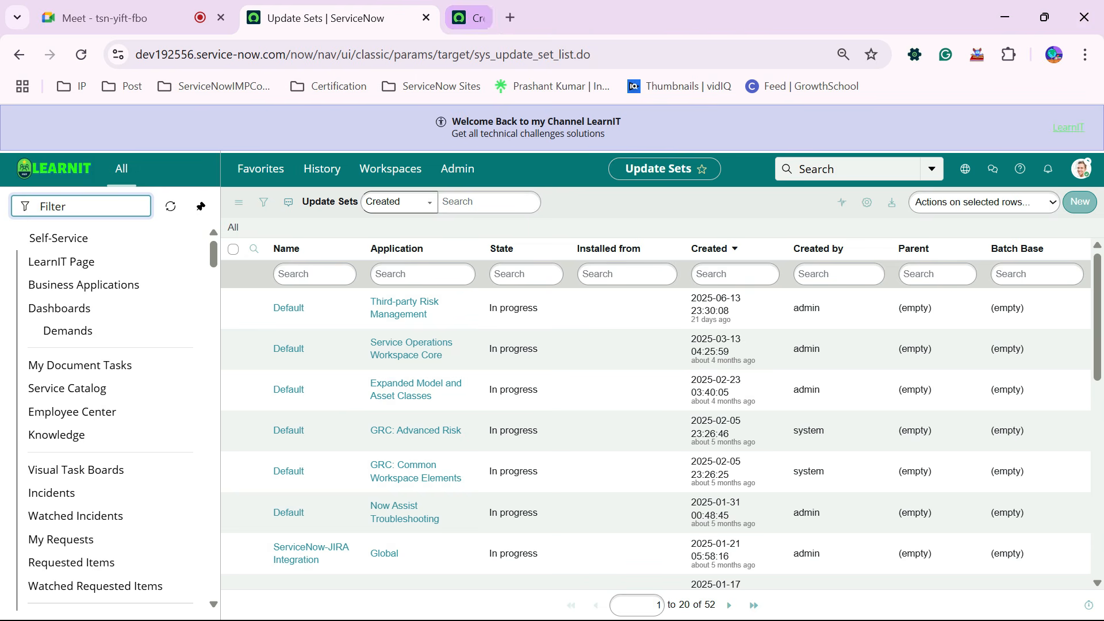
pyautogui.click(915, 54)
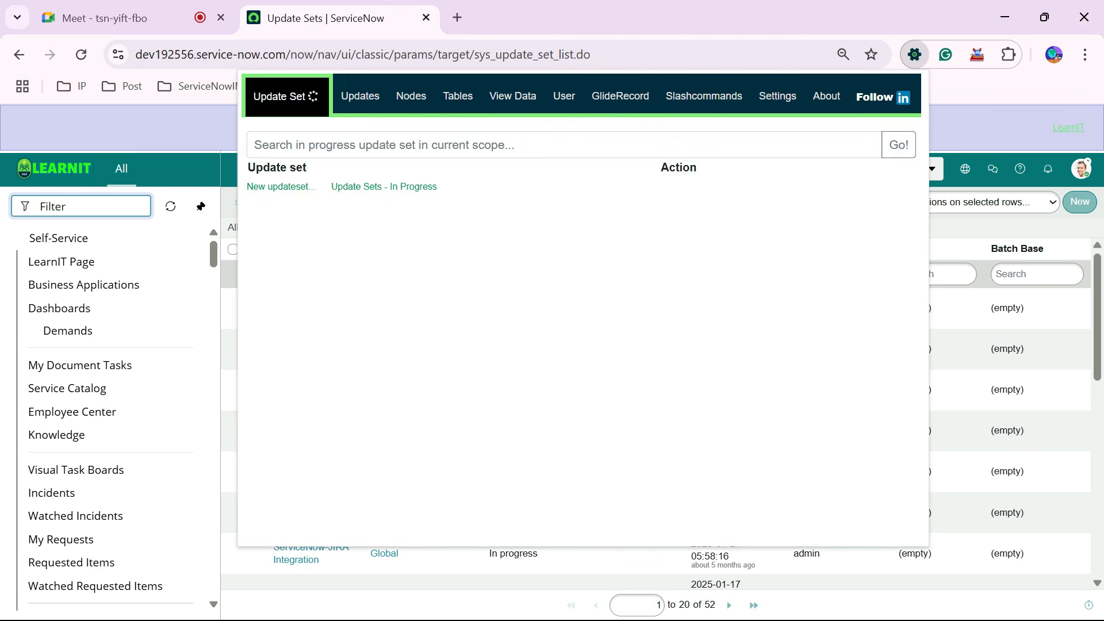
pyautogui.doubleClick(310, 222)
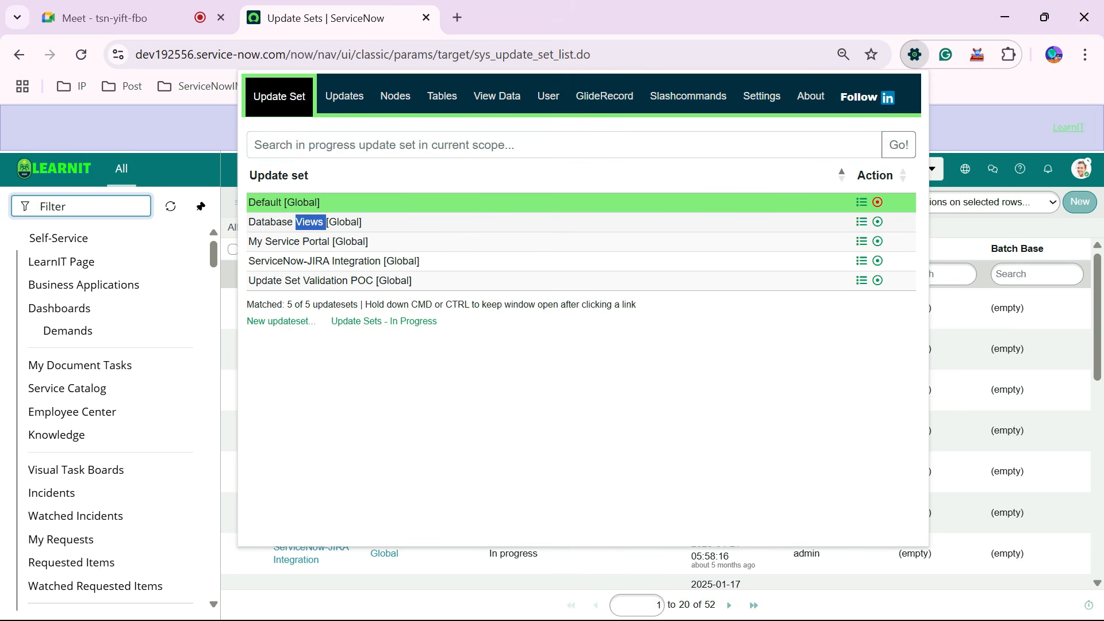
pyautogui.click(310, 222)
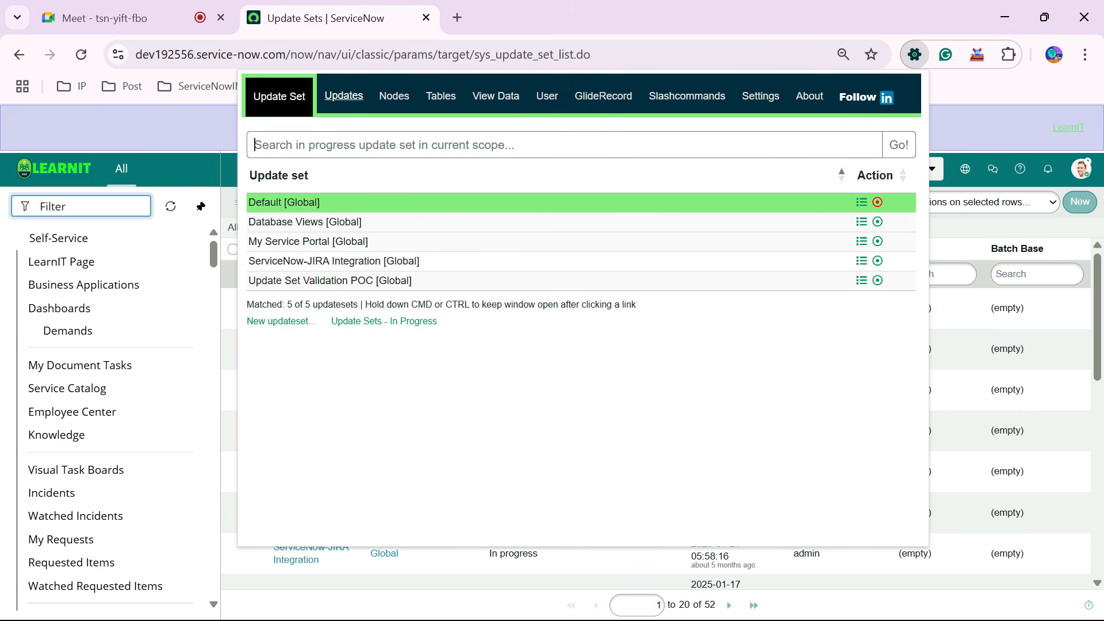
# Search the SN Utils update sets for "database view" and clear the search again.
pyautogui.click(915, 54)
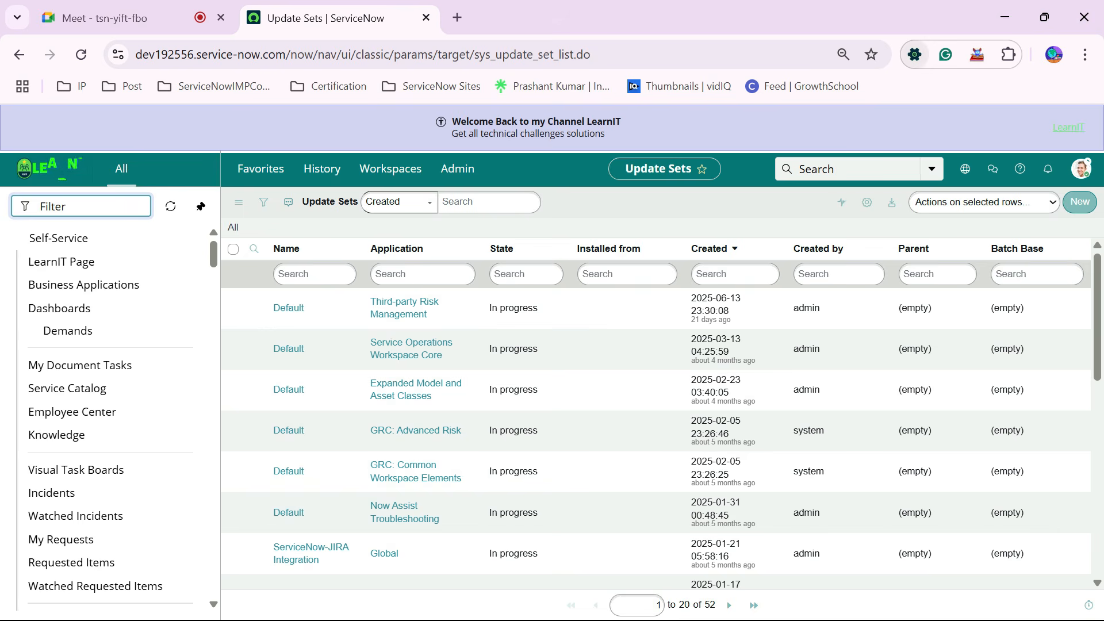
pyautogui.click(914, 55)
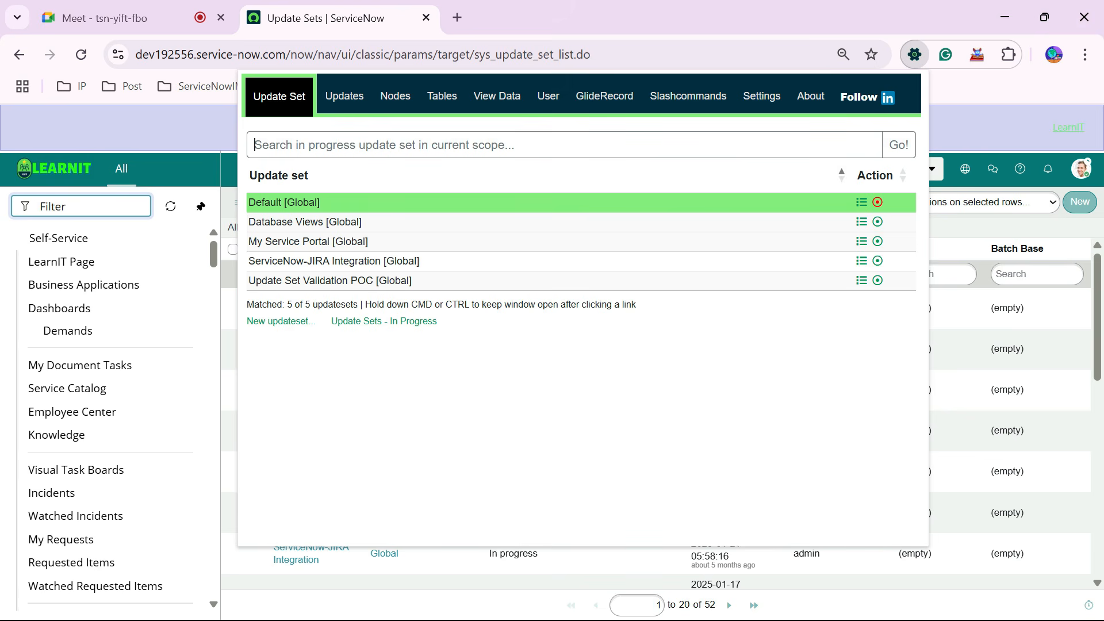
pyautogui.write('data')
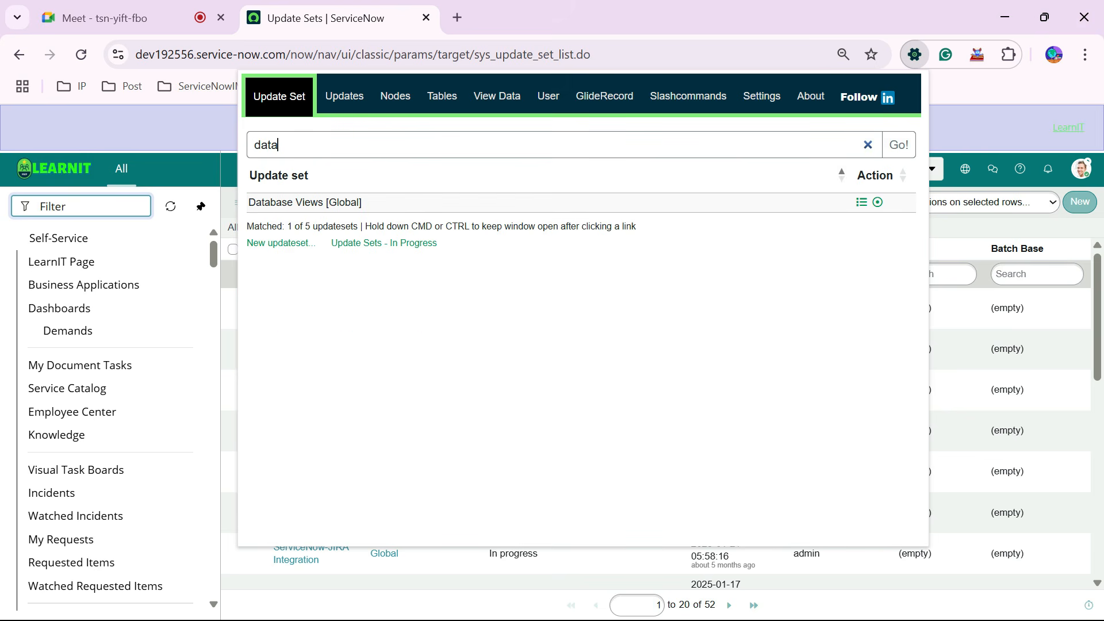
pyautogui.write('base')
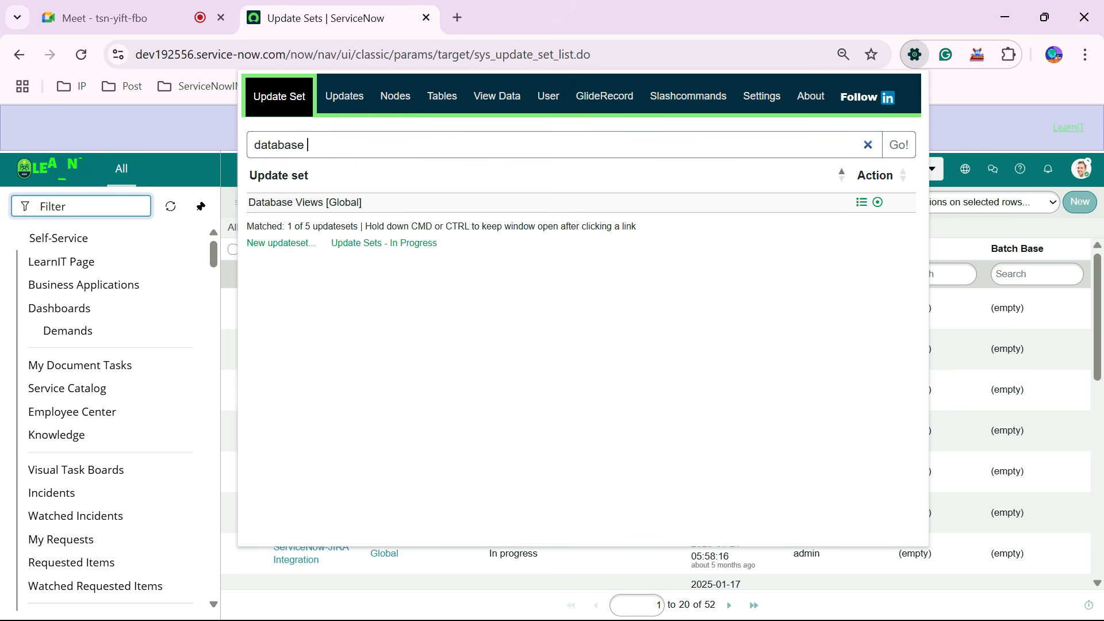
pyautogui.write(' view')
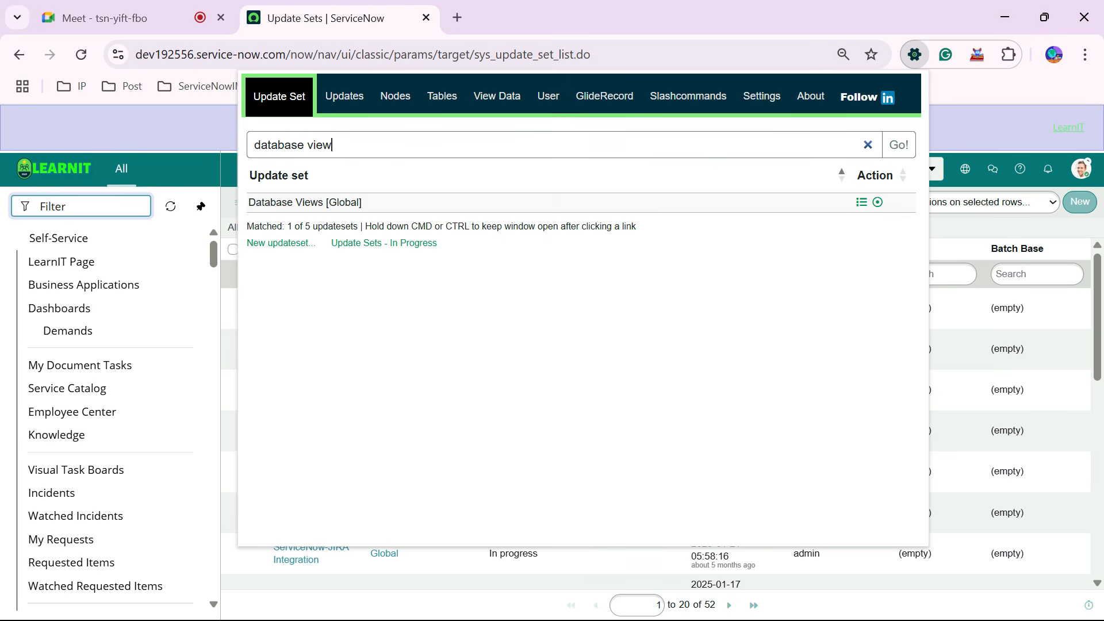
pyautogui.press('BackSpace')
pyautogui.press('BackSpace')
pyautogui.press('BackSpace')
pyautogui.press('BackSpace')
pyautogui.press('BackSpace')
pyautogui.press('BackSpace')
pyautogui.press('BackSpace')
pyautogui.press('BackSpace')
pyautogui.press('BackSpace')
pyautogui.press('BackSpace')
pyautogui.press('BackSpace')
pyautogui.press('BackSpace')
pyautogui.press('BackSpace')
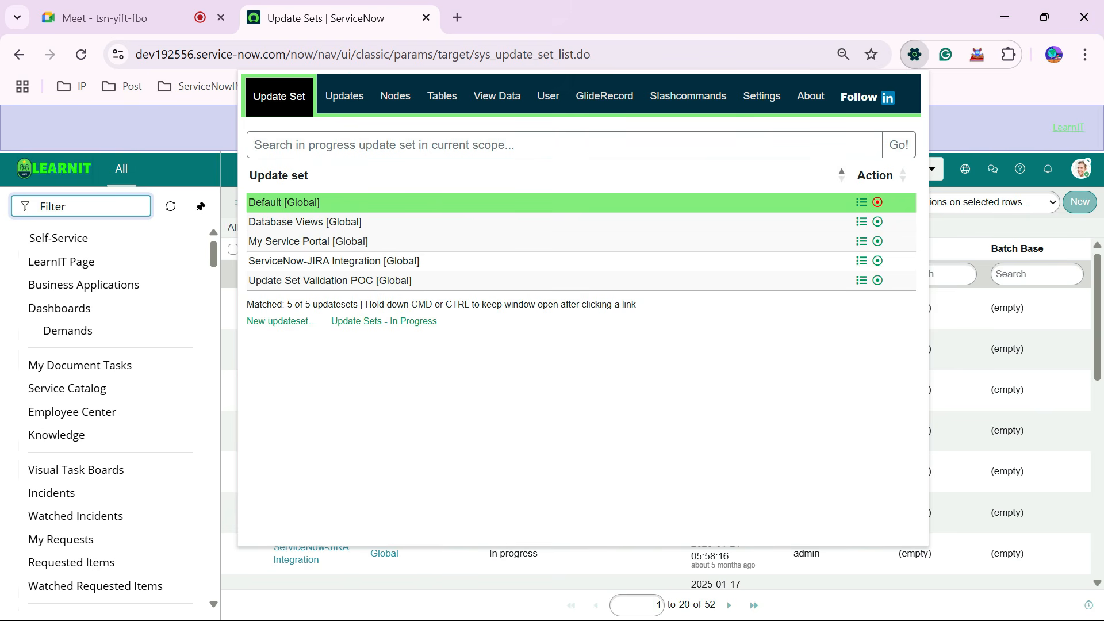
# Reopen SN Utils and search its update sets for "*" and for "view", clearing each search.
pyautogui.press('Escape')
pyautogui.click(914, 54)
pyautogui.write('*')
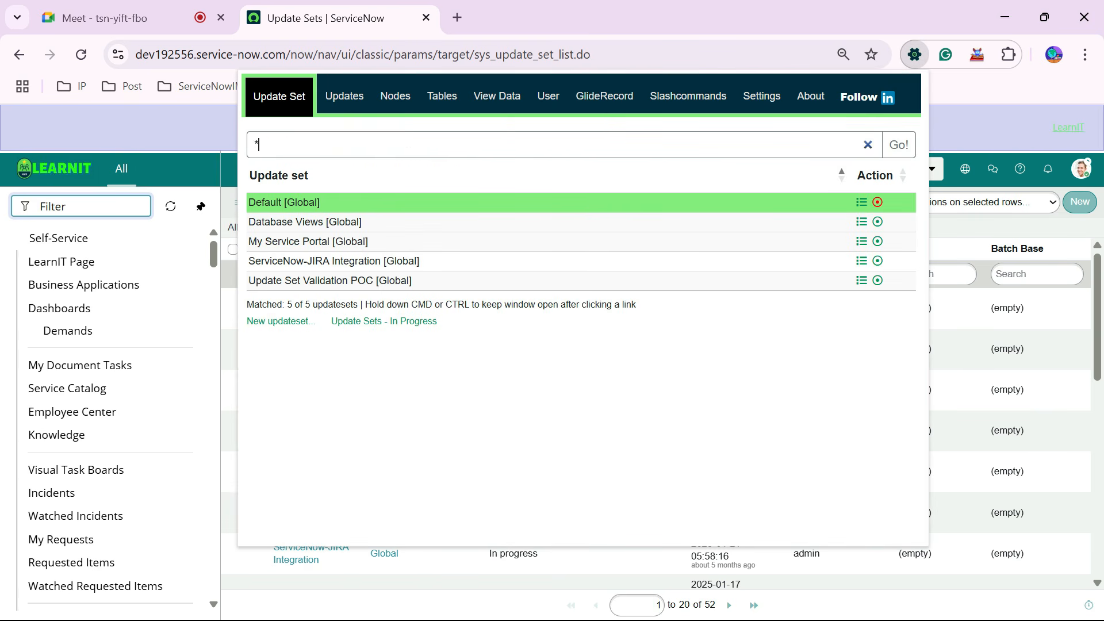
pyautogui.press('BackSpace')
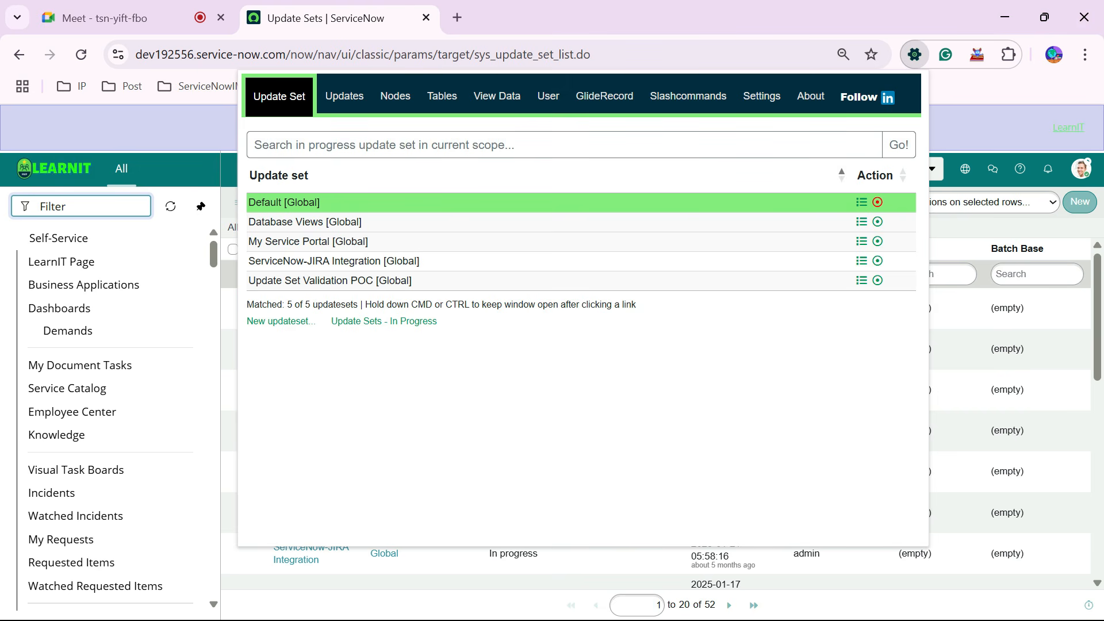
pyautogui.write('view')
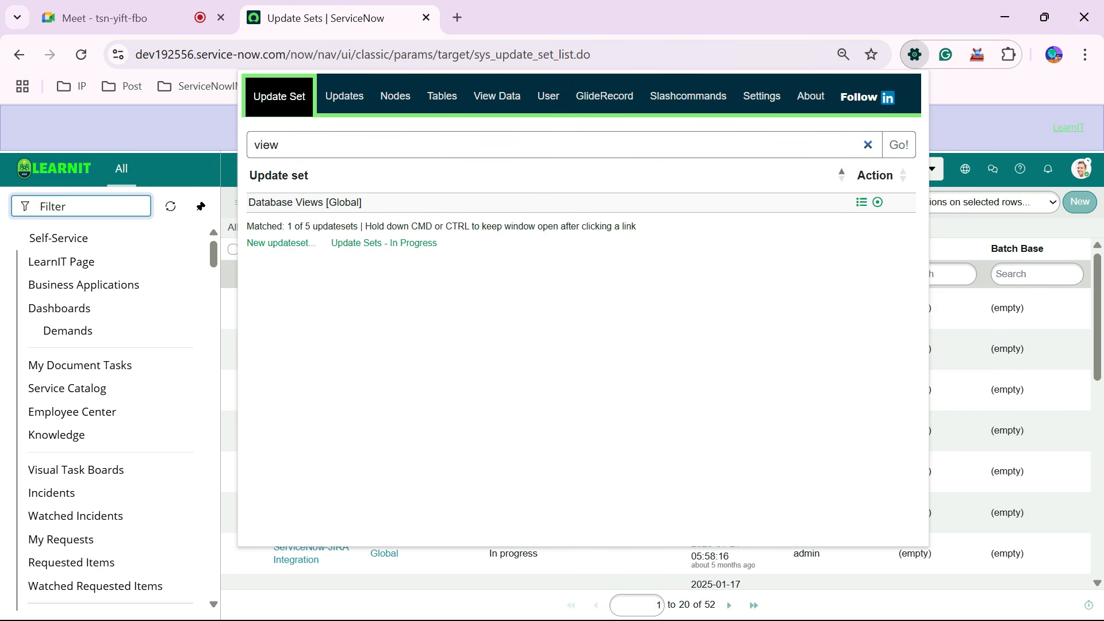
pyautogui.press('BackSpace')
pyautogui.press('BackSpace')
pyautogui.press('BackSpace')
pyautogui.press('BackSpace')
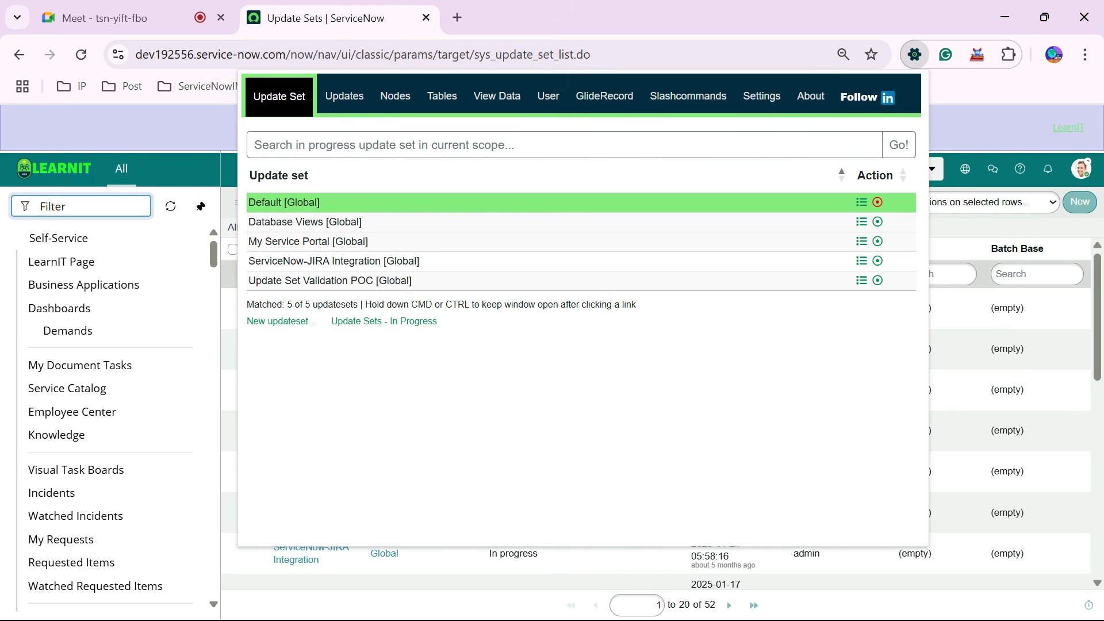
# Search the SN Utils update sets for "views" and point out the Database Views [Global] entry.
pyautogui.write('vites')
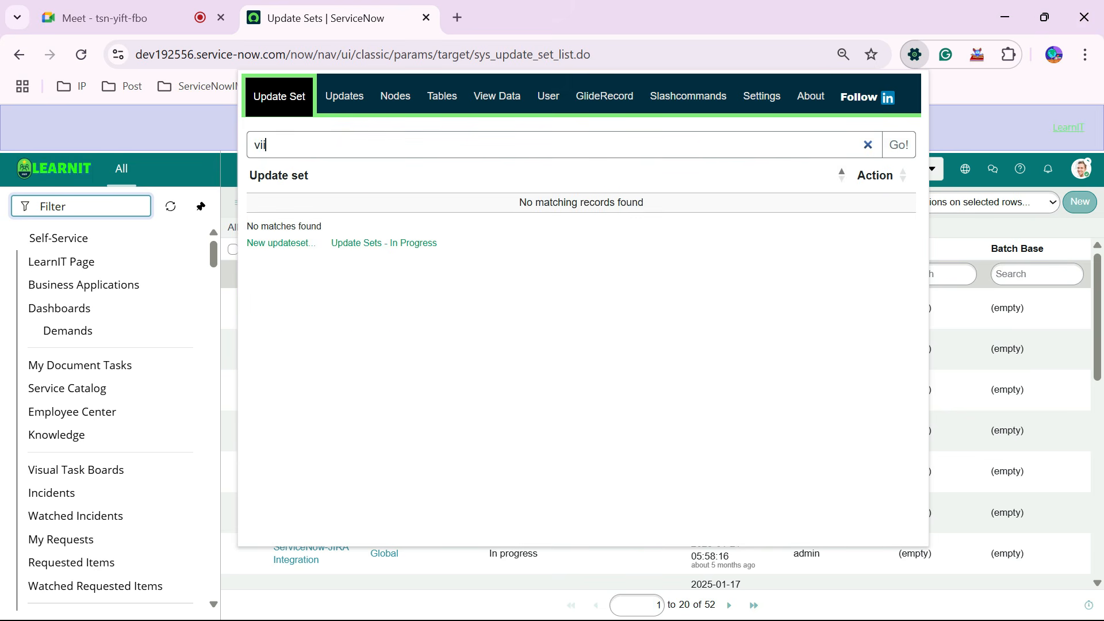
pyautogui.press('BackSpace')
pyautogui.press('BackSpace')
pyautogui.press('BackSpace')
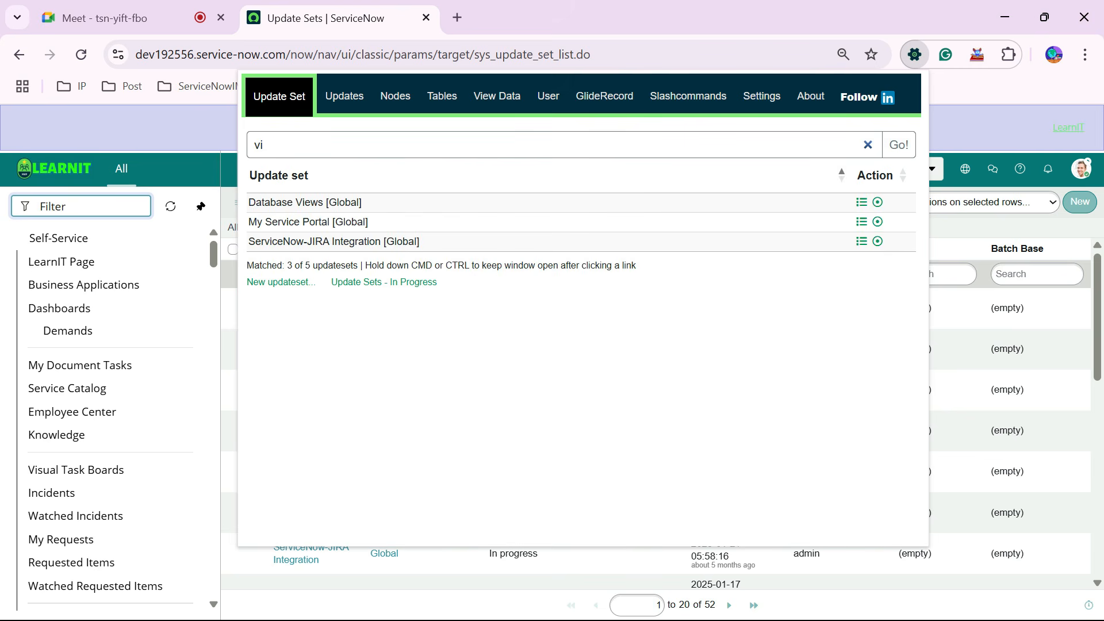
pyautogui.write('ews')
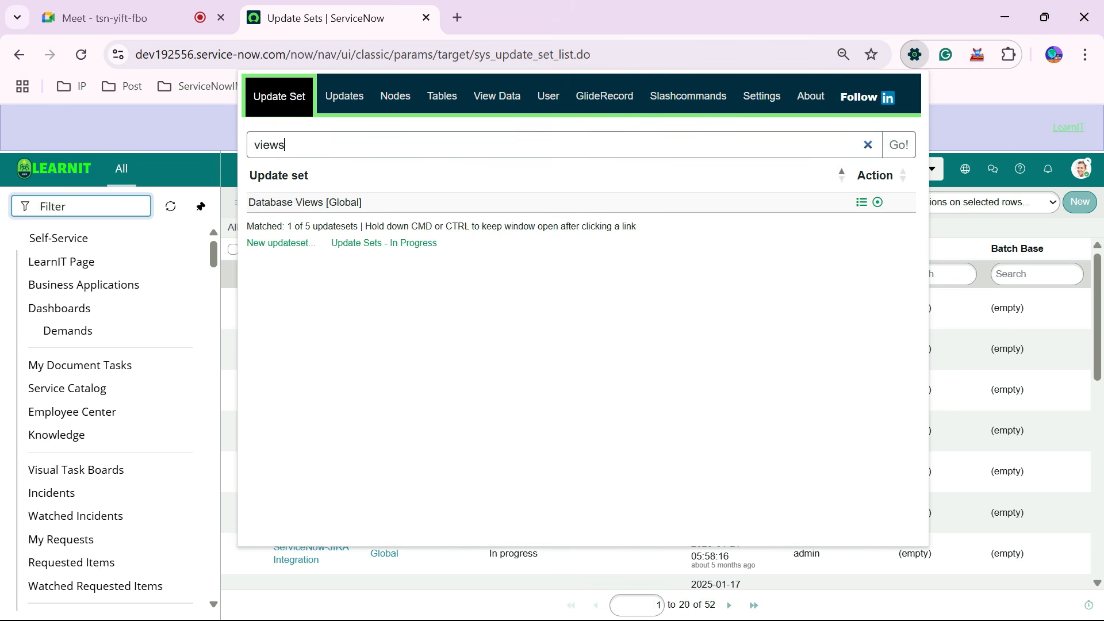
pyautogui.moveTo(310, 203); pyautogui.dragTo(263, 226)
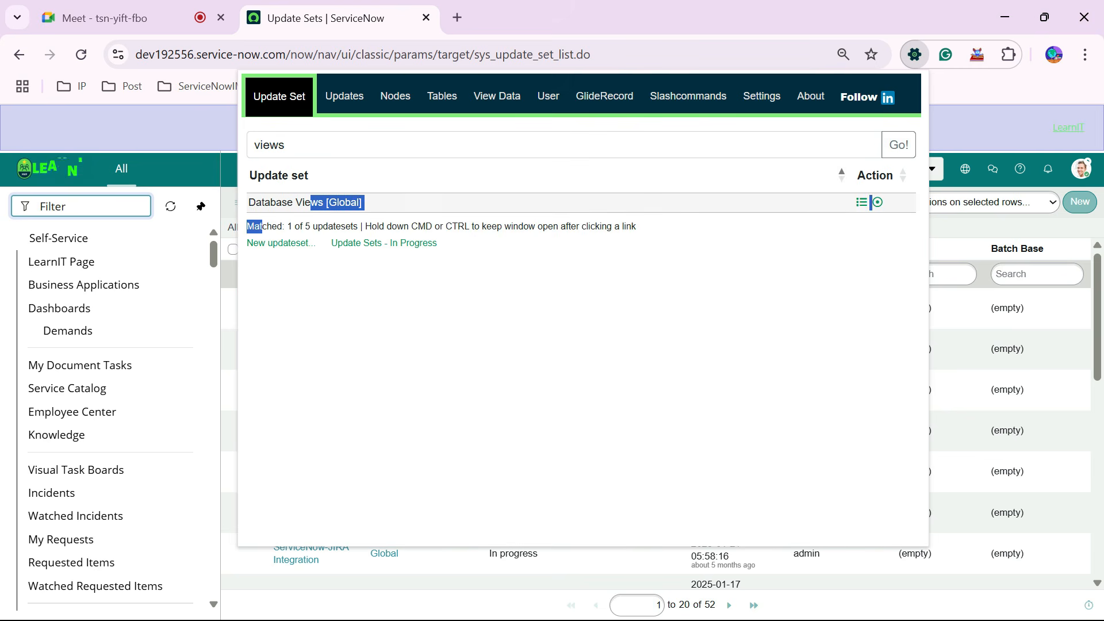
pyautogui.click(263, 226)
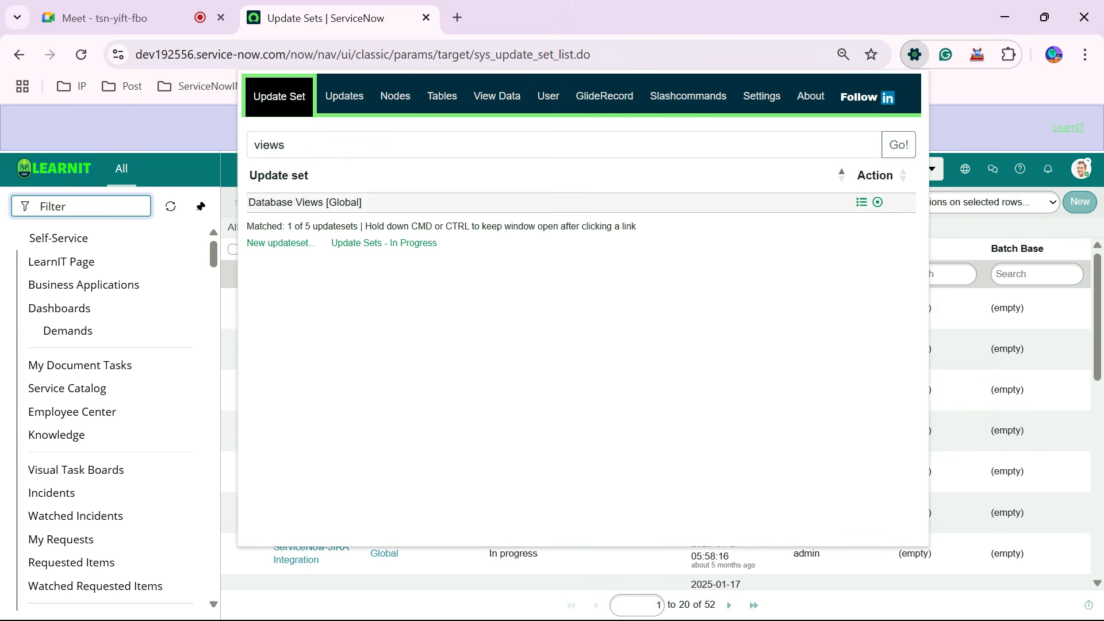
# Show the last 20 updates in SN Utils and look through their types, names, dates and update sets.
pyautogui.click(344, 95)
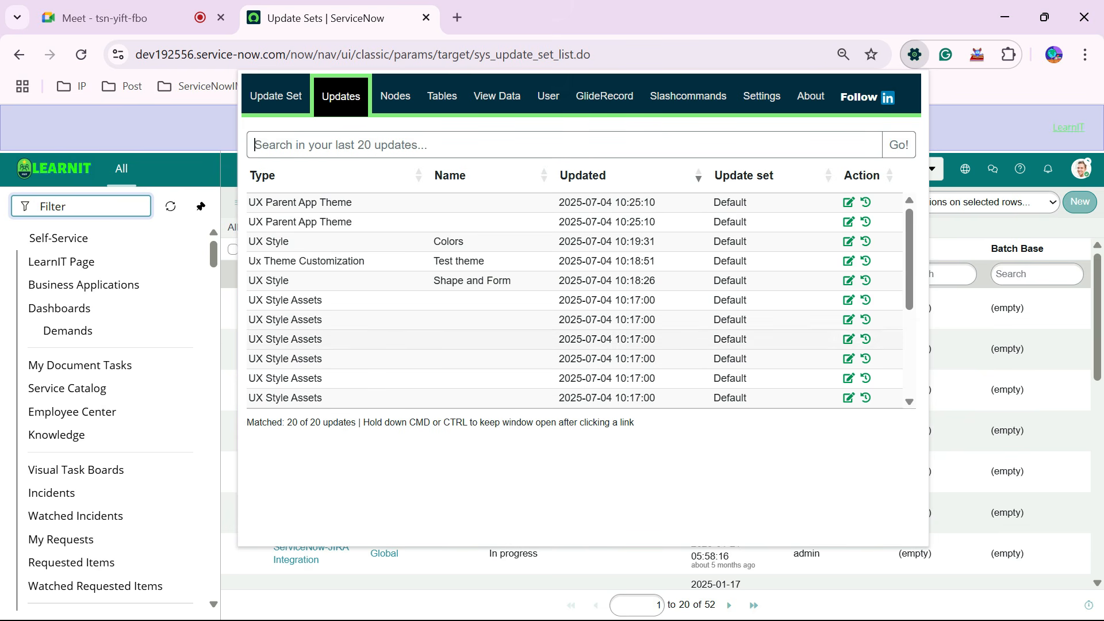
pyautogui.scroll(-3, 575, 300)
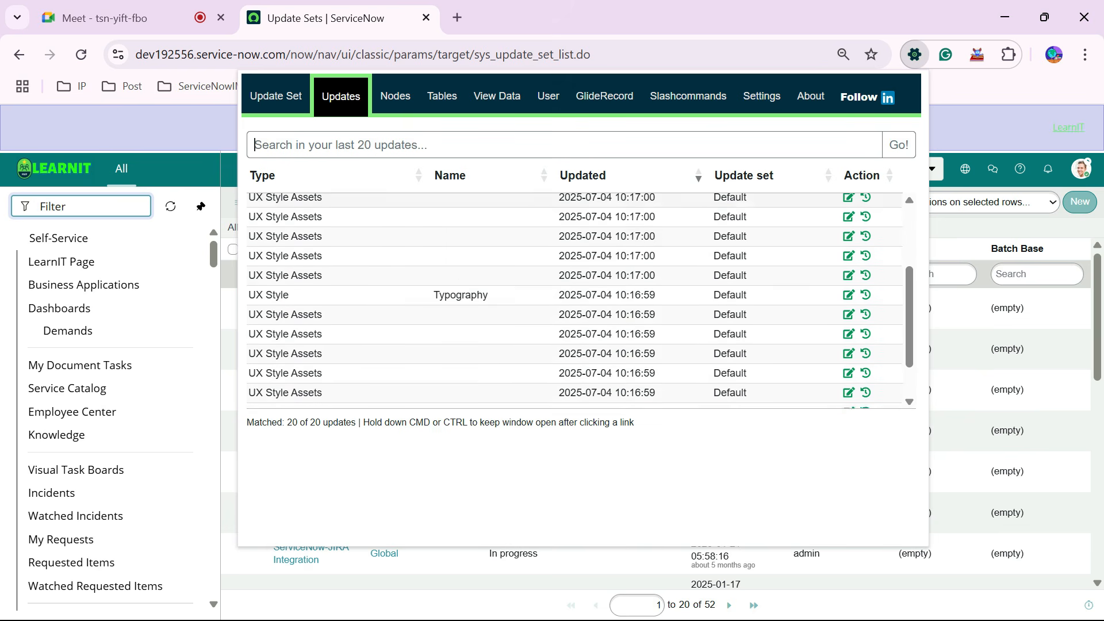
pyautogui.scroll(3, 575, 299)
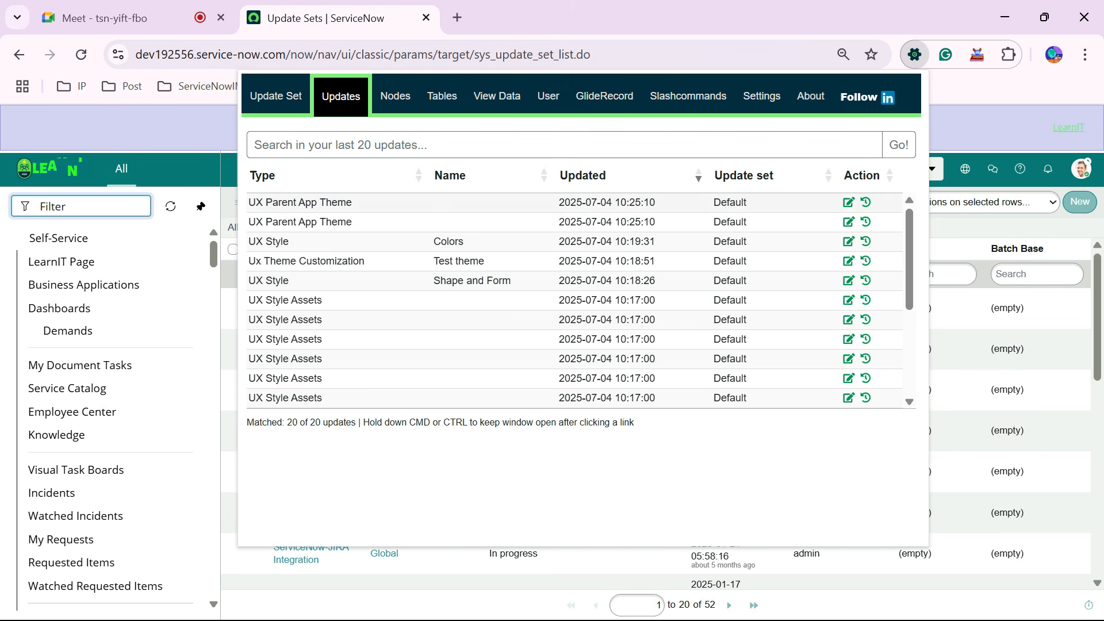
# Finish looking through the recent updates, show the instance nodes in SN Utils, and highlight the node's short and full names.
pyautogui.scroll(-3, 575, 299)
pyautogui.scroll(3, 575, 299)
pyautogui.click(396, 96)
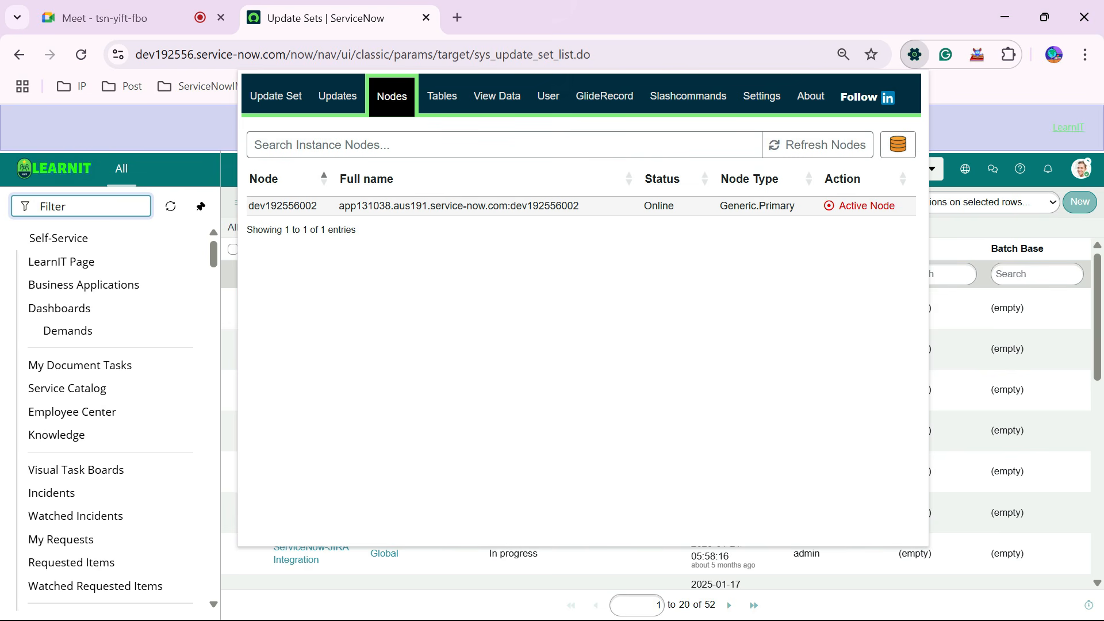
pyautogui.moveTo(248, 206); pyautogui.dragTo(581, 206)
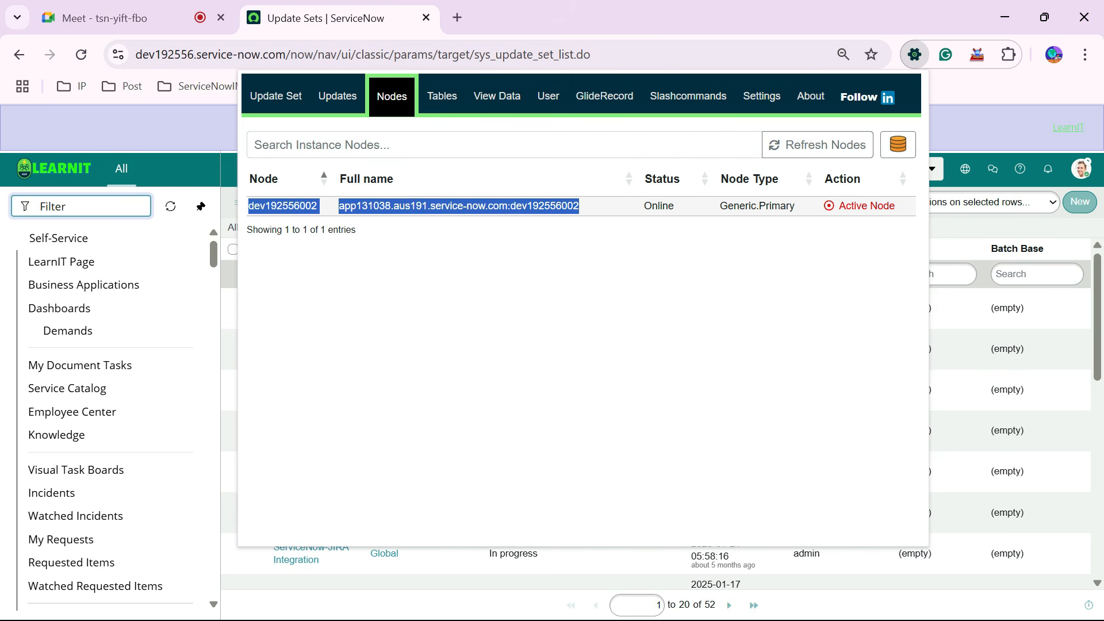
pyautogui.click(581, 254)
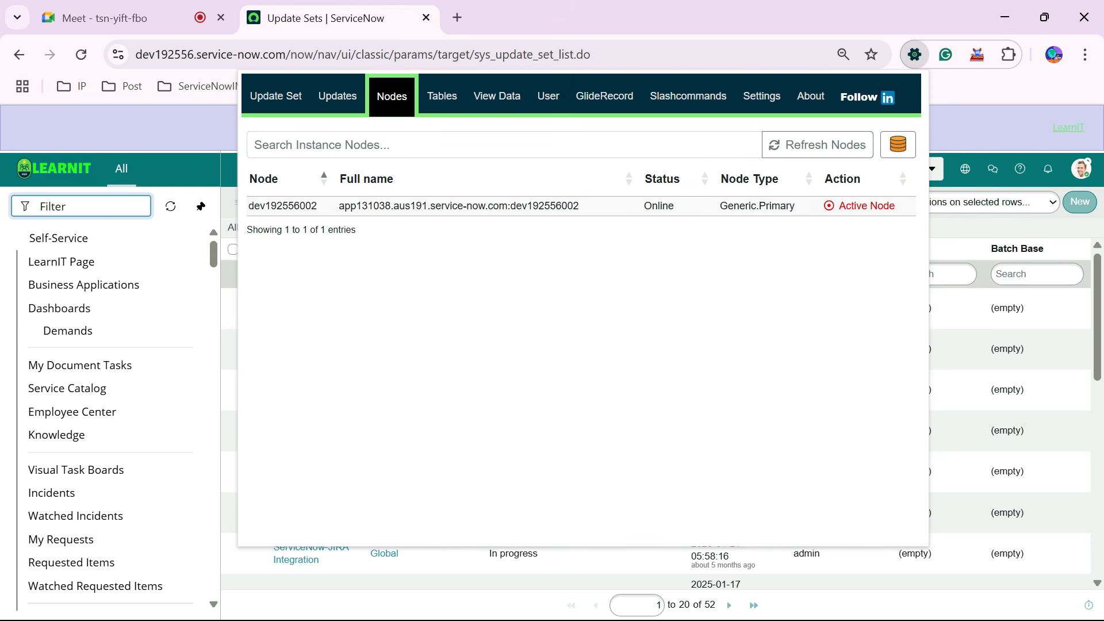
# Show the tables list in SN Utils, look through its labels and table names, and highlight the total table count.
pyautogui.click(442, 96)
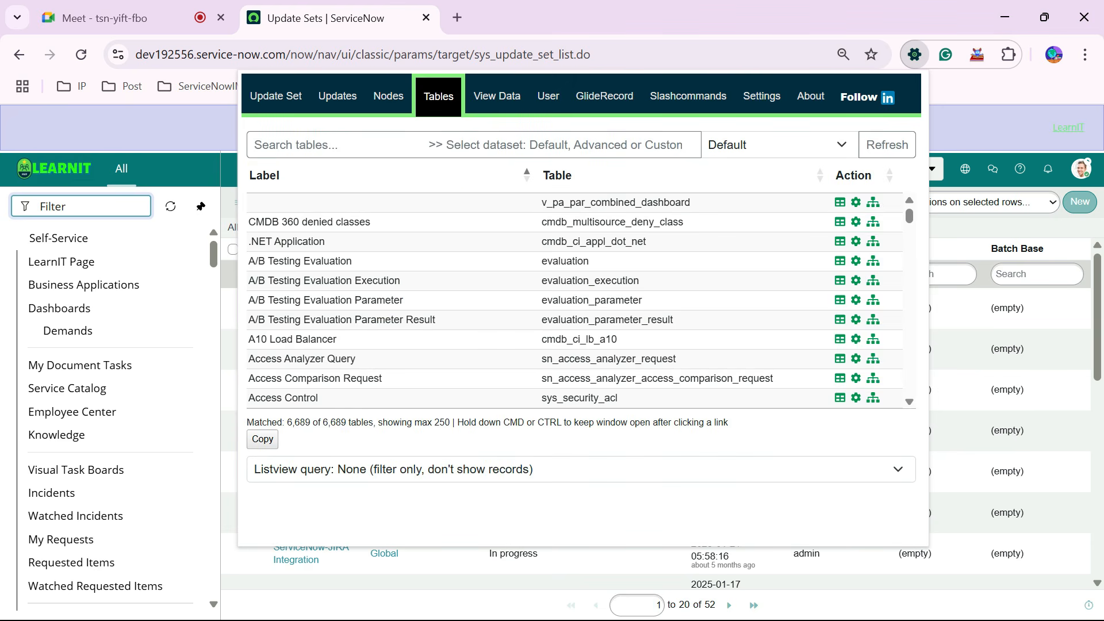
pyautogui.scroll(-5, 575, 300)
pyautogui.scroll(5, 575, 300)
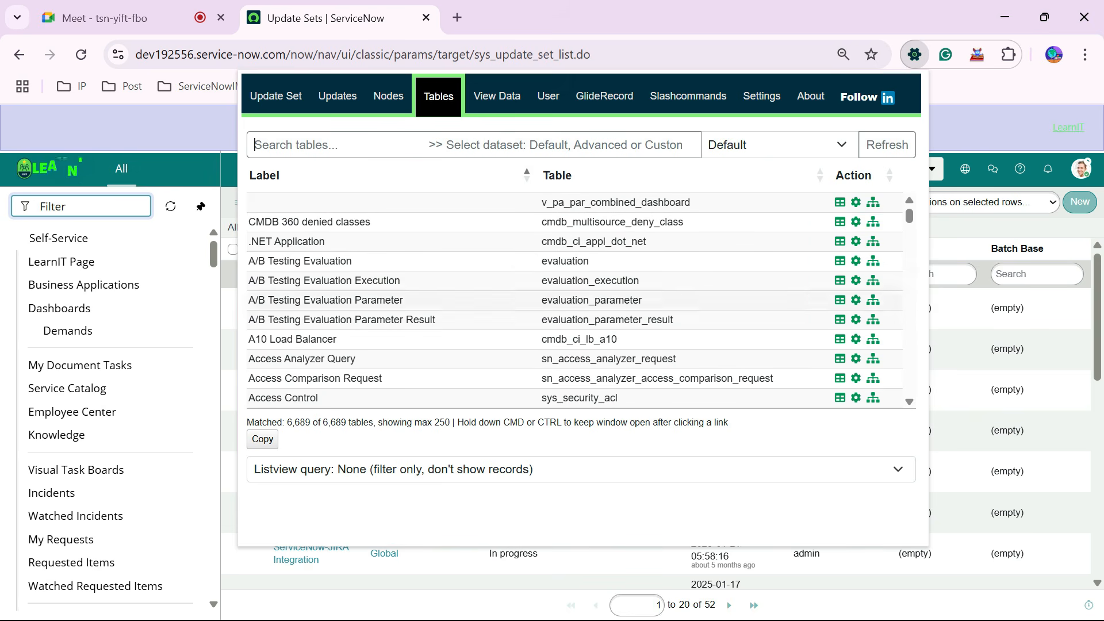
pyautogui.scroll(-6, 574, 300)
pyautogui.scroll(6, 574, 300)
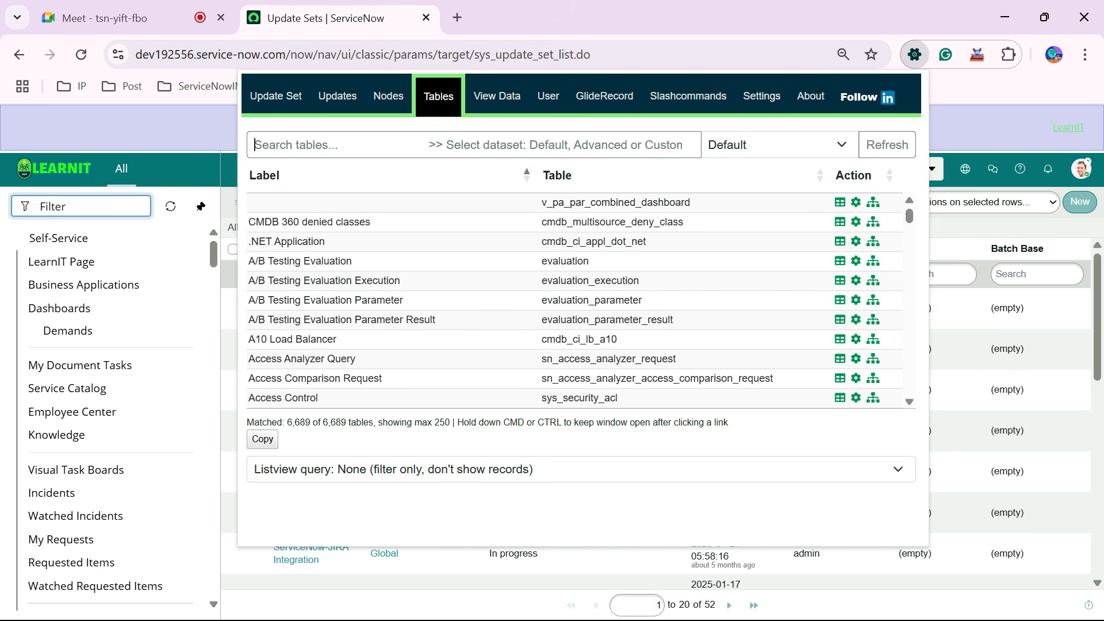
pyautogui.moveTo(346, 423); pyautogui.dragTo(323, 423)
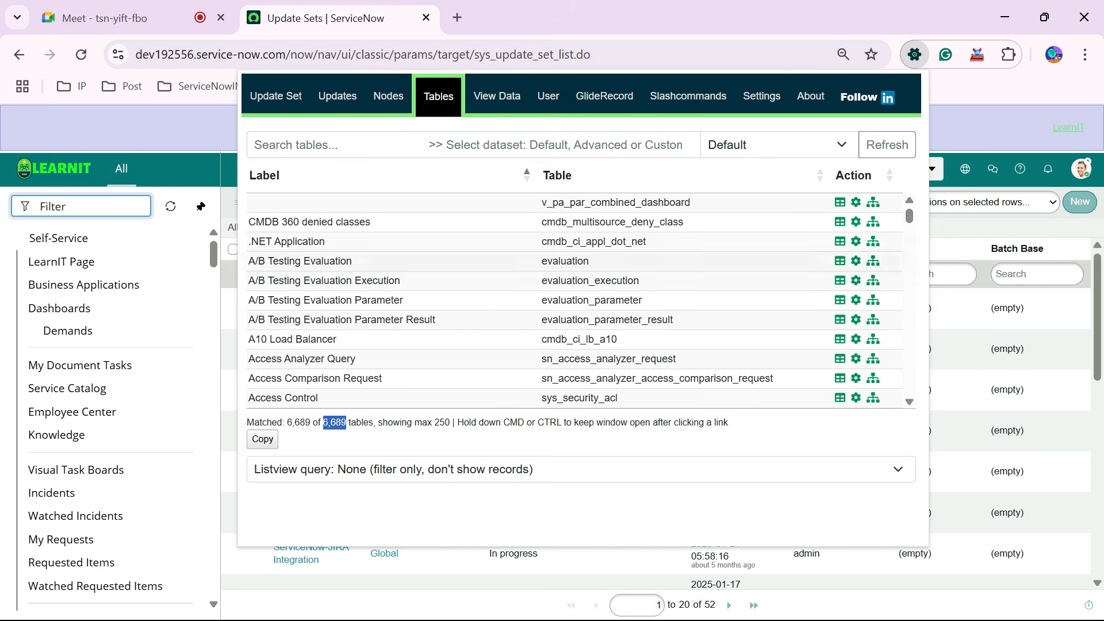
# Reopen SN Utils, search its tables for "inci", and open the Incident table's list with all records shown.
pyautogui.click(914, 55)
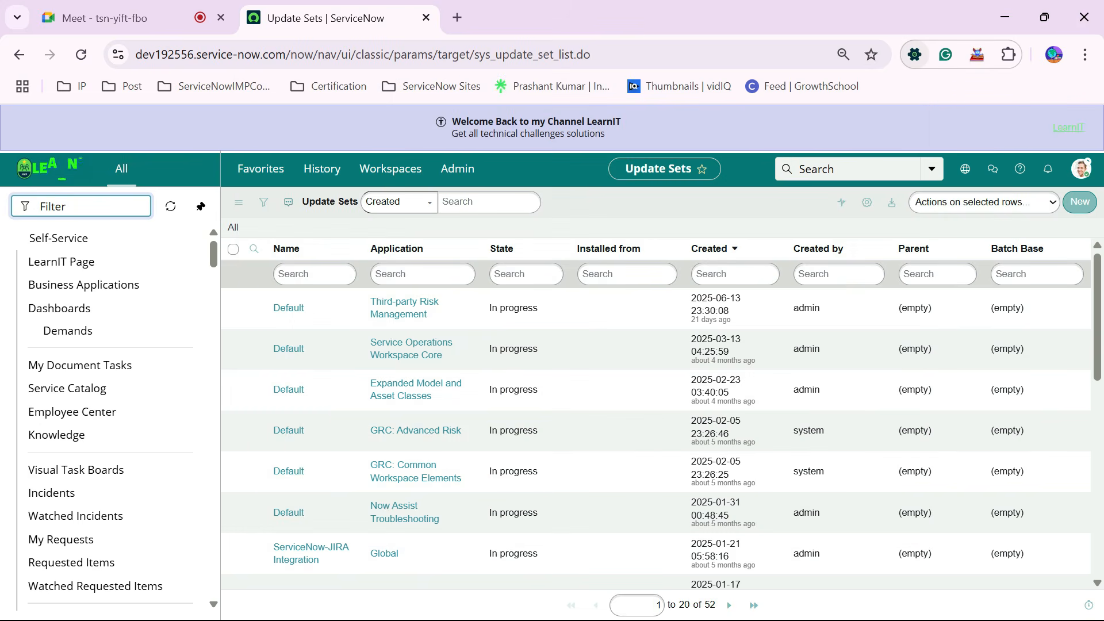
pyautogui.click(914, 55)
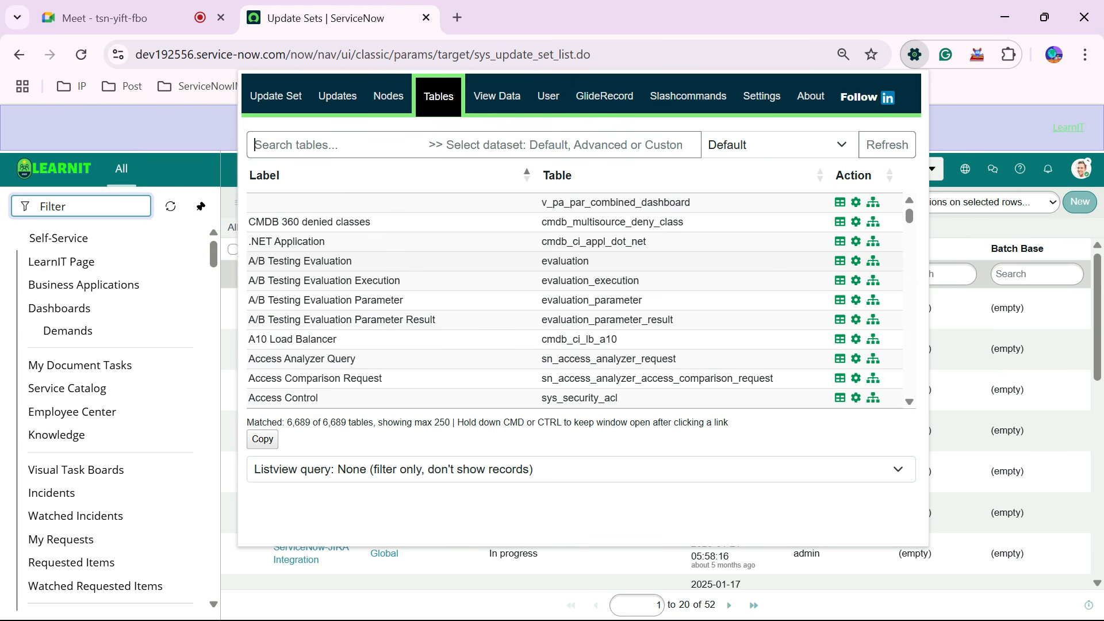
pyautogui.scroll(-10, 575, 300)
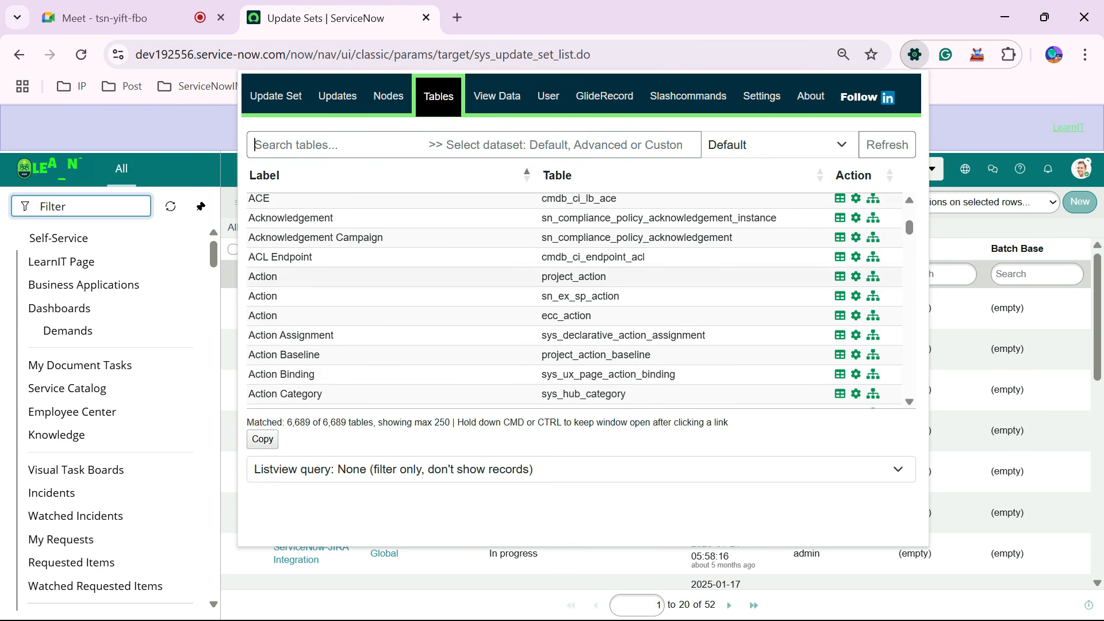
pyautogui.scroll(10, 574, 301)
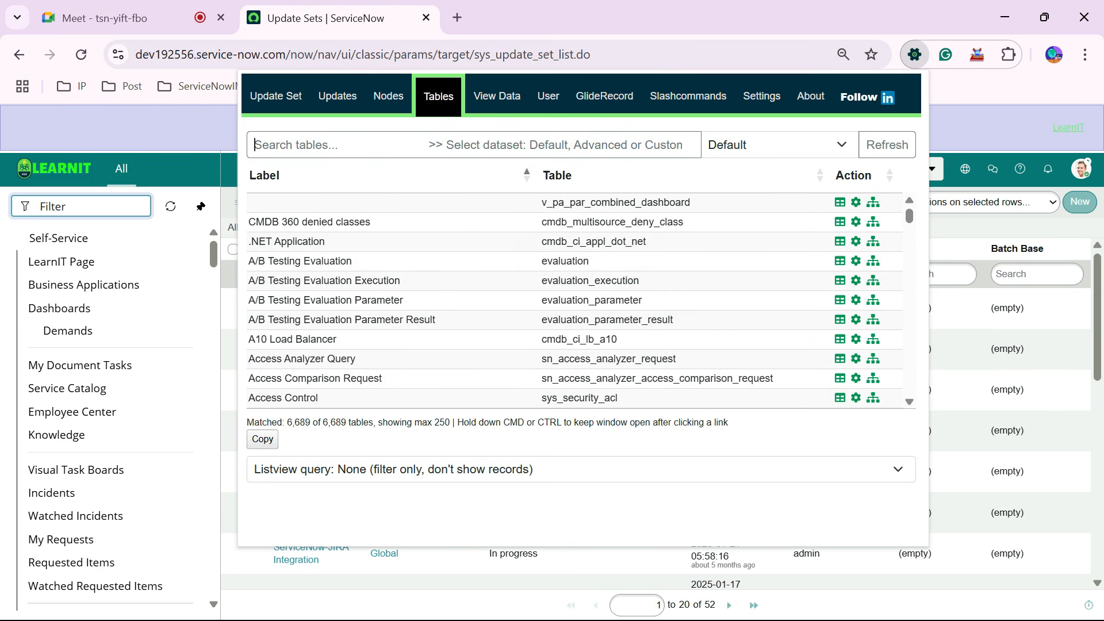
pyautogui.write('inci')
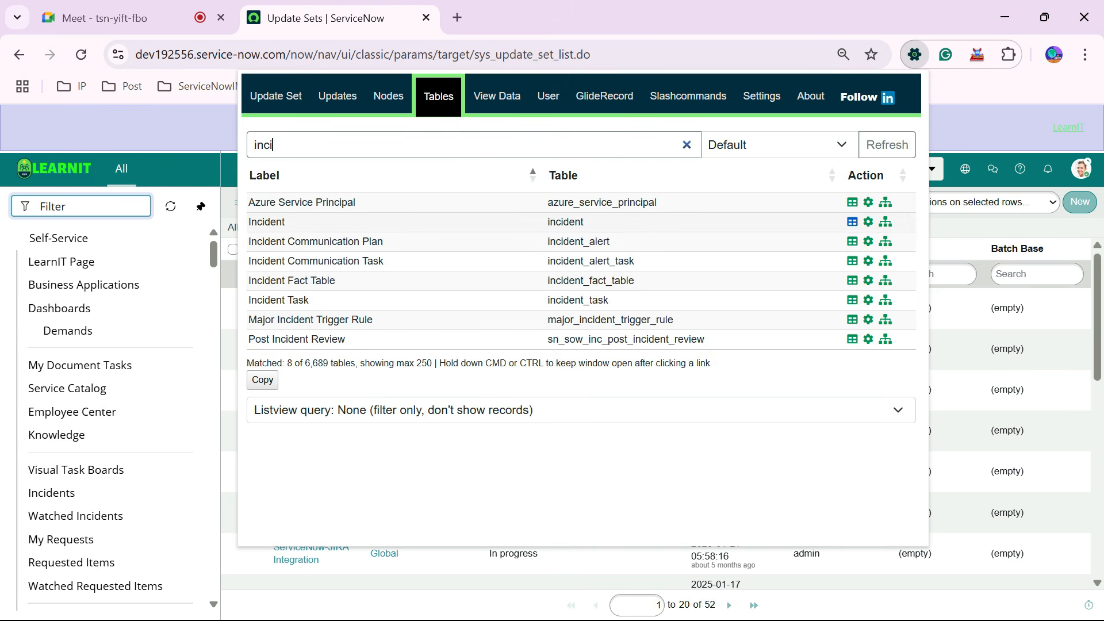
pyautogui.click(853, 222)
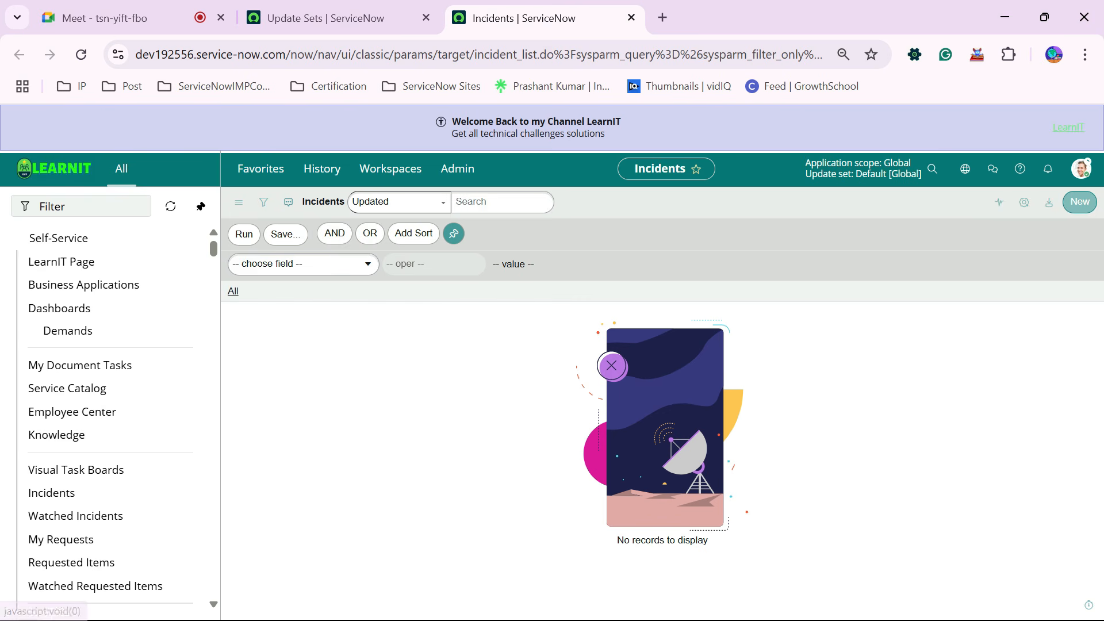
pyautogui.click(233, 292)
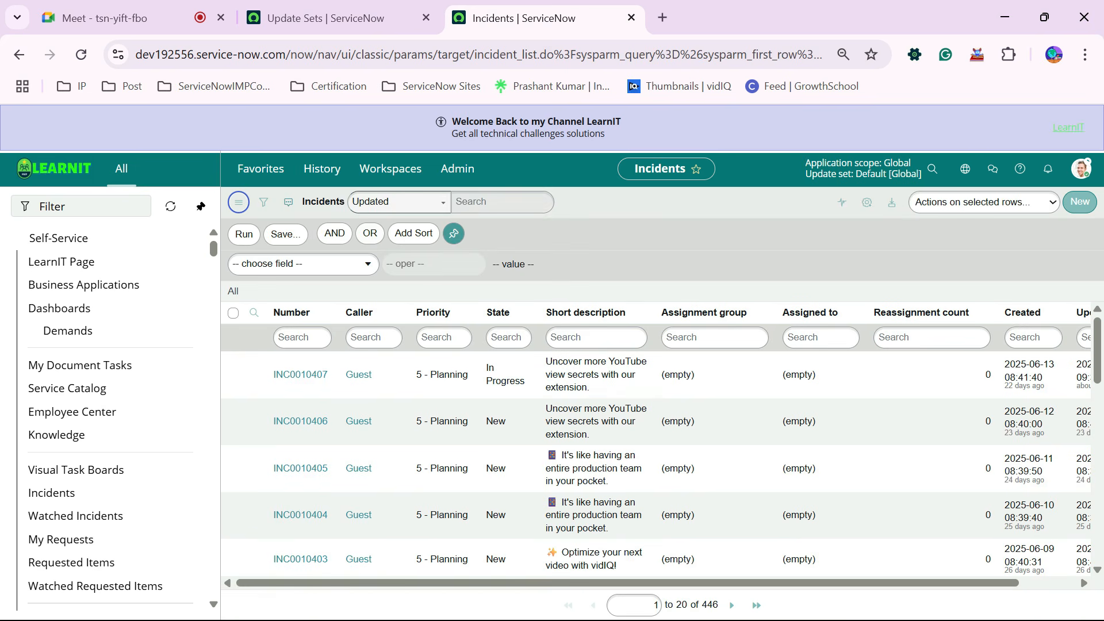
# Look through the incident records, compare with the Update Sets page, and close the Incidents list.
pyautogui.scroll(-3, 506, 421)
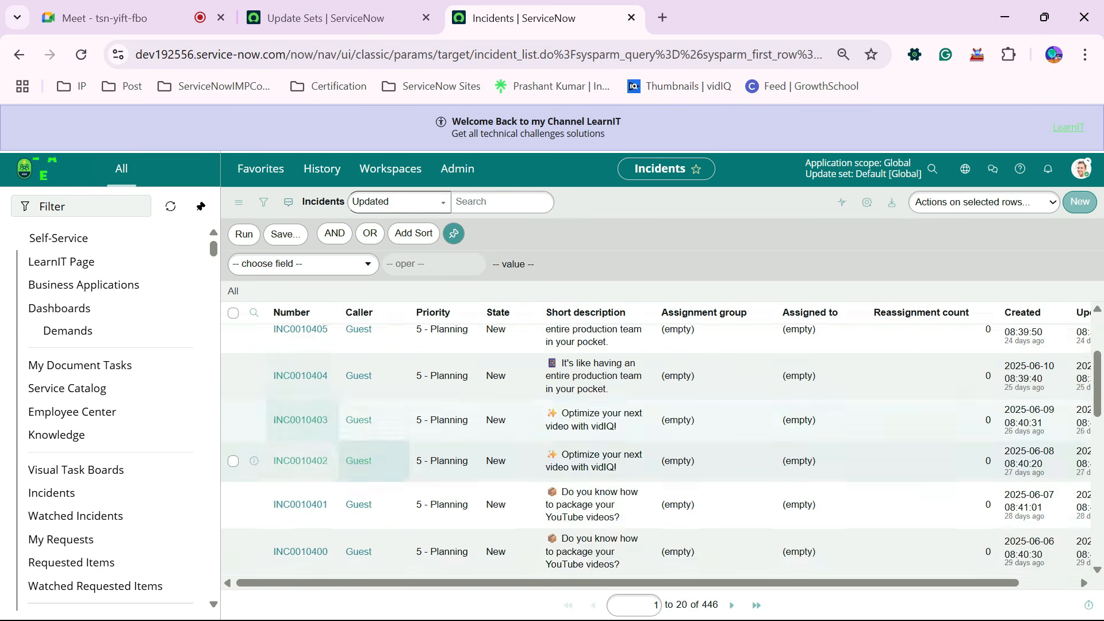
pyautogui.scroll(3, 506, 421)
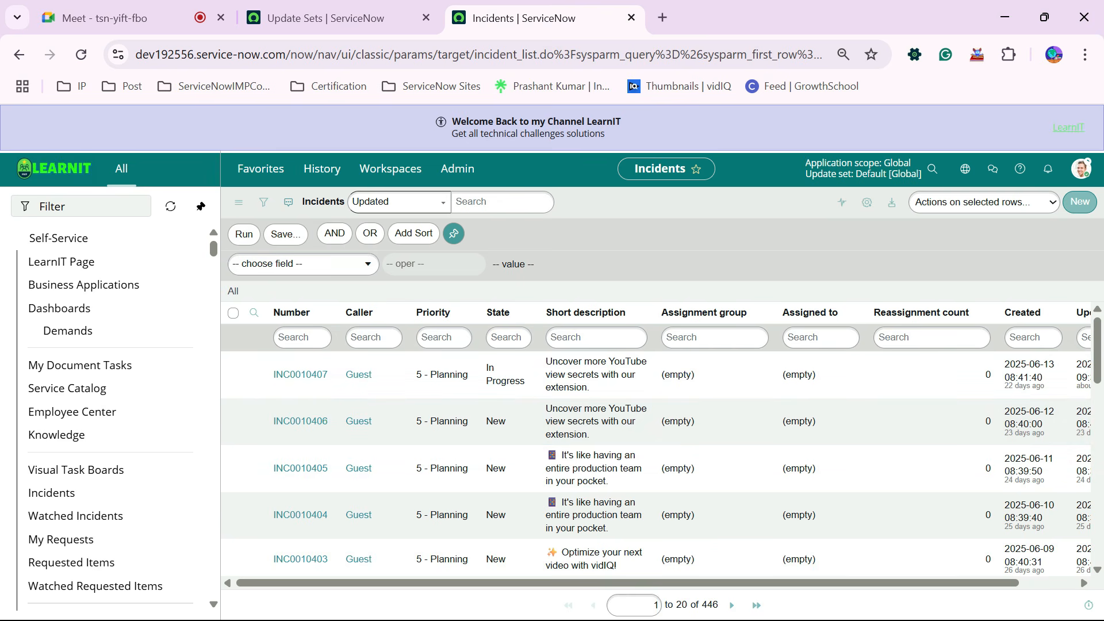
pyautogui.click(344, 19)
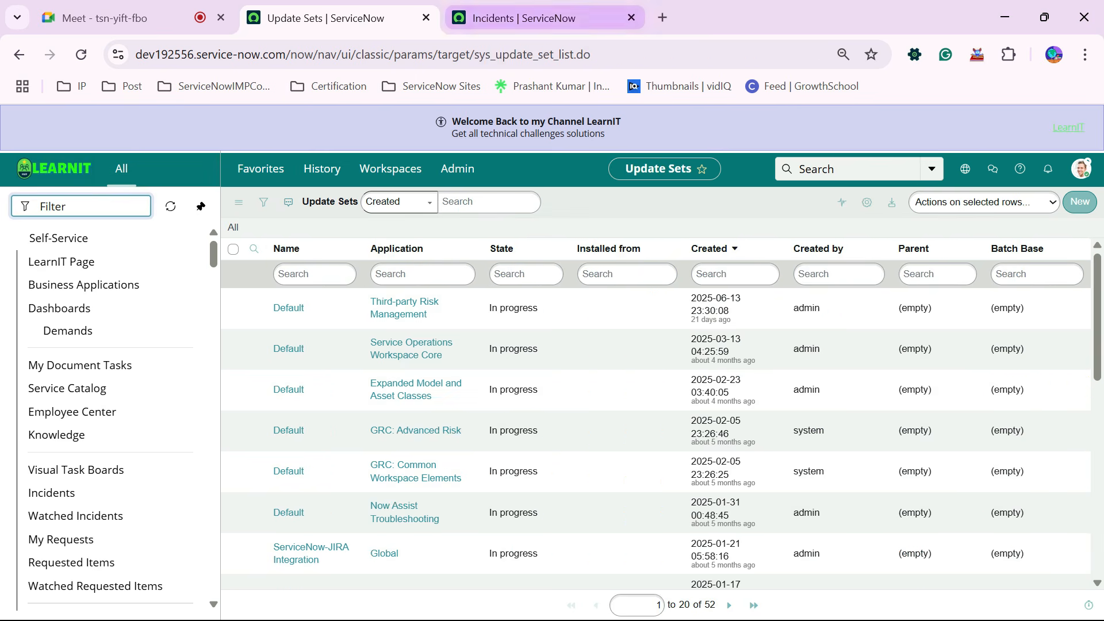
pyautogui.click(521, 18)
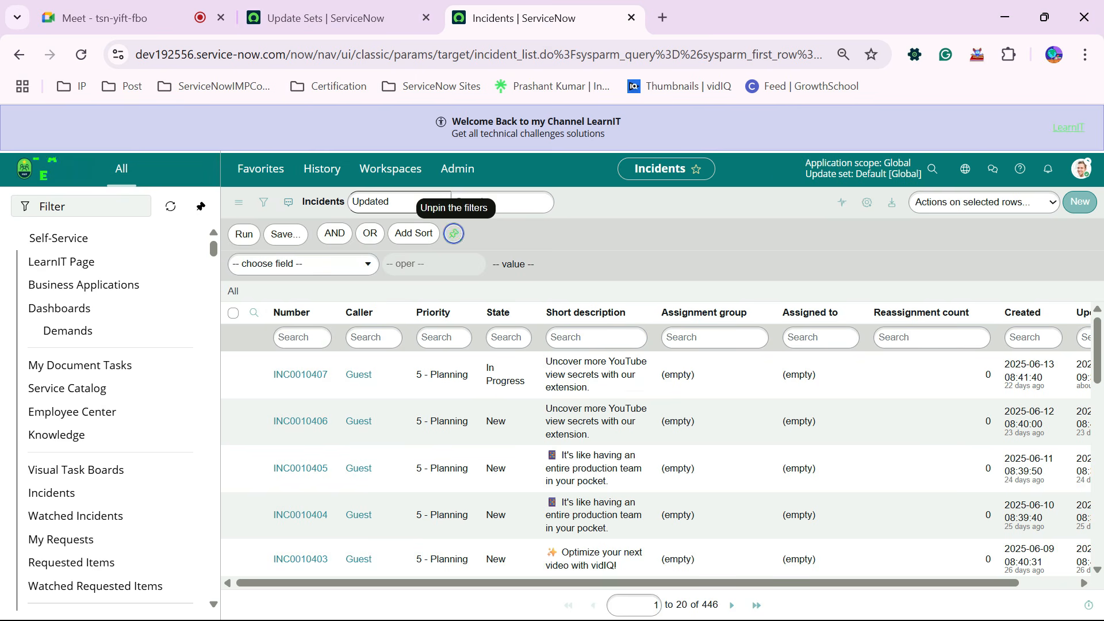
pyautogui.scroll(-10, 621, 423)
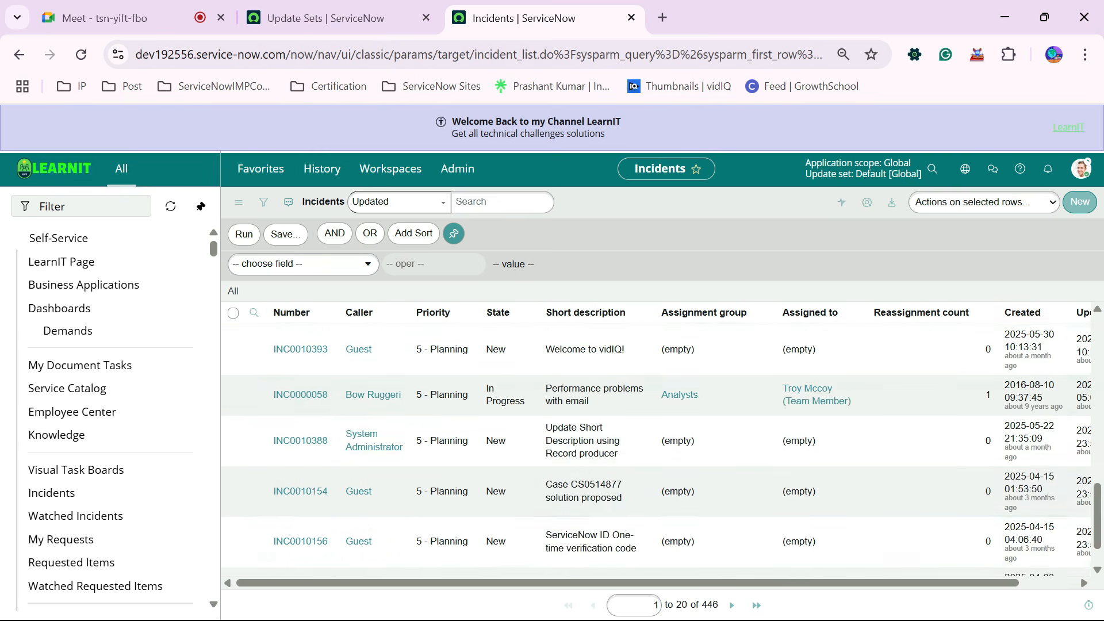
pyautogui.scroll(8, 622, 423)
pyautogui.scroll(3, 621, 423)
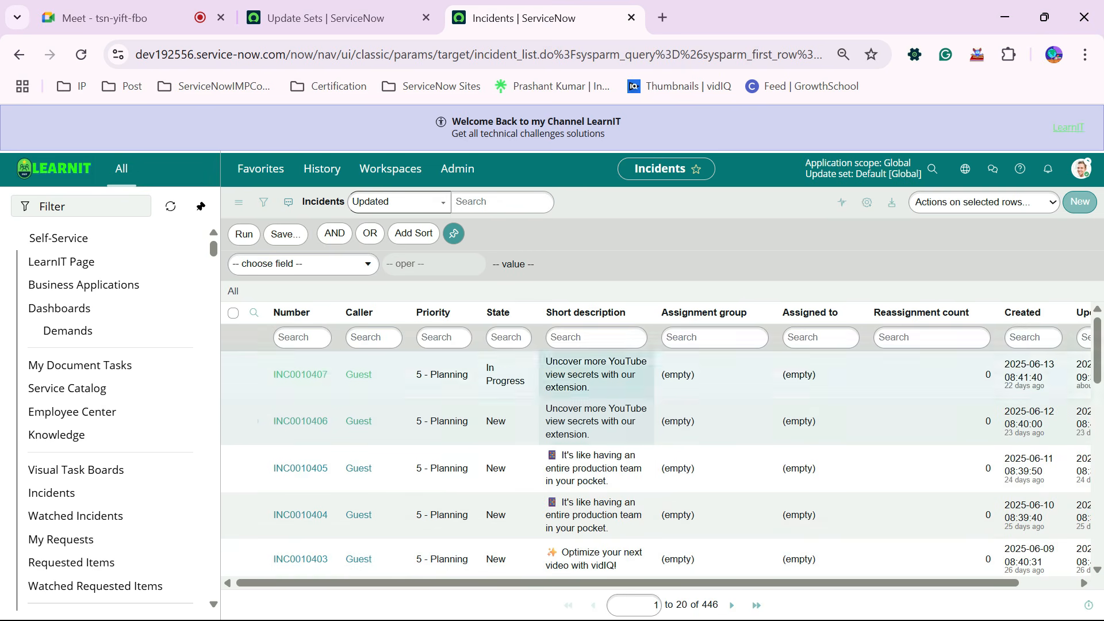
pyautogui.hotkey('ctrl', 'w')
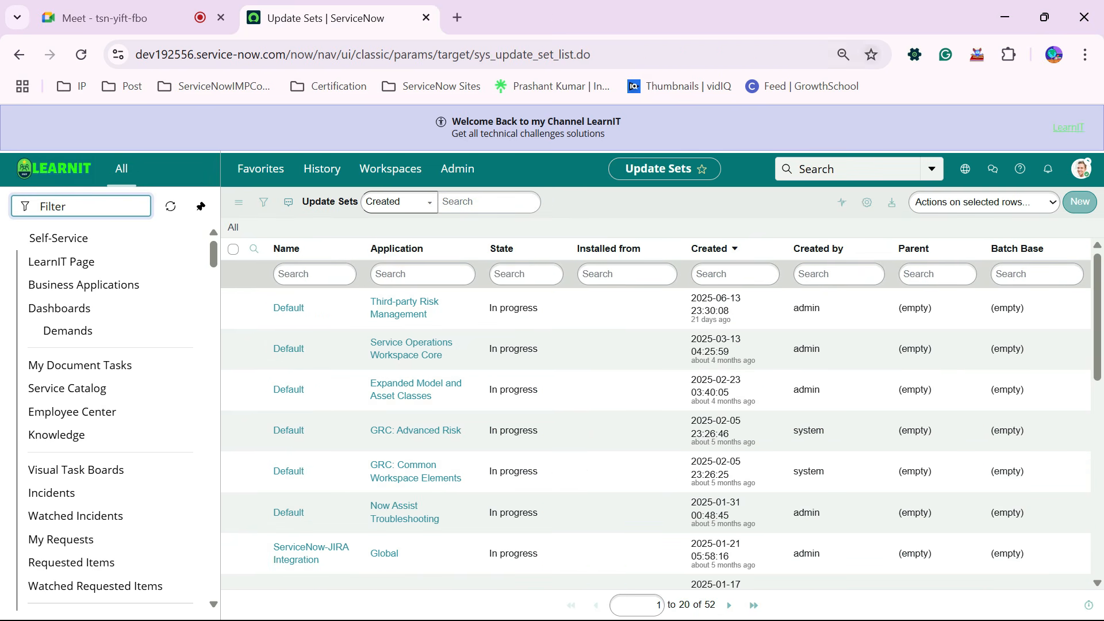
# Open the Incident Task table's list from the SN Utils table results and show all its records.
pyautogui.click(915, 54)
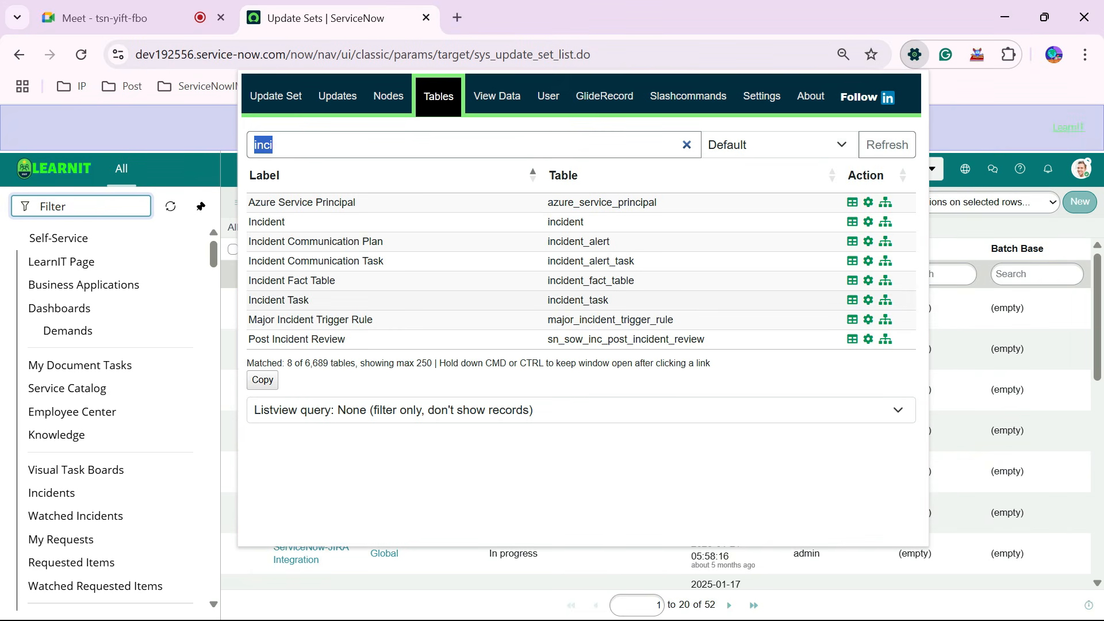
pyautogui.click(852, 299)
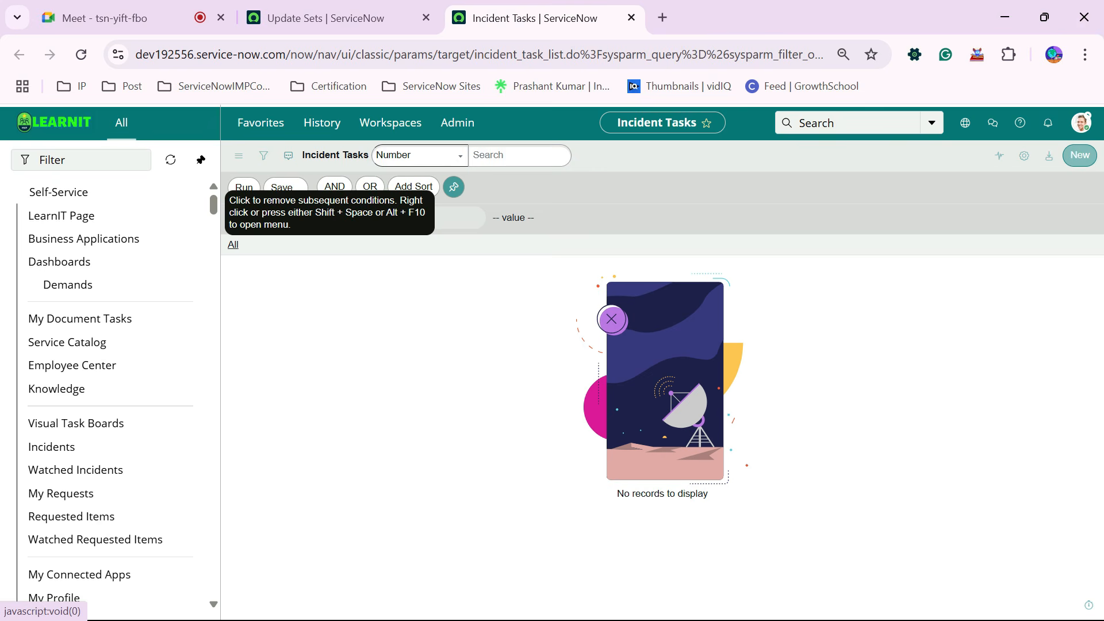
pyautogui.click(233, 245)
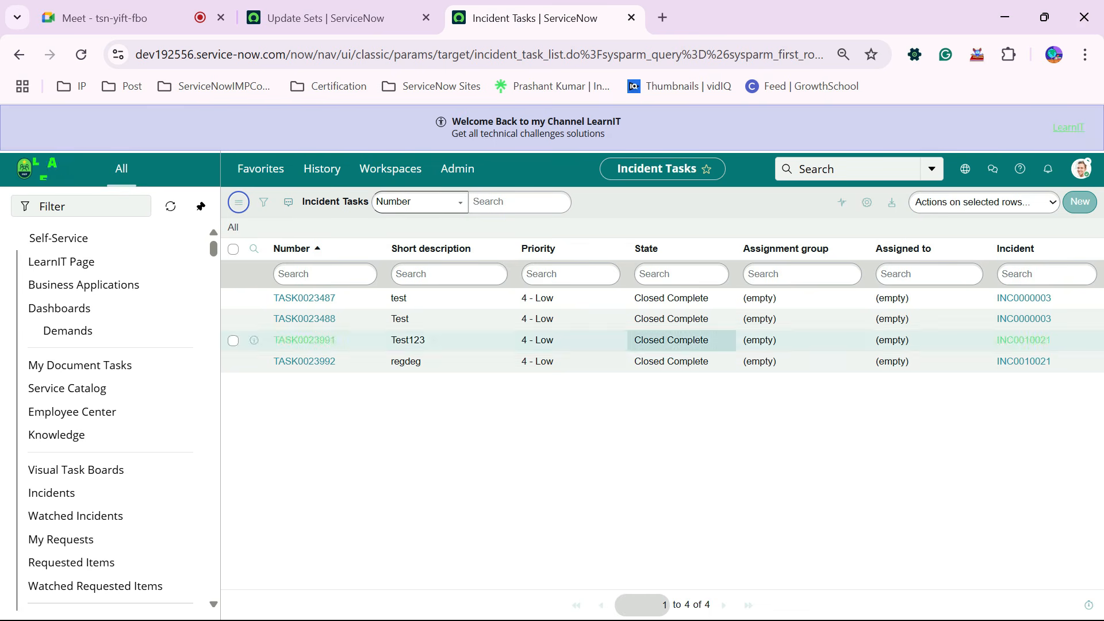
pyautogui.click(339, 18)
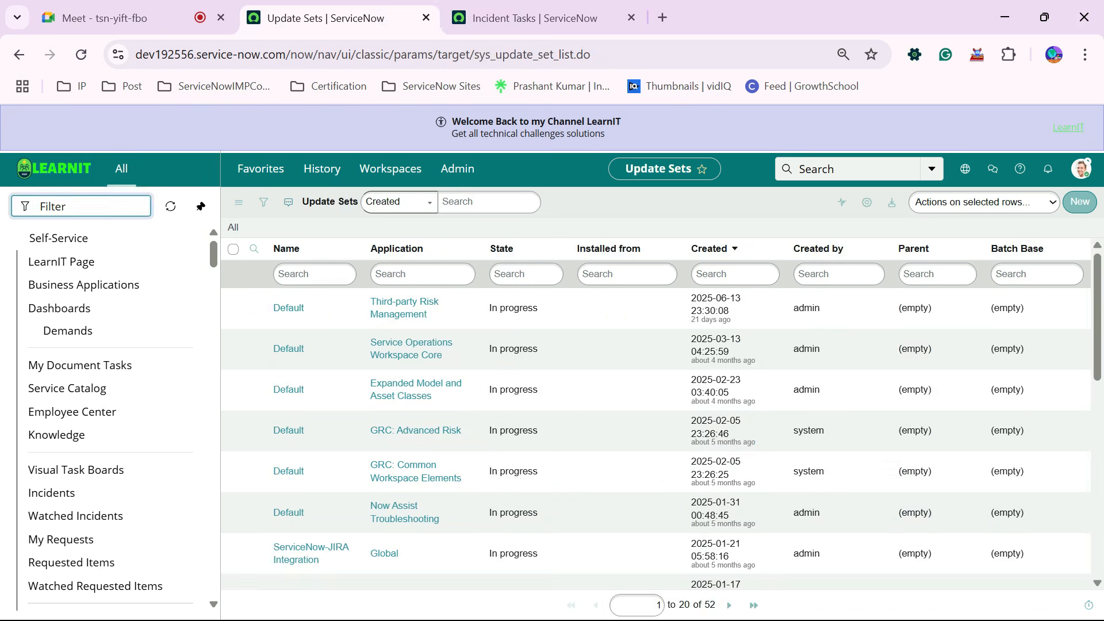
pyautogui.click(526, 18)
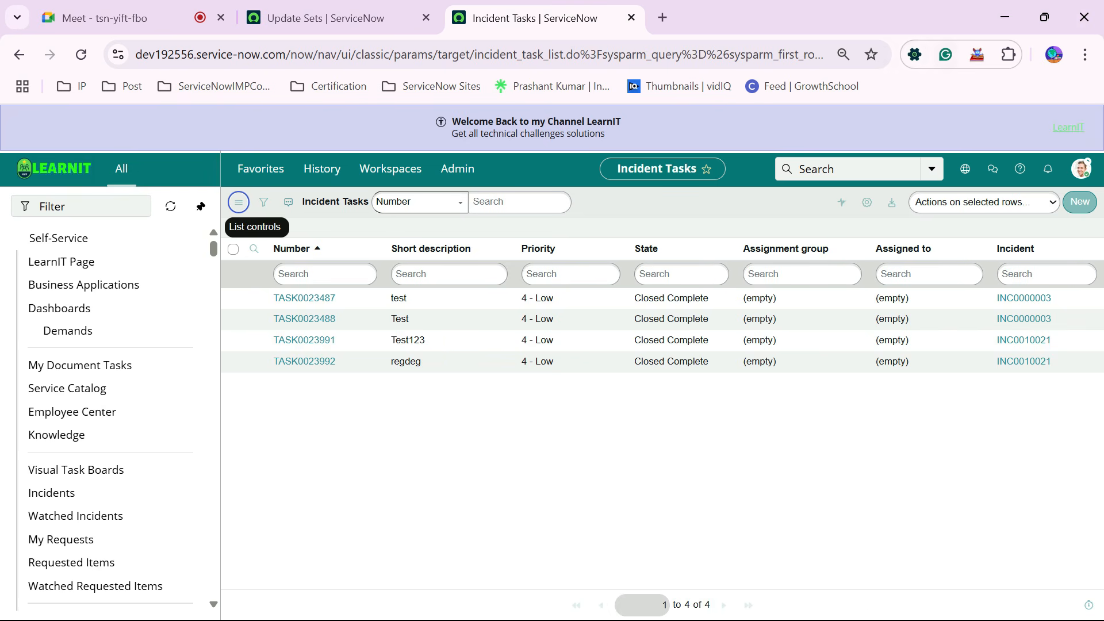
# Open the Incident Task table's definition from SN Utils and look through its columns.
pyautogui.click(915, 54)
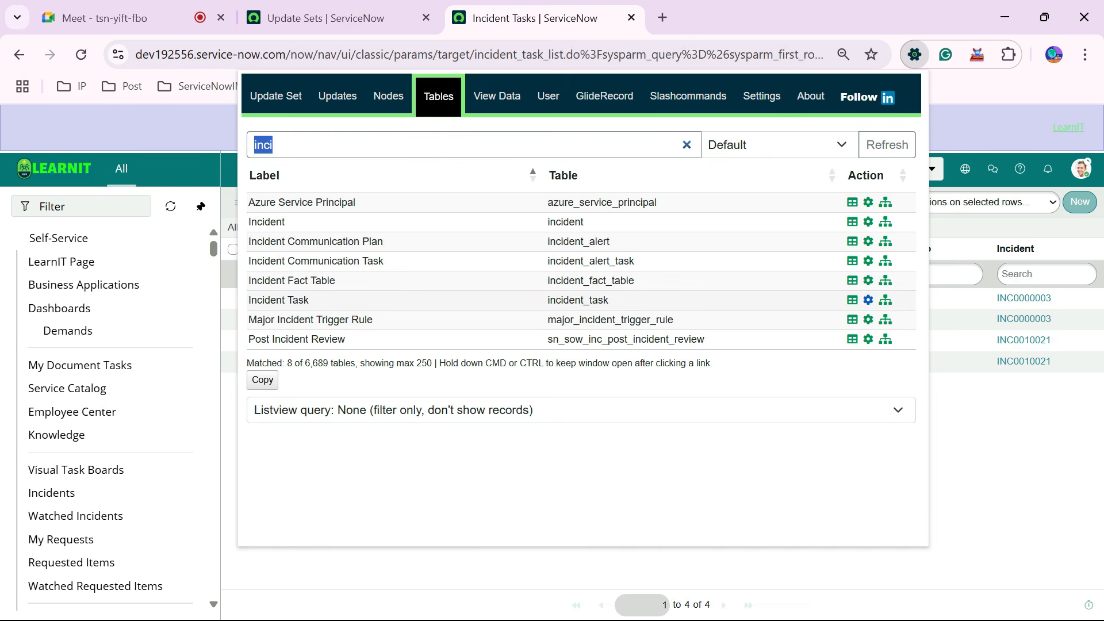
pyautogui.click(869, 300)
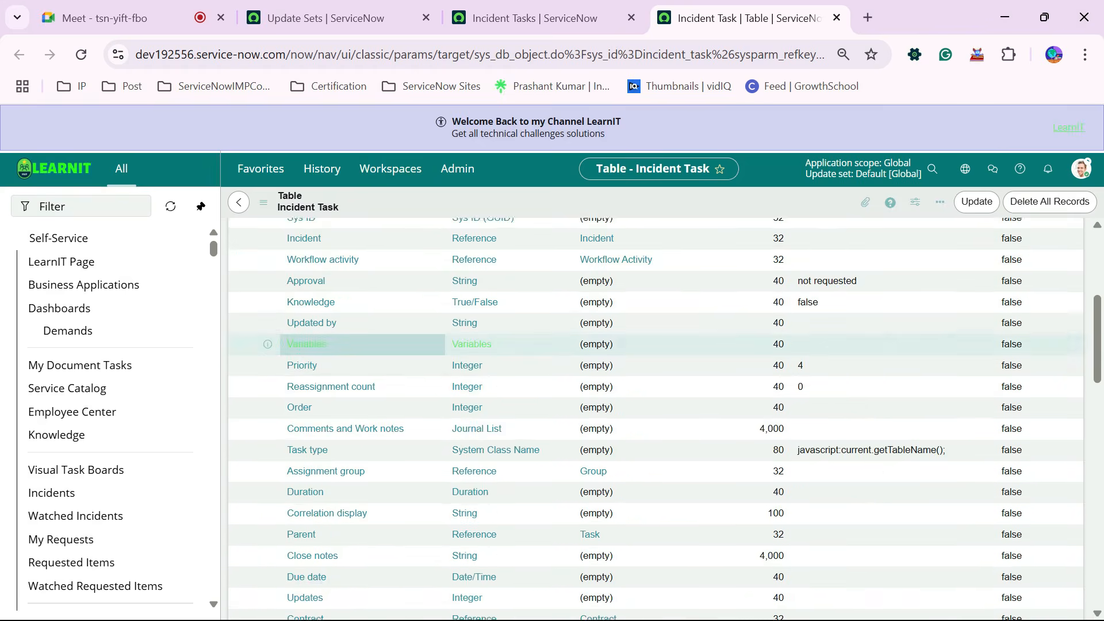
pyautogui.hotkey('ctrl', 'shift', 'Tab')
pyautogui.hotkey('ctrl', 'Tab')
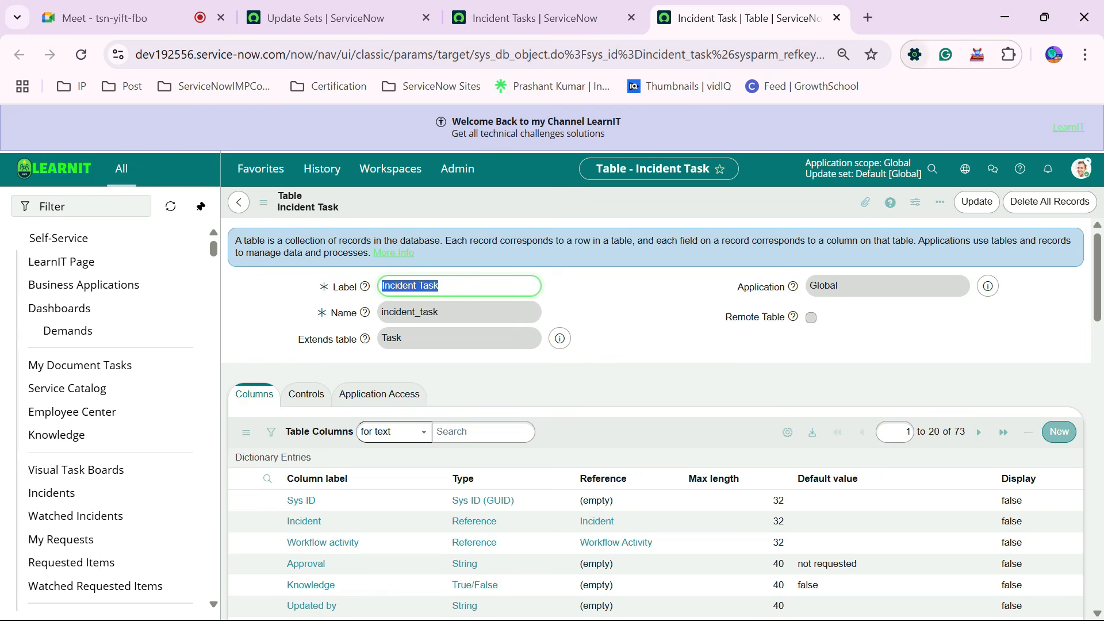
# Open the Incident table's schema map from SN Utils to view its related tables, and close it again.
pyautogui.click(915, 54)
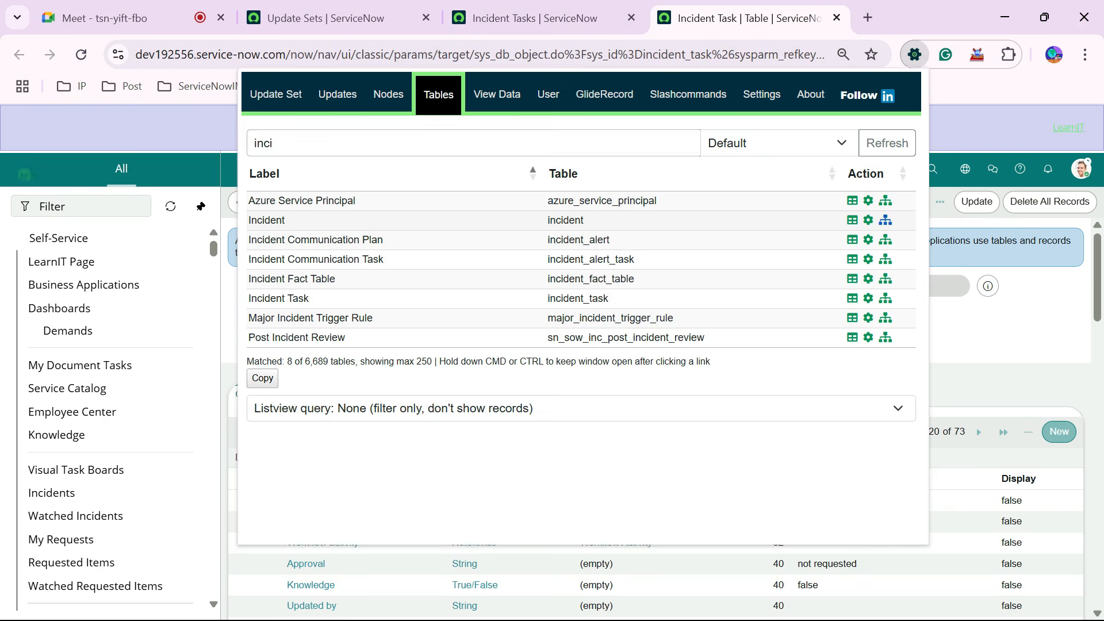
pyautogui.click(886, 222)
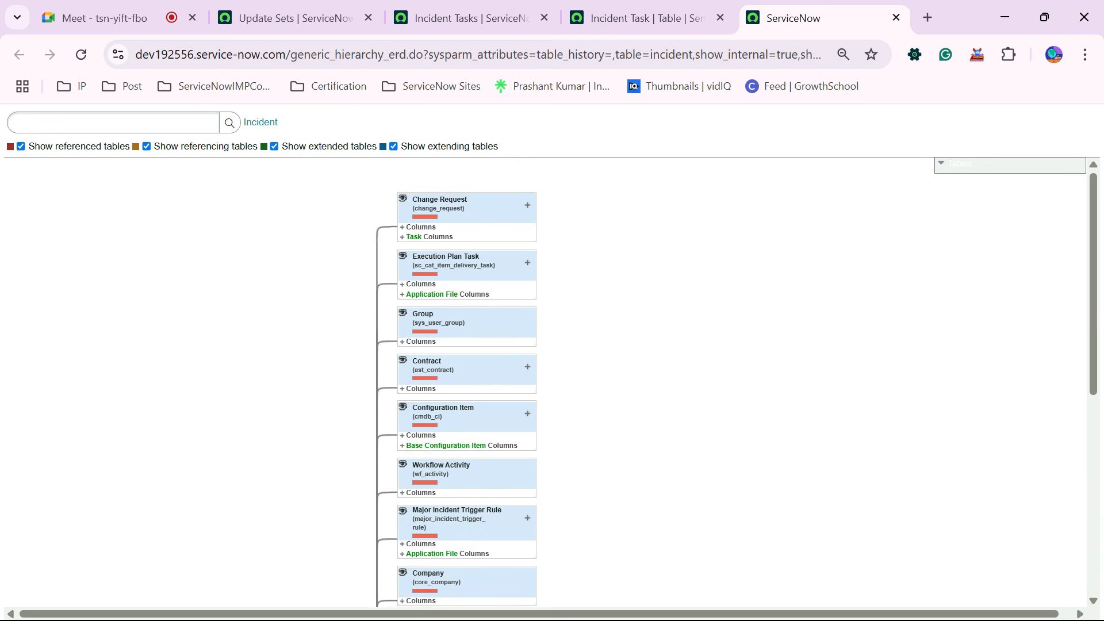
pyautogui.hotkey('ctrl', 'w')
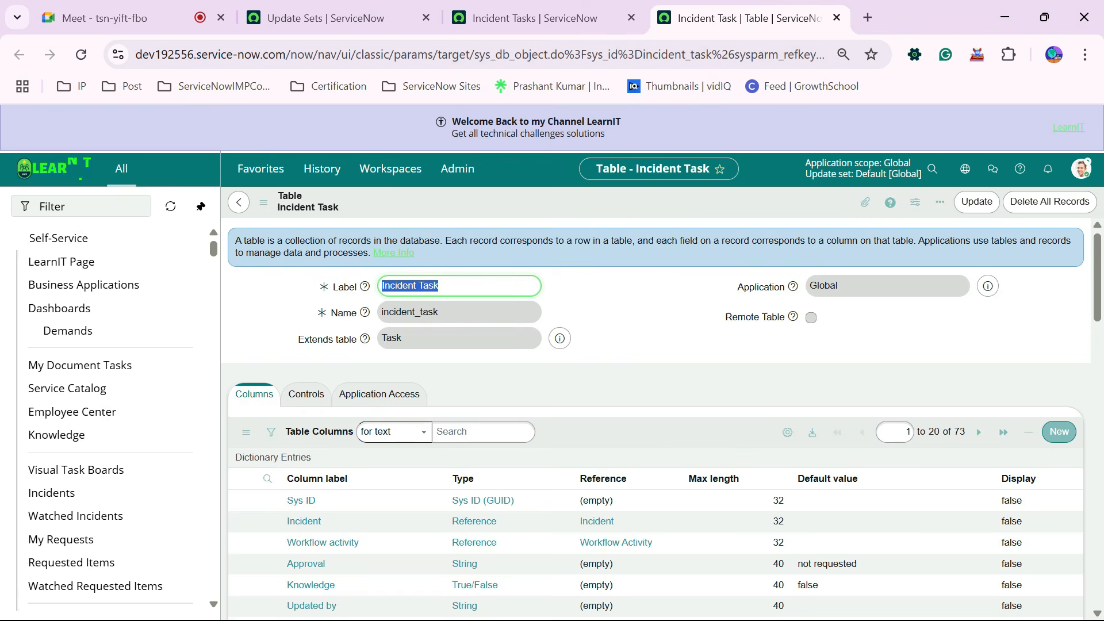
# Show the Incident Task table record's data in SN Utils View Data and look through its fields, types and values.
pyautogui.click(915, 55)
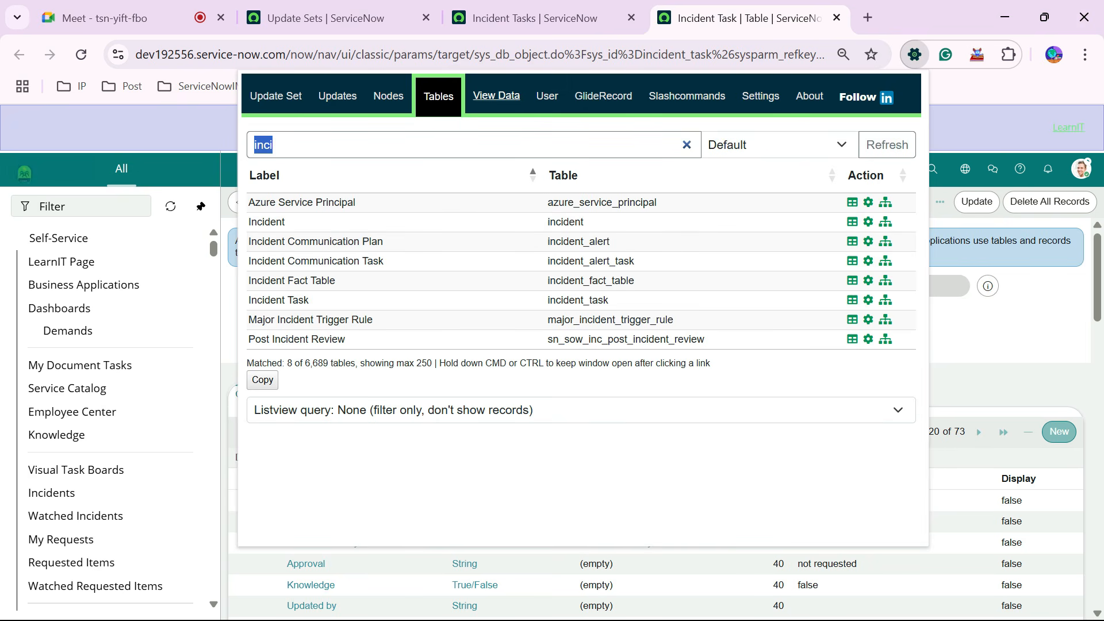
pyautogui.click(497, 96)
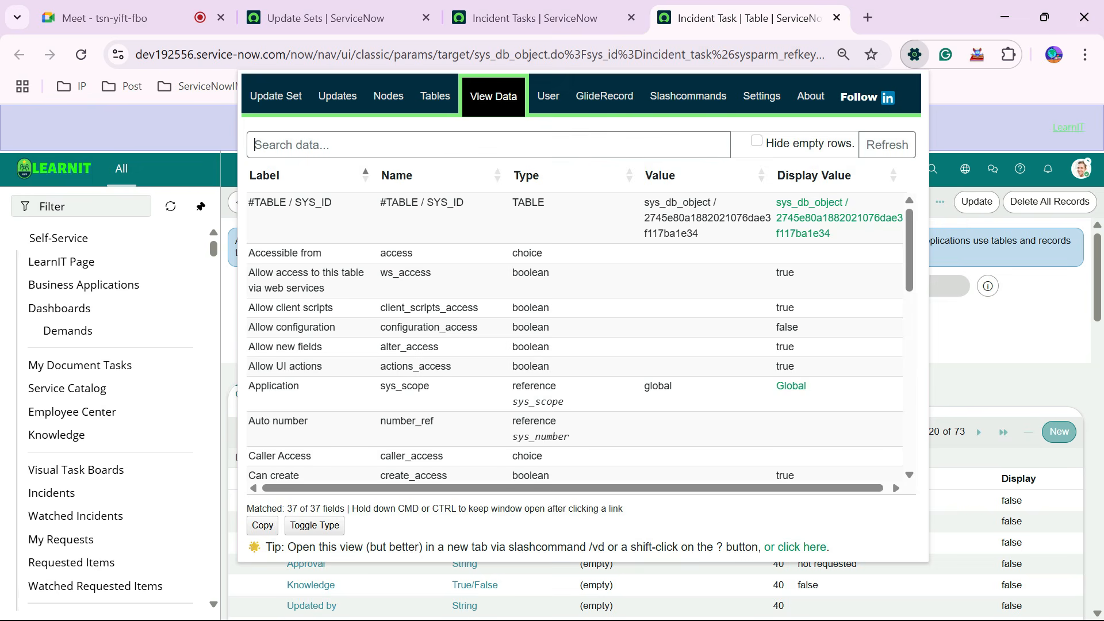
pyautogui.scroll(-10, 575, 339)
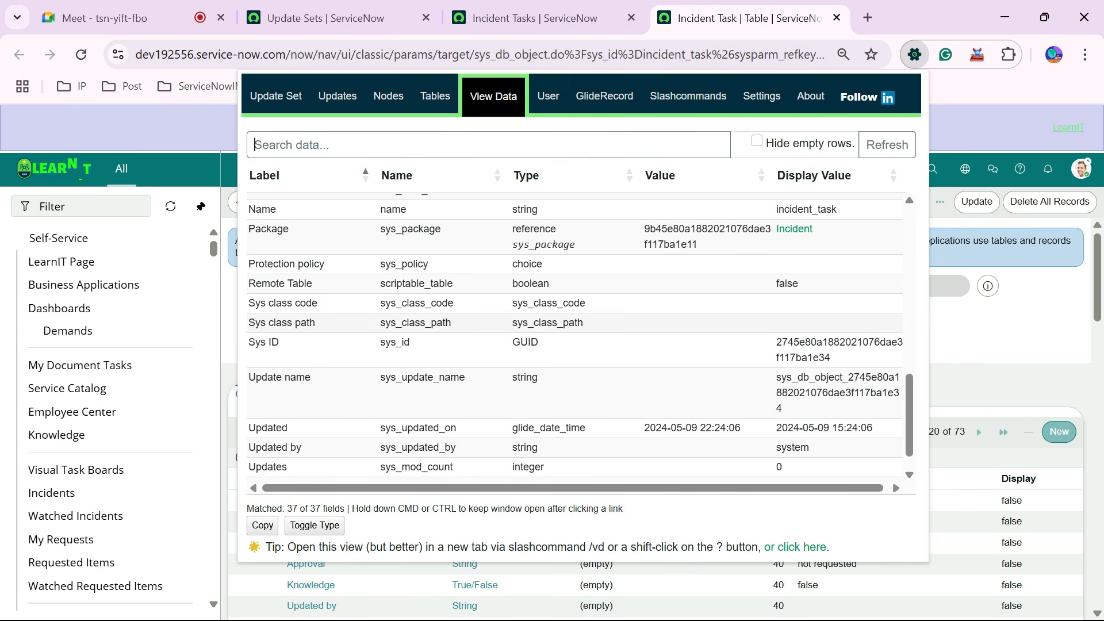
# Filter the Incident Task record's View Data fields by "acce", and clear the filter again.
pyautogui.scroll(-1, 575, 339)
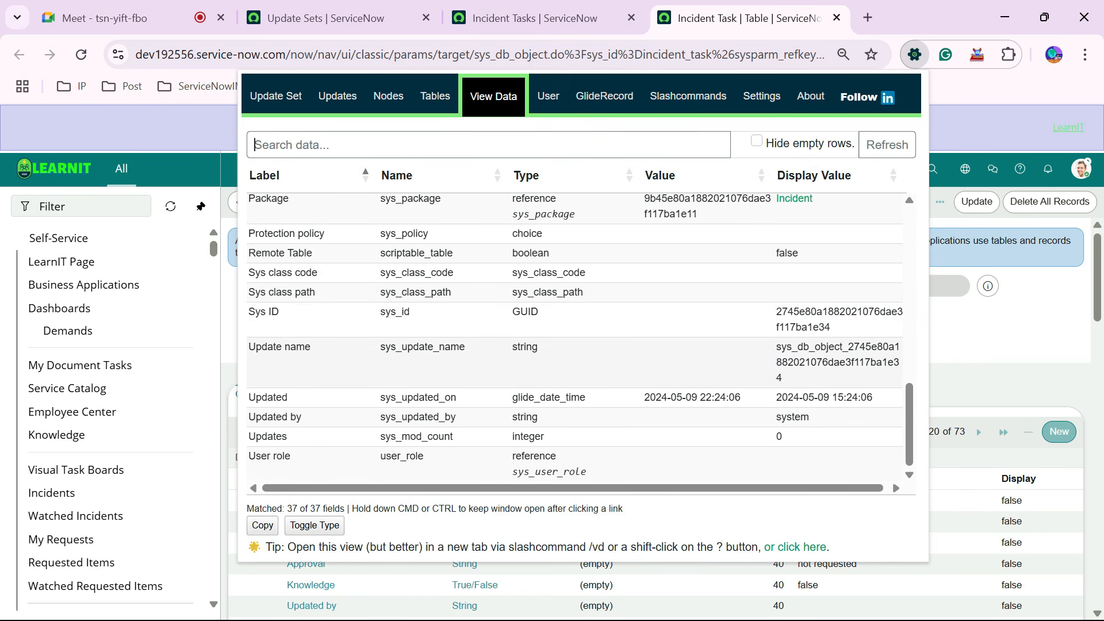
pyautogui.scroll(11, 575, 340)
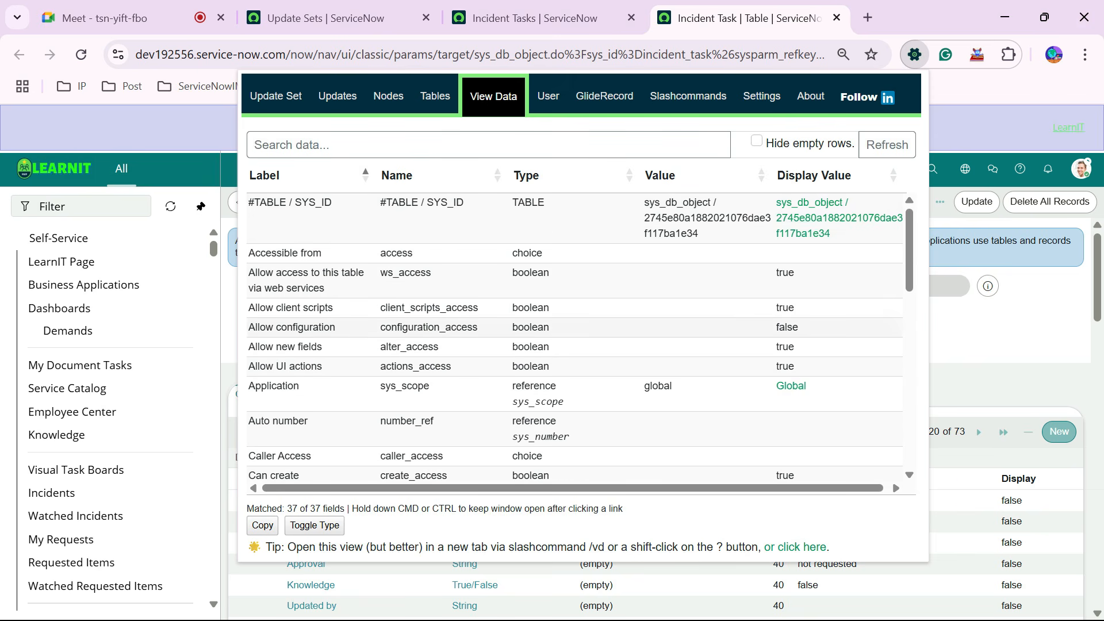
pyautogui.scroll(-6, 575, 339)
pyautogui.scroll(6, 575, 340)
pyautogui.write('ac')
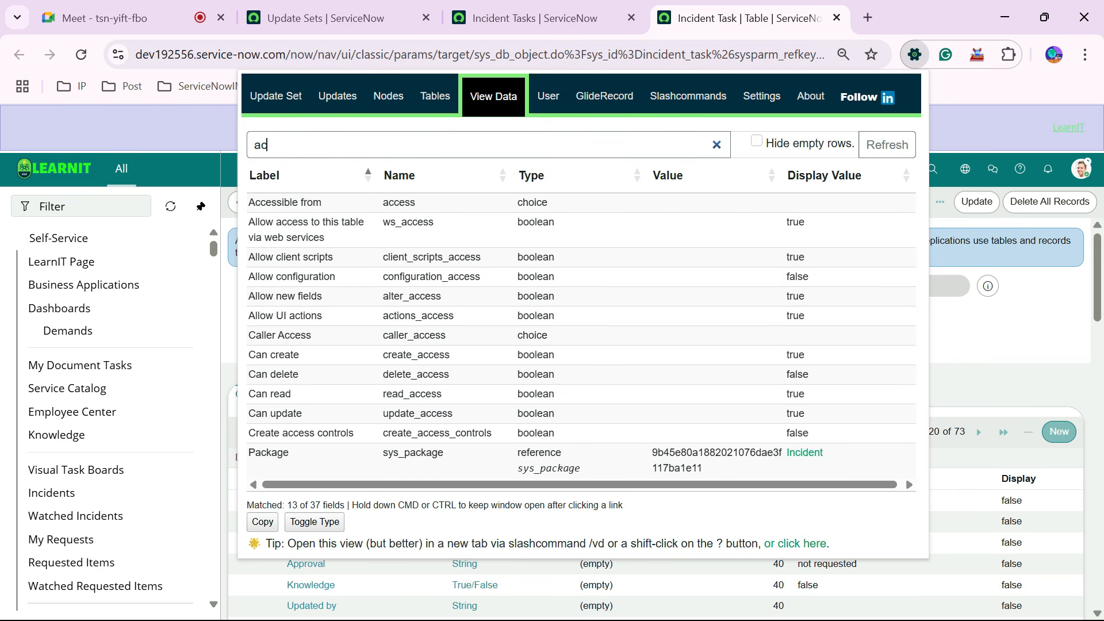
pyautogui.write('ce')
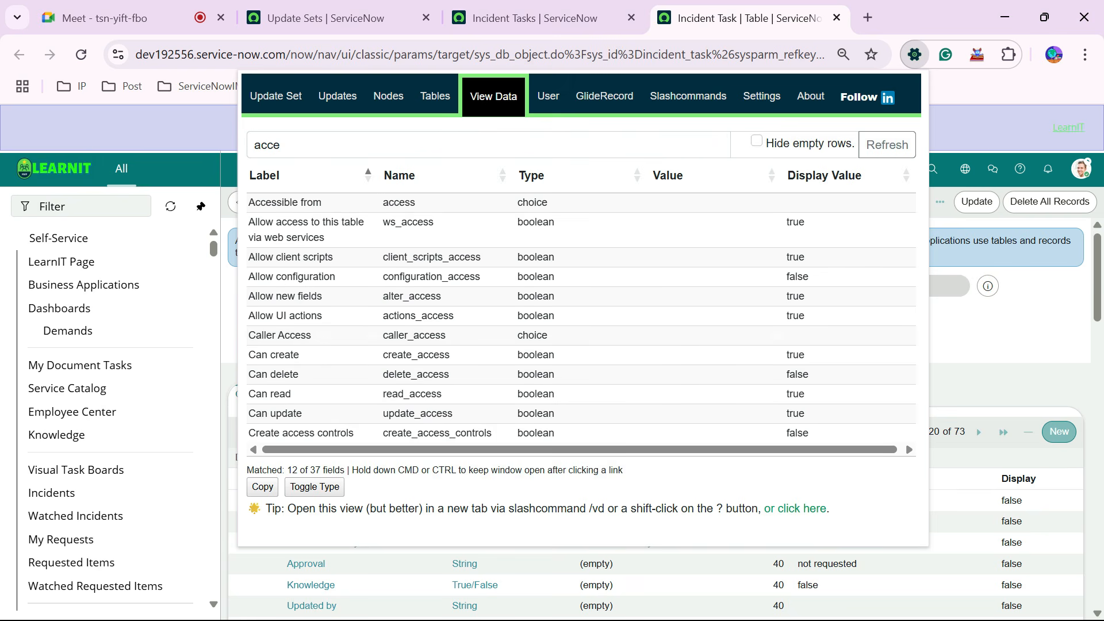
pyautogui.doubleClick(267, 145)
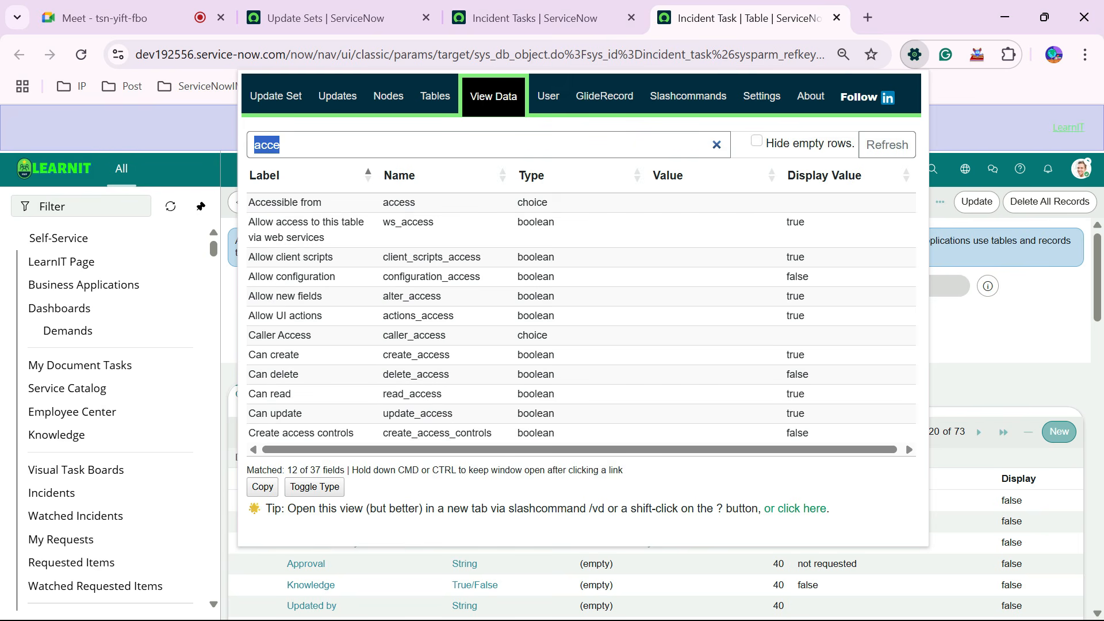
pyautogui.press('BackSpace')
# Look through all of the Incident Task record's fields in View Data and copy the data.
pyautogui.scroll(-6, 575, 333)
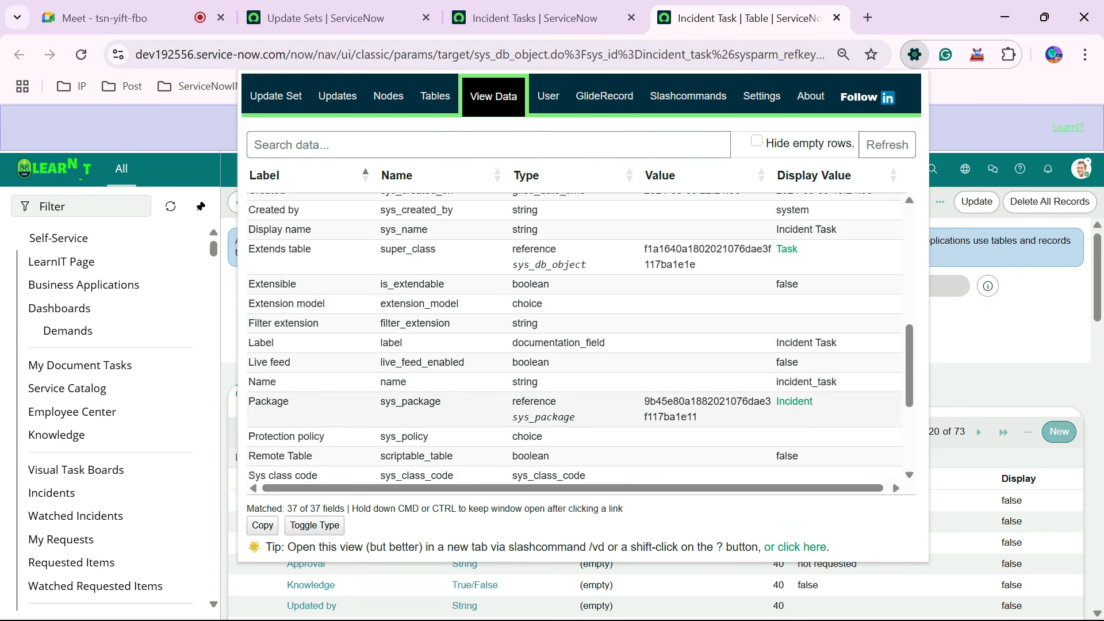
pyautogui.scroll(-3, 575, 340)
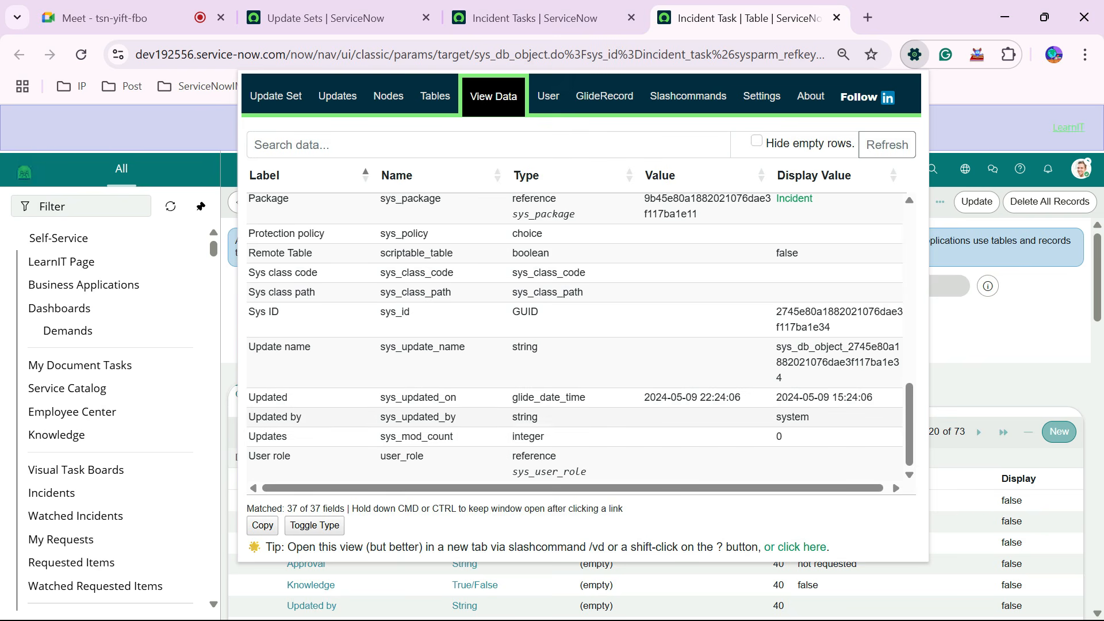
pyautogui.moveTo(249, 347); pyautogui.dragTo(311, 347)
pyautogui.scroll(10, 575, 336)
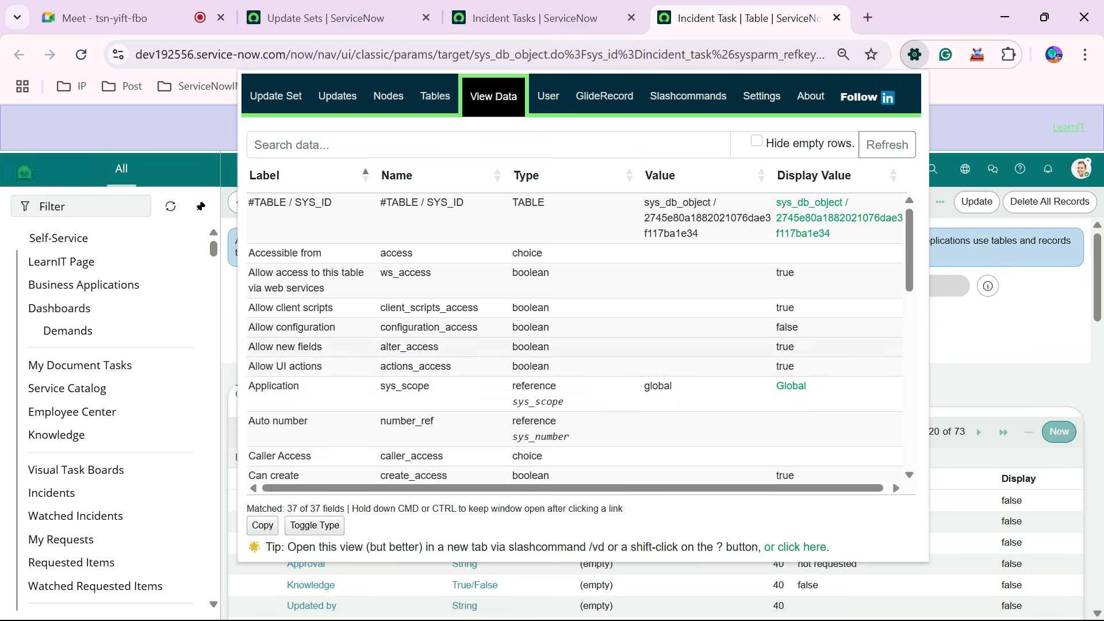
pyautogui.scroll(-4, 575, 340)
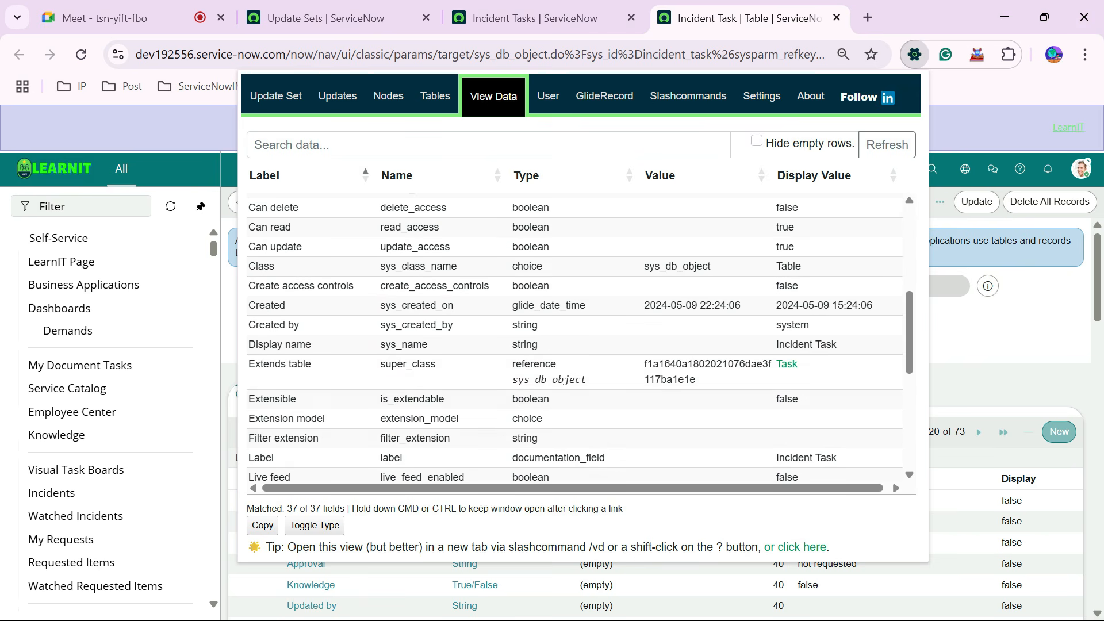
pyautogui.scroll(4, 575, 339)
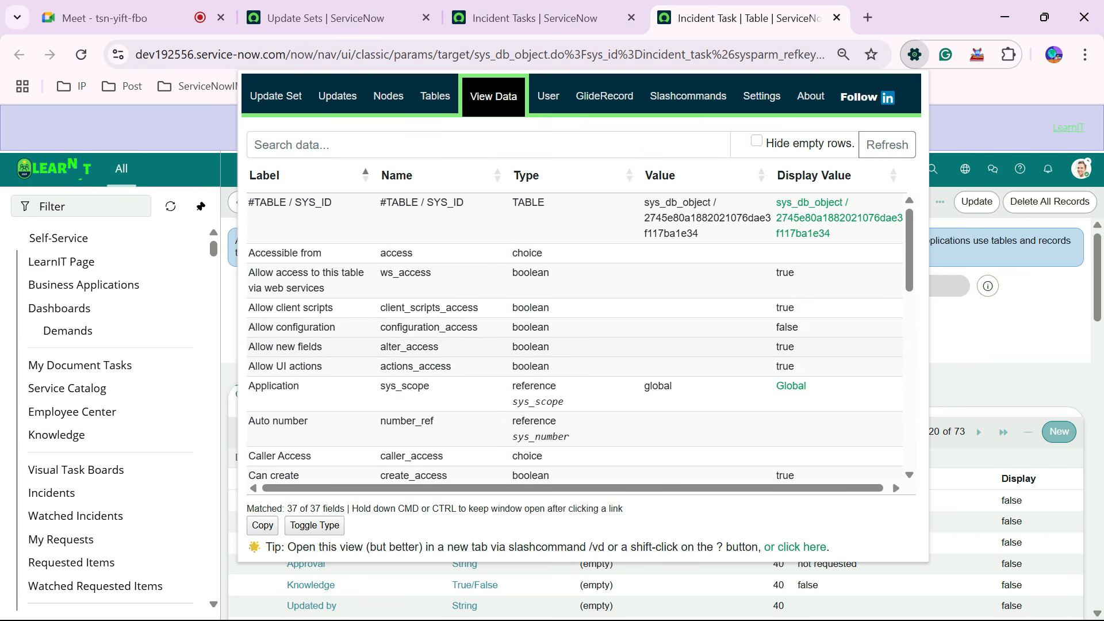
pyautogui.scroll(-2, 575, 339)
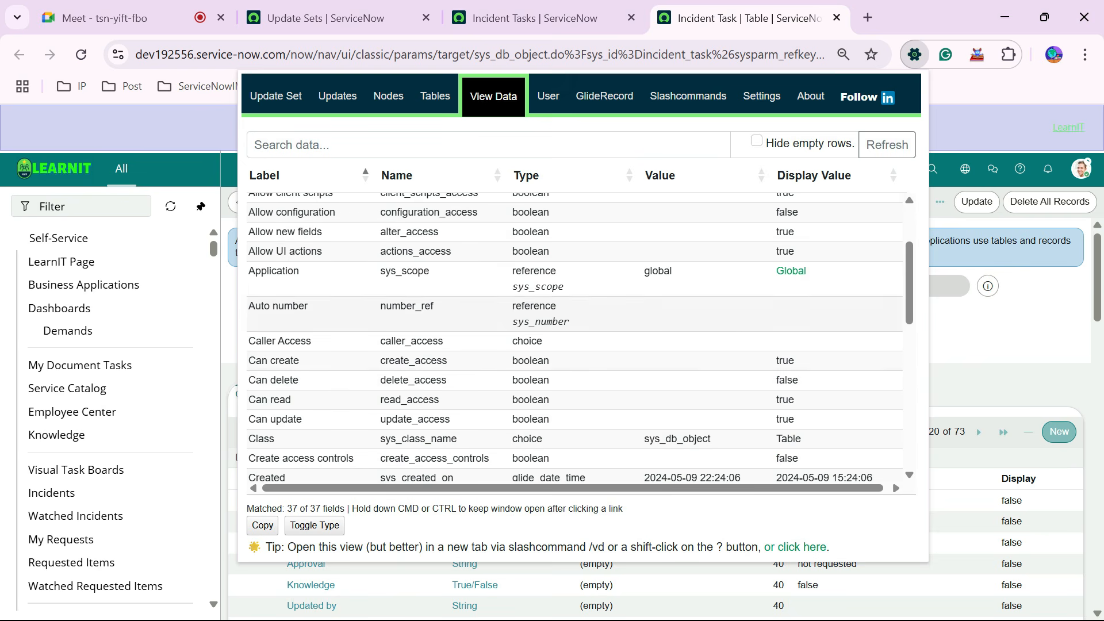
pyautogui.scroll(-4, 576, 339)
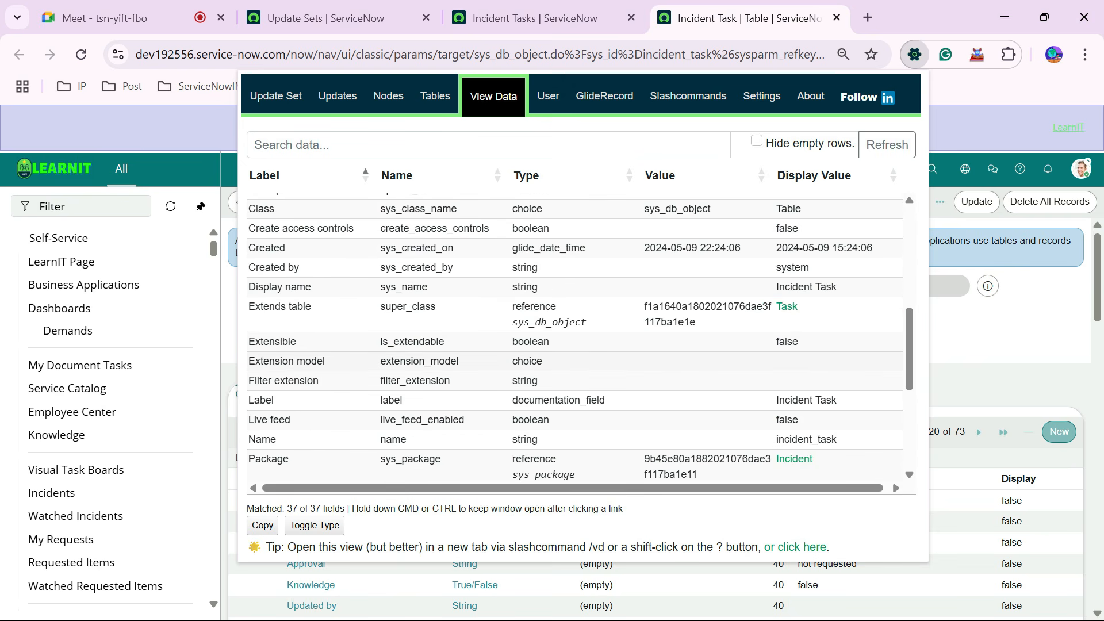
pyautogui.scroll(-2, 575, 340)
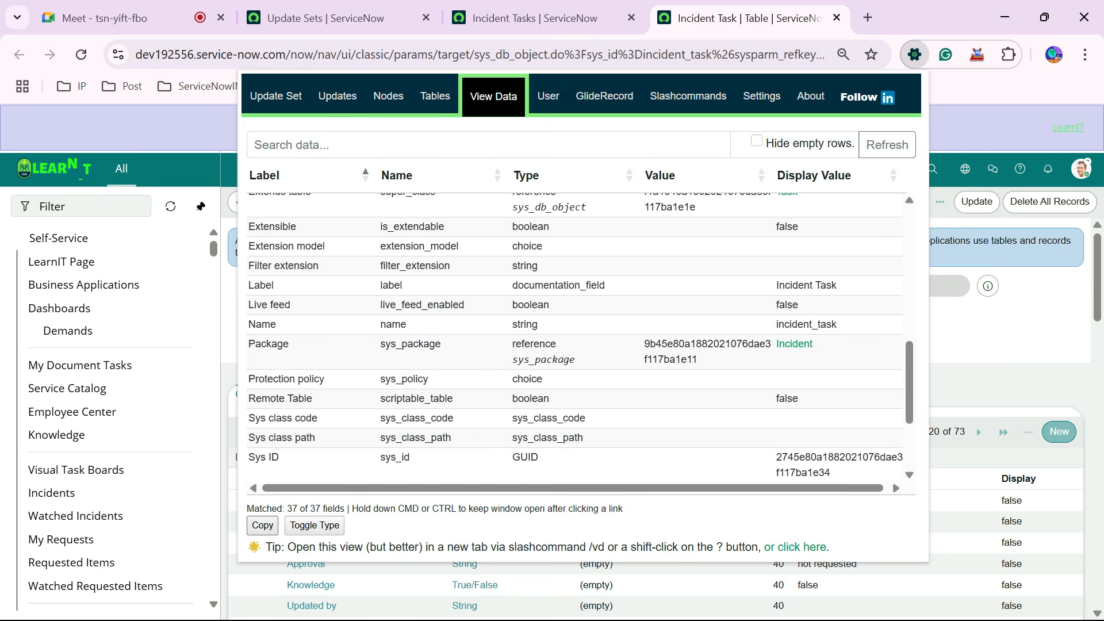
pyautogui.click(263, 526)
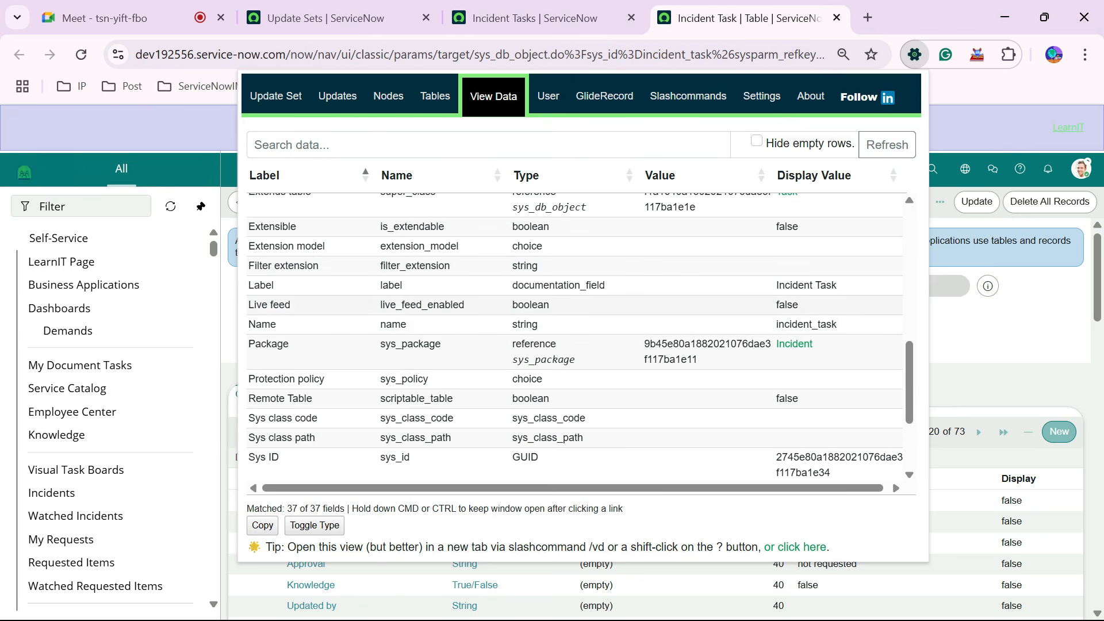
pyautogui.scroll(5, 575, 339)
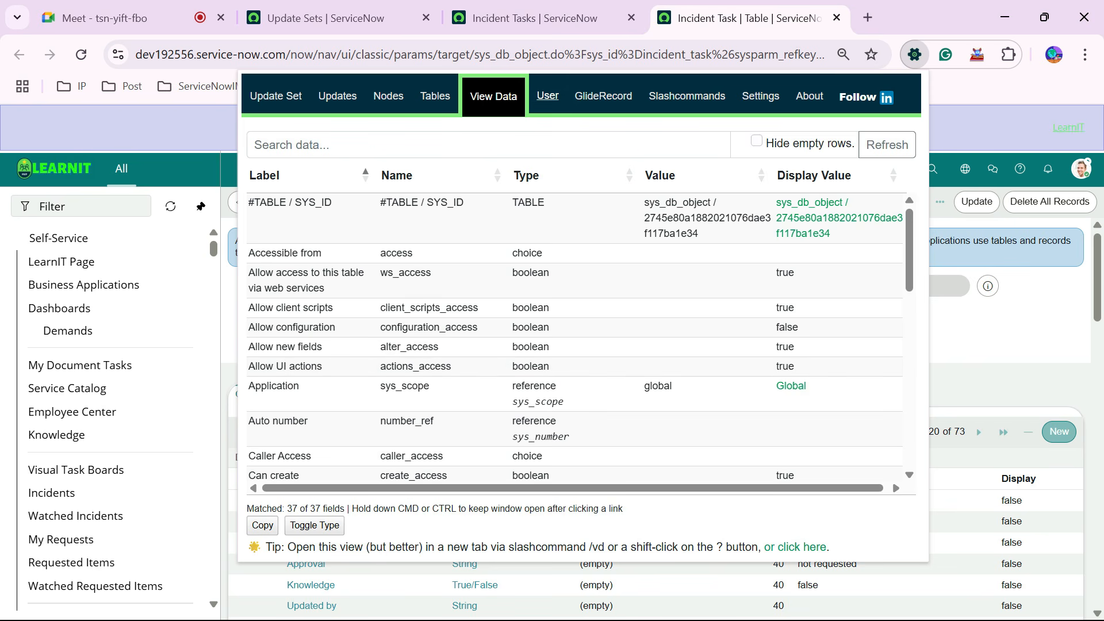
# Show the username search in SN Utils, and close the extension window.
pyautogui.click(547, 96)
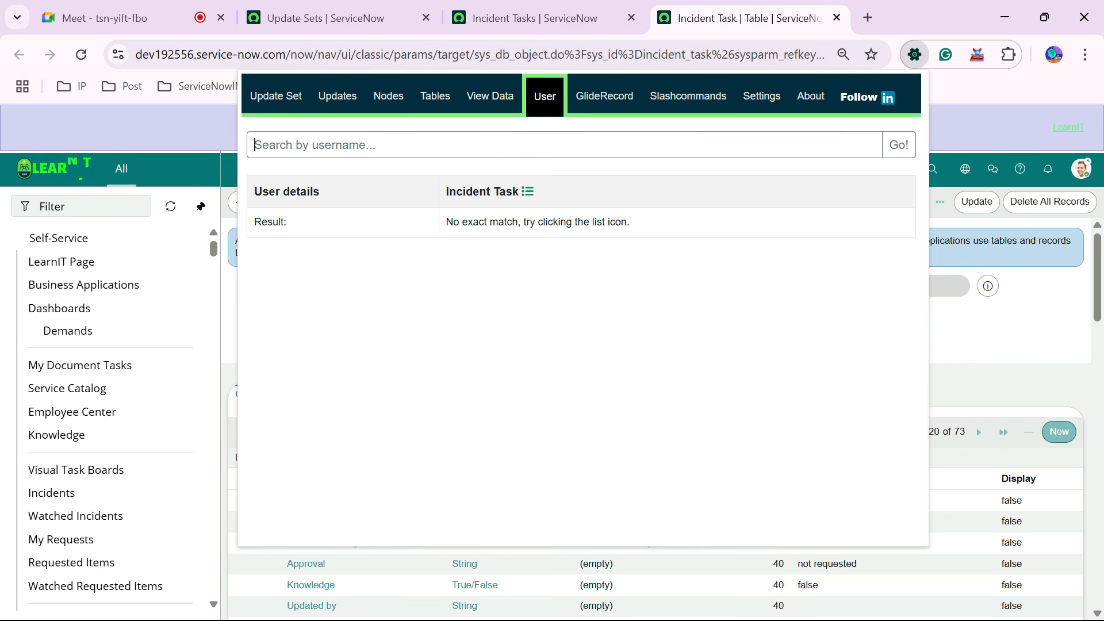
pyautogui.press('Escape')
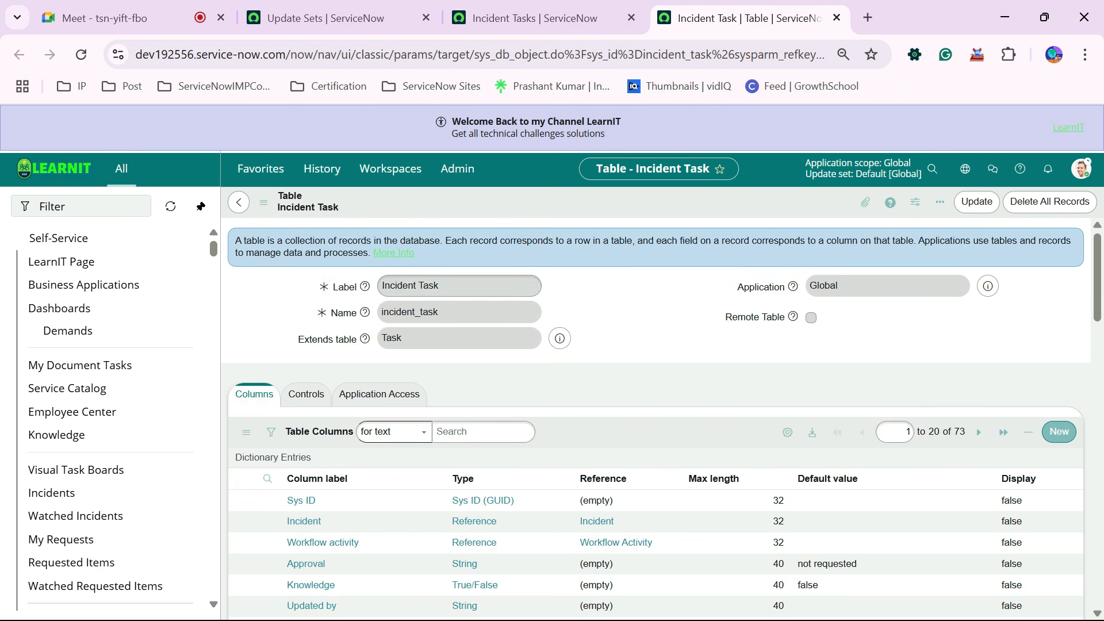
pyautogui.click(915, 54)
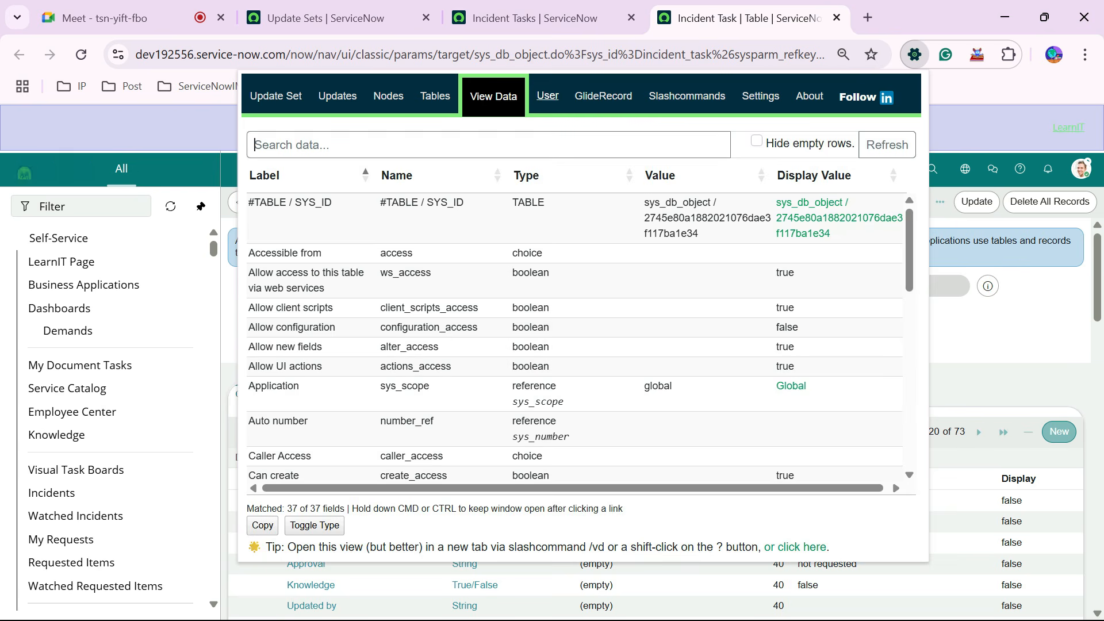
pyautogui.click(548, 96)
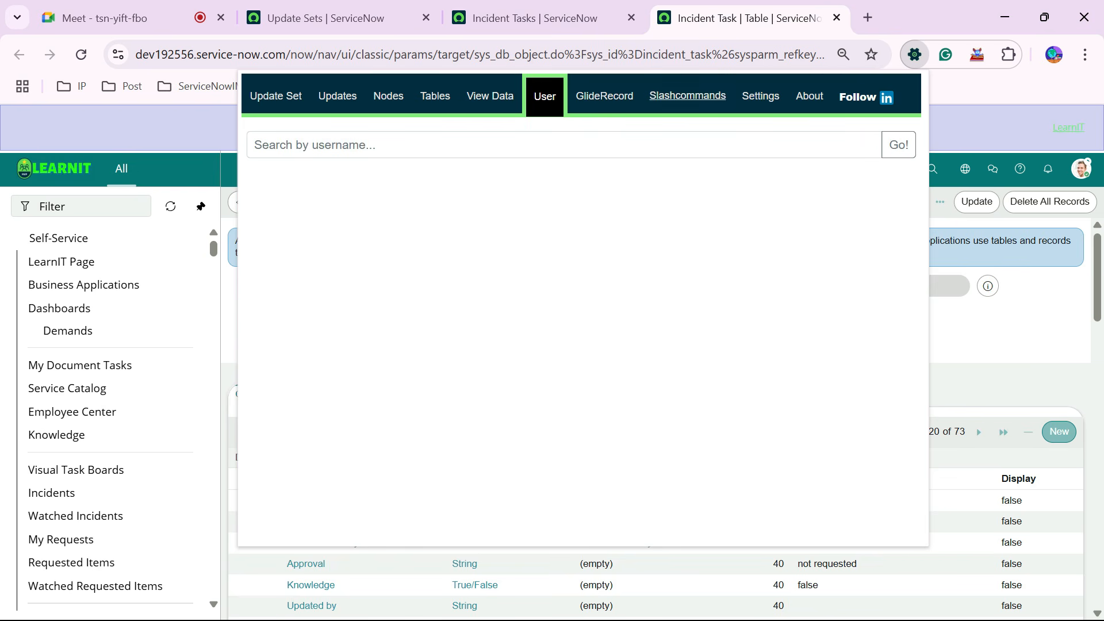
pyautogui.click(605, 96)
pyautogui.click(545, 96)
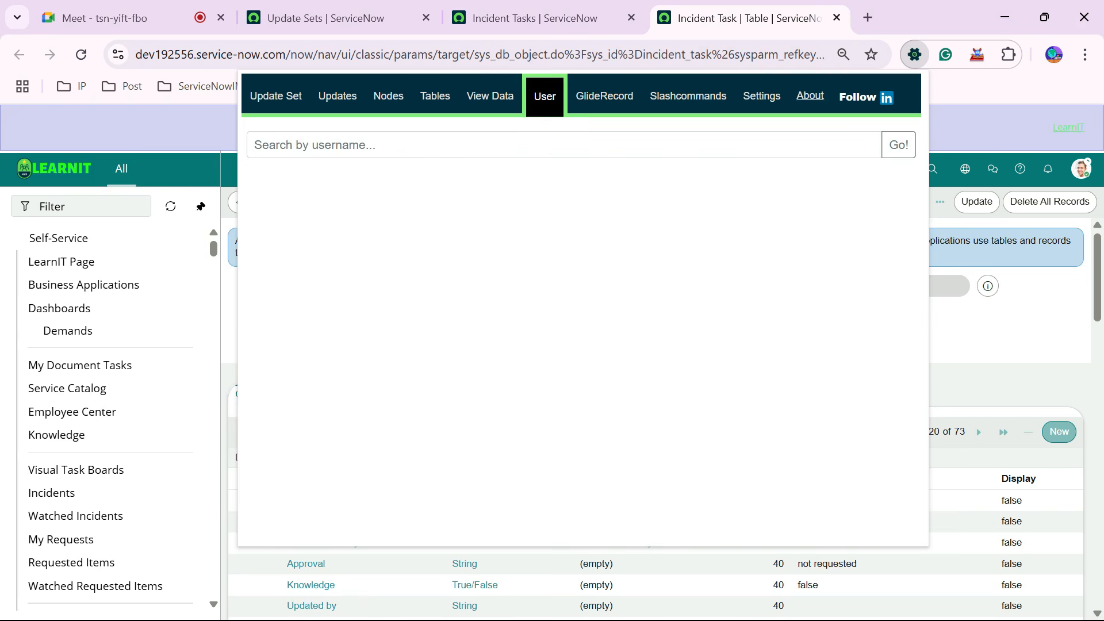
pyautogui.click(985, 126)
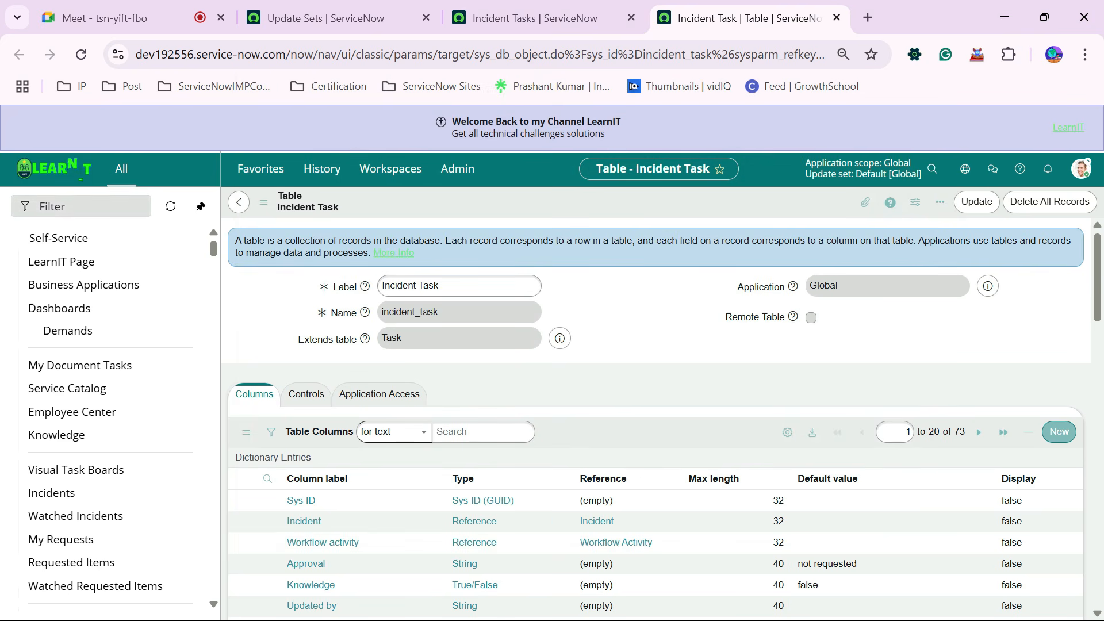
# Filter the ServiceNow navigator by "inci" and look for the incident list modules.
pyautogui.click(49, 206)
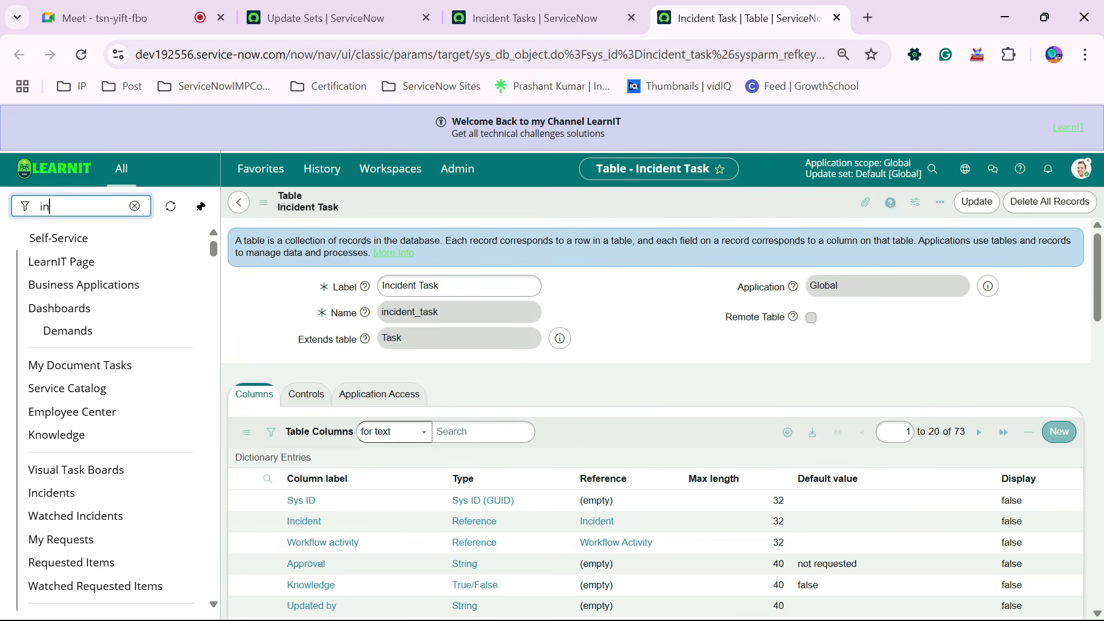
pyautogui.write('ci')
pyautogui.scroll(-5, 115, 451)
pyautogui.scroll(-3, 115, 452)
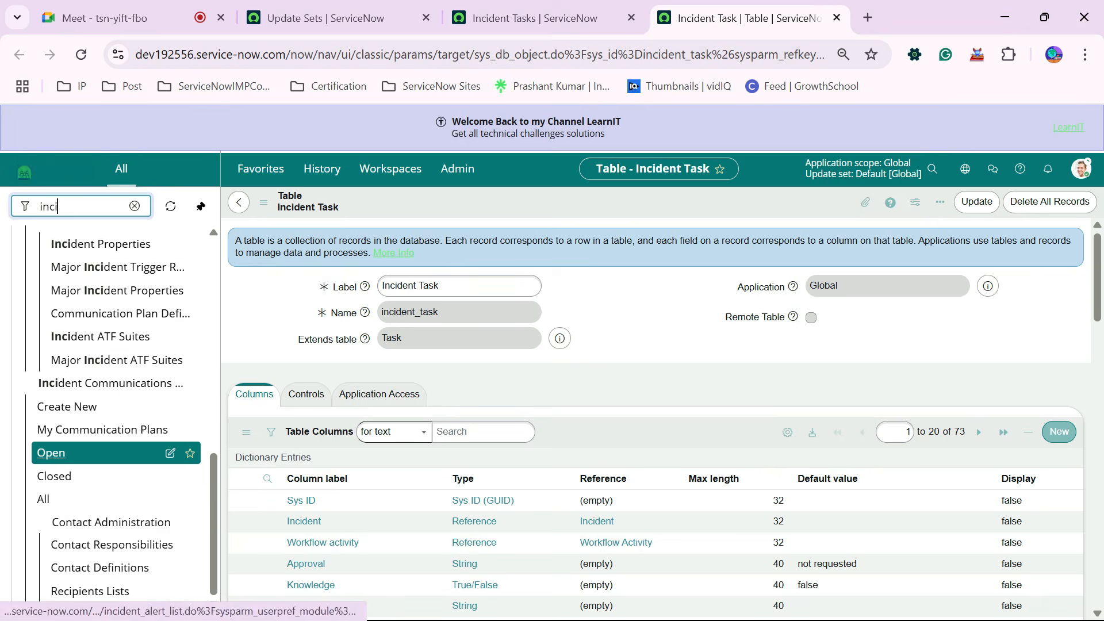
pyautogui.scroll(3, 115, 460)
pyautogui.scroll(-4, 115, 406)
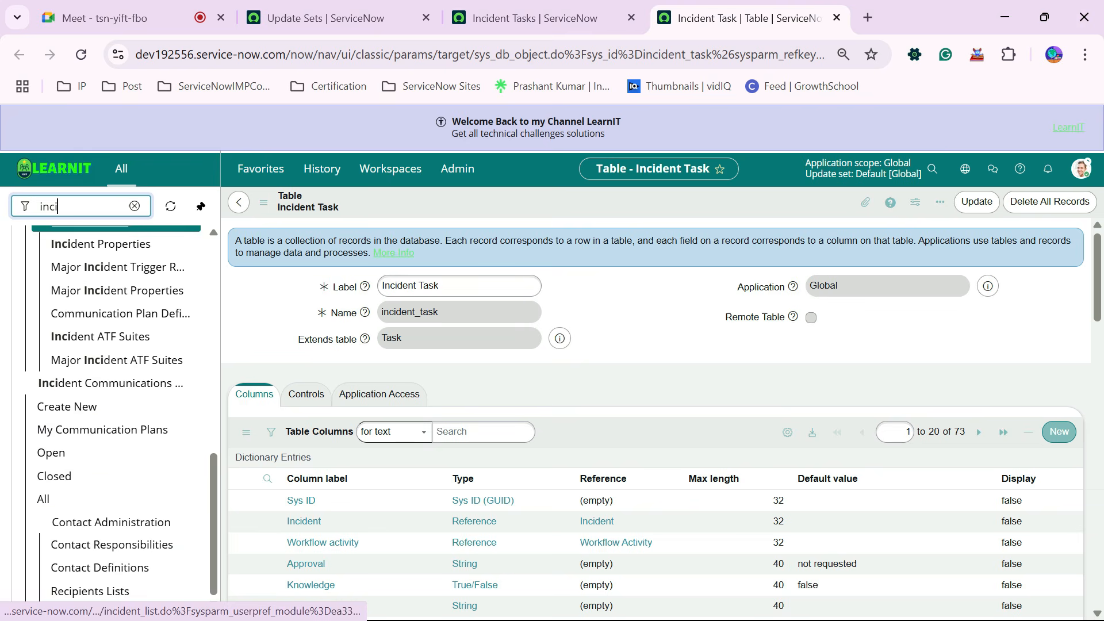
pyautogui.click(86, 499)
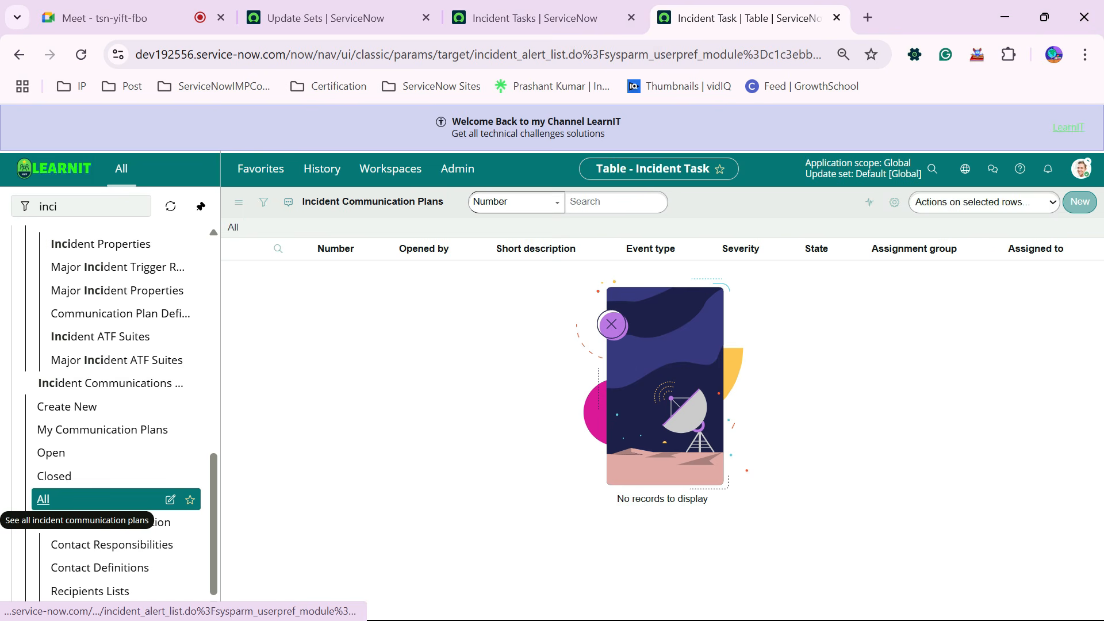
pyautogui.scroll(3, 86, 504)
pyautogui.scroll(7, 86, 504)
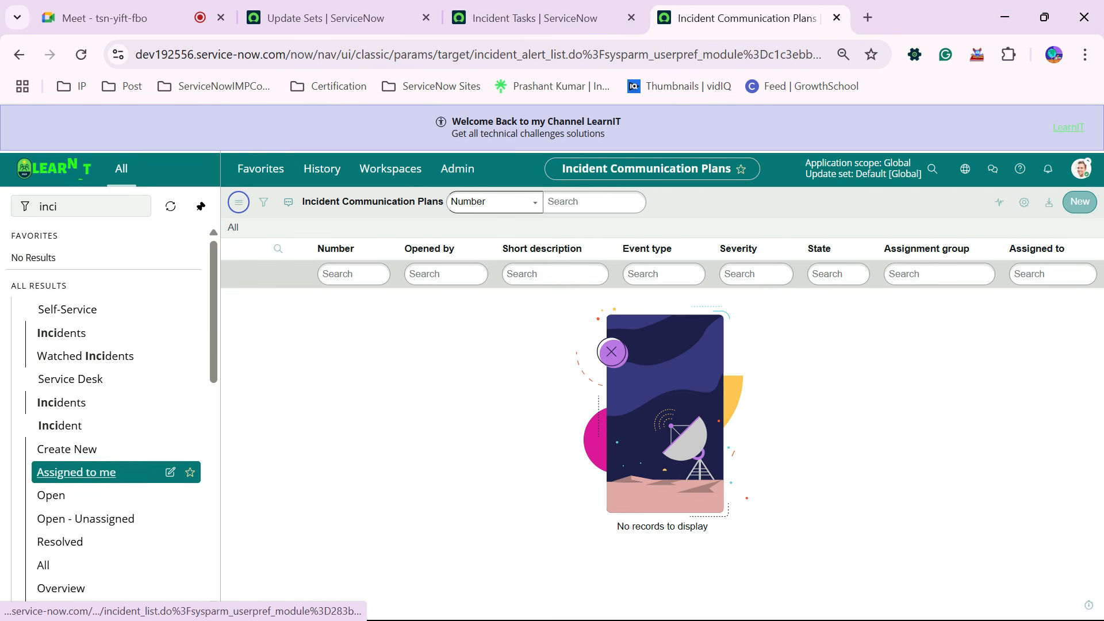
# Open the list of all incidents from the Incident application and reset its filter to All.
pyautogui.scroll(-2, 86, 450)
pyautogui.click(86, 450)
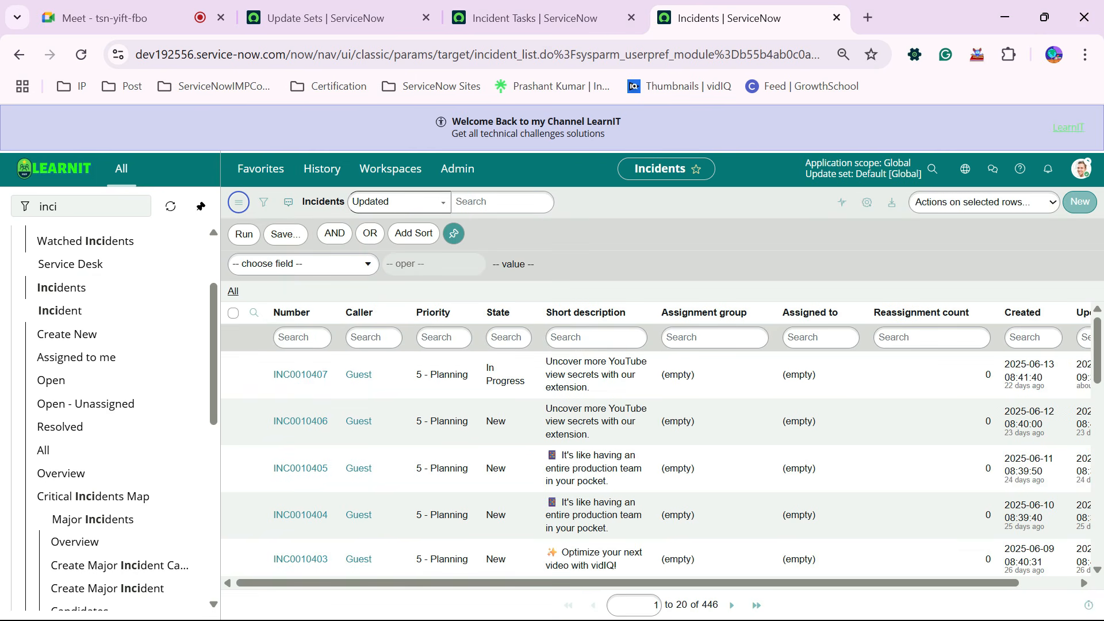
pyautogui.click(233, 291)
# Generate the GlideRecord script for the Incidents list with SN Utils.
pyautogui.click(529, 18)
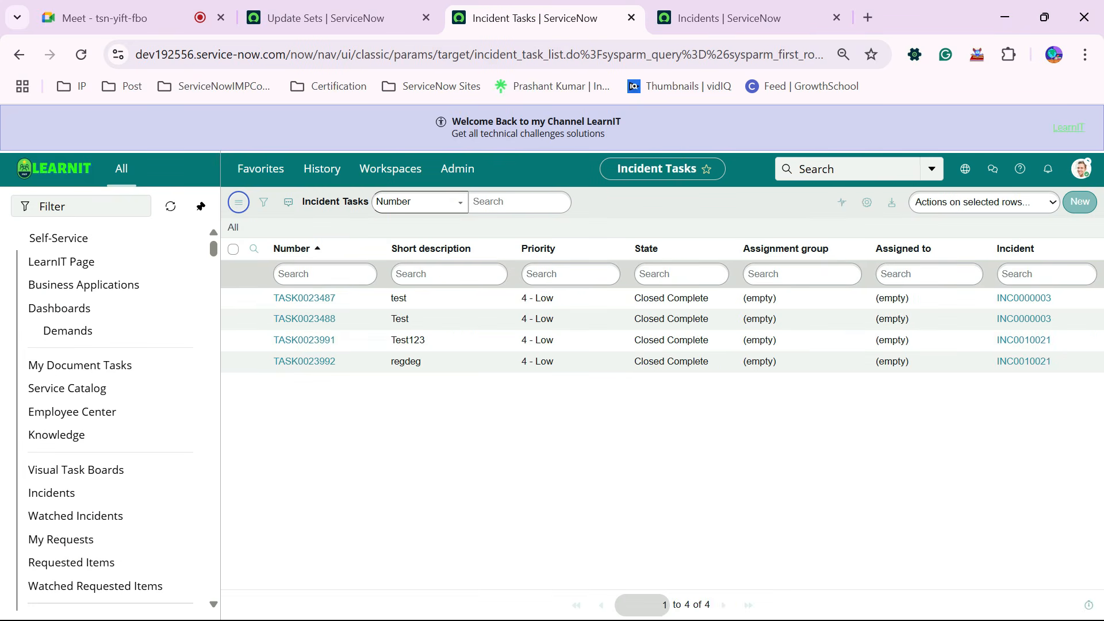
pyautogui.hotkey('ctrl', 'Tab')
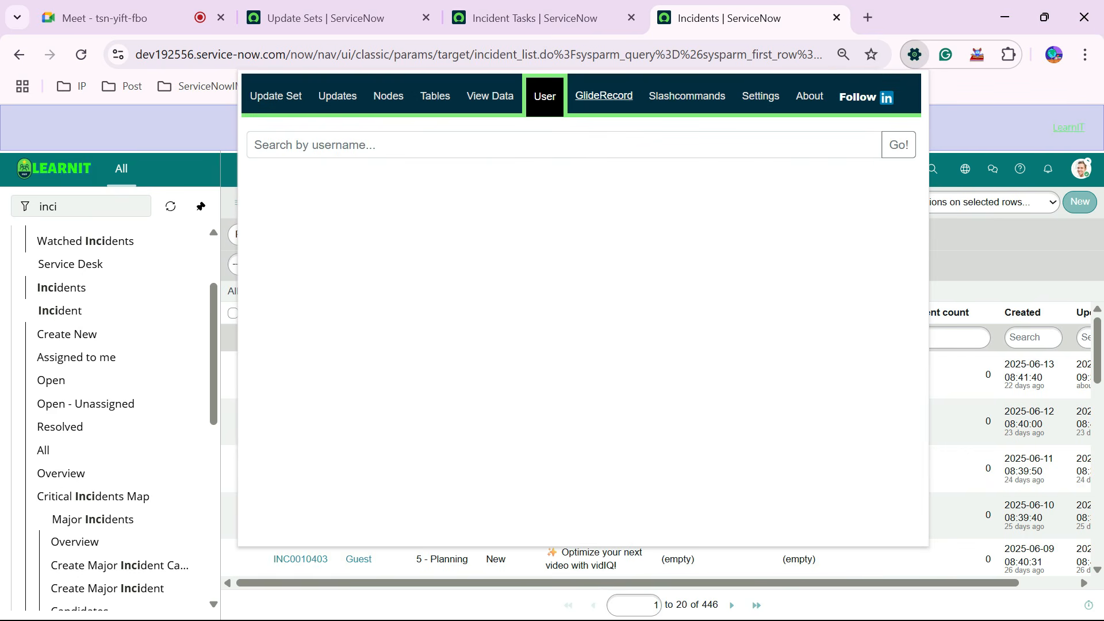
pyautogui.click(604, 96)
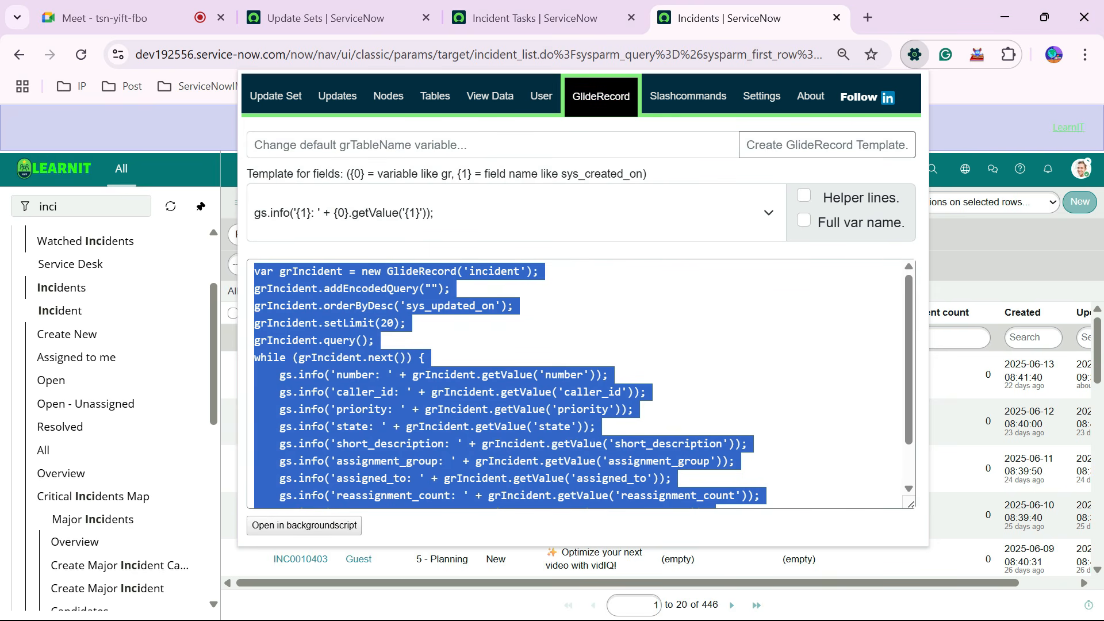
# Examine the generated GlideRecord script, from its query setup to the field output lines inside the while loop.
pyautogui.scroll(-1, 581, 384)
pyautogui.click(648, 341)
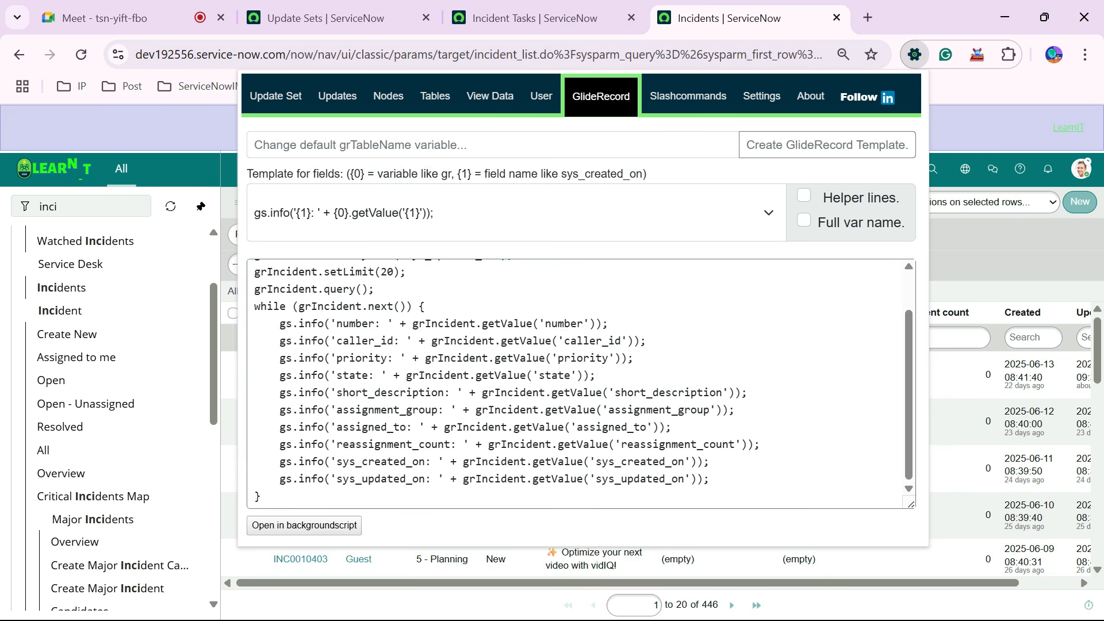
pyautogui.scroll(1, 647, 341)
pyautogui.scroll(-1, 647, 341)
pyautogui.scroll(1, 648, 341)
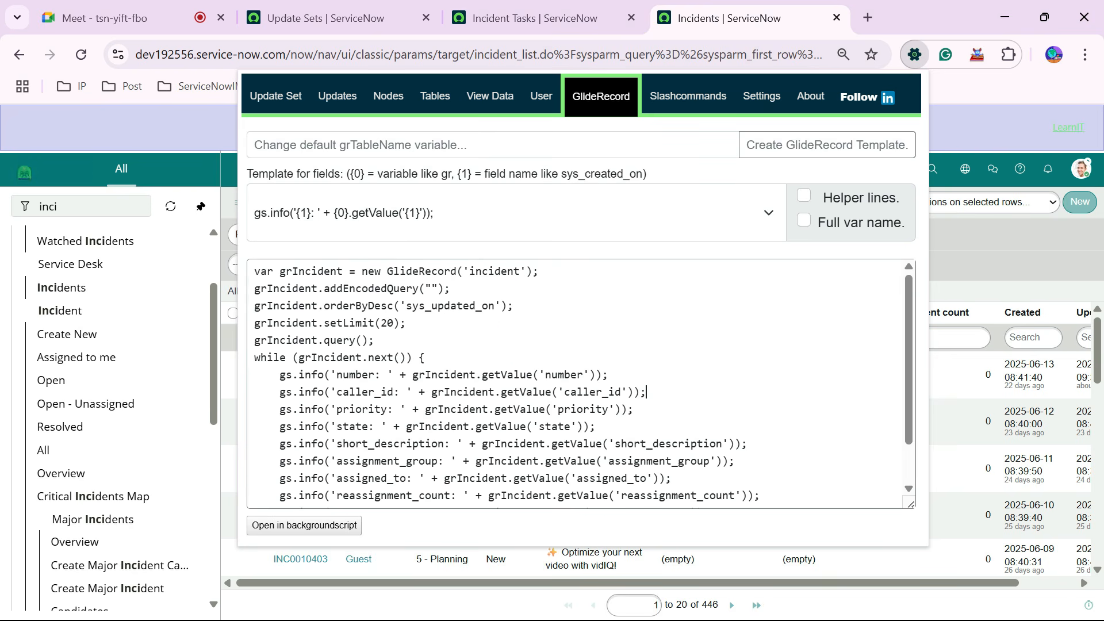
pyautogui.scroll(-1, 647, 341)
pyautogui.scroll(1, 647, 341)
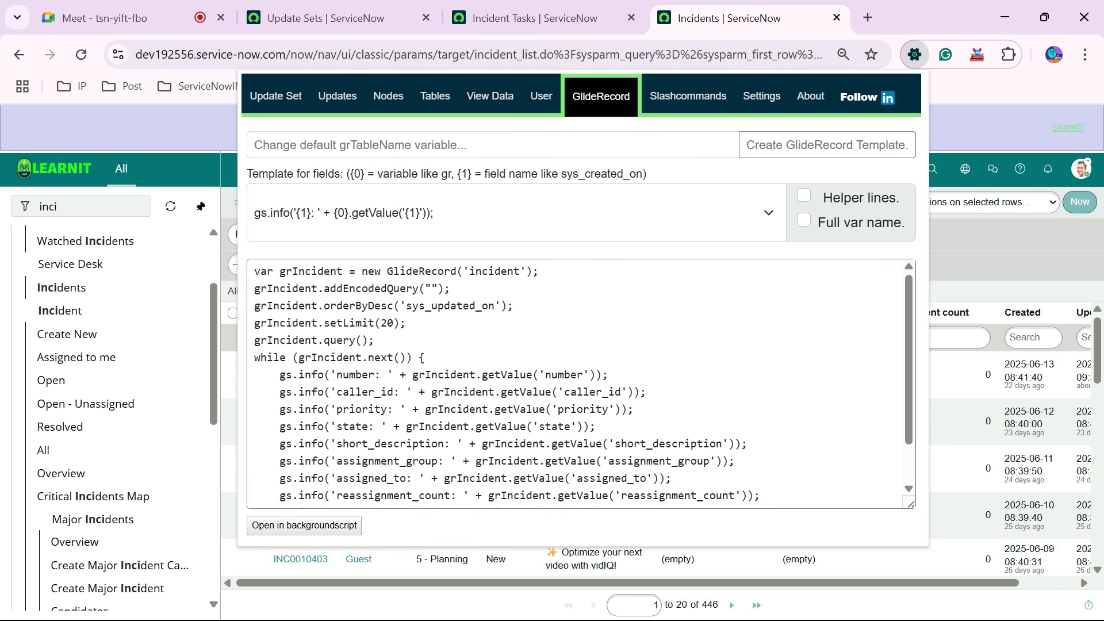
pyautogui.scroll(-1, 647, 341)
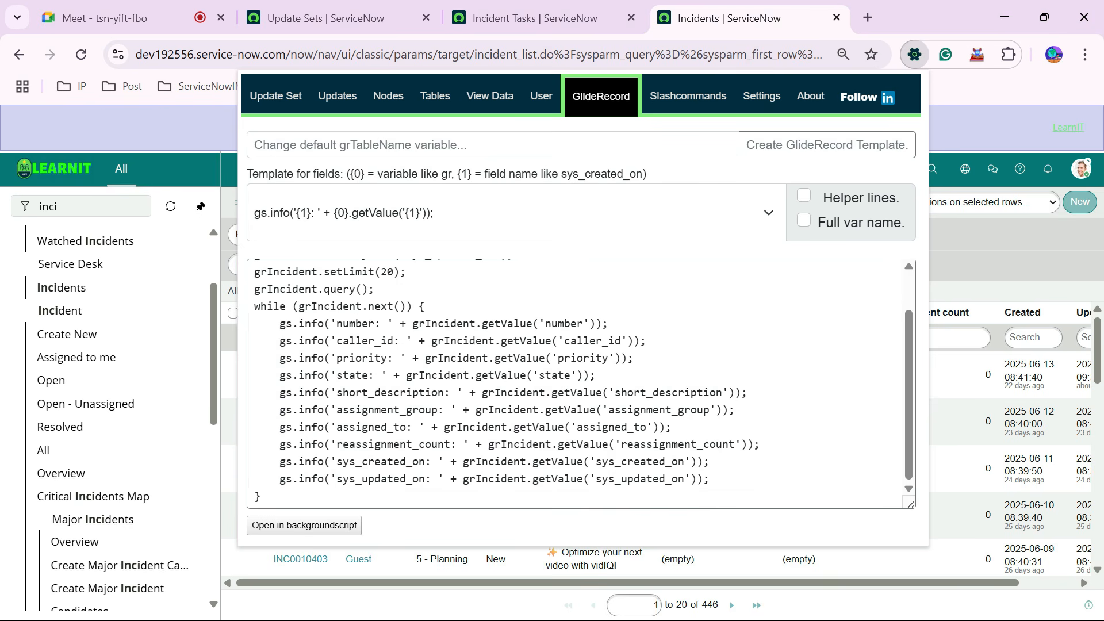
pyautogui.scroll(1, 581, 384)
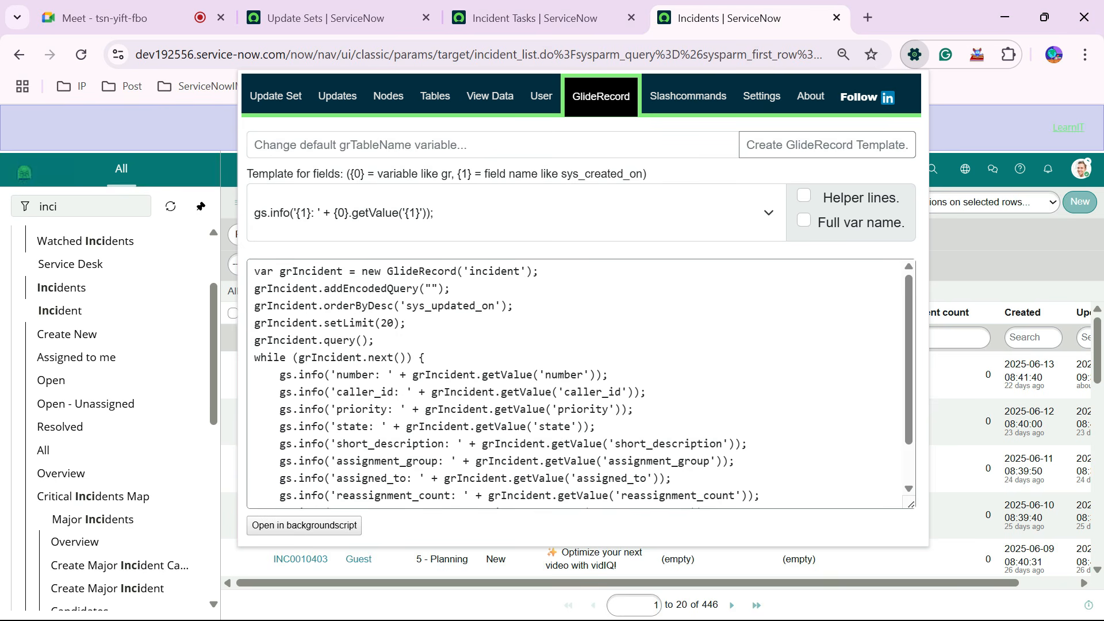
# Compare the generated GlideRecord script with the Incidents list and open the script in the background script page.
pyautogui.scroll(-1, 578, 383)
pyautogui.scroll(1, 578, 384)
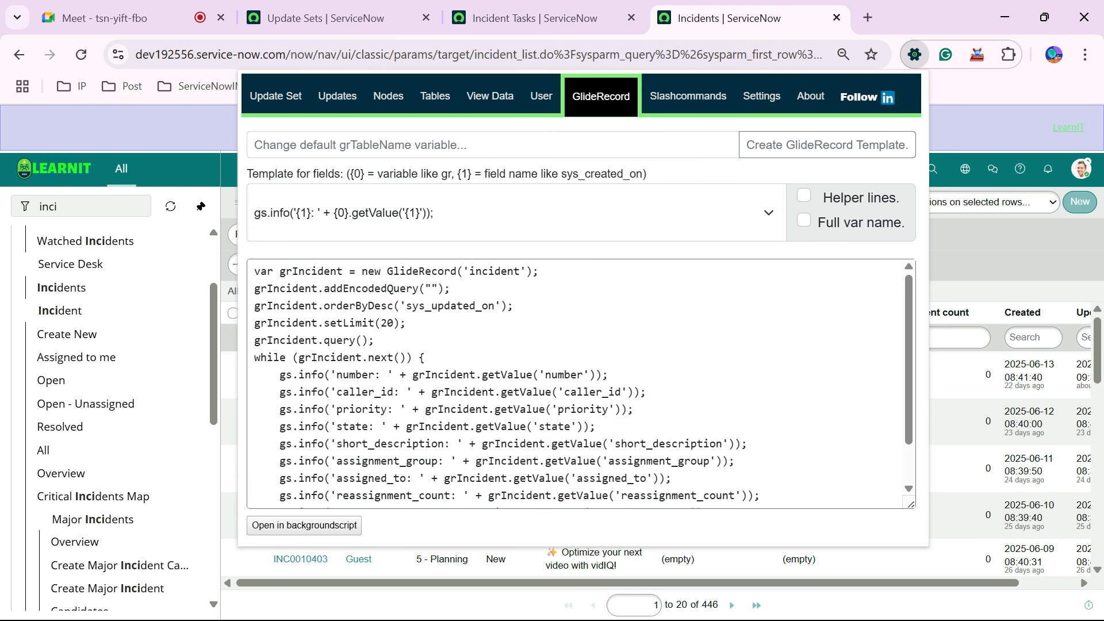
pyautogui.click(1000, 256)
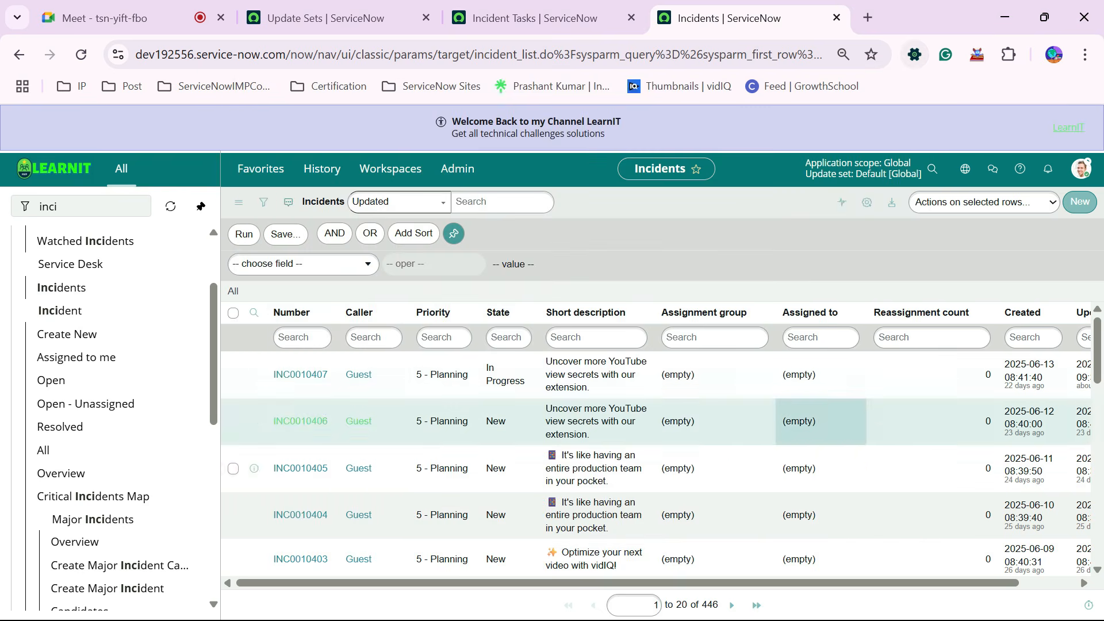
pyautogui.scroll(-3, 719, 428)
pyautogui.scroll(3, 713, 446)
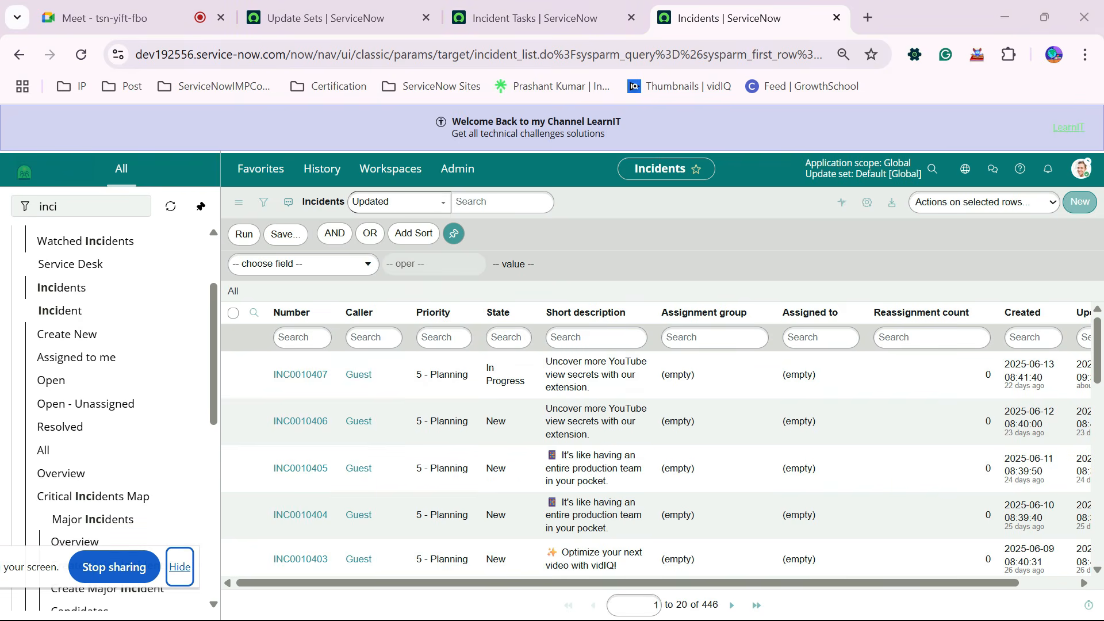
pyautogui.click(915, 55)
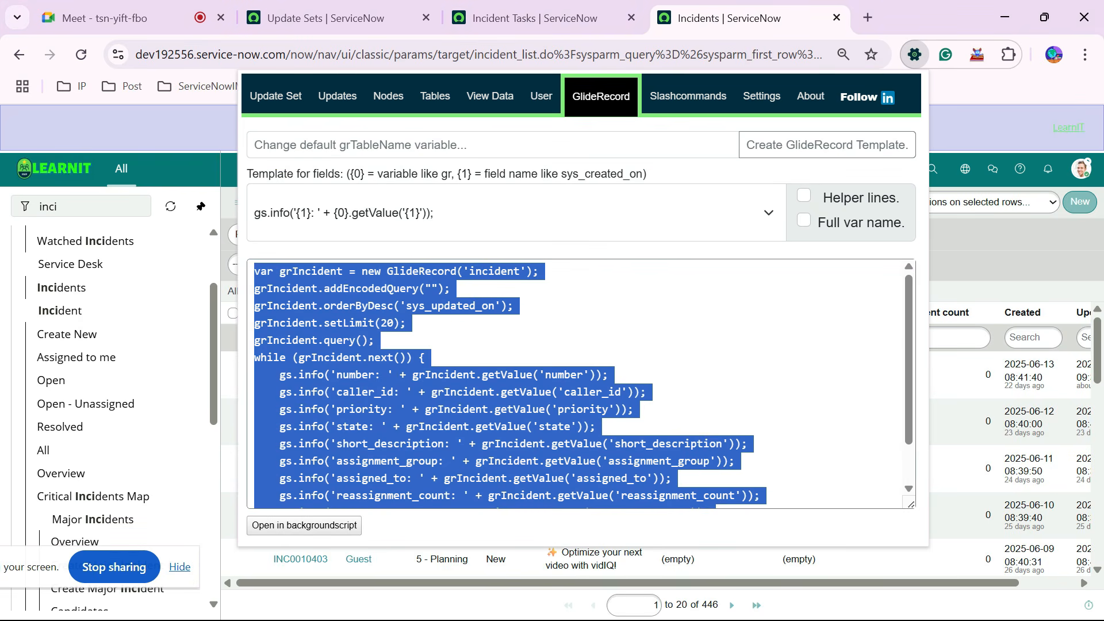
pyautogui.click(305, 525)
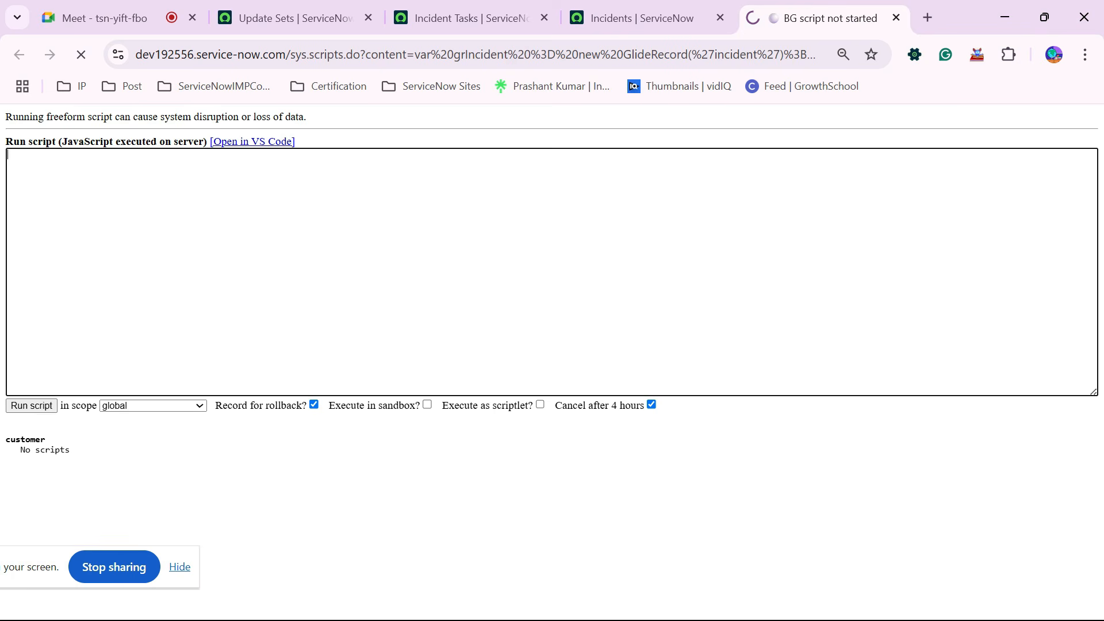
pyautogui.click(644, 18)
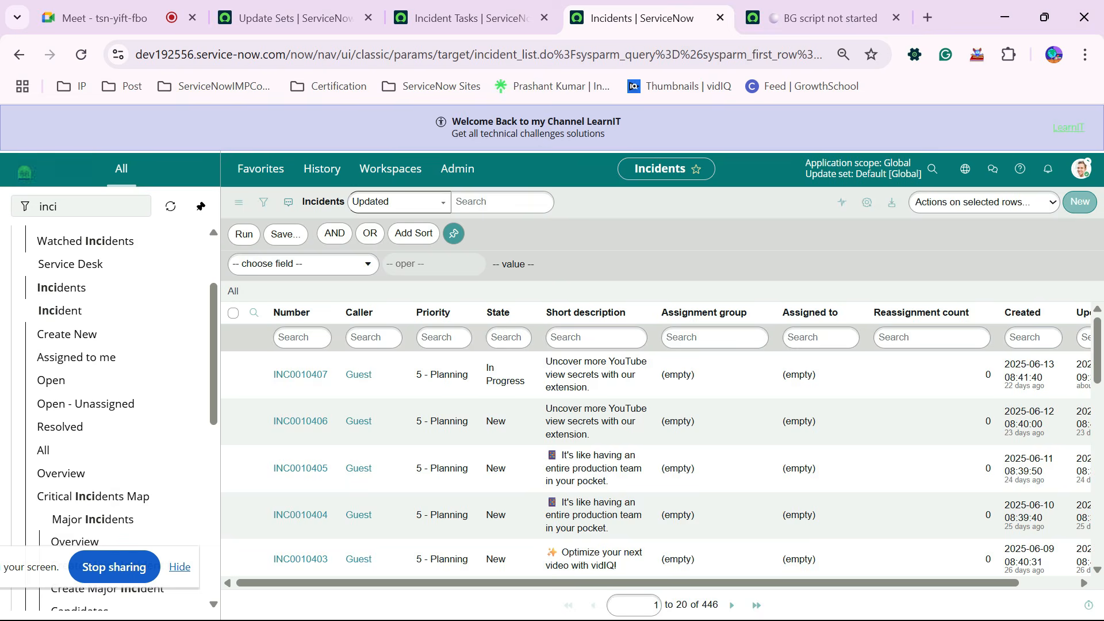
pyautogui.click(927, 17)
pyautogui.click(926, 17)
pyautogui.click(830, 18)
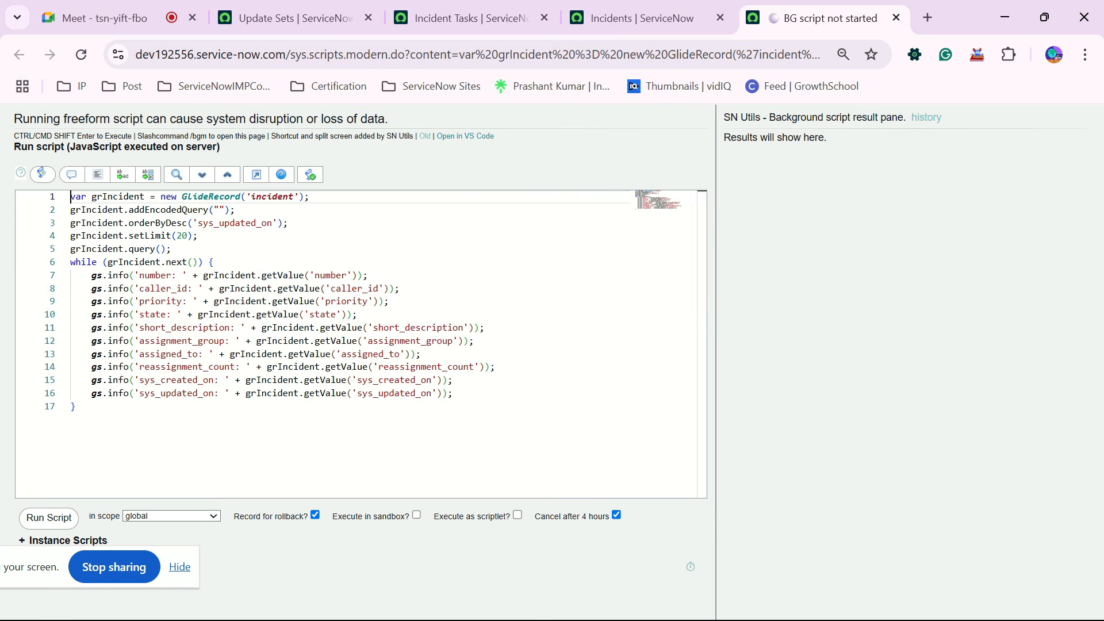
# Run the incident GlideRecord script in the global scope and review the output for the returned incidents.
pyautogui.click(76, 407)
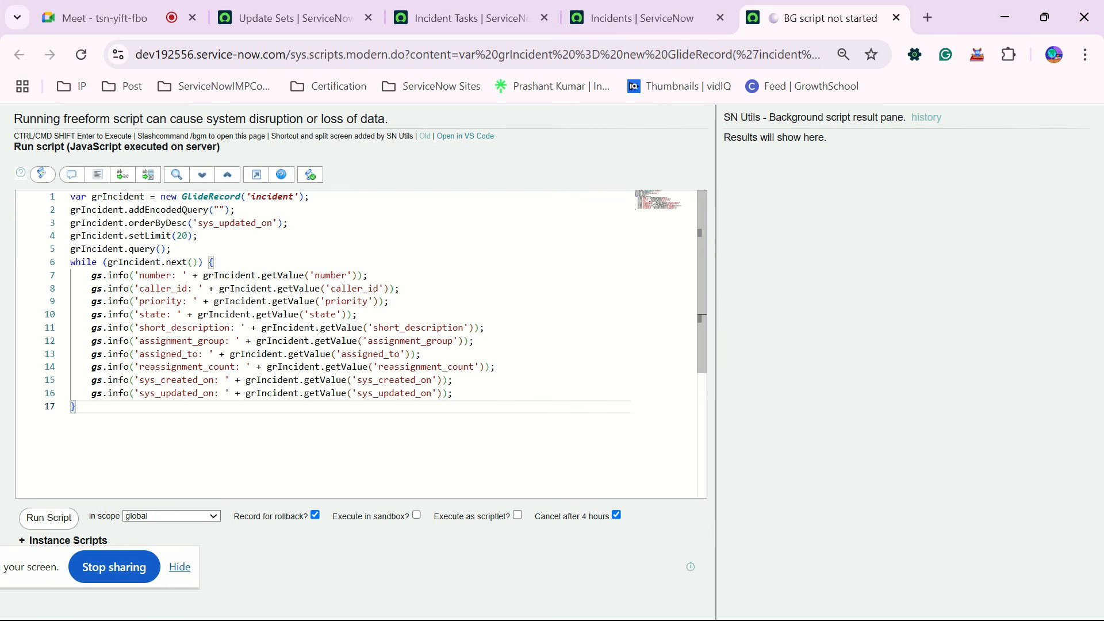
pyautogui.hotkey('ctrl', 'shift', 'Return')
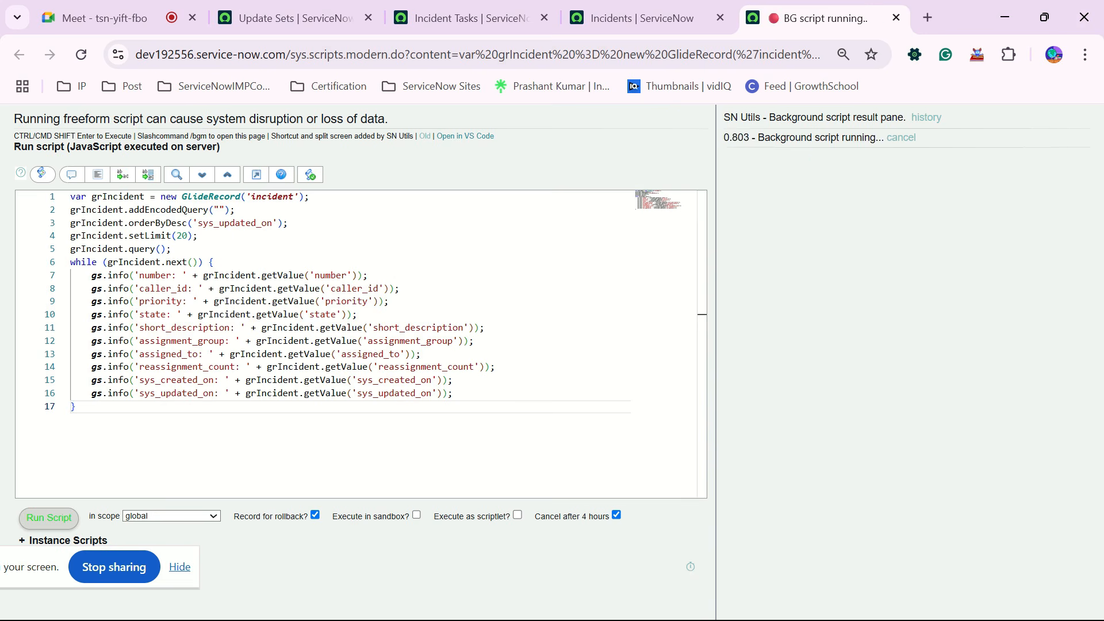
pyautogui.scroll(-10, 552, 345)
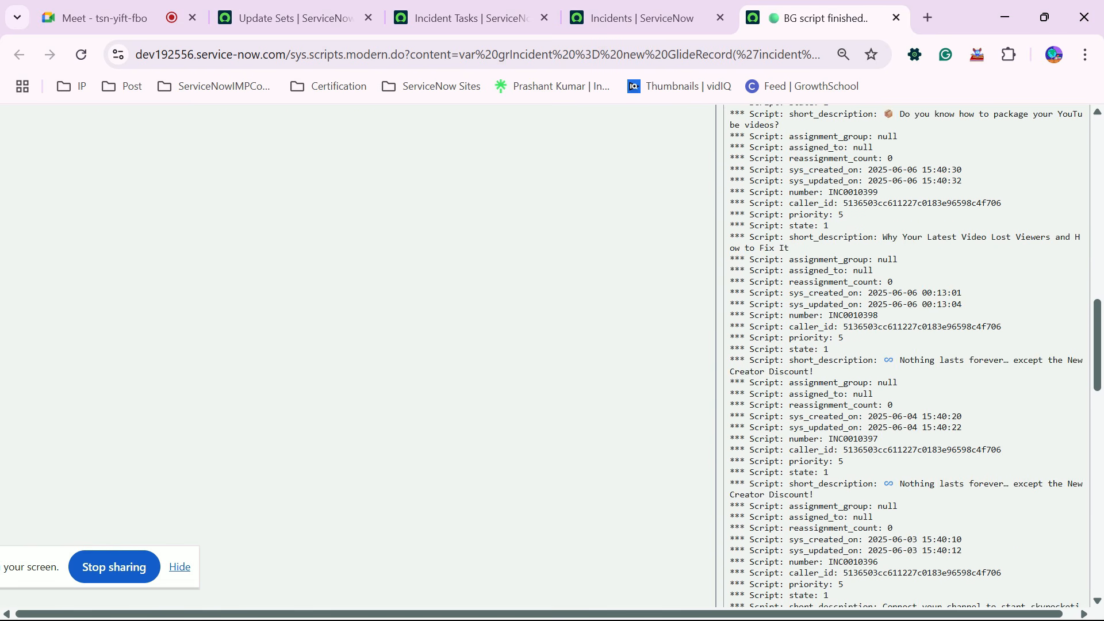
pyautogui.scroll(-15, 908, 355)
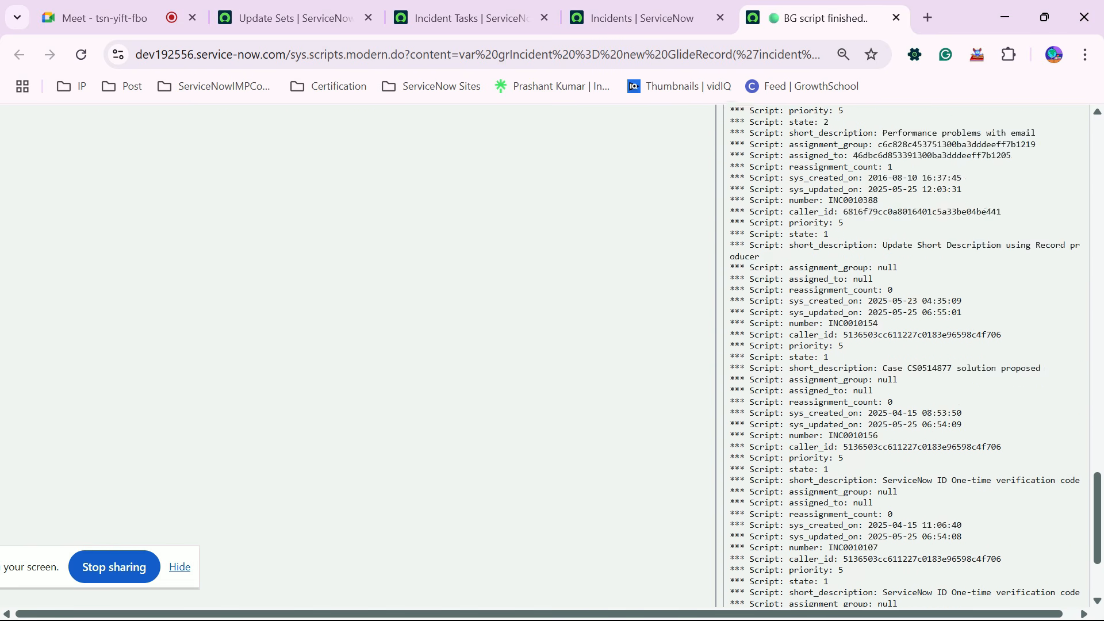
pyautogui.scroll(20, 909, 356)
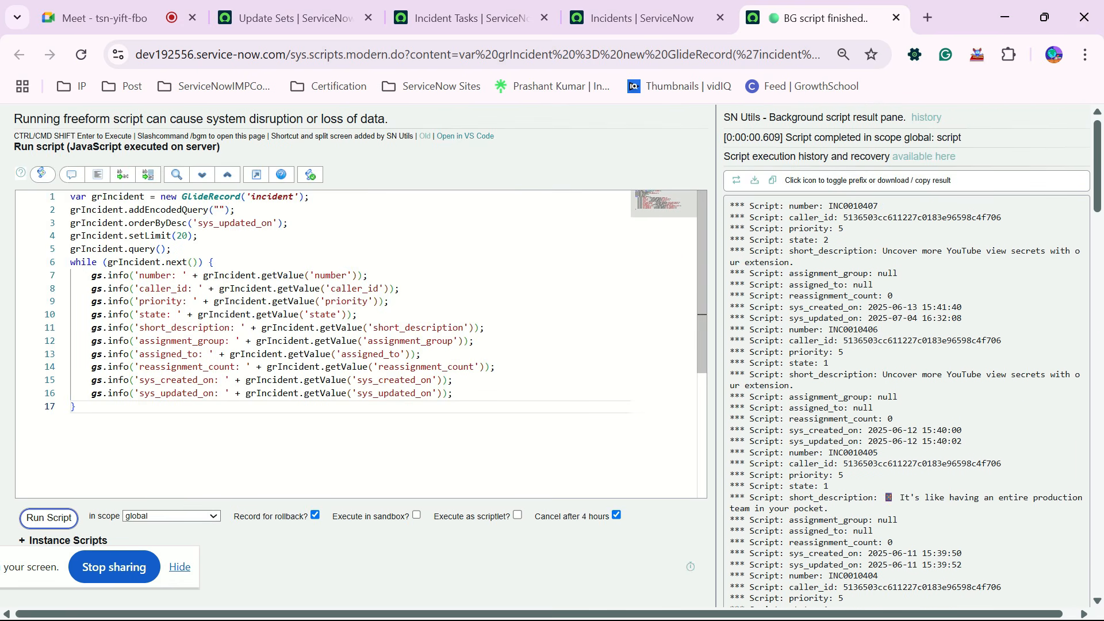
# Compare the background script output with the records in the Incidents list.
pyautogui.click(638, 17)
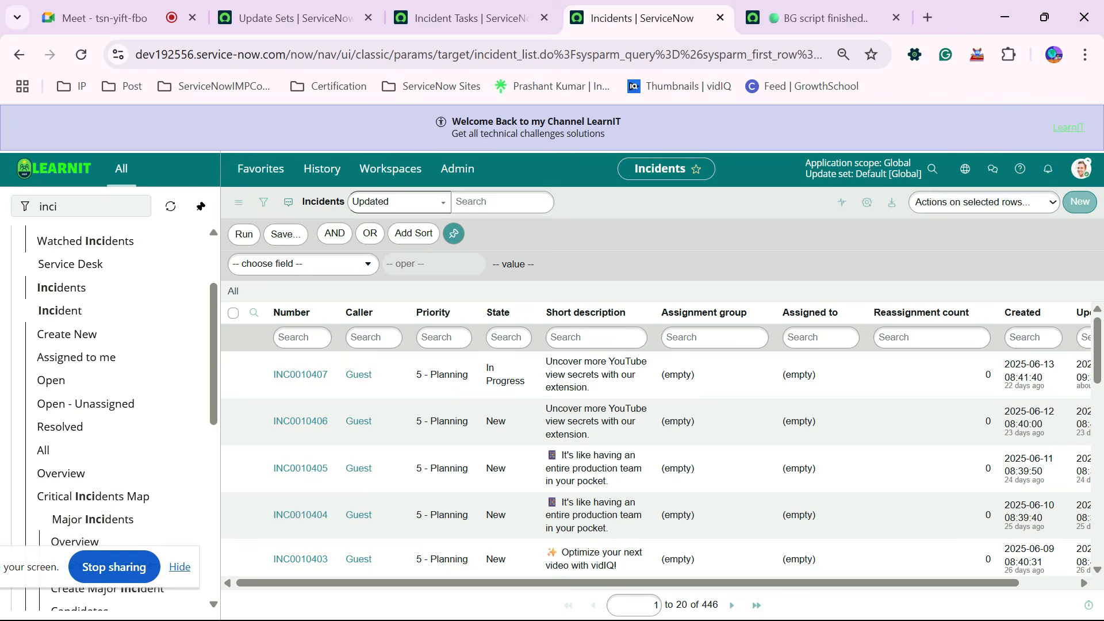
pyautogui.click(826, 18)
pyautogui.click(642, 18)
pyautogui.click(826, 17)
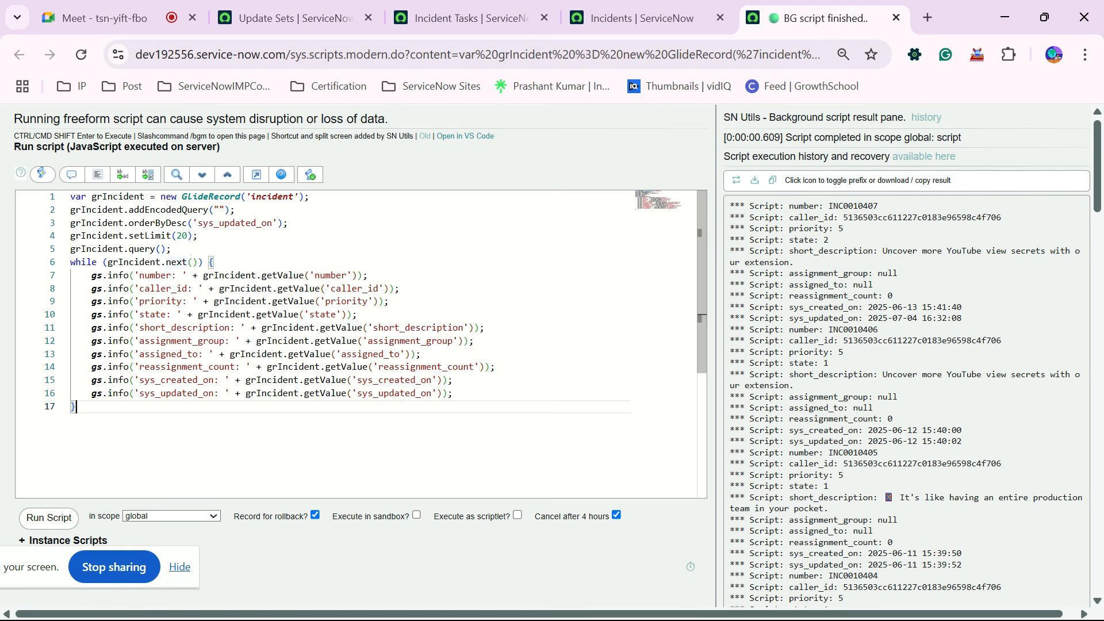
pyautogui.click(642, 18)
pyautogui.click(826, 18)
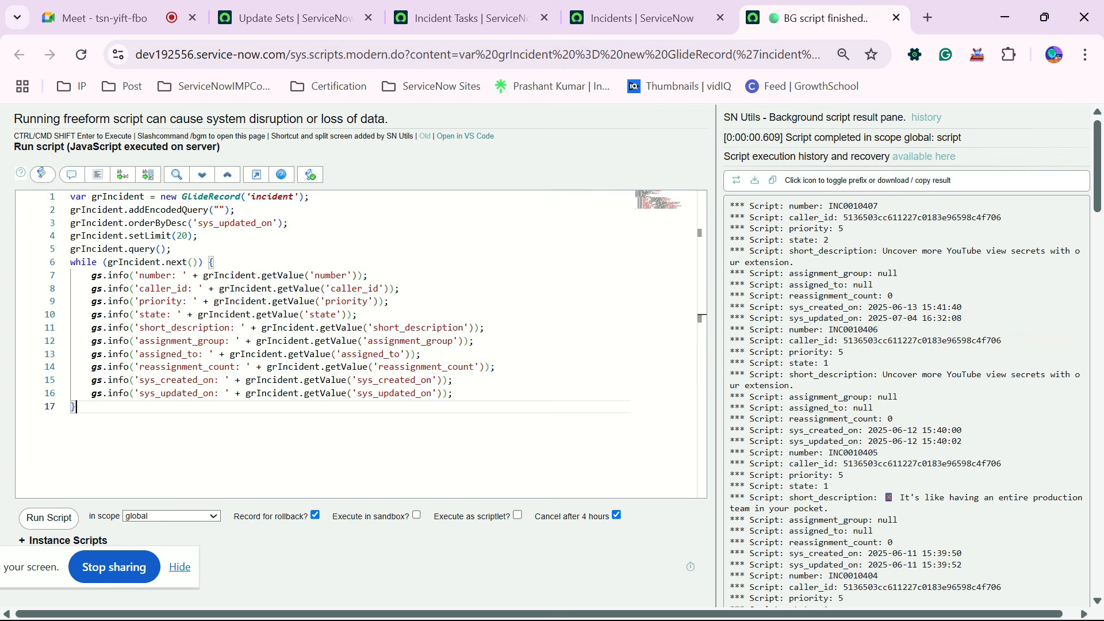
# Switch SN Utils from GlideRecord to its Slashcommands section.
pyautogui.click(915, 54)
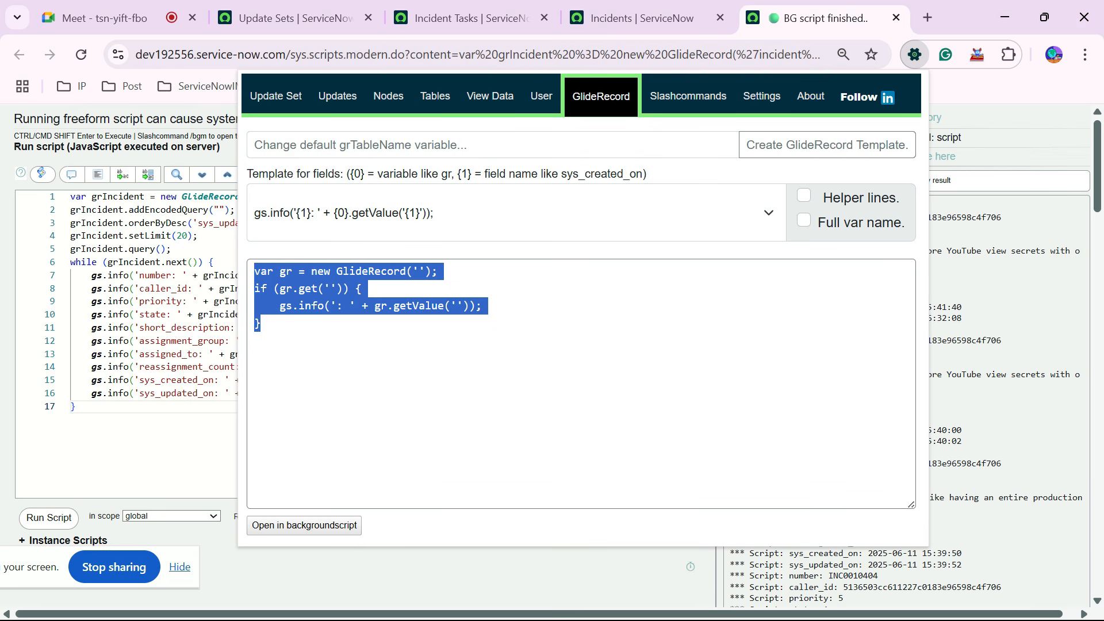
pyautogui.click(688, 96)
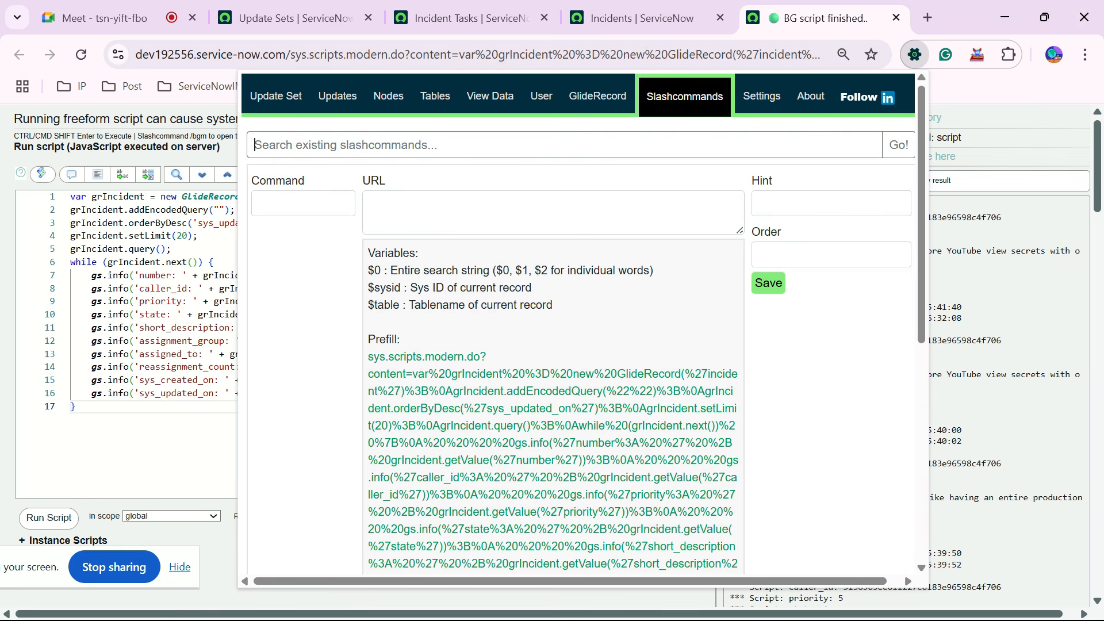
pyautogui.click(915, 54)
# Close the incident and background script pages and return to the ServiceNow home page.
pyautogui.click(642, 17)
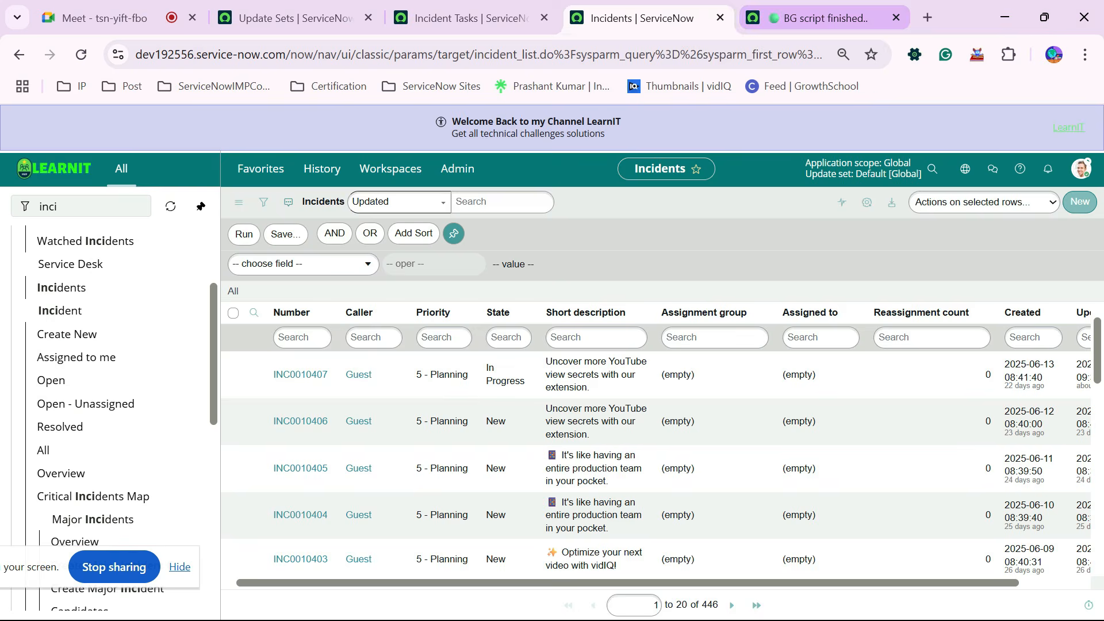
pyautogui.hotkey('ctrl', 'w')
pyautogui.hotkey('ctrl', 'w')
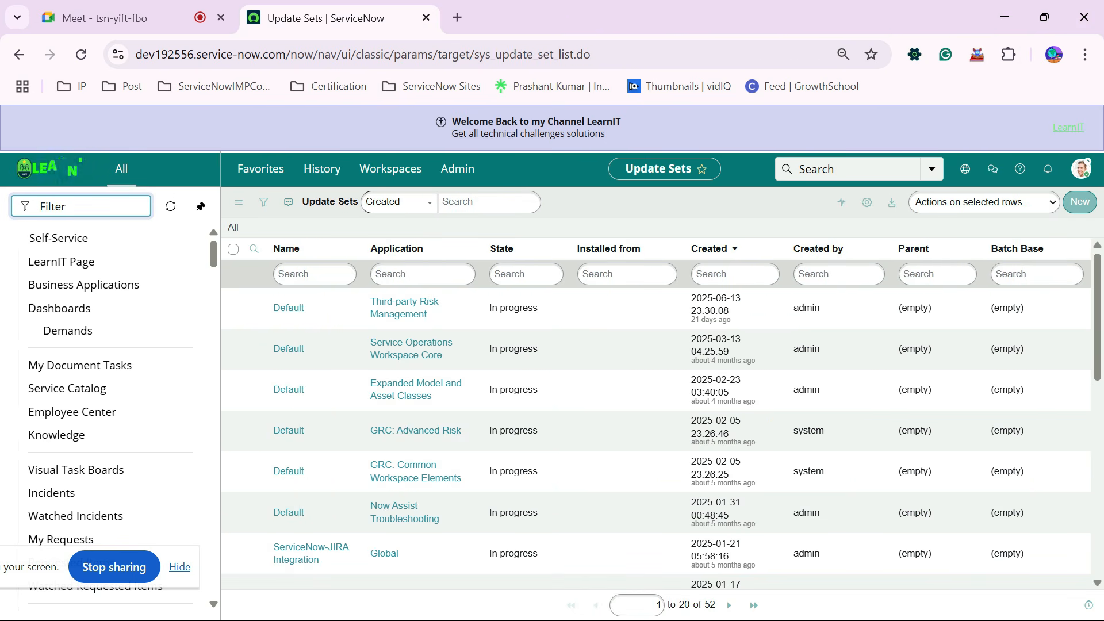
pyautogui.click(55, 168)
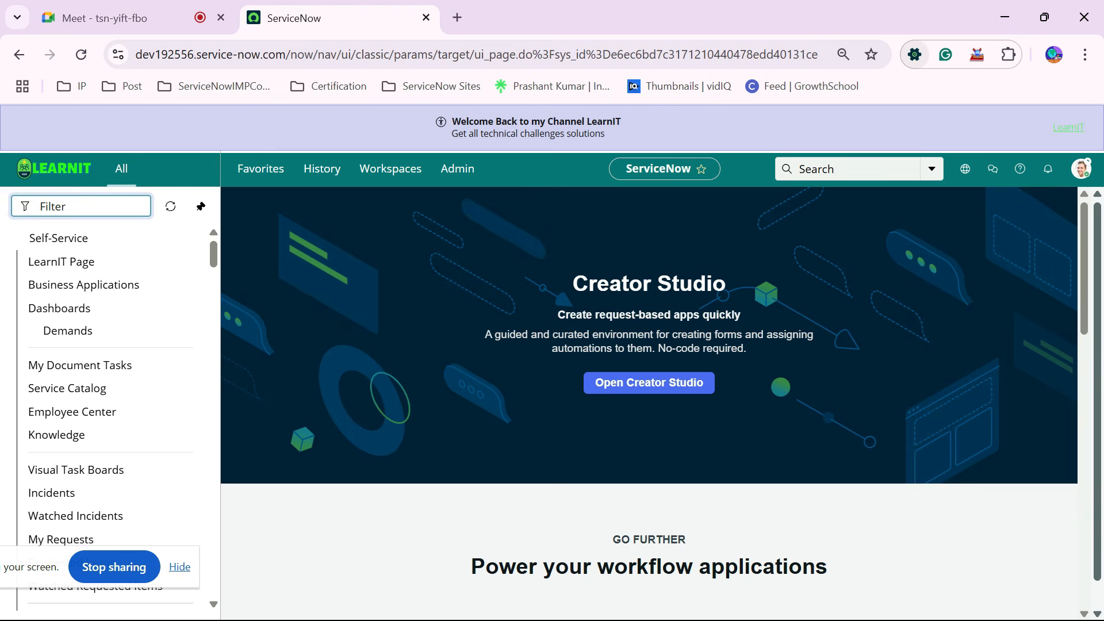
# Browse the SN Utils slashcommands and show the definitions of the pad and me commands in the edit form.
pyautogui.click(914, 54)
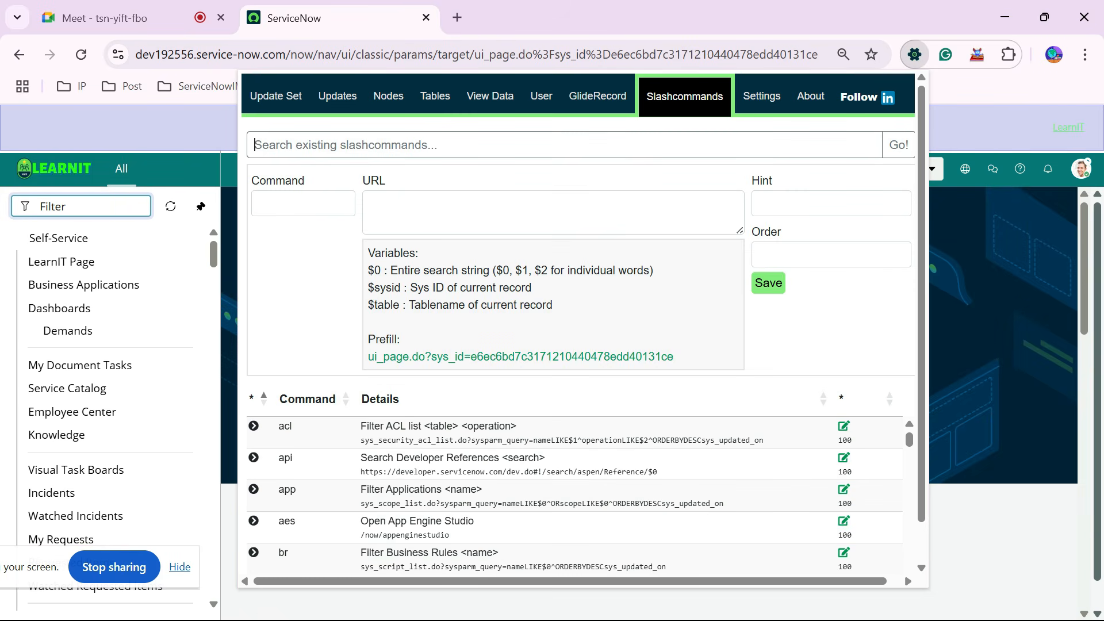
pyautogui.scroll(-5, 575, 495)
pyautogui.scroll(-5, 575, 495)
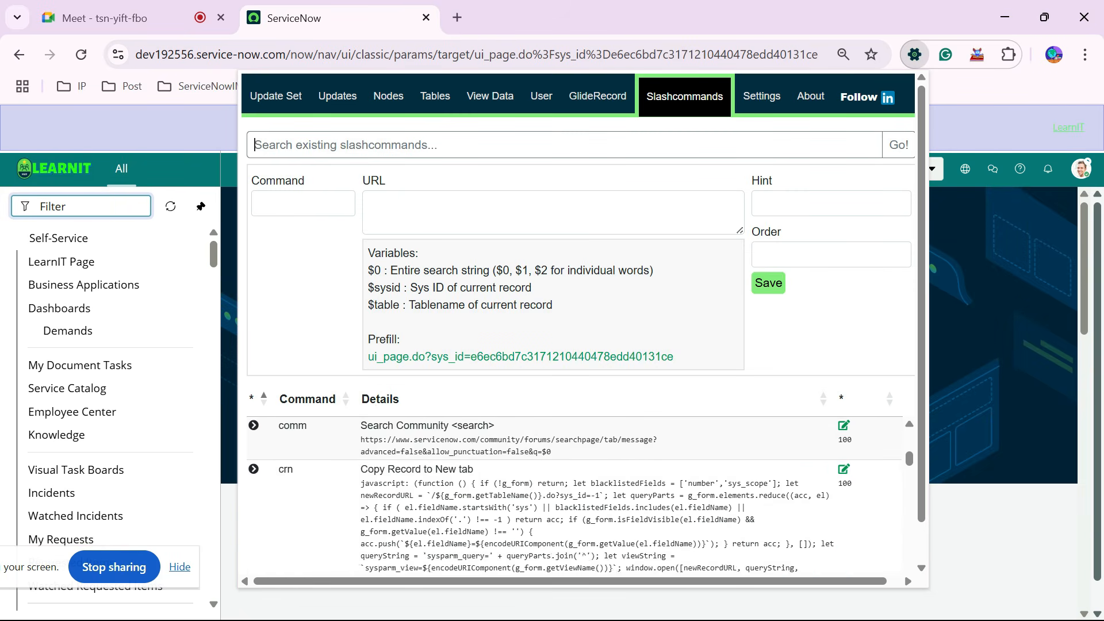
pyautogui.scroll(-4, 575, 495)
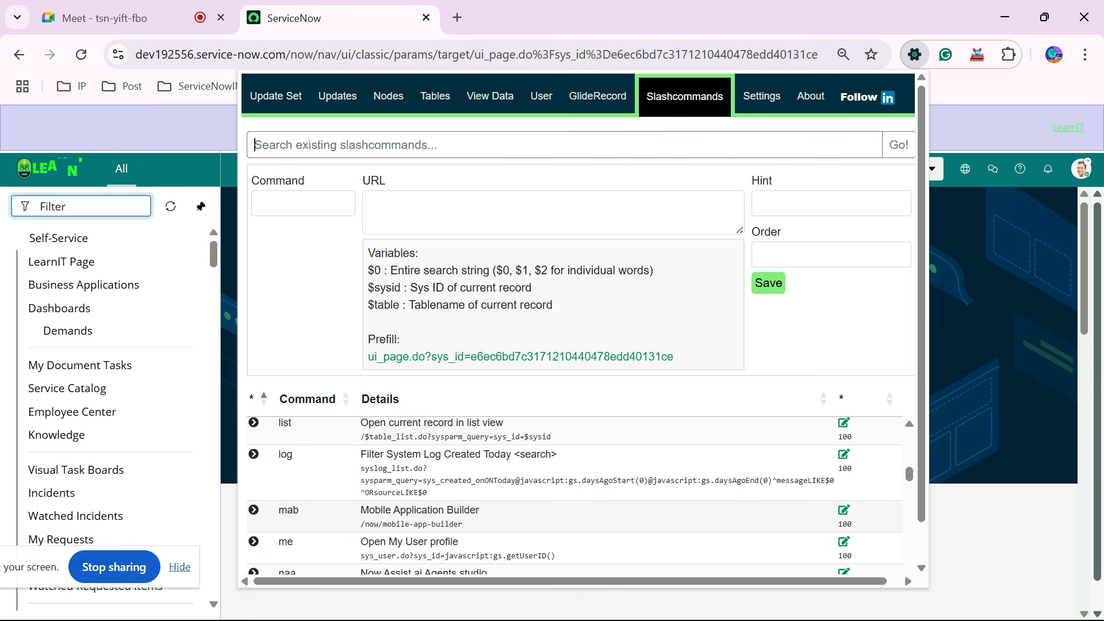
pyautogui.scroll(-4, 575, 495)
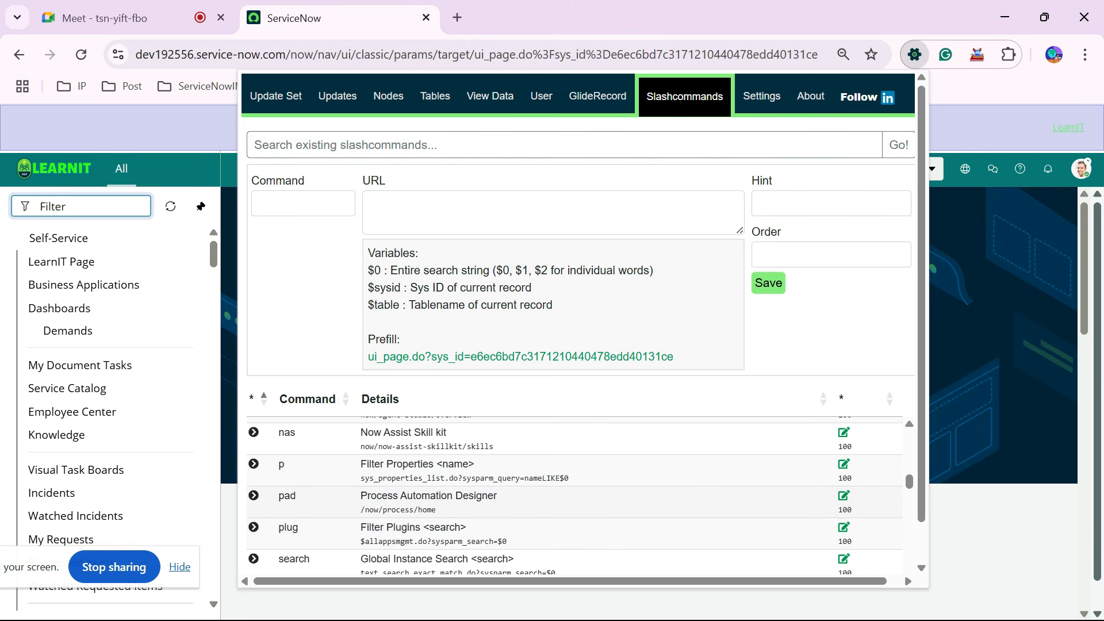
pyautogui.click(844, 495)
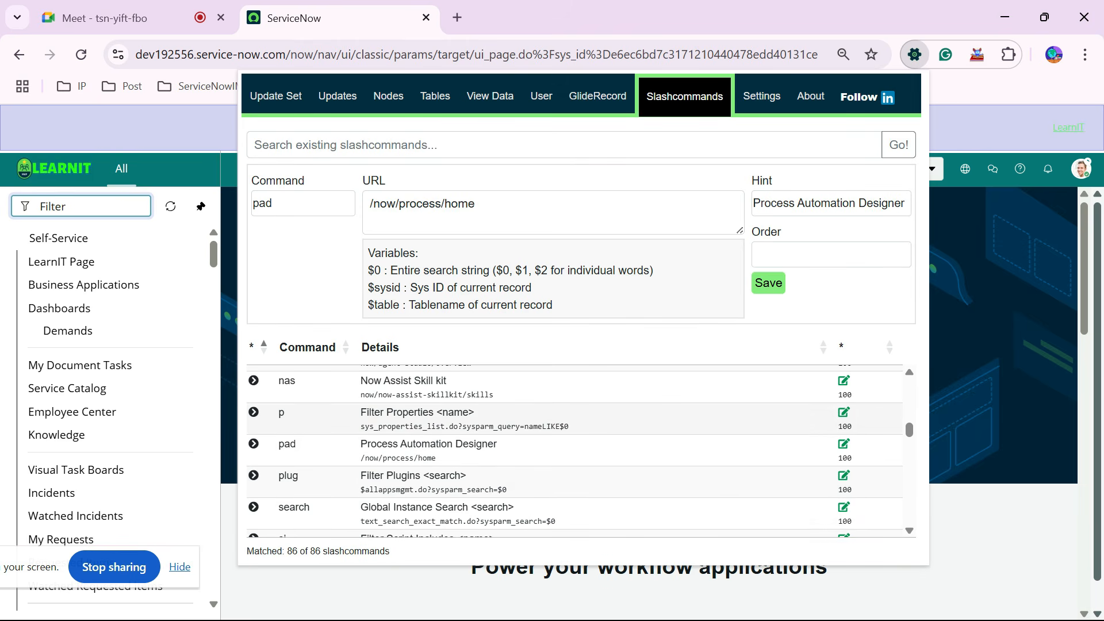
pyautogui.scroll(3, 575, 449)
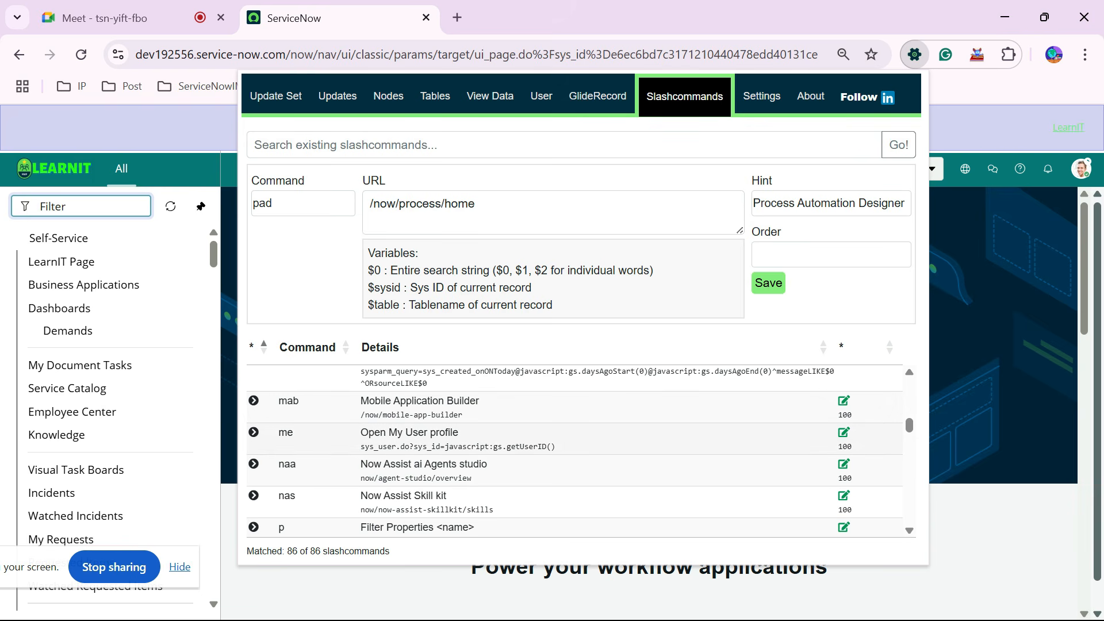
pyautogui.click(844, 433)
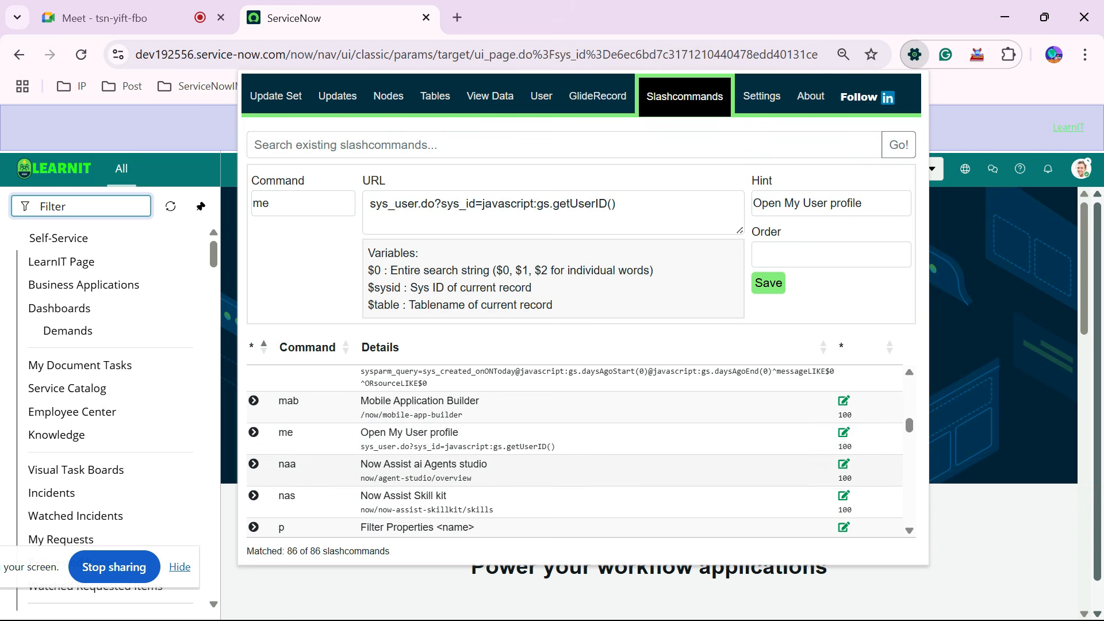
# Copy the path /now/workflow-studio/home/flow from the ws slashcommand and open it on the instance.
pyautogui.scroll(-8, 575, 449)
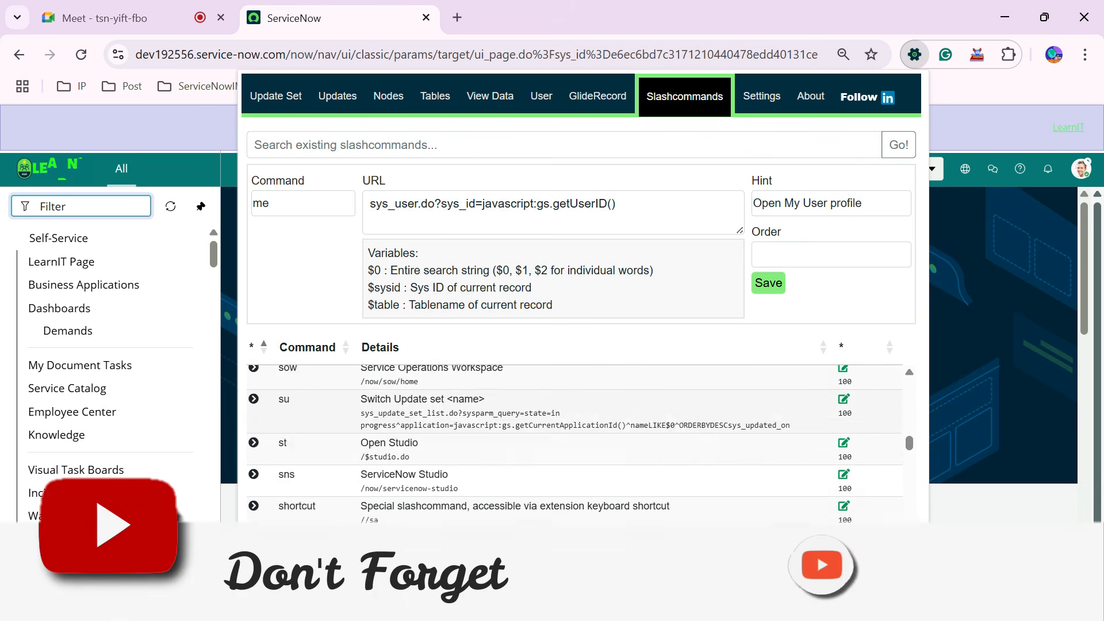
pyautogui.scroll(-10, 576, 443)
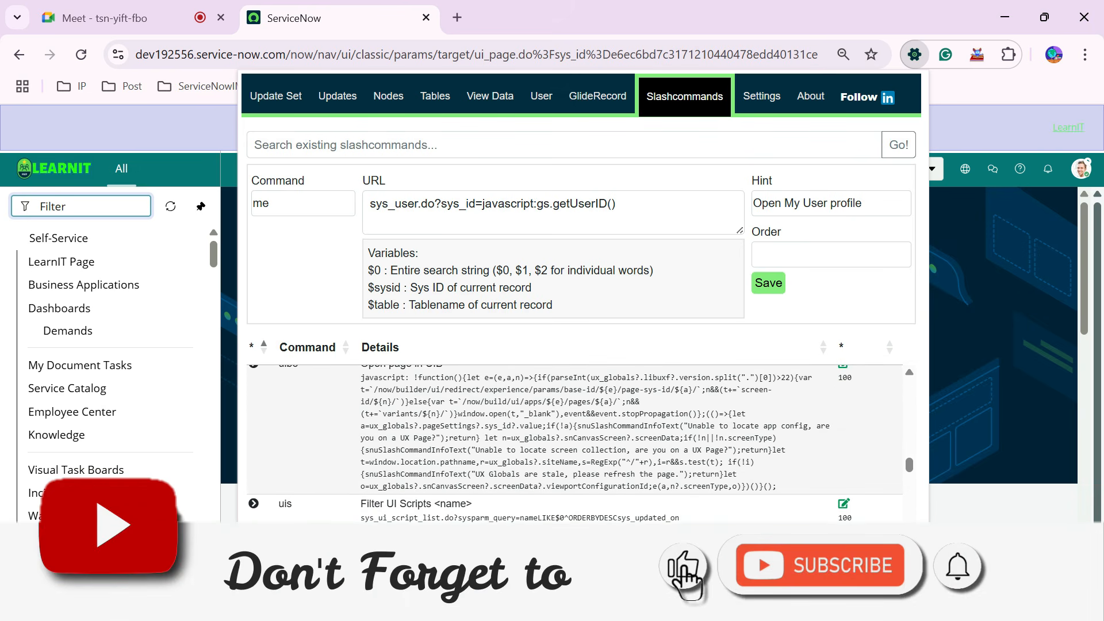
pyautogui.scroll(-3, 575, 443)
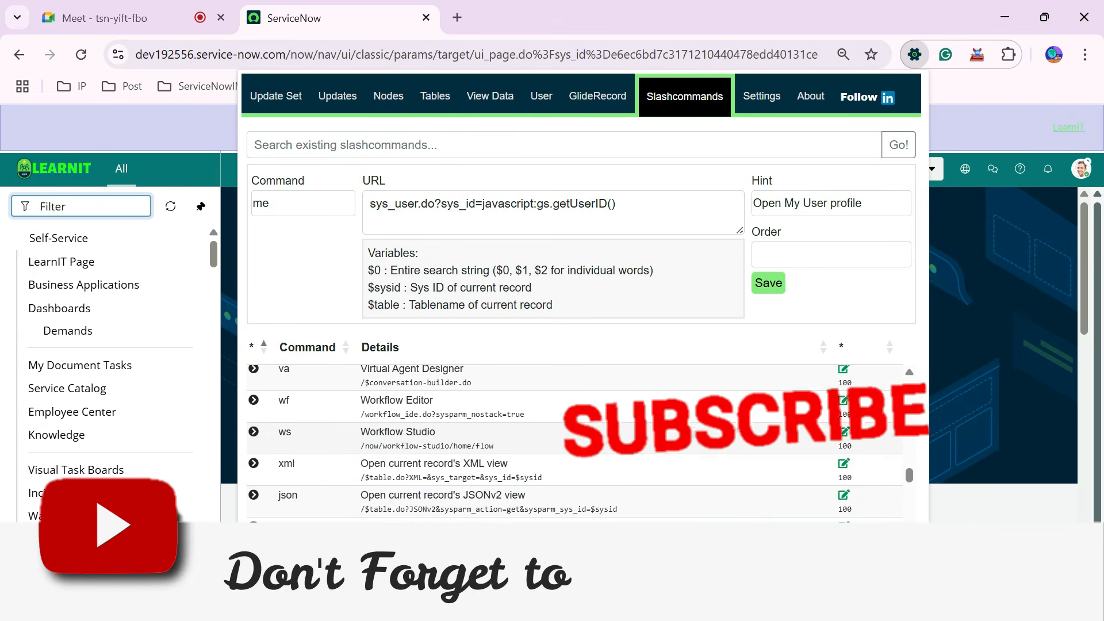
pyautogui.moveTo(494, 447); pyautogui.dragTo(360, 446)
pyautogui.hotkey('ctrl', 'c')
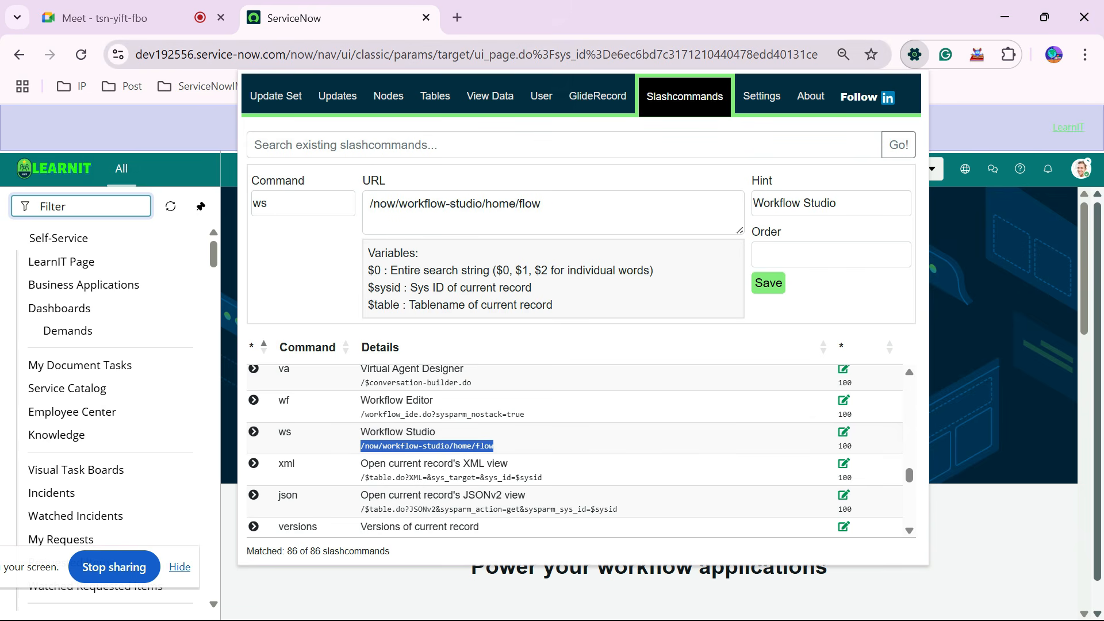
pyautogui.moveTo(286, 54); pyautogui.dragTo(828, 55)
pyautogui.hotkey('ctrl', 'v')
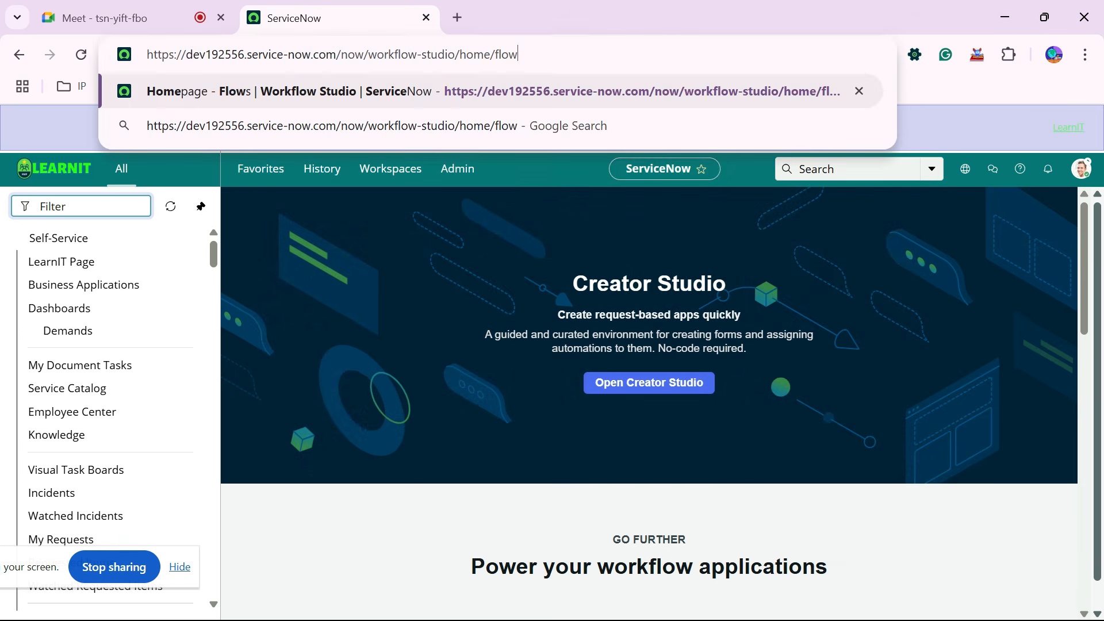
pyautogui.press('Return')
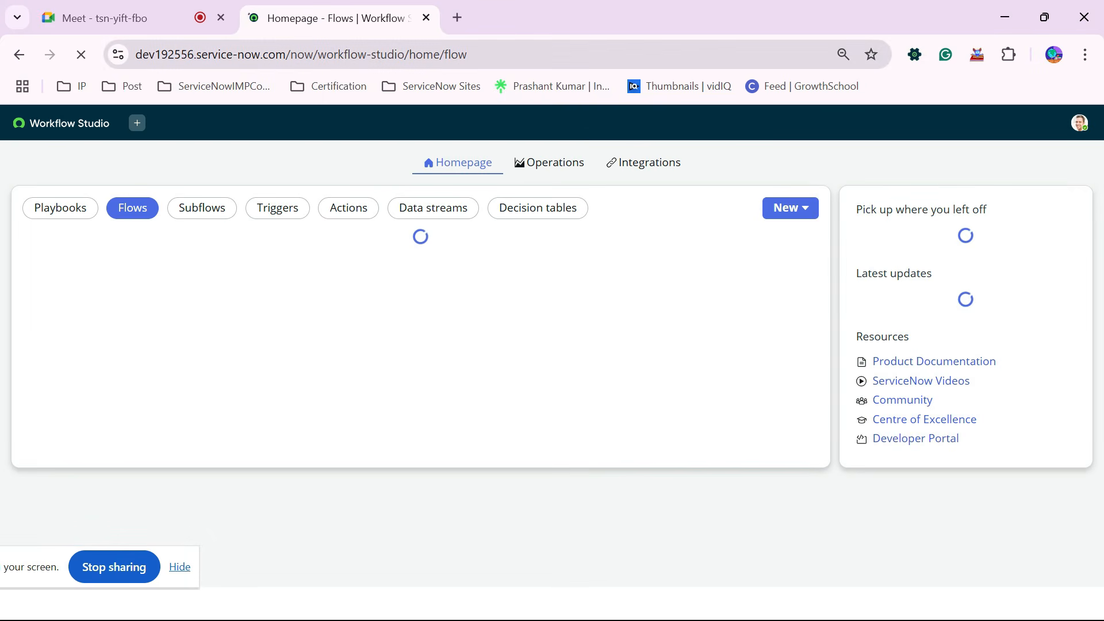
# Copy the path /now/appenginestudio from the aes slashcommand and open it on the instance in place of the Workflow Studio path.
pyautogui.moveTo(288, 54); pyautogui.dragTo(506, 54)
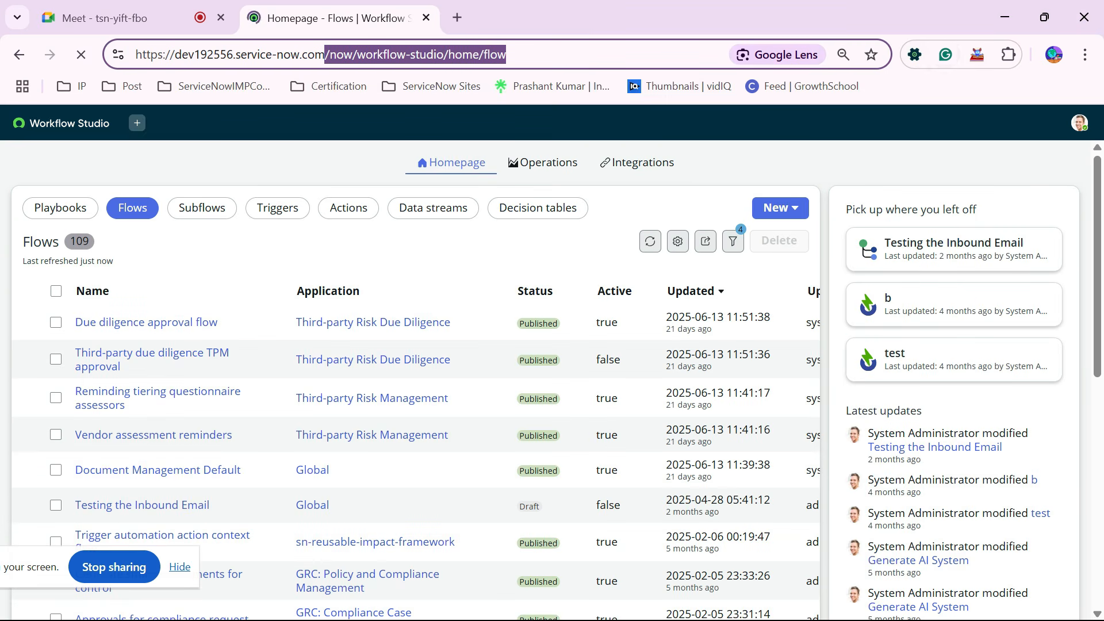
pyautogui.click(914, 54)
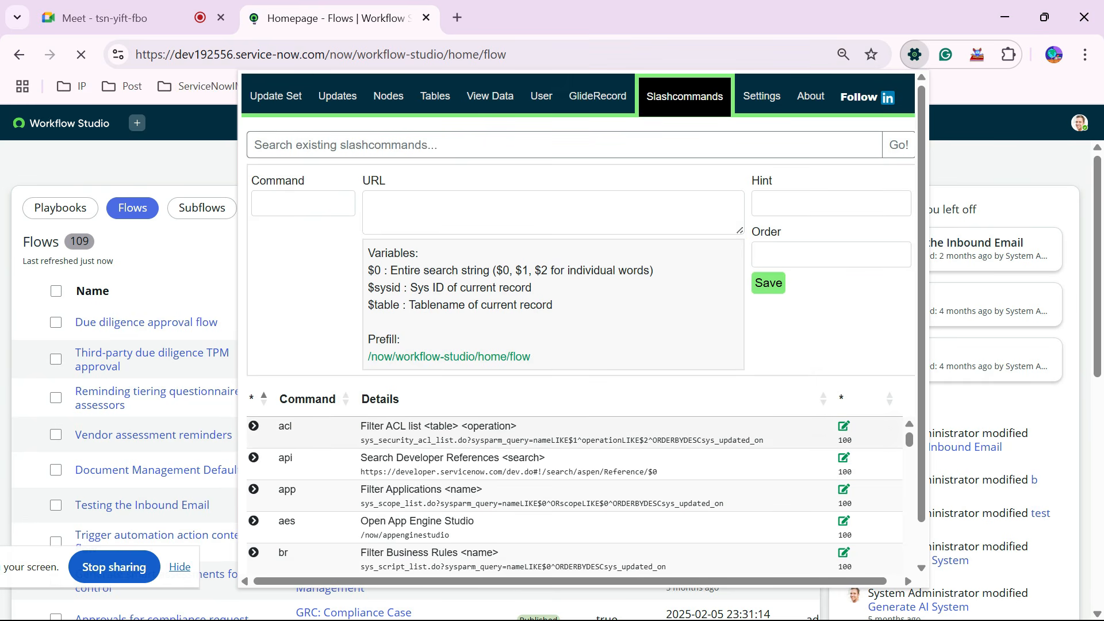
pyautogui.scroll(-2, 575, 557)
pyautogui.scroll(2, 575, 557)
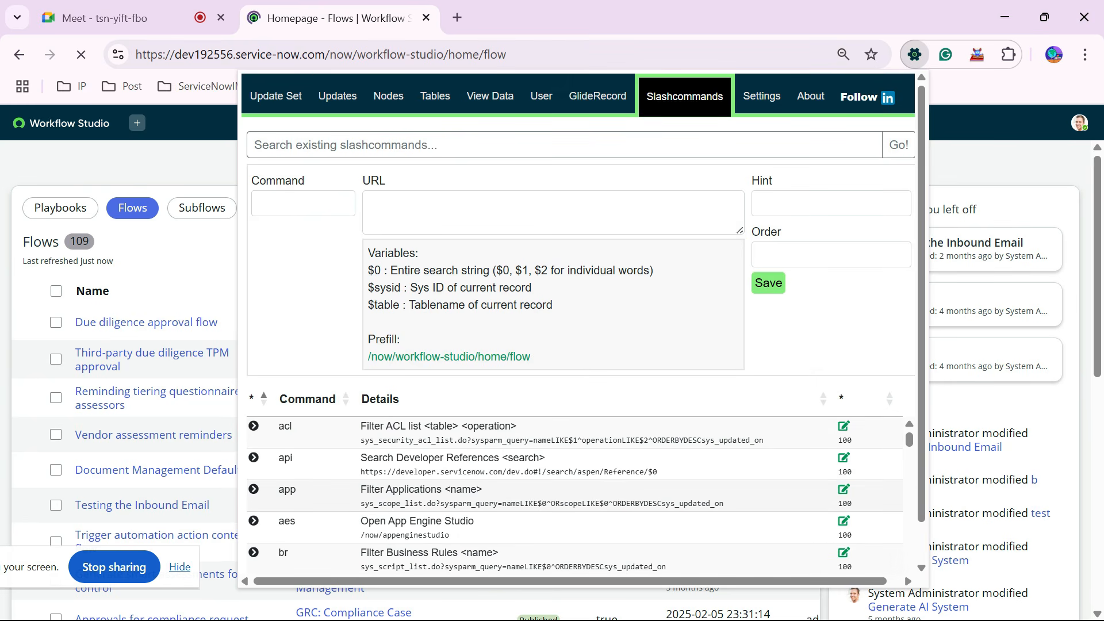
pyautogui.moveTo(451, 534); pyautogui.dragTo(361, 535)
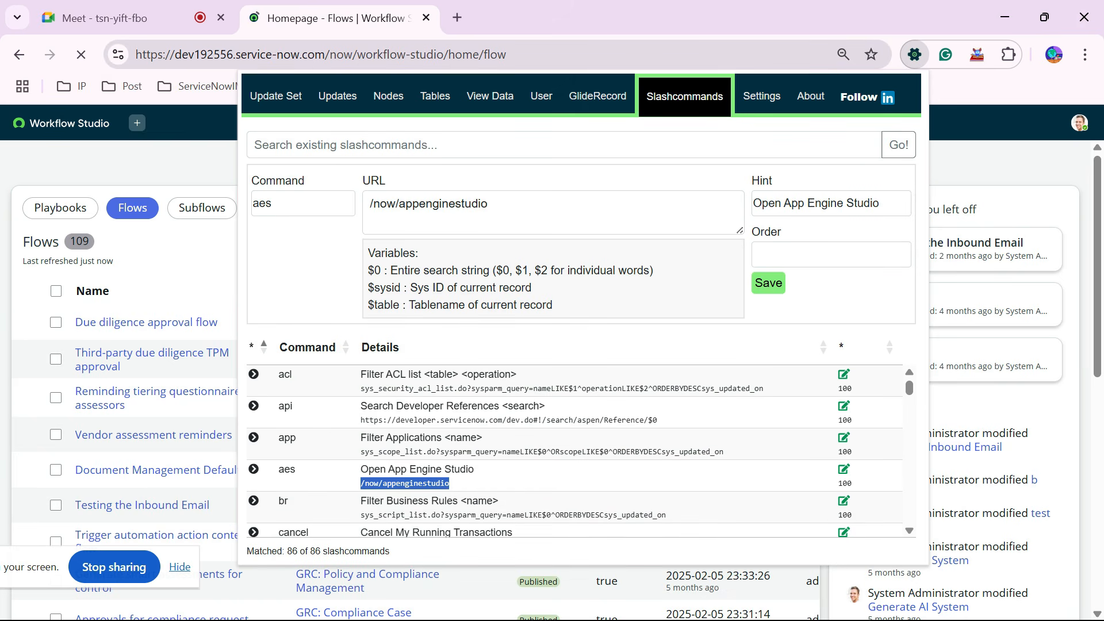
pyautogui.moveTo(507, 54); pyautogui.dragTo(325, 55)
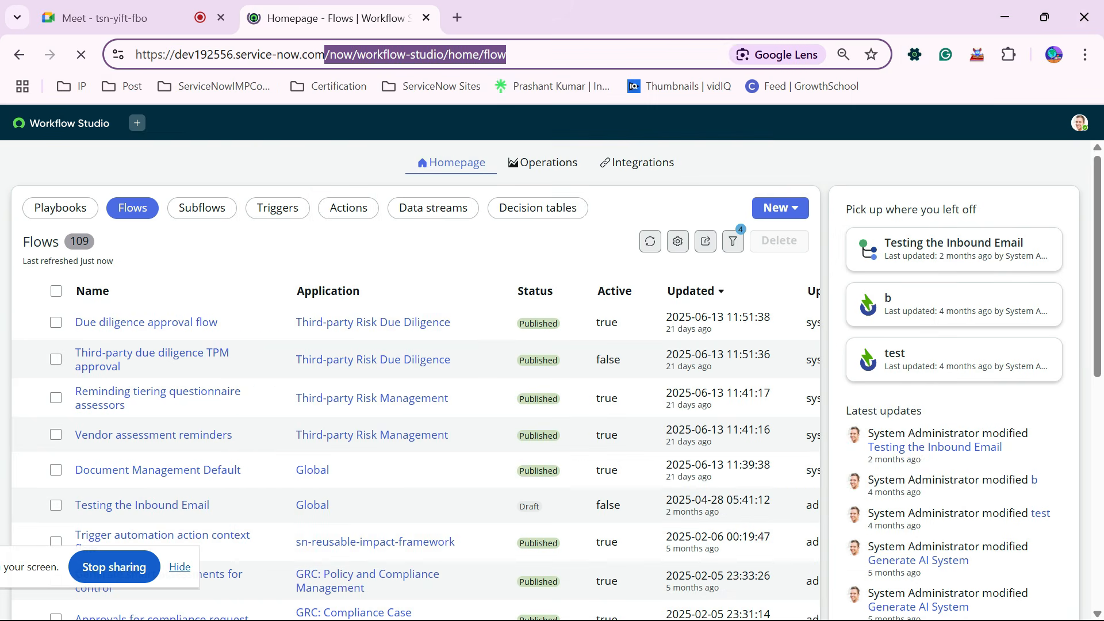
pyautogui.write('/now/appenginestudio')
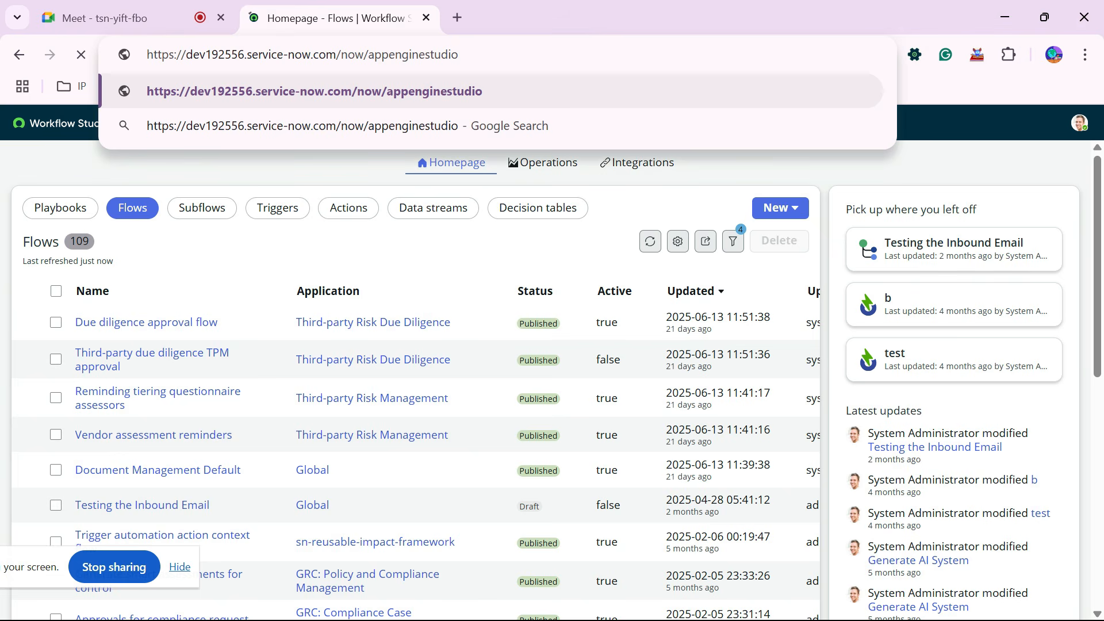
pyautogui.press('Return')
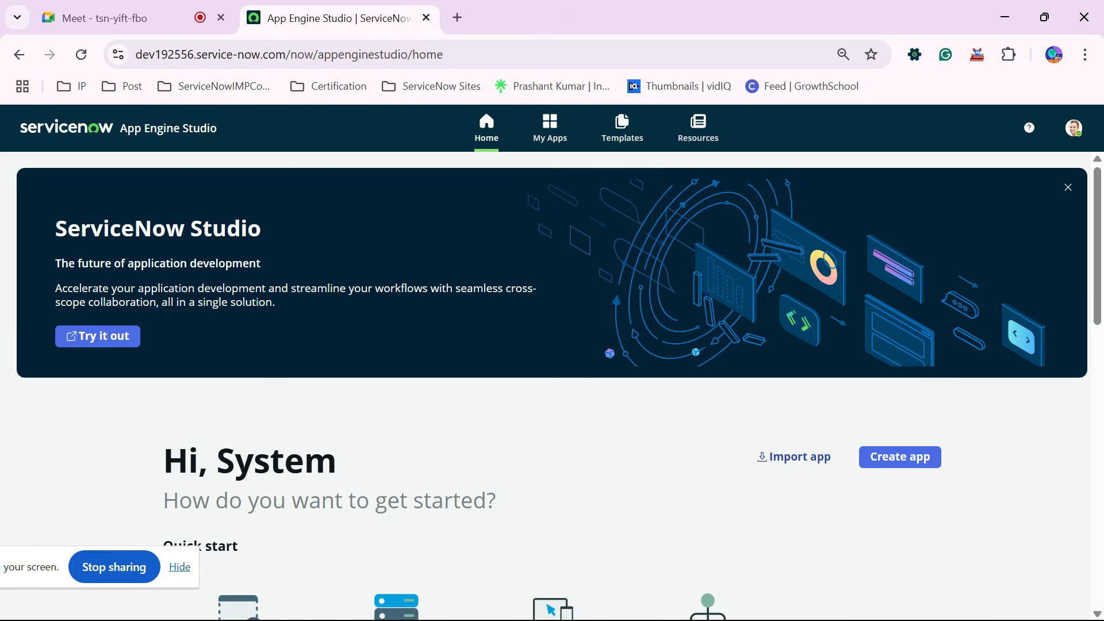
# Open the SN Utils settings and review the general, favicon badge, slash command, Monaco editor and shortcut options.
pyautogui.click(180, 568)
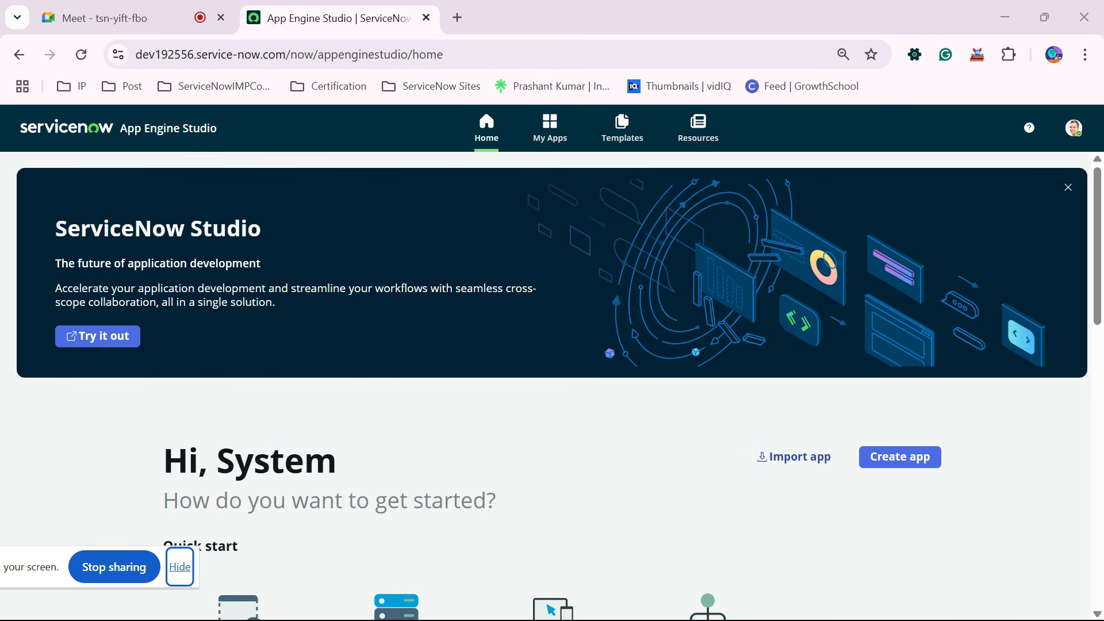
pyautogui.click(915, 55)
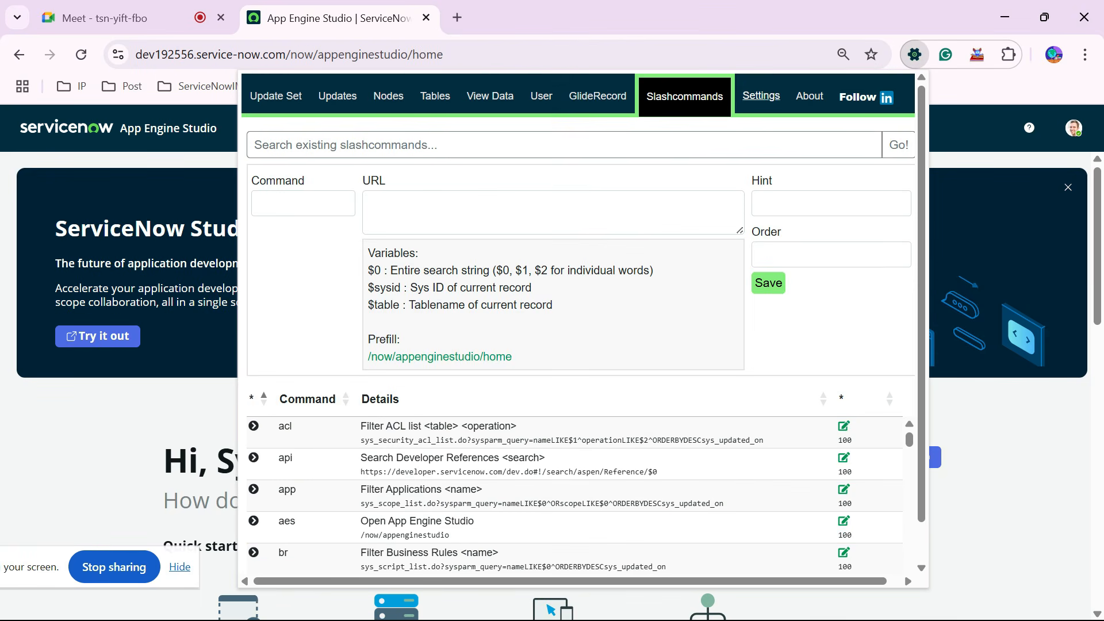
pyautogui.click(758, 96)
pyautogui.scroll(-6, 576, 322)
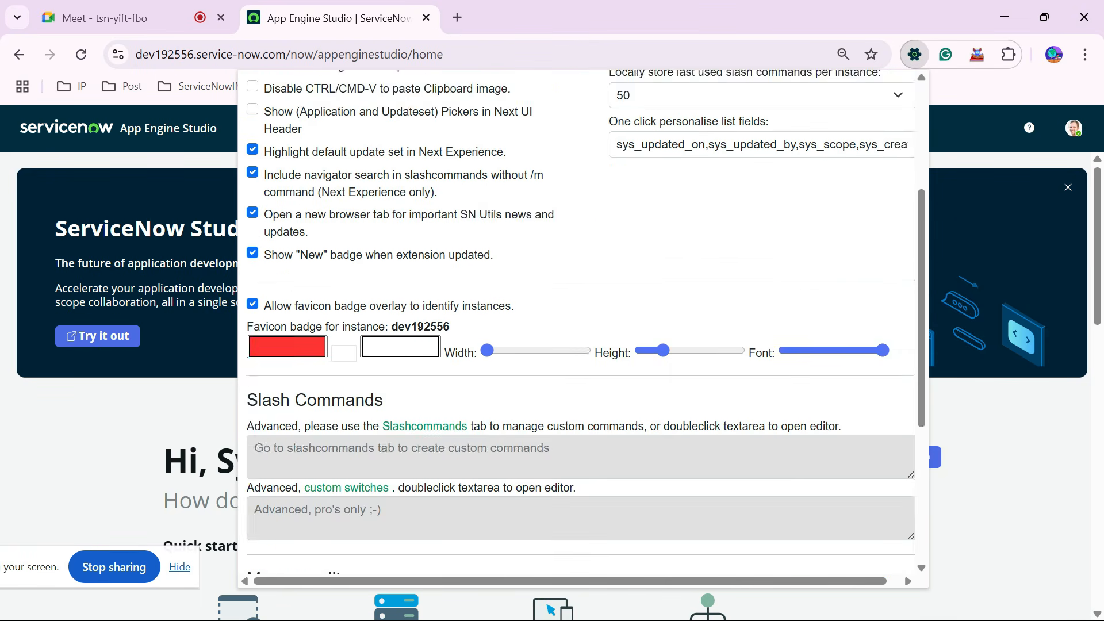
pyautogui.scroll(1, 581, 322)
pyautogui.scroll(-4, 581, 322)
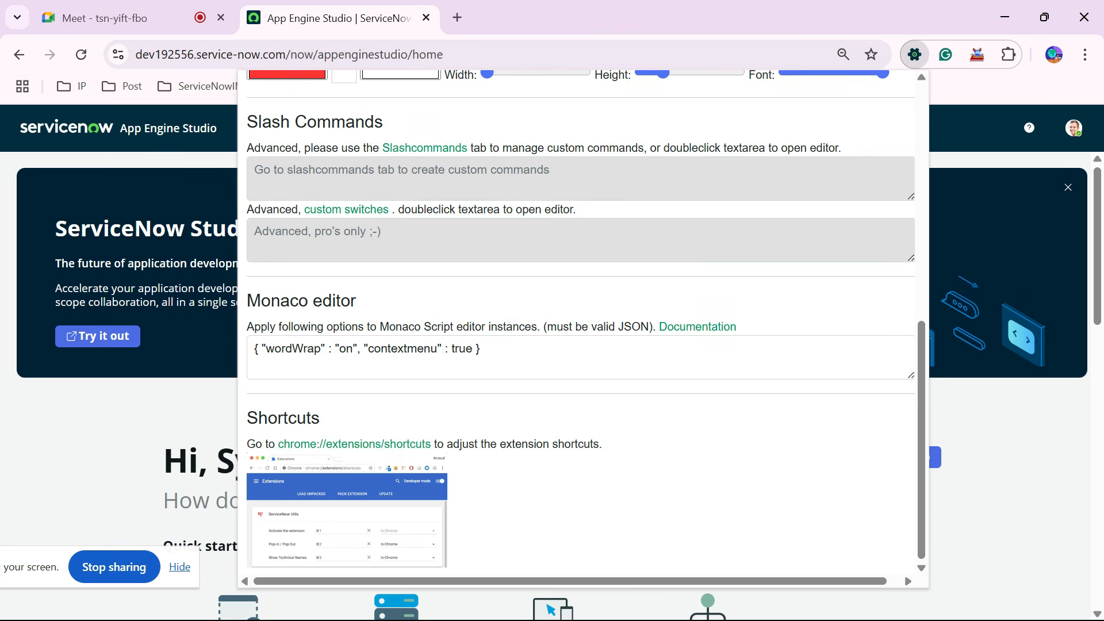
pyautogui.scroll(7, 581, 323)
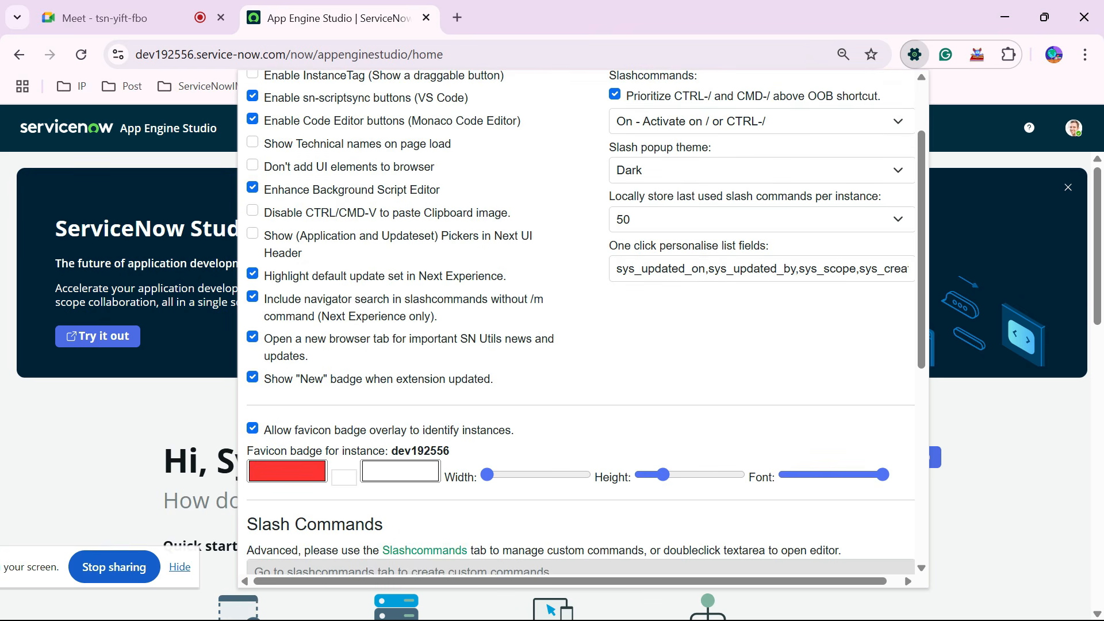
pyautogui.scroll(2, 581, 322)
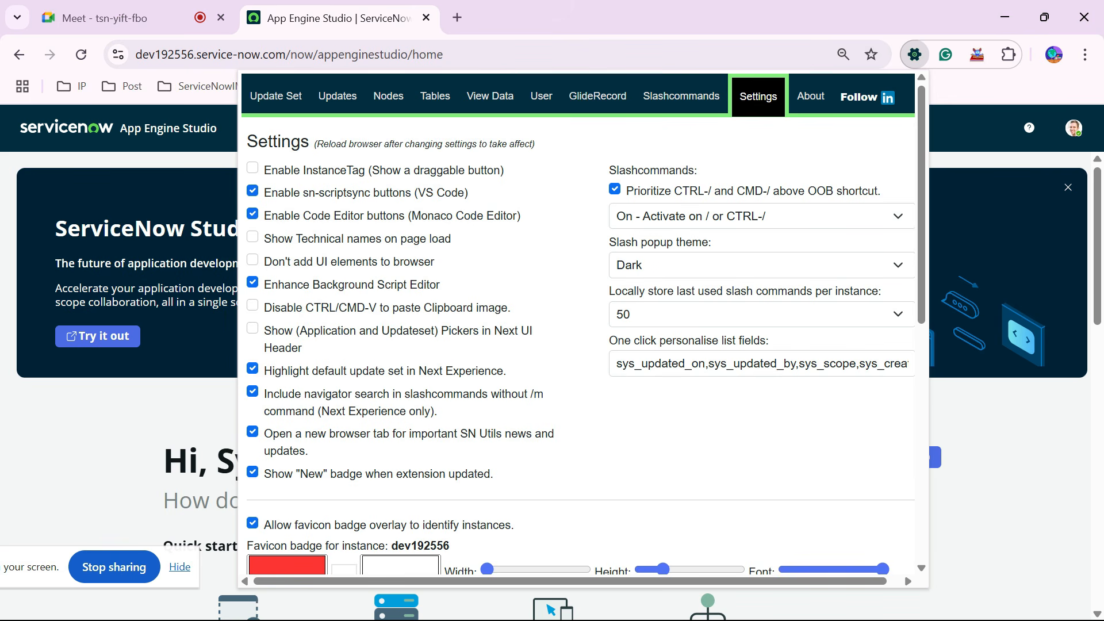
# Close the SN Utils settings and load the instance's base URL to return to the ServiceNow home page.
pyautogui.click(998, 130)
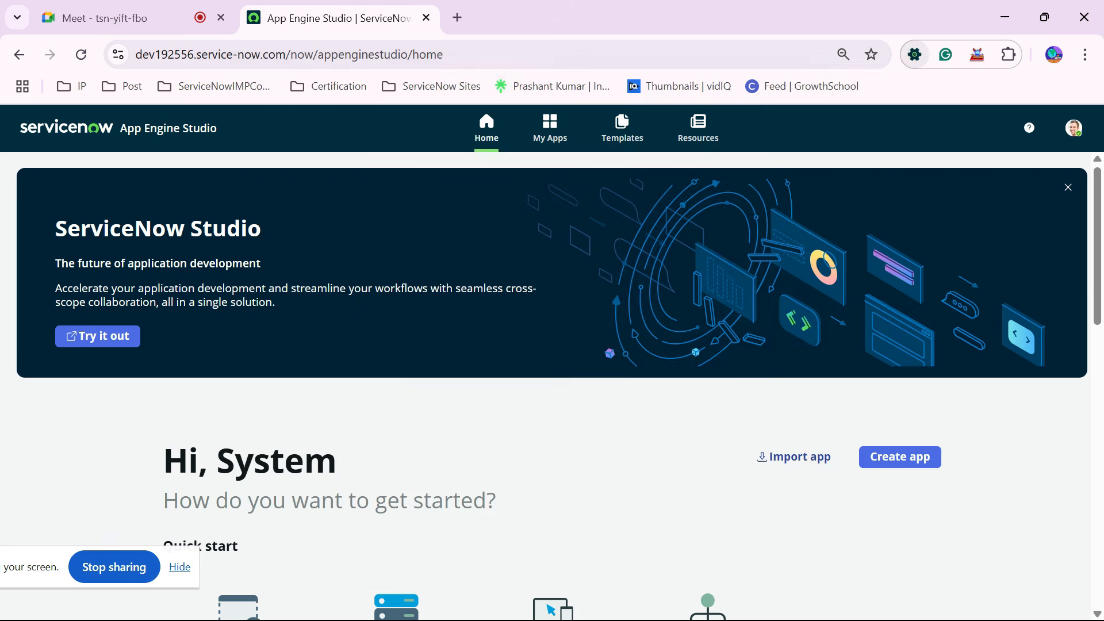
pyautogui.moveTo(276, 55); pyautogui.dragTo(486, 55)
pyautogui.write('m')
pyautogui.press('Return')
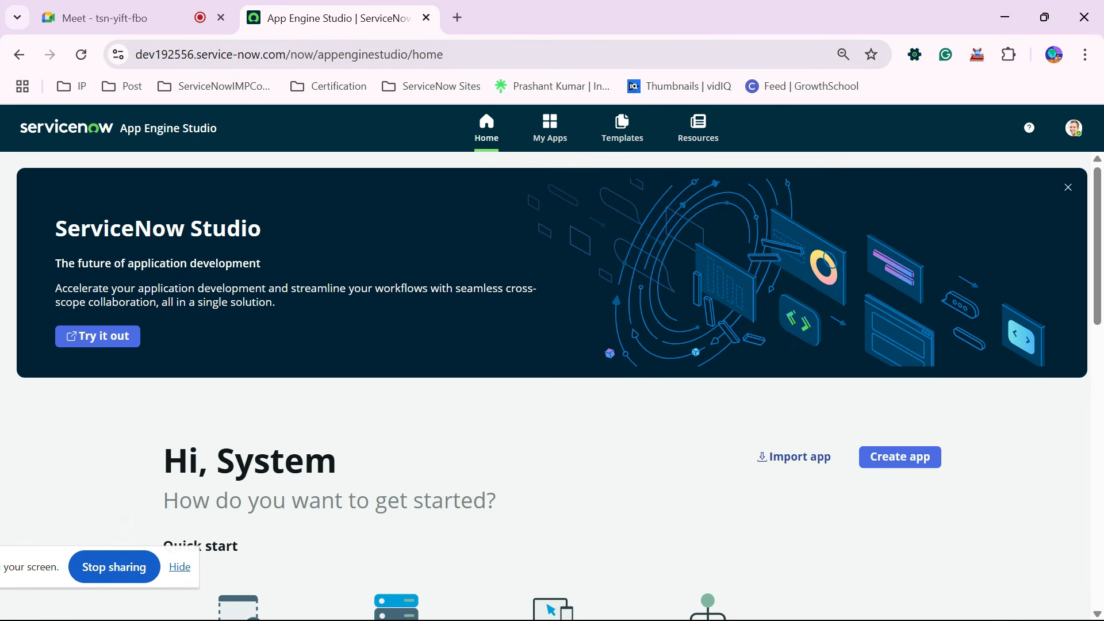
pyautogui.moveTo(282, 55); pyautogui.dragTo(483, 55)
pyautogui.press('BackSpace')
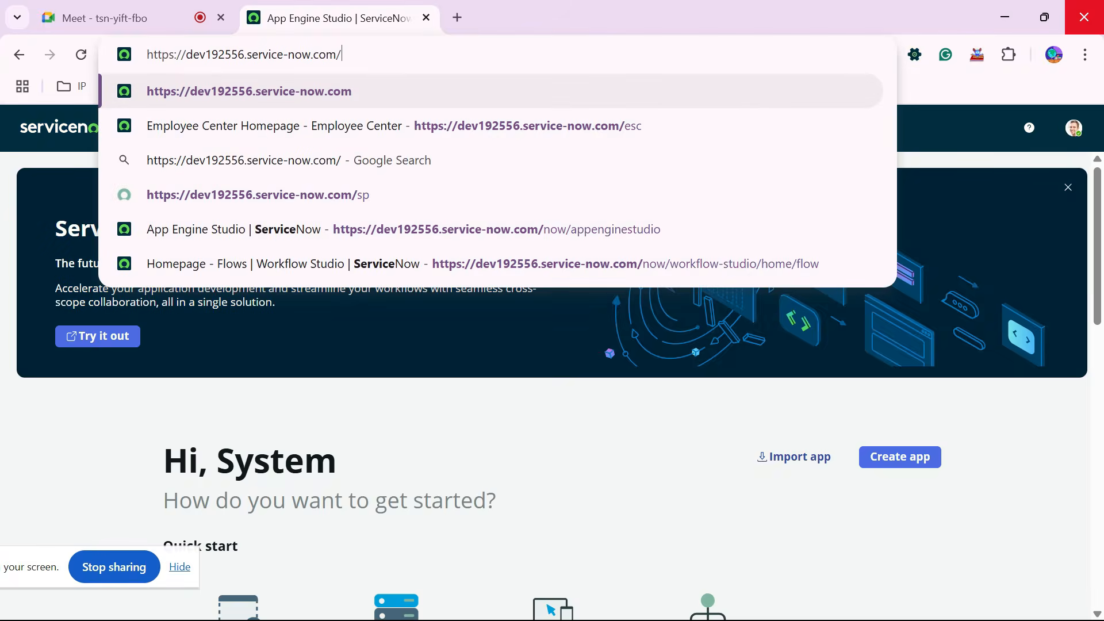
pyautogui.press('Return')
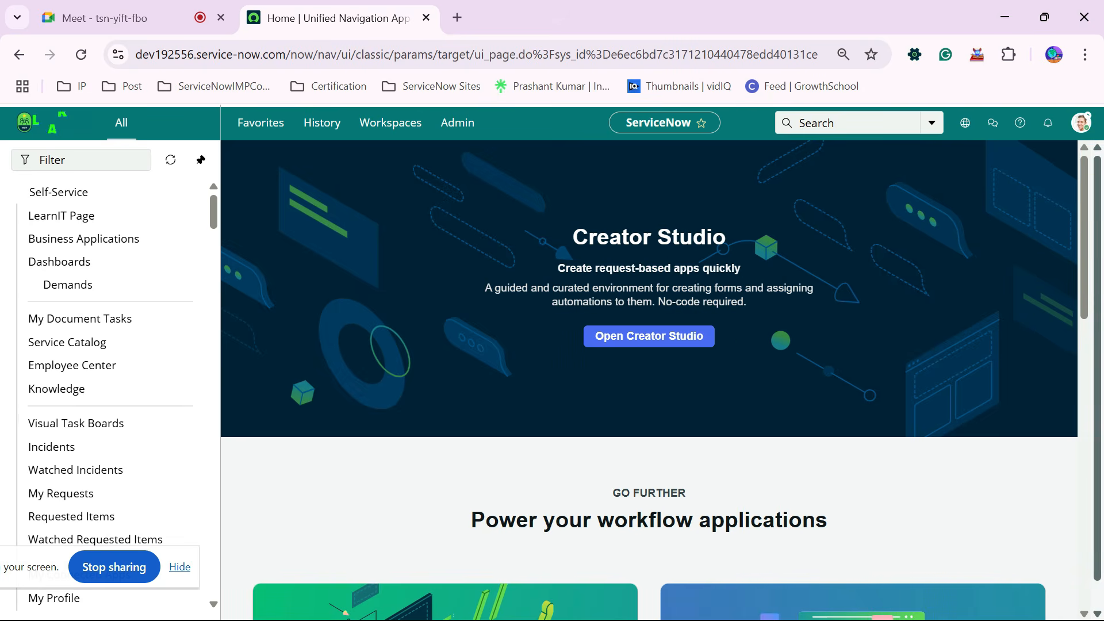
# View the application scope and update set entries in the header's scope selector and close it.
pyautogui.click(966, 123)
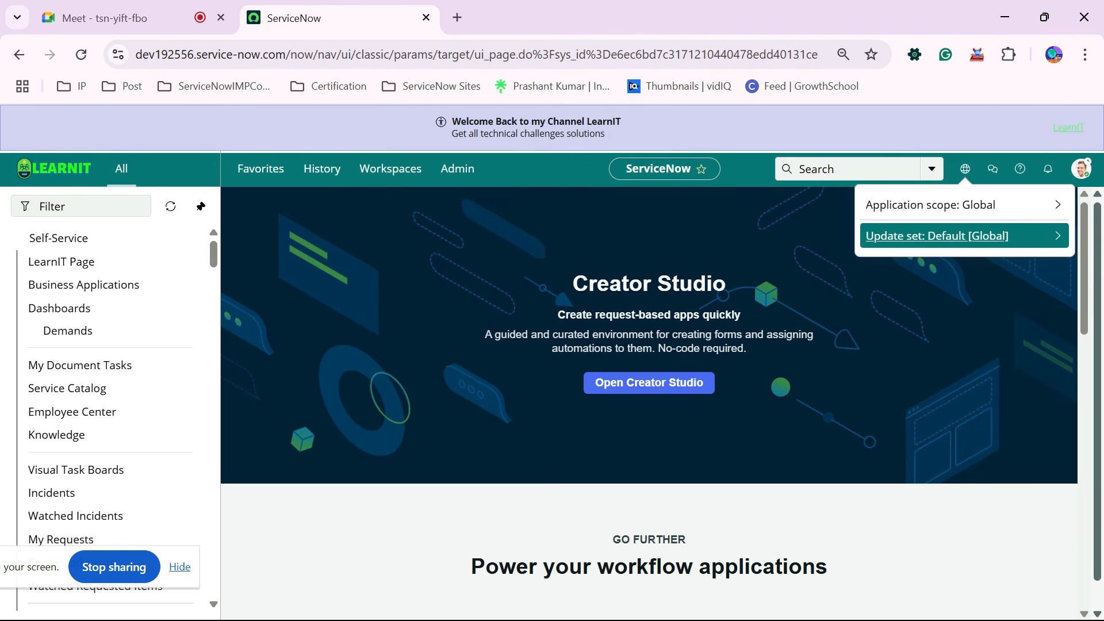
pyautogui.press('Escape')
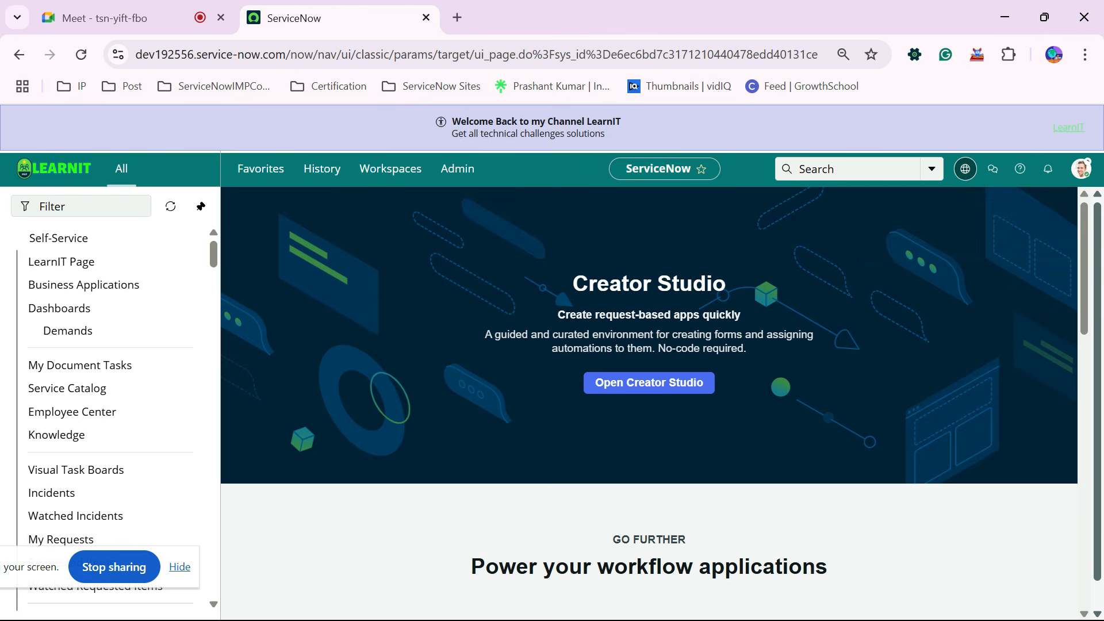
pyautogui.doubleClick(965, 168)
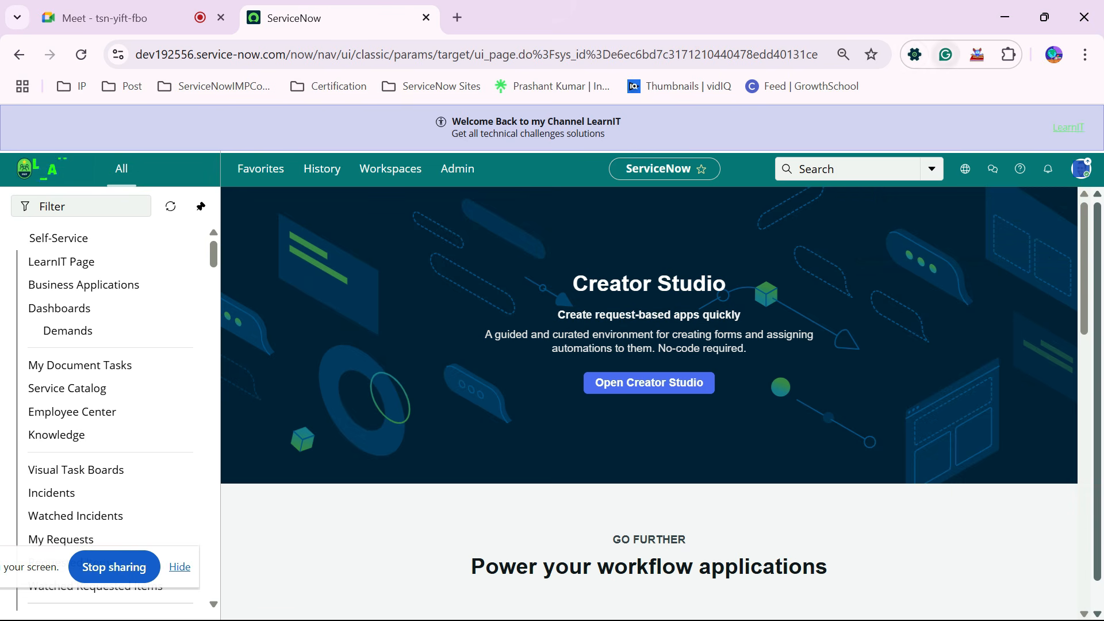
# Enable "Show (Application and Updateset) Pickers in Next UI Header" in the SN Utils settings and reload the page.
pyautogui.click(915, 54)
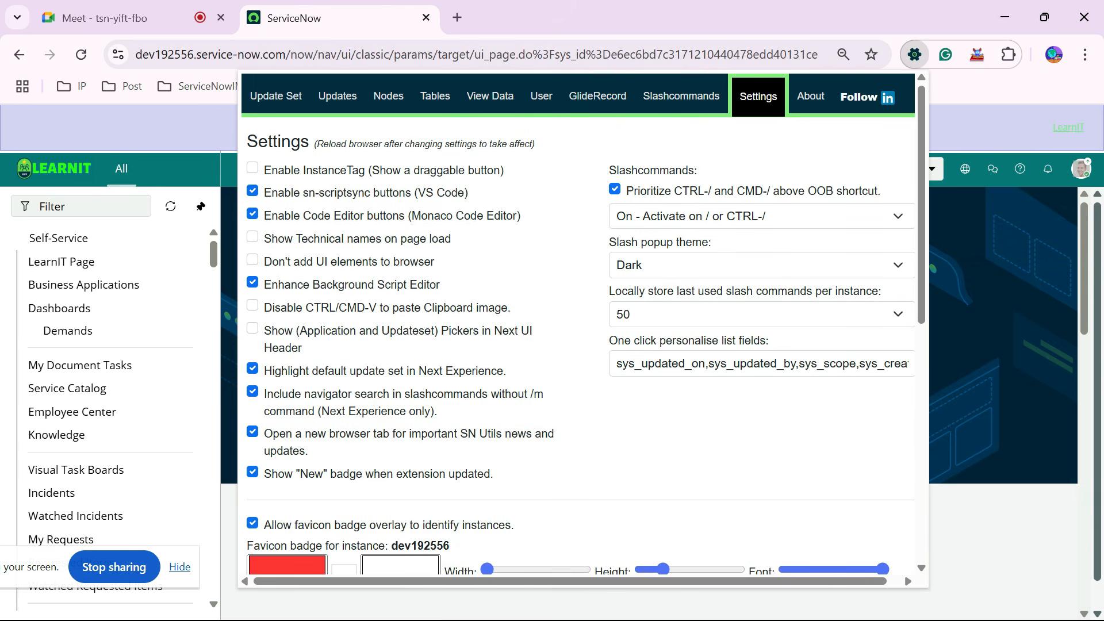
pyautogui.click(252, 328)
pyautogui.click(979, 130)
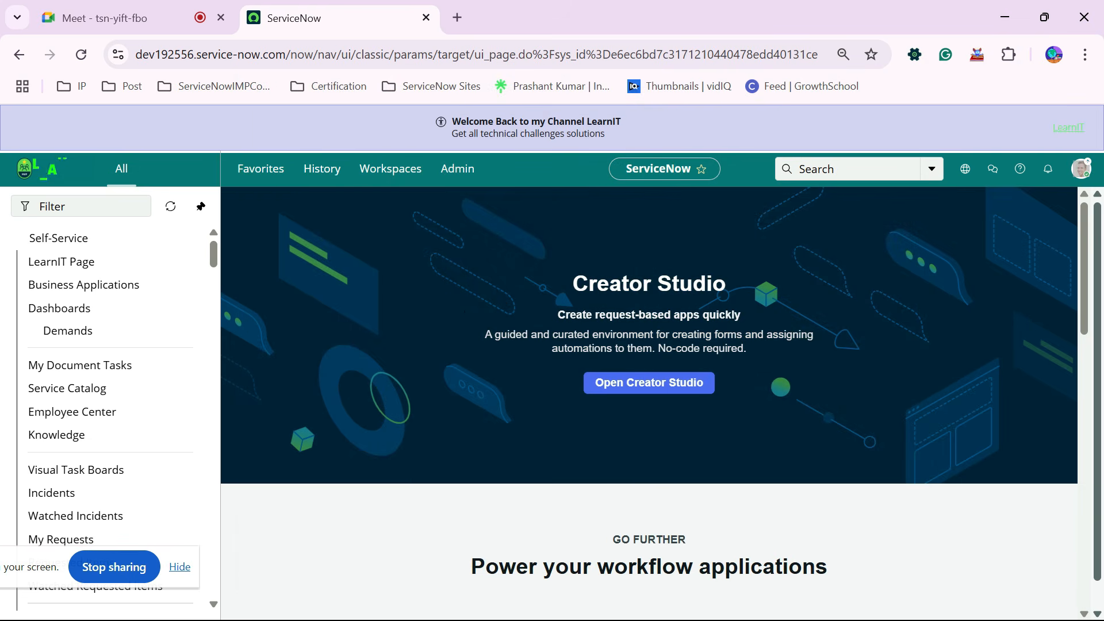
pyautogui.click(81, 54)
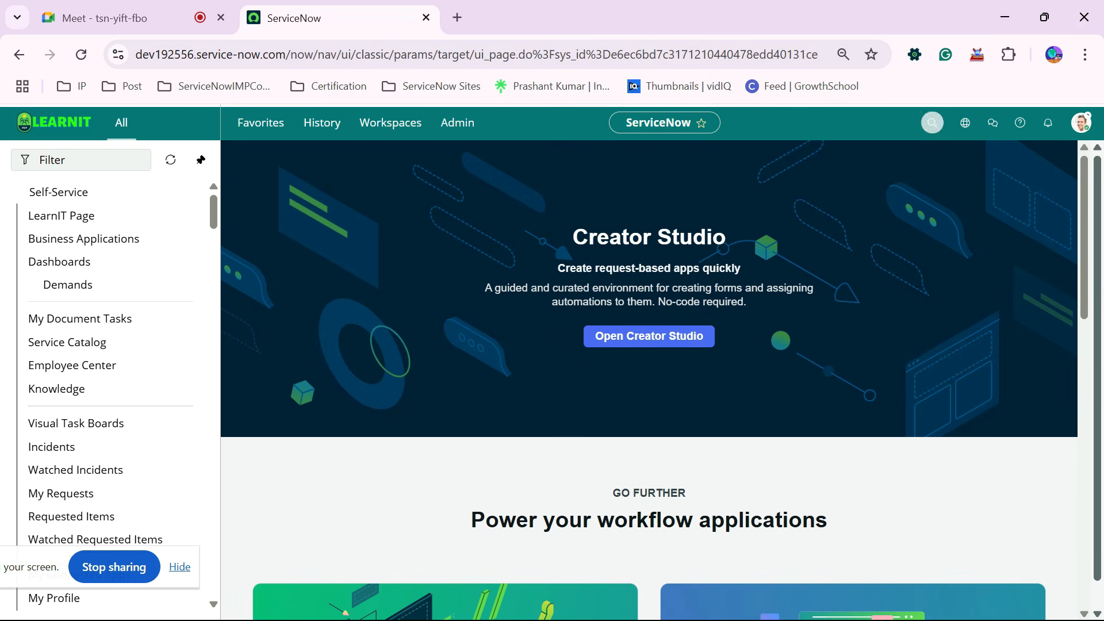
# Check the scope selector beside the new header pickers, and view the global search's context options and recent searches.
pyautogui.click(932, 123)
pyautogui.click(966, 123)
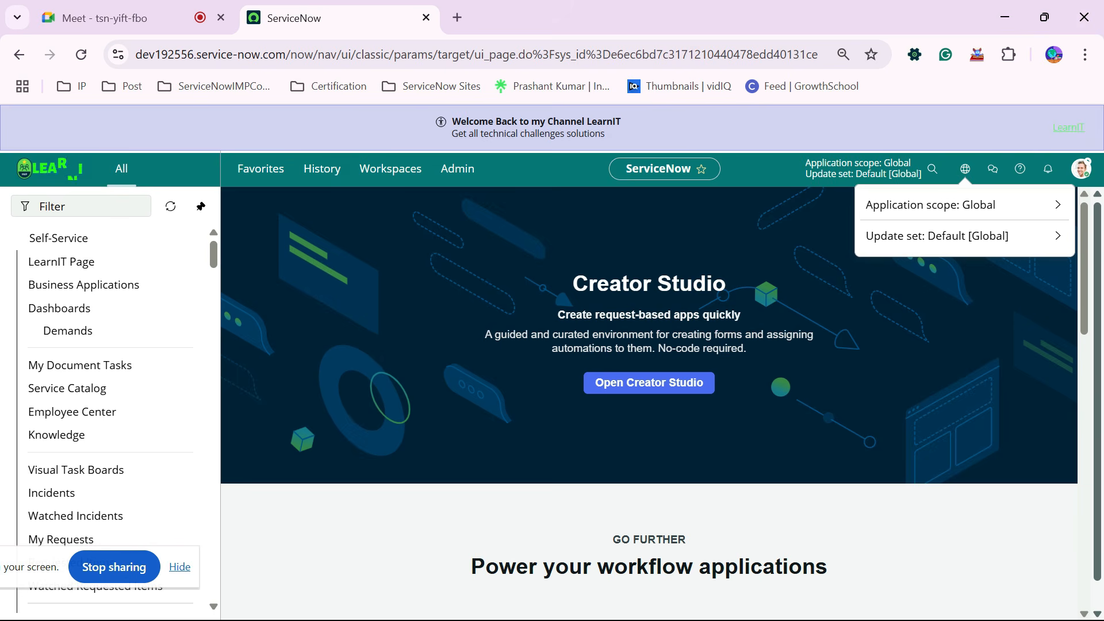
pyautogui.click(966, 169)
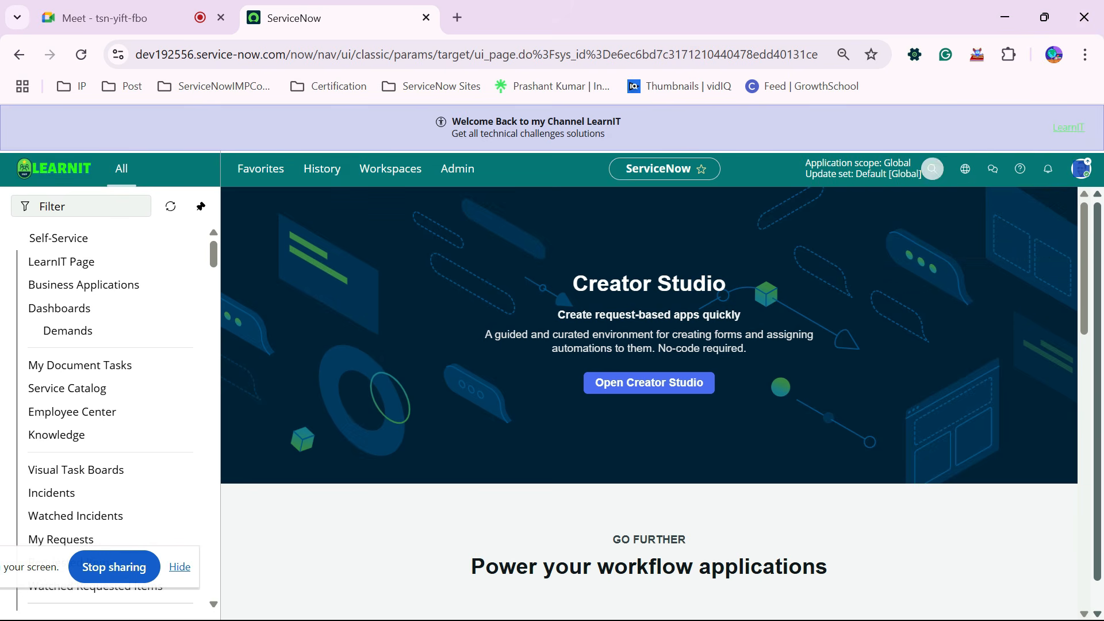
pyautogui.click(932, 169)
pyautogui.click(932, 168)
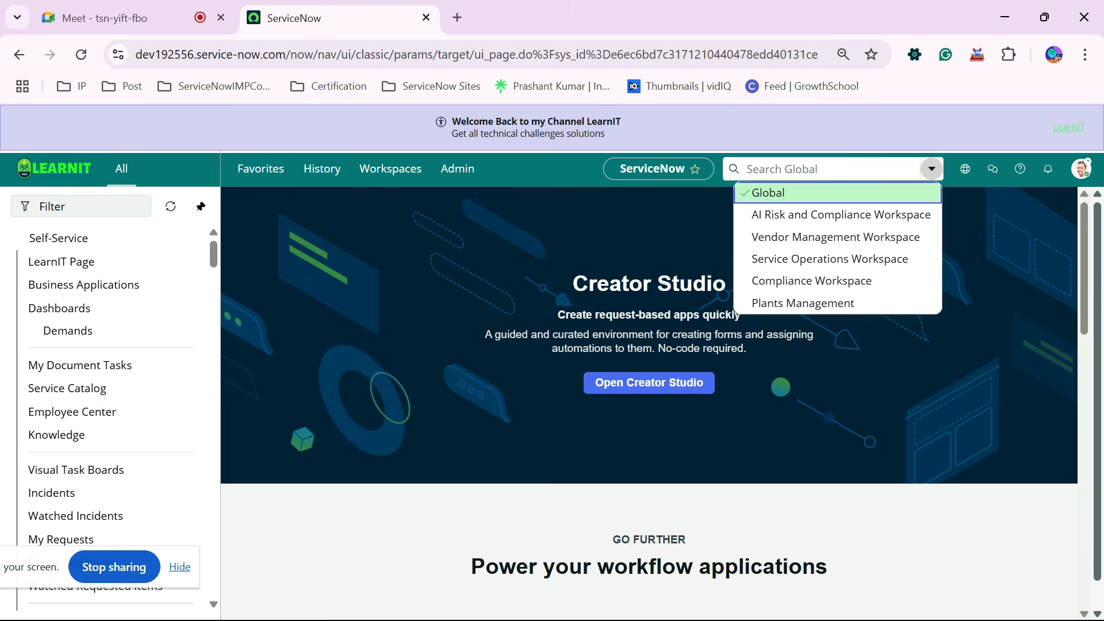
pyautogui.doubleClick(621, 540)
pyautogui.click(933, 168)
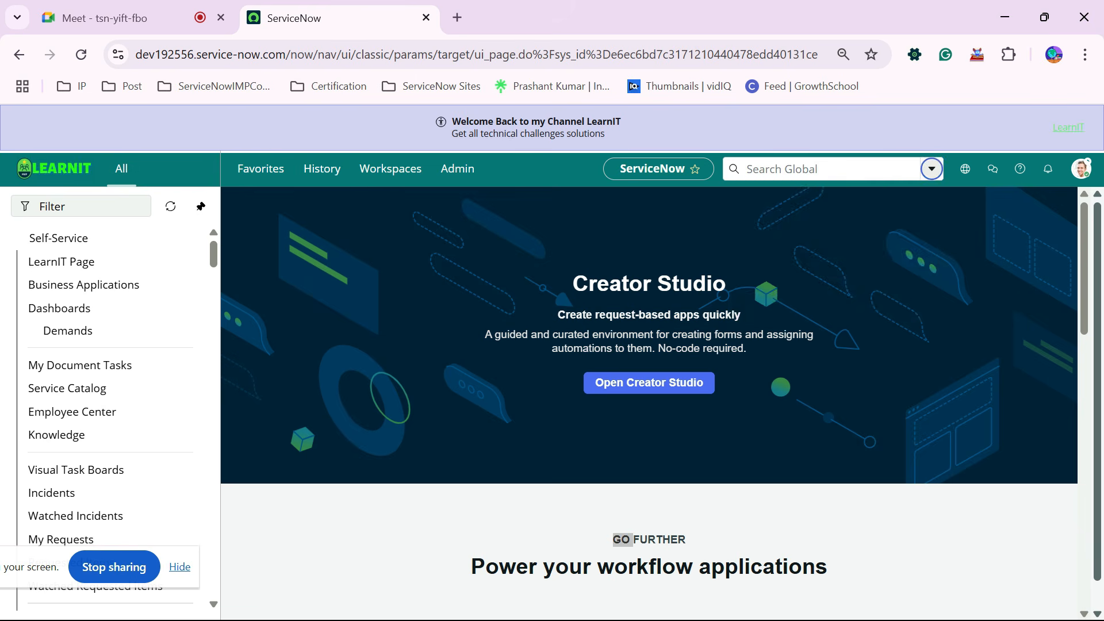
pyautogui.click(932, 169)
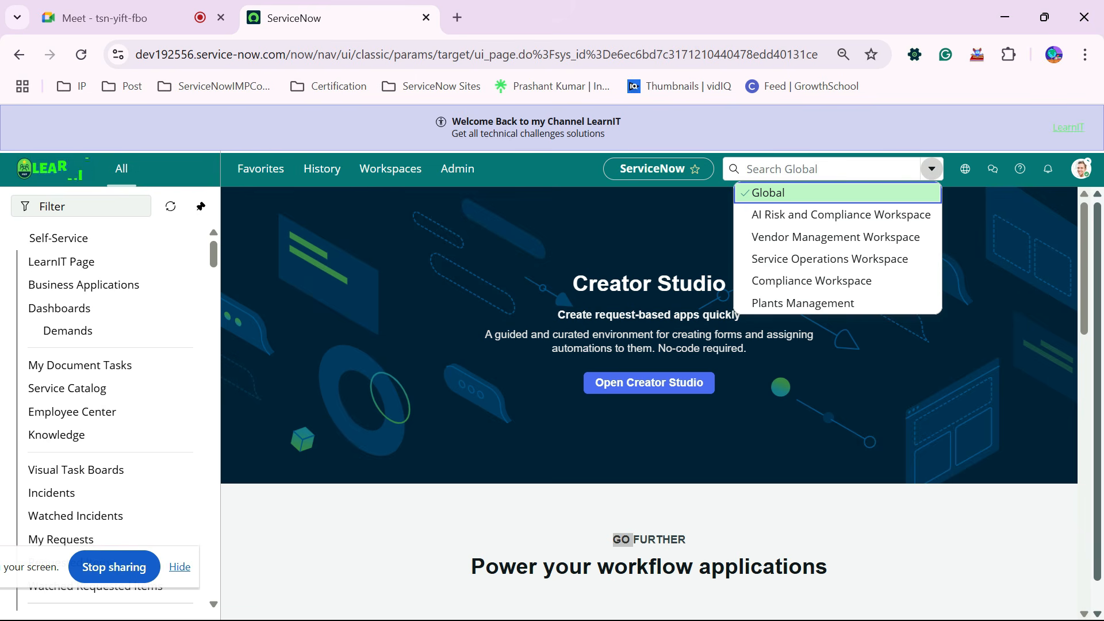
pyautogui.click(834, 169)
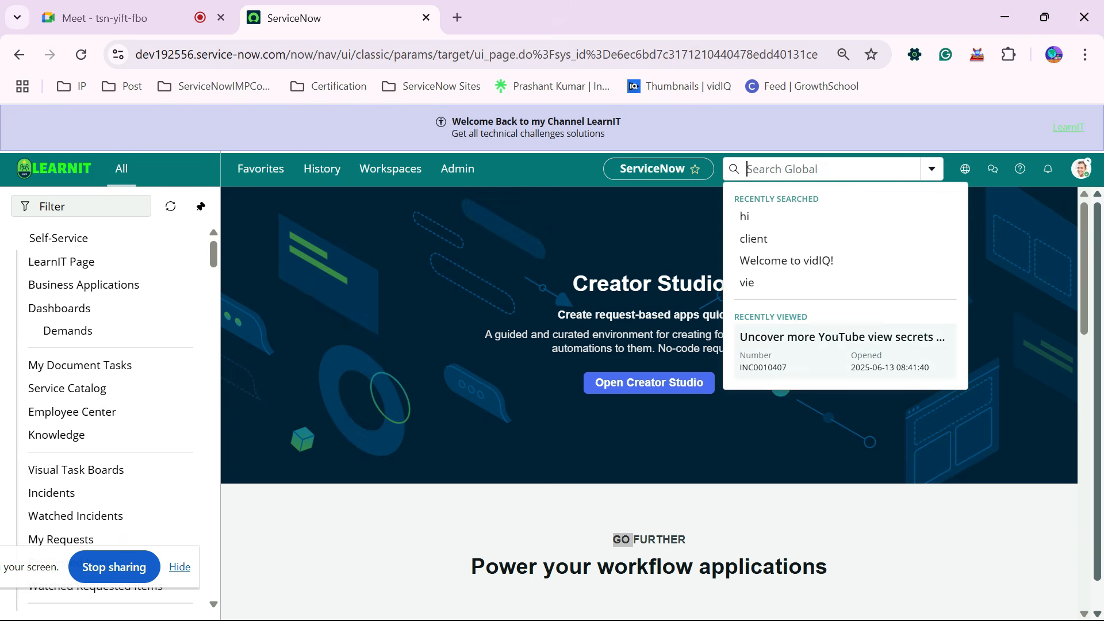
pyautogui.click(841, 339)
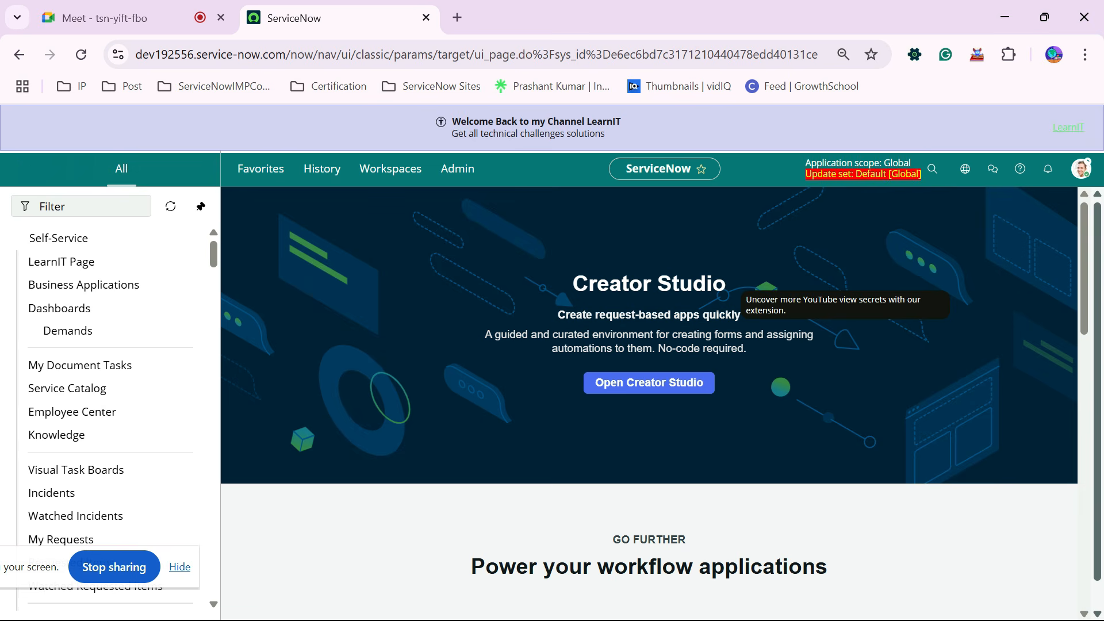
# View the update set list through the scope selector, and open the application scope and update set lists directly from the header pickers.
pyautogui.click(965, 168)
pyautogui.click(943, 237)
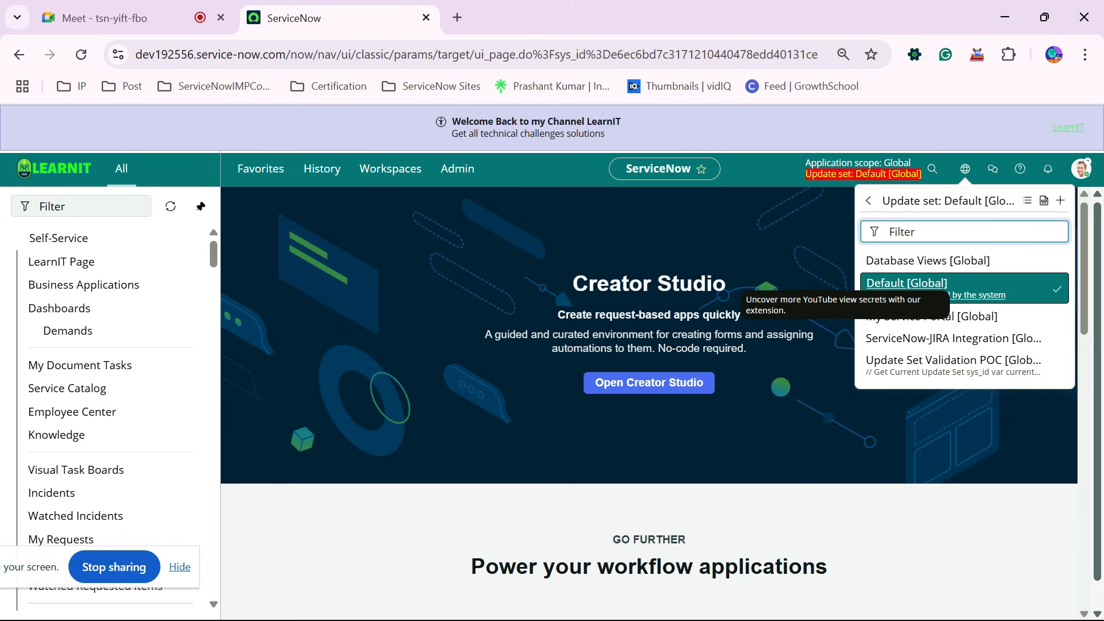
pyautogui.click(868, 200)
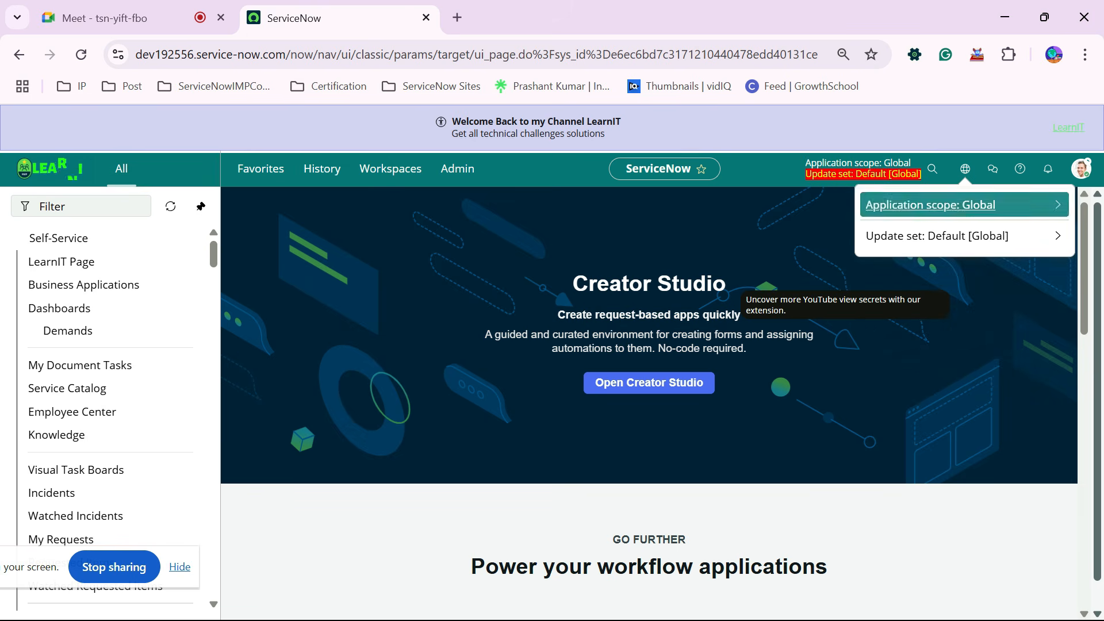
pyautogui.click(735, 278)
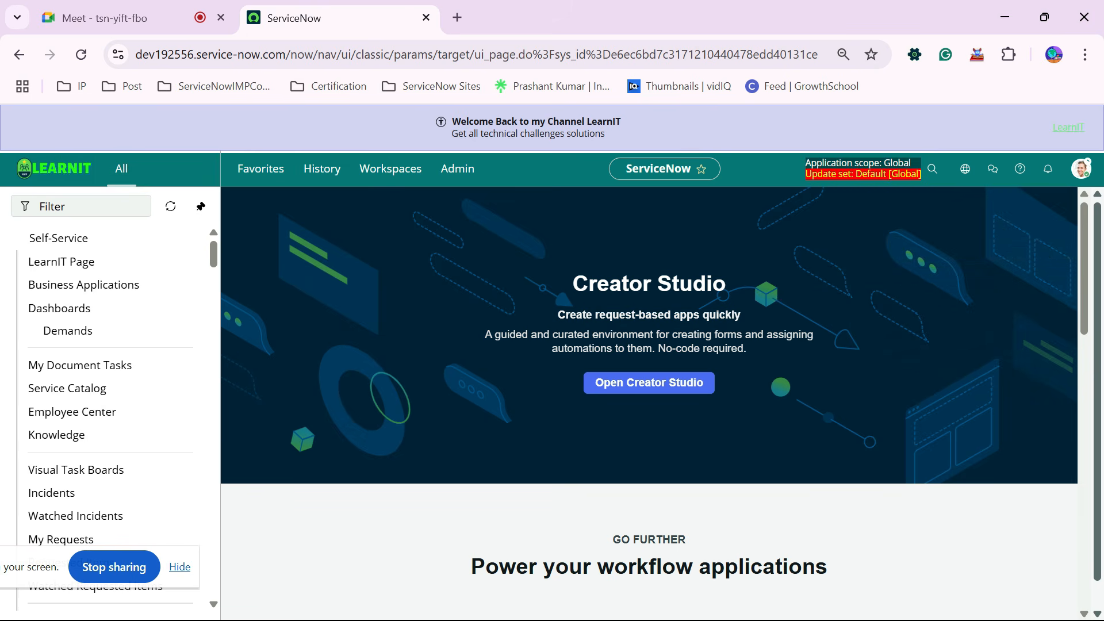
pyautogui.click(859, 163)
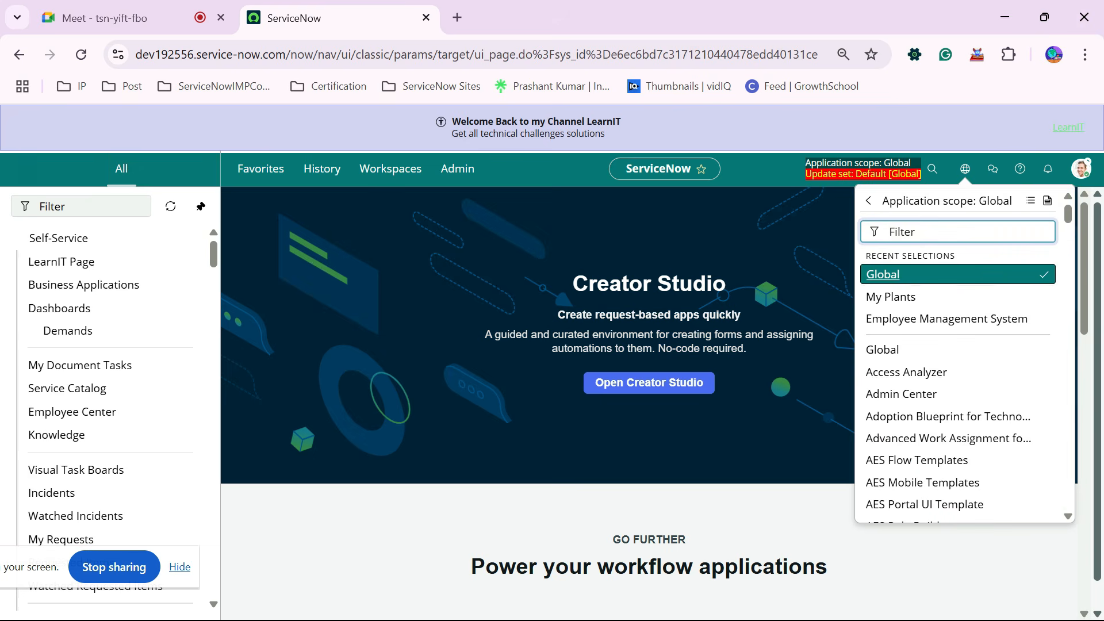
pyautogui.click(863, 174)
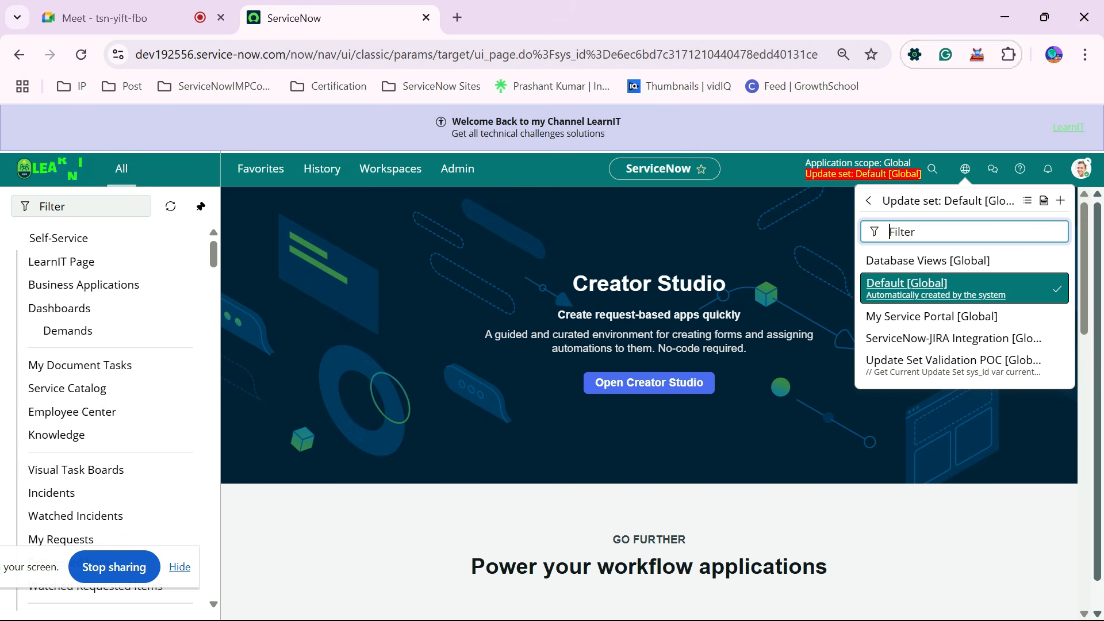
# Open the SN Utils settings and view the favicon badge's text colour choices without changing the colour.
pyautogui.click(915, 54)
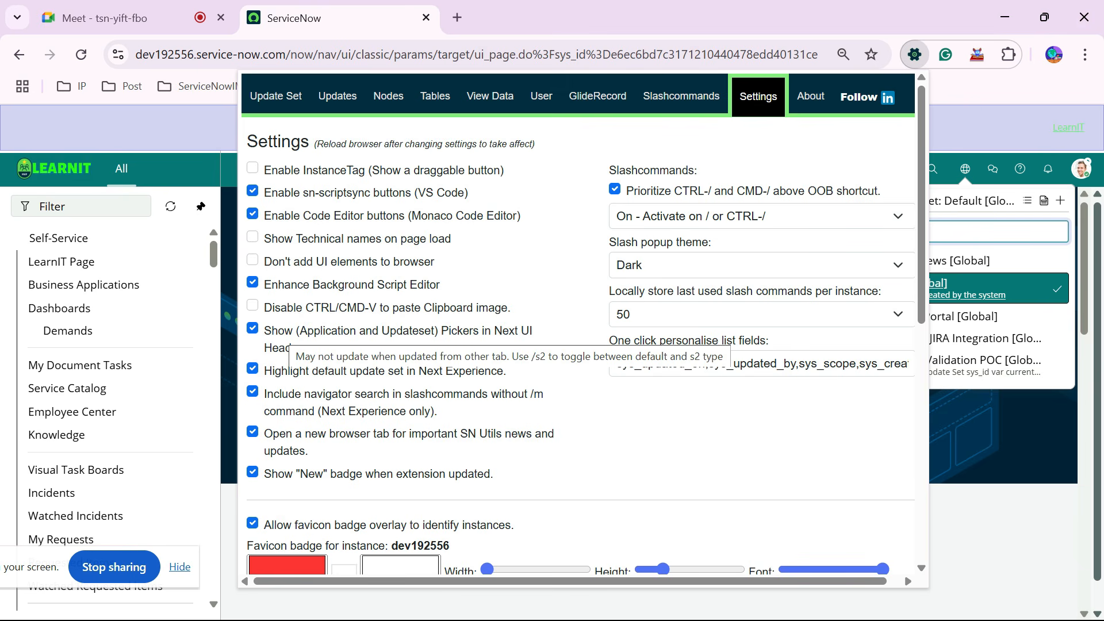
pyautogui.scroll(-2, 578, 322)
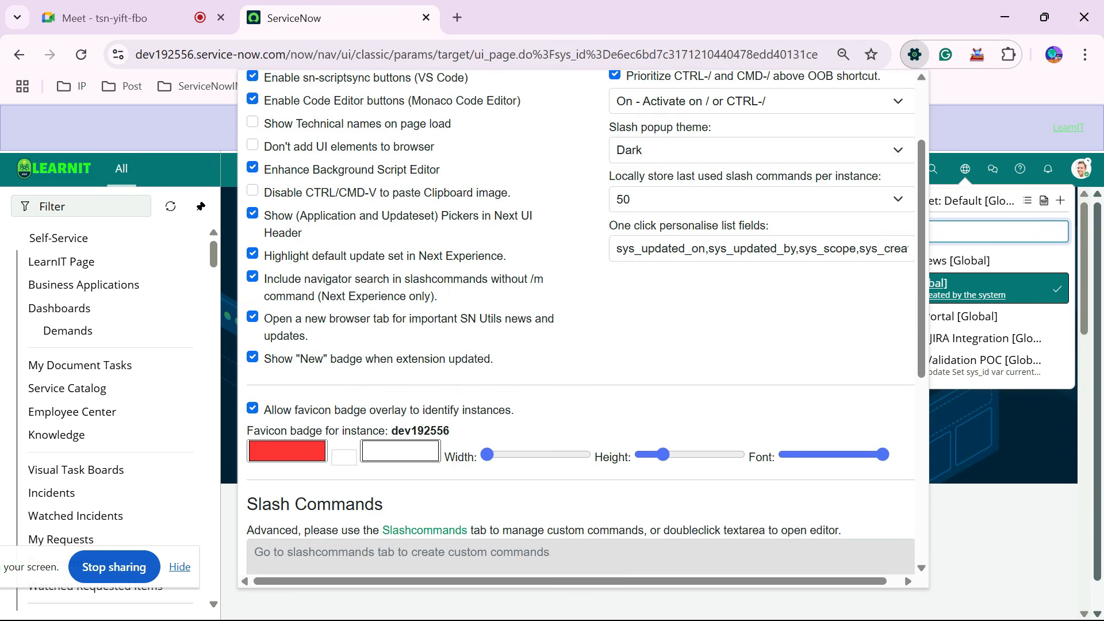
pyautogui.scroll(-2, 402, 449)
pyautogui.click(401, 337)
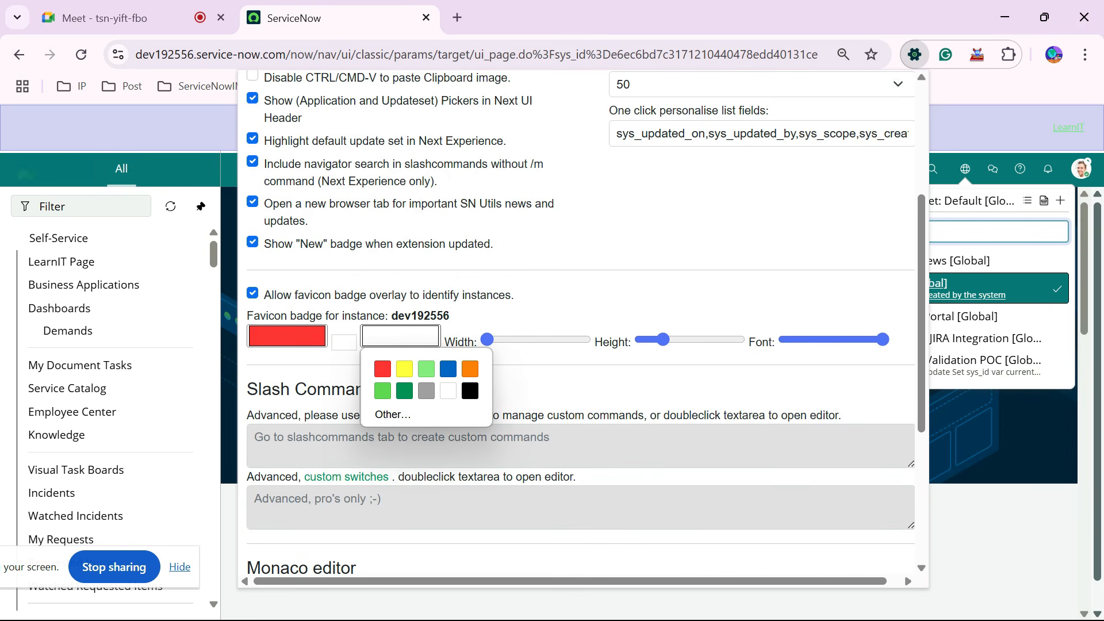
pyautogui.press('Escape')
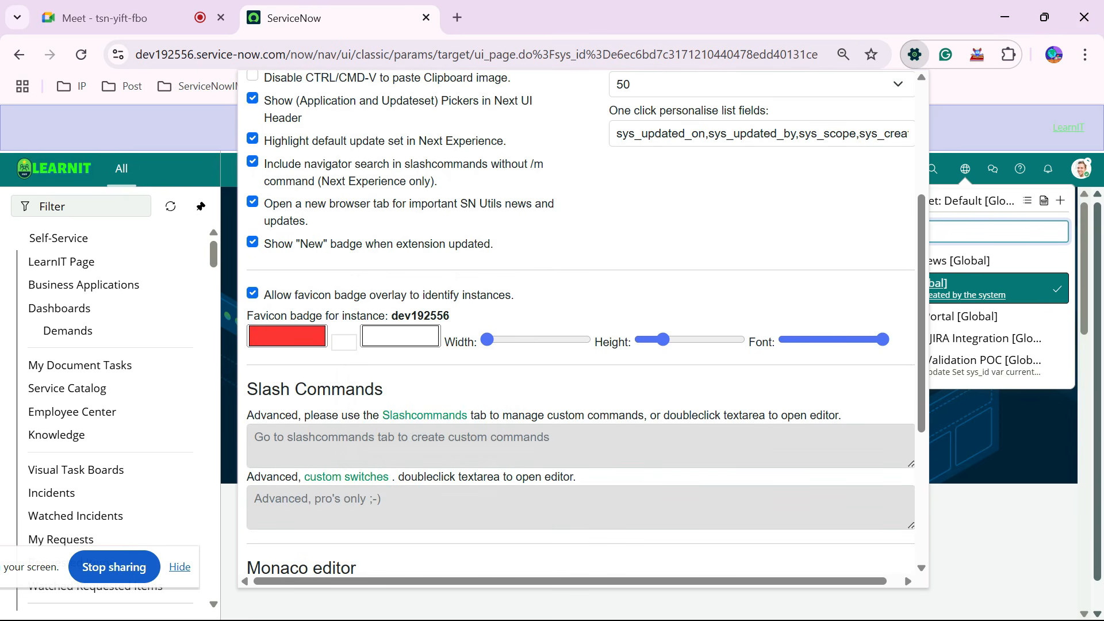
# Review the Slash Commands, Monaco editor and Shortcuts sections of the SN Utils settings, and return to the first settings.
pyautogui.scroll(-4, 581, 322)
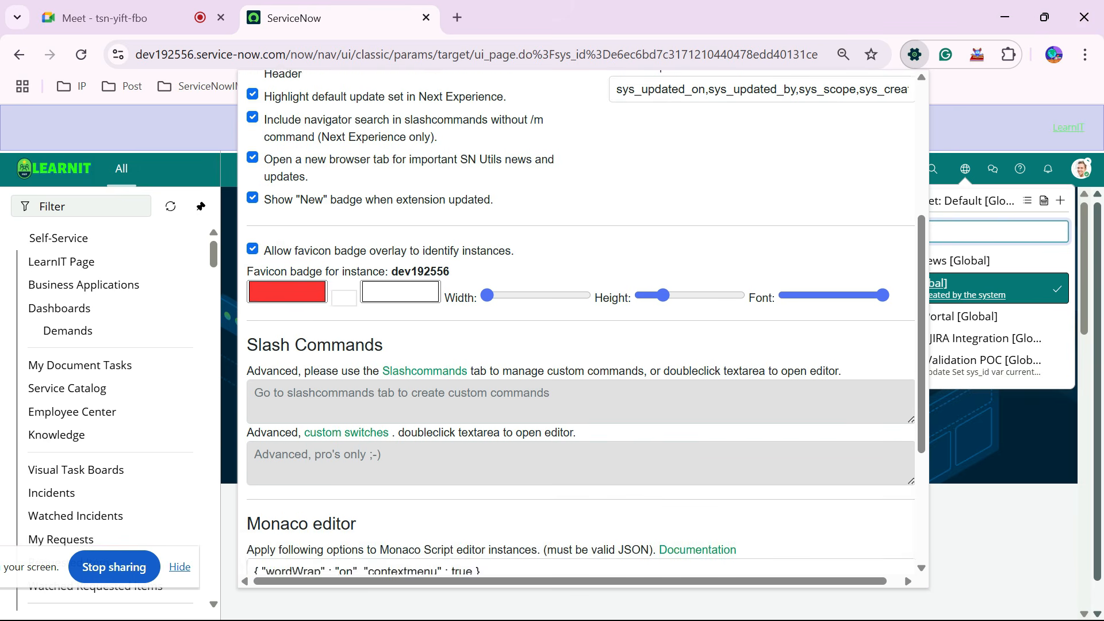
pyautogui.scroll(1, 581, 322)
pyautogui.scroll(-2, 581, 322)
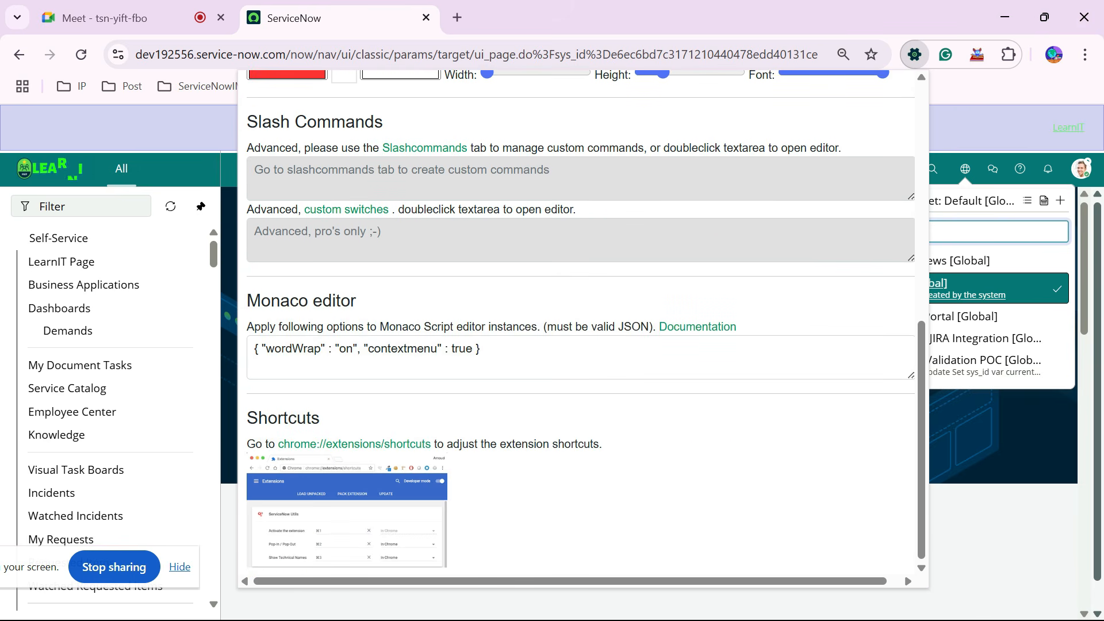
pyautogui.scroll(5, 581, 322)
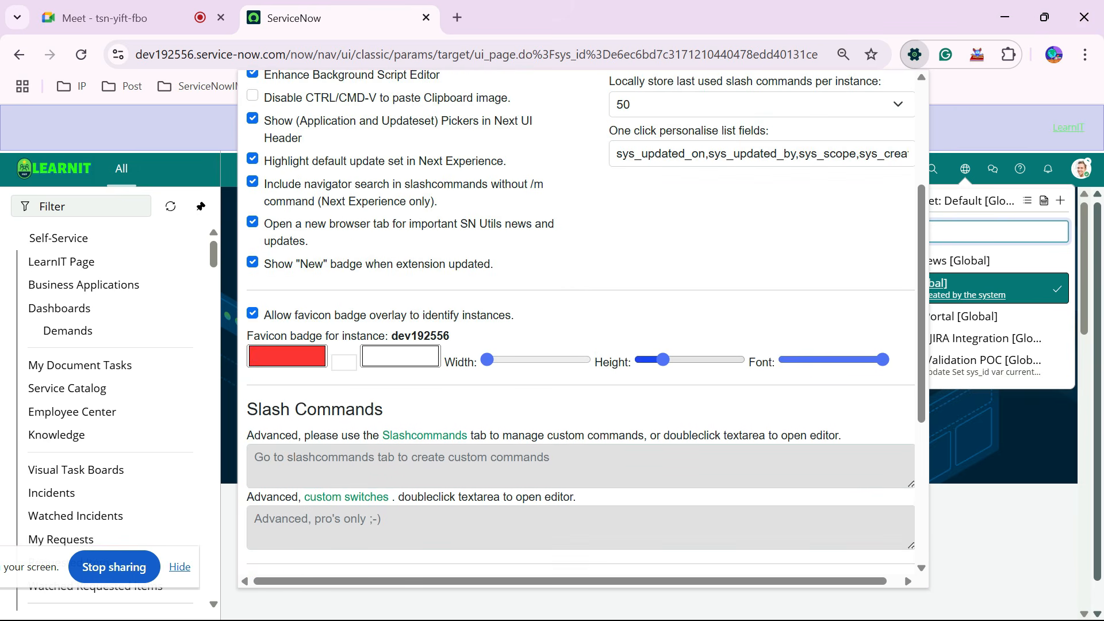
pyautogui.scroll(2, 581, 323)
pyautogui.scroll(2, 581, 322)
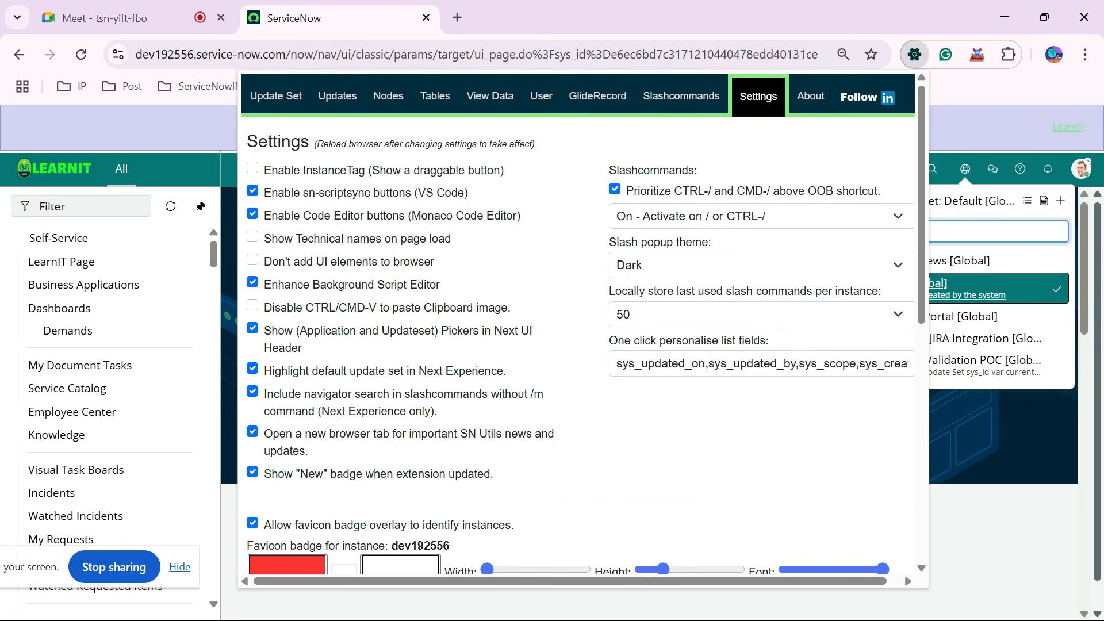
# View the slash popup theme options and the favicon badge's background colour palette, leaving both settings as they are.
pyautogui.click(753, 264)
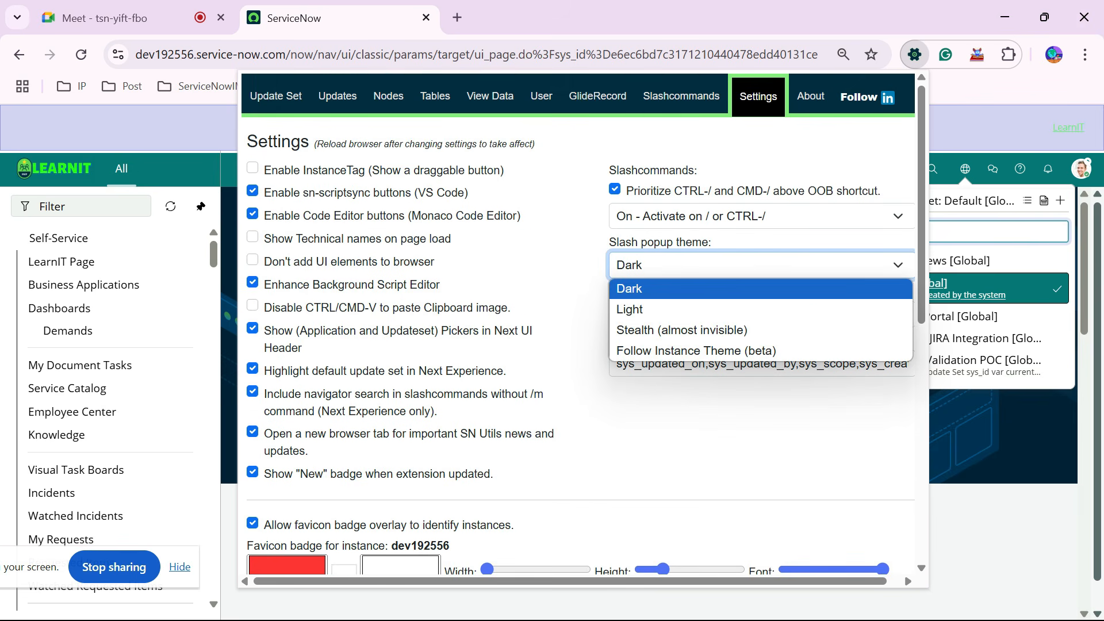
pyautogui.click(737, 435)
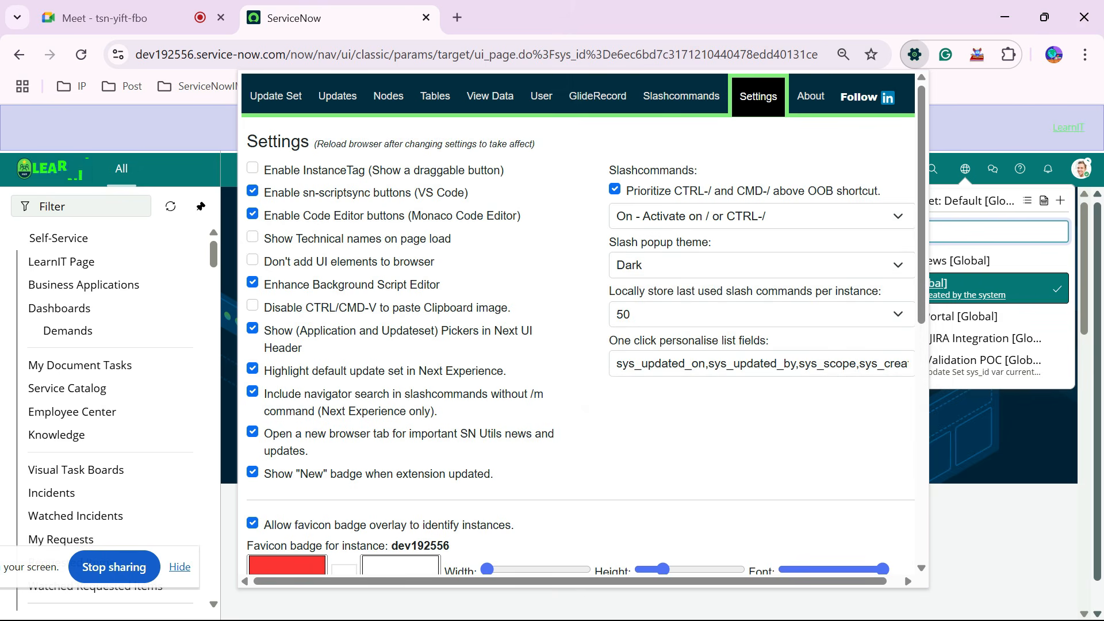
pyautogui.scroll(-2, 578, 322)
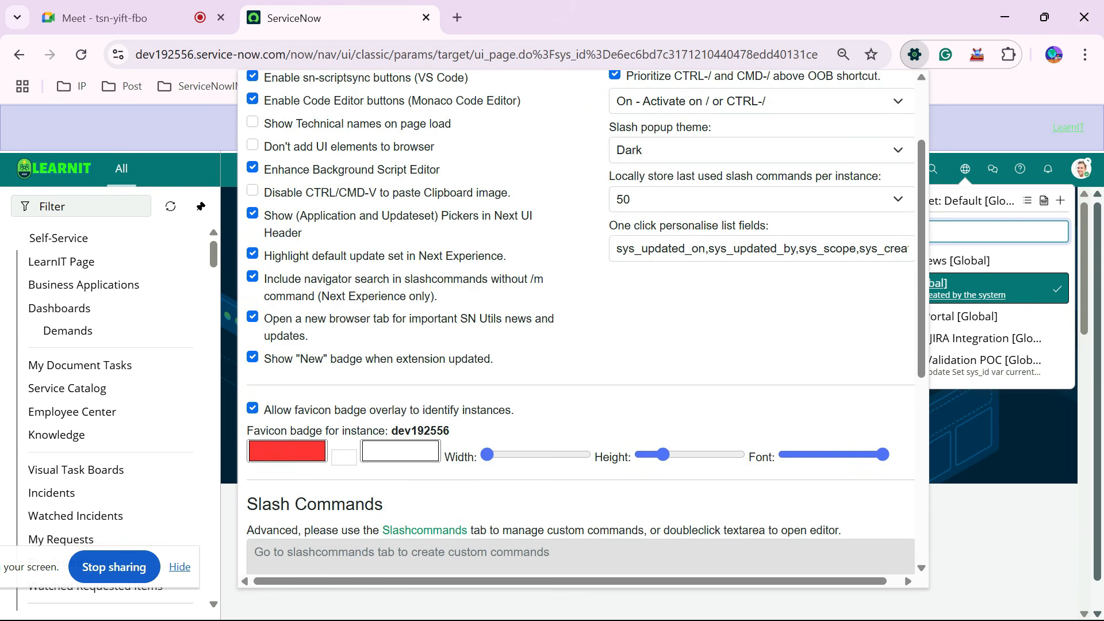
pyautogui.click(287, 452)
pyautogui.click(287, 451)
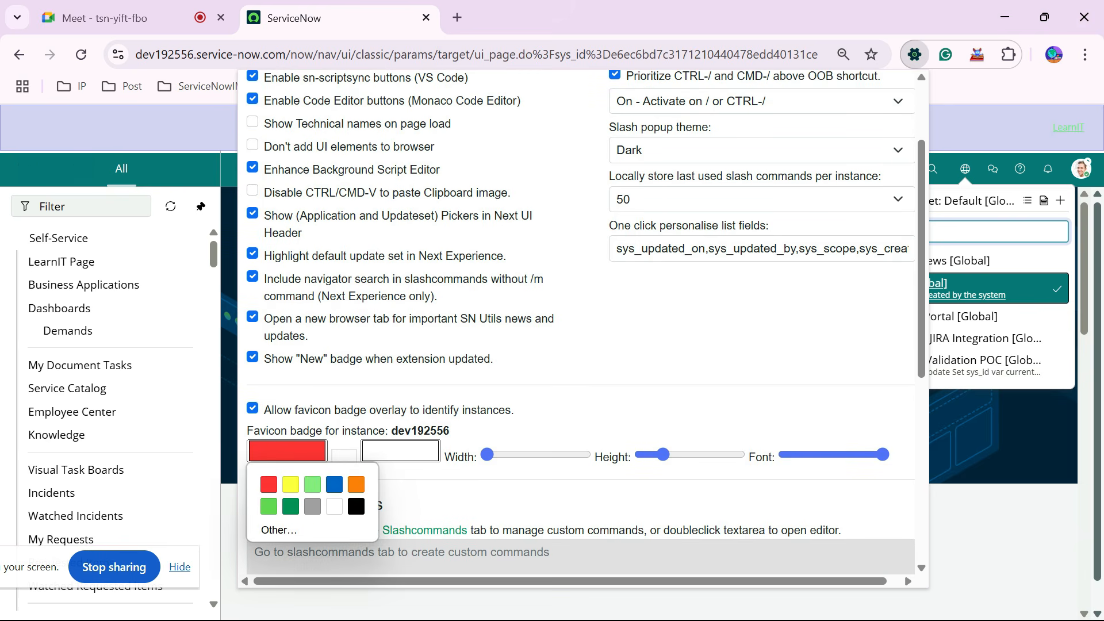
pyautogui.click(287, 452)
pyautogui.click(287, 451)
pyautogui.scroll(2, 578, 322)
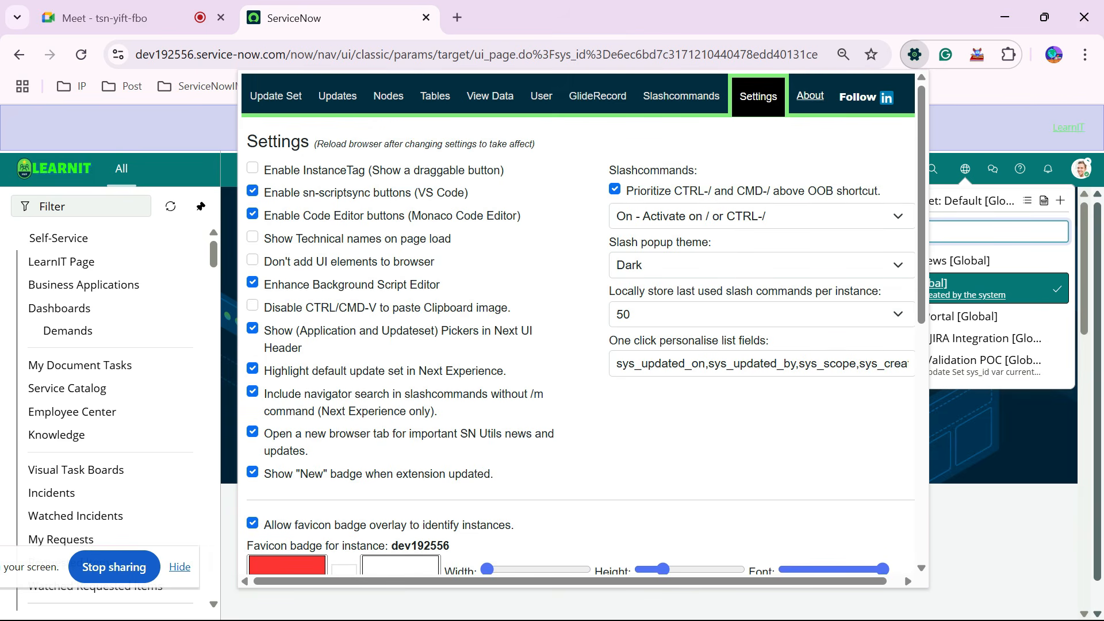
# Show the full list of recent changes in the SN Utils About information, browse it to the oldest version, and close the extension popup.
pyautogui.click(811, 96)
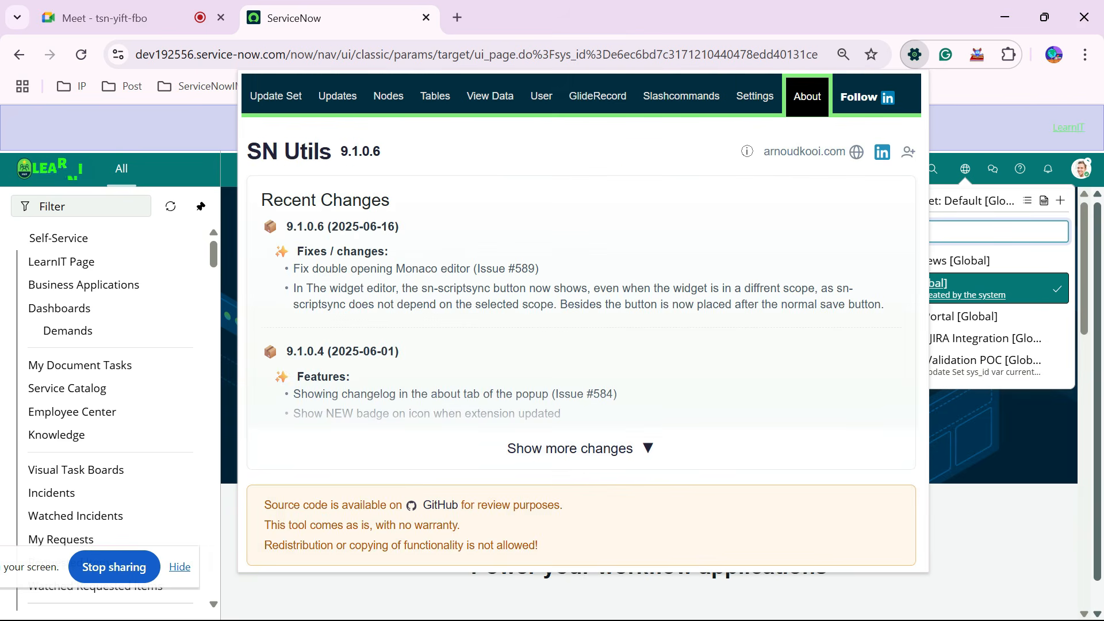
pyautogui.click(580, 448)
pyautogui.scroll(-5, 580, 448)
pyautogui.scroll(-4, 578, 322)
pyautogui.scroll(9, 578, 322)
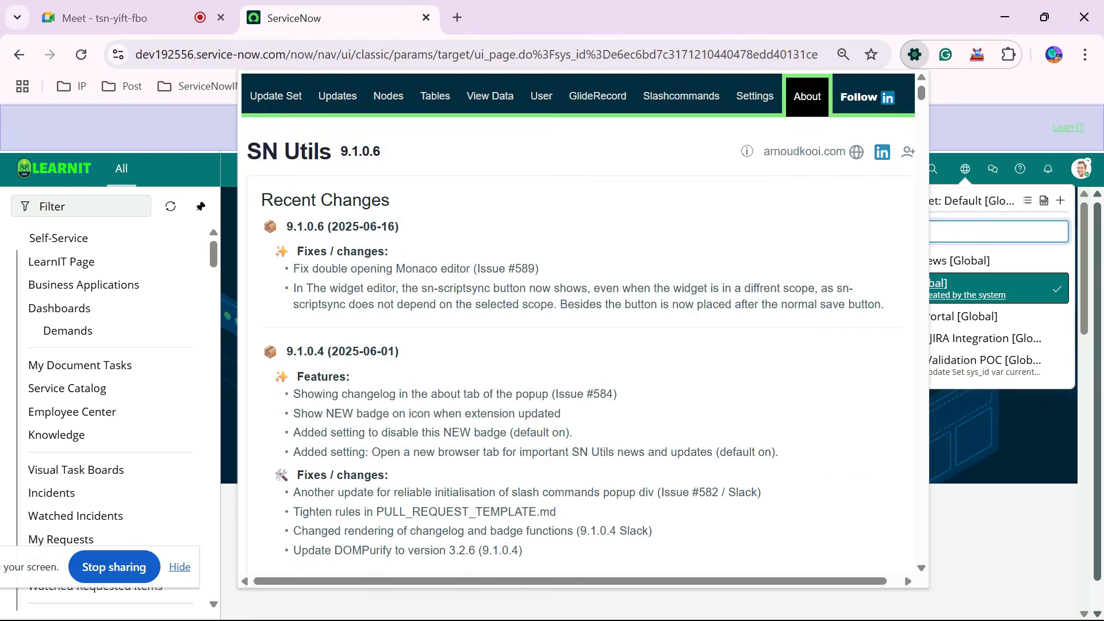
pyautogui.scroll(-15, 578, 322)
pyautogui.scroll(-20, 578, 323)
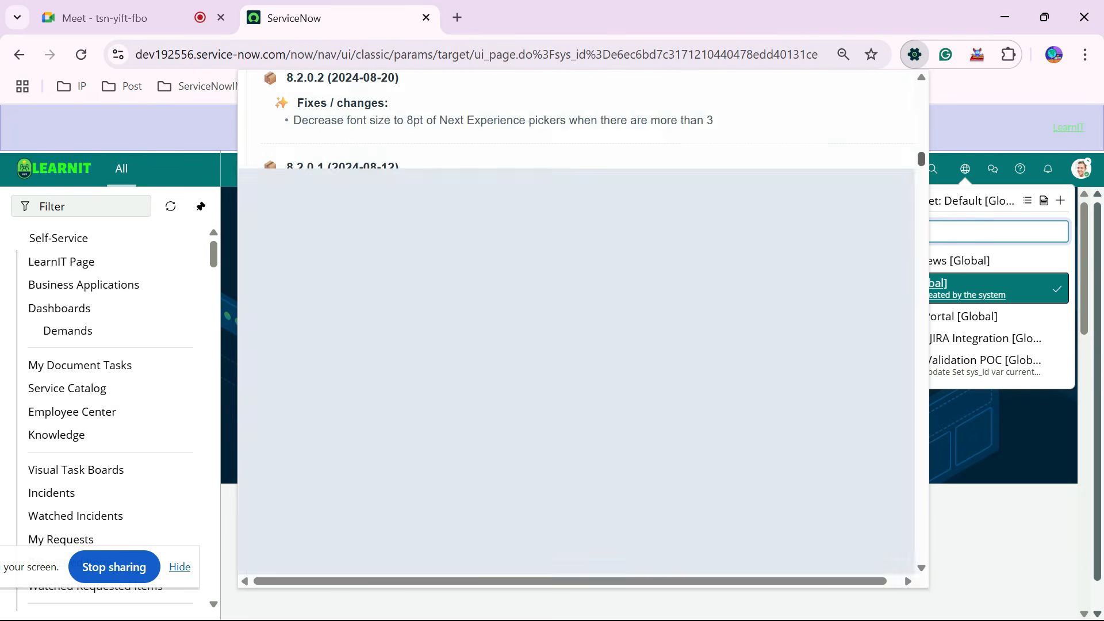
pyautogui.scroll(-5, 578, 322)
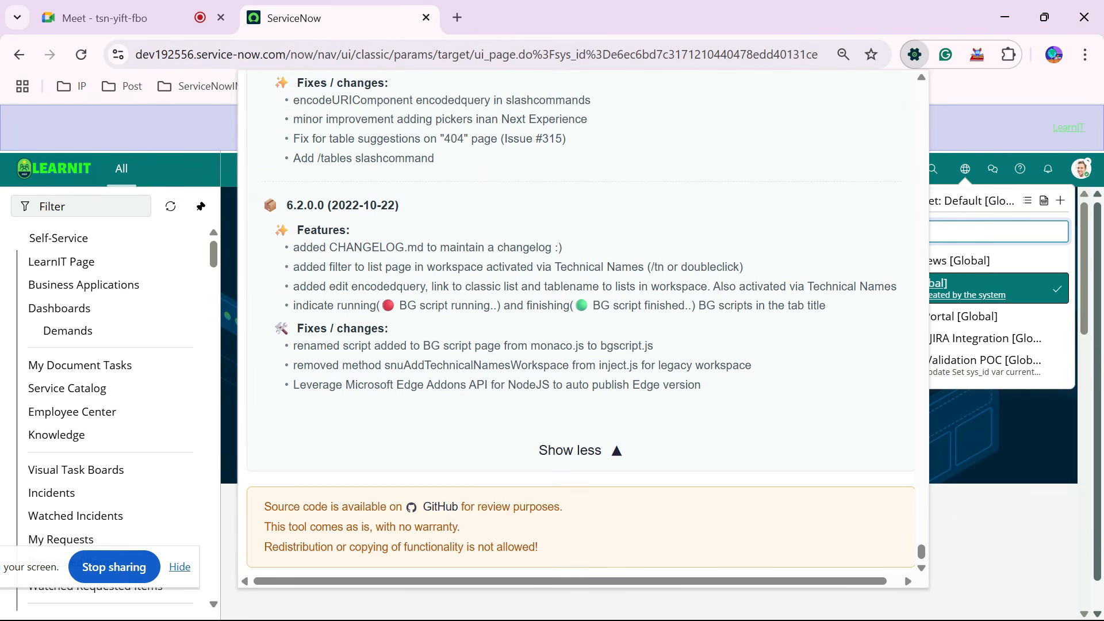
pyautogui.scroll(4, 578, 322)
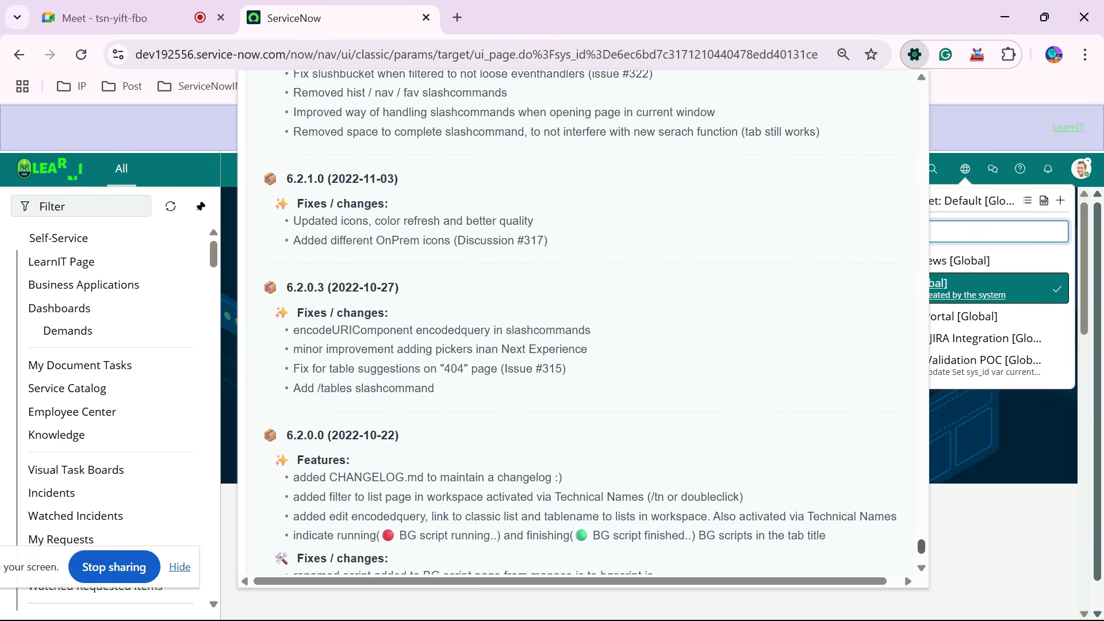
pyautogui.moveTo(922, 546); pyautogui.dragTo(921, 92)
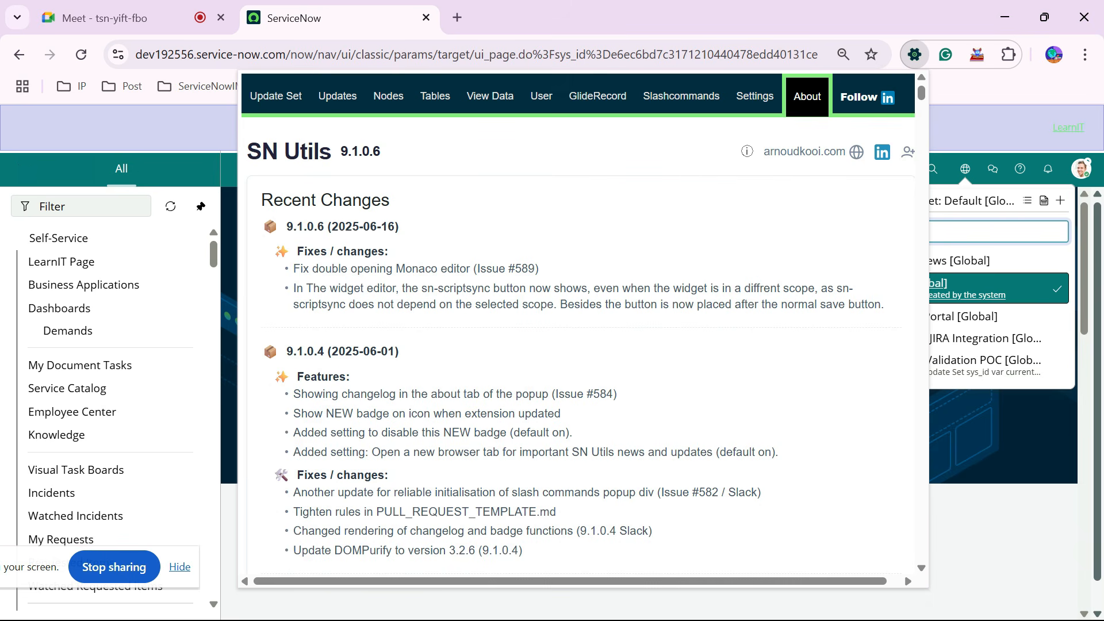
pyautogui.click(972, 127)
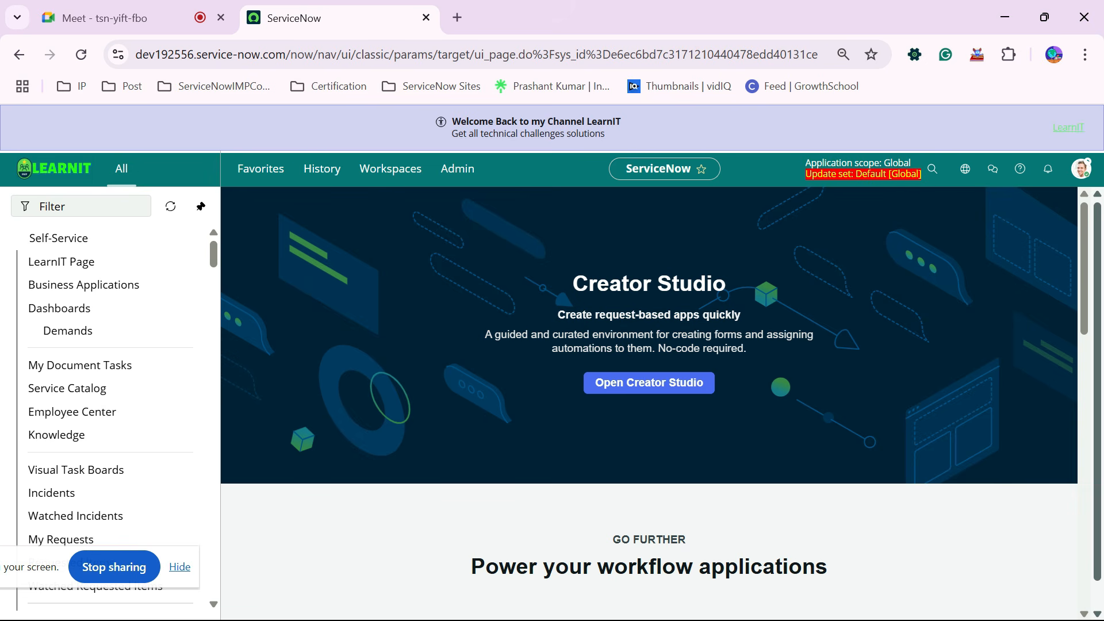
# Switch to the Day 1 presentation in PowerPoint and go to the closing THANK YOU slide.
pyautogui.click(180, 567)
pyautogui.press('super')
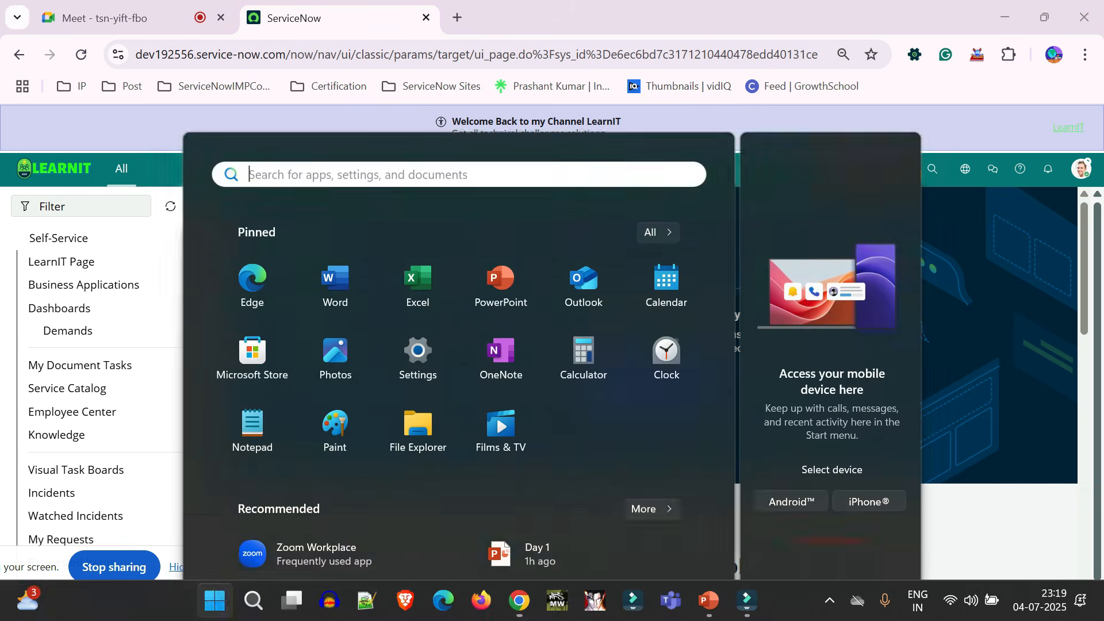
pyautogui.click(709, 601)
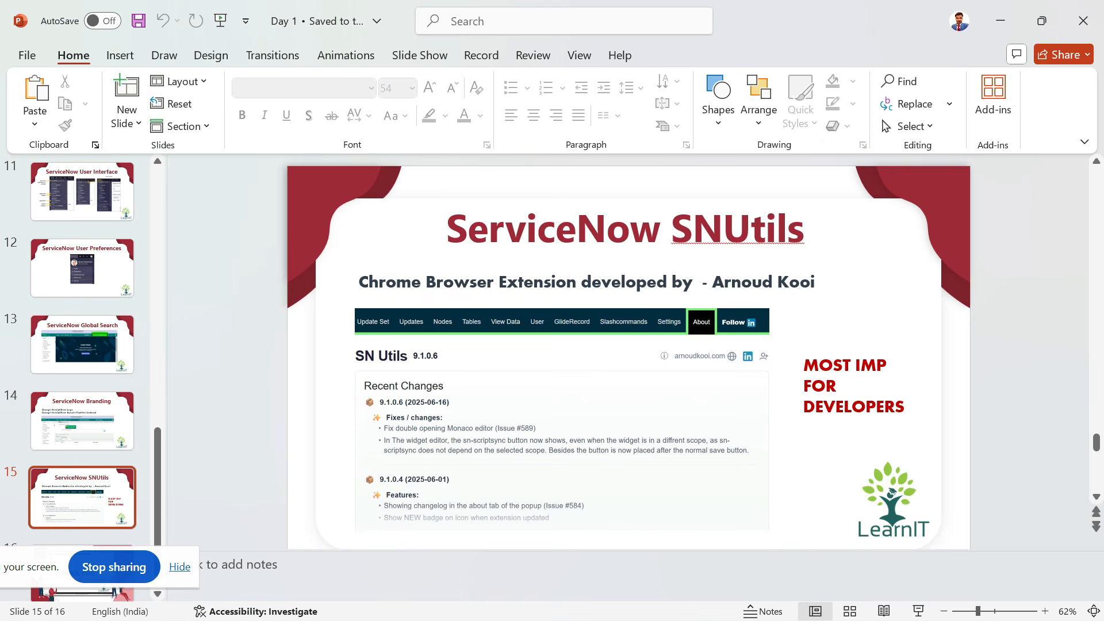
pyautogui.press('Down')
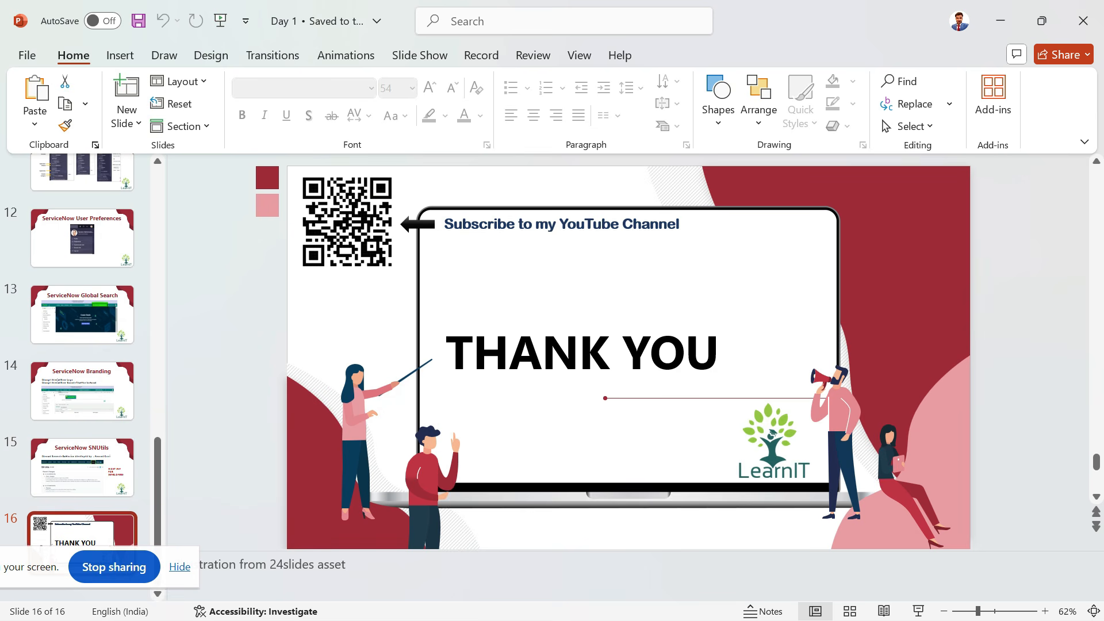